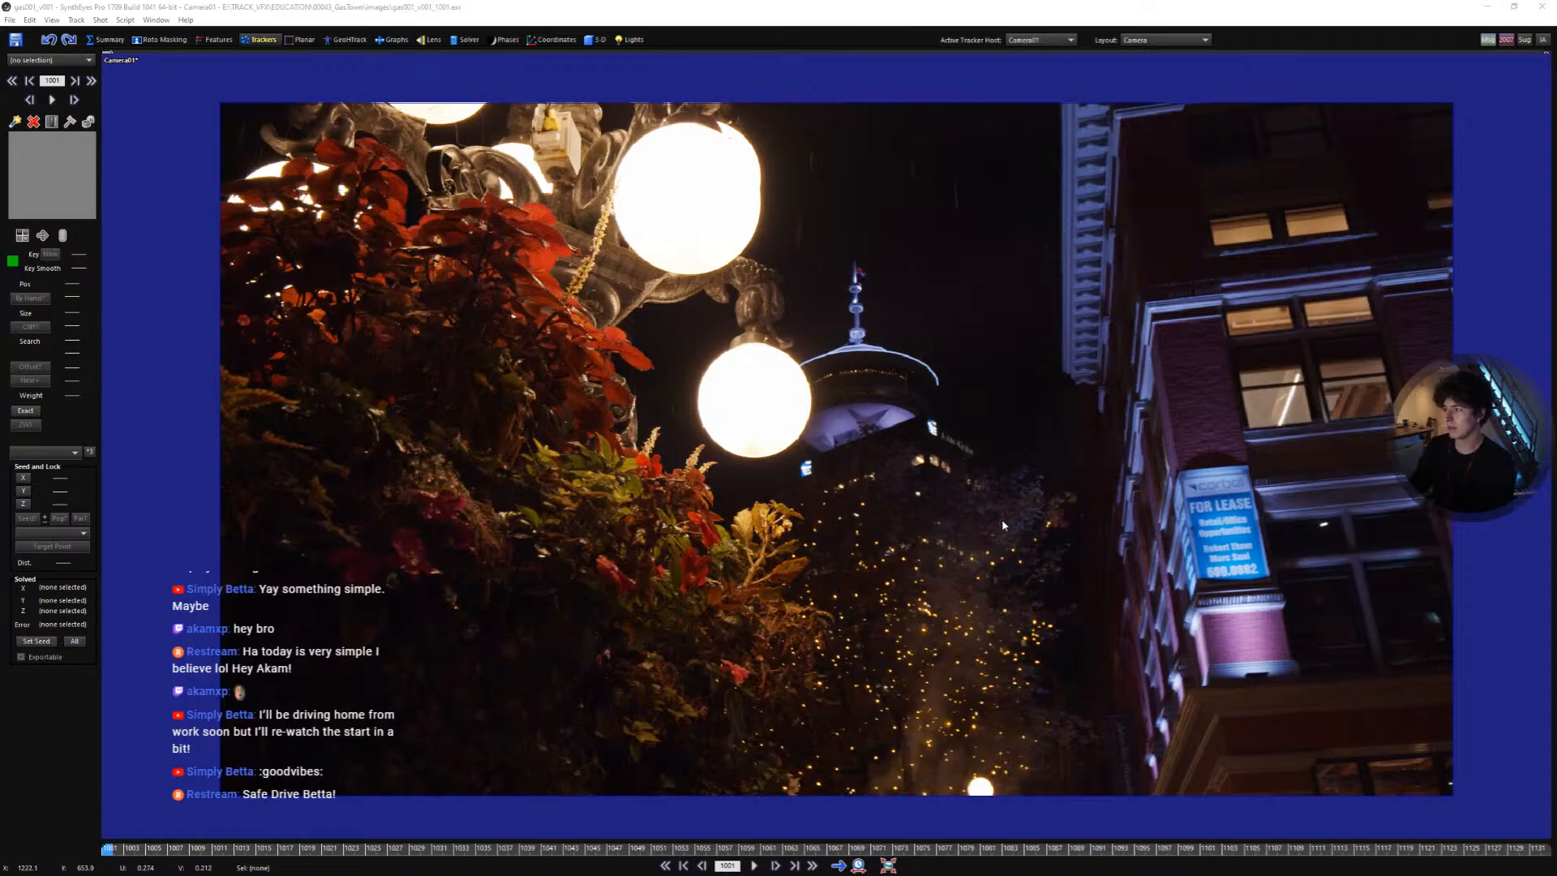
- Play through the footage and return to the first frame
key("space")
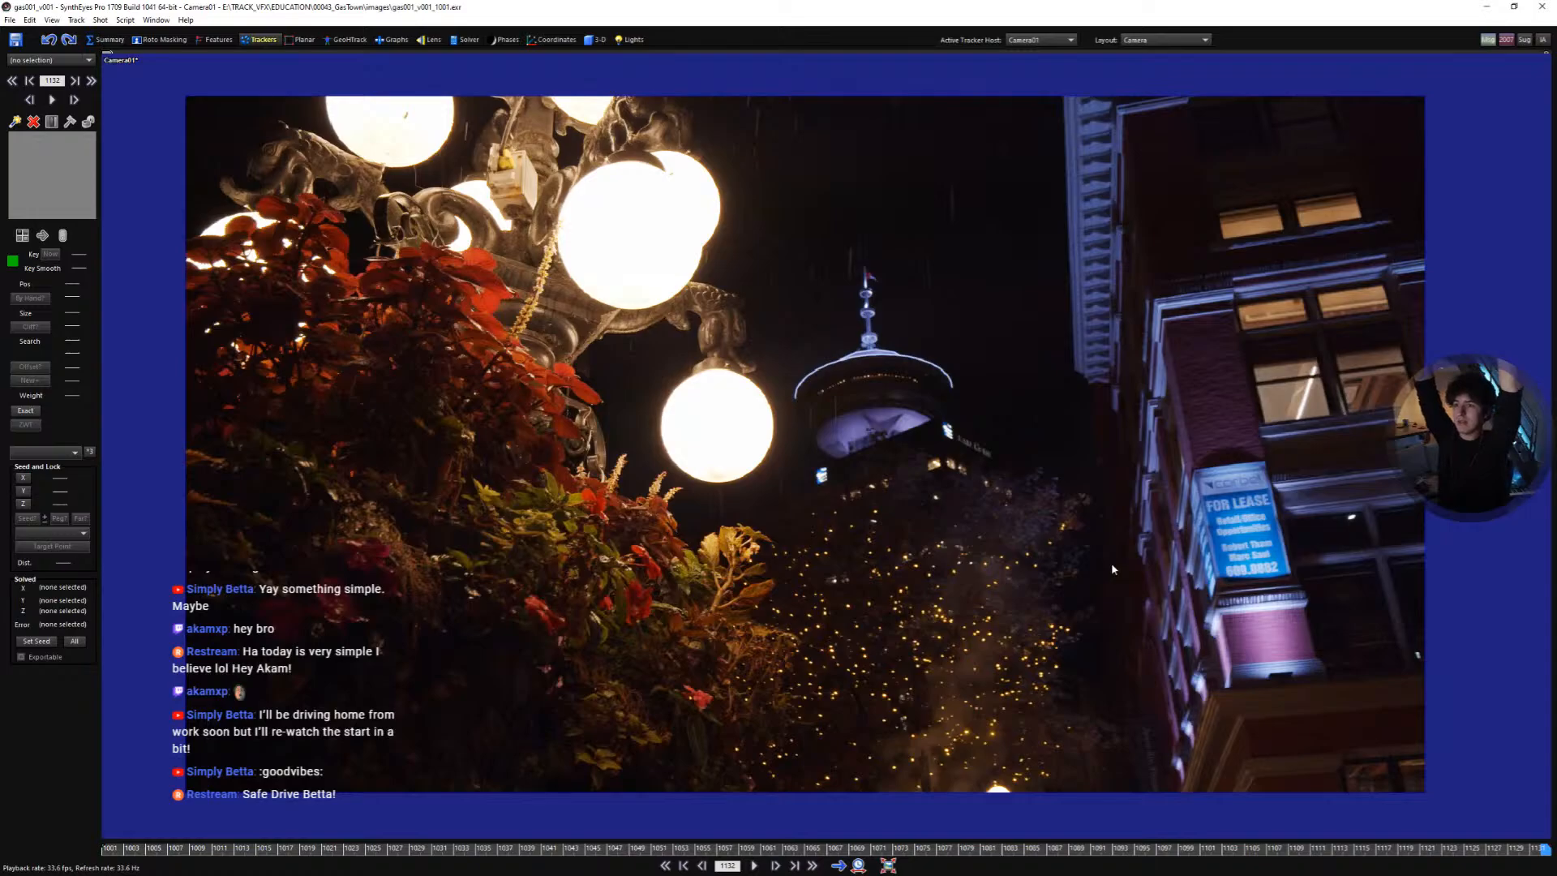
key("space")
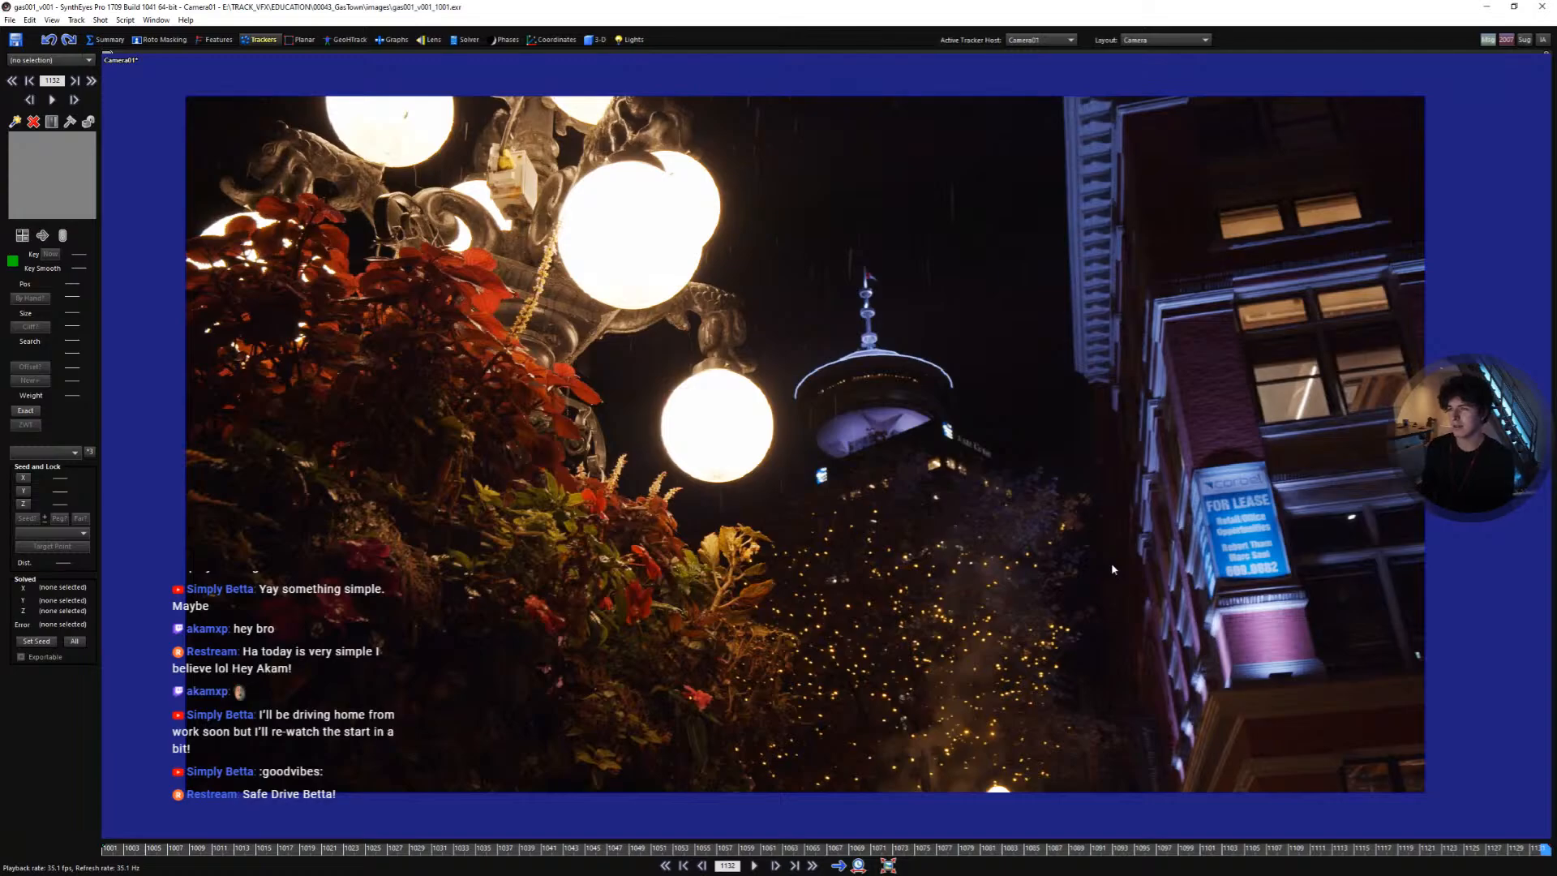
key("Home")
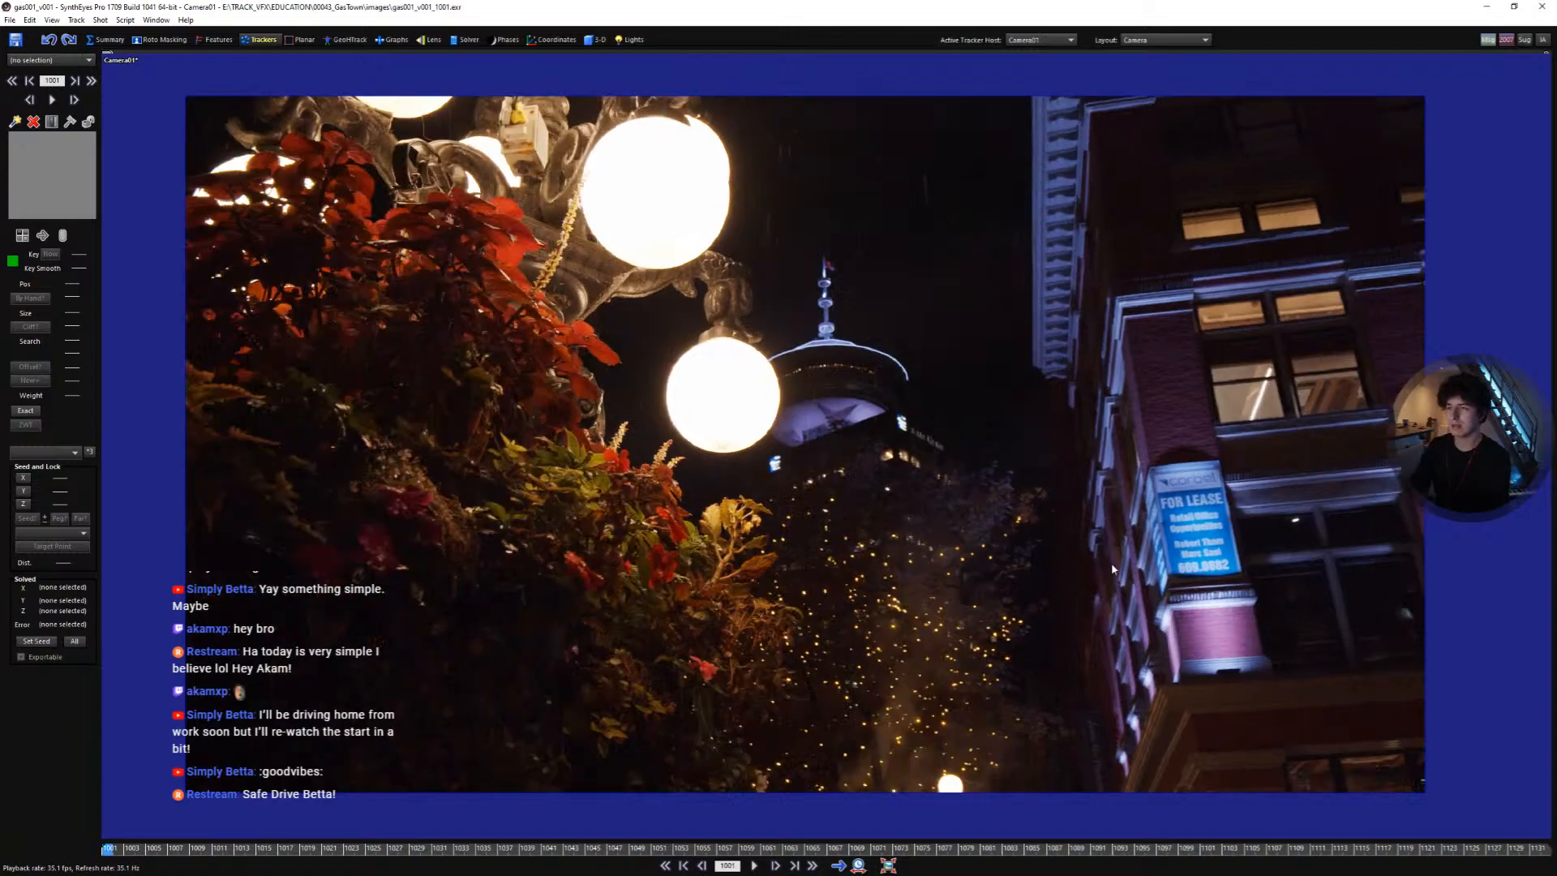
- Review the shot in the Solver room, playing it and zooming in on the building with the sign
left_click(461, 41)
key("space")
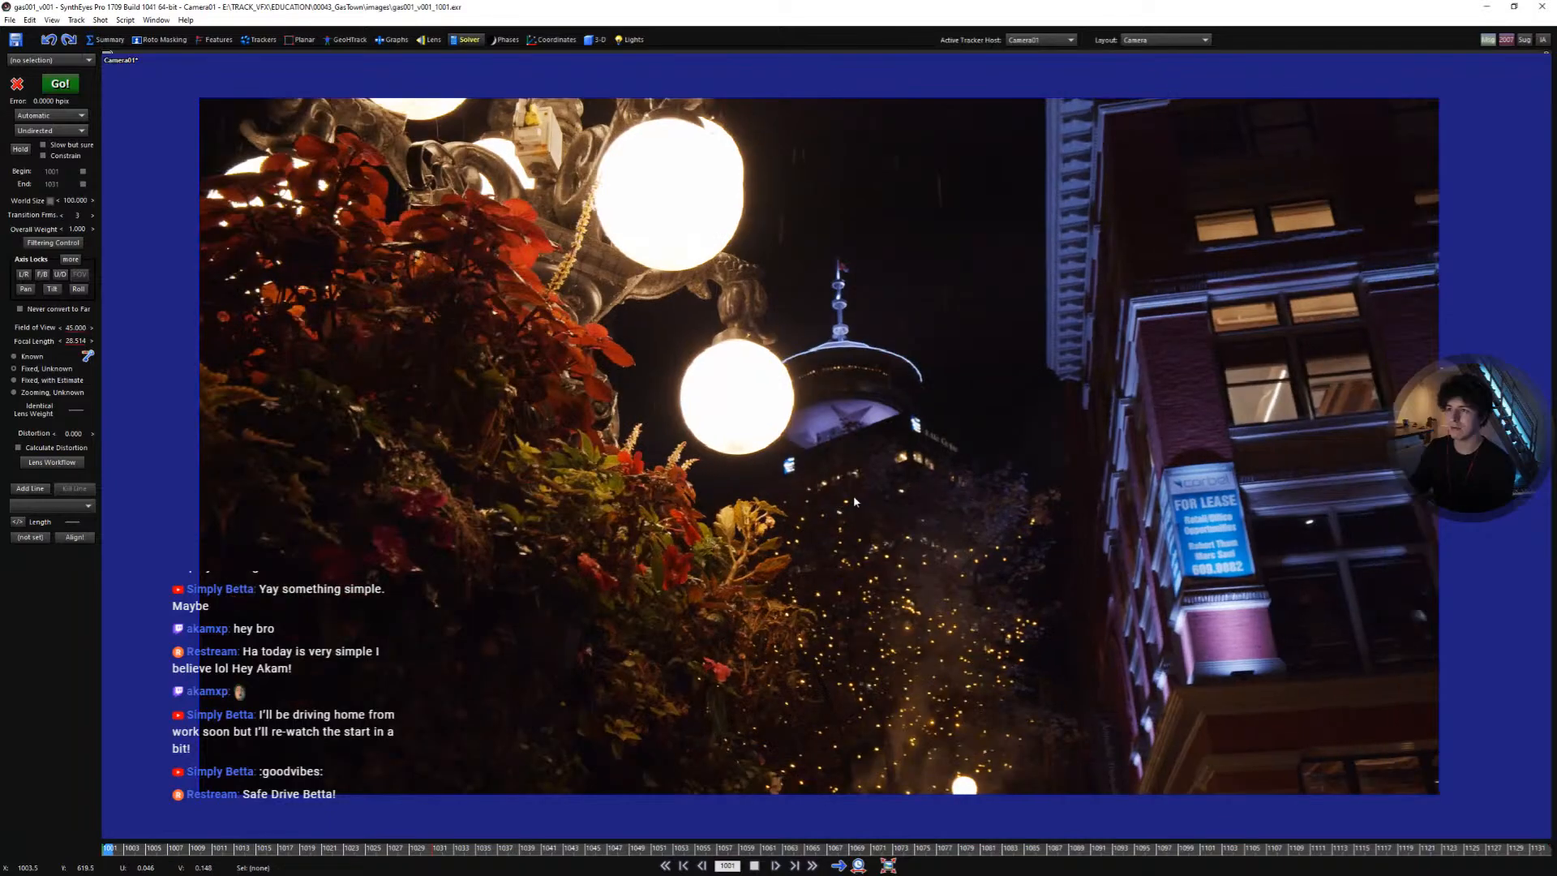
key("space")
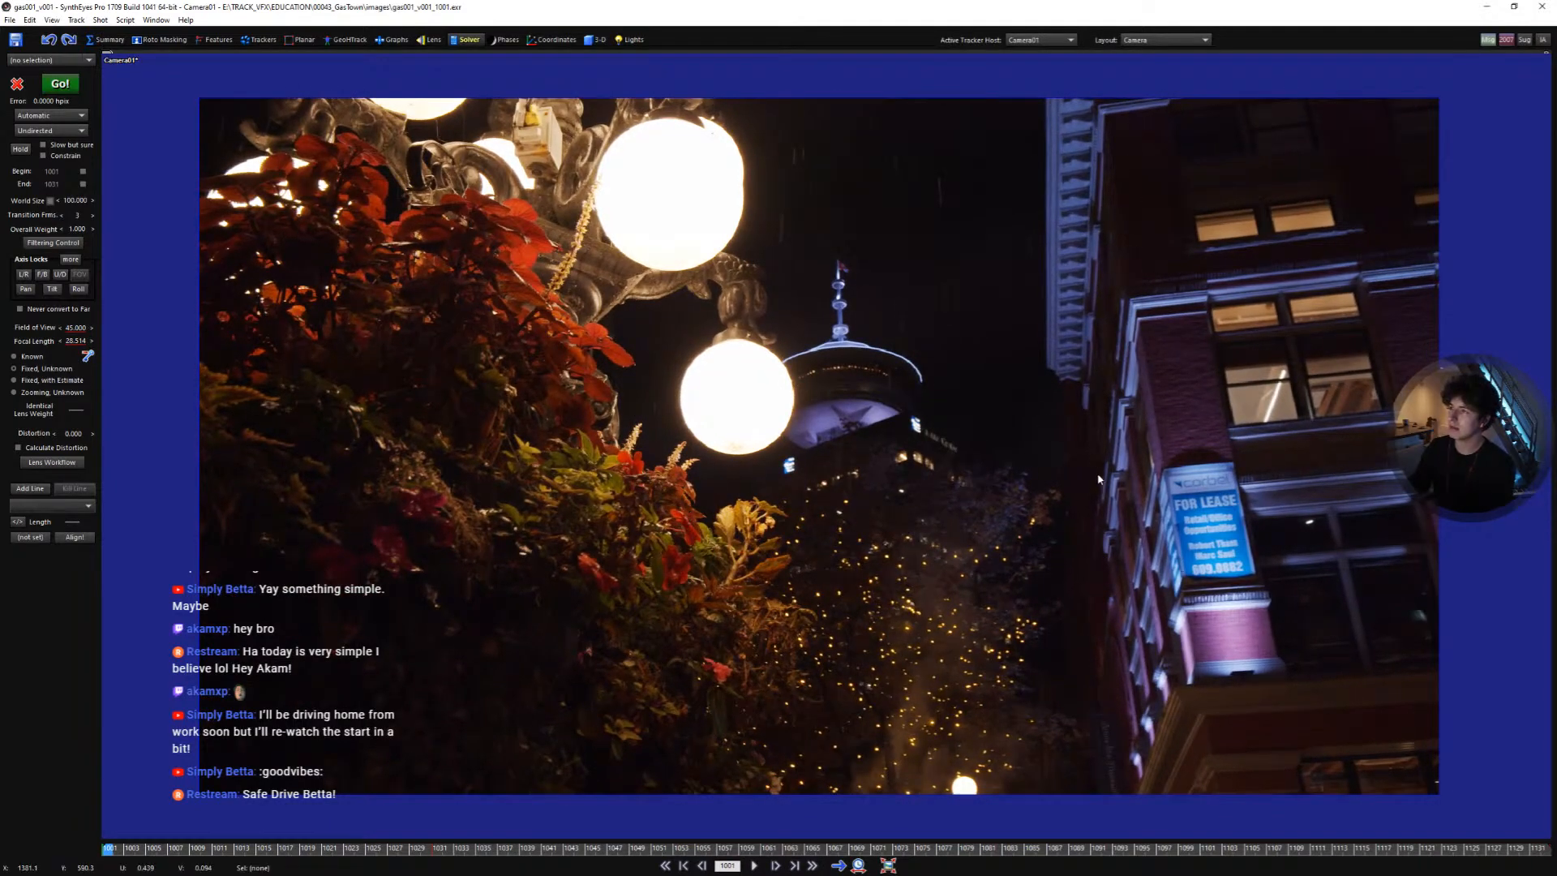
key("space")
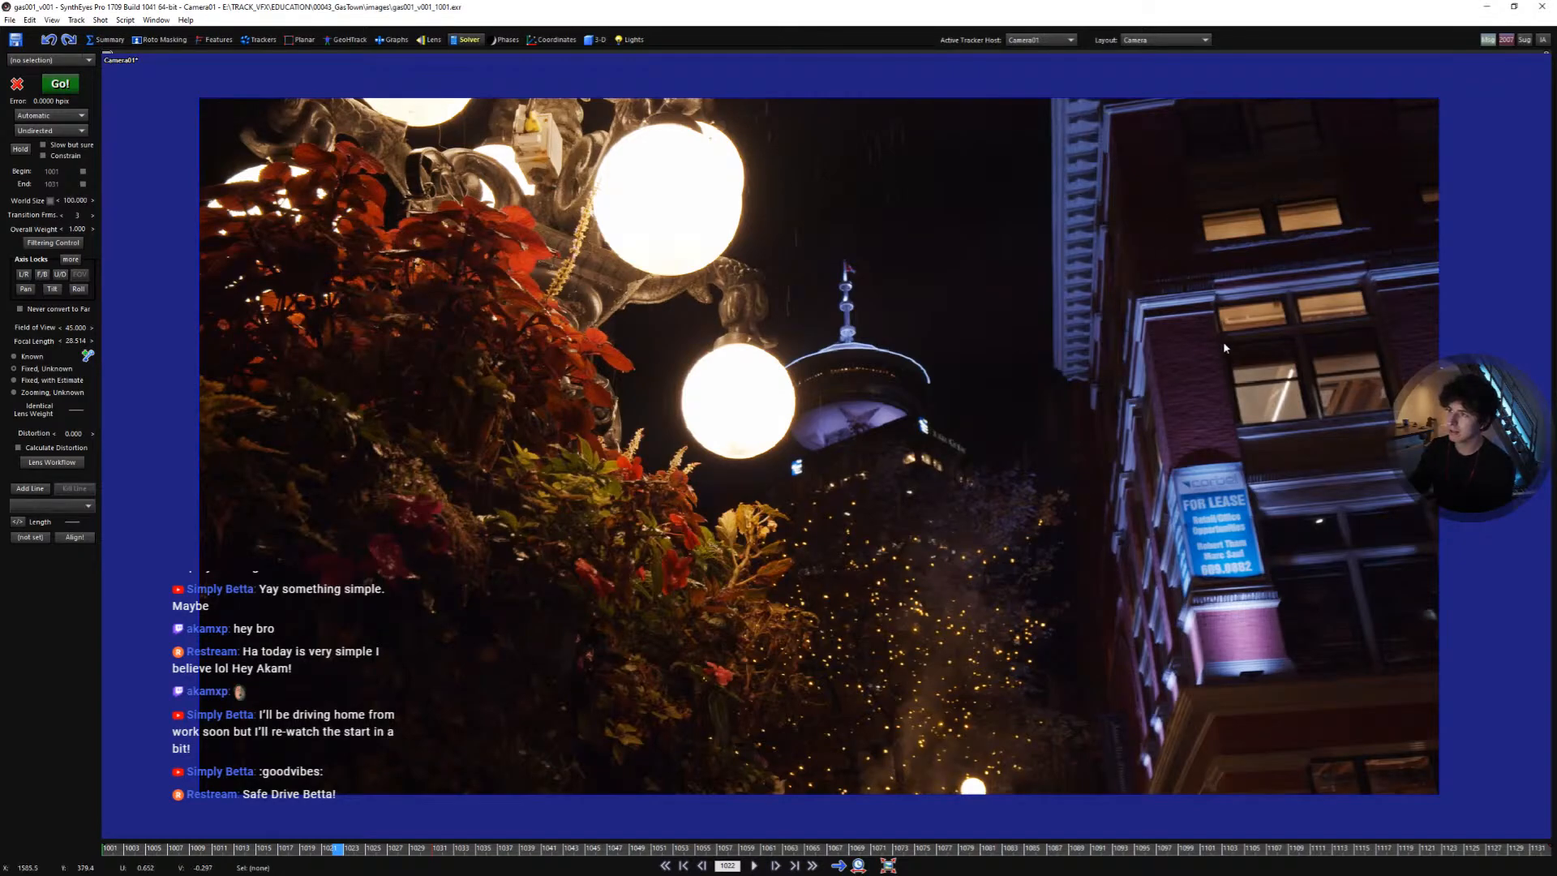
key("space")
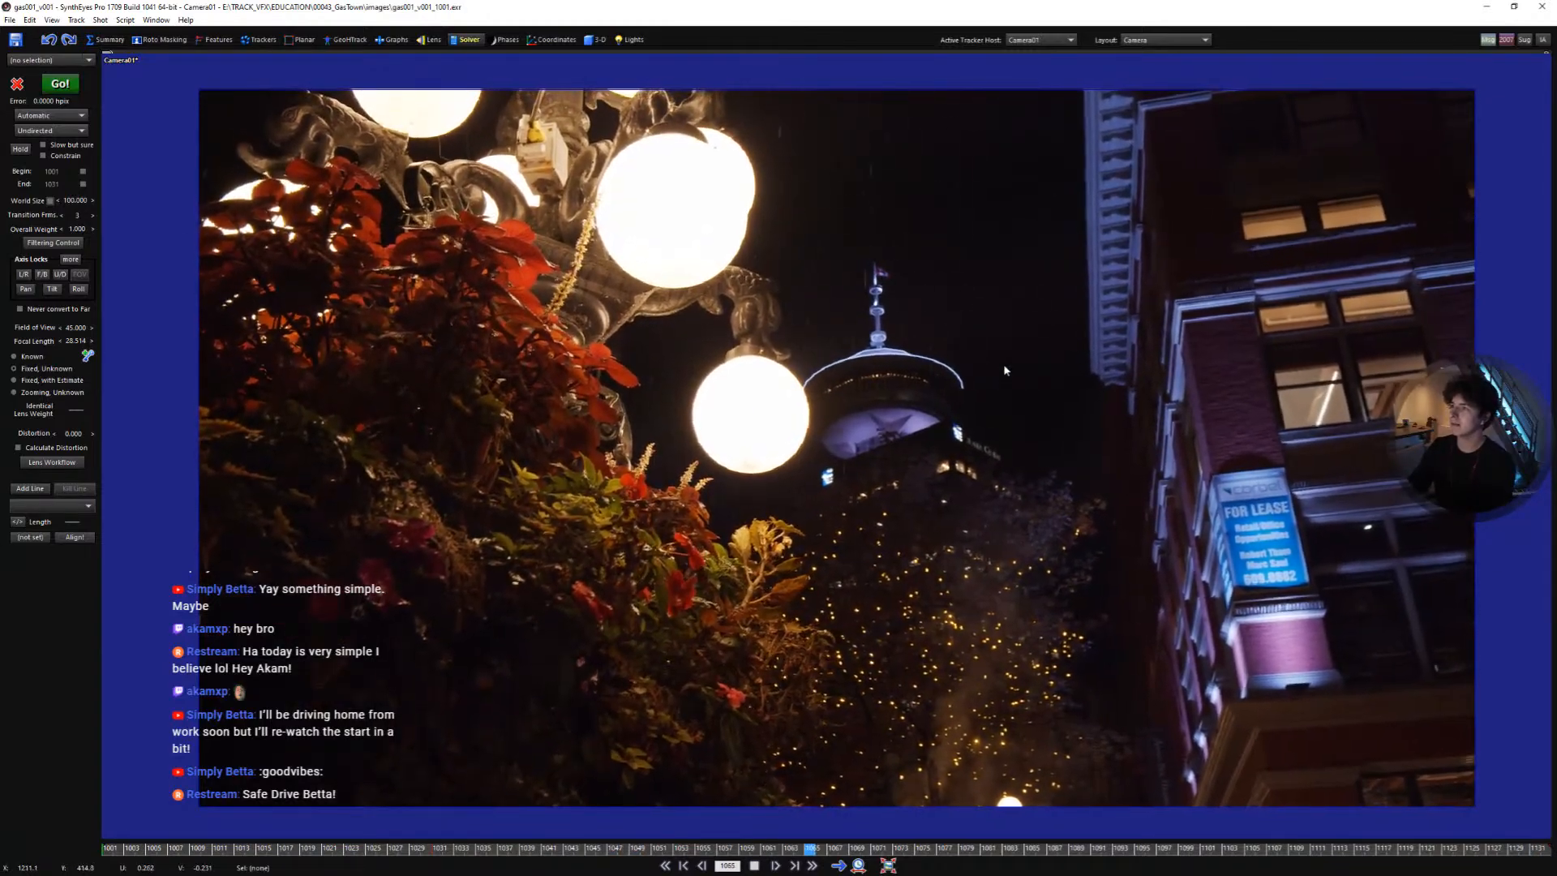
key("shift+a")
scroll(1246, 409, "up", 3)
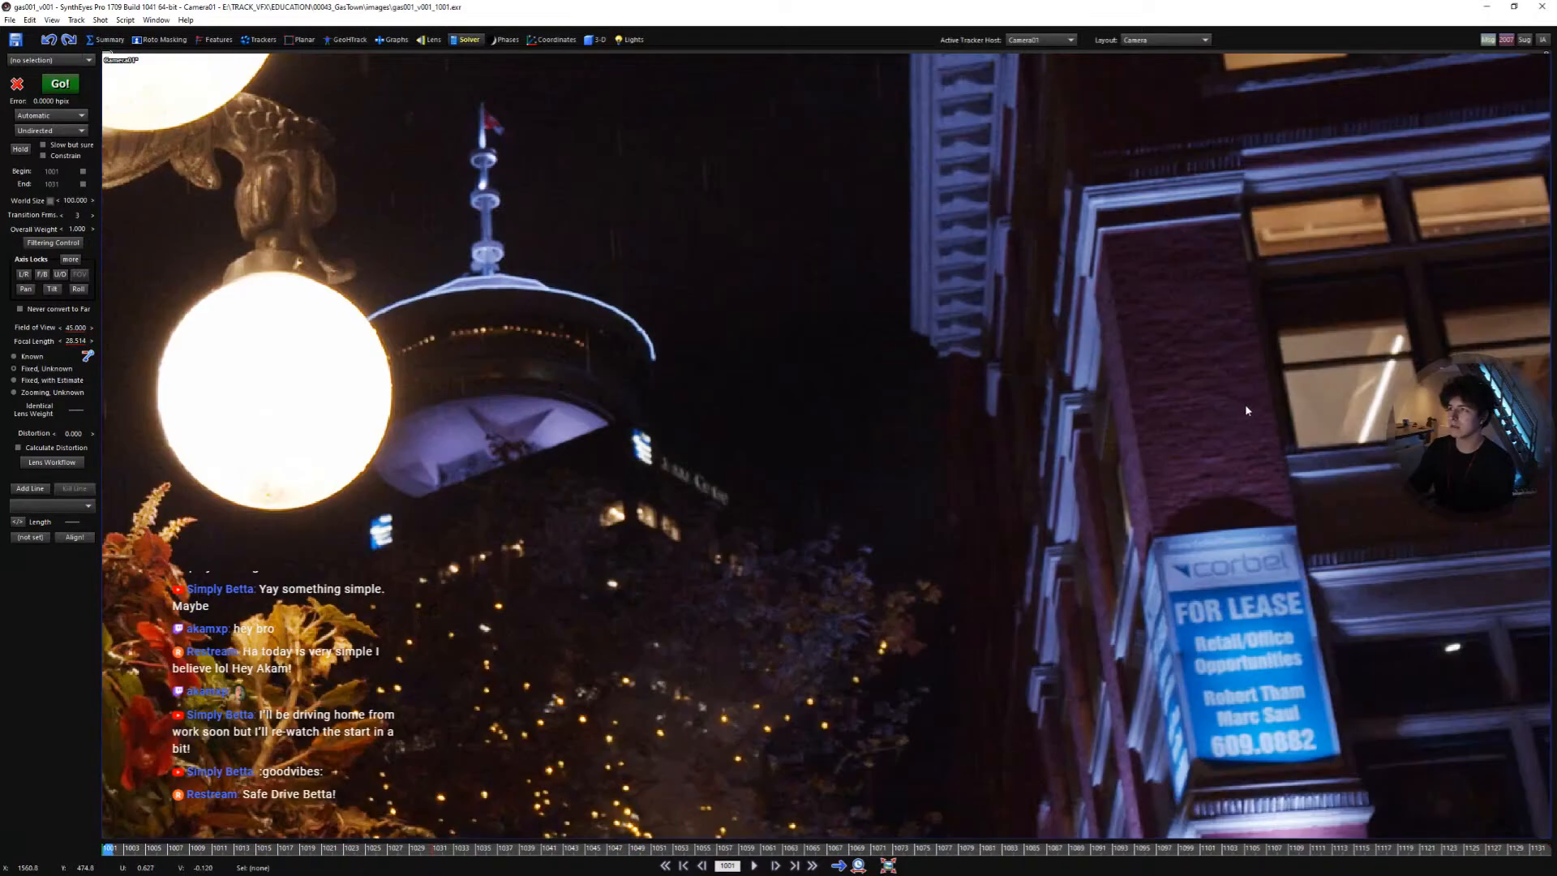
middle_click_drag(1234, 388, 947, 321)
scroll(945, 292, "down", 2)
scroll(953, 389, "up", 1)
middle_click_drag(955, 396, 948, 327)
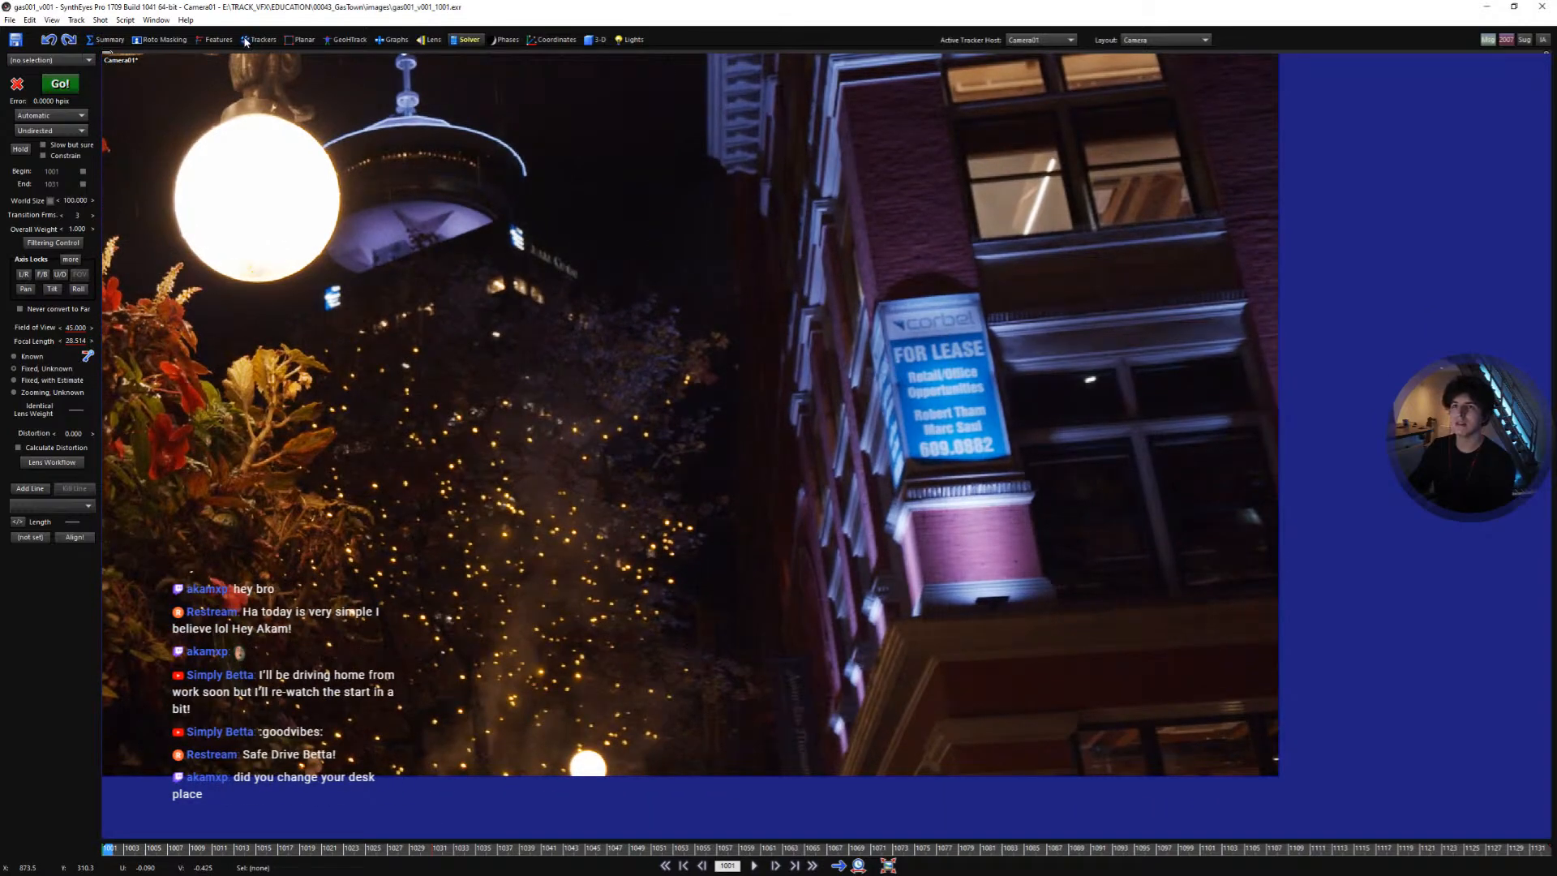
- In the Trackers room, place a tracker on the FOR LEASE lettering and set its key interval to 10
left_click(258, 40)
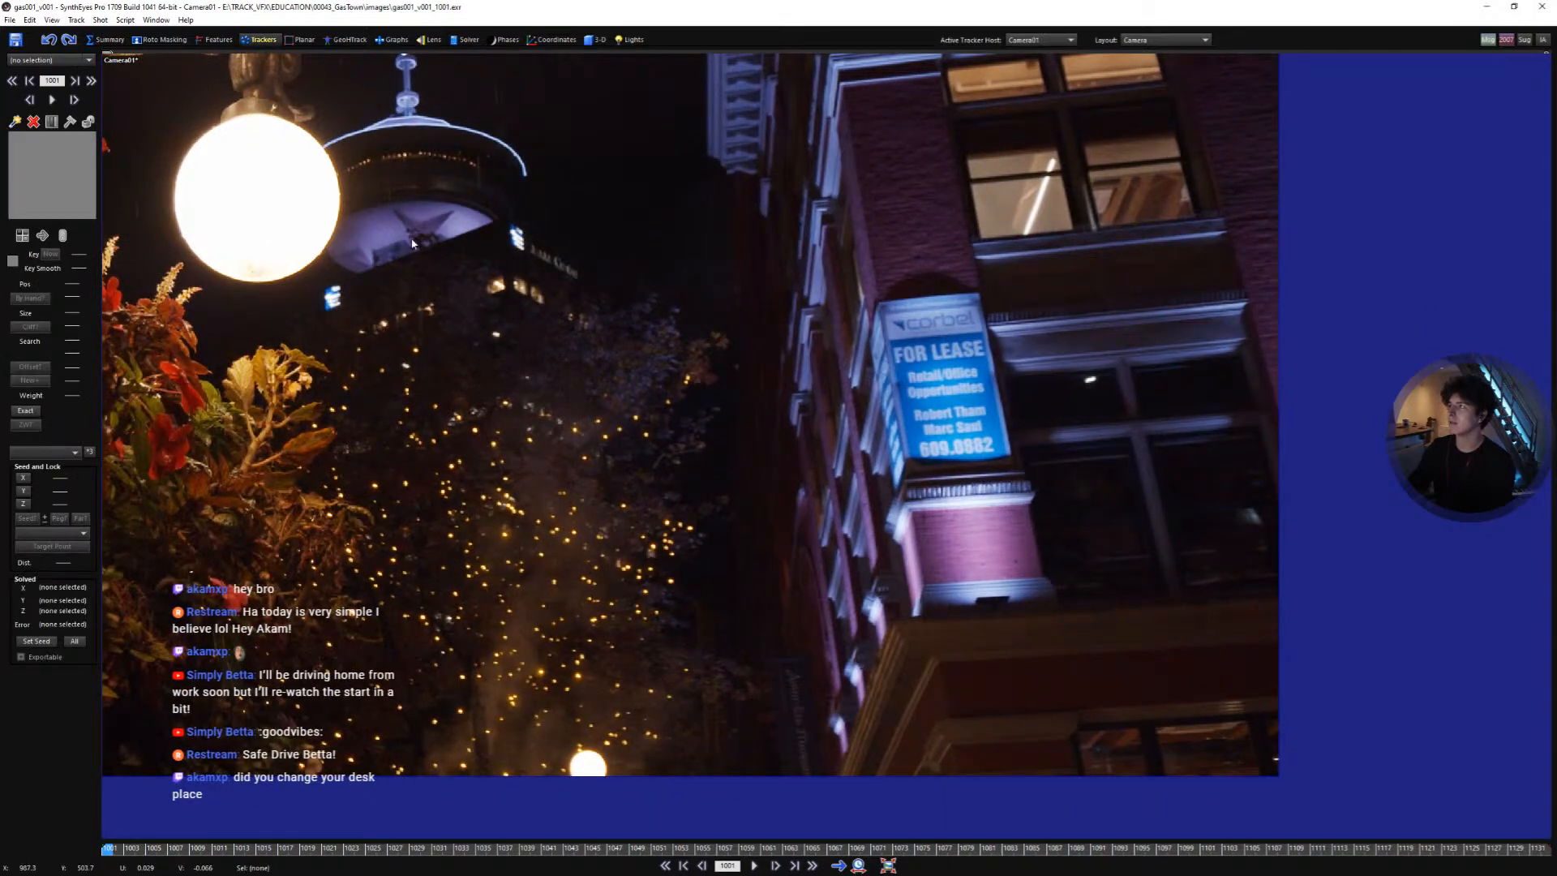
left_click(901, 354)
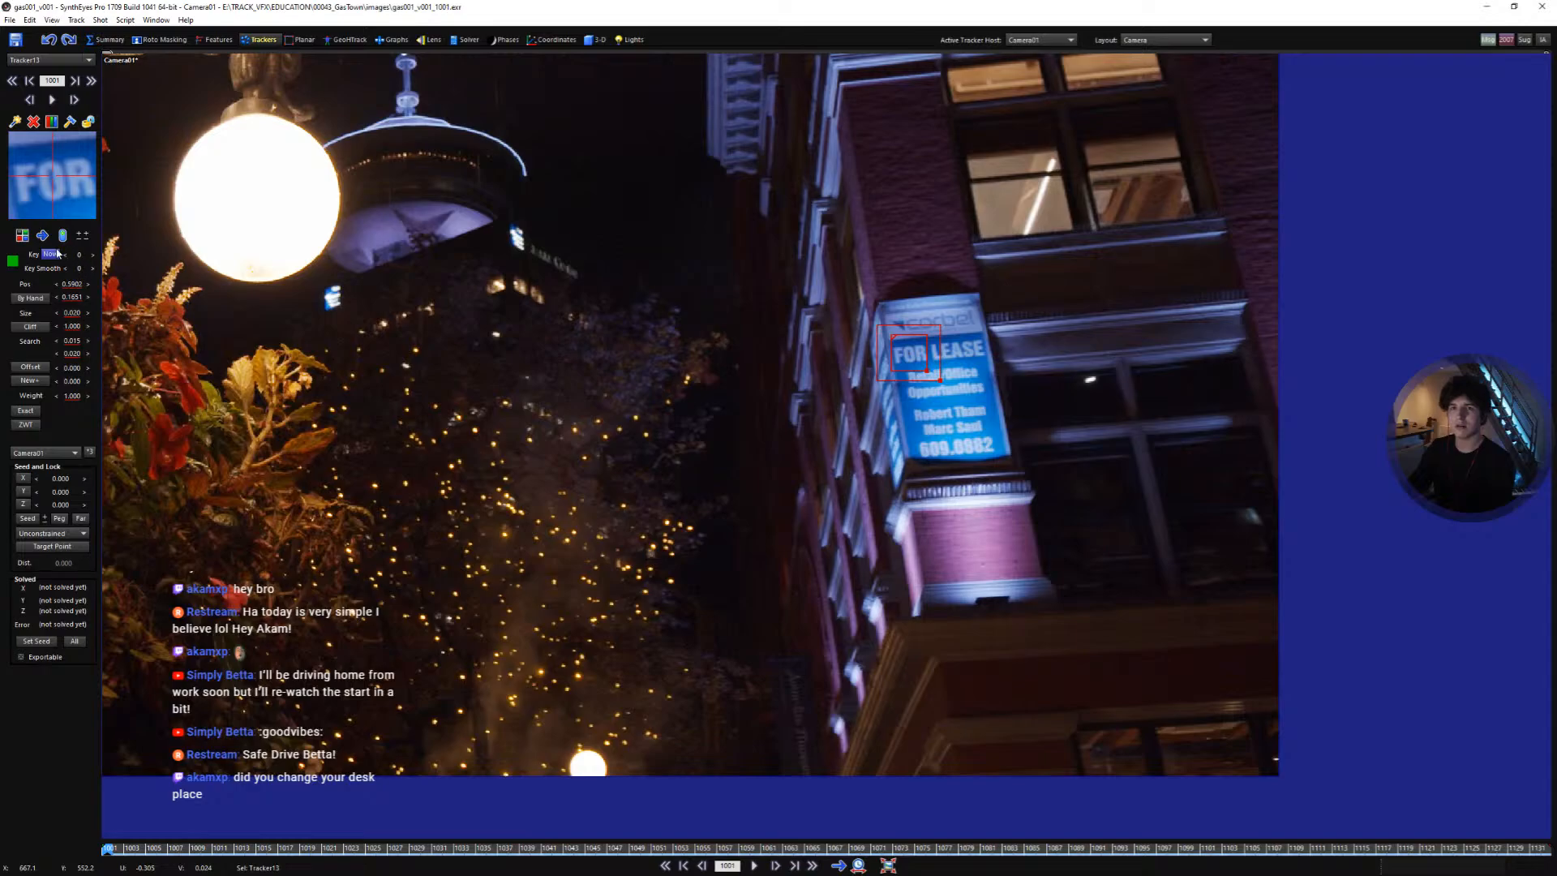
left_click_drag(92, 256, 99, 256)
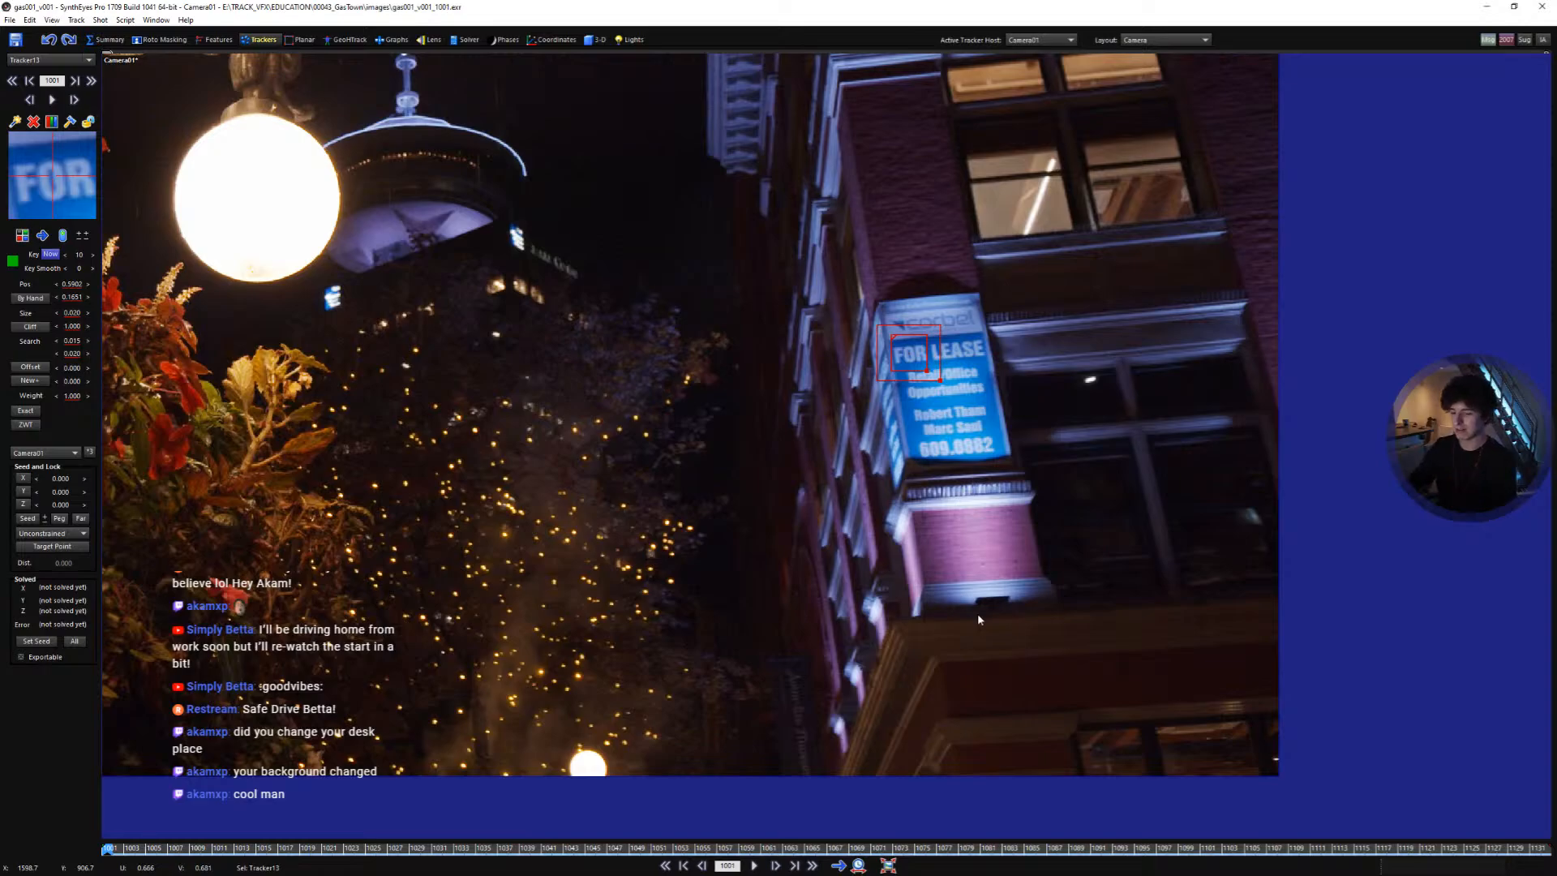
- Track the FOR LEASE tracker forward through the shot
scroll(957, 509, "up", 2)
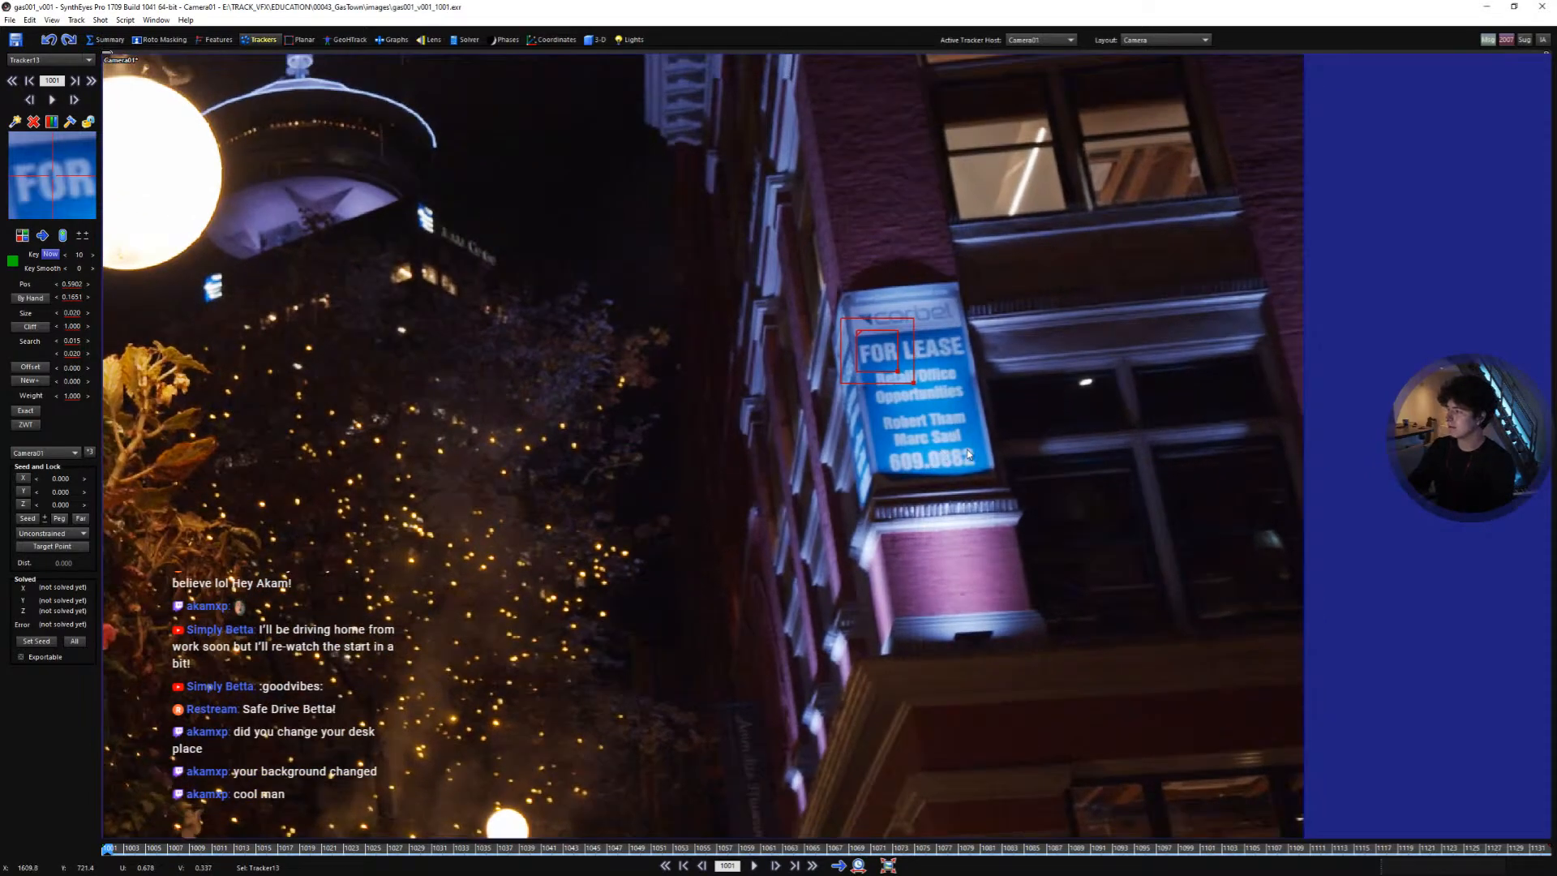
scroll(964, 451, "up", 1)
middle_click_drag(941, 432, 865, 494)
key("space")
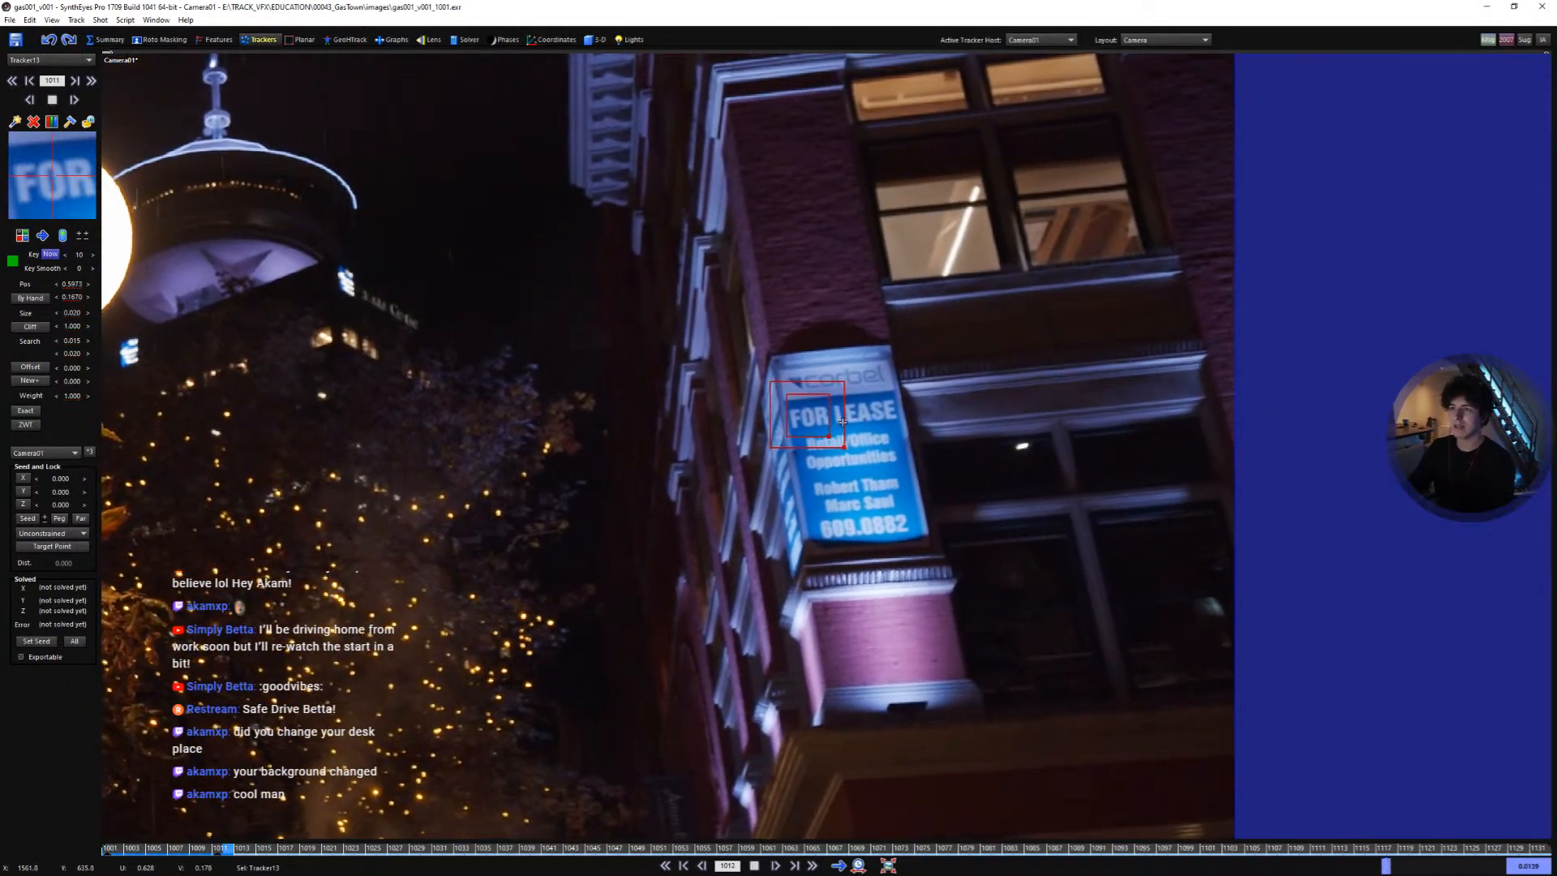
key("space")
key("shift+a")
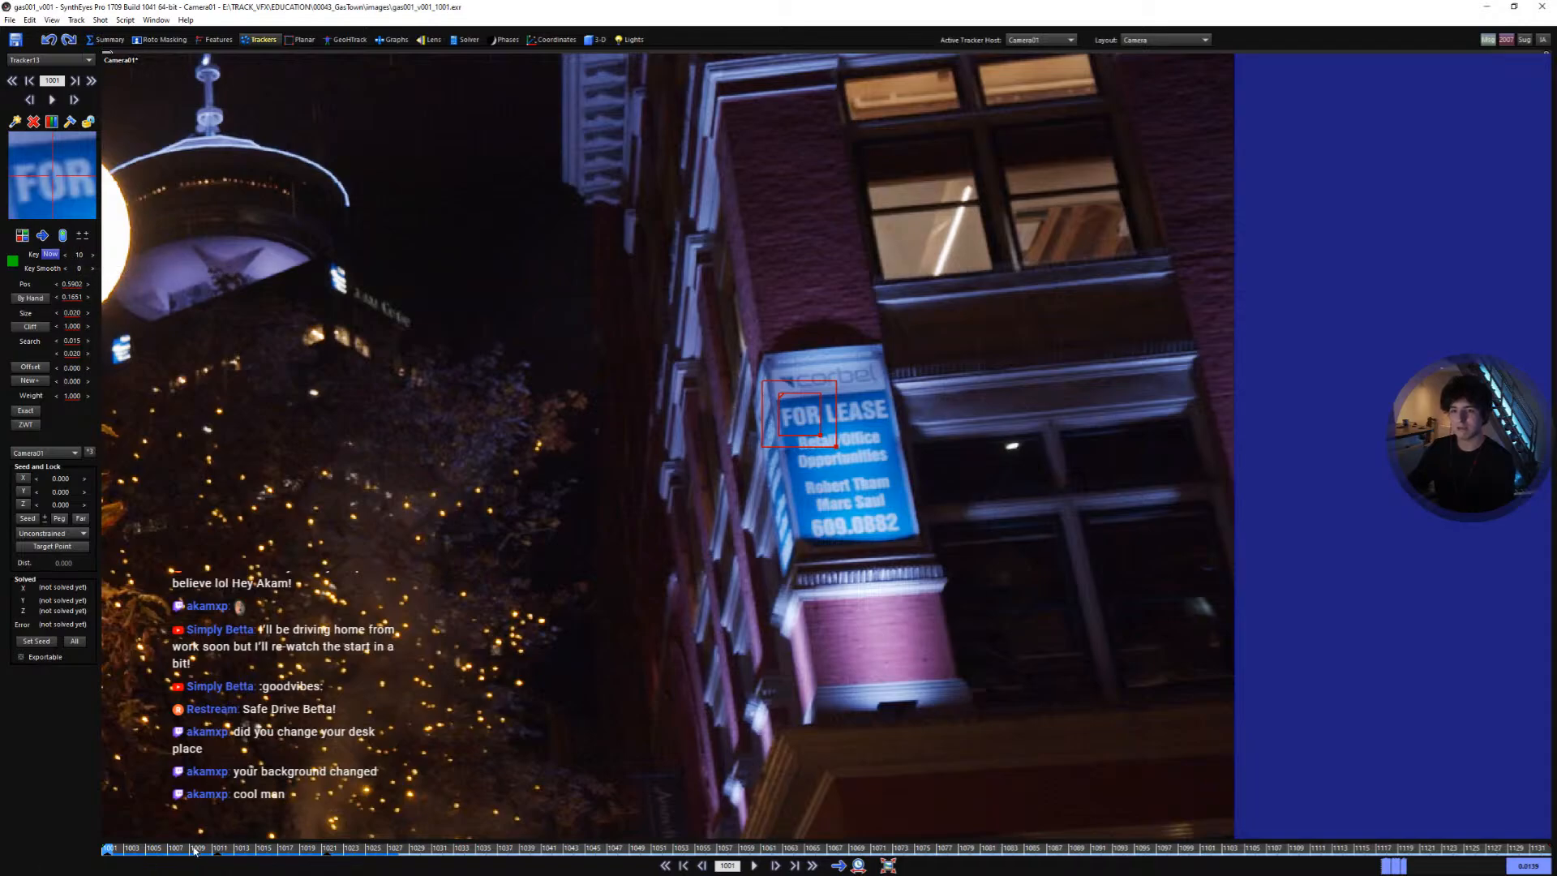
left_click_drag(194, 849, 326, 856)
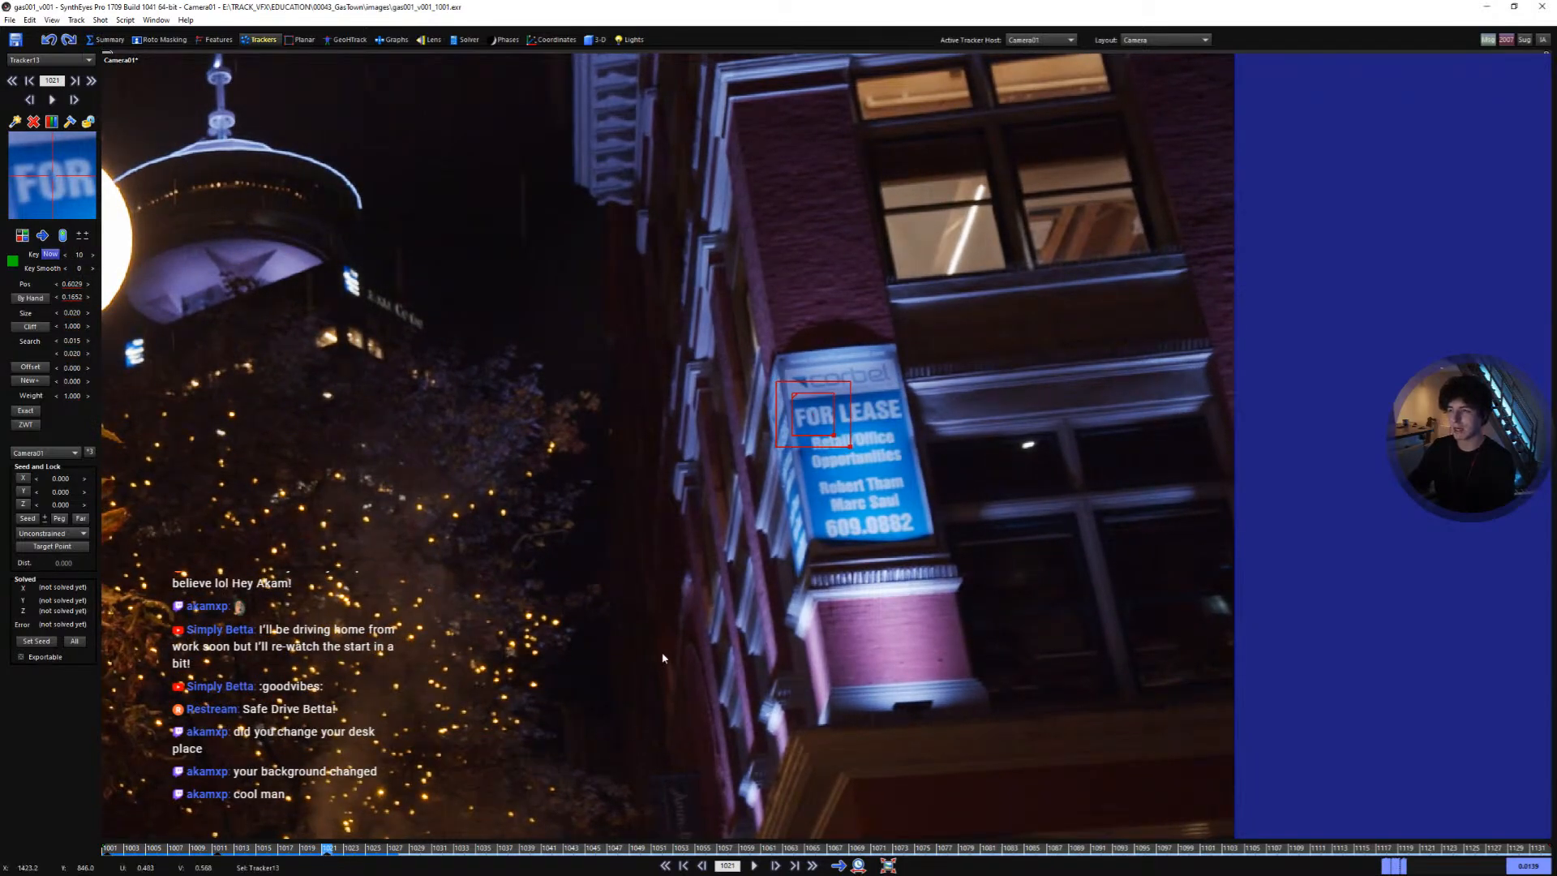
key("space")
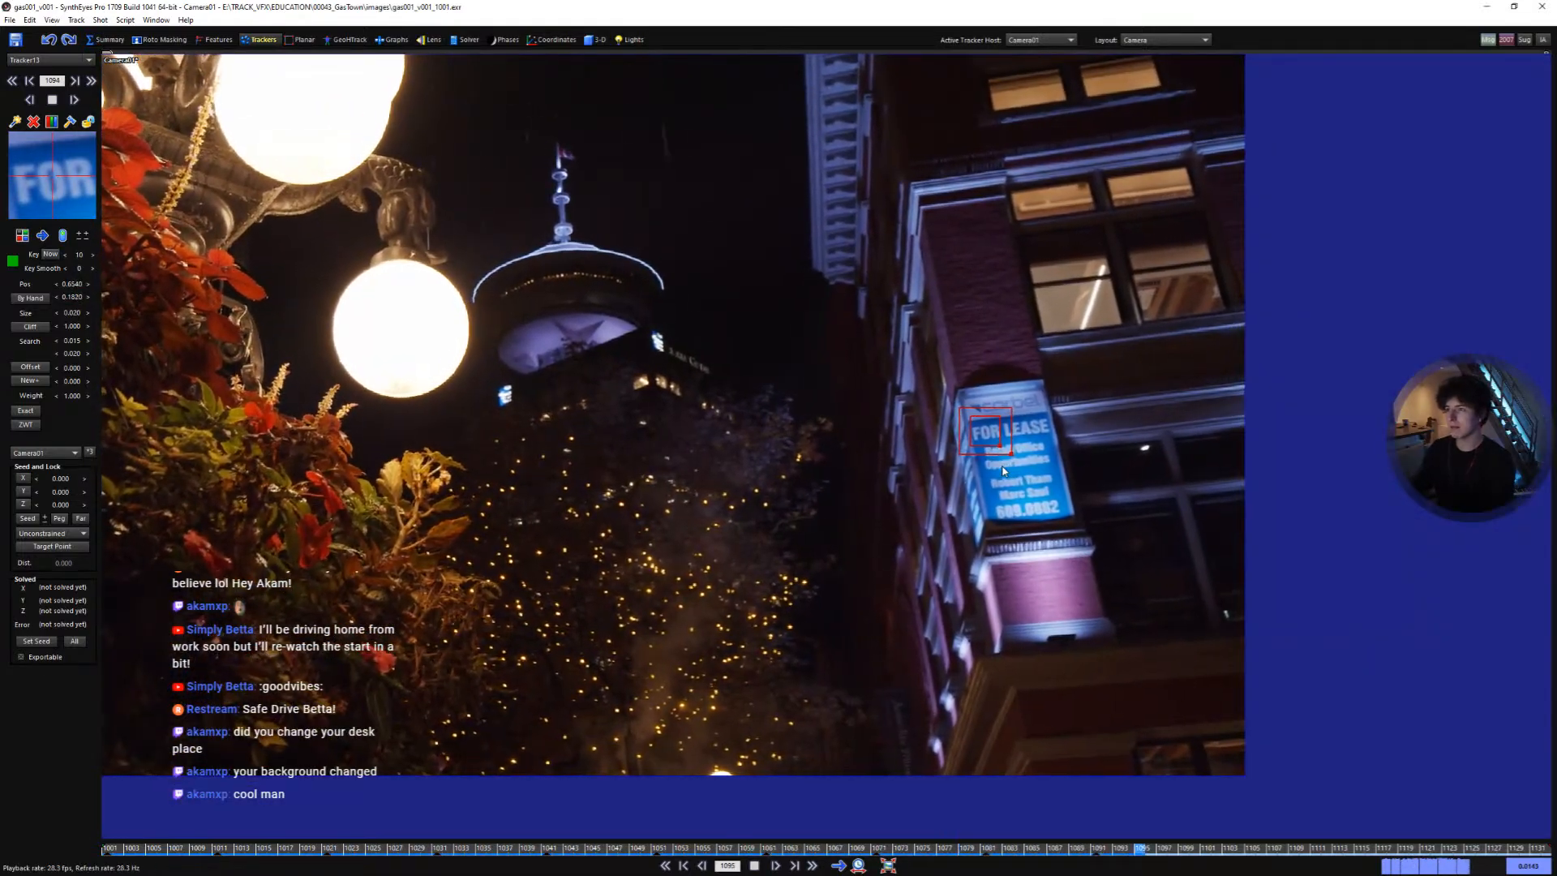
- Review the tracked sign across the shot and return to the first frame
key("shift+a")
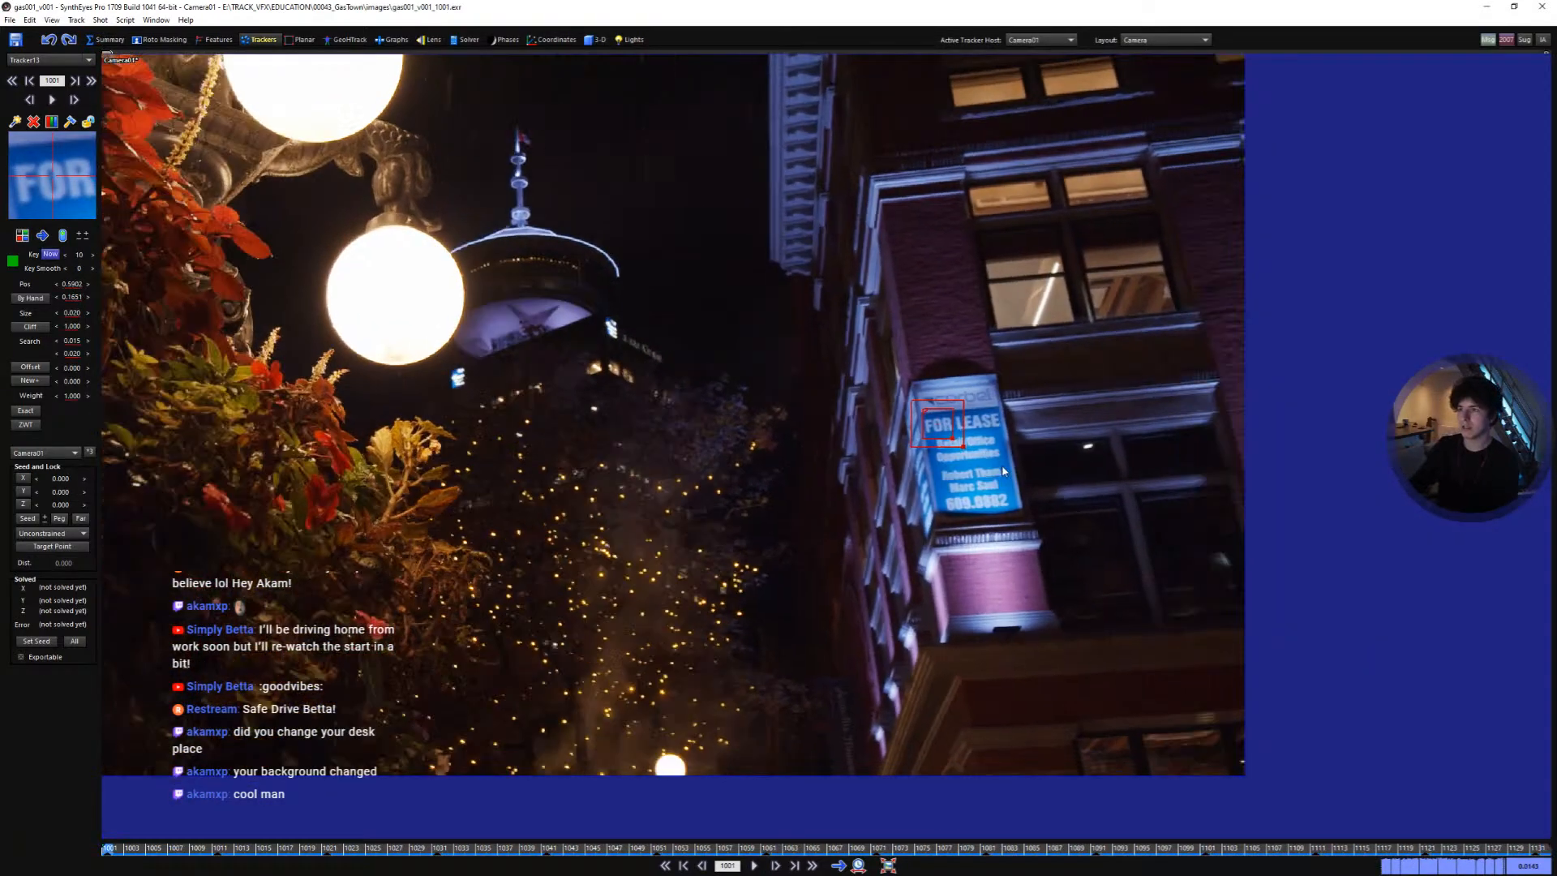
left_click(1094, 404)
scroll(761, 330, "down", 4)
middle_click_drag(727, 325, 827, 400)
scroll(753, 387, "down", 4)
scroll(685, 362, "up", 7)
scroll(777, 408, "up", 1)
scroll(779, 407, "down", 3)
scroll(613, 329, "up", 3)
scroll(611, 338, "up", 3)
scroll(825, 400, "down", 2)
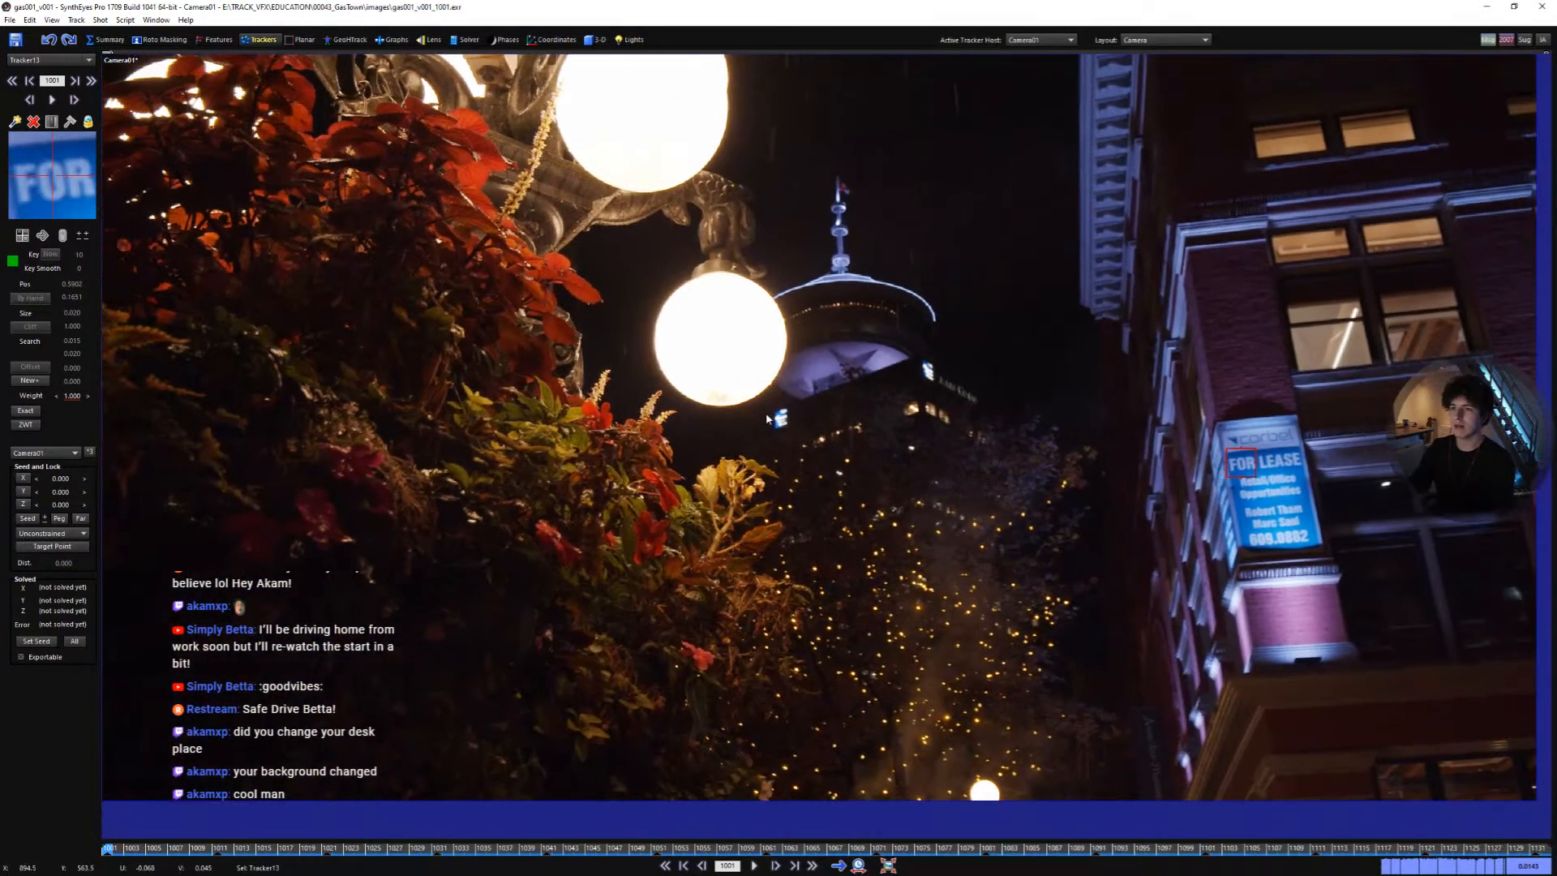
middle_click_drag(696, 429, 699, 464)
scroll(739, 455, "up", 8)
scroll(753, 453, "down", 10)
scroll(753, 451, "up", 3)
scroll(698, 466, "down", 1)
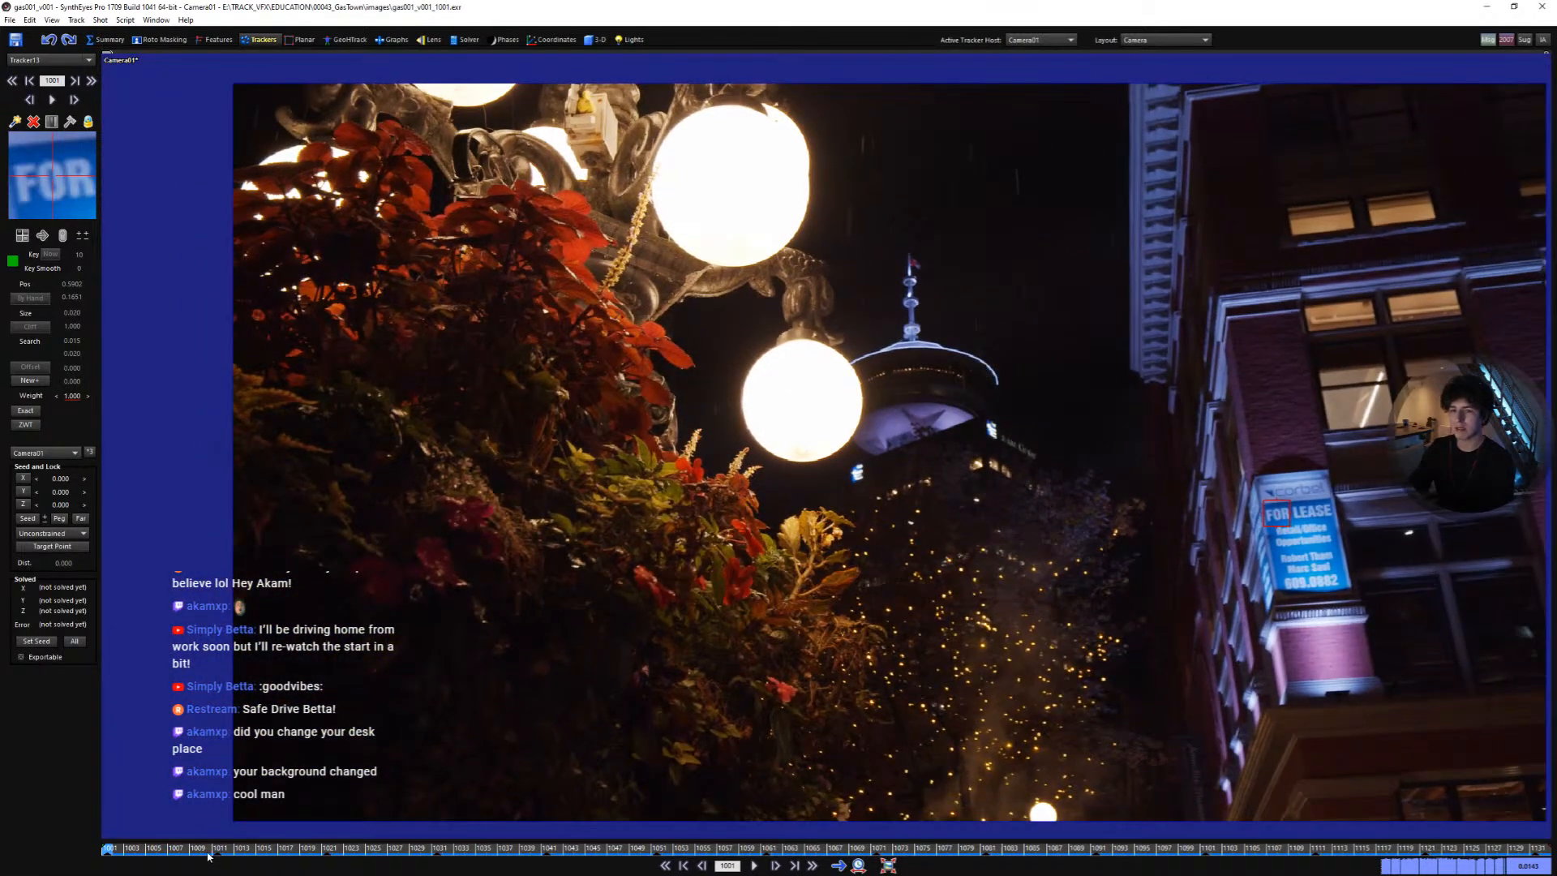
left_click_drag(207, 854, 107, 815)
- Place a tracker on the foliage below the lamp
left_click(638, 487)
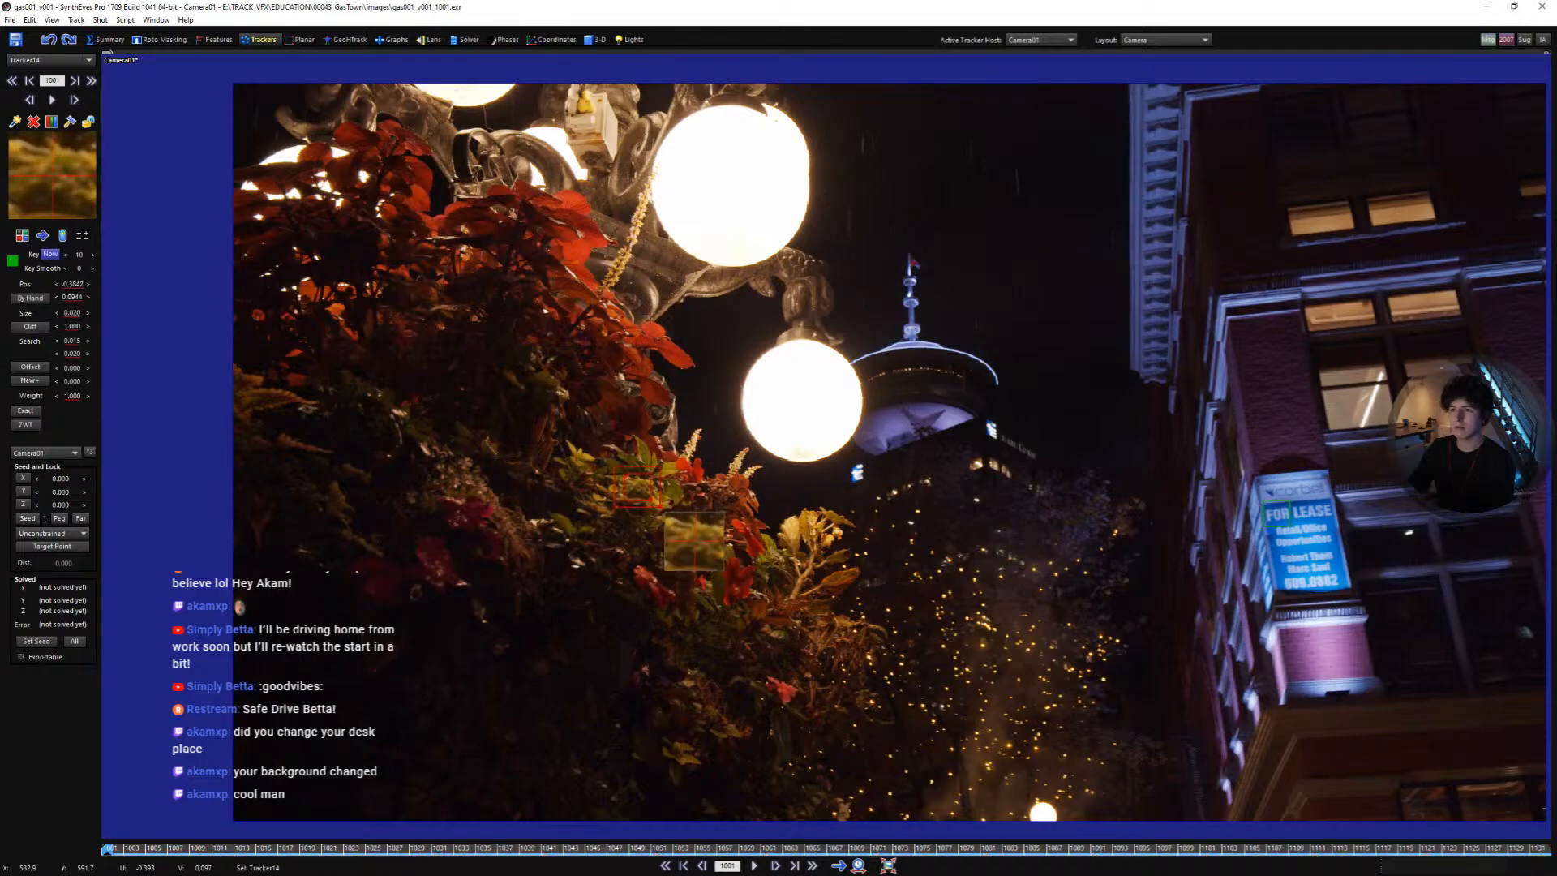
middle_click_drag(870, 500, 809, 516)
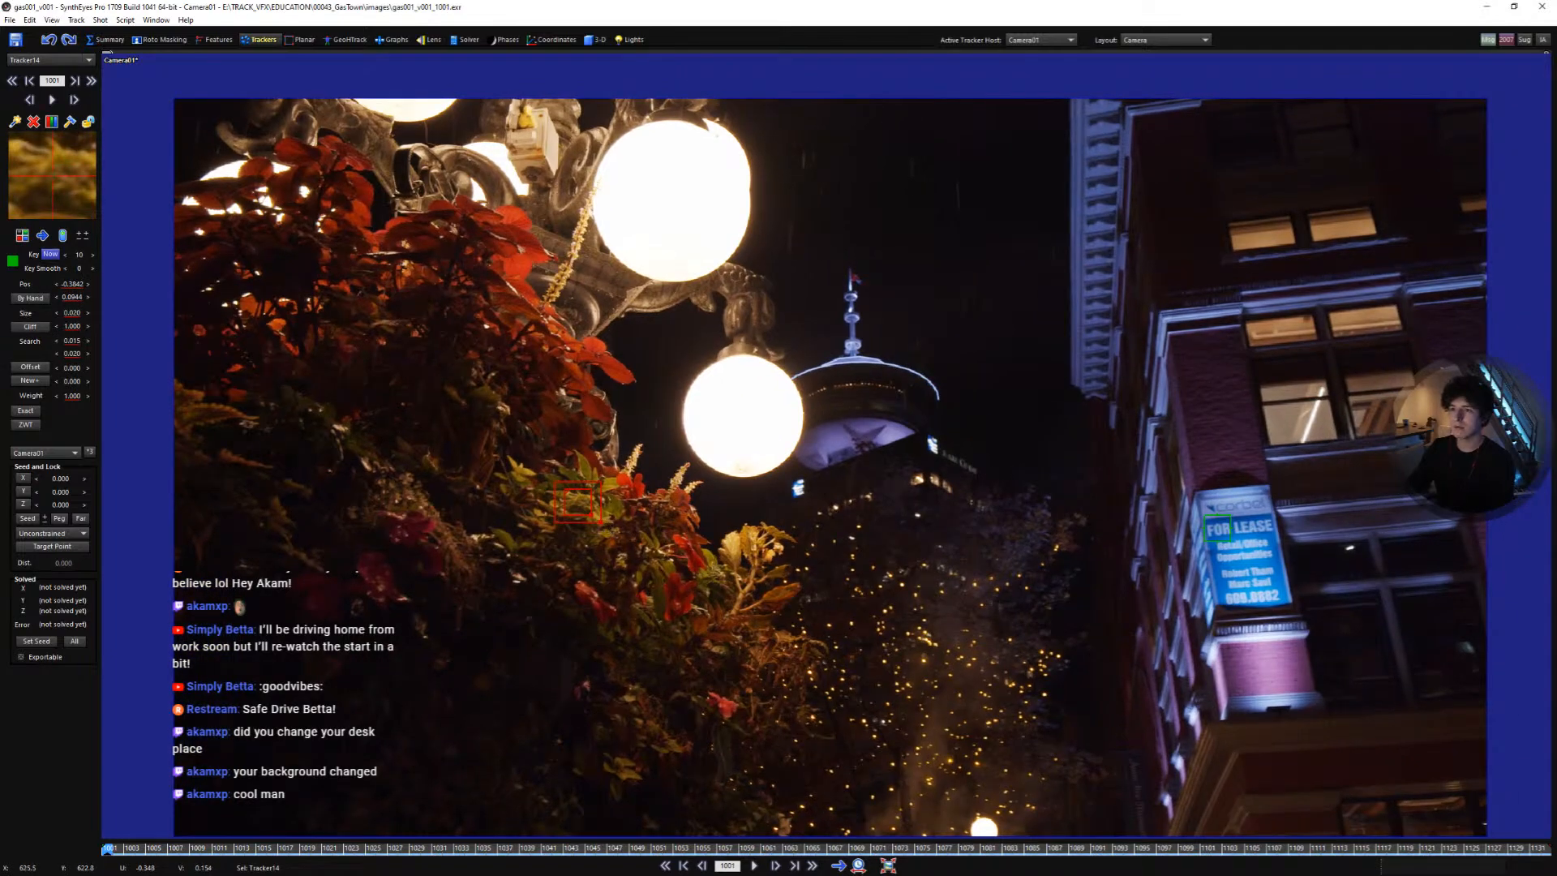
middle_click_drag(1300, 398, 1176, 449)
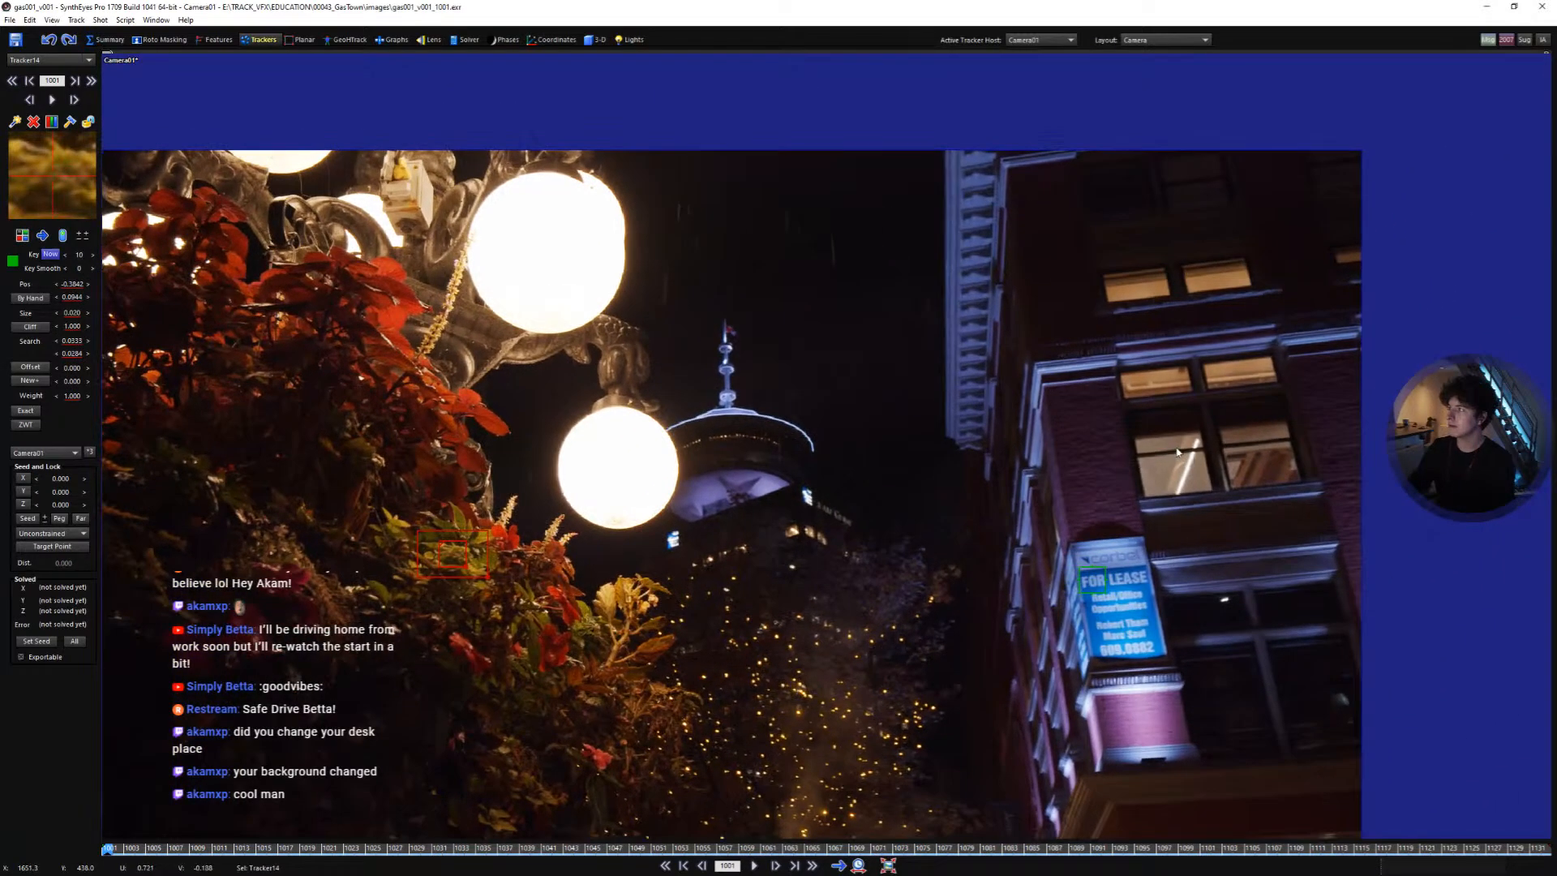
- Add two trackers on the upper window corners of the building and adjust the second one's position
scroll(1149, 386, "up", 2)
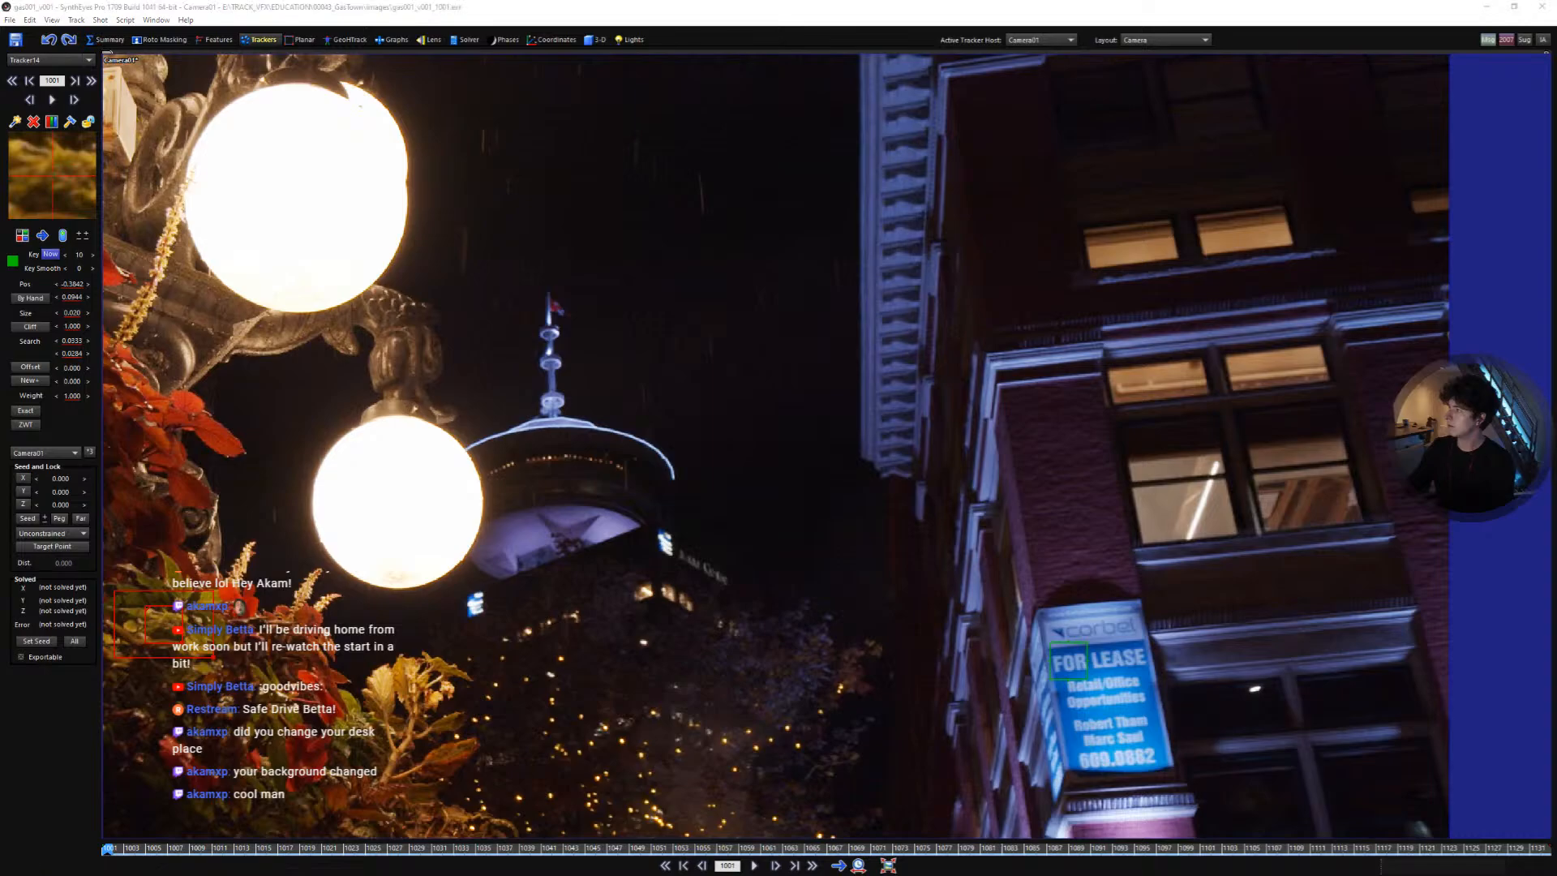
scroll(1124, 381, "up", 2)
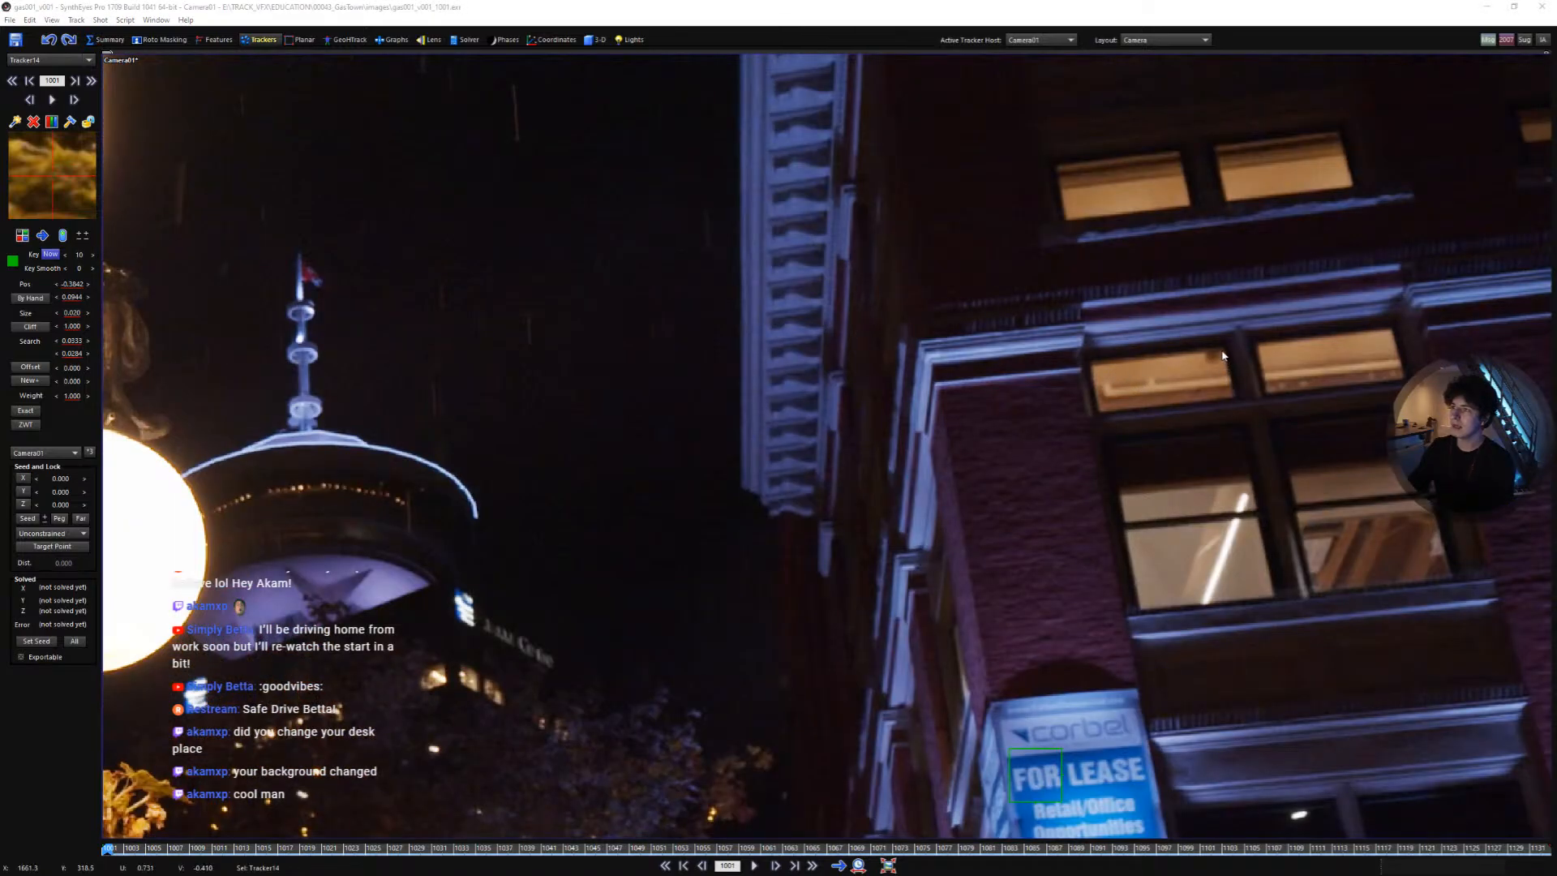
left_click_drag(1222, 355, 1390, 330)
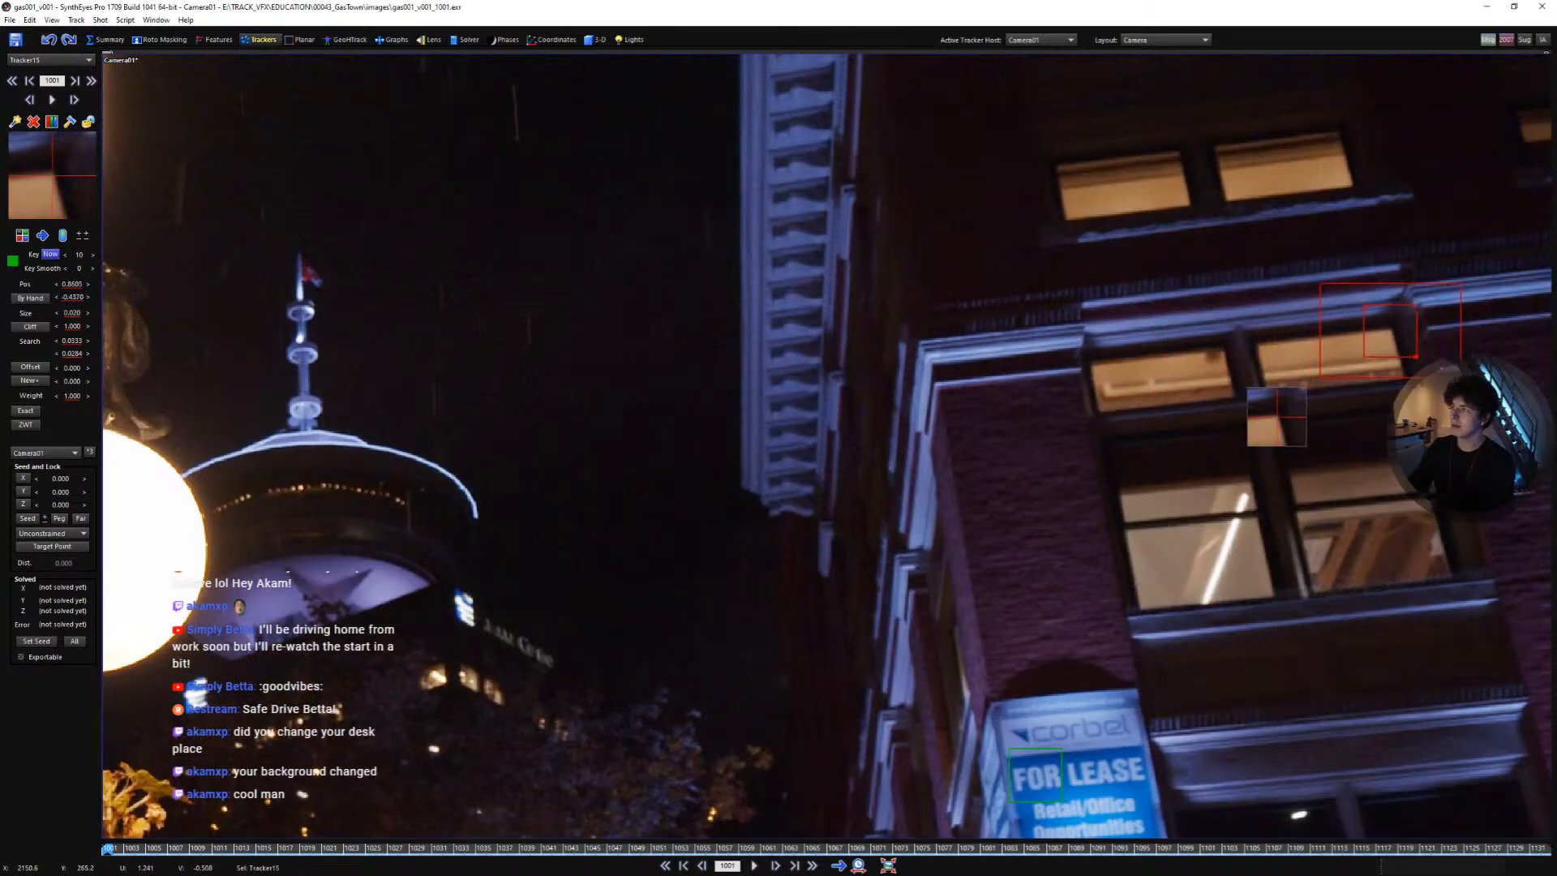
middle_click_drag(1319, 419, 1140, 598)
left_click(1175, 369)
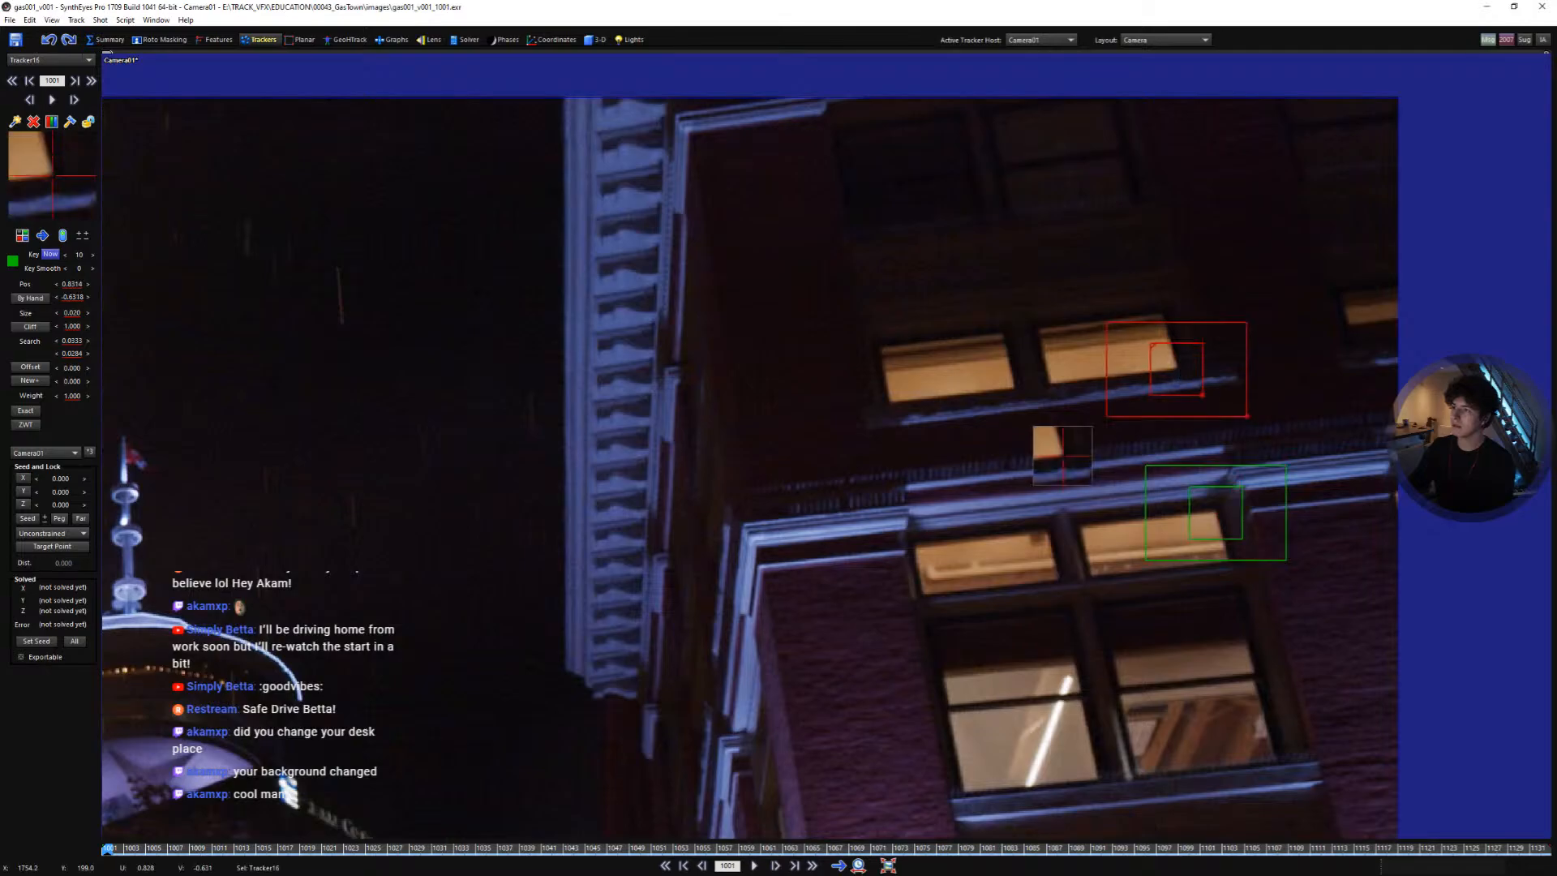
left_click_drag(1167, 373, 1161, 365)
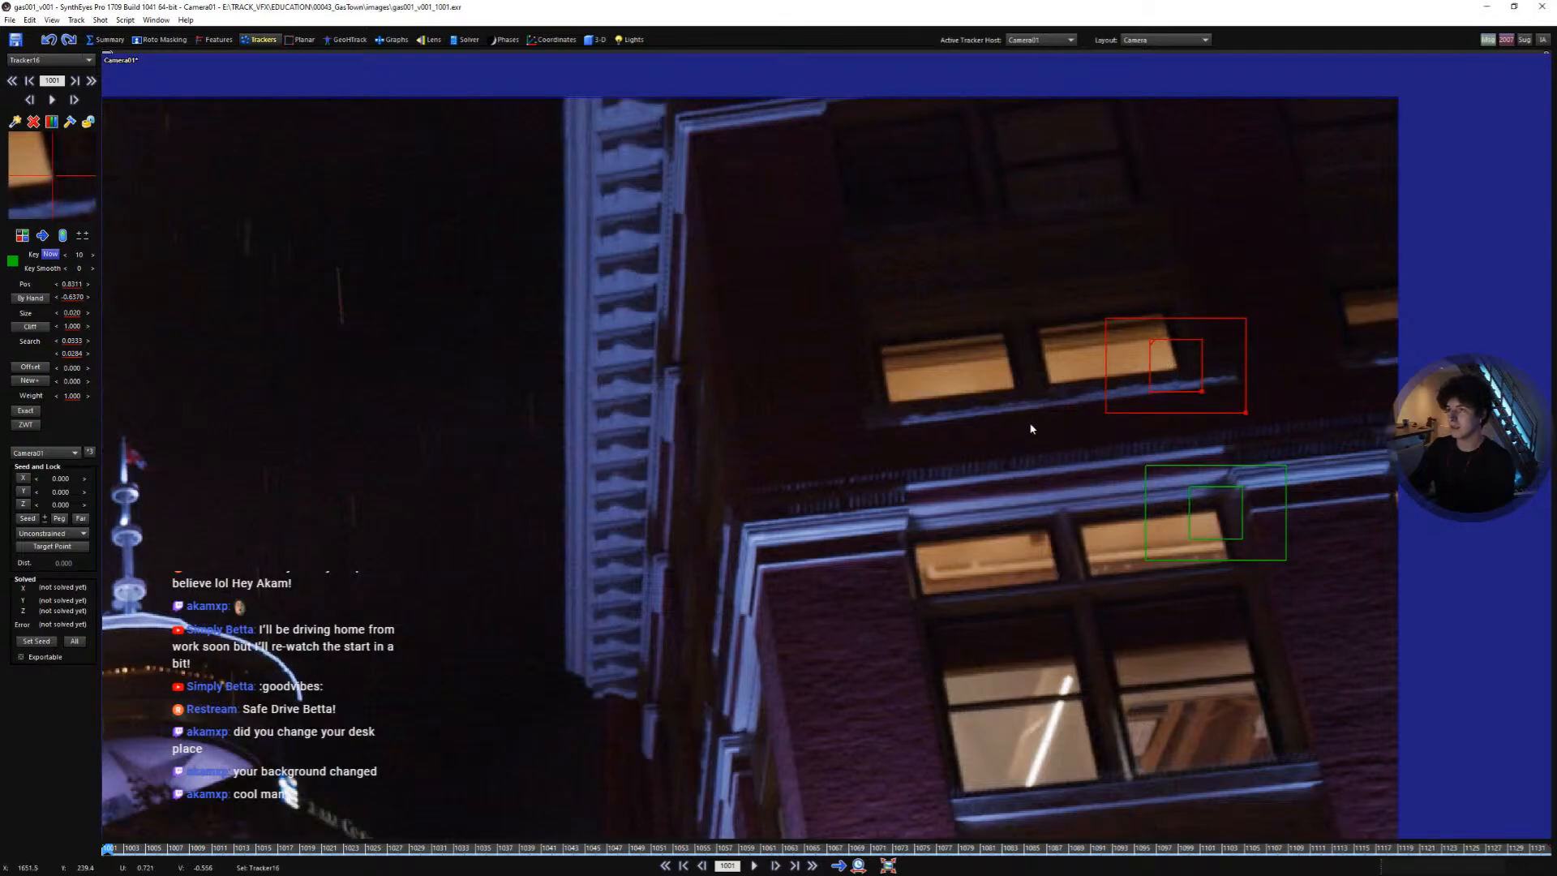
- Add two trackers on the building's upper cornice edges near the tower
middle_click_drag(983, 468, 1094, 344)
scroll(1091, 347, "down", 3)
scroll(933, 404, "up", 3)
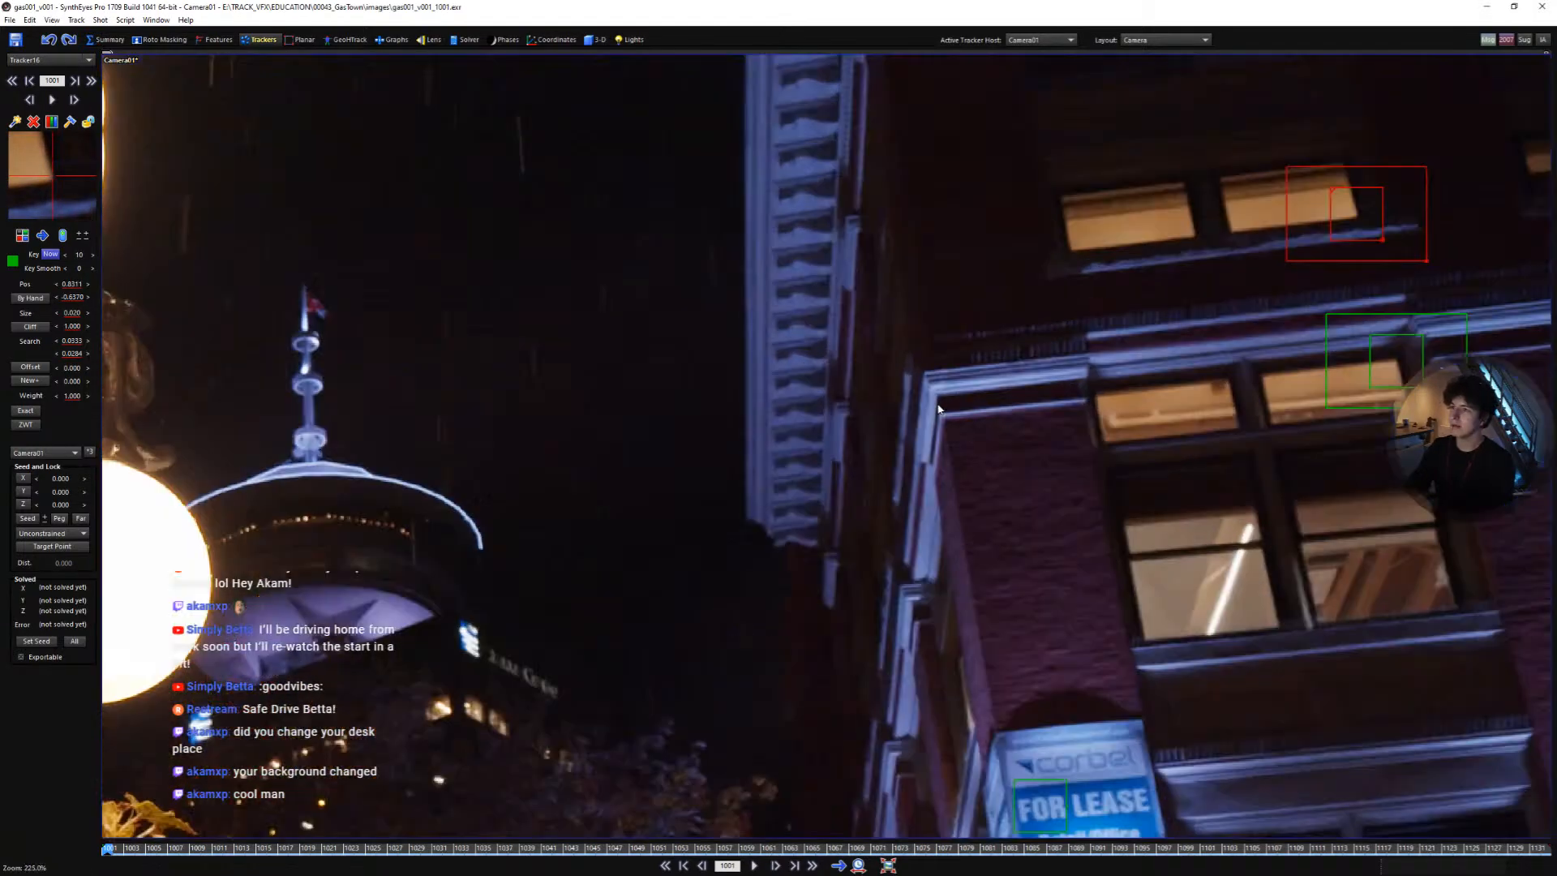
left_click(938, 395)
middle_click_drag(833, 369, 942, 259)
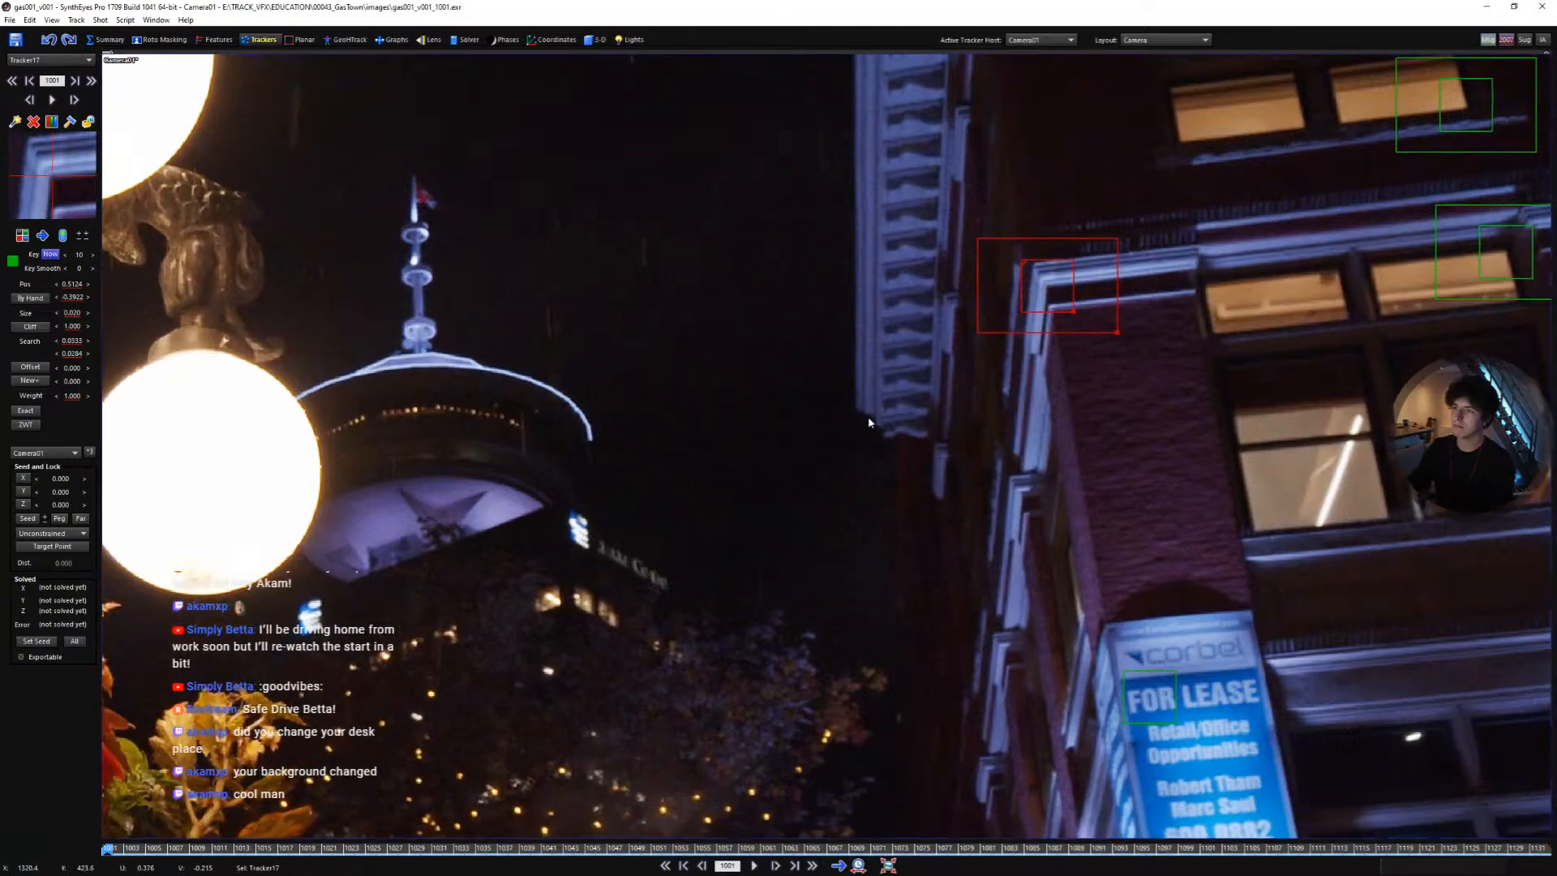
left_click(868, 407)
left_click_drag(869, 406, 907, 439)
middle_click_drag(988, 489, 941, 382)
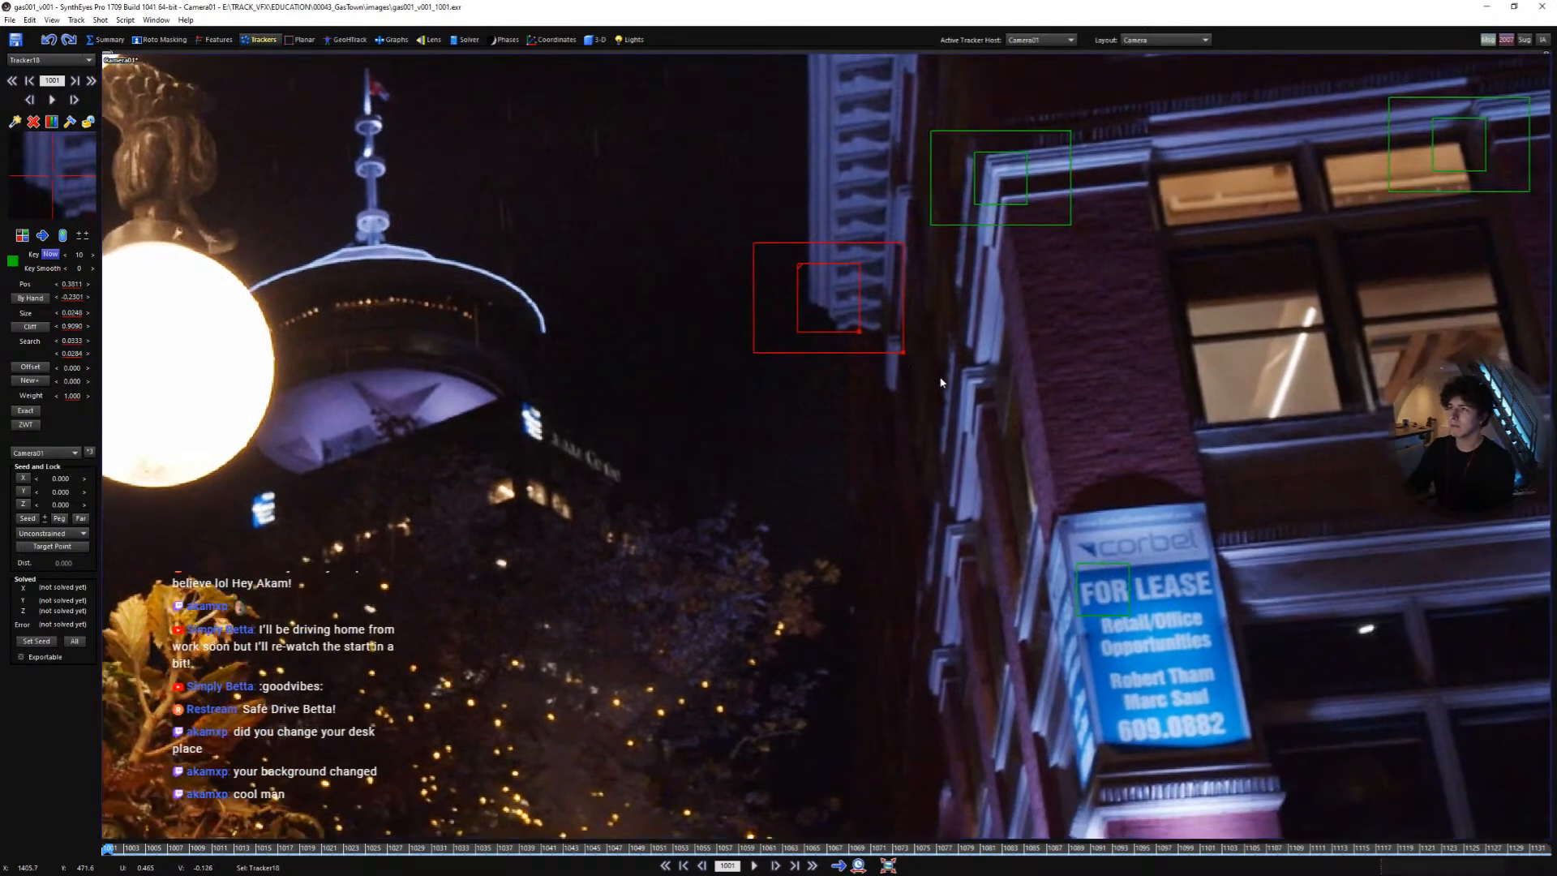
- Add three more trackers on the building's corner ledges beside the sign
scroll(940, 382, "down", 2)
scroll(988, 428, "up", 2)
left_click(961, 372)
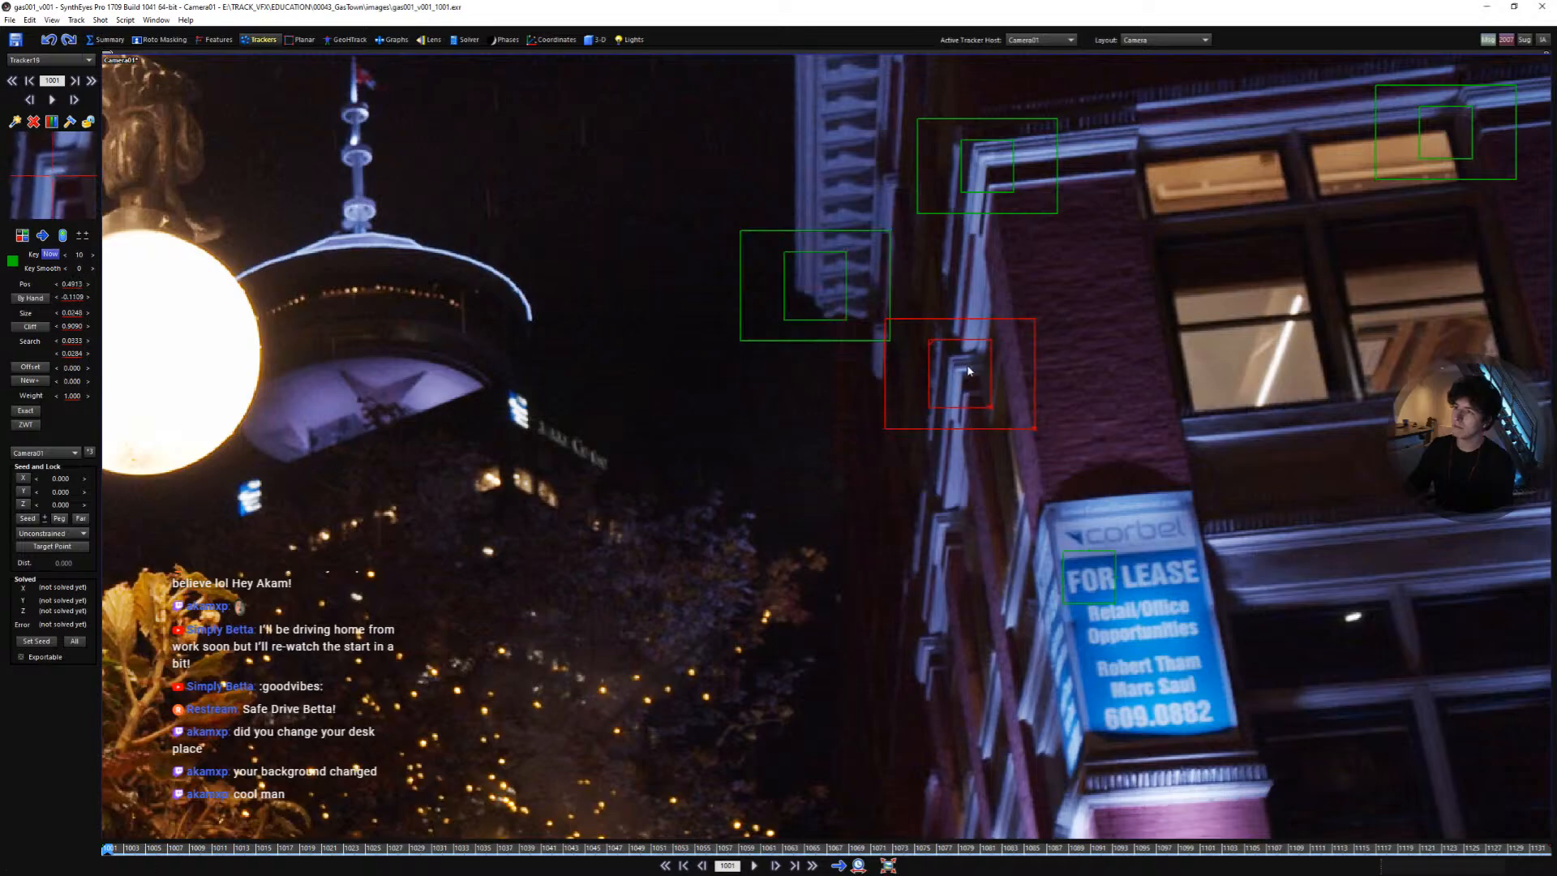
middle_click_drag(967, 371, 969, 251)
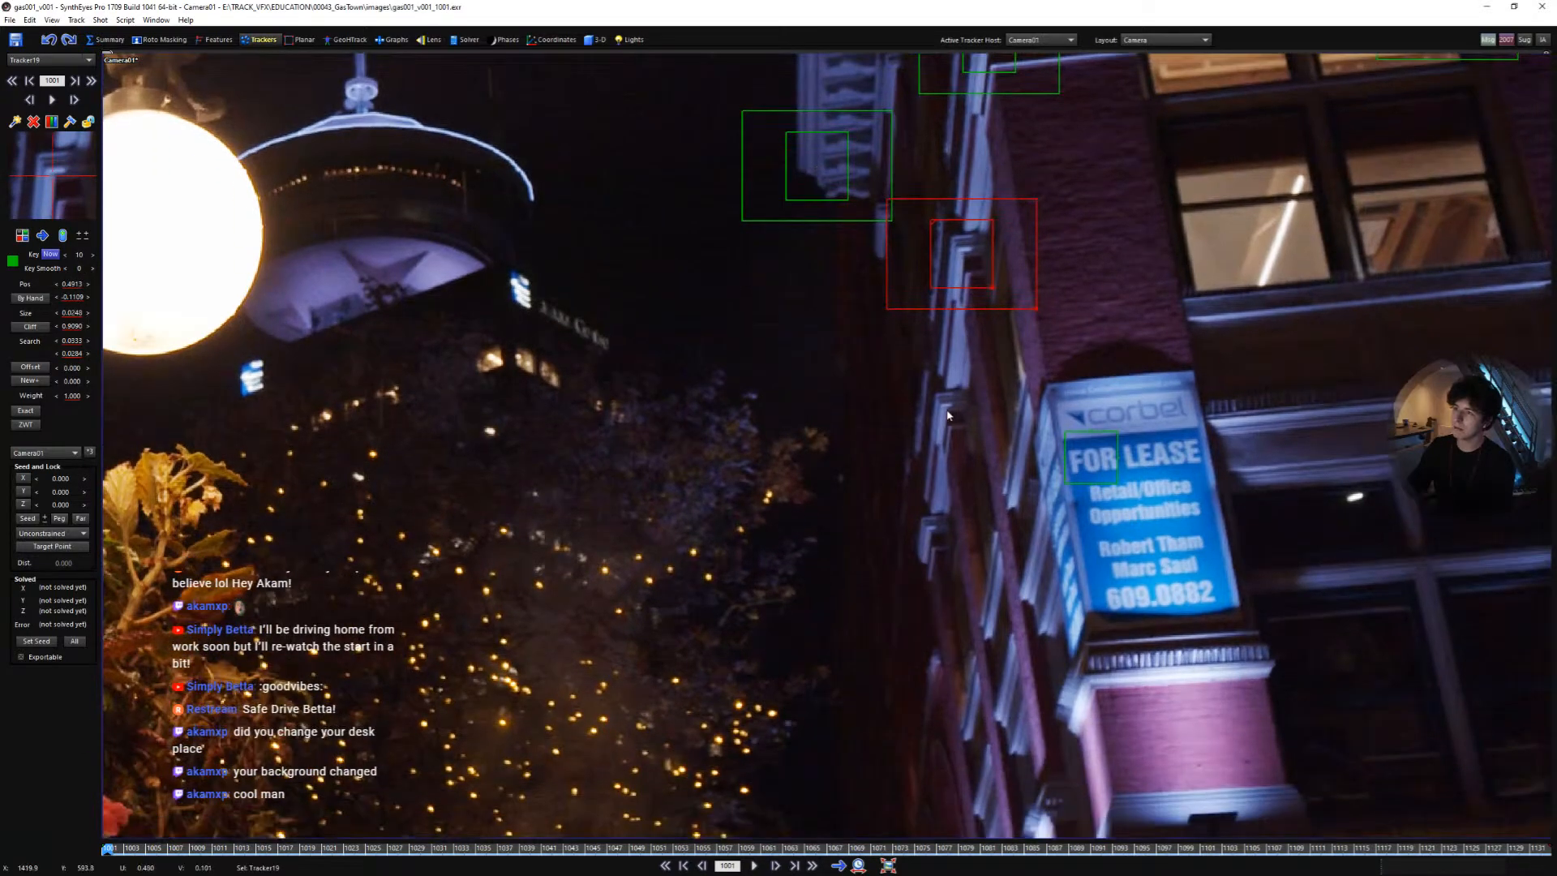
left_click(947, 412)
scroll(973, 387, "down", 2)
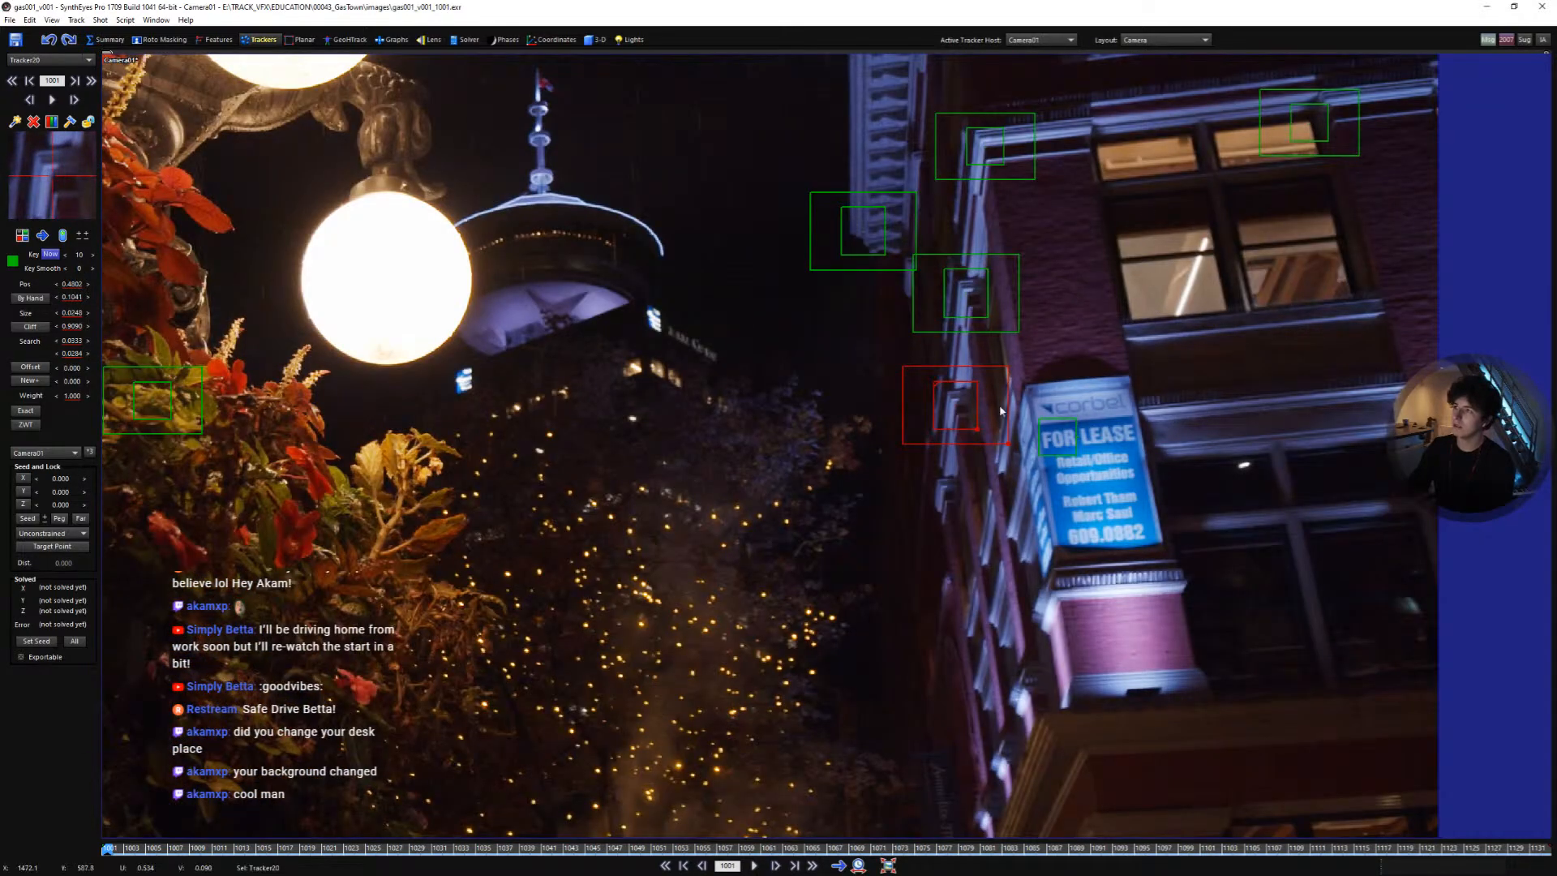
scroll(1002, 411, "up", 2)
left_click(925, 509)
middle_click_drag(925, 495, 963, 475)
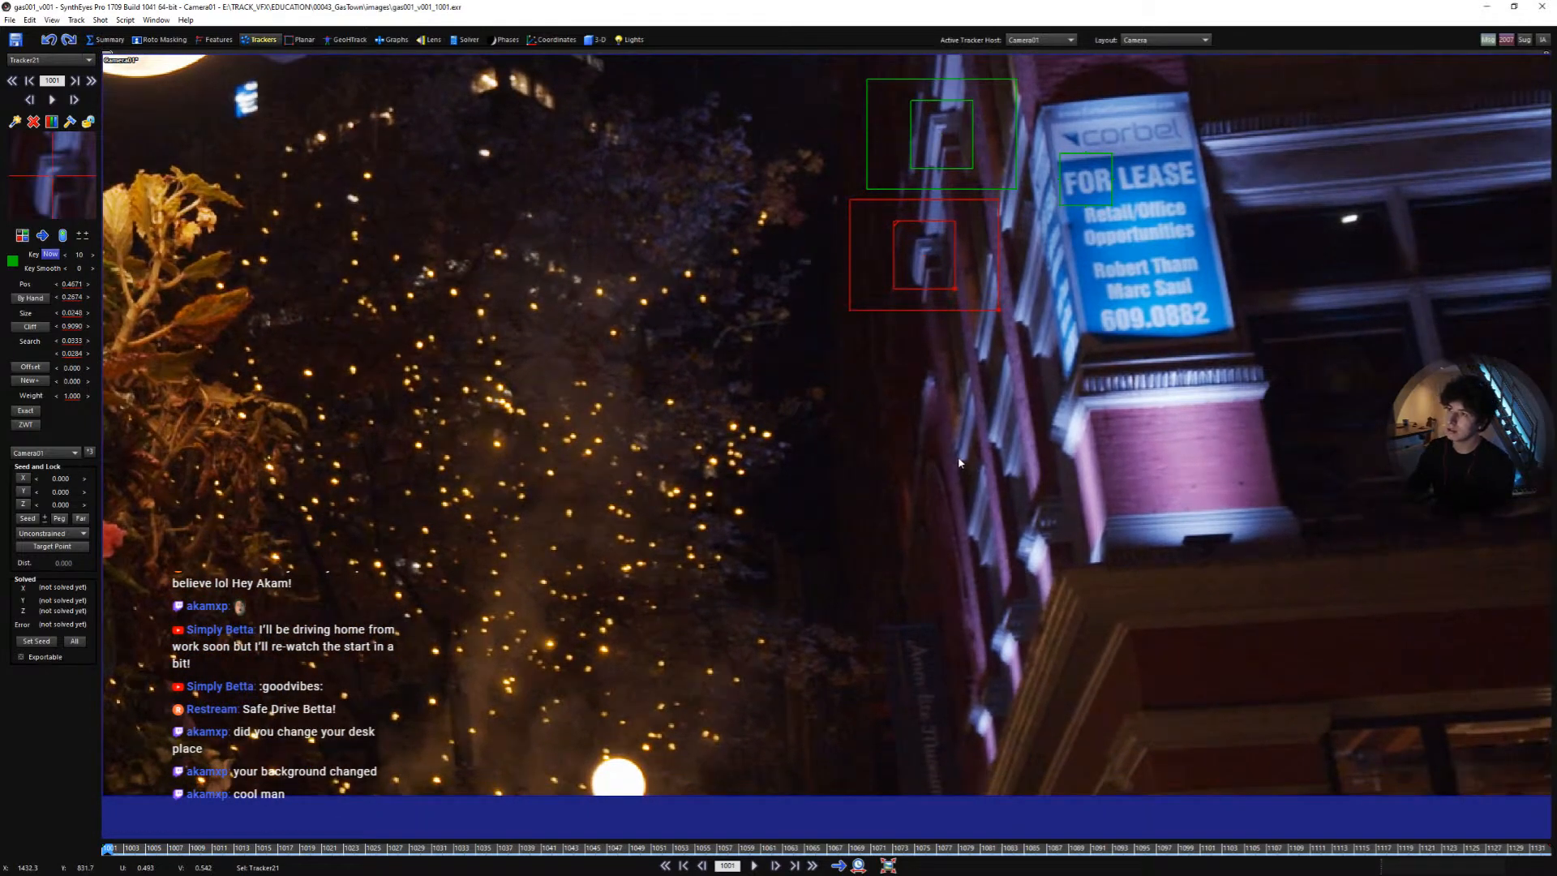
- Add trackers on the building's ledges below the sign and reposition the last one
left_click(959, 459)
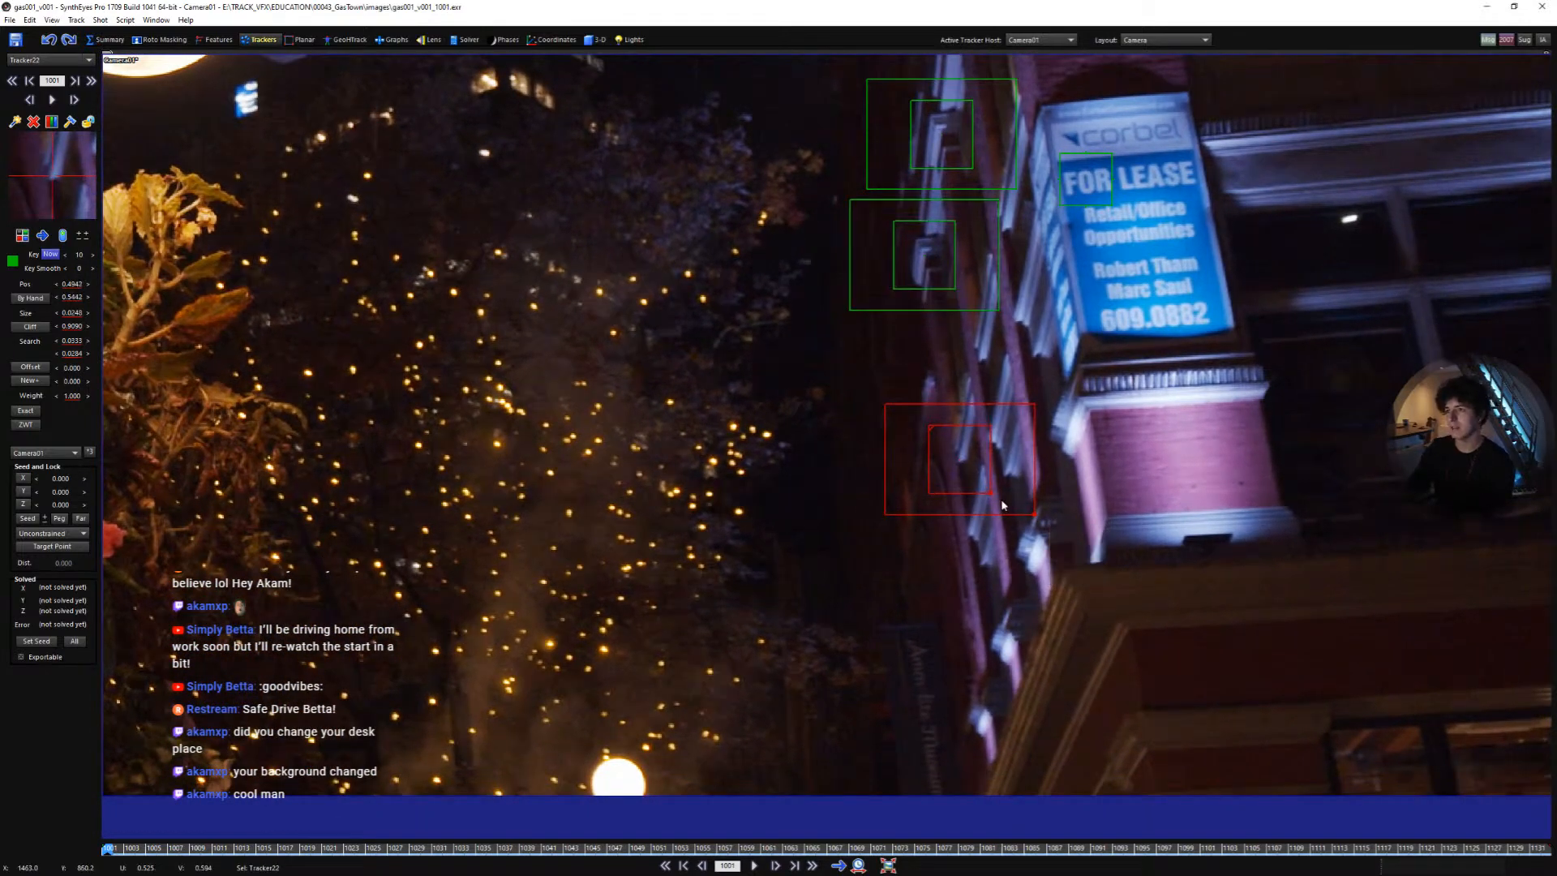
left_click(992, 643)
middle_click_drag(1016, 317, 967, 327)
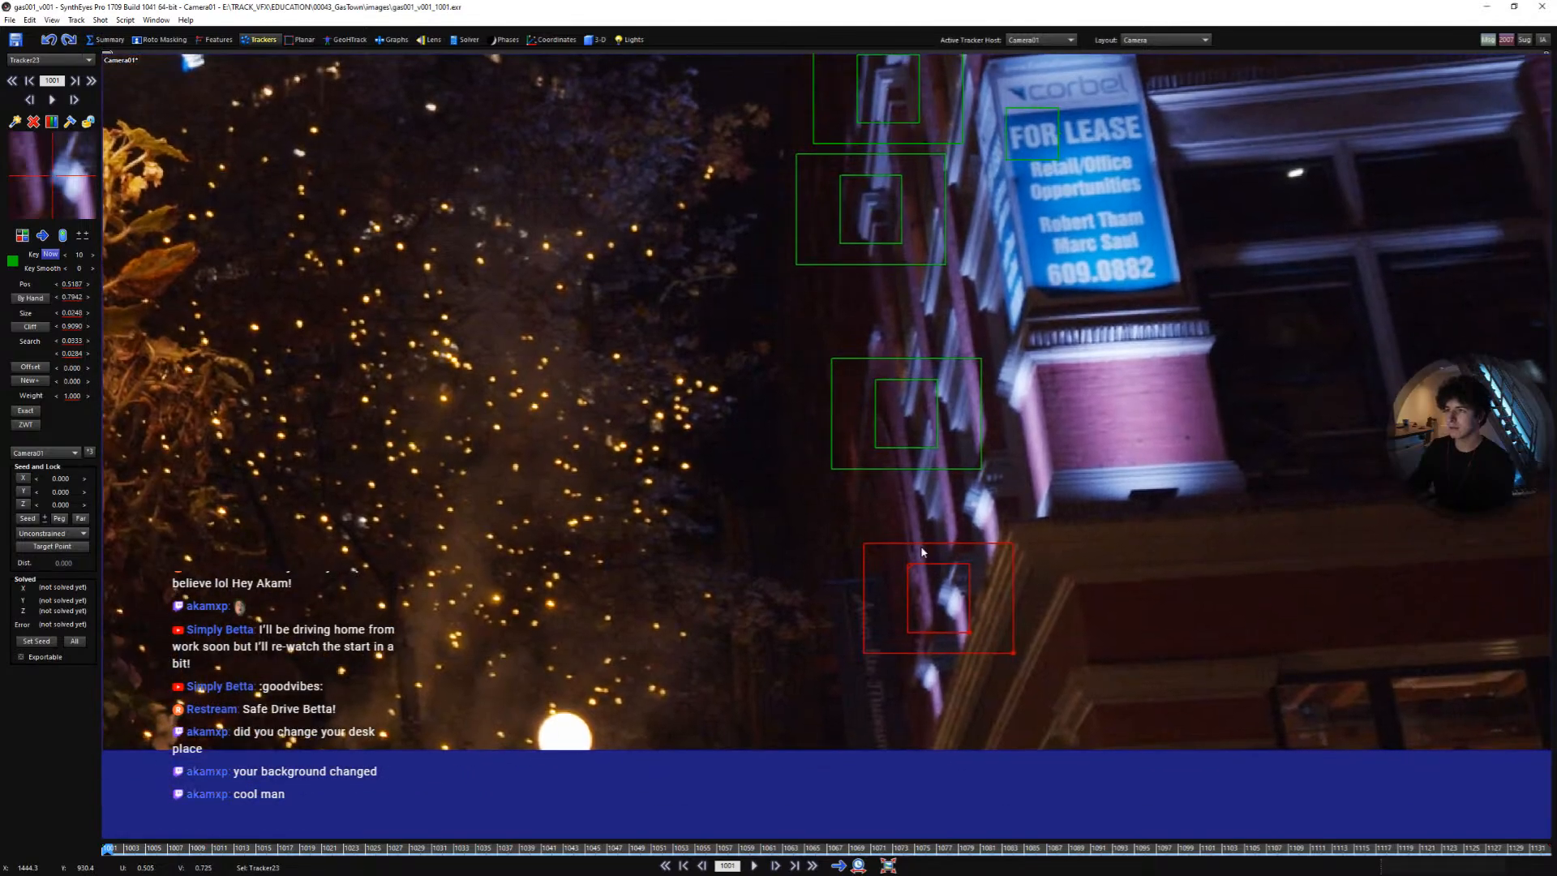
left_click(968, 328)
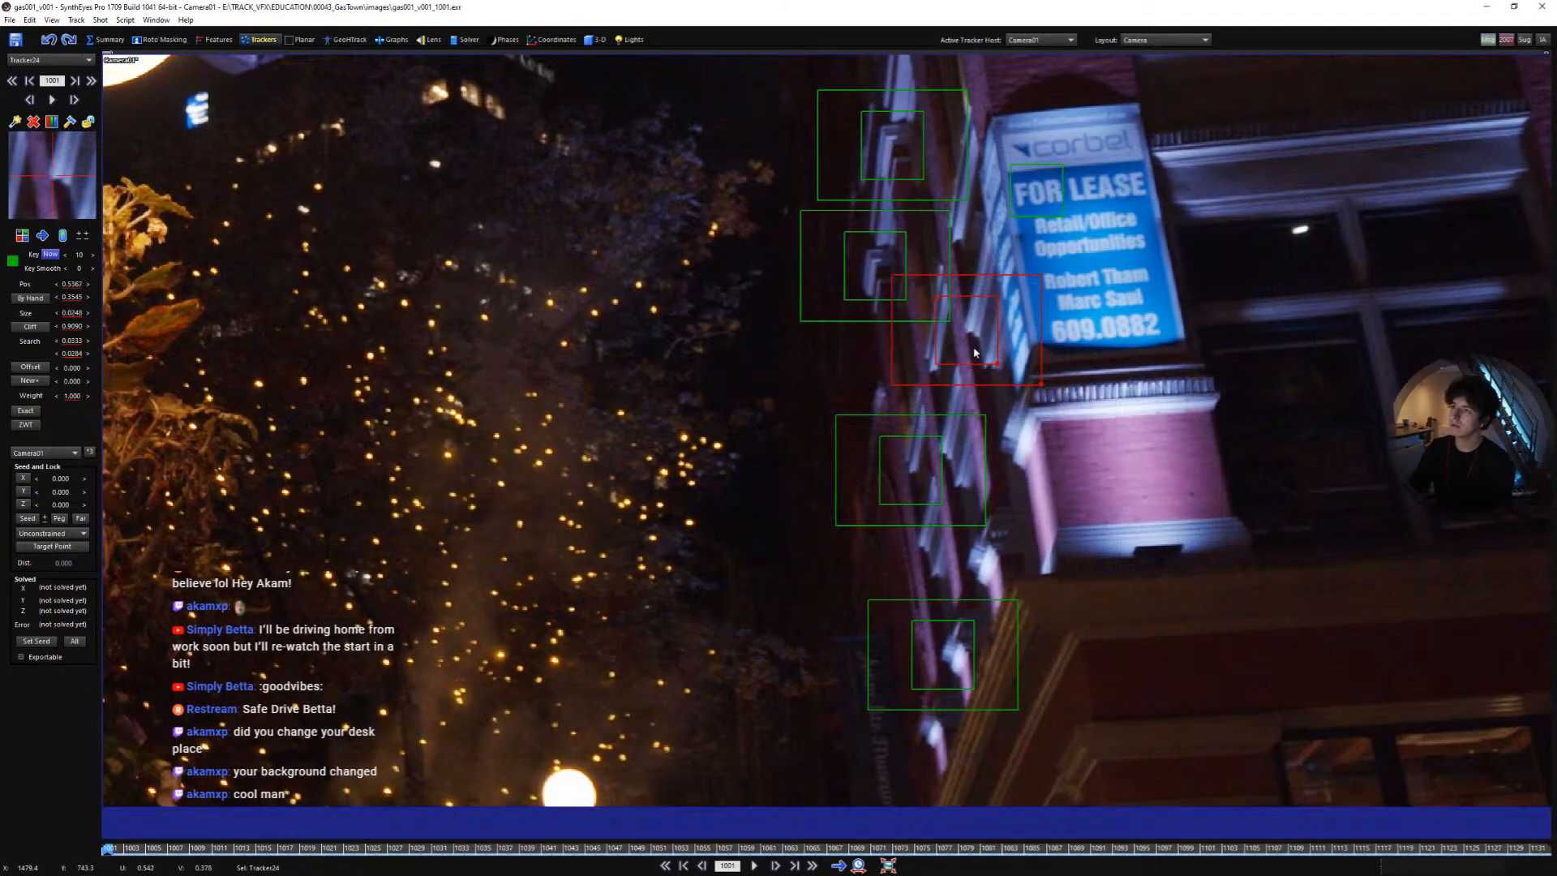
- Add three trackers on the FOR LEASE sign's lettering and adjust the last one's box
scroll(1120, 324, "down", 2)
middle_click_drag(1120, 324, 970, 451)
scroll(972, 453, "up", 2)
left_click(1004, 448)
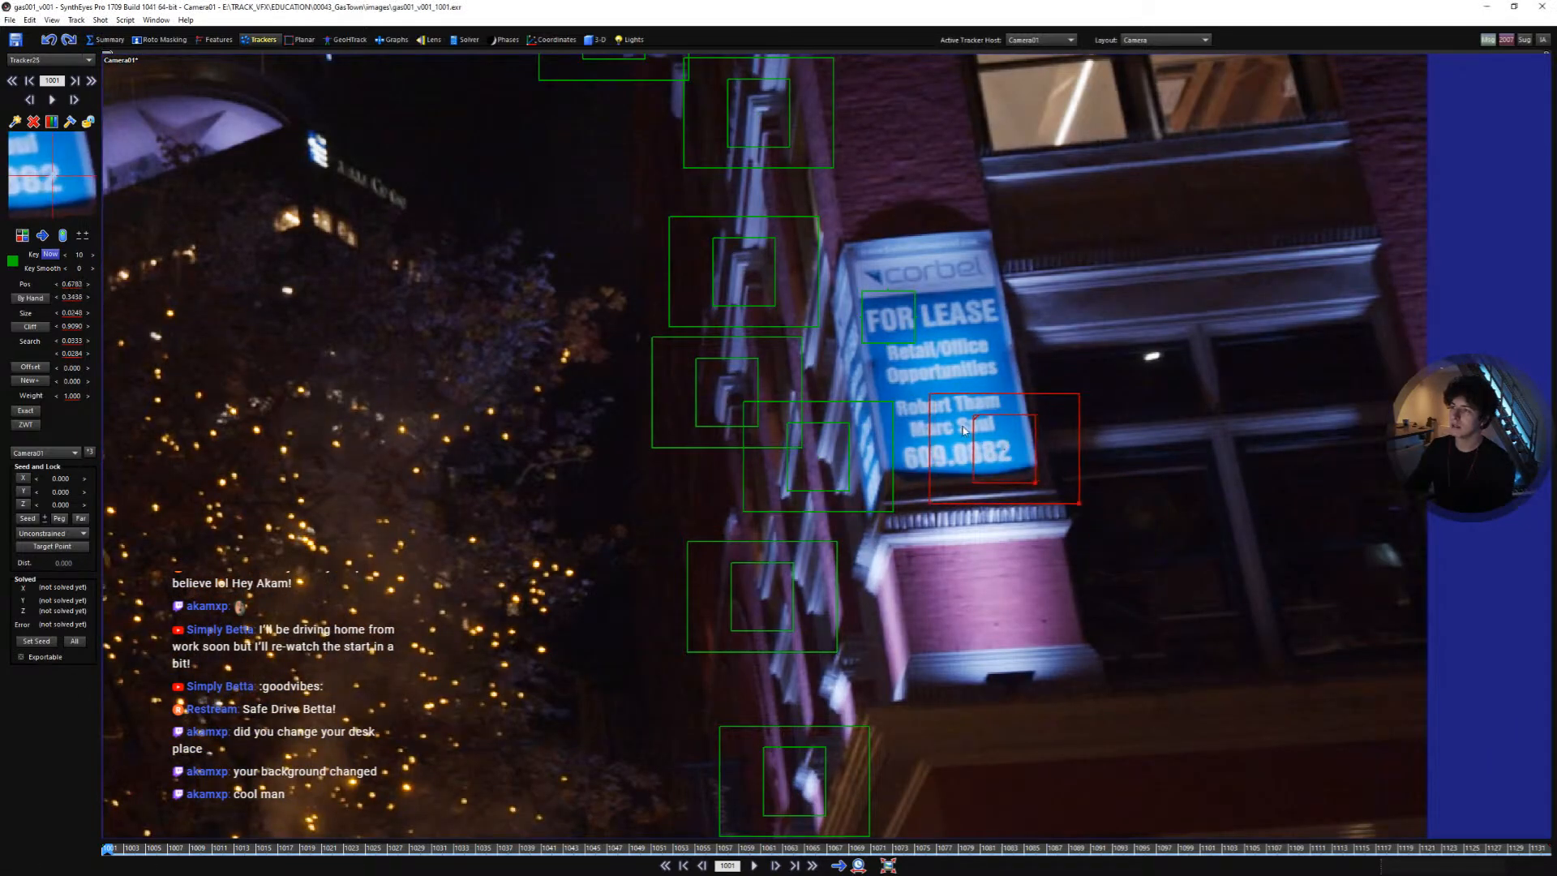
left_click(980, 349)
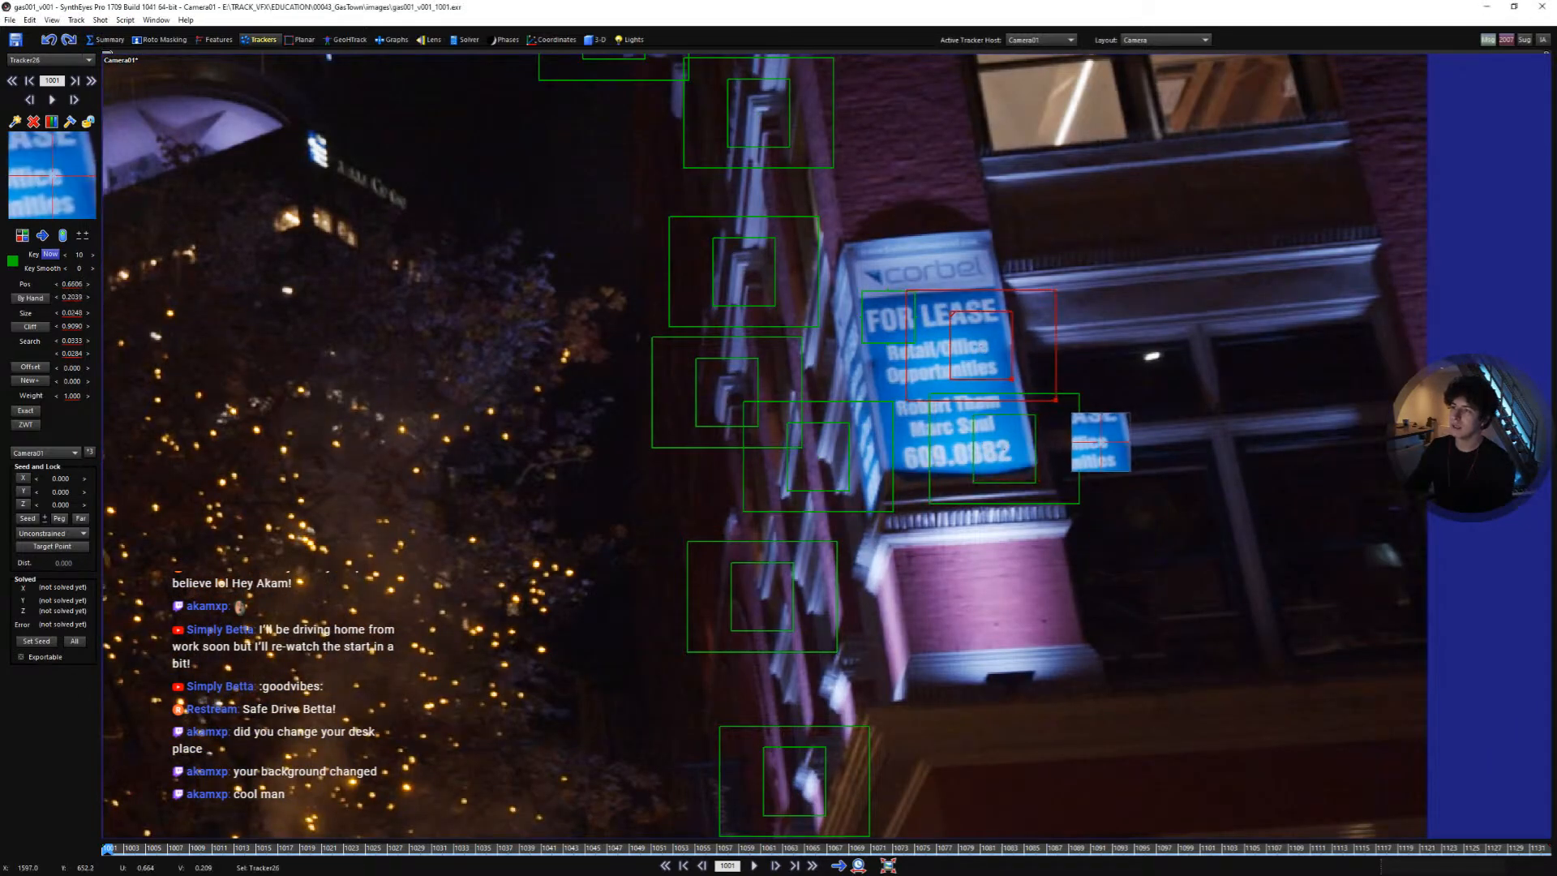
left_click(976, 309)
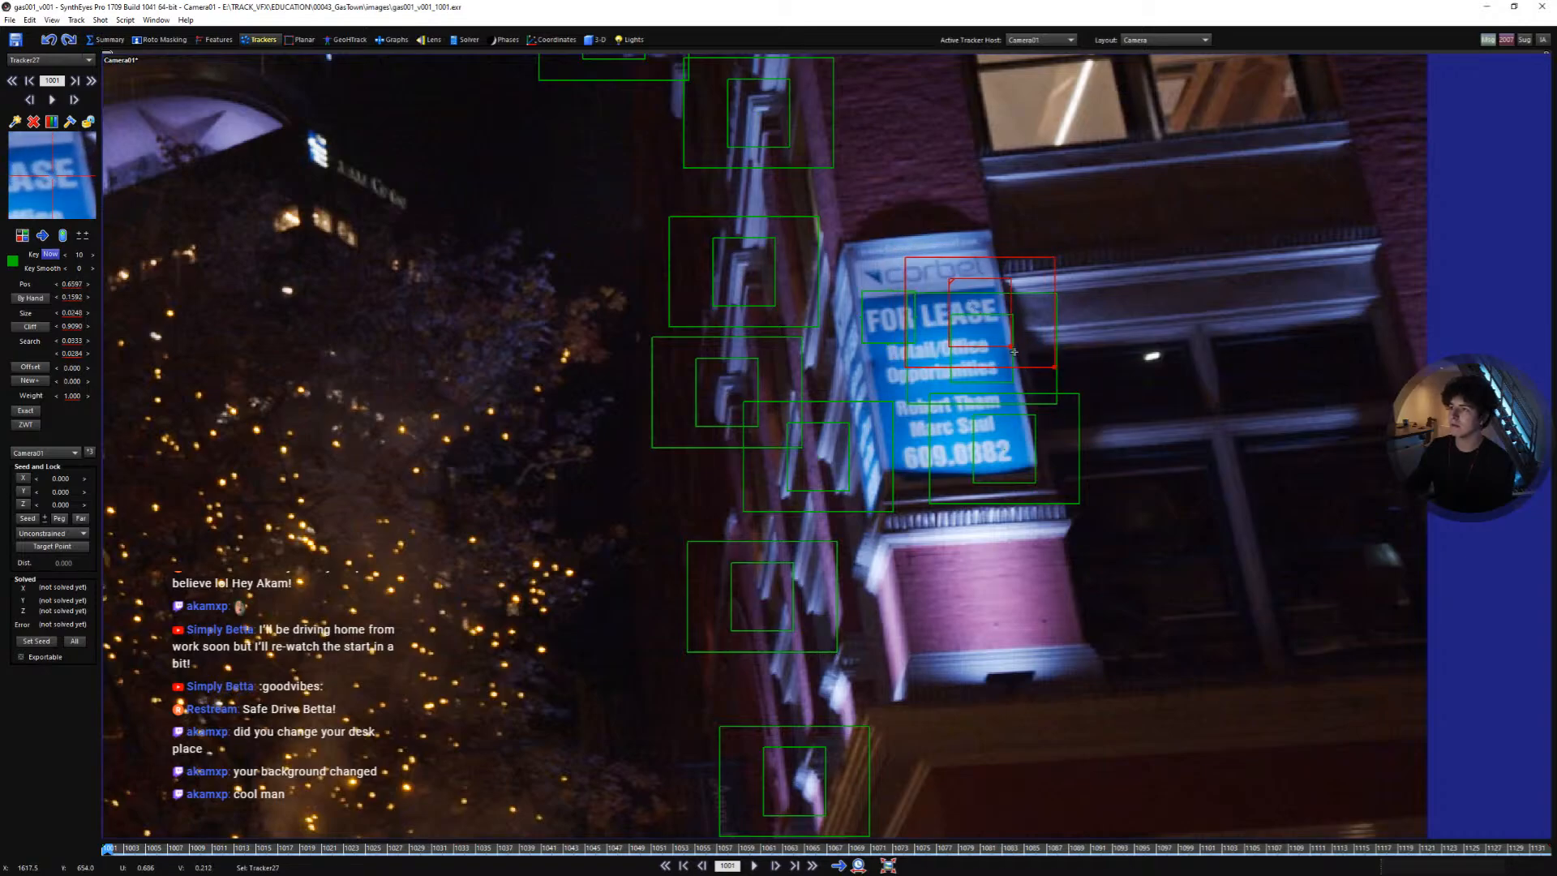
left_click_drag(1014, 351, 1003, 337)
- Add a tracker on the upper window frame to the right of the sign
scroll(1105, 328, "down", 5)
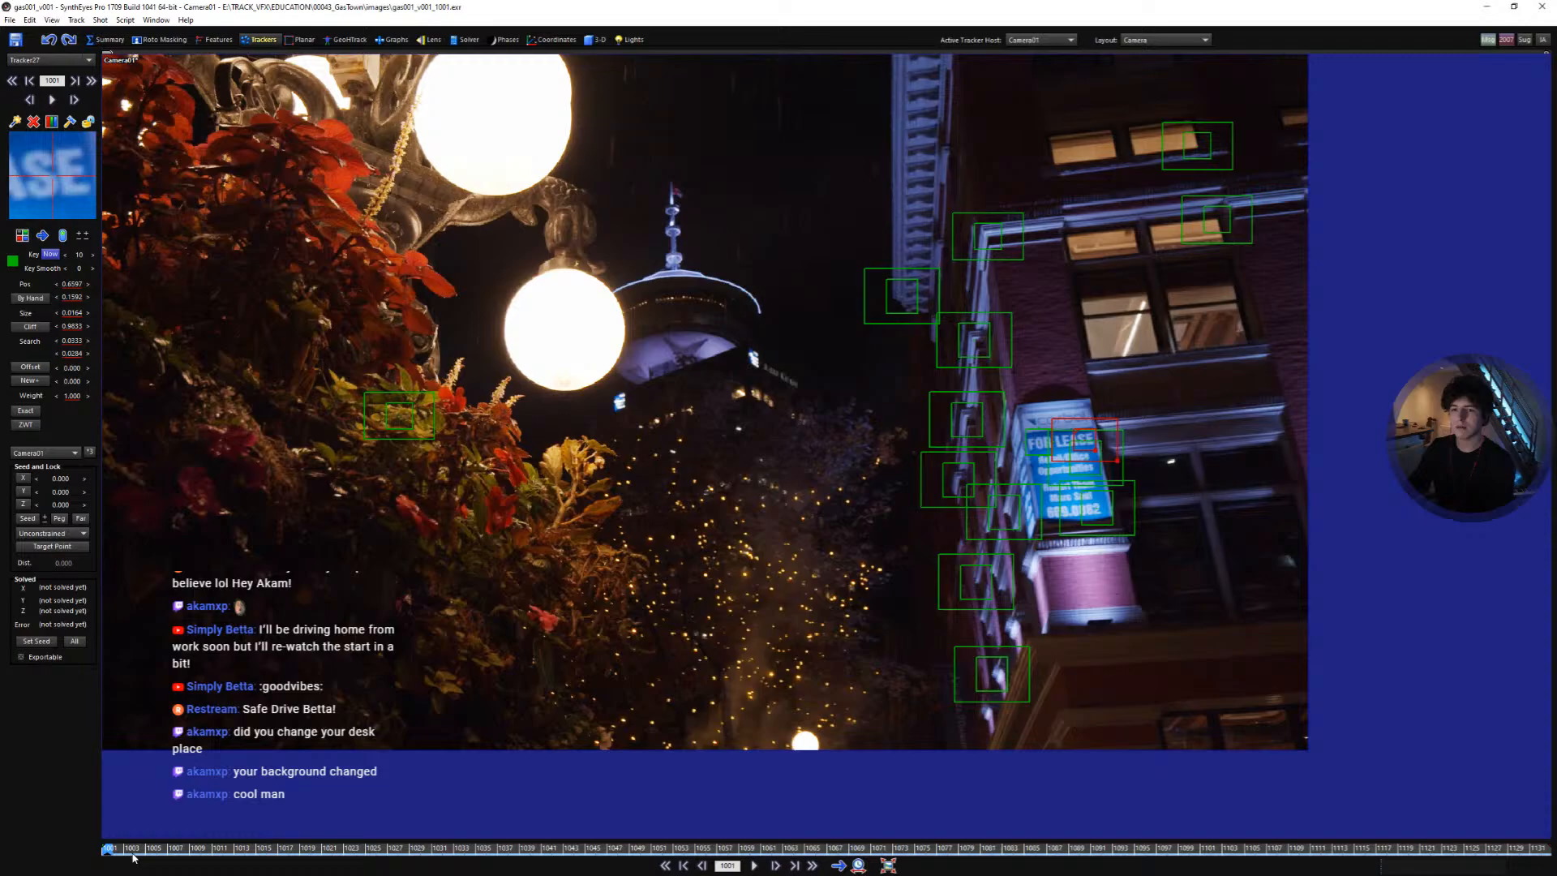
left_click_drag(133, 852, 105, 795)
scroll(1082, 297, "up", 5)
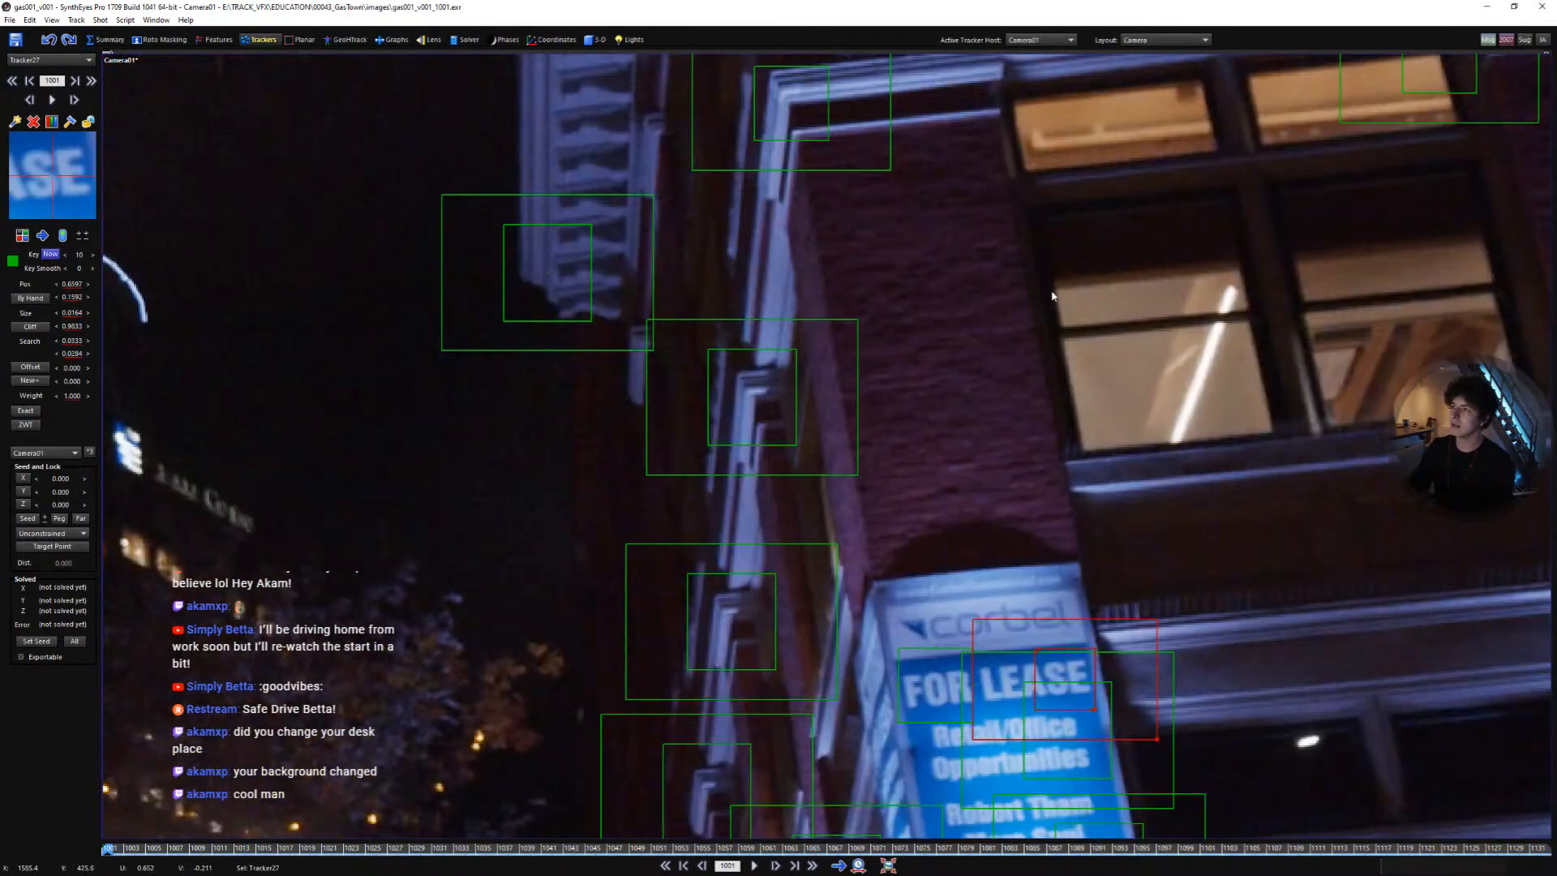
left_click(1052, 297)
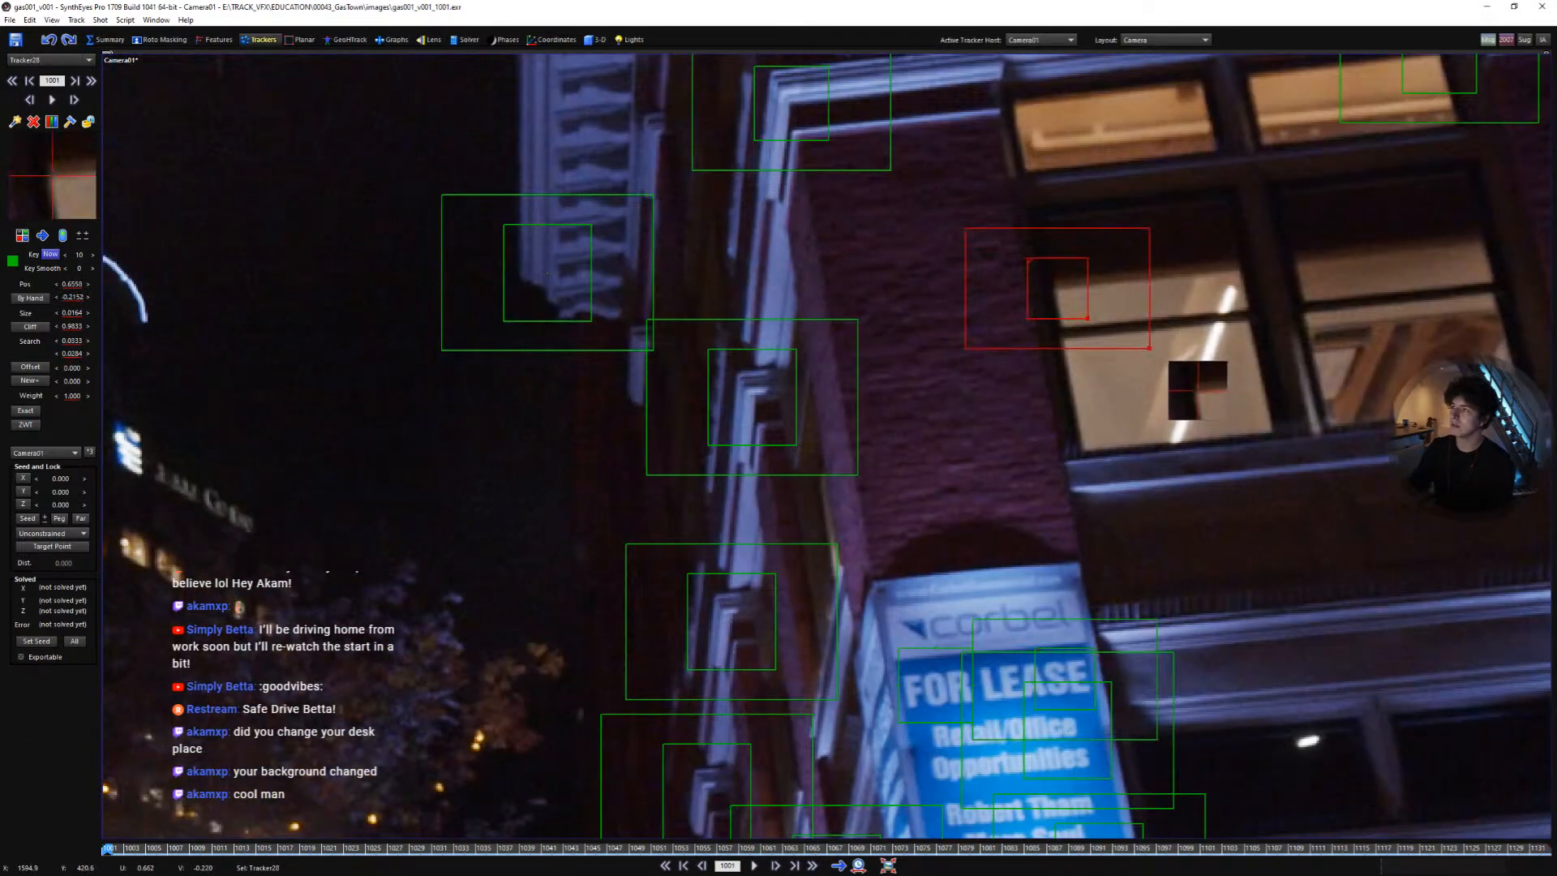
- Add a tracker on the building's pillar just below the sign
scroll(1070, 294, "down", 5)
scroll(1018, 370, "up", 5)
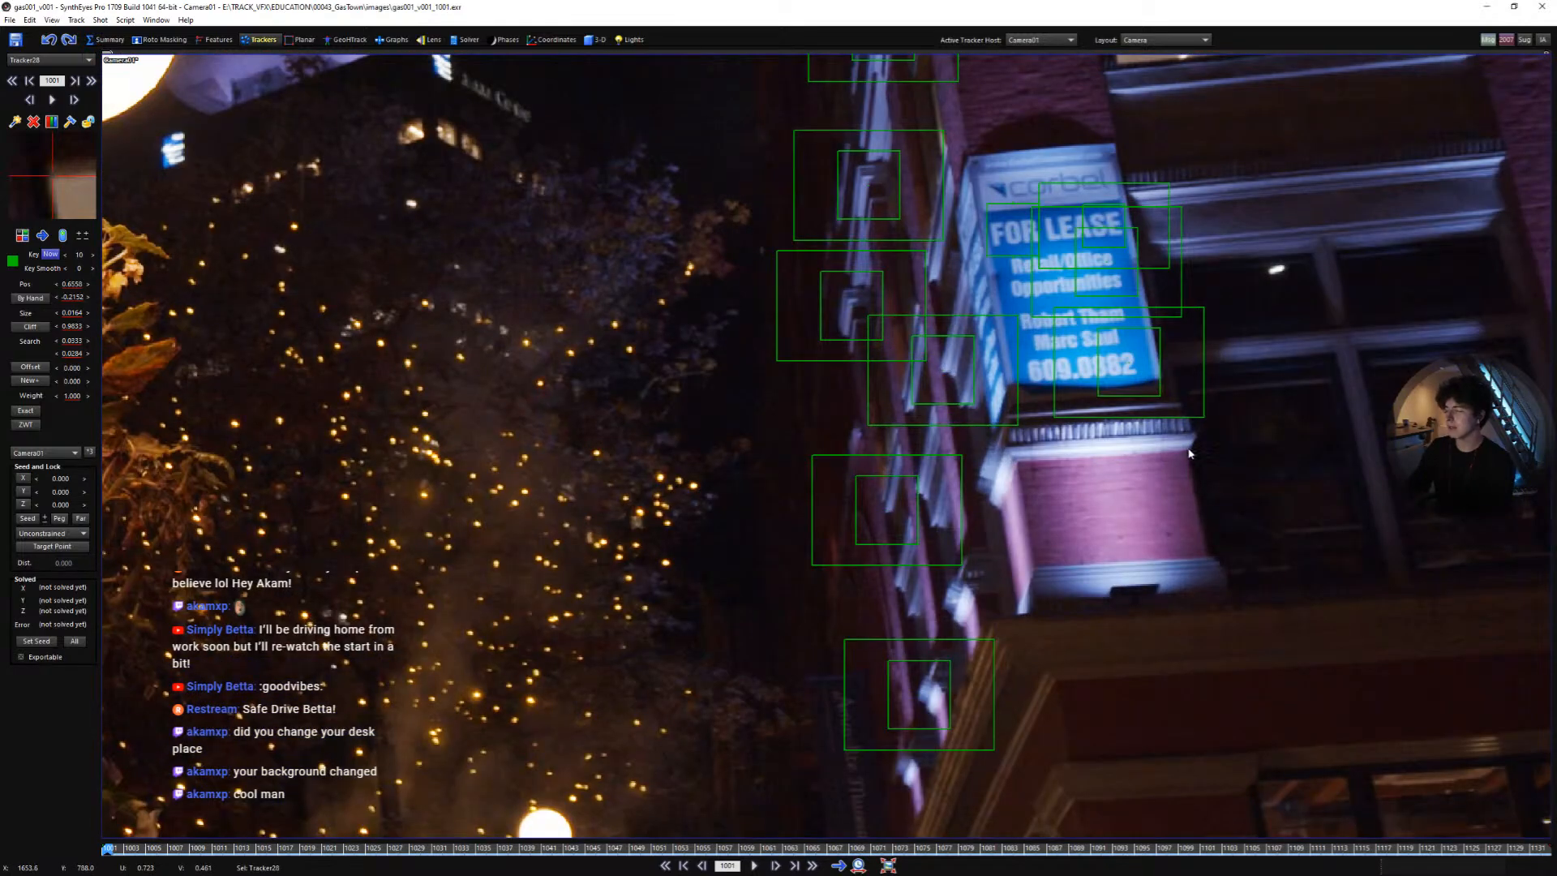
left_click(1020, 467)
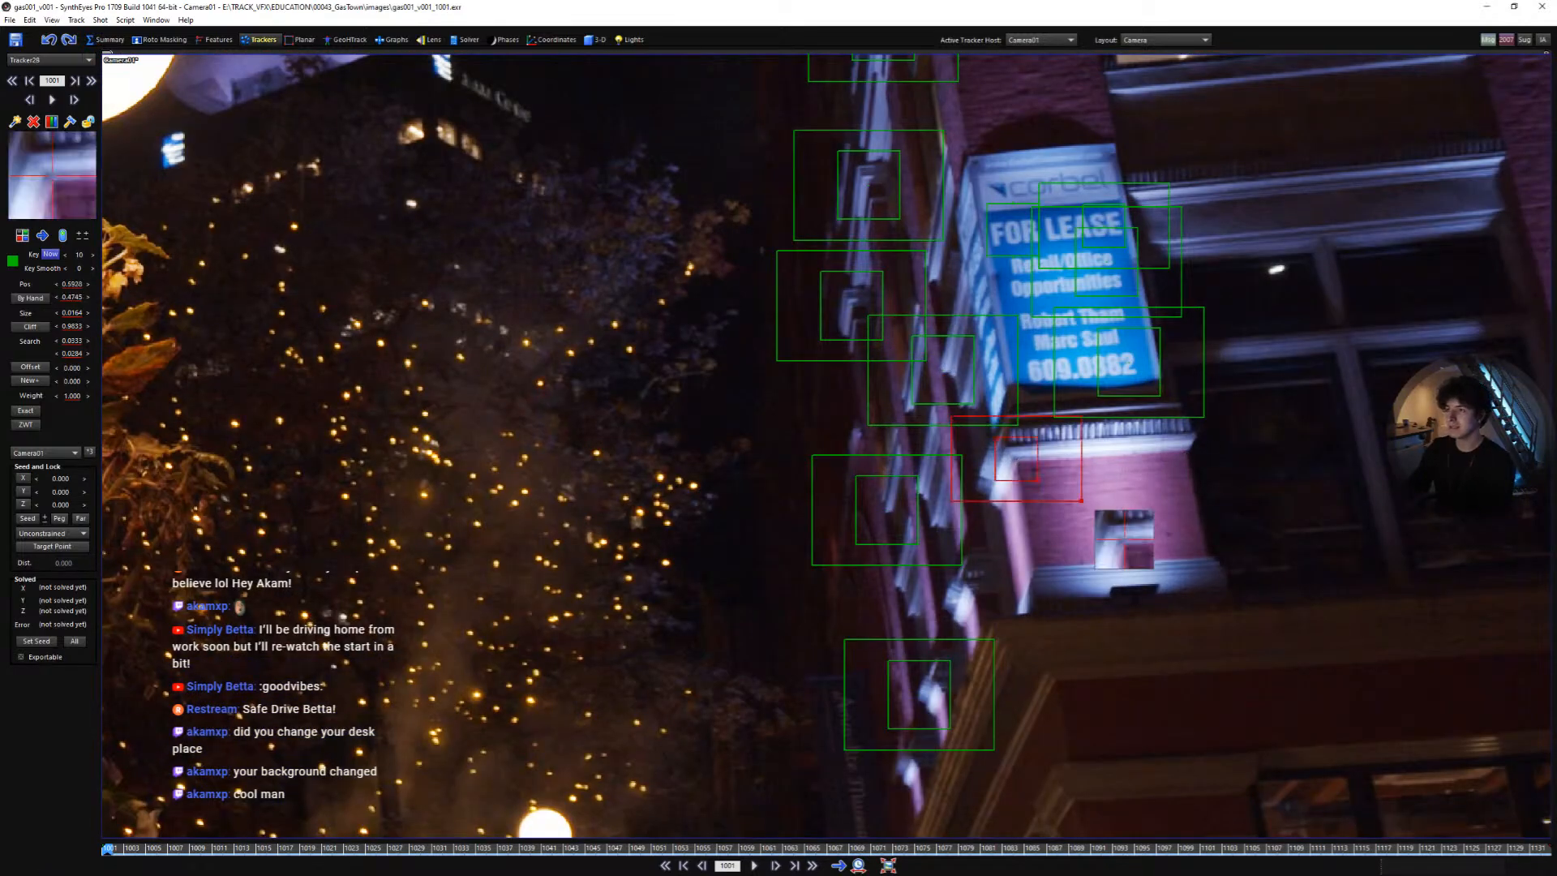
scroll(1038, 483, "down", 3)
middle_click_drag(1042, 483, 1134, 524)
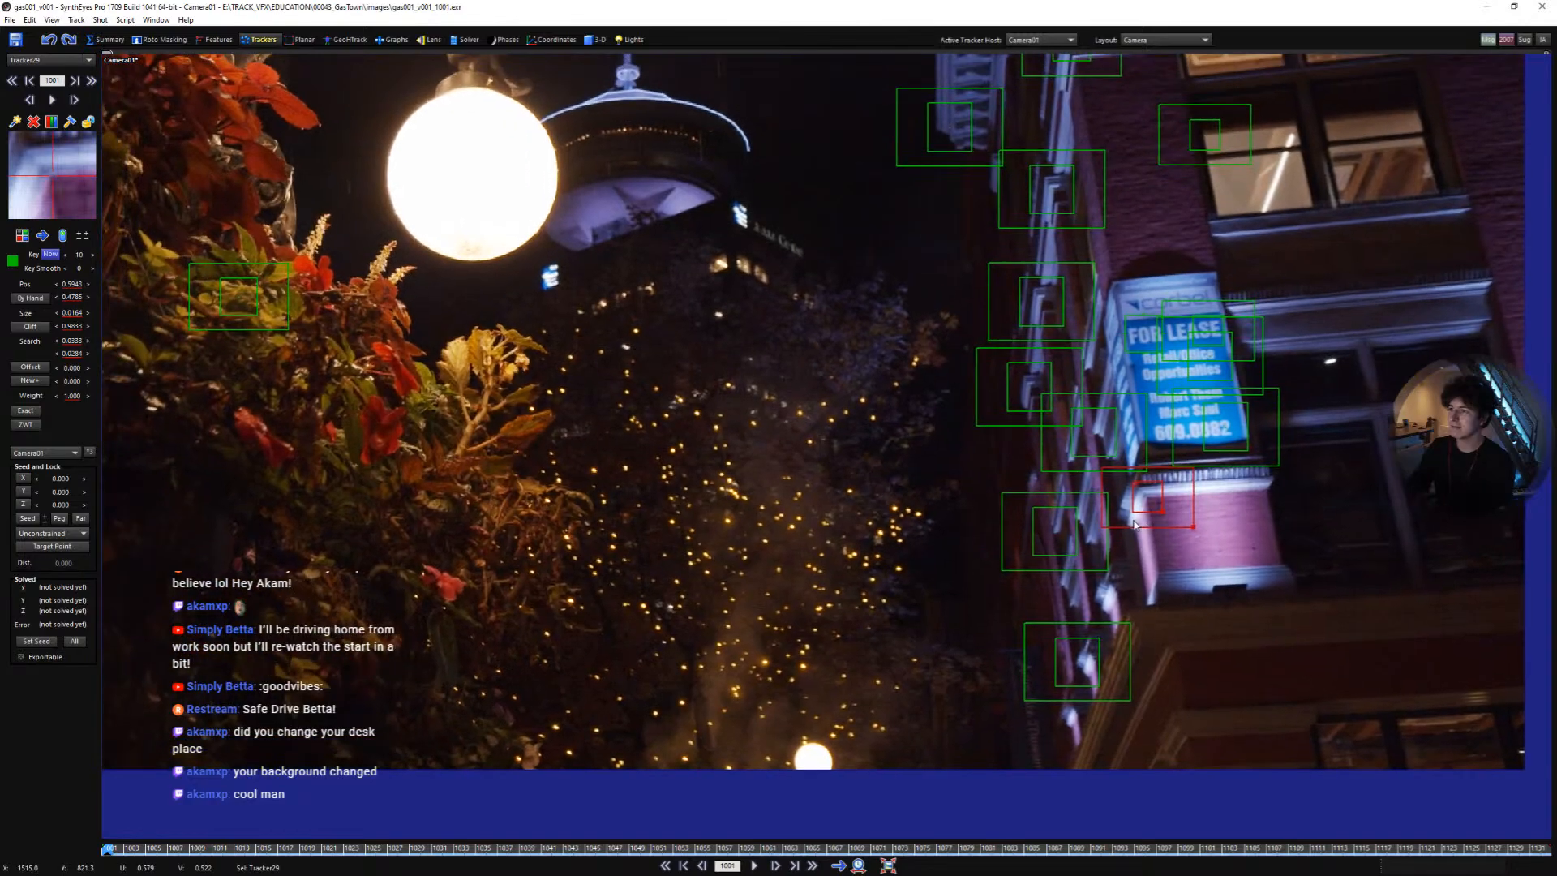
scroll(1034, 515, "down", 3)
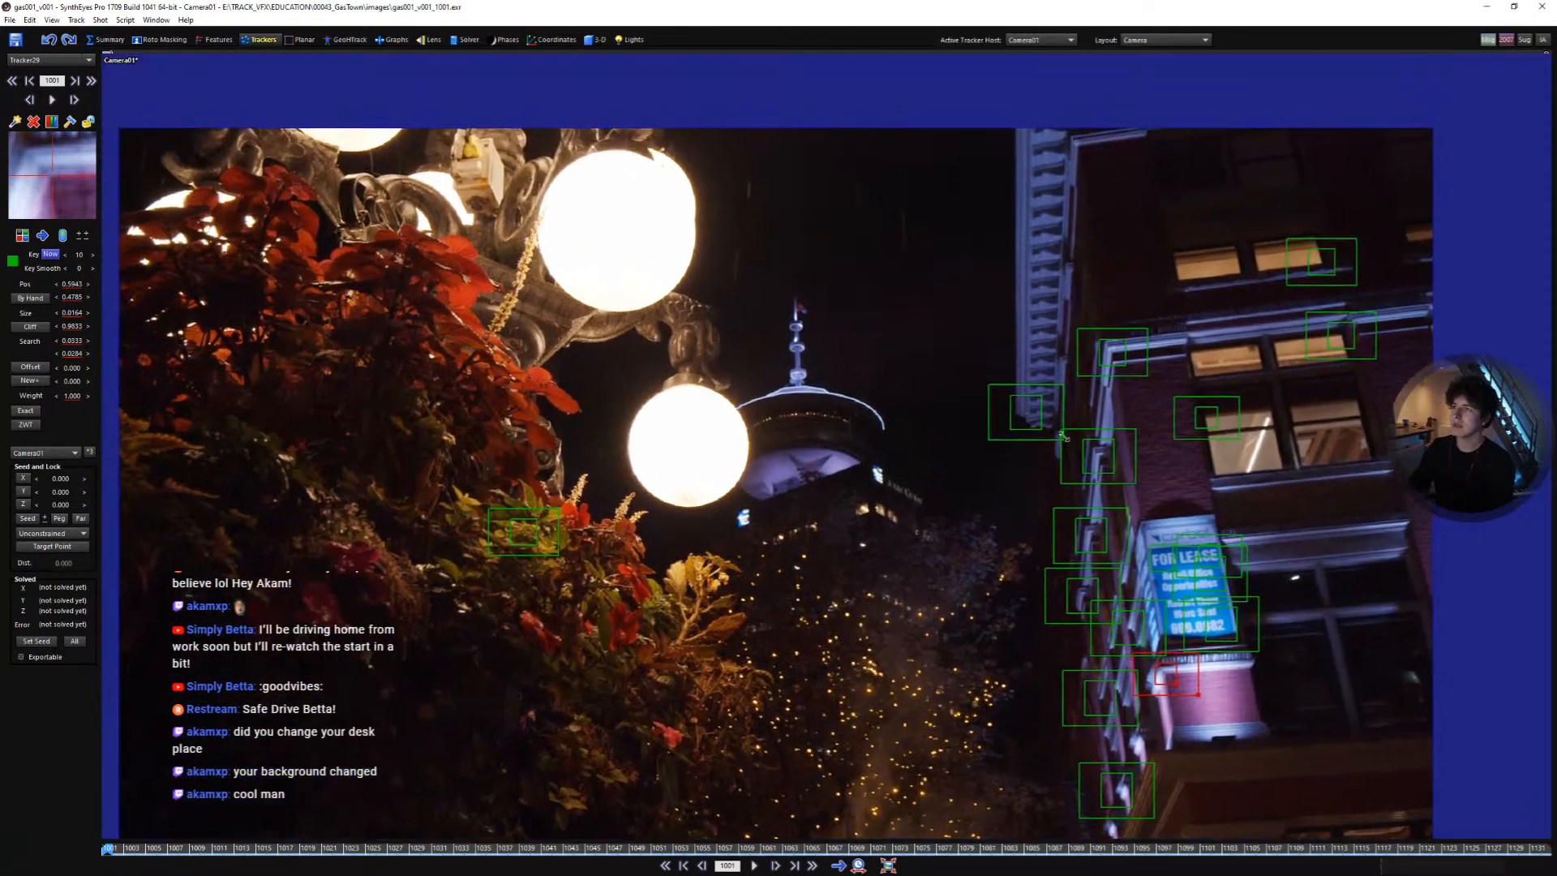
mouse_move(114, 849)
left_mouse_down()
mouse_move(1028, 849)
mouse_move(107, 849)
left_mouse_up()
scroll(1028, 279, "up", 5)
left_click(1110, 305)
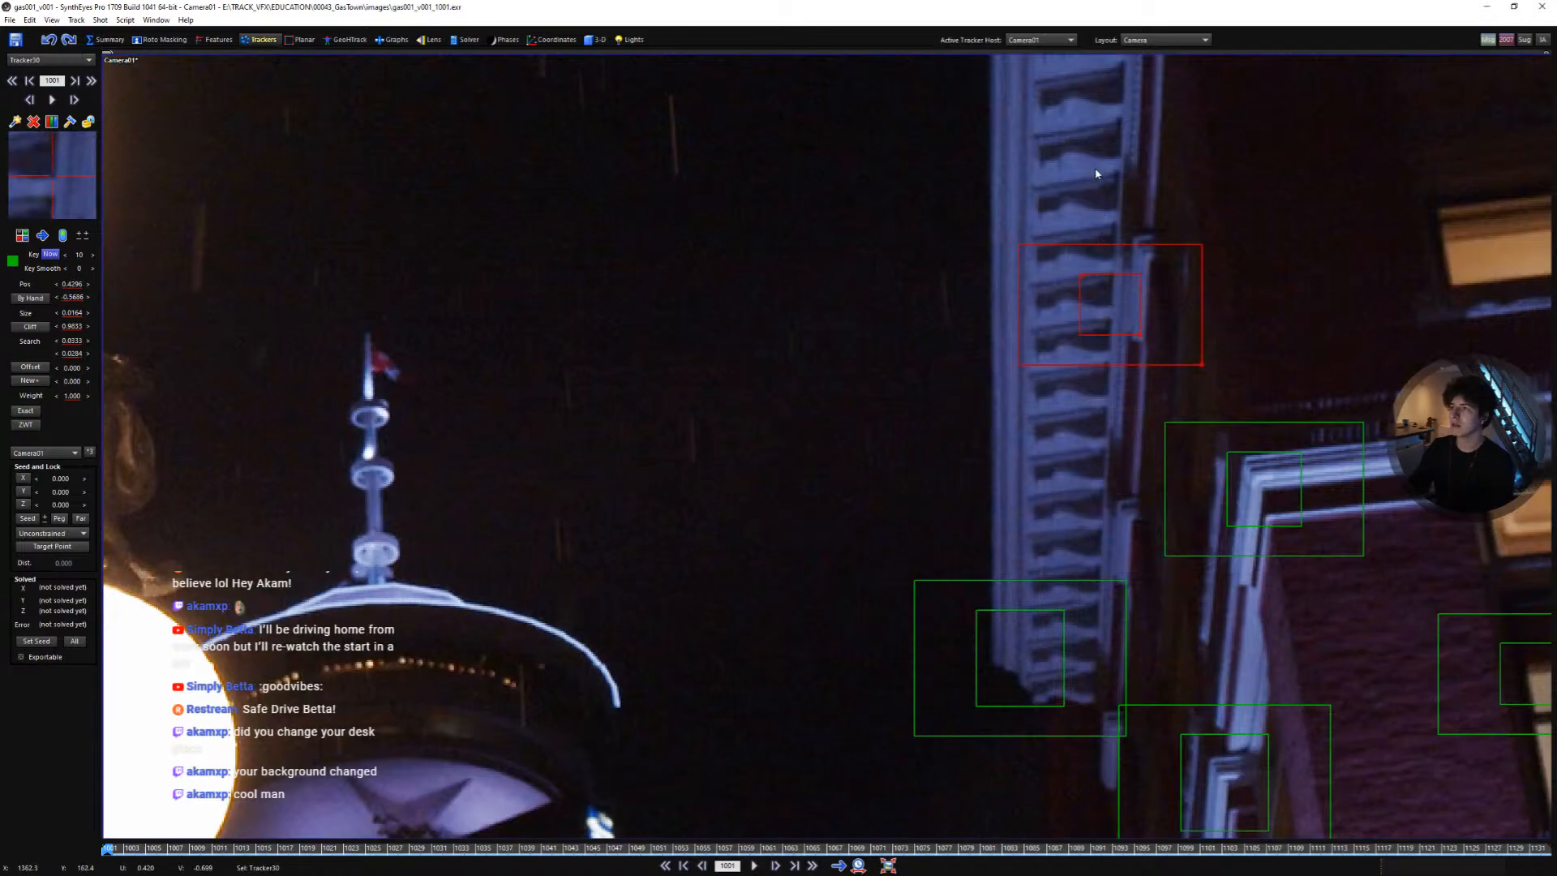
key("Delete")
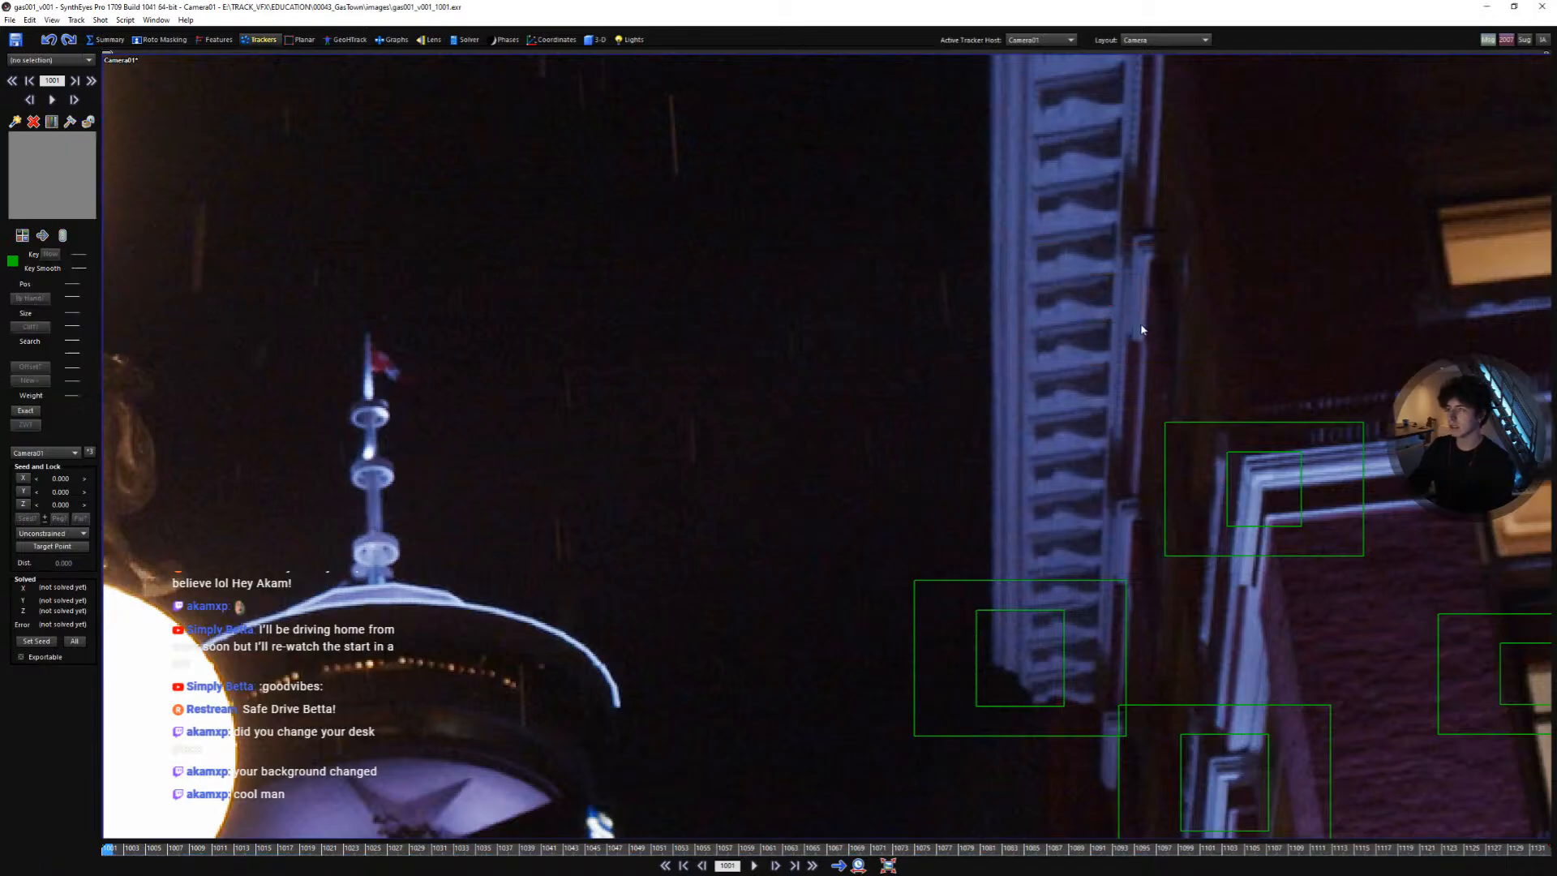
- Add a tracker on the building's edge near the top of the frame
scroll(1085, 176, "down", 5)
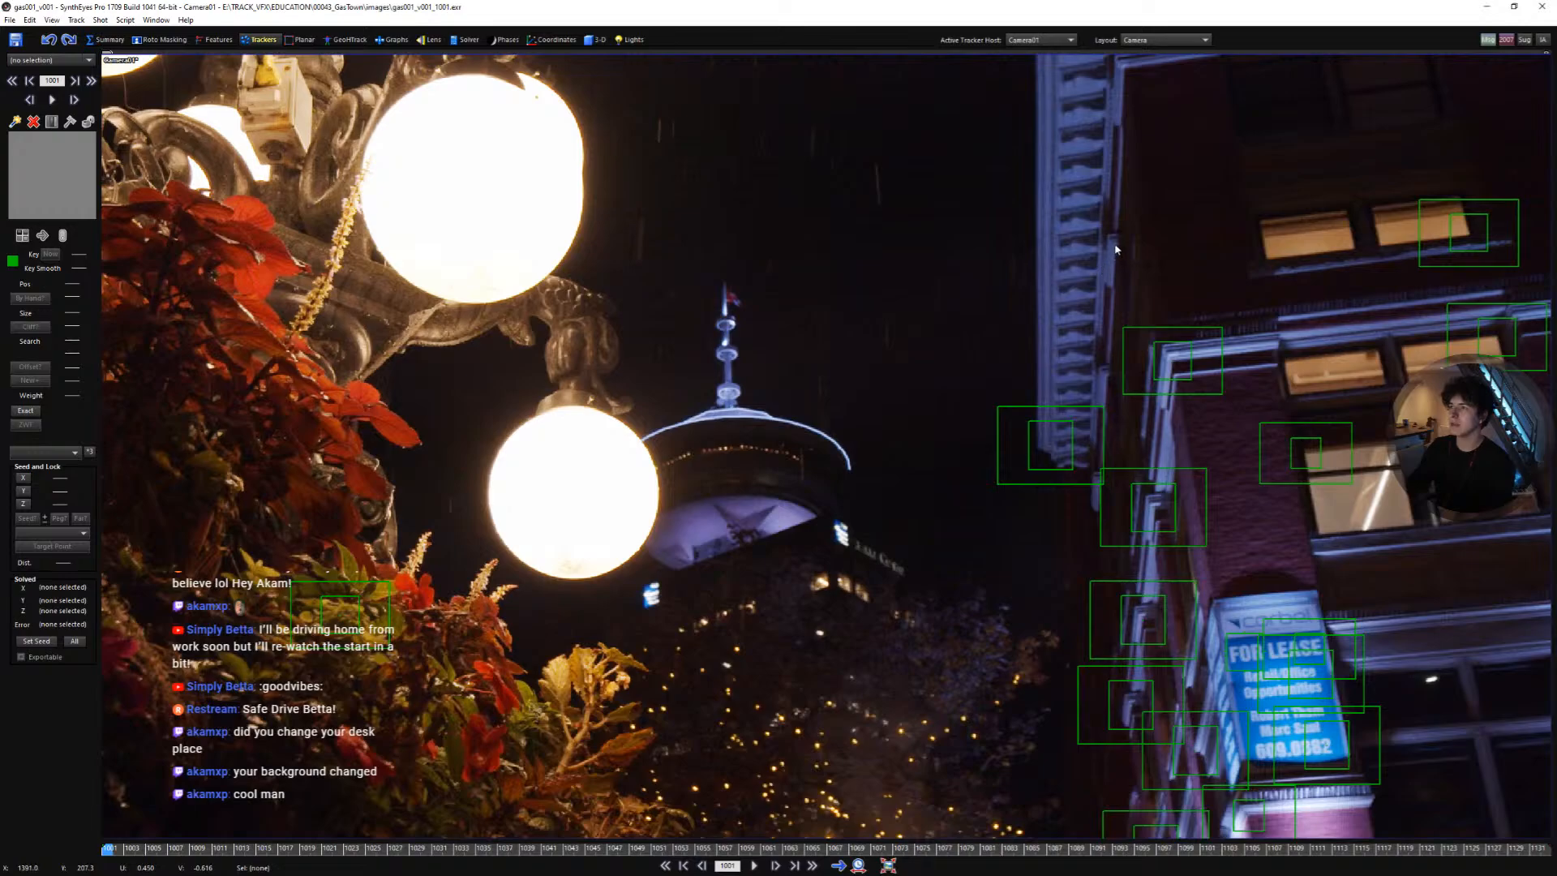
scroll(1116, 249, "up", 2)
left_click(1113, 240)
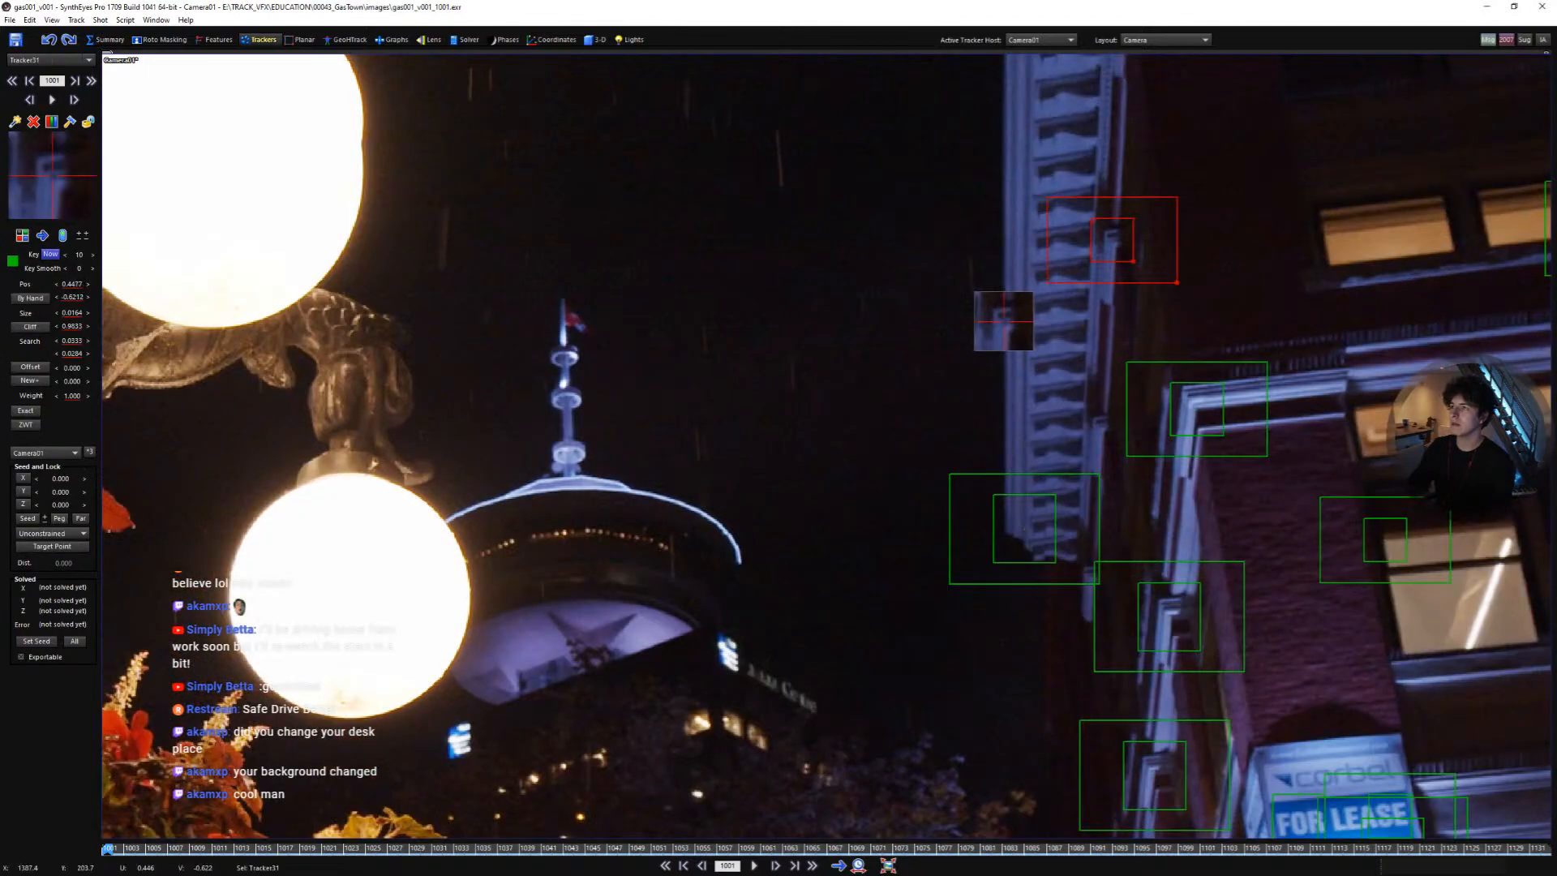
- Add trackers on a distant background light and on the tower's lit window
scroll(1105, 244, "down", 2)
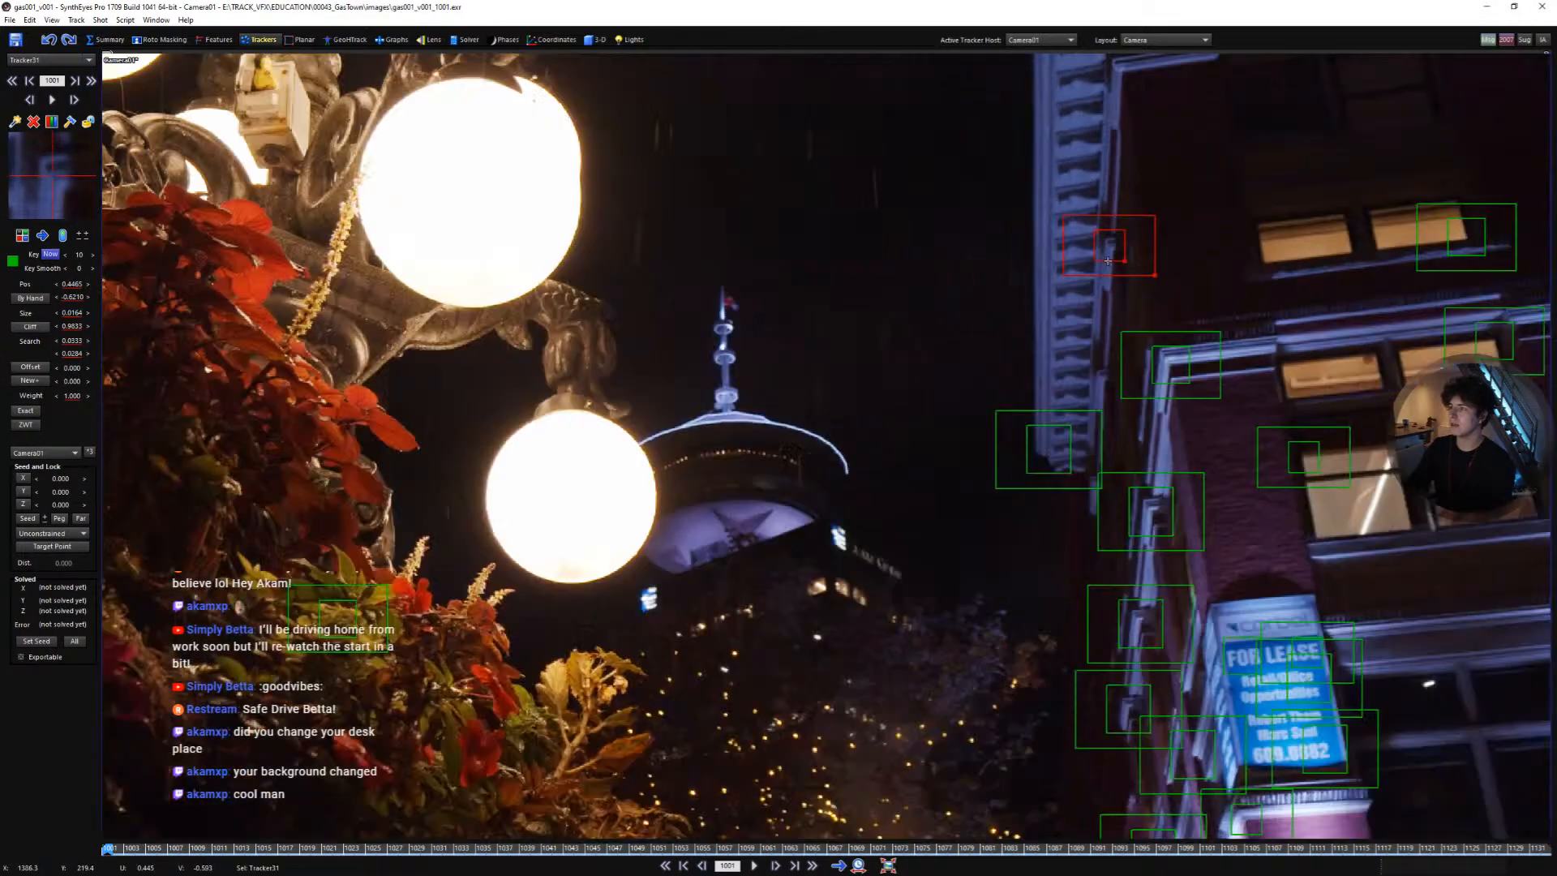
scroll(1166, 325, "down", 2)
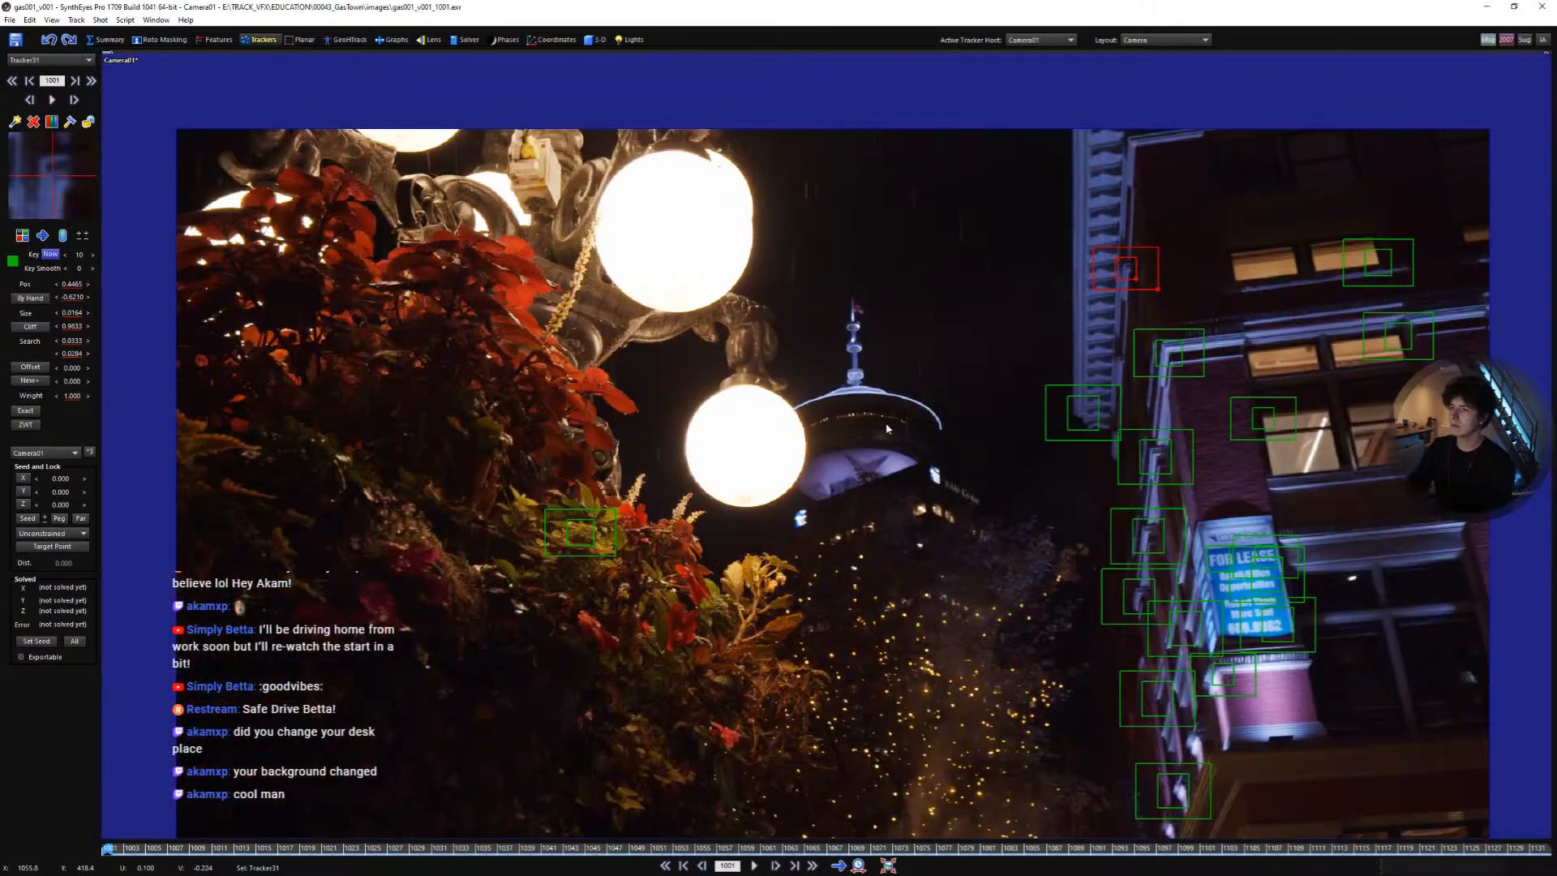
middle_click_drag(886, 429, 895, 391)
left_click_drag(323, 847, 106, 843)
scroll(878, 526, "up", 3)
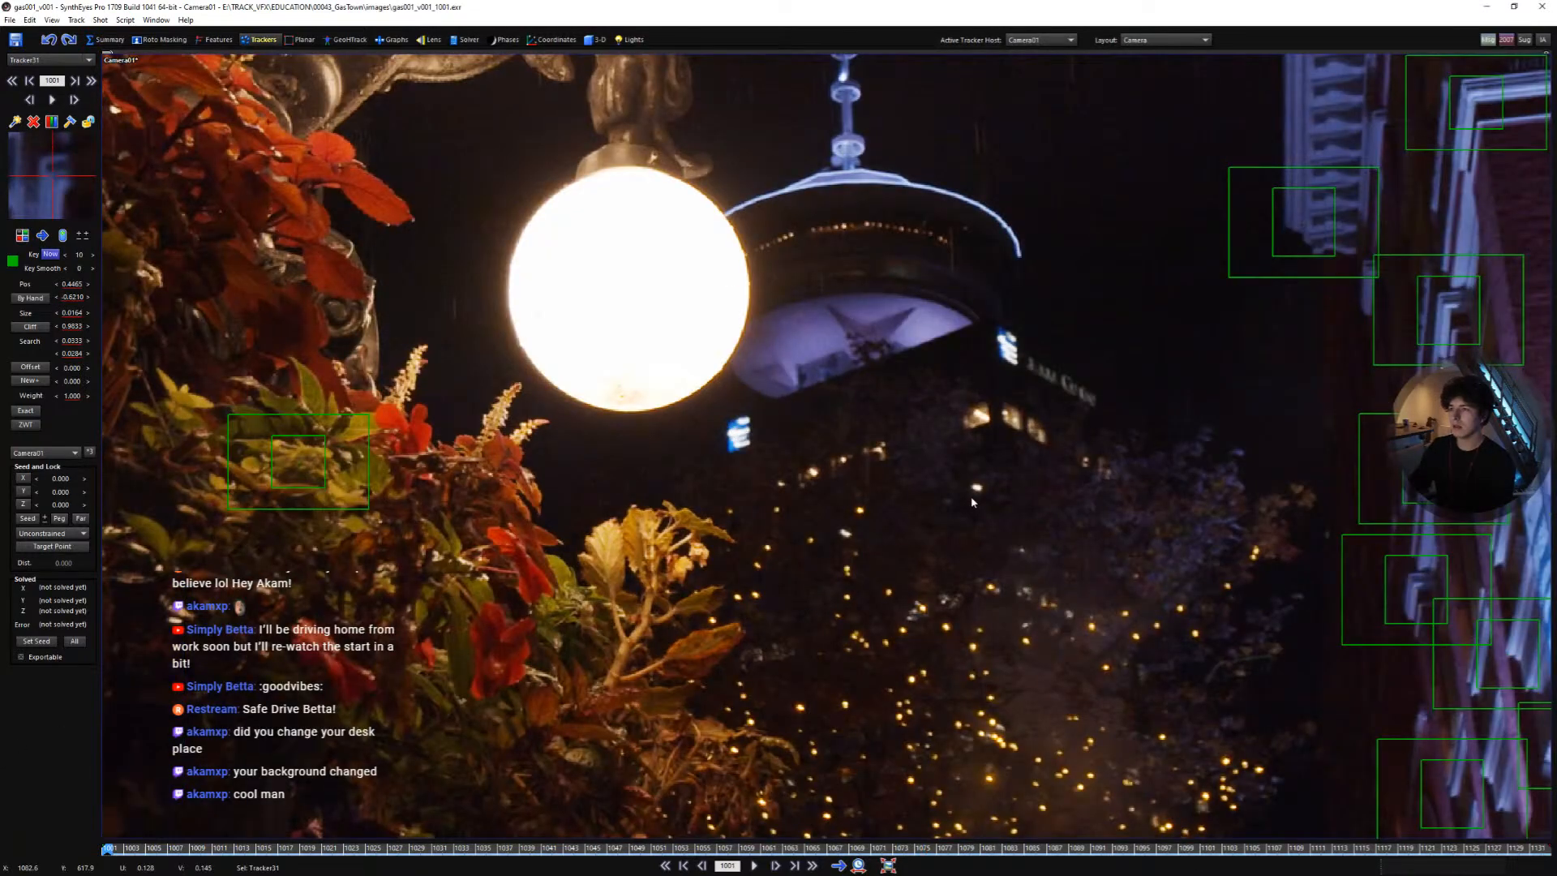
left_click(976, 487)
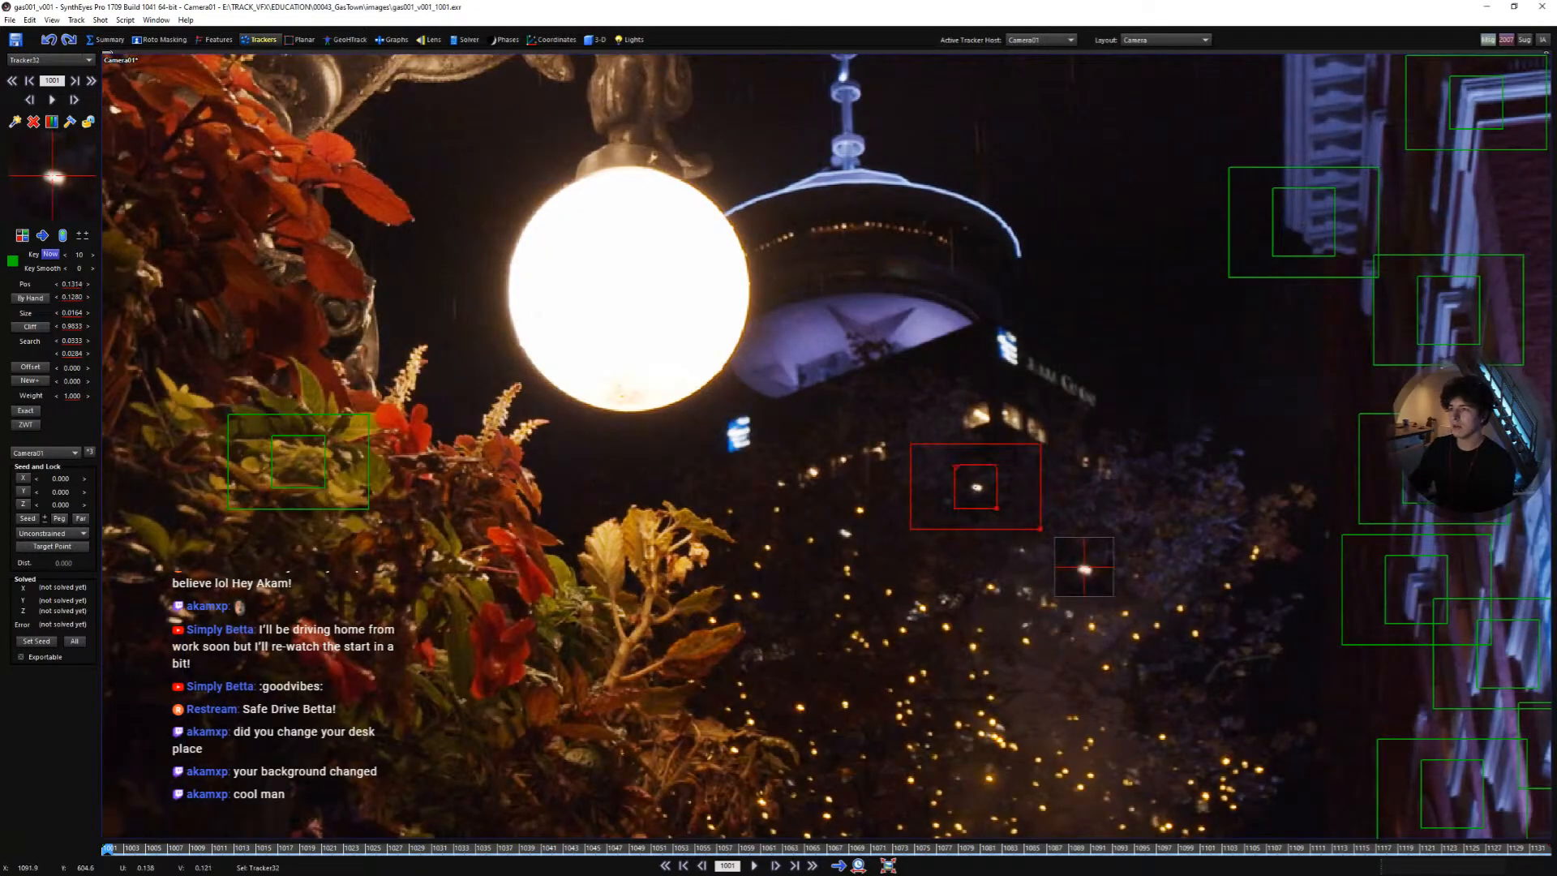
left_click(1014, 361)
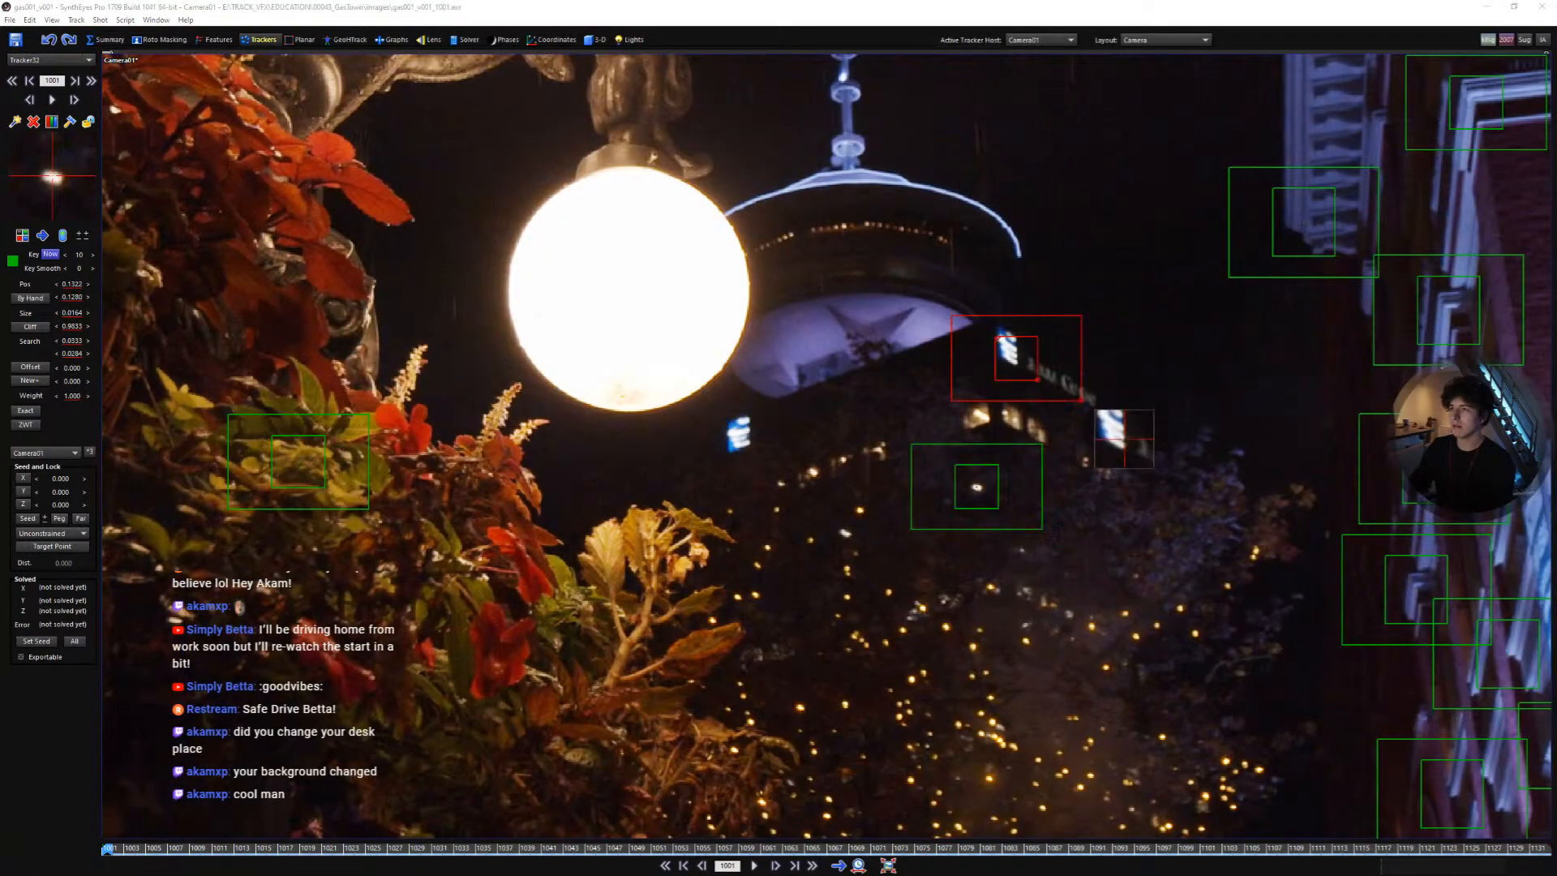
left_click_drag(158, 852, 106, 847)
- Add trackers on the blue lights beside the lamp, the tower window and the tower spire
left_click(747, 416)
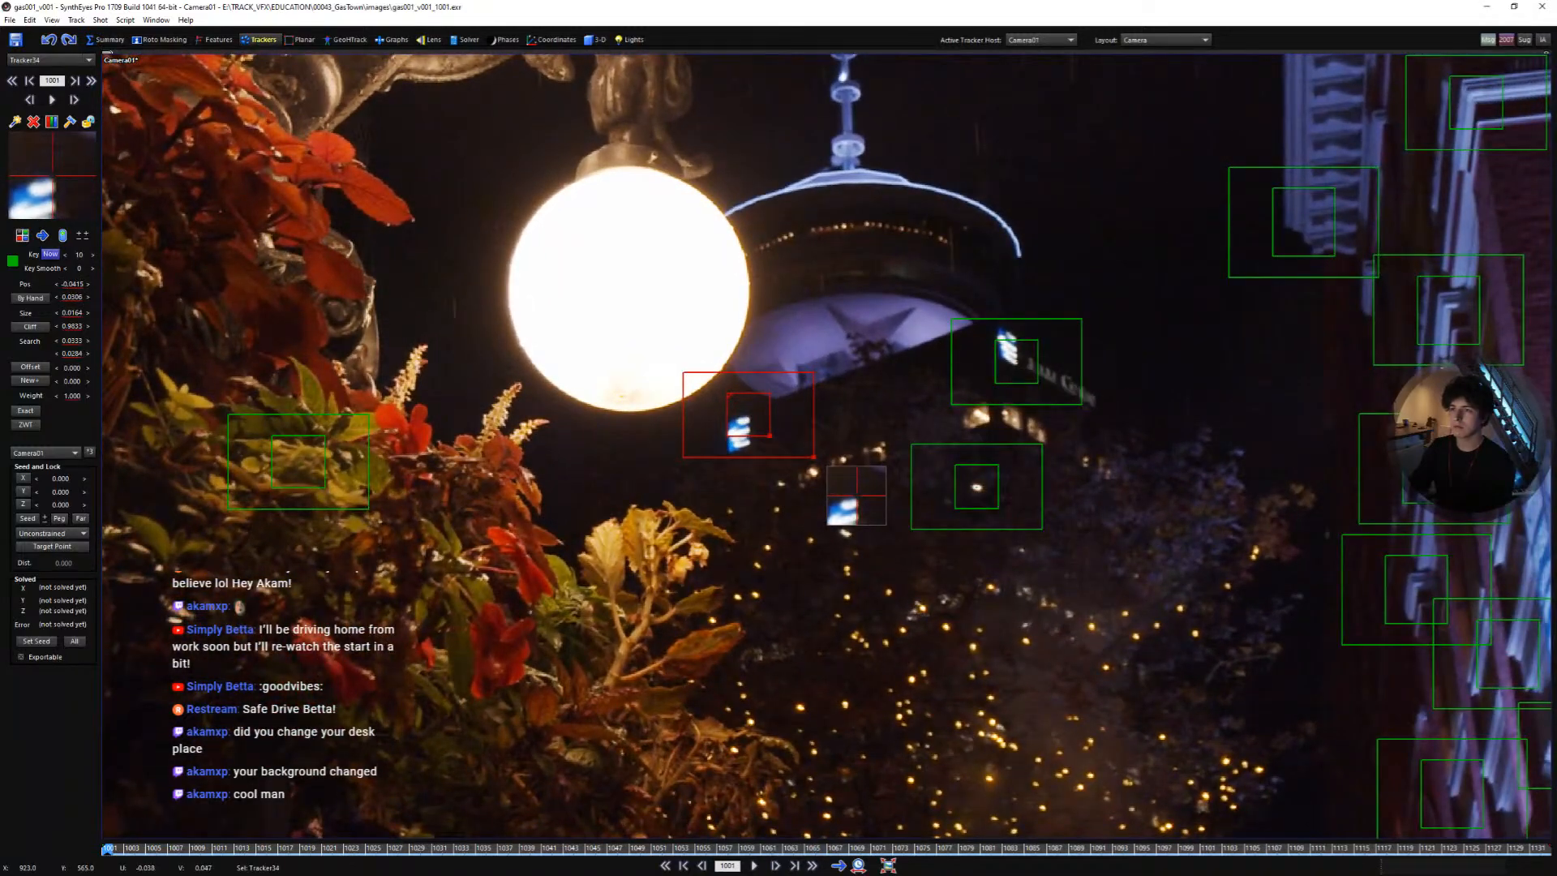
left_click(748, 442)
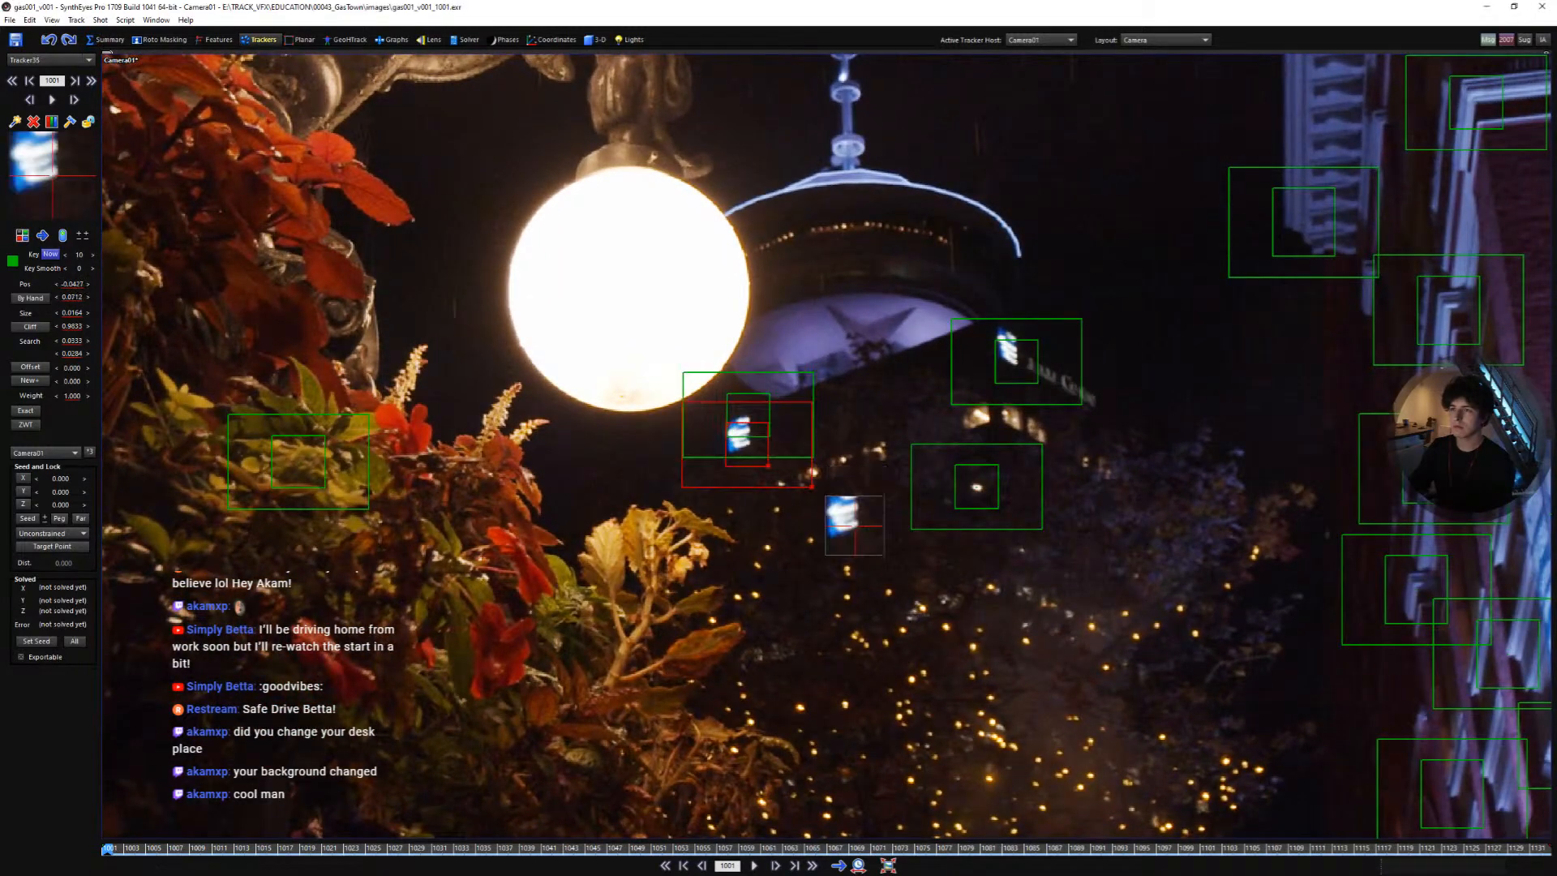
left_click(999, 330)
left_click(848, 146)
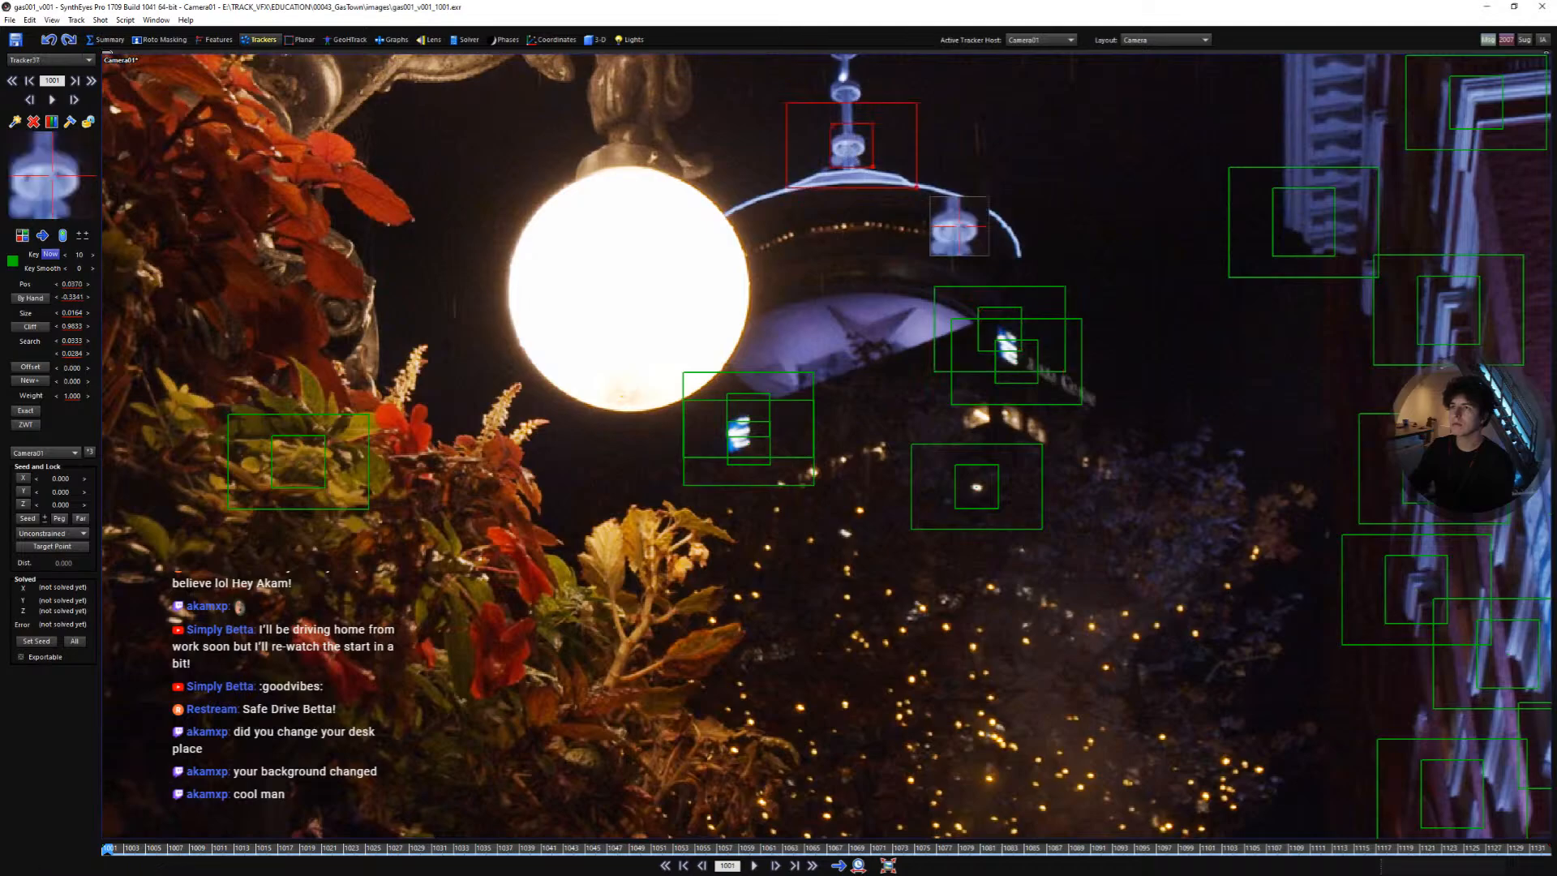
- Add a tracker on a bokeh light in the trees below the tower
middle_click_drag(876, 266, 815, 334)
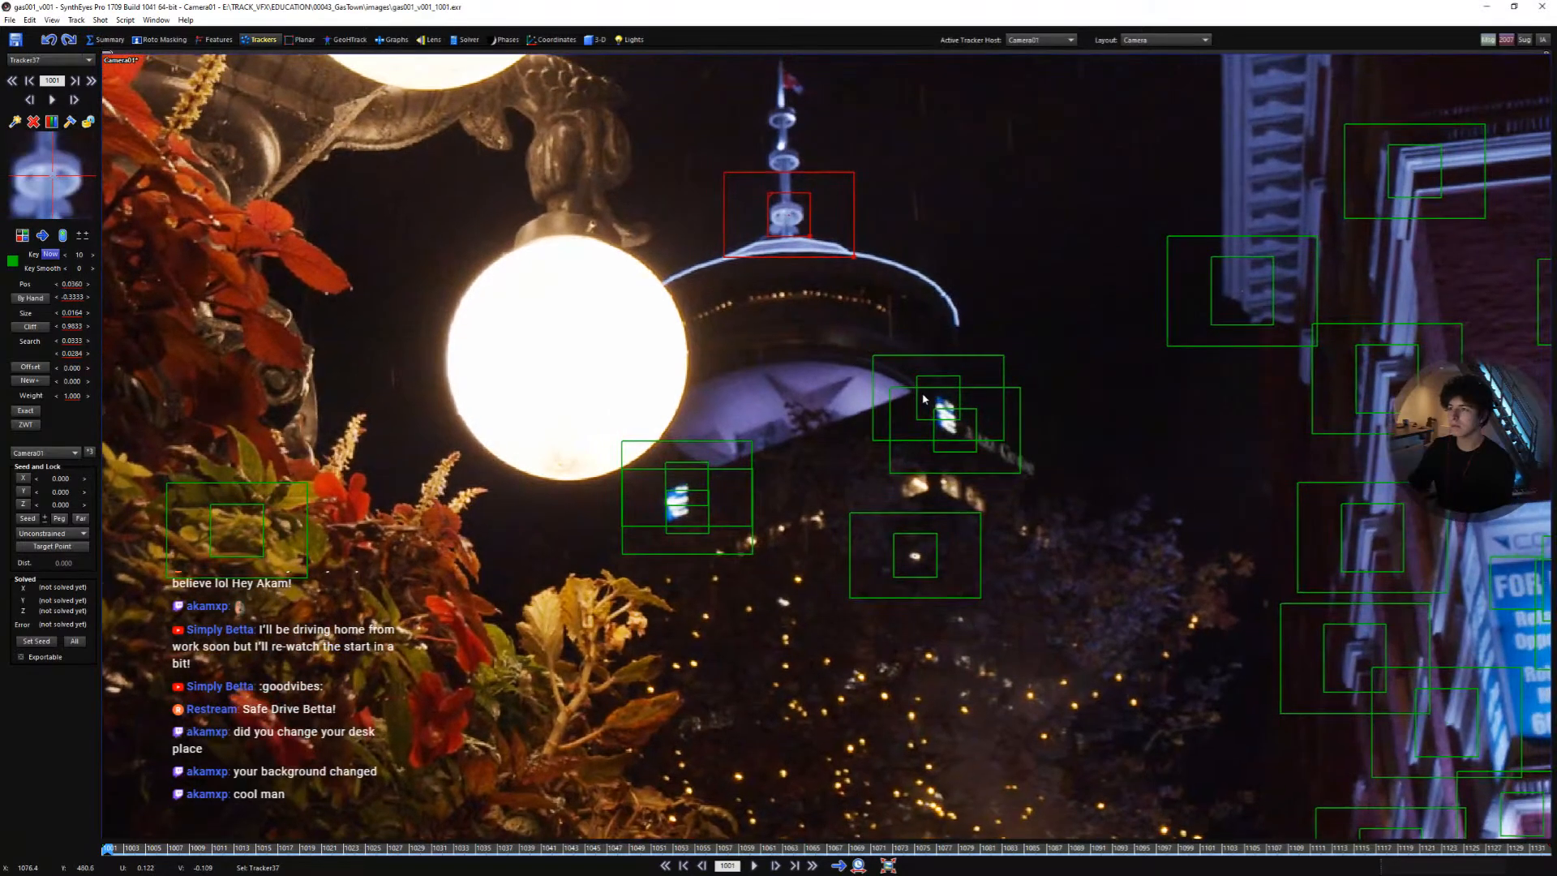
scroll(965, 507, "down", 3)
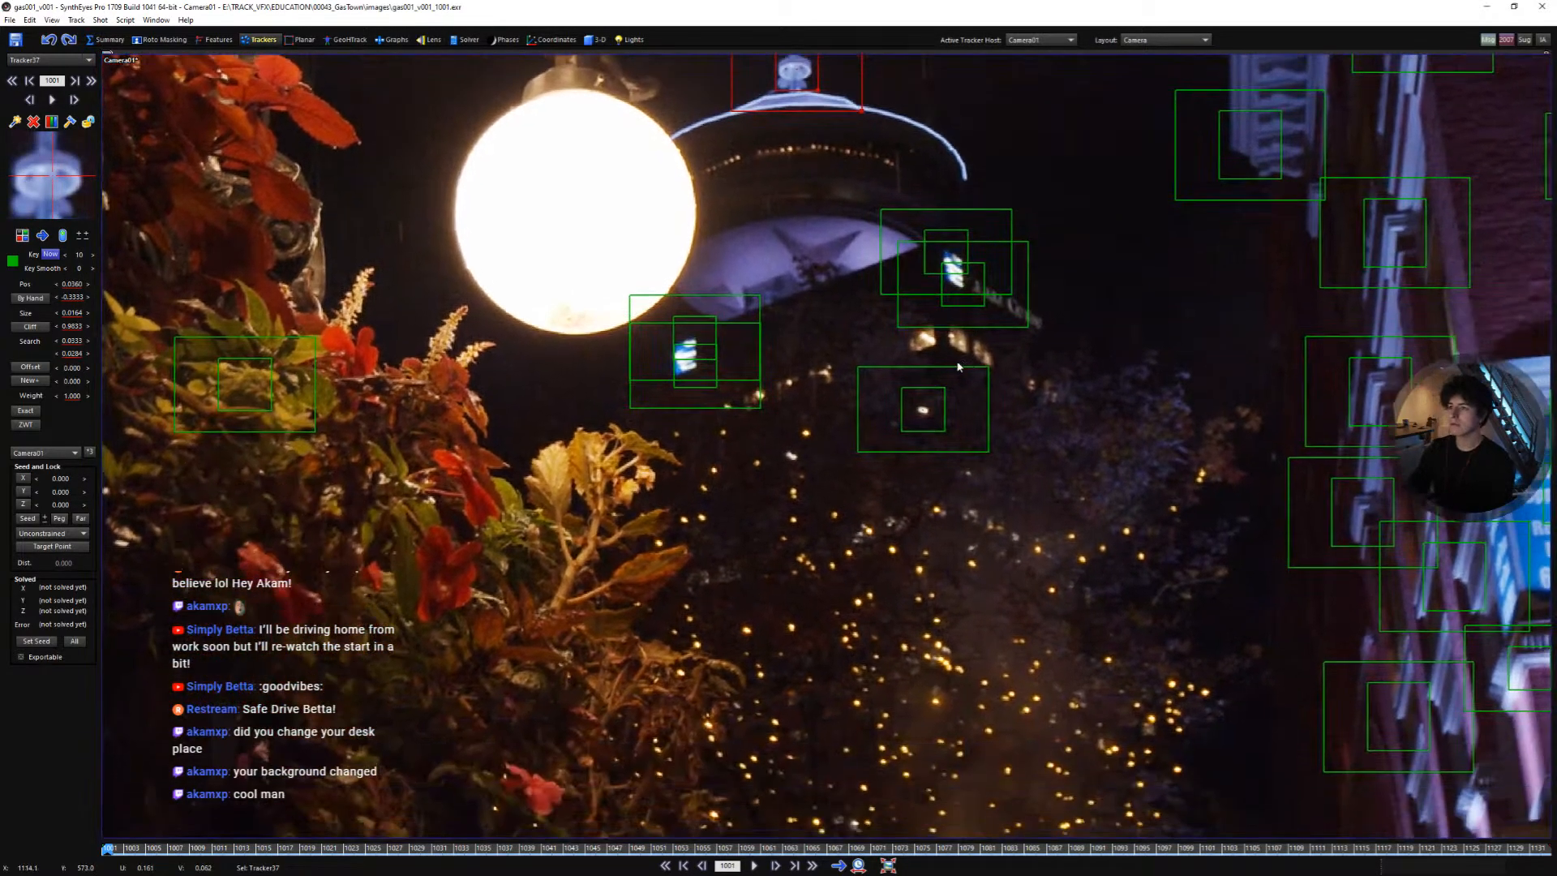
scroll(1052, 568, "up", 2)
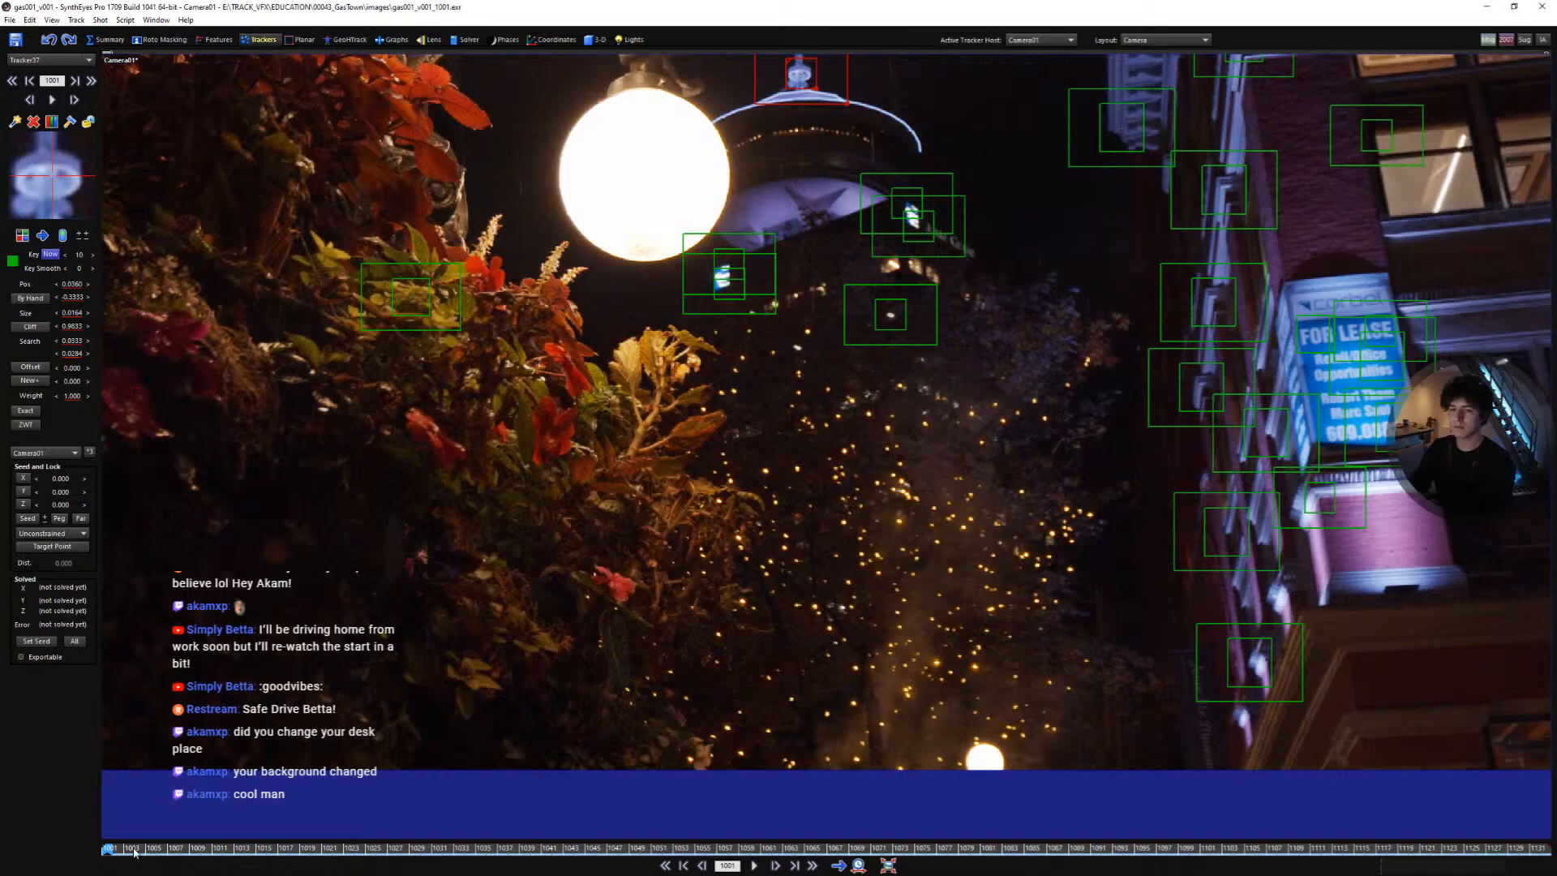
mouse_move(134, 852)
left_mouse_down()
mouse_move(1085, 806)
mouse_move(904, 834)
mouse_move(107, 844)
left_mouse_up()
scroll(1068, 593, "up", 2)
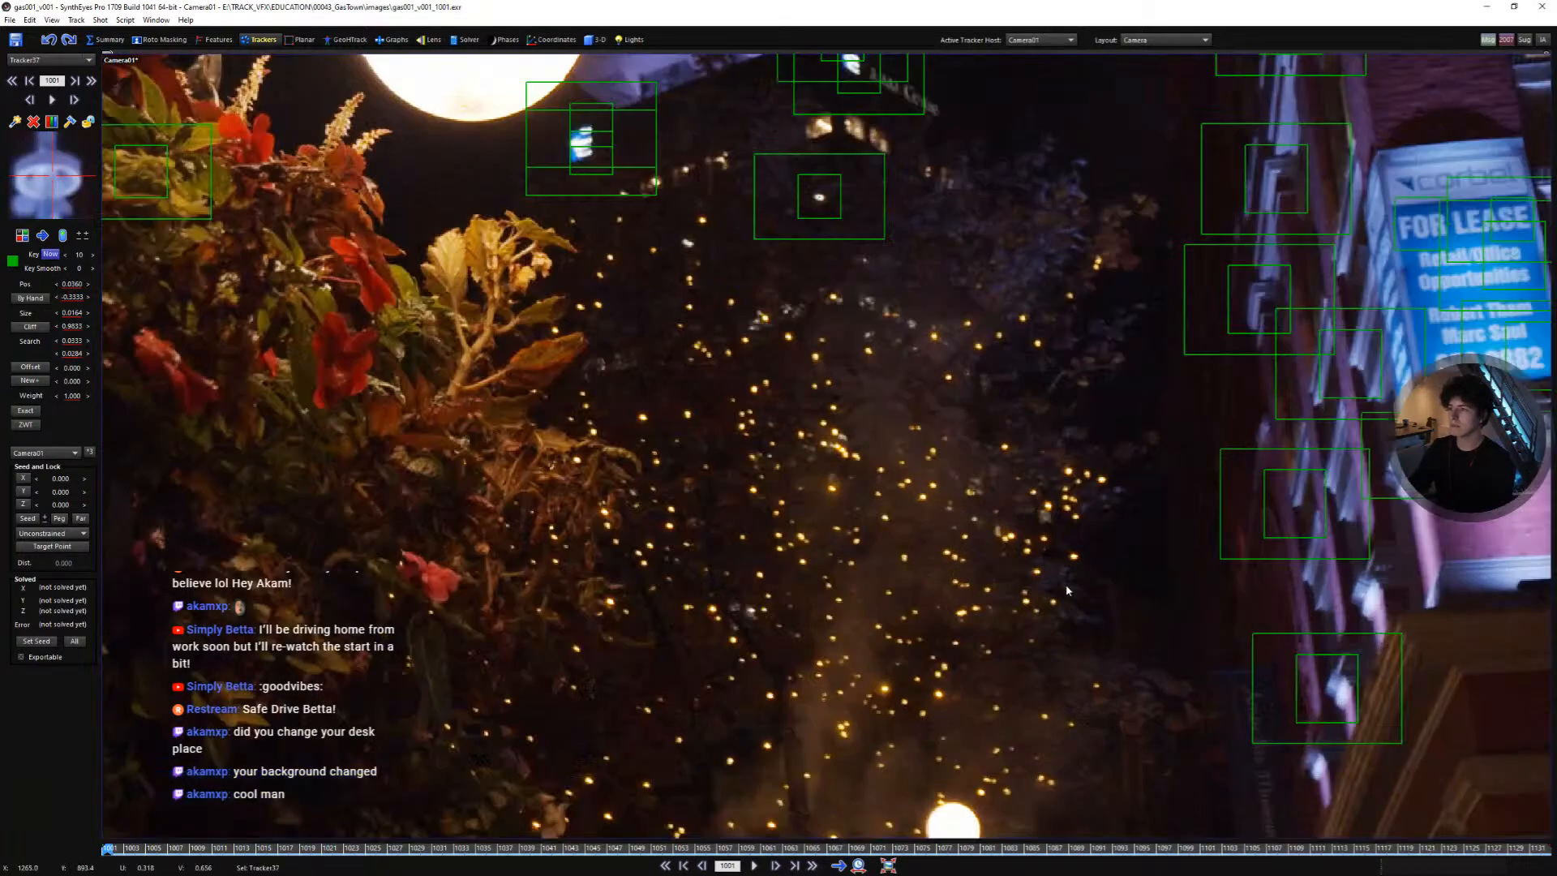
left_click(1077, 542)
- Track all the trackers forward through the shot
scroll(1007, 502, "down", 3)
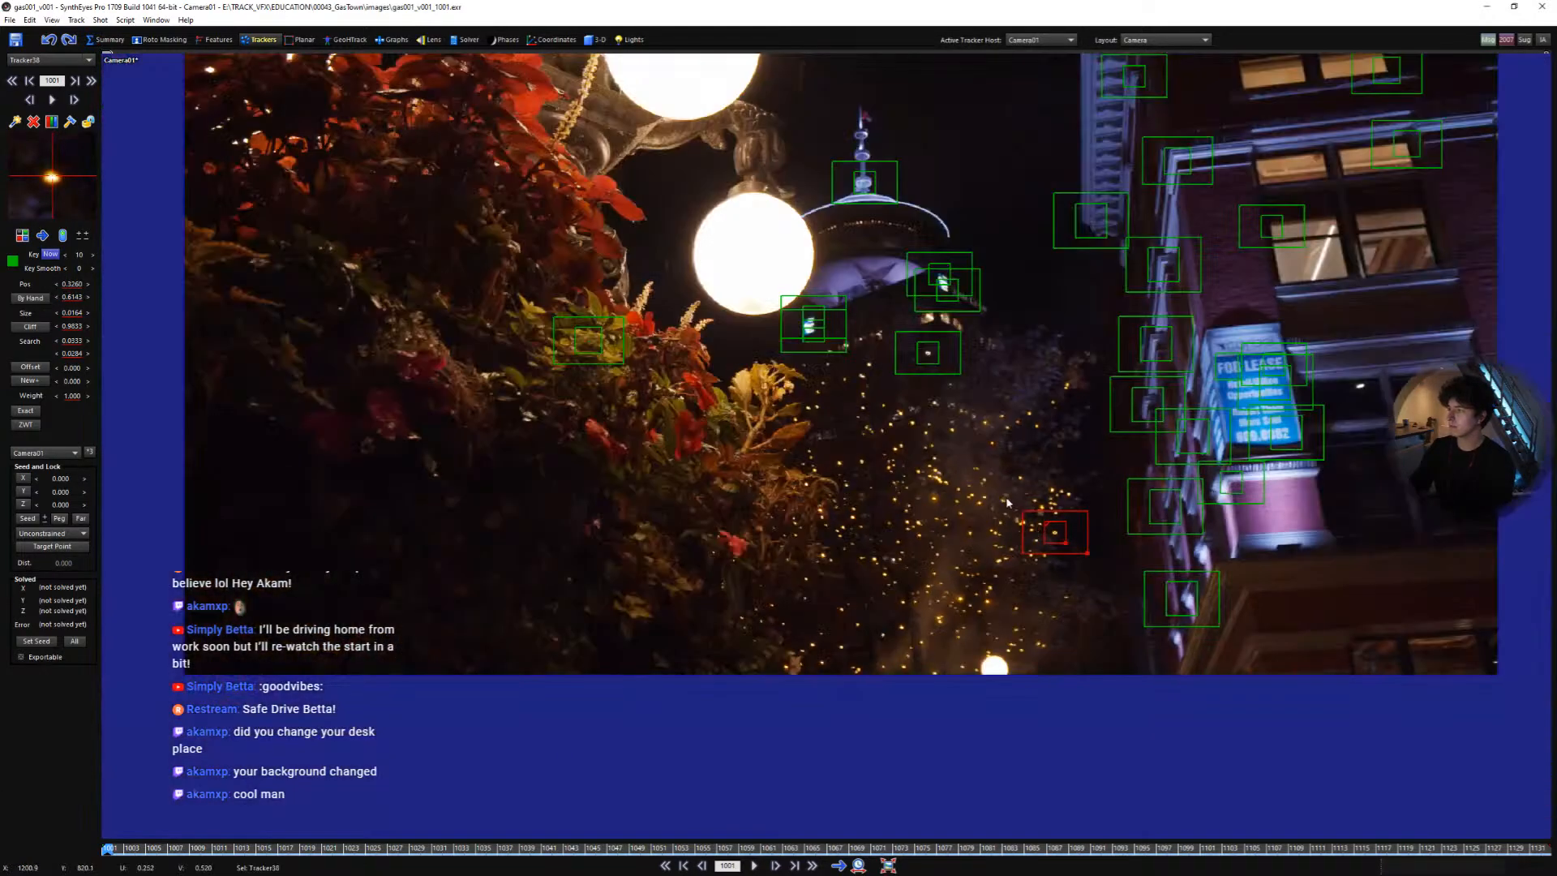
scroll(1007, 499, "down", 5)
middle_click_drag(999, 475, 936, 522)
scroll(898, 539, "up", 3)
scroll(914, 561, "up", 1)
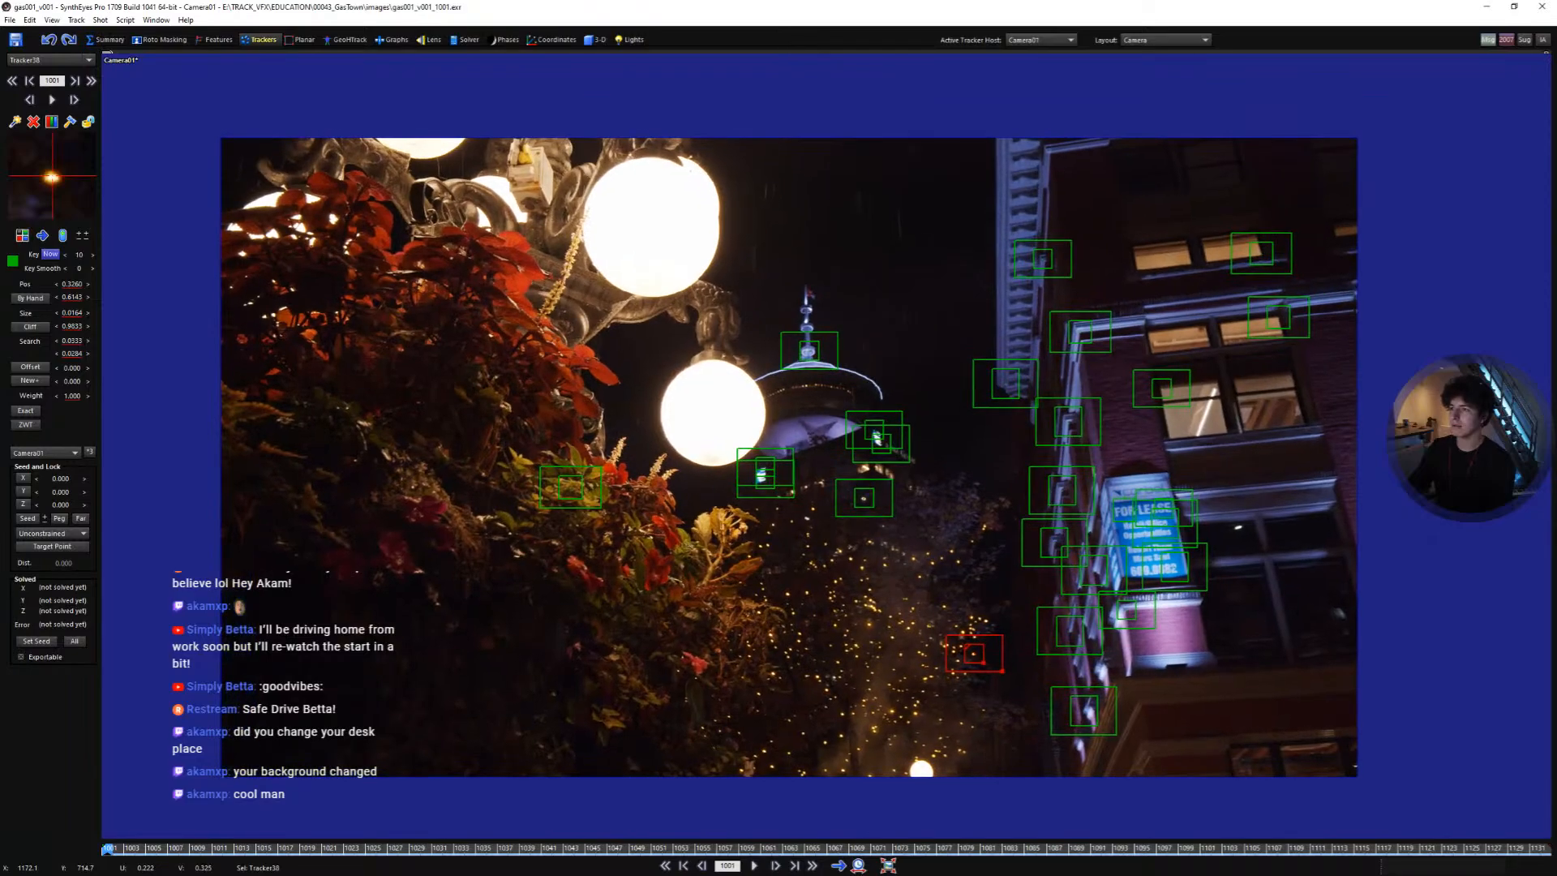
scroll(914, 574, "down", 1)
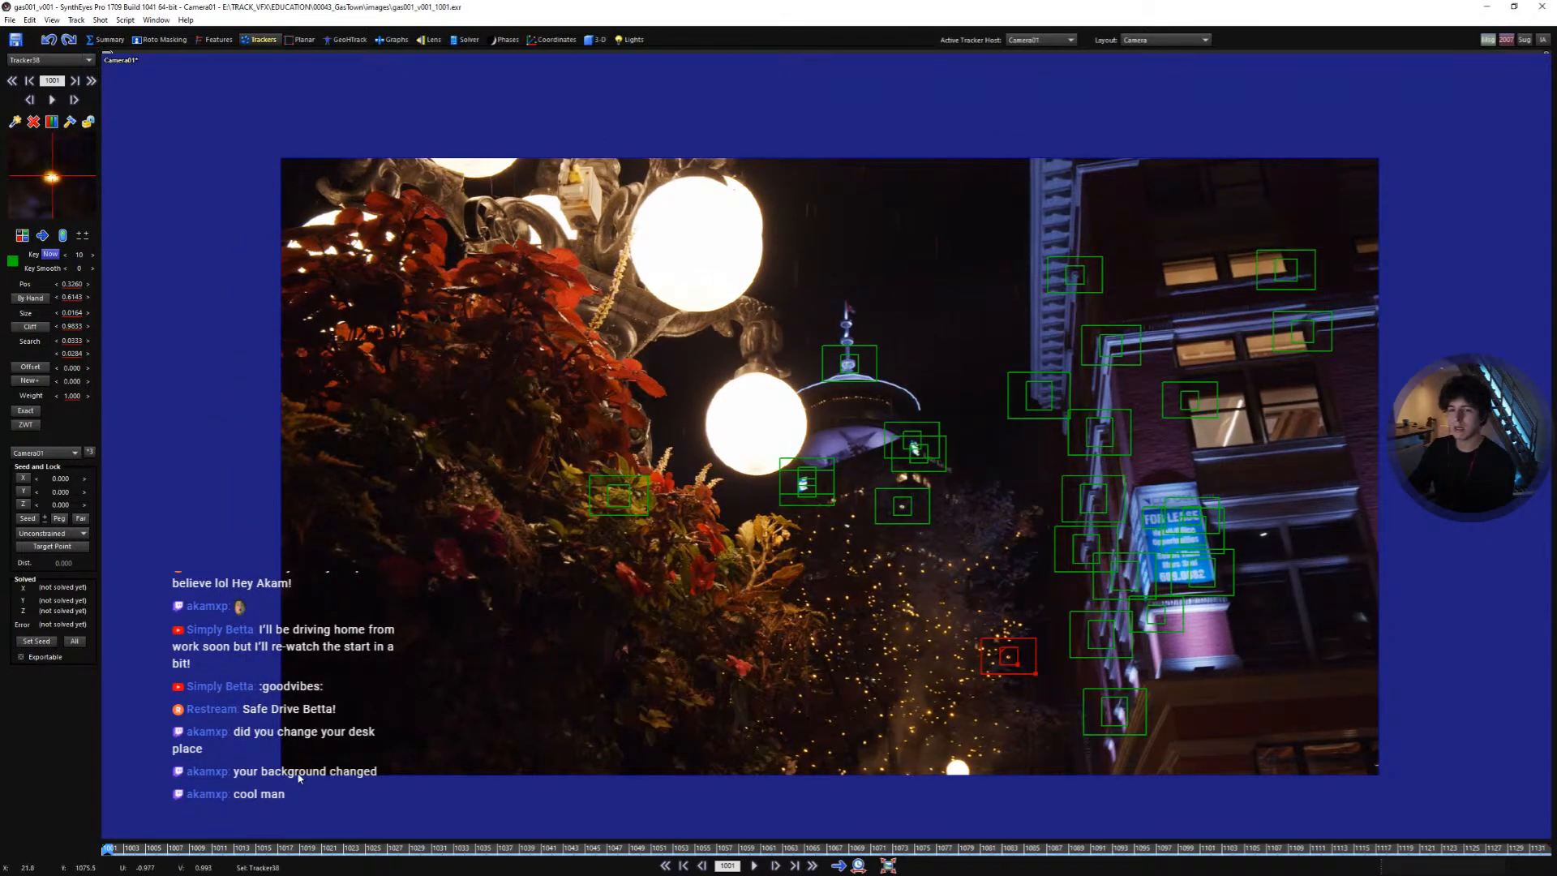
key("space")
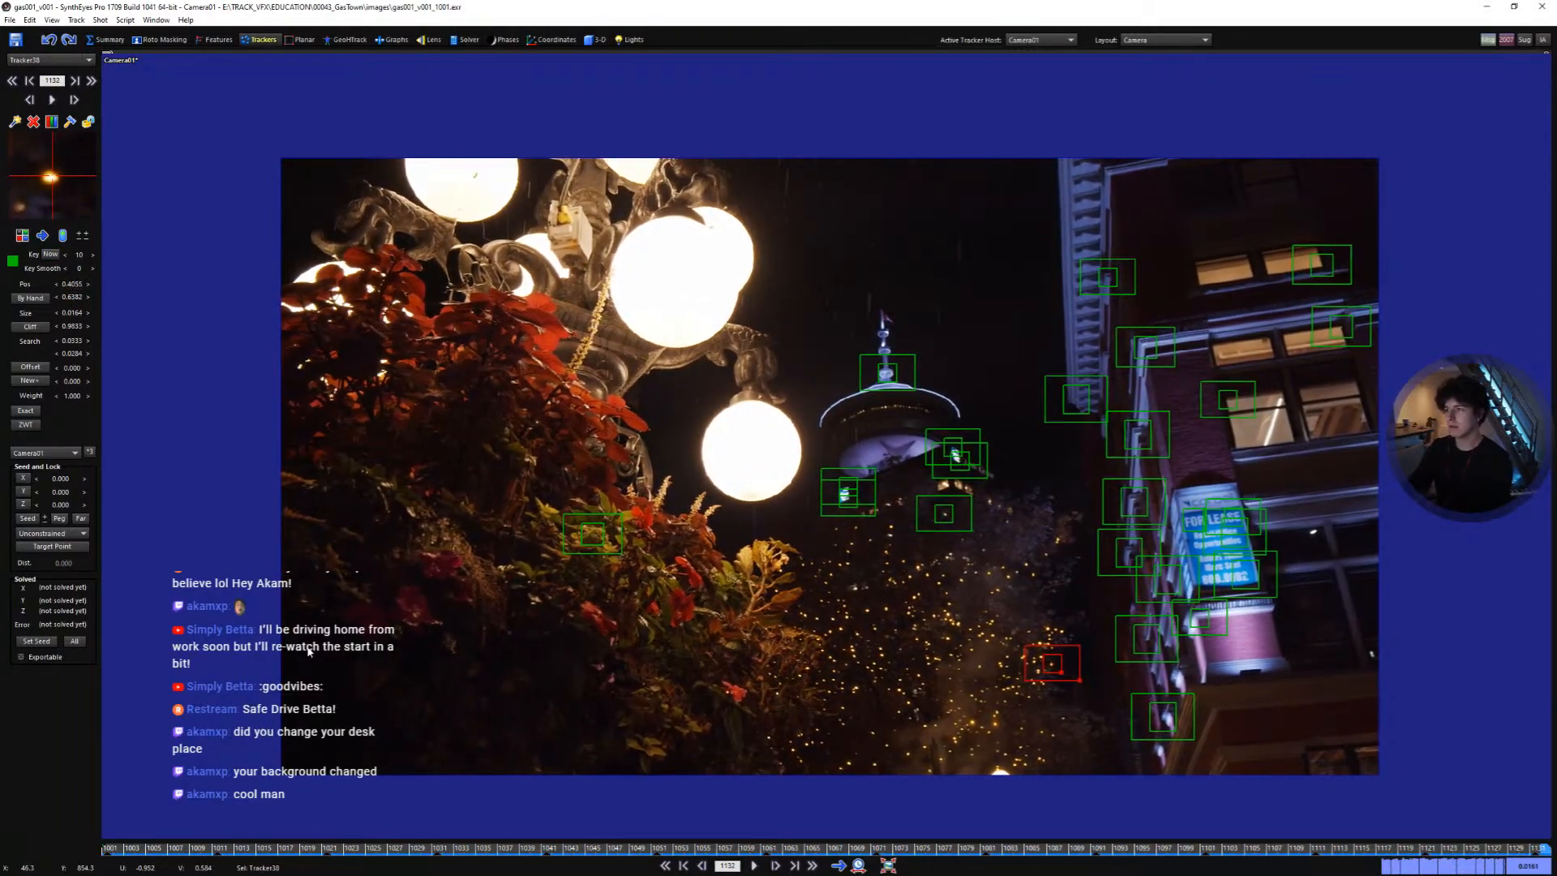
- Select all 25 trackers and lock them
mouse_move(872, 239)
left_mouse_down()
mouse_move(1379, 186)
mouse_move(795, 758)
left_mouse_up()
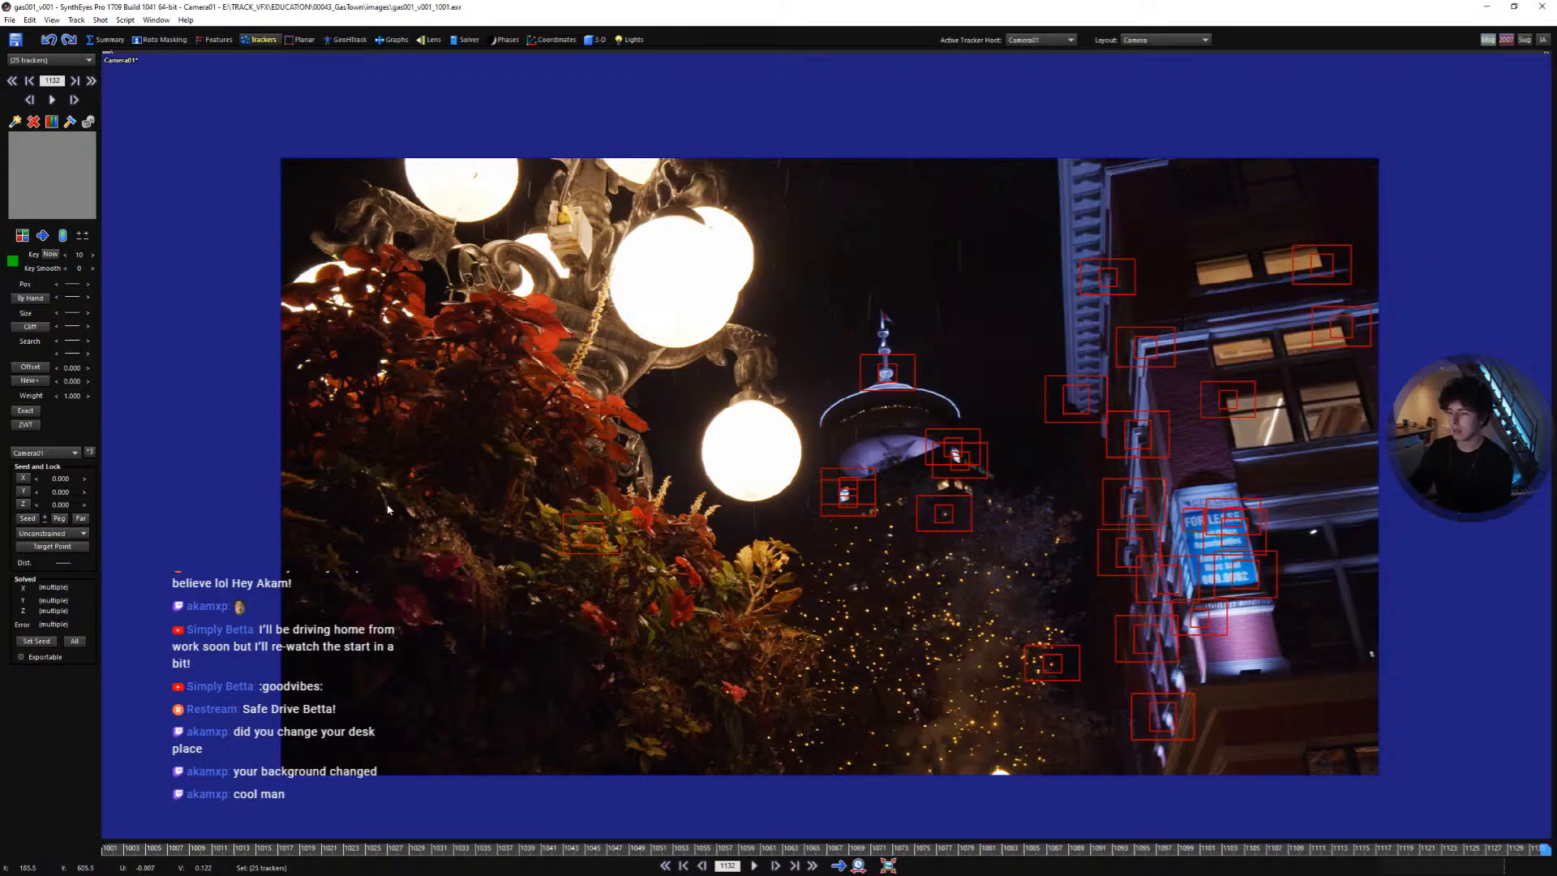
middle_click_drag(799, 528, 756, 523)
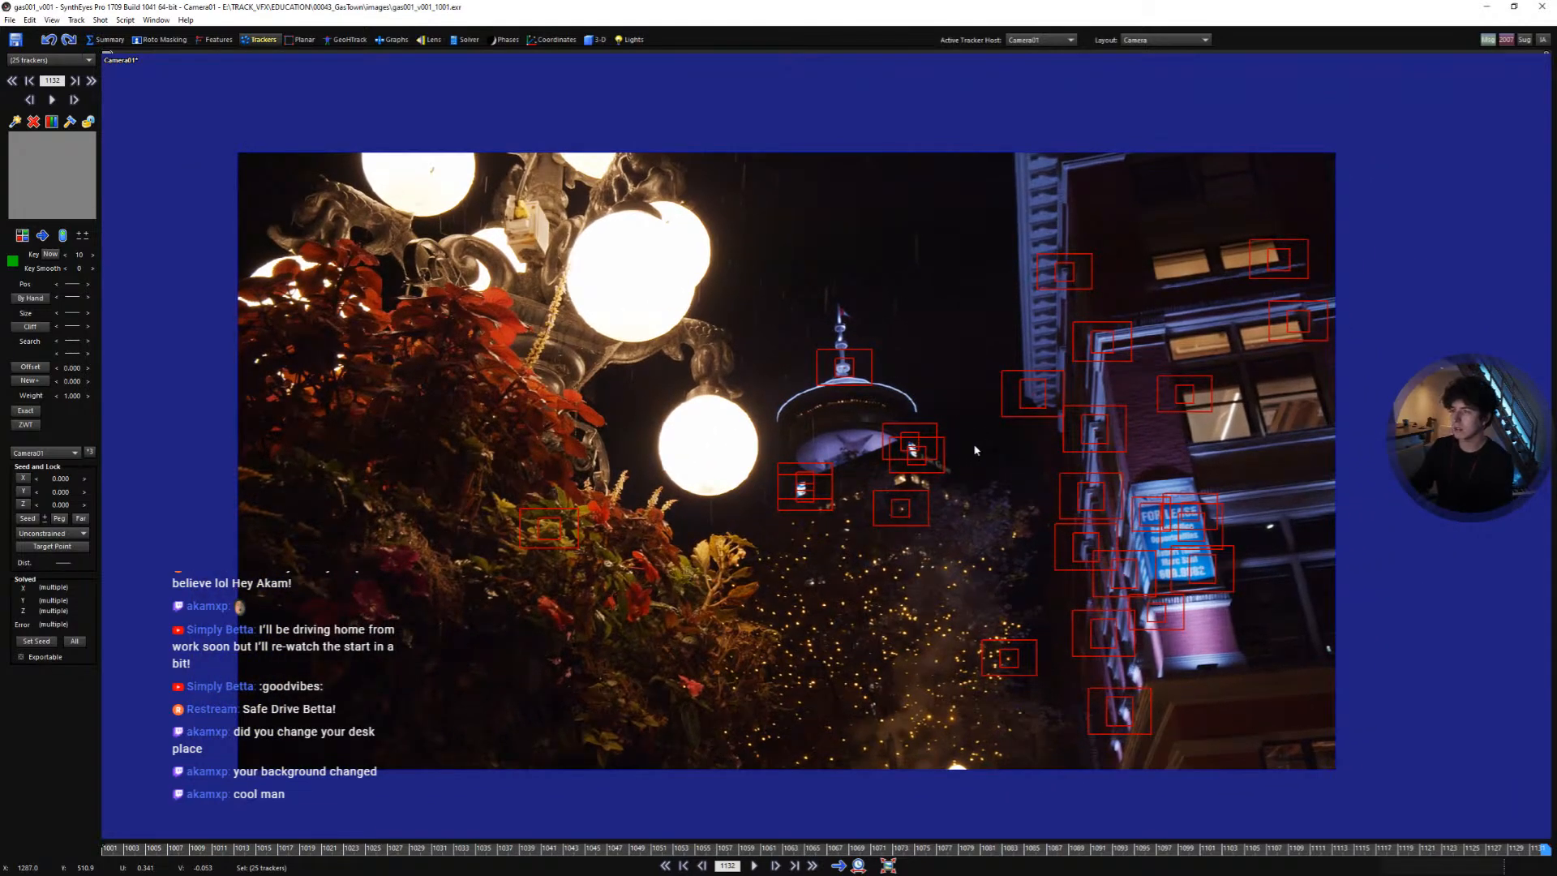
key("l")
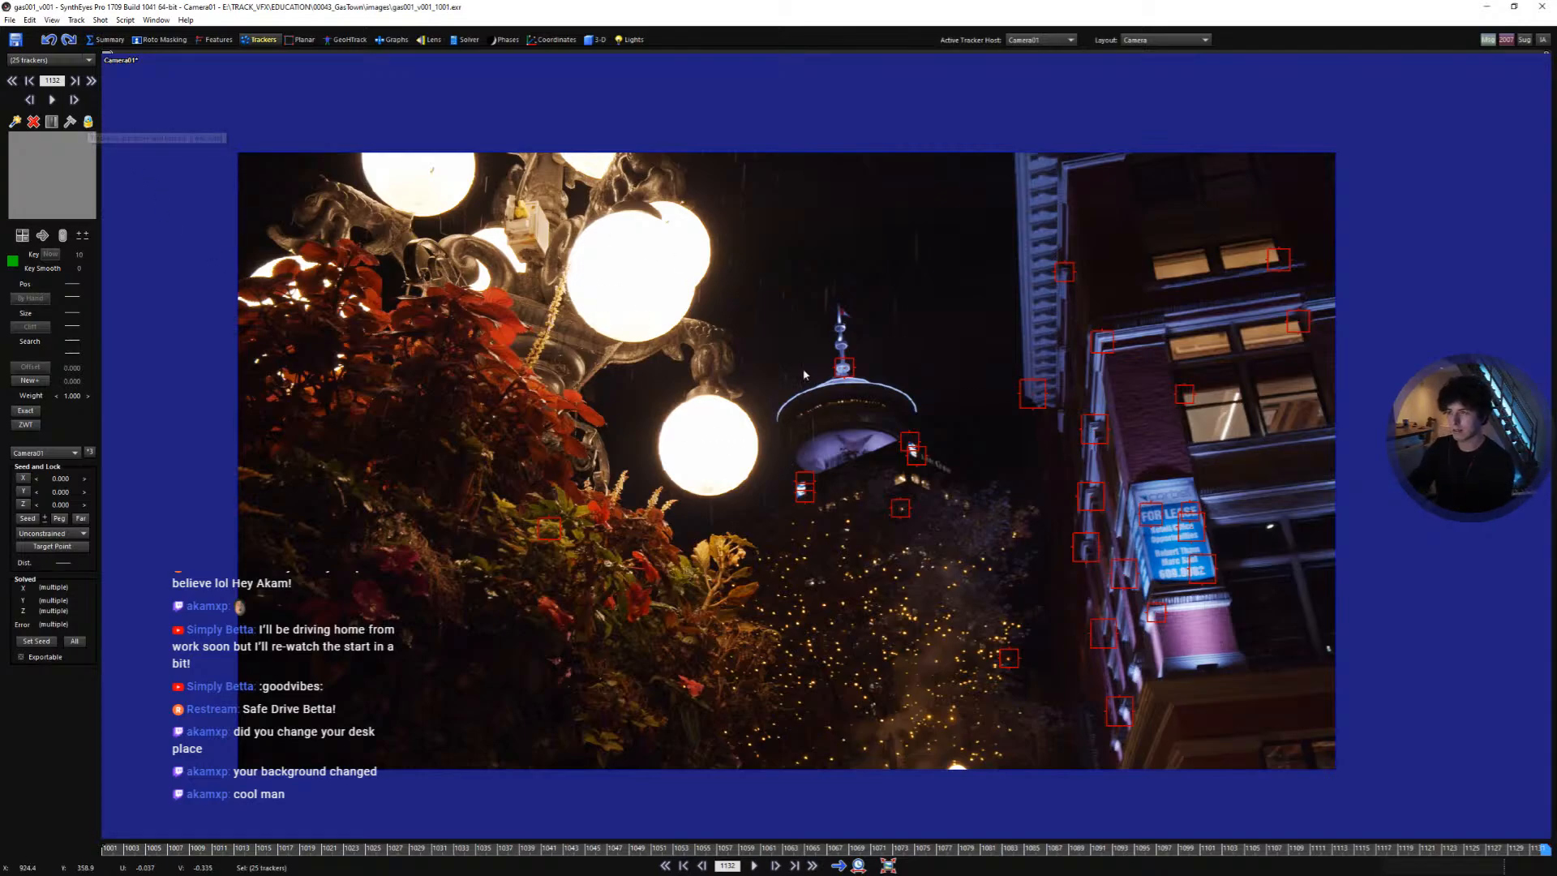
- Play back the shot to review the locked trackers
left_click(997, 500)
mouse_move(710, 849)
left_mouse_down()
mouse_move(824, 849)
mouse_move(714, 849)
left_mouse_up()
key("space")
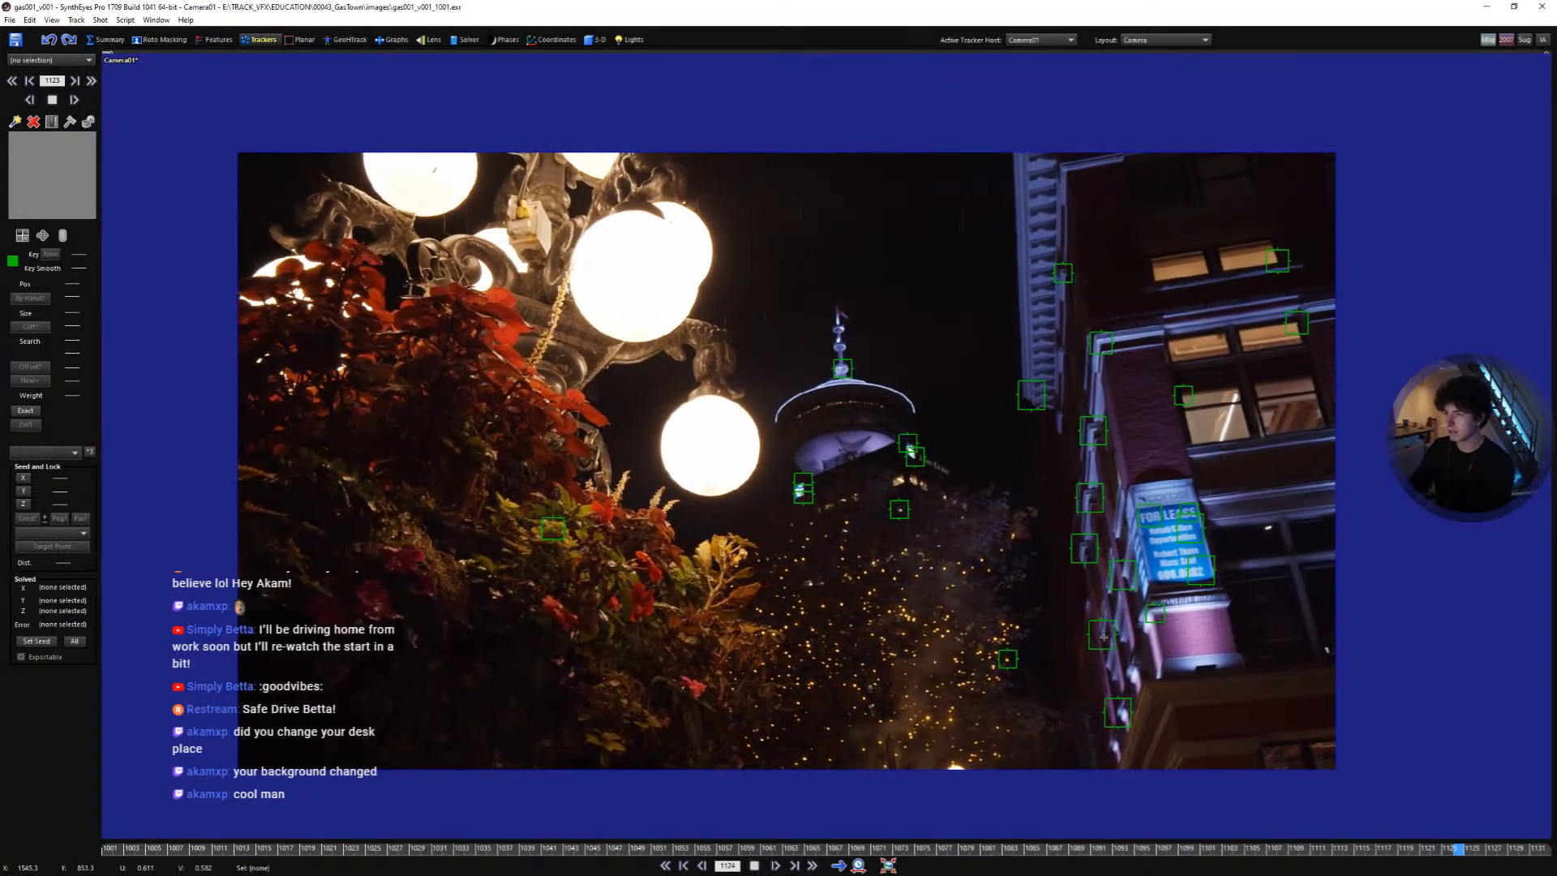
- Add a tracker on a bokeh light in the trees and track it through the shot
scroll(936, 531, "up", 4)
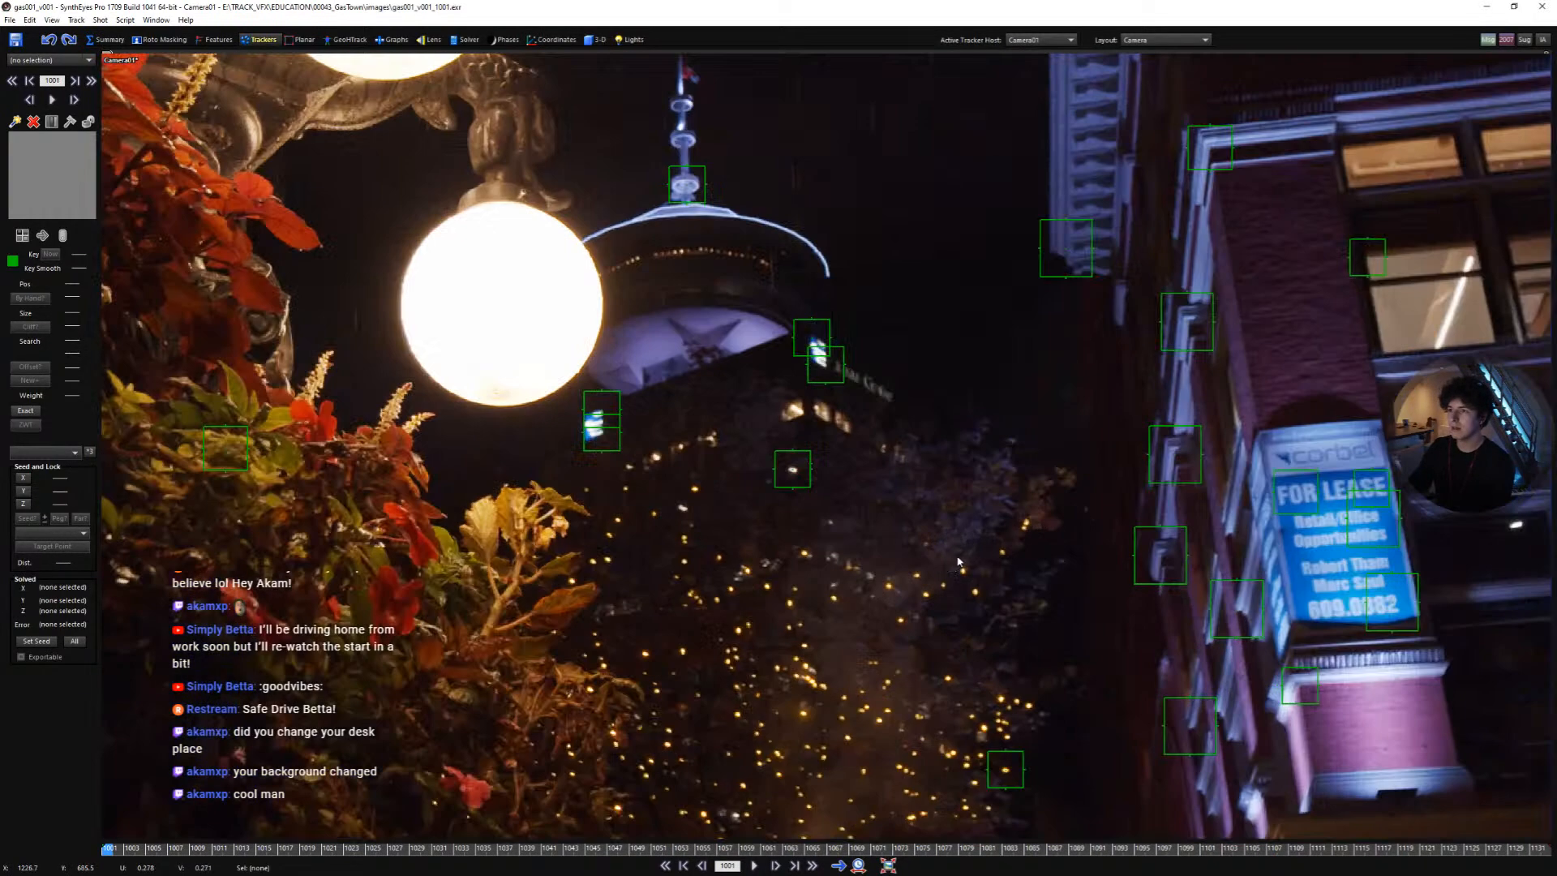
left_click(1006, 560)
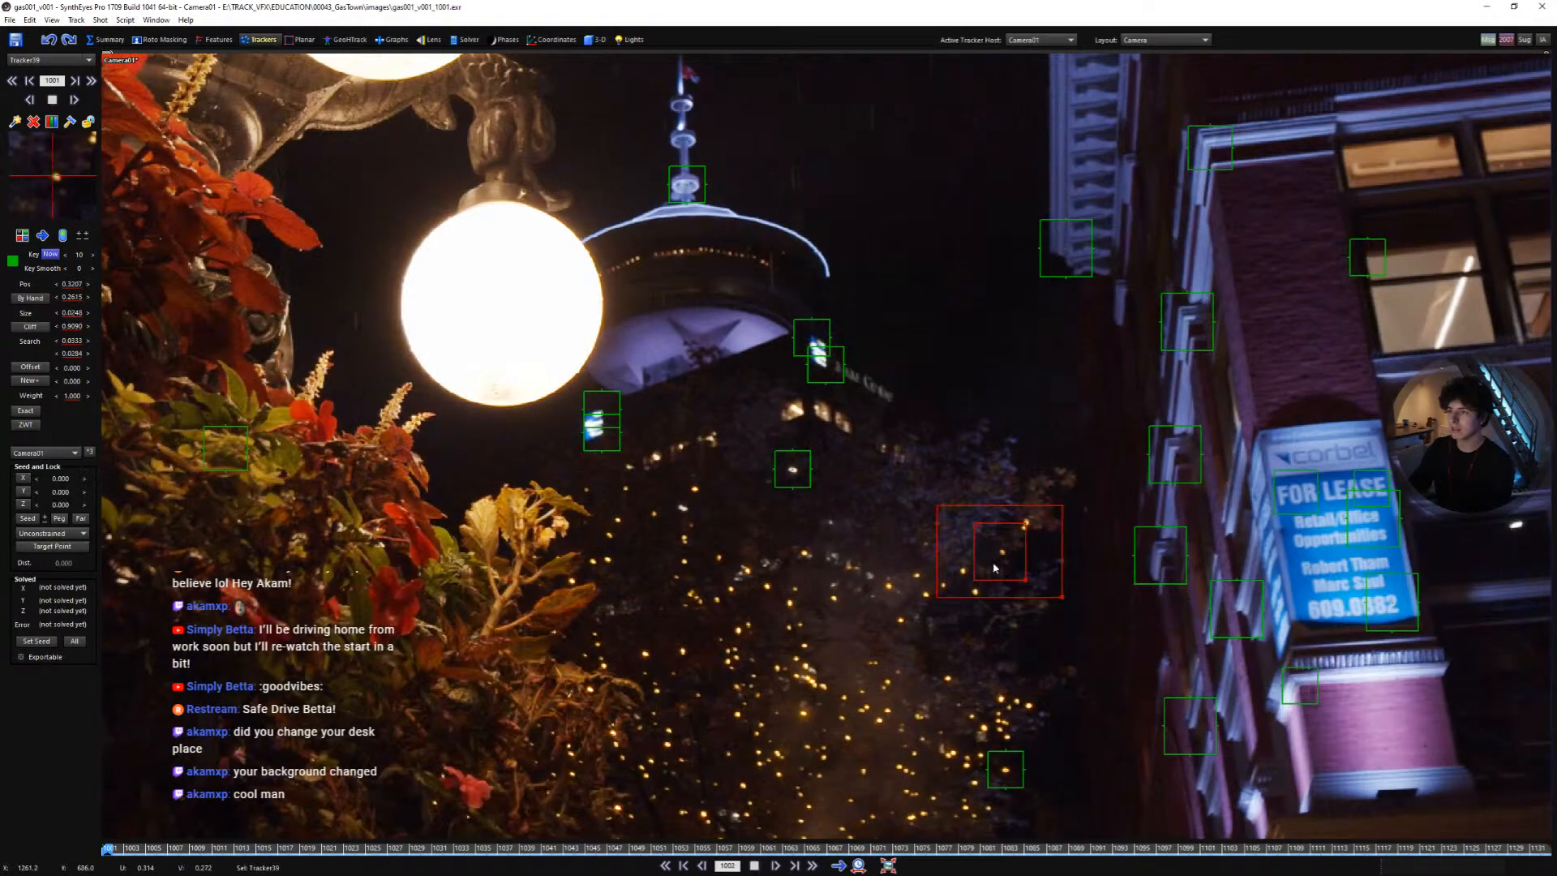
key("space")
- Add another tracker on a nearby bokeh light and track it
key("space")
key("shift+a")
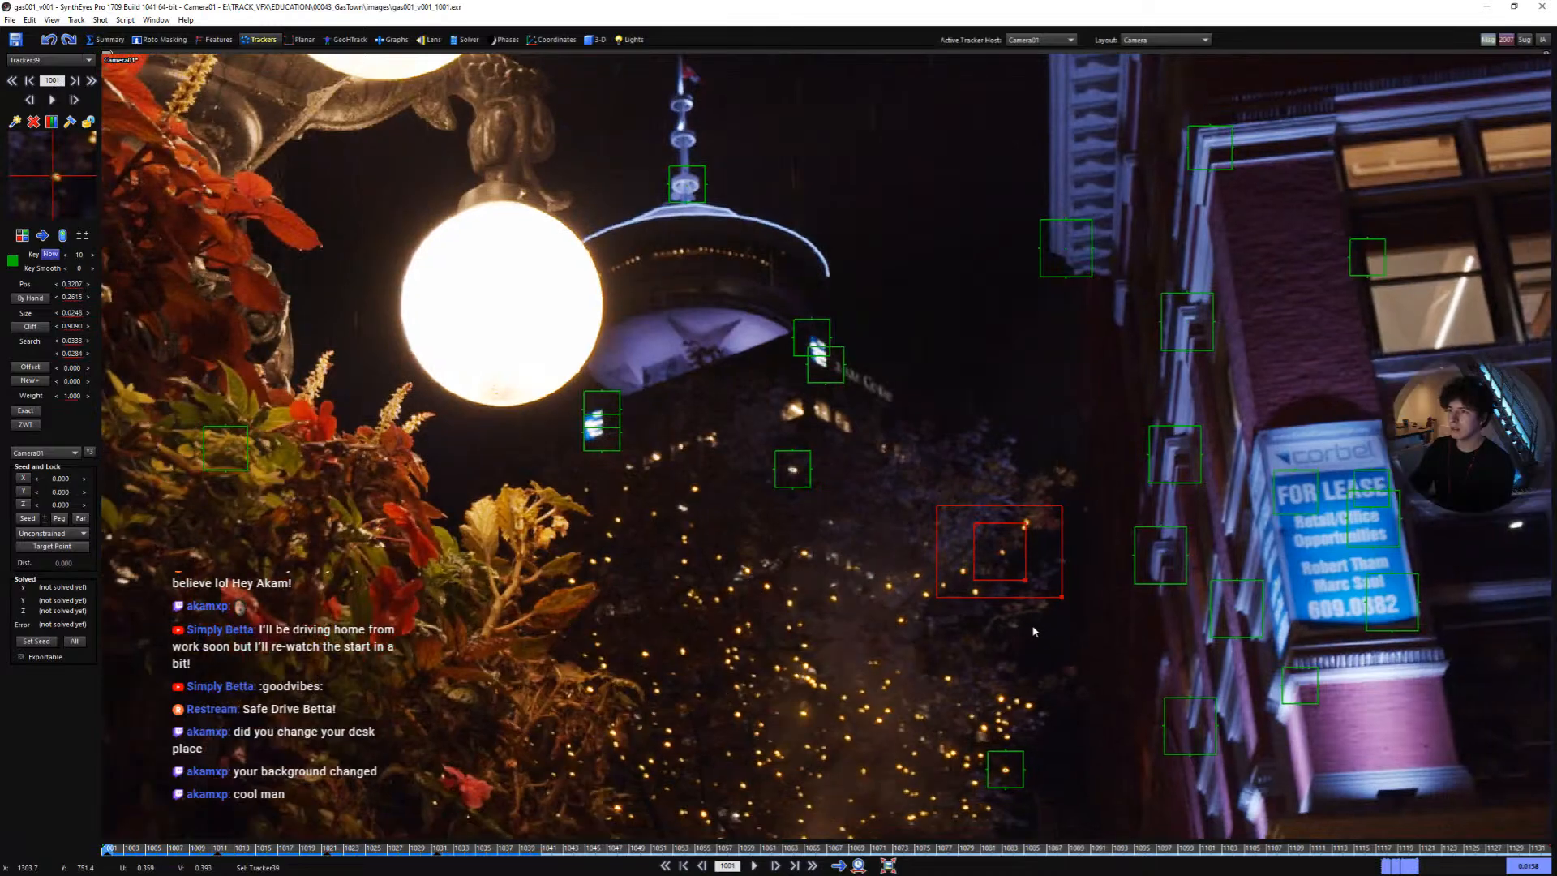
left_click(1026, 525)
key("space")
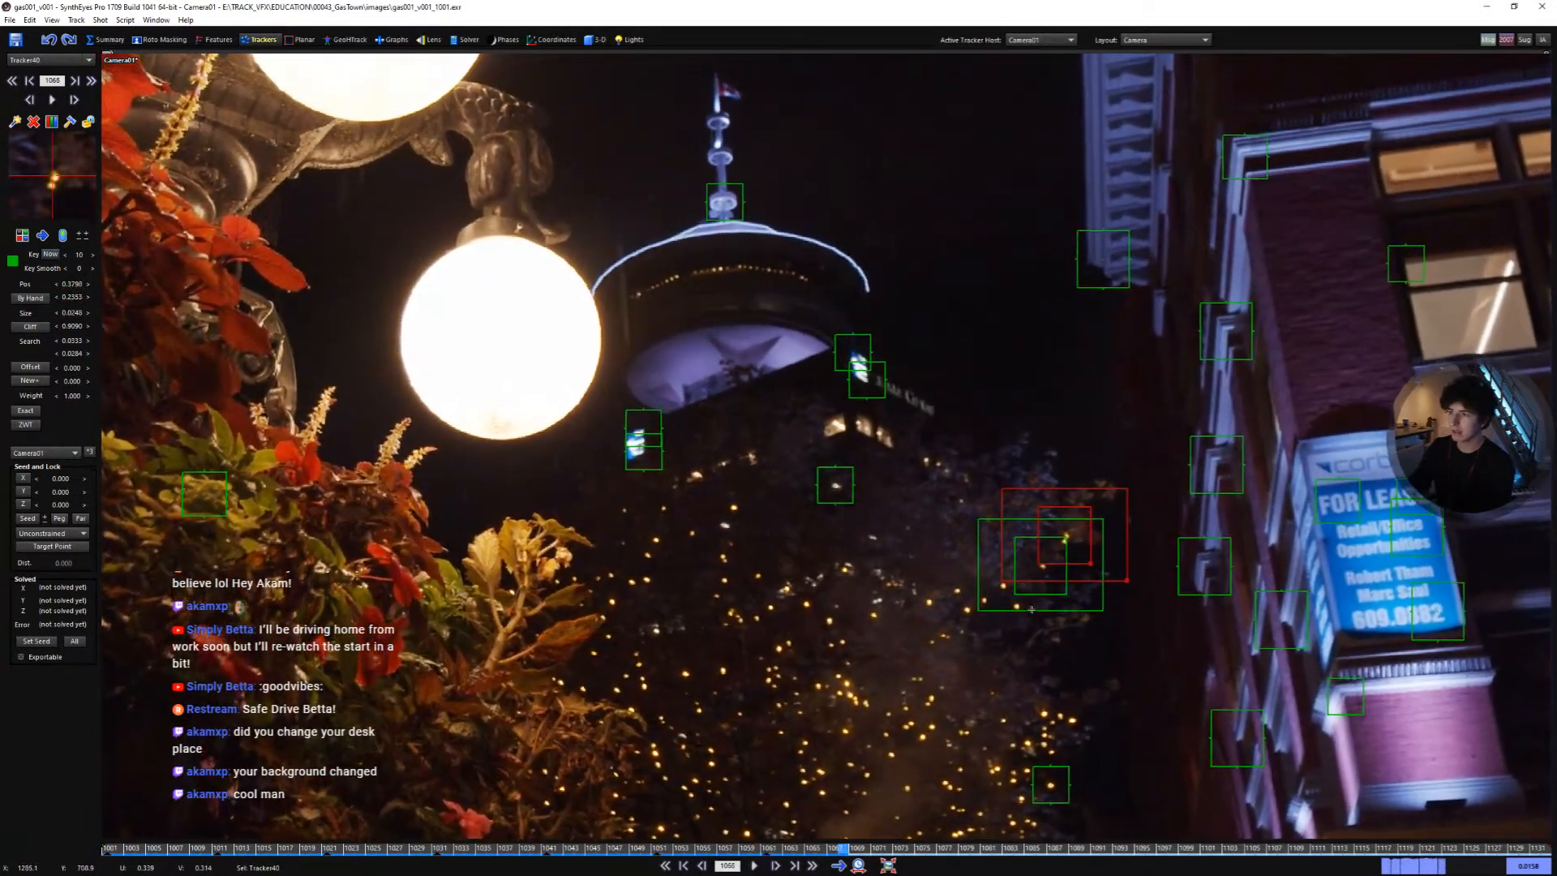
key("space")
key("shift+a")
- Select the two new bokeh trackers and lock them
left_click_drag(1062, 631, 889, 493)
key("l")
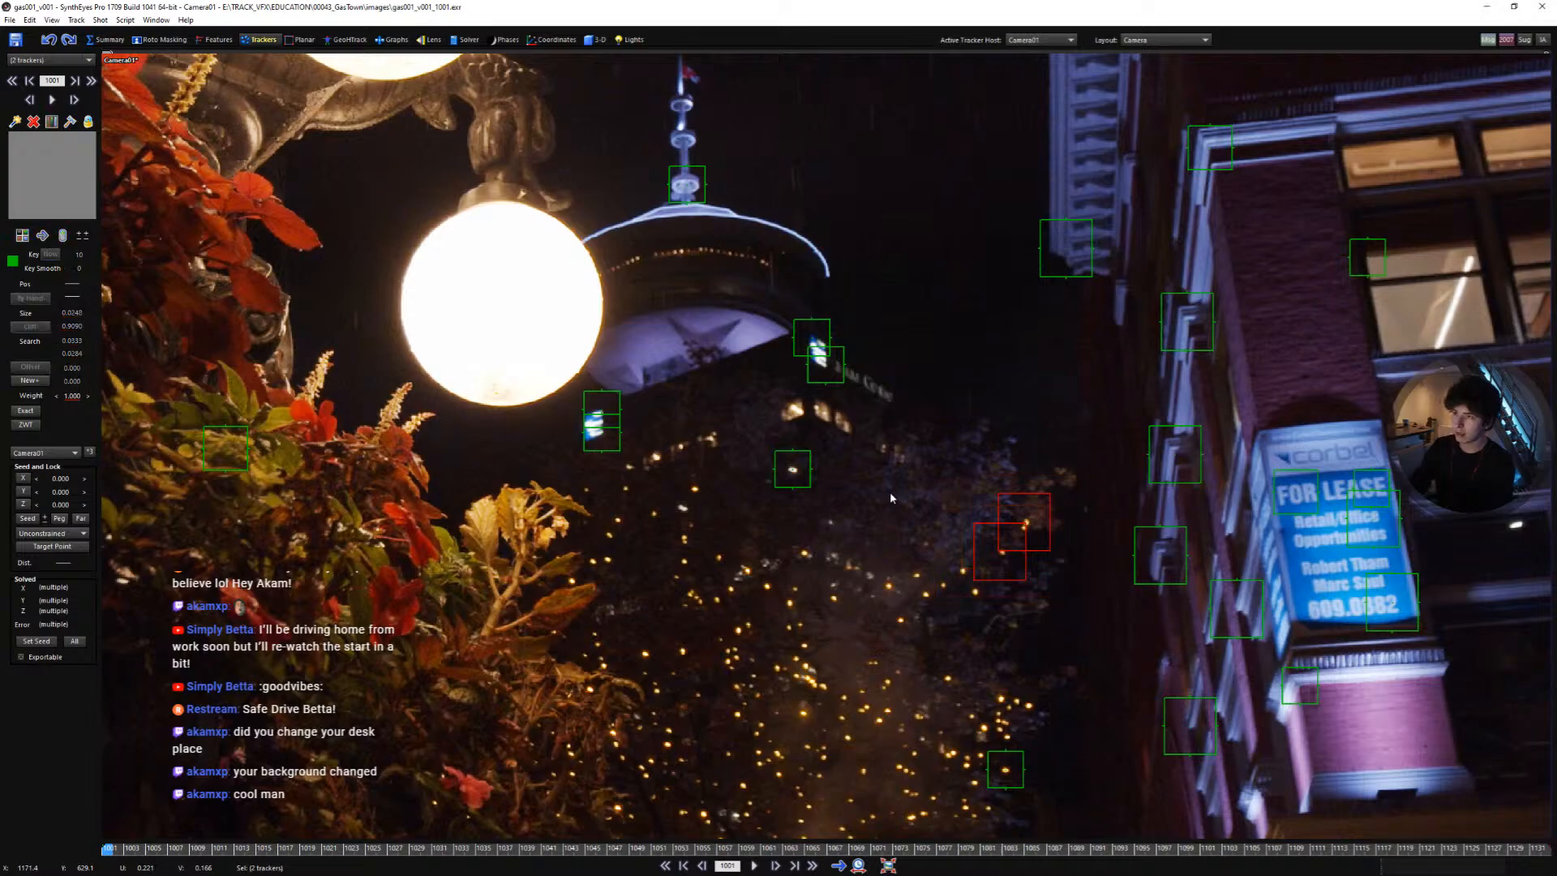
- Delete the two selected bokeh trackers and play the shot back
key("Delete")
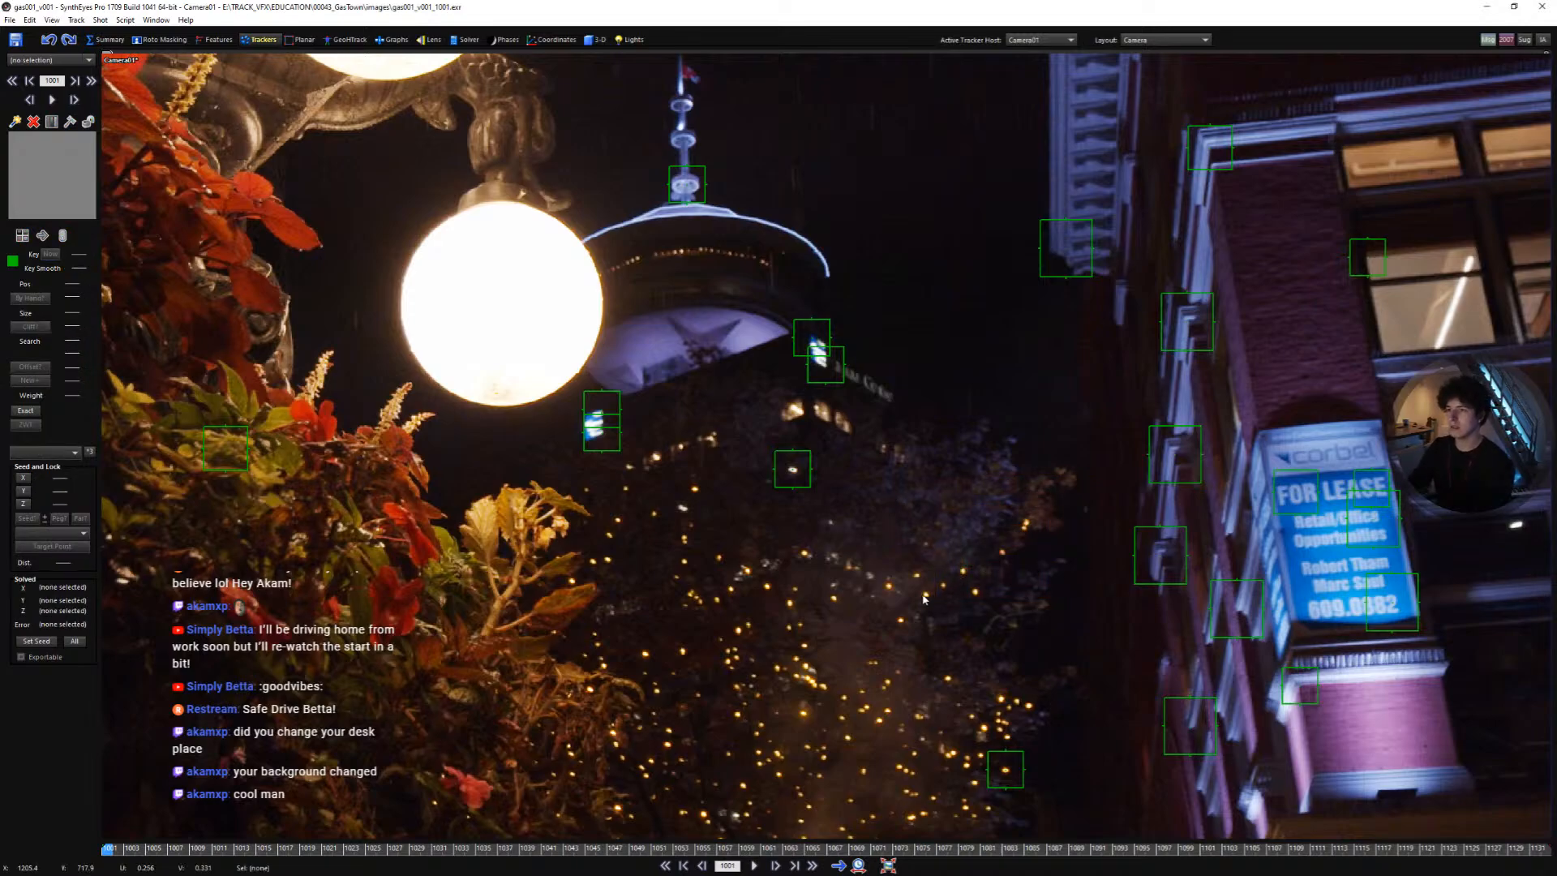
key("space")
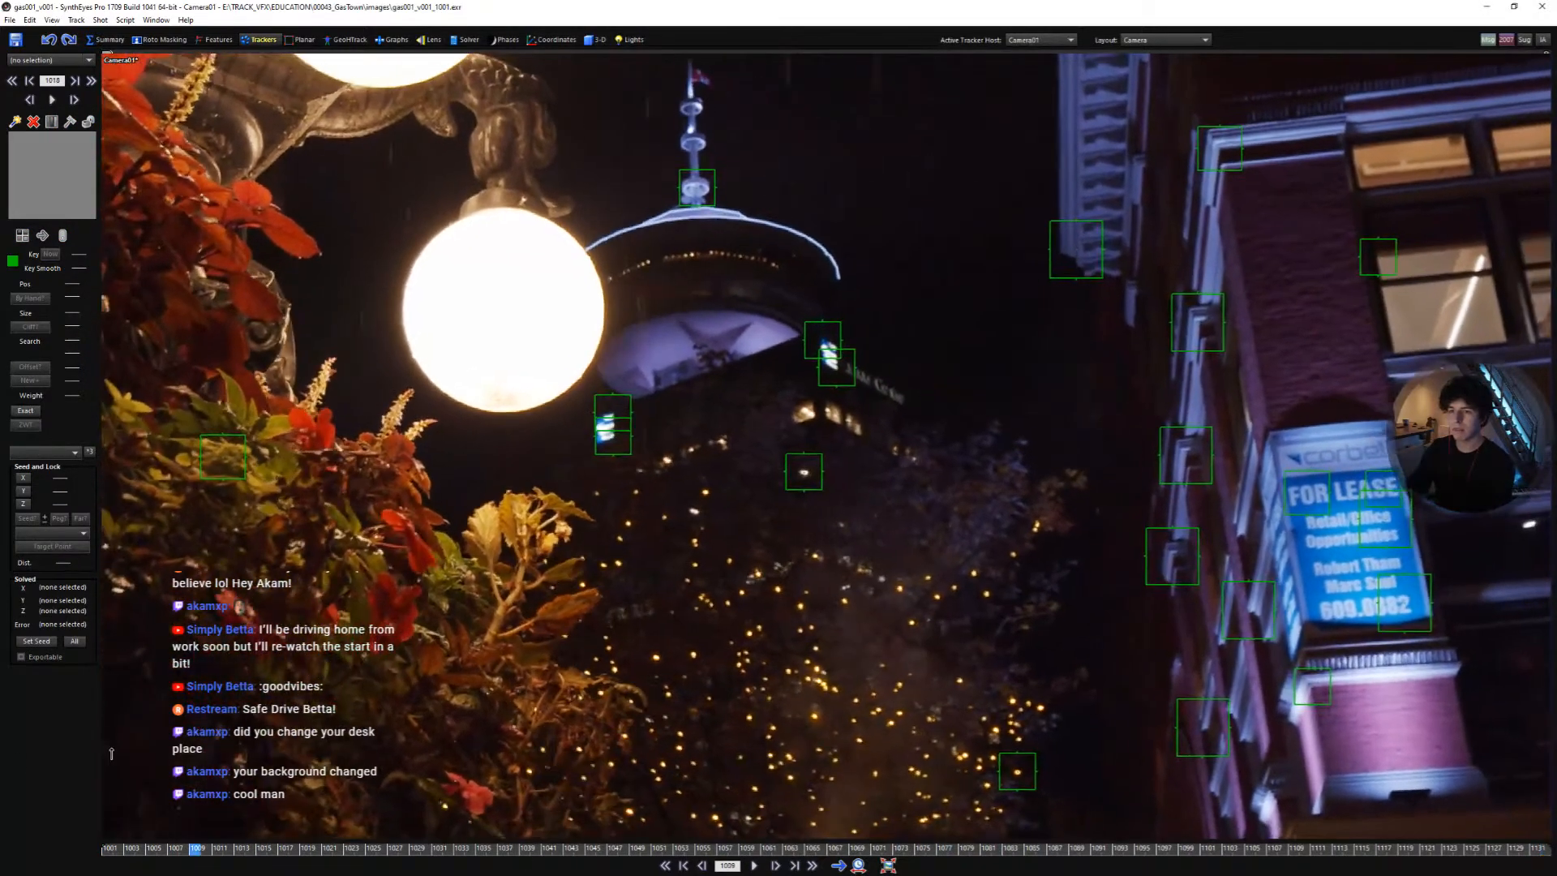
- Add a tracker on a leaf cluster in the foliage, track it through the shot and replay it from the start
left_click_drag(112, 753, 109, 751)
scroll(514, 718, "up", 5)
key("c")
left_click(558, 710)
key("l")
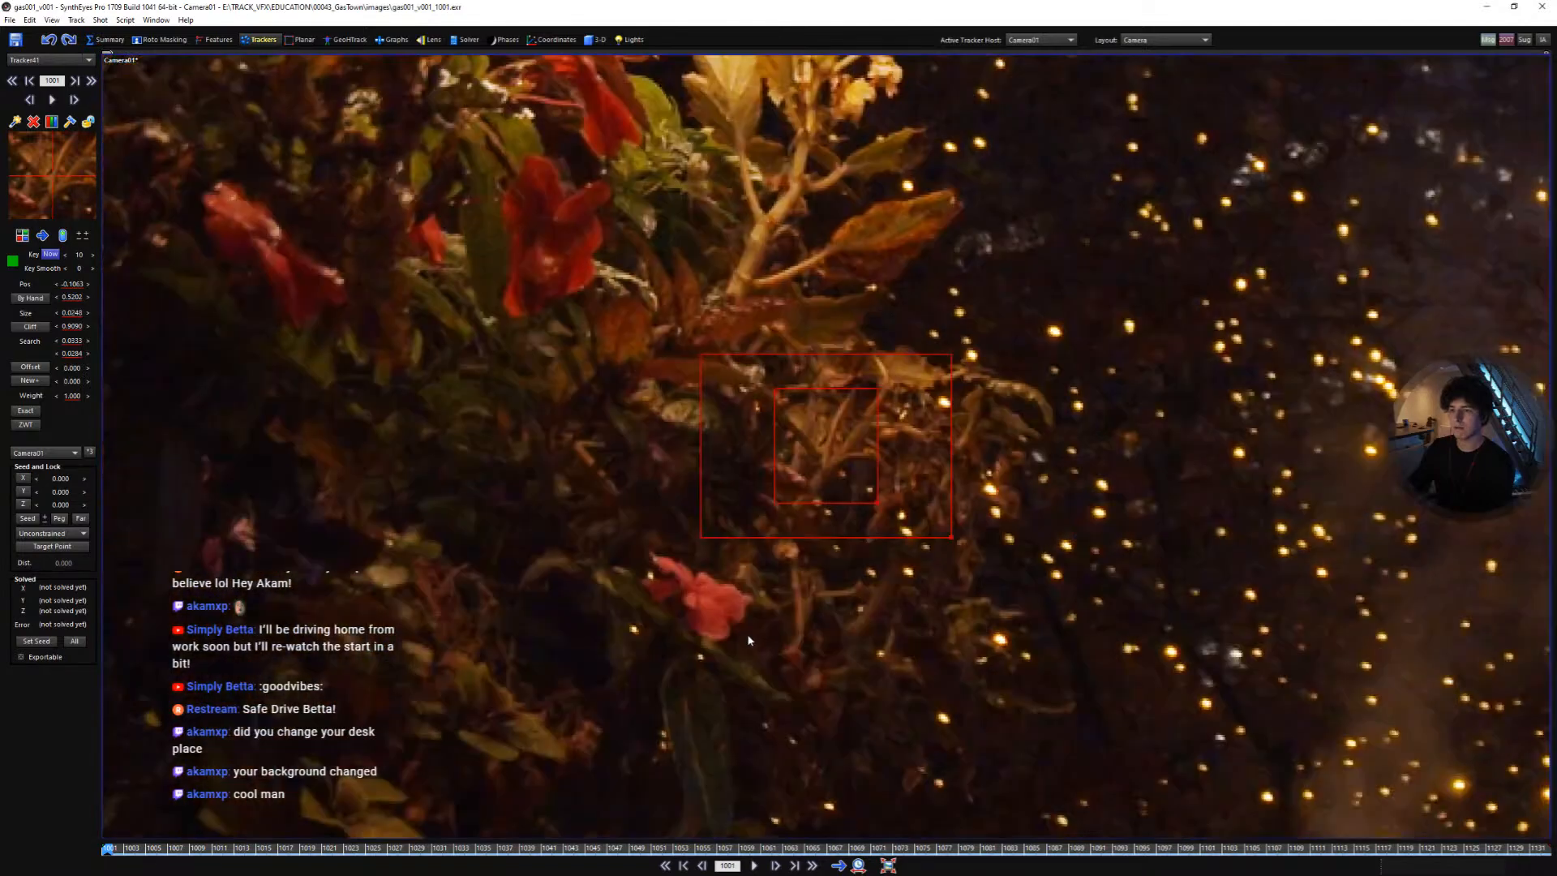
key("space")
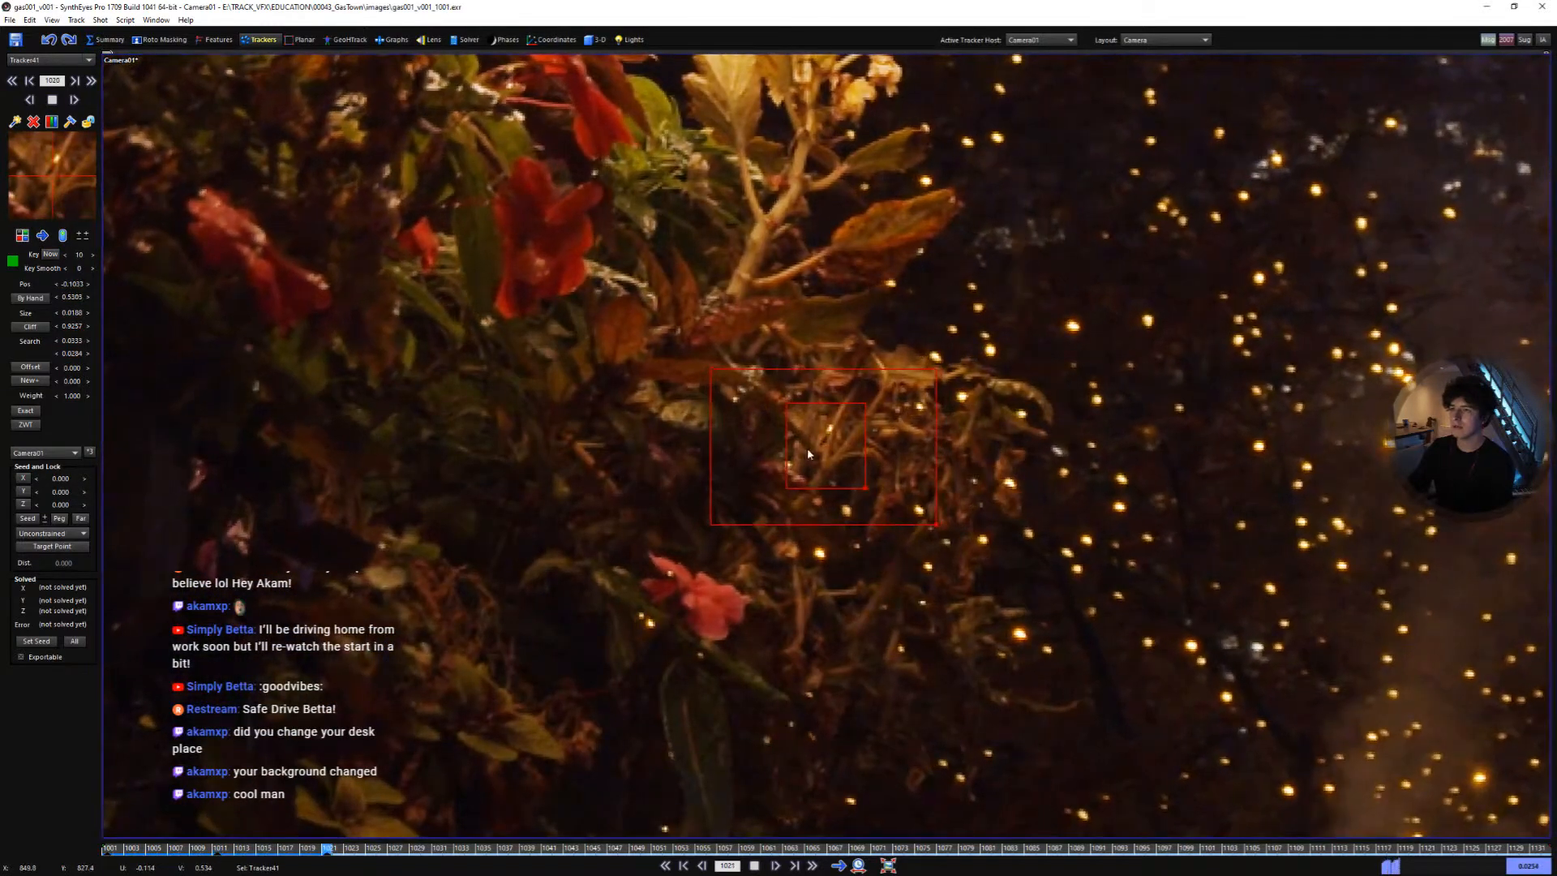
scroll(644, 318, "down", 2)
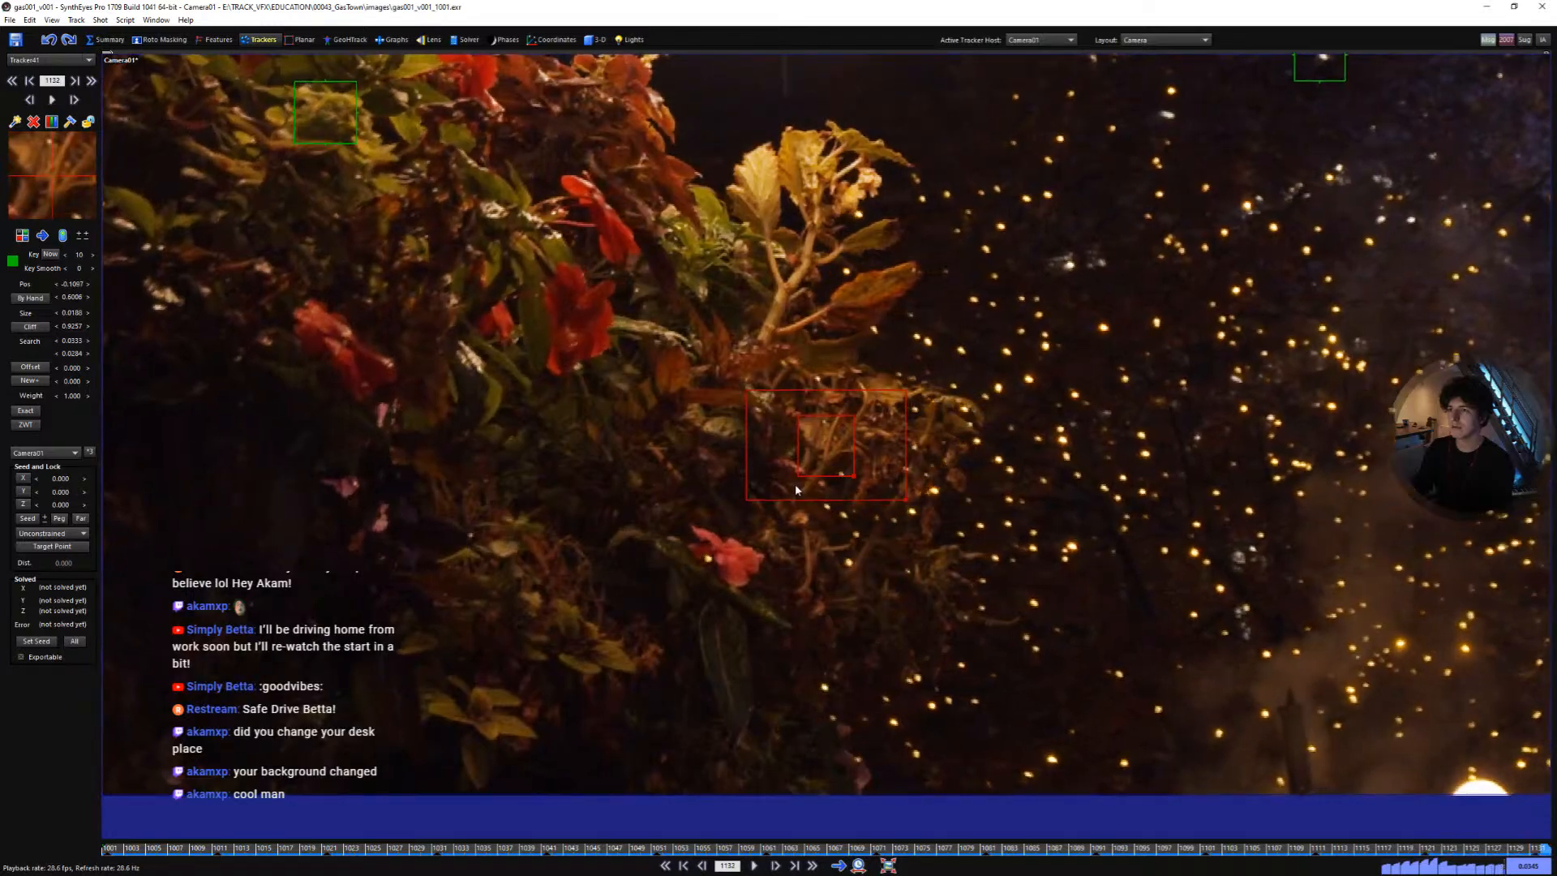
key("l")
key("Home")
key("space")
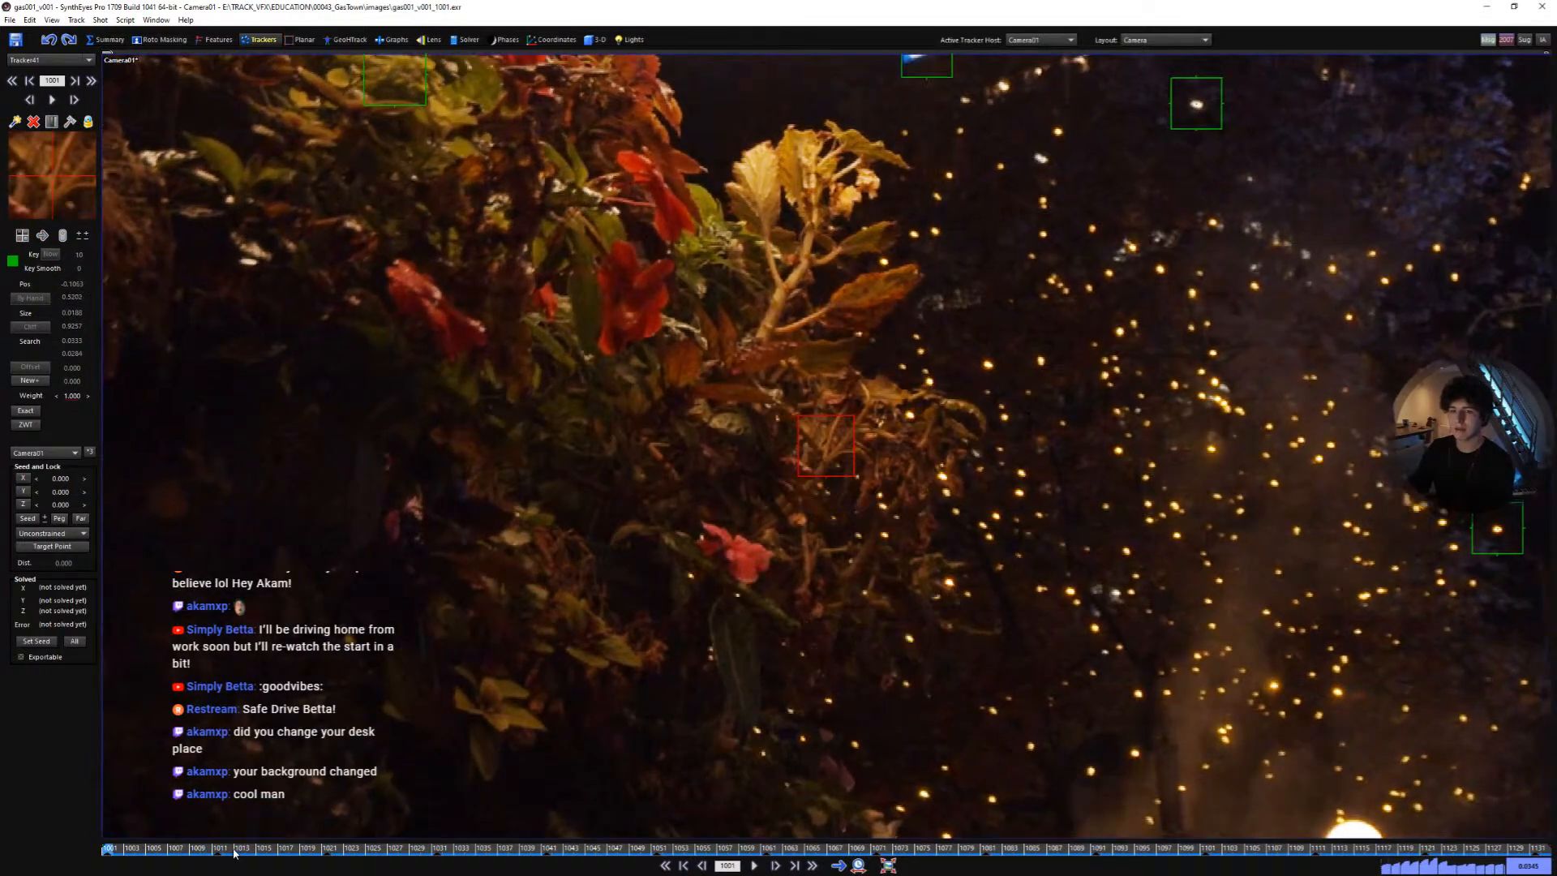
key("space")
key("Home")
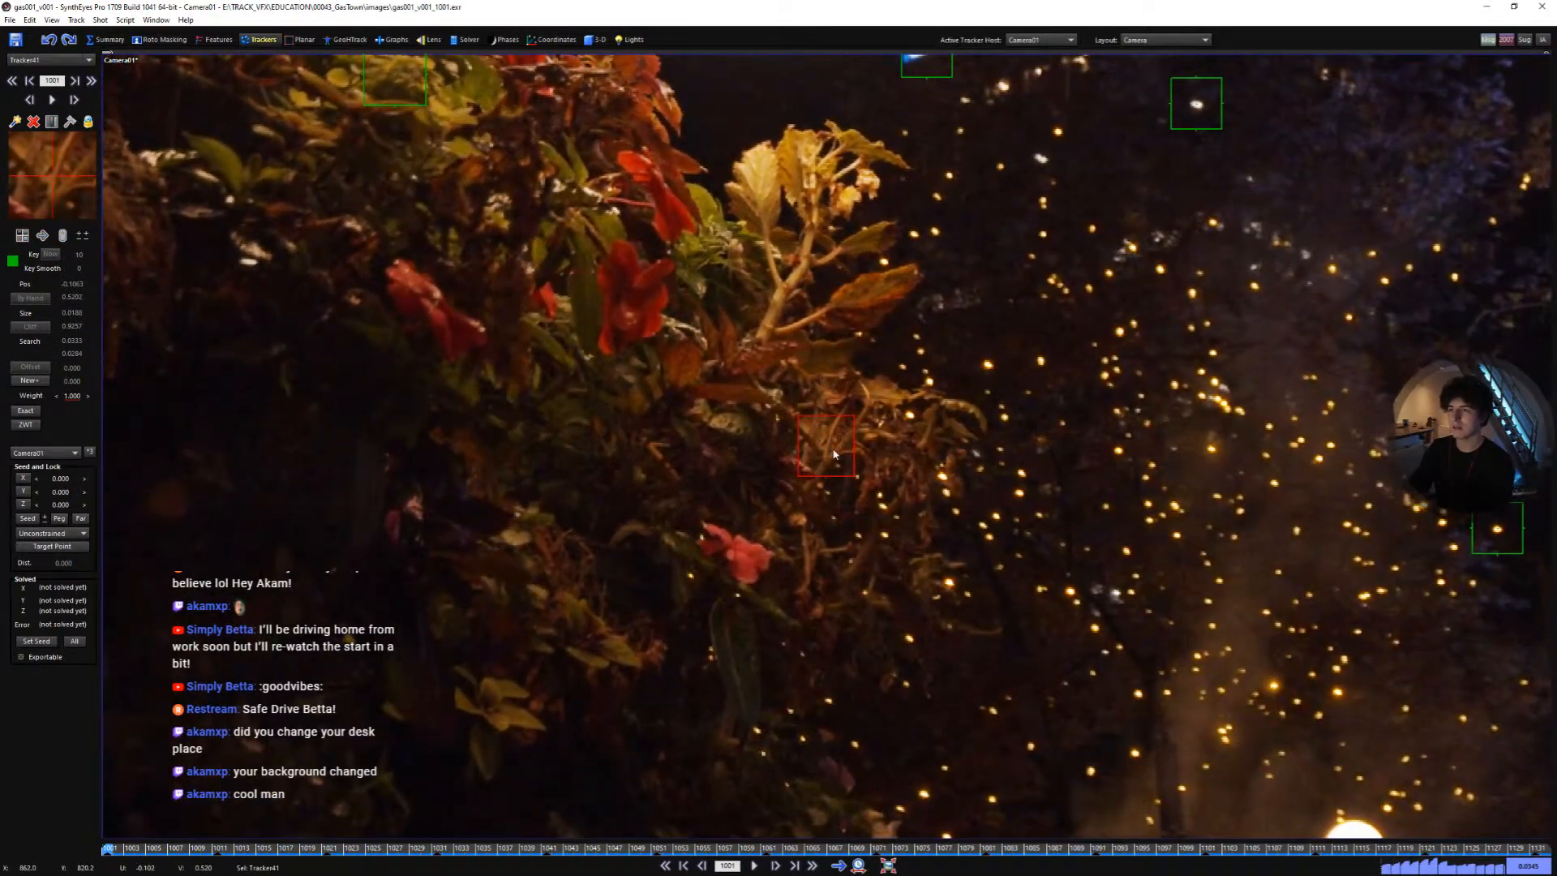
- Add a tracker on a red flower in the foliage and track it through the shot
left_click(756, 534)
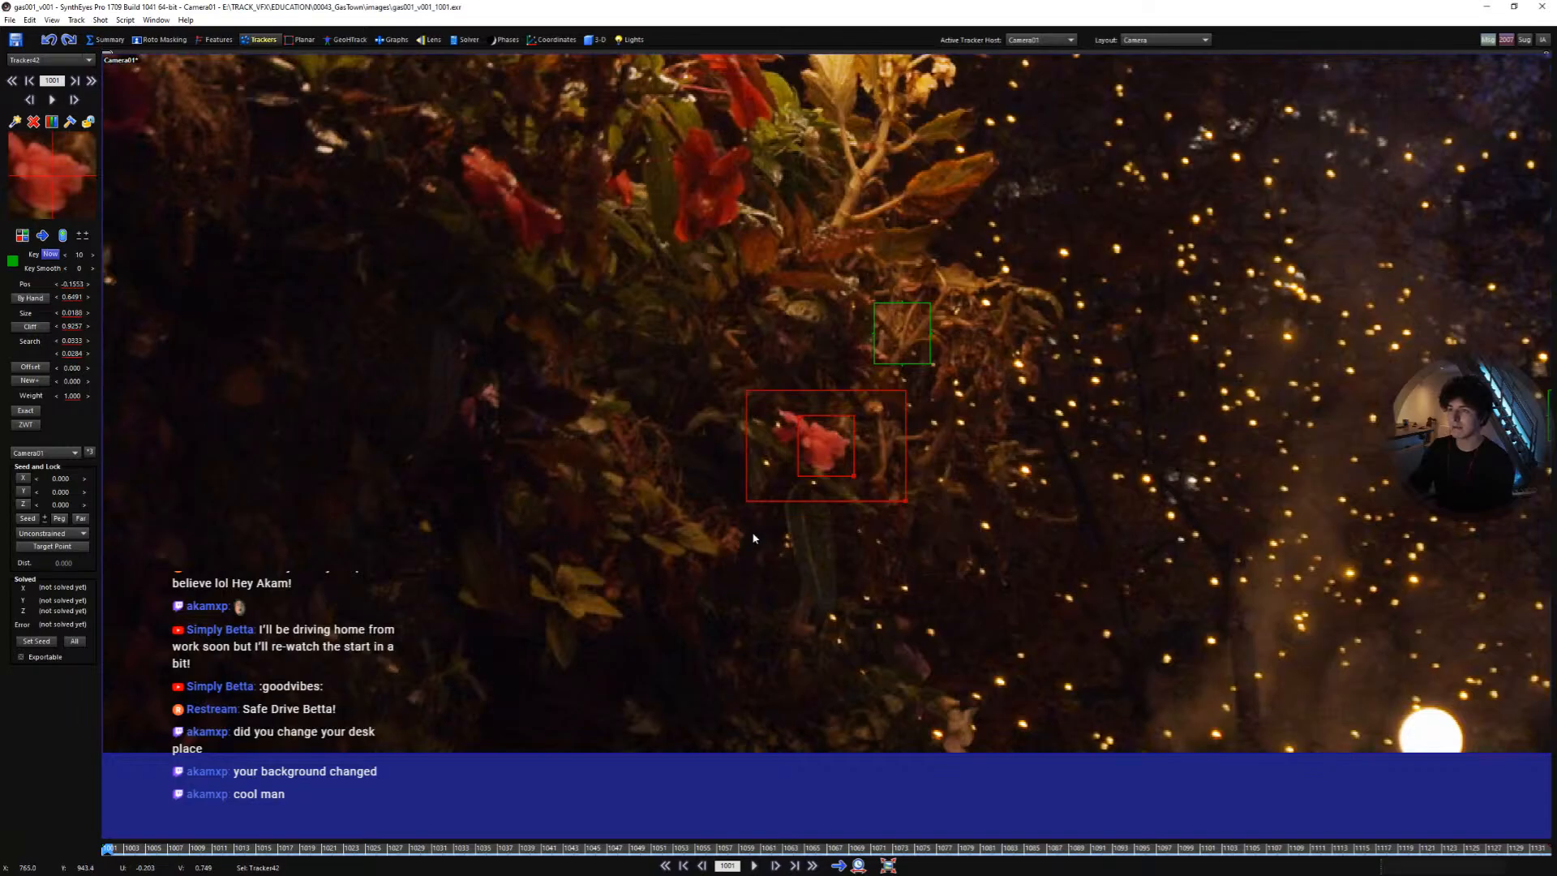
key("space")
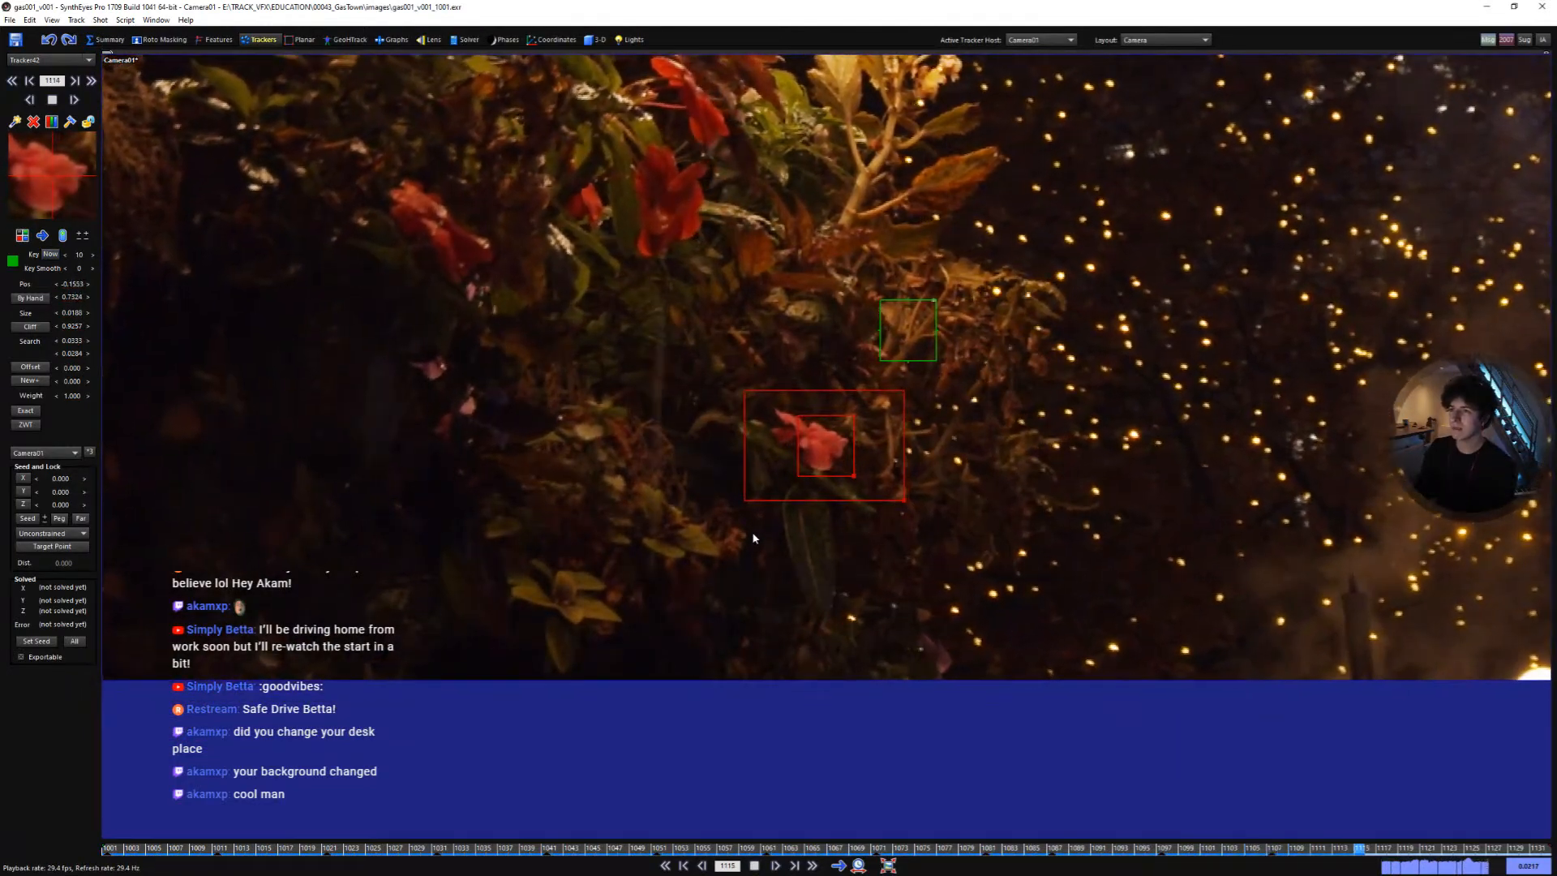
key("l")
key("shift+a")
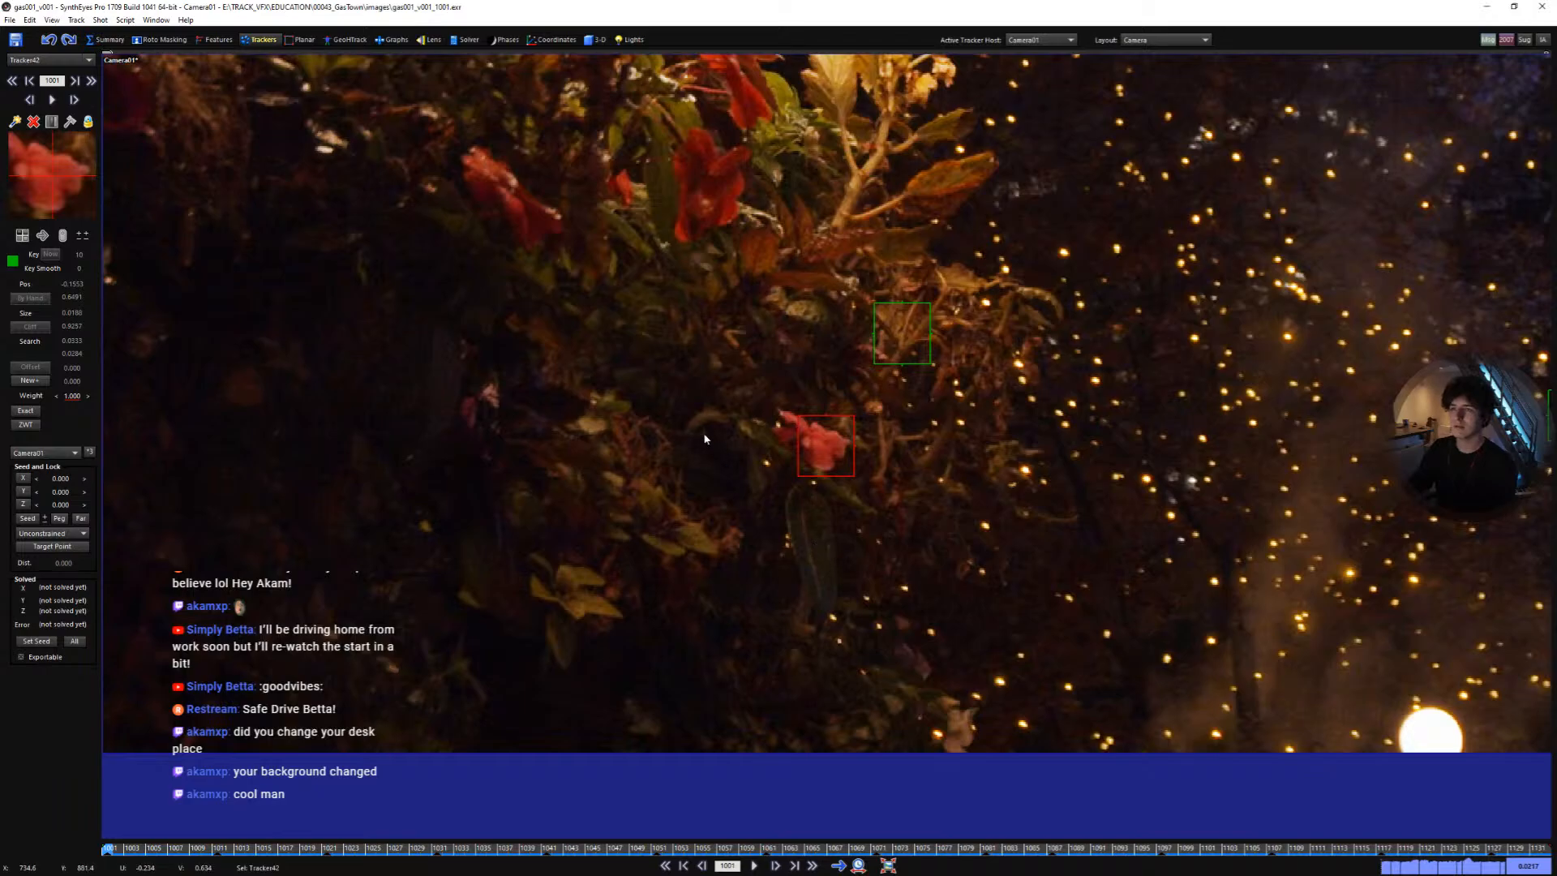
- Add a tracker on a yellow leaf near the lamp, track it and replay it from the first frame
scroll(704, 439, "down", 2)
middle_click_drag(705, 438, 1005, 596)
middle_click_drag(600, 365, 616, 646)
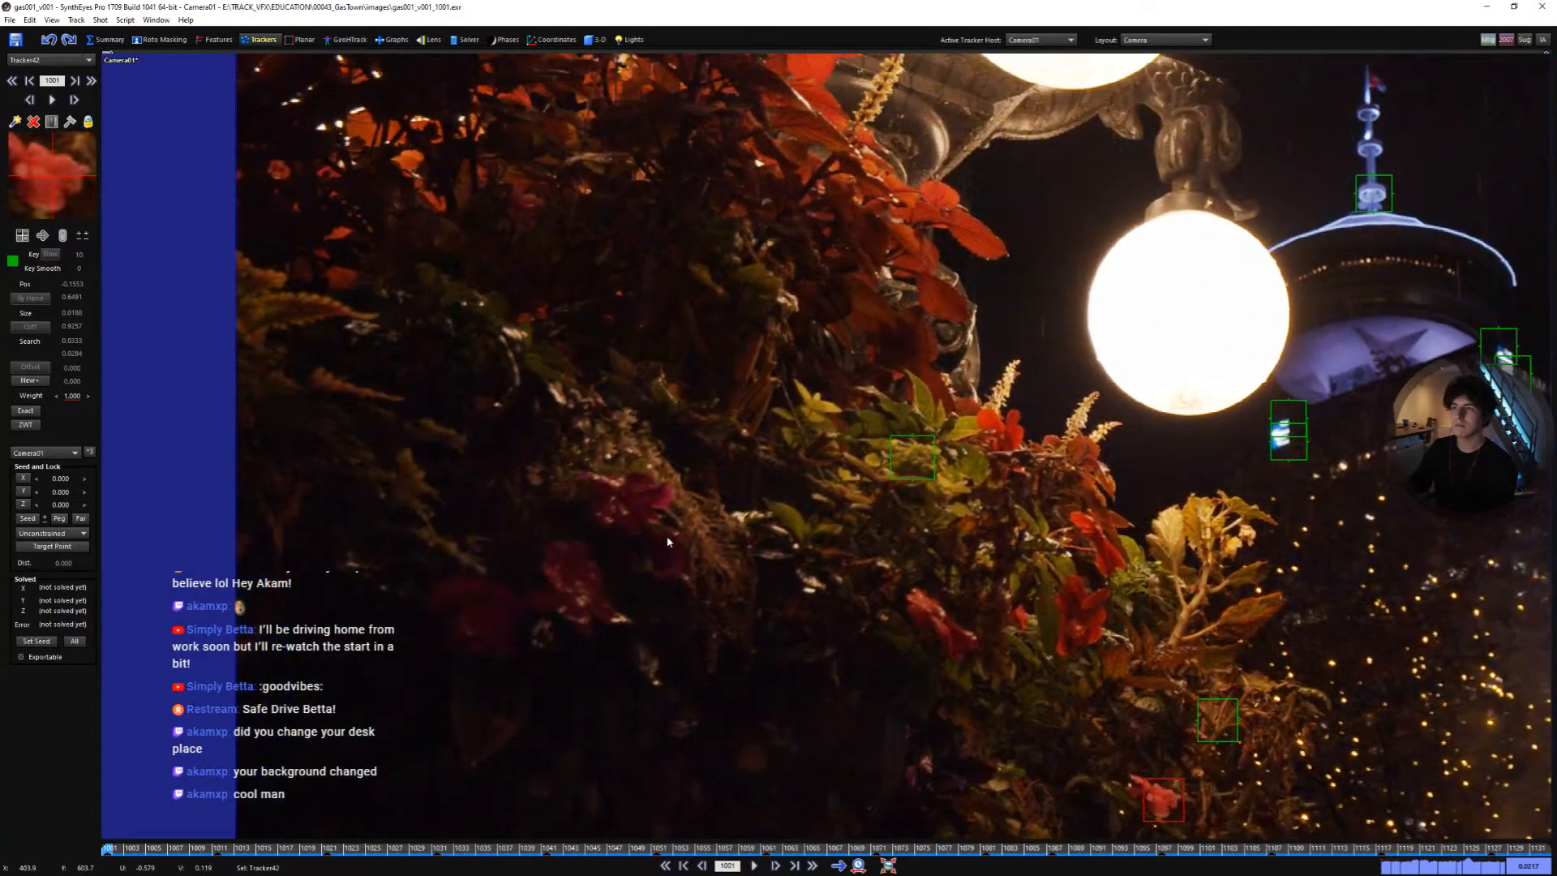
left_click(764, 503)
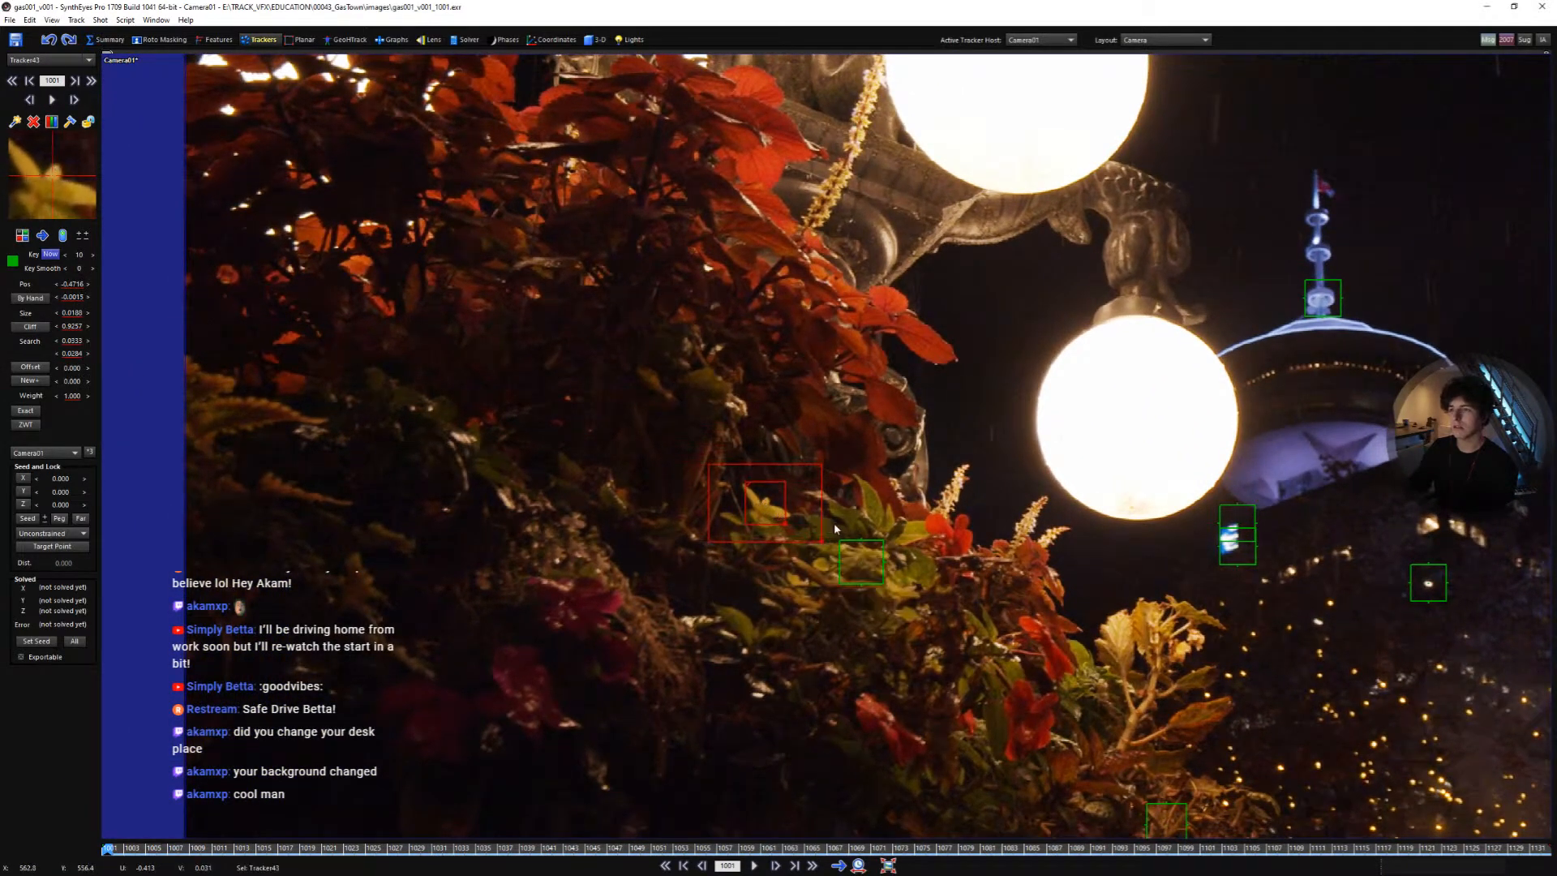
key("space")
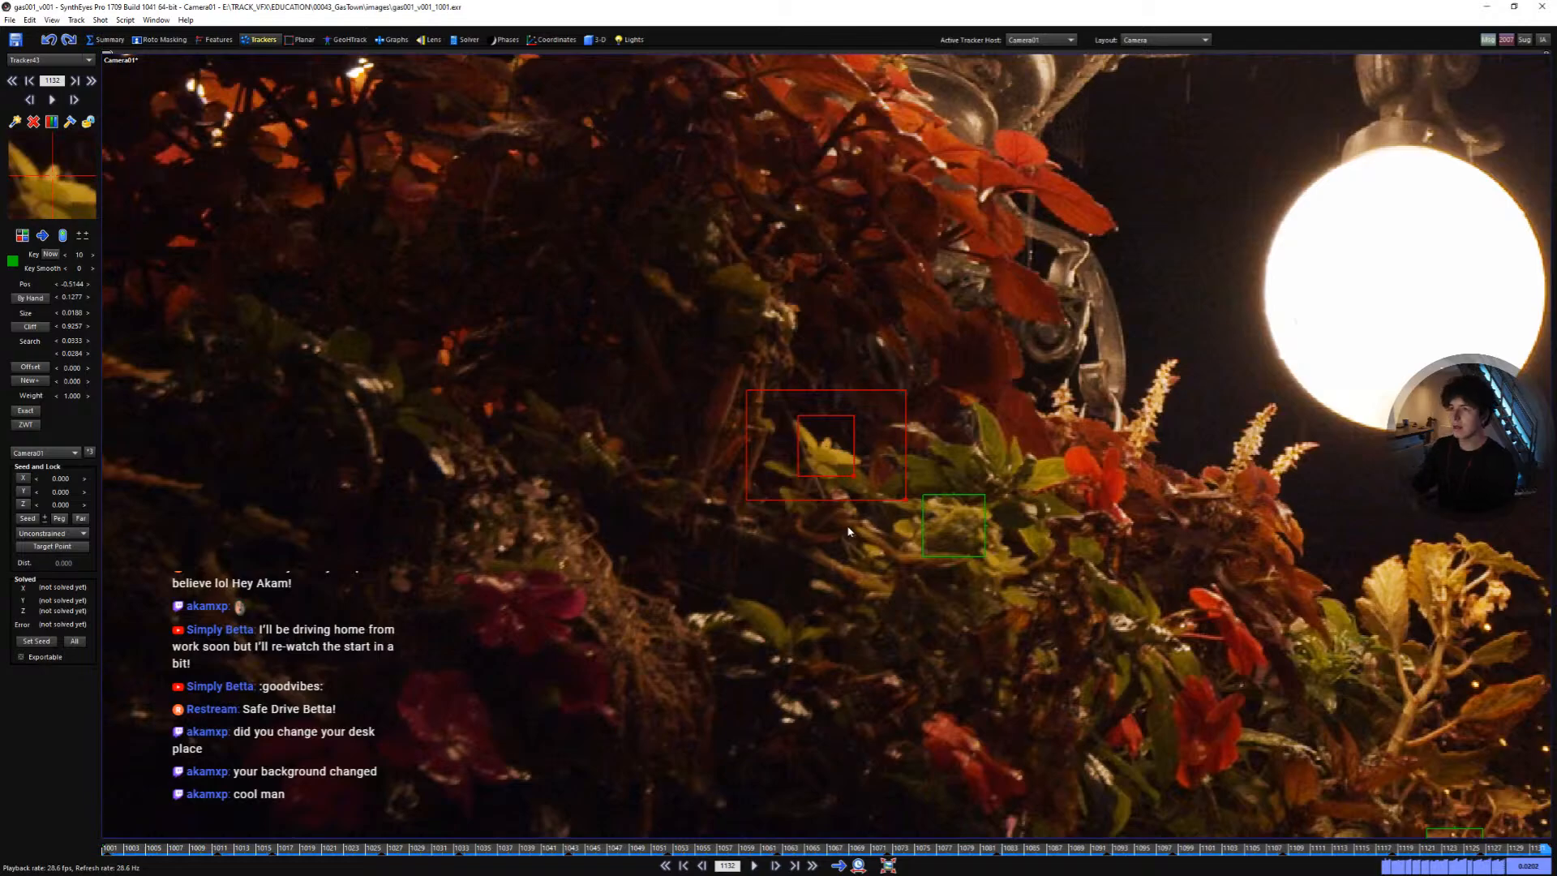
key("shift+a")
key("space")
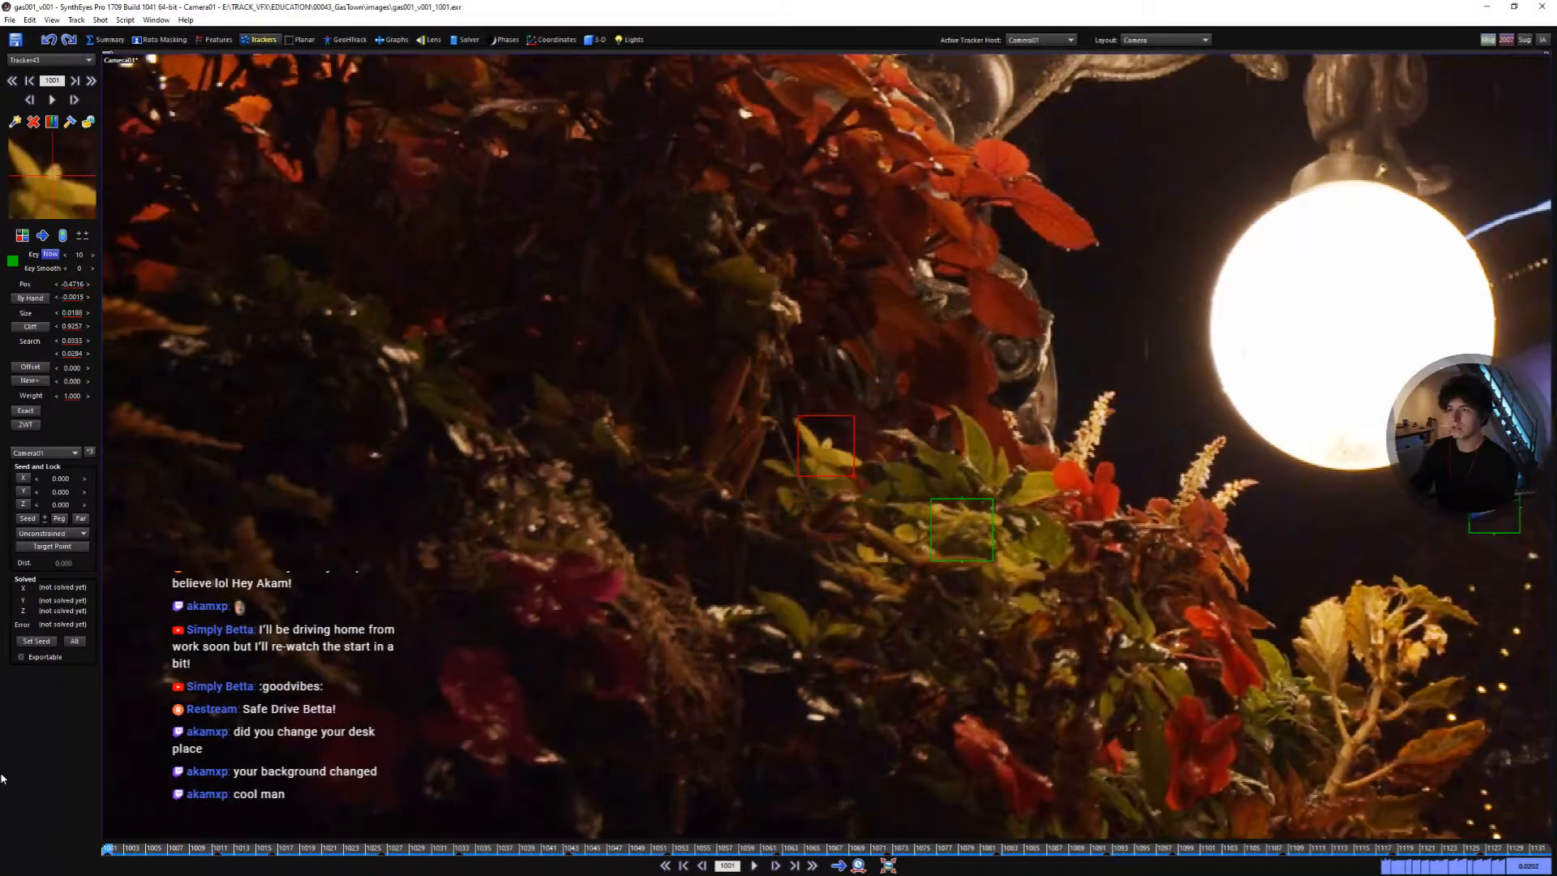
key("space")
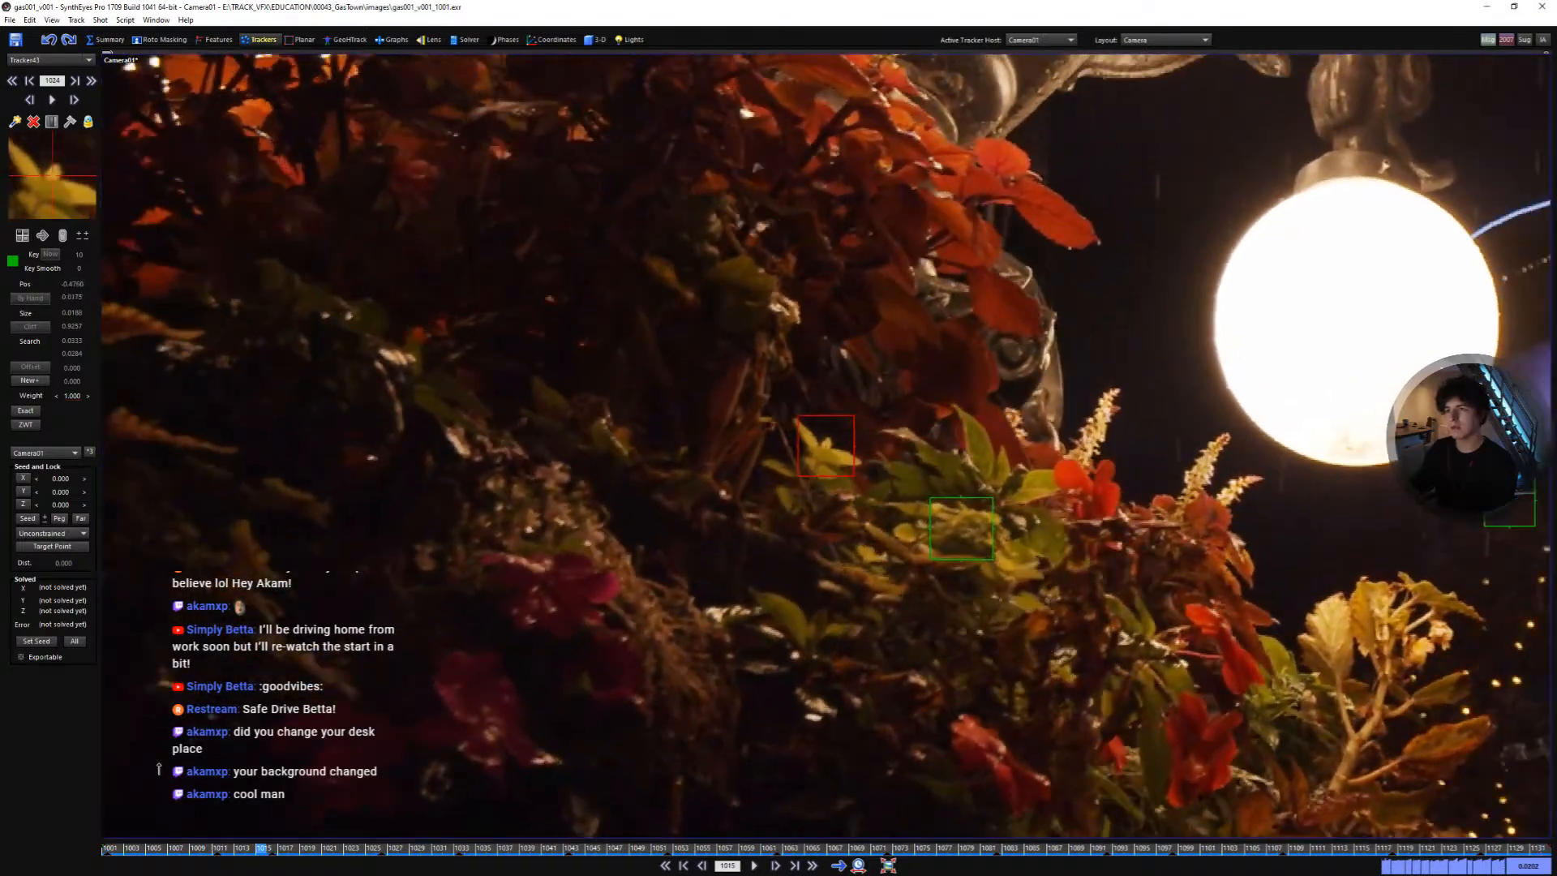
key("space")
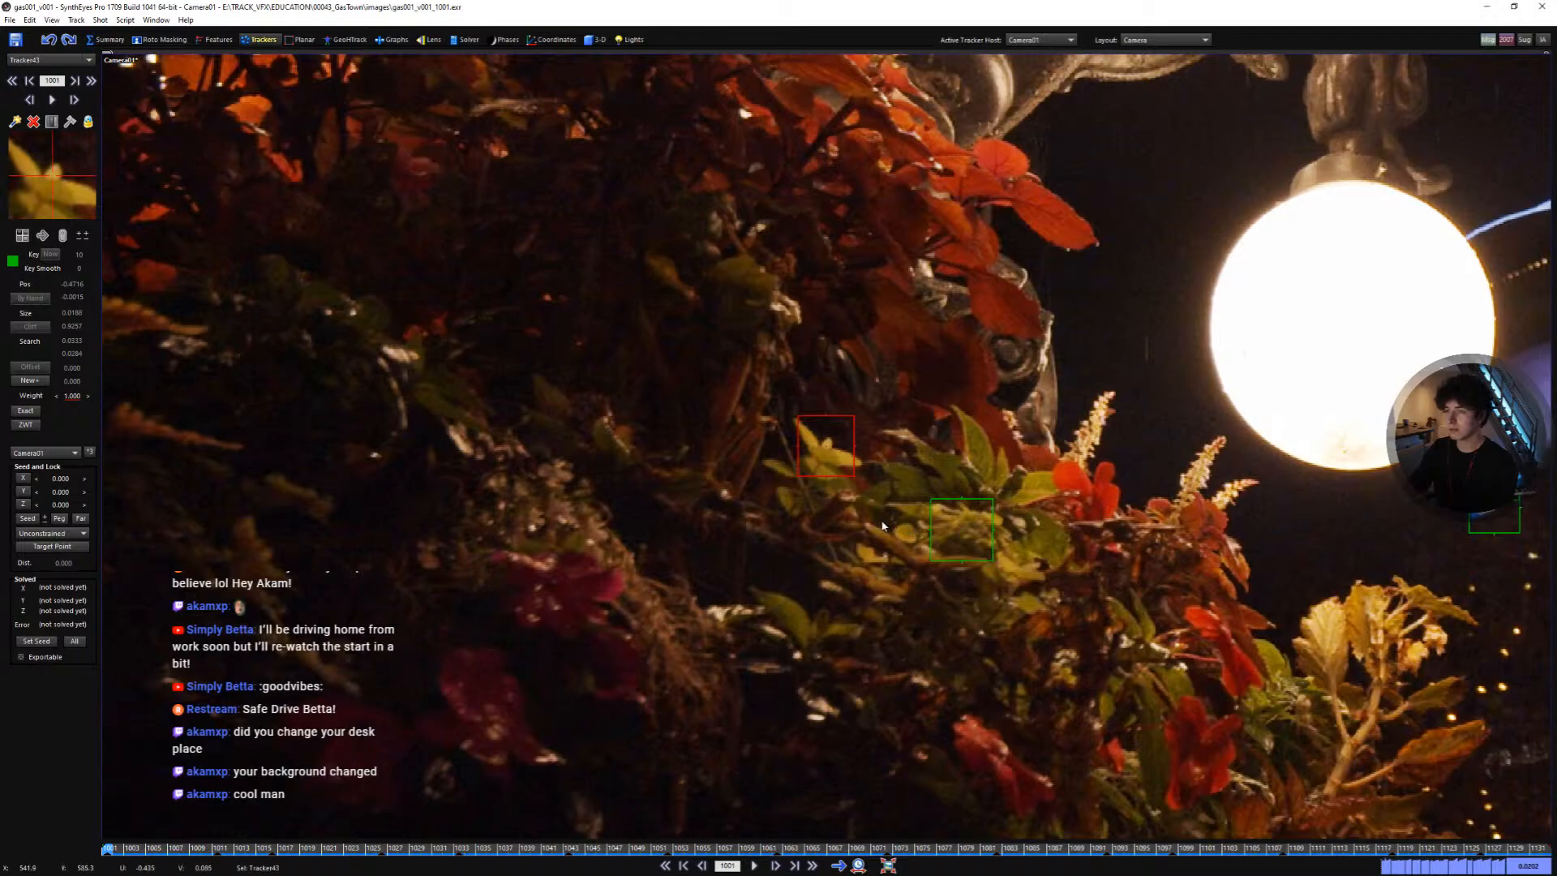
- Add a tracker in the shadowed foliage left of the flowers and track it through the shot
middle_click_drag(1281, 770, 900, 425)
scroll(1055, 625, "down", 4)
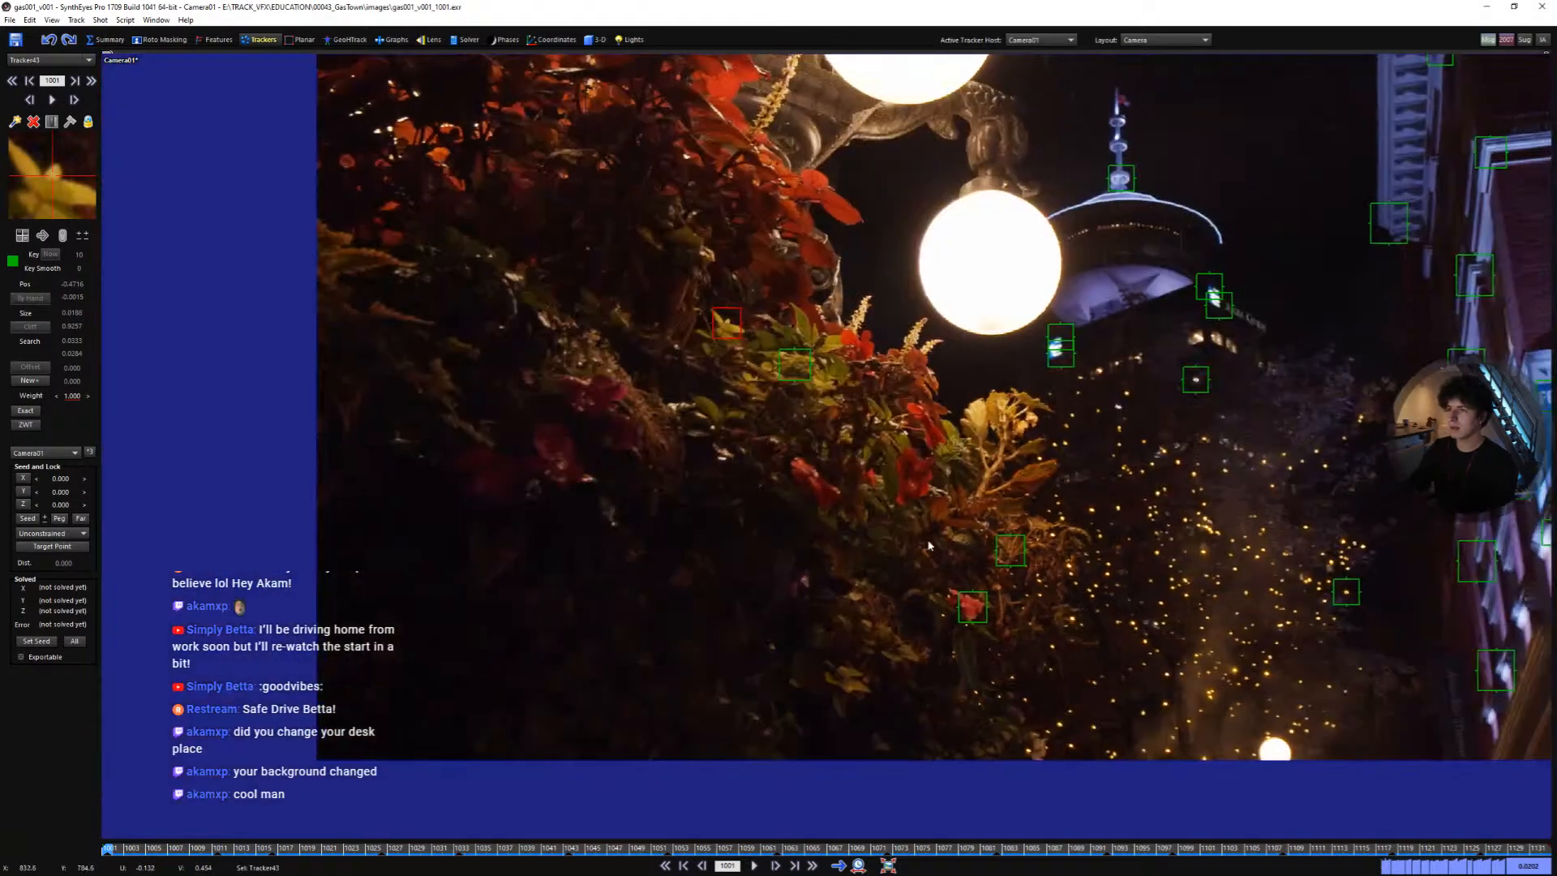
middle_click_drag(1371, 519, 1149, 571)
scroll(887, 606, "up", 3)
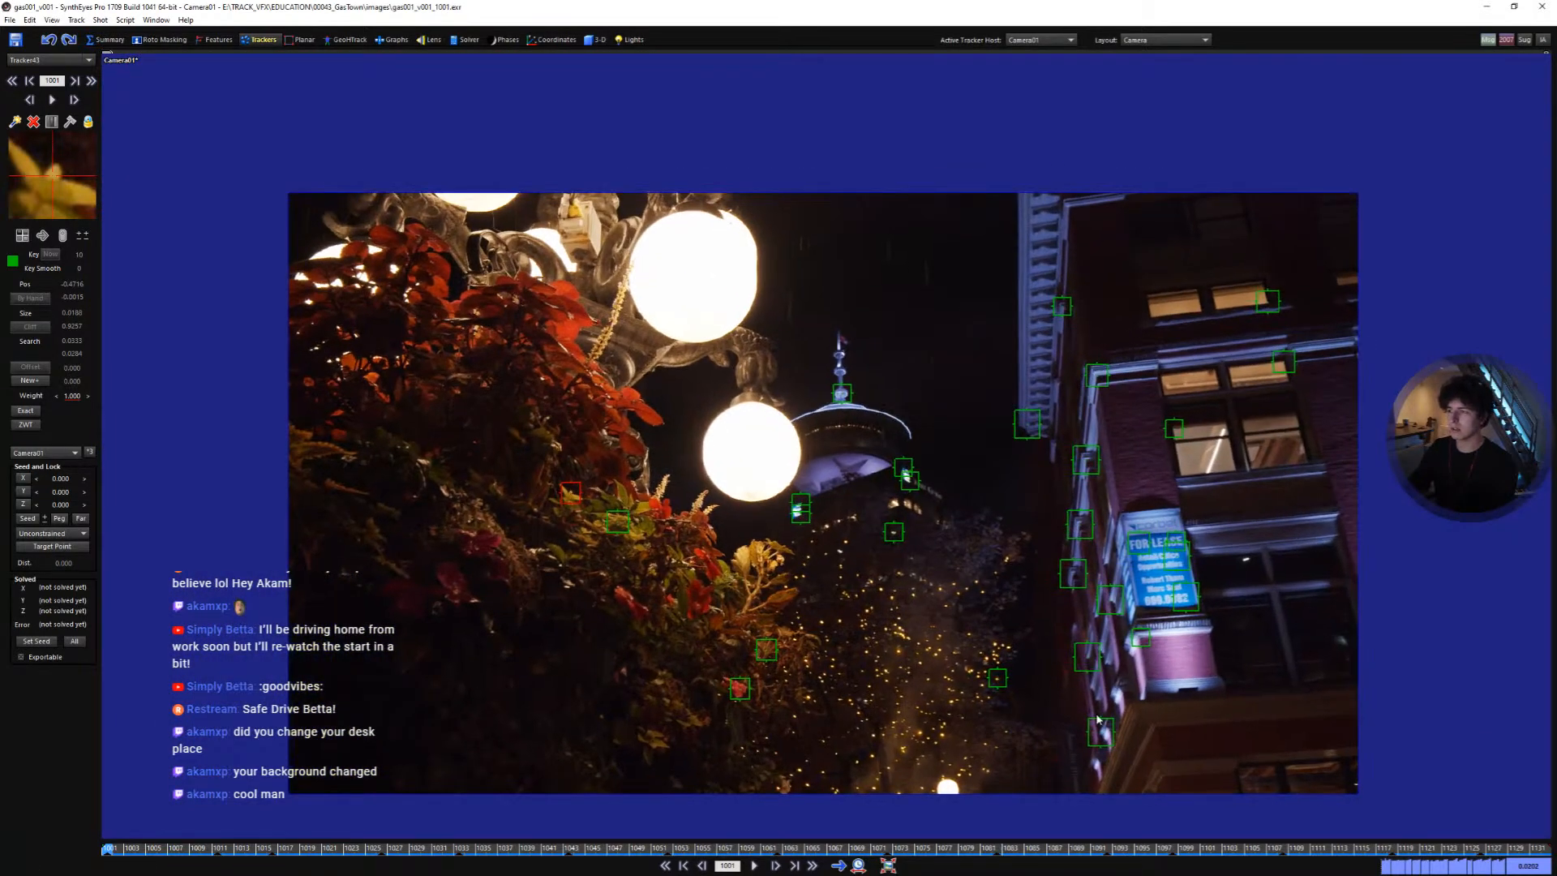
left_click_drag(1395, 854, 107, 798)
scroll(464, 580, "up", 6)
left_click_drag(519, 592, 540, 596)
scroll(577, 600, "down", 2)
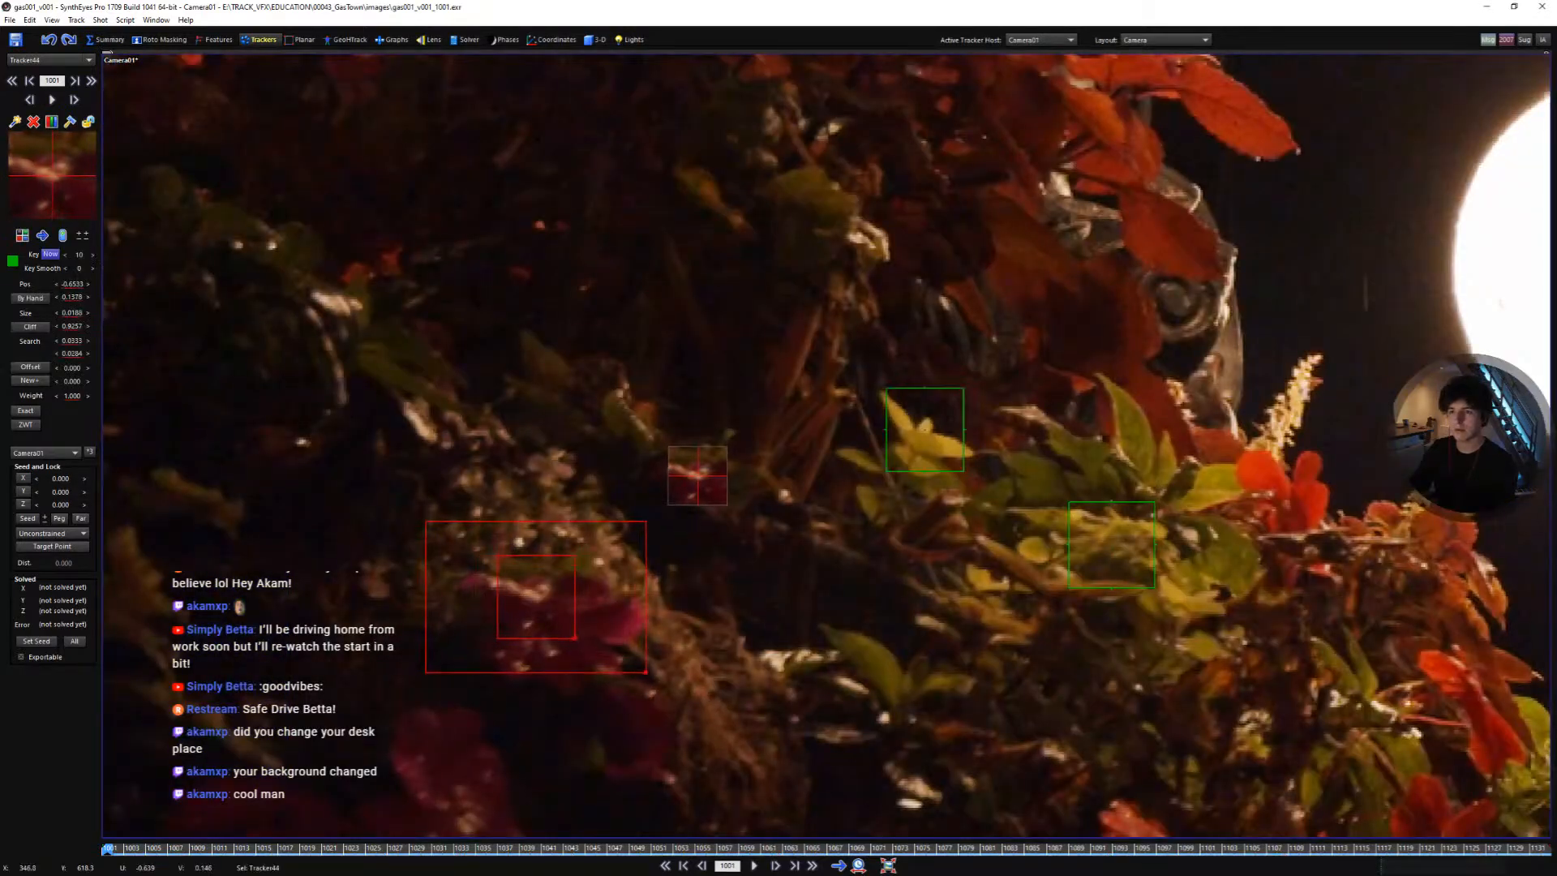
key("5")
key("space")
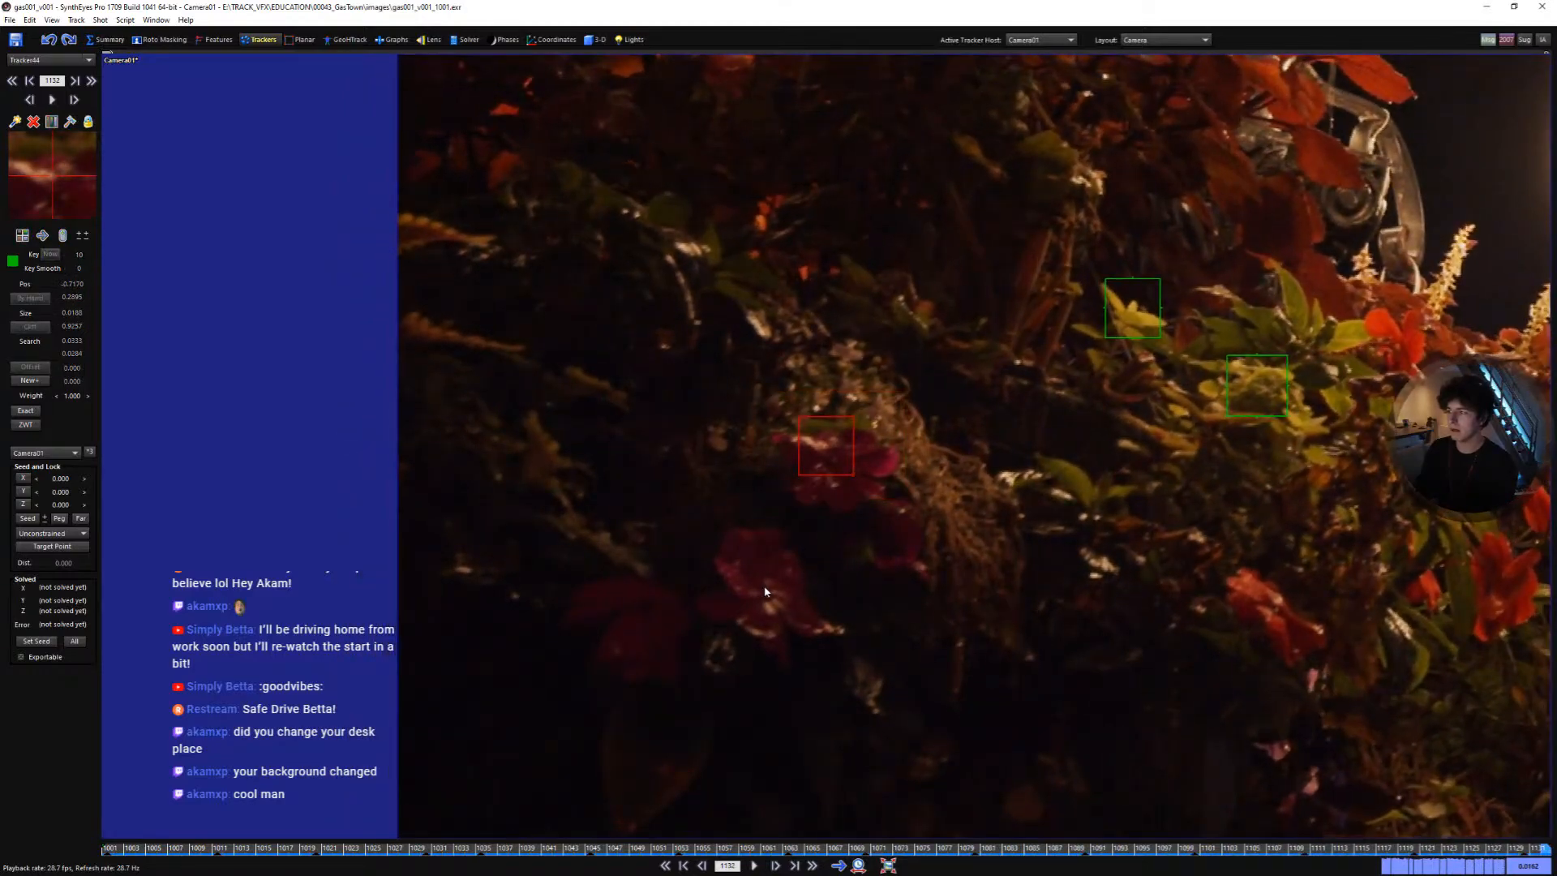
scroll(799, 620, "down", 2)
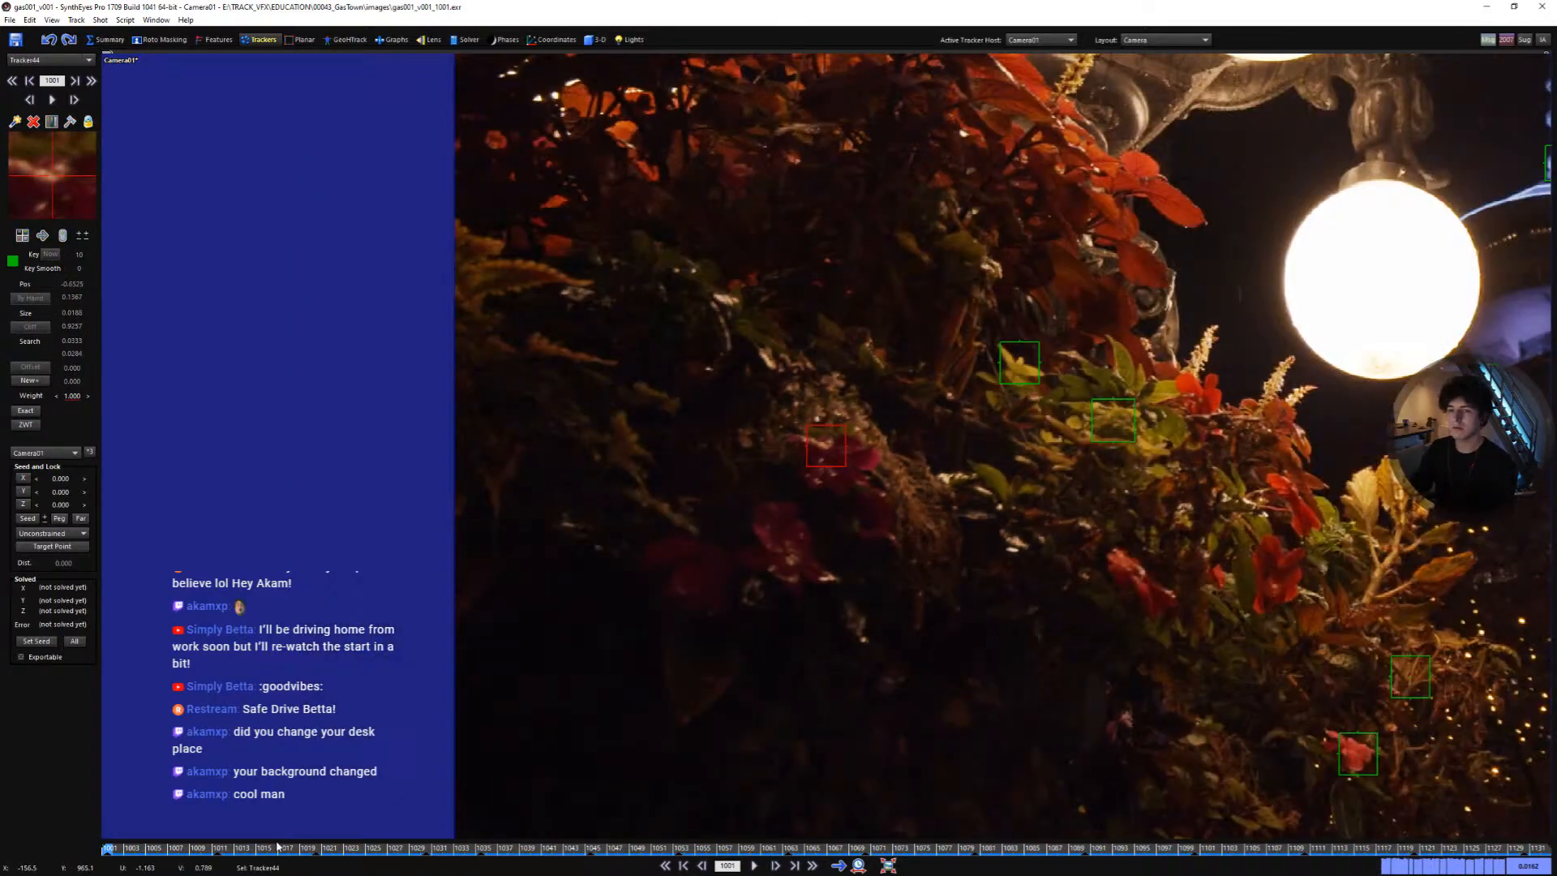
left_click_drag(112, 848, 109, 803)
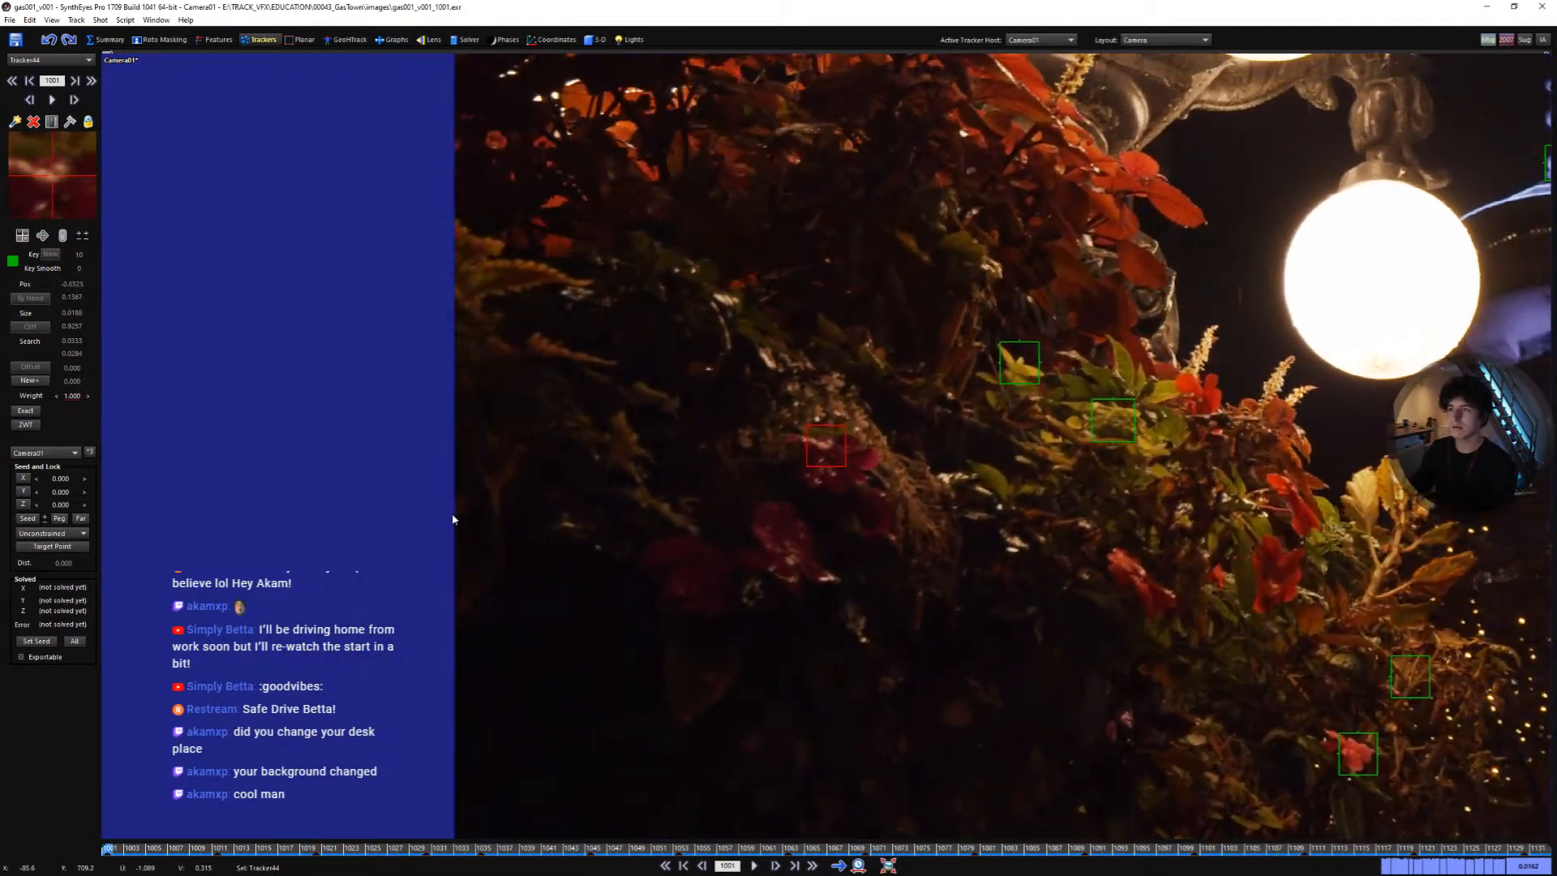
- Add a tracker on a small flower cluster in the foliage and track it forward
left_click(834, 380)
key("ctrl+f")
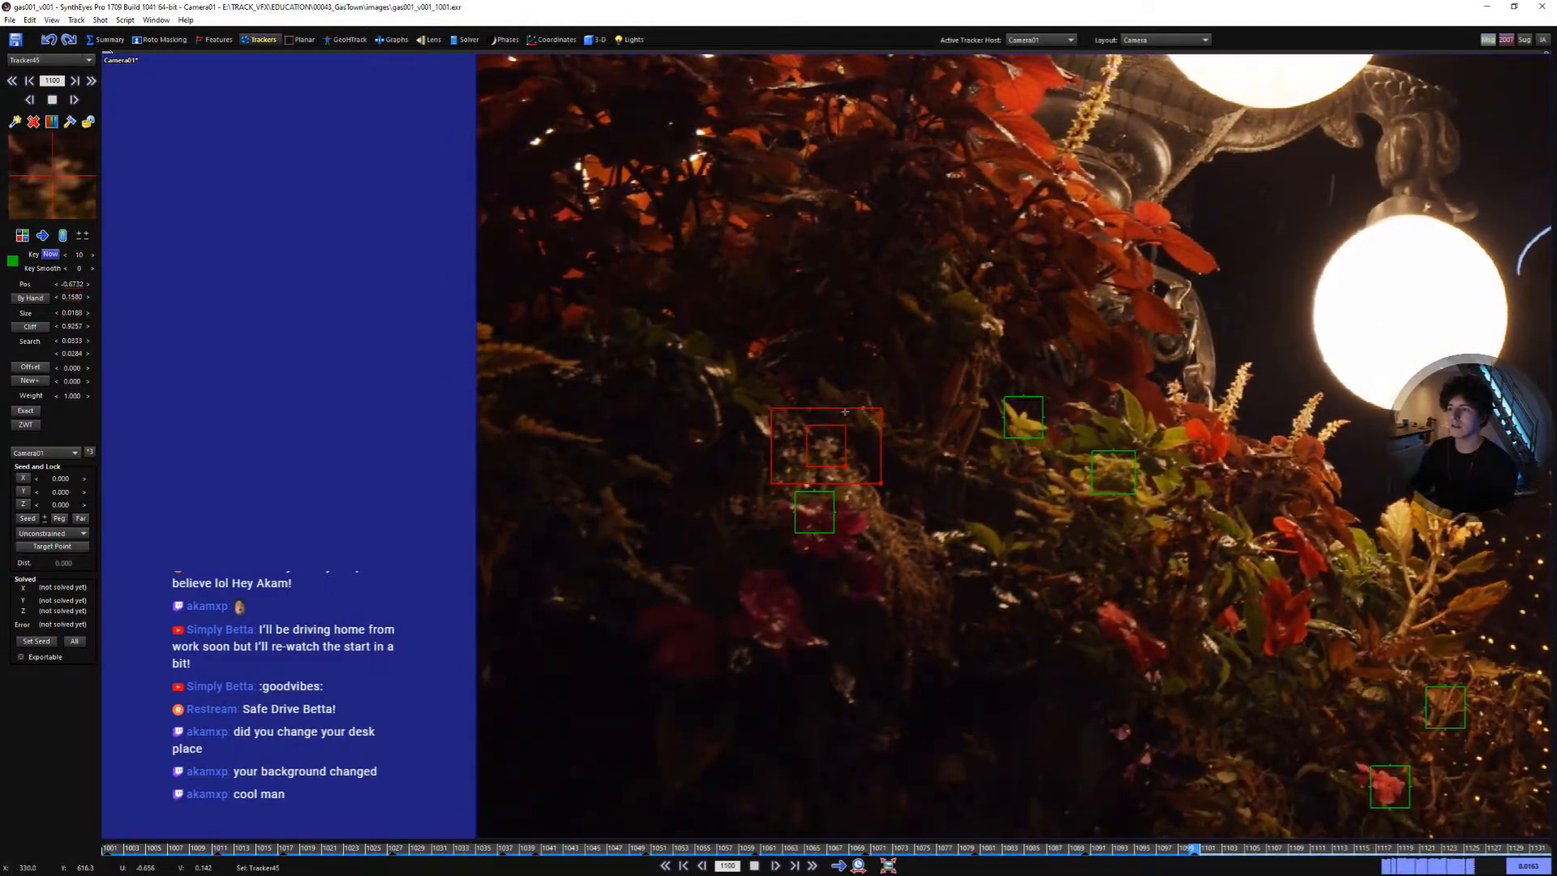
key("shift+a")
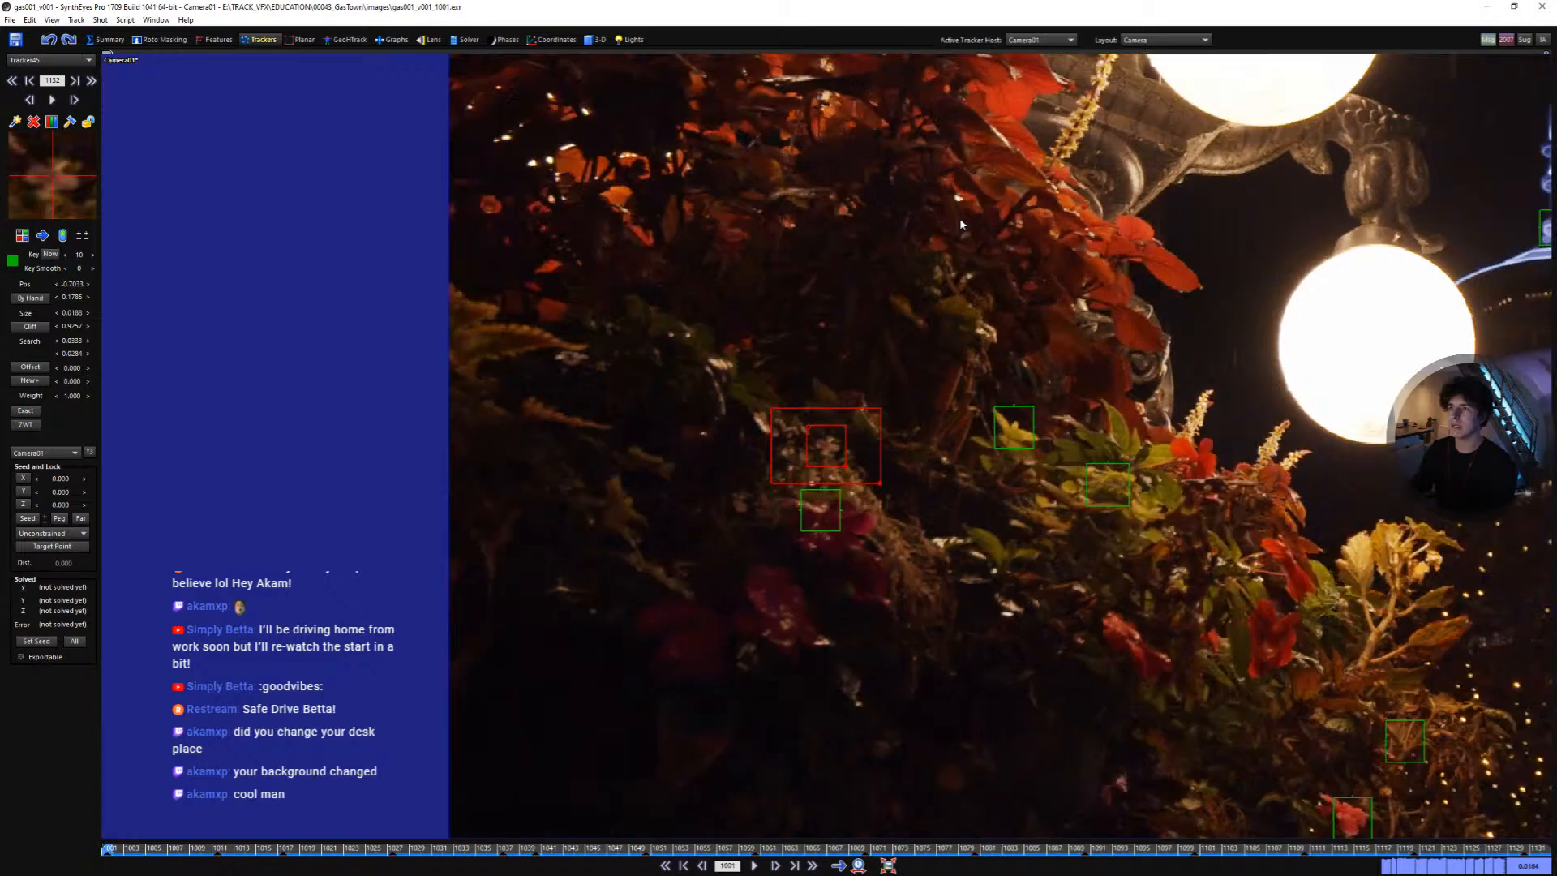
- Add a tracker on a leaf in the upper foliage and track it through the shot
left_click(708, 367)
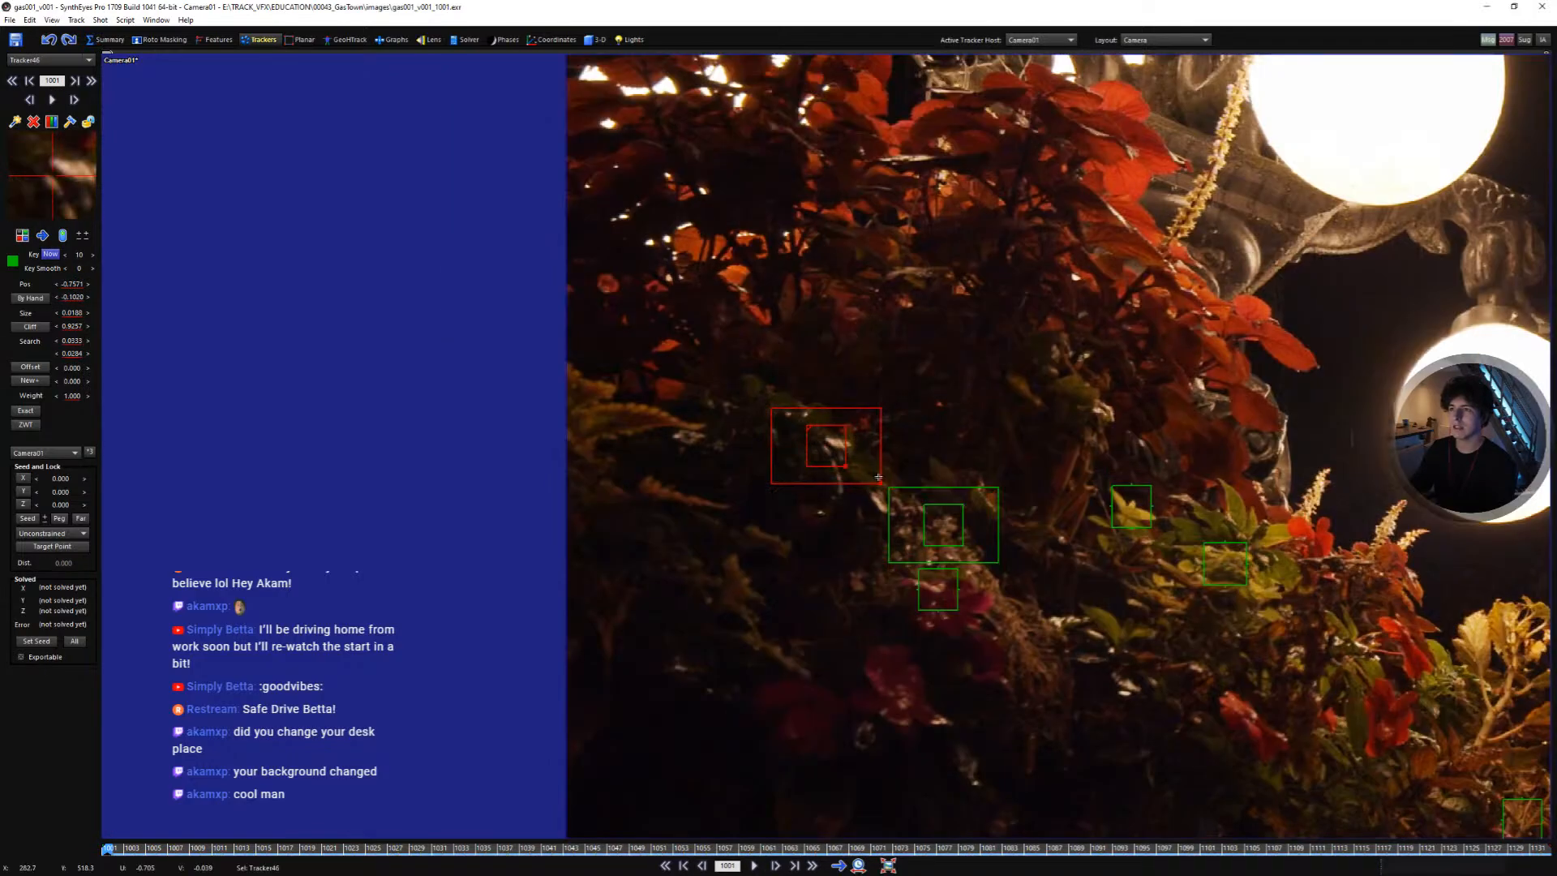
left_click(921, 512)
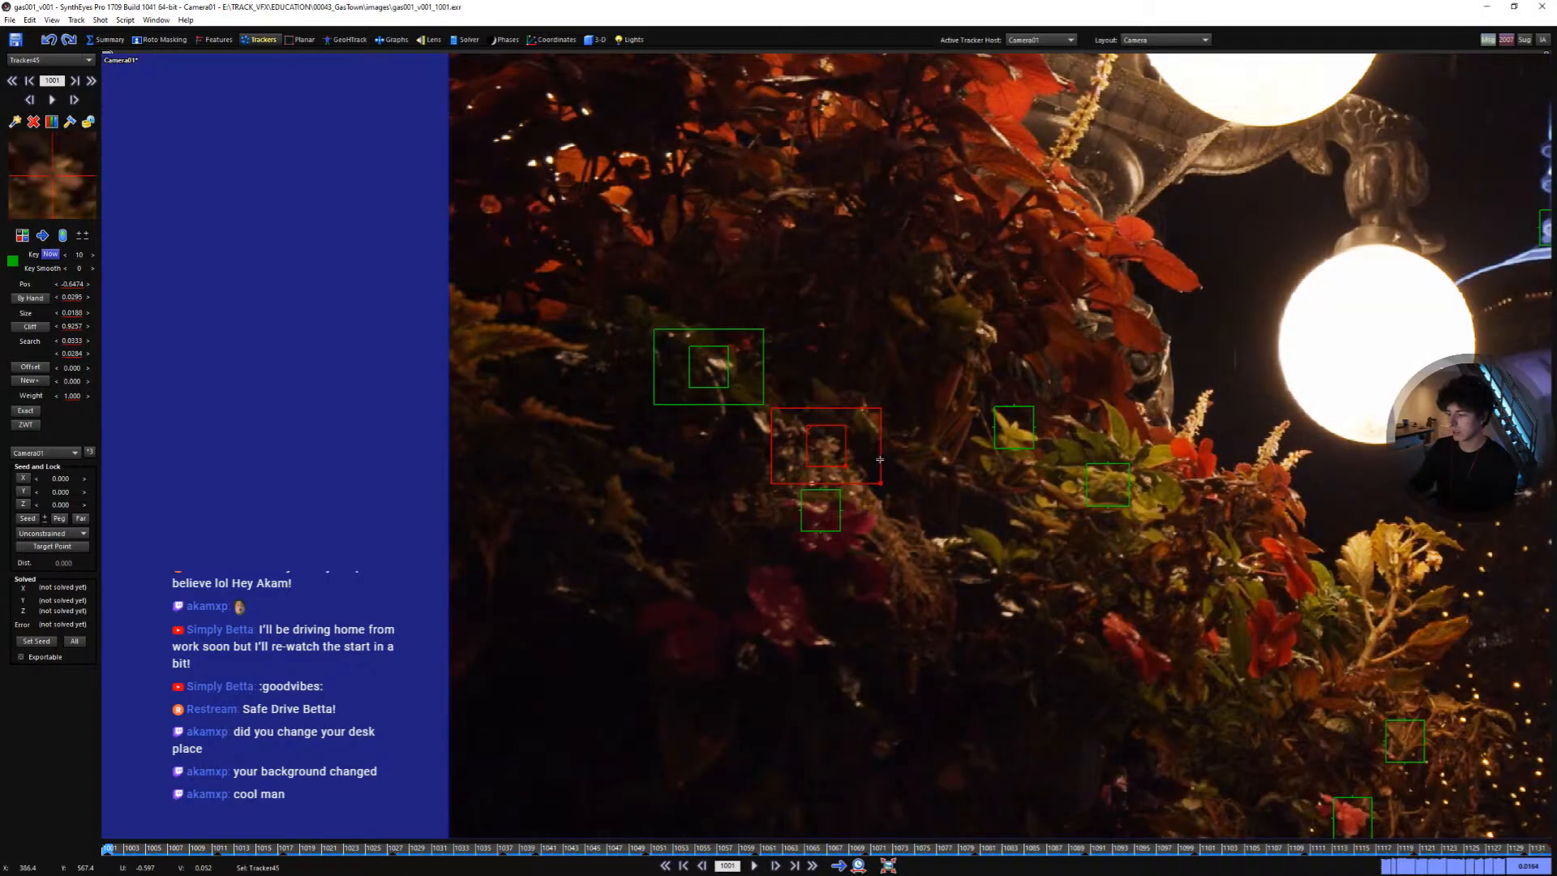
left_click(734, 392)
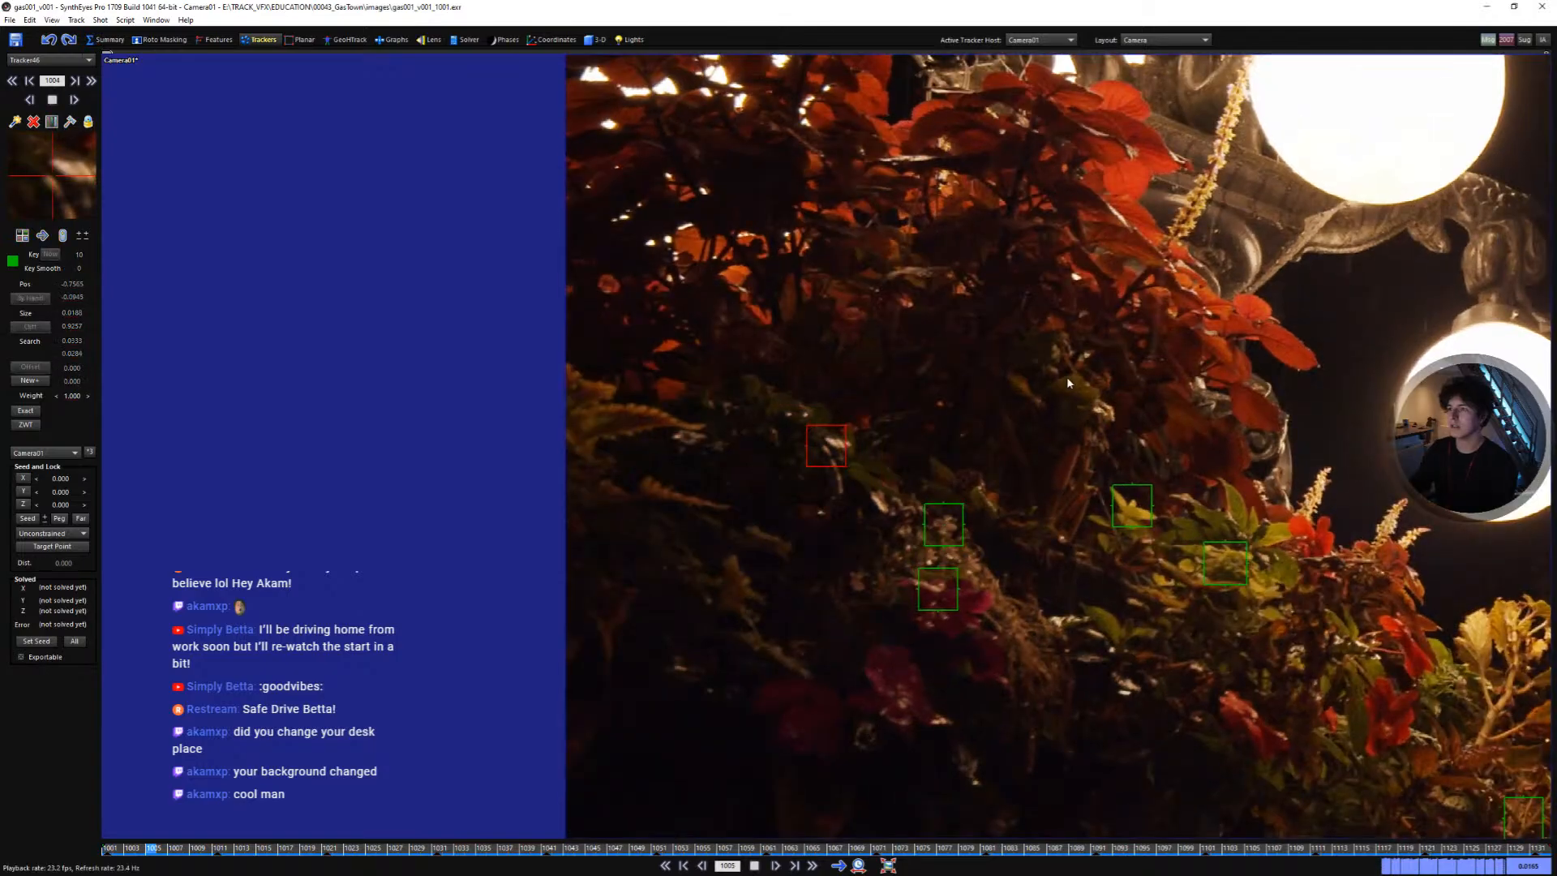
key("space")
left_click_drag(288, 848, 107, 848)
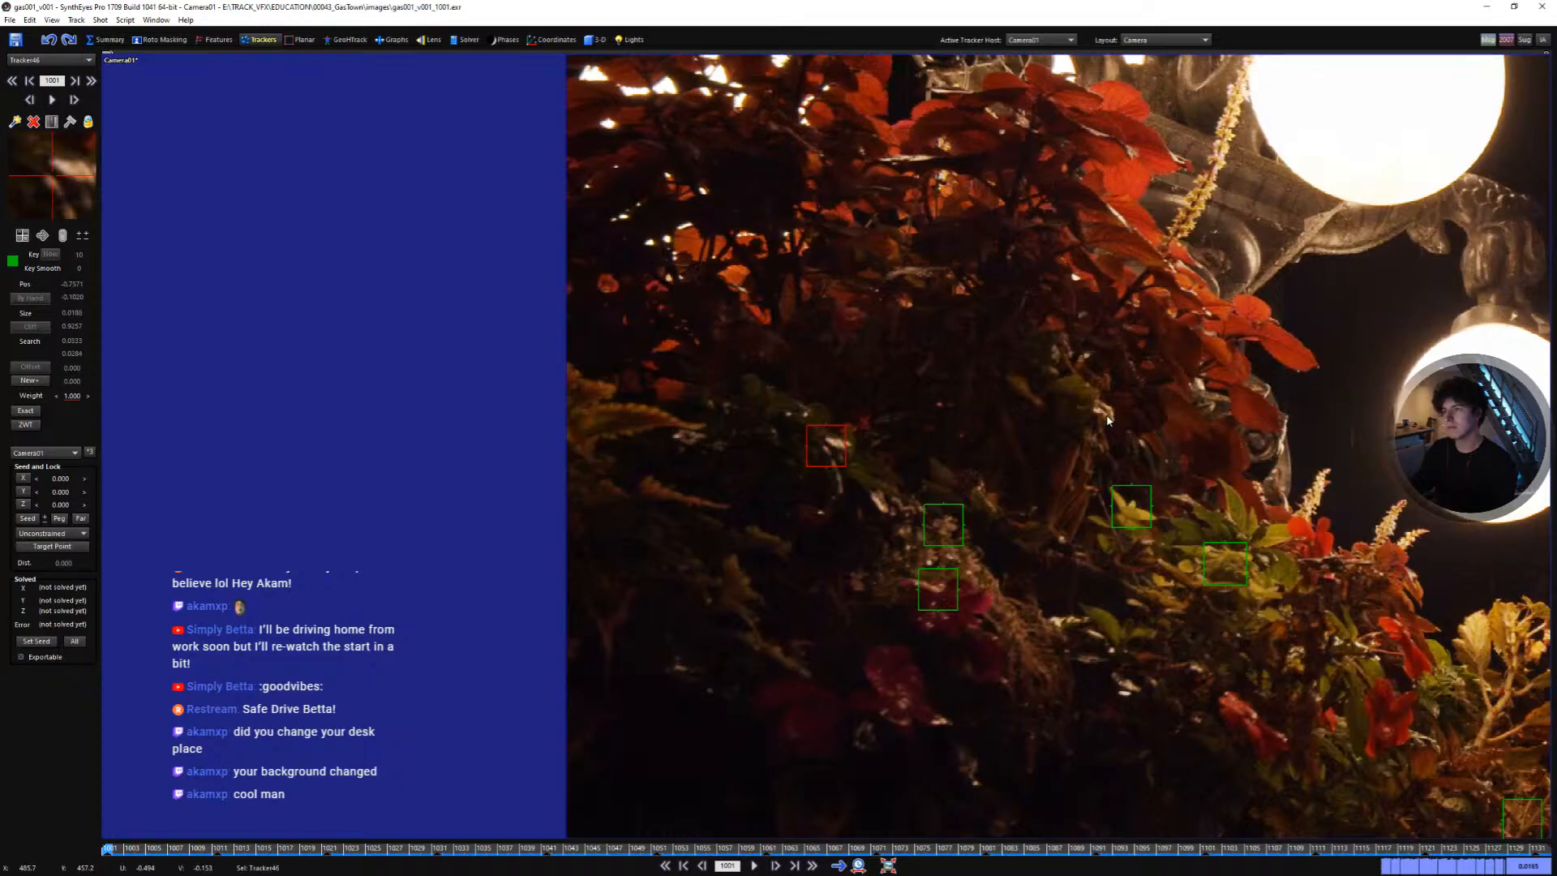
key("space")
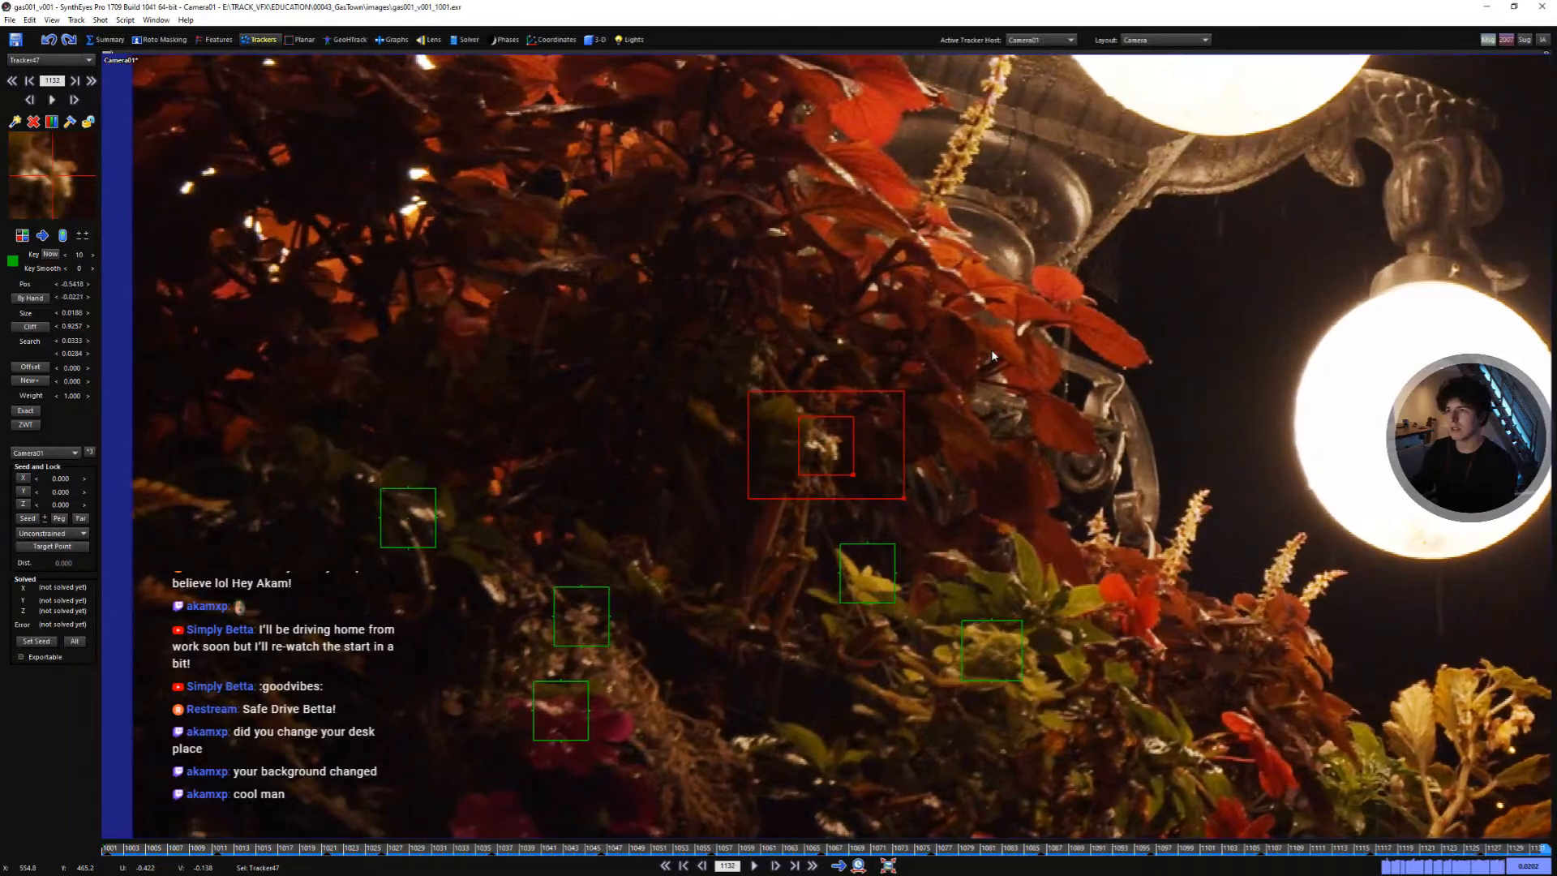
- Add another tracker on the dark foliage and track it through the shot
key("l")
key("shift+a")
left_click_drag(355, 851, 65, 770)
scroll(750, 369, "up", 2)
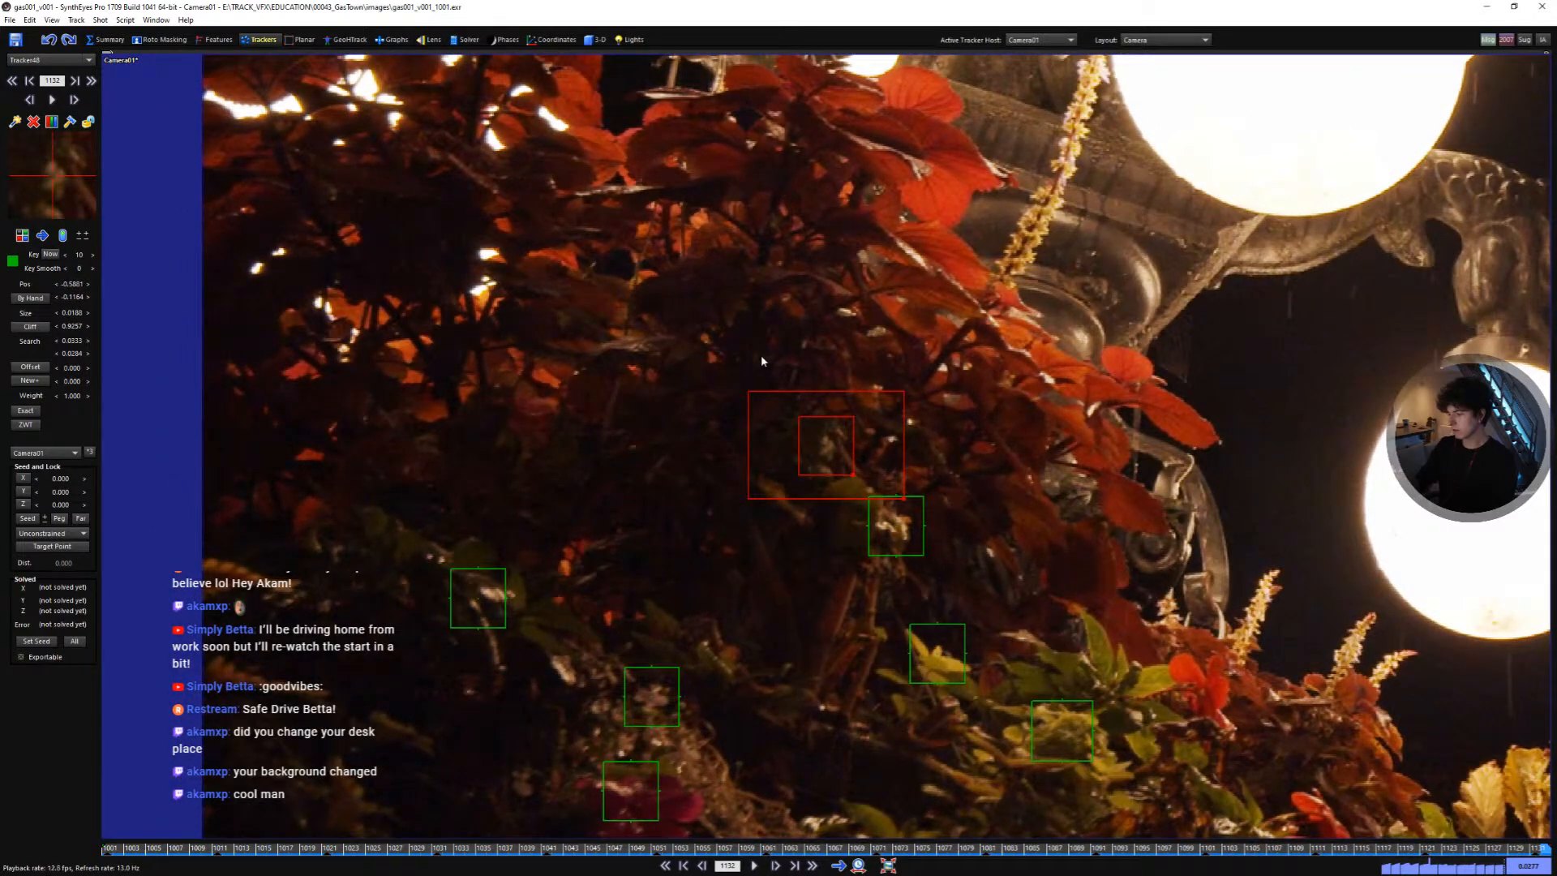
key("space")
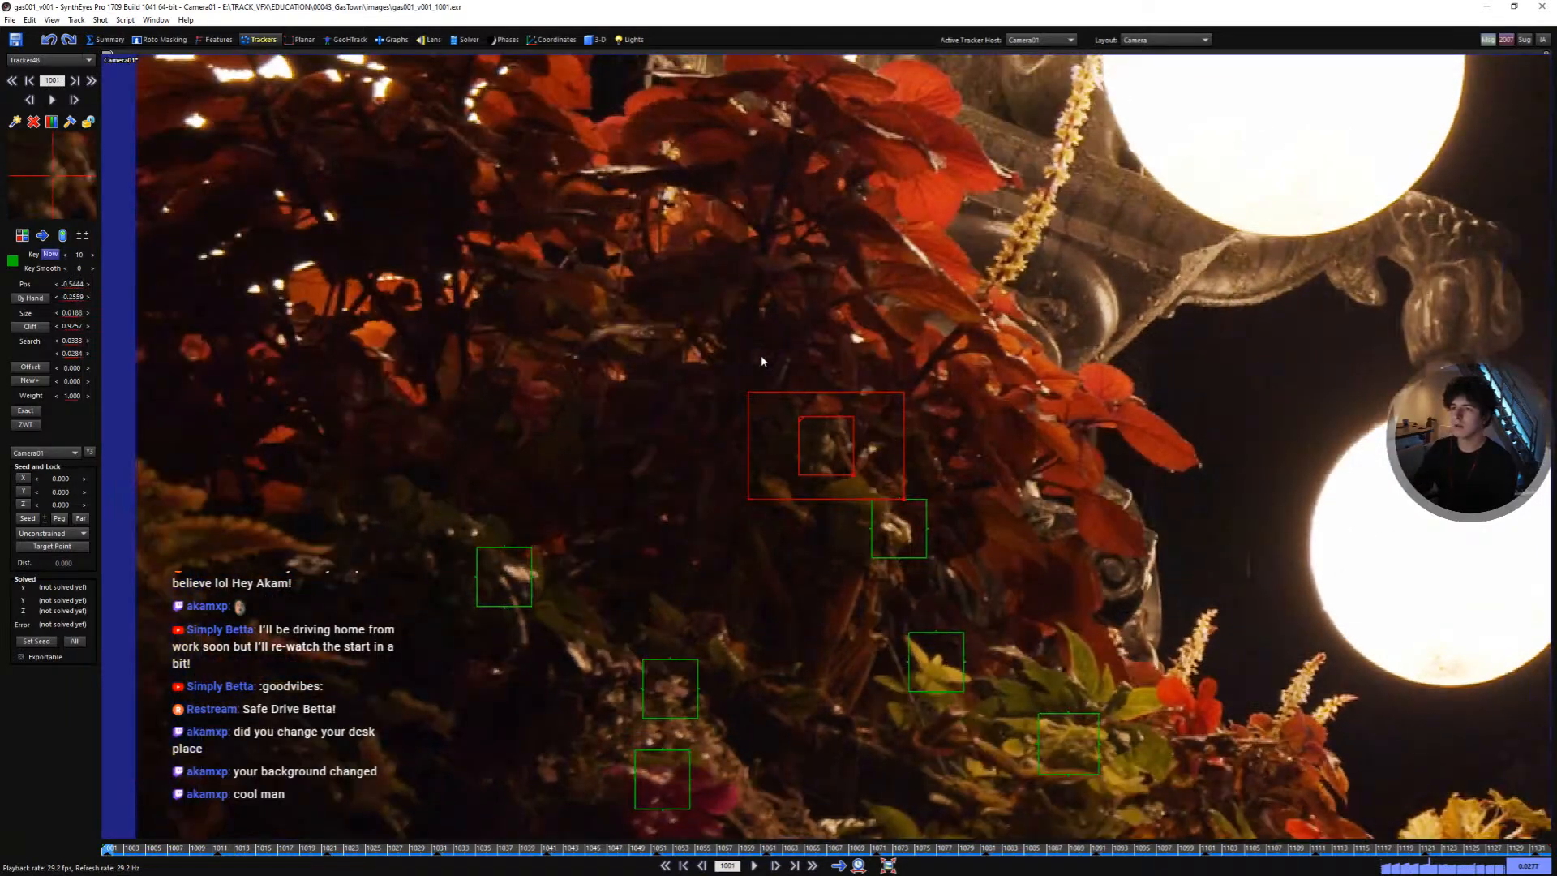
- Play back the full frame to review all the foliage trackers
scroll(932, 406, "down", 2)
scroll(933, 409, "down", 3)
middle_click_drag(1042, 539, 800, 509)
scroll(825, 521, "up", 1)
key("space")
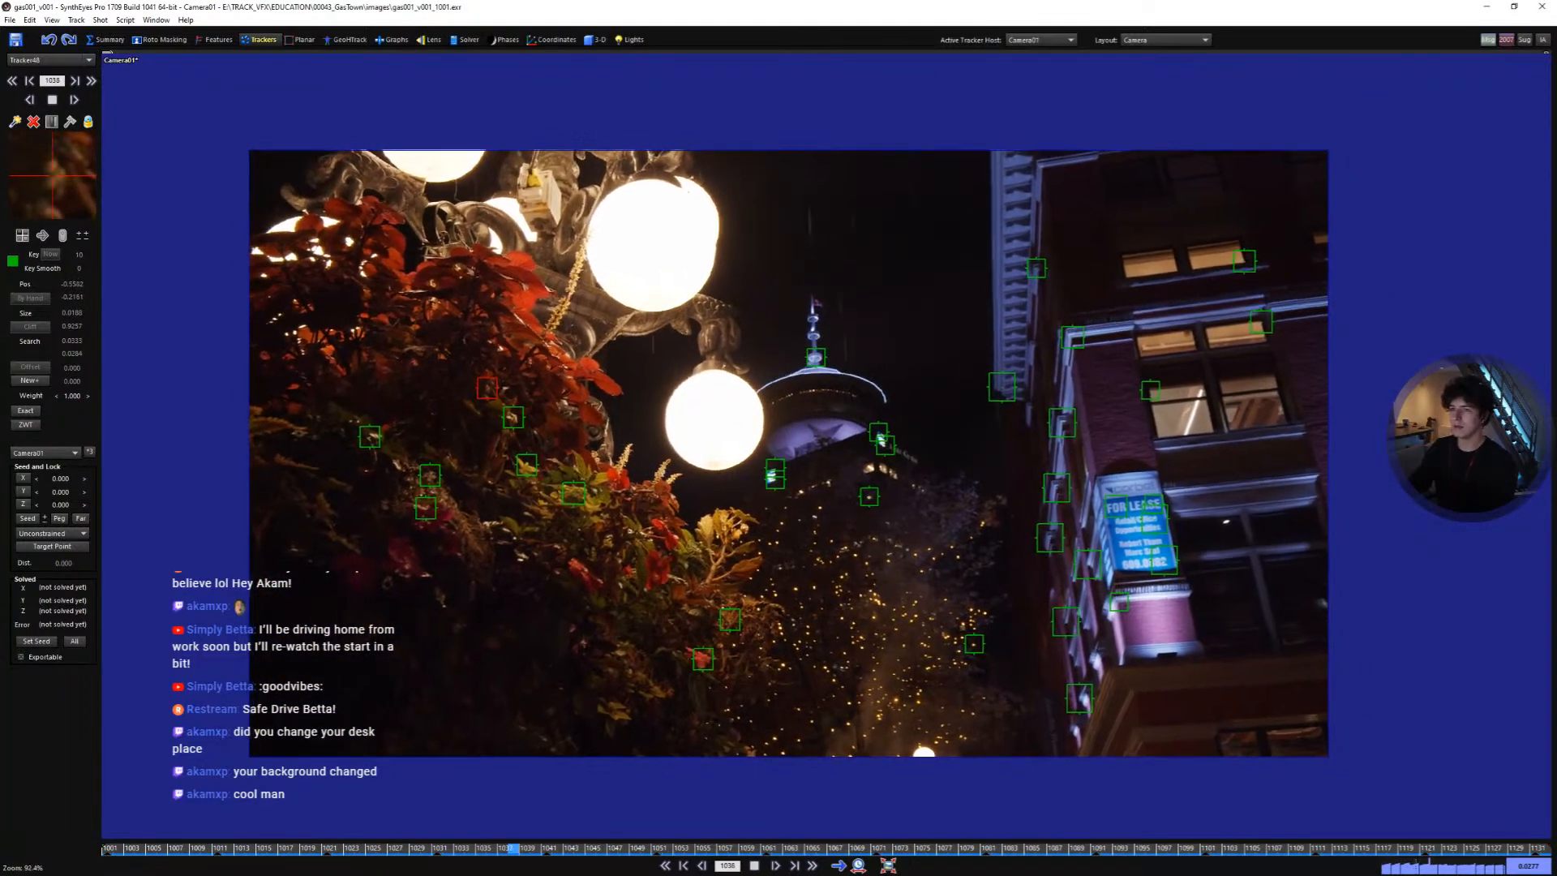
scroll(798, 519, "up", 1)
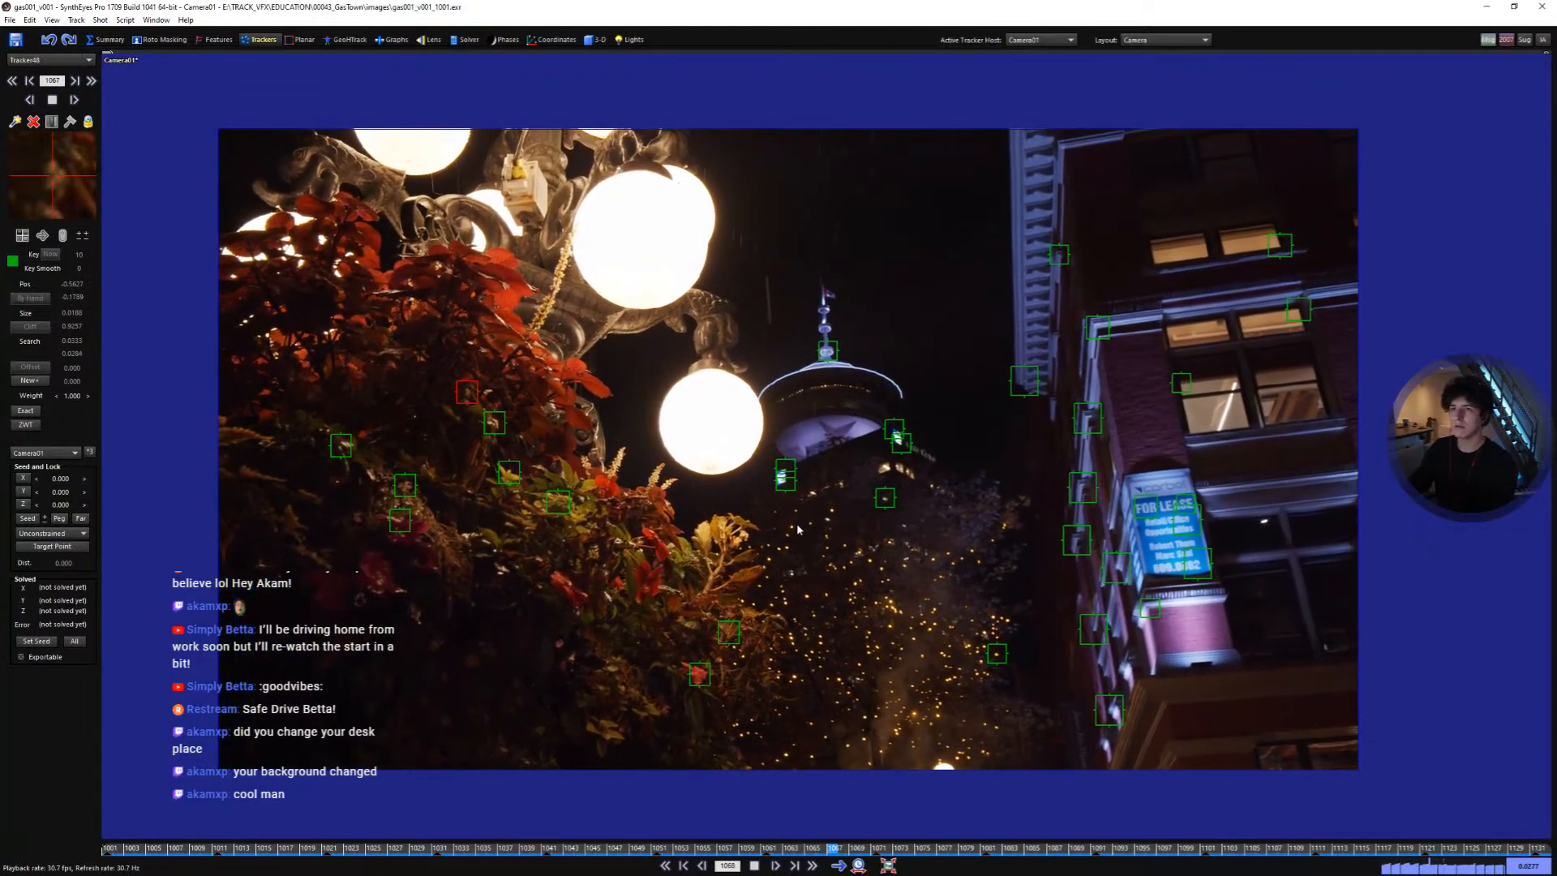
scroll(713, 305, "up", 3)
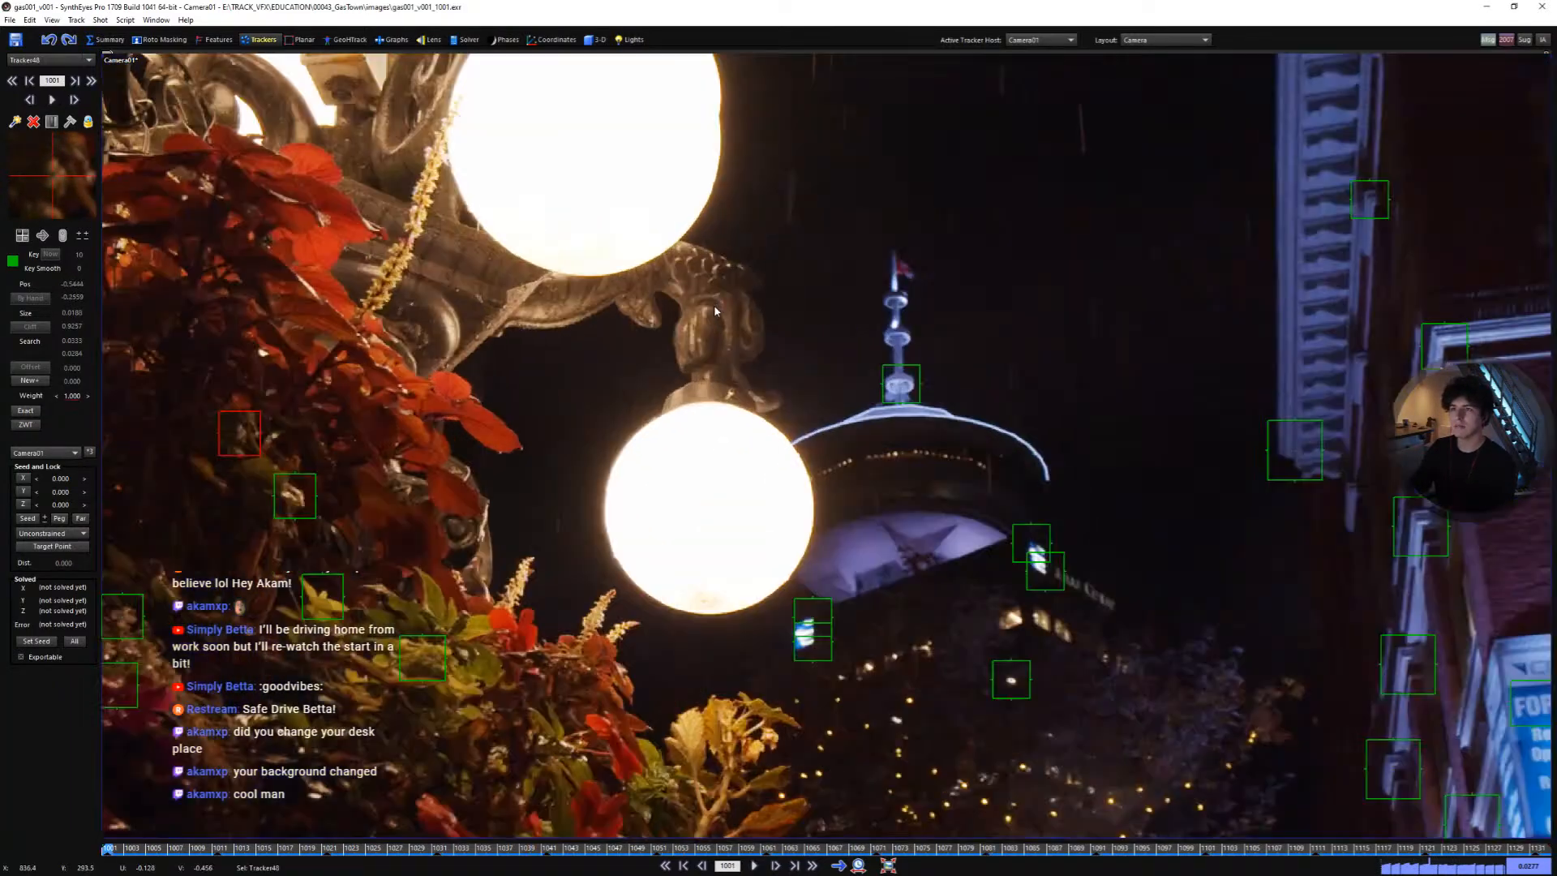
- Add a tracker on the lamp post's curled ornament and track it through the shot
key("space")
left_click(716, 284)
key("space")
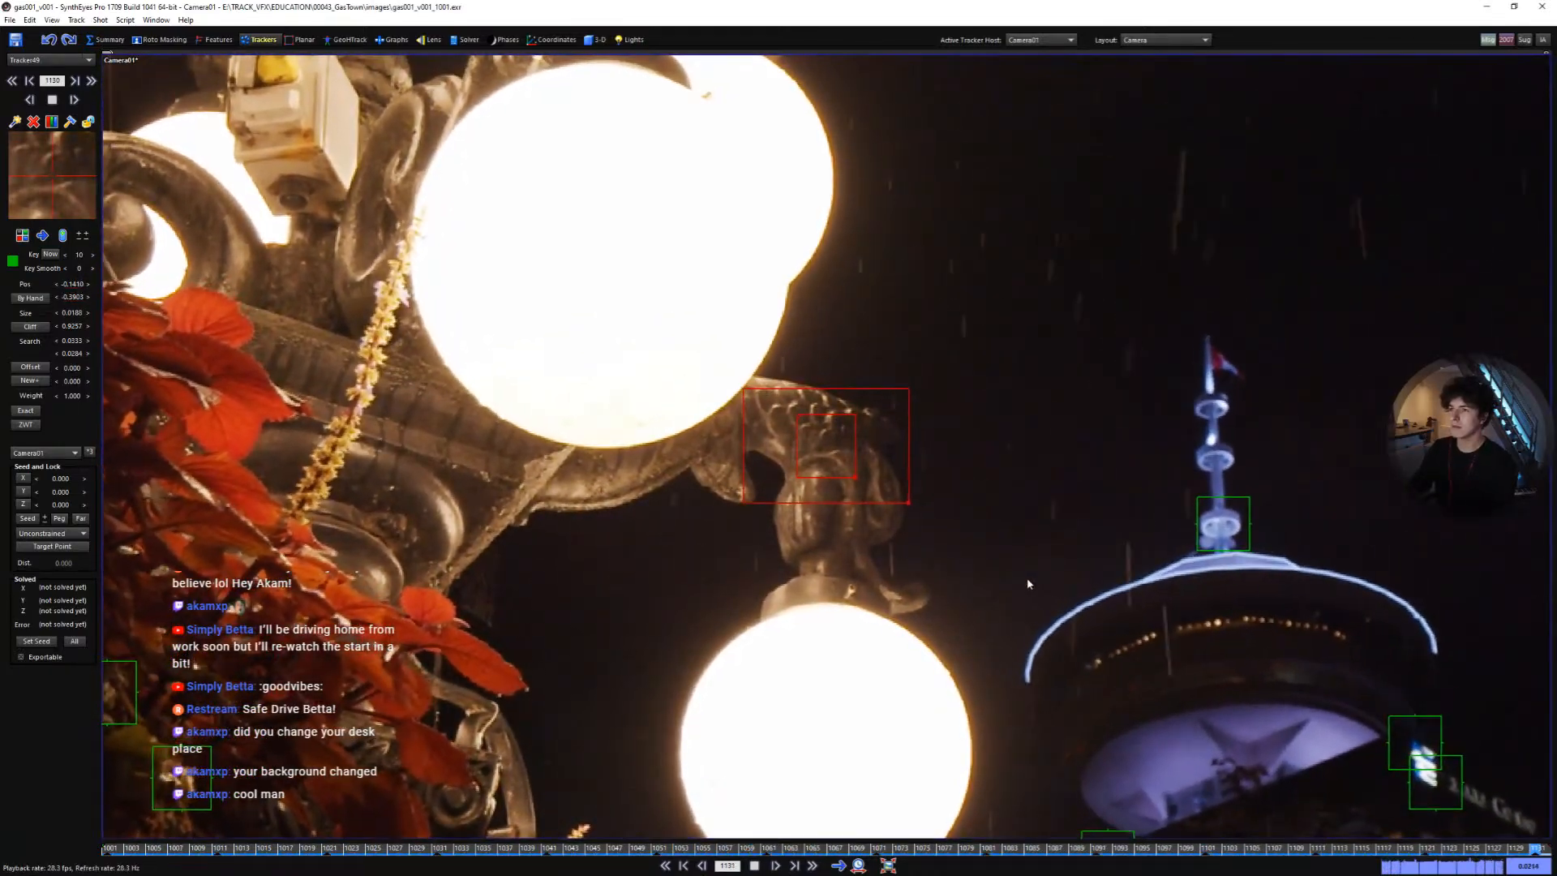
key("shift+a")
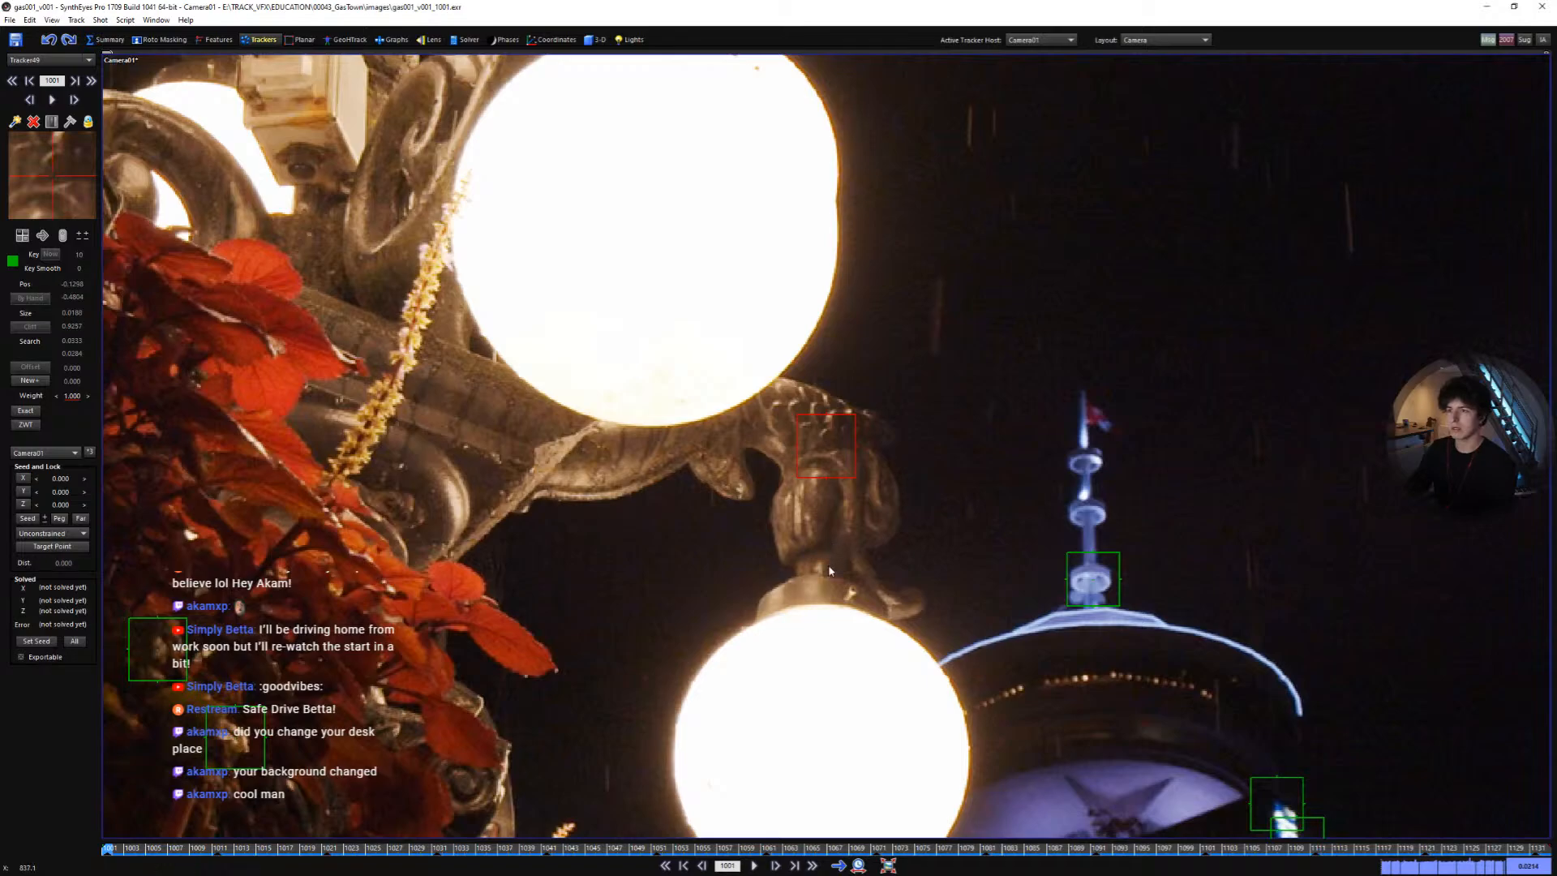
- Add two more trackers on the lamp post ornament and track each through the shot
left_click(807, 520)
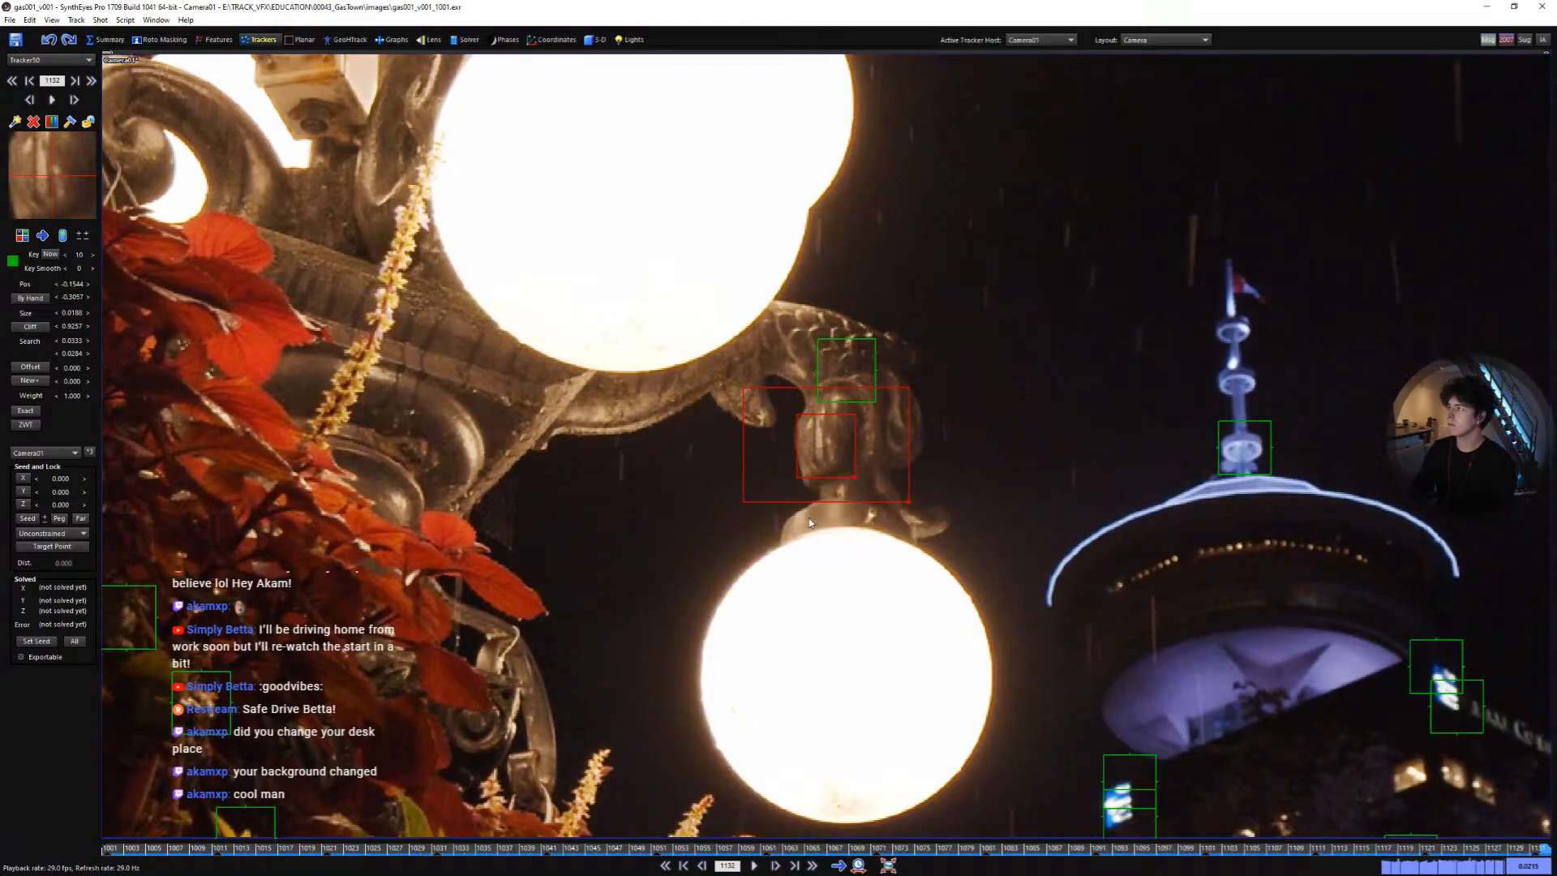
key("shift+a")
left_click(762, 418)
key("ctrl+f")
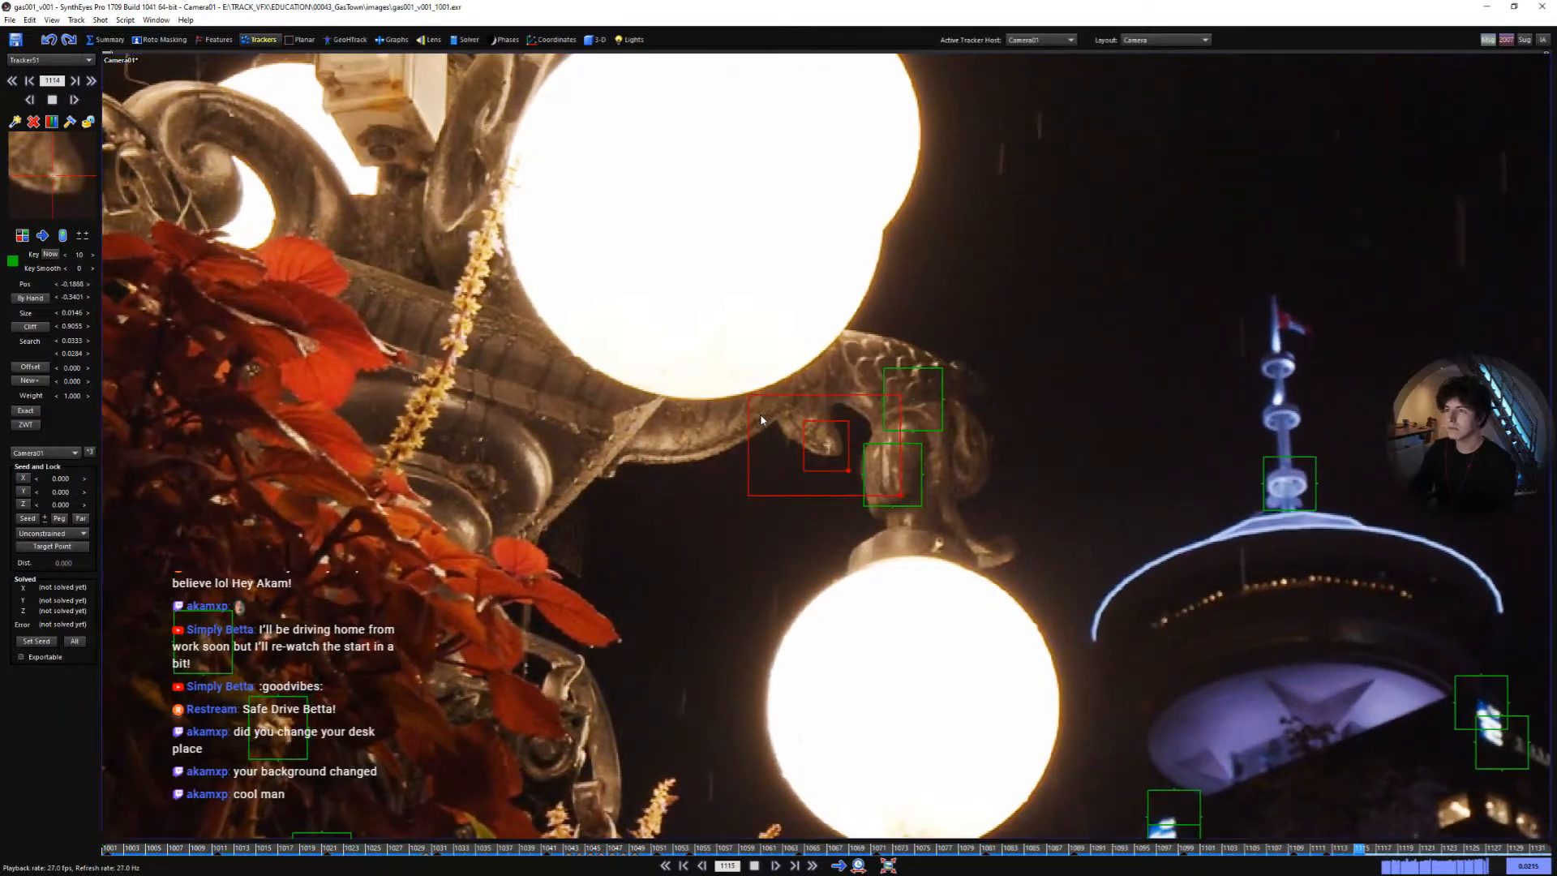
key("shift+a")
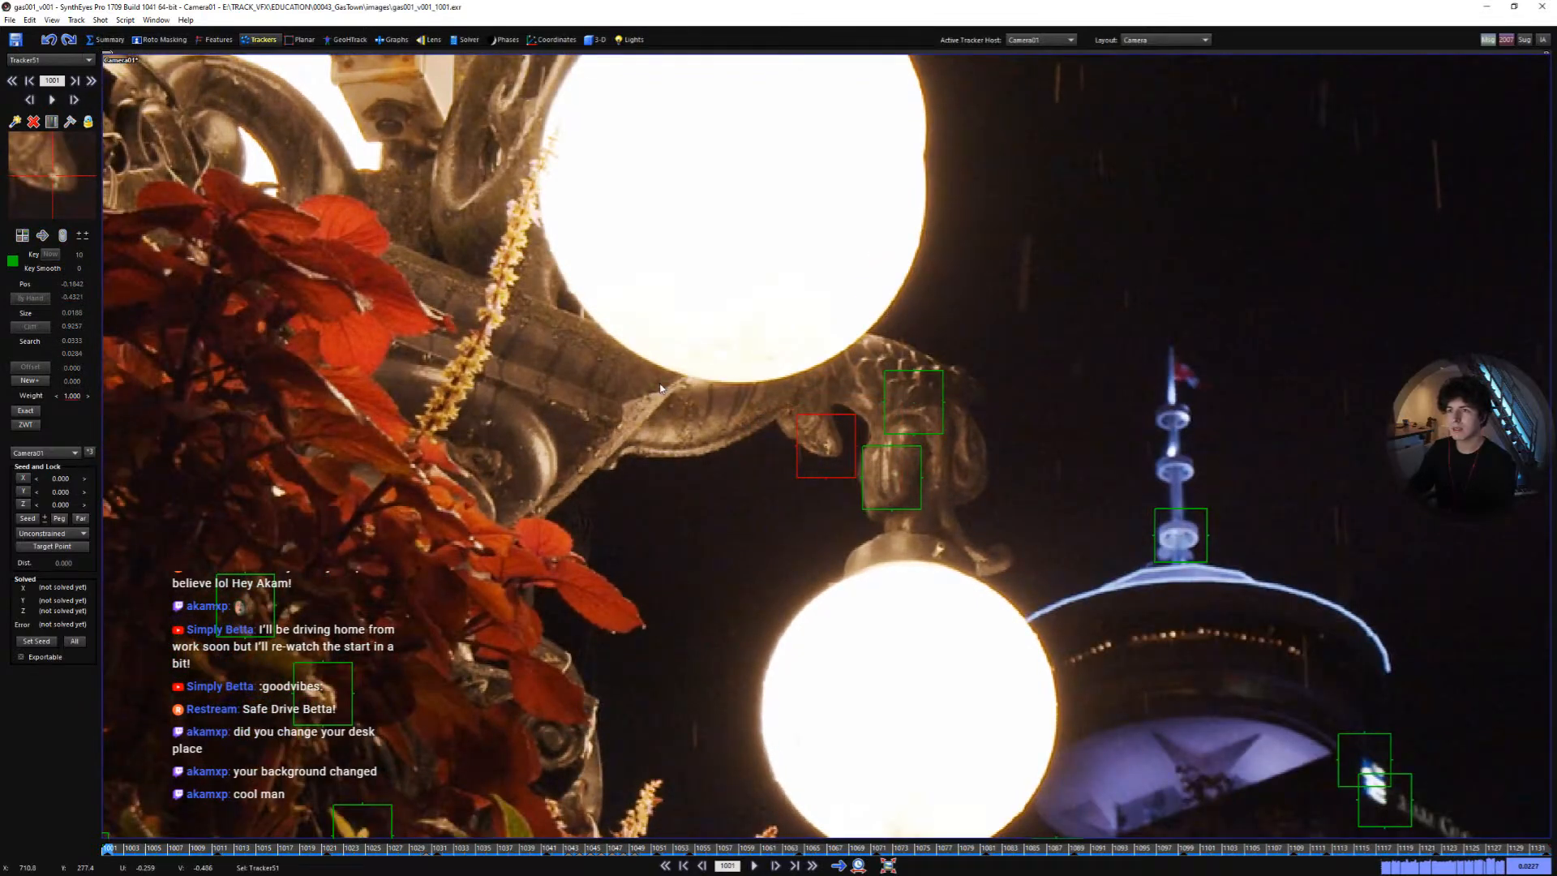
- Add a tracker on the lamp post's ornament and track it forward through the shot
left_click(617, 428)
key("ctrl+f")
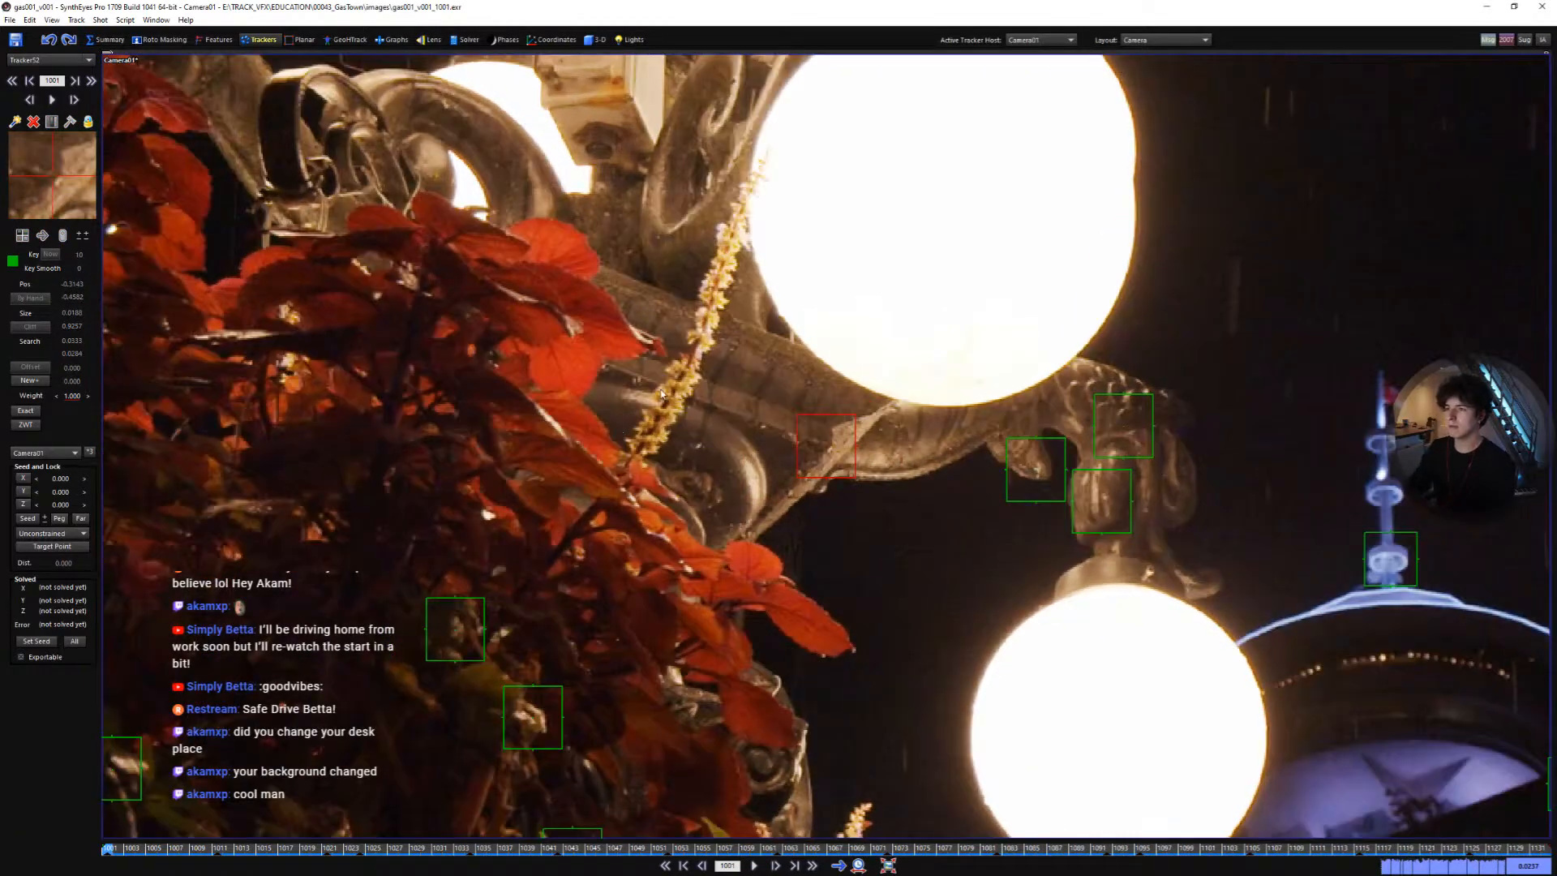
scroll(820, 427, "down", 5)
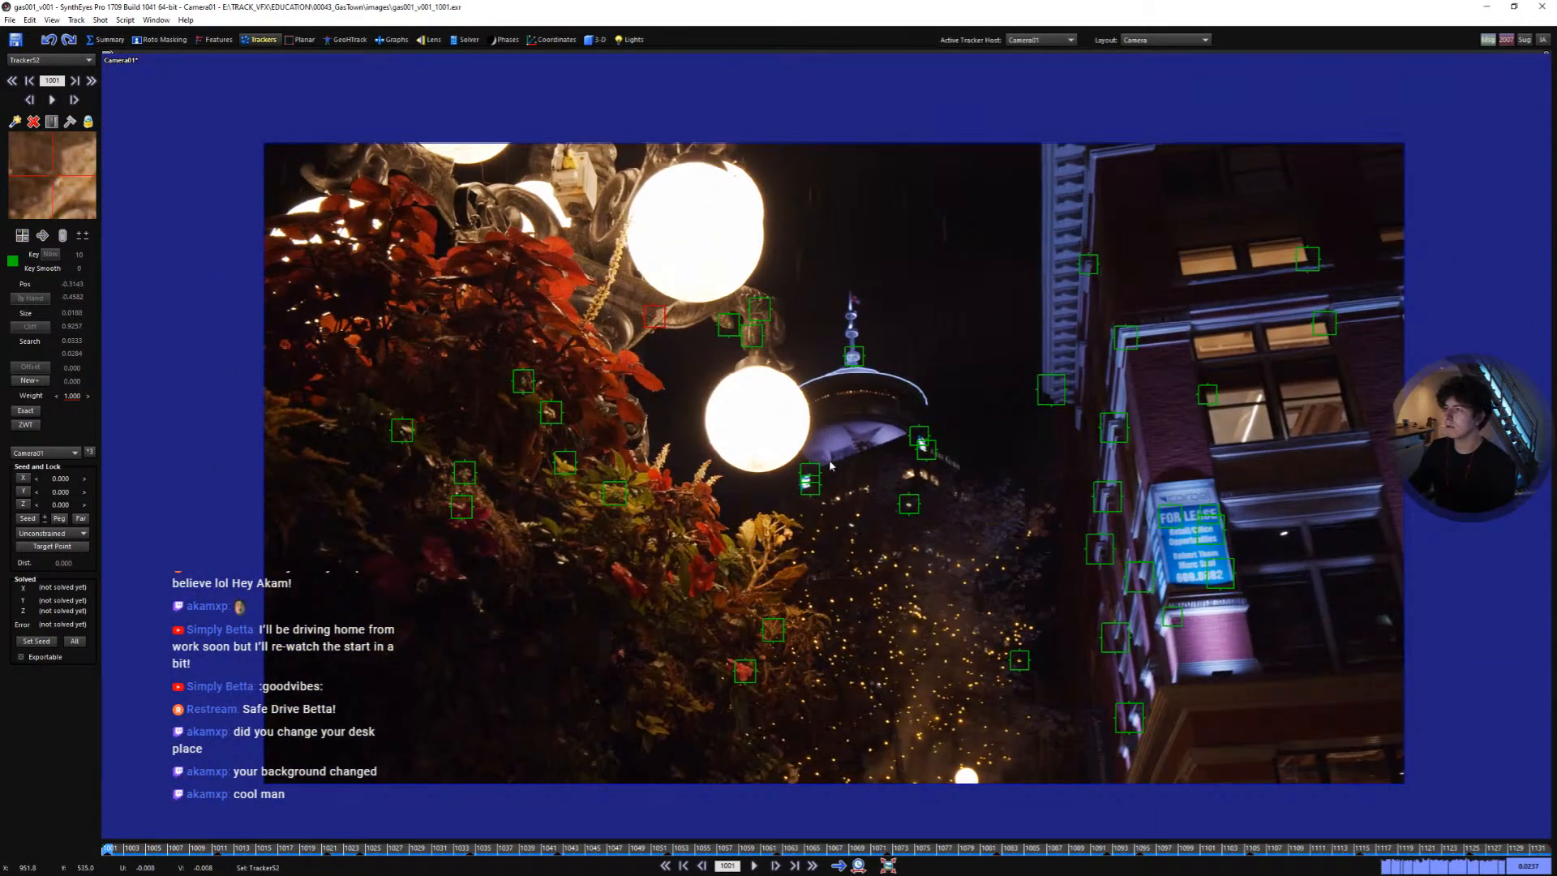
scroll(814, 500, "up", 1)
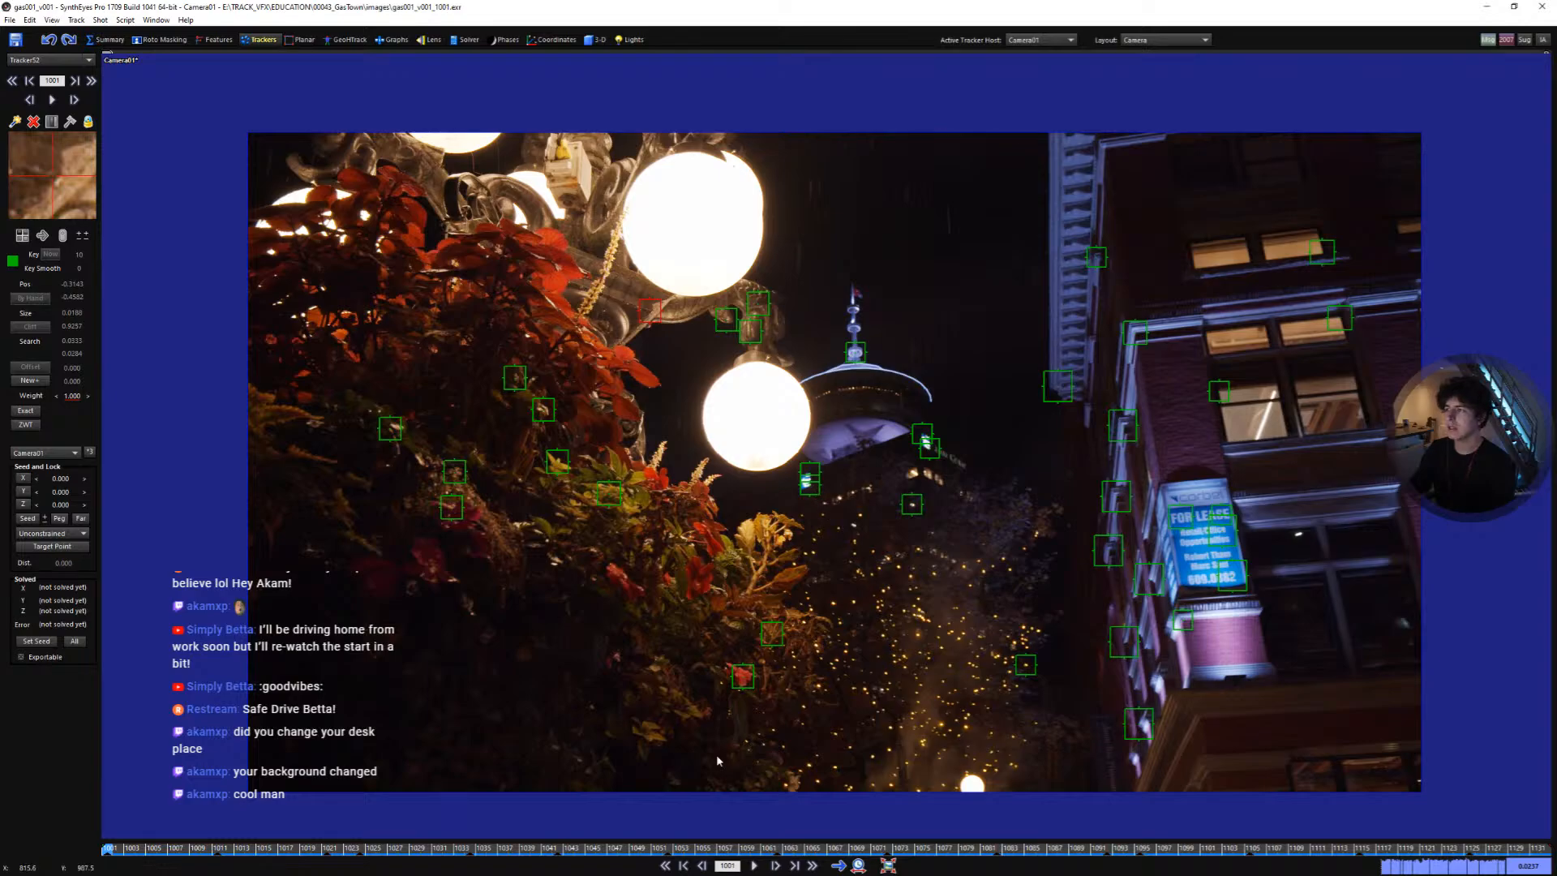
- Play and scrub through the shot to review all trackers
left_click_drag(527, 849, 42, 809)
middle_click_drag(509, 525, 539, 540)
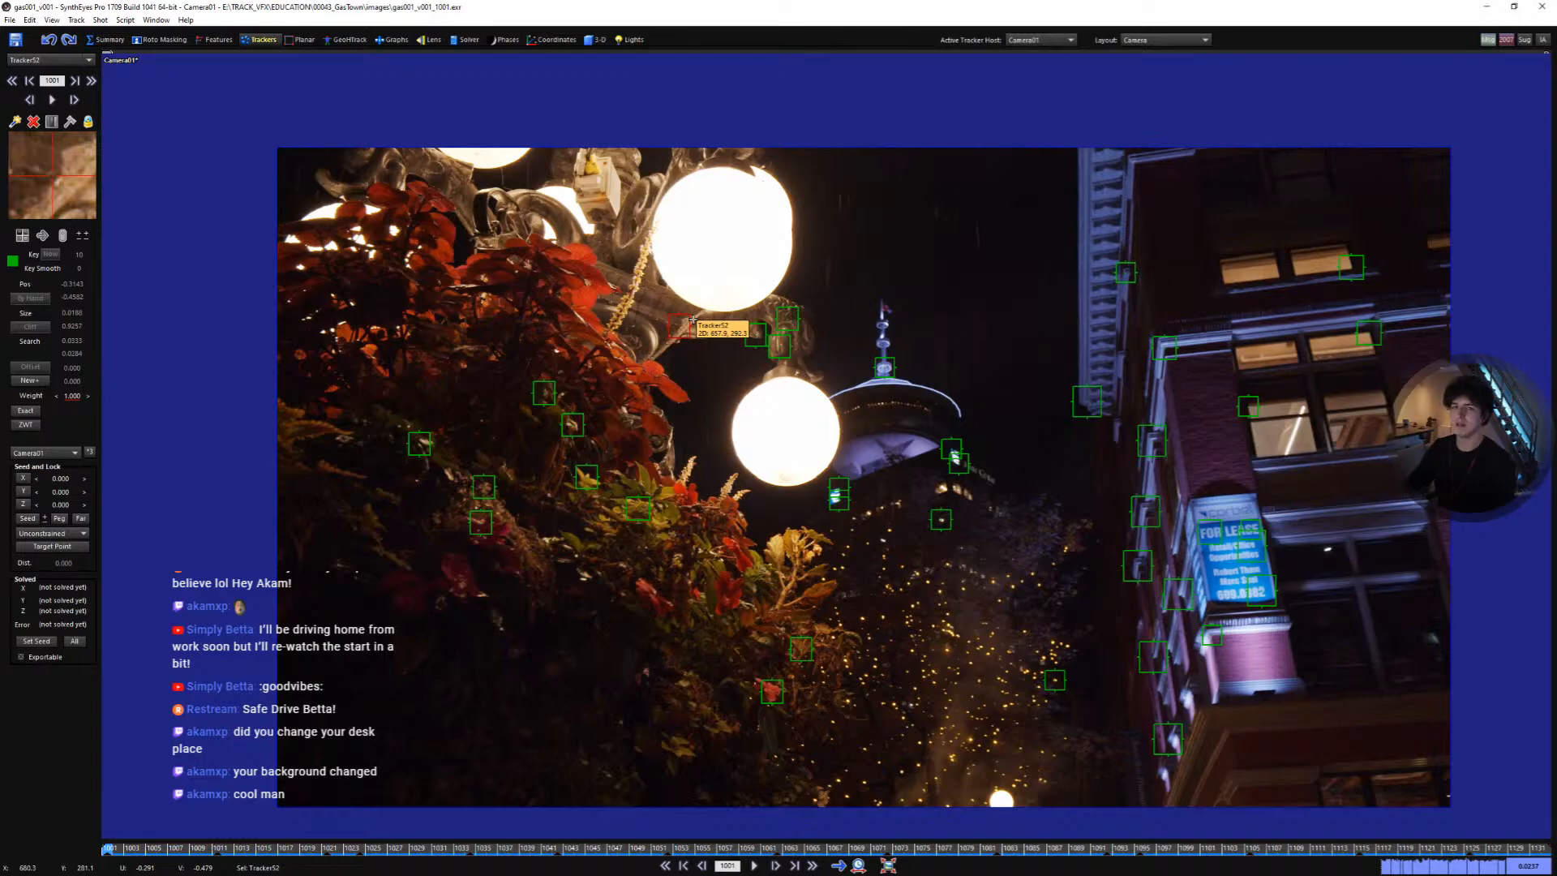
key("space")
key("space")
middle_click_drag(917, 508, 886, 511)
scroll(886, 504, "up", 1)
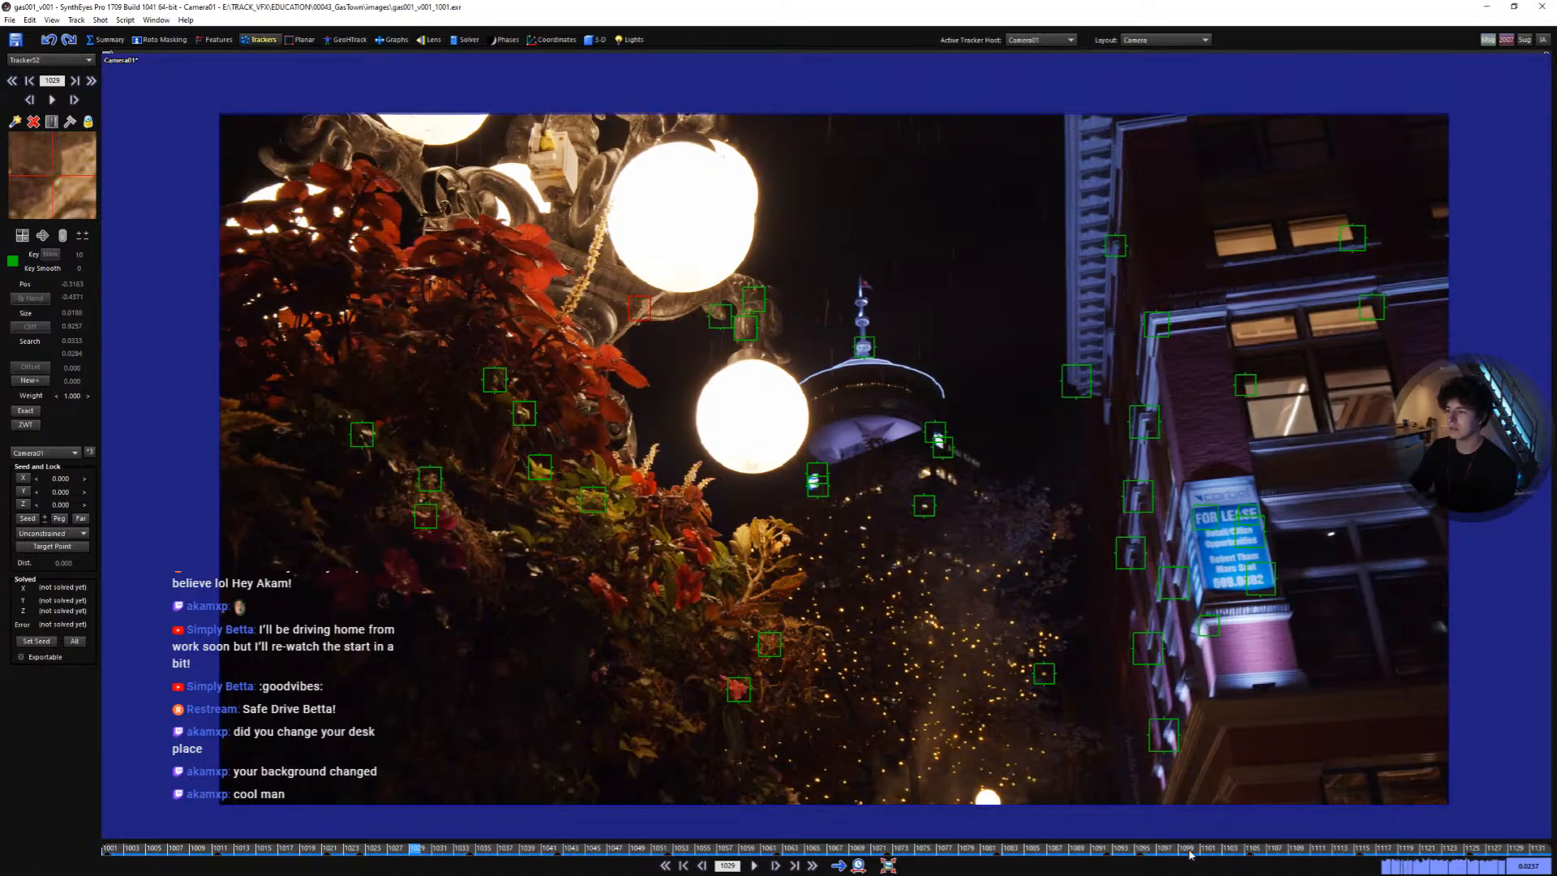
left_click_drag(1190, 852, 1, 765)
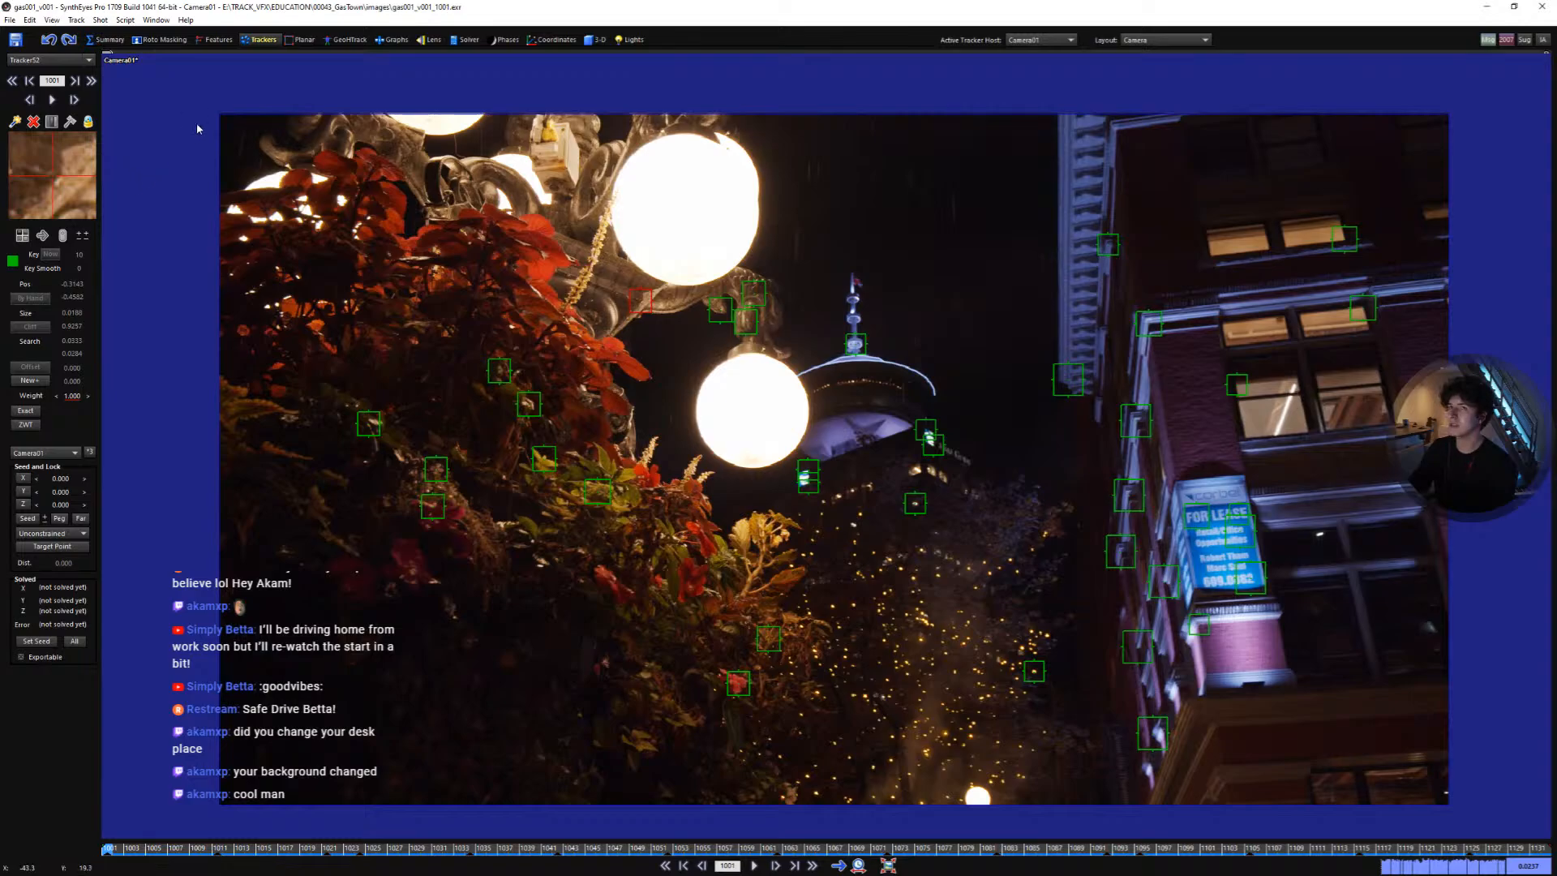
left_click(125, 19)
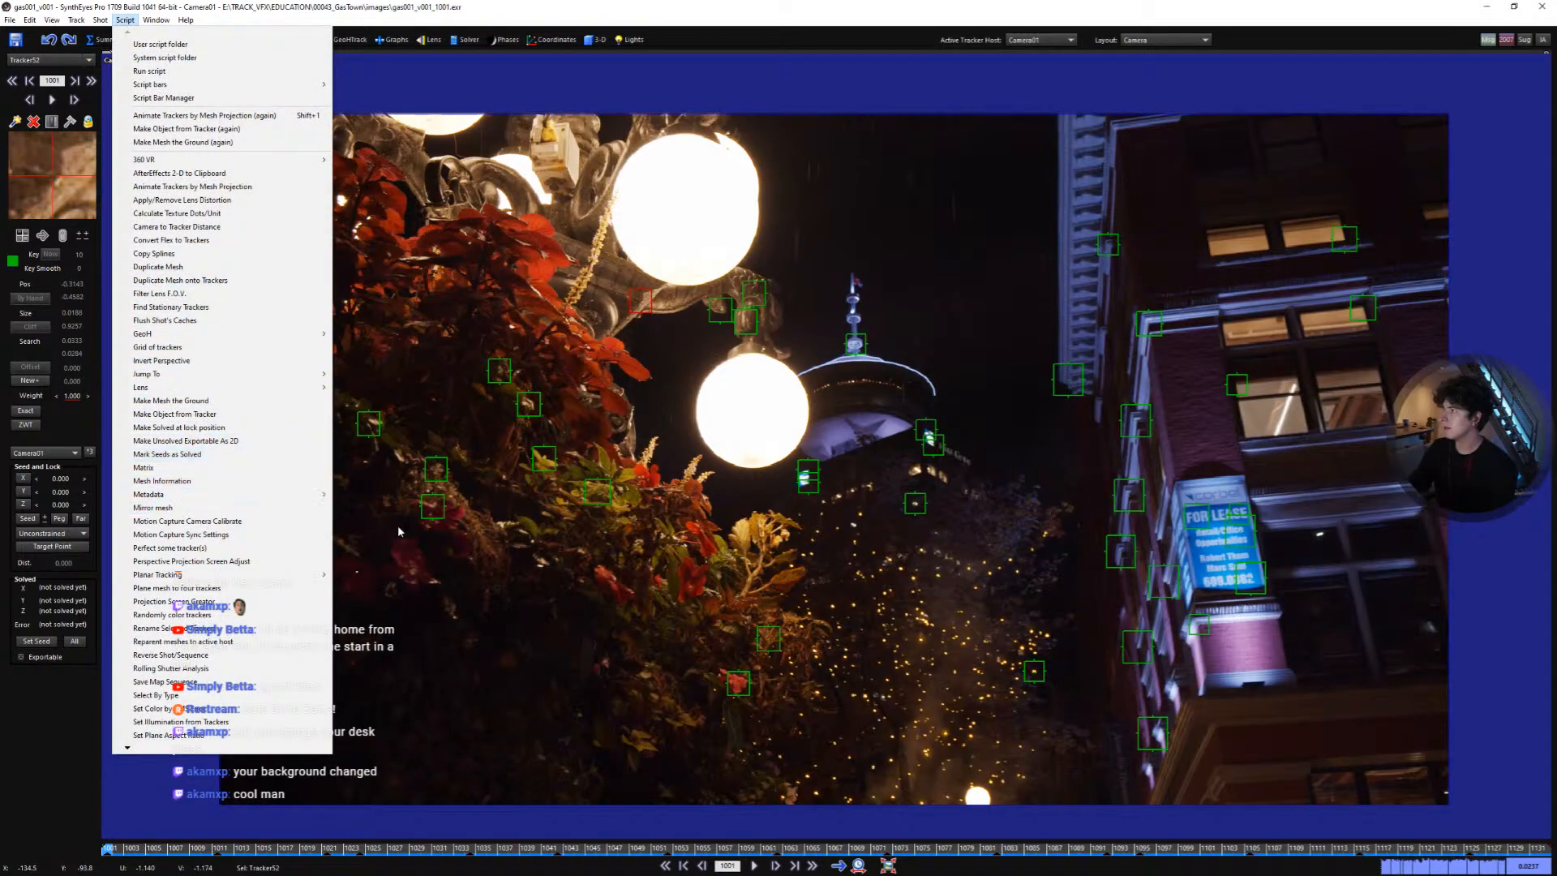
left_click(600, 574)
key("space")
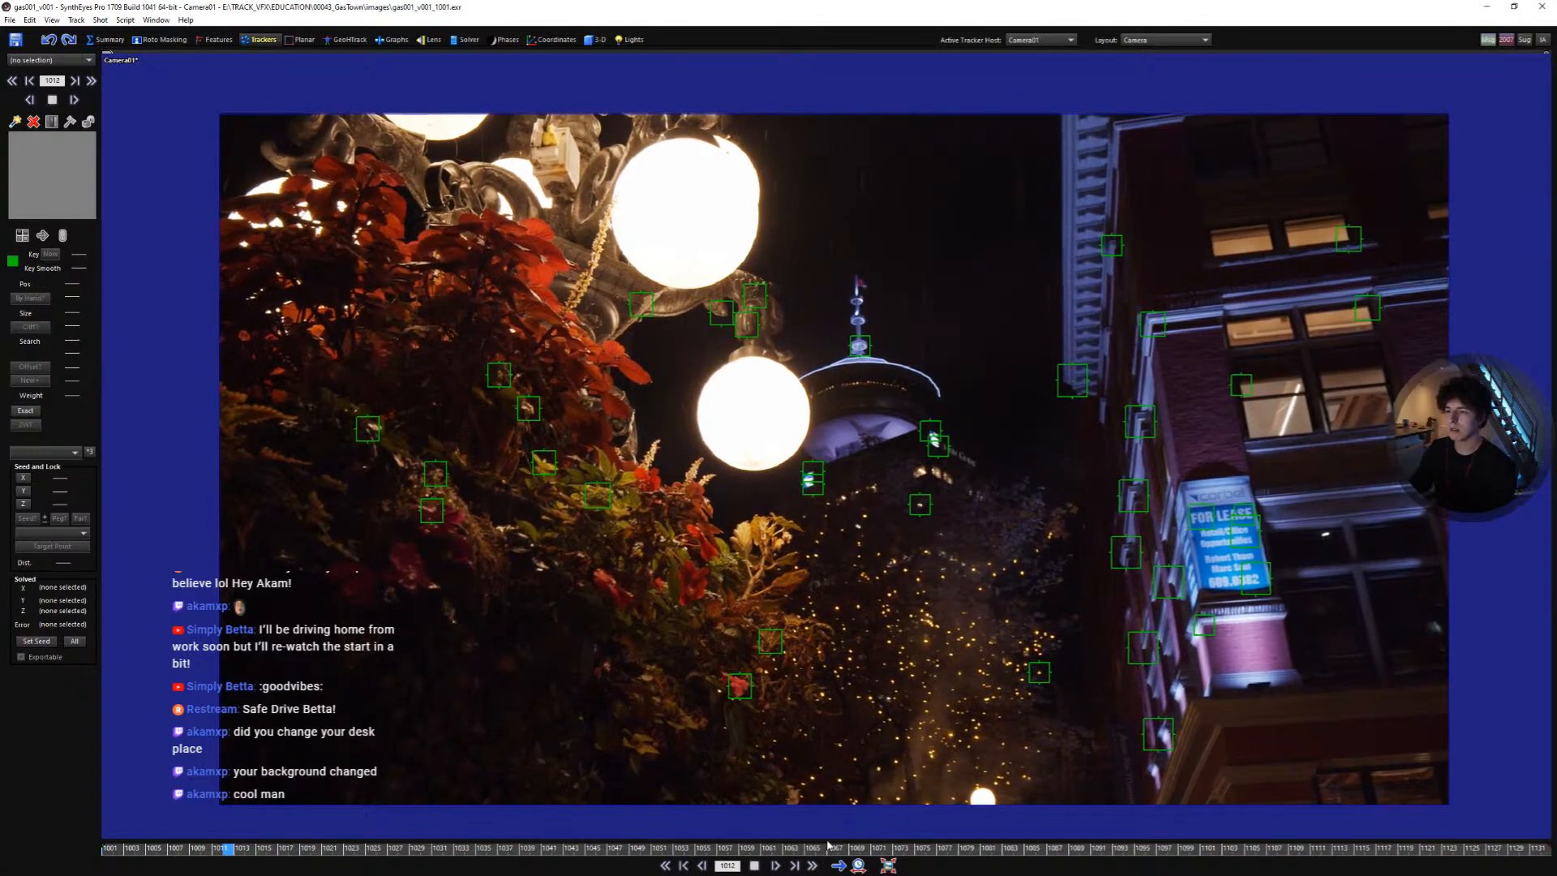
left_click_drag(827, 848, 113, 760)
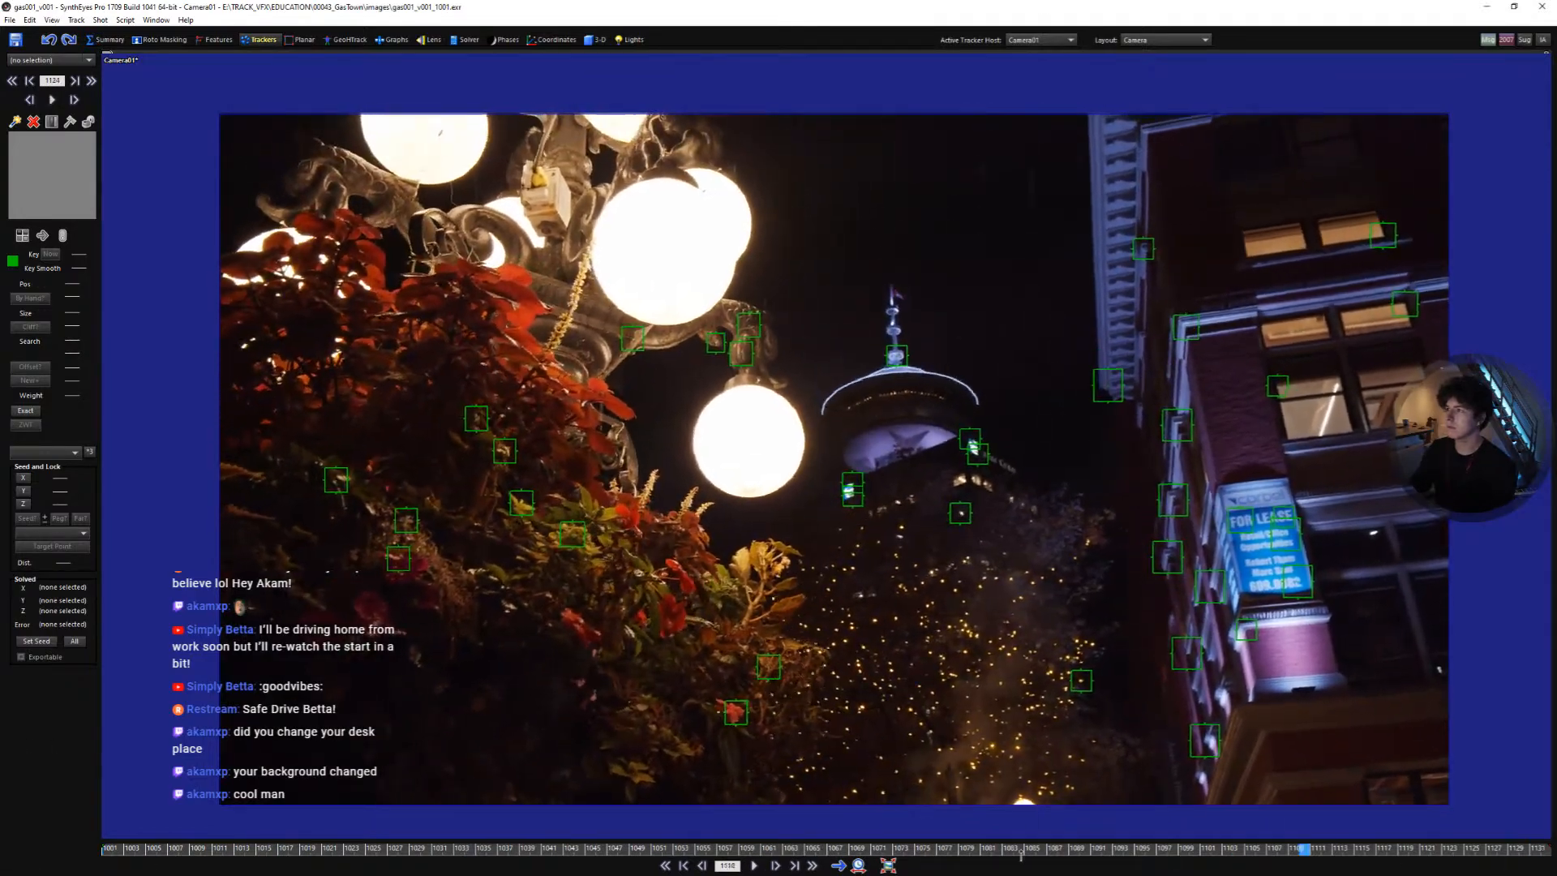
- Add a tracker on the brick building's window sill below the upper lit windows and track it
scroll(1287, 455, "up", 2)
left_click(1324, 402)
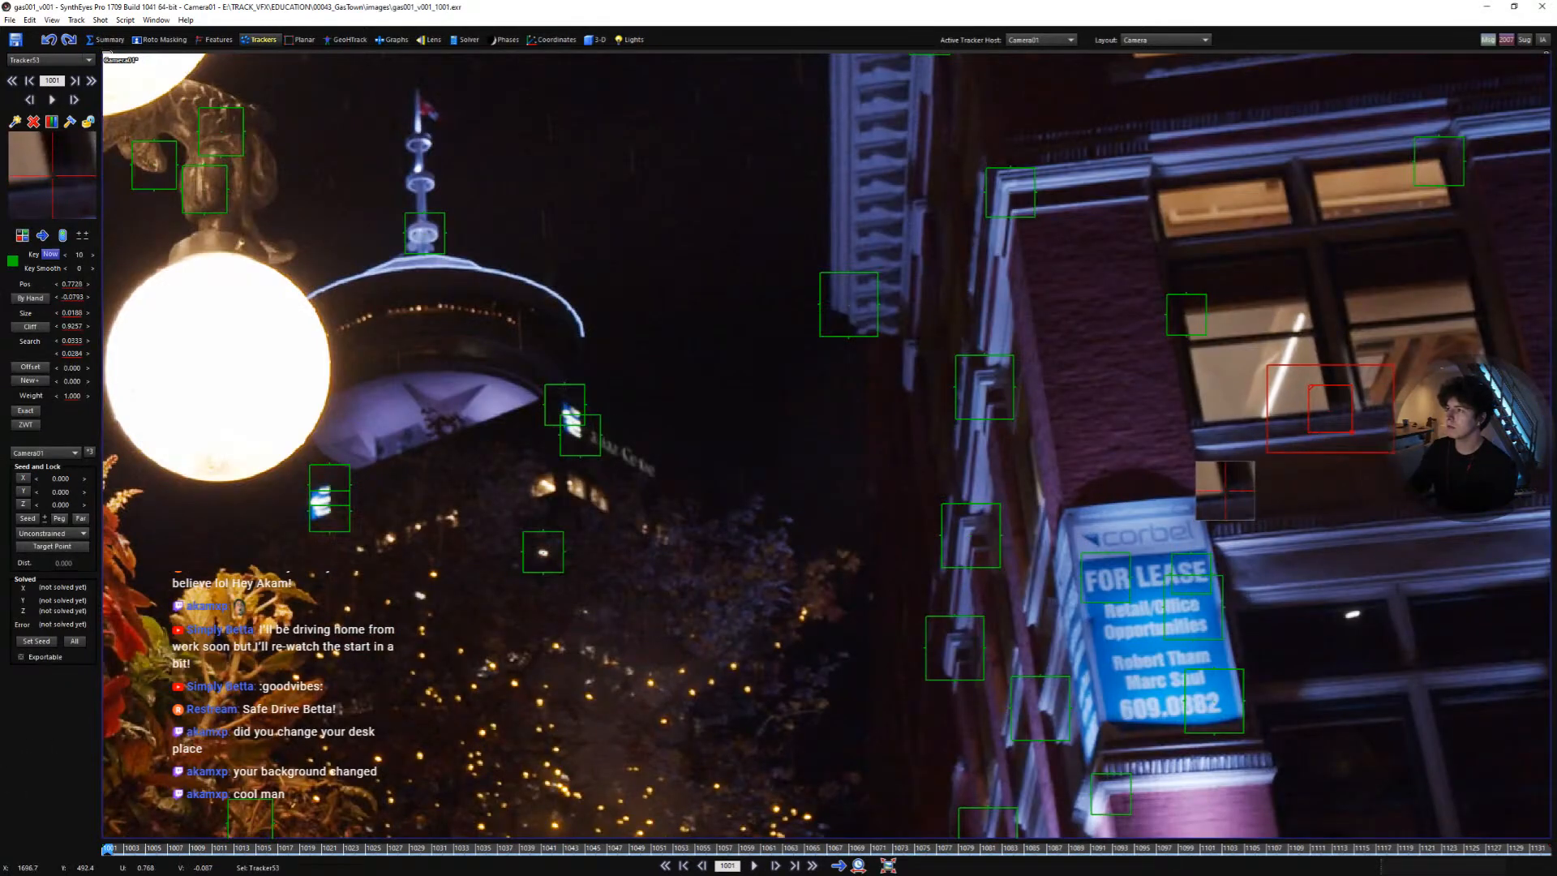
key("space")
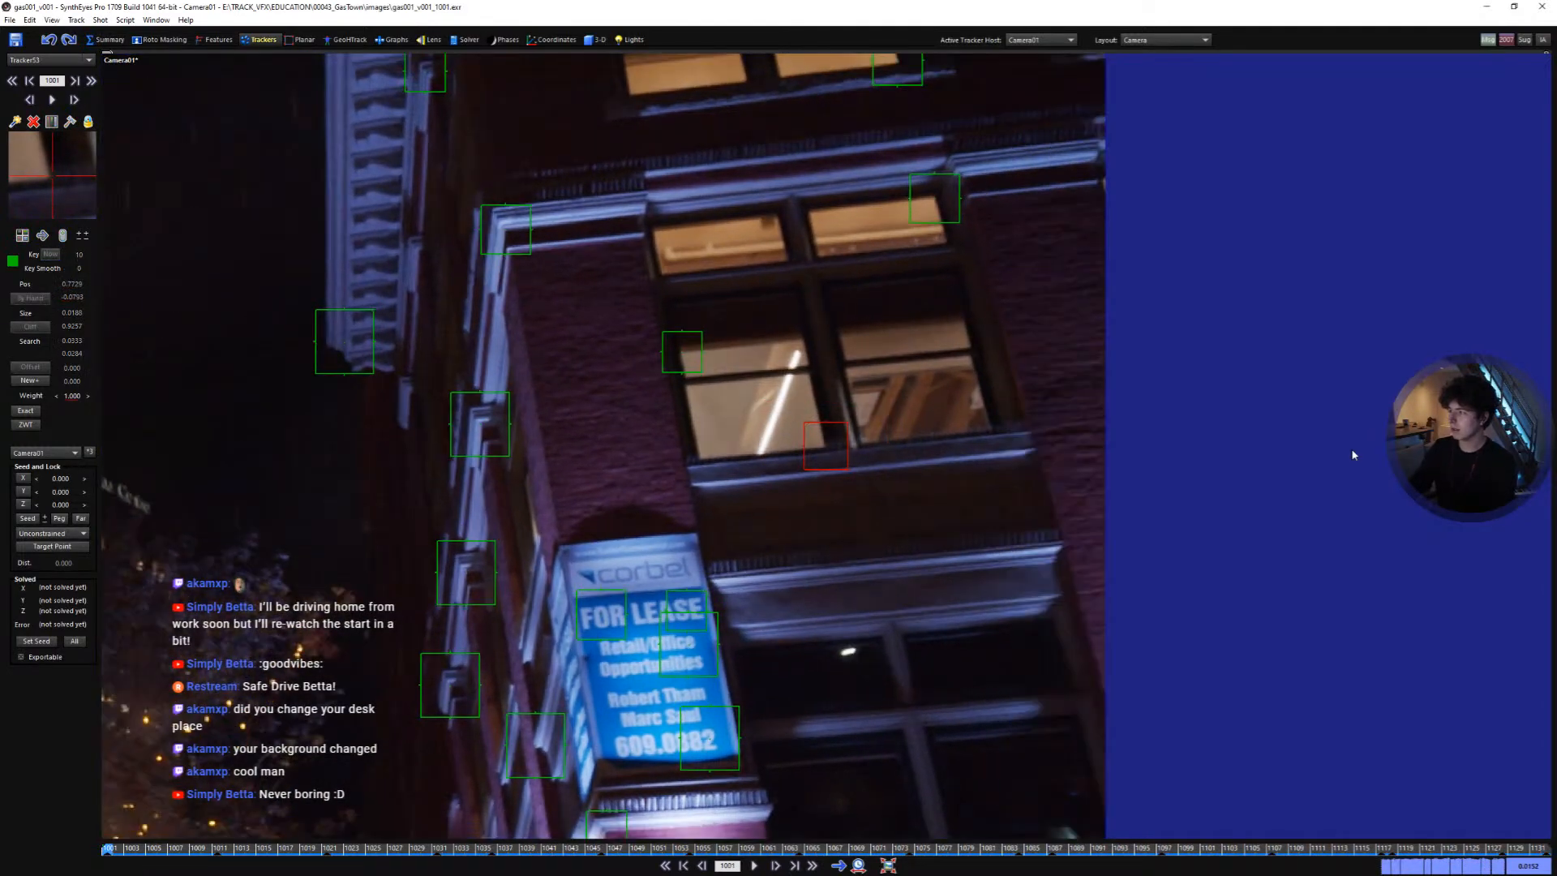
- Play and scrub through the shot to check the new building tracker
scroll(1246, 485, "down", 5)
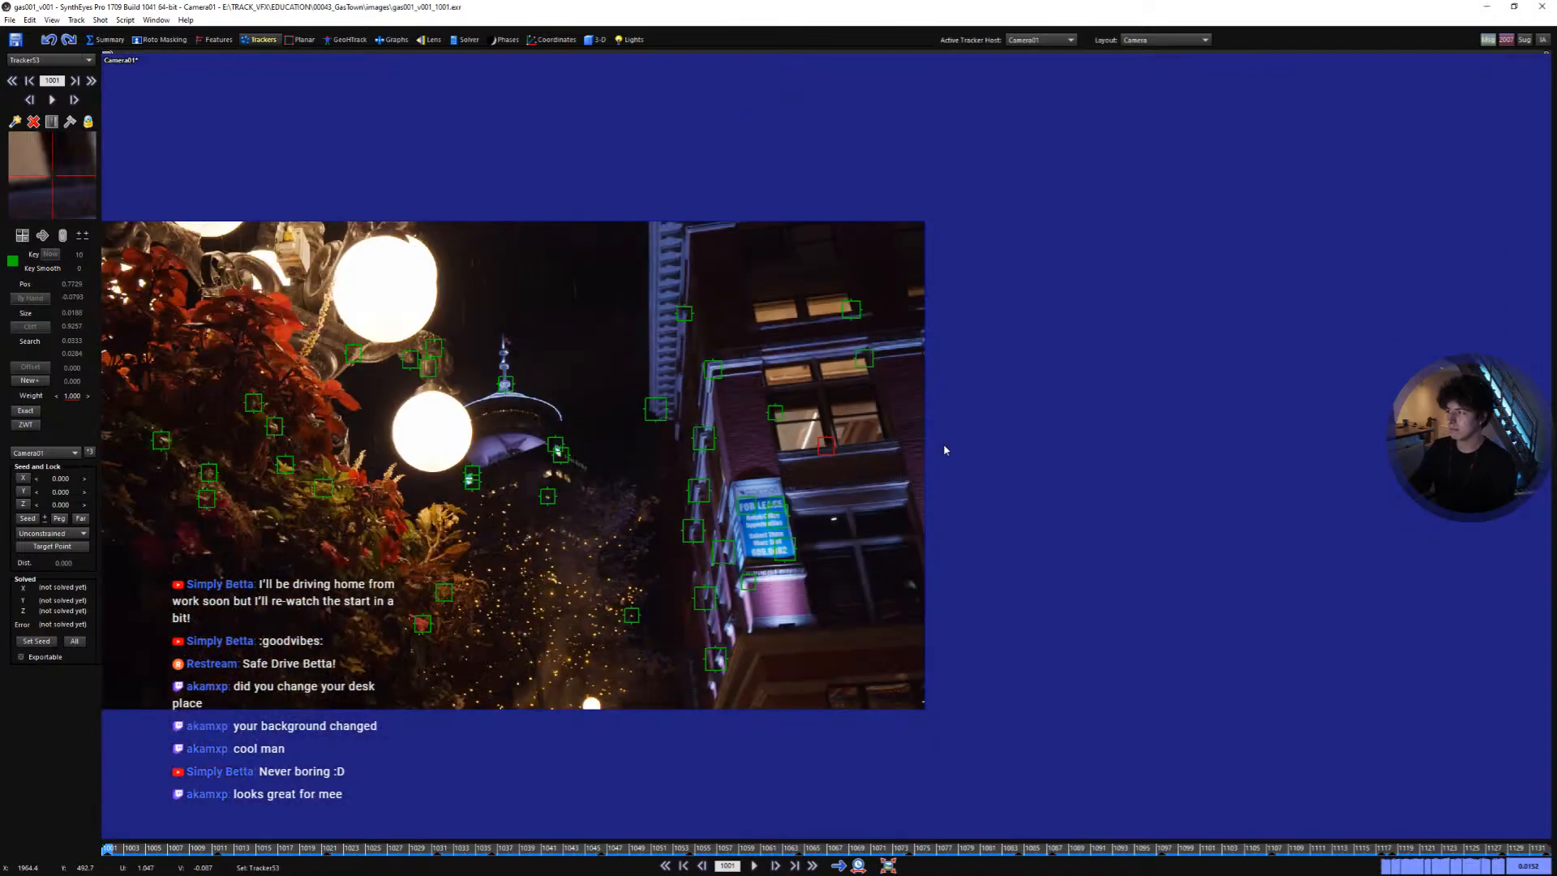
scroll(943, 446, "down", 3)
middle_click_drag(960, 467, 1129, 507)
scroll(892, 523, "up", 3)
middle_click_drag(965, 547, 956, 533)
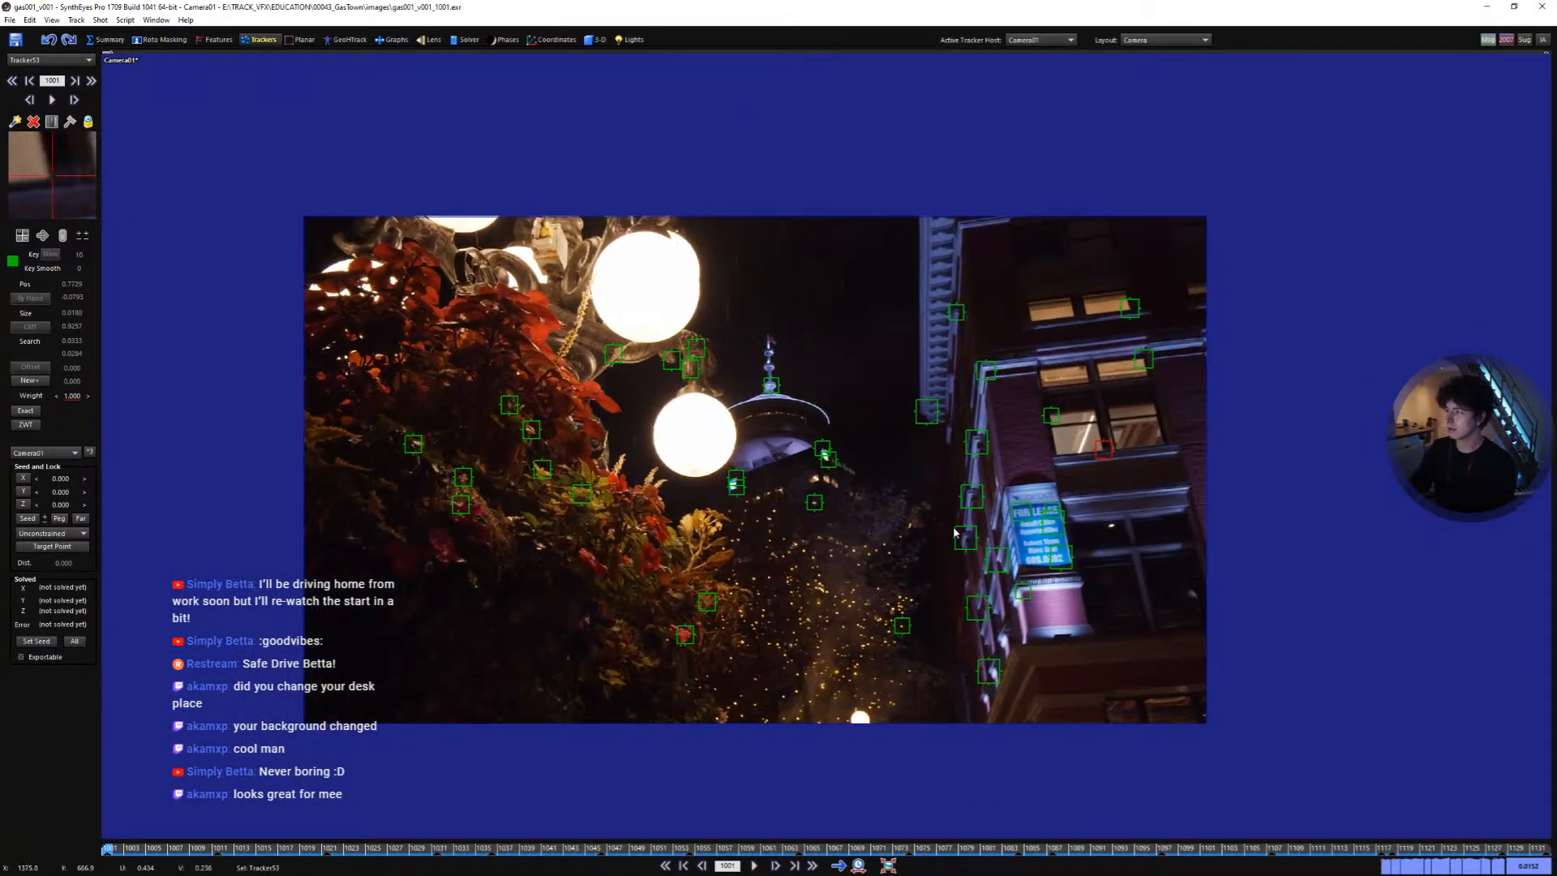
scroll(954, 531, "up", 1)
scroll(807, 504, "up", 1)
middle_click_drag(807, 505, 896, 504)
scroll(896, 505, "up", 3)
key("space")
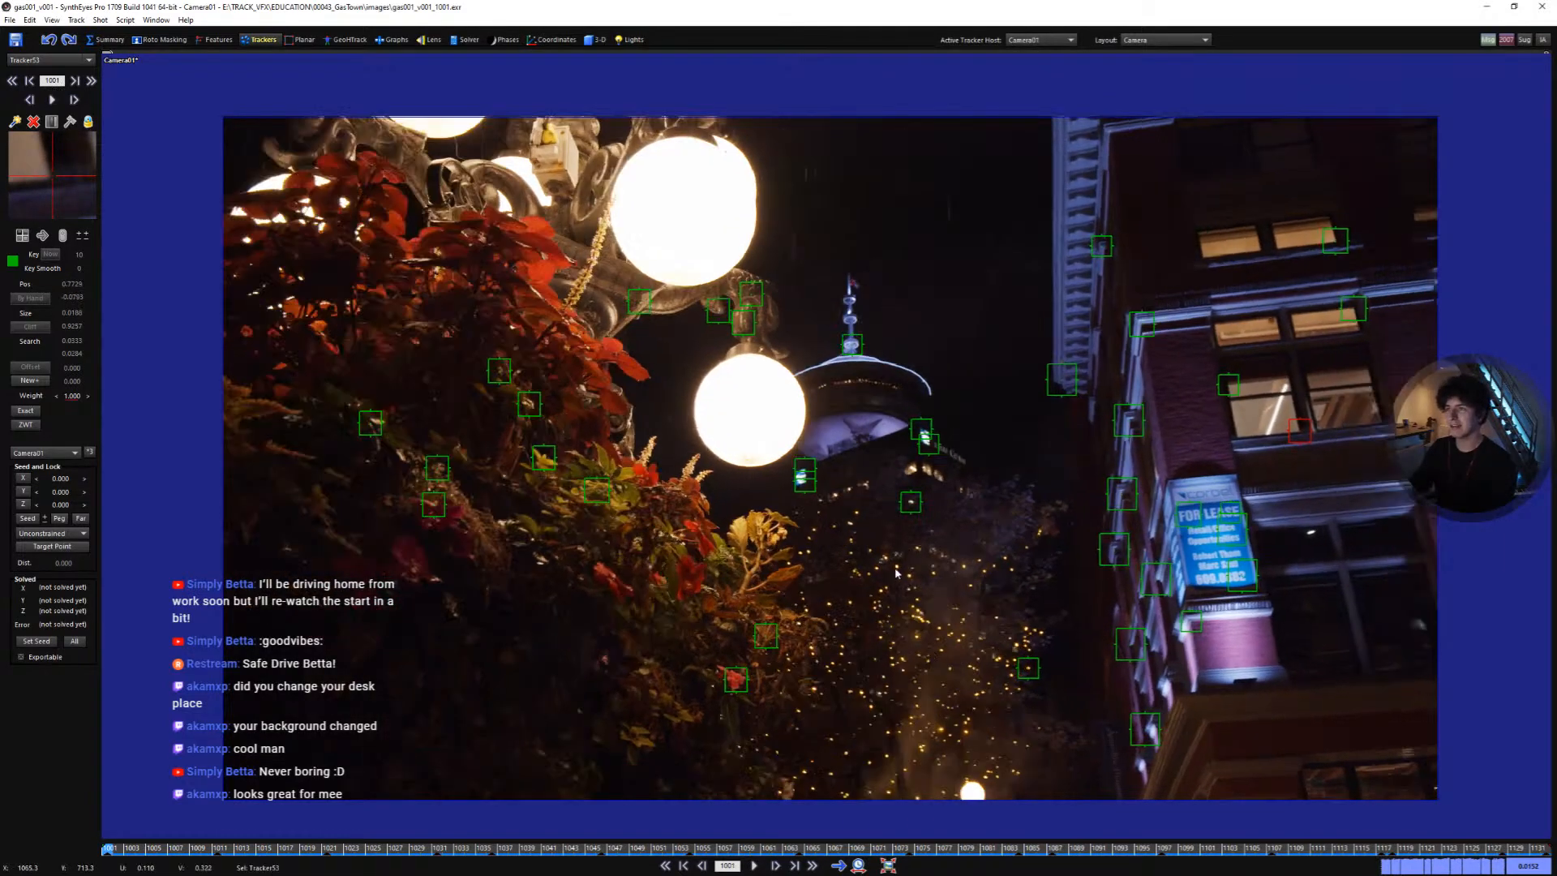
middle_click_drag(974, 667, 1010, 672)
scroll(1019, 671, "up", 1)
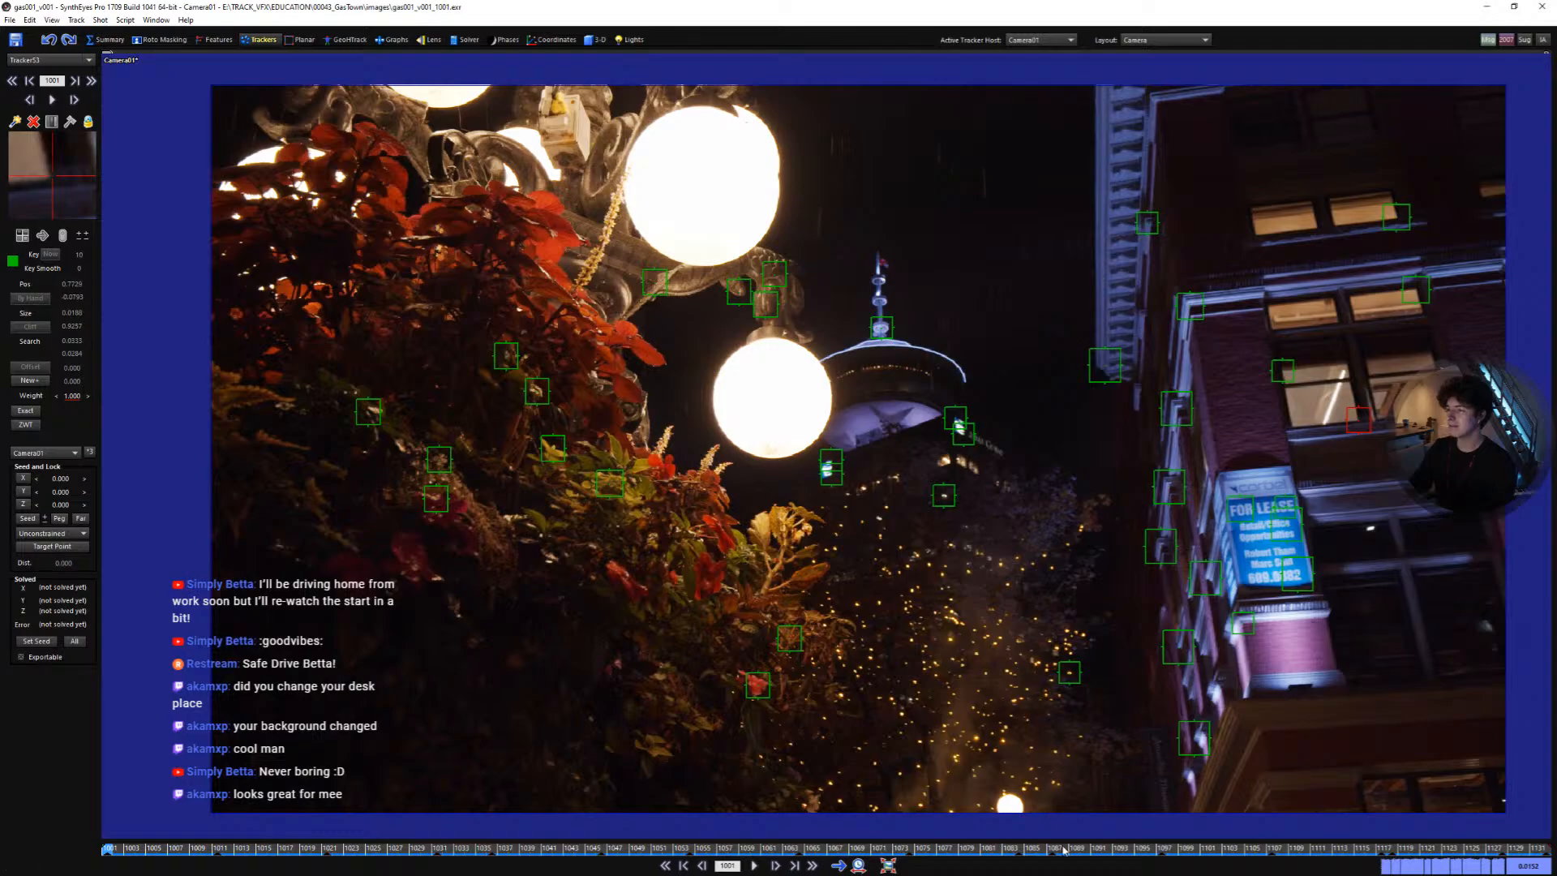
left_click_drag(1064, 850, 873, 769)
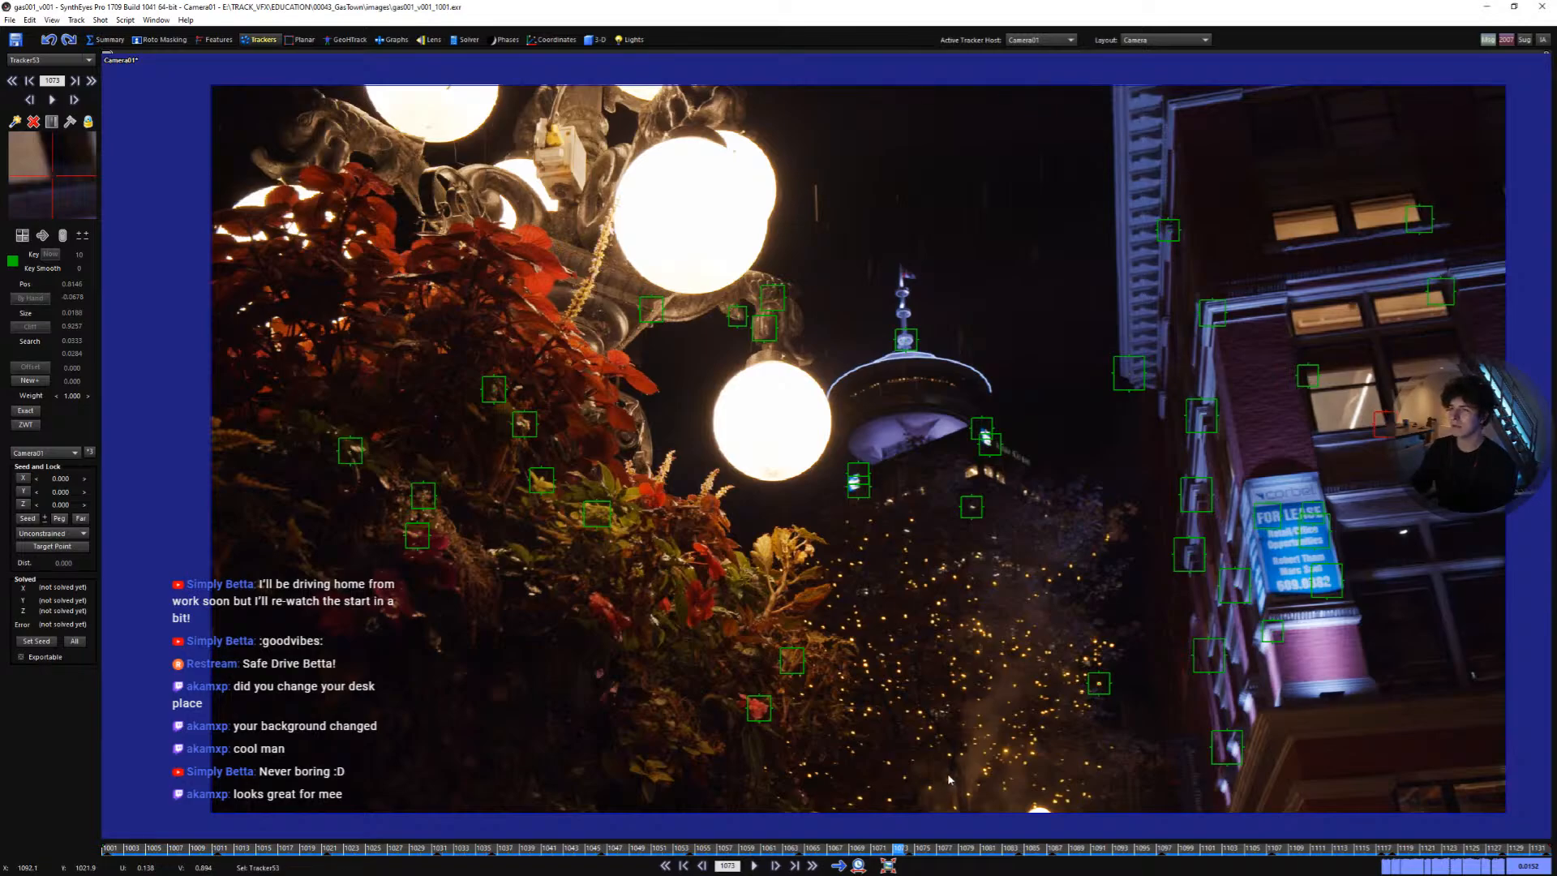
left_click_drag(740, 851, 106, 840)
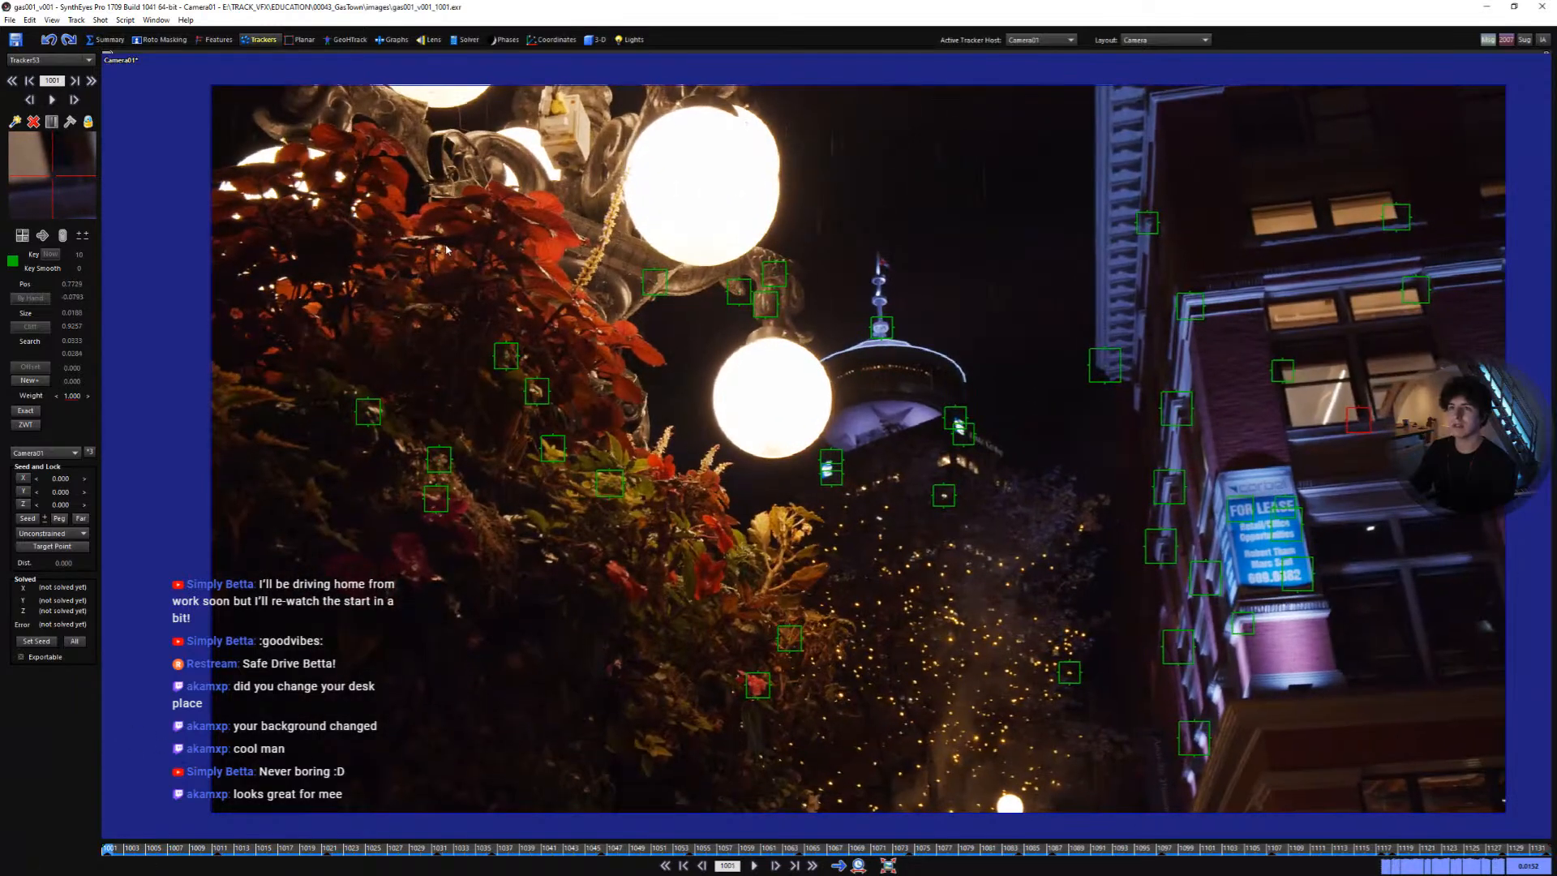
- Add a tracker on the lamp post's junction box and track it through the shot
scroll(503, 157, "up", 4)
middle_click_drag(503, 157, 553, 247)
left_click(696, 216)
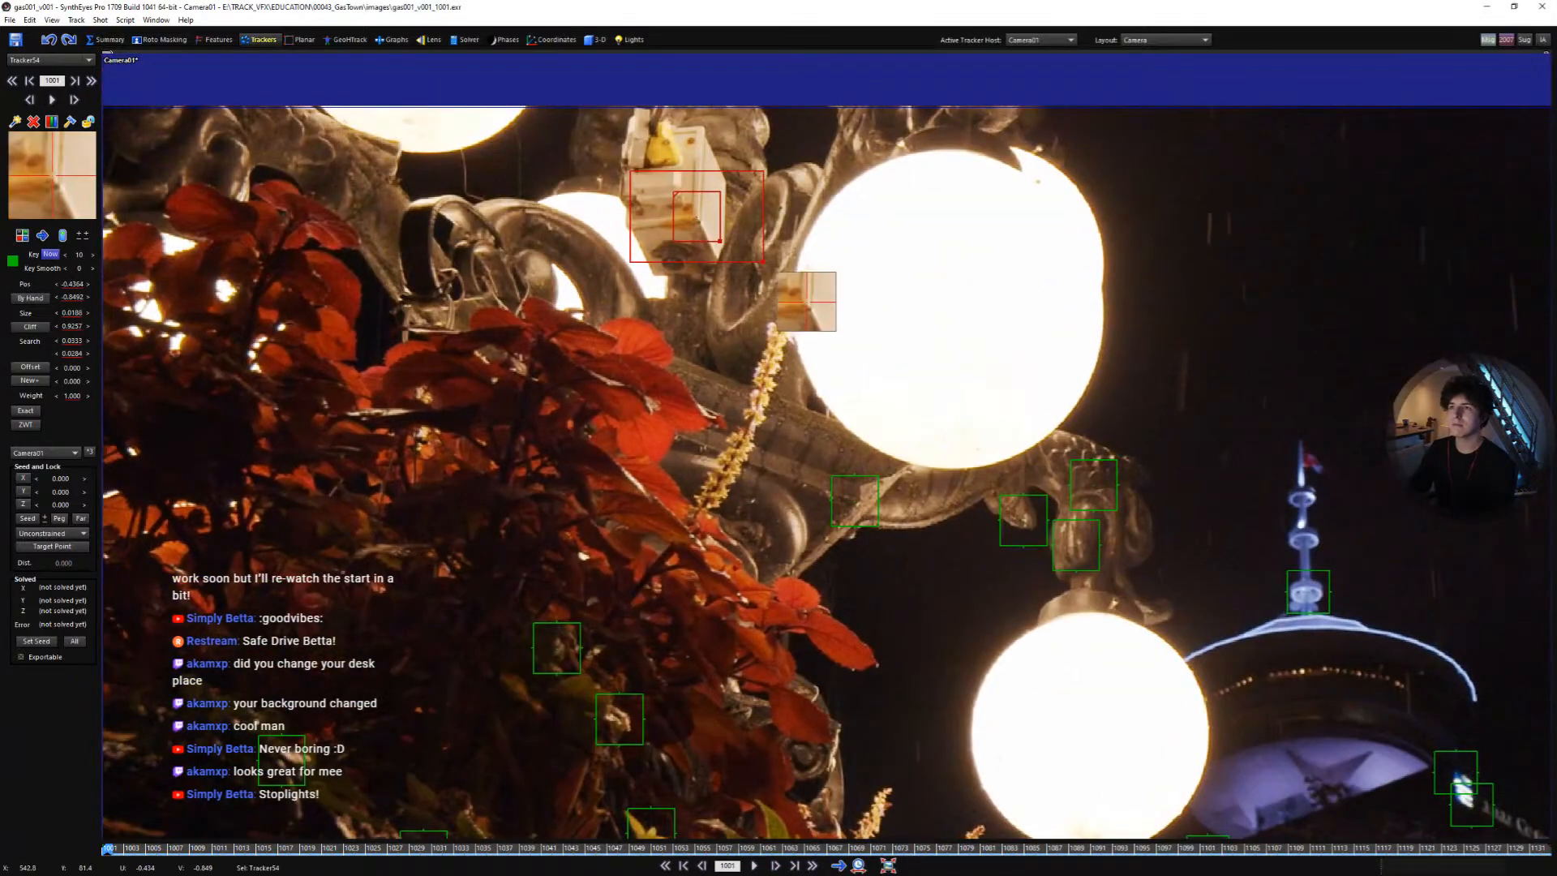
key("space")
key("5")
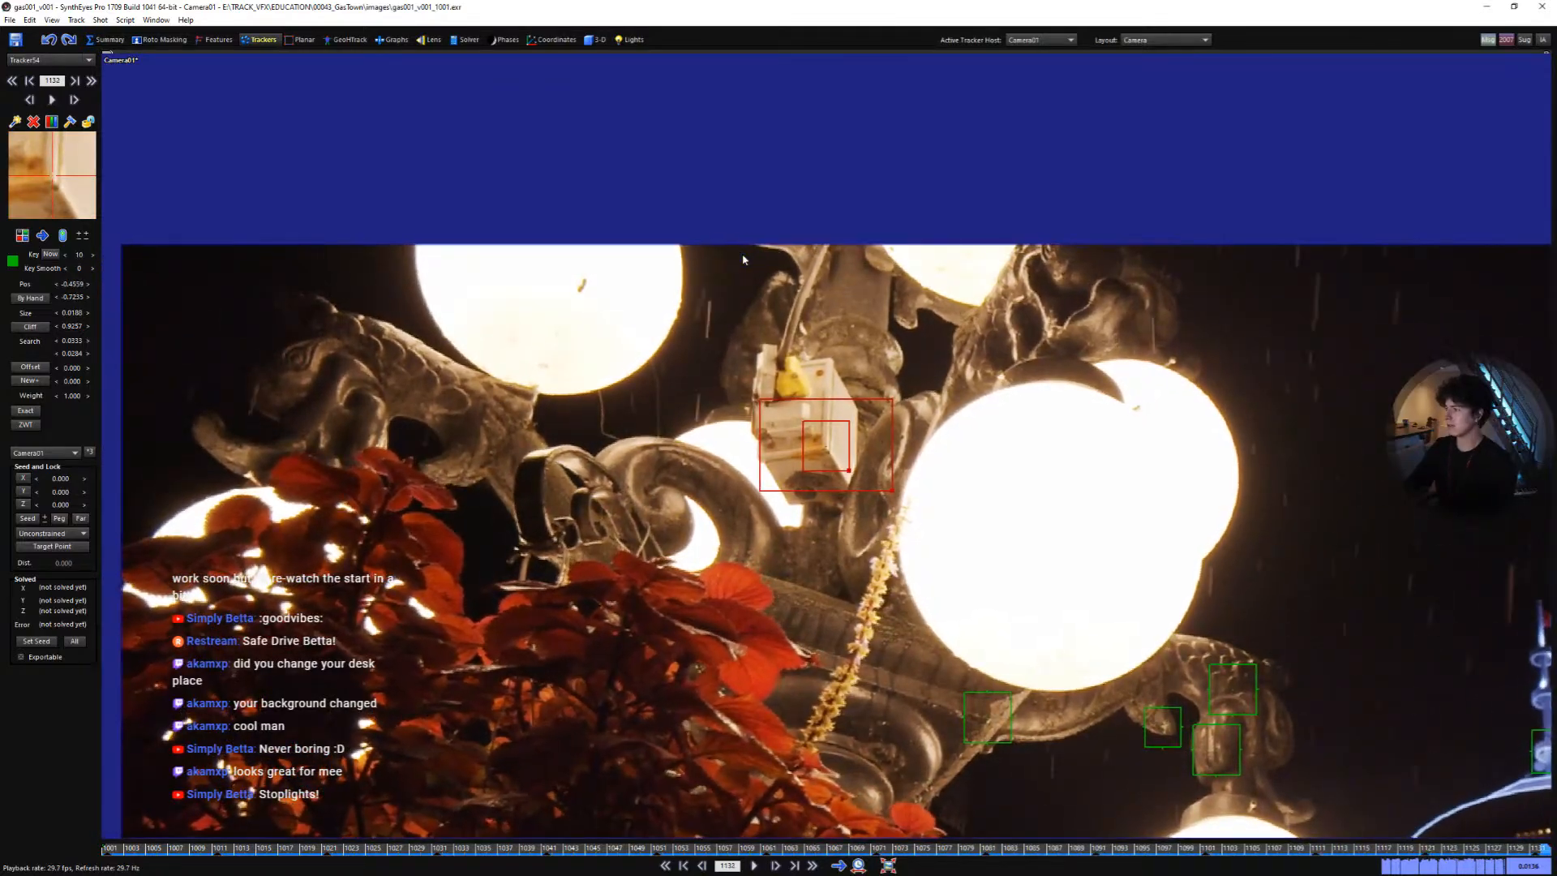
- Add a tracker on an upper window of the brick building at the first frame
scroll(934, 316, "down", 2)
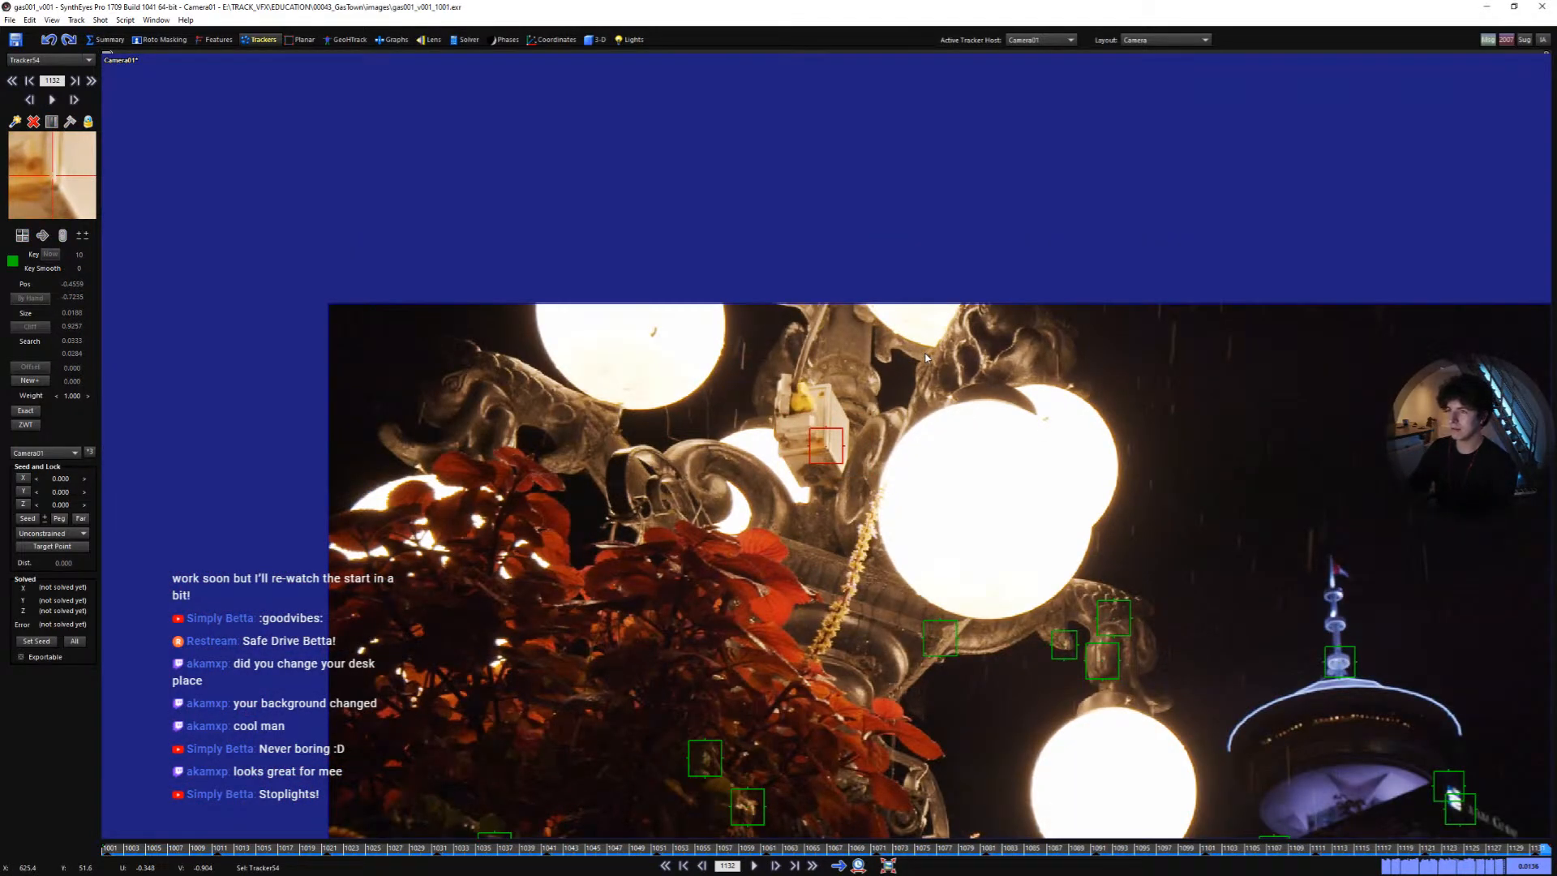
scroll(1043, 428, "down", 16)
scroll(947, 553, "up", 10)
middle_click_drag(858, 498, 861, 570)
scroll(862, 570, "up", 1)
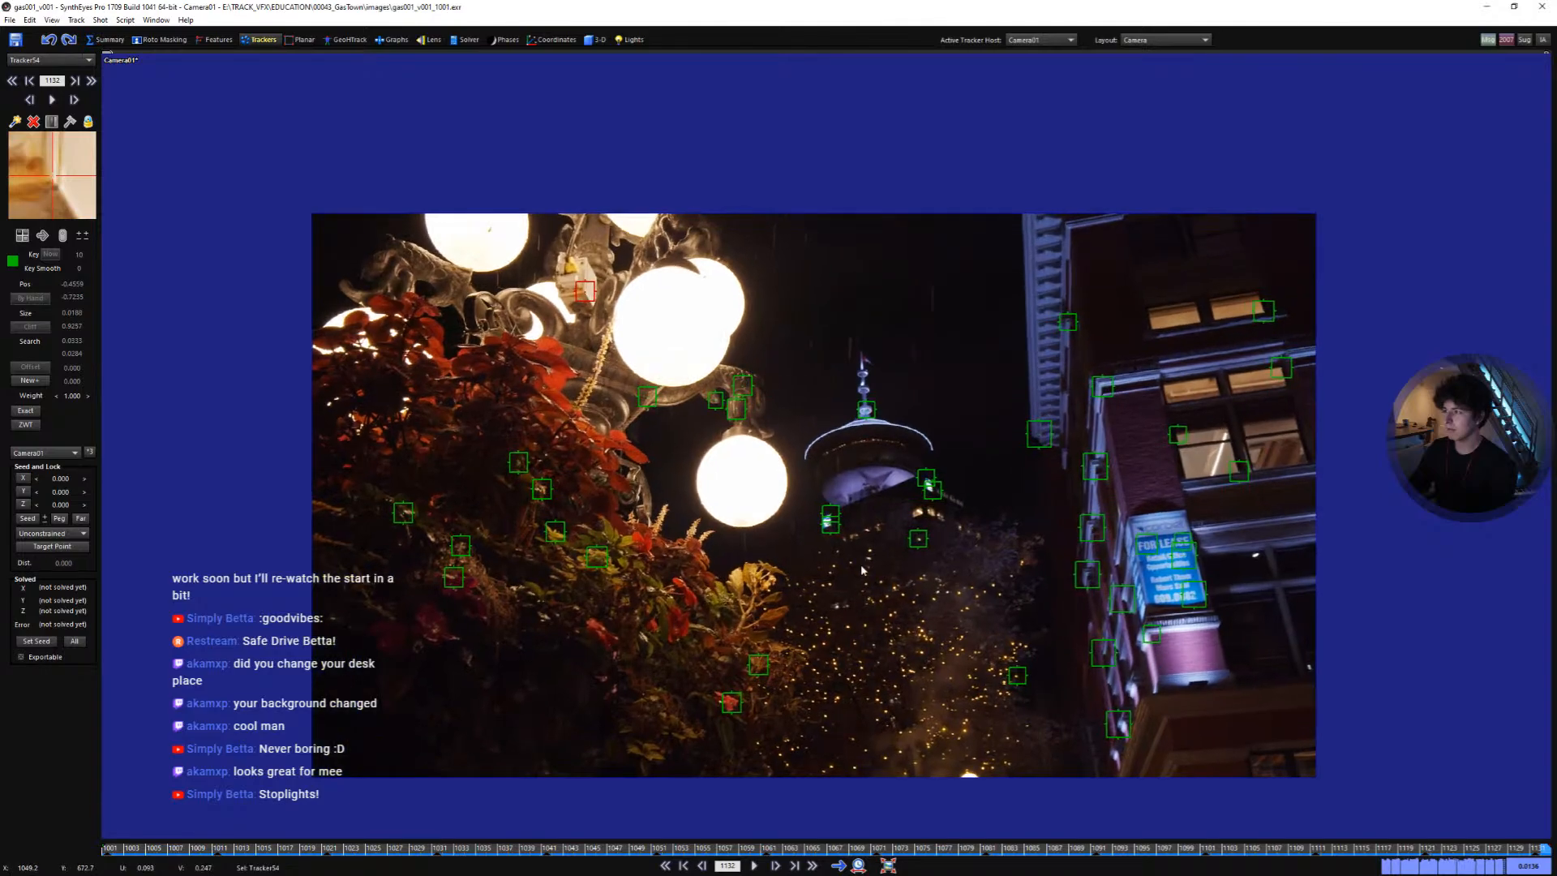
left_click_drag(734, 848, 108, 771)
scroll(1095, 367, "up", 3)
left_click(1189, 344)
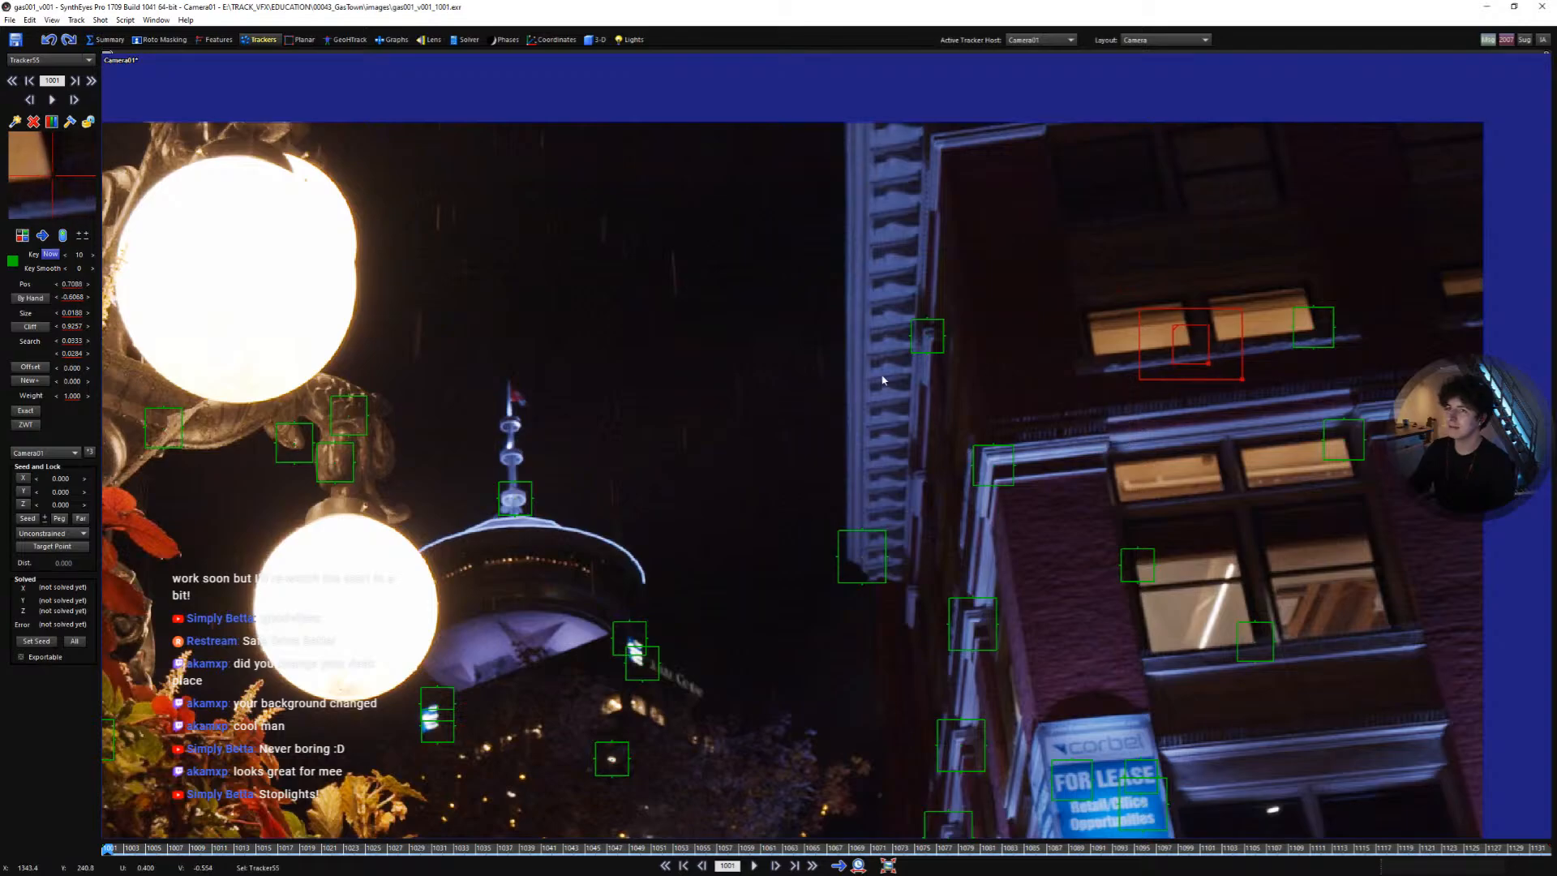
- Add a tracker on the tower's spire top and track it through the shot
middle_click_drag(545, 415, 761, 439)
left_click_drag(725, 443, 725, 447)
key("space")
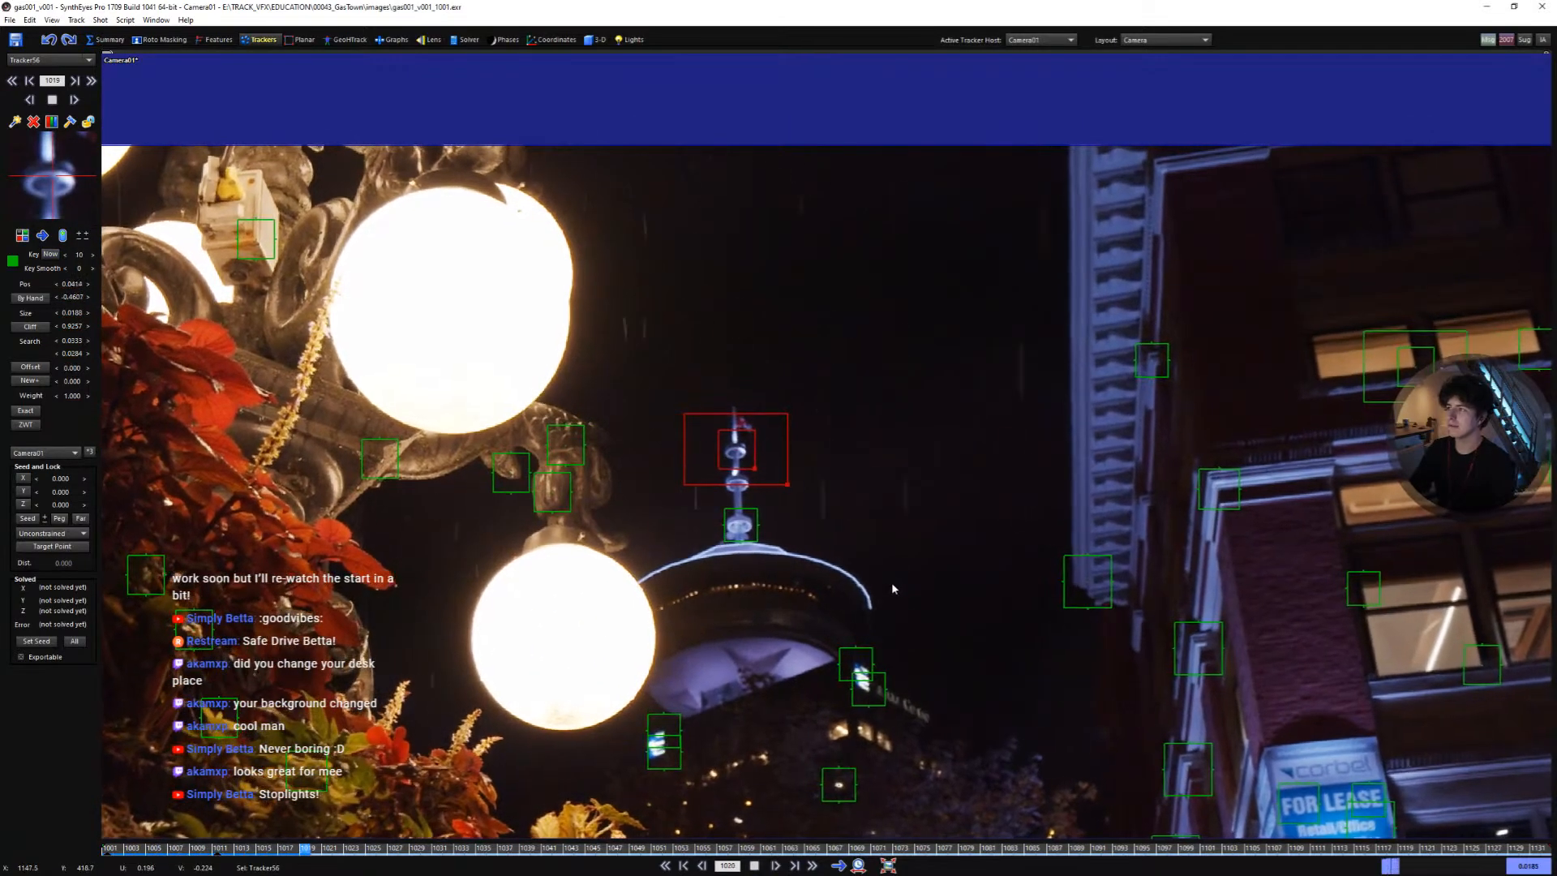
- Select the new window and spire trackers together
middle_click_drag(977, 570, 763, 609)
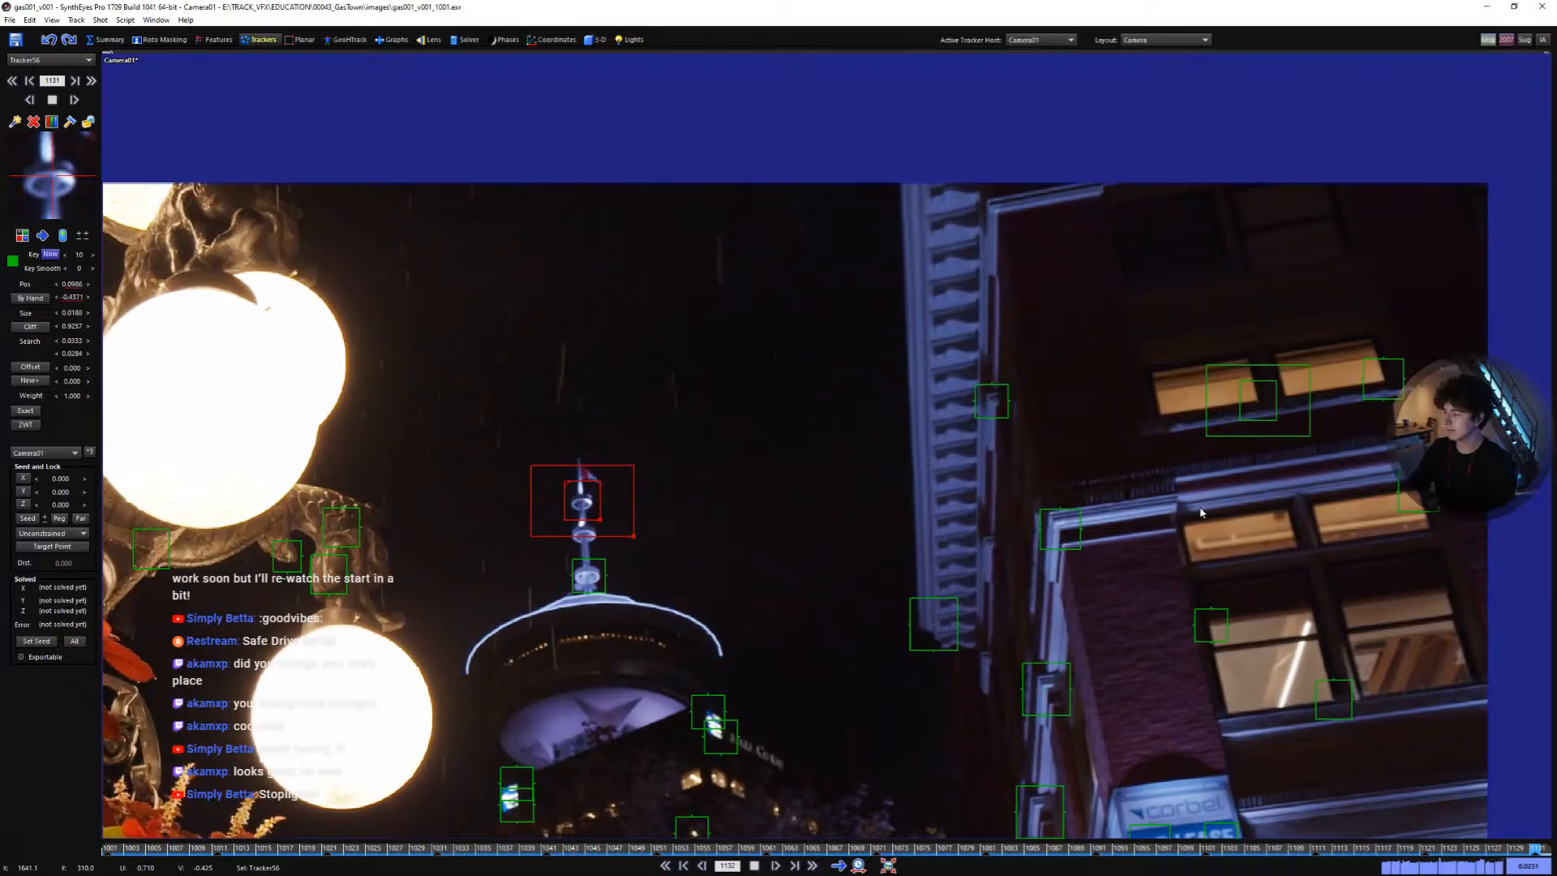
left_click_drag(1199, 494, 1203, 393)
left_click_drag(769, 517, 563, 523, "shift")
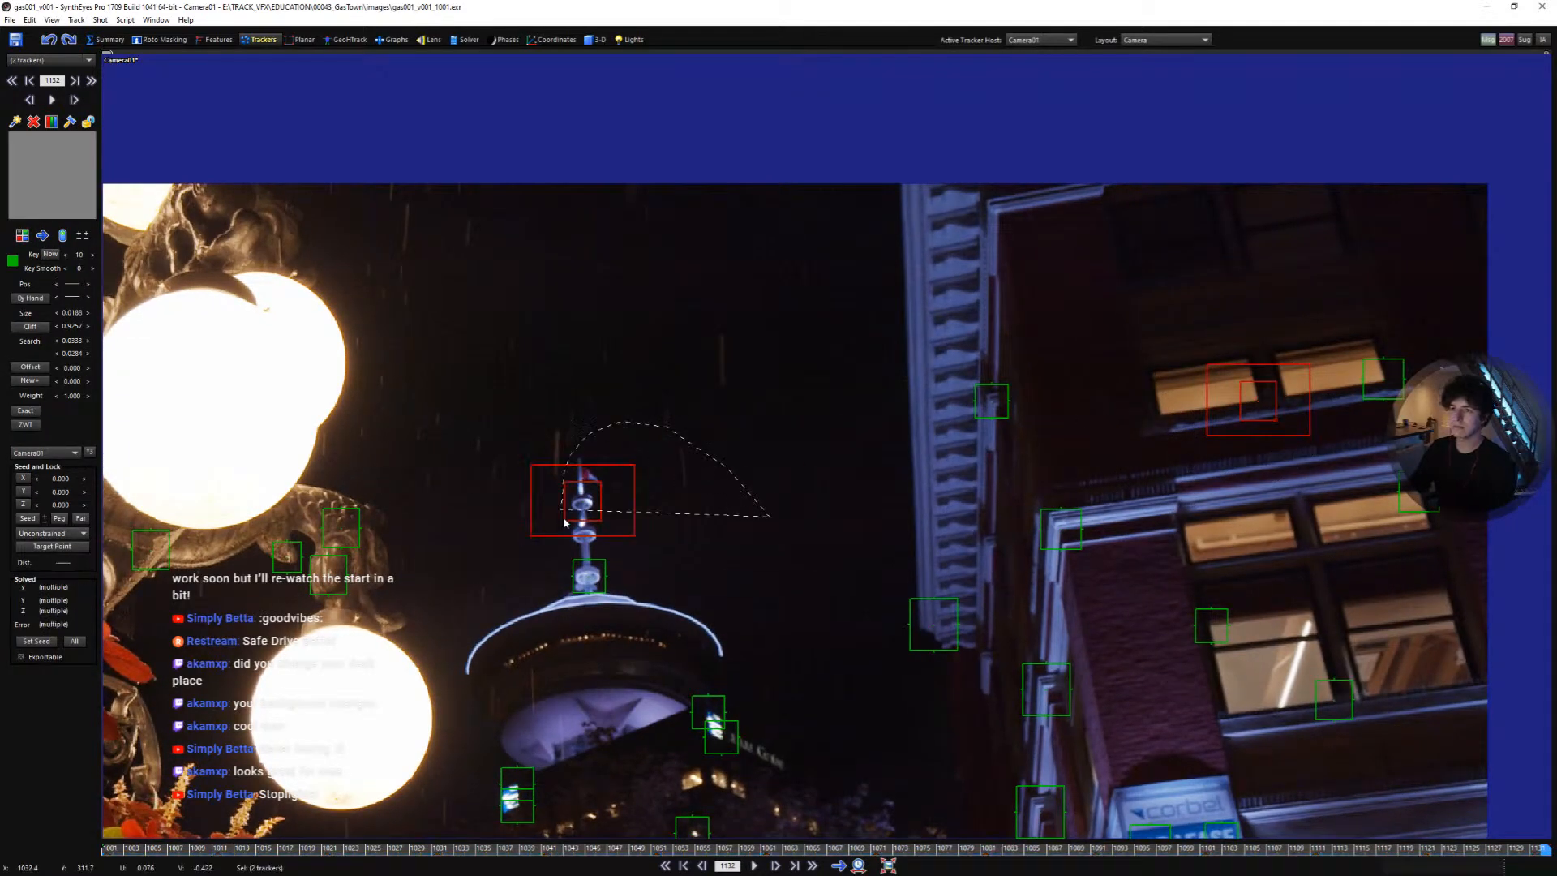
- Add a tracker on the lamp post ornament above the foliage and track it through the shot
scroll(643, 504, "down", 3)
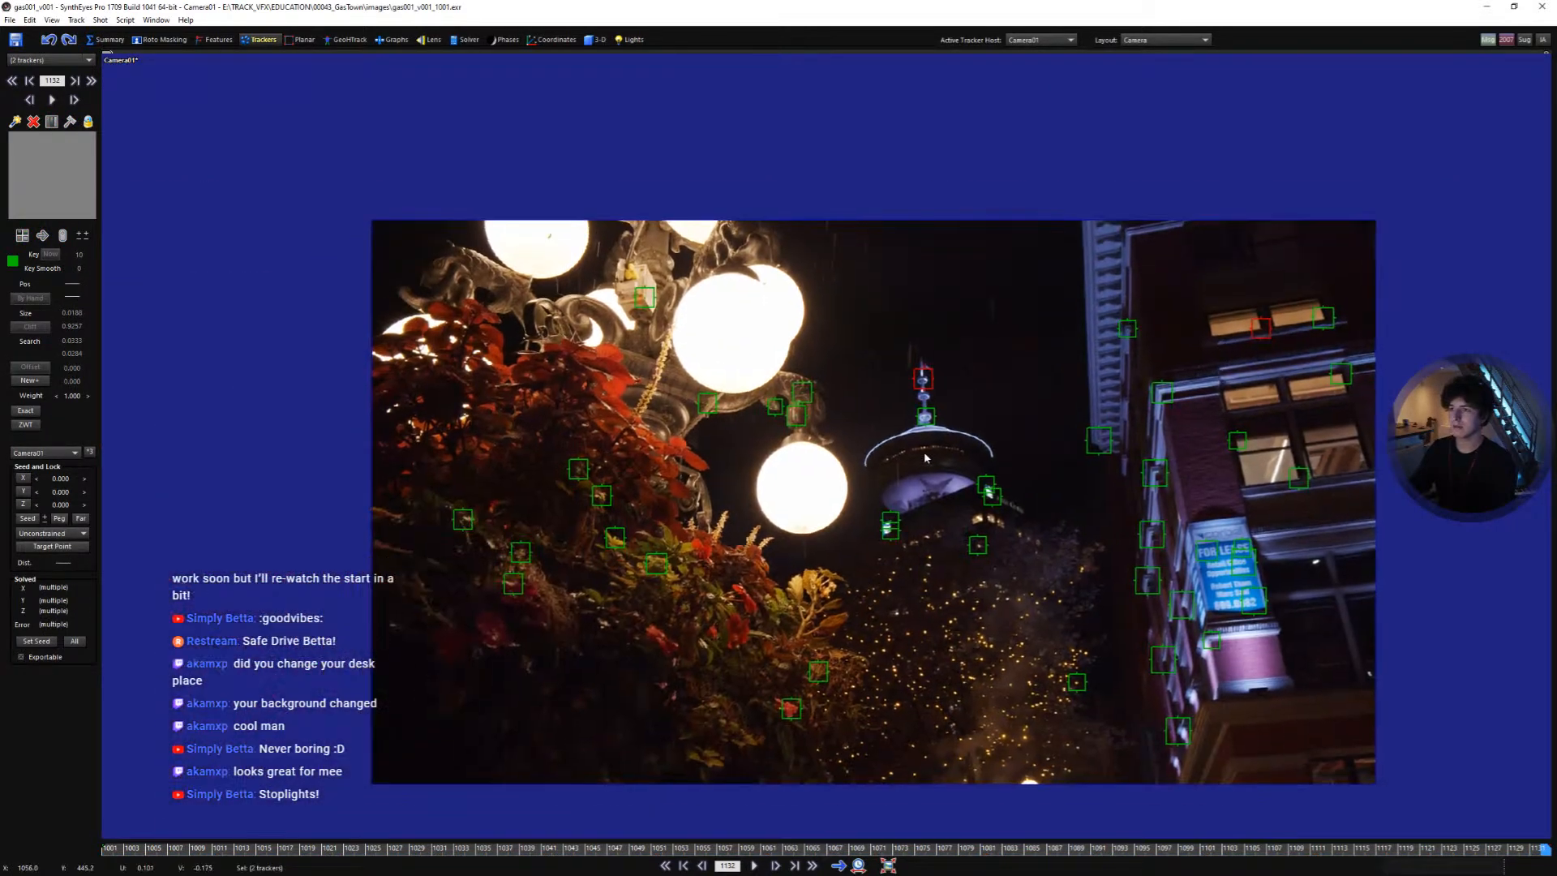
left_click_drag(523, 849, 0, 703)
scroll(432, 232, "up", 5)
left_click(584, 229)
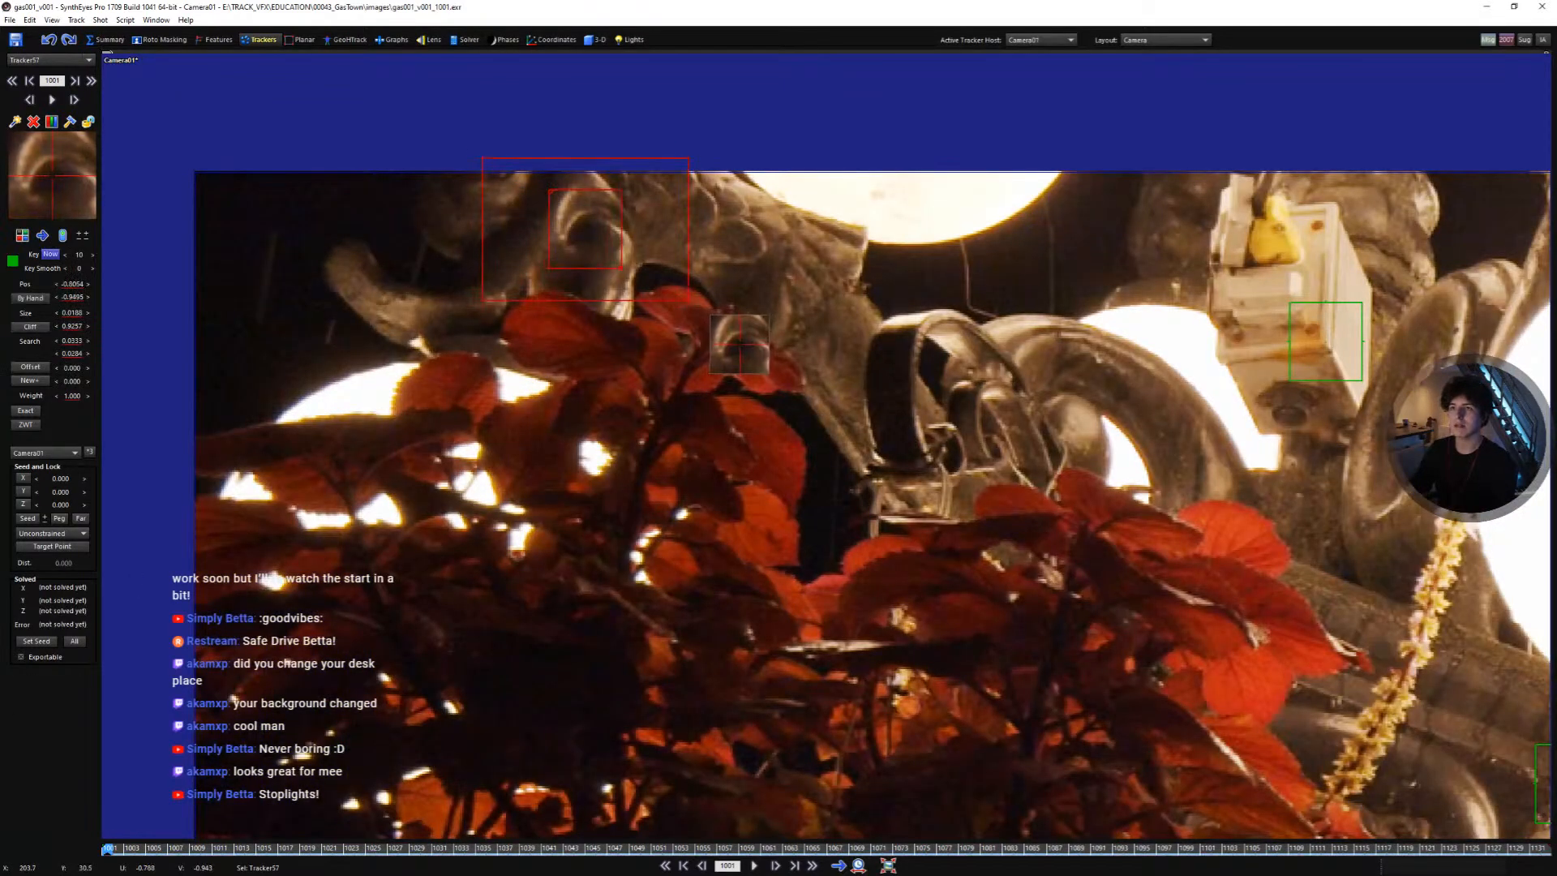
key("space")
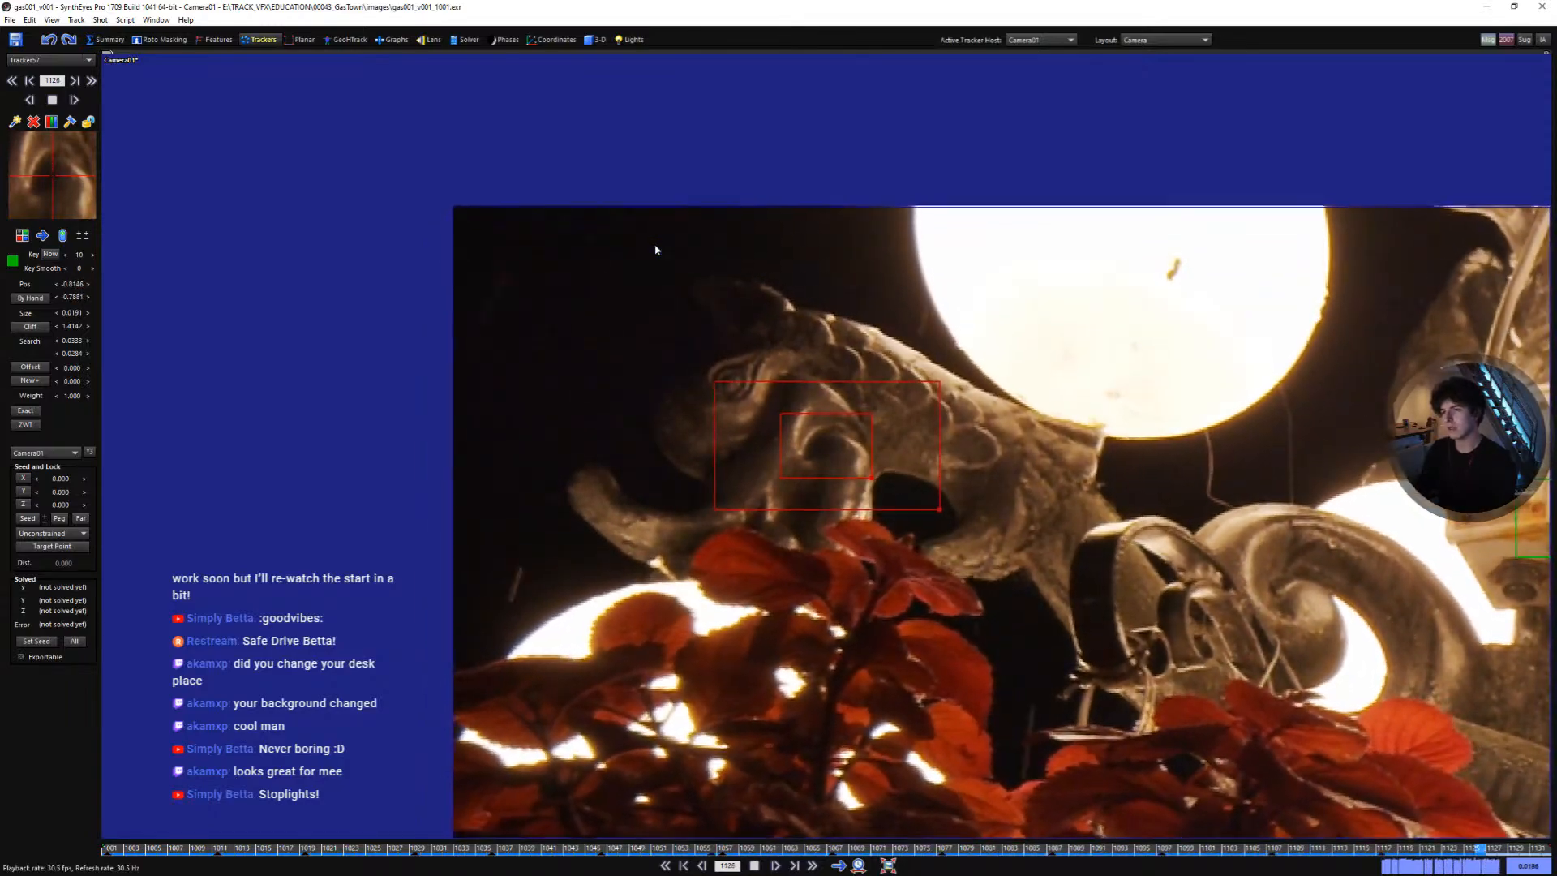
- Add two more trackers on the ornament's carved head and track them through the shot
key("l")
key("shift+a")
left_click(1021, 448)
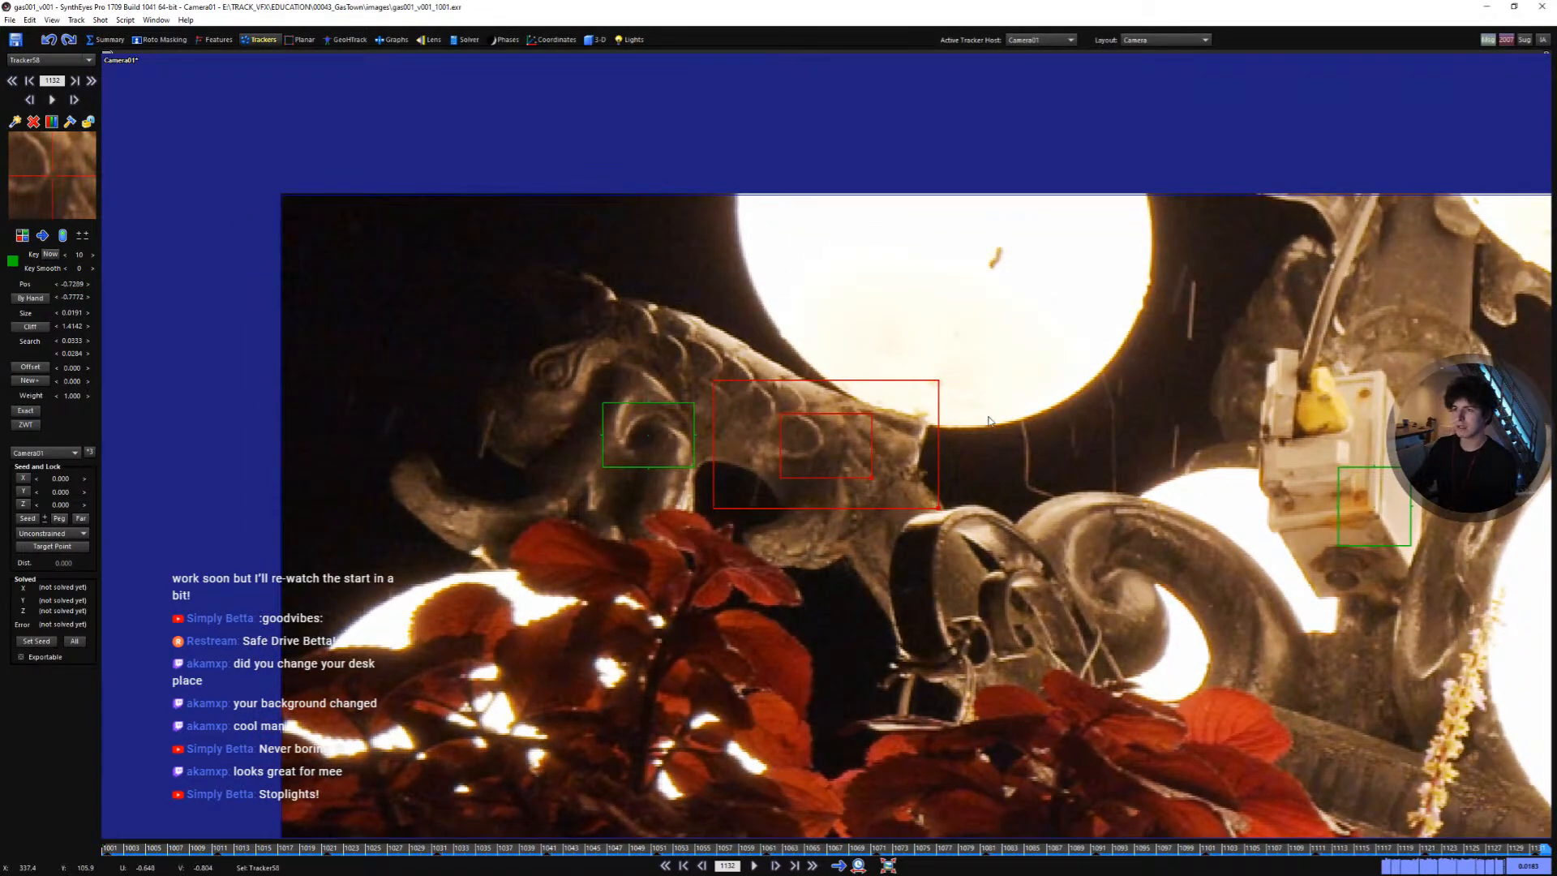
left_click_drag(897, 473, 862, 479)
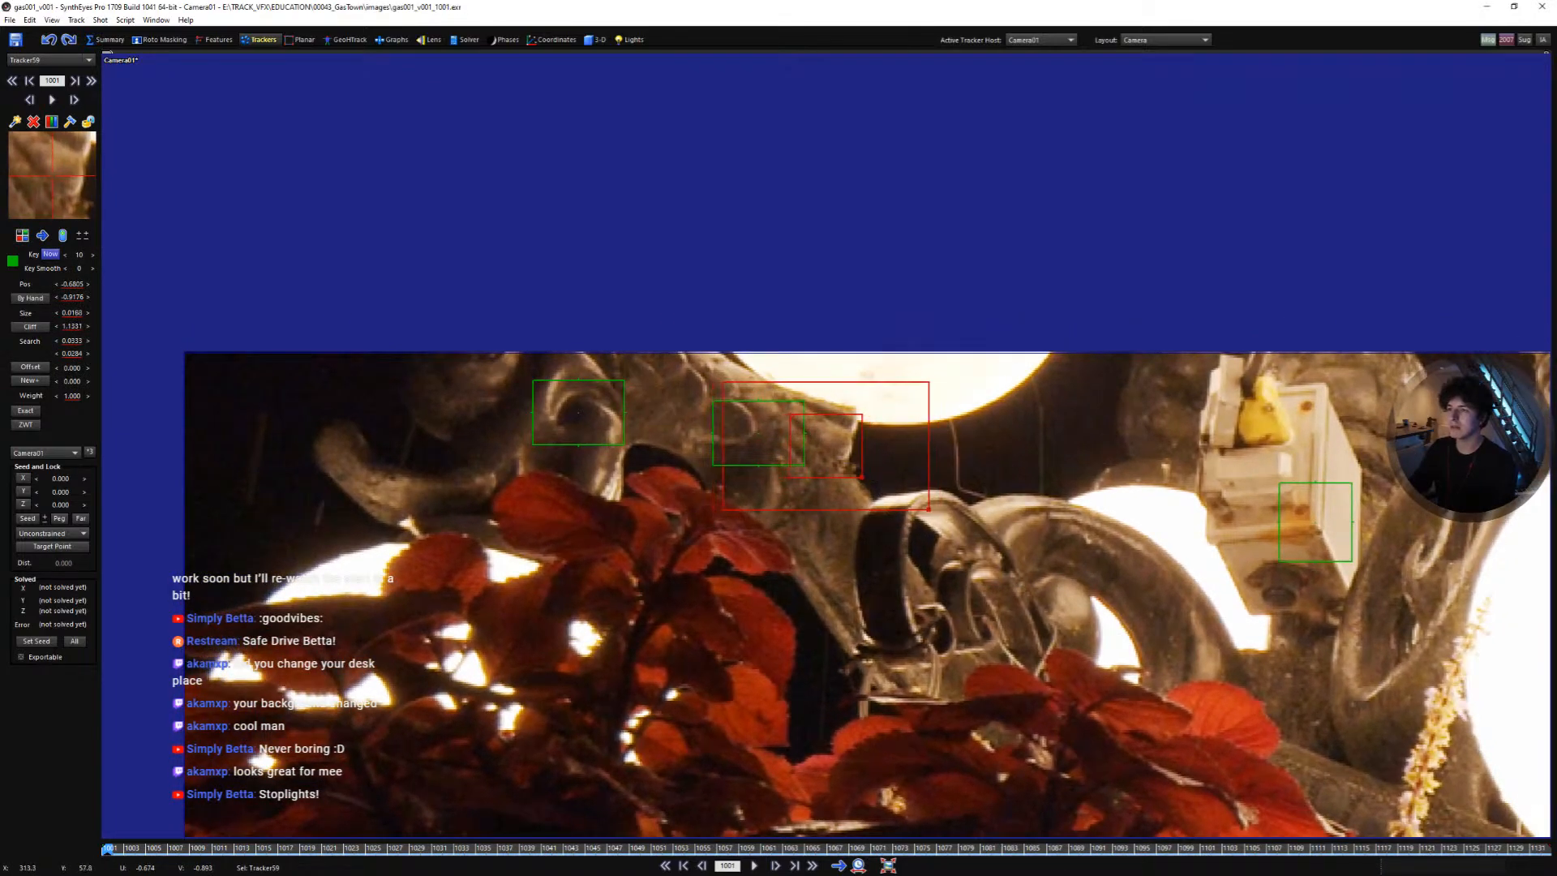
key("space")
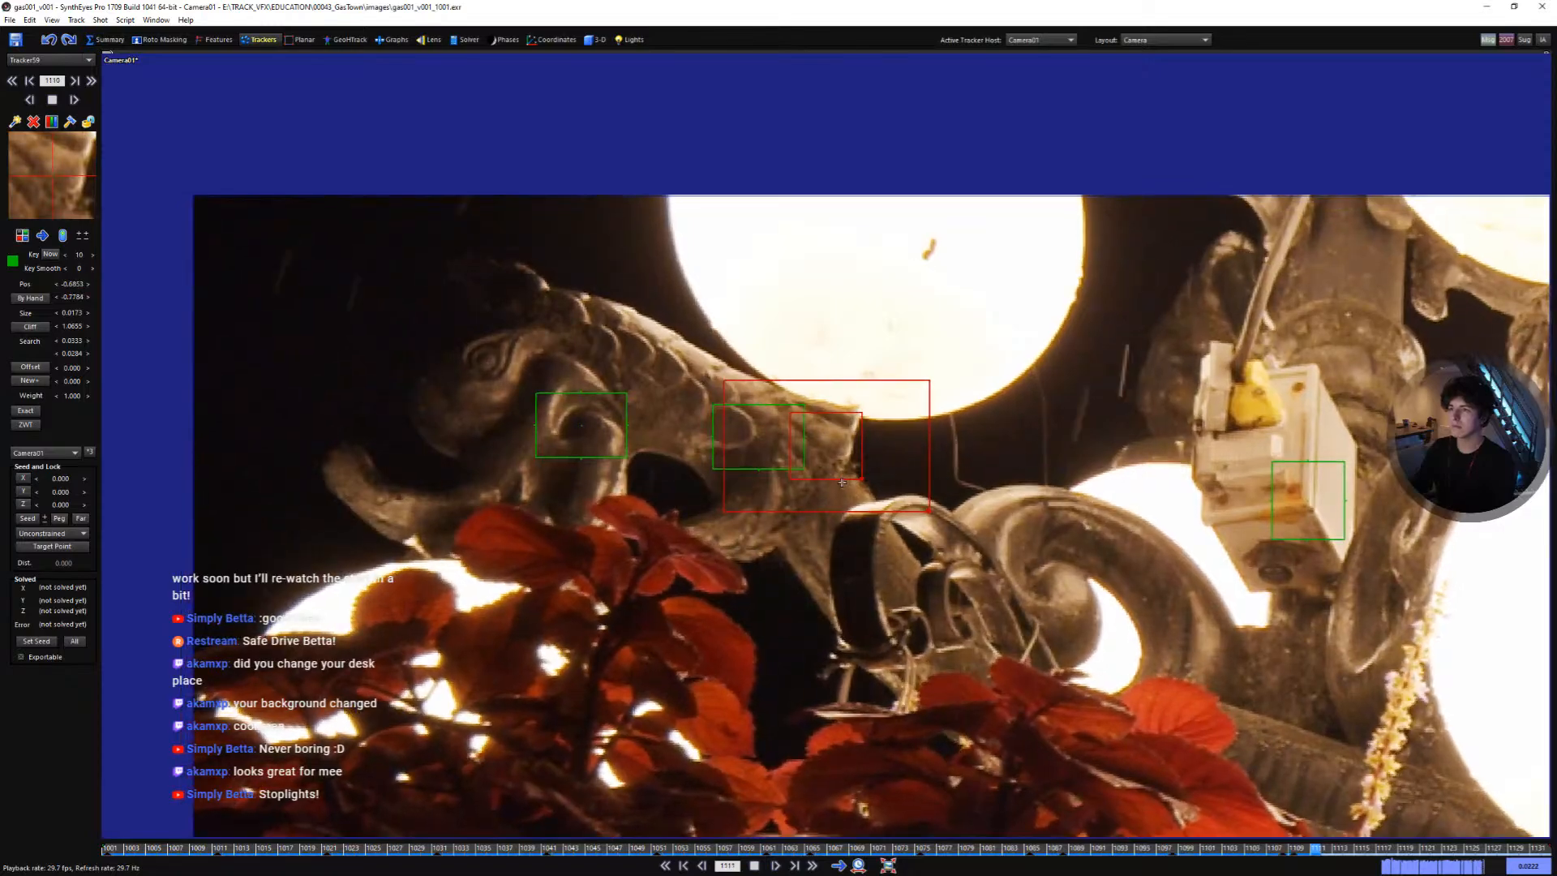
- Play and scrub through the shot to review the lamp ornament trackers
key("l")
key("shift+a")
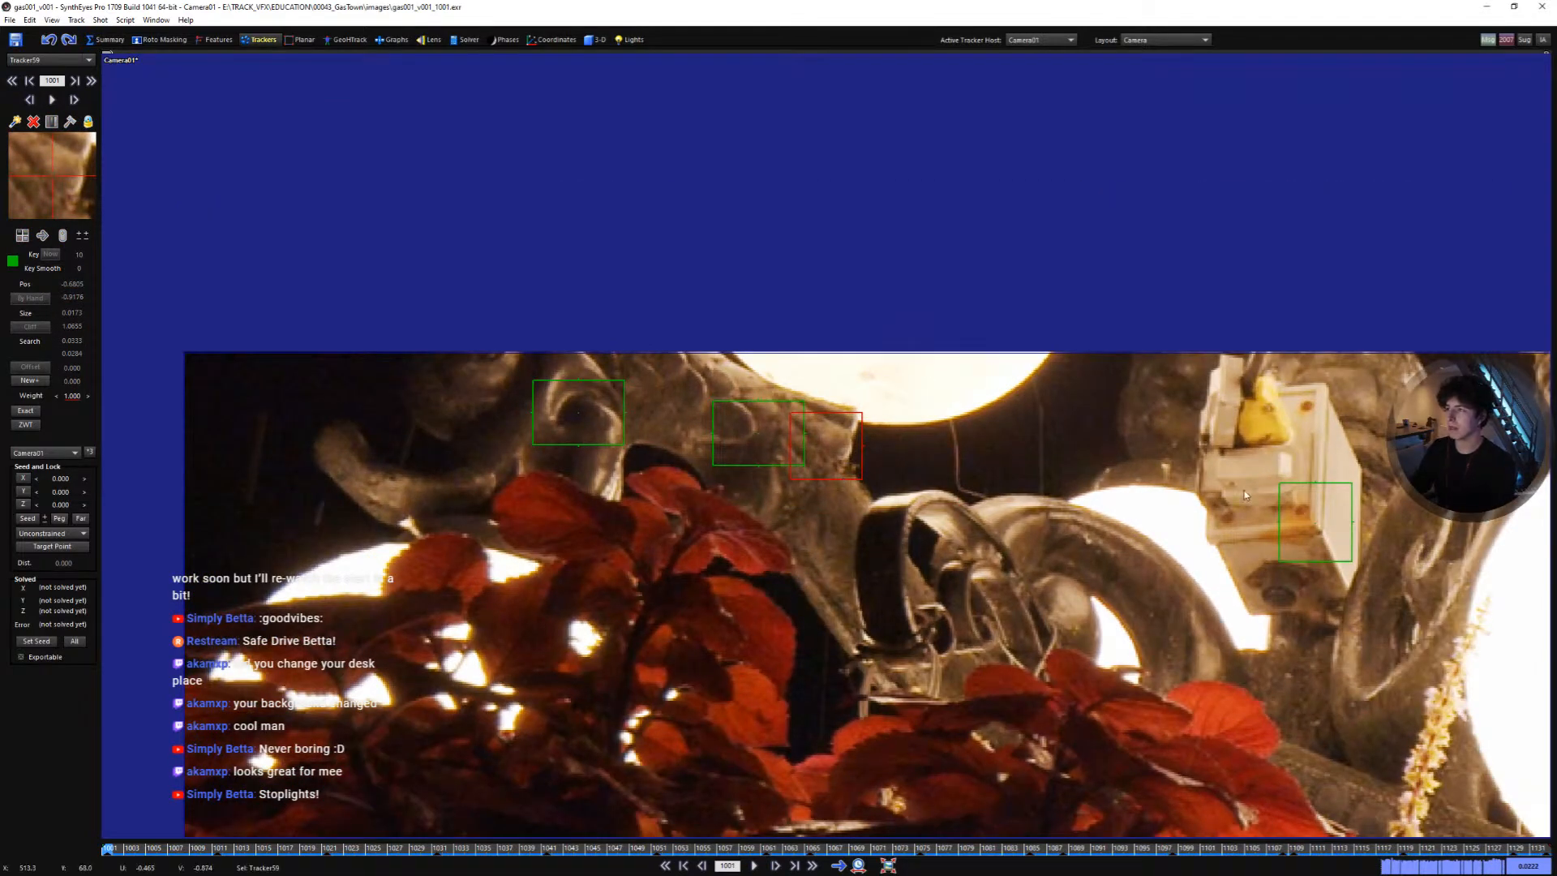
scroll(1246, 494, "down", 2)
middle_click_drag(1245, 495, 963, 443)
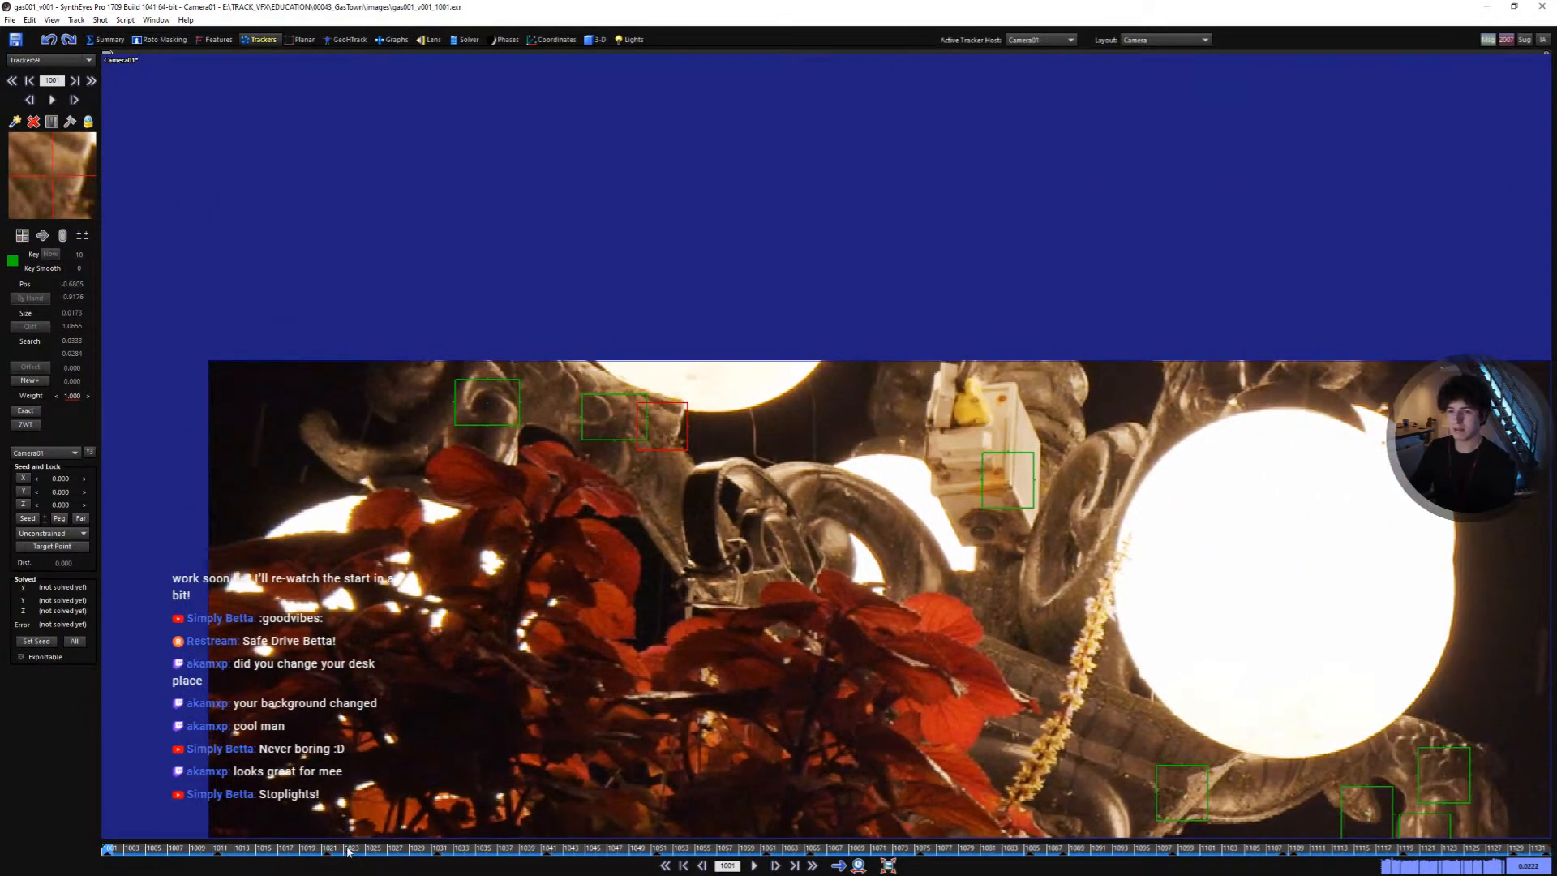
left_click_drag(349, 851, 97, 802)
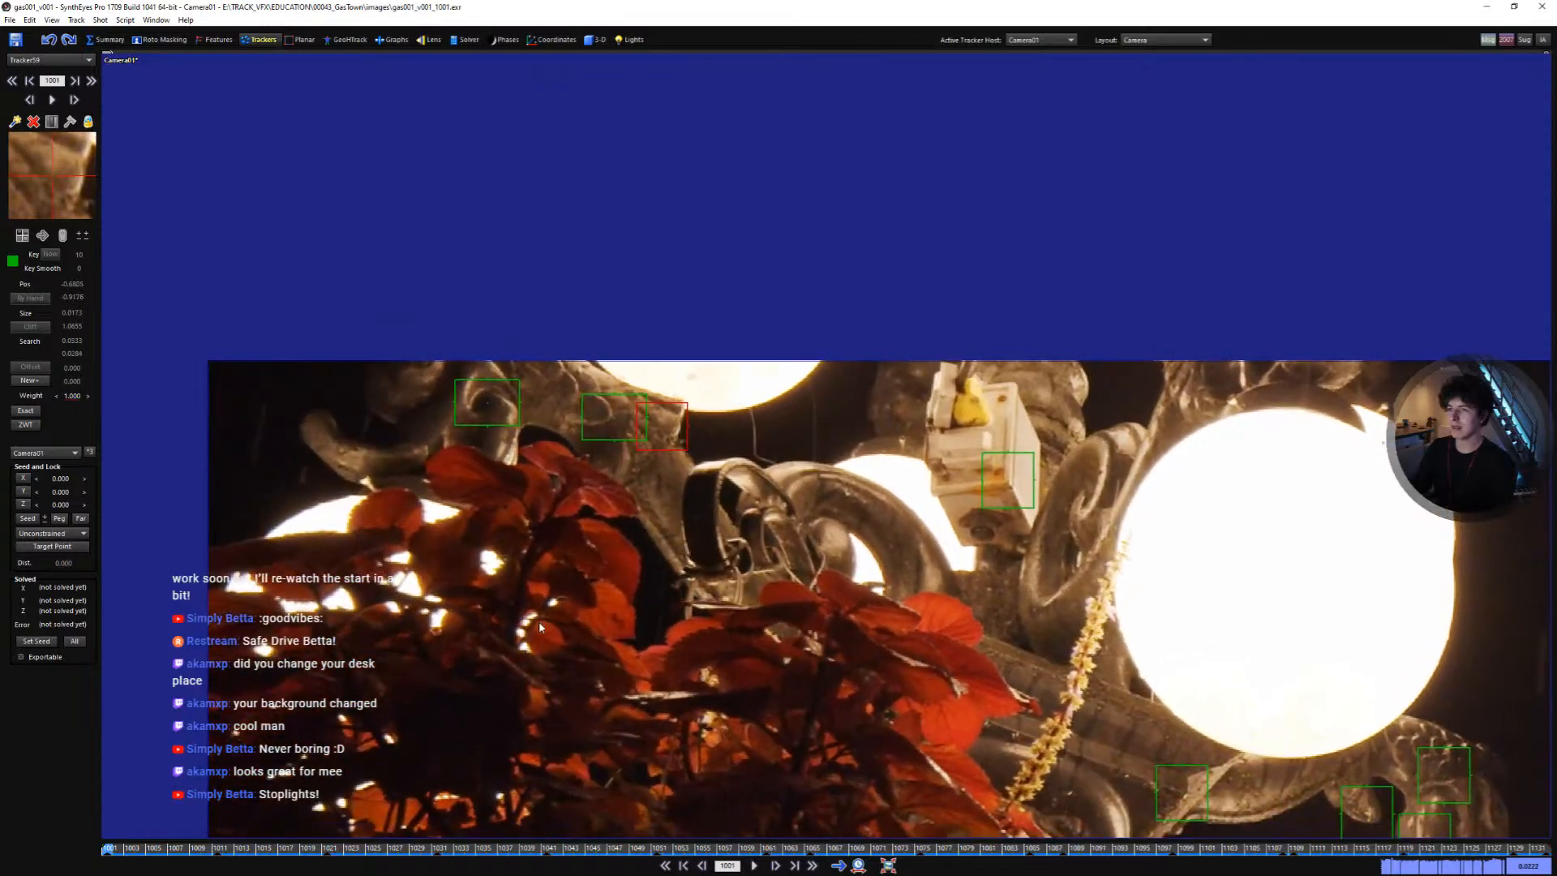
scroll(980, 814, "down", 2)
middle_click_drag(979, 814, 740, 471)
scroll(806, 542, "down", 2)
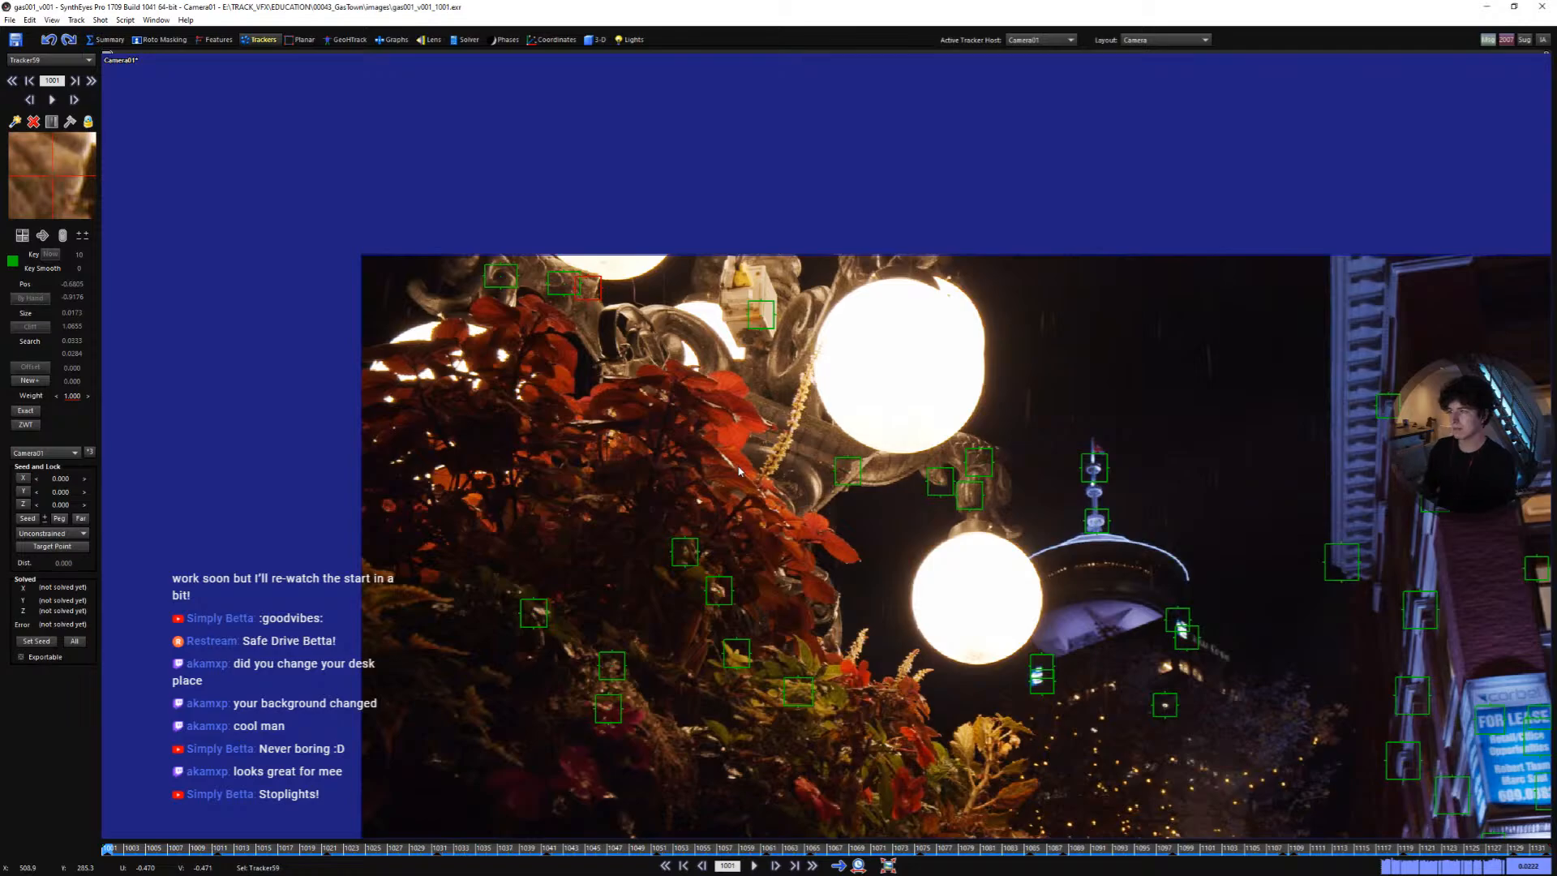
key("space")
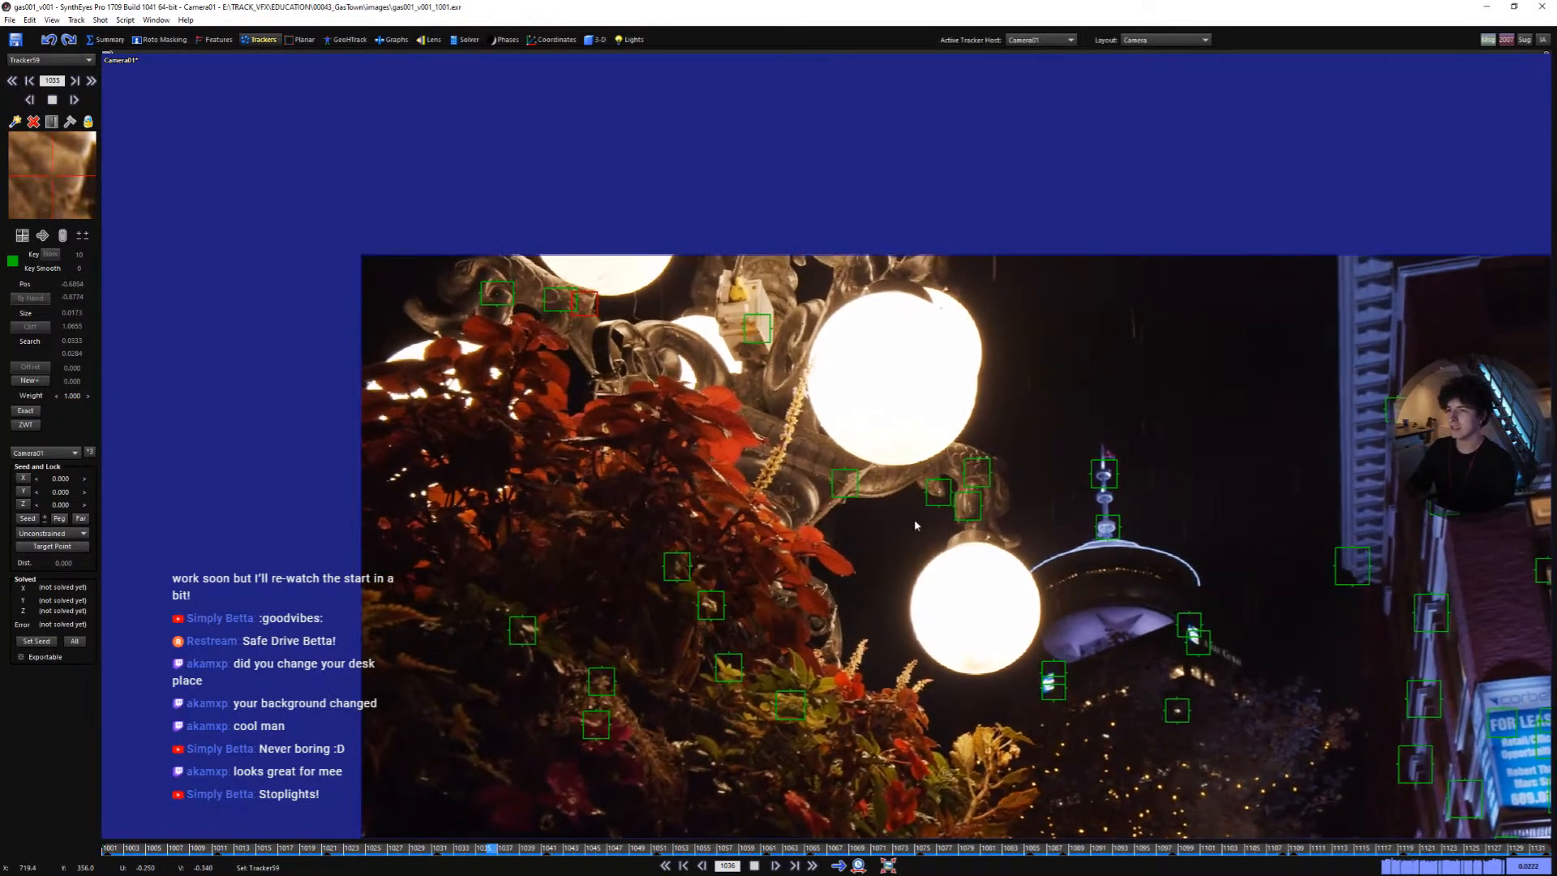
middle_click_drag(913, 519, 732, 436)
scroll(840, 479, "down", 2)
middle_click_drag(834, 485, 803, 444)
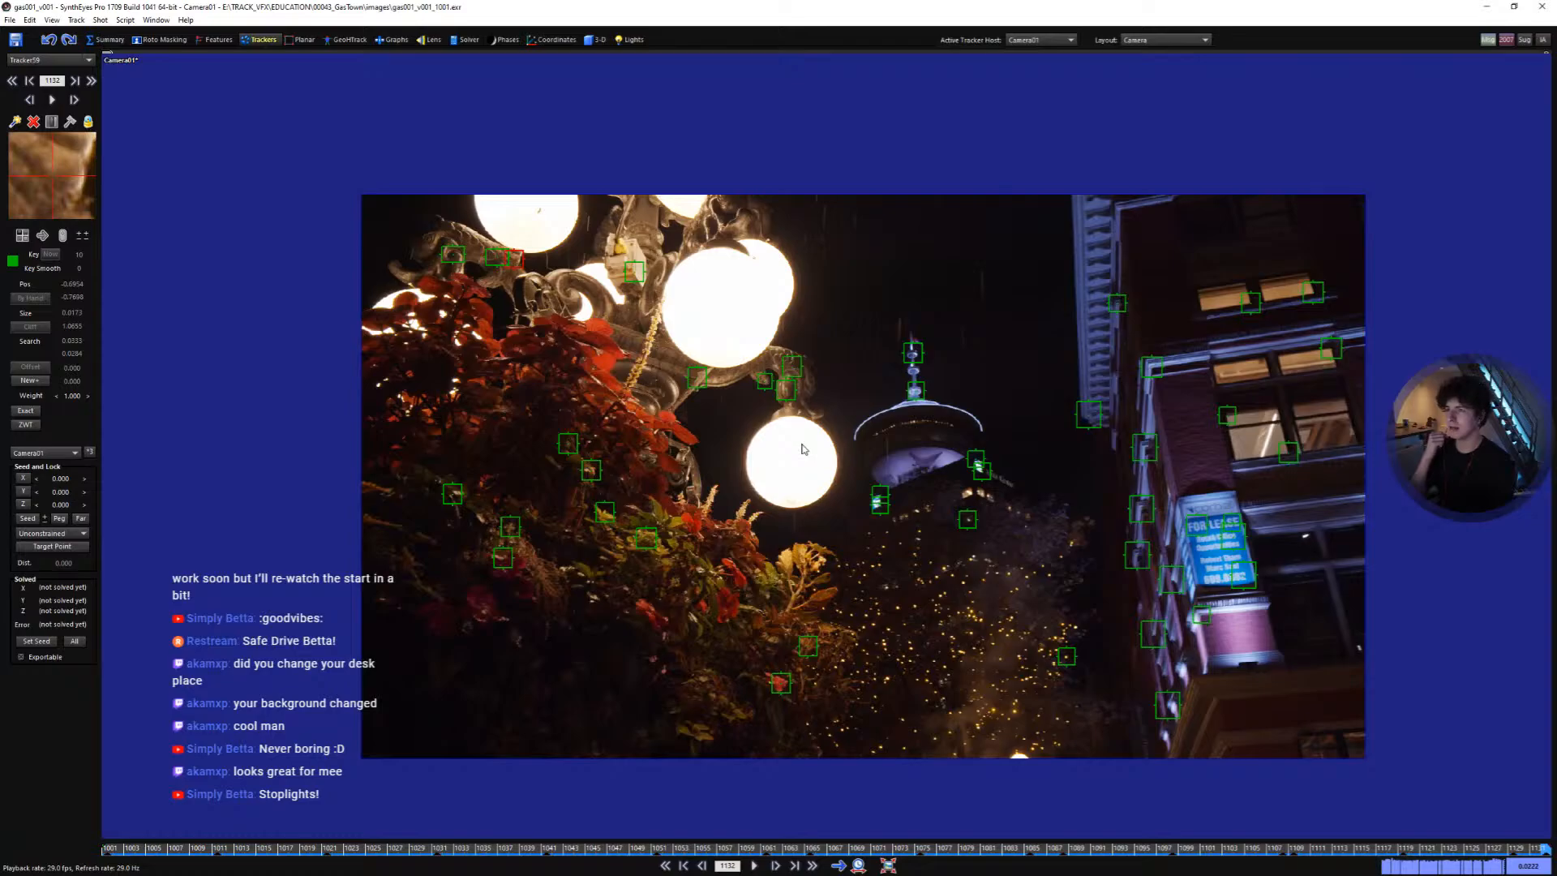
- Play and scrub through the shot from the start to review the existing trackers
key("Home")
scroll(872, 504, "up", 2)
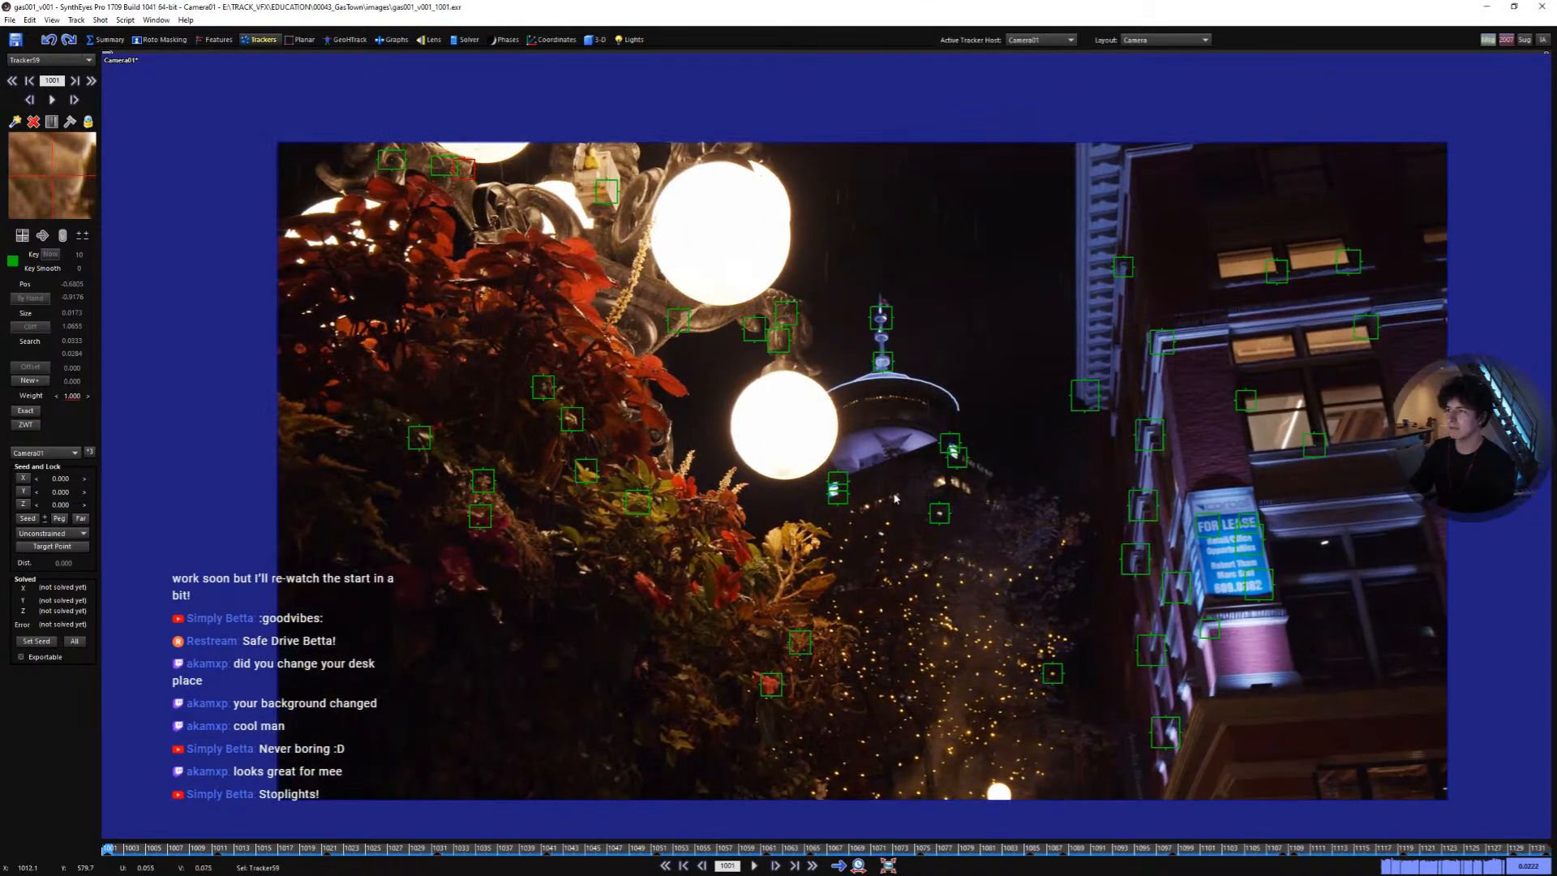
middle_click_drag(896, 497, 878, 478)
key("space")
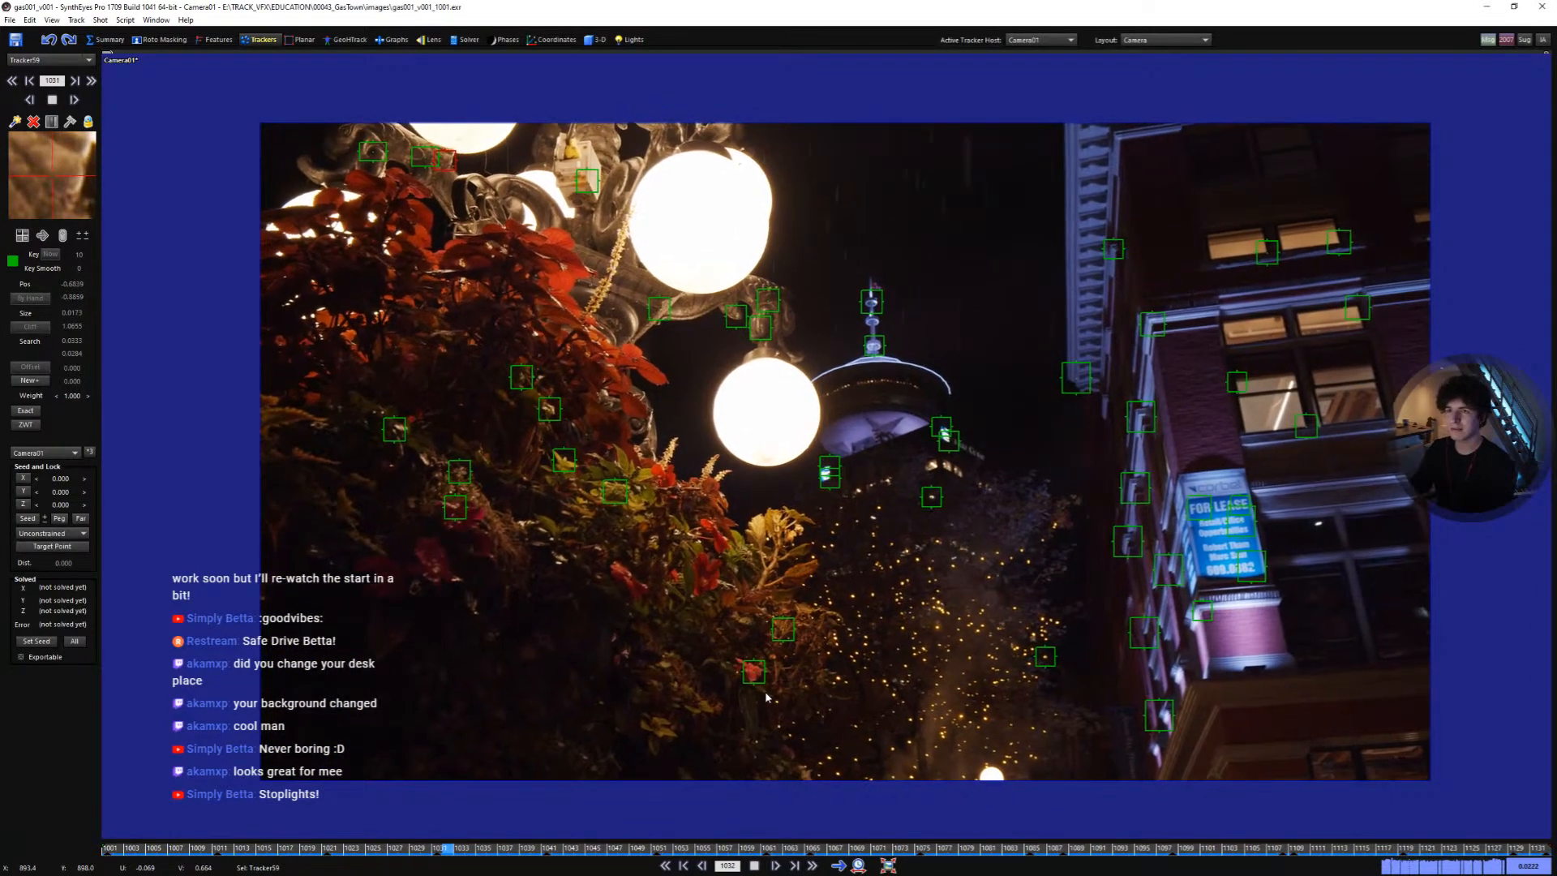
left_click_drag(1183, 848, 107, 839)
scroll(1269, 784, "up", 7)
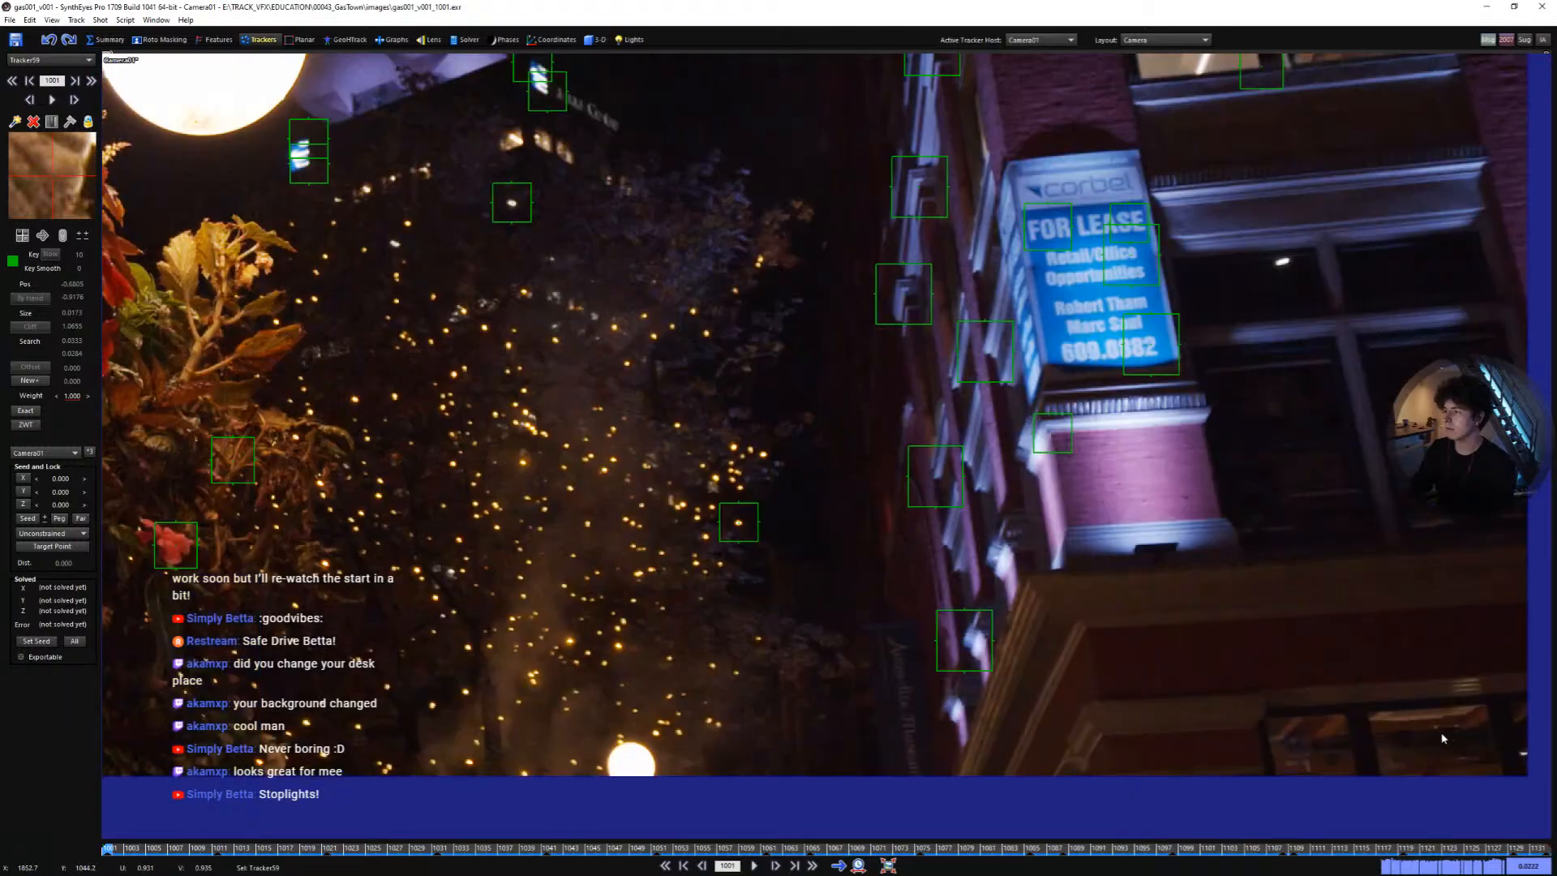
- Add a tracker on the ledge below the building's lower balcony and track it through the shot
middle_click_drag(1446, 736, 1215, 681)
mouse_move(1146, 678)
left_mouse_down()
mouse_move(1128, 657)
mouse_move(1157, 671)
left_mouse_up()
key("5")
scroll(1168, 637, "up", 2)
key("space")
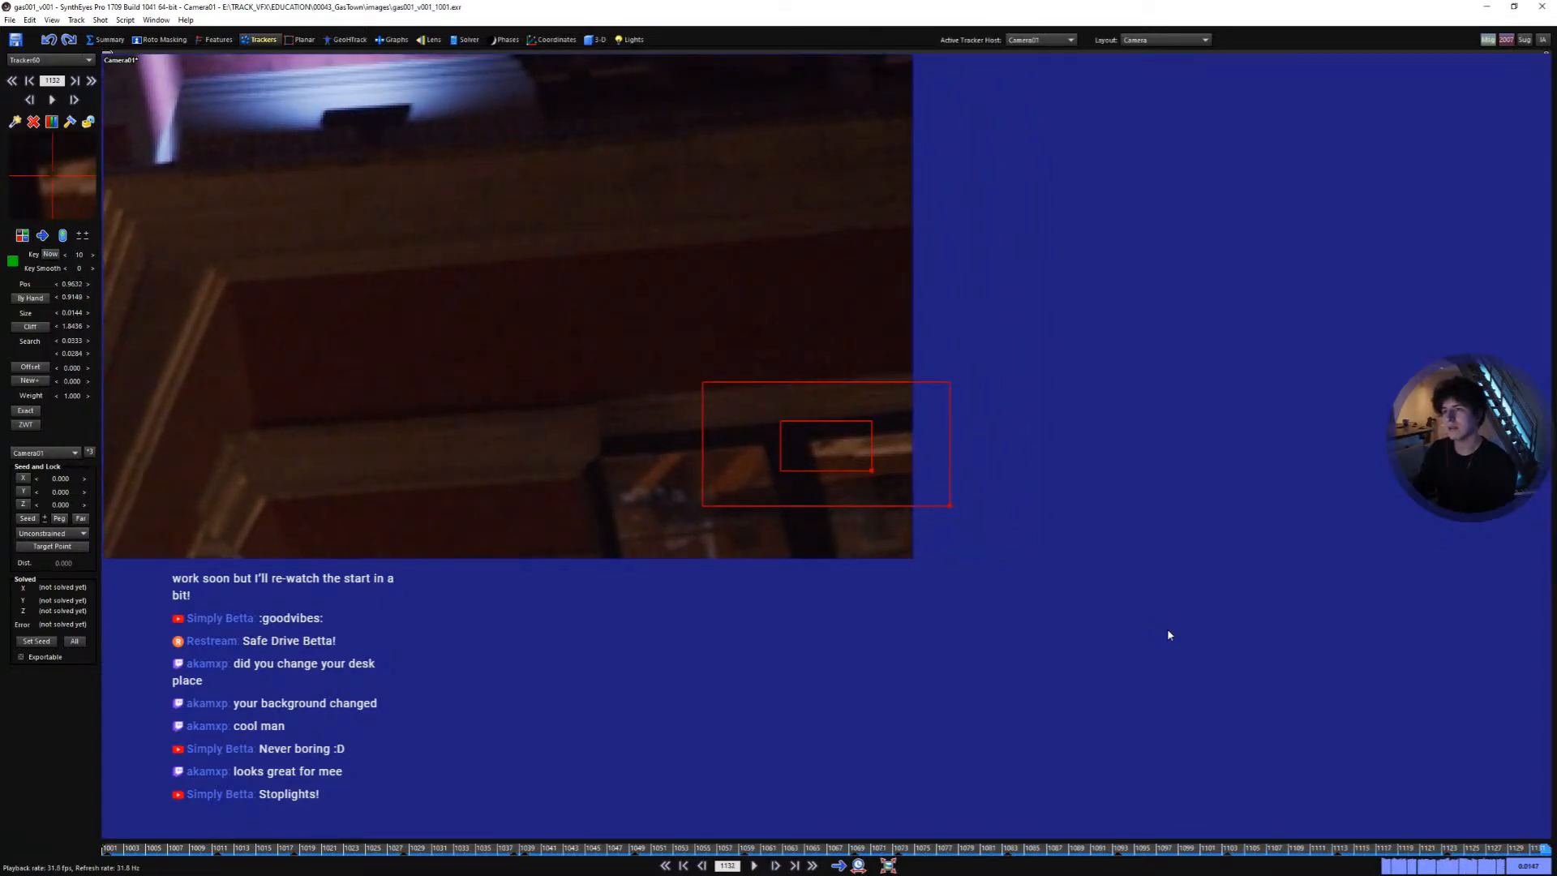
key("l")
key("a")
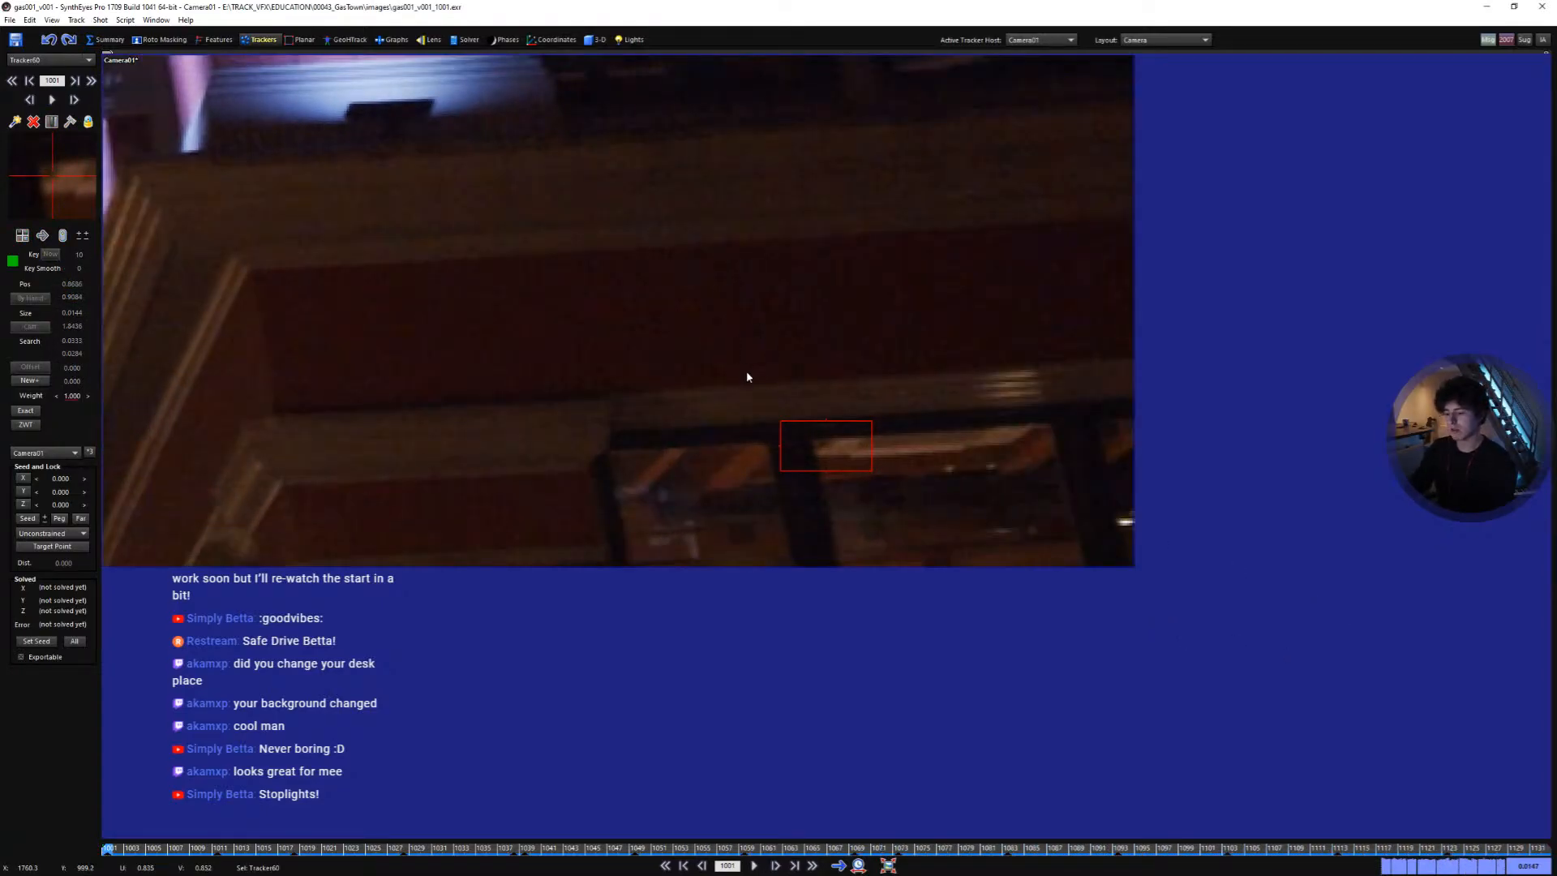
- Set the image preparation noise reduction to 1 and apply it to the shot
key("p")
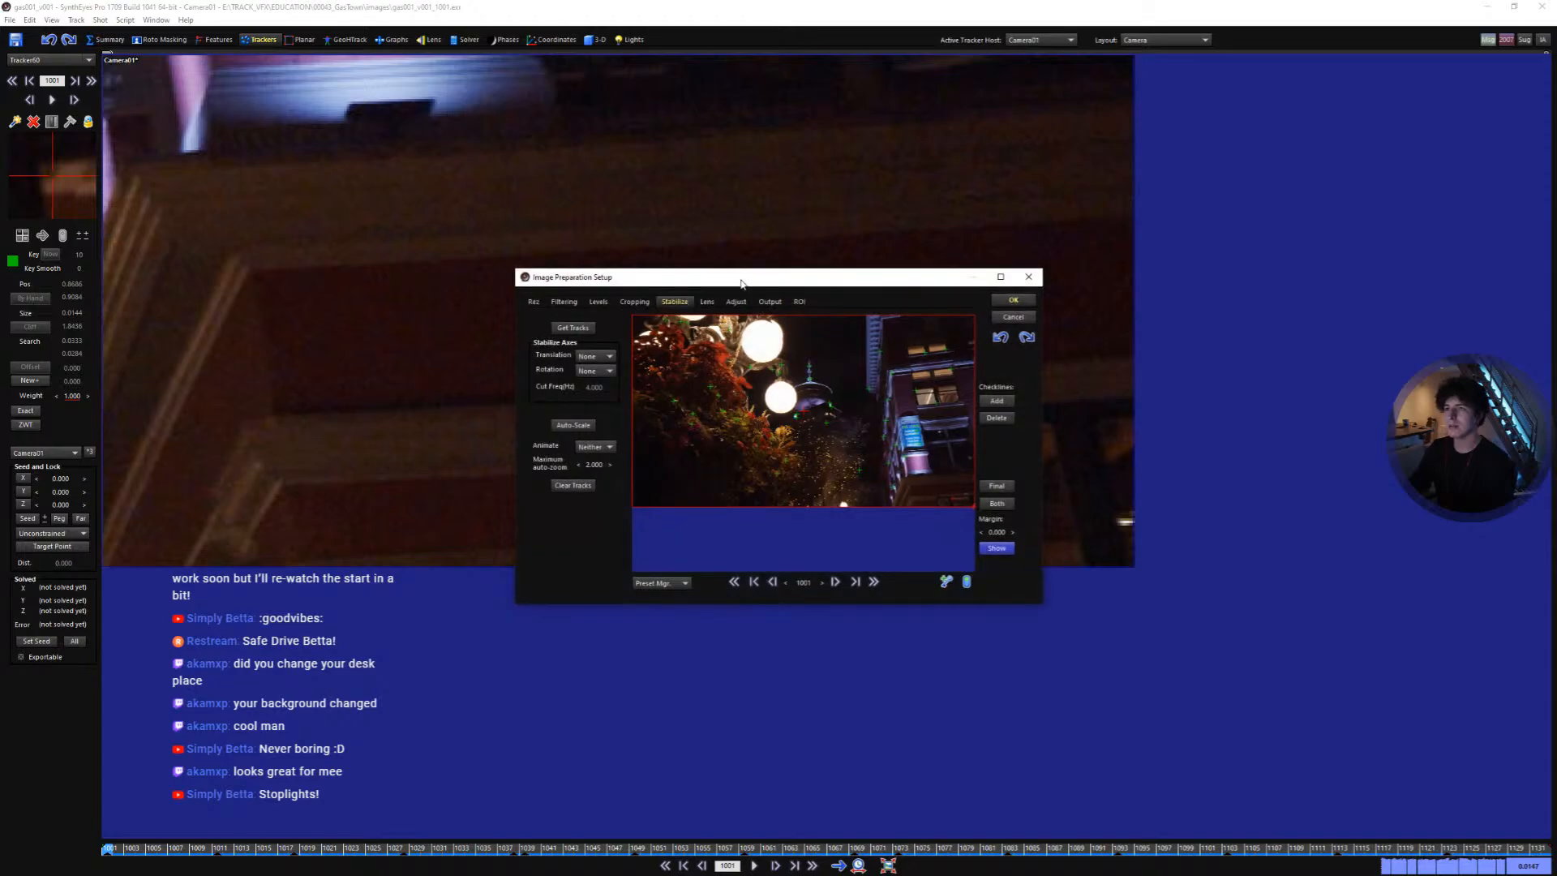
mouse_move(740, 283)
left_mouse_down()
mouse_move(677, 277)
mouse_move(737, 292)
left_mouse_up()
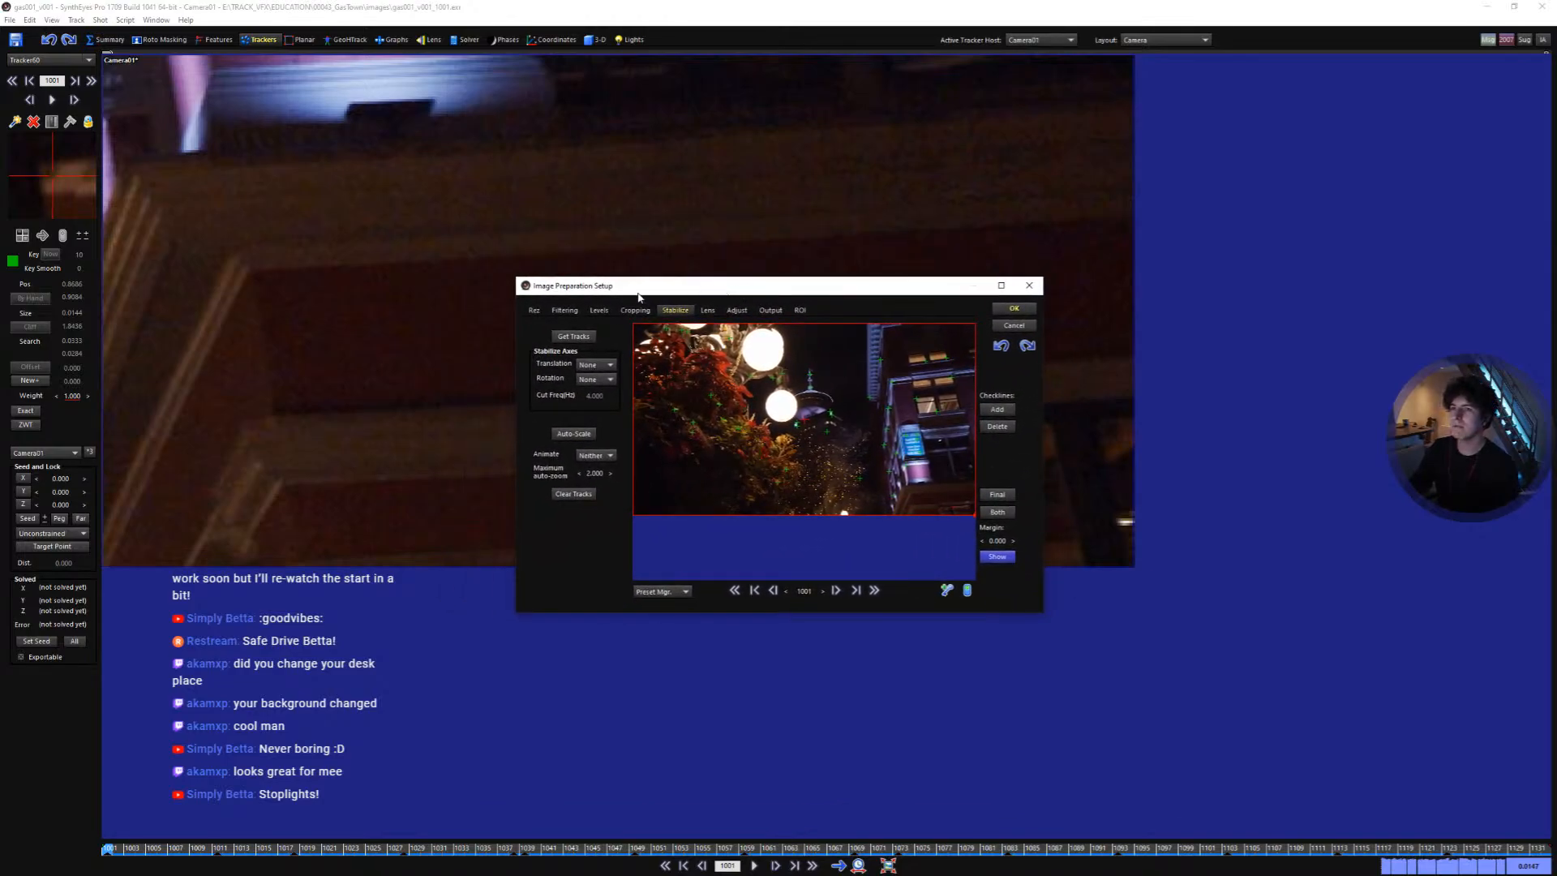
left_click(565, 311)
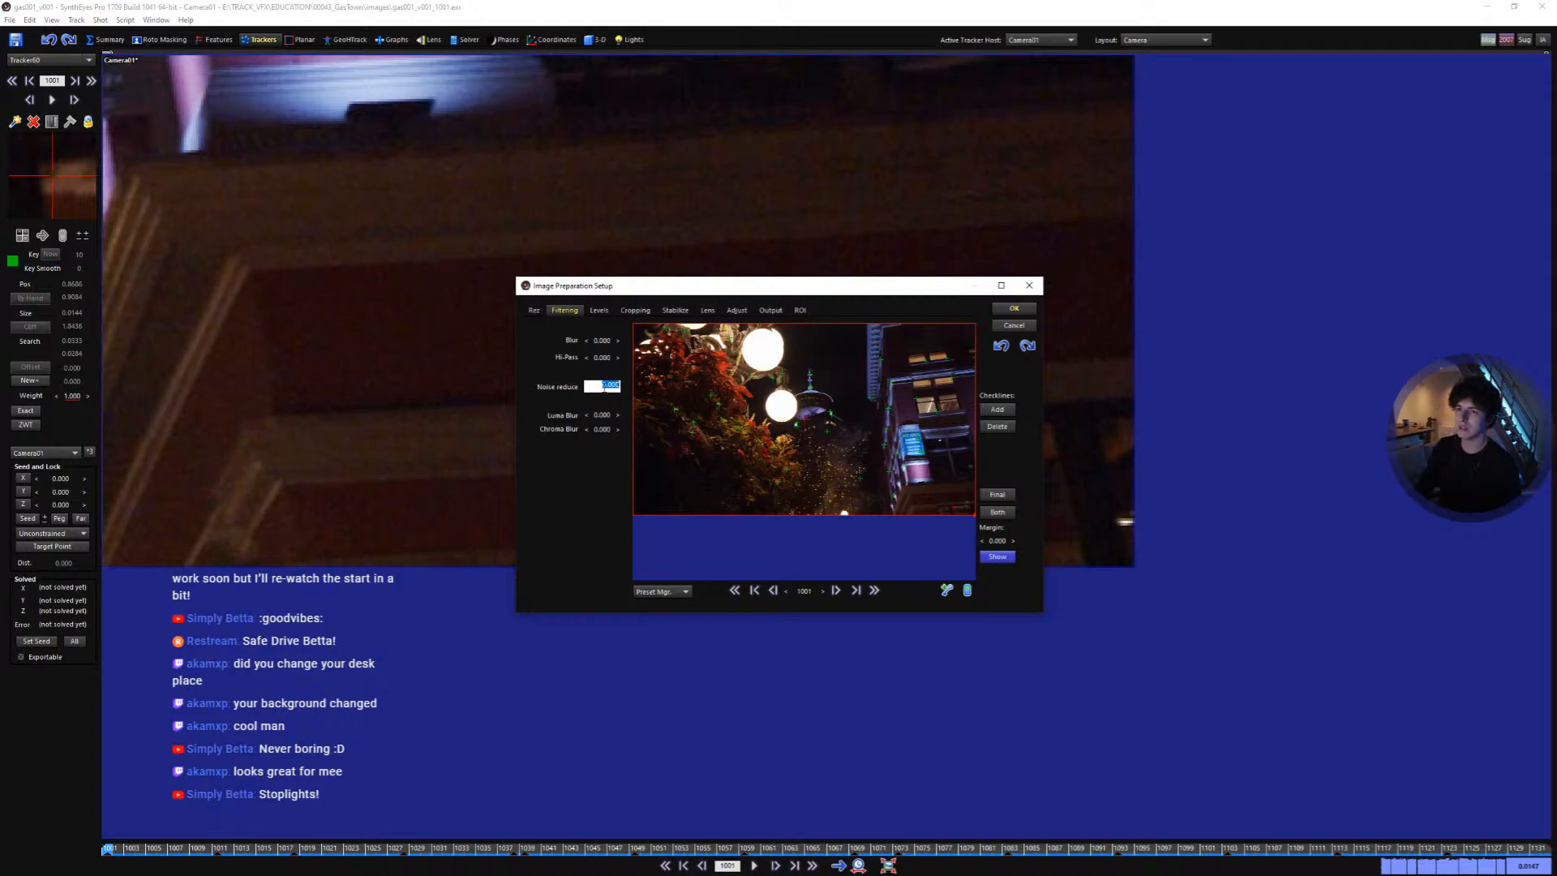
type("1")
key("Return")
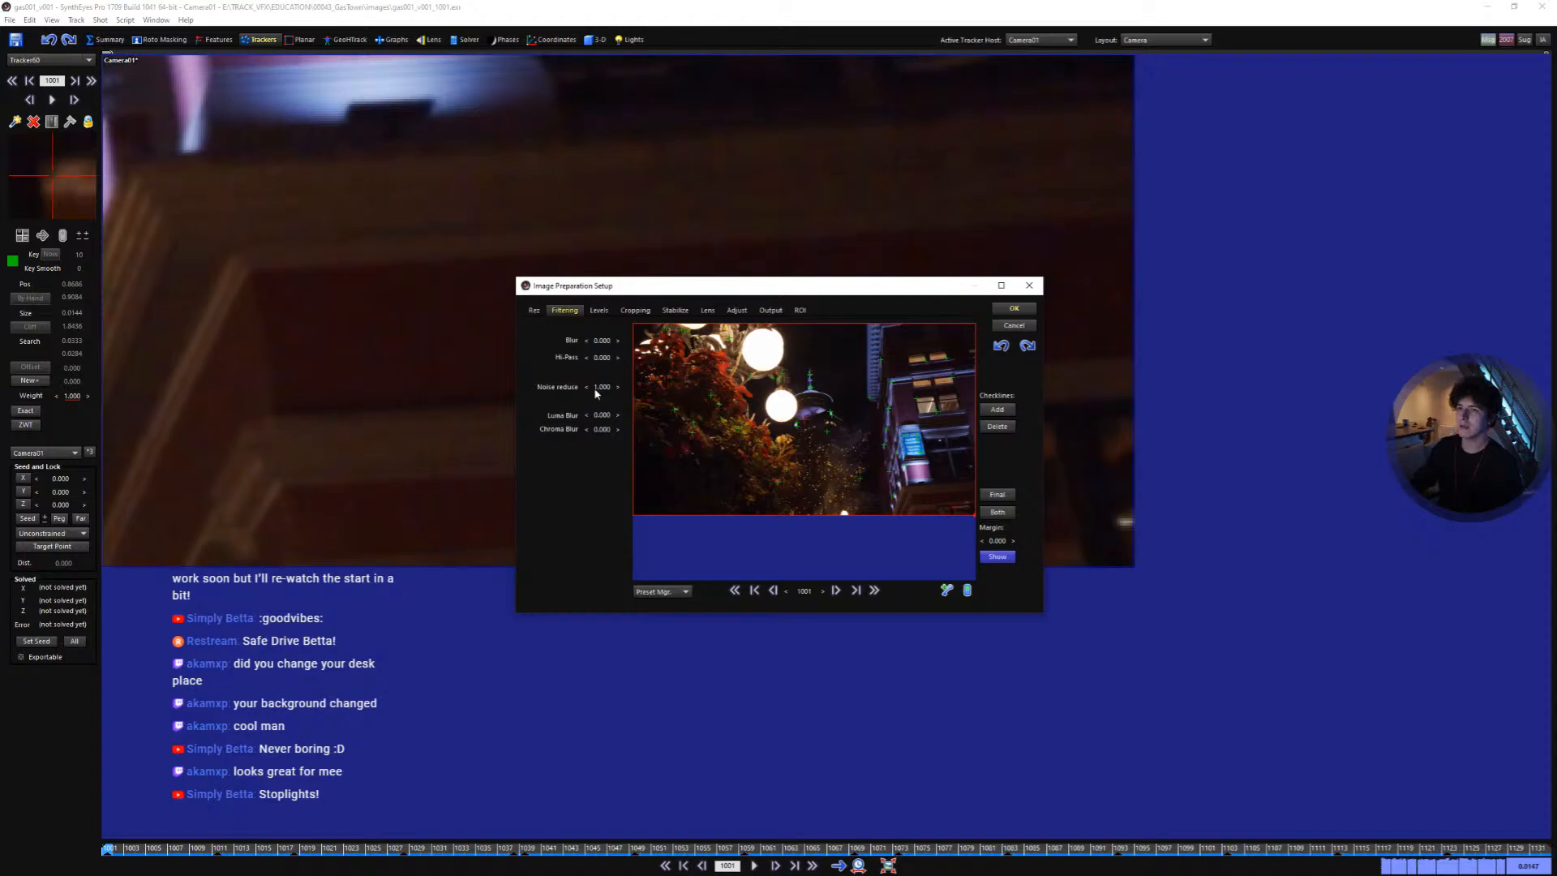
left_click(1014, 309)
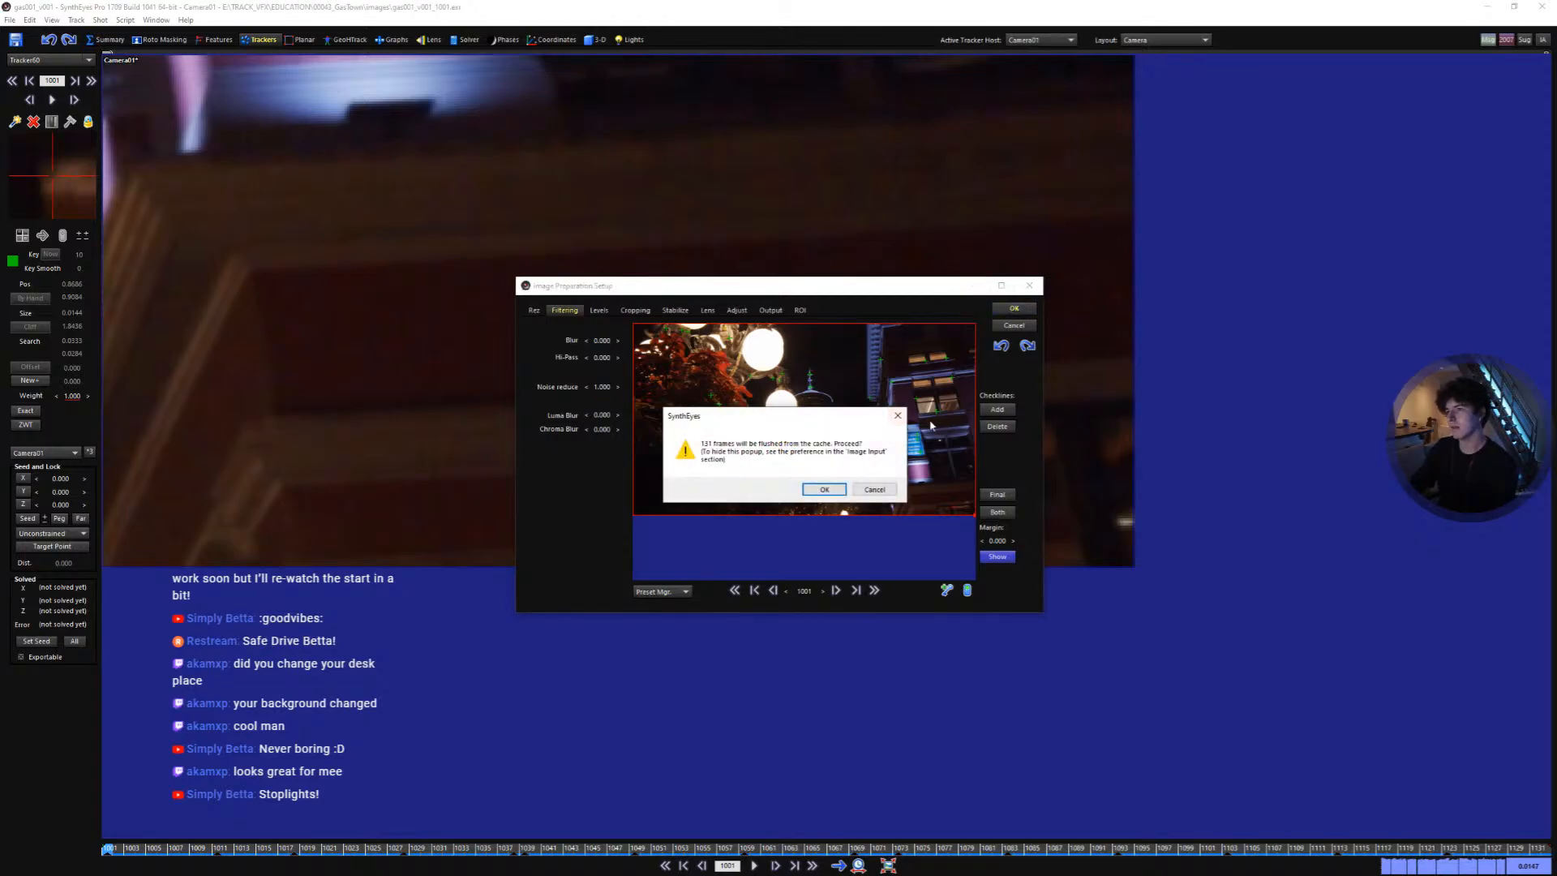
left_click(830, 492)
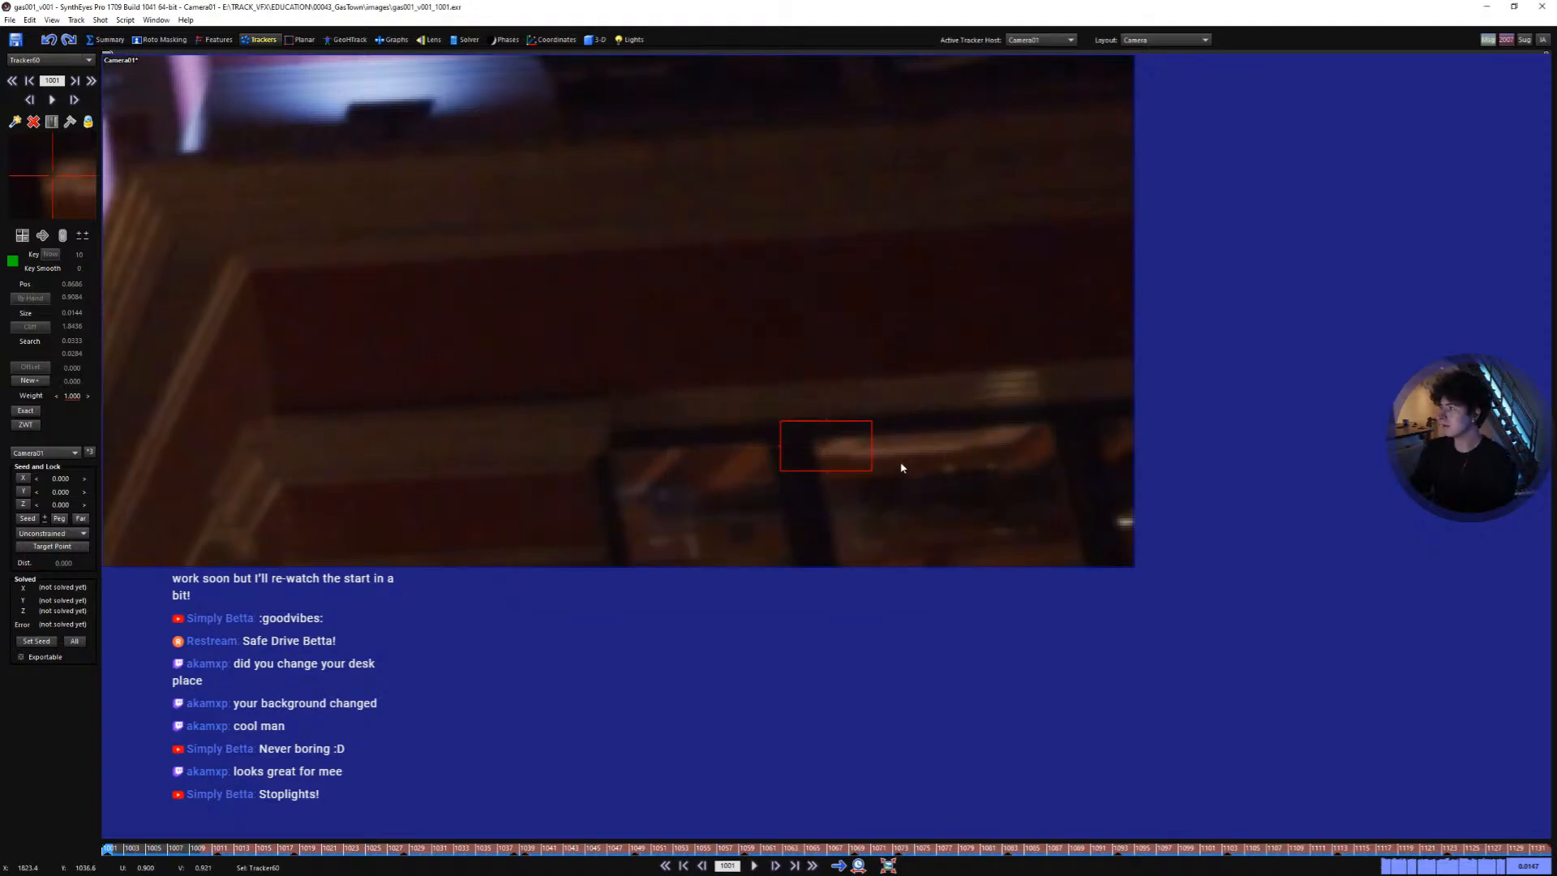
- Zoom out and scrub through the shot to review the balcony ledge tracker
scroll(824, 421, "down", 4)
middle_click_drag(793, 406, 1071, 560)
scroll(841, 454, "down", 3)
middle_click_drag(841, 455, 967, 558)
scroll(858, 511, "down", 3)
middle_click_drag(858, 512, 905, 567)
scroll(905, 567, "up", 1)
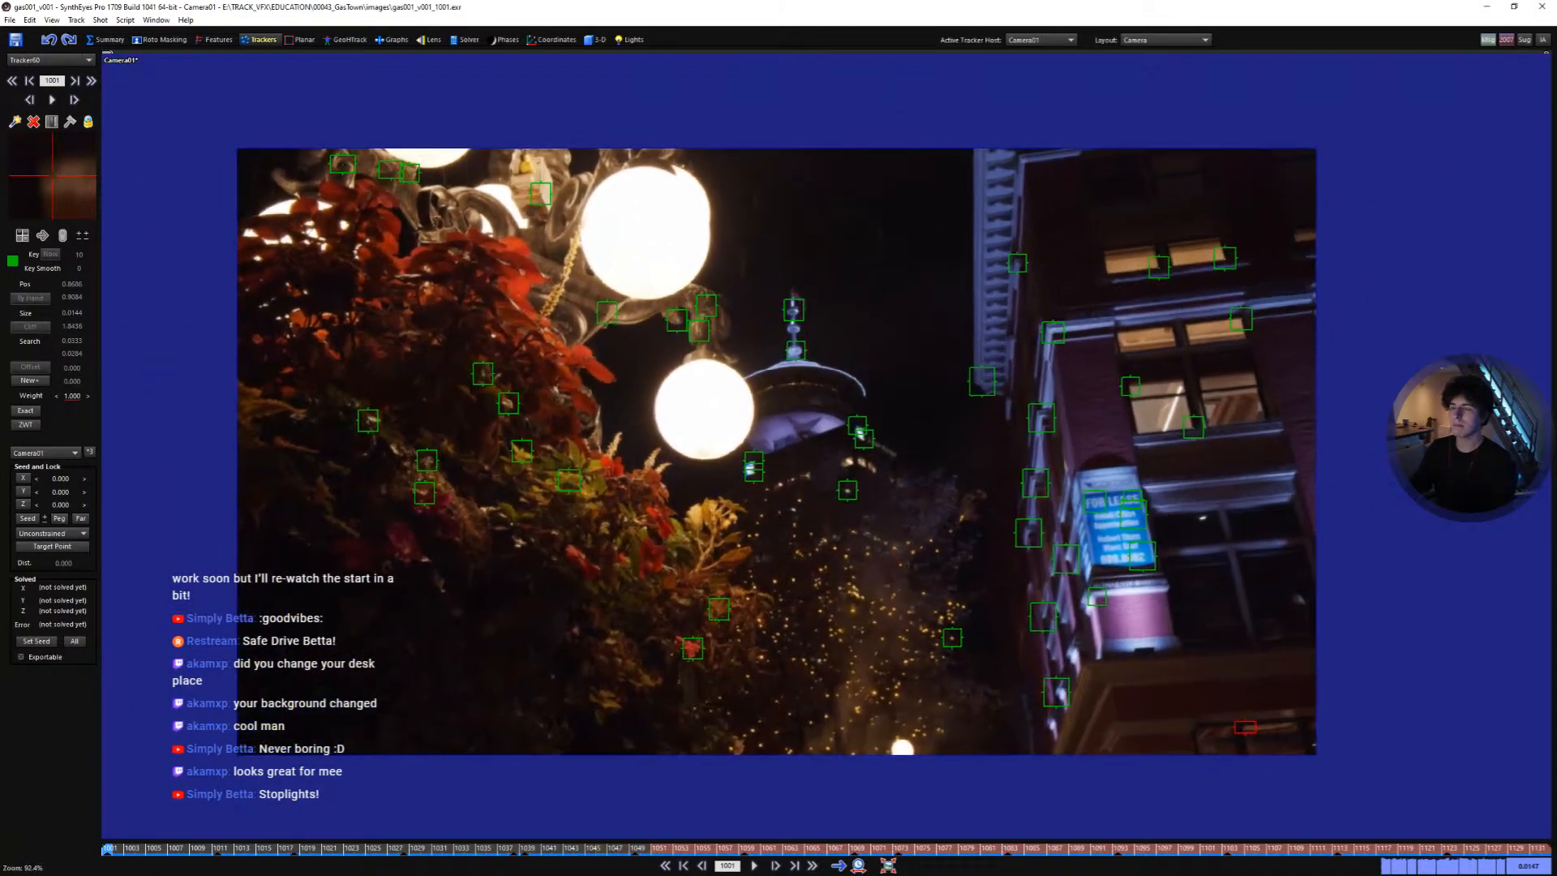
left_click_drag(570, 849, 689, 851)
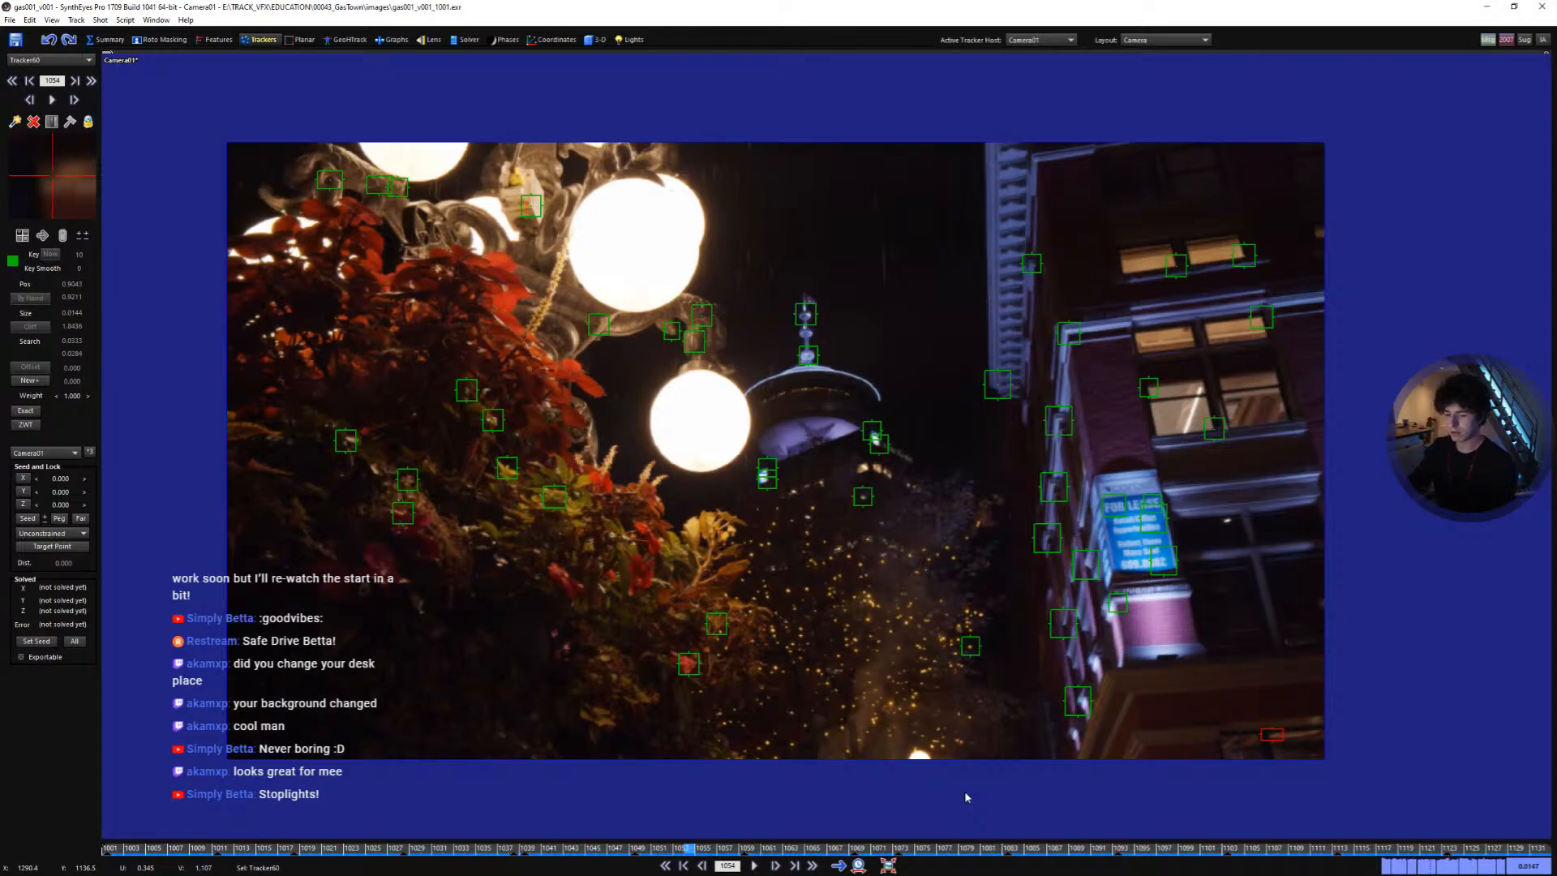
key("shift+a")
middle_click_drag(825, 613, 871, 621)
scroll(859, 632, "up", 1)
scroll(854, 631, "down", 1)
scroll(869, 622, "up", 1)
key("F9")
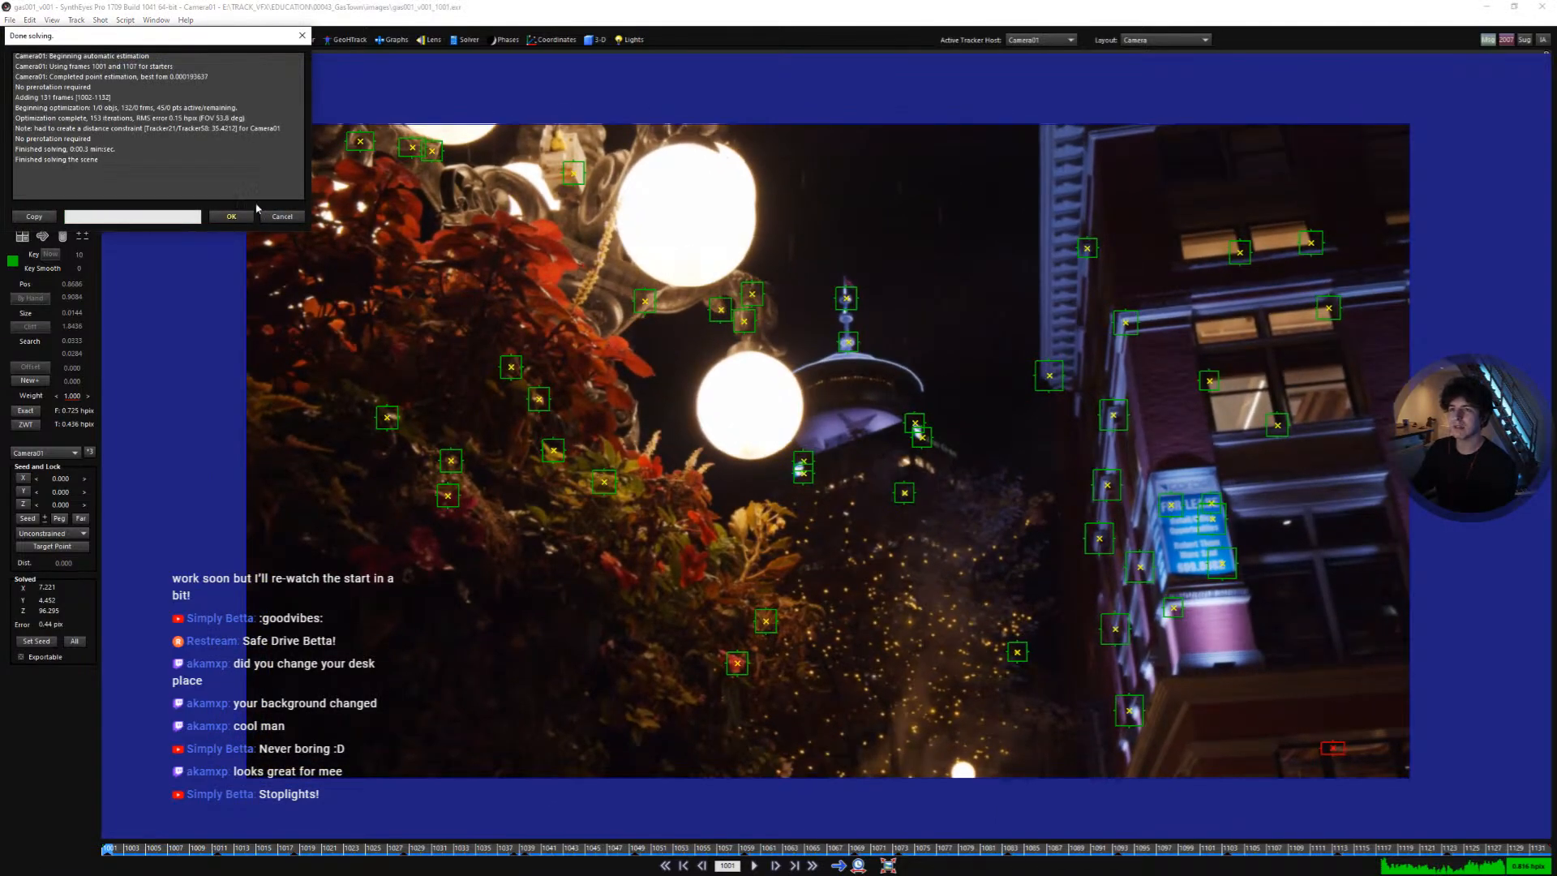
left_click(242, 216)
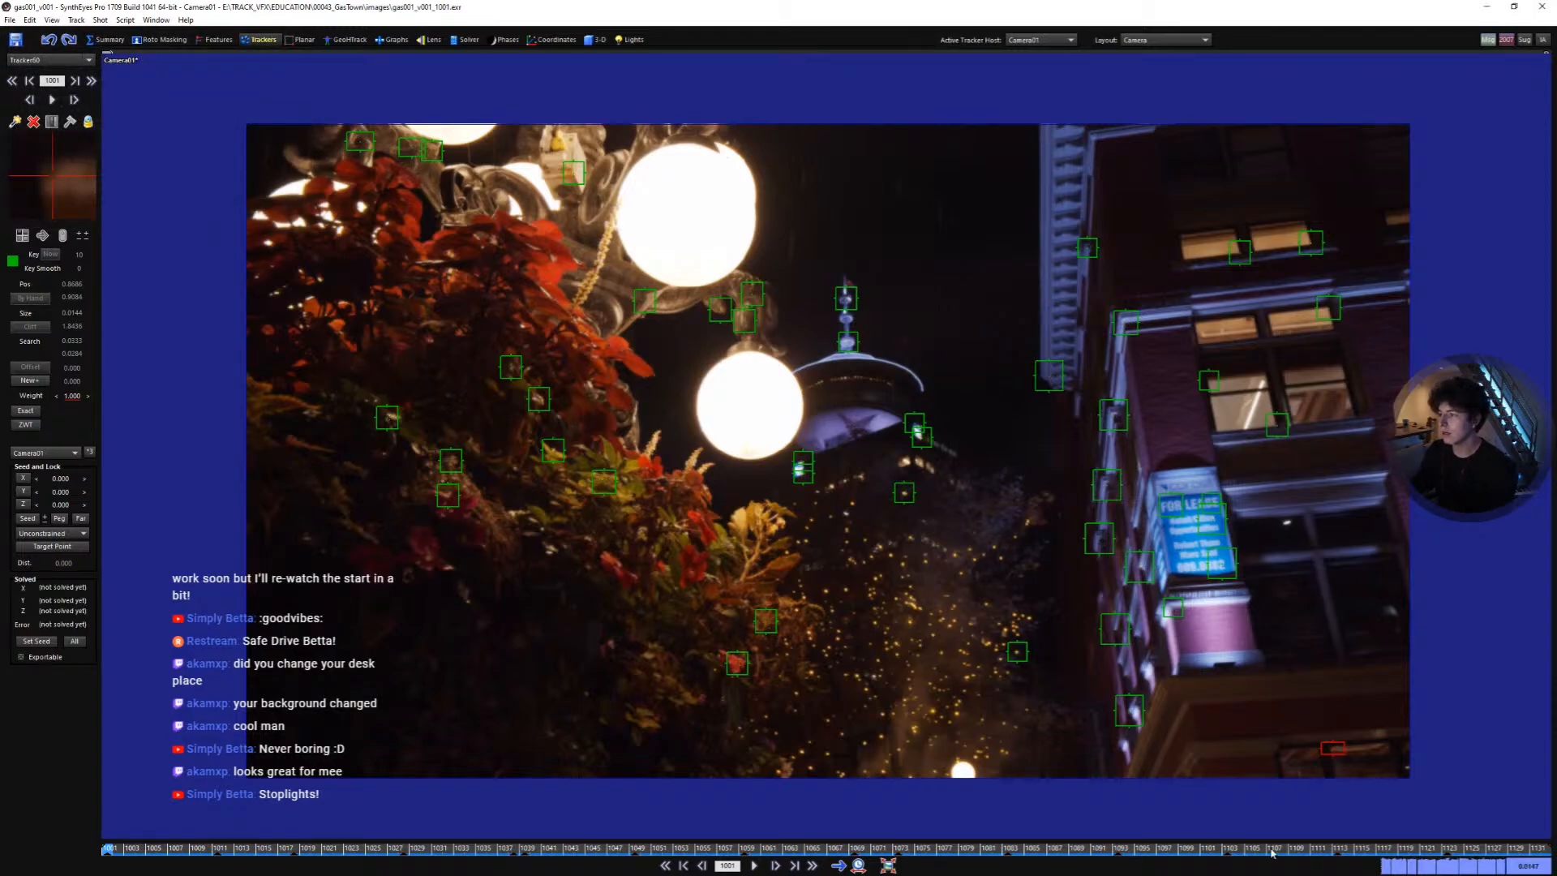
- Add a tracker on a small background light point below the tower and track it through the shot
left_click_drag(1272, 853, 109, 825)
scroll(839, 559, "up", 5)
left_click(855, 514)
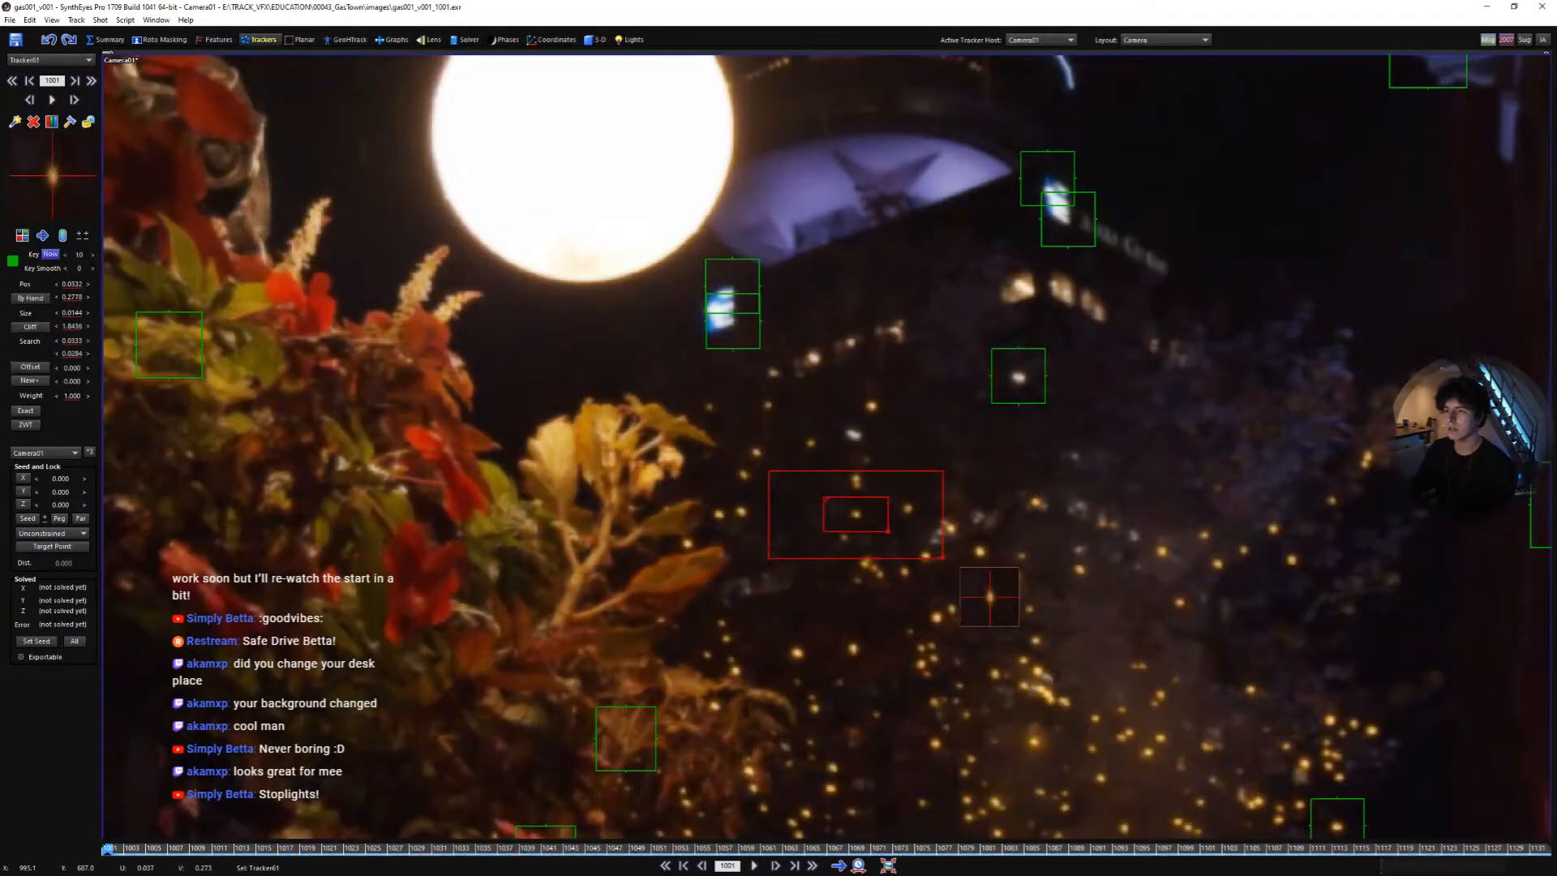
left_click_drag(889, 532, 871, 528)
key("space")
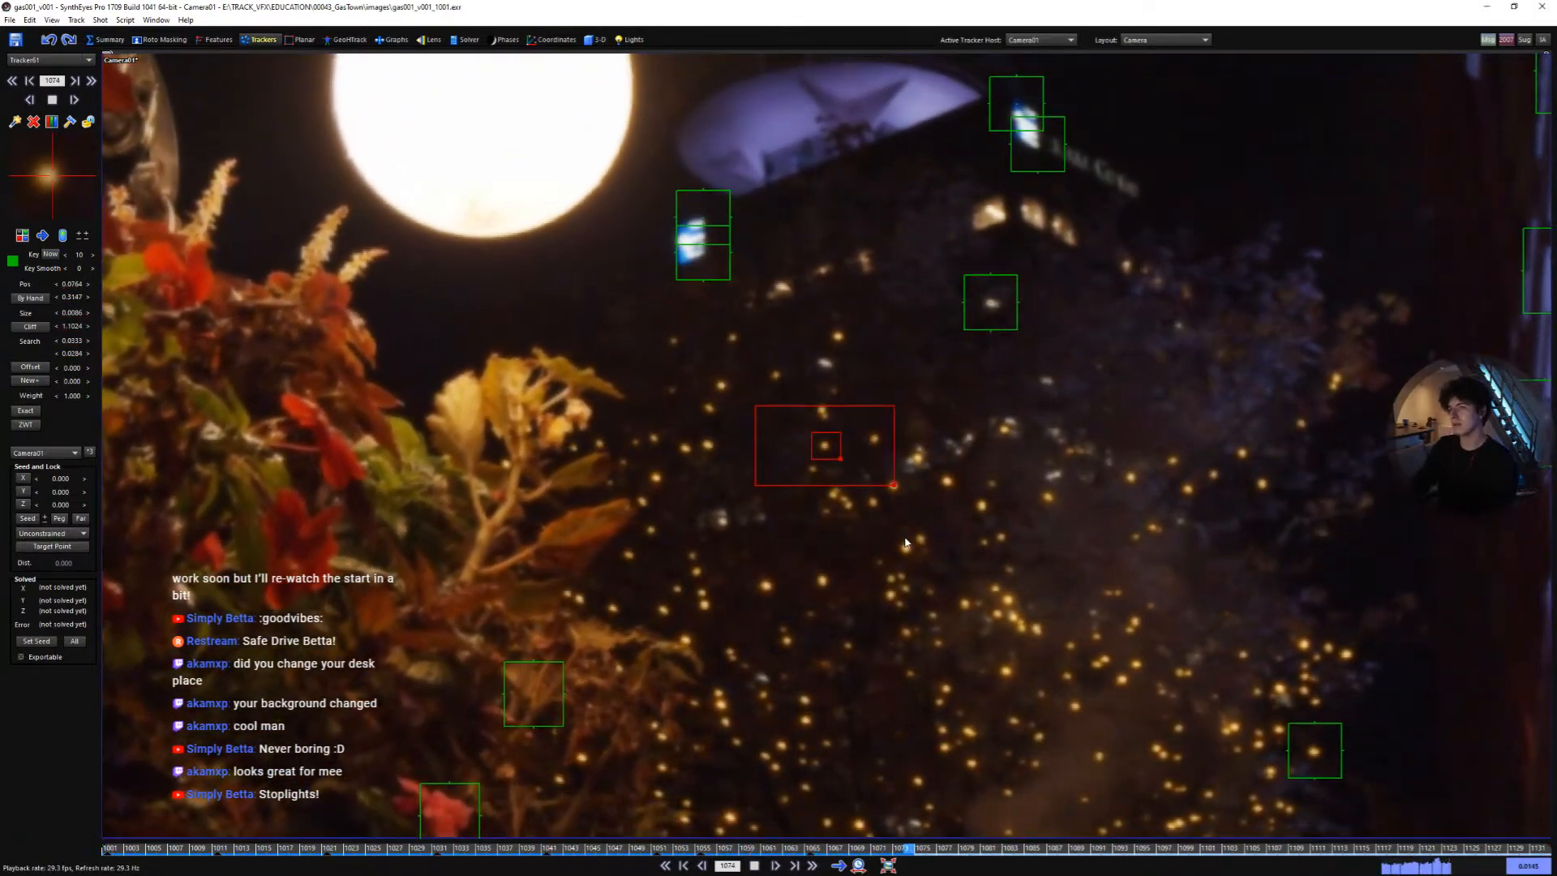
- Step and scrub through the shot to review the new light tracker, then deselect it
key("space")
key("a")
key("a")
key("a")
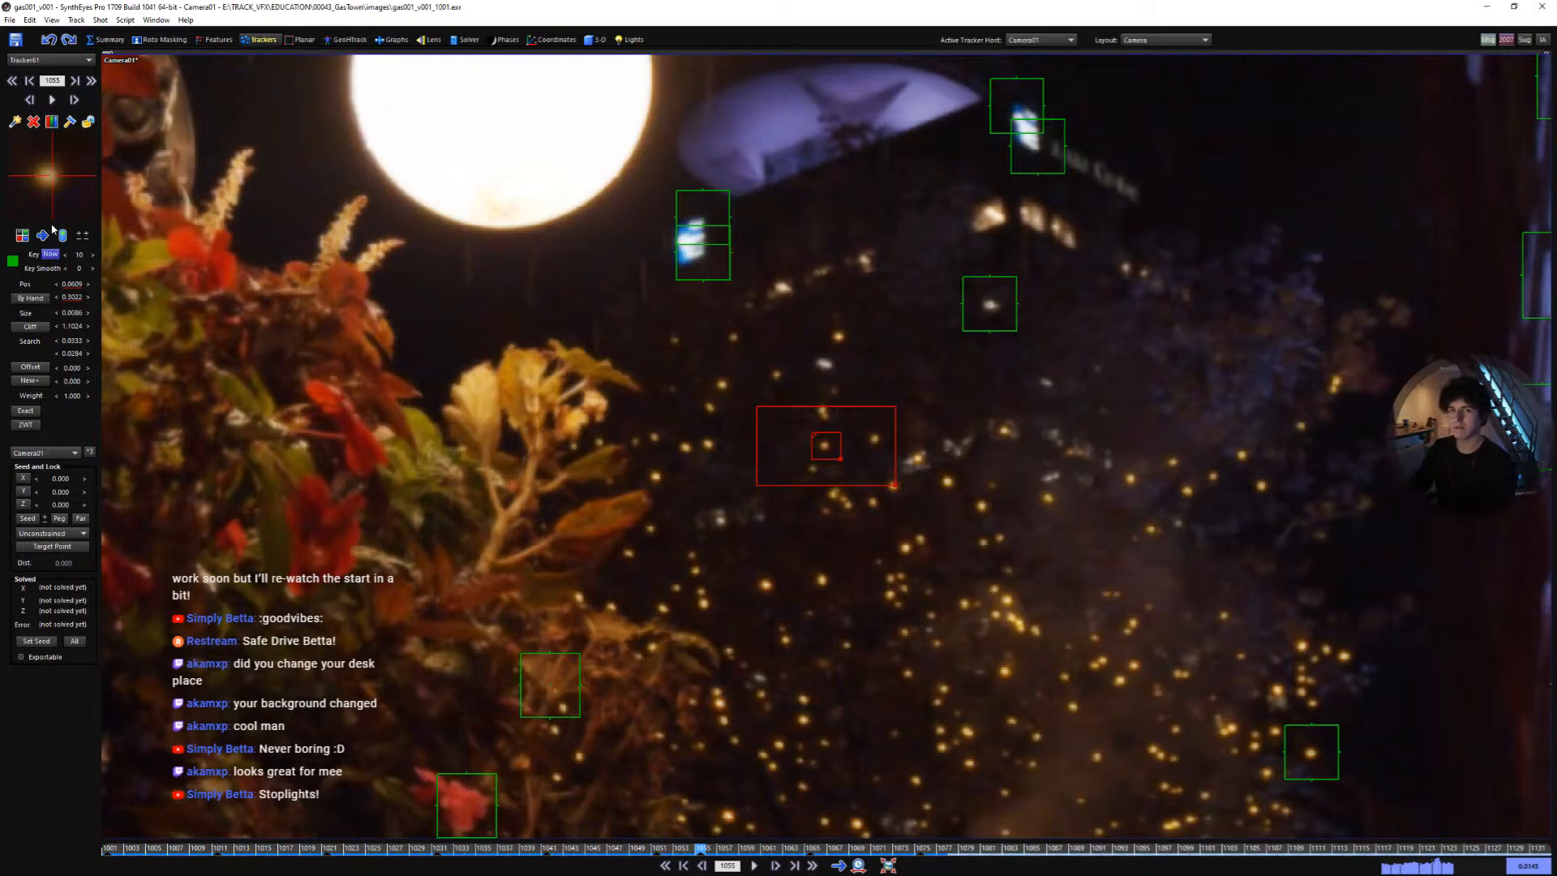
left_click_drag(756, 850, 697, 854)
mouse_move(811, 850)
left_mouse_down()
mouse_move(919, 848)
mouse_move(666, 835)
mouse_move(597, 849)
left_mouse_up()
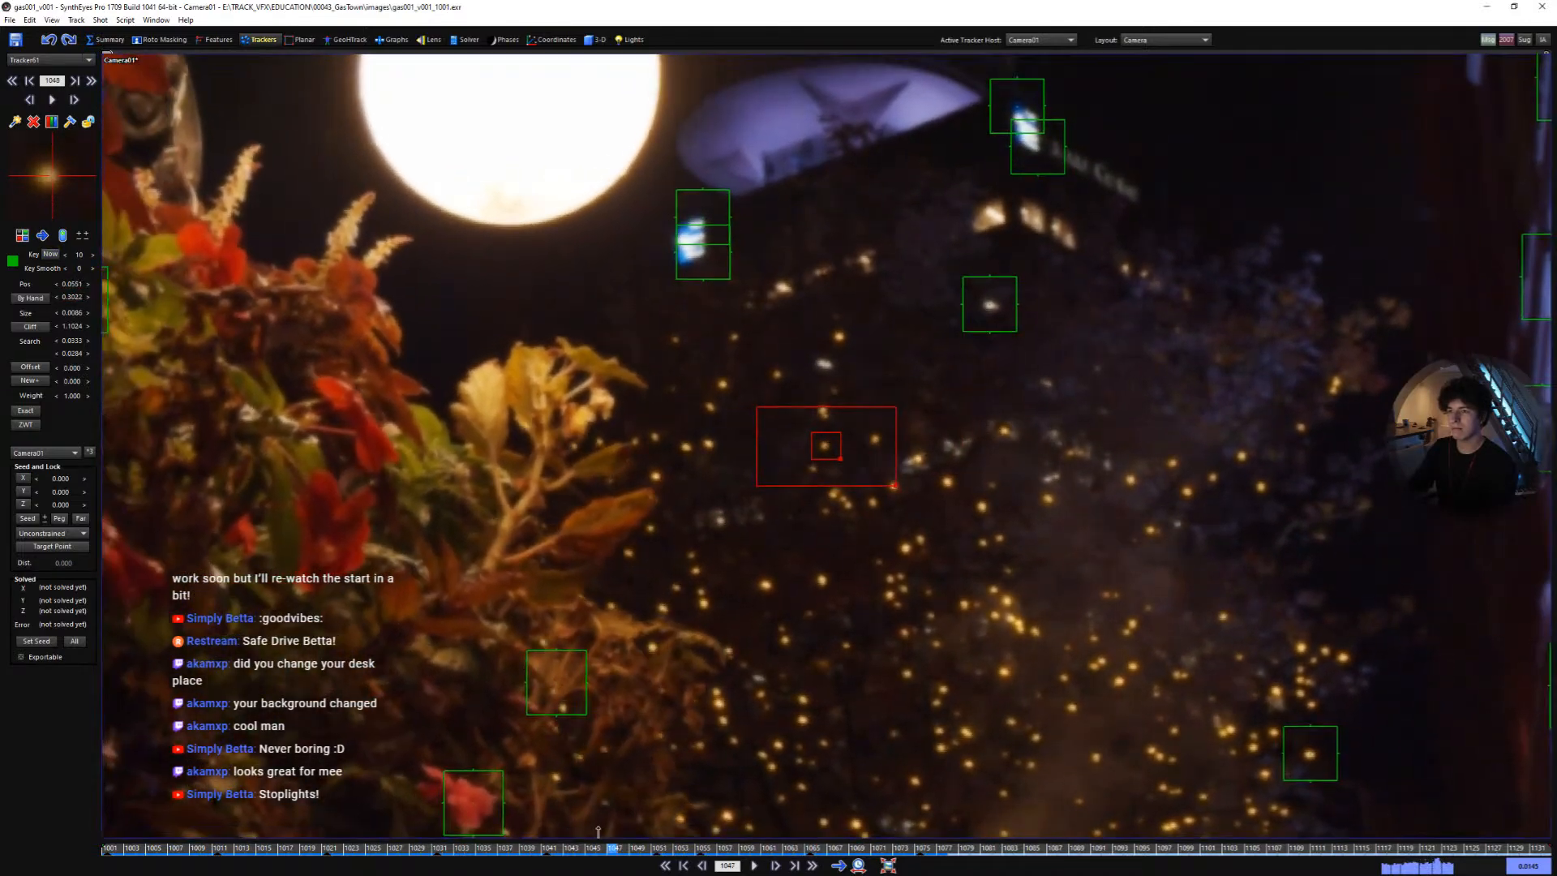
left_click(627, 425)
key("Home")
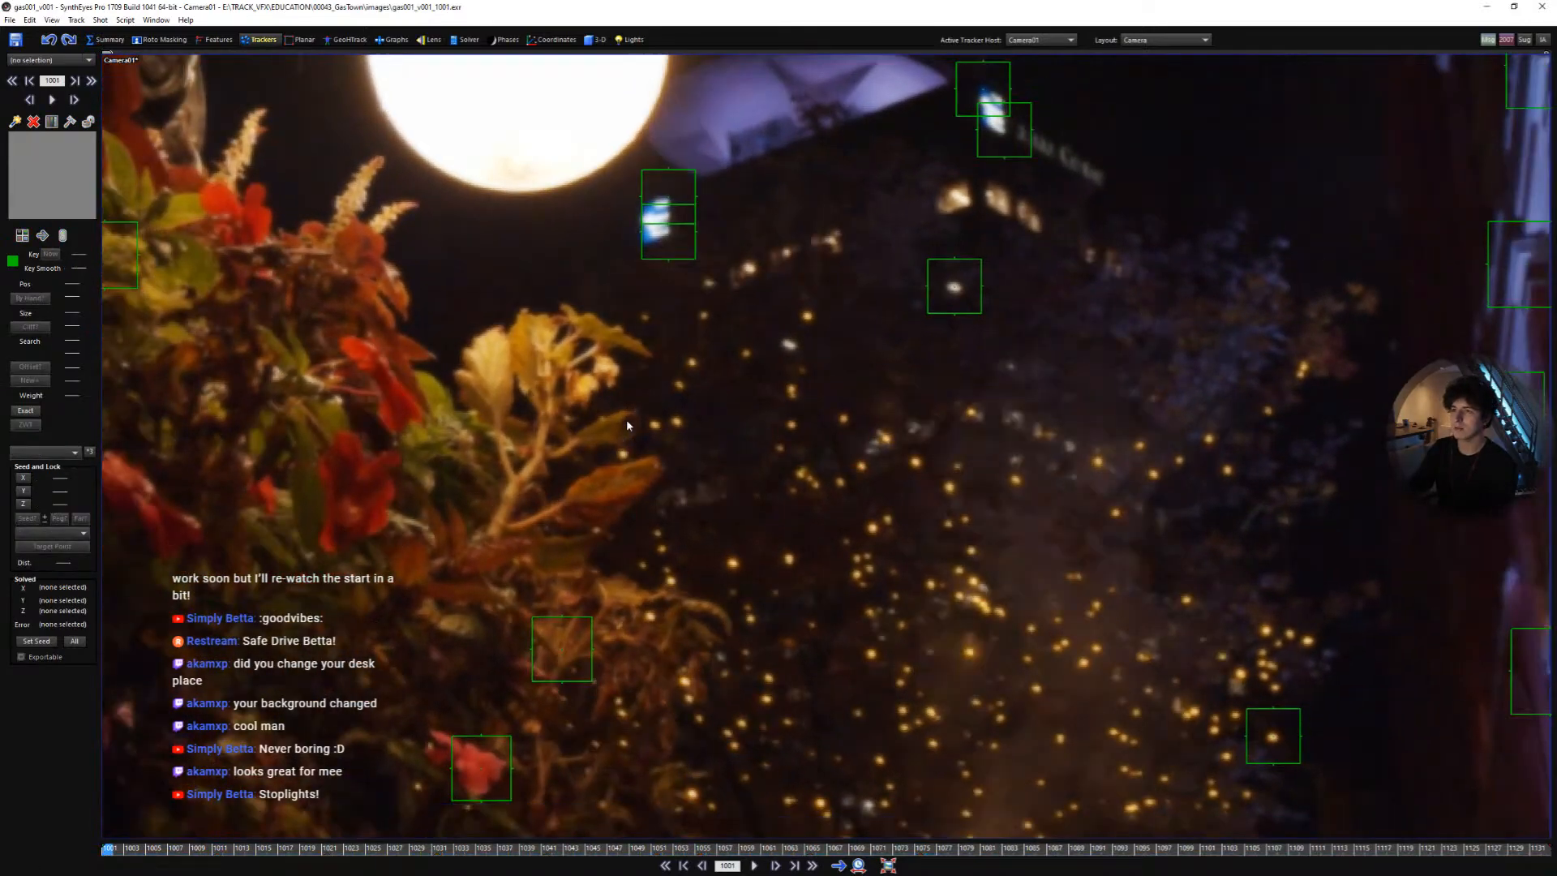
- Add a tracker on the same light point with a smaller search area and track it through the shot
left_click(792, 427)
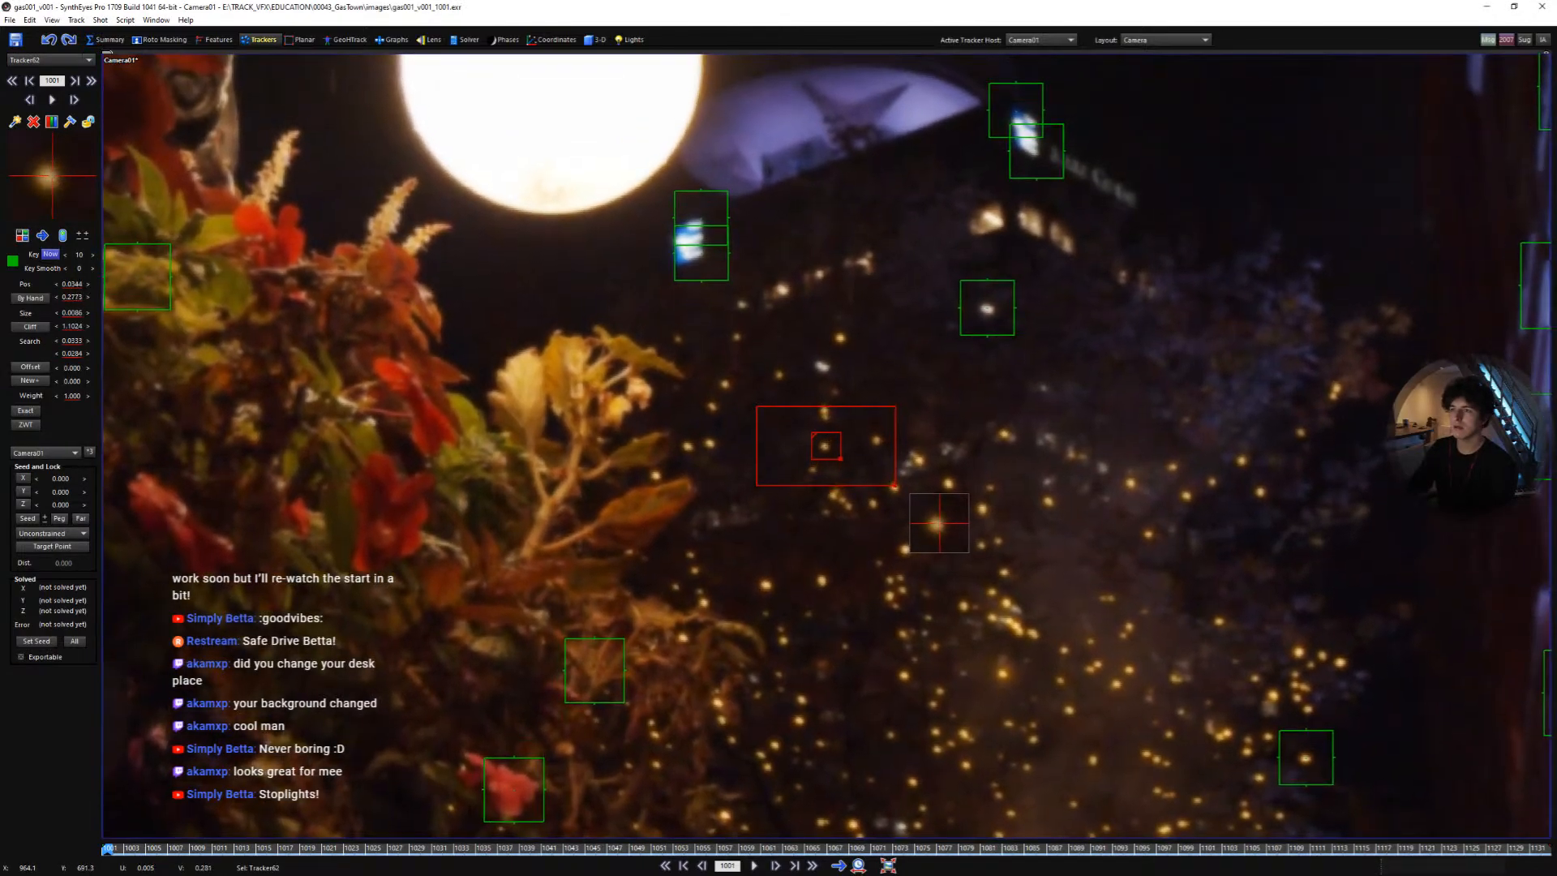
left_click_drag(791, 428, 790, 429)
left_click_drag(894, 483, 859, 476)
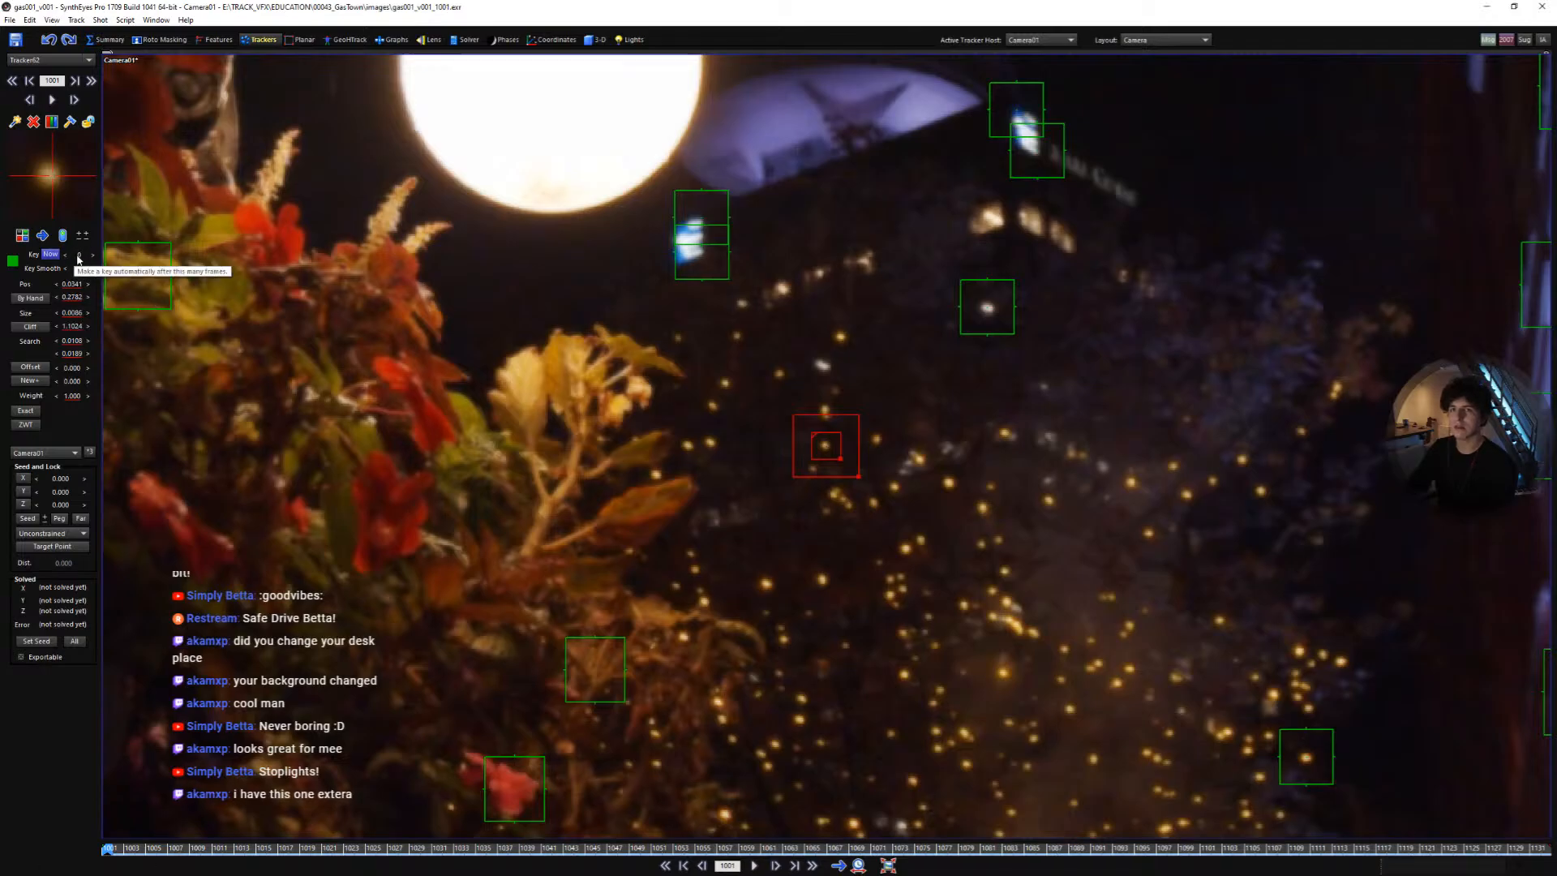
key("space")
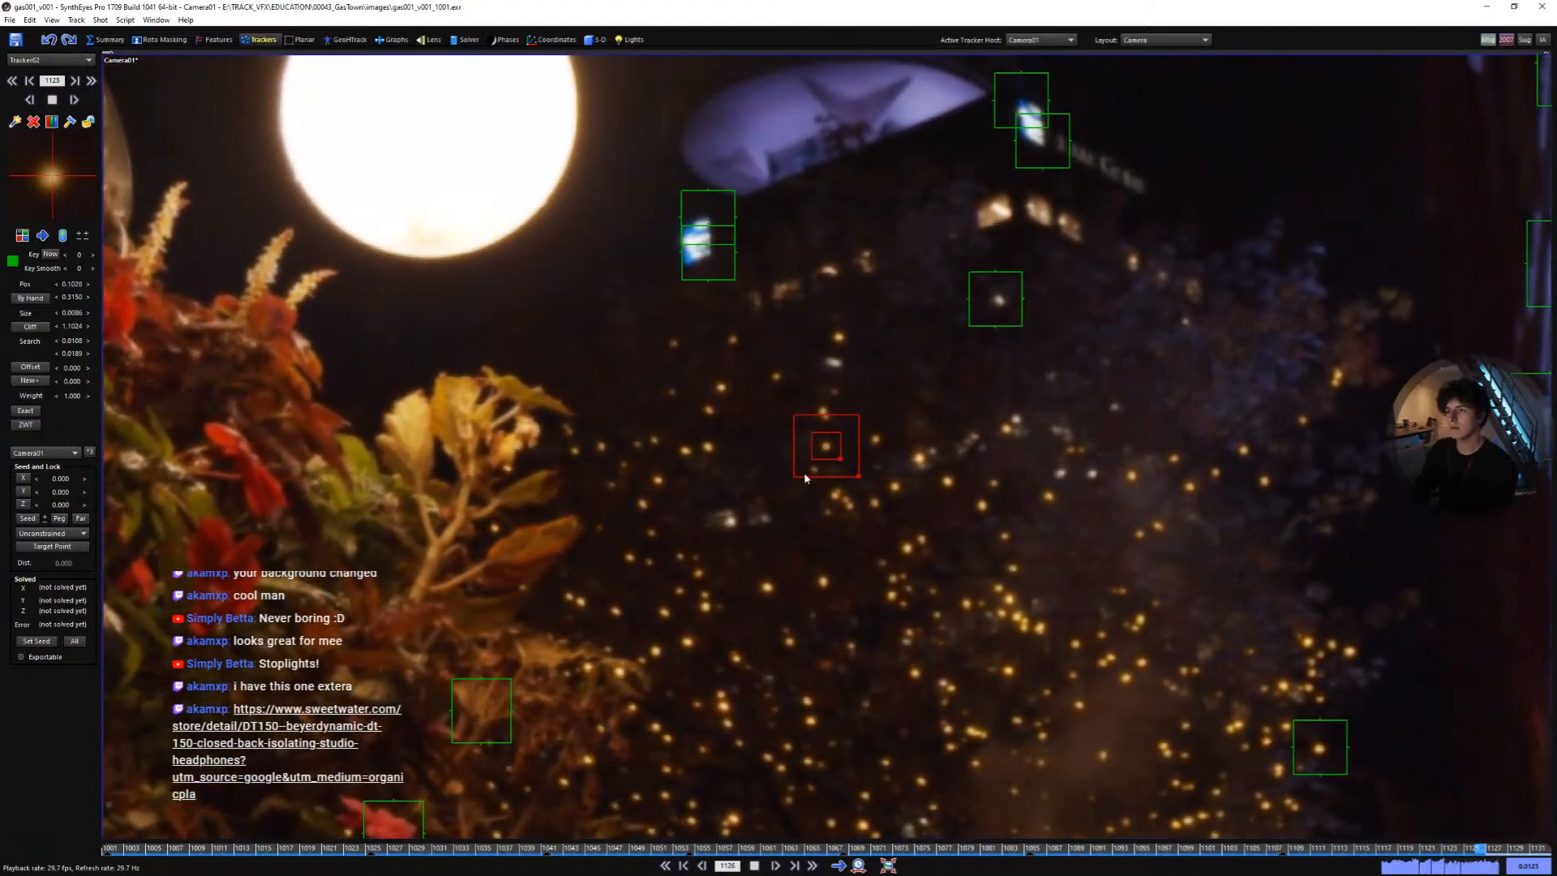
- Play and scrub through the shot to review the light point tracker
key("space")
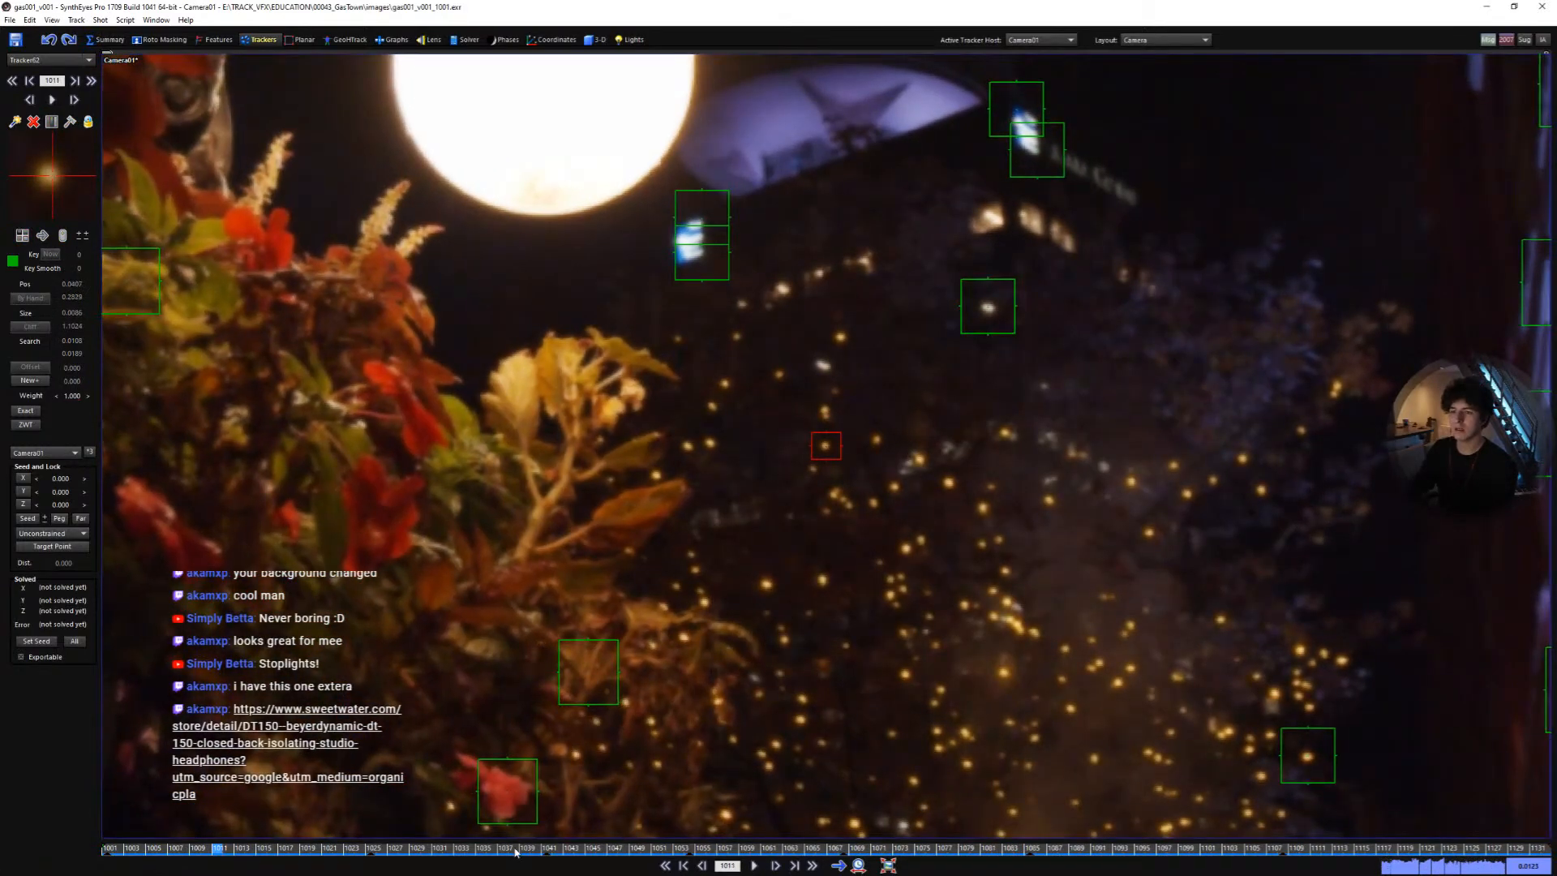
left_click_drag(516, 849, 108, 849)
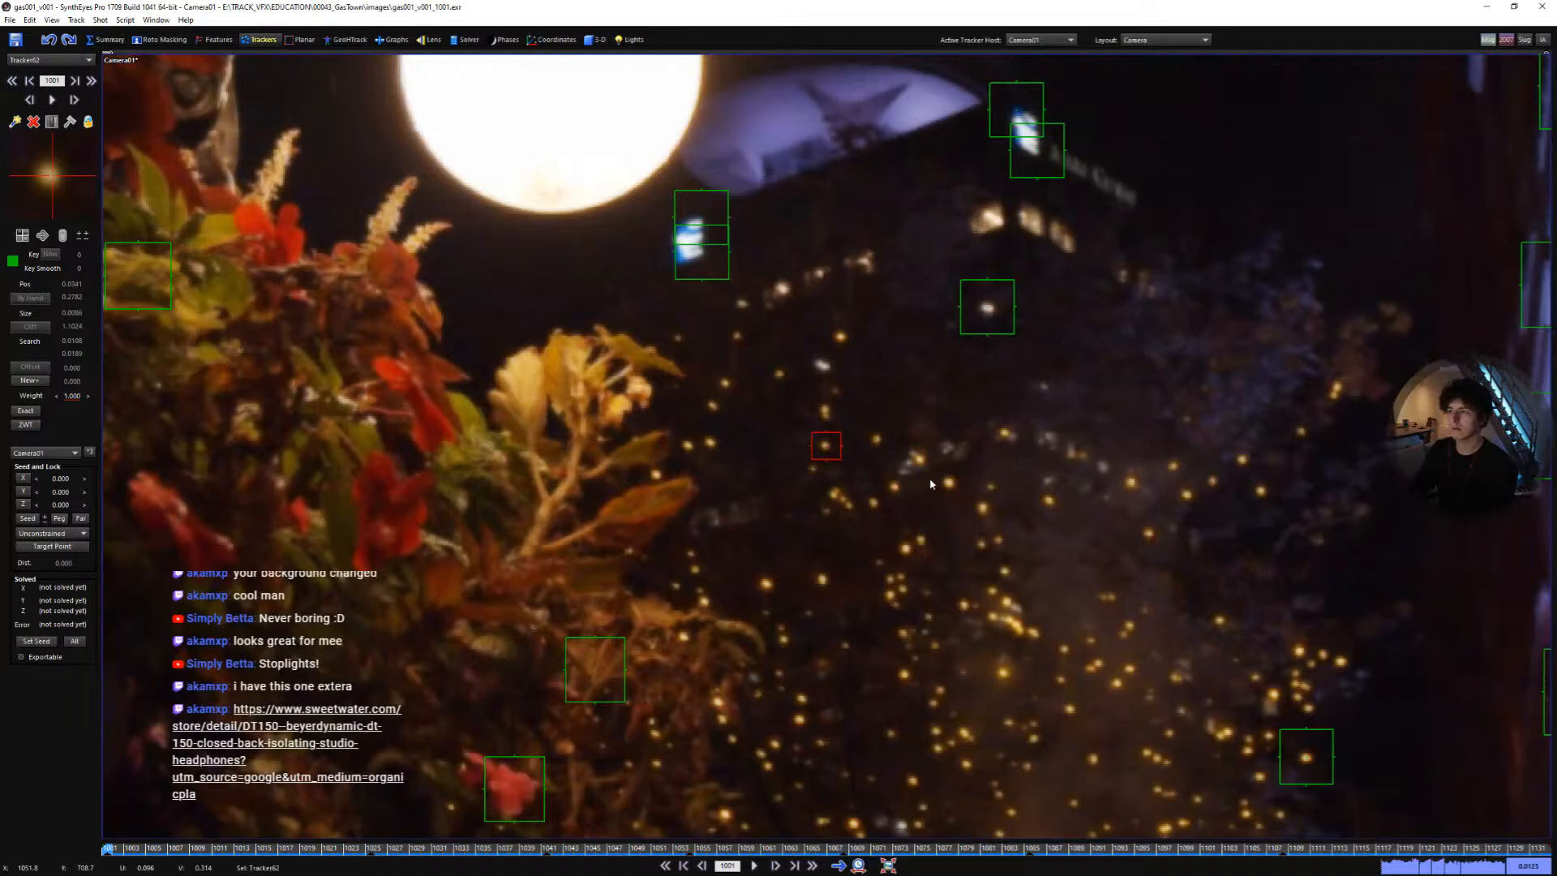
key("space")
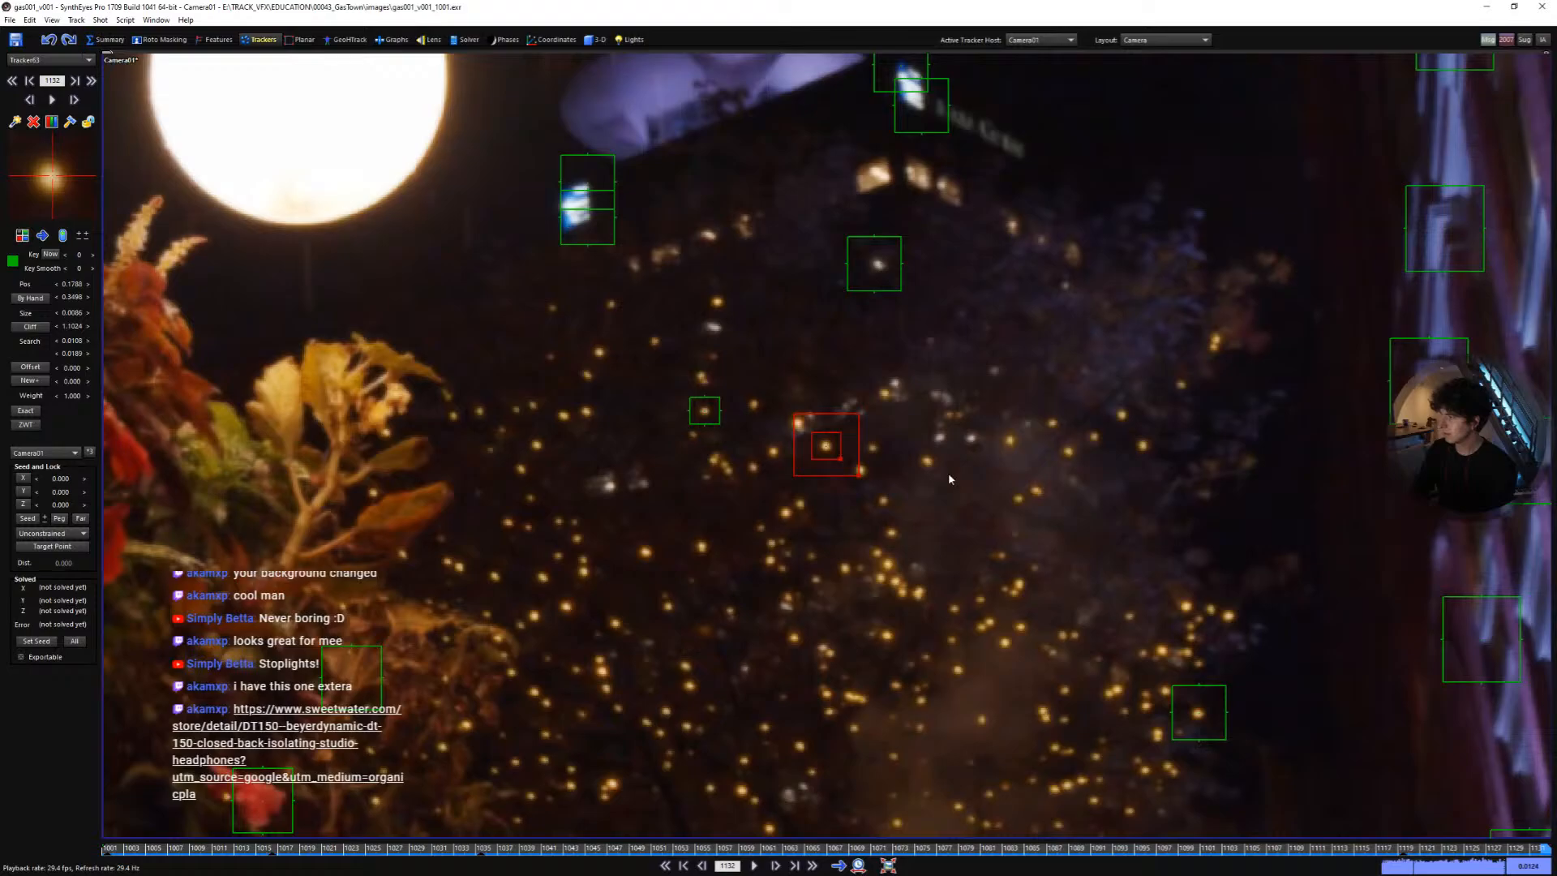
key("Home")
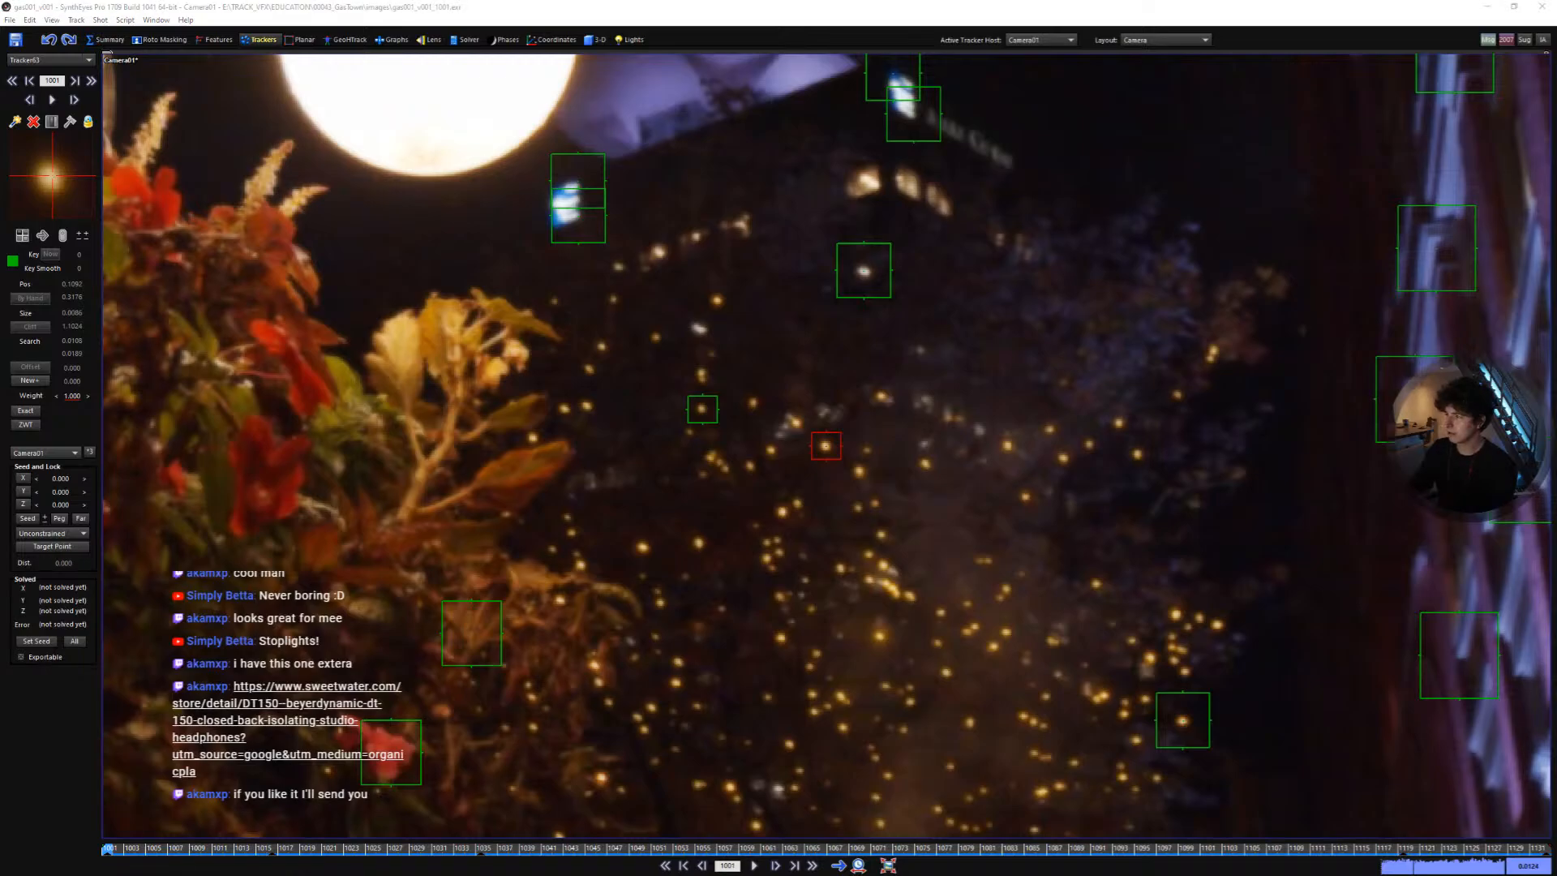
left_click_drag(781, 846, 380, 815)
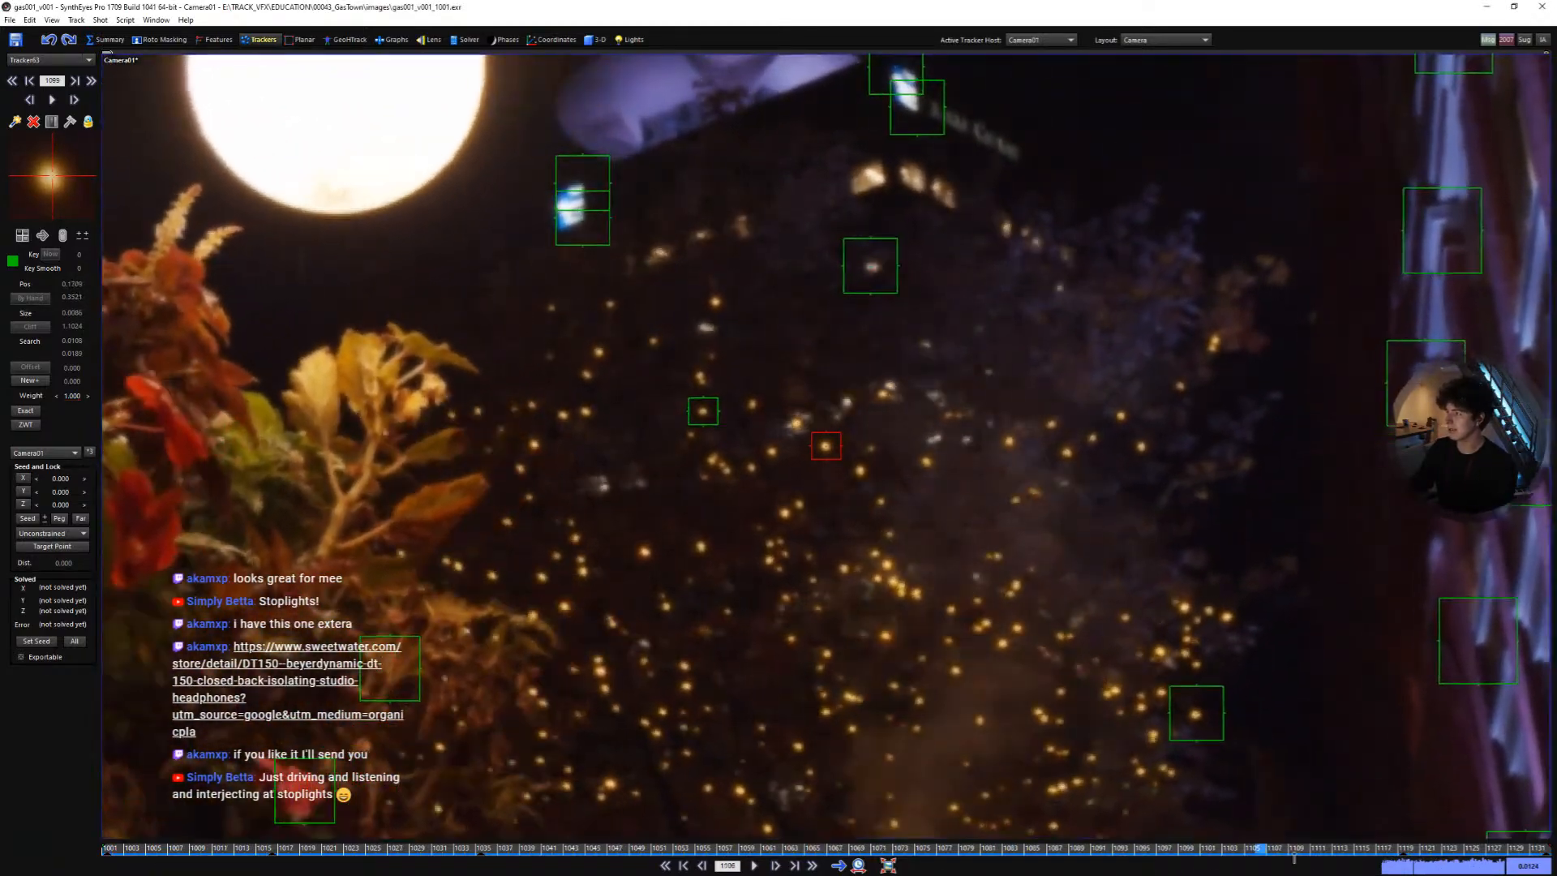
left_click_drag(1384, 846, 107, 750)
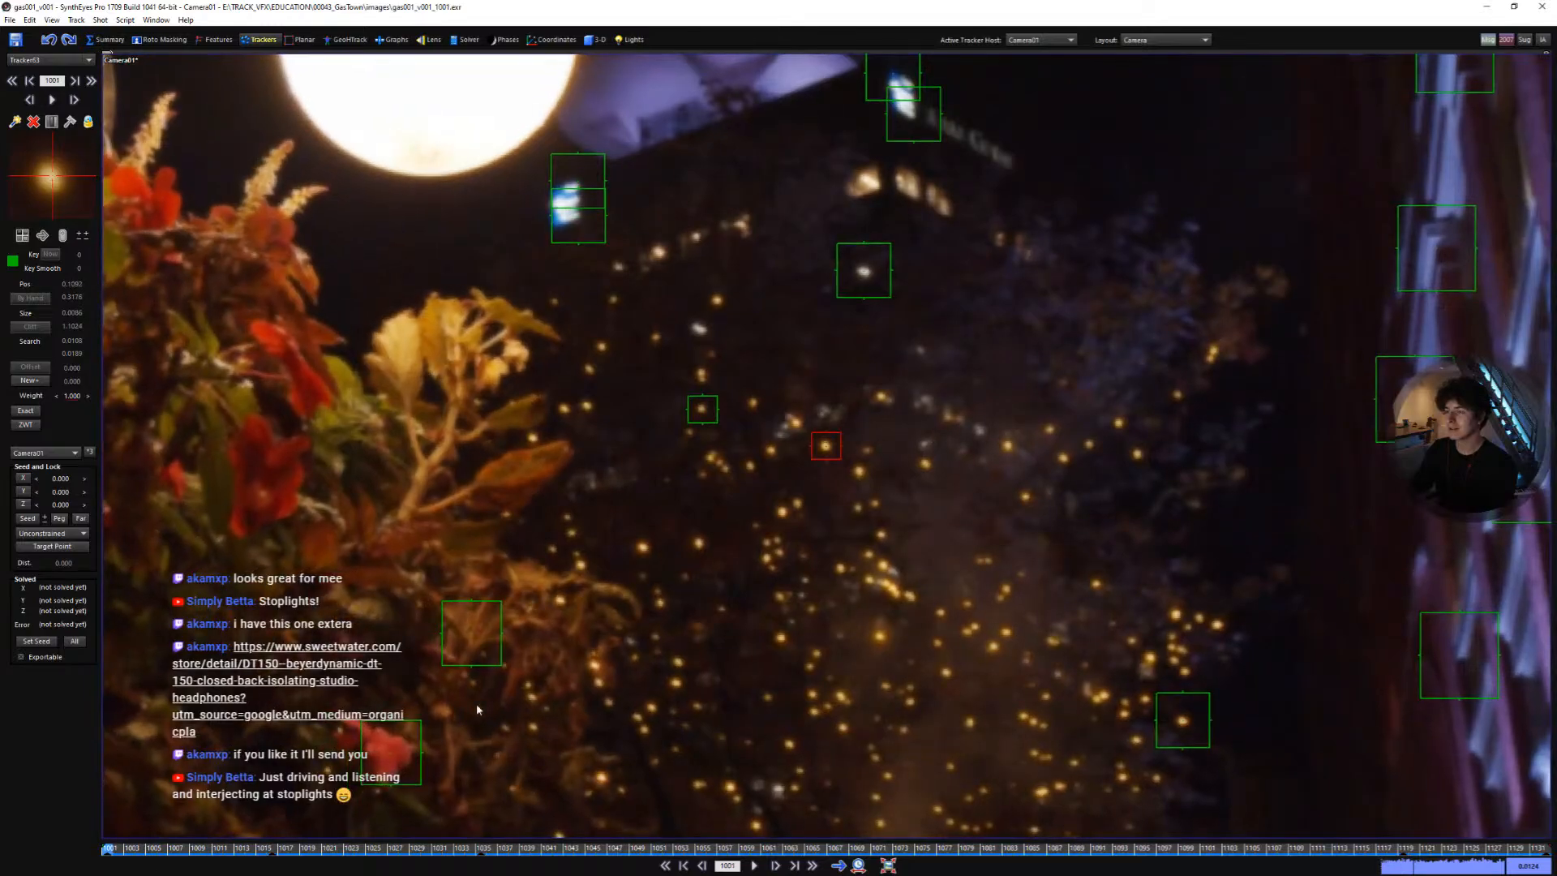
- Add a tracker on another background light to the right and track it through the shot
left_click(1009, 448)
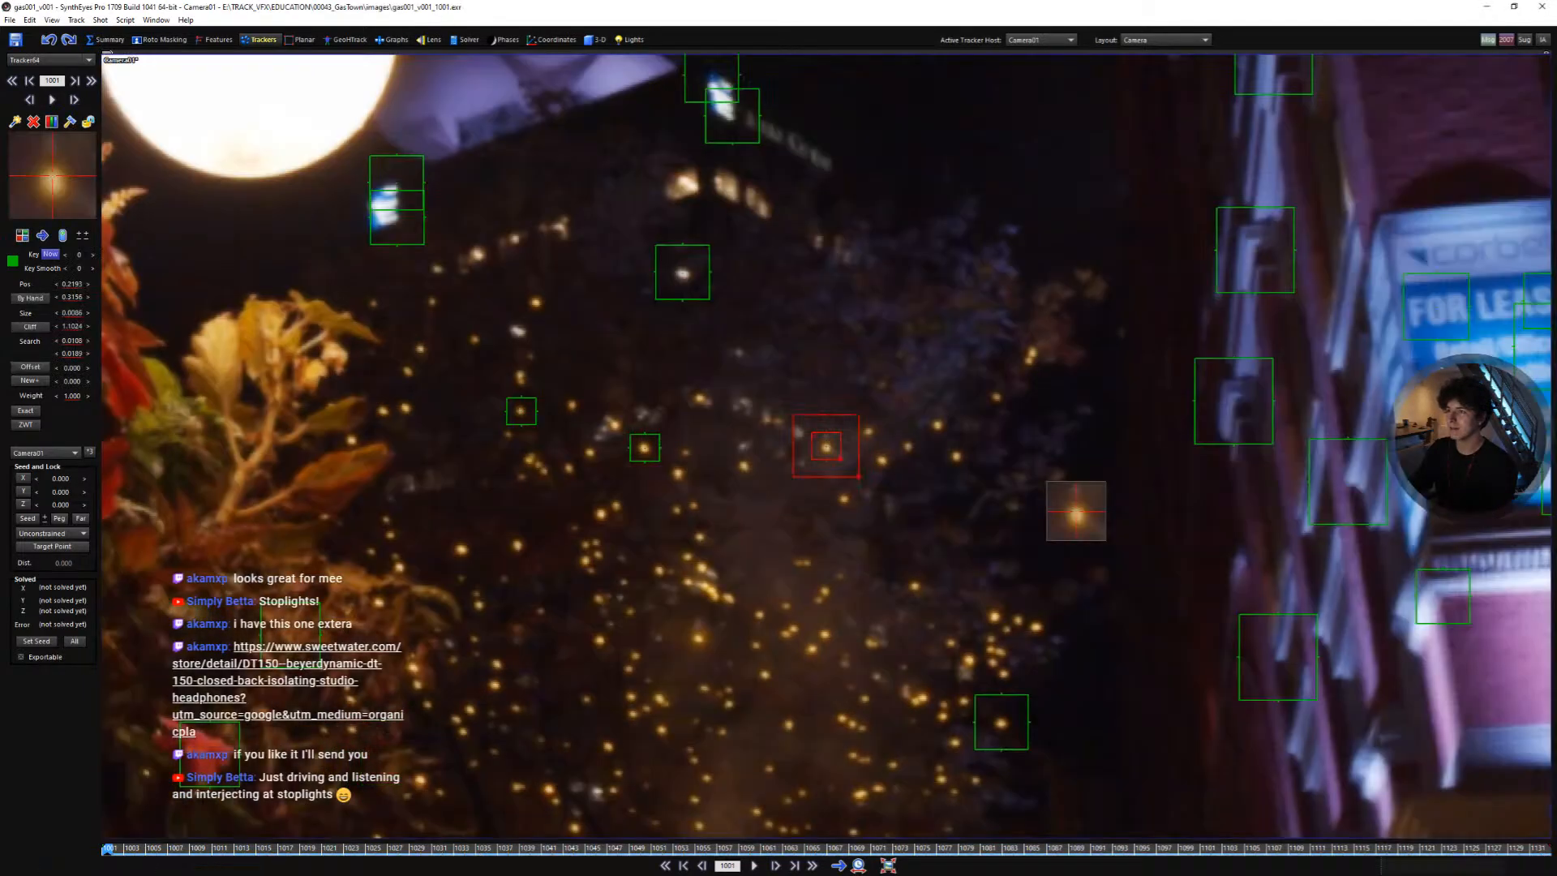
key("space")
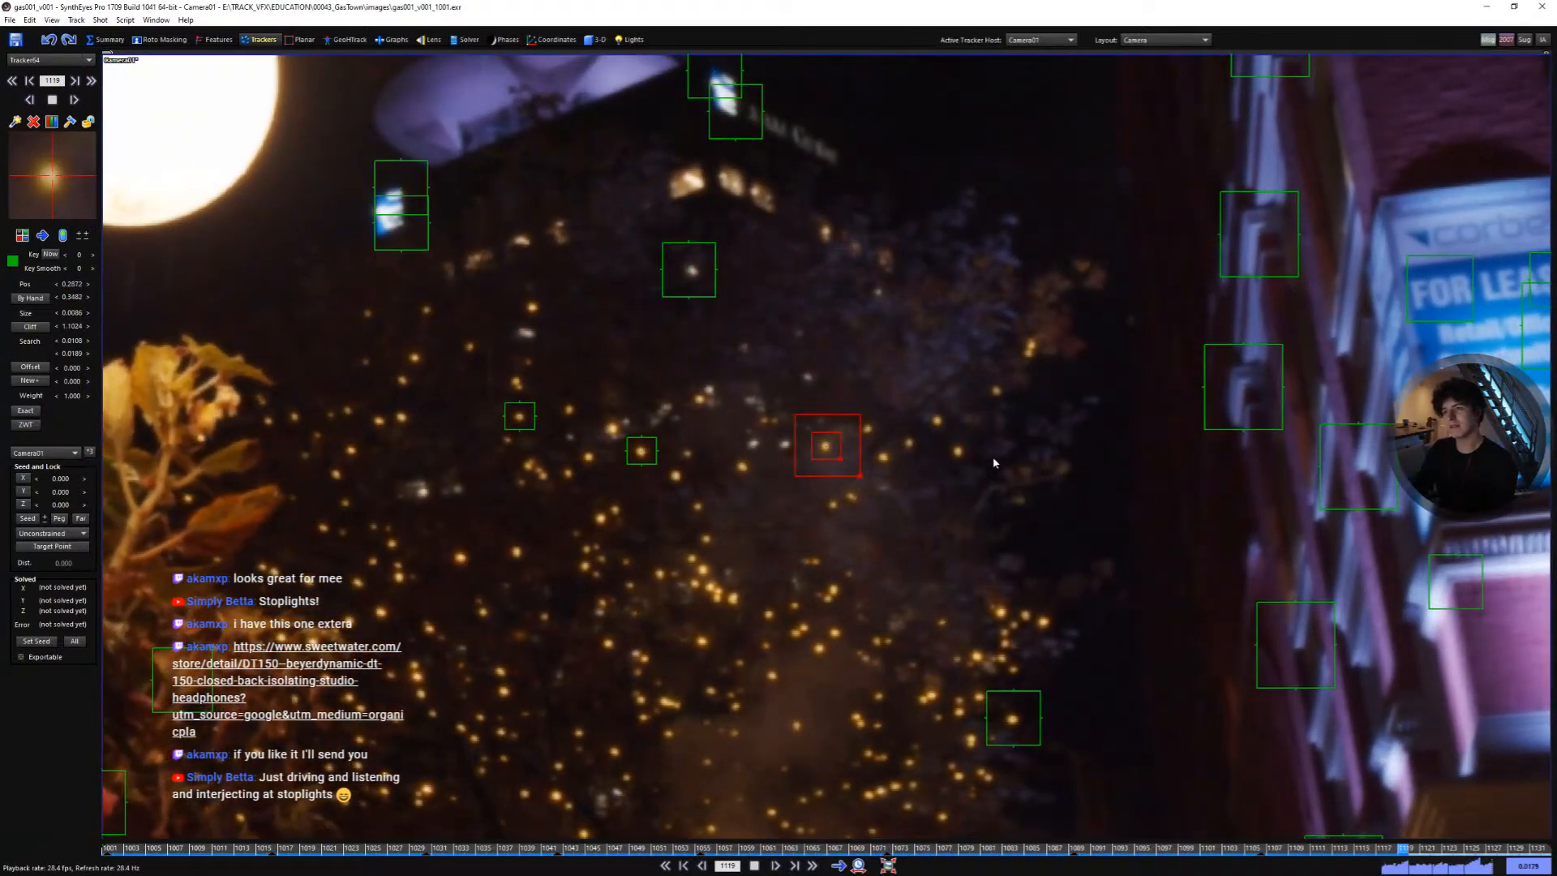
key("l")
key("shift+a")
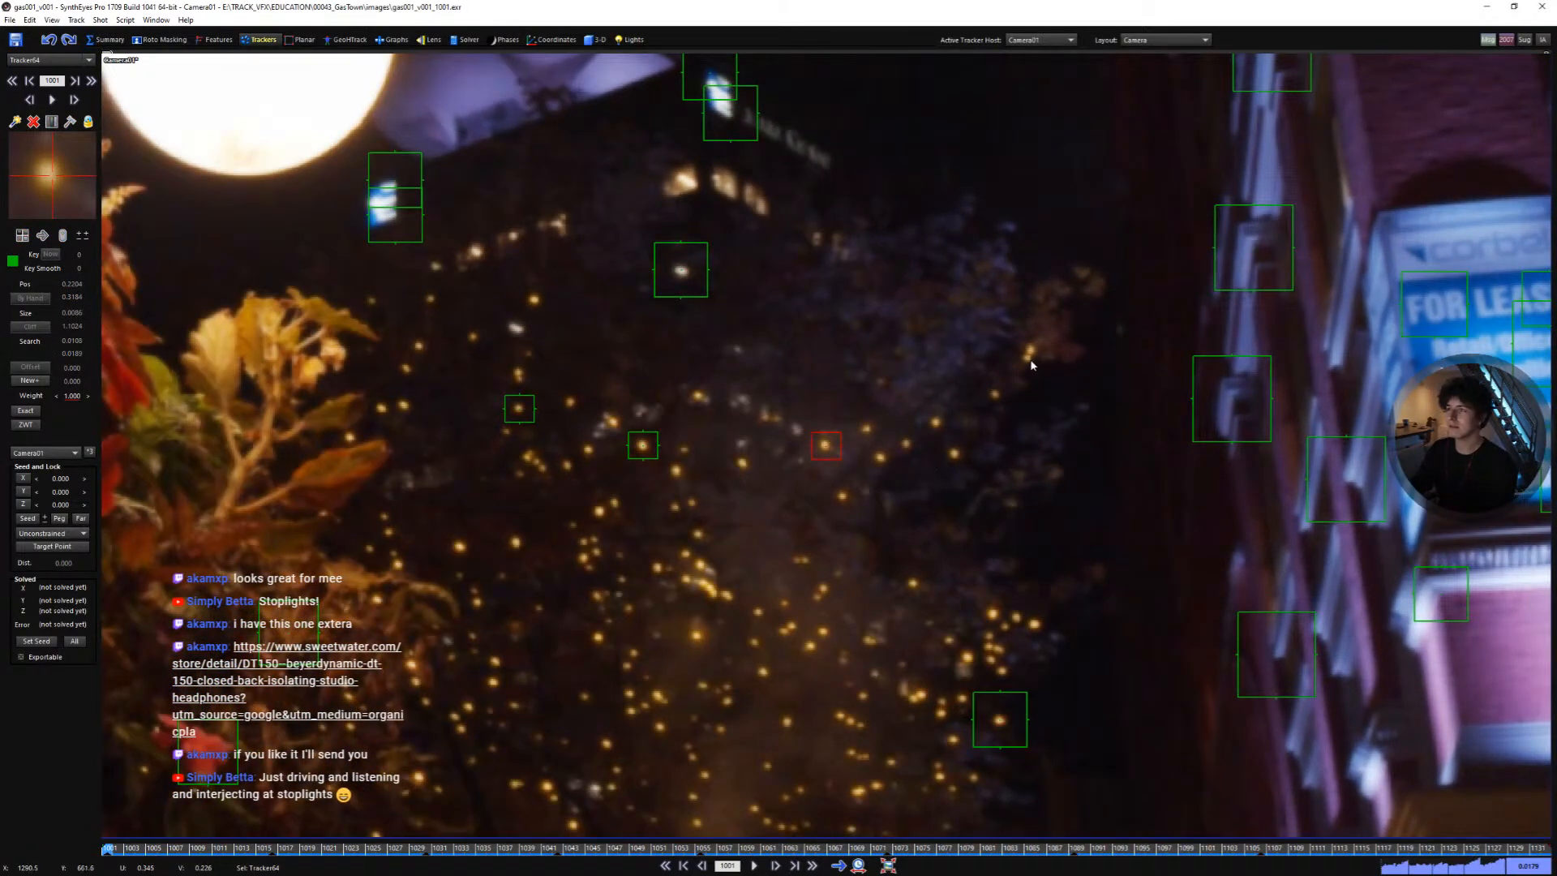
- Play the shot to review the new light trackers and zoom back out to the full frame
key("space")
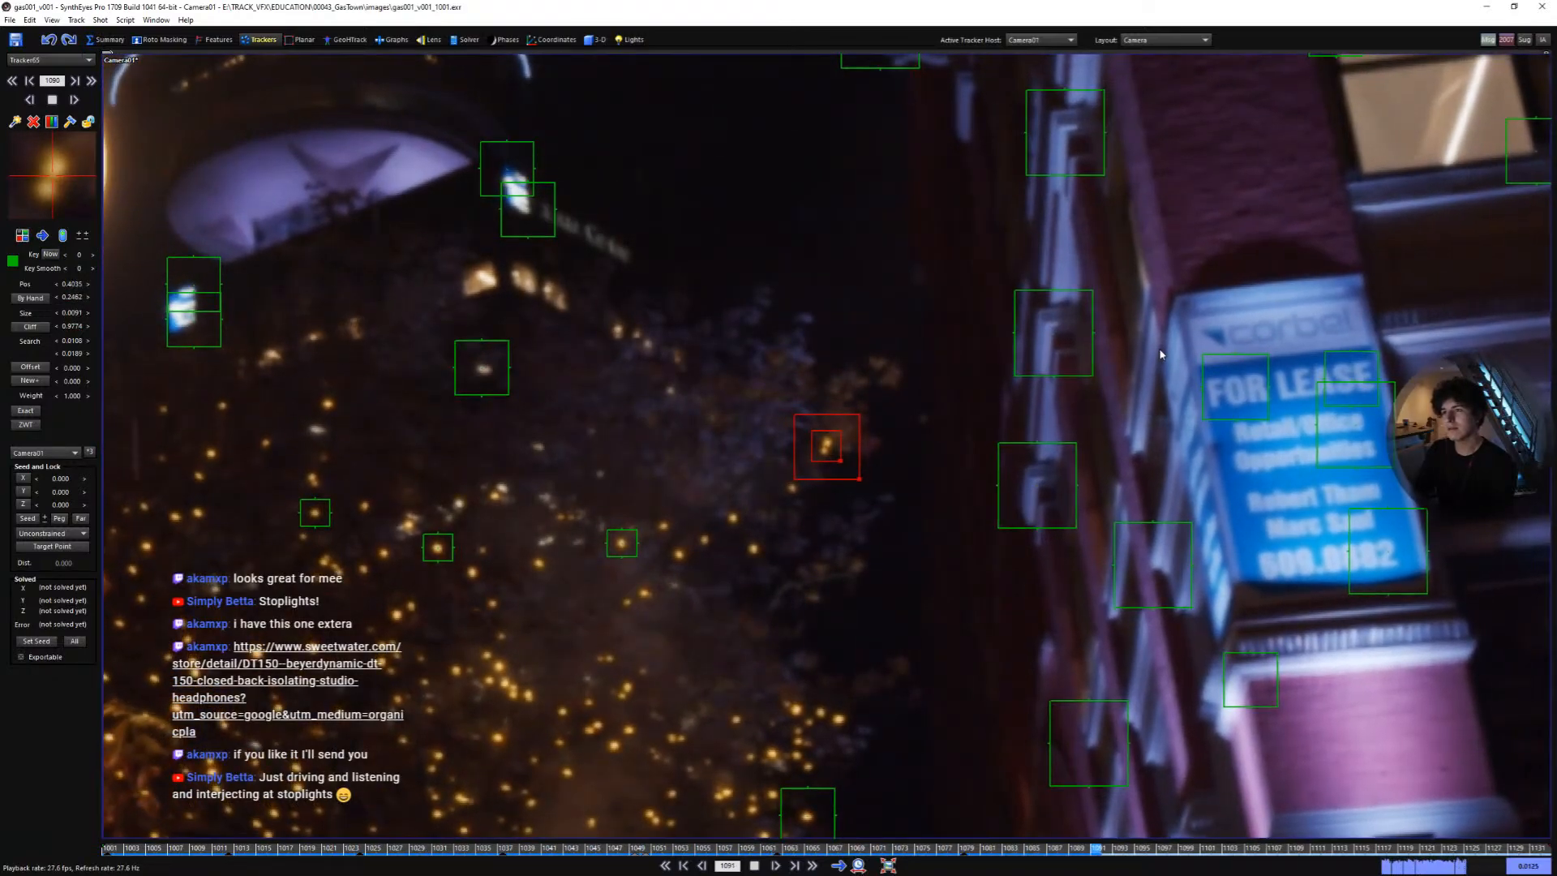
key("shift+a")
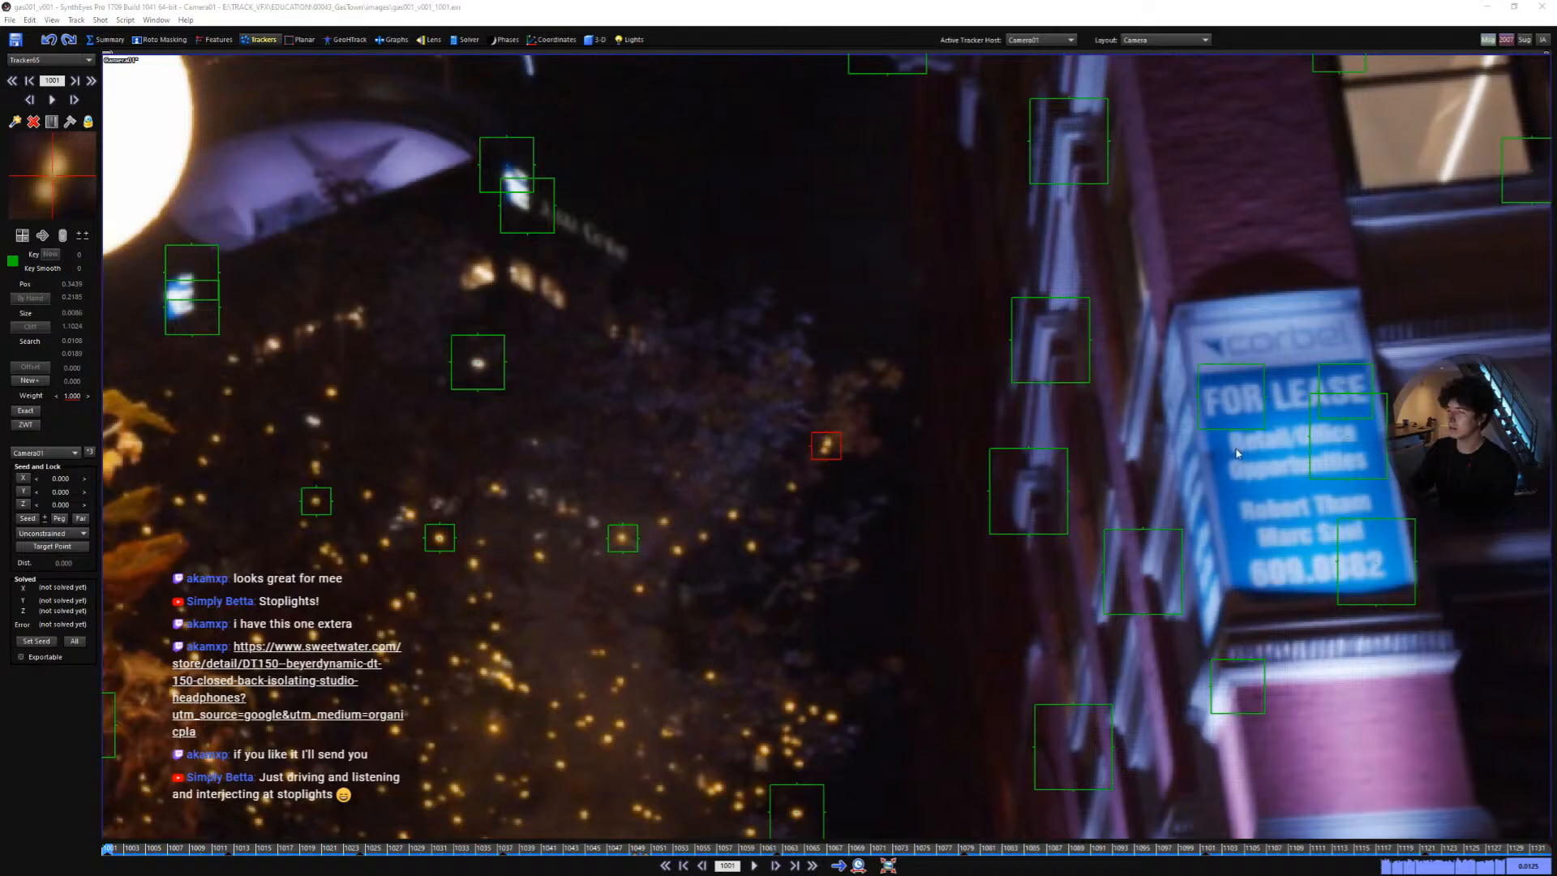
scroll(835, 485, "down", 4)
left_click(714, 477)
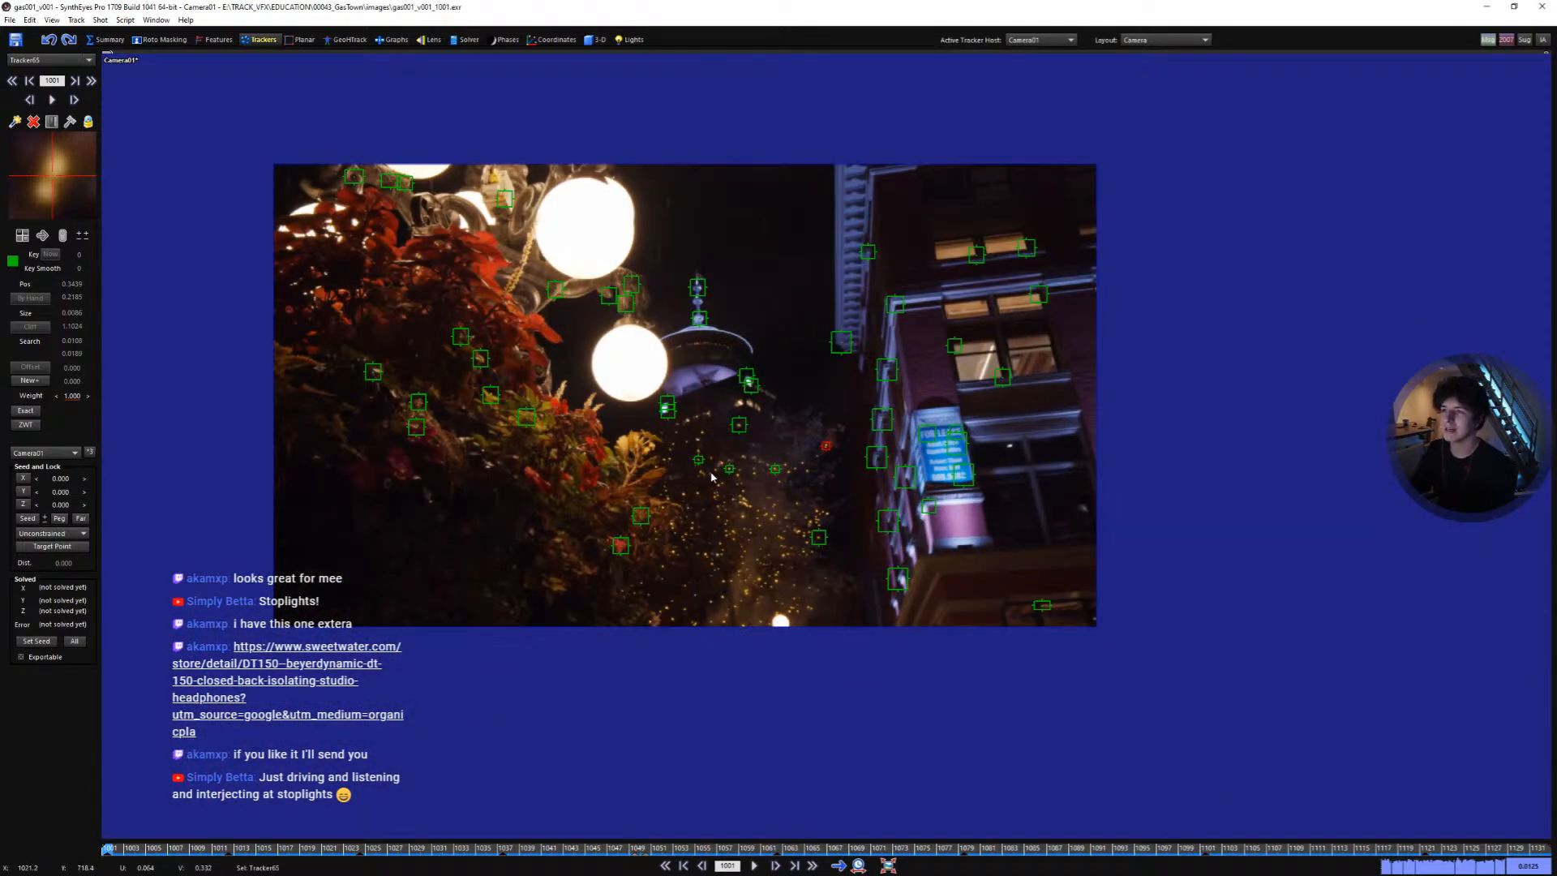
- Scrub back to the start and add a tracker on a foliage highlight near the background lights, tracking it through the shot
scroll(712, 476, "up", 3)
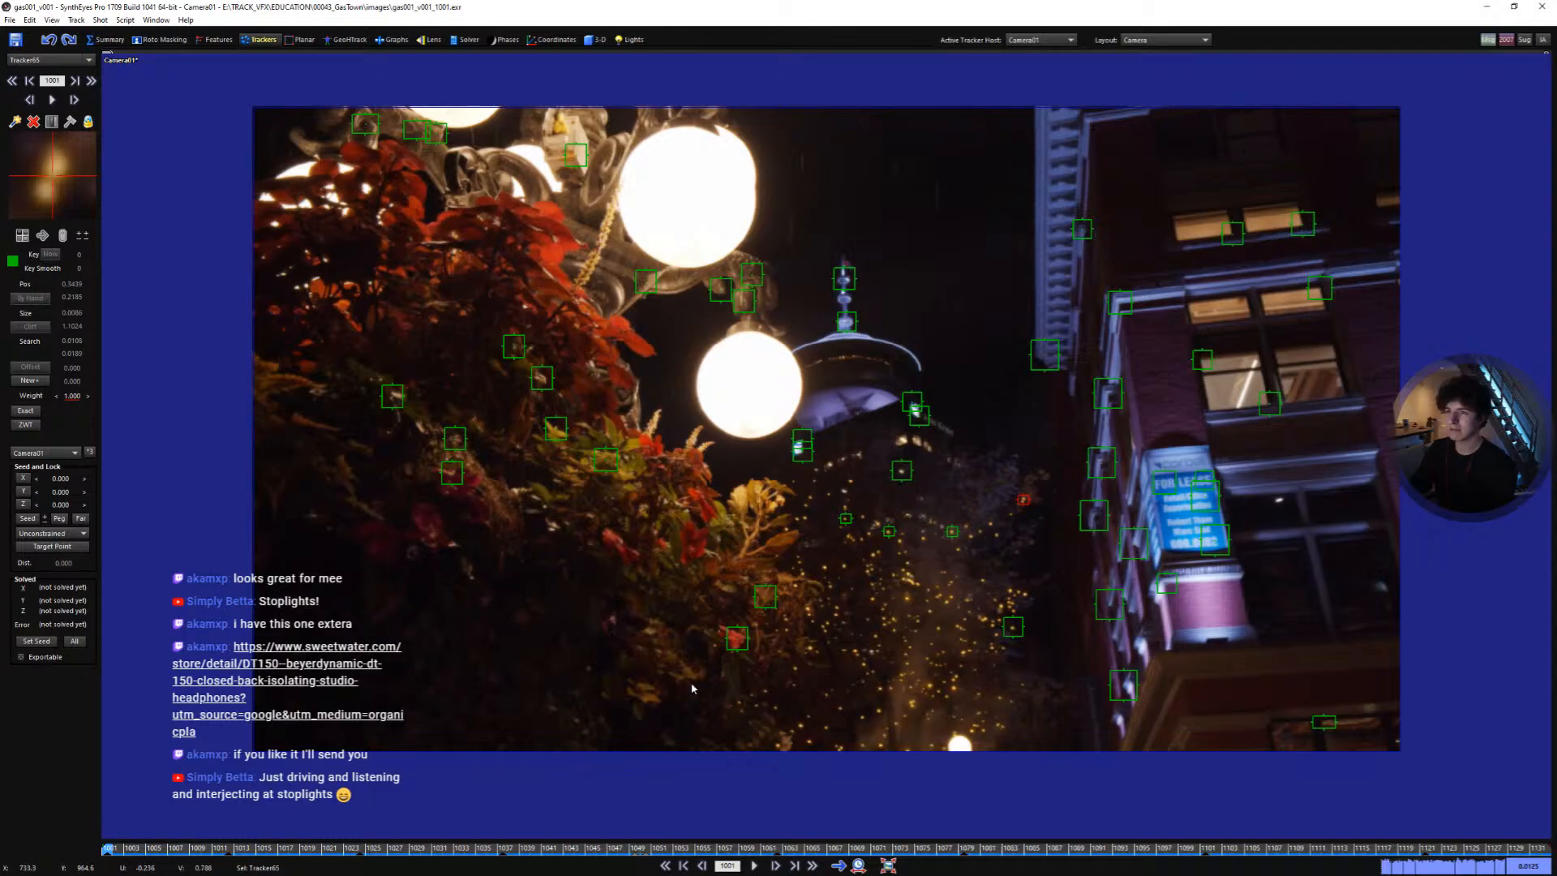
left_click_drag(568, 847, 1069, 771)
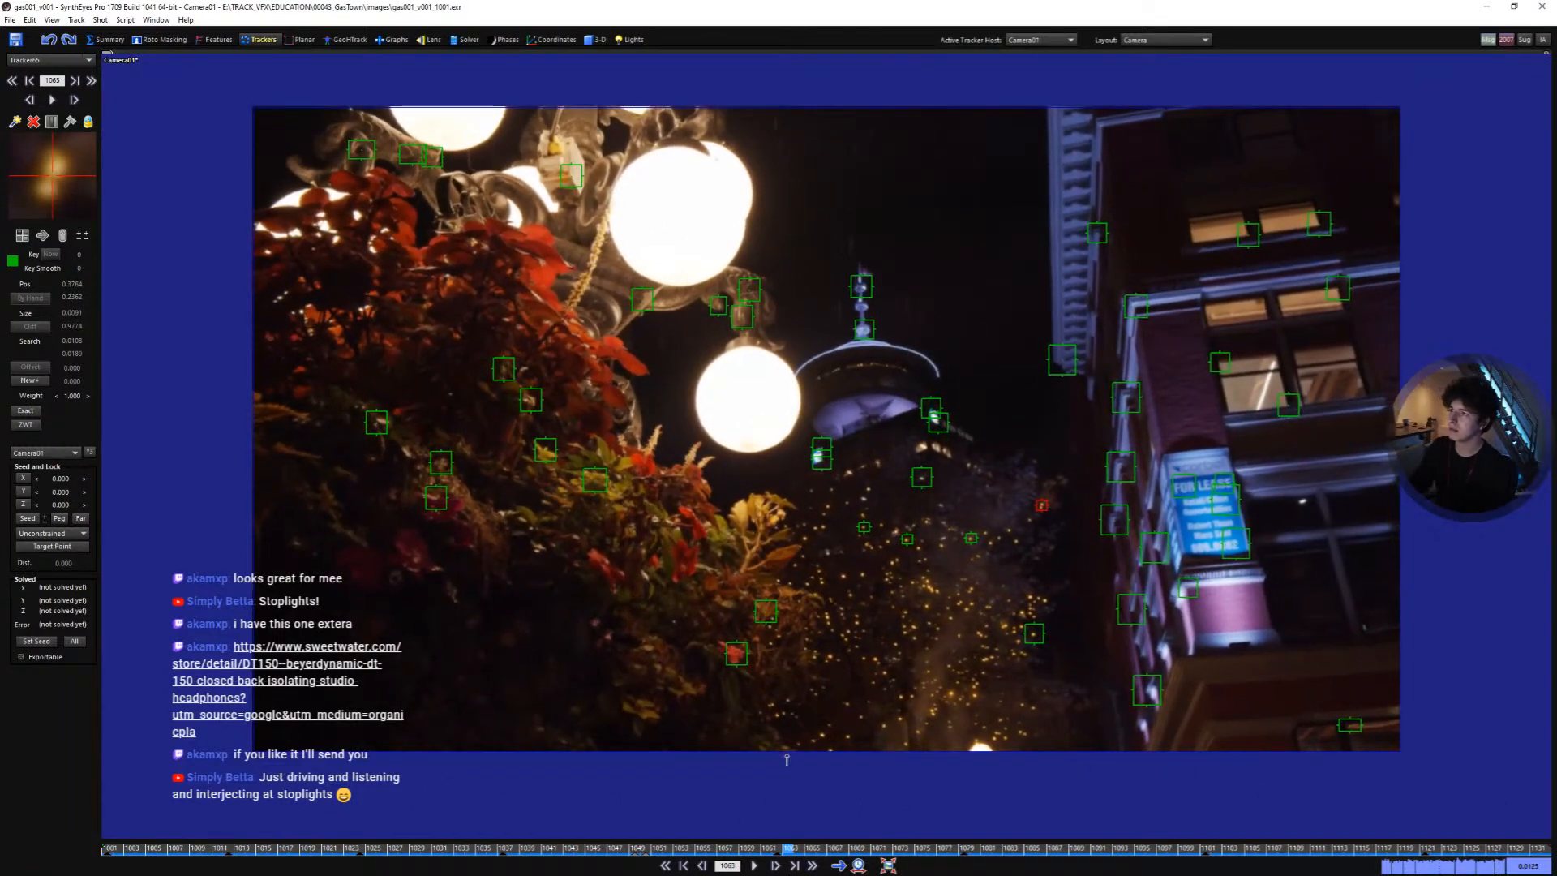
left_click_drag(544, 784, 1244, 853)
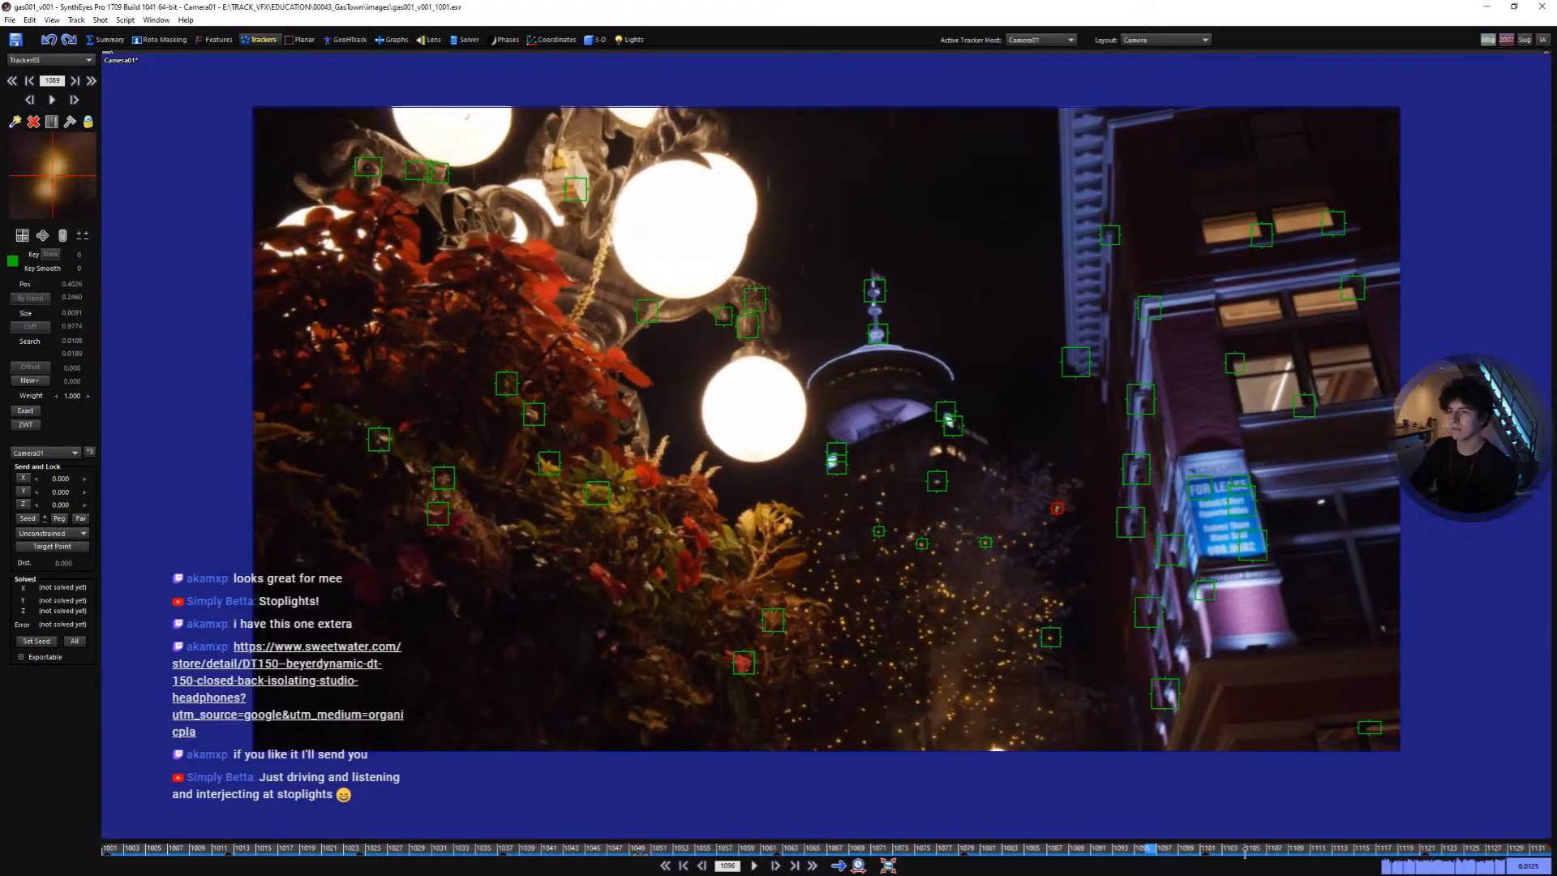
left_click_drag(654, 816, 105, 766)
scroll(771, 495, "up", 3)
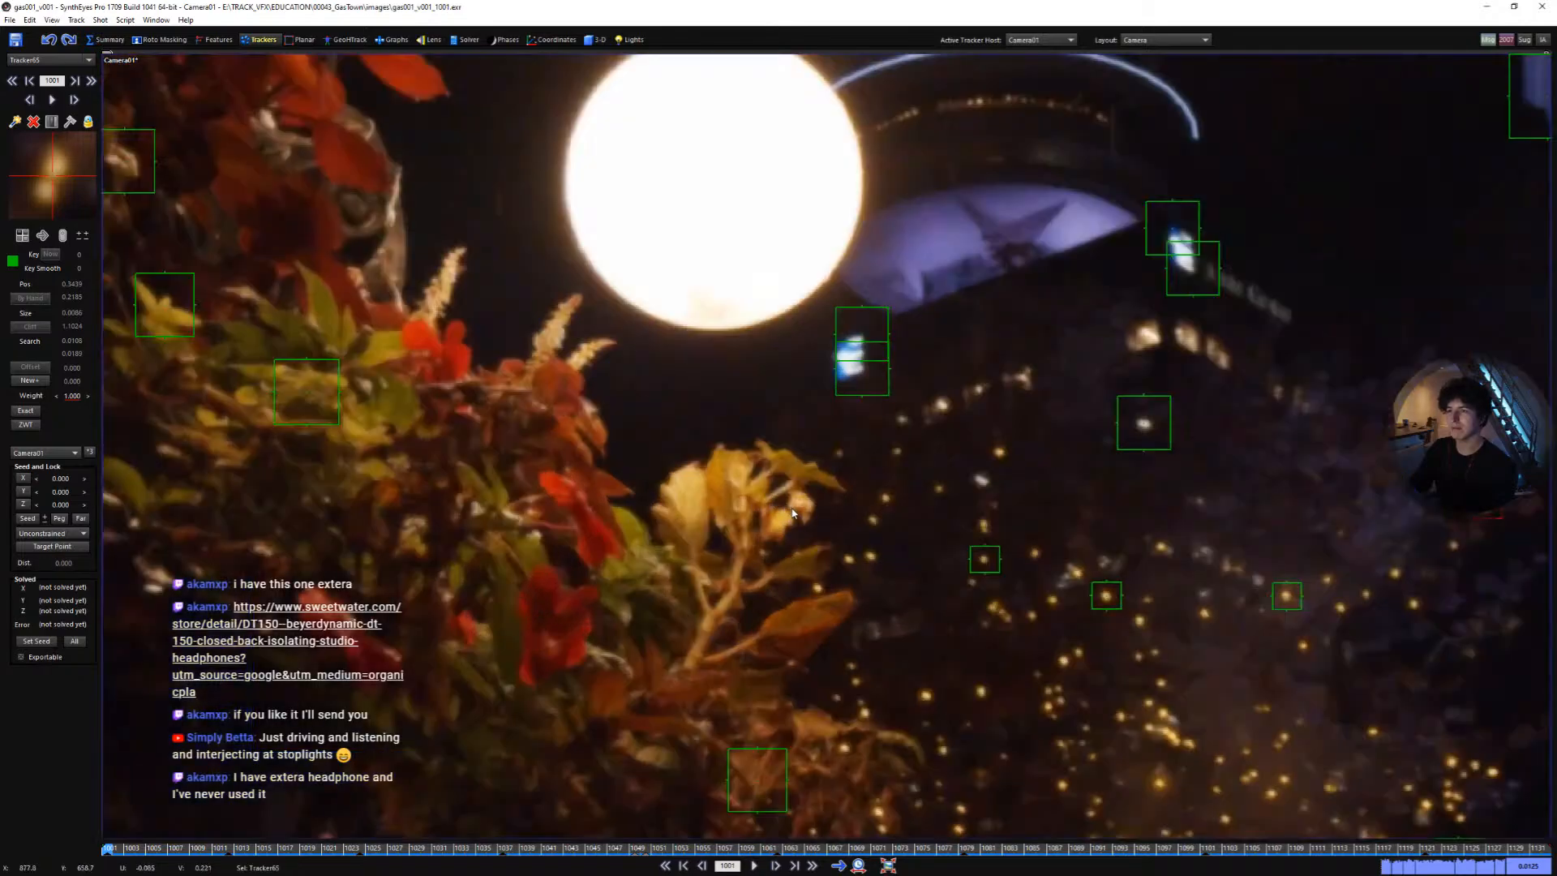
left_click_drag(783, 518, 809, 528)
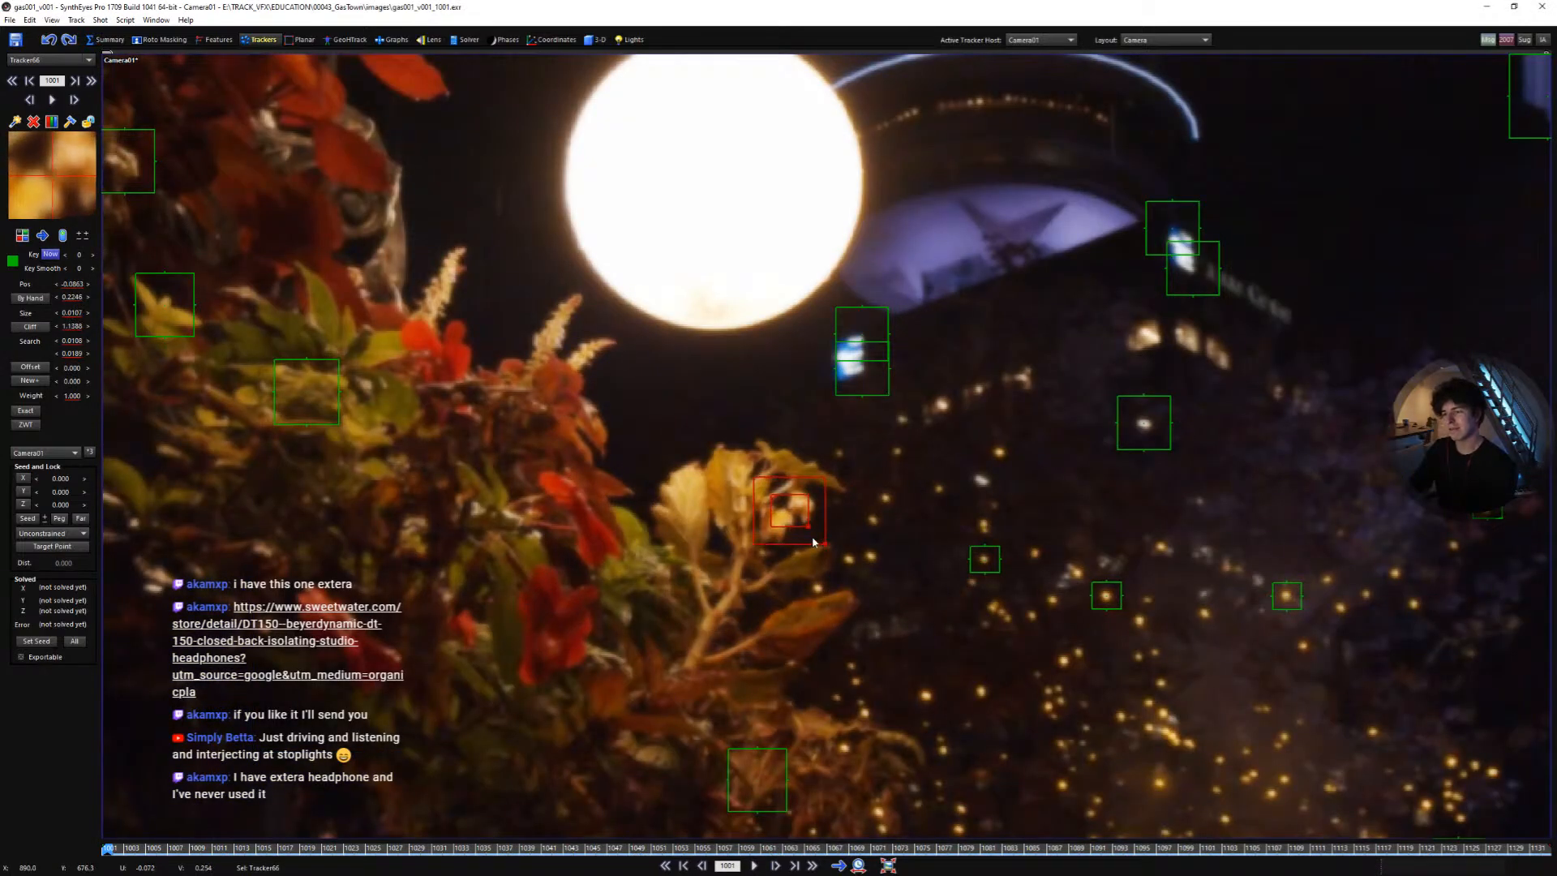
key("space")
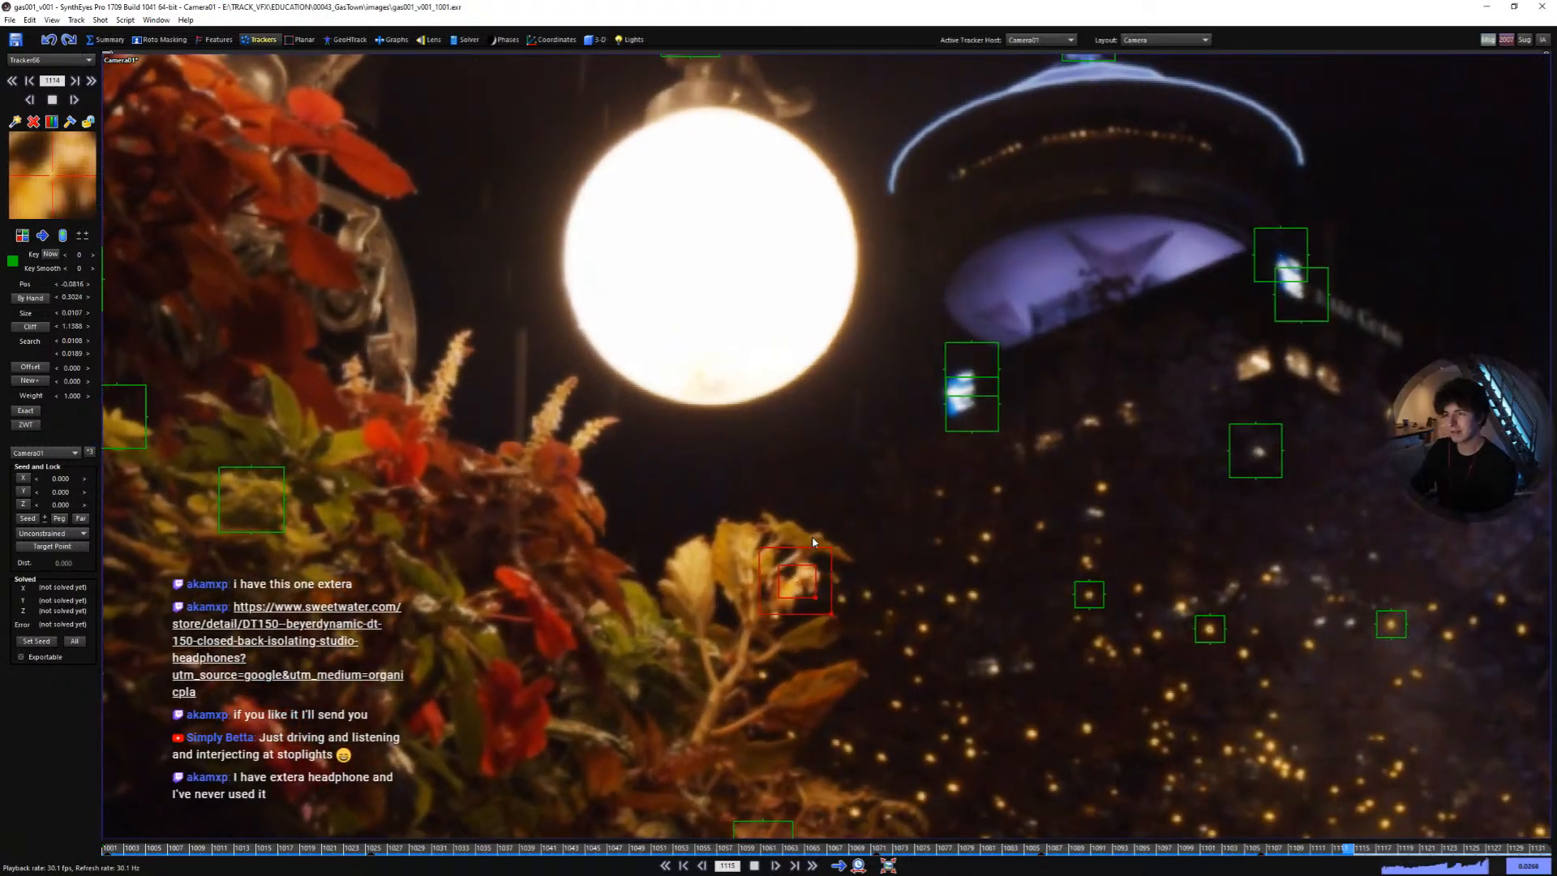
key("l")
key("a")
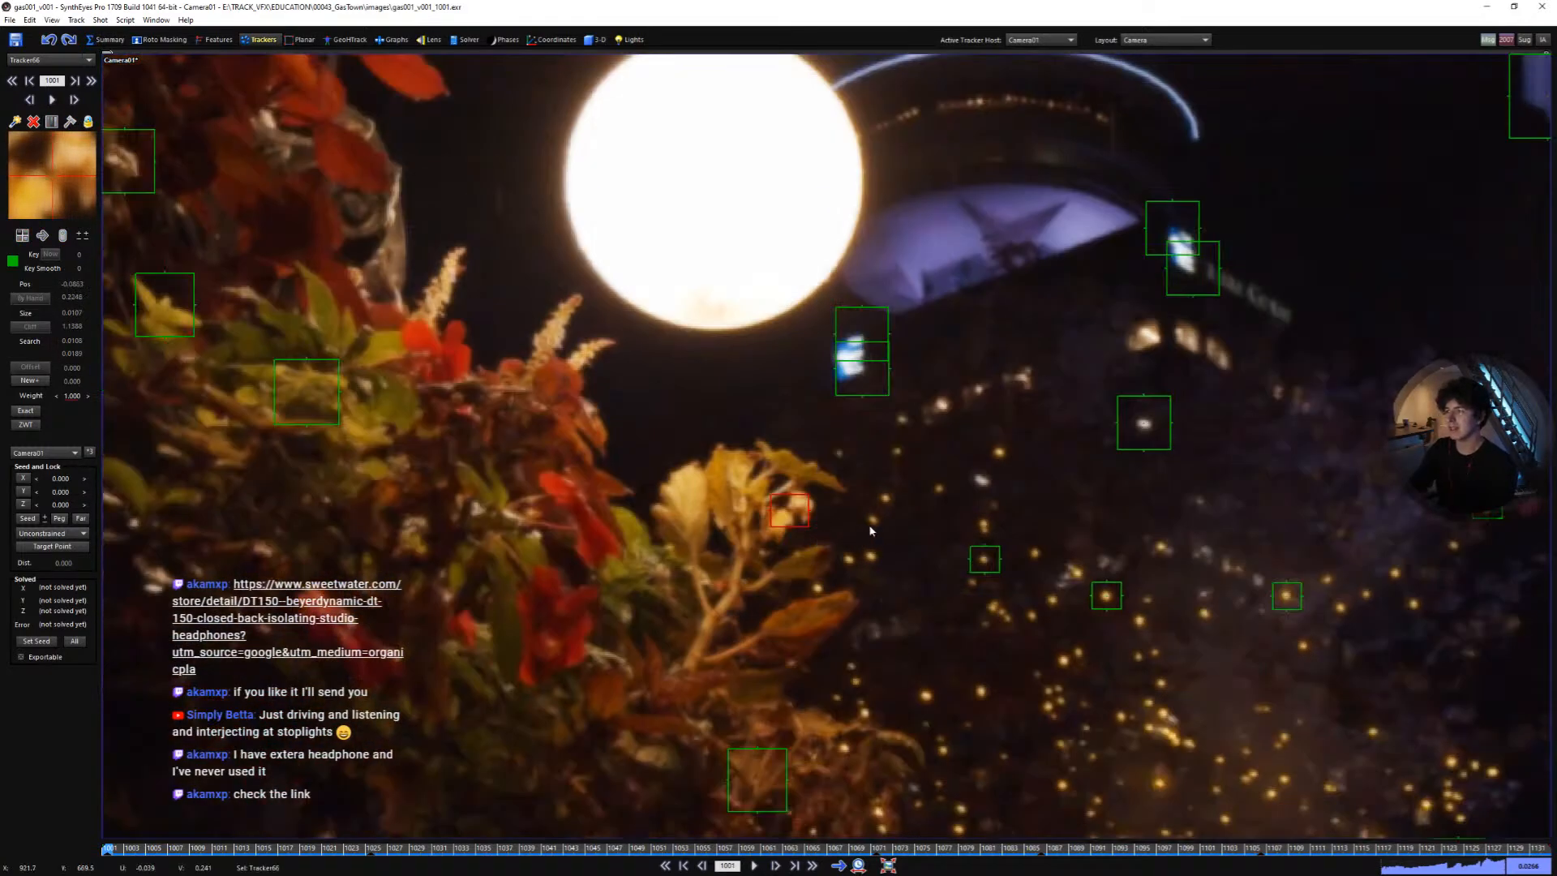
- Play the shot from the start to review all the trackers
scroll(895, 535, "down", 3)
scroll(927, 556, "down", 3)
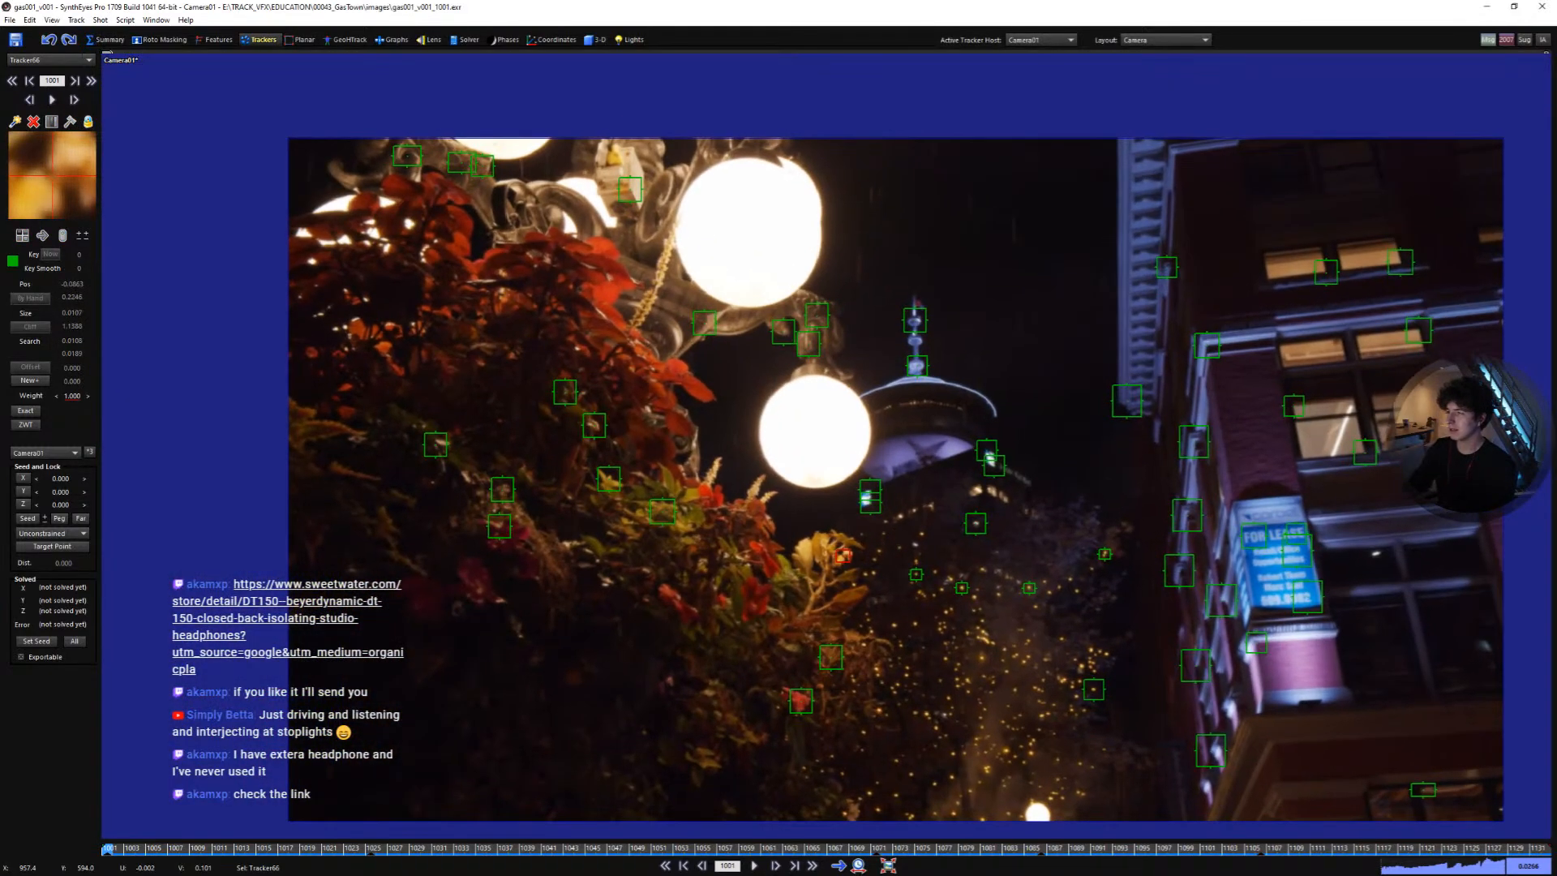
scroll(959, 558, "down", 1)
middle_click_drag(958, 558, 903, 538)
scroll(914, 527, "up", 1)
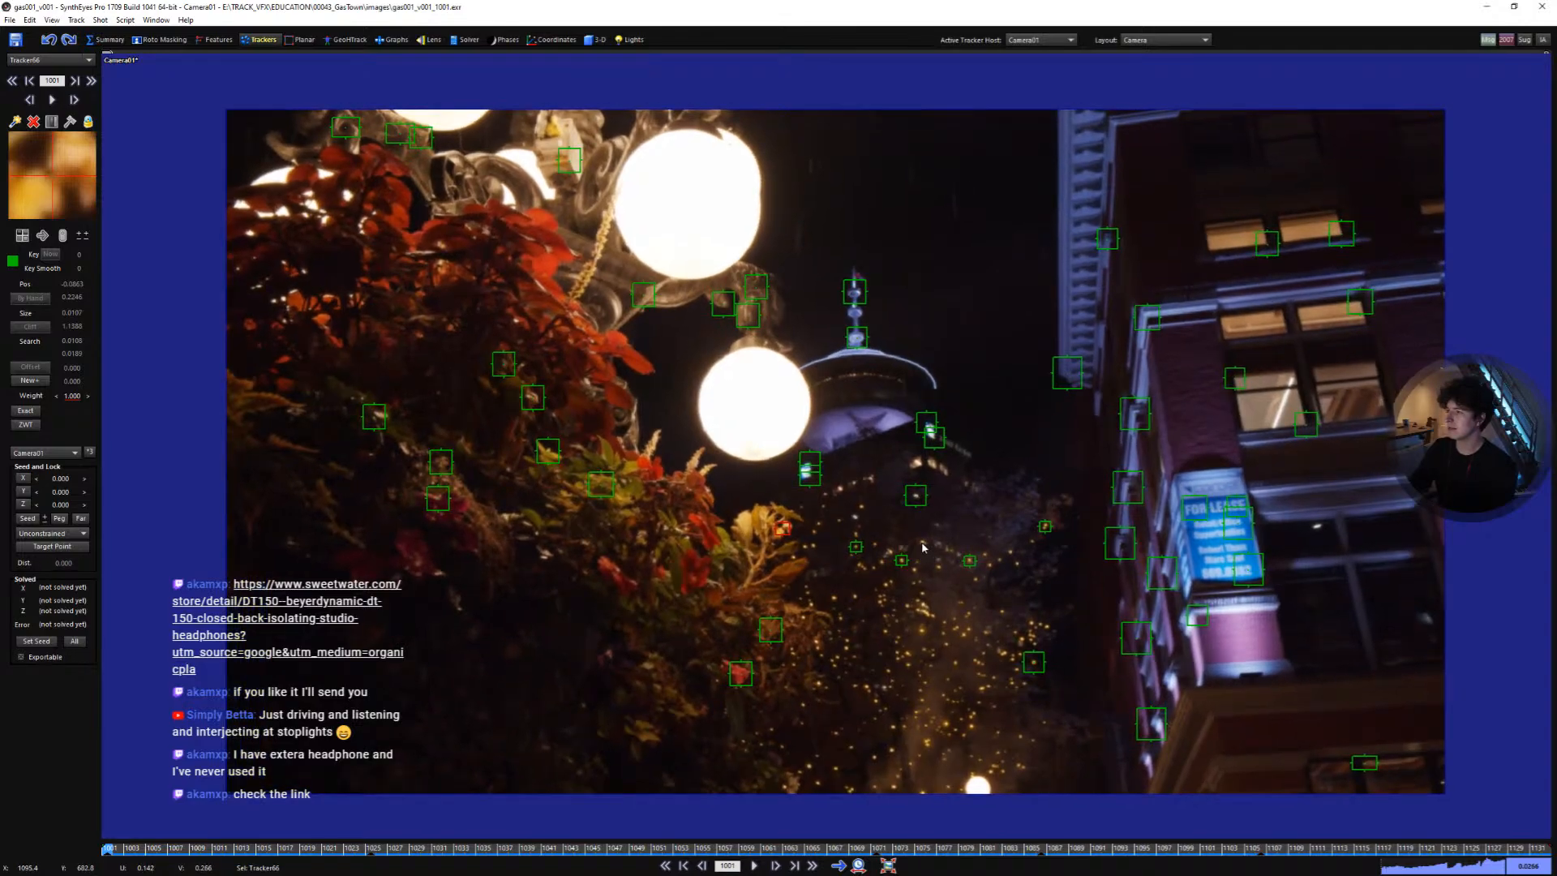
scroll(925, 541, "up", 1)
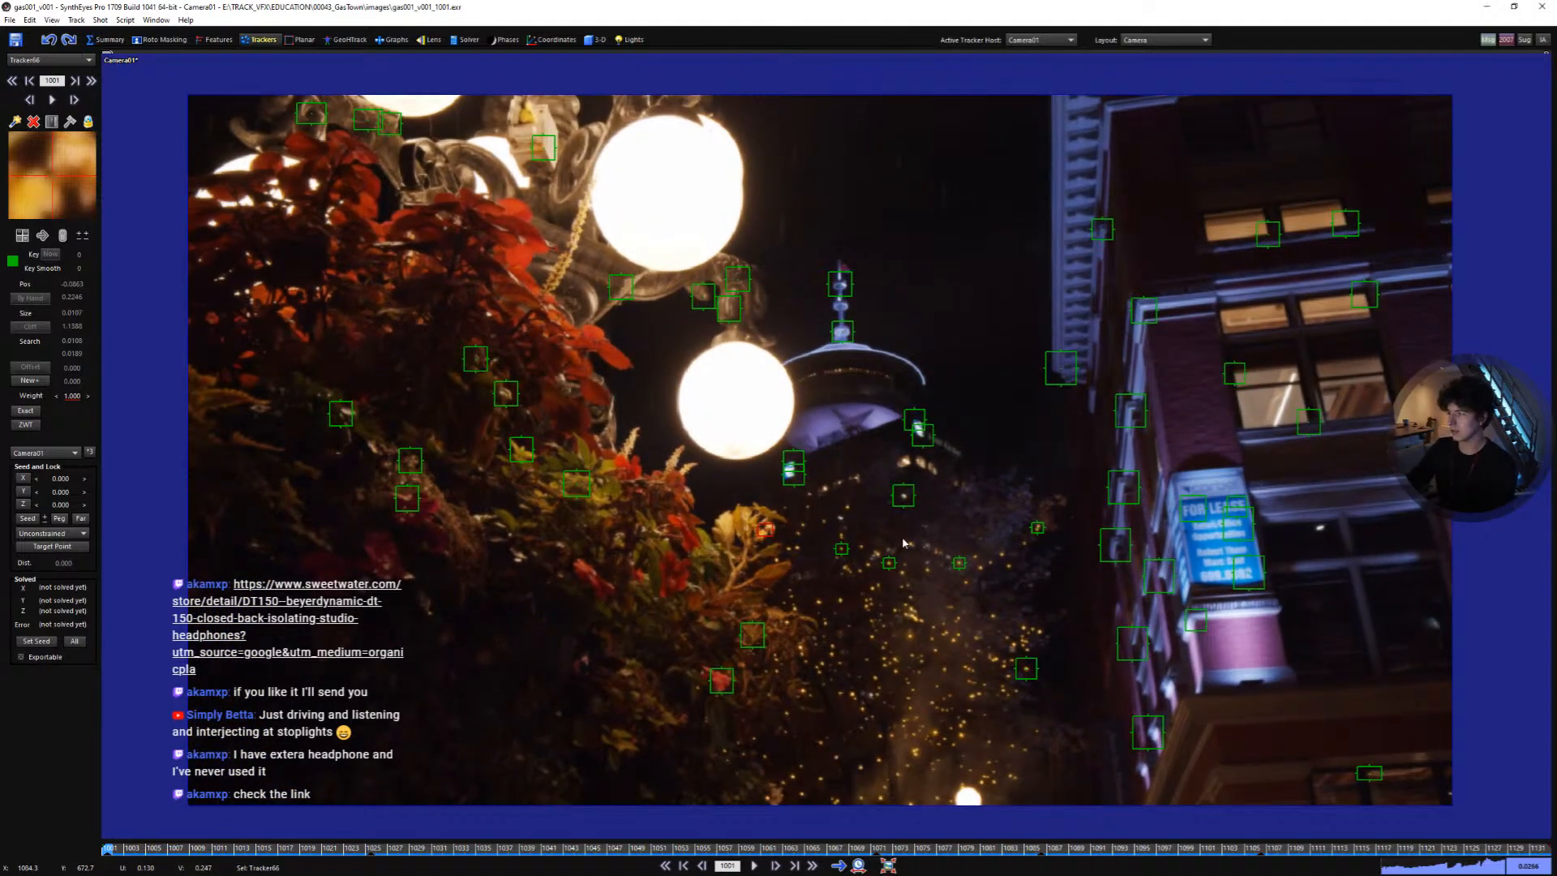
scroll(995, 482, "up", 1)
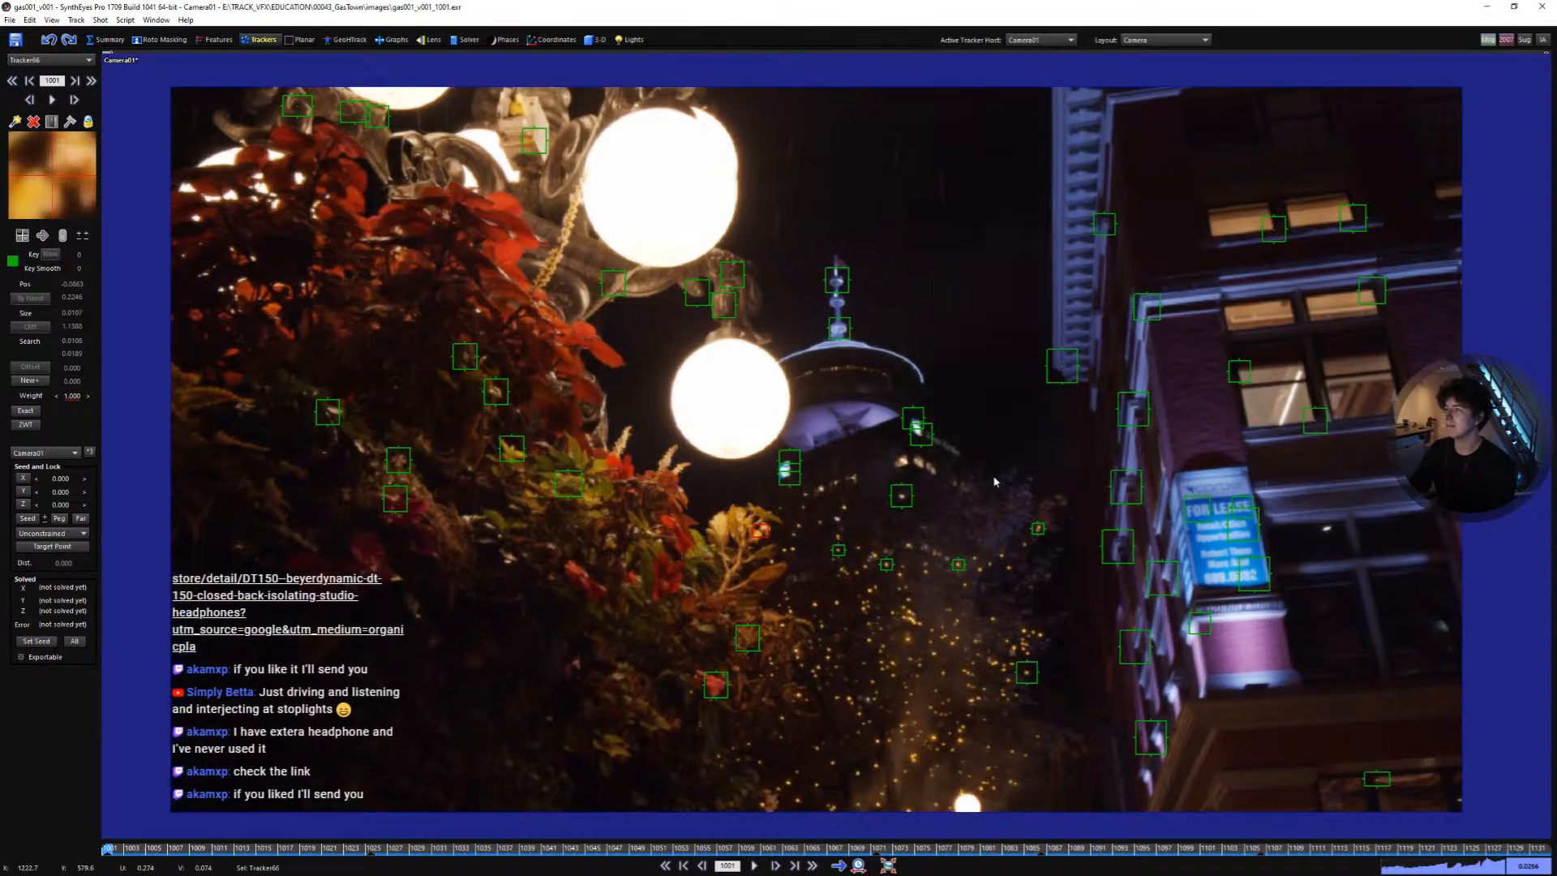
key("space")
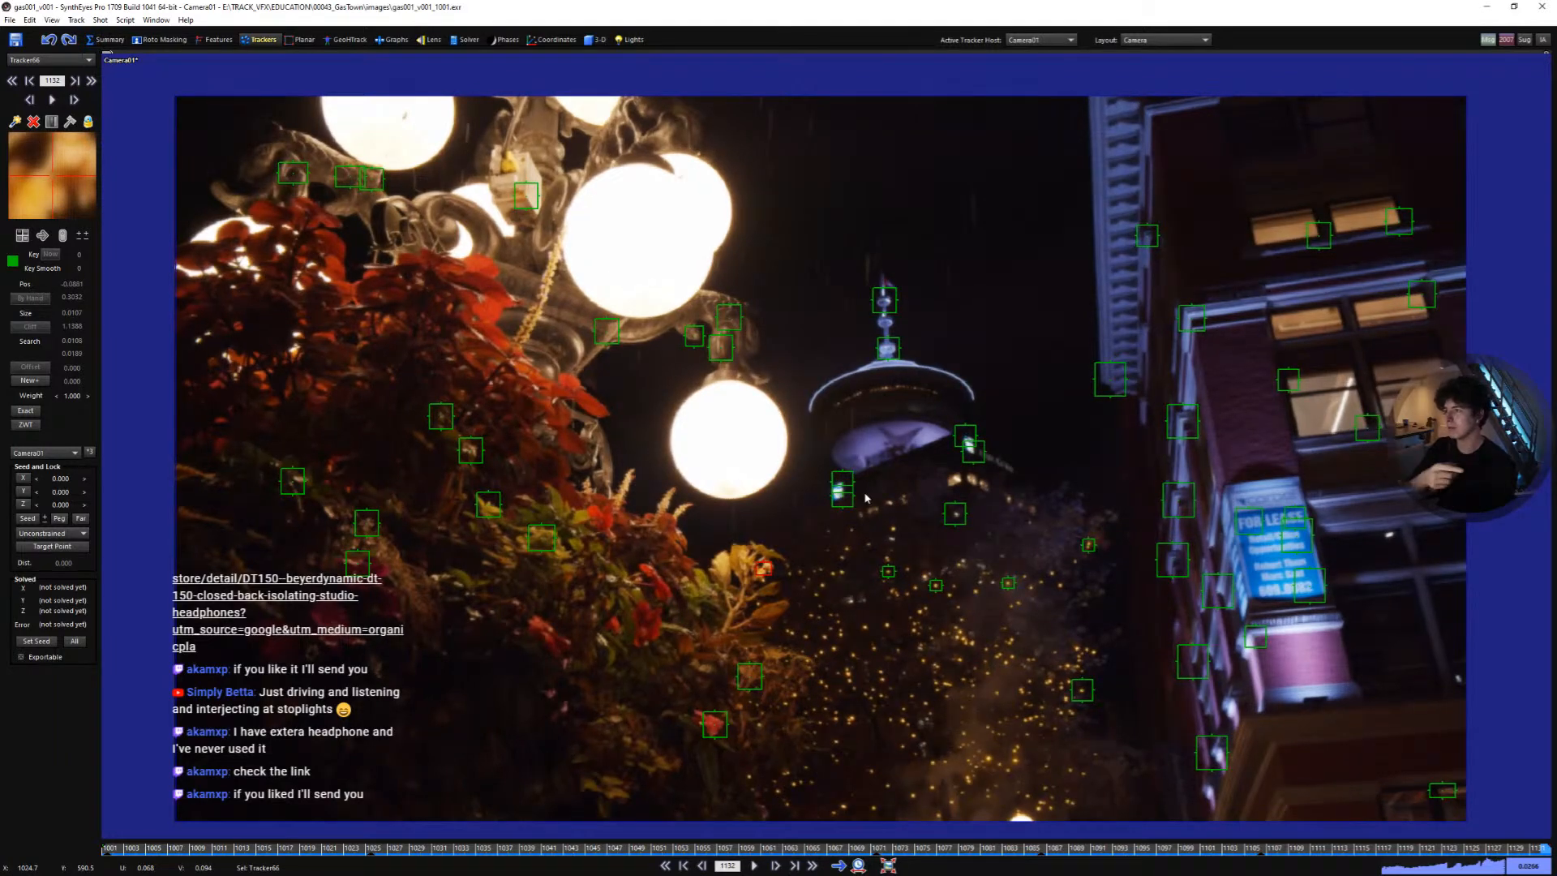
key("Home")
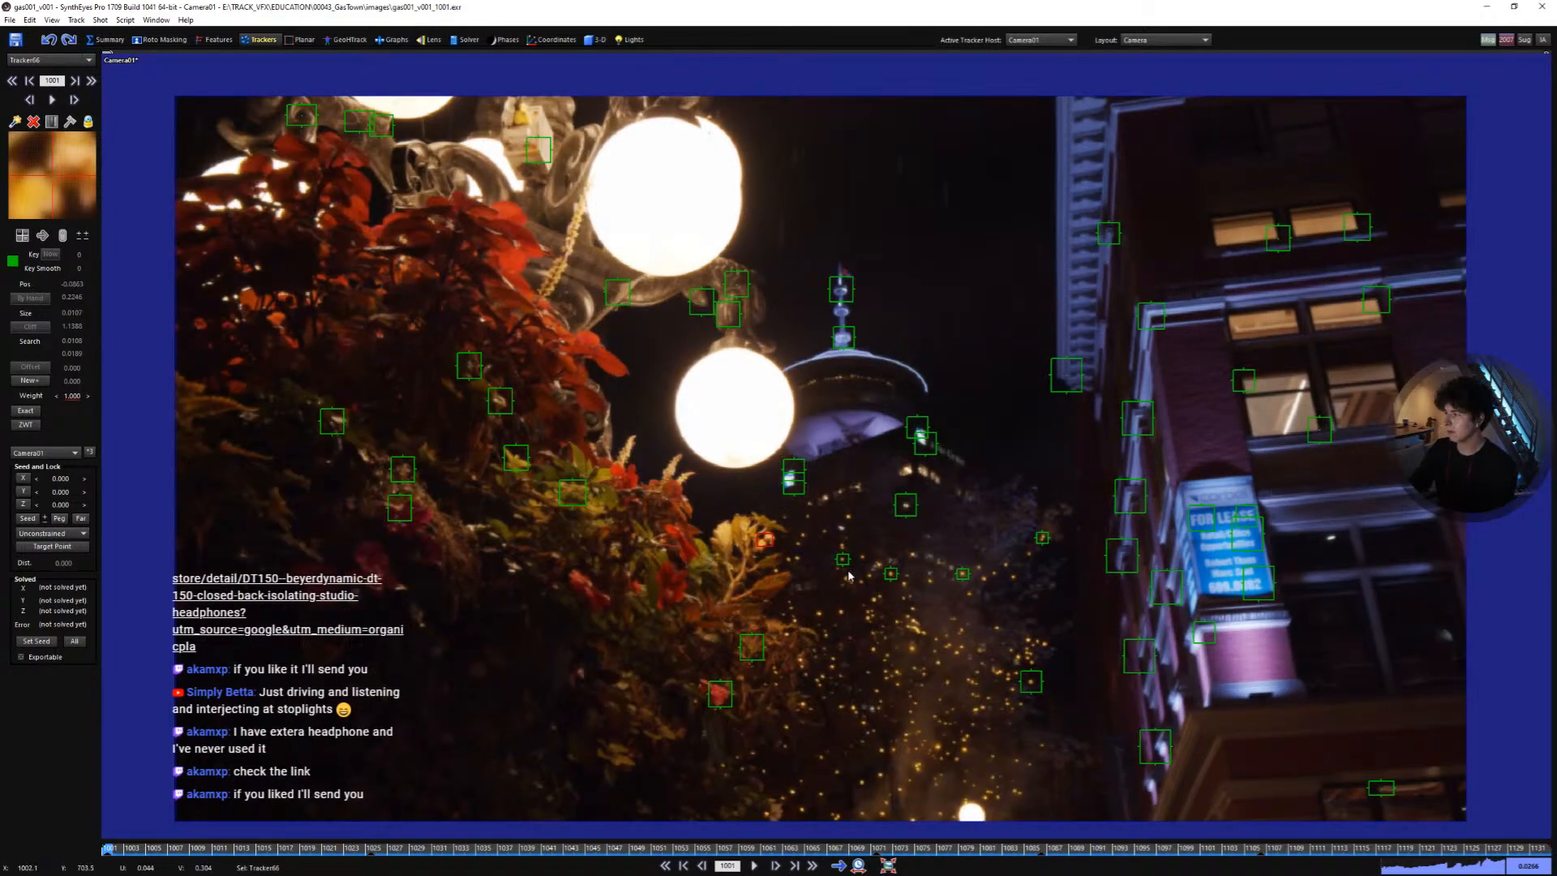
mouse_move(864, 572)
right_mouse_down()
mouse_move(865, 547)
mouse_move(870, 580)
right_mouse_up()
middle_click_drag(870, 580, 876, 572)
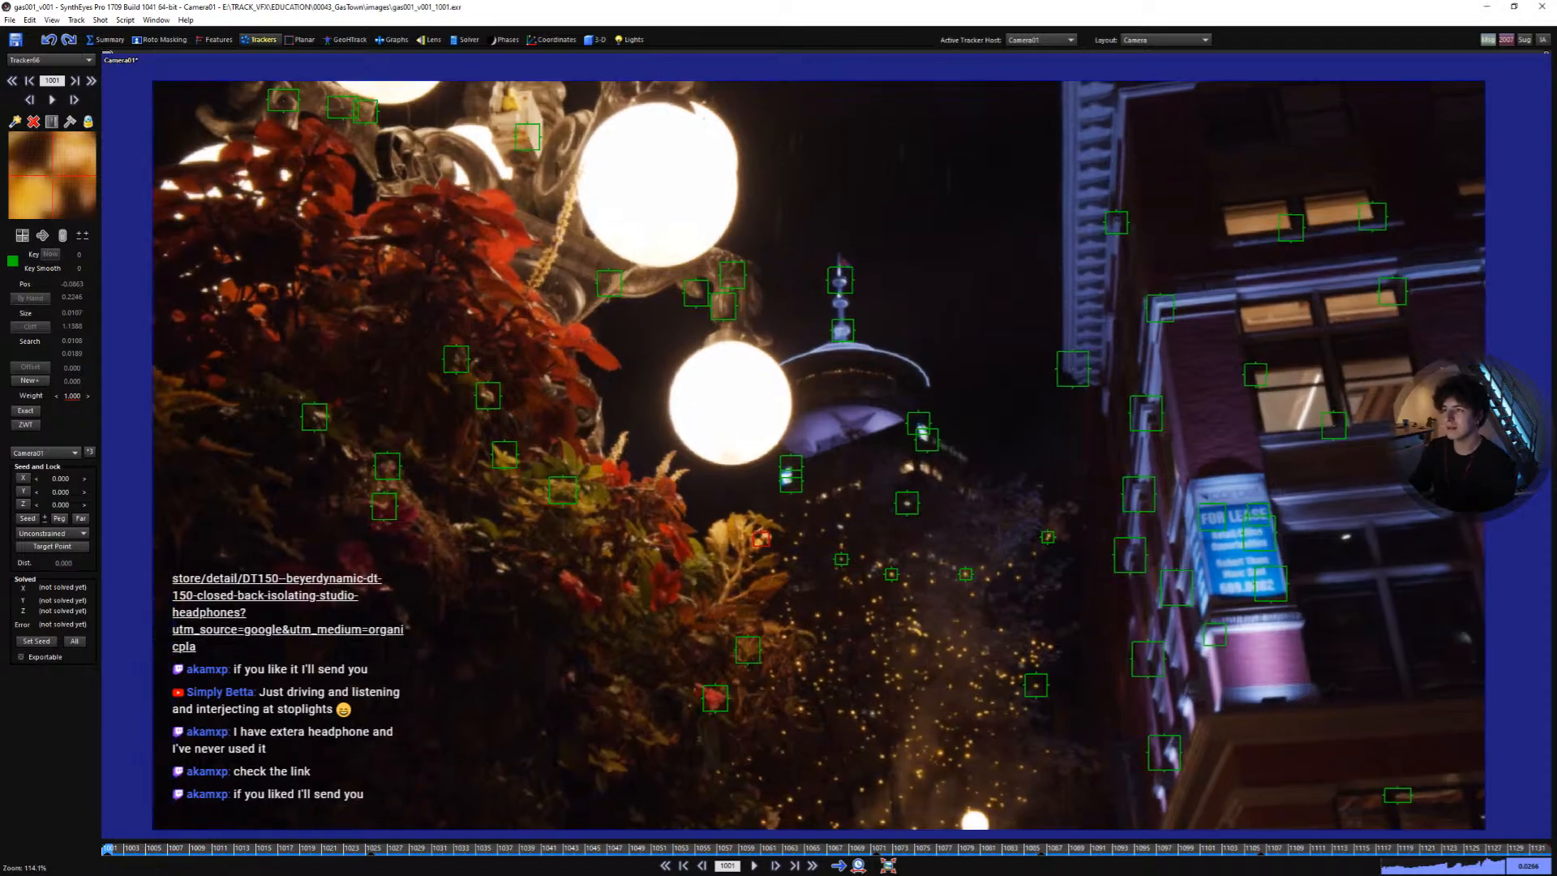
left_click_drag(789, 848, 98, 730)
- Add a tracker on a window corner of the building and track it through the shot
scroll(1233, 300, "up", 5)
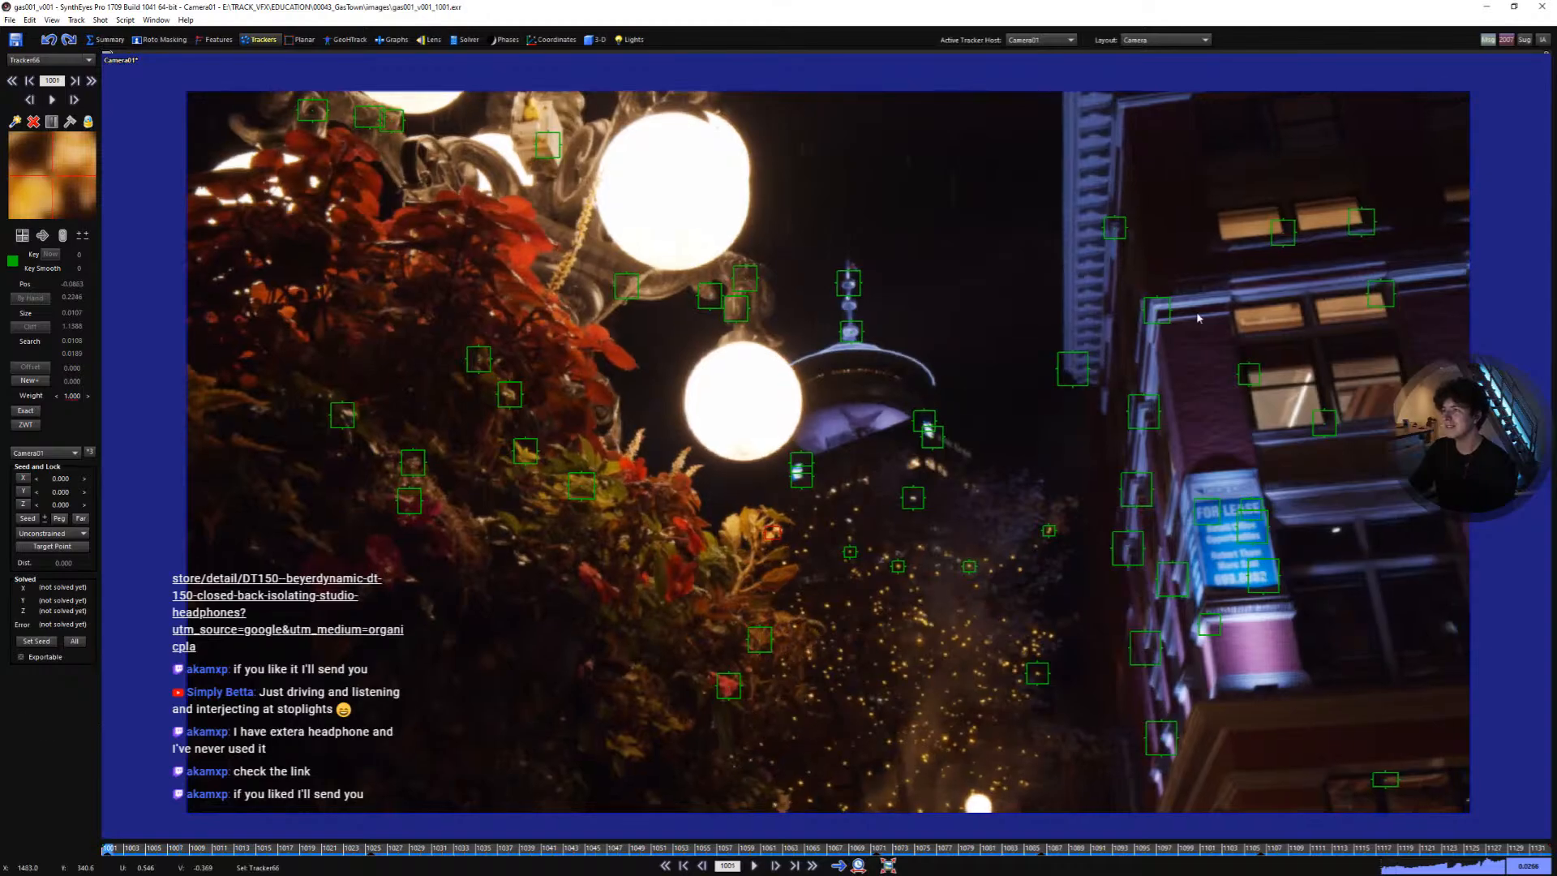
left_click(1241, 297)
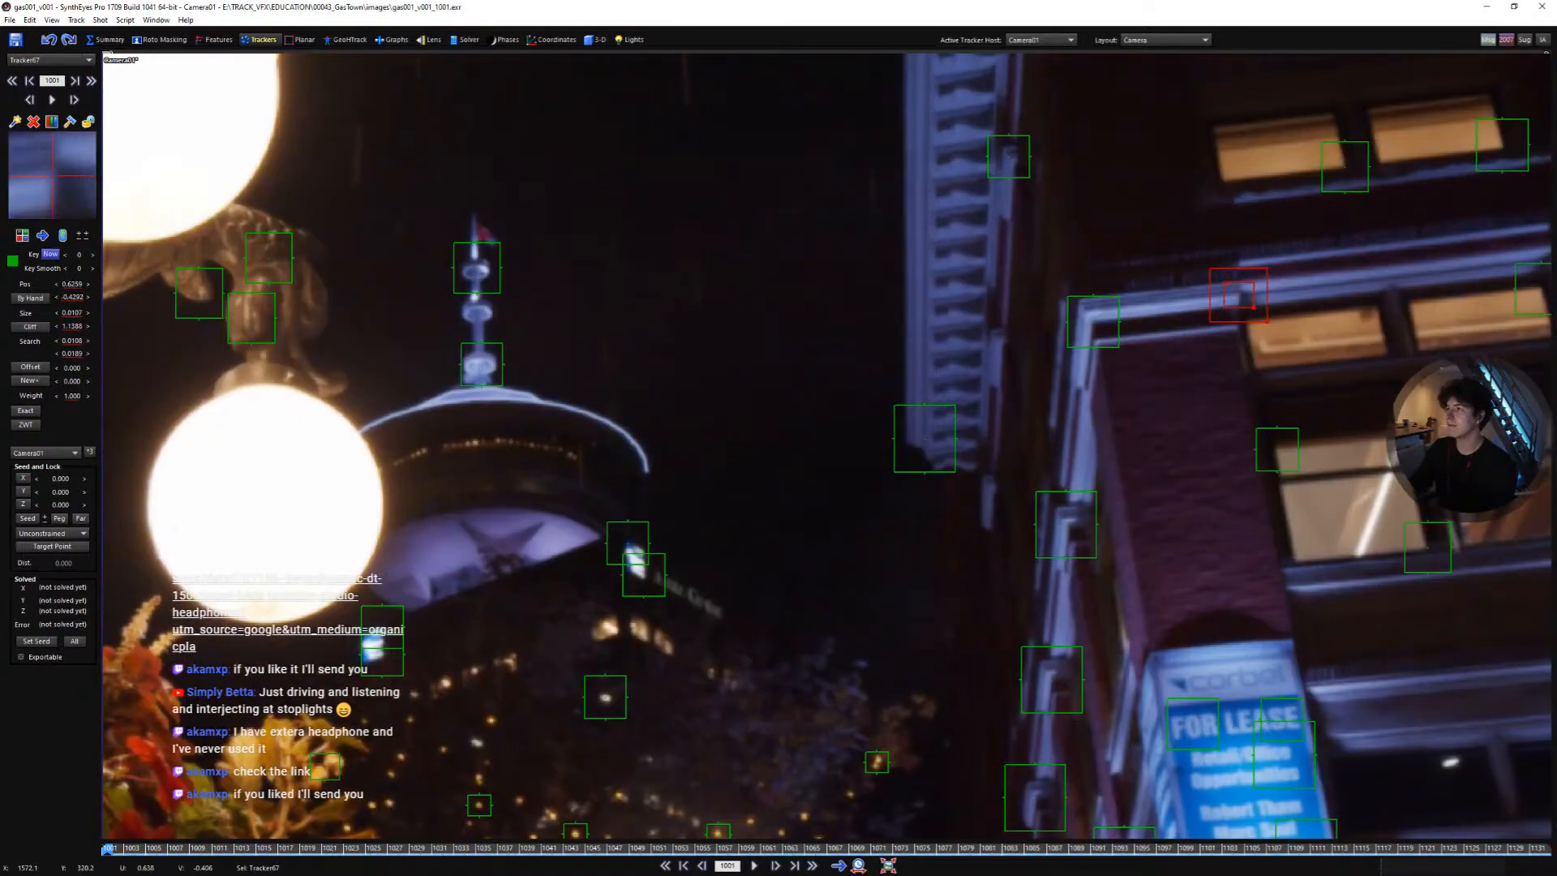
left_click_drag(1254, 309, 1256, 316)
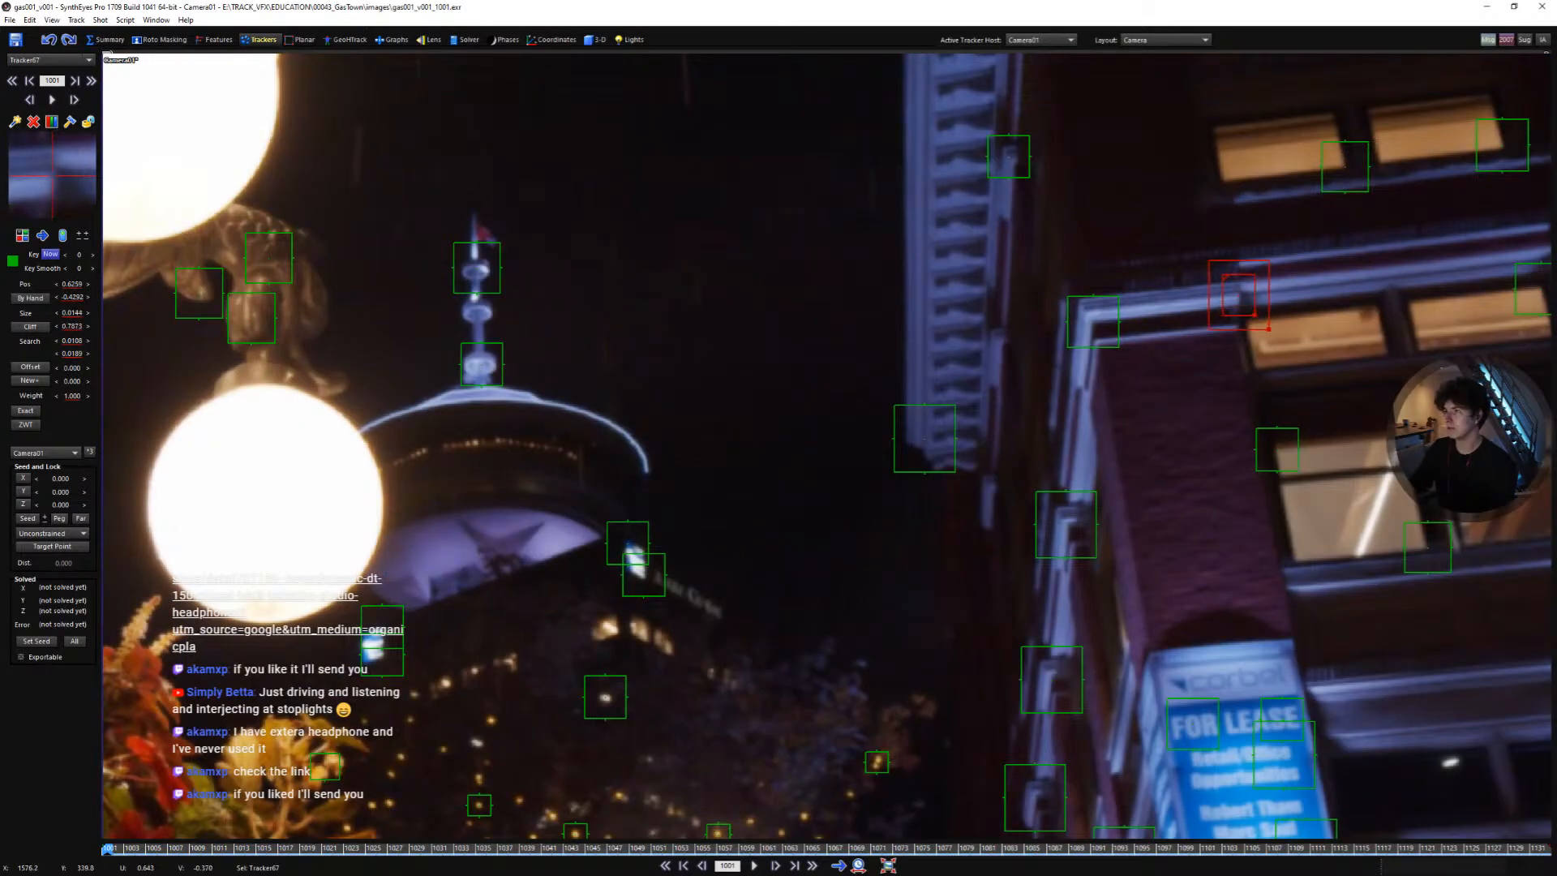
key("space")
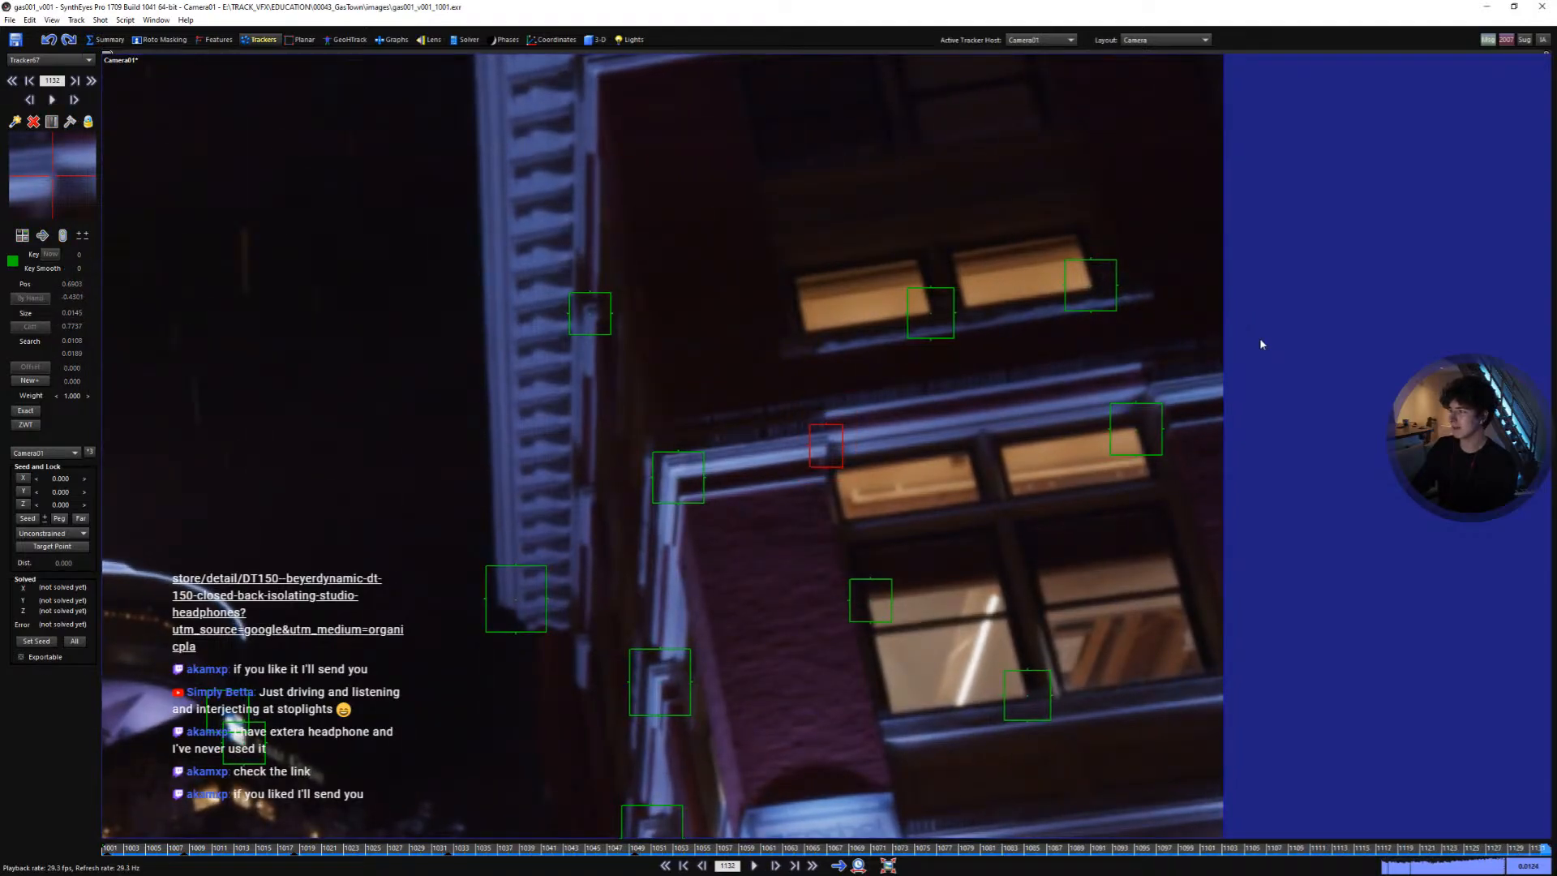
- Play the full-frame shot to review the new building tracker
scroll(1134, 349, "down", 5)
scroll(648, 521, "up", 2)
middle_click_drag(693, 523, 986, 442)
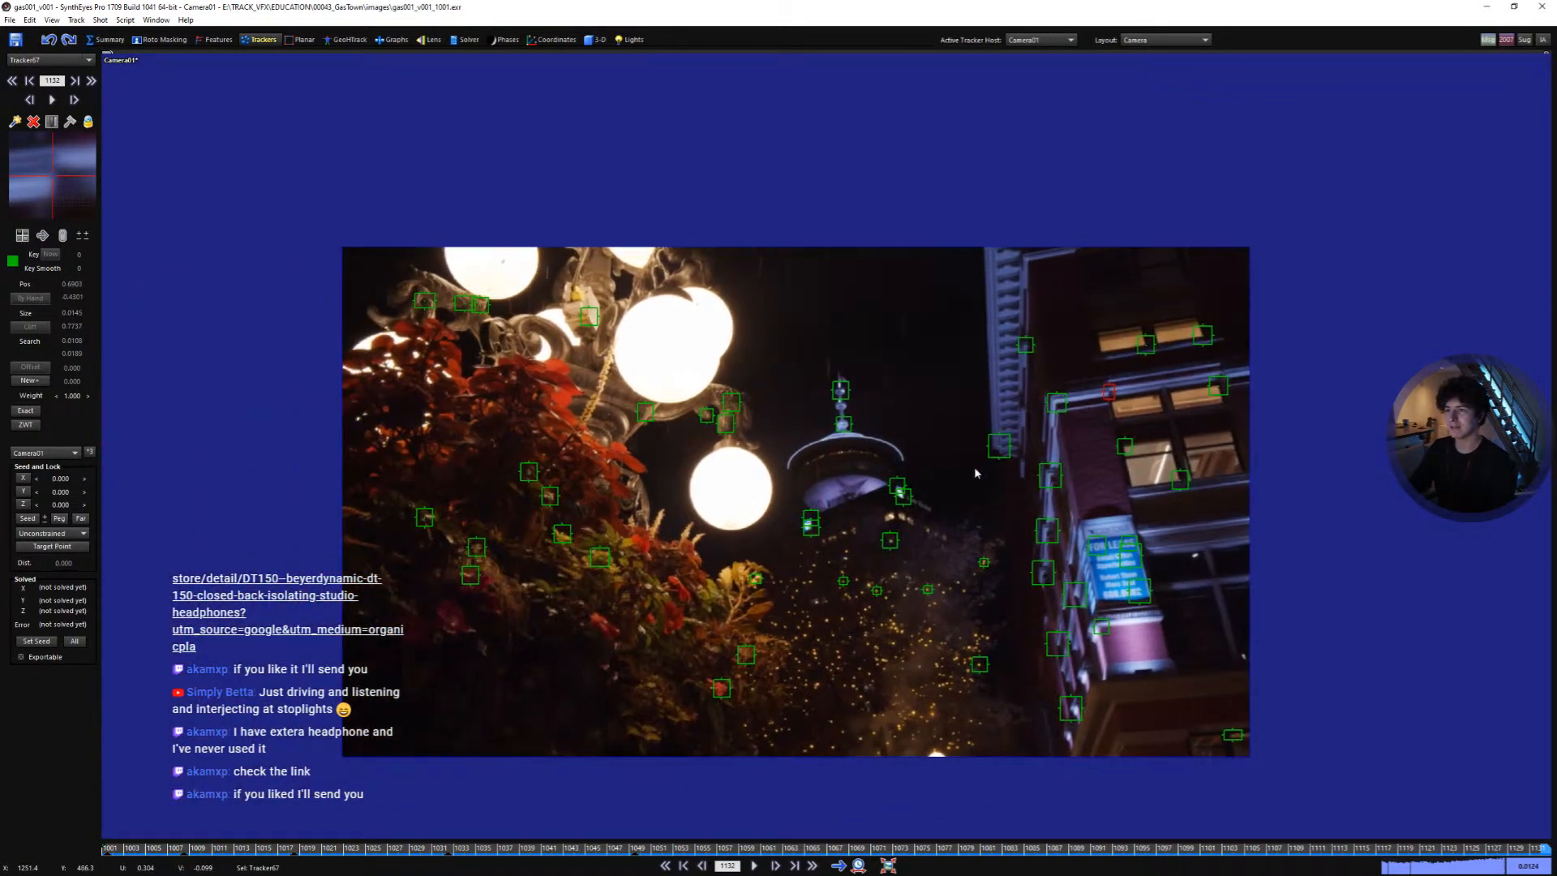
scroll(1029, 451, "up", 1)
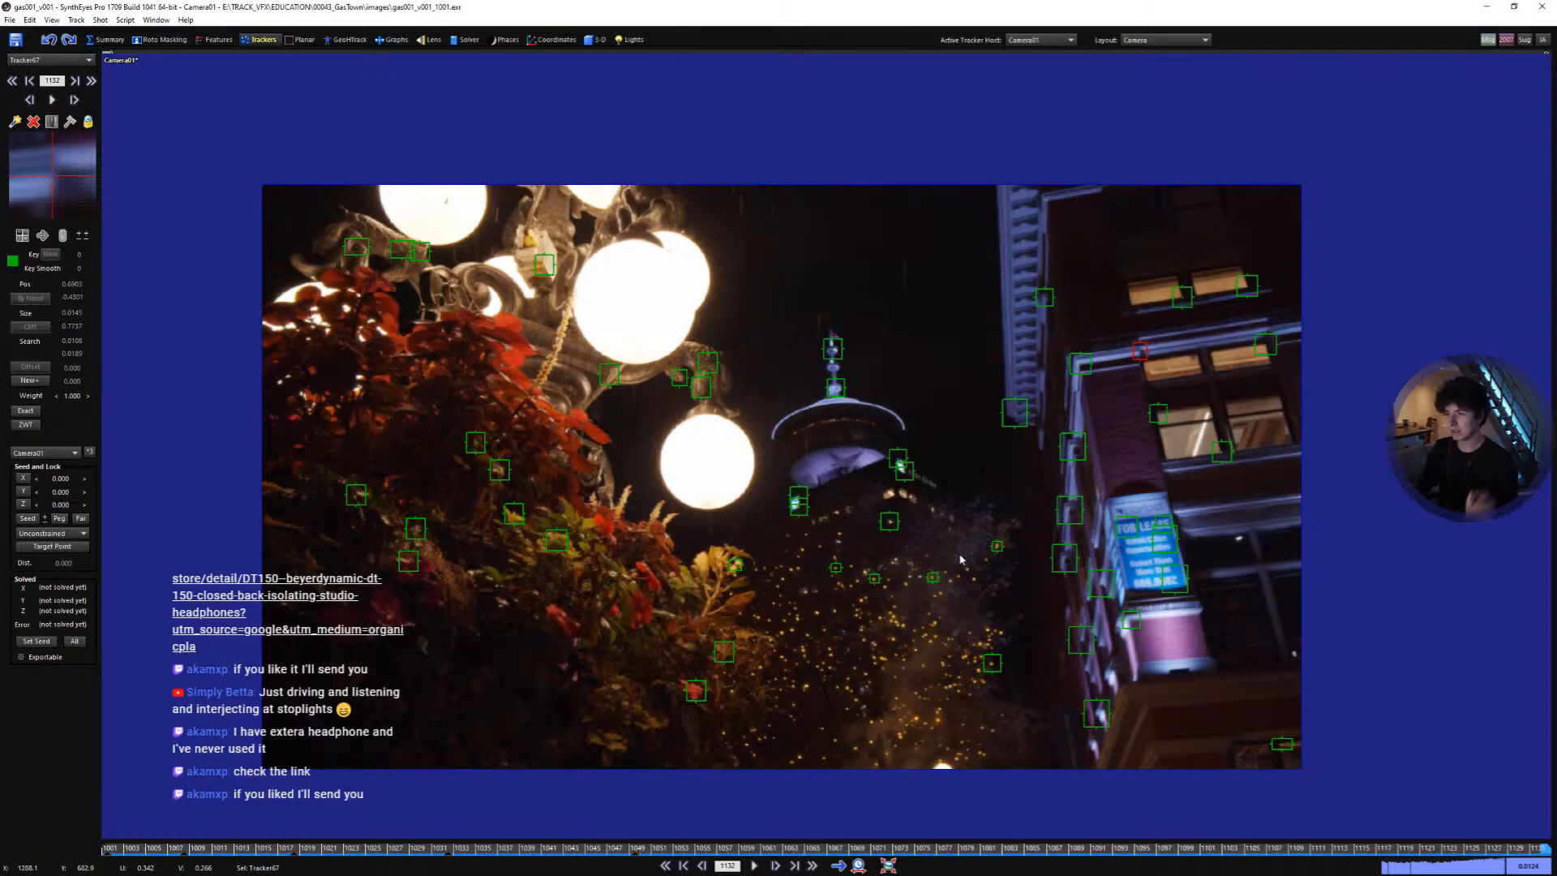
key("space")
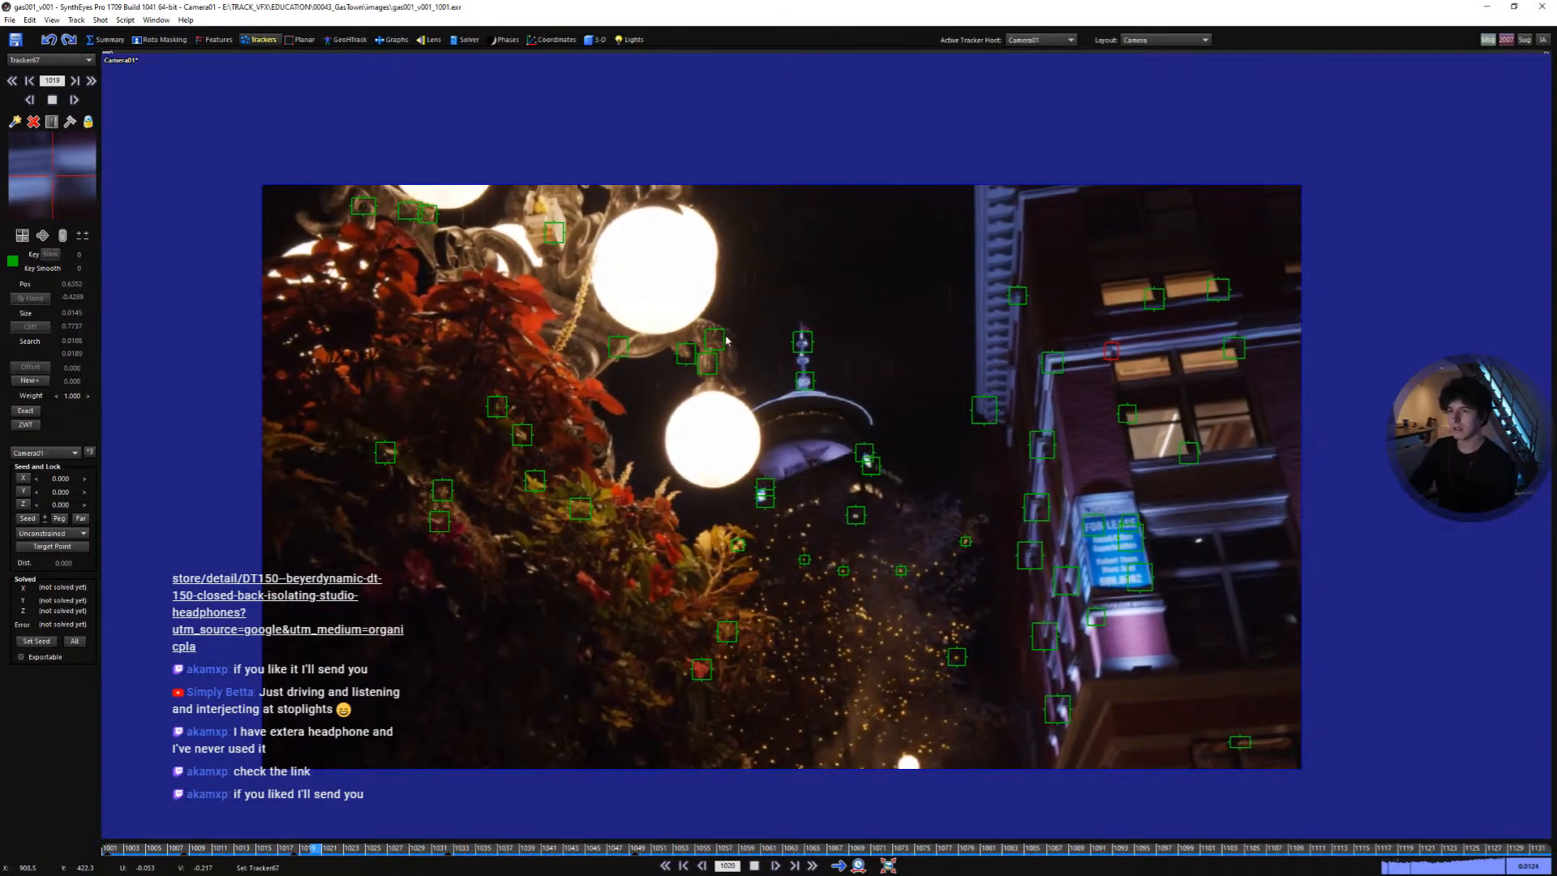
- Solve the camera from the trackers and close the solving log
left_click(457, 40)
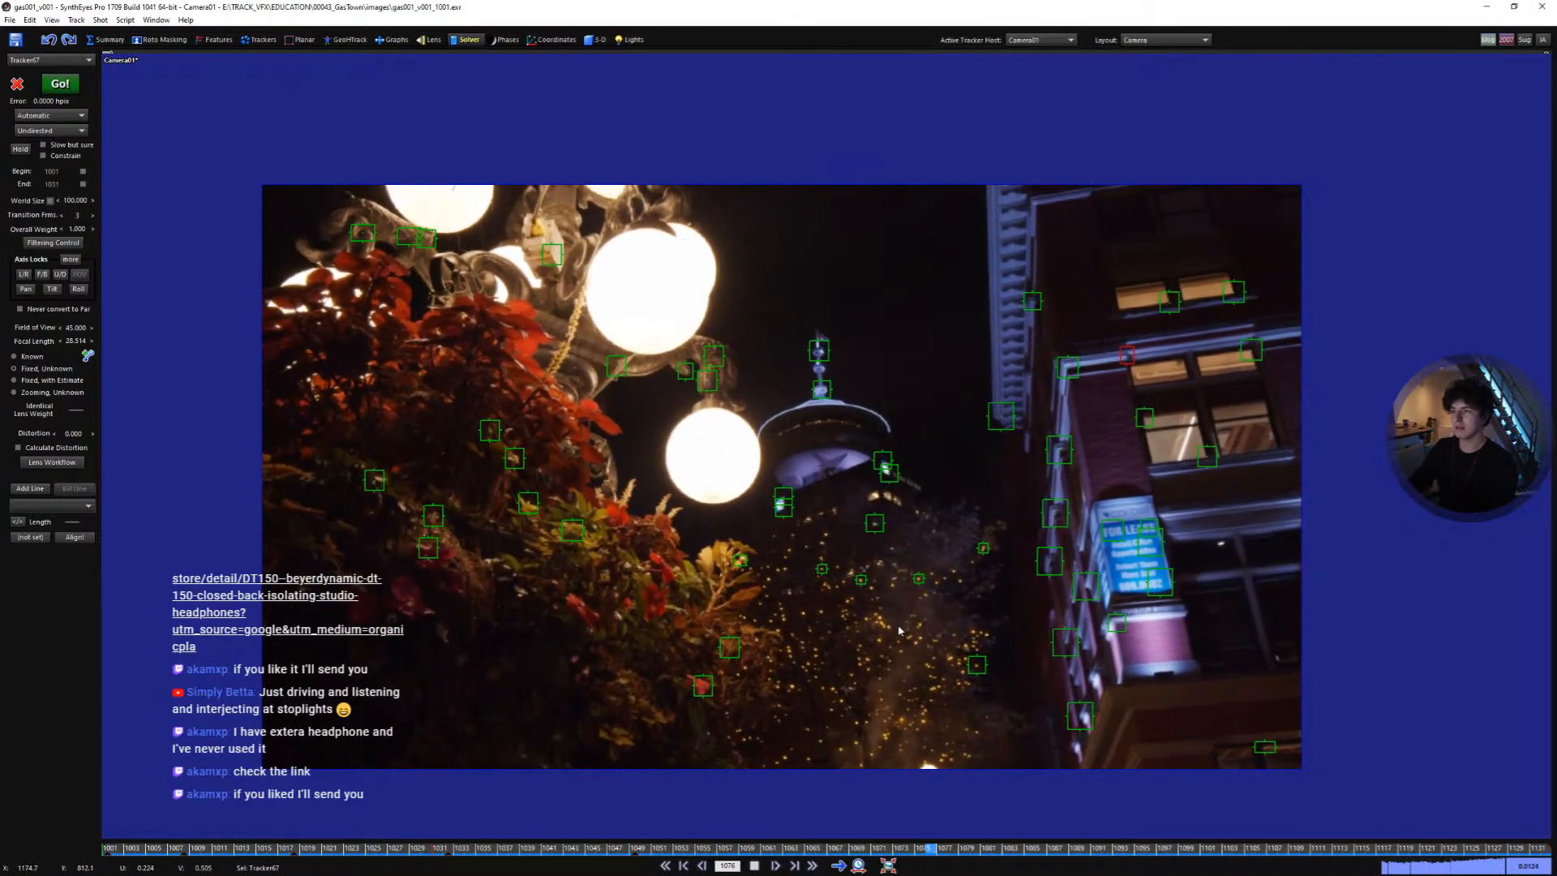
key("space")
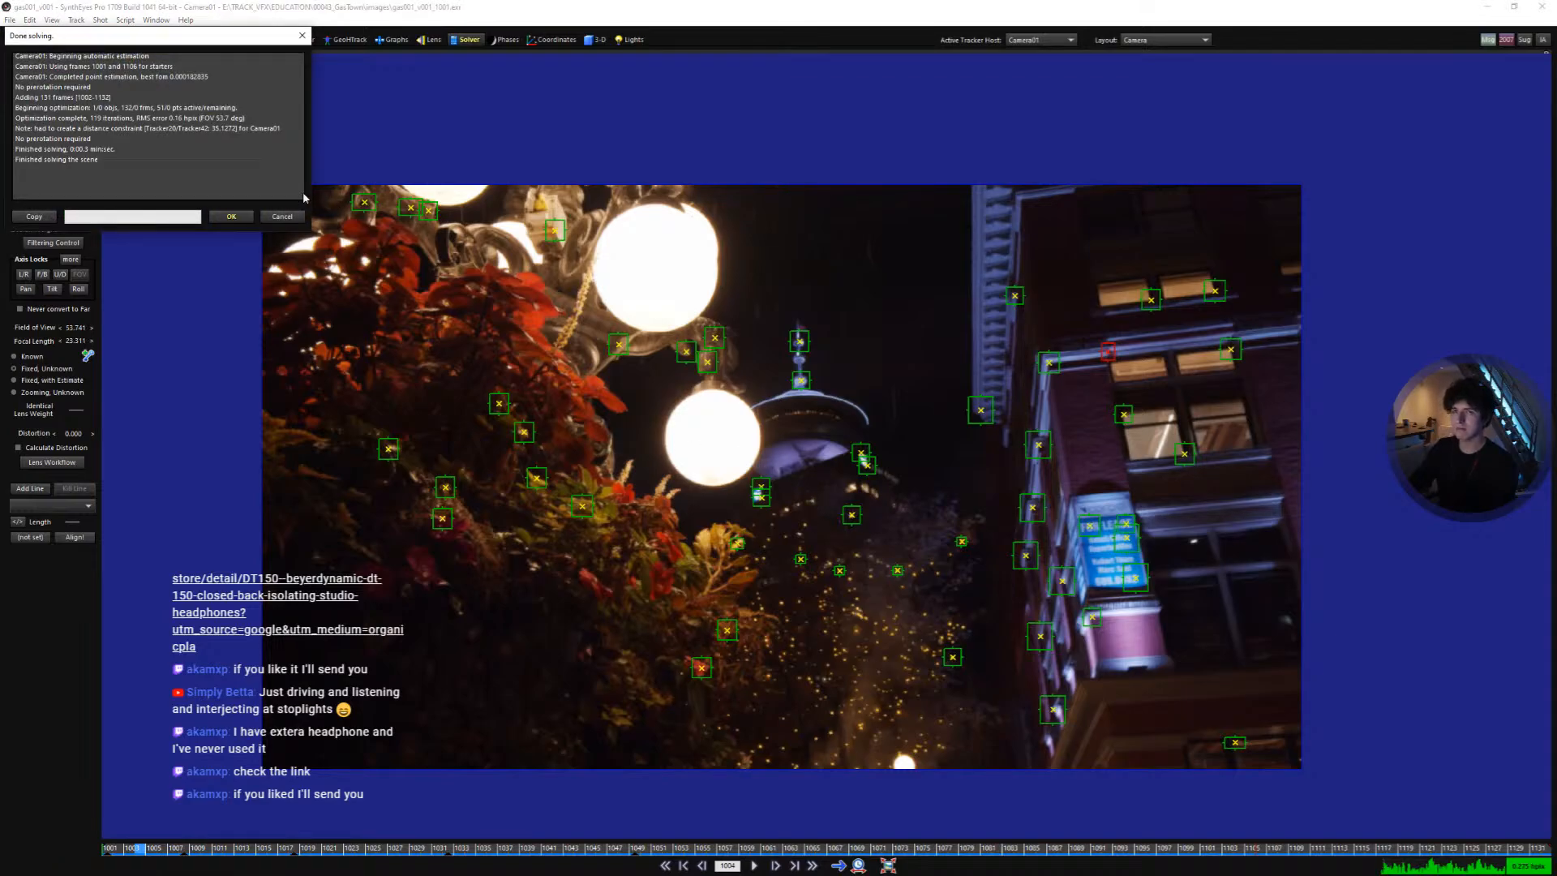
left_click(242, 216)
- Switch to the quad layout and inspect the solved camera and 3-D points in the viewports
key("space")
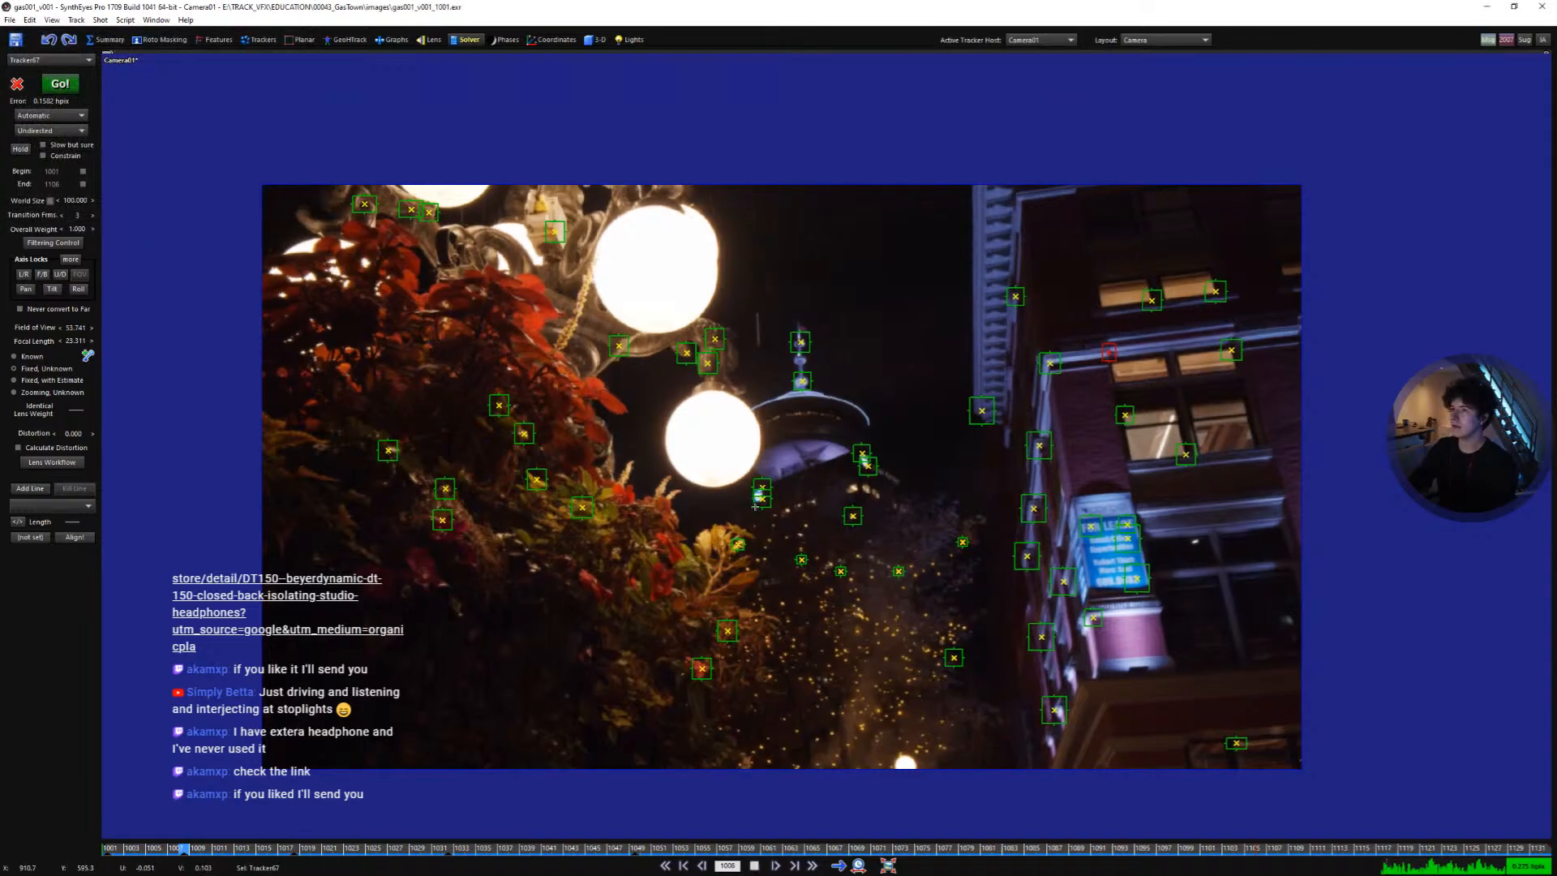
key("space")
key("7")
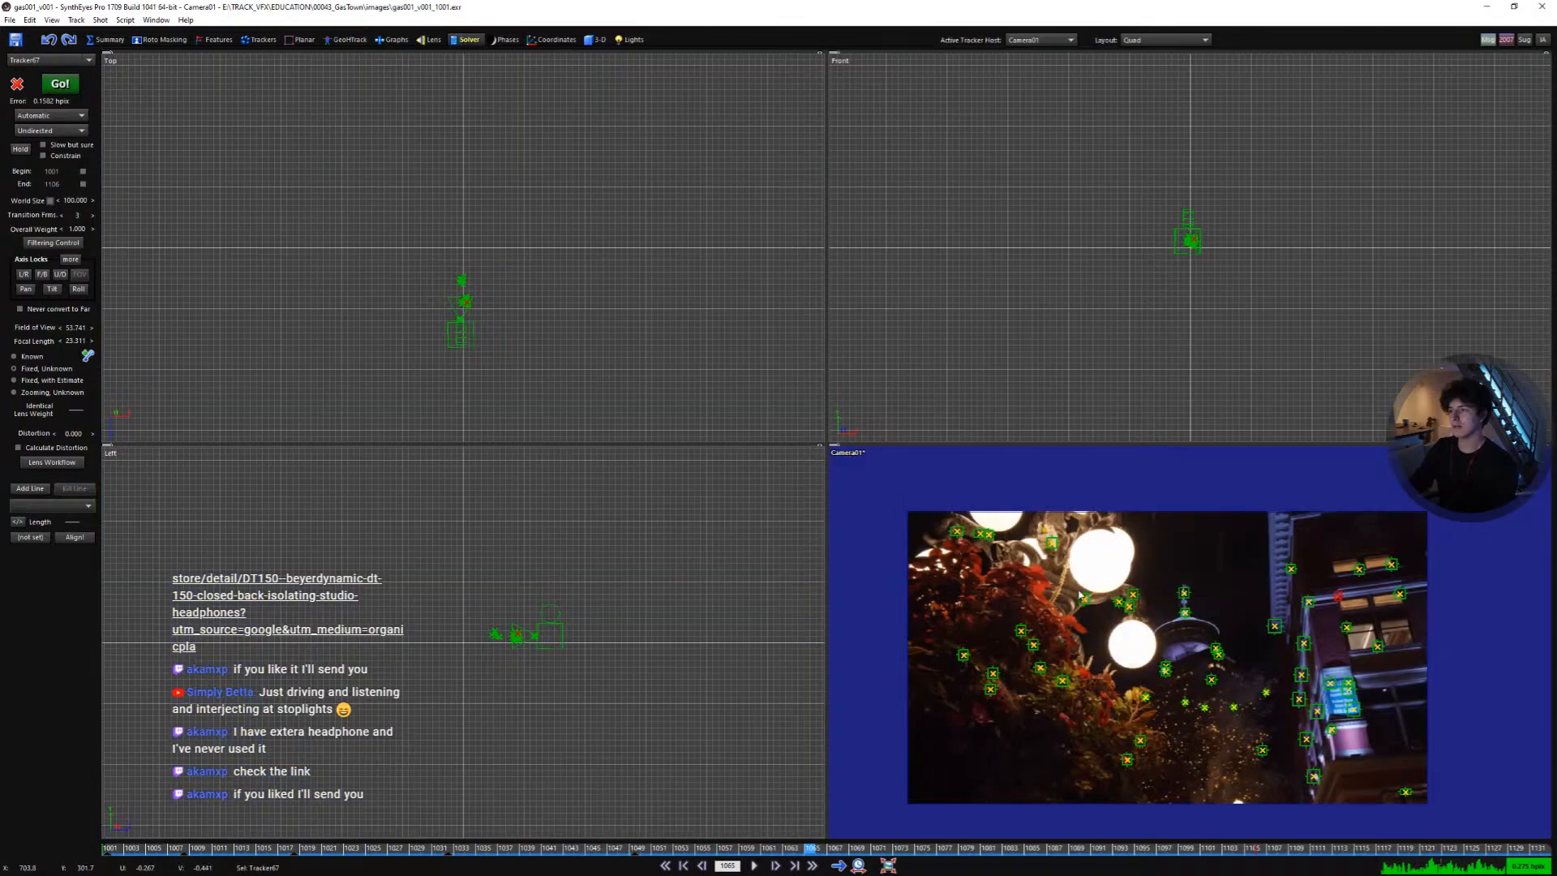
scroll(519, 643, "up", 5)
scroll(576, 636, "up", 2)
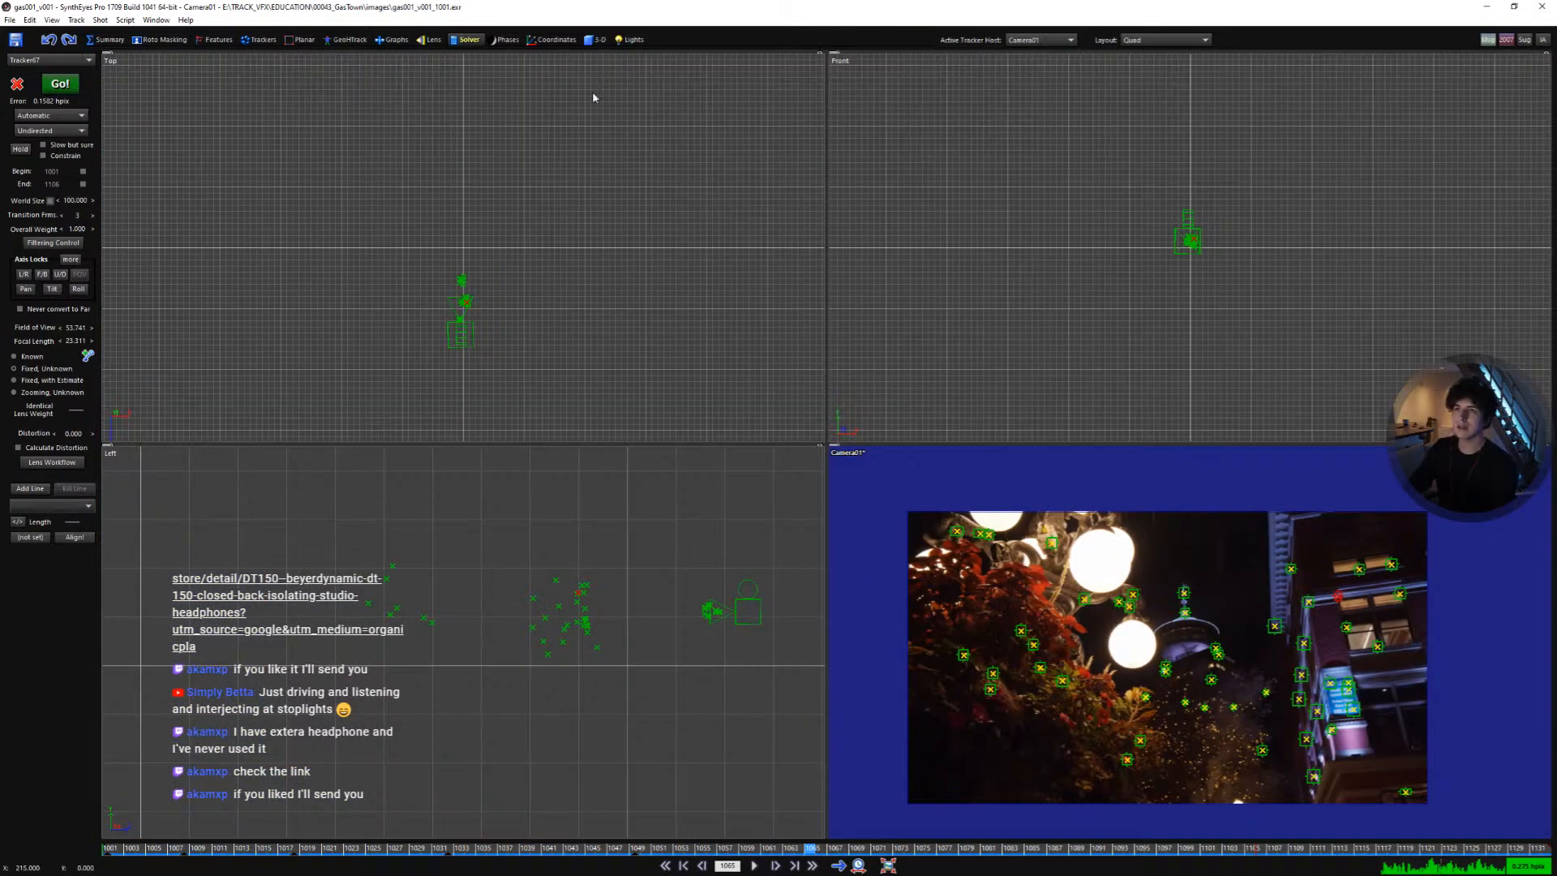
left_click(593, 40)
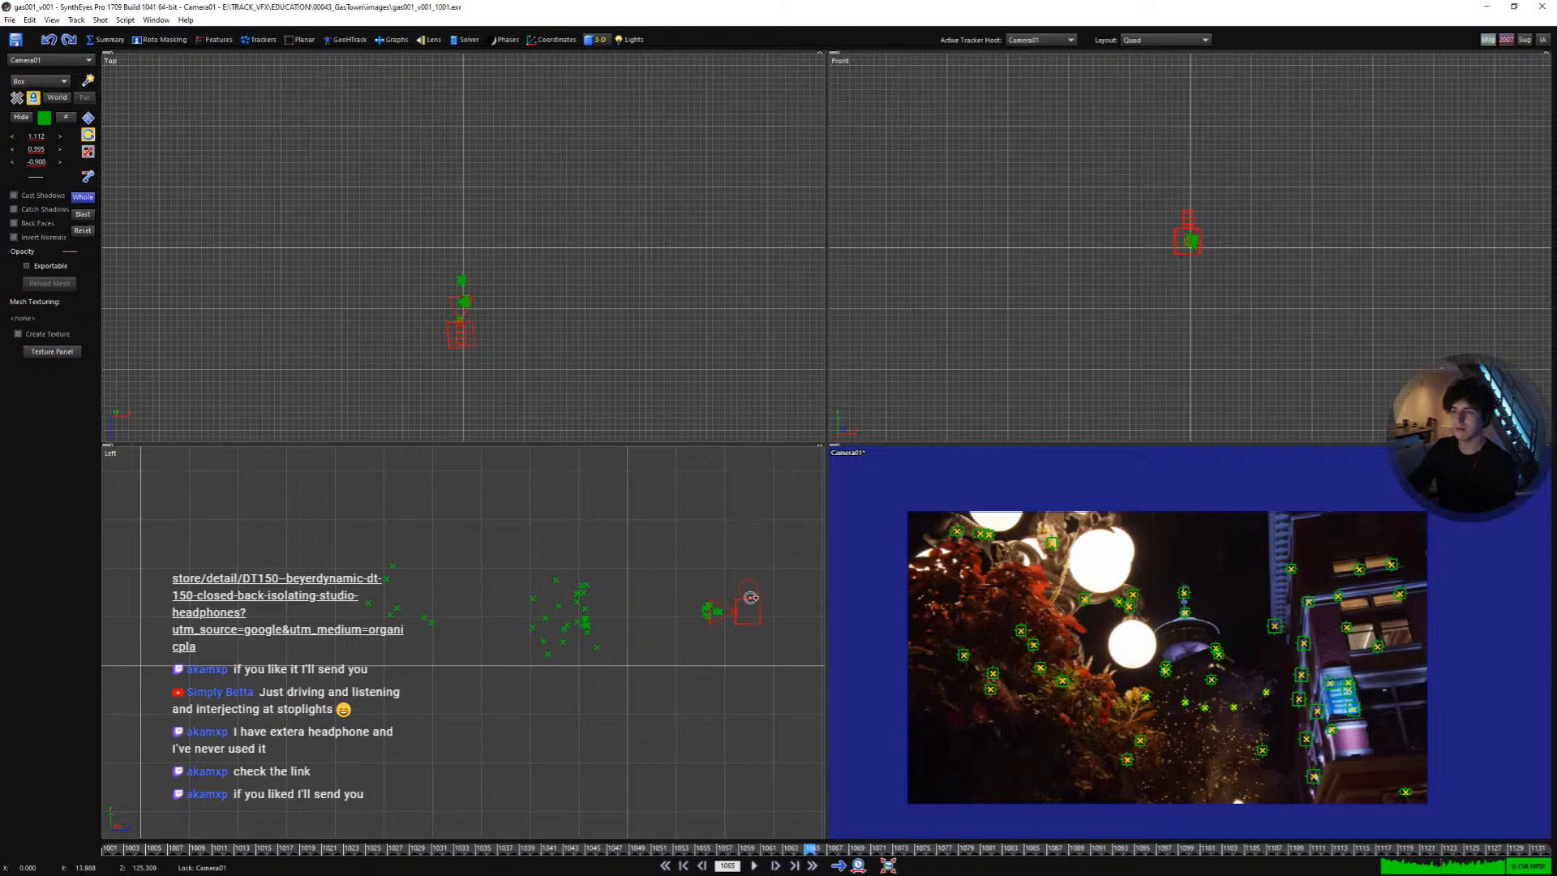
left_click_drag(750, 597, 752, 606)
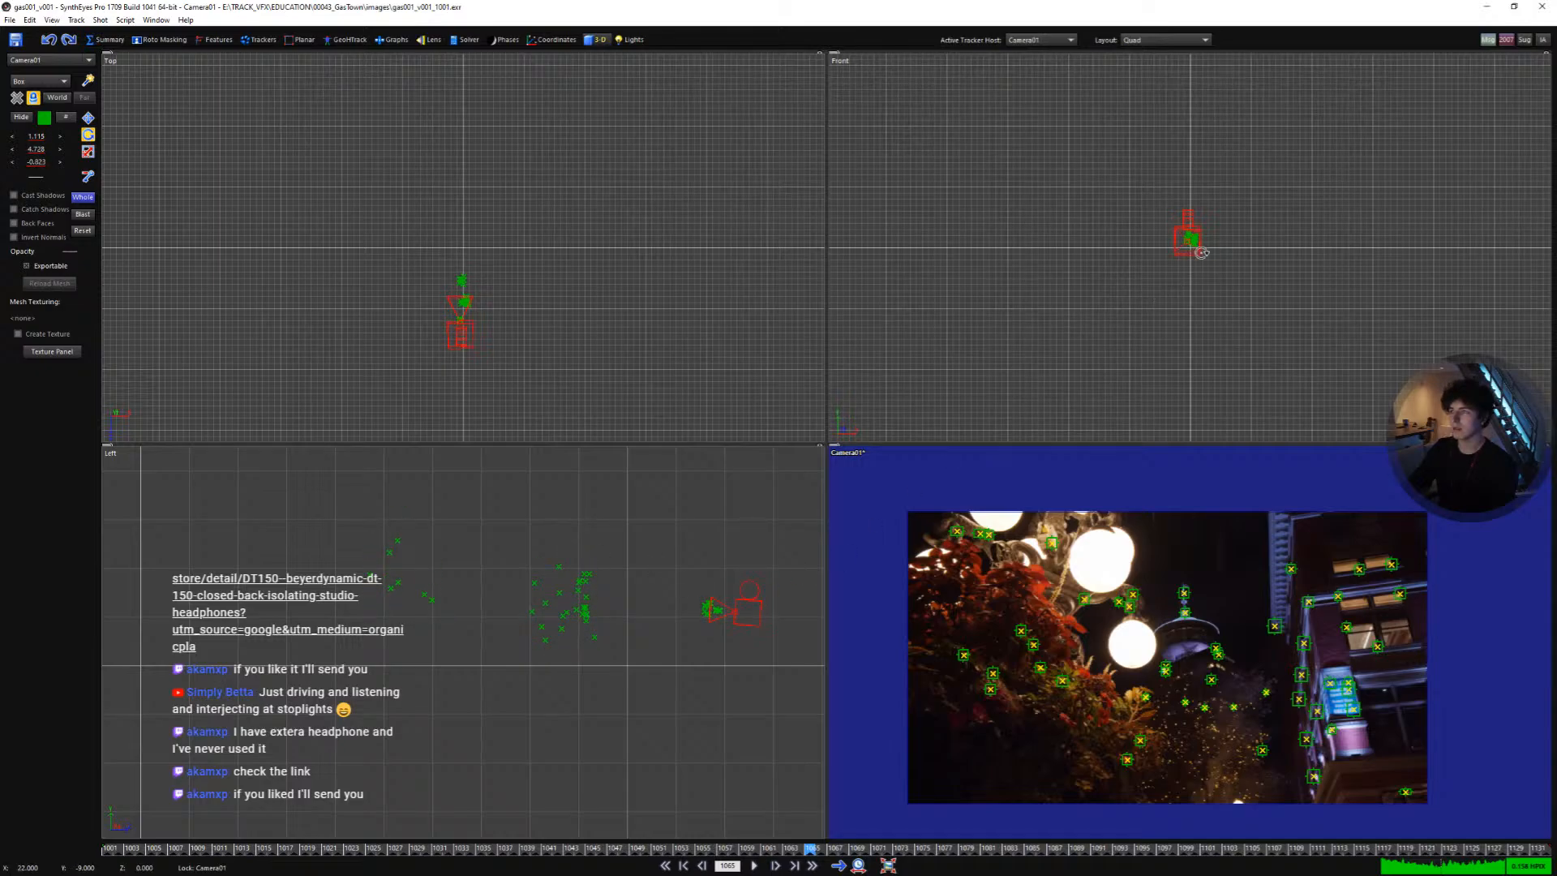
scroll(1202, 252, "up", 2)
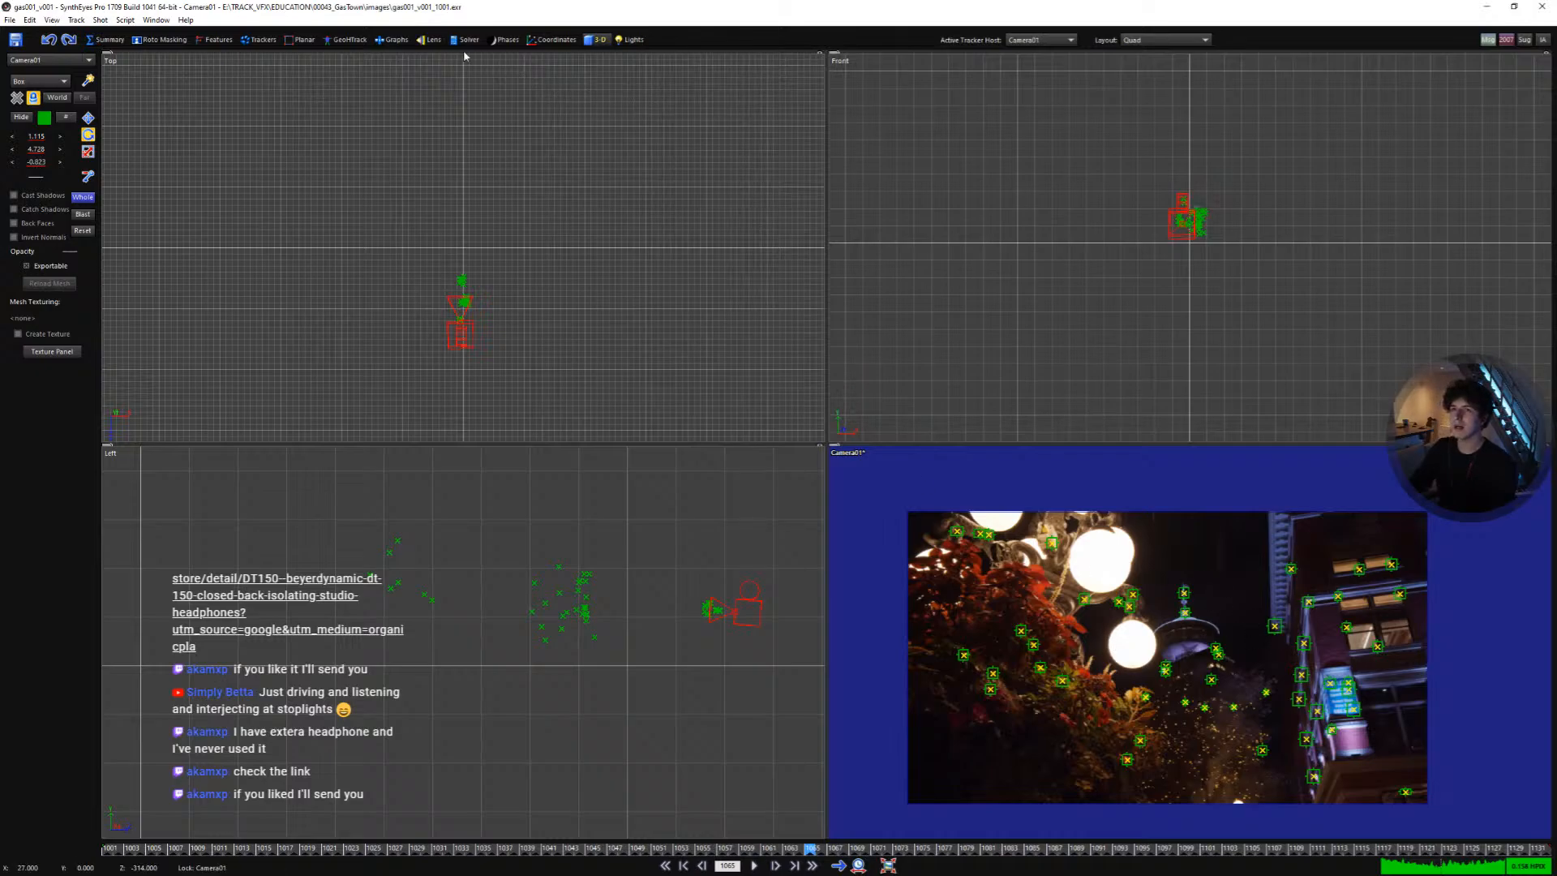
- Open the lens settings in the full camera view and hide the lens grid
left_click(429, 39)
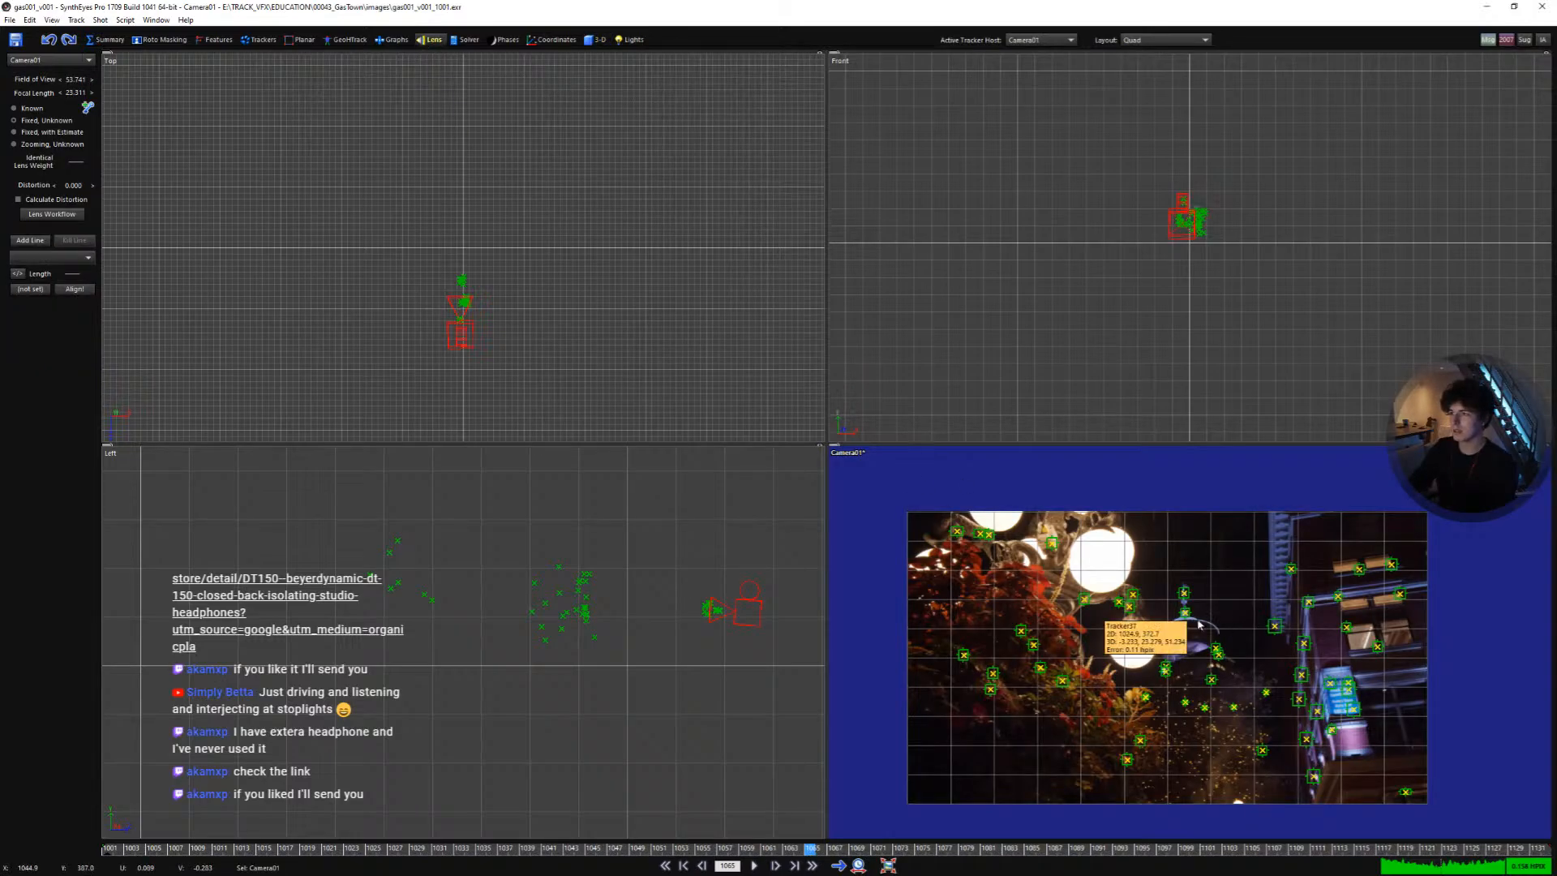
double_click(847, 453)
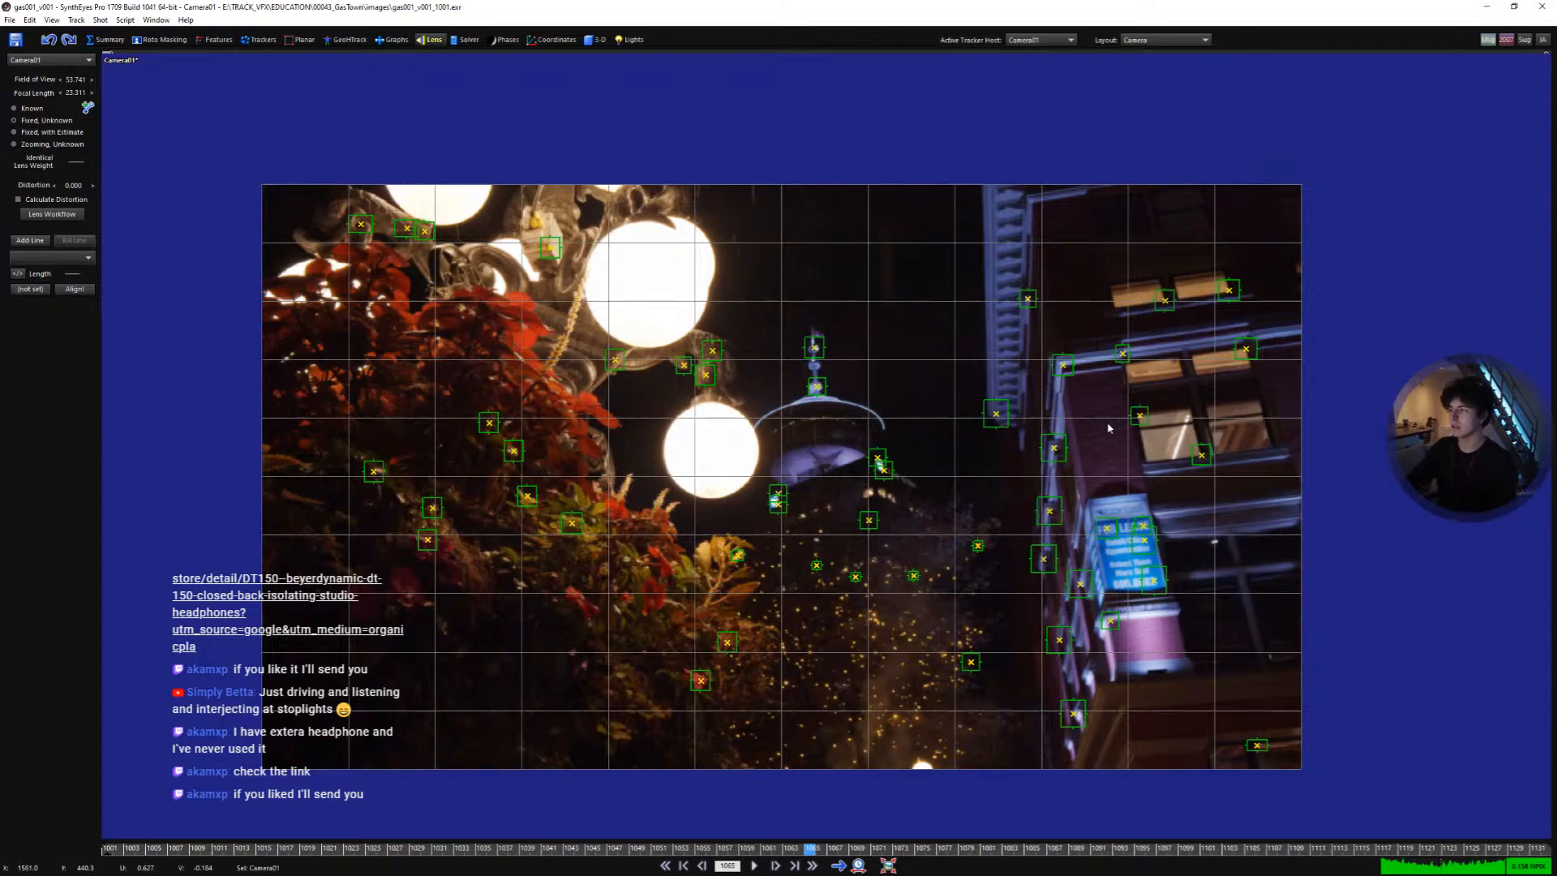
key("7")
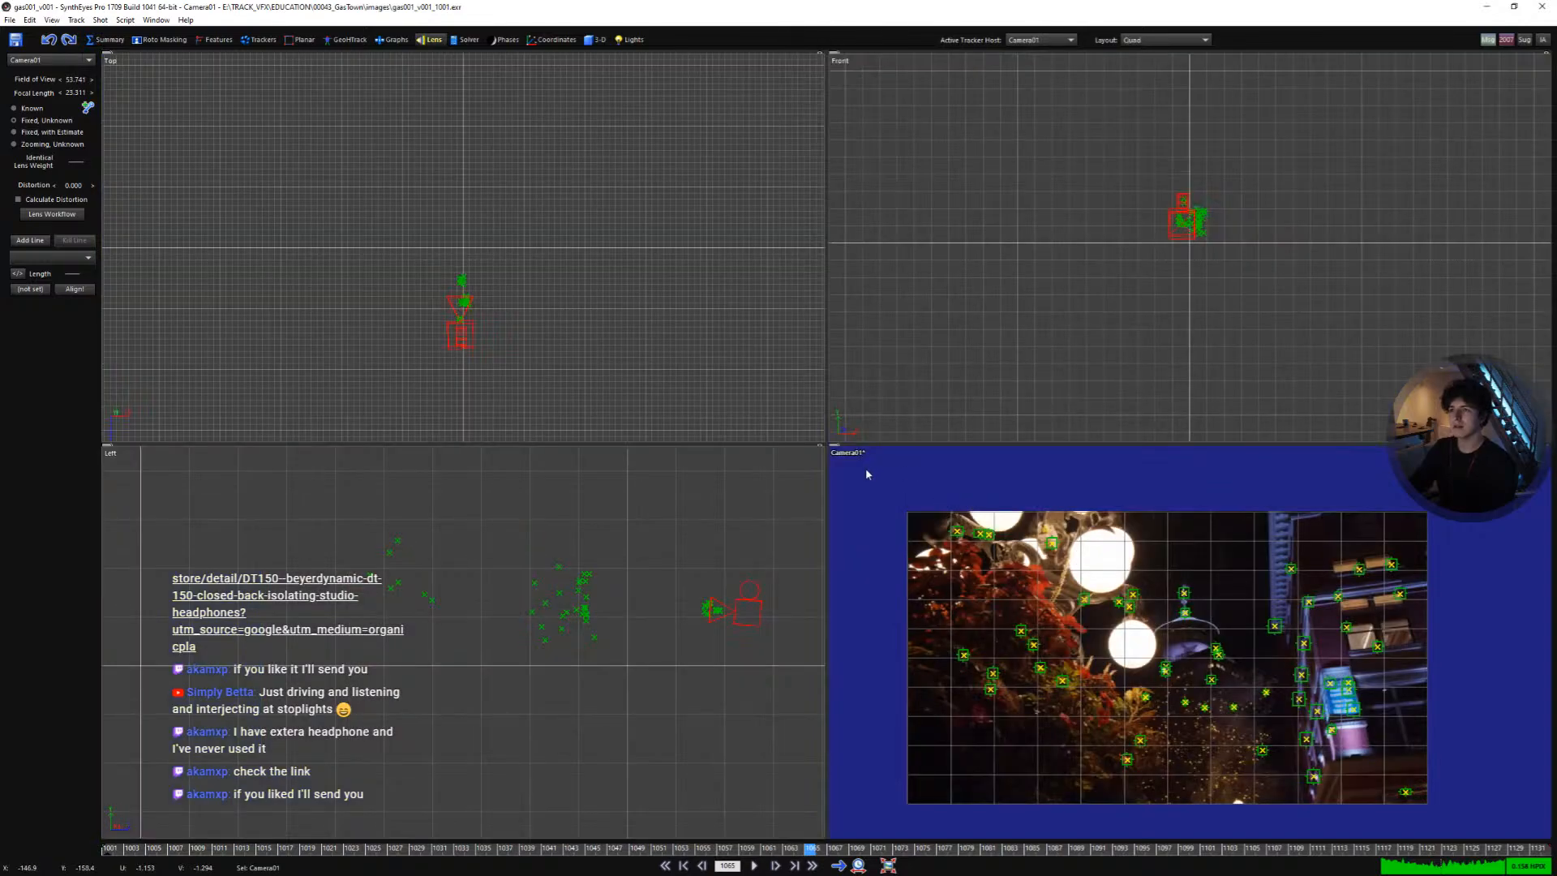
key("shift+a")
key("3")
middle_click_drag(964, 541, 1016, 546)
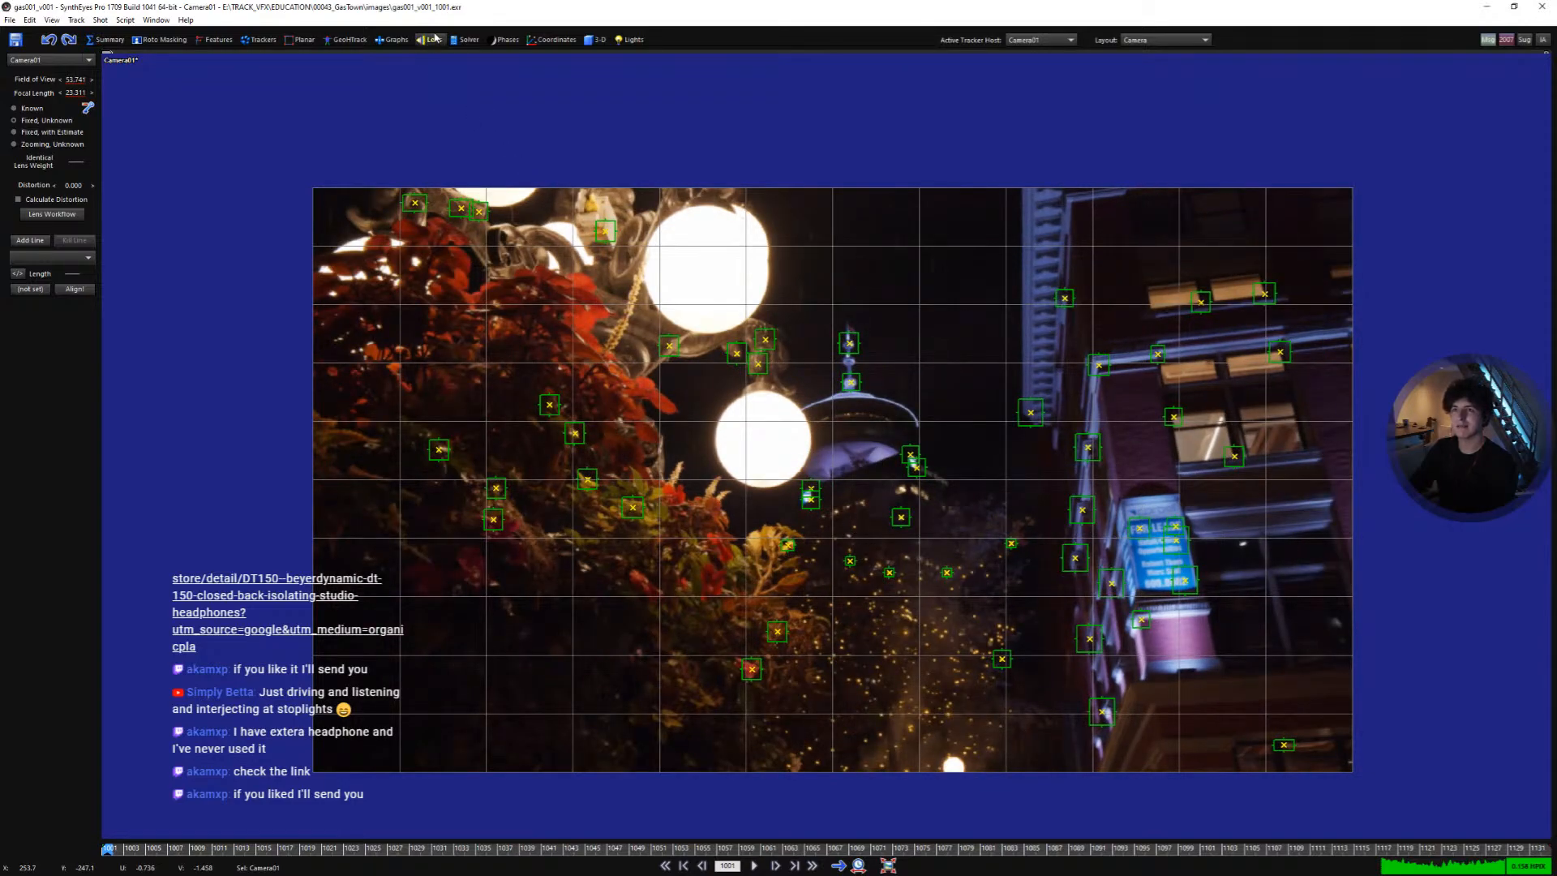
middle_click_drag(994, 465, 912, 446)
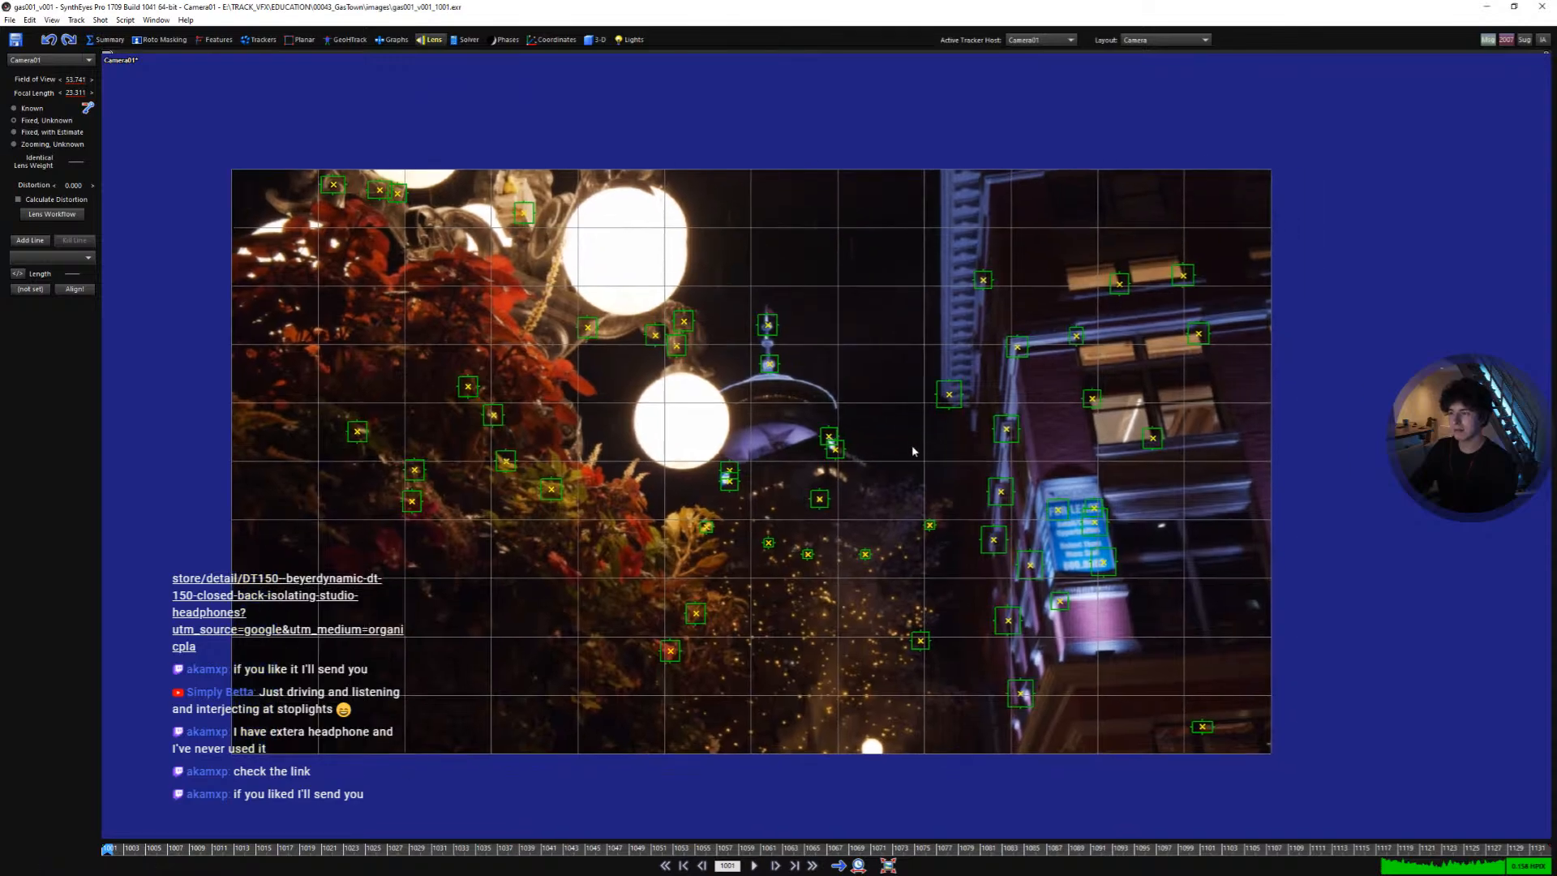
right_click(890, 417)
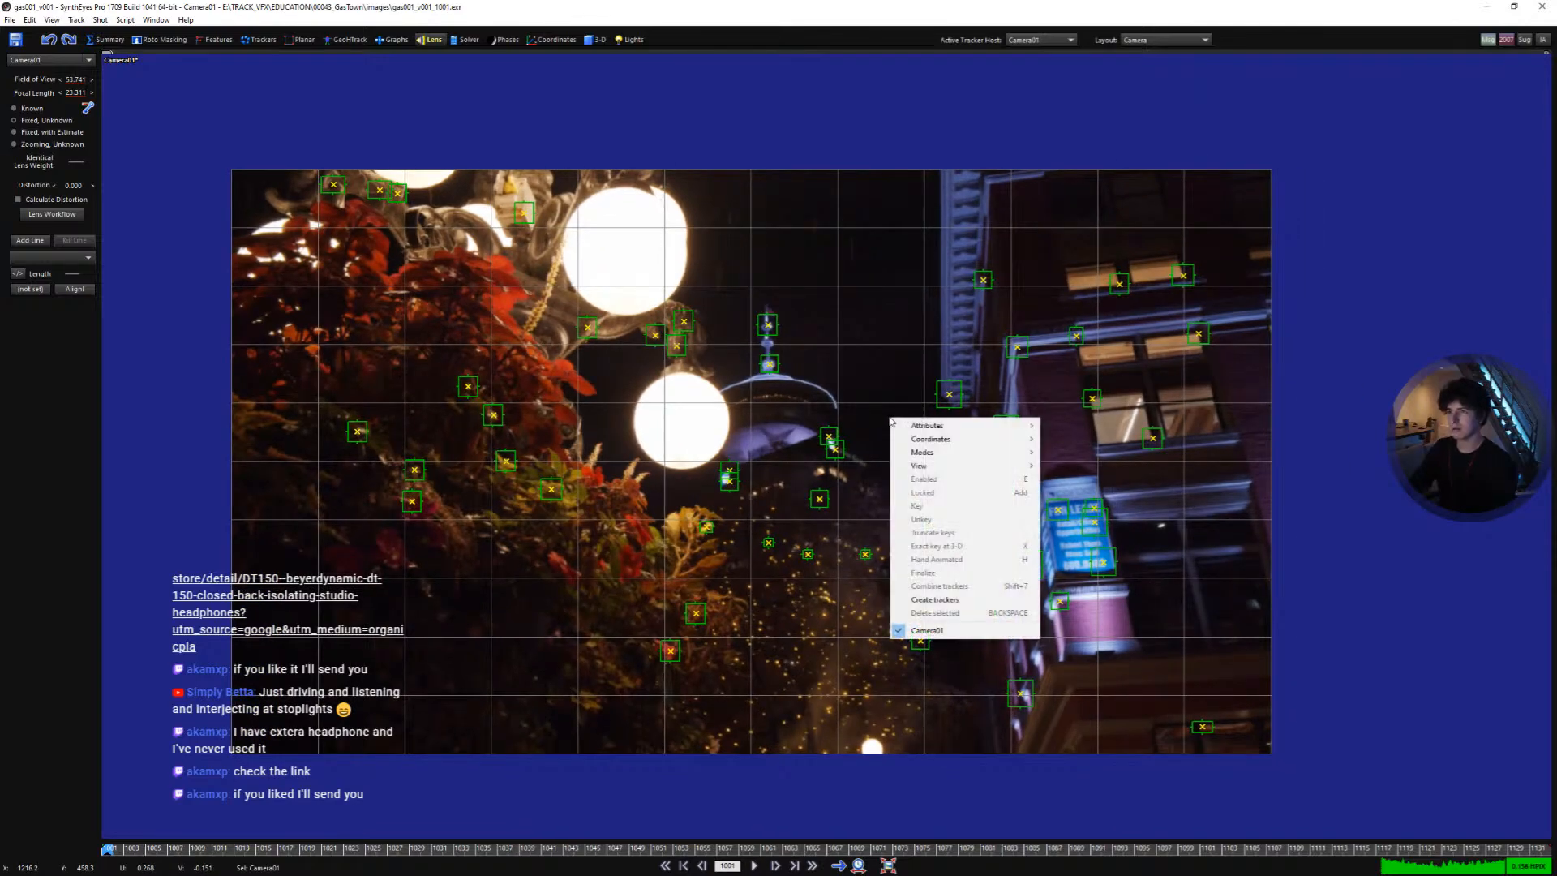
mouse_move(943, 464)
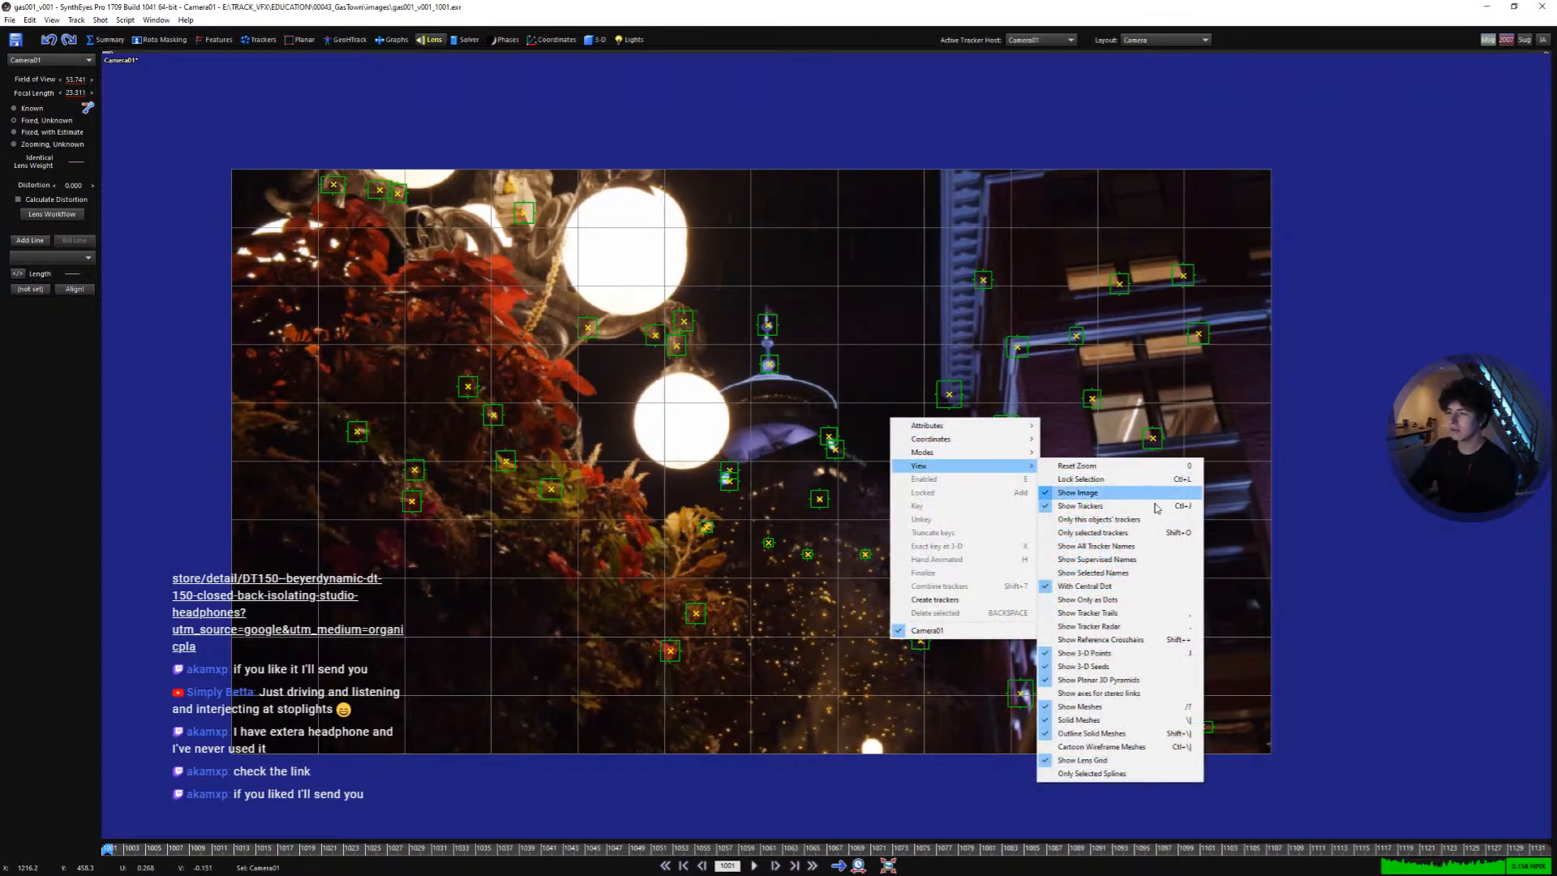
left_click(1124, 763)
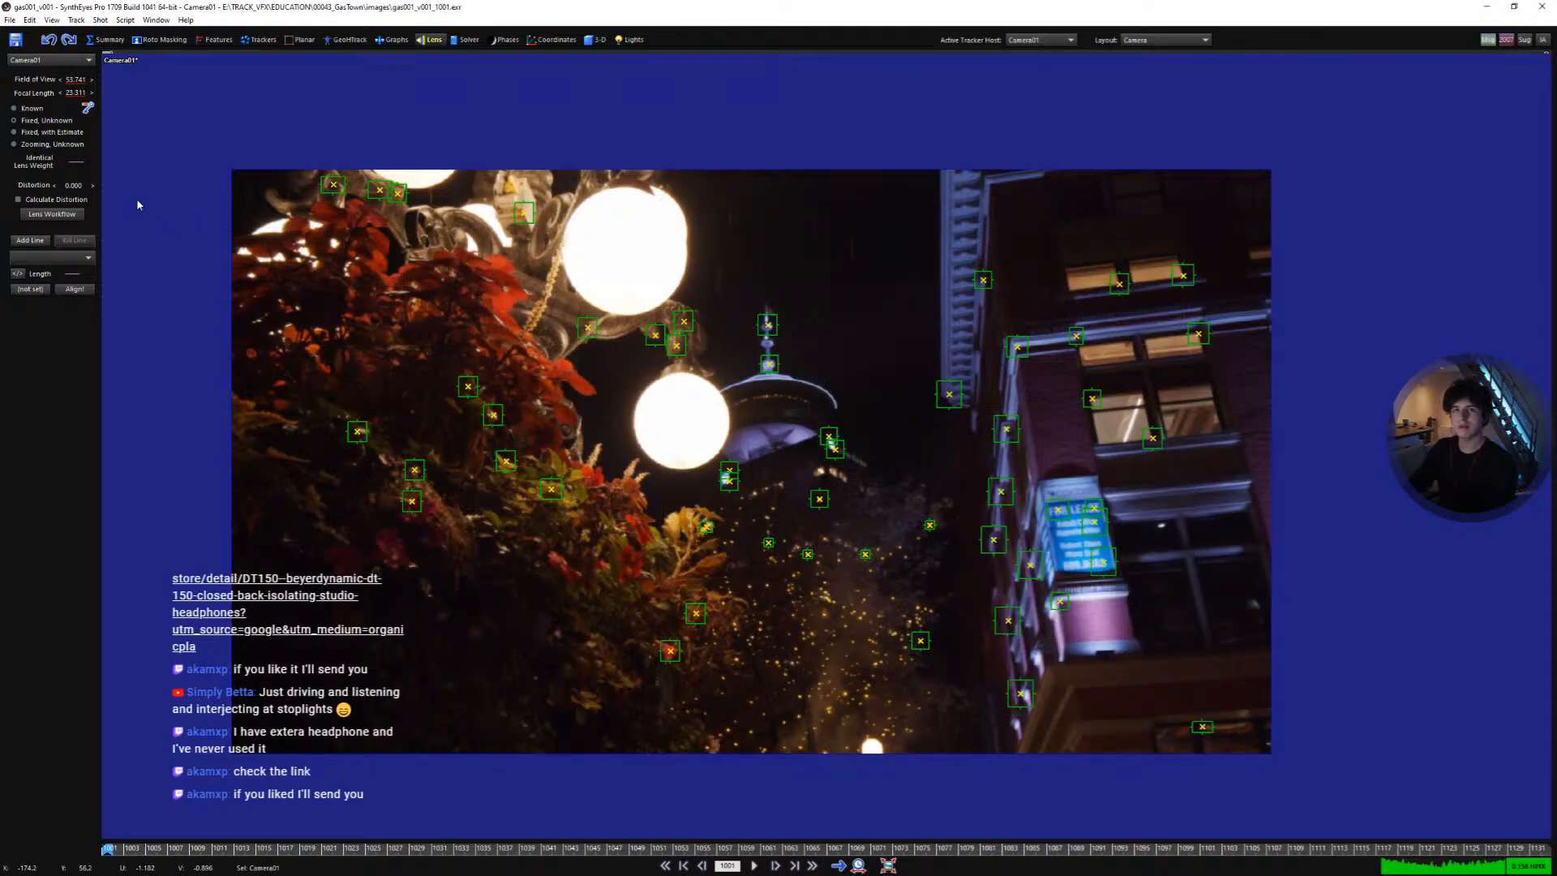
- Add a lens alignment line along the building's vertical edge and orient it On Y Axis
left_click(41, 242)
scroll(1070, 531, "up", 5)
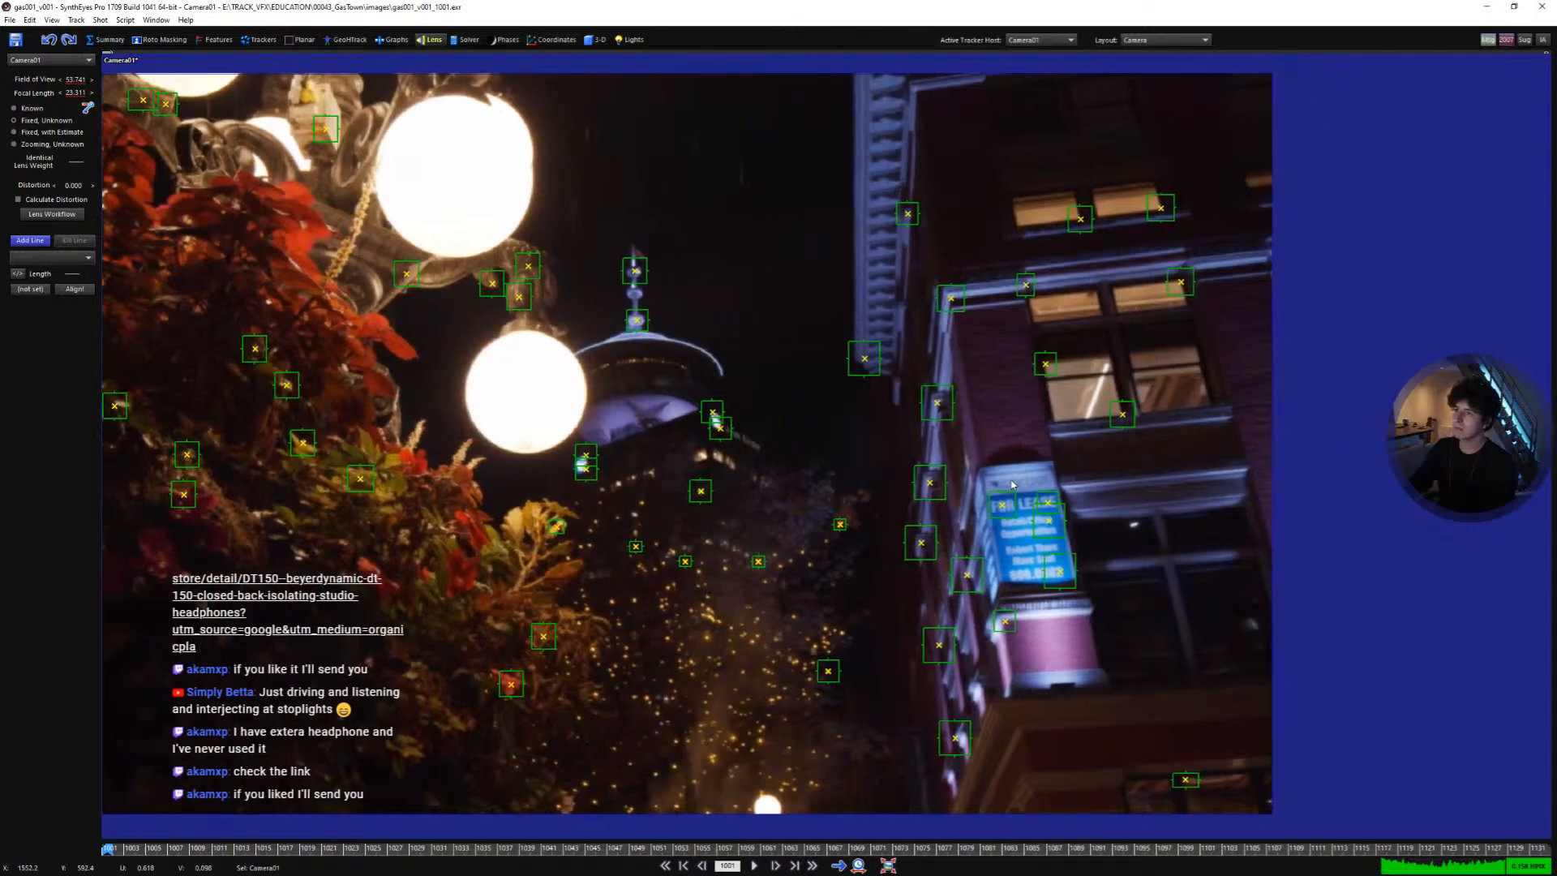
scroll(1005, 583, "down", 1)
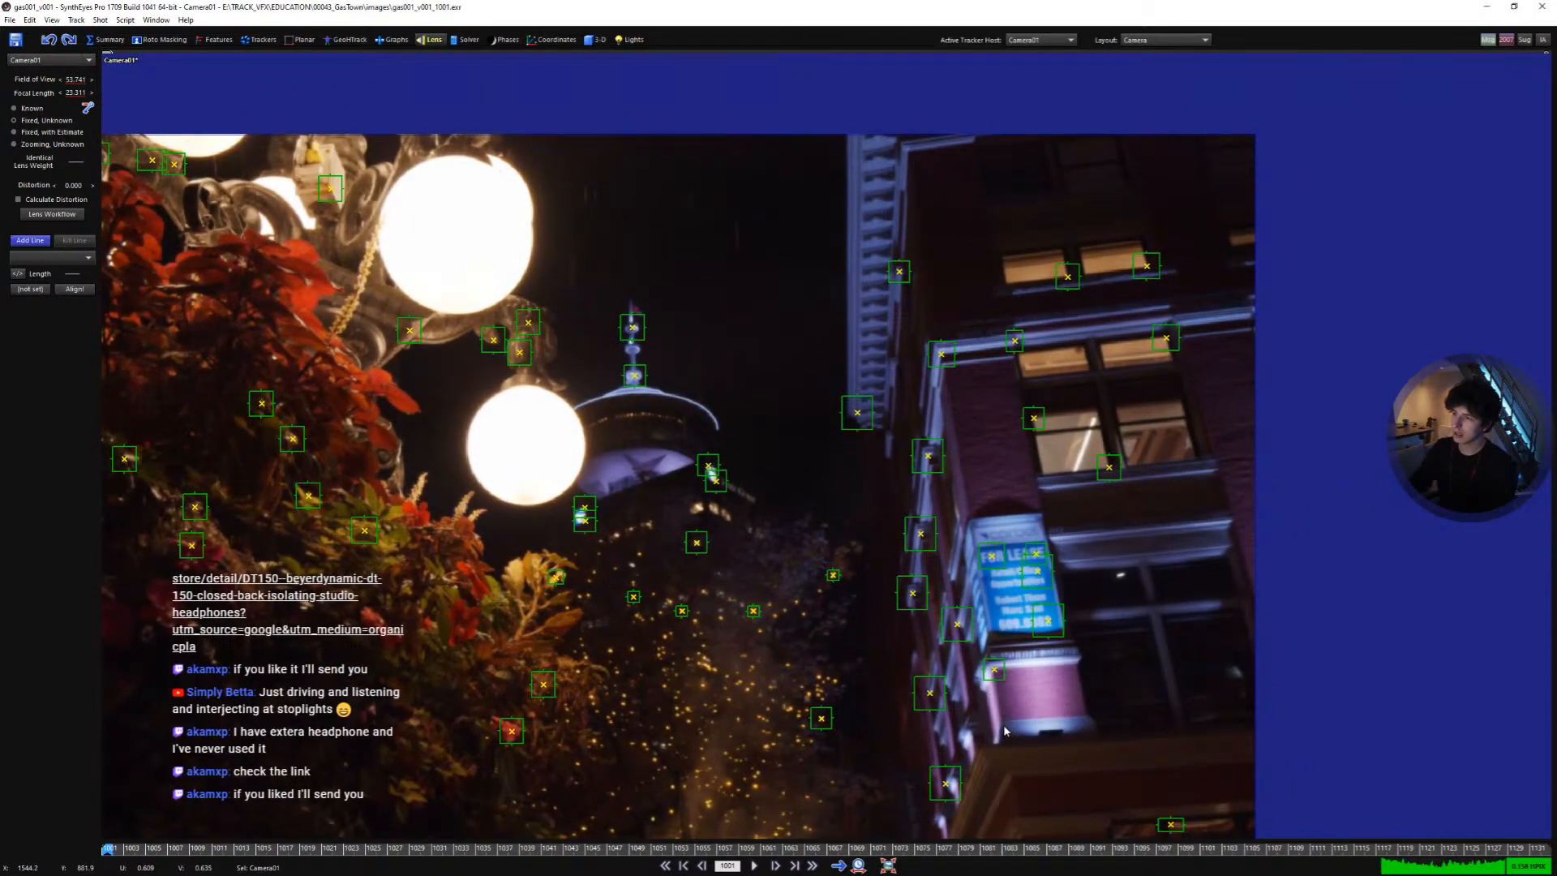
left_click_drag(1006, 730, 1000, 720)
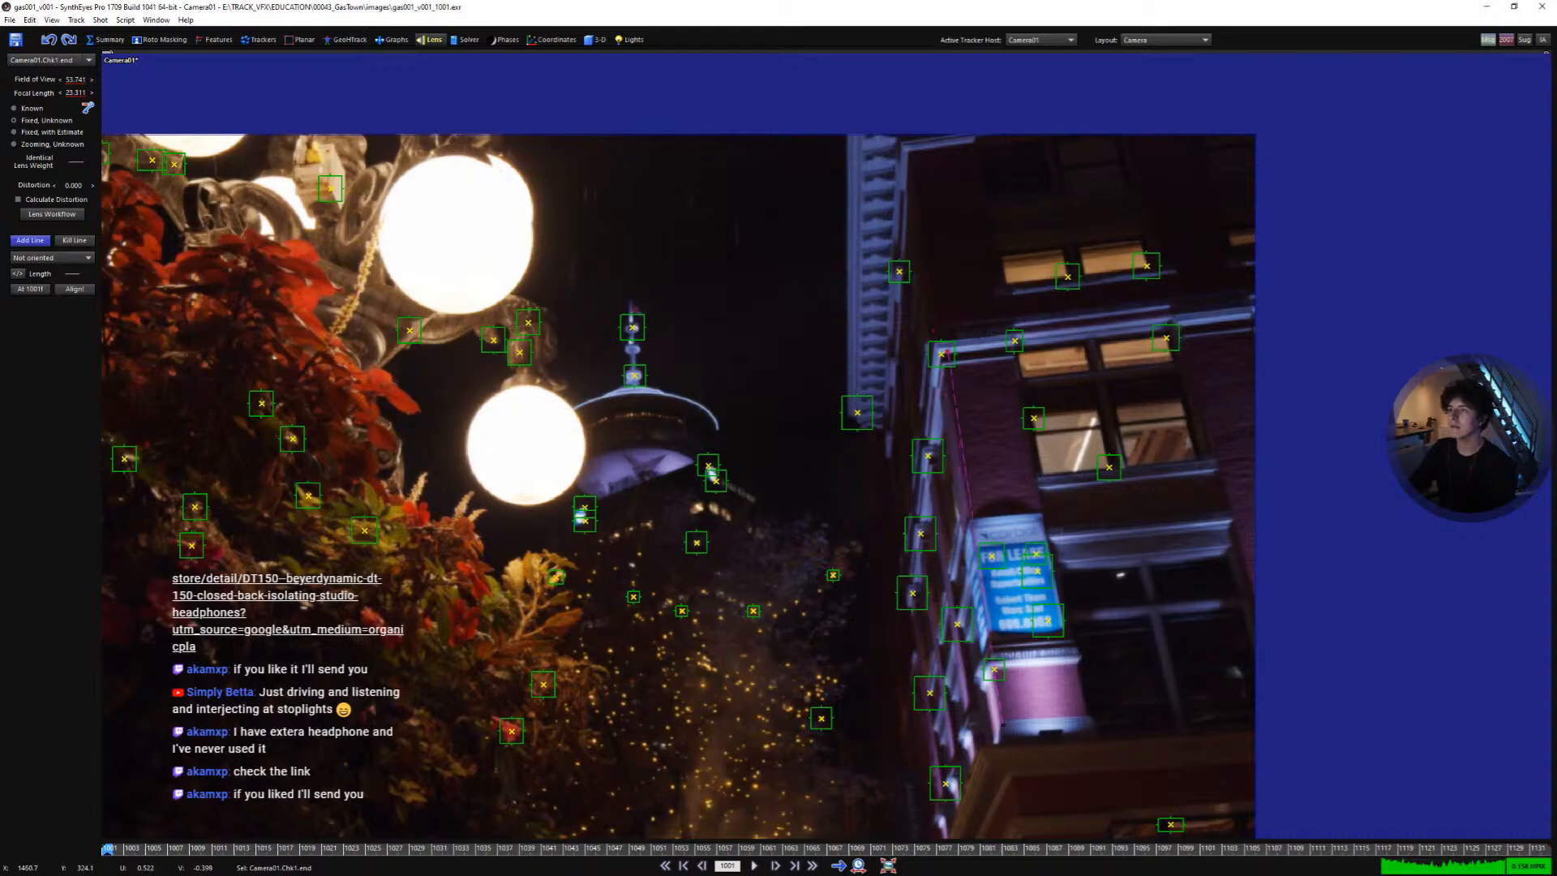
key("ctrl+z")
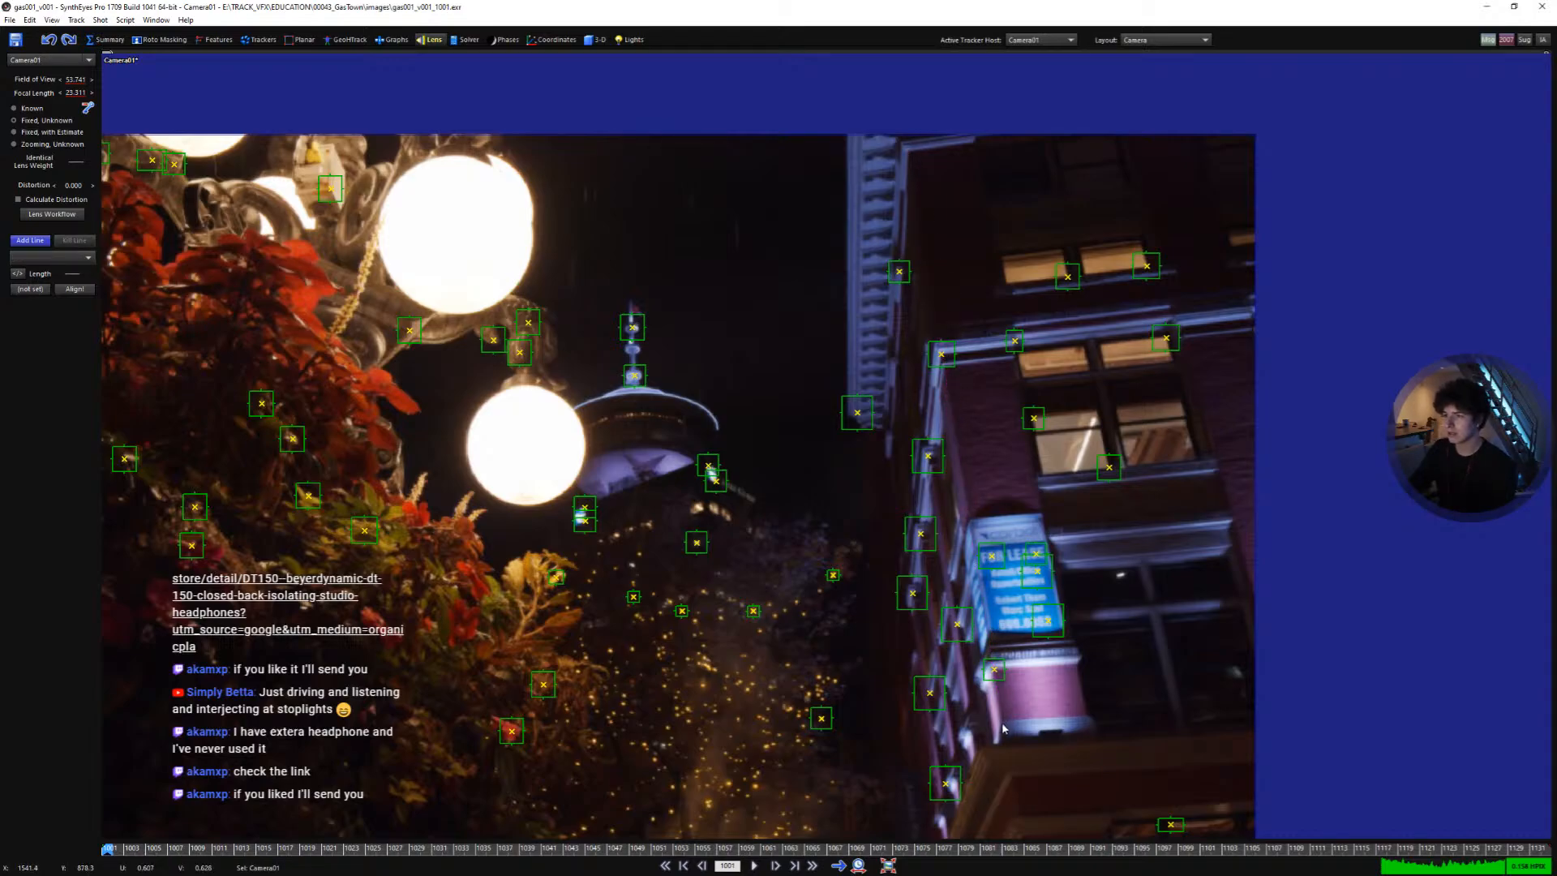
left_click_drag(1003, 727, 1000, 721)
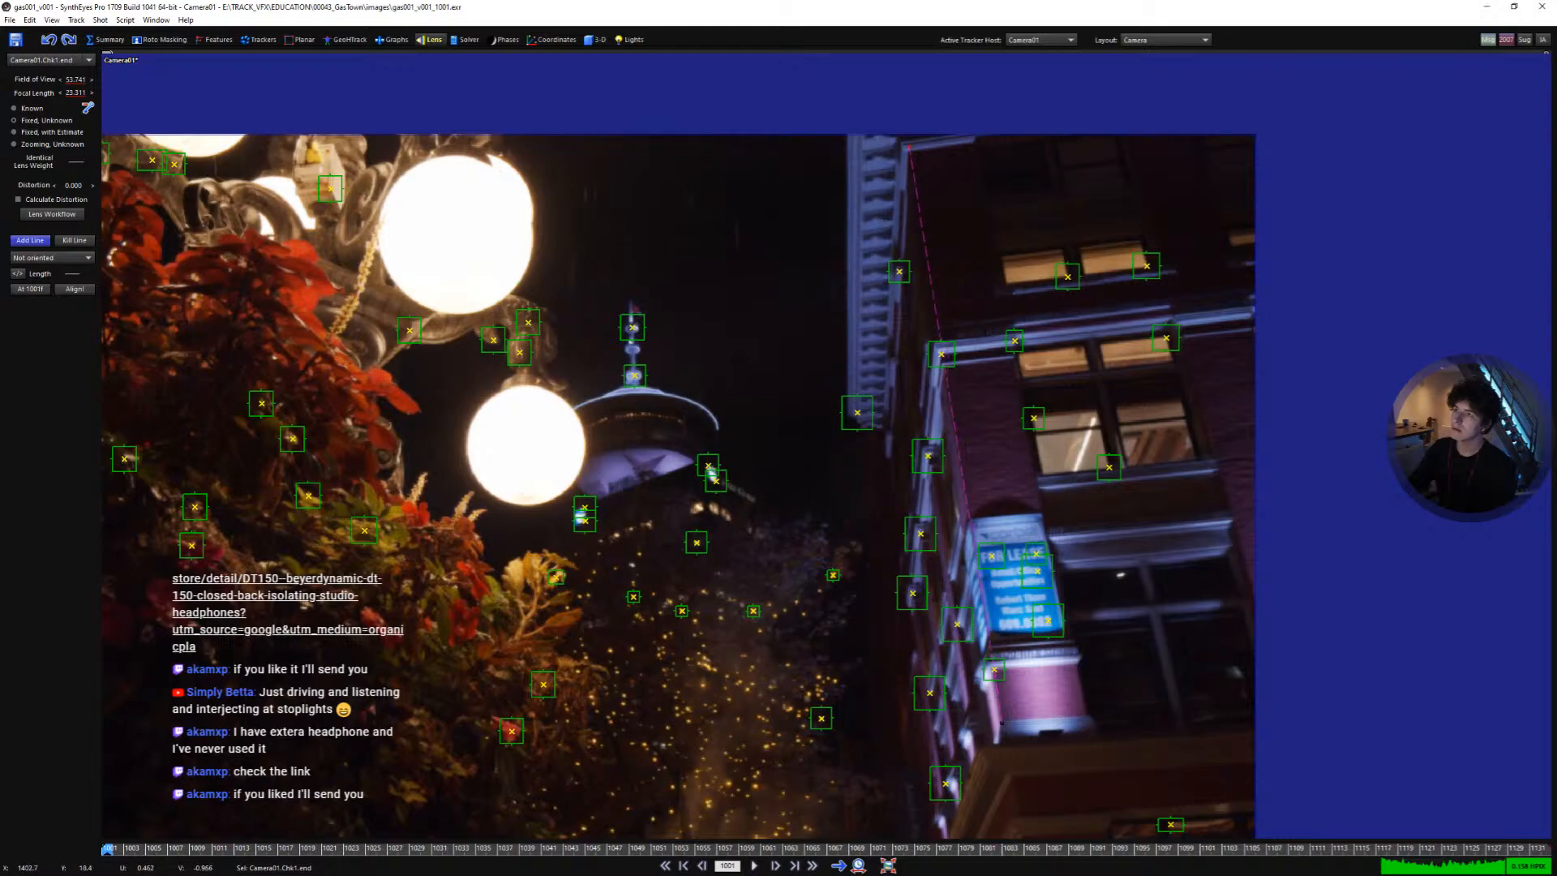
right_click(907, 147)
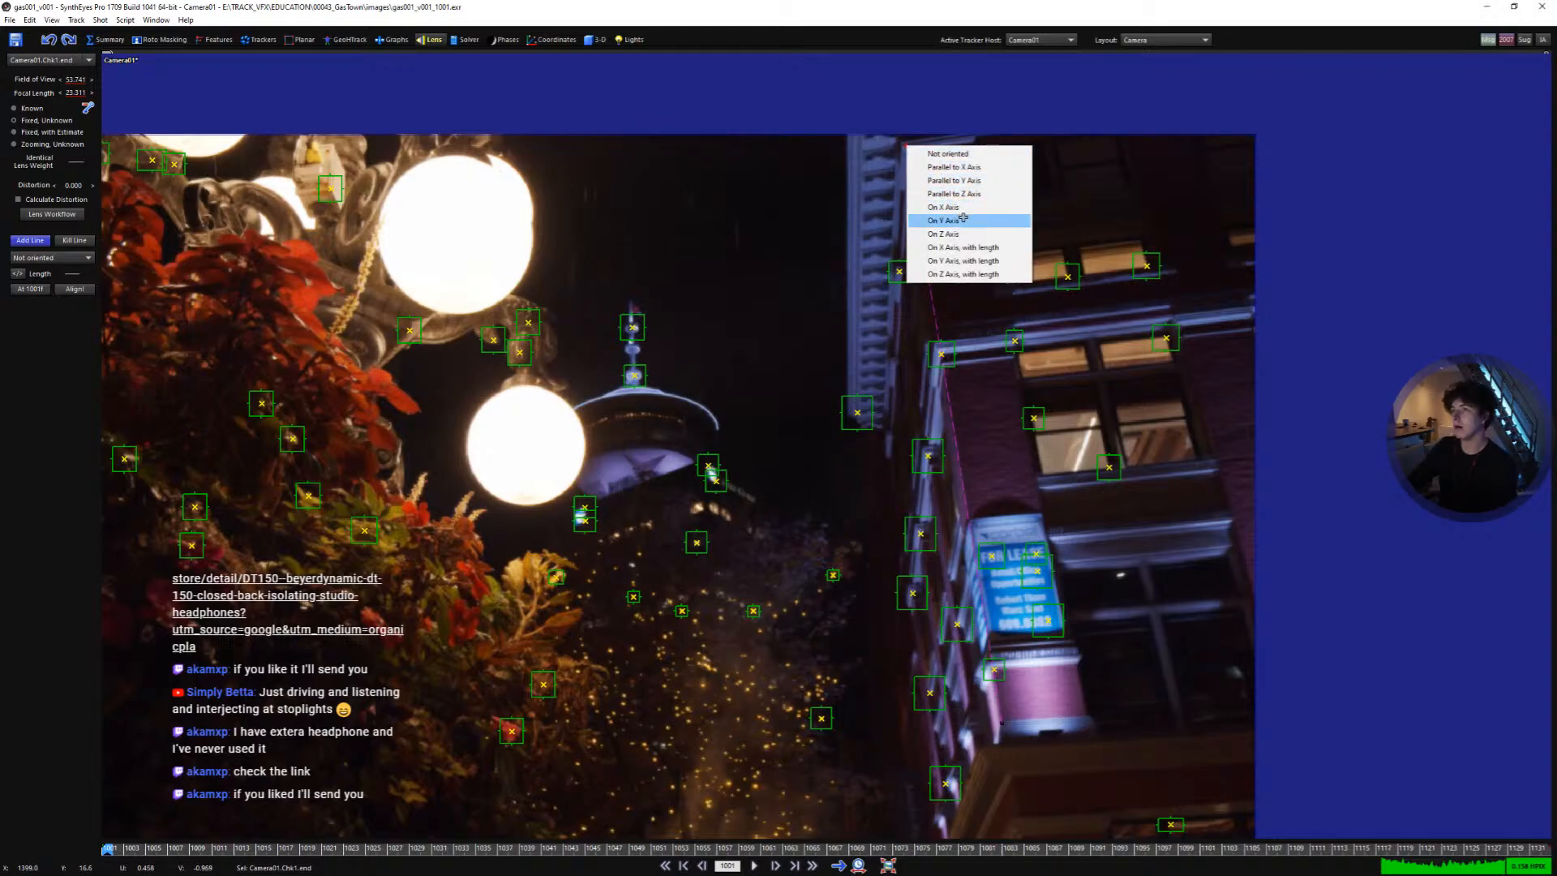
left_click(963, 219)
- Orient the second alignment line along the building corner On Z Axis
scroll(932, 519, "up", 2)
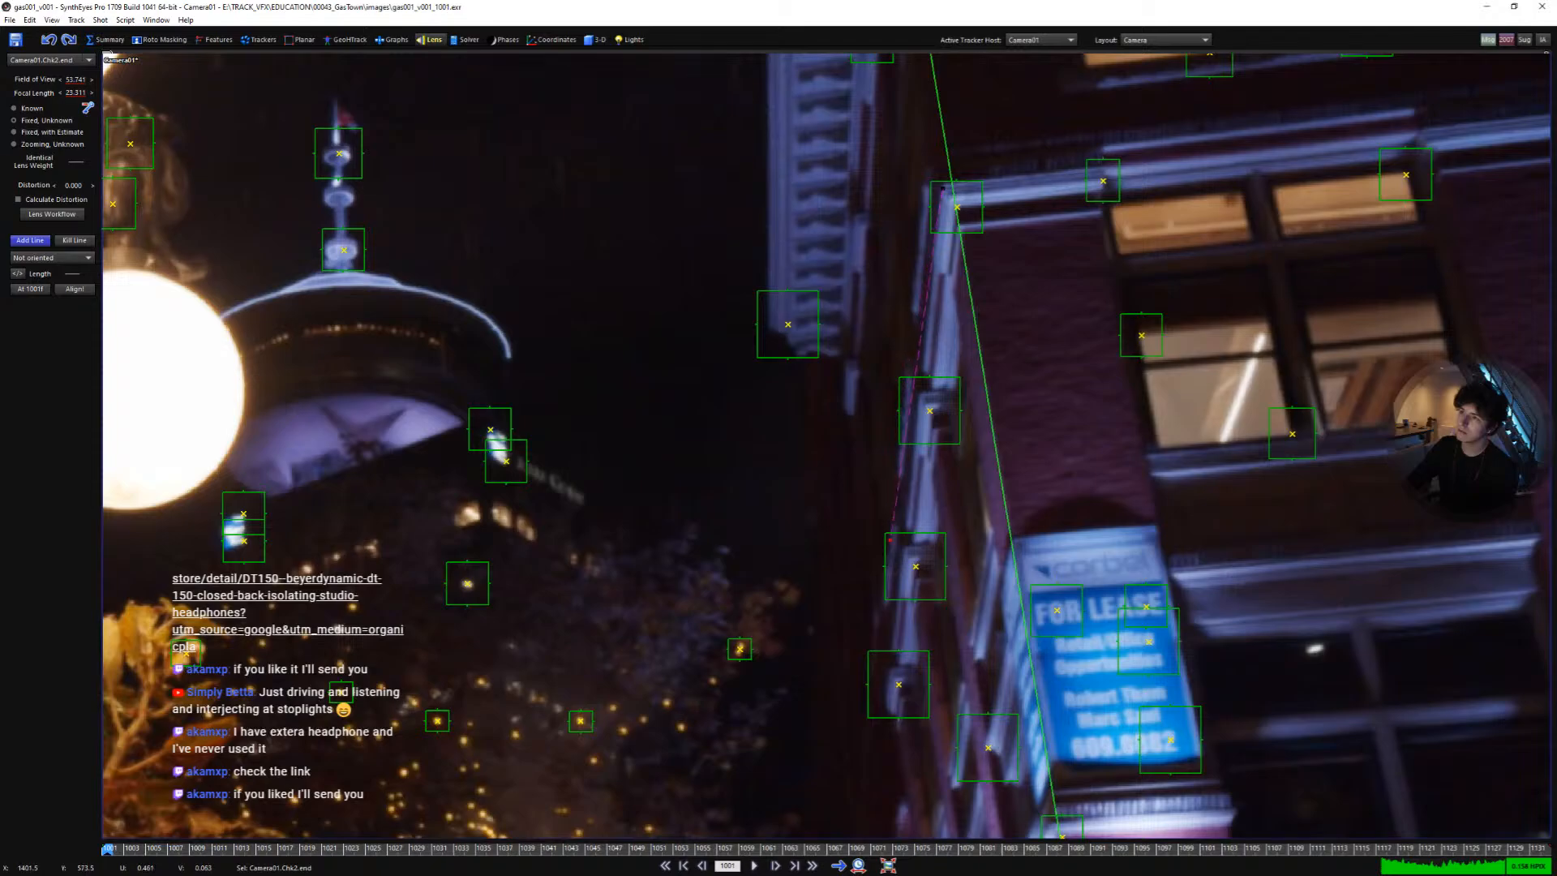
right_click(888, 707)
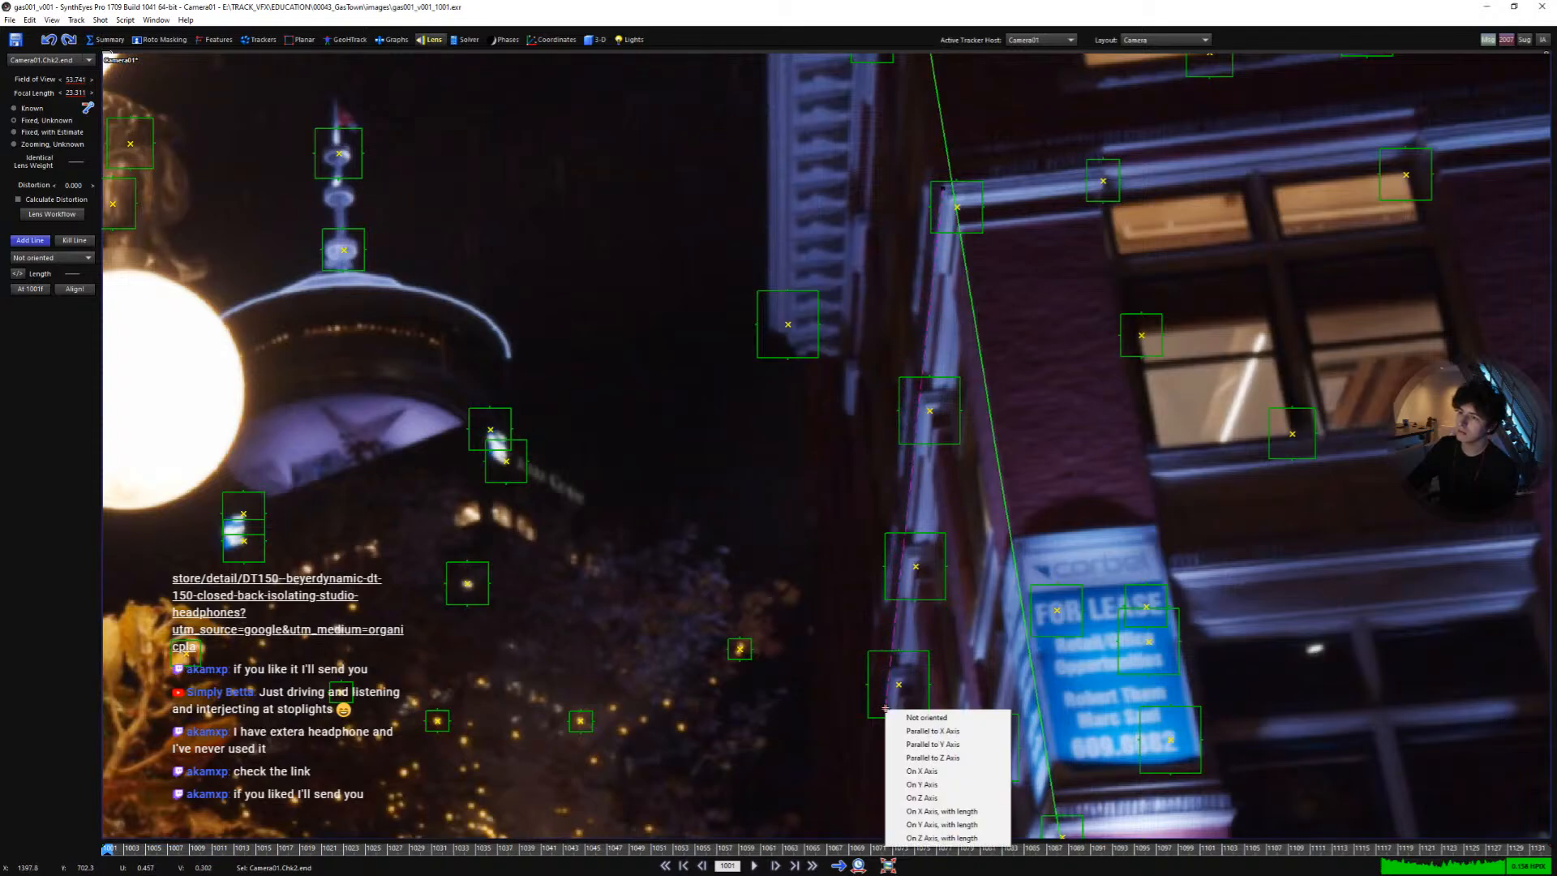
left_click(940, 798)
- Draw a third alignment line along the lower façade edge and set it Parallel to Z Axis
scroll(917, 484, "down", 2)
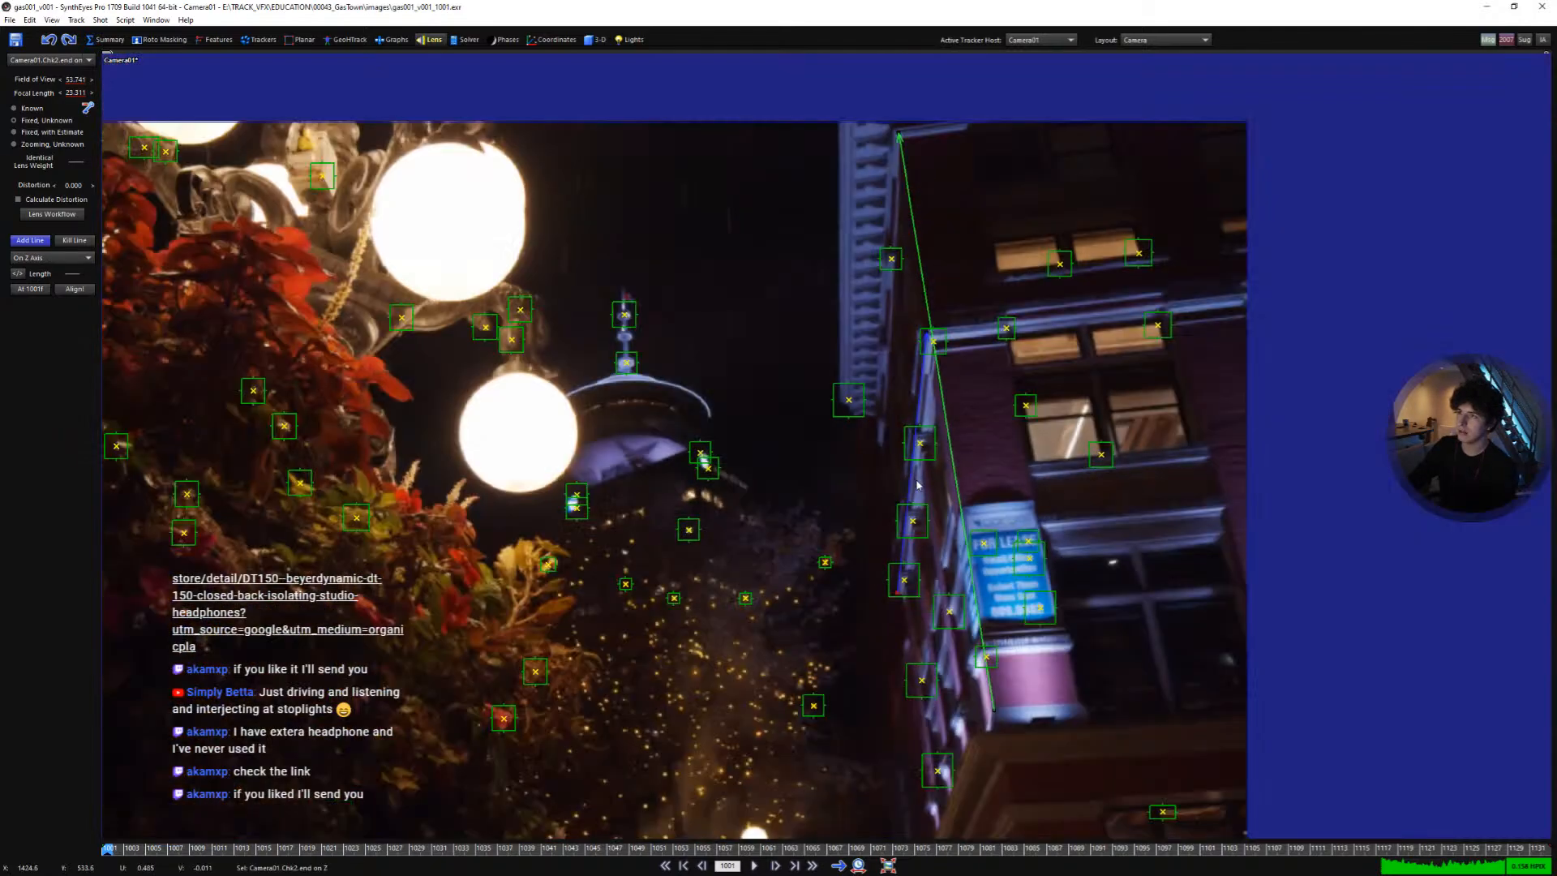
middle_click_drag(917, 421, 1034, 363)
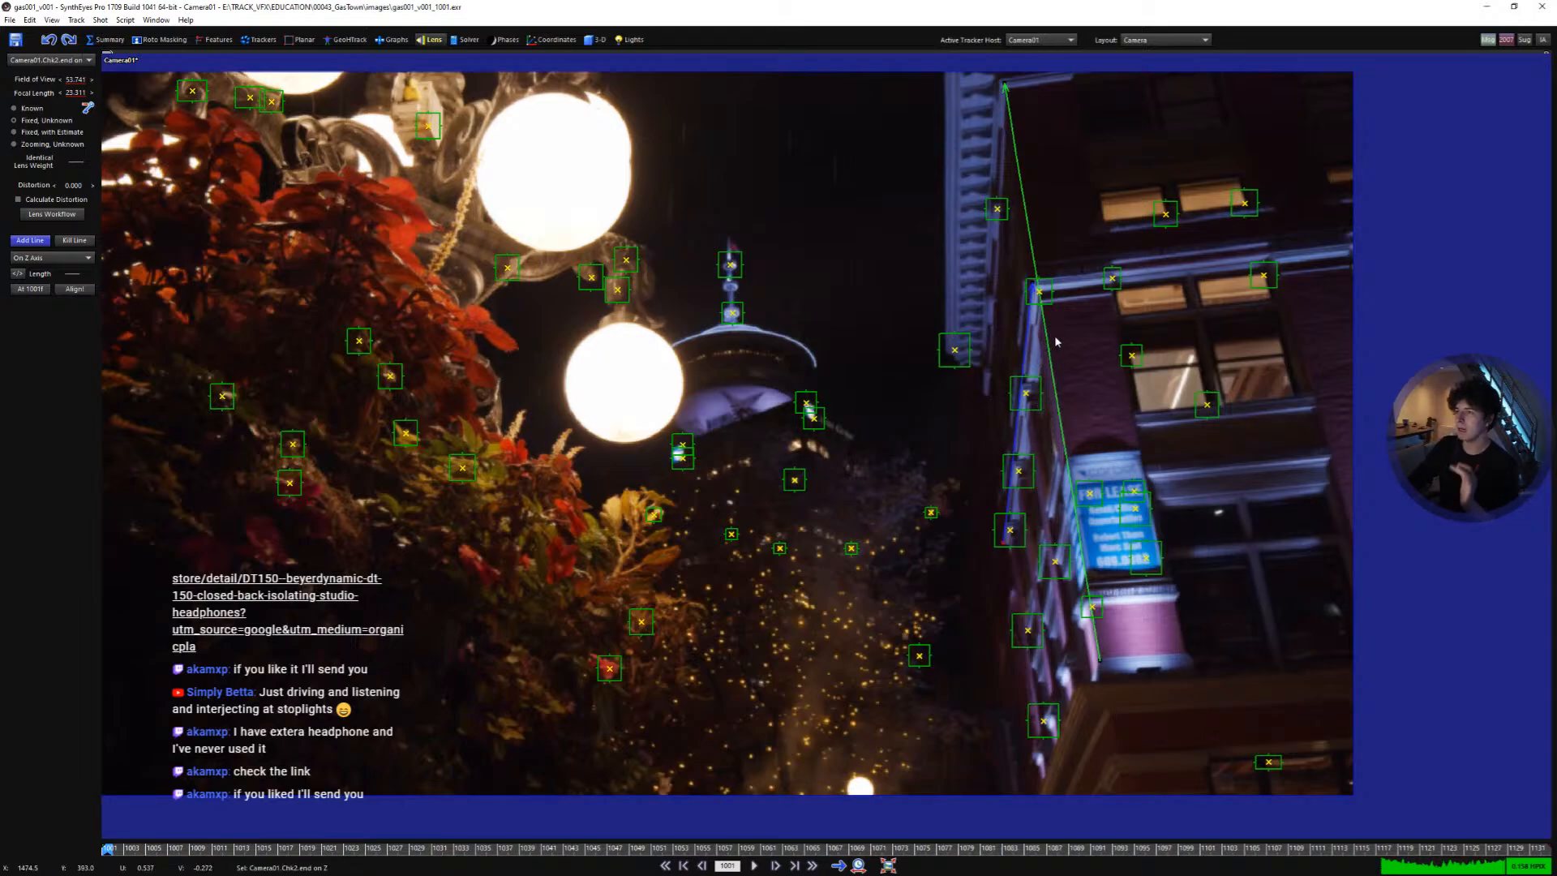
scroll(1059, 489, "up", 1)
middle_click_drag(994, 414, 951, 273)
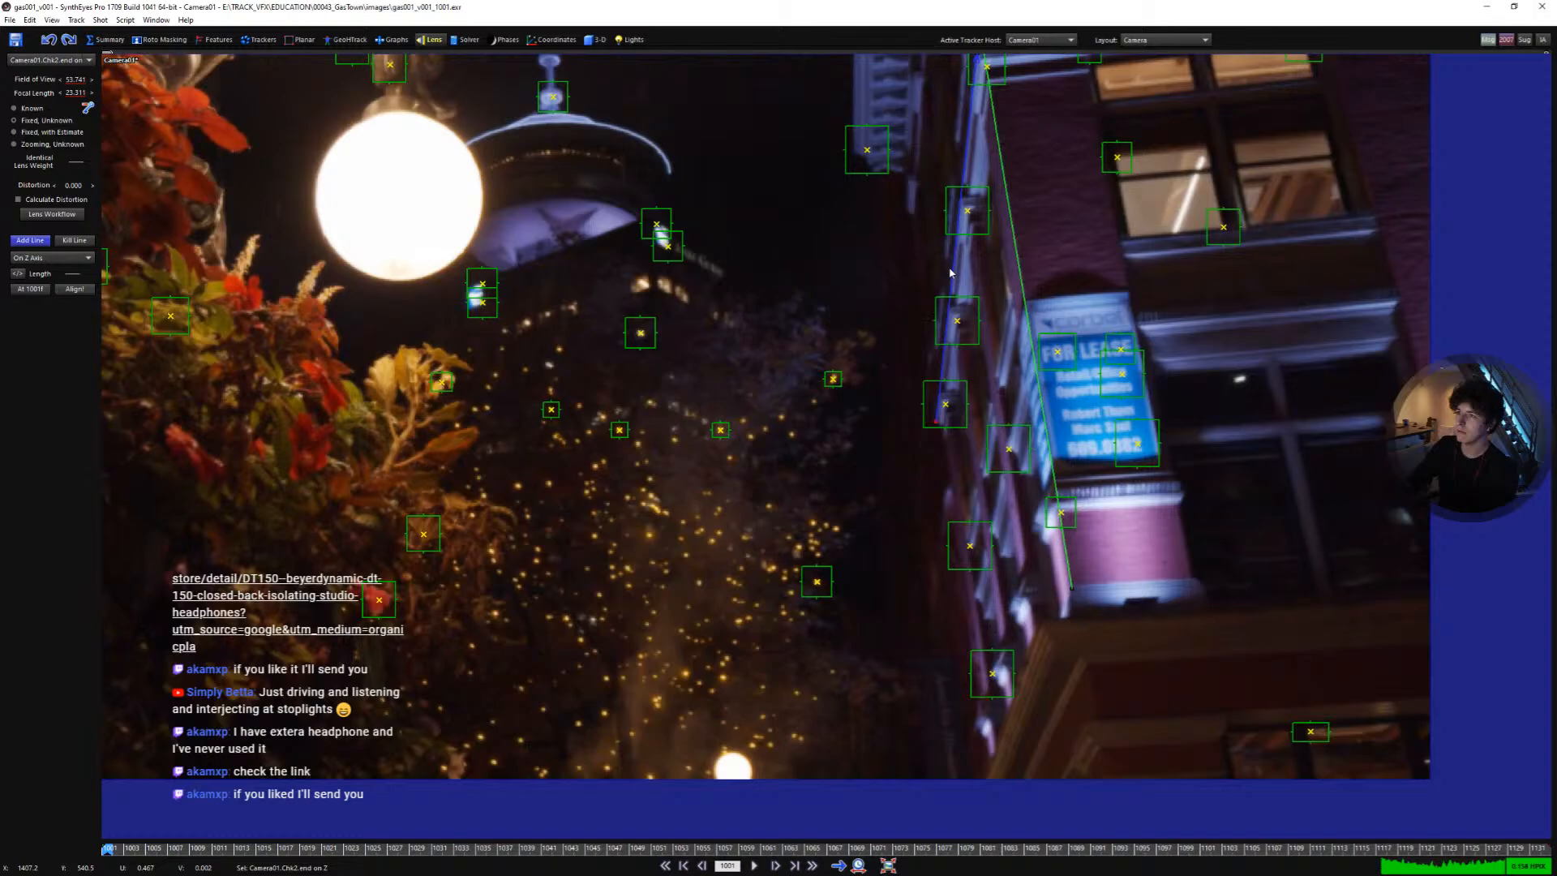
scroll(1042, 536, "up", 1)
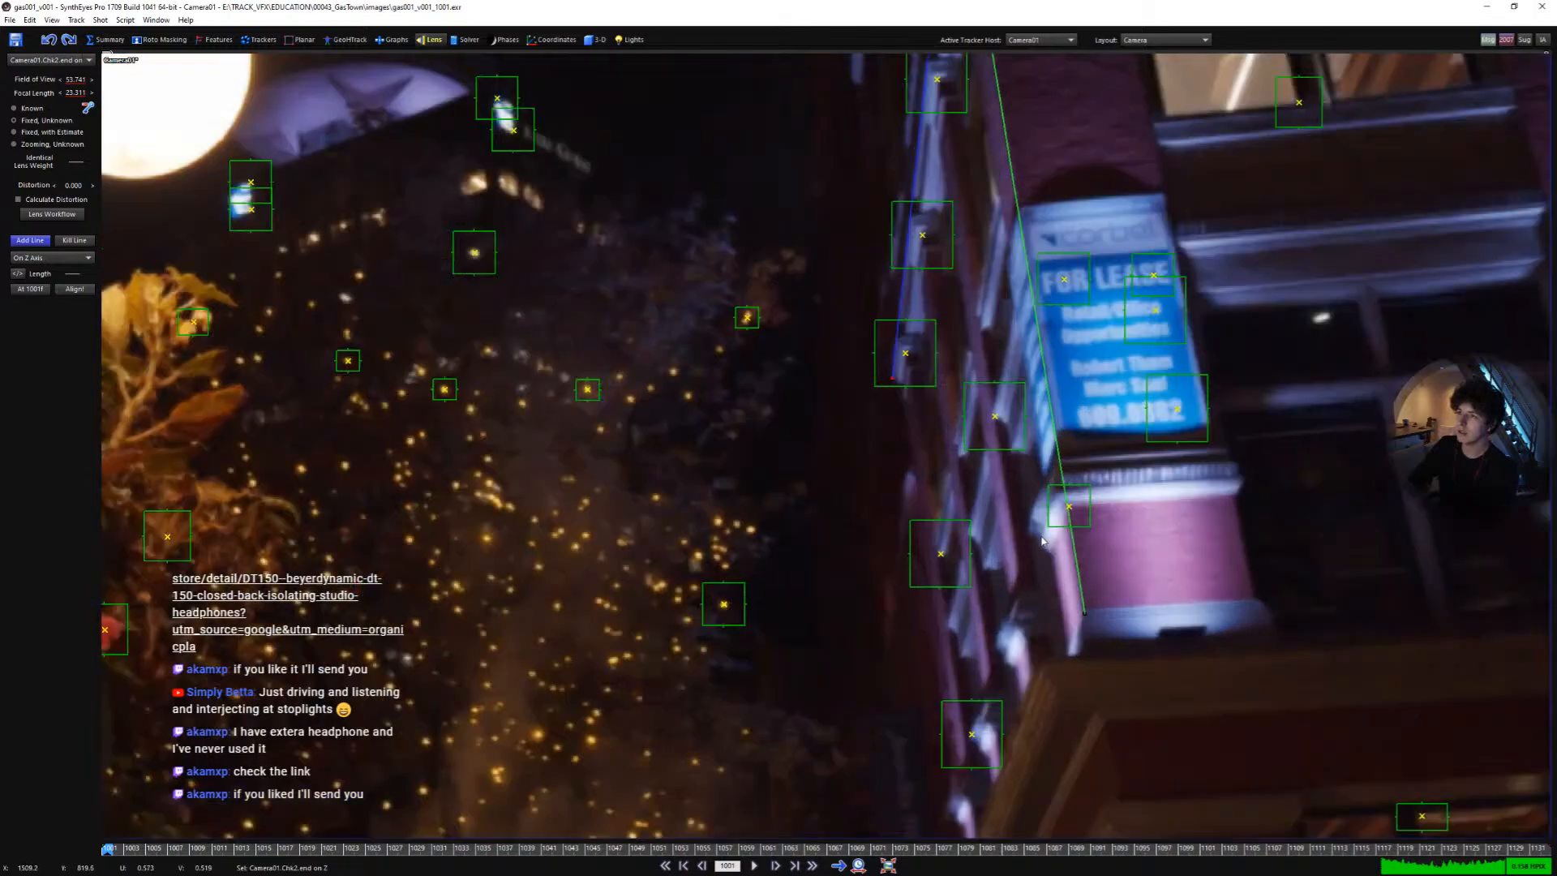
scroll(1008, 559, "up", 1)
middle_click_drag(1008, 567, 1008, 550)
middle_click_drag(935, 602, 909, 669)
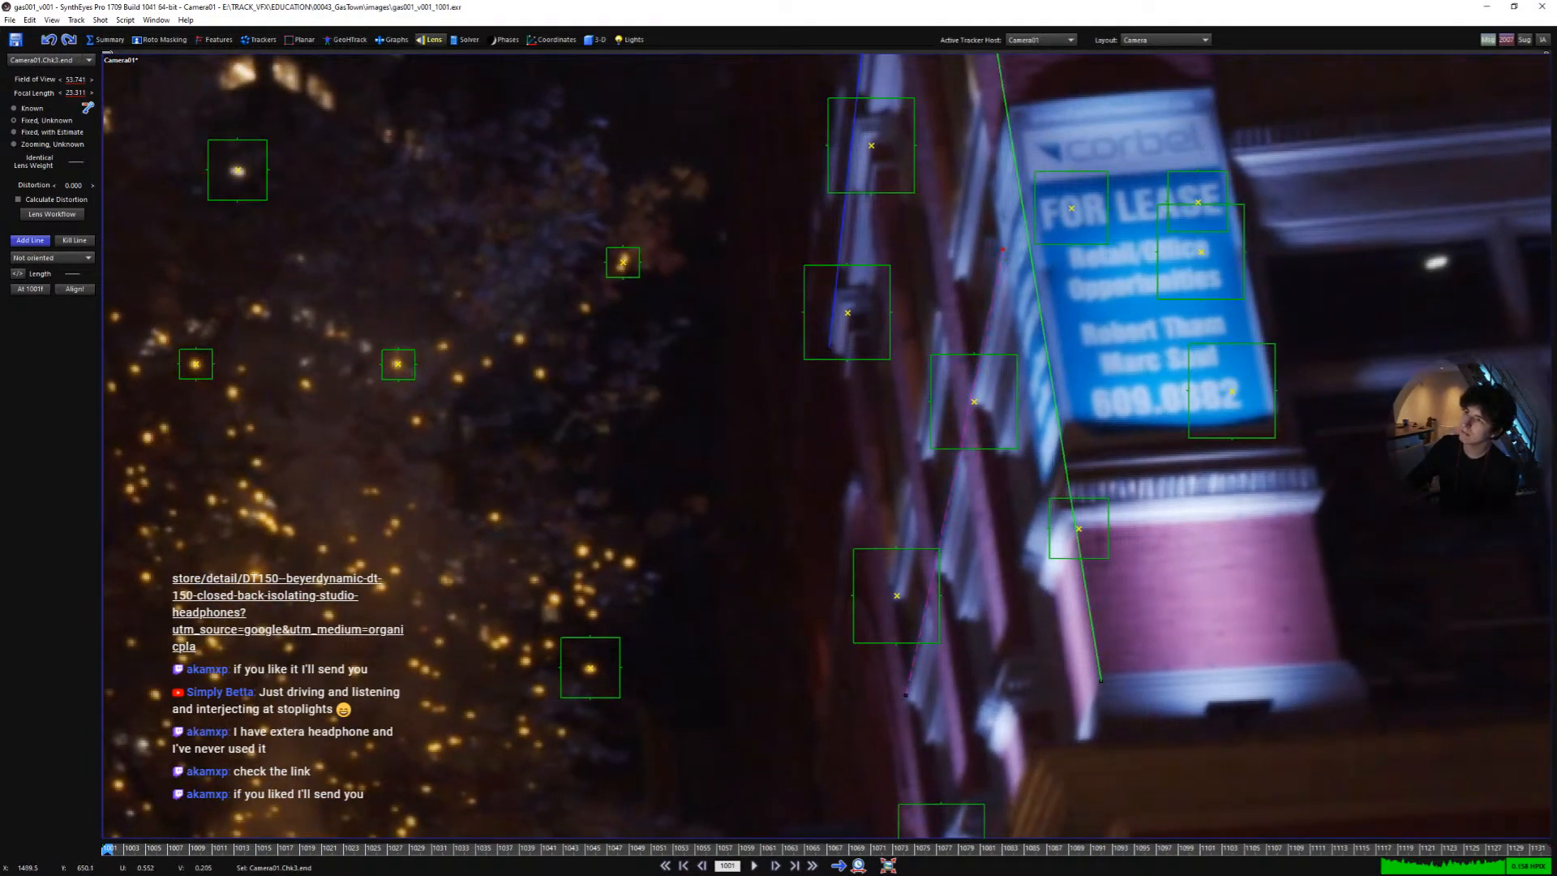
right_click(1002, 249)
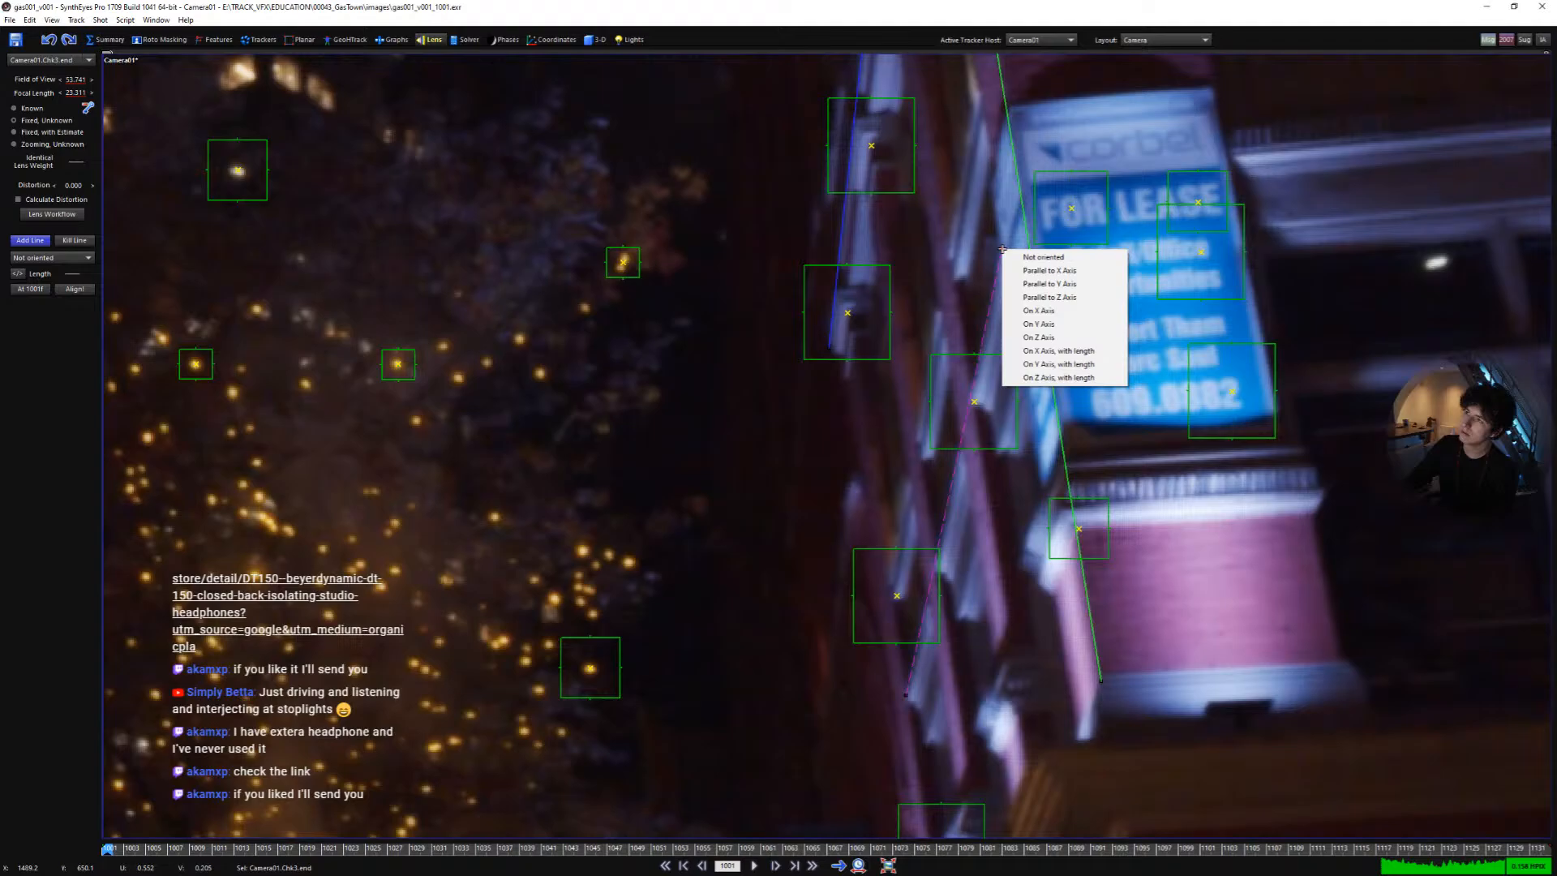
left_click(1072, 298)
- Set the fourth alignment line near the building's base Parallel to Z Axis
scroll(1011, 310, "down", 2)
scroll(1019, 652, "up", 2)
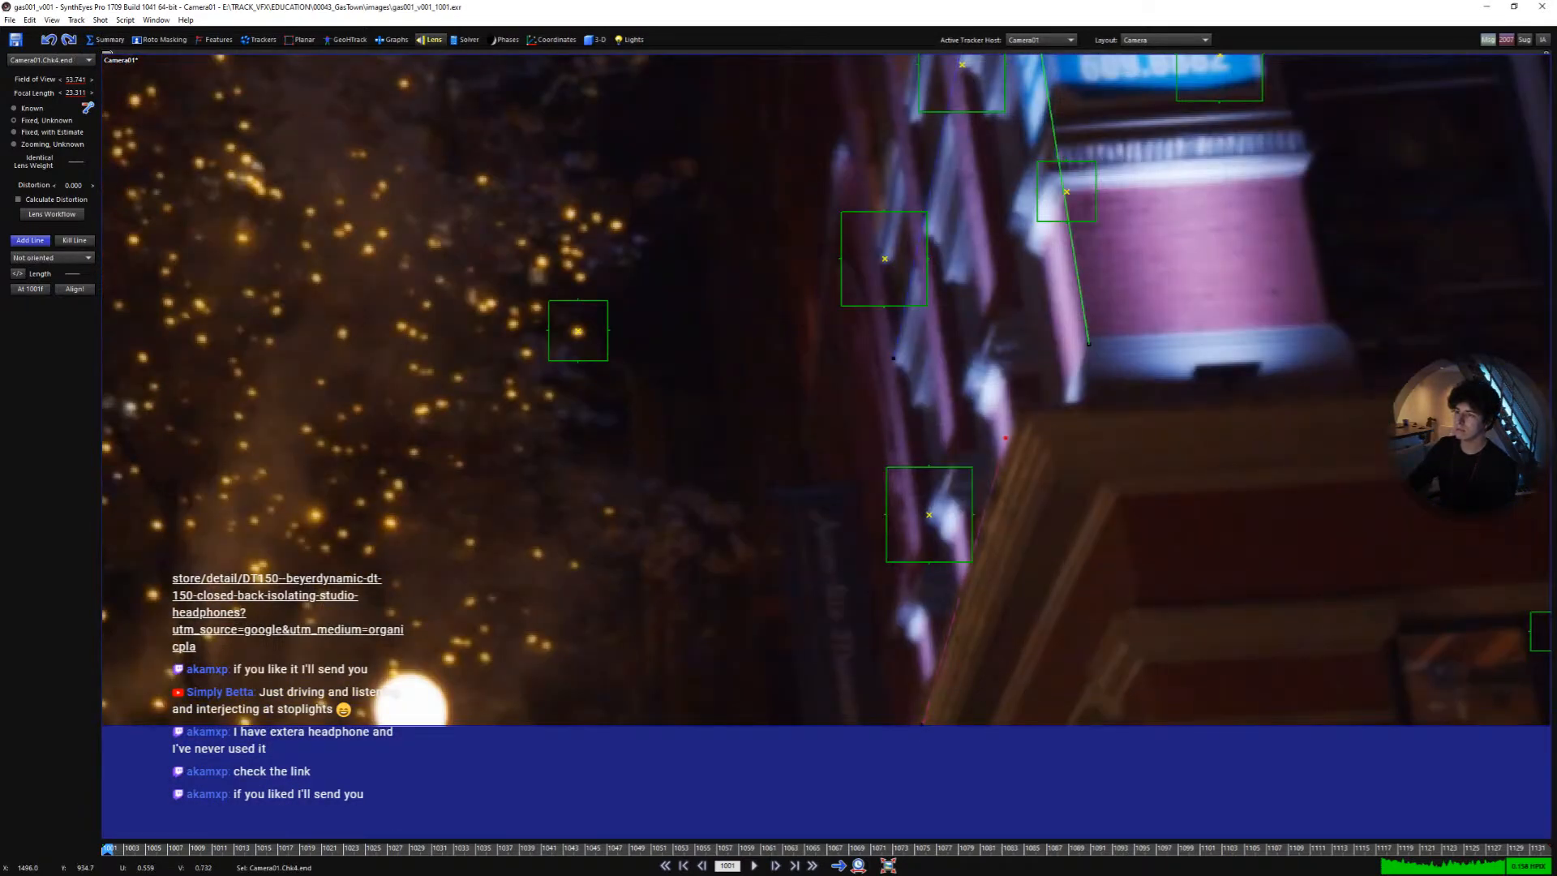
right_click(1028, 424)
left_click(1086, 475)
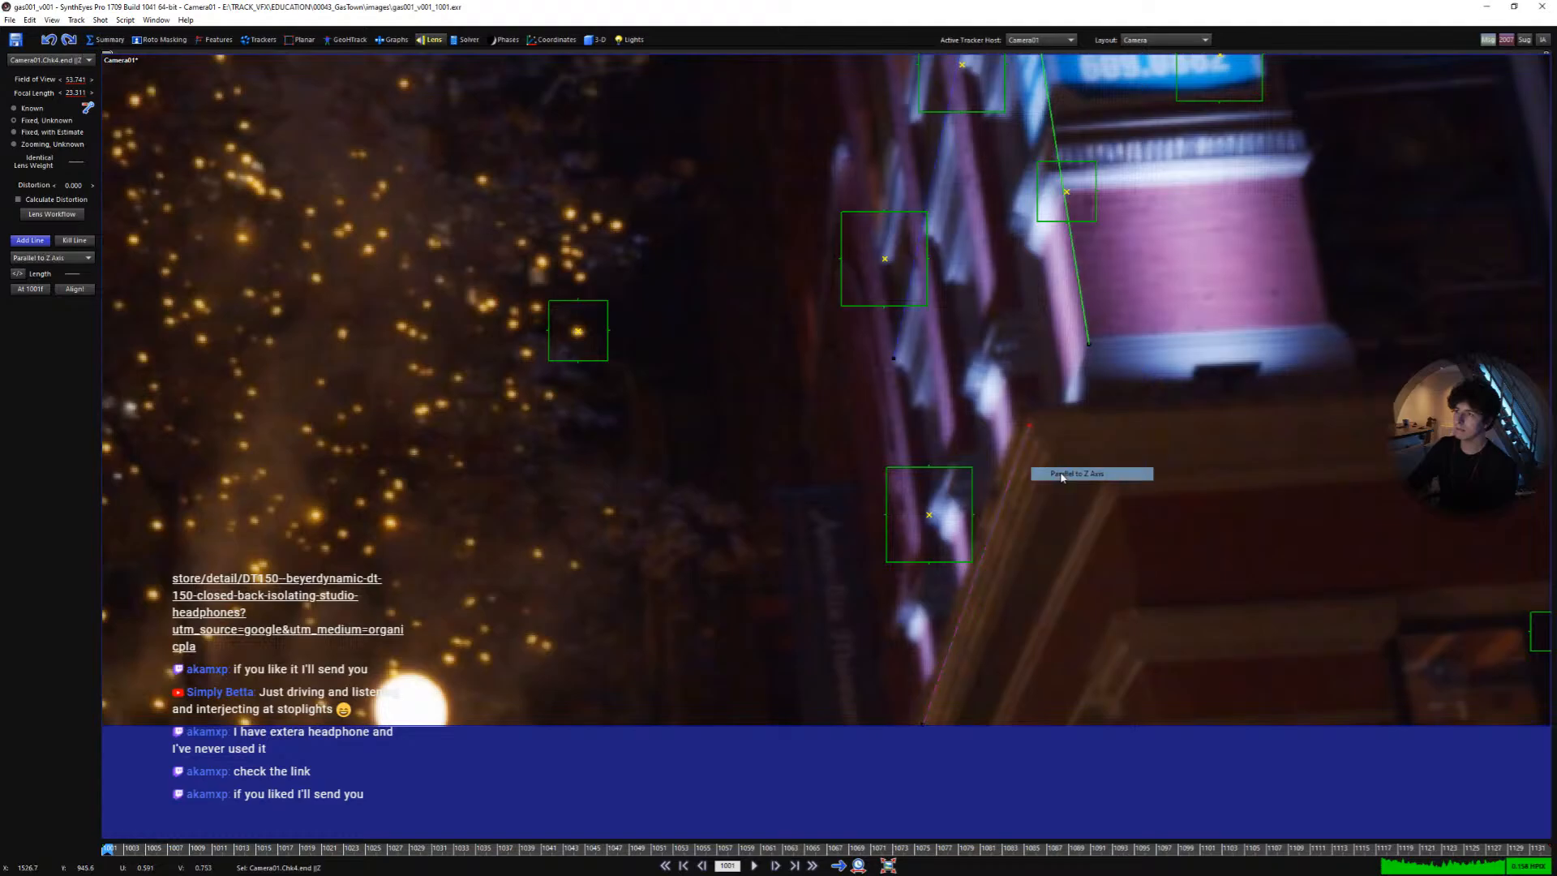
- Draw a fifth alignment line along the upper façade edge and set it Parallel to Z Axis
scroll(1049, 438, "down", 5)
scroll(1048, 438, "up", 8)
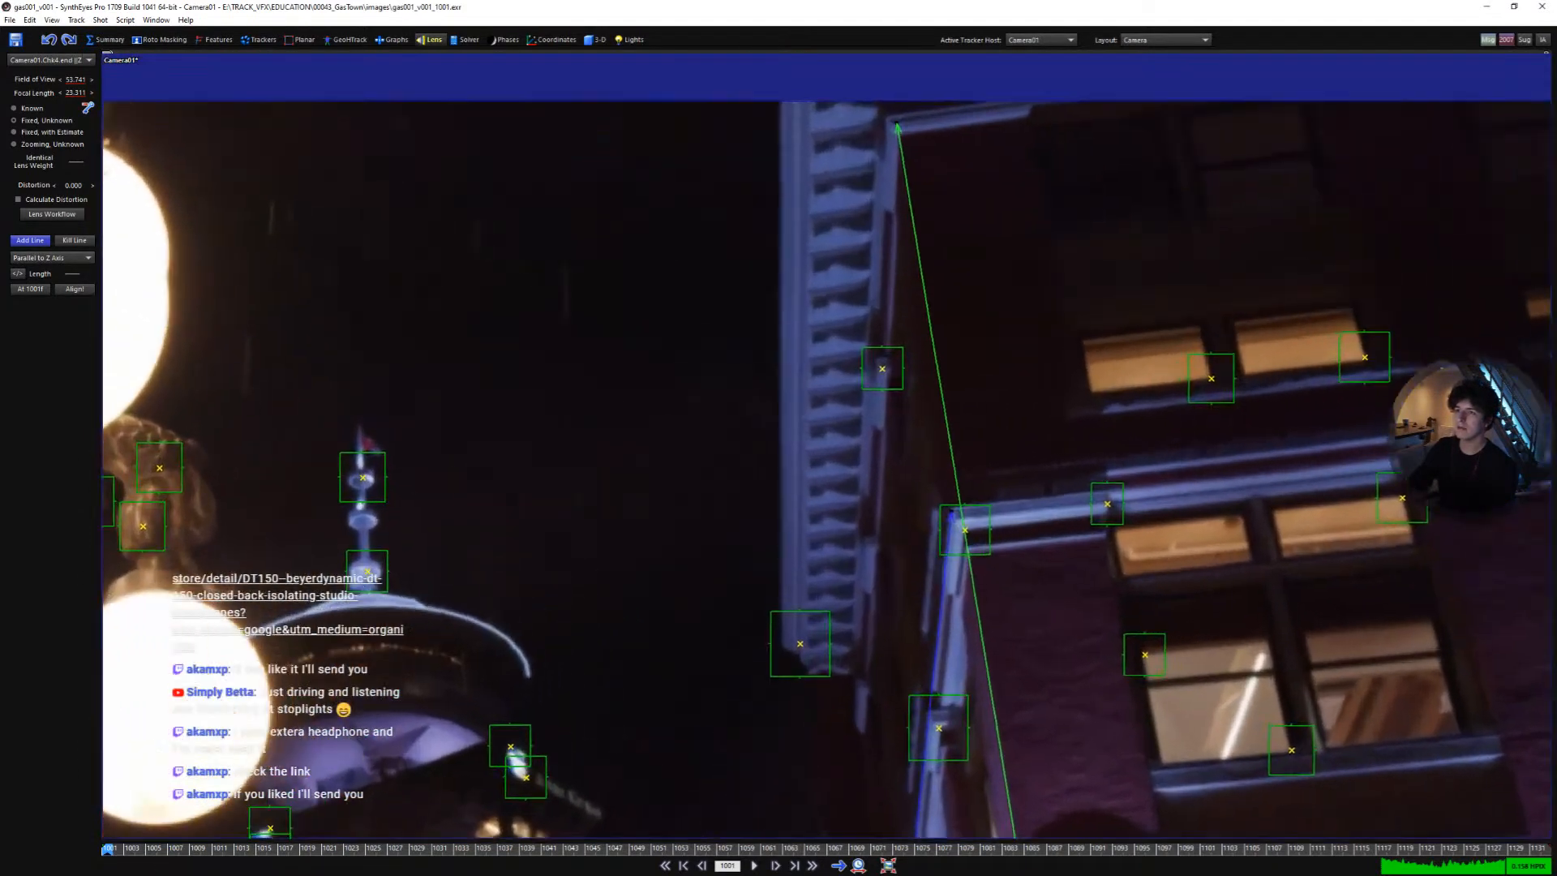
middle_click_drag(777, 526, 784, 599)
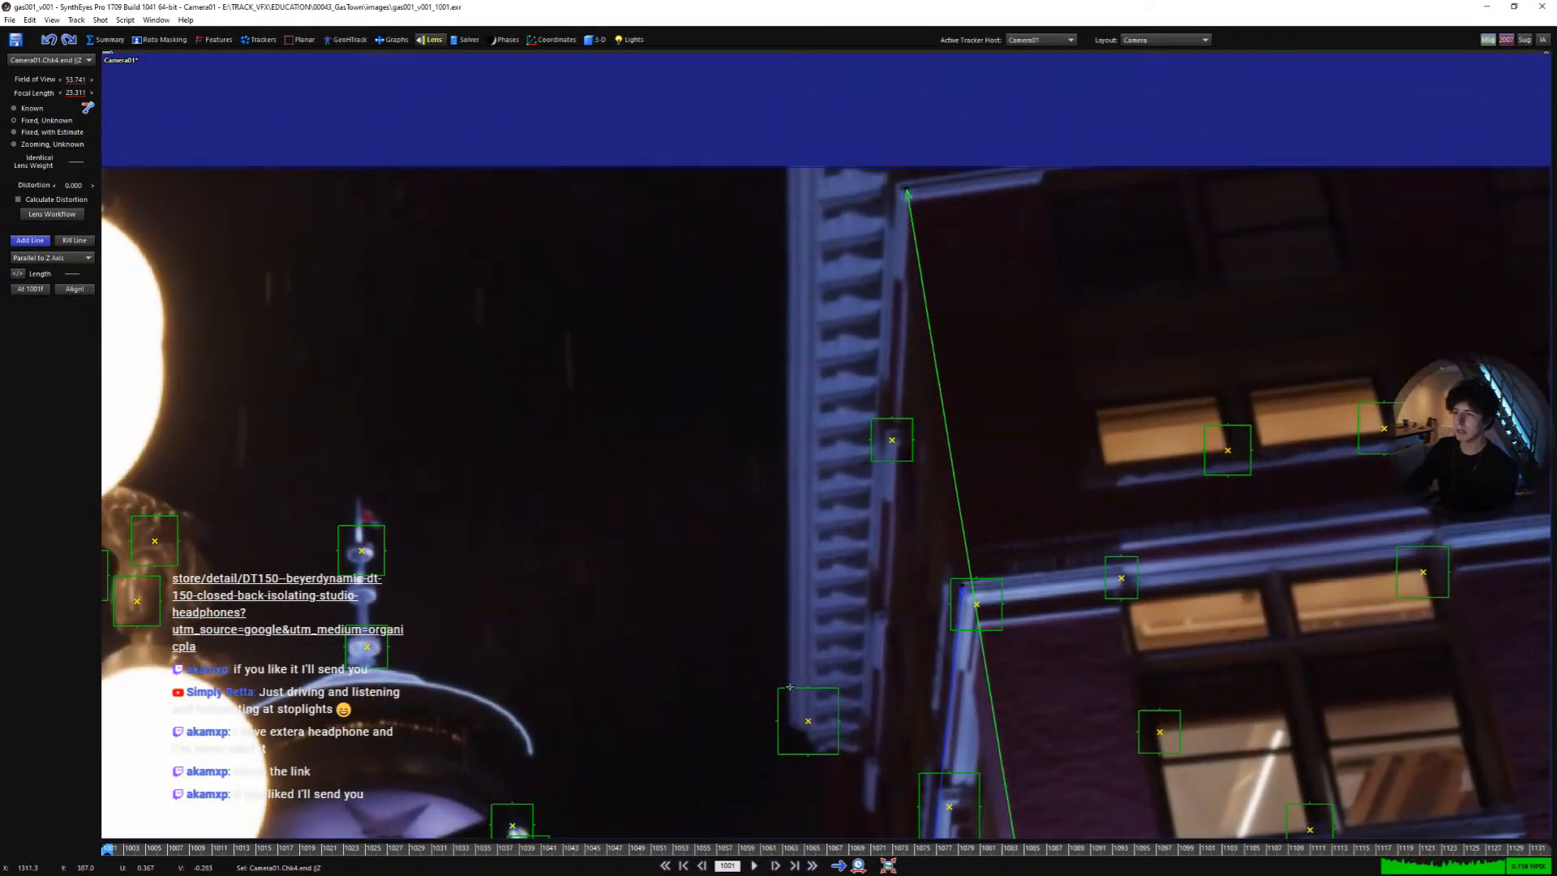
left_click_drag(798, 191, 786, 160)
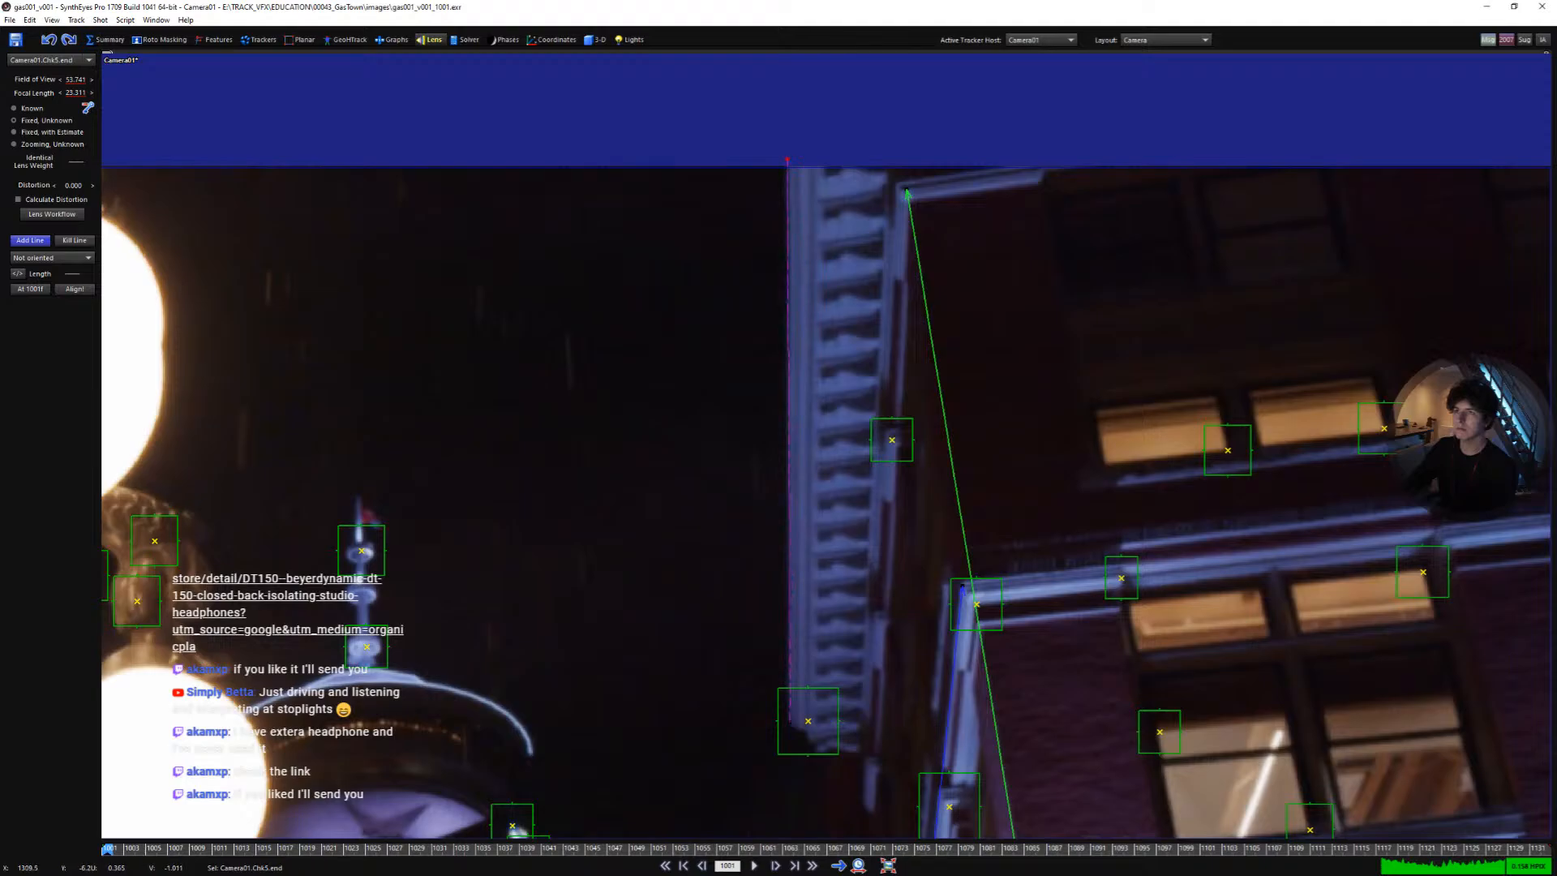
right_click(789, 162)
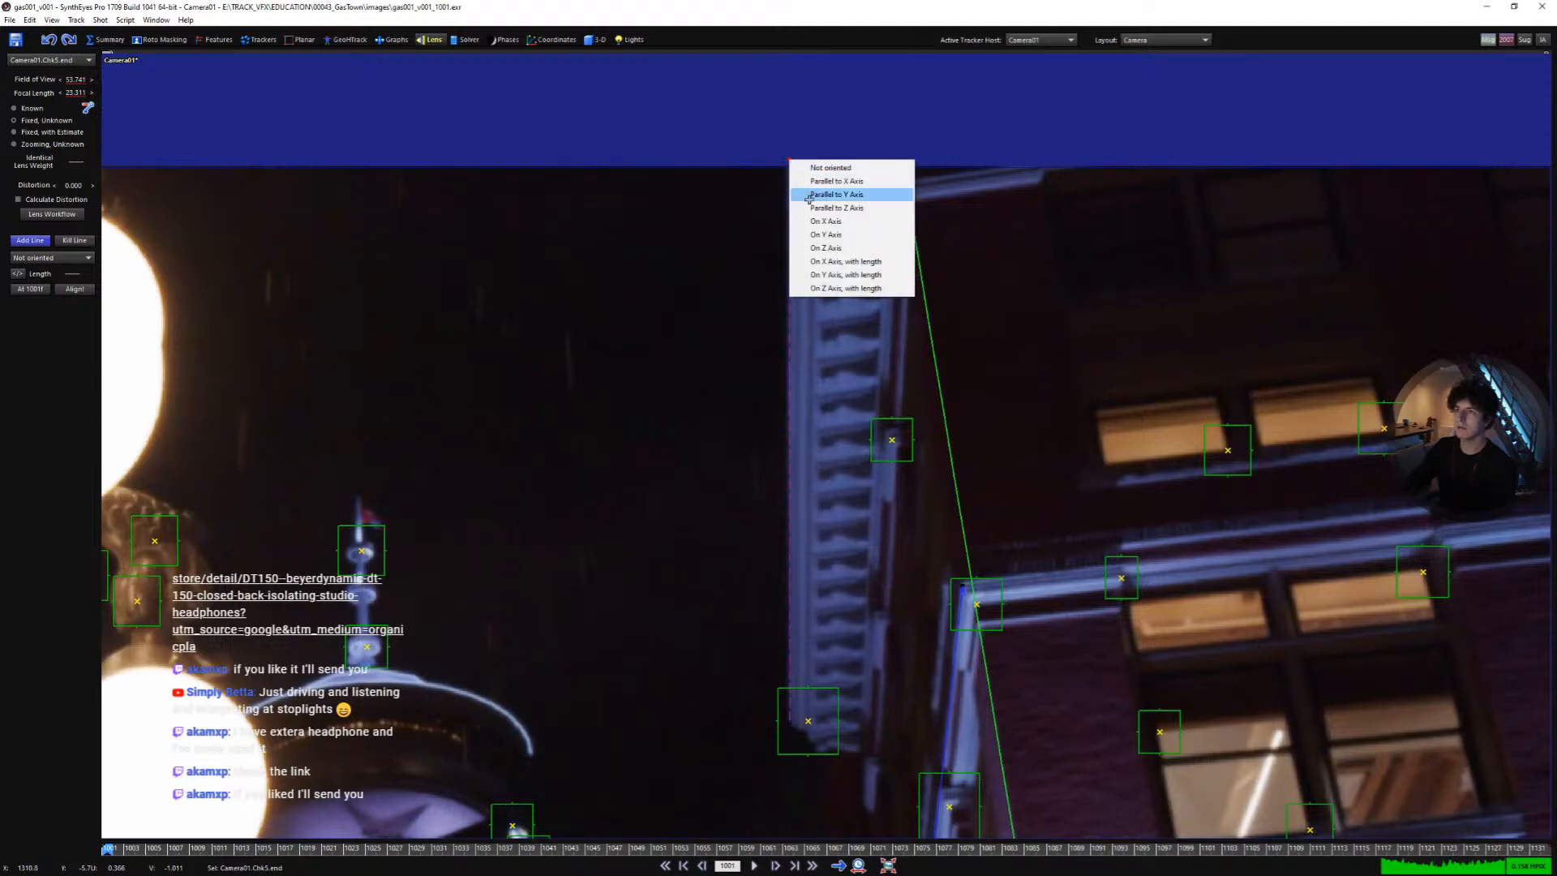
left_click(810, 213)
scroll(774, 397, "down", 8)
scroll(913, 444, "up", 4)
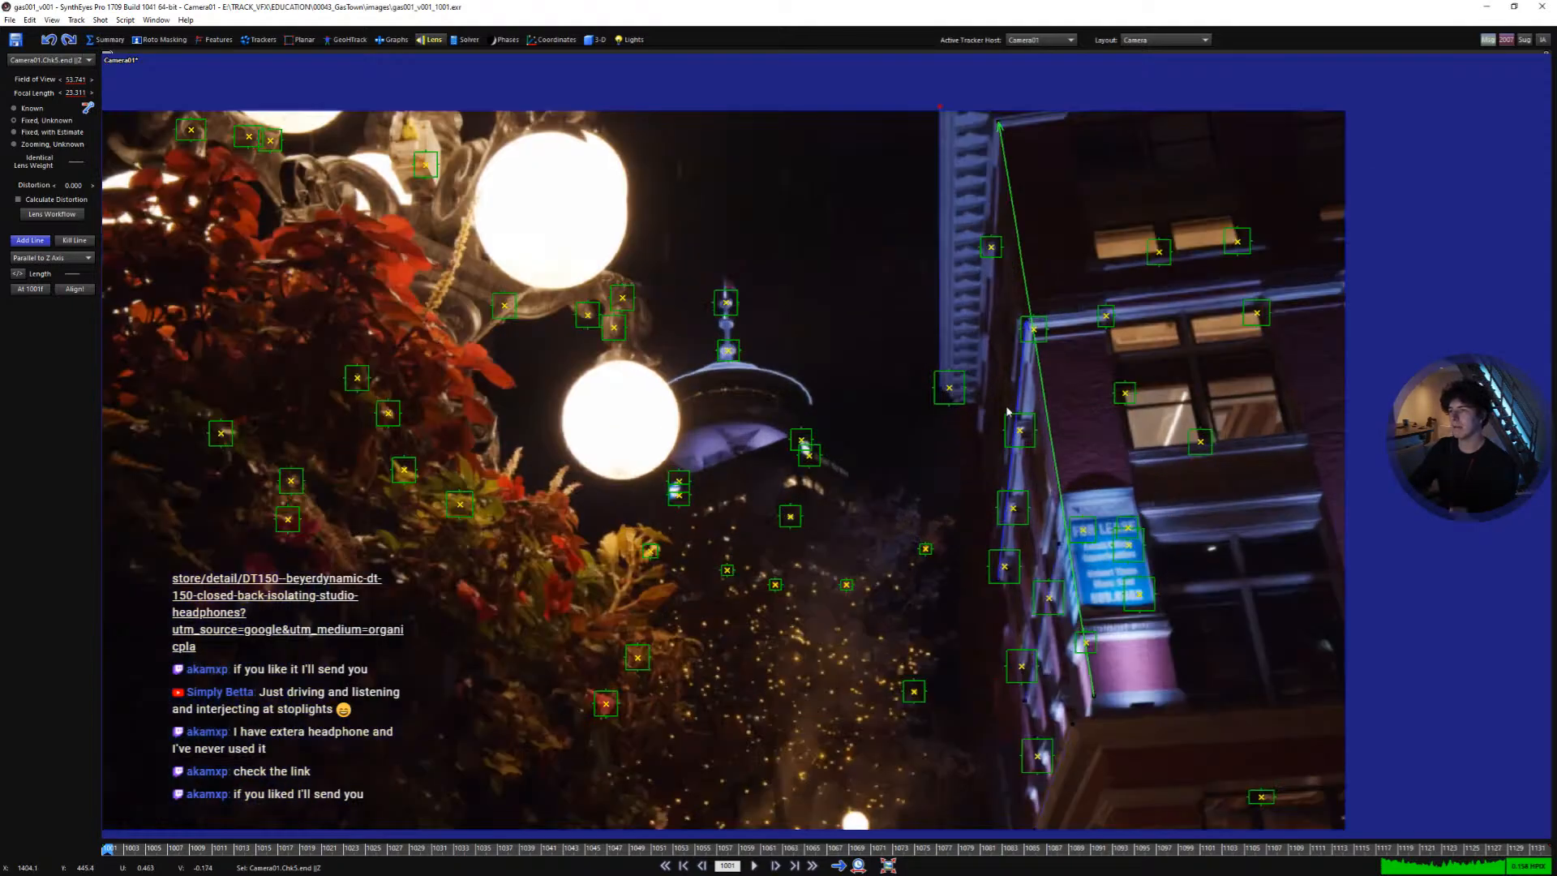
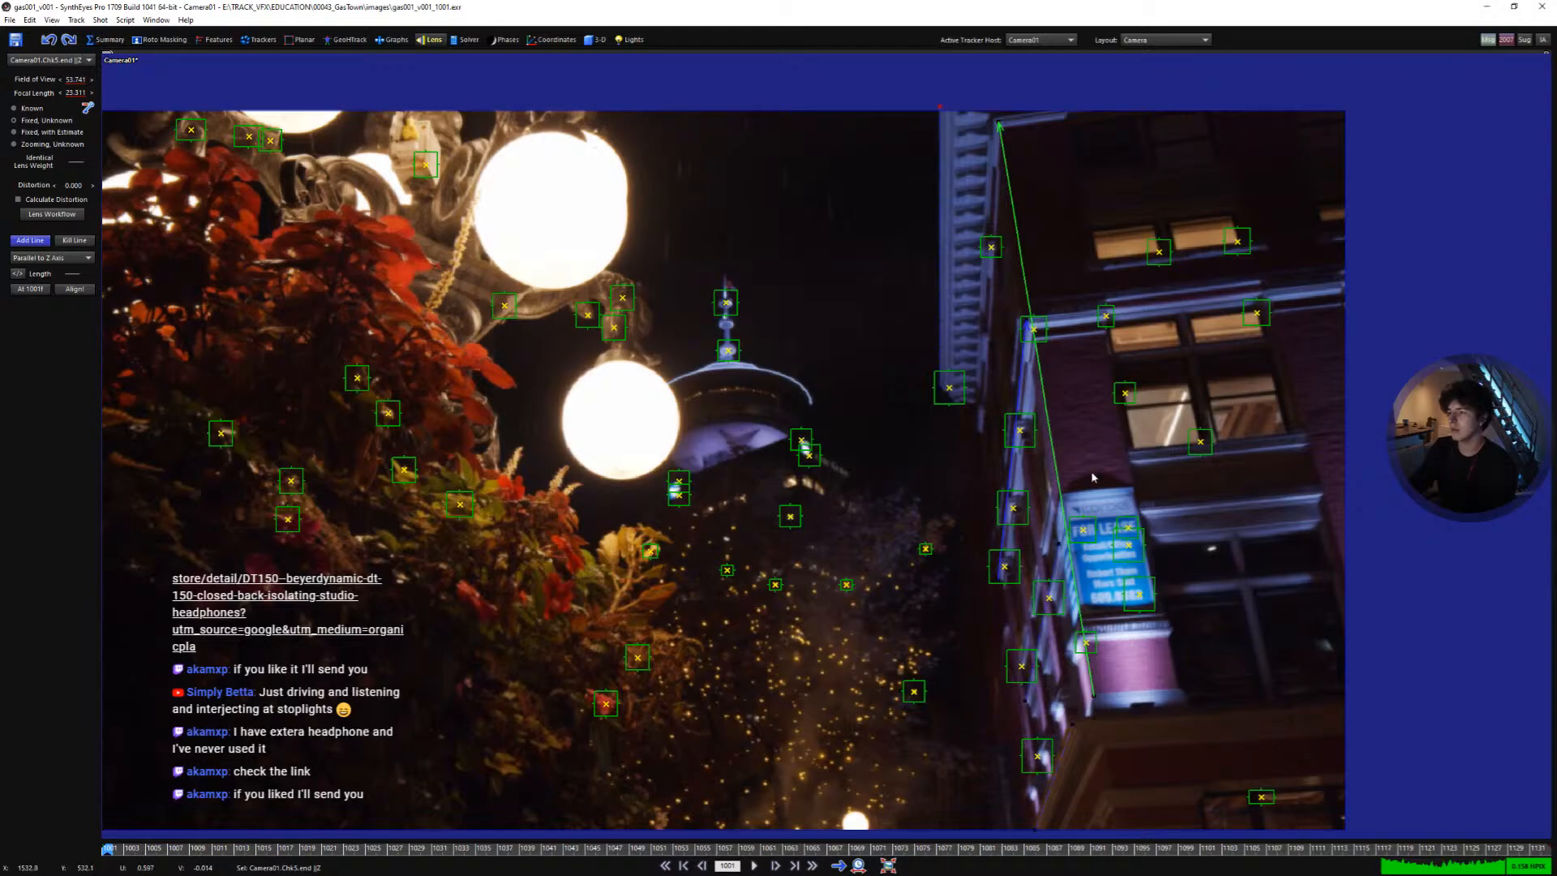
- Draw a sixth alignment line along the vertical window column edge and set it Parallel to Y Axis
middle_click_drag(627, 323, 697, 304)
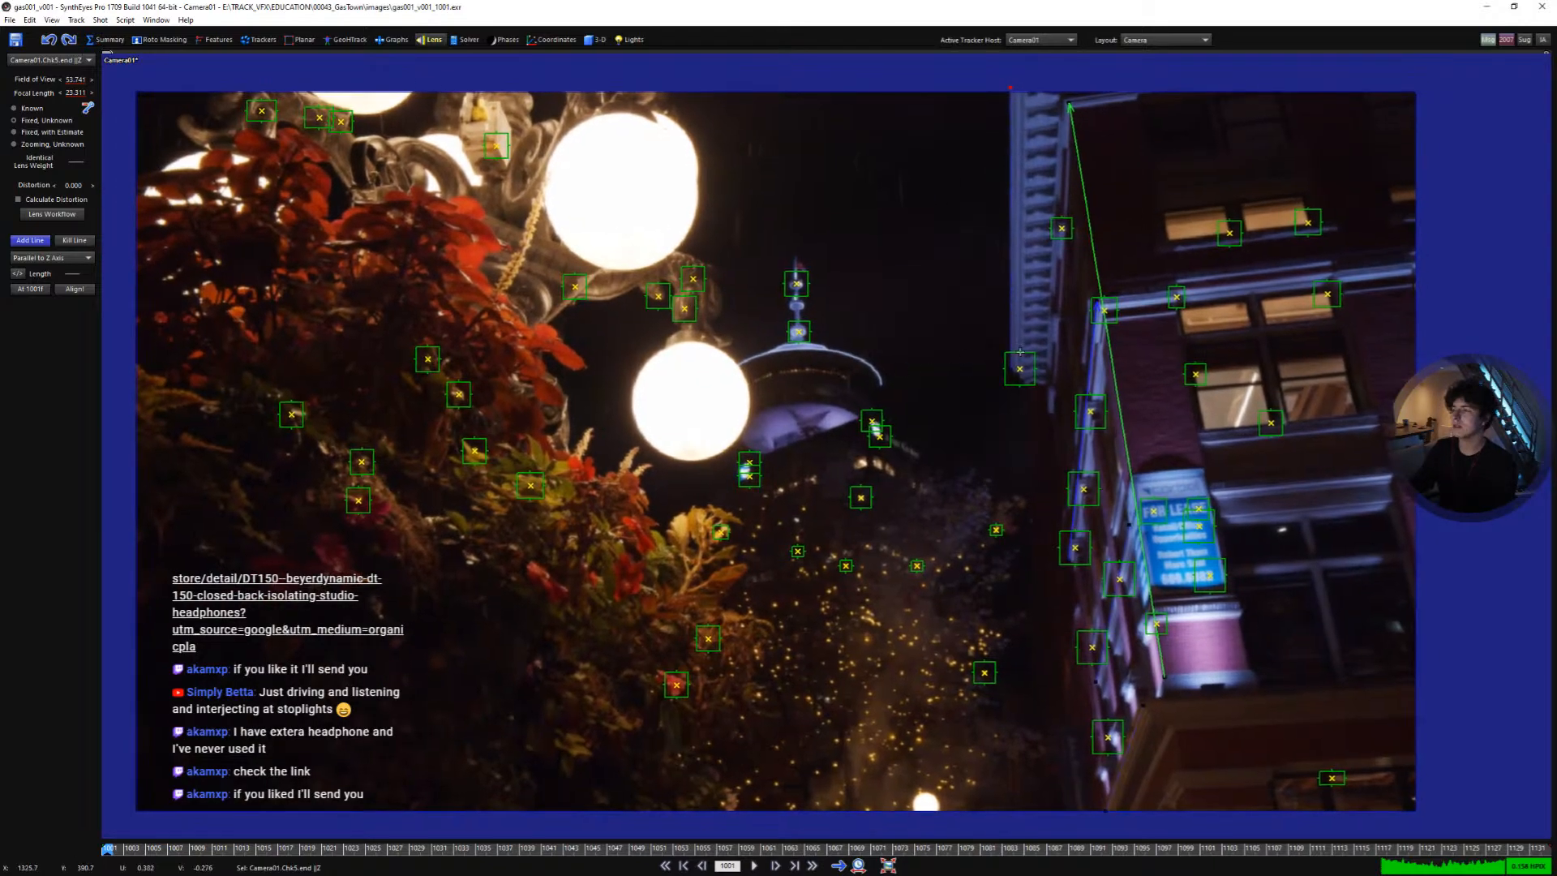
scroll(1044, 354, "down", 1)
middle_click_drag(1091, 342, 398, 281)
scroll(398, 282, "down", 2)
scroll(644, 322, "down", 1)
middle_click_drag(645, 322, 990, 412)
scroll(884, 359, "up", 4)
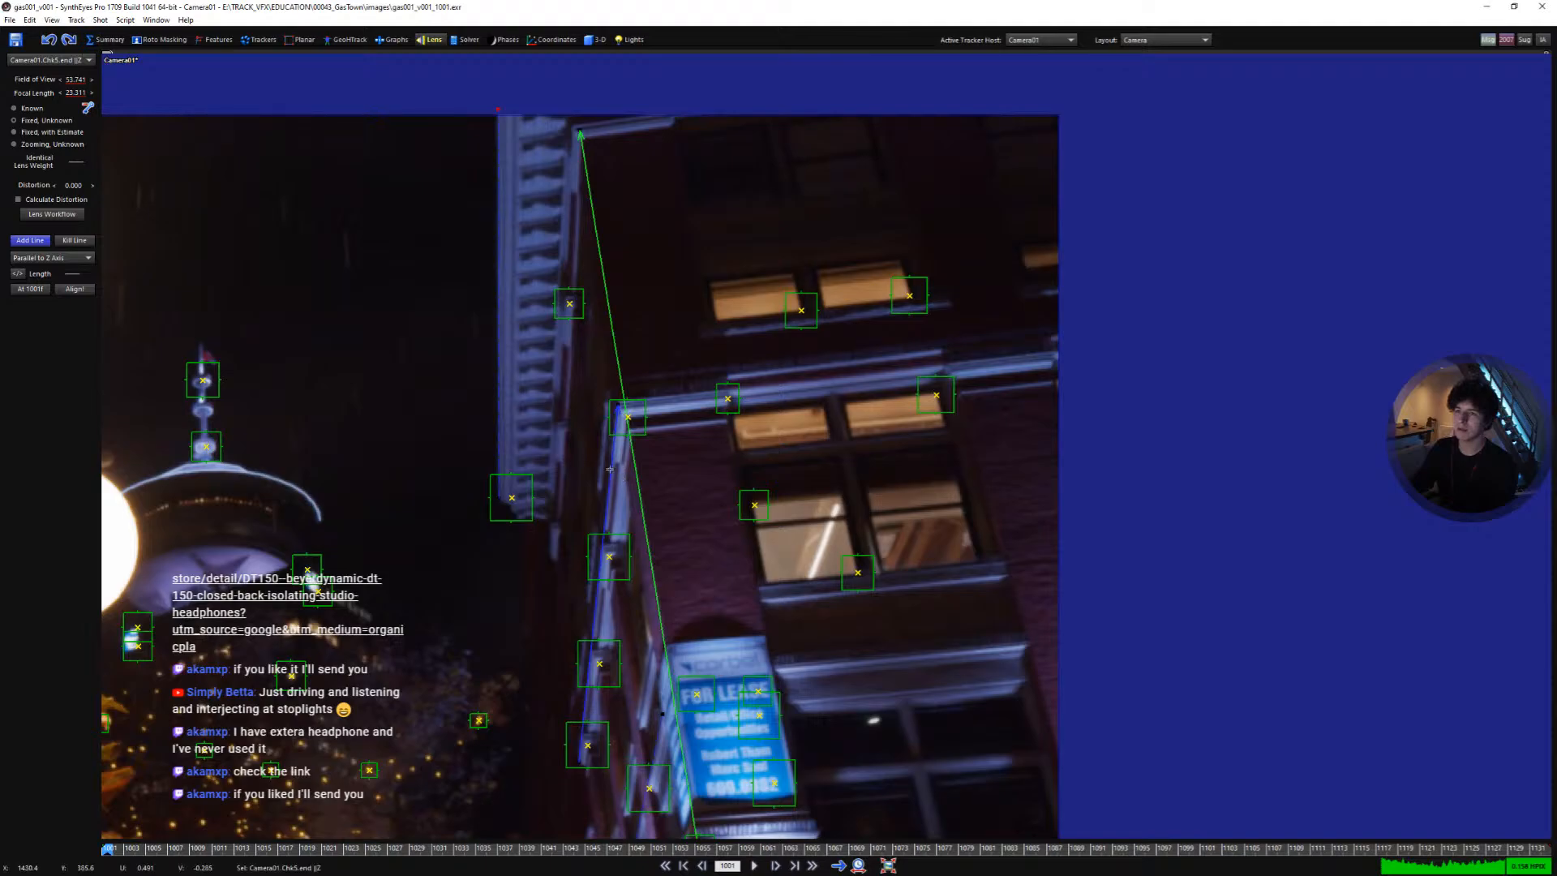
scroll(705, 393, "up", 2)
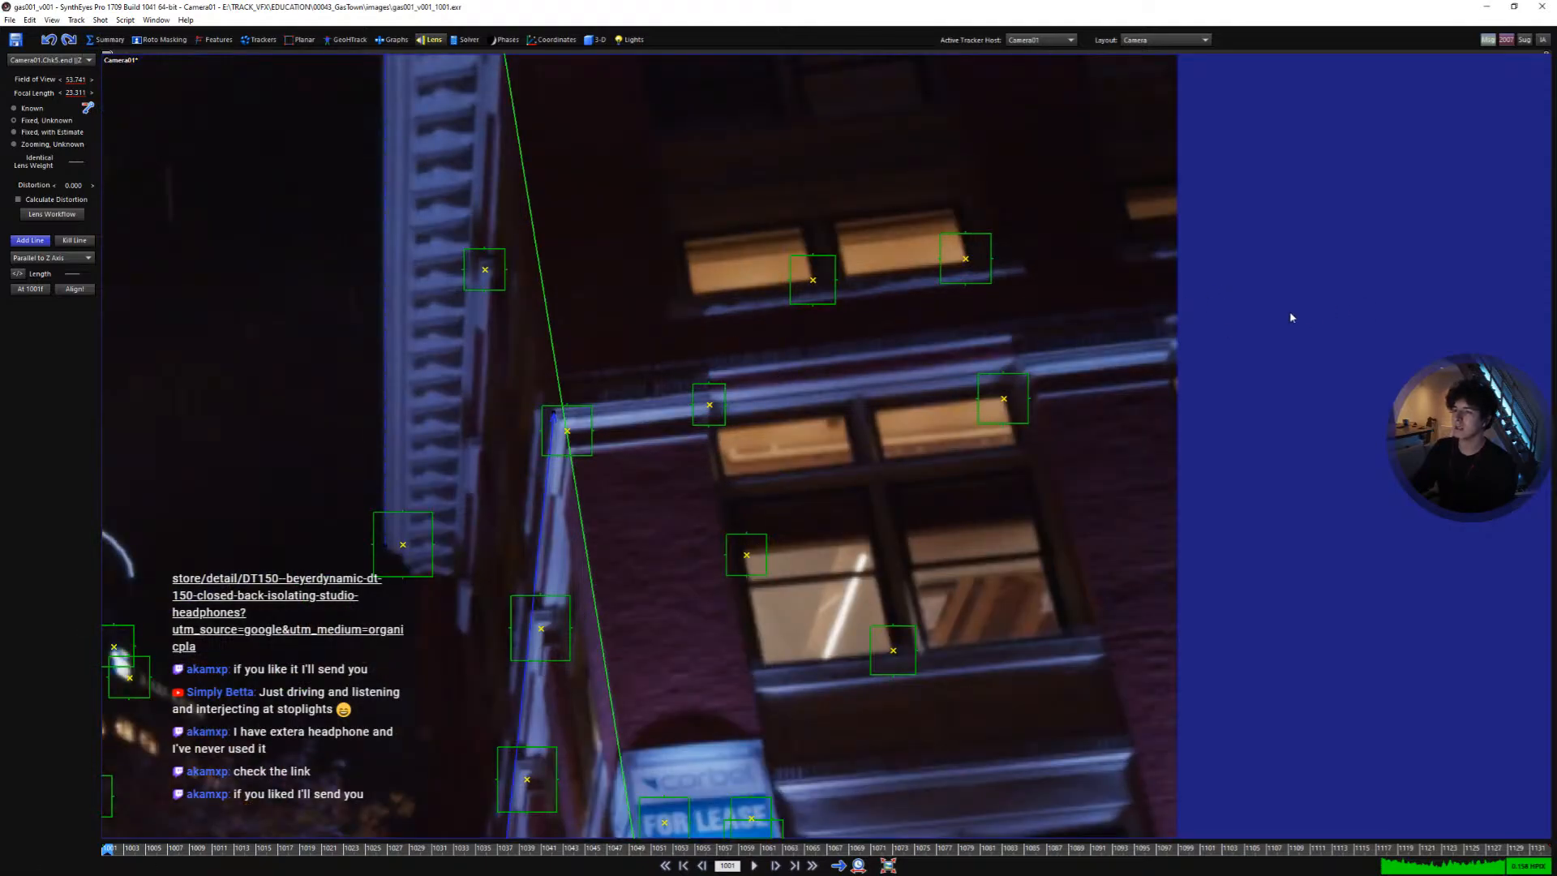
scroll(822, 363, "down", 3)
middle_click_drag(905, 443, 838, 380)
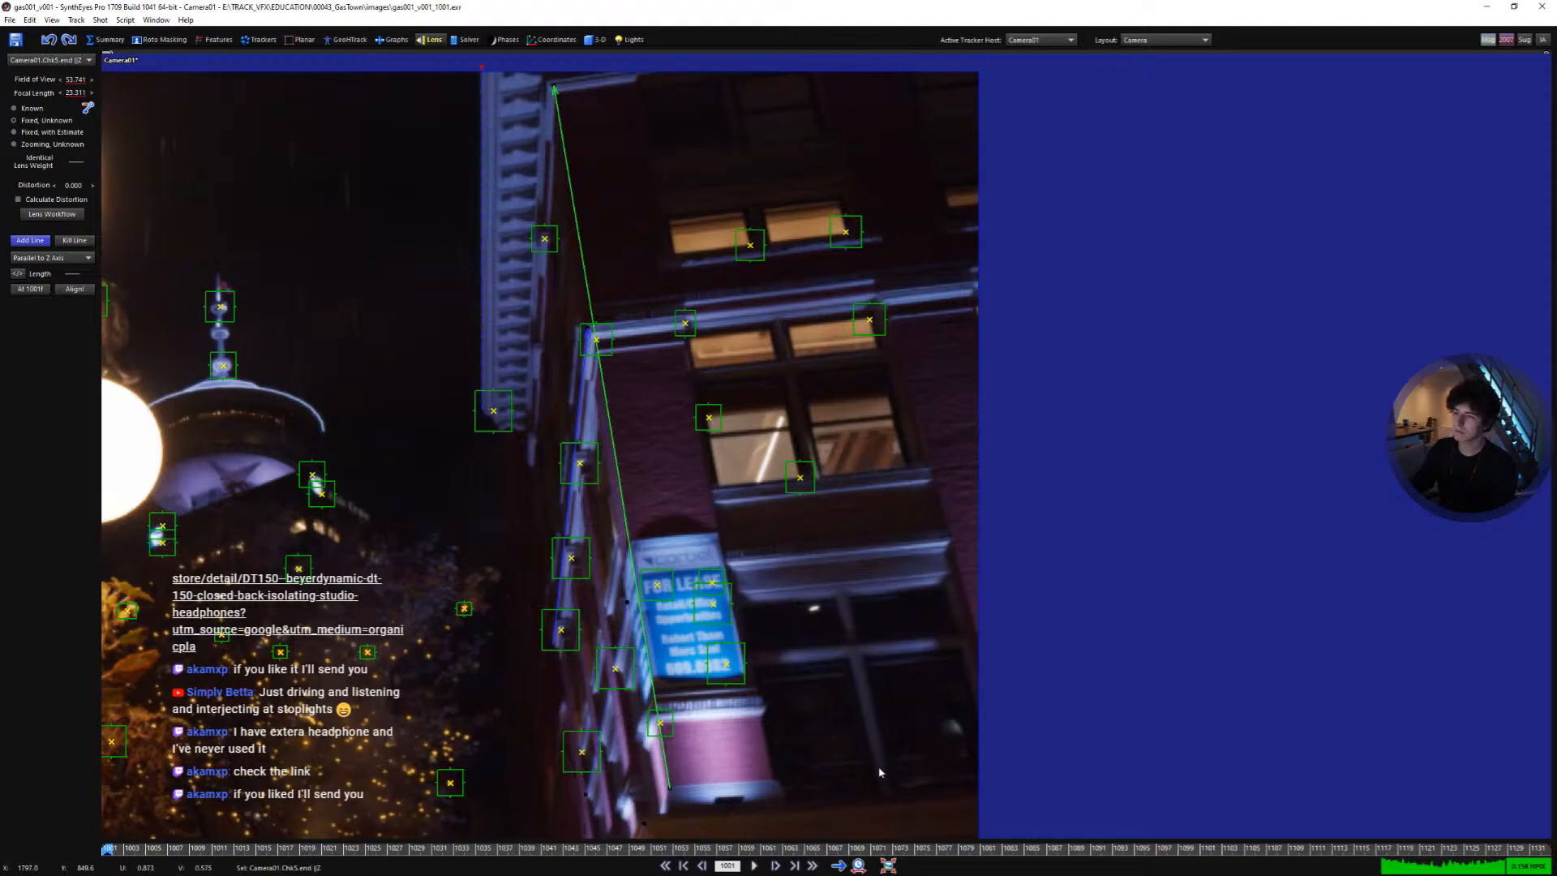
left_click_drag(888, 791, 873, 464)
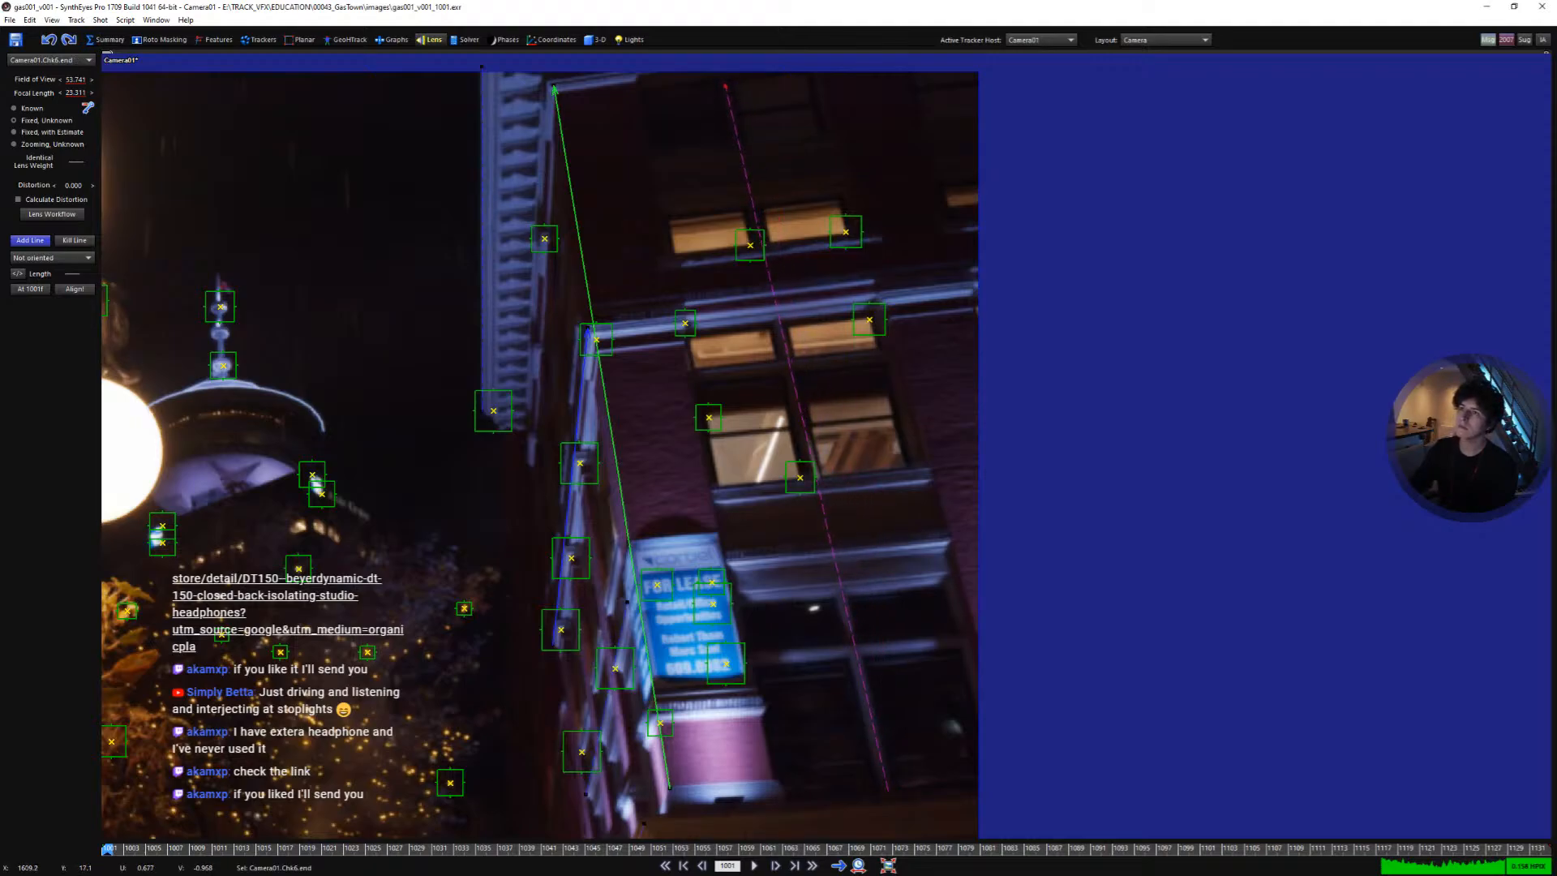
right_click(724, 85)
left_click(752, 117)
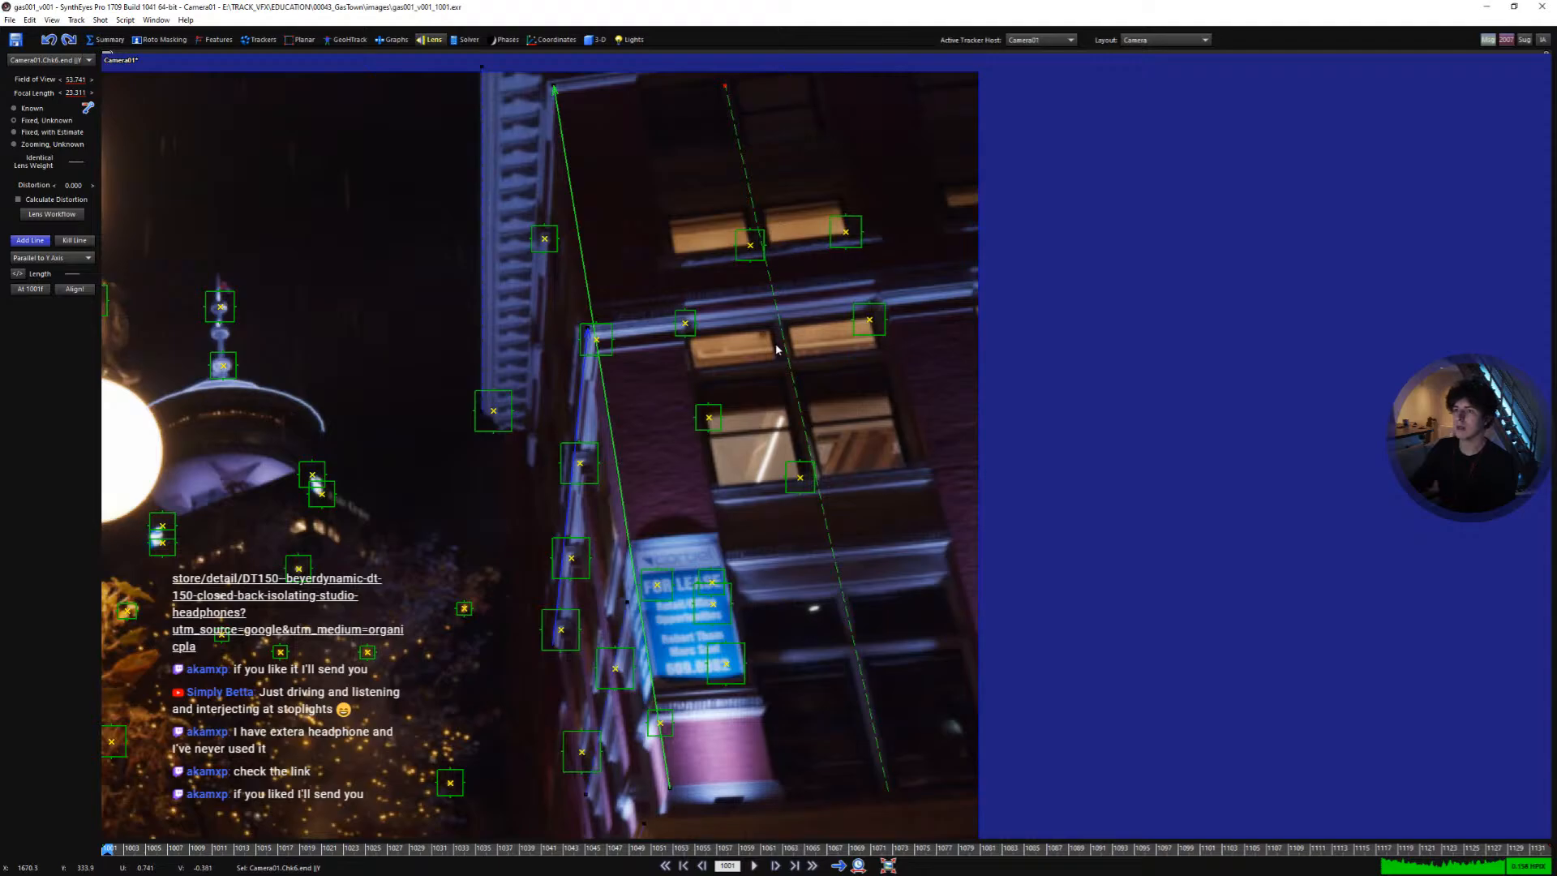
- Draw a seventh alignment line along the building's right vertical edge and set it Parallel to Y Axis
scroll(776, 350, "down", 3)
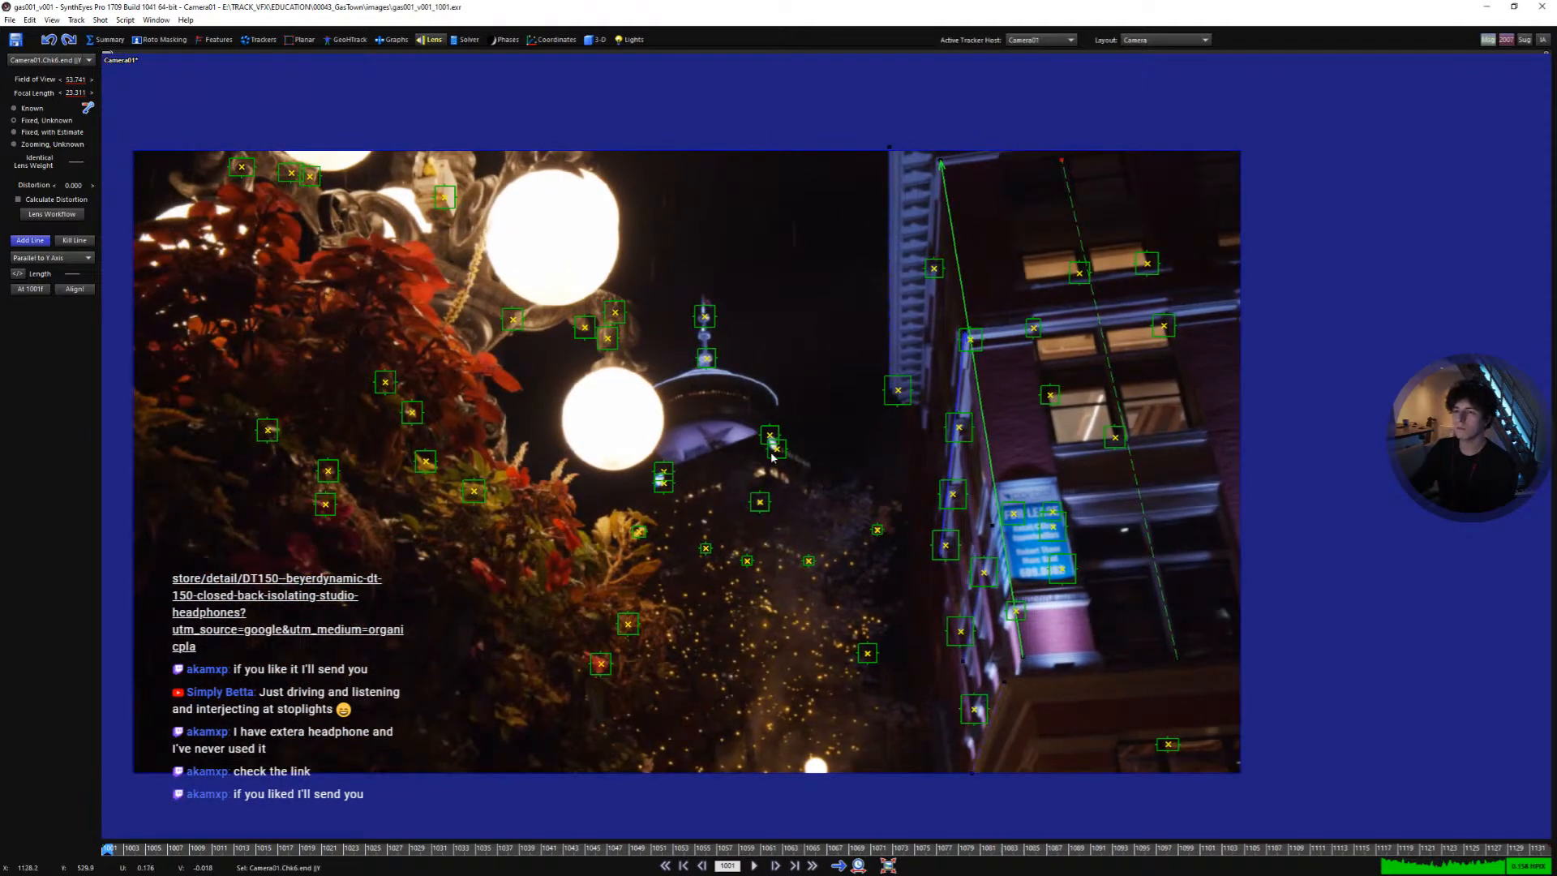
scroll(773, 458, "down", 1)
scroll(906, 397, "up", 5)
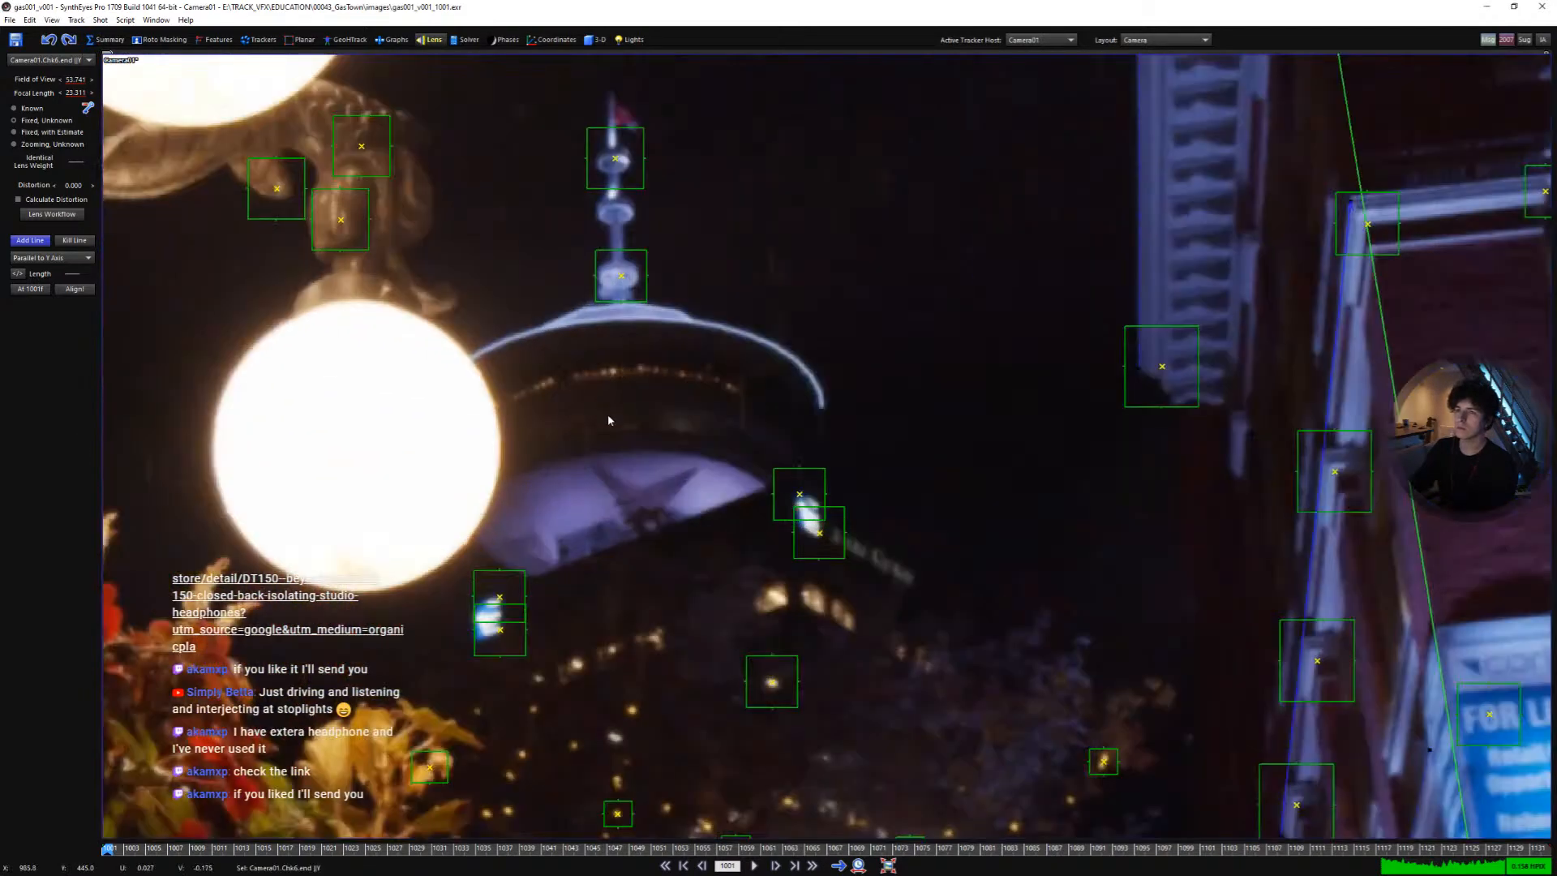
middle_click_drag(820, 611, 719, 202)
scroll(719, 203, "down", 3)
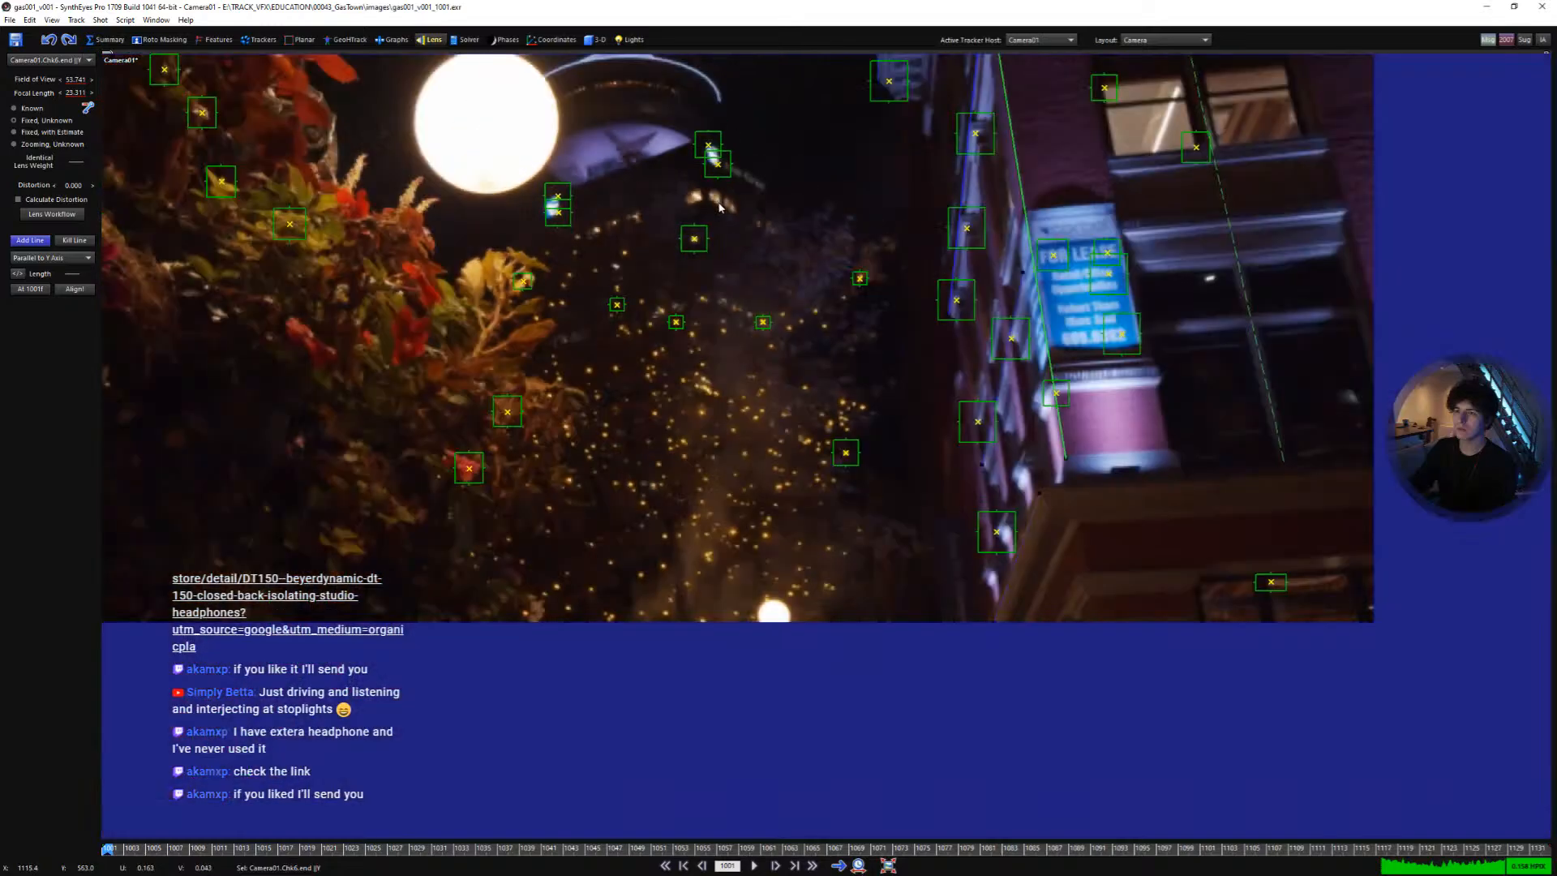
middle_click_drag(944, 279, 620, 561)
middle_click_drag(1003, 362, 933, 557)
scroll(933, 557, "up", 1)
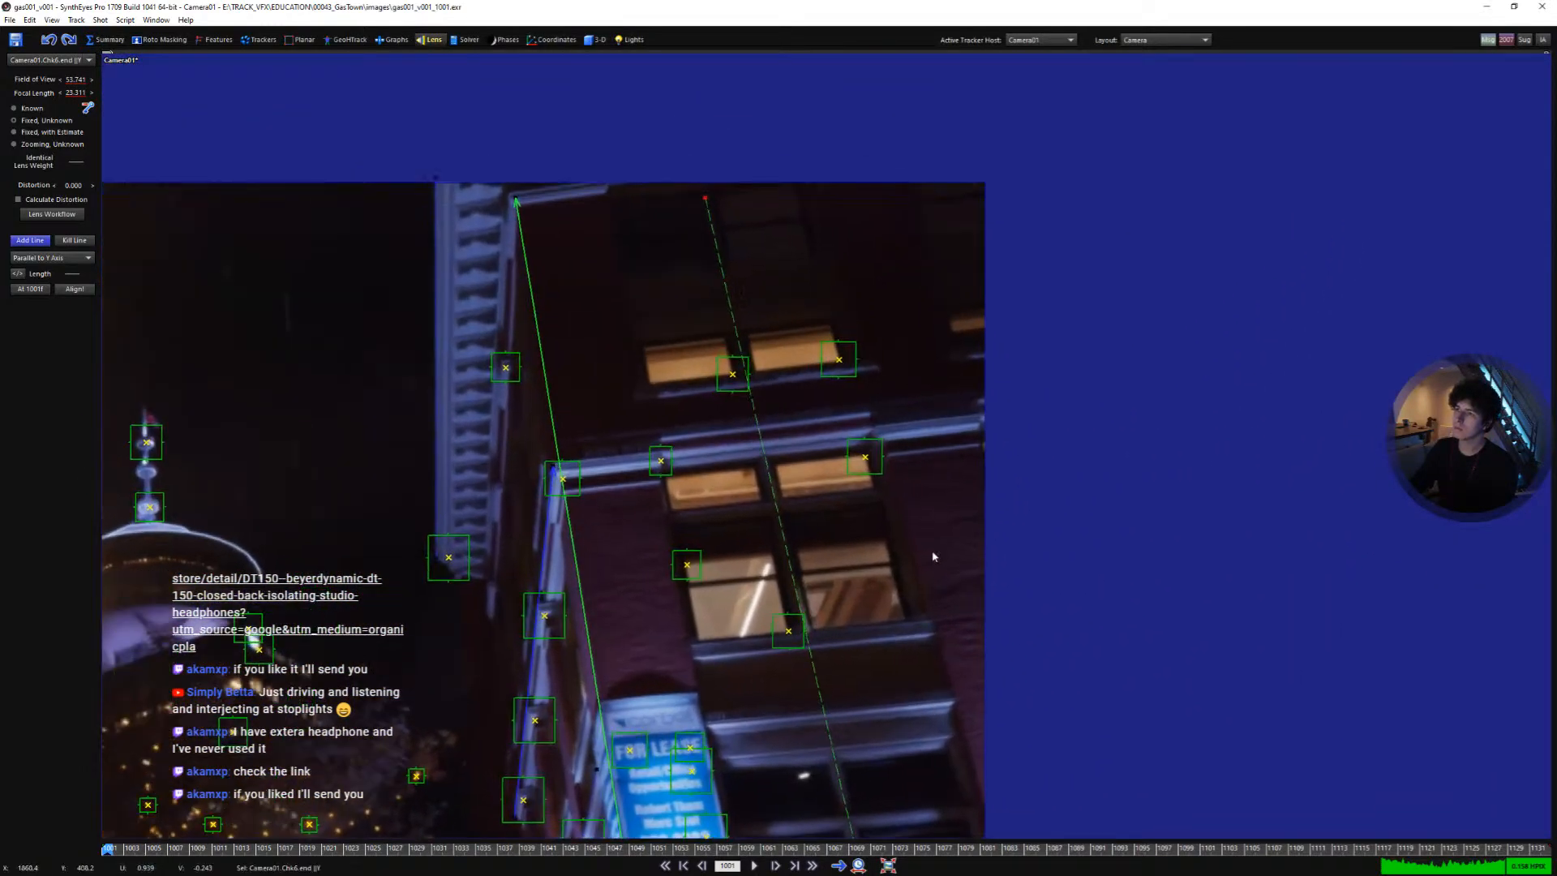
left_click_drag(980, 798, 957, 461)
left_click_drag(841, 219, 815, 185)
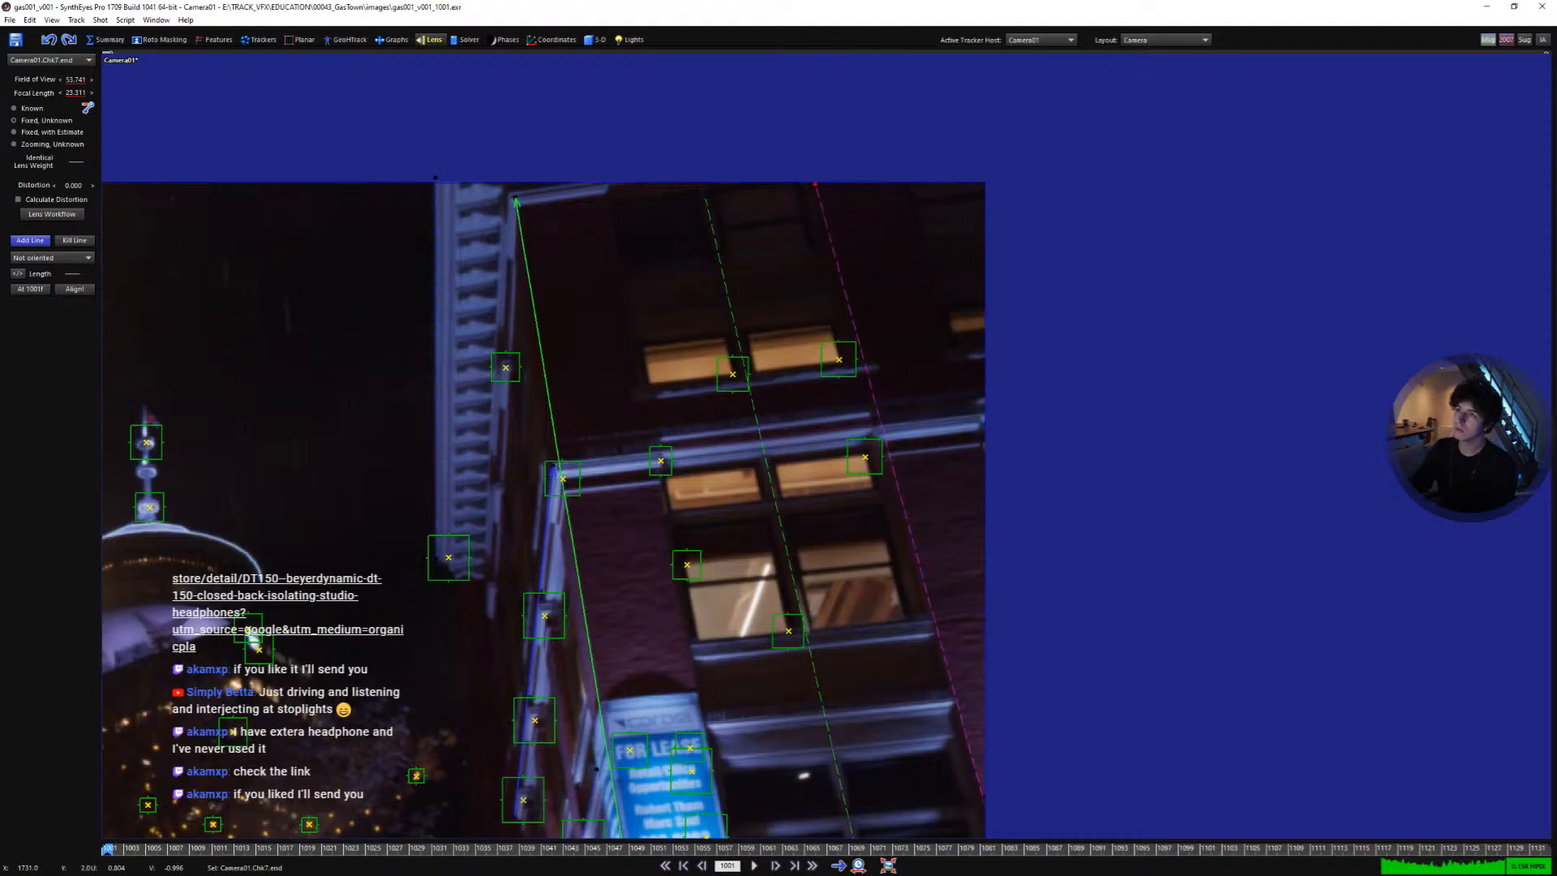
right_click(815, 184)
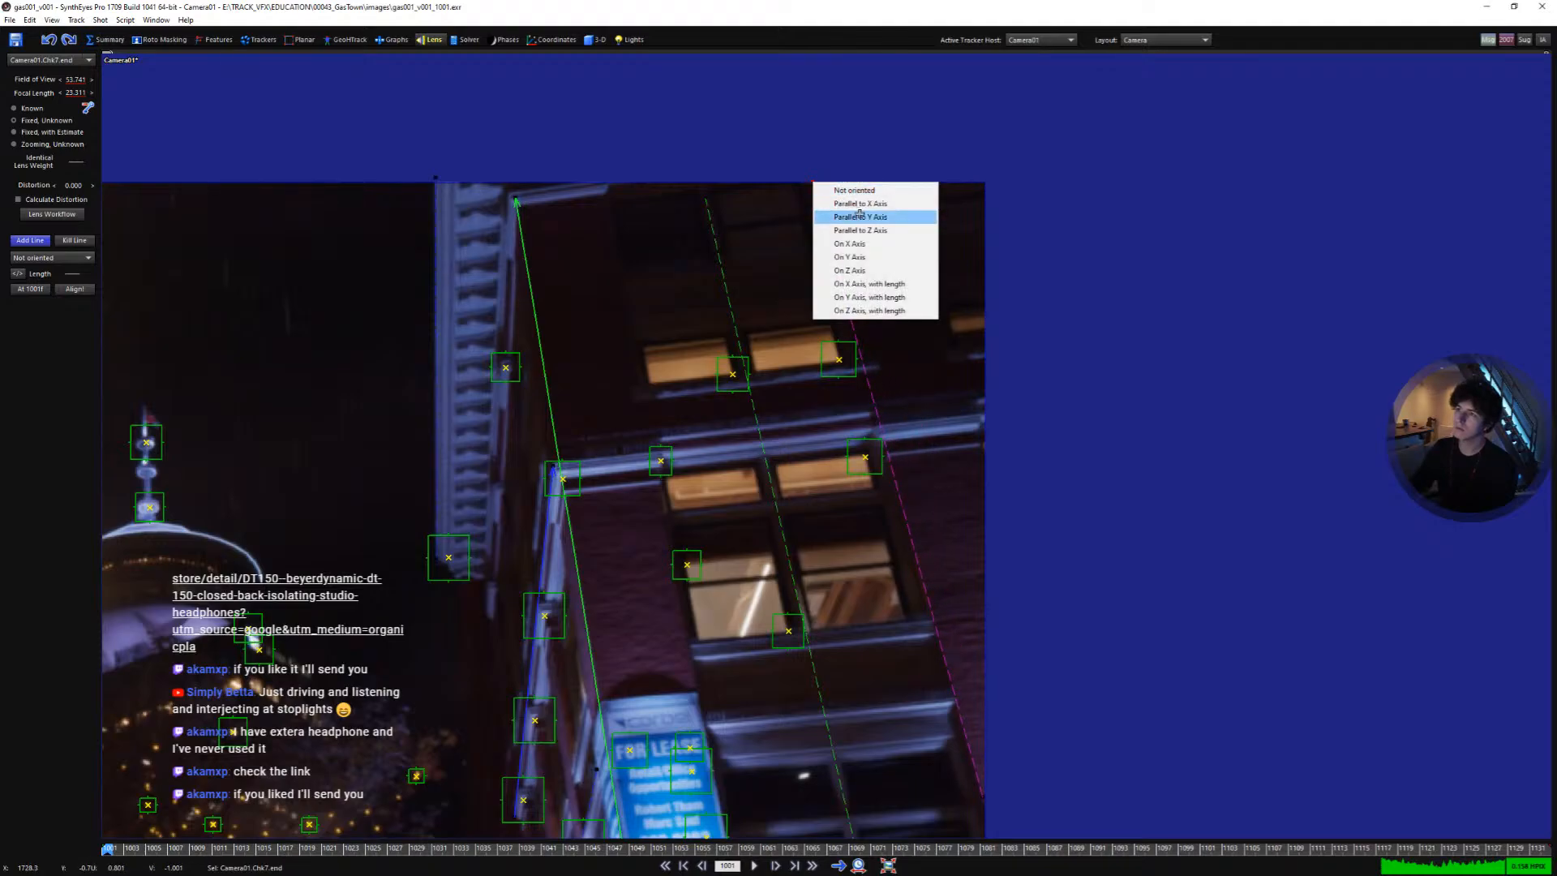
left_click(856, 215)
- Inspect the alignment lines against the building edges across the frame
scroll(846, 293, "down", 4)
middle_click_drag(846, 293, 978, 198)
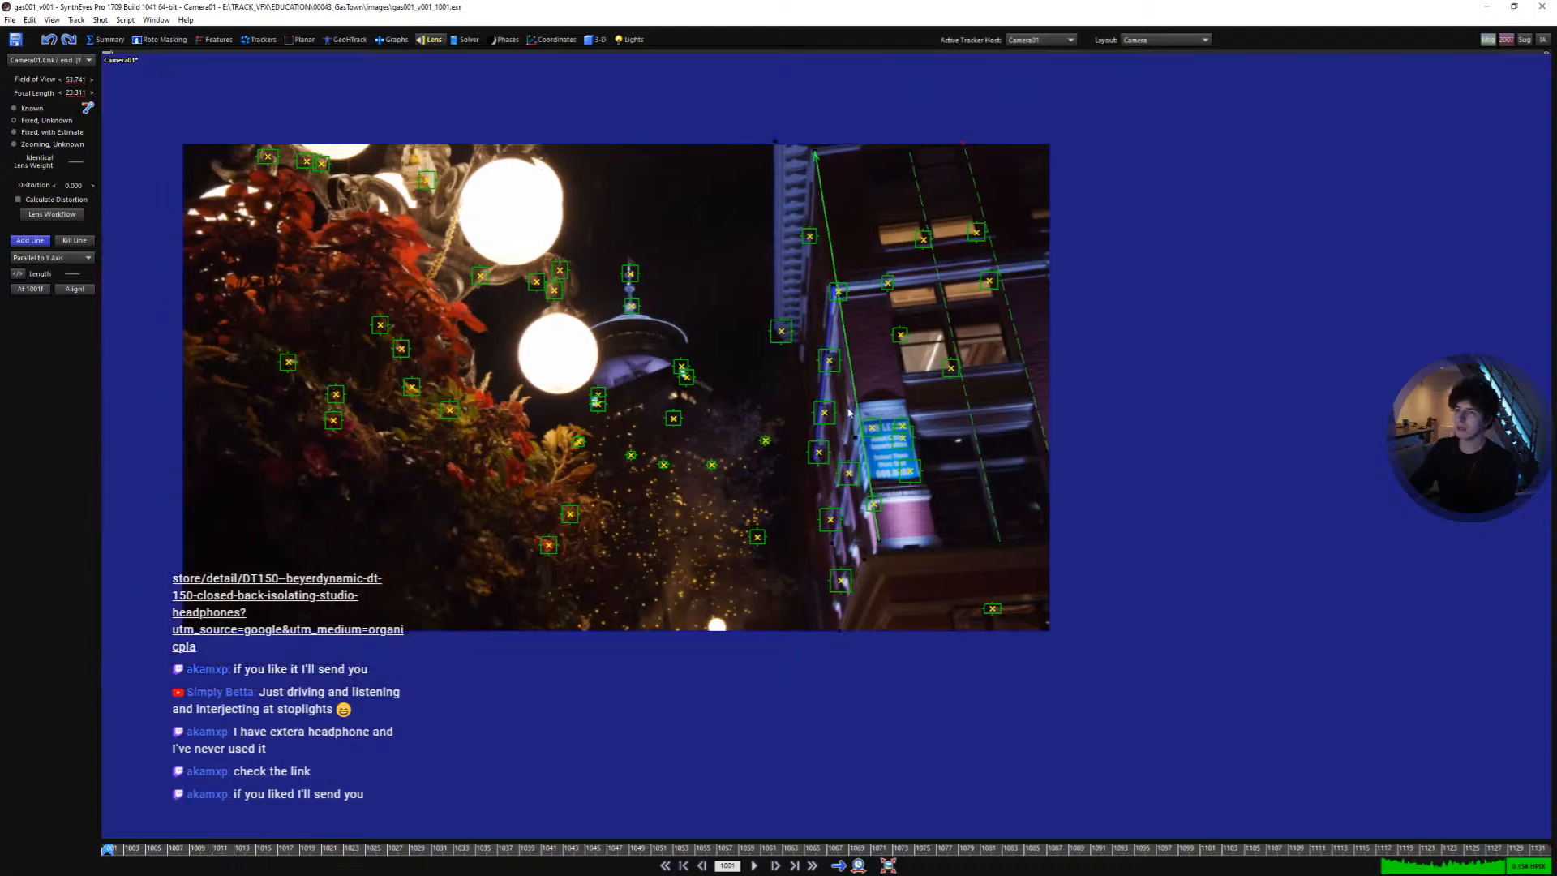
scroll(850, 415, "up", 4)
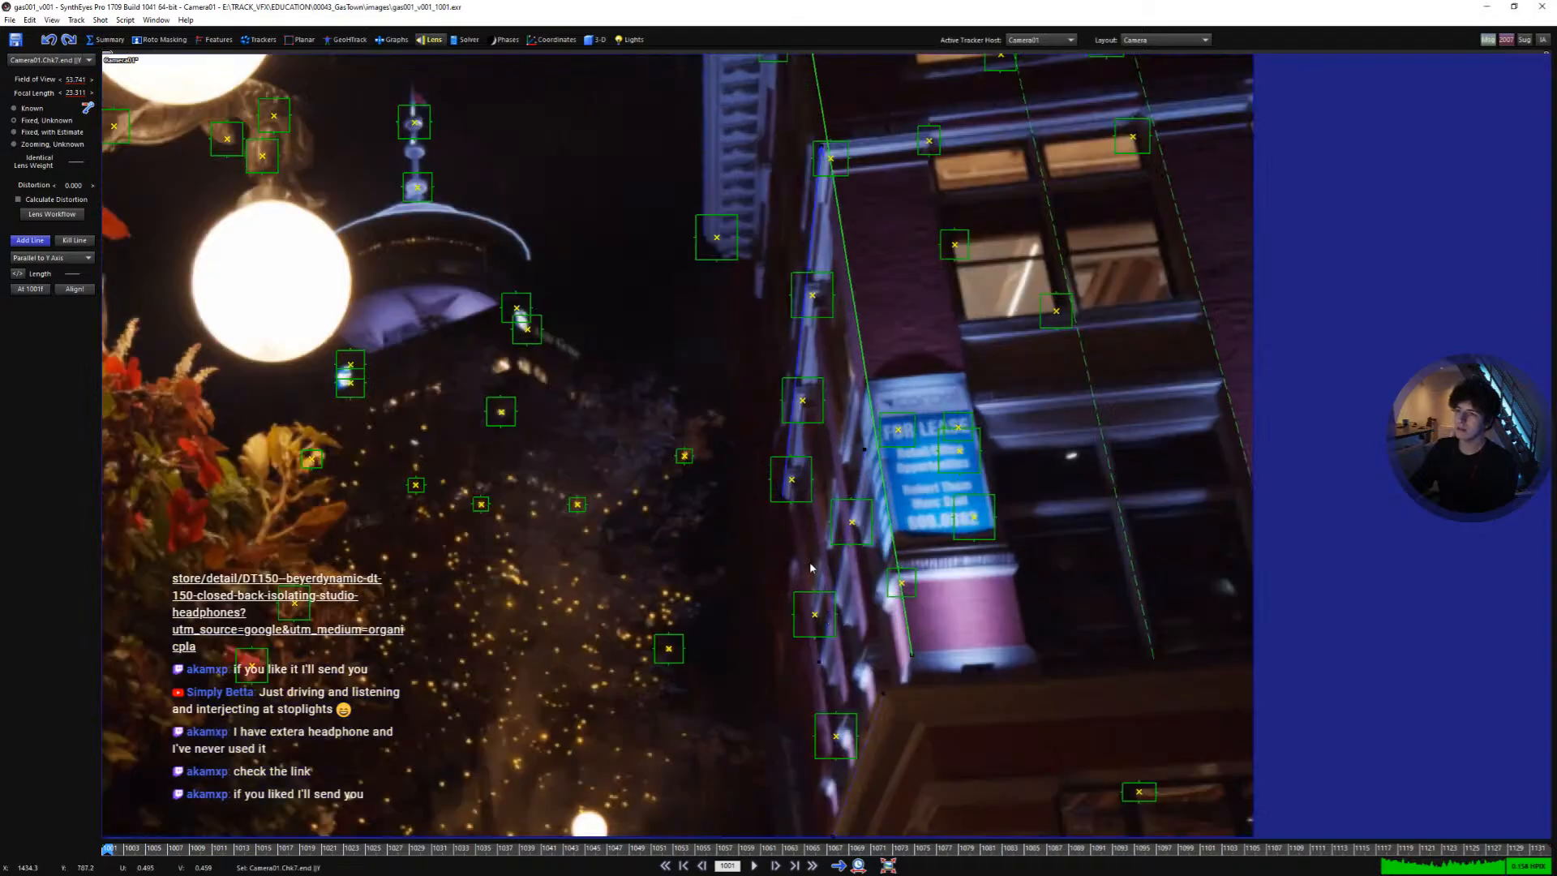
scroll(810, 568, "down", 2)
middle_click_drag(924, 326, 1008, 354)
scroll(898, 647, "up", 2)
middle_click_drag(898, 646, 878, 535)
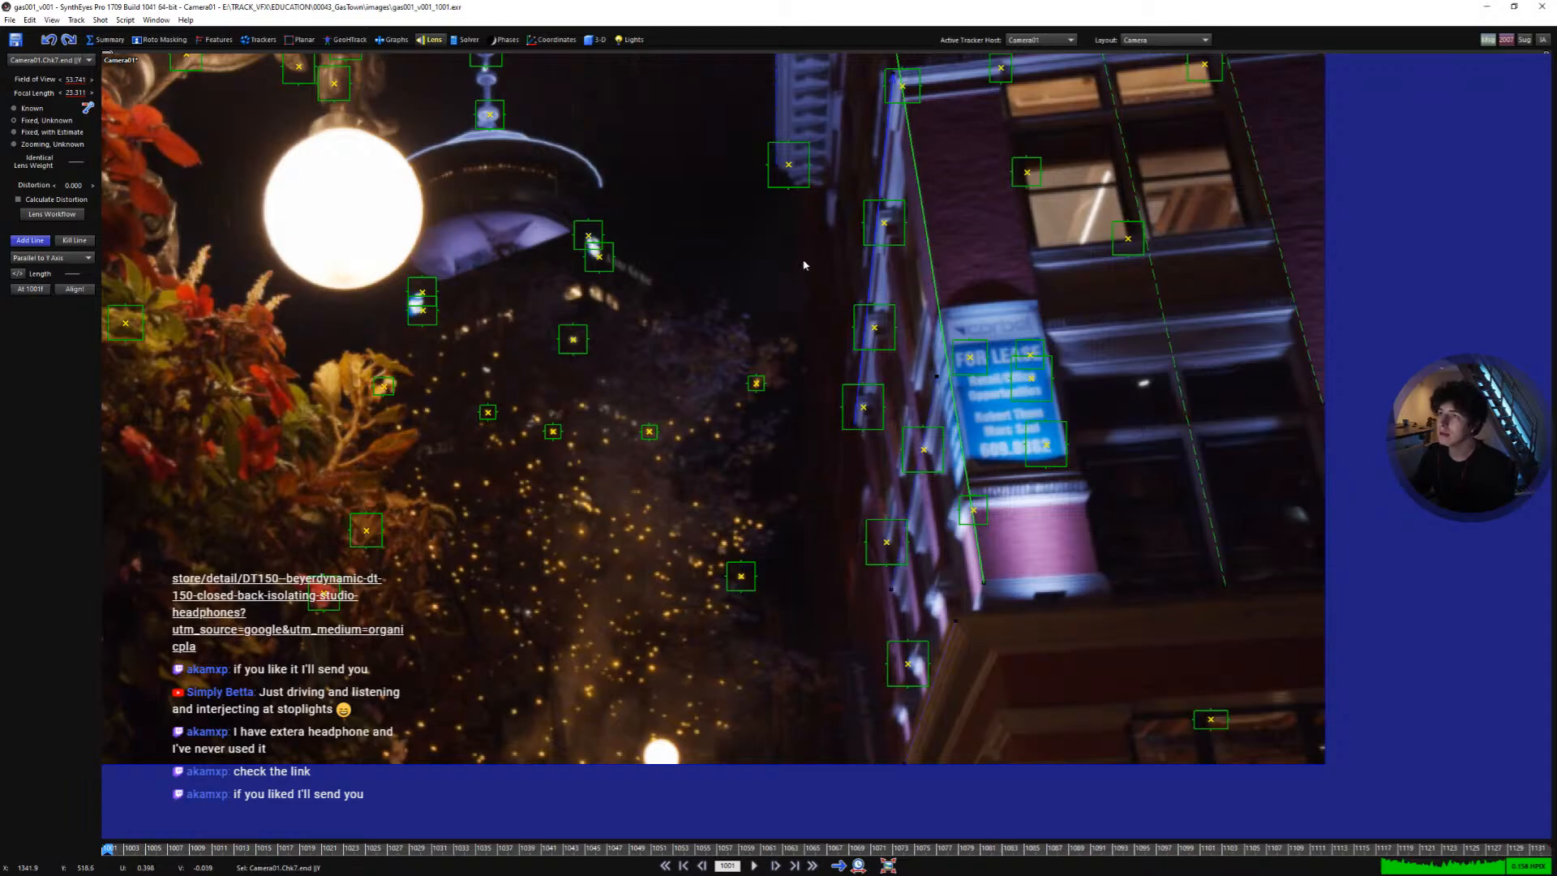
middle_click_drag(799, 326, 850, 352)
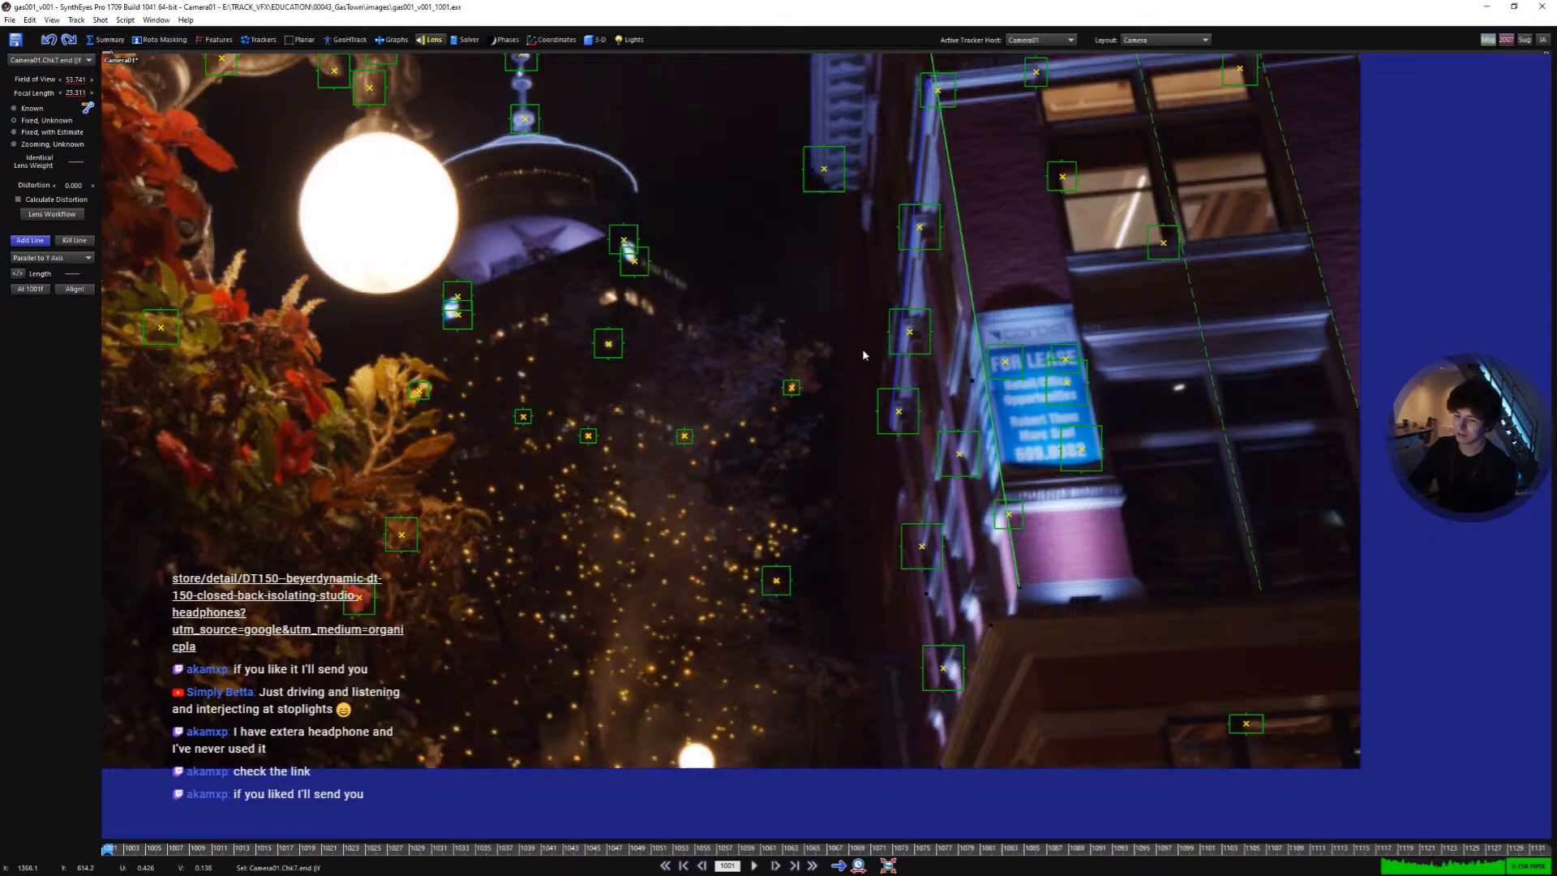
- Raise the footage exposure to 1.600 in Image Preparation Setup to brighten the view
key("shift+p")
left_click_drag(646, 297, 1074, 486)
left_click(1027, 498)
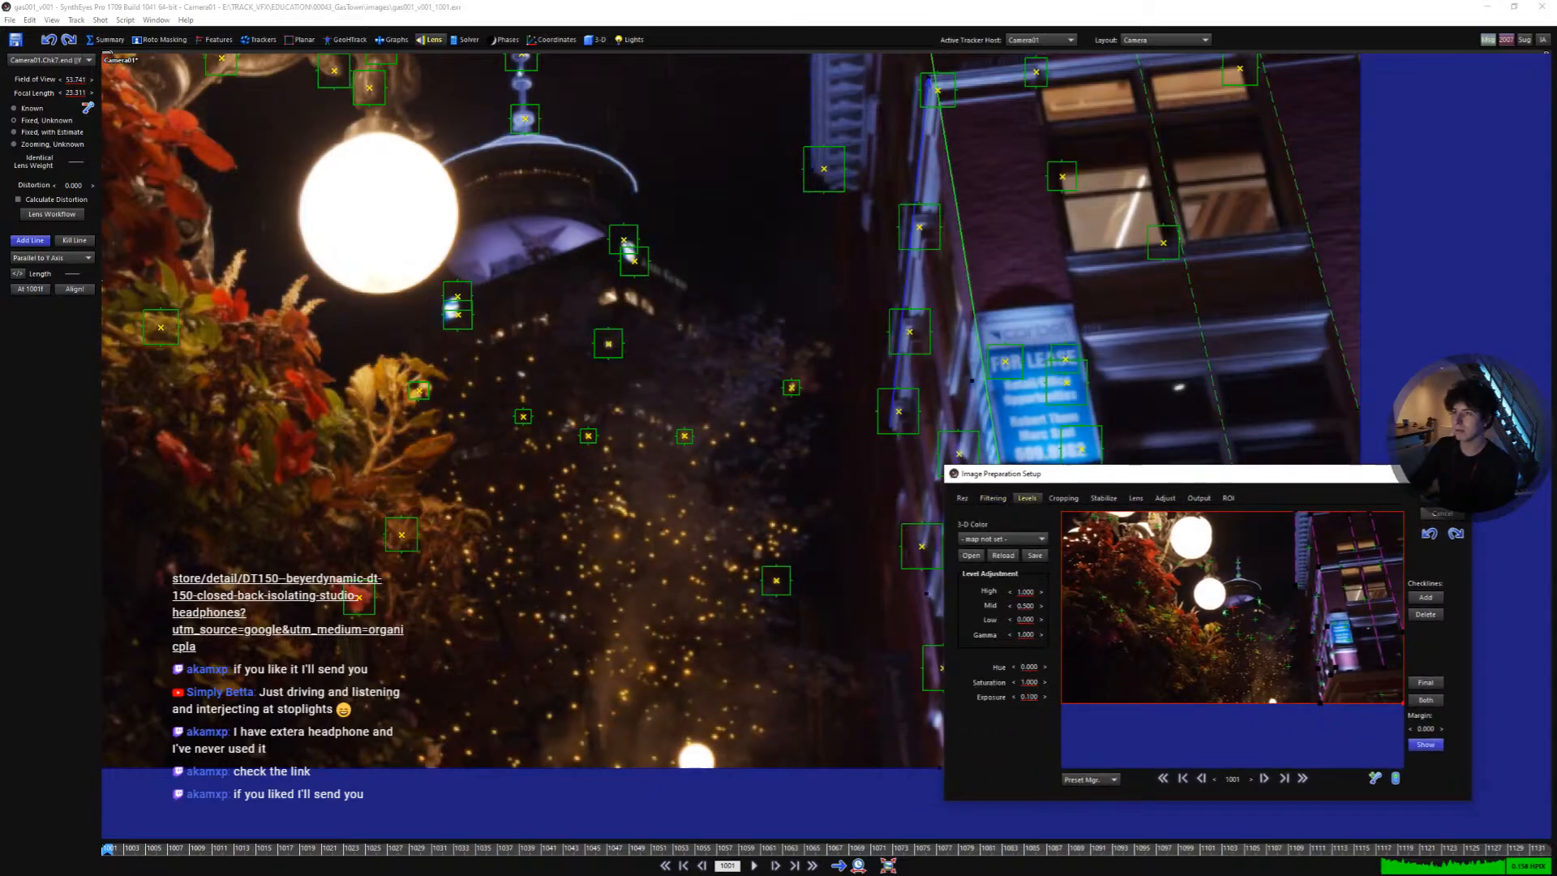
left_click_drag(1028, 697, 1082, 693)
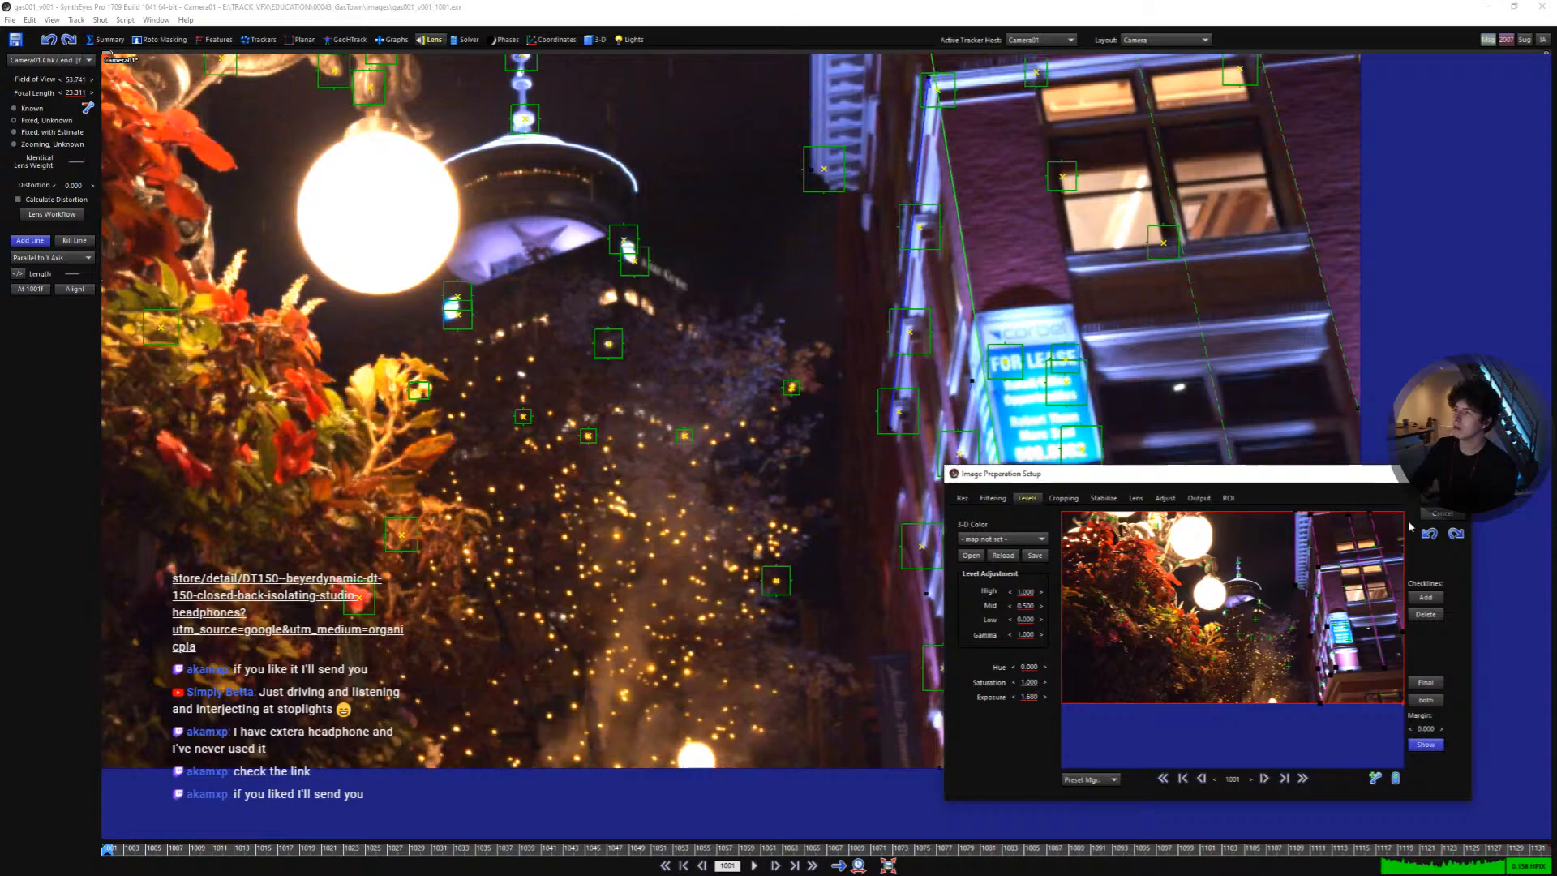
left_click(1441, 498)
left_click(825, 489)
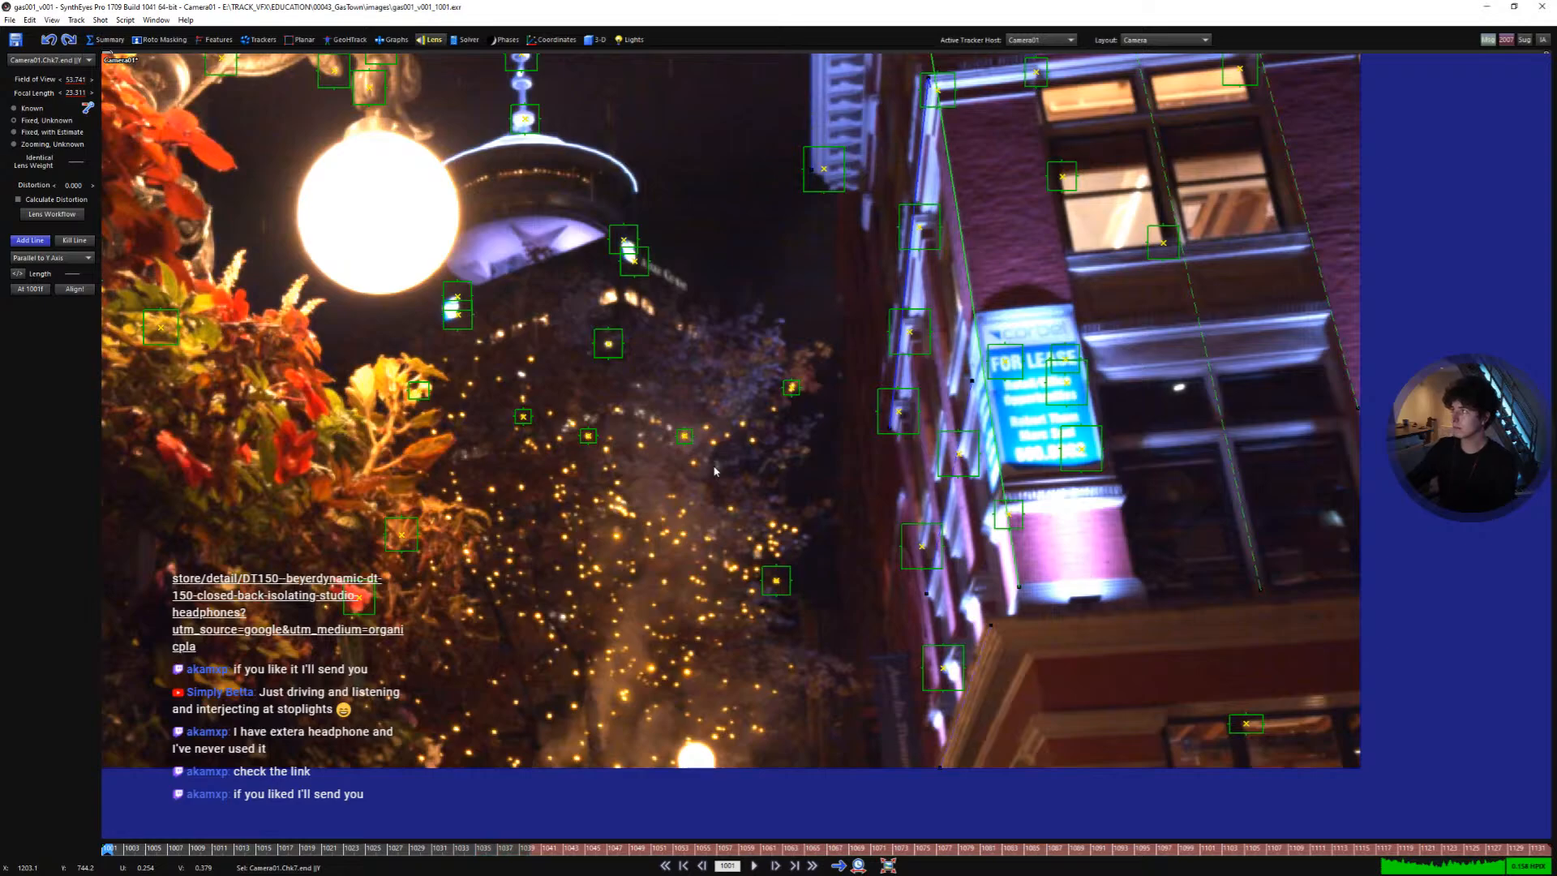
- Play through the shot and return to the first frame to check the alignment lines
scroll(770, 465, "down", 2)
middle_click_drag(758, 465, 864, 523)
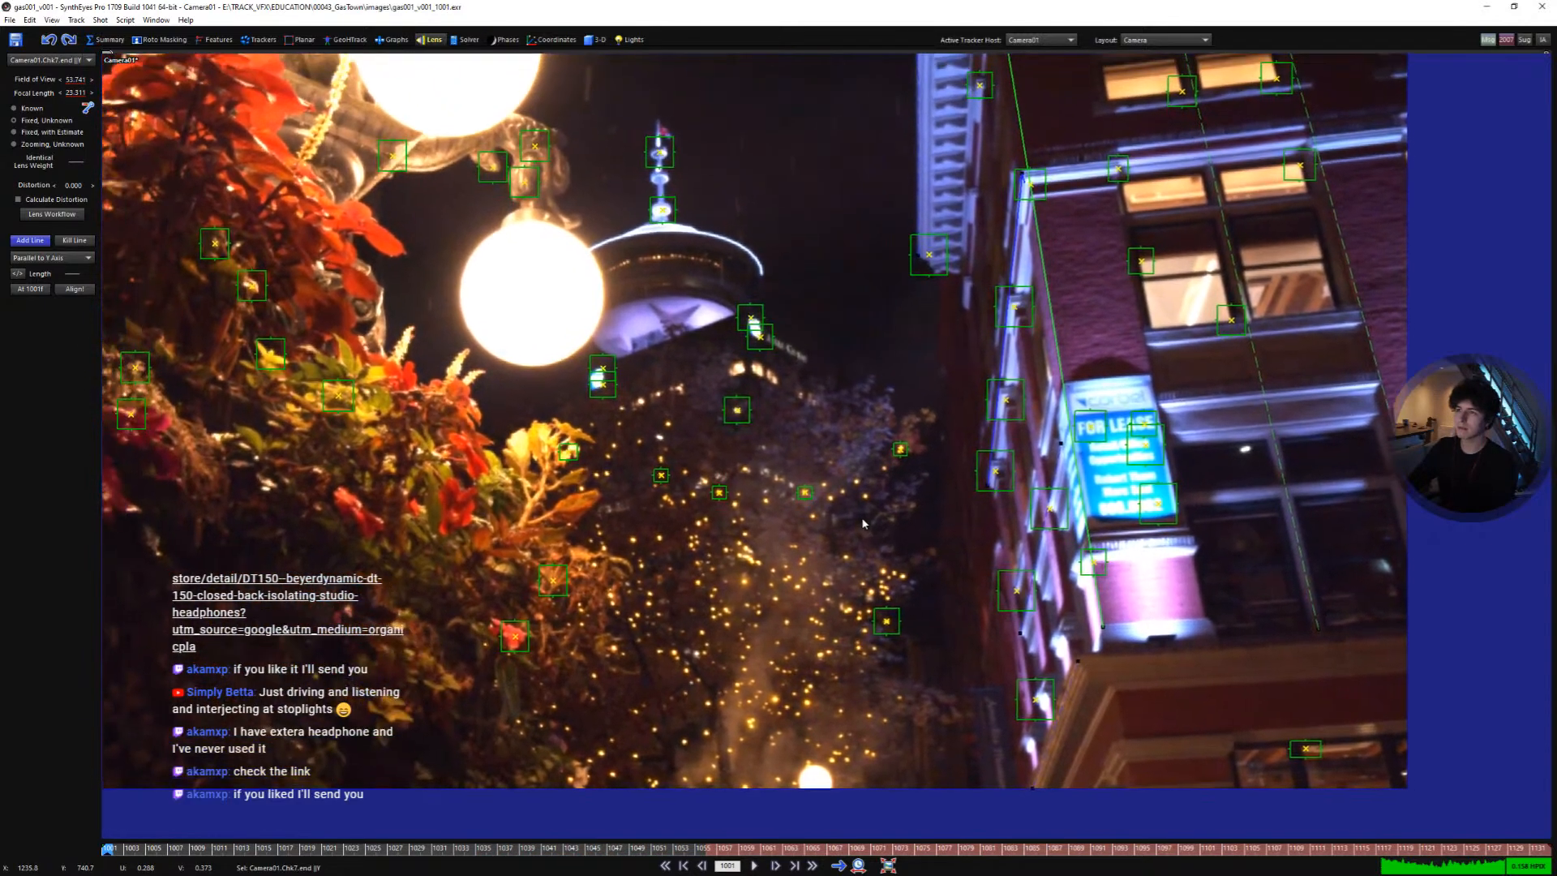
key("space")
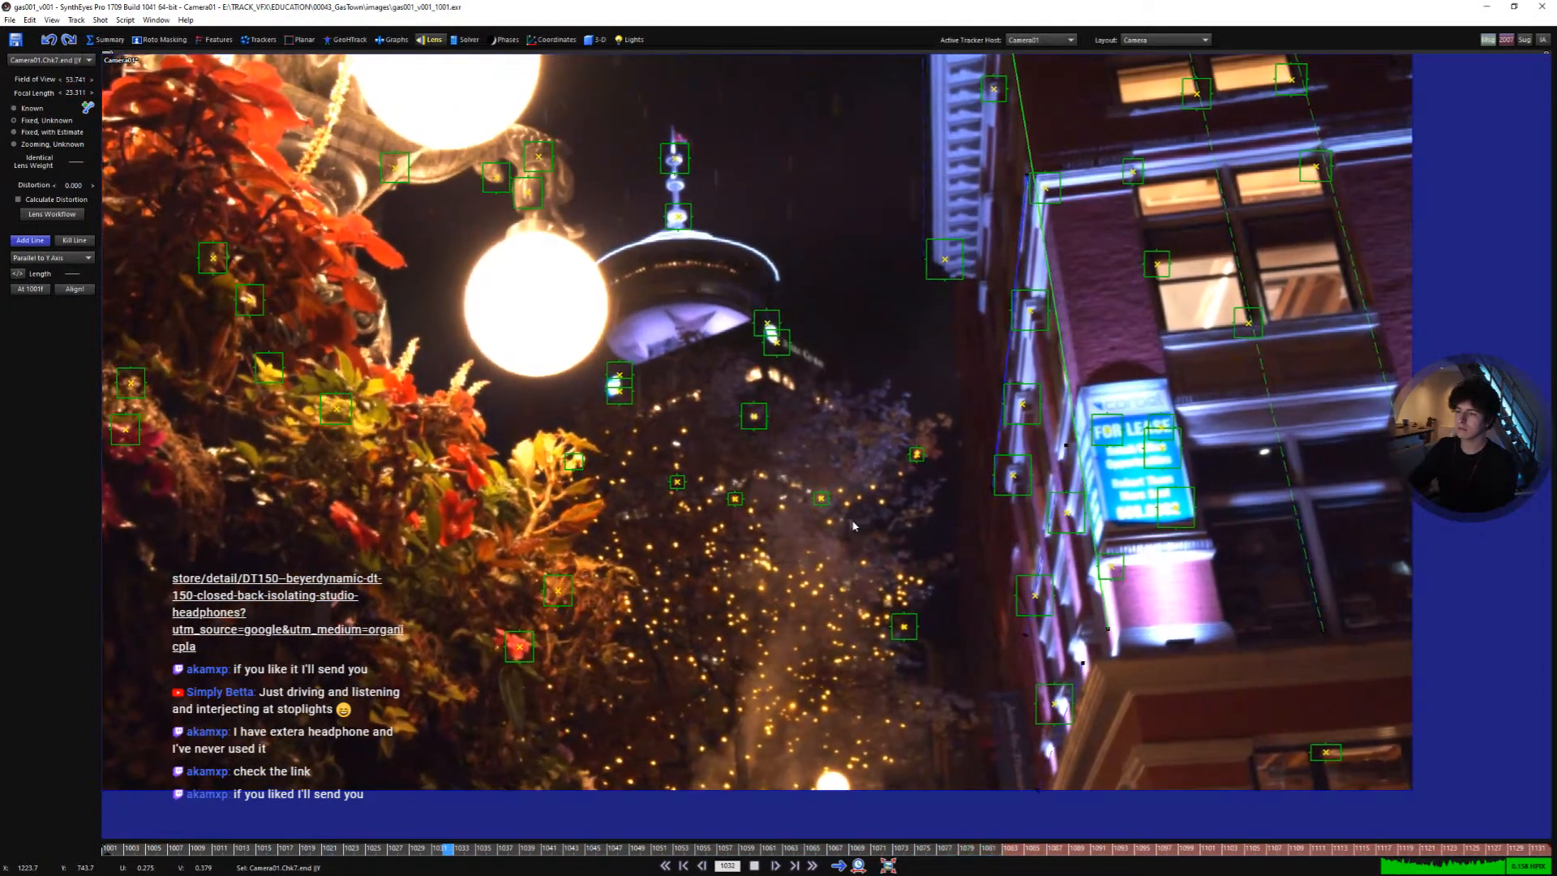
key("space")
key("Home")
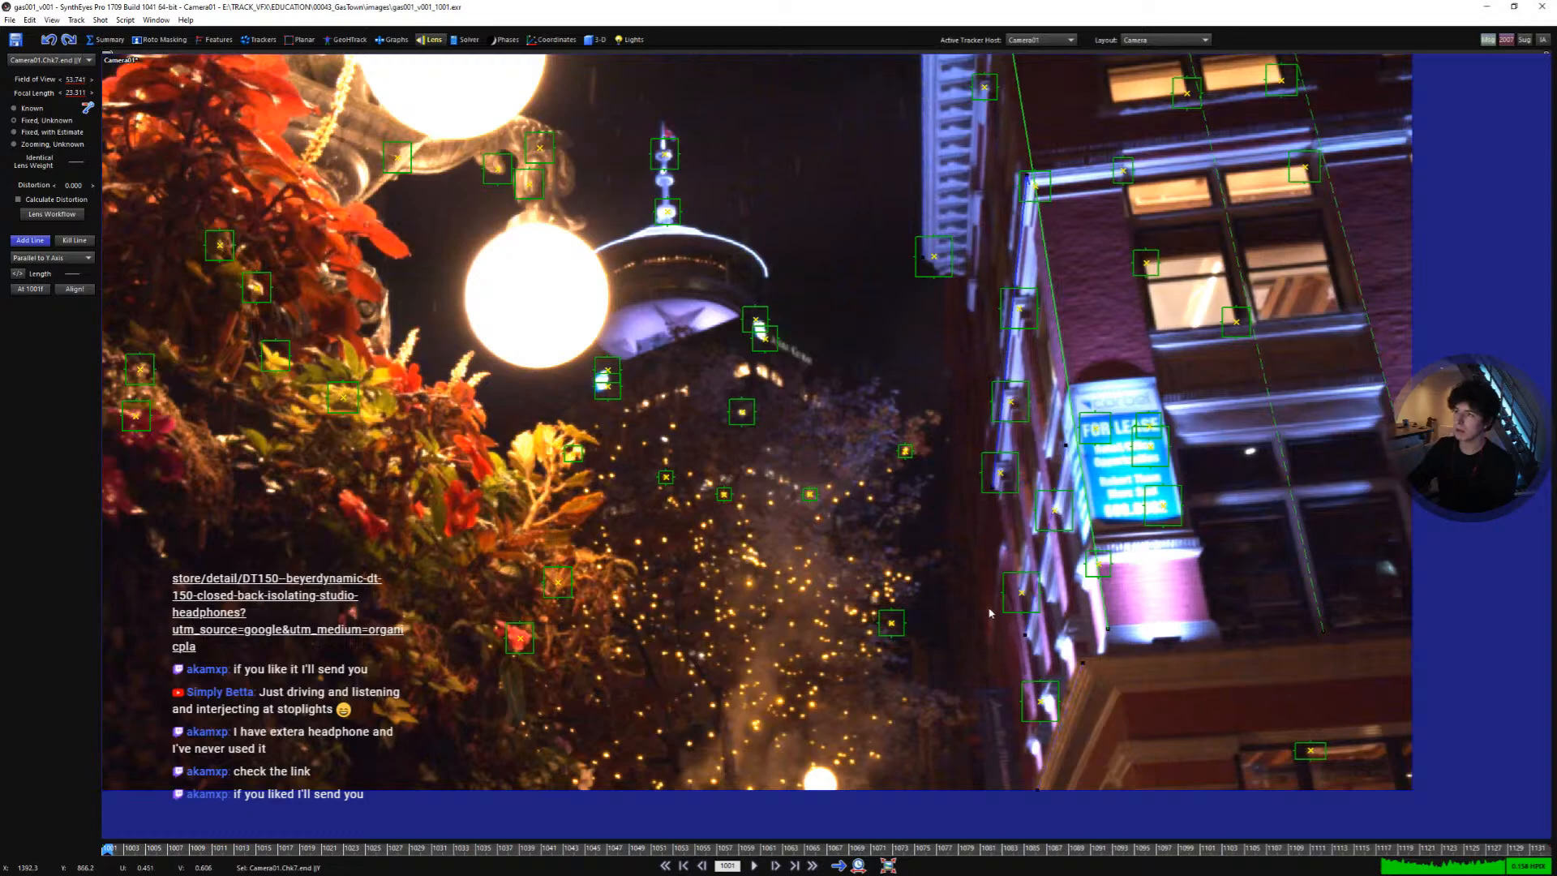
scroll(932, 539, "down", 4)
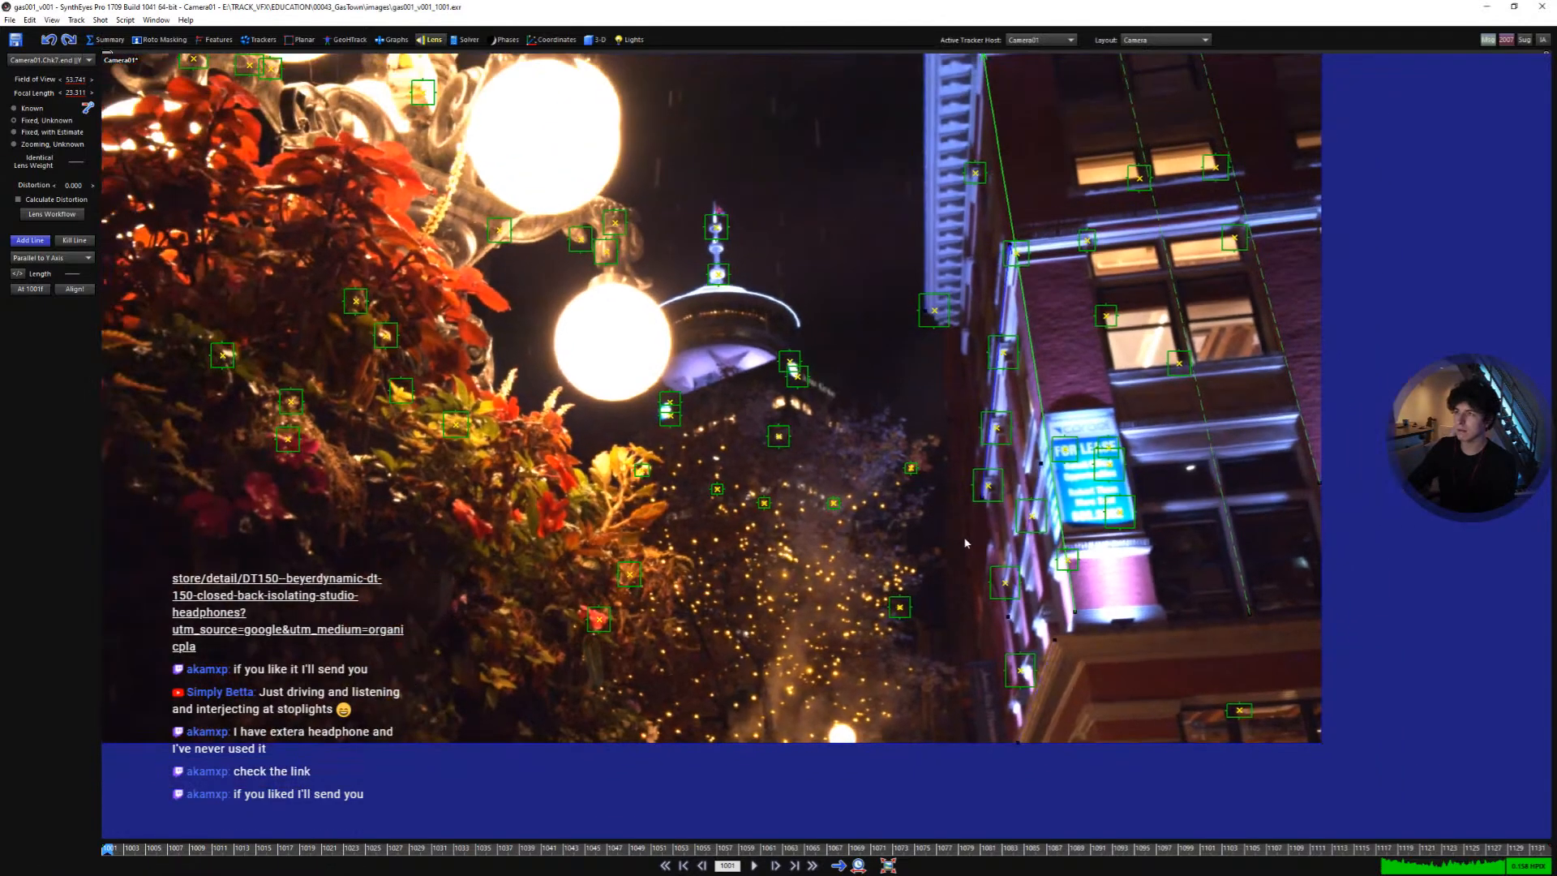
middle_click_drag(1114, 360, 1124, 392)
scroll(1126, 390, "up", 1)
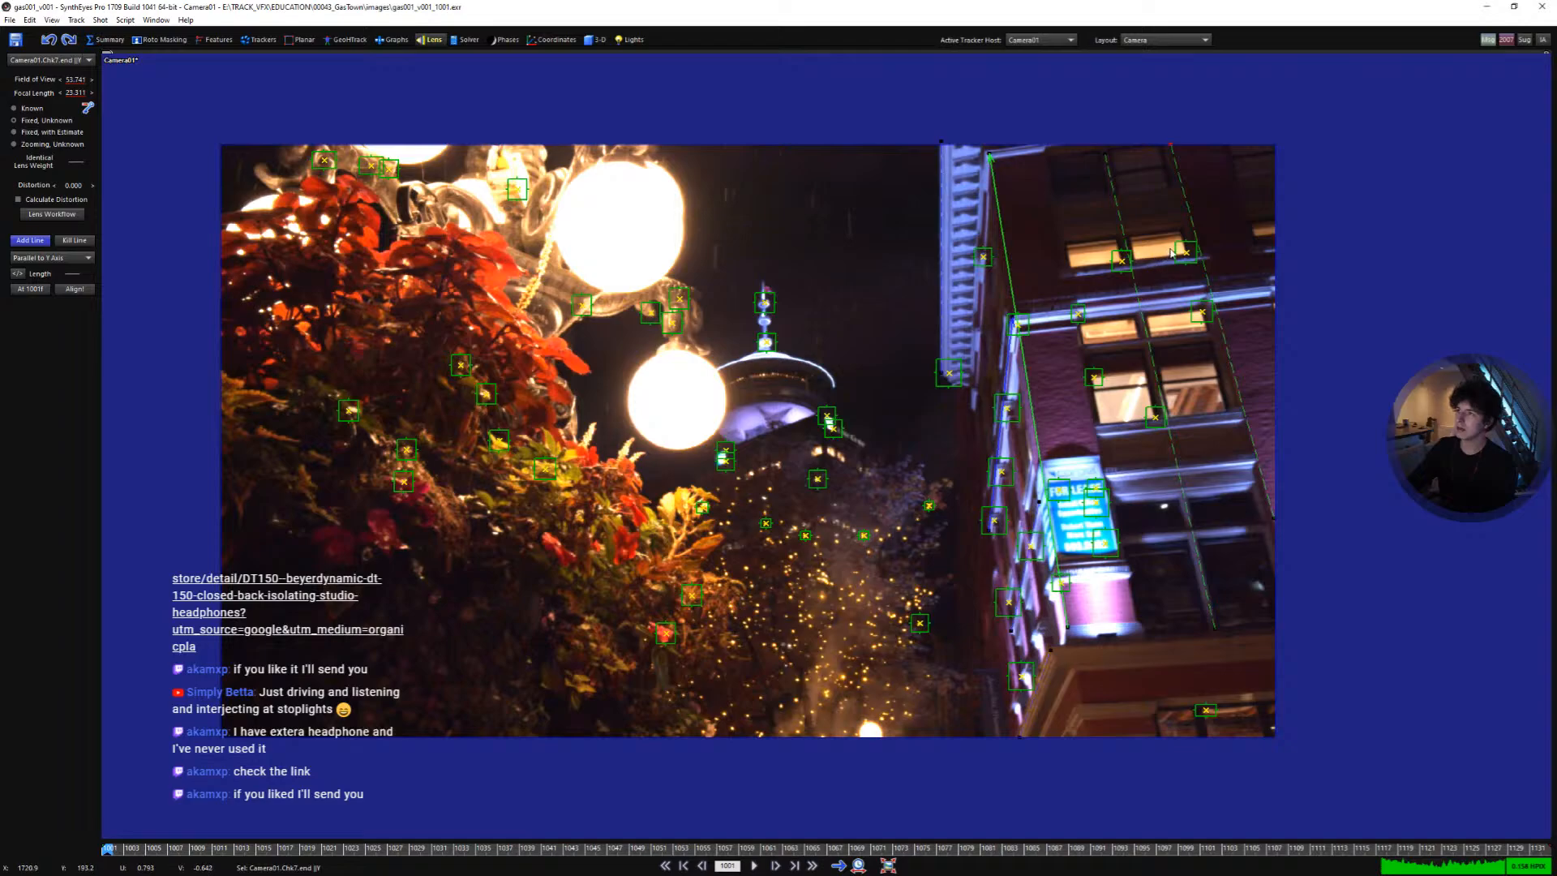
- Reset the footage exposure to 1.000 in Image Preparation Setup and apply the change
key("p")
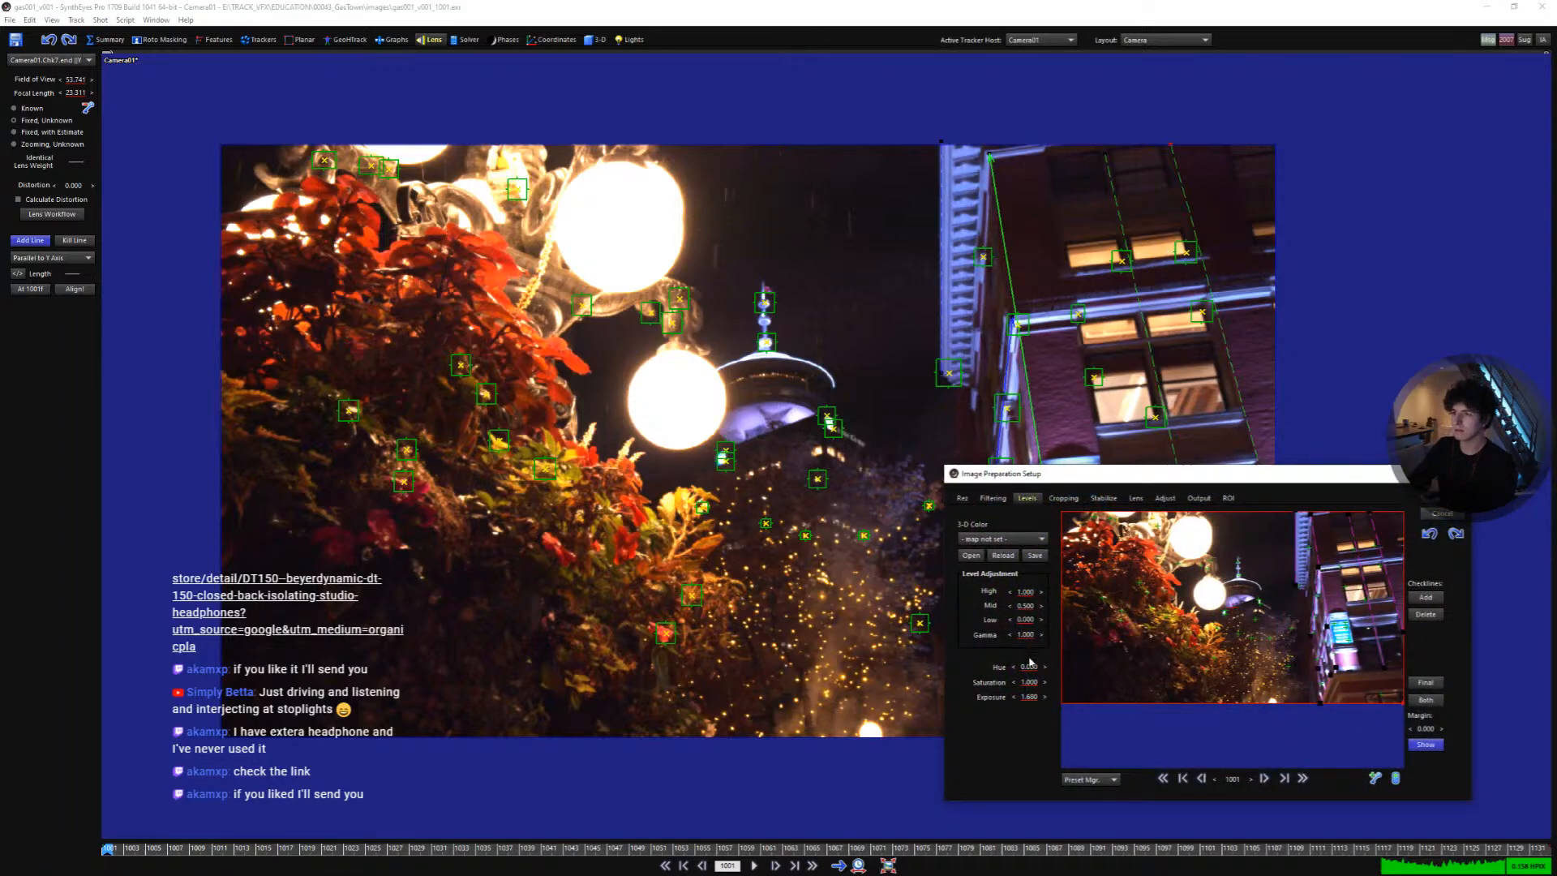
left_click_drag(1030, 696, 1039, 693)
left_click(1421, 513)
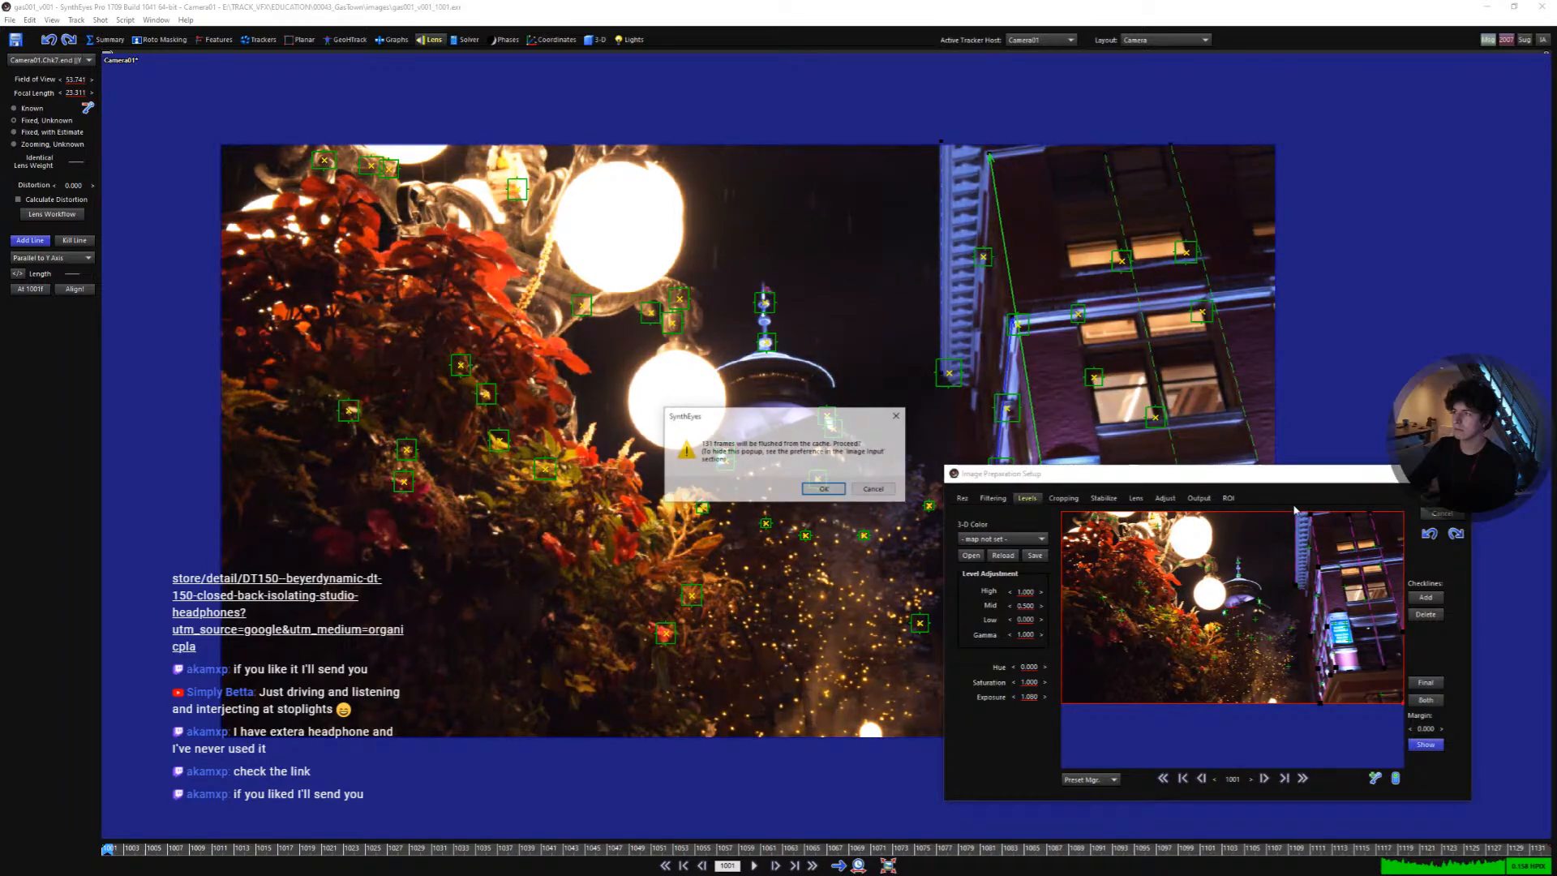
left_click(828, 496)
- Draw an eighth alignment line along the upper horizontal ledge and set it Parallel to X Axis
scroll(1137, 270, "up", 5)
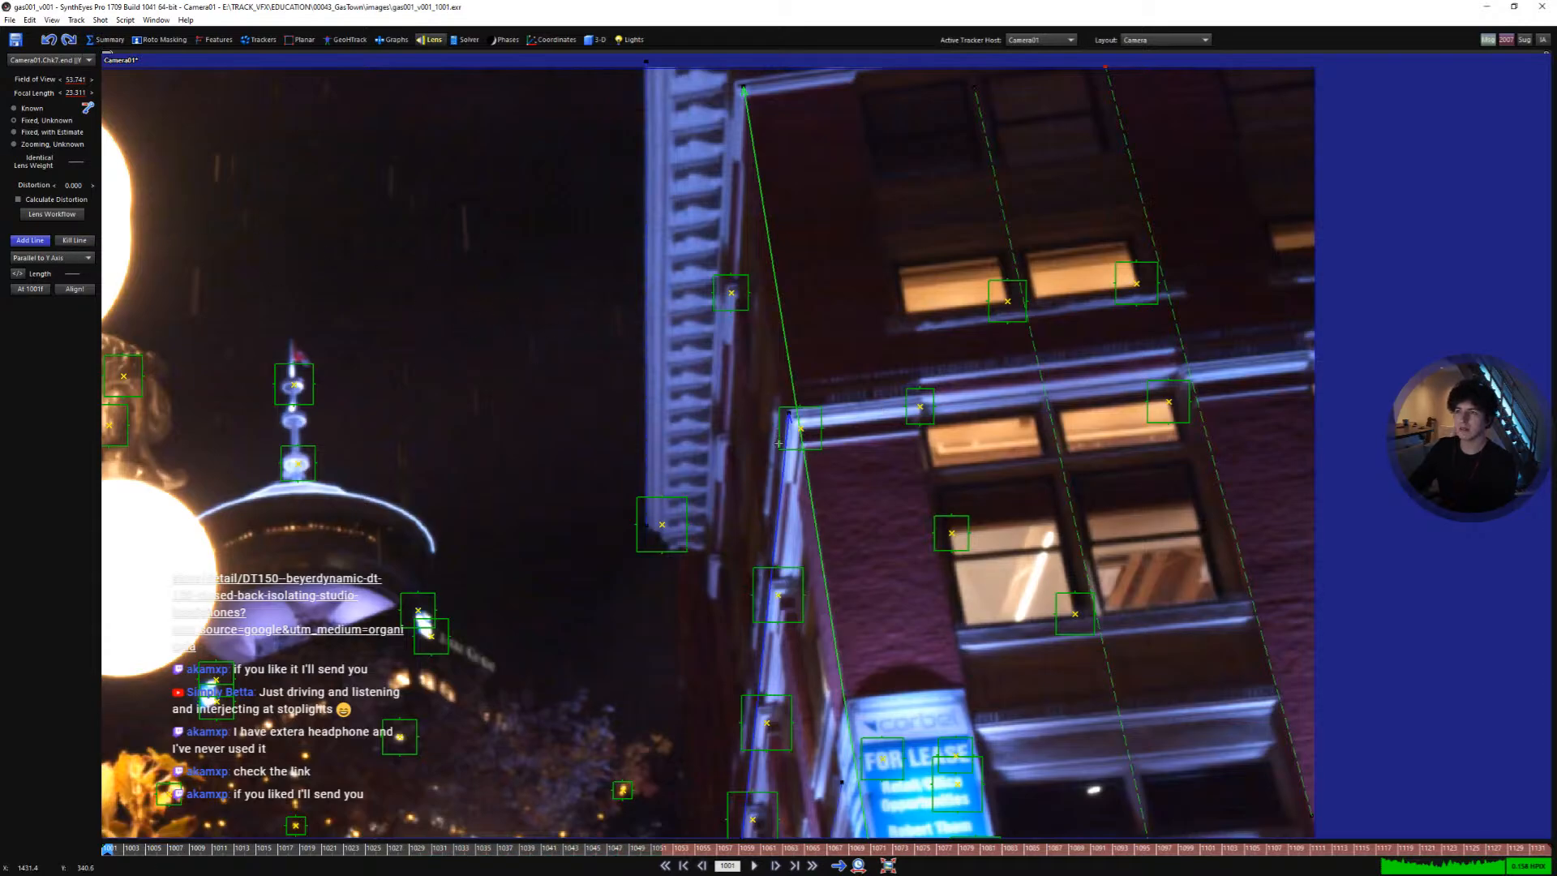
left_click(806, 472)
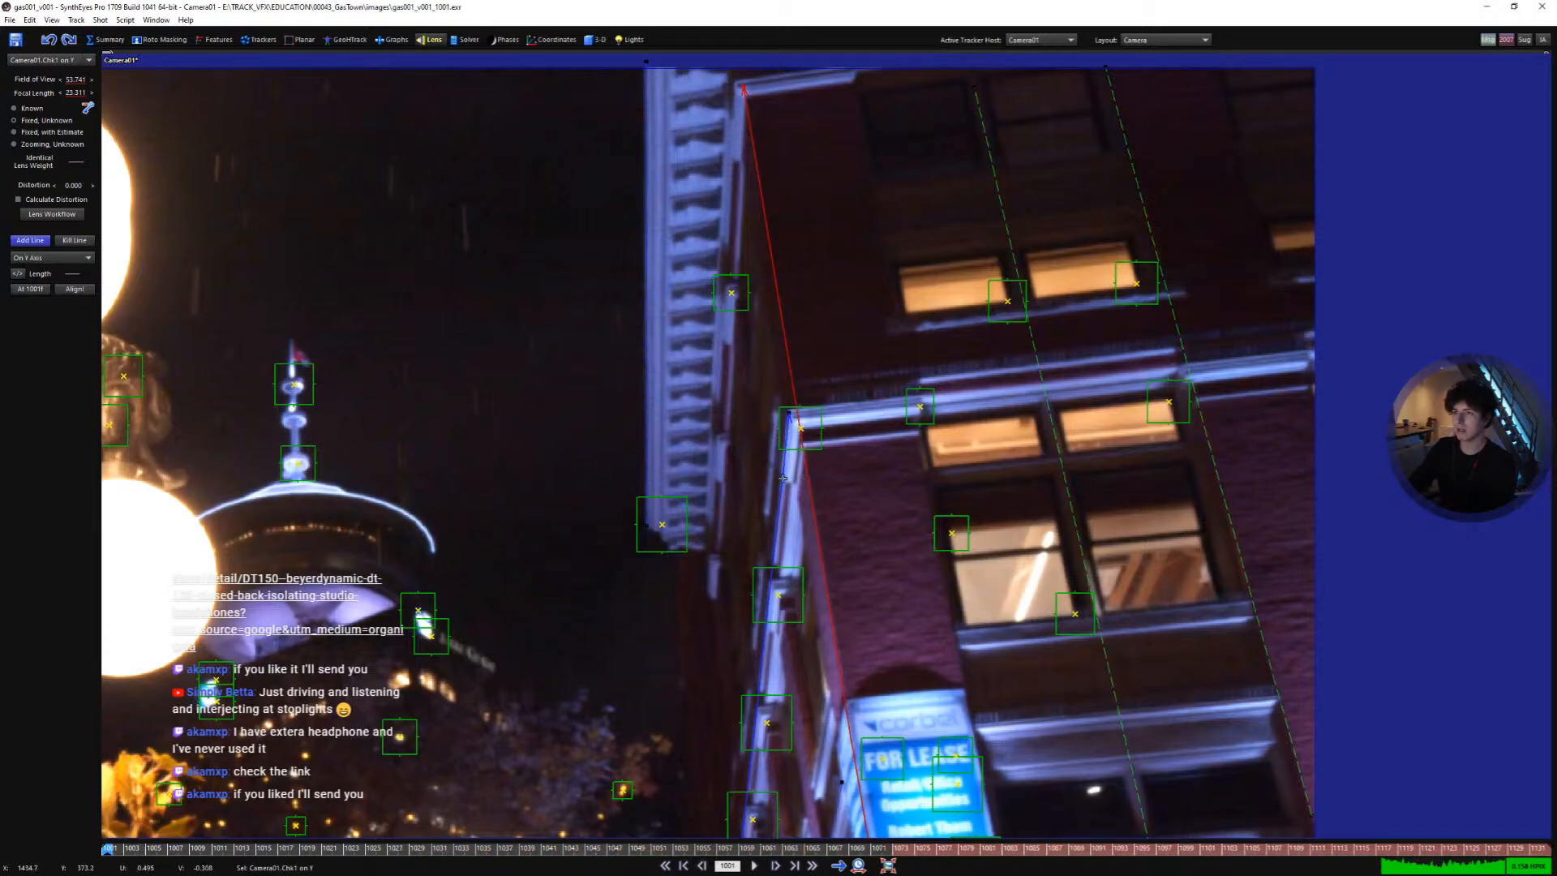
left_click(781, 477)
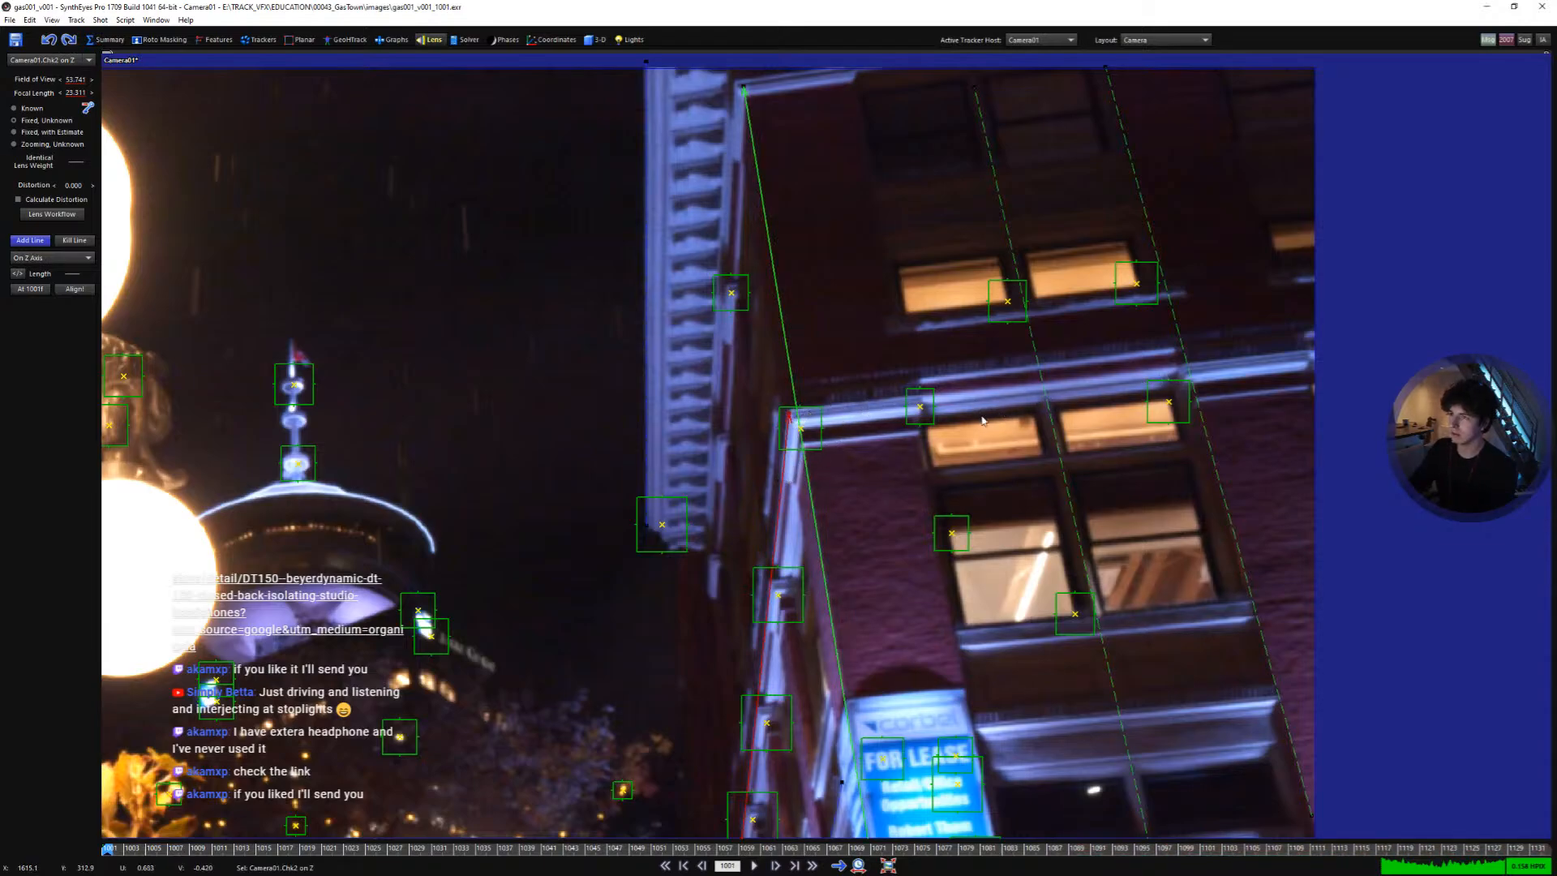
scroll(917, 438, "down", 2)
scroll(912, 438, "down", 1)
middle_click_drag(912, 438, 636, 347)
scroll(829, 305, "up", 2)
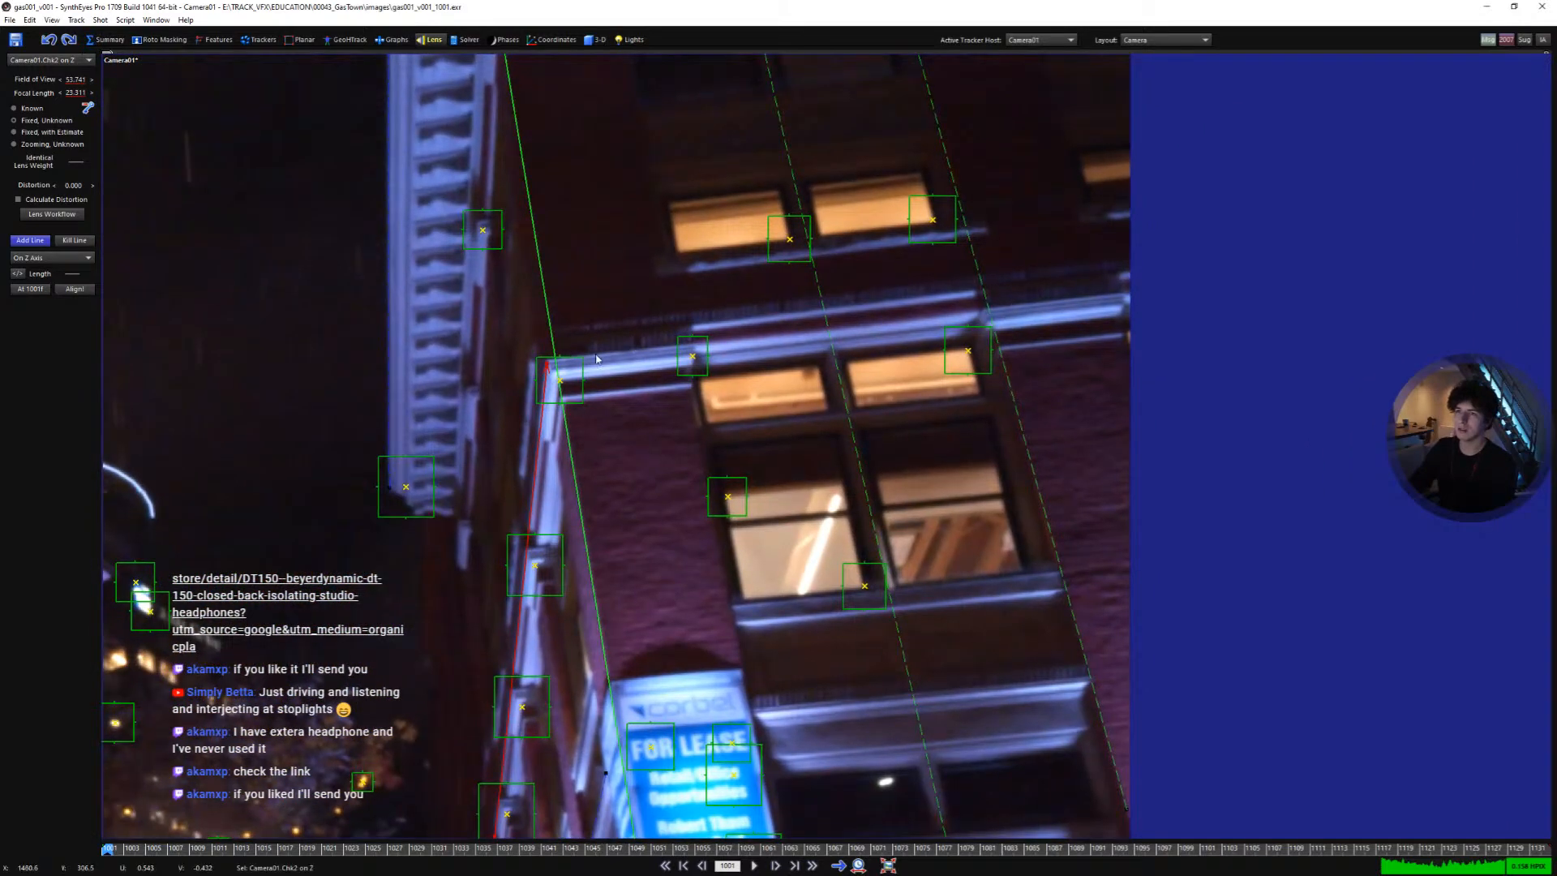
right_click(1127, 292)
left_click(1161, 315)
- Draw a ninth alignment line along the lower ledge above the sign and set it Parallel to X Axis
scroll(850, 360, "down", 2)
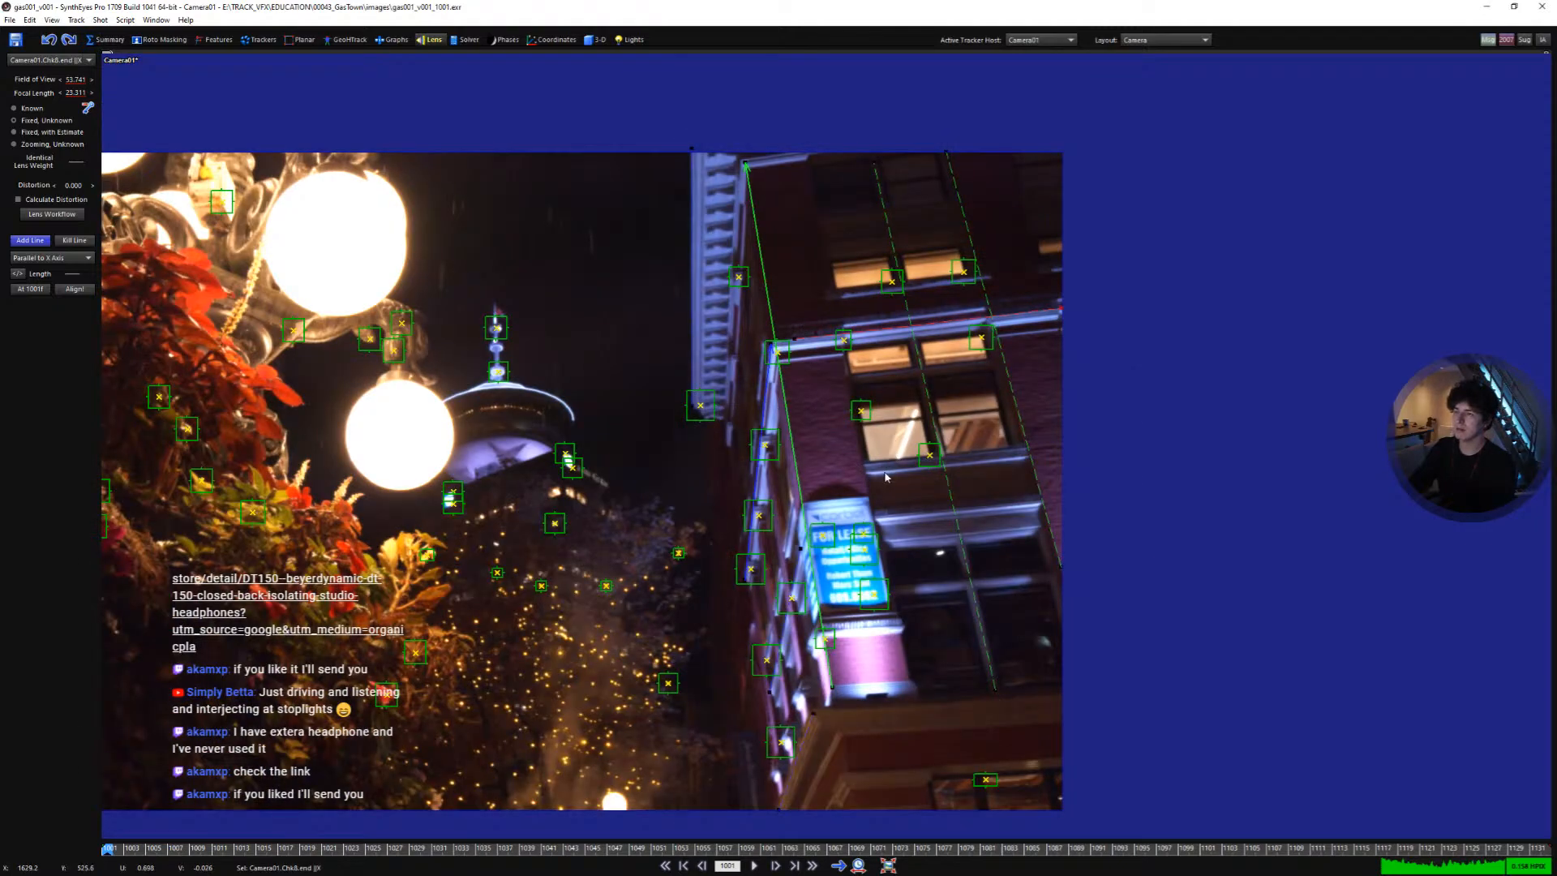
scroll(924, 496, "up", 2)
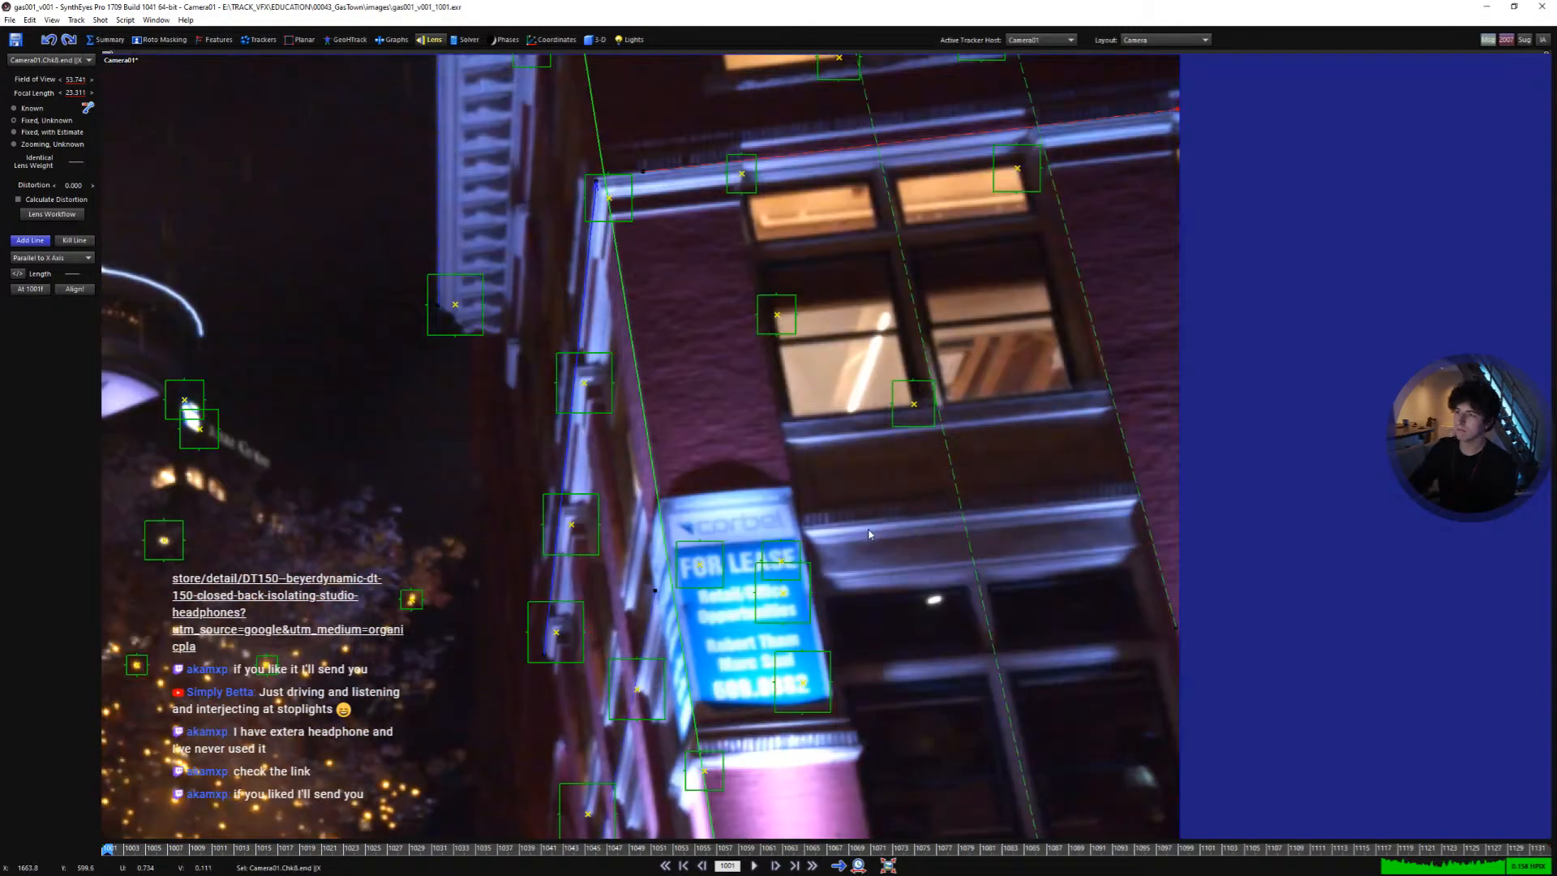
scroll(778, 533, "up", 1)
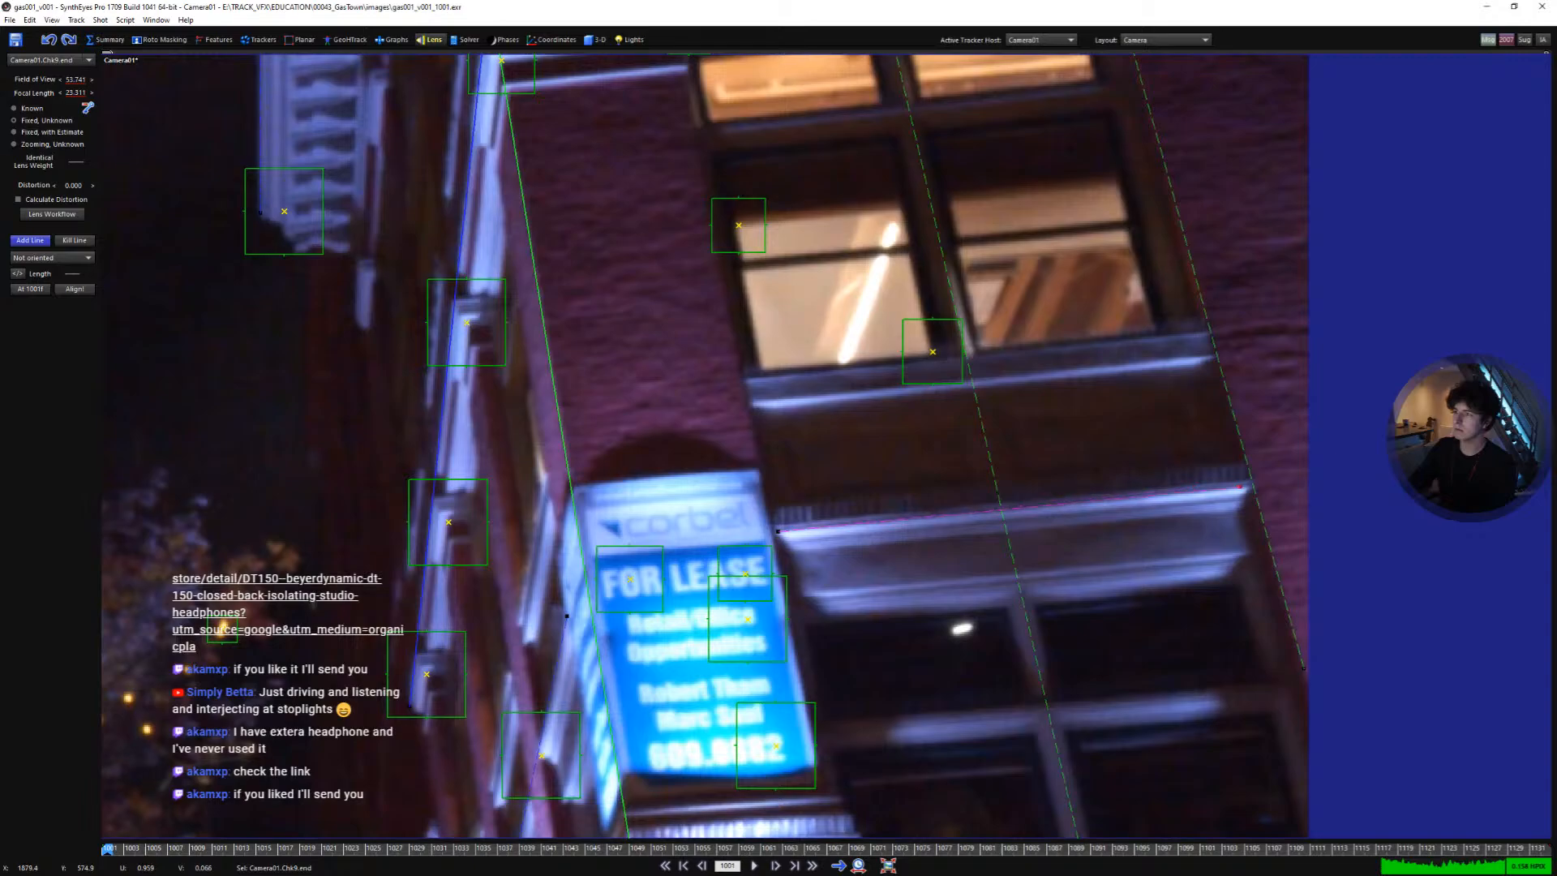
right_click(1241, 486)
left_click(1288, 508)
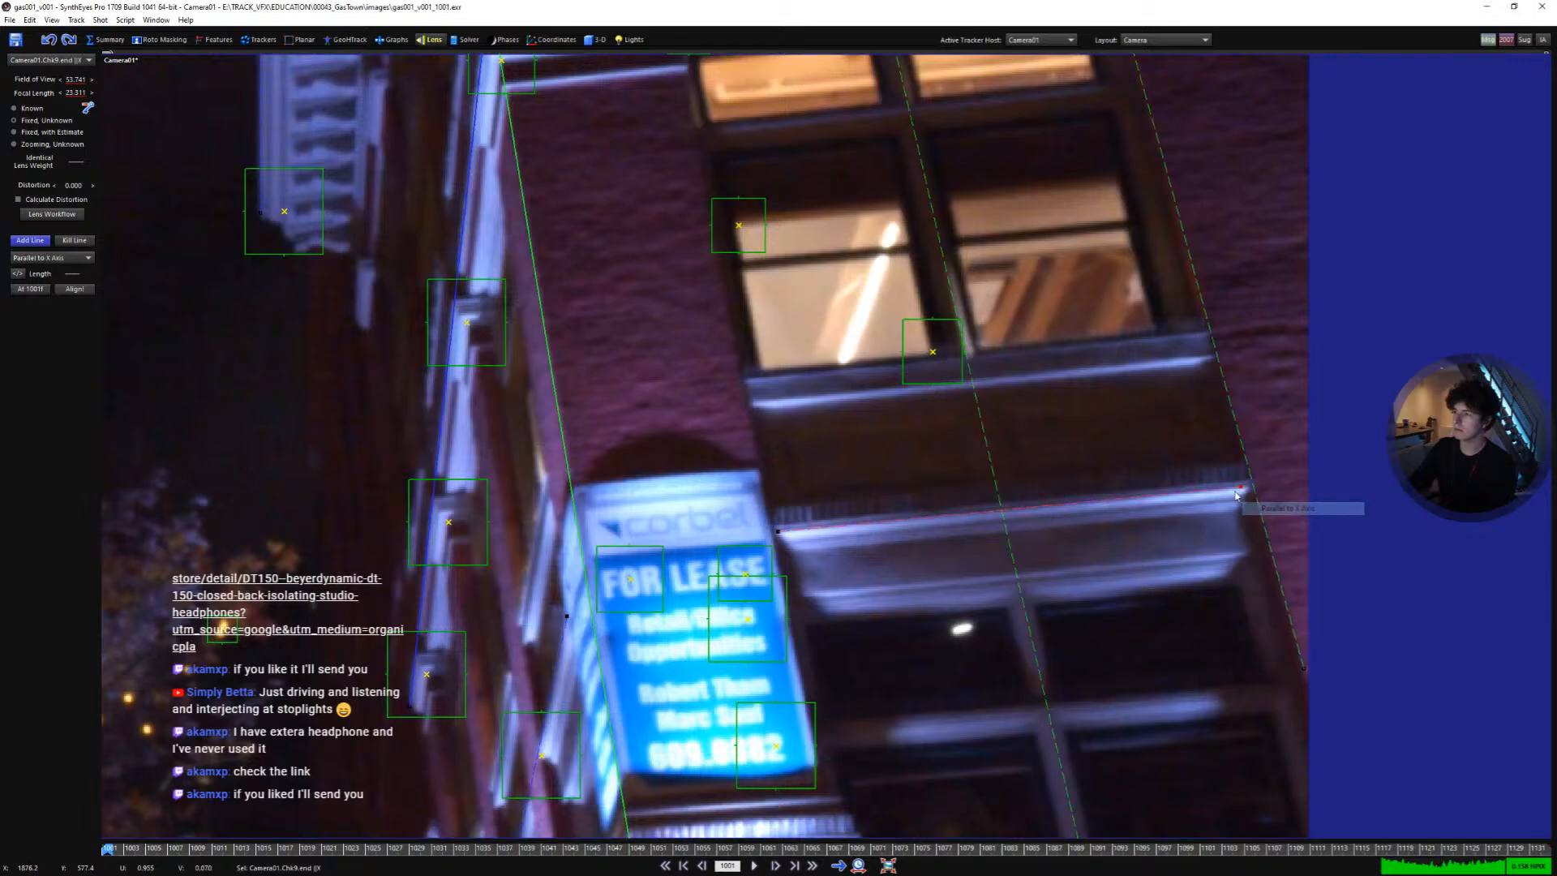
scroll(1048, 440, "down", 3)
middle_click_drag(1049, 441, 1038, 619)
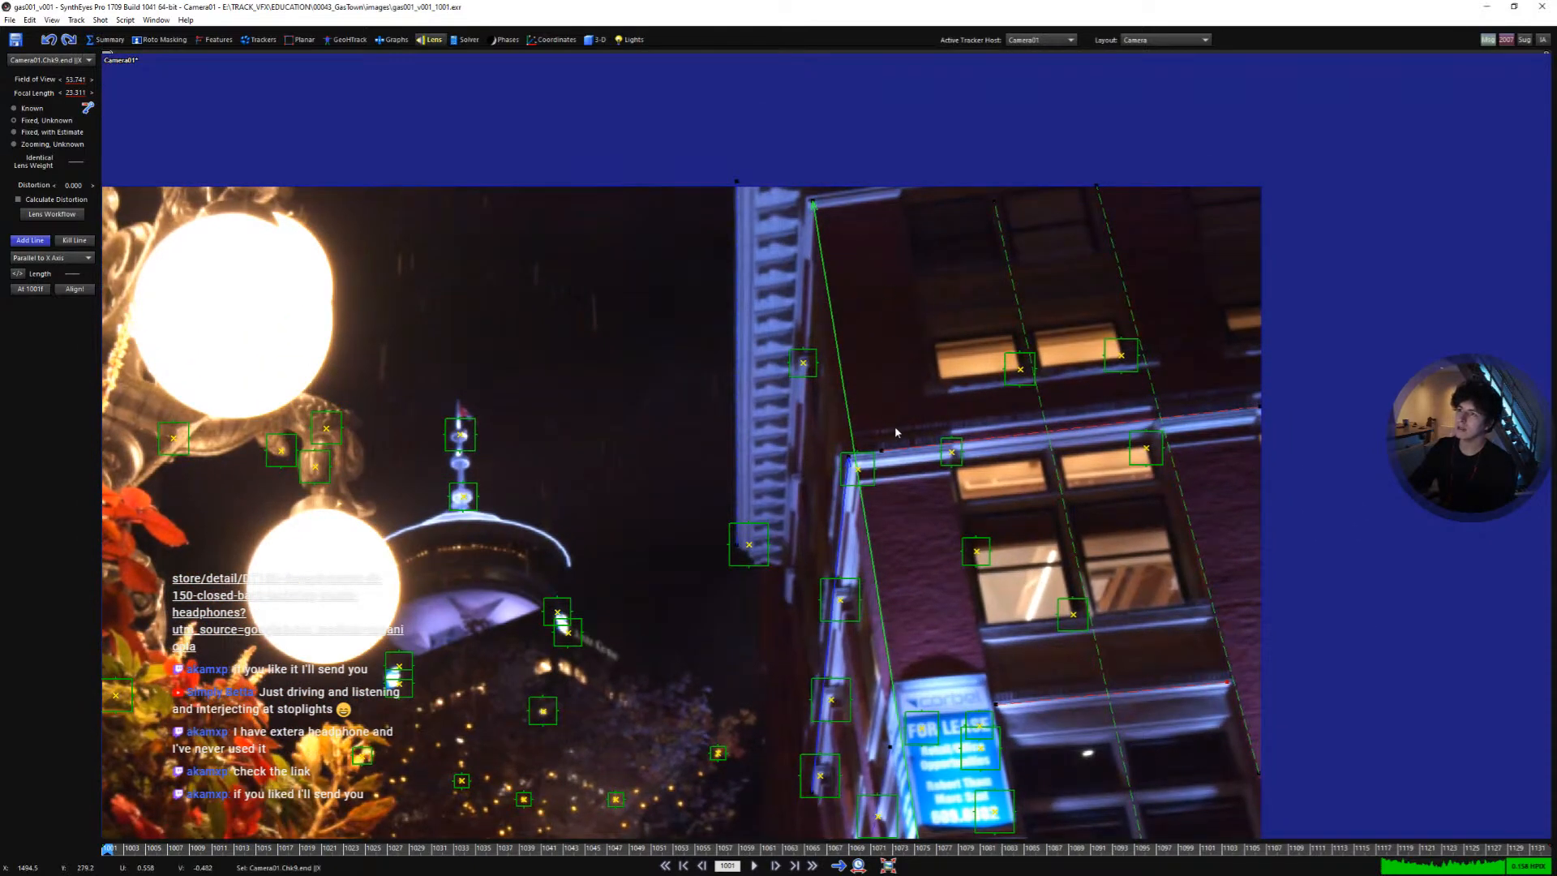
middle_click_drag(1070, 466, 1067, 214)
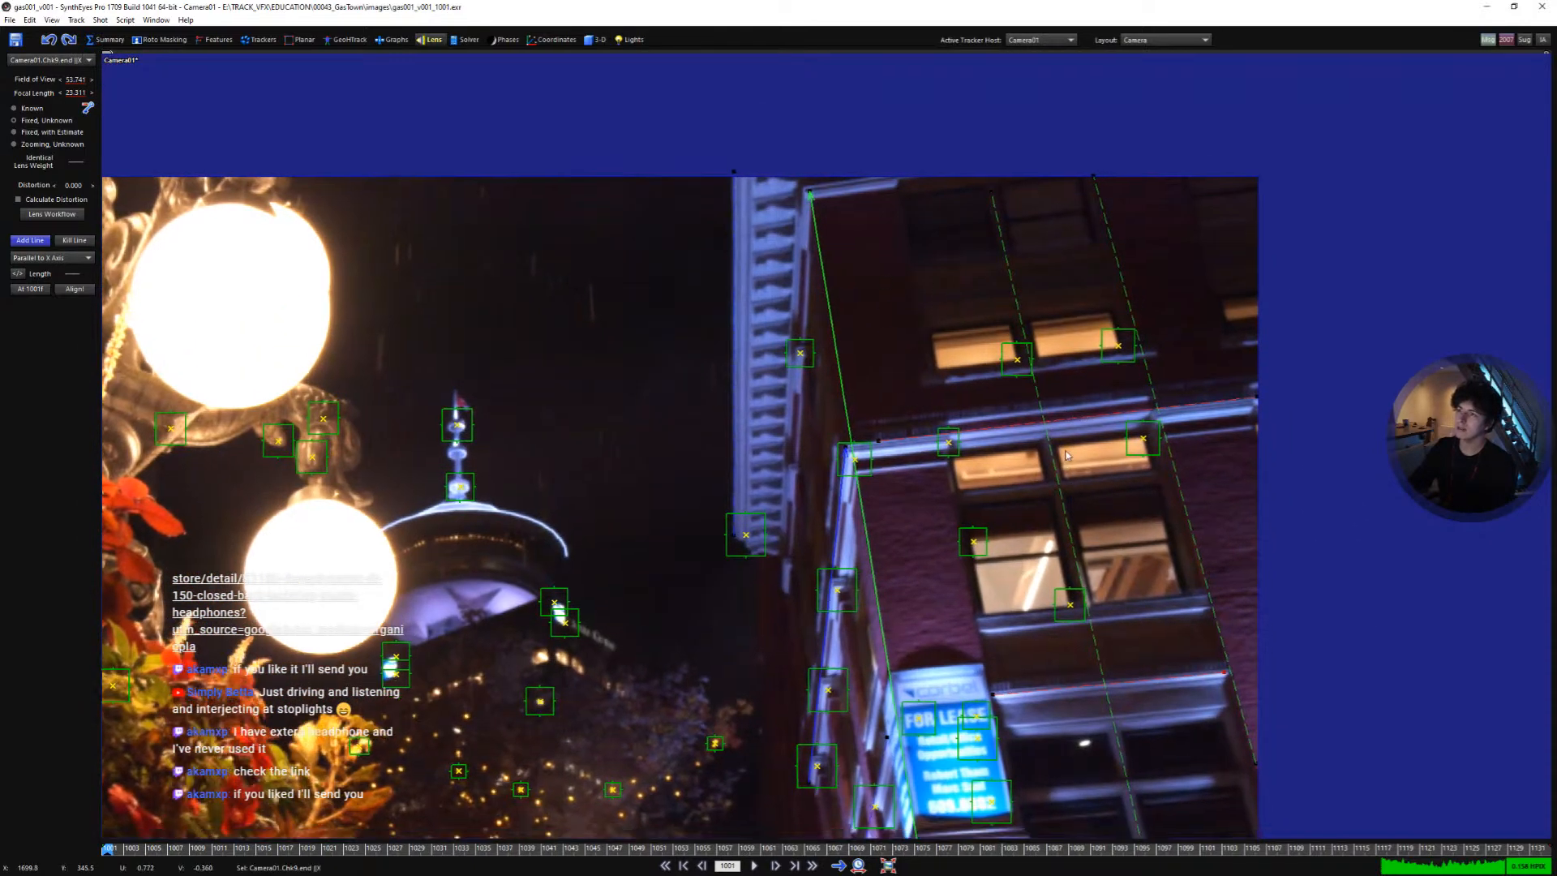
middle_click_drag(1107, 531, 1102, 351)
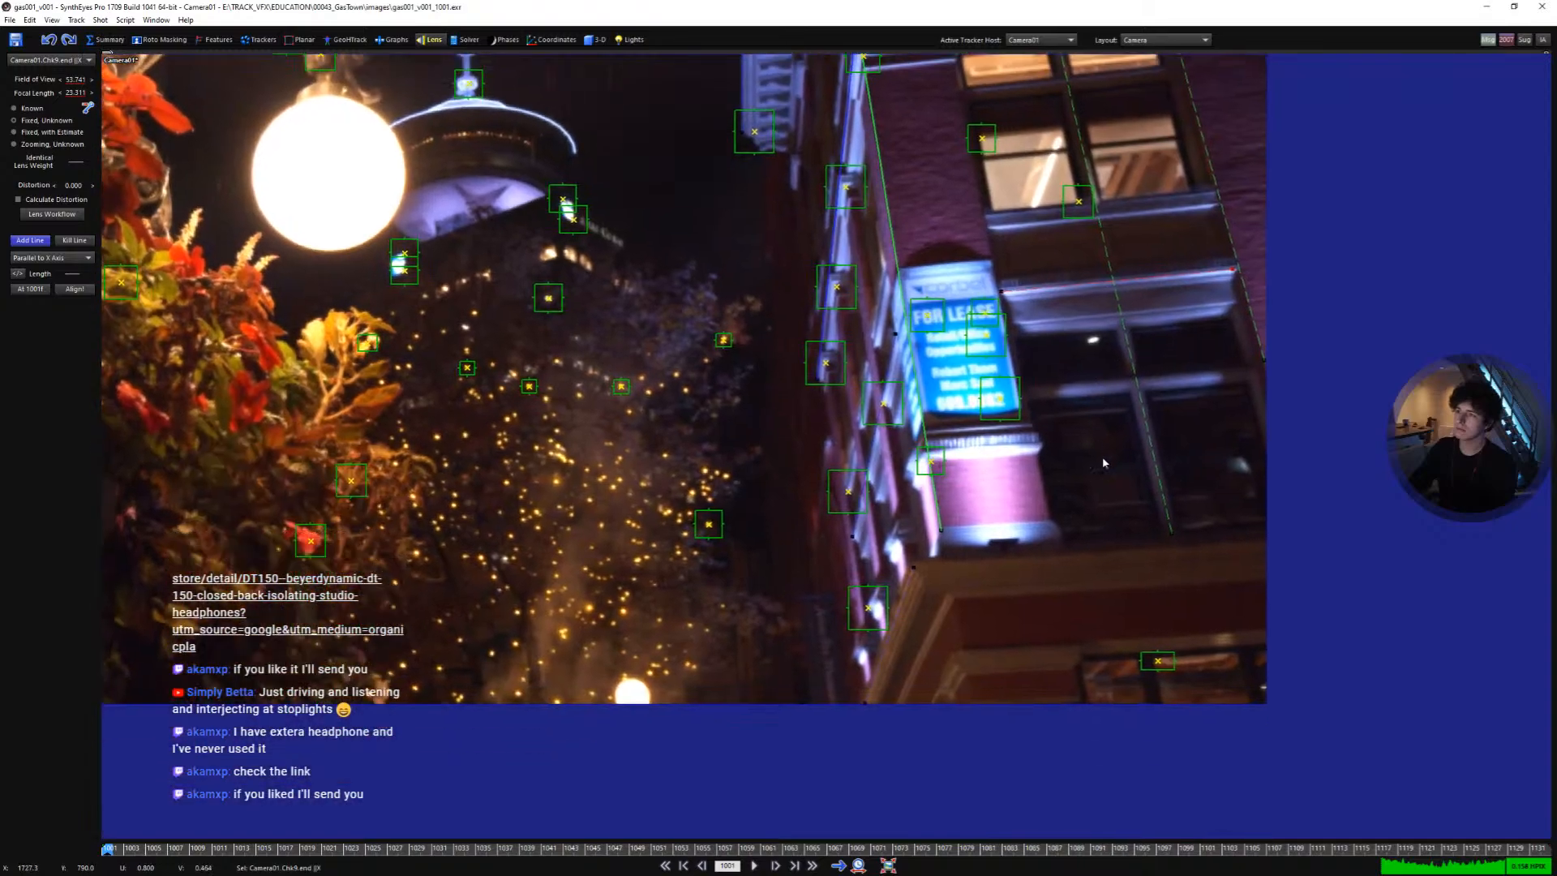
- Draw a tenth alignment line along the lowest building ledge and set it Parallel to X Axis
scroll(1127, 568, "up", 3)
middle_click_drag(1109, 601, 946, 468)
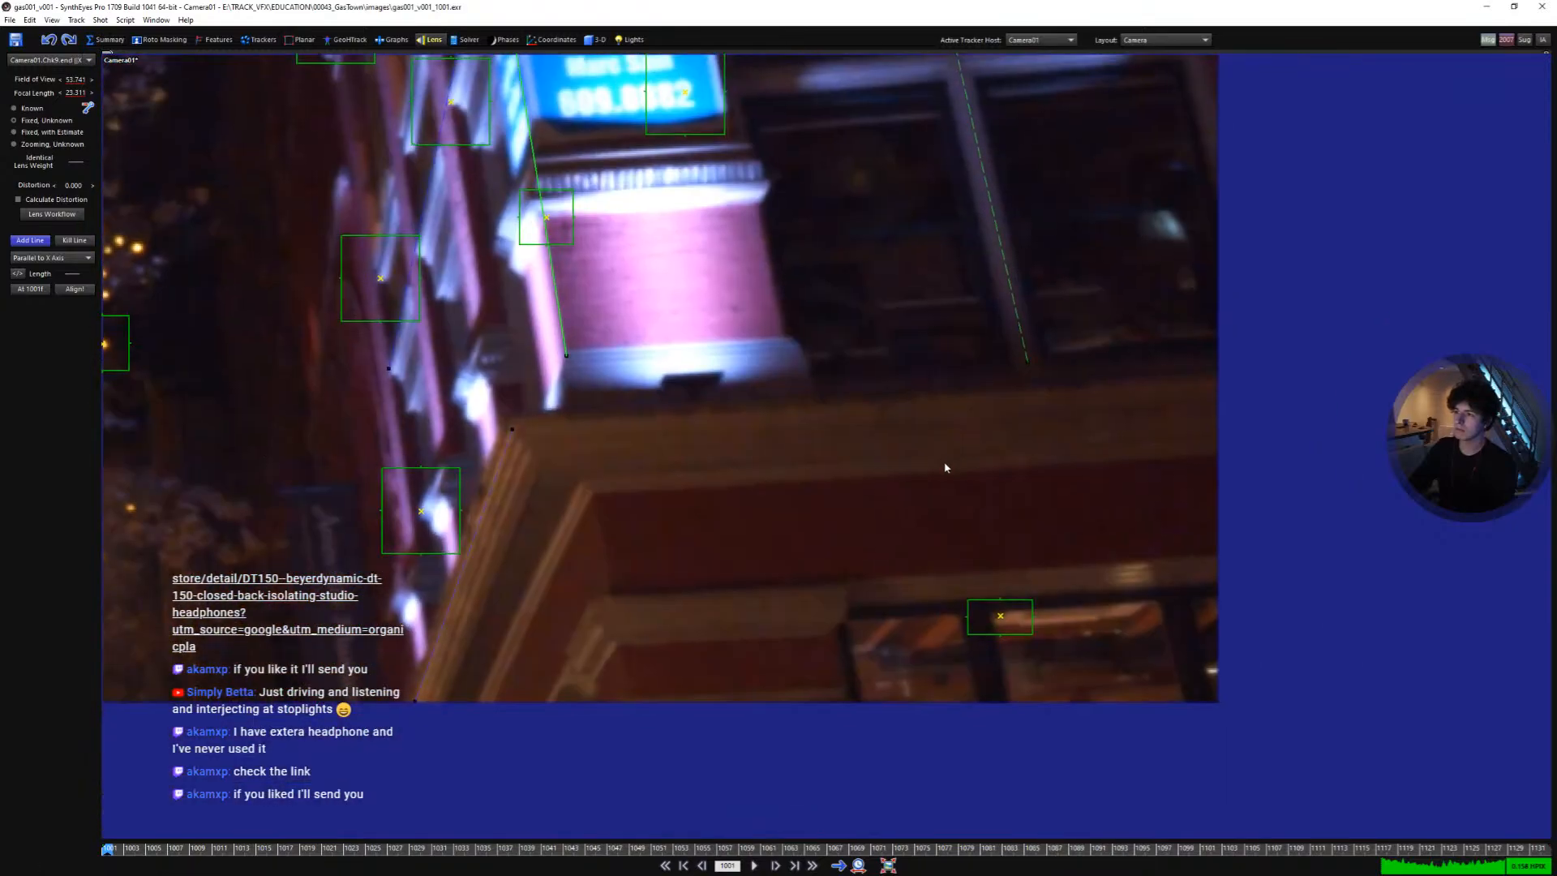
scroll(945, 468, "down", 2)
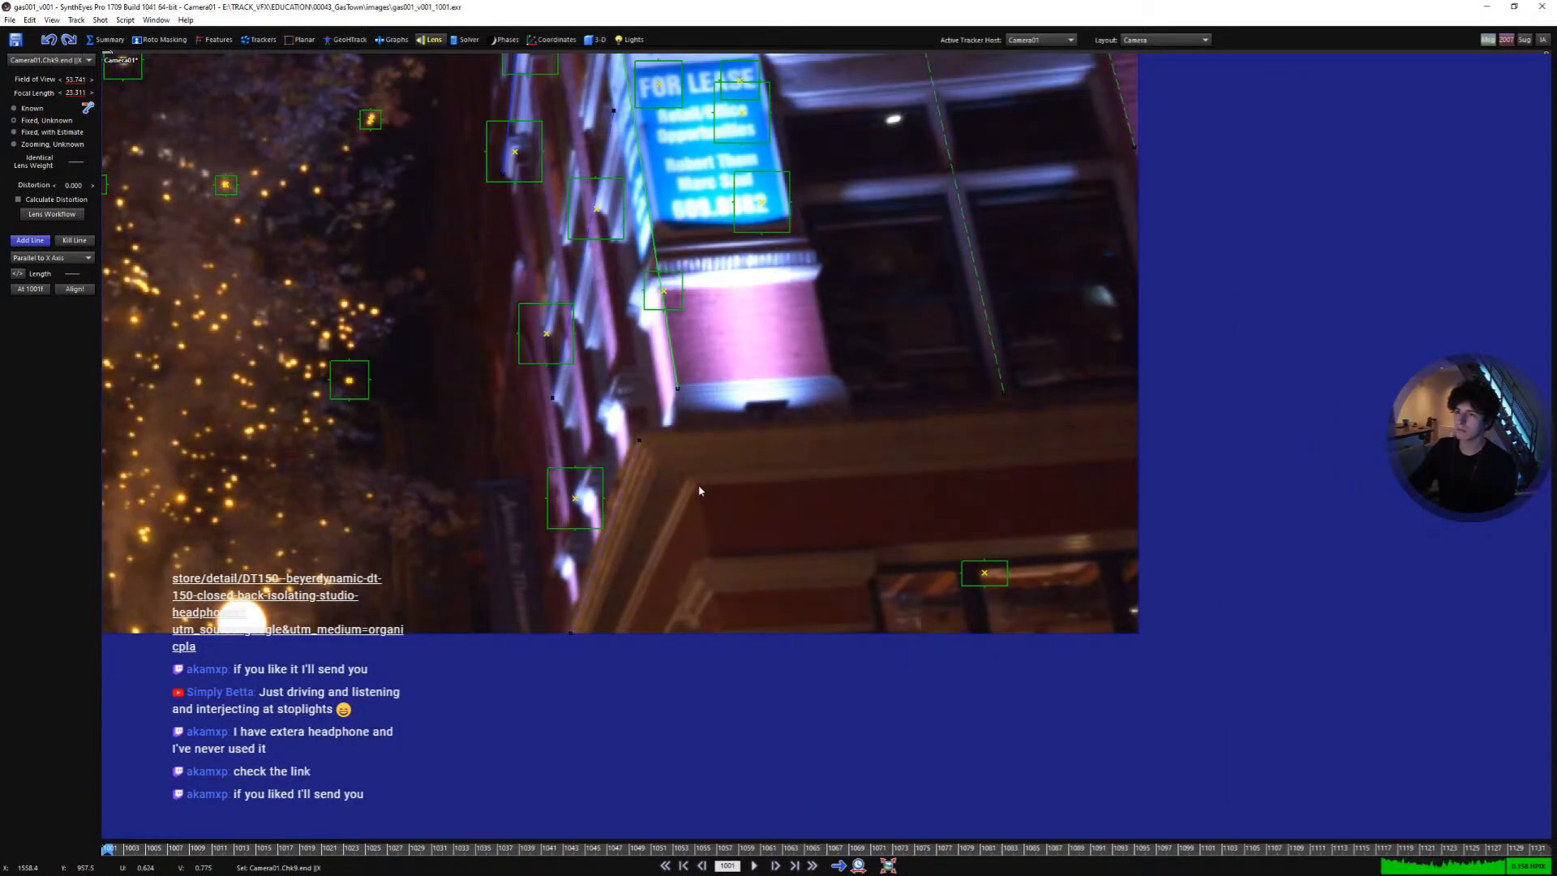
left_click_drag(698, 485, 1132, 458)
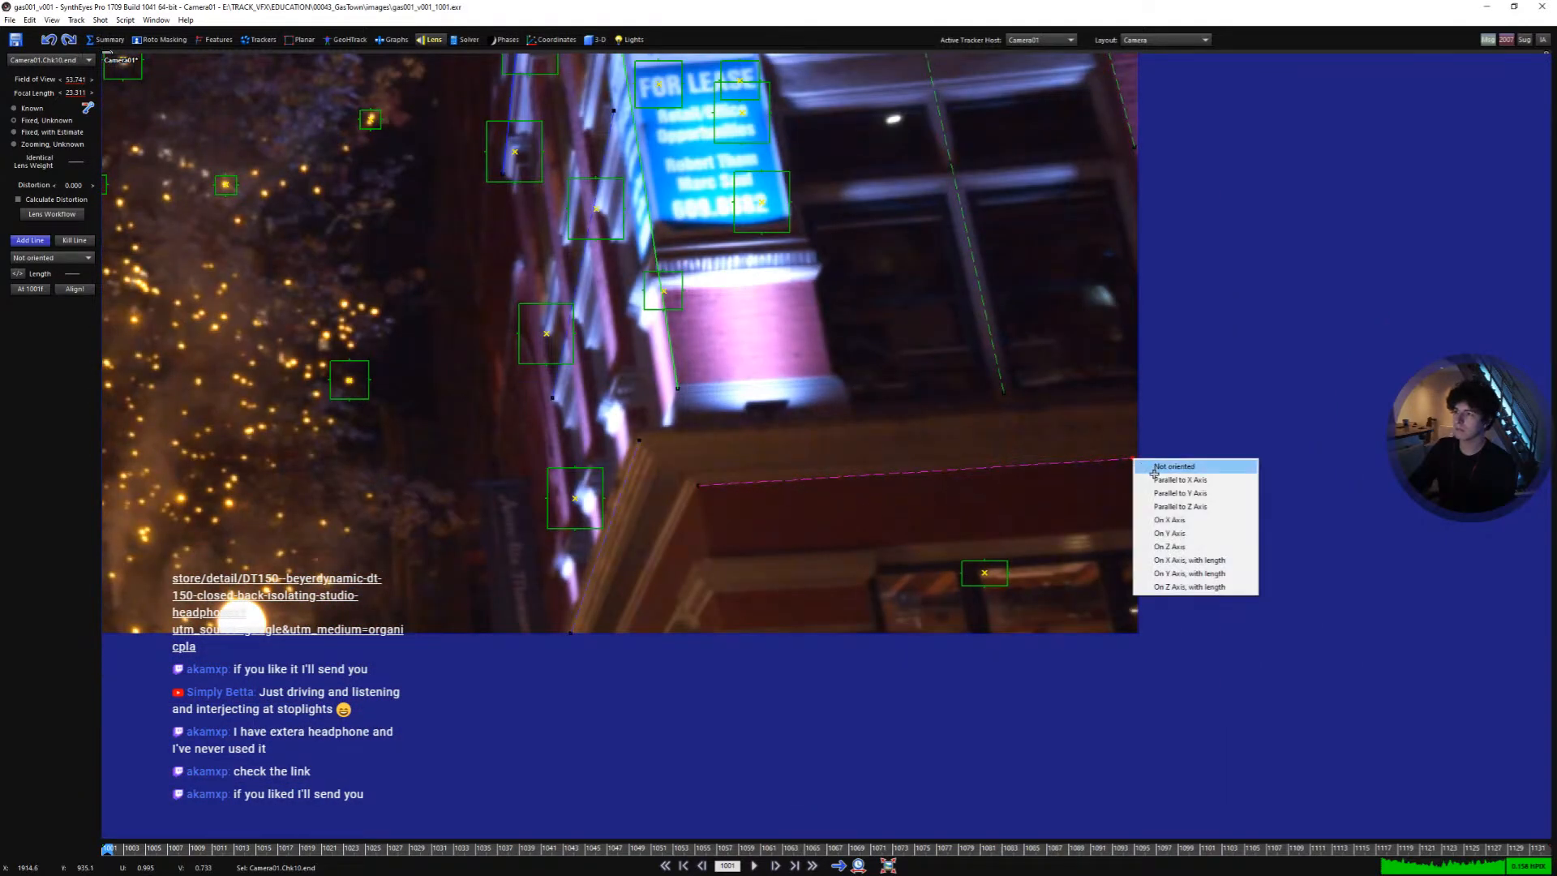
left_click(1153, 479)
- Refine the camera solve using the alignment lines and accept the result
scroll(1085, 501, "down", 3)
middle_click_drag(951, 392, 1072, 533)
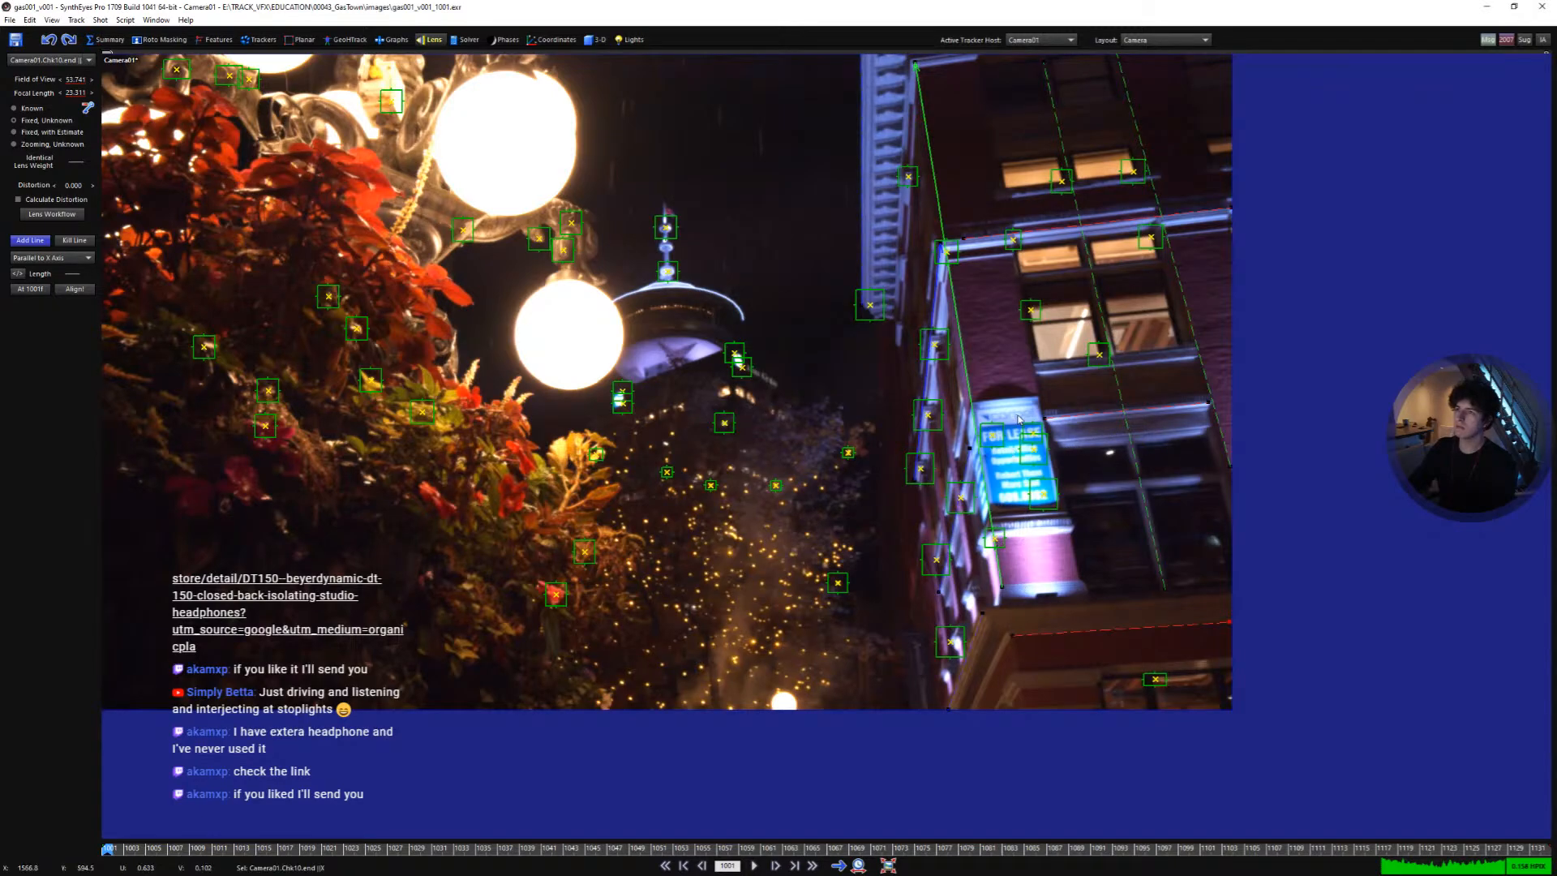
scroll(1117, 430, "down", 4)
middle_click_drag(1116, 430, 1157, 504)
scroll(932, 520, "up", 3)
scroll(966, 463, "up", 1)
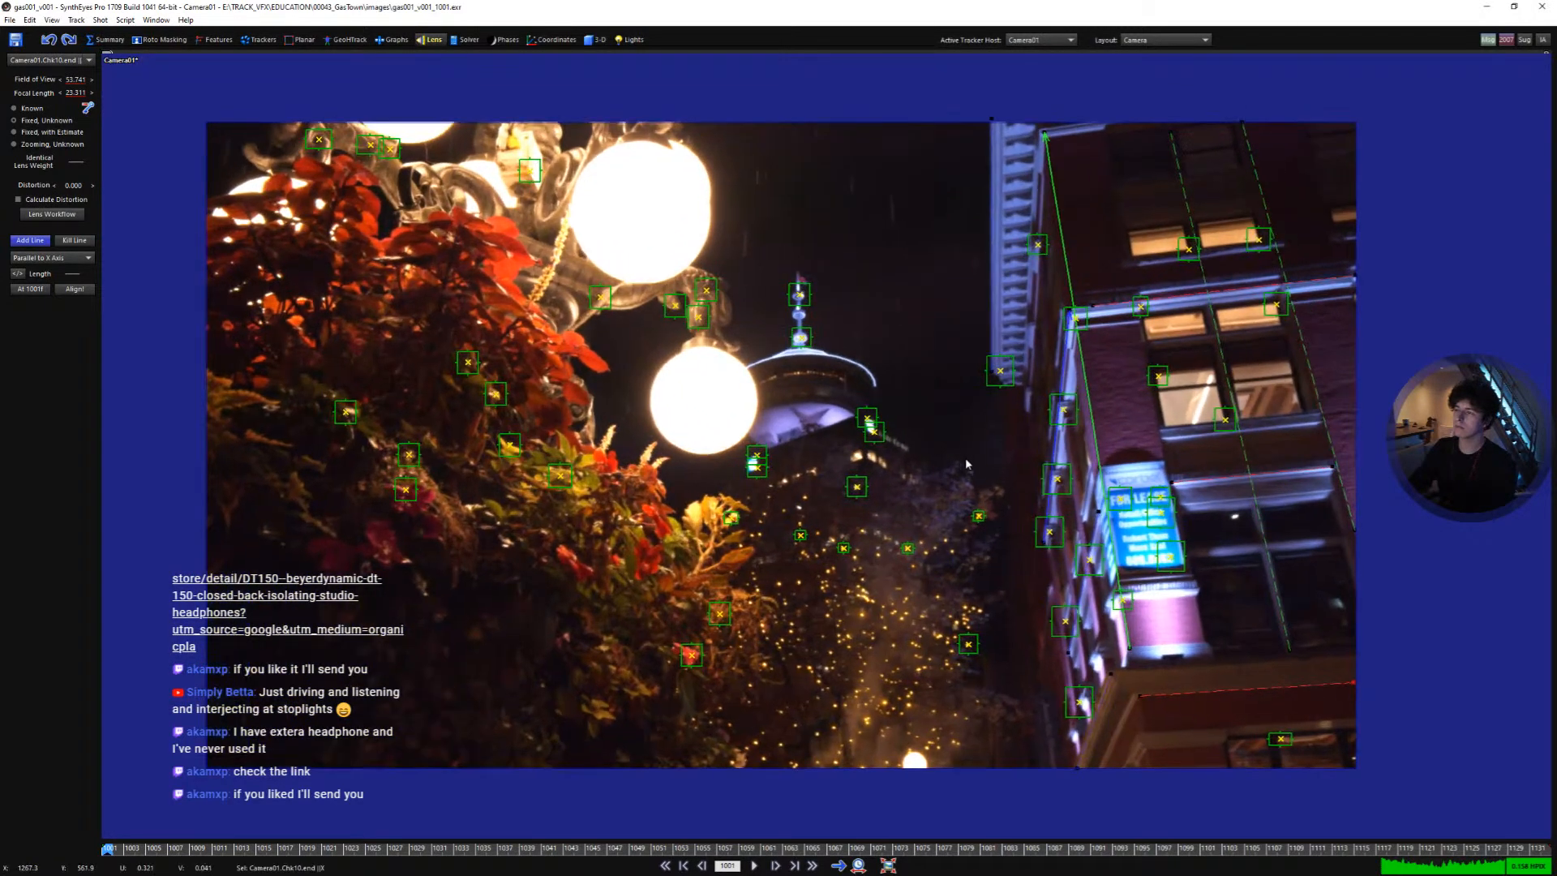
scroll(1009, 513, "up", 1)
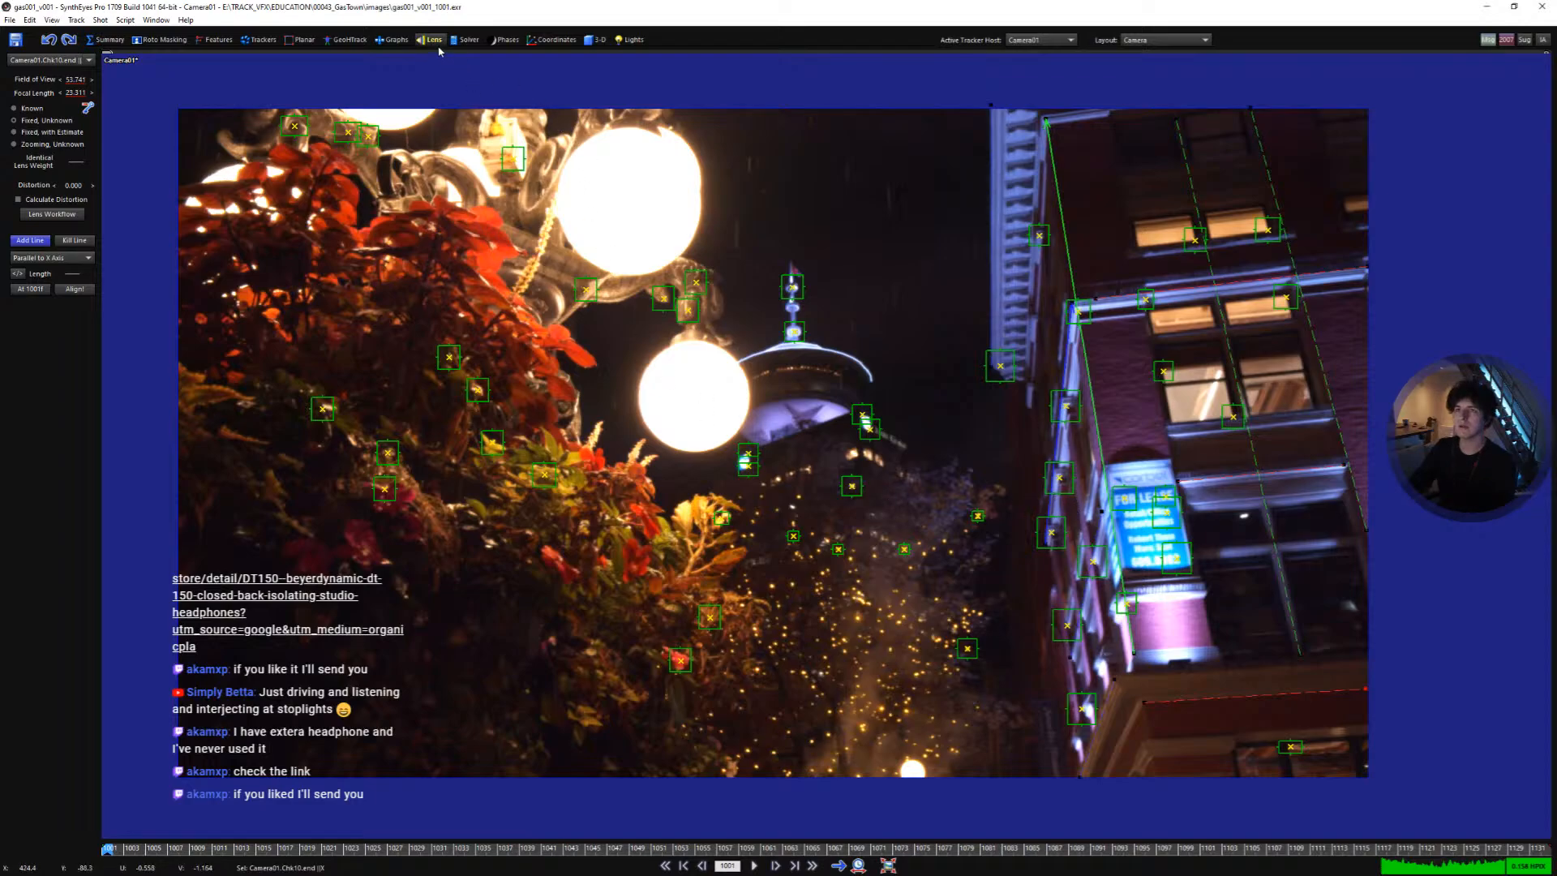
key("q")
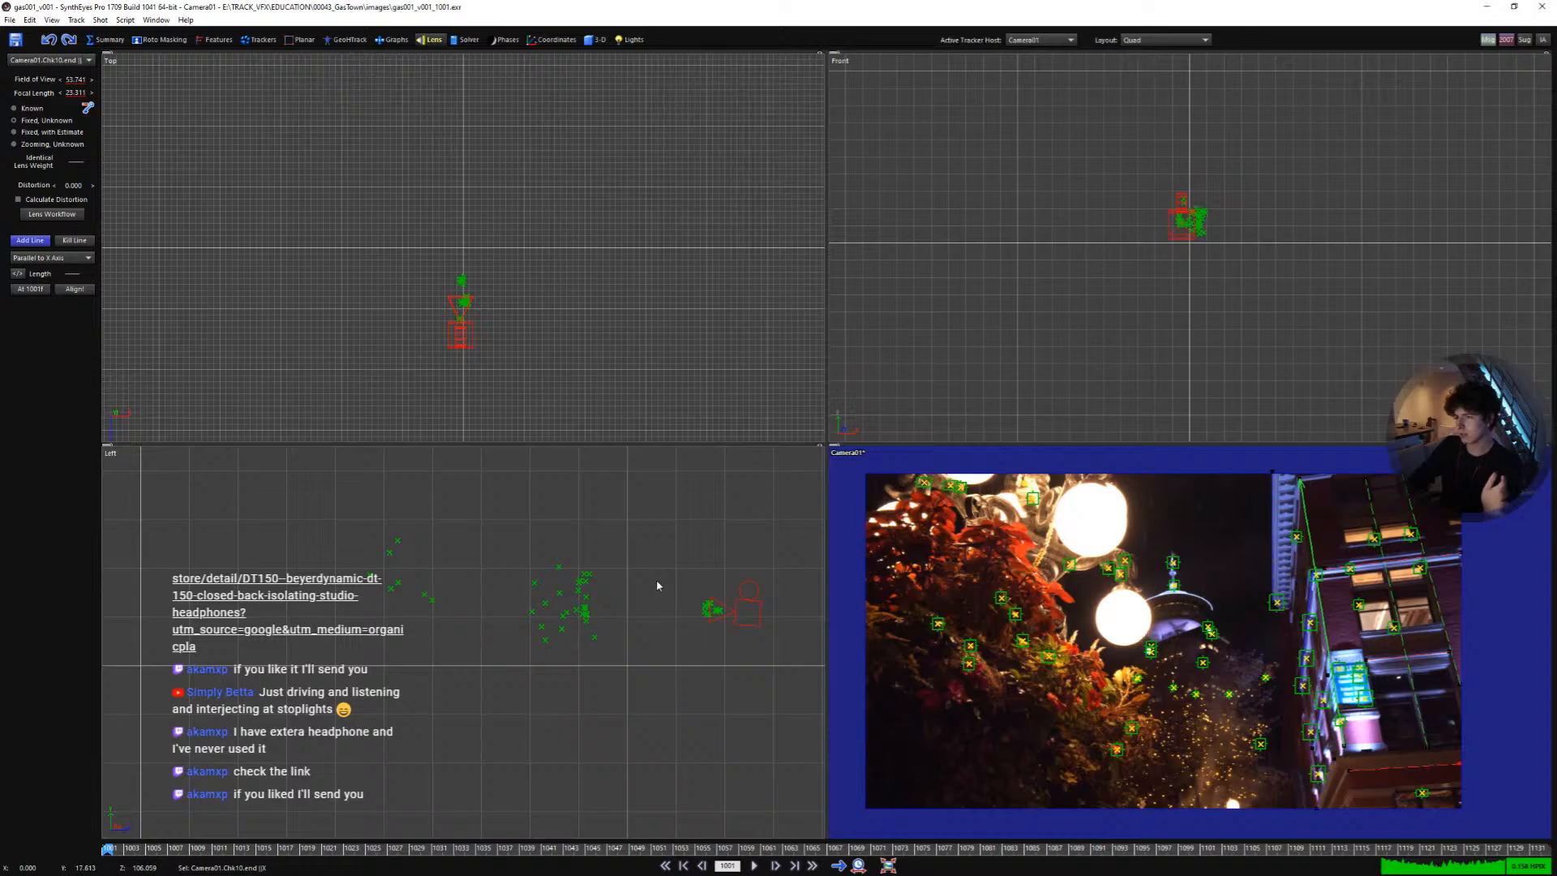
middle_click_drag(626, 578, 623, 593)
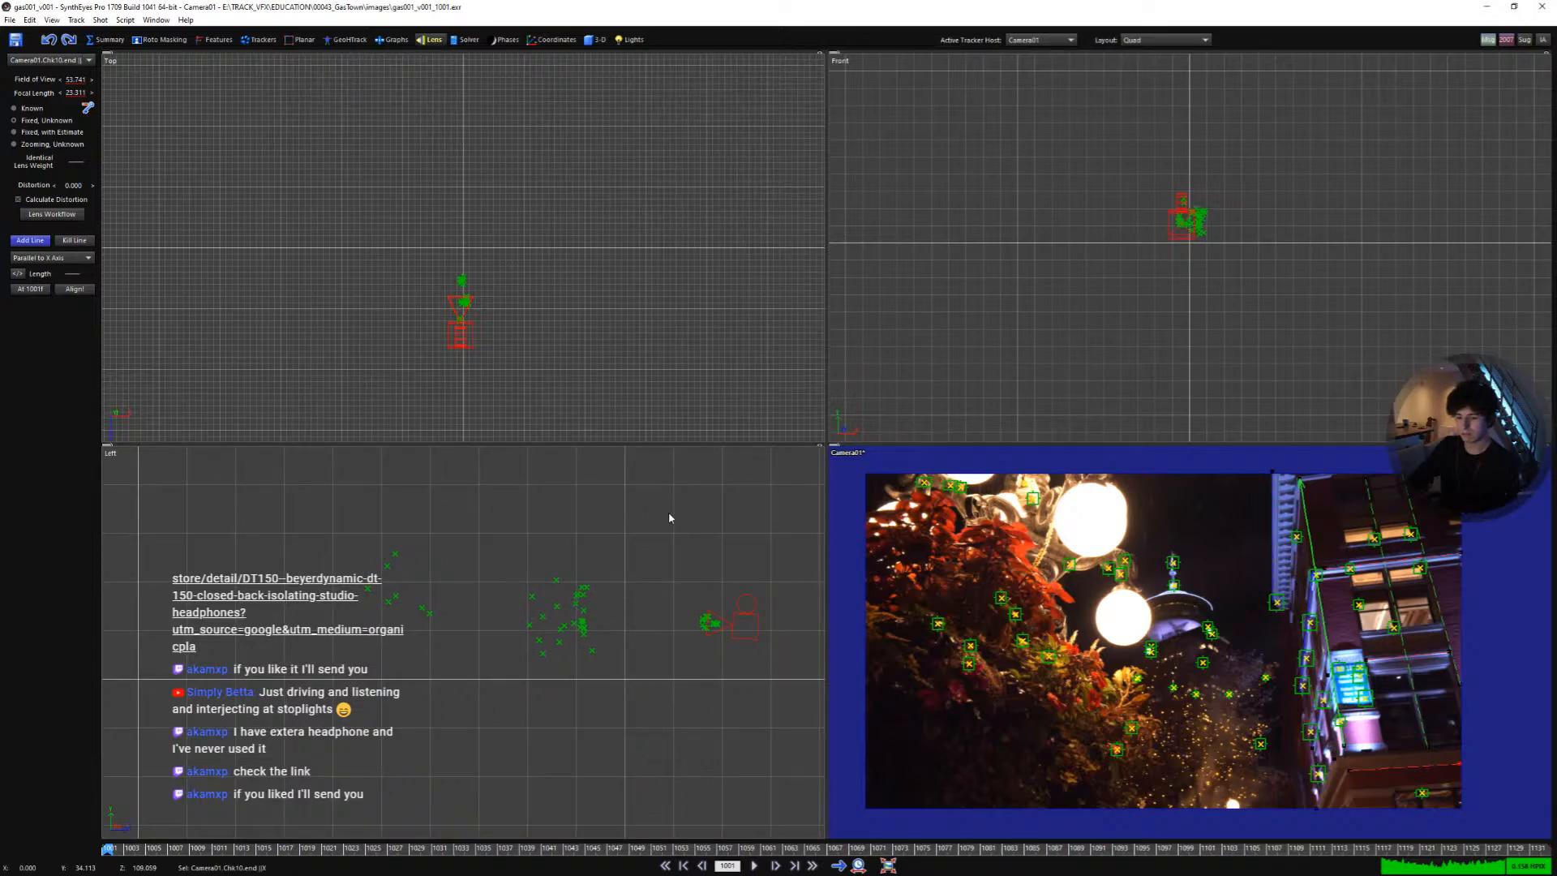
key("shift+g")
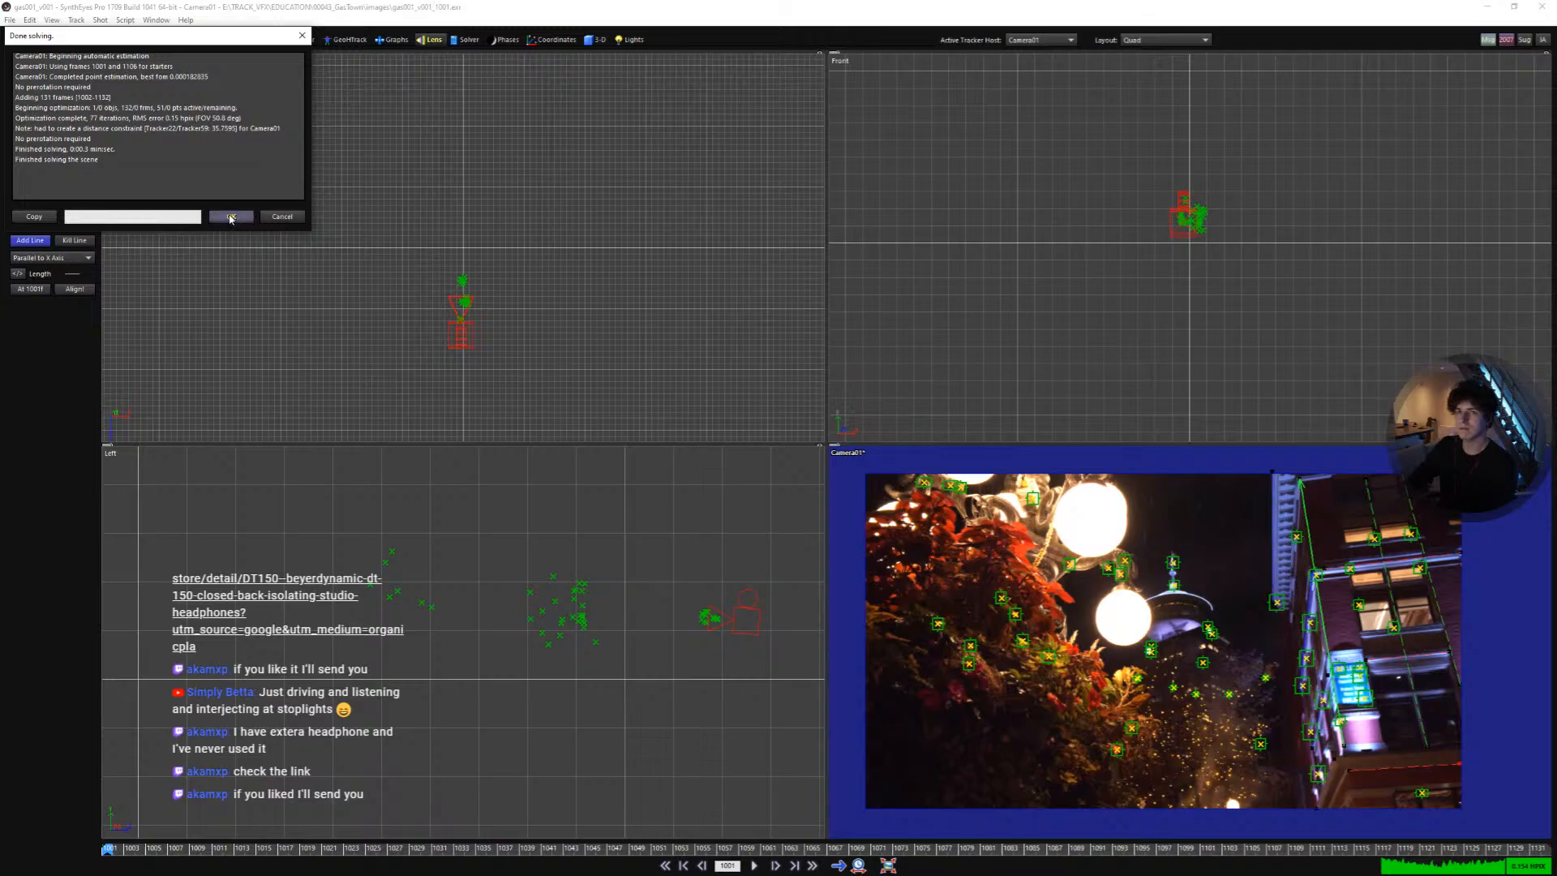
left_click(232, 217)
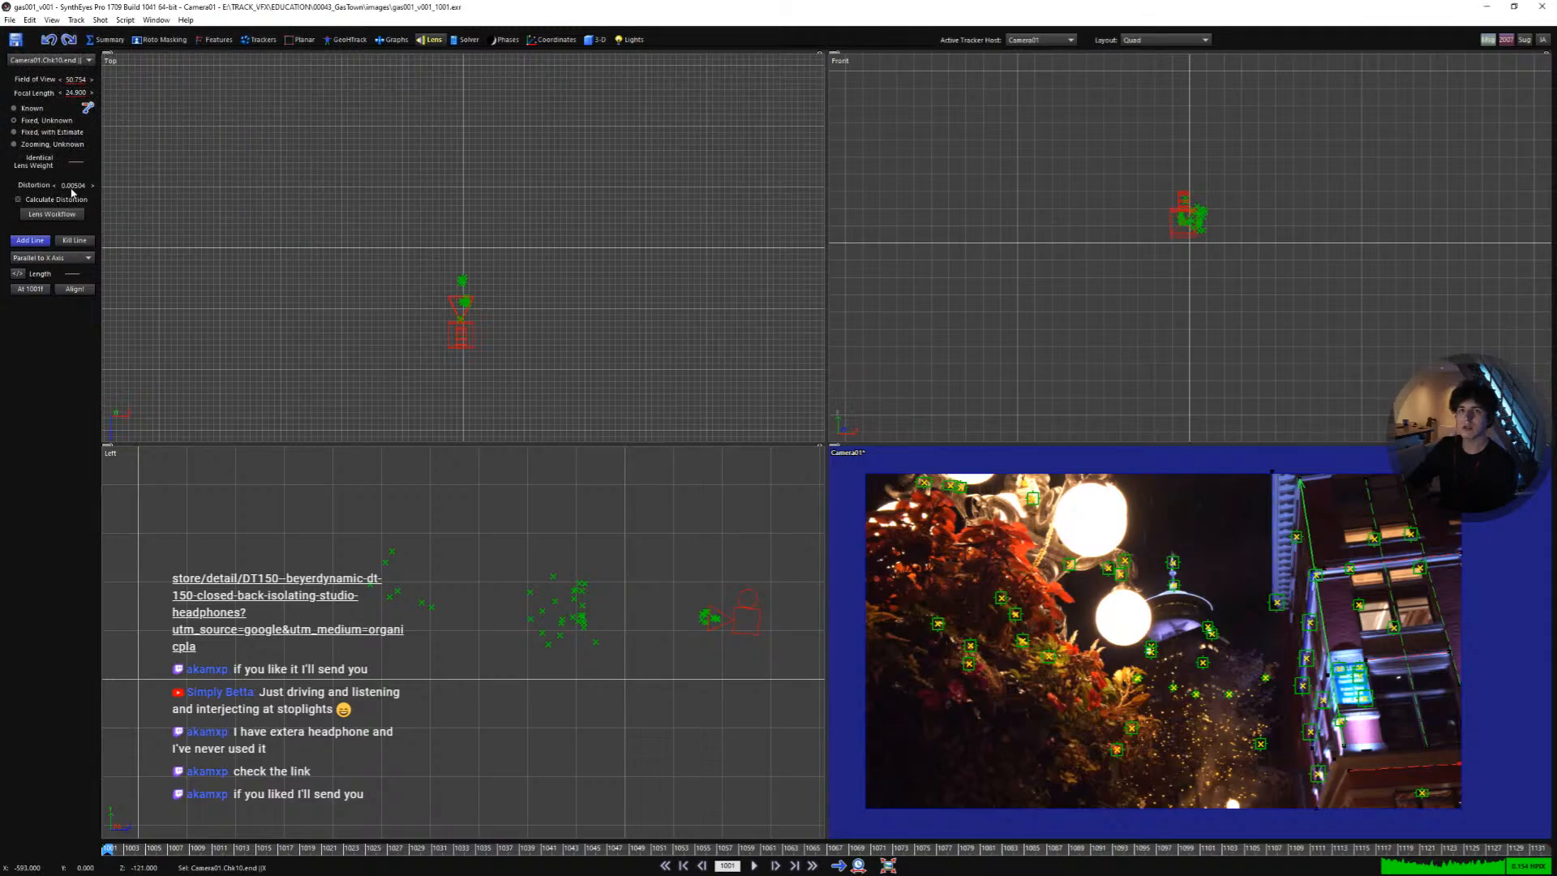
- Turn on the lens grid overlay in the camera view
key("5")
right_click(897, 475)
mouse_move(993, 530)
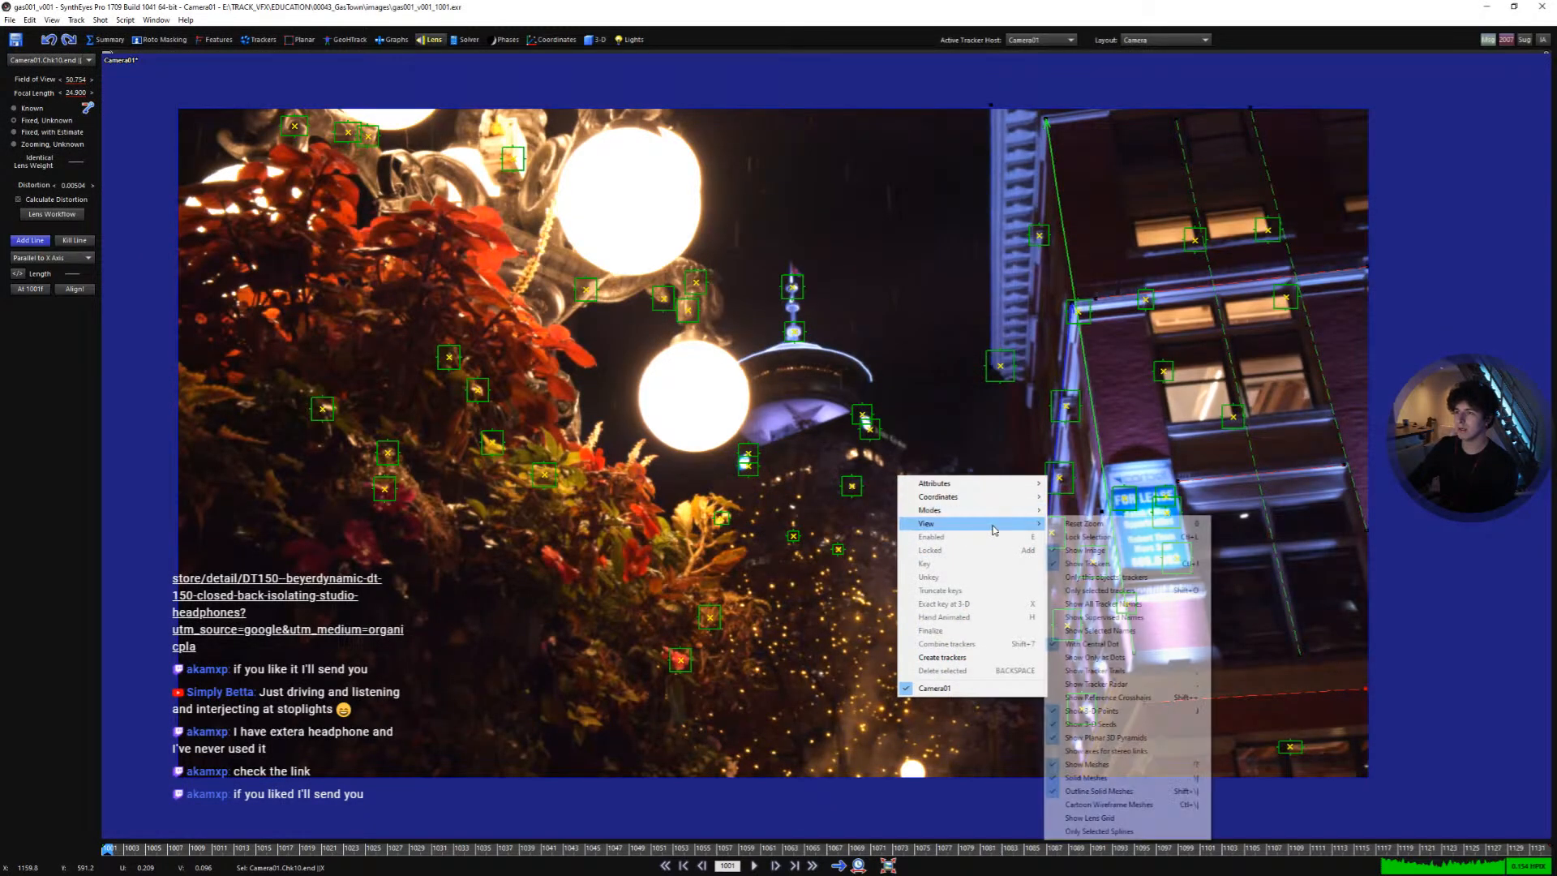
left_click(1171, 817)
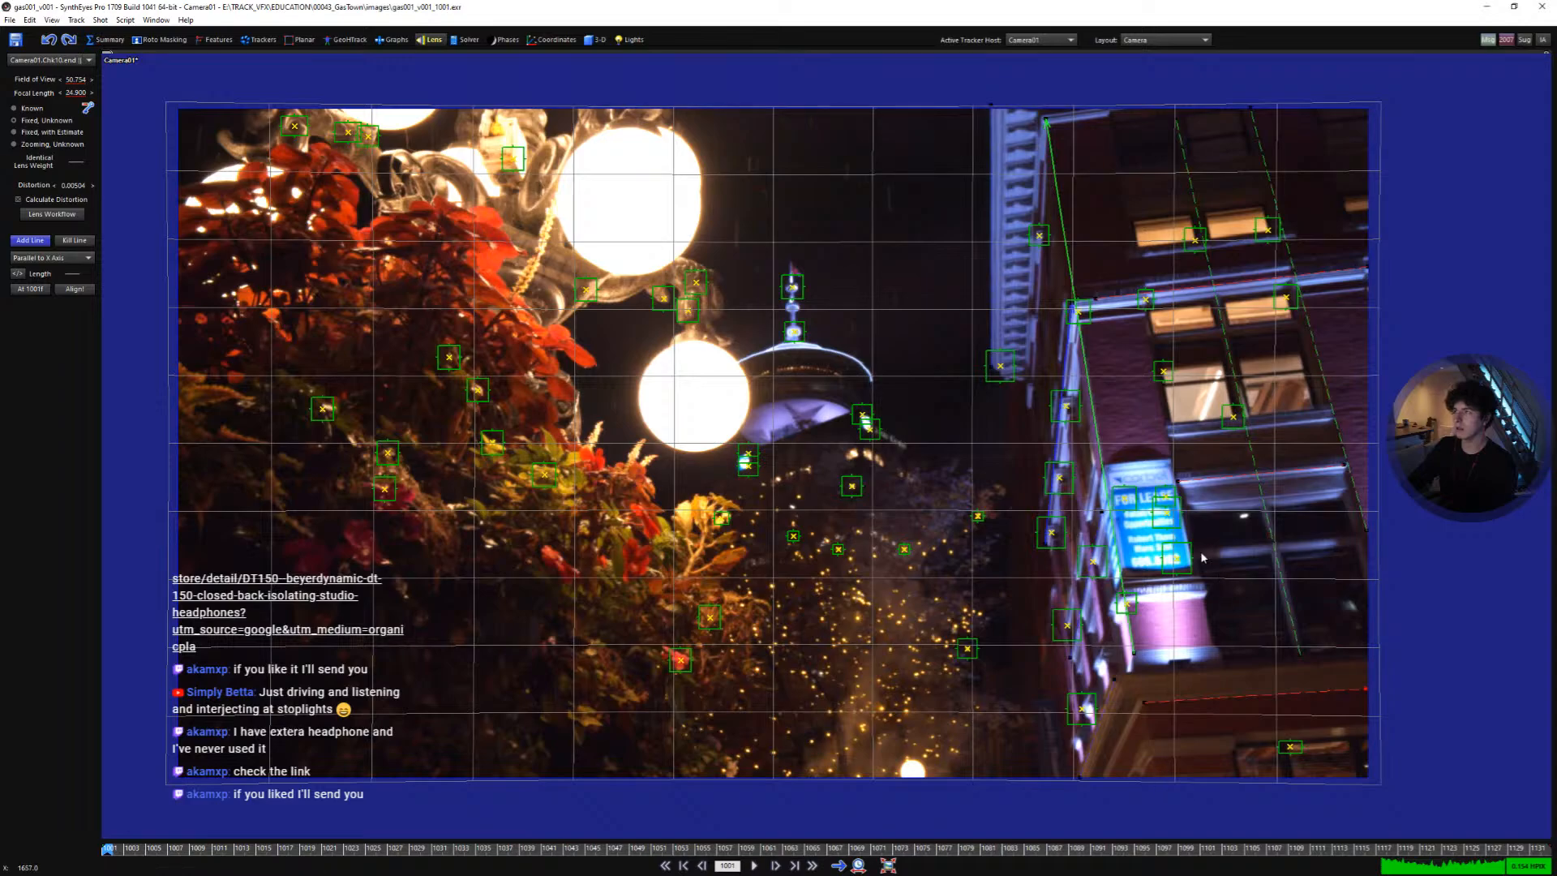
- Open a perspective view locked to the camera to inspect the solved footage
middle_click_drag(1201, 553, 1401, 584)
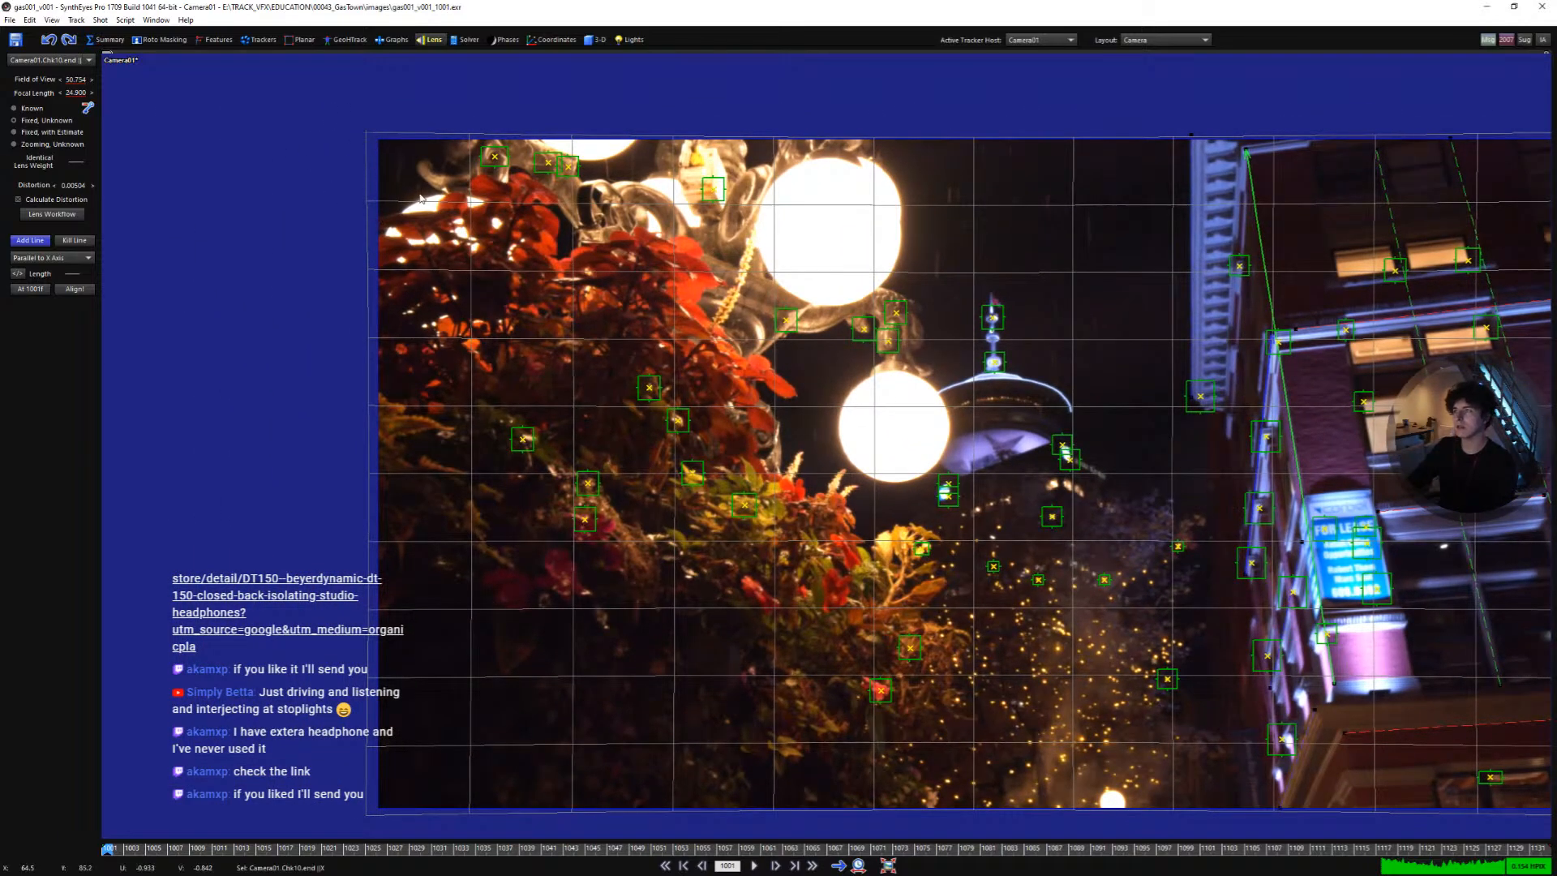
middle_click_drag(744, 247, 553, 188)
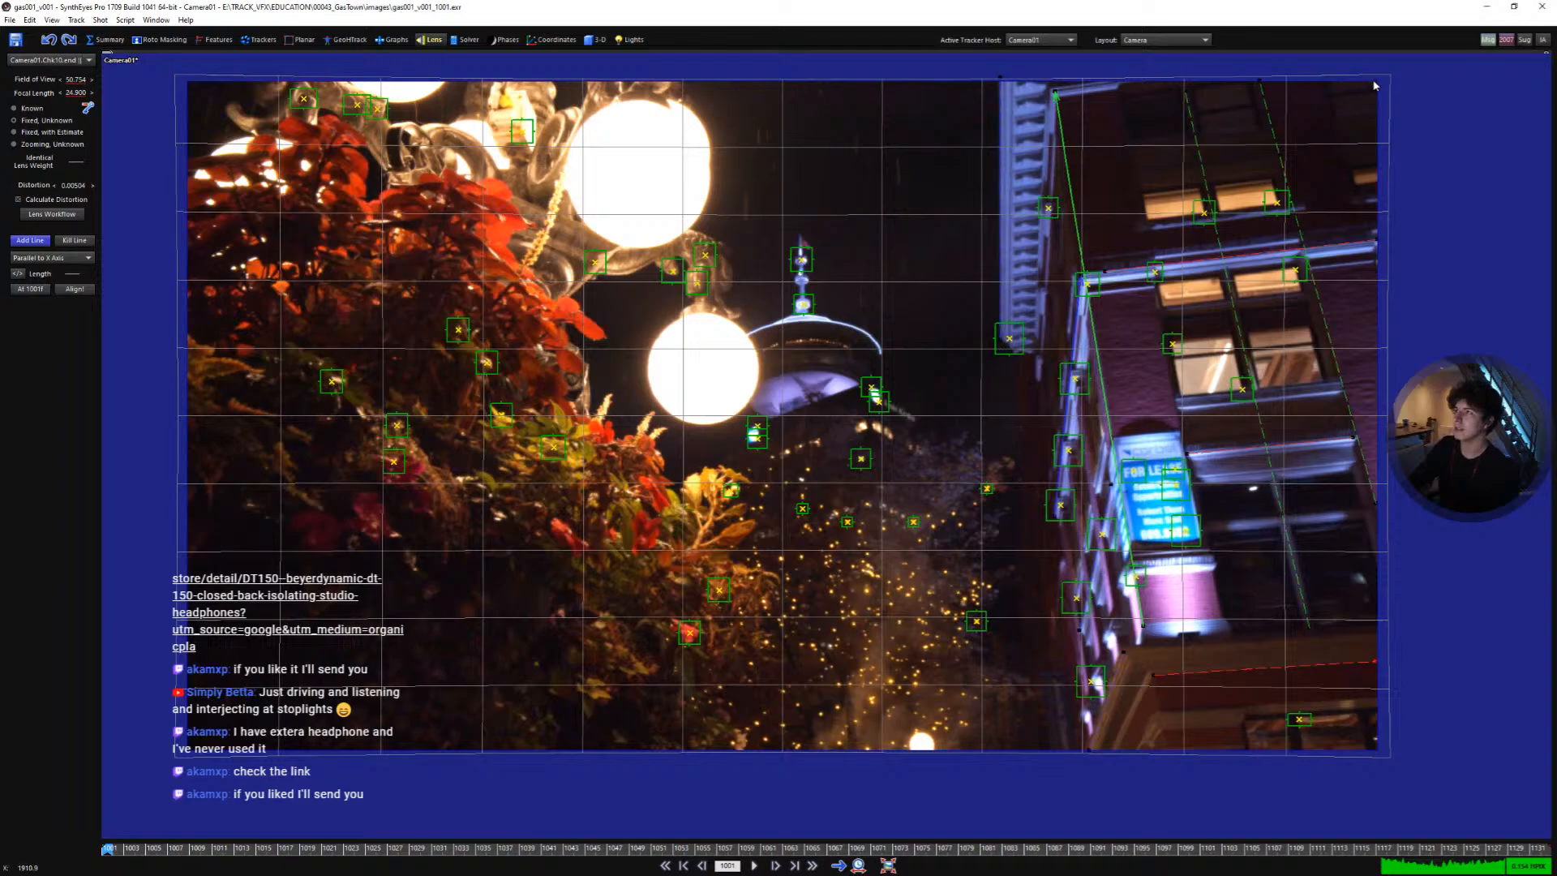
key("p")
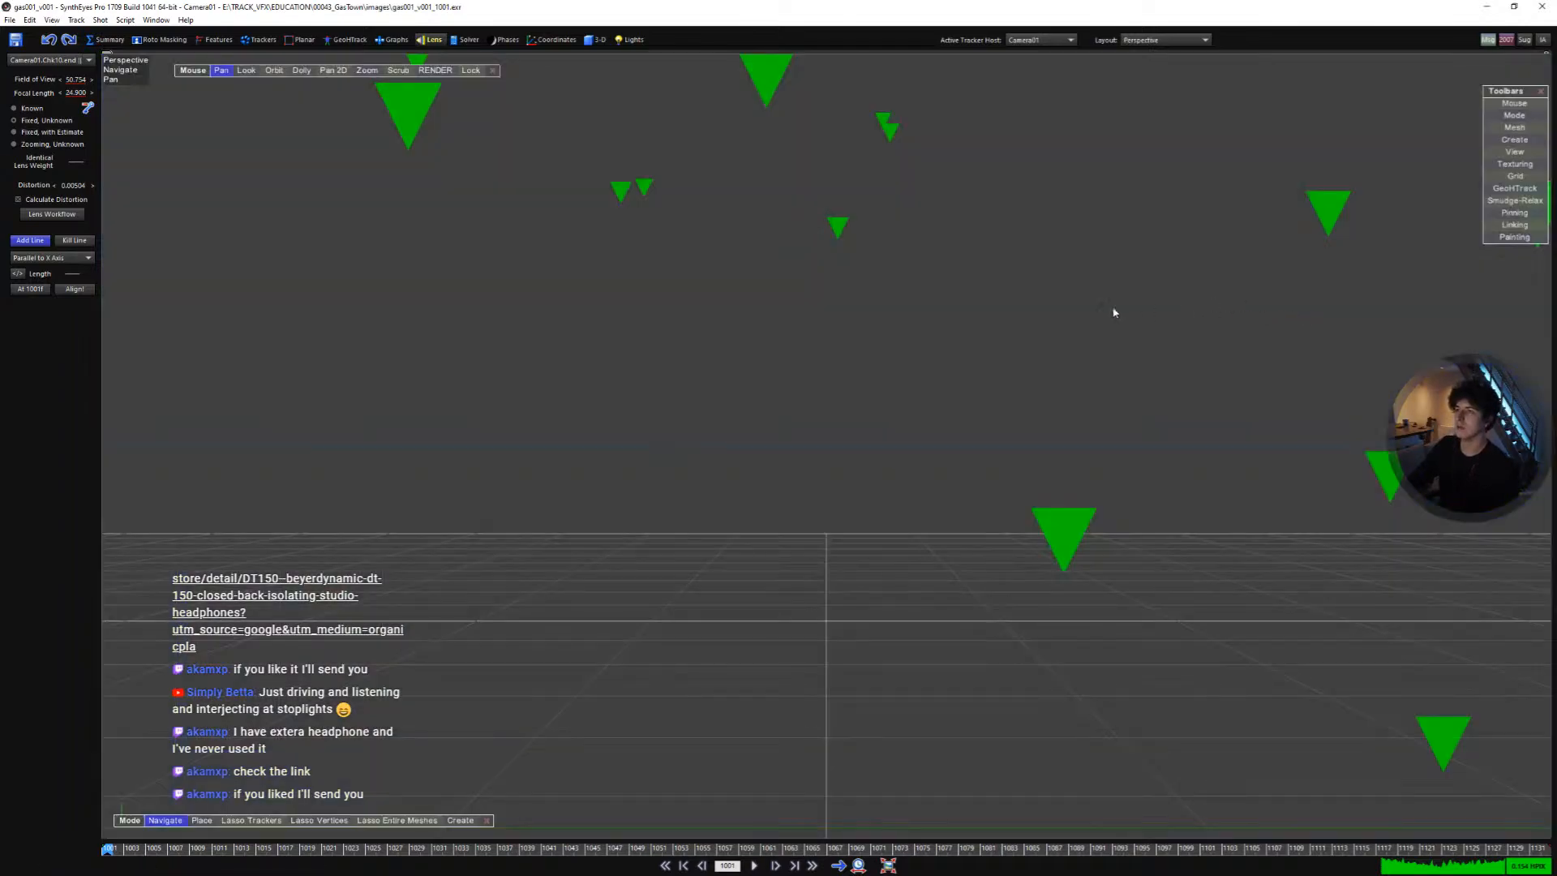
key("l")
scroll(848, 385, "down", 5)
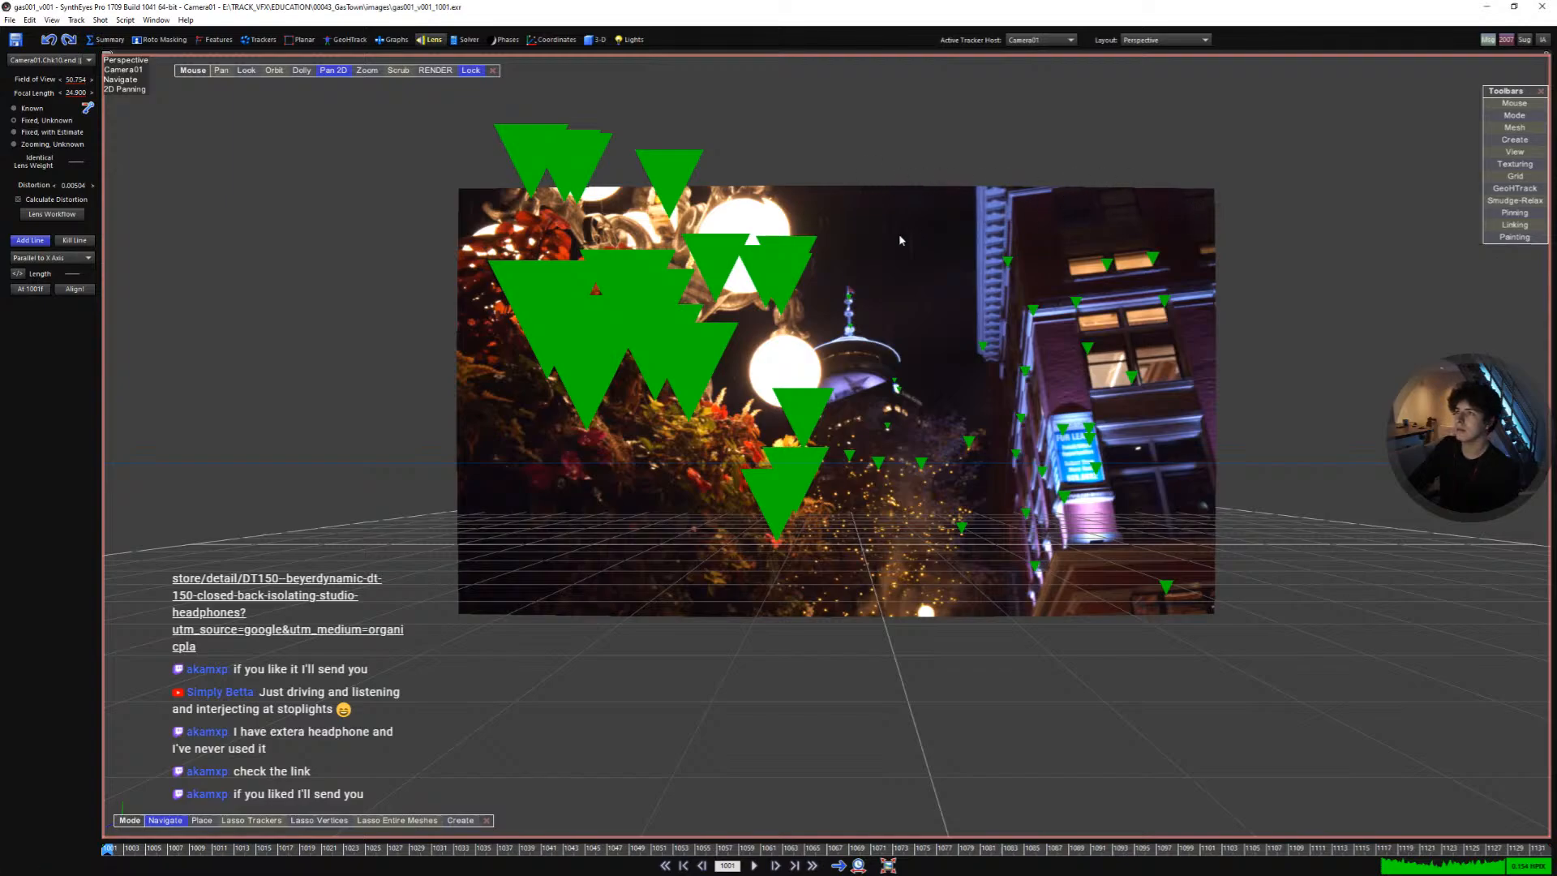
scroll(782, 337, "up", 2)
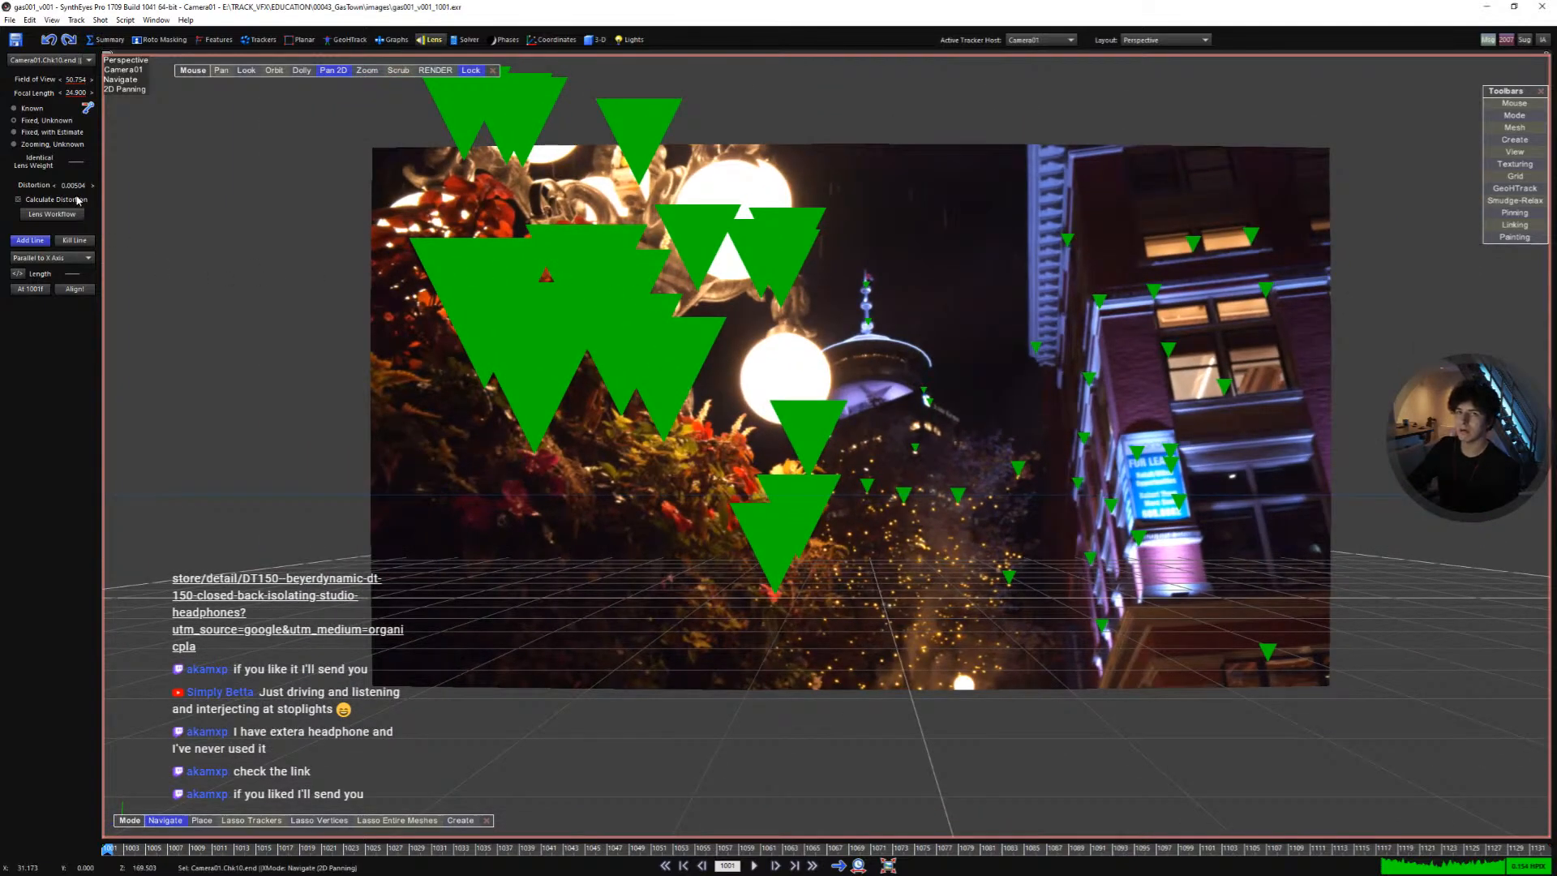
- Try adjusting the distortion coefficient, then undo the changes back to the solved value
left_click_drag(74, 188, 85, 187)
left_click_drag(73, 185, 307, 218)
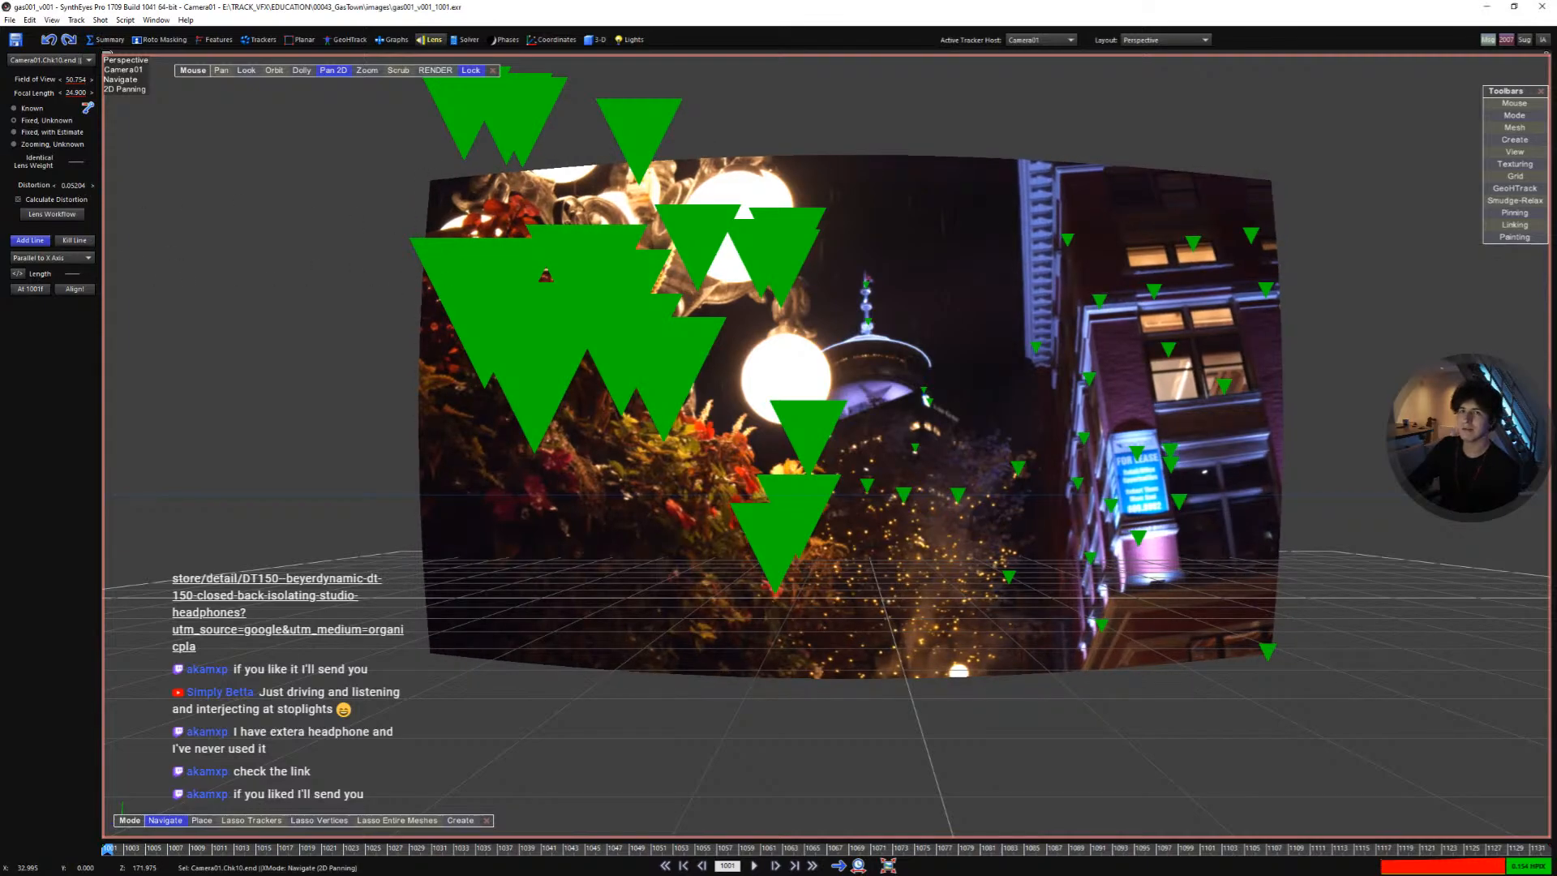
left_click_drag(73, 186, 8, 186)
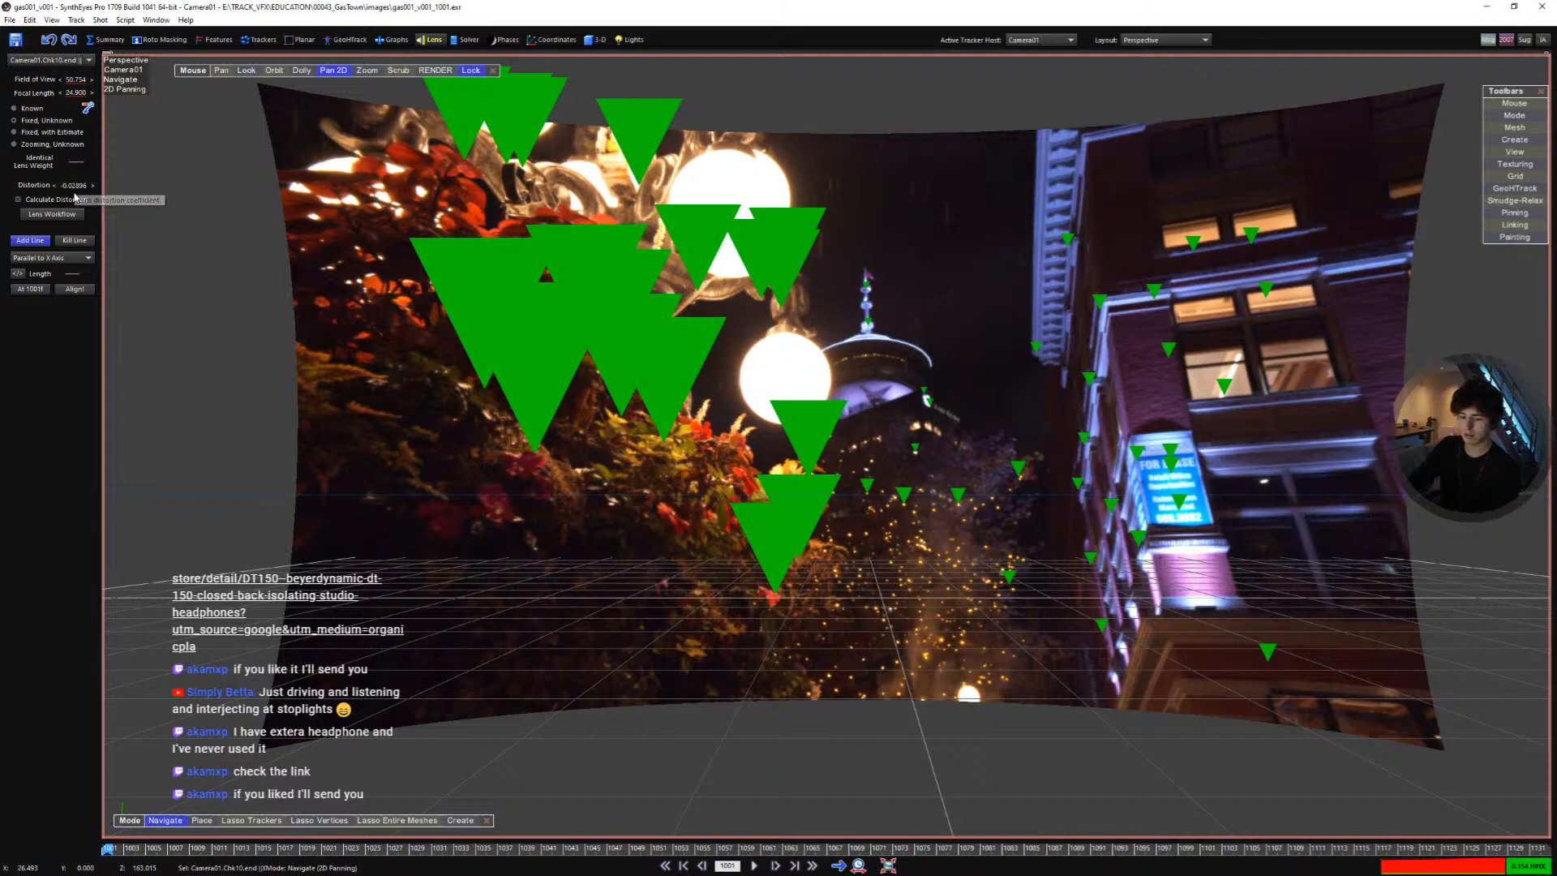
key("ctrl+z")
key("ctrl+z")
key("ctrl+z")
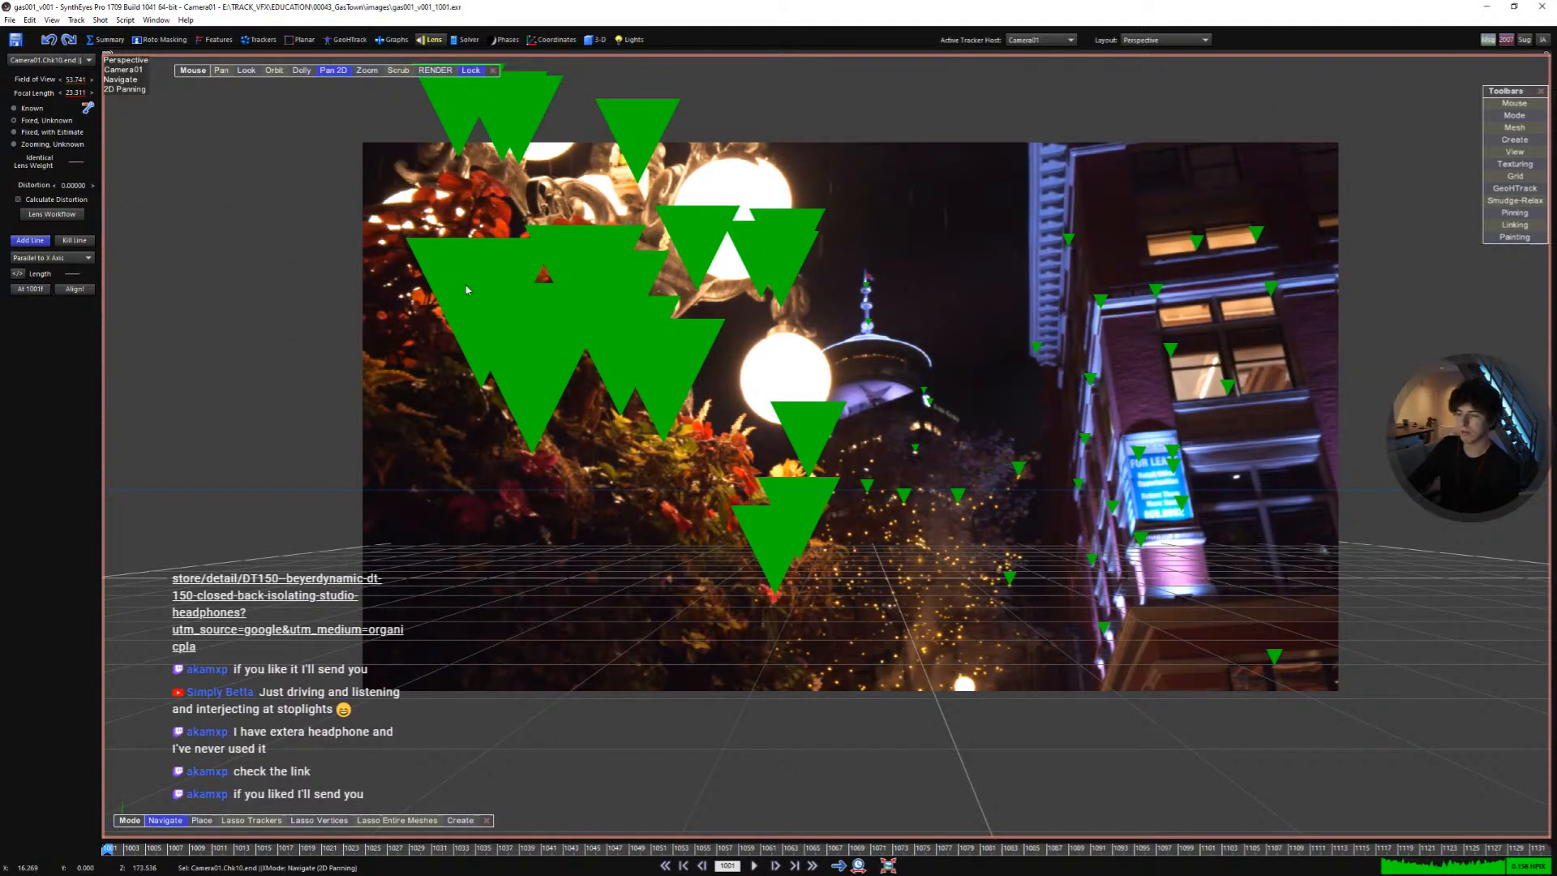
key("ctrl+y")
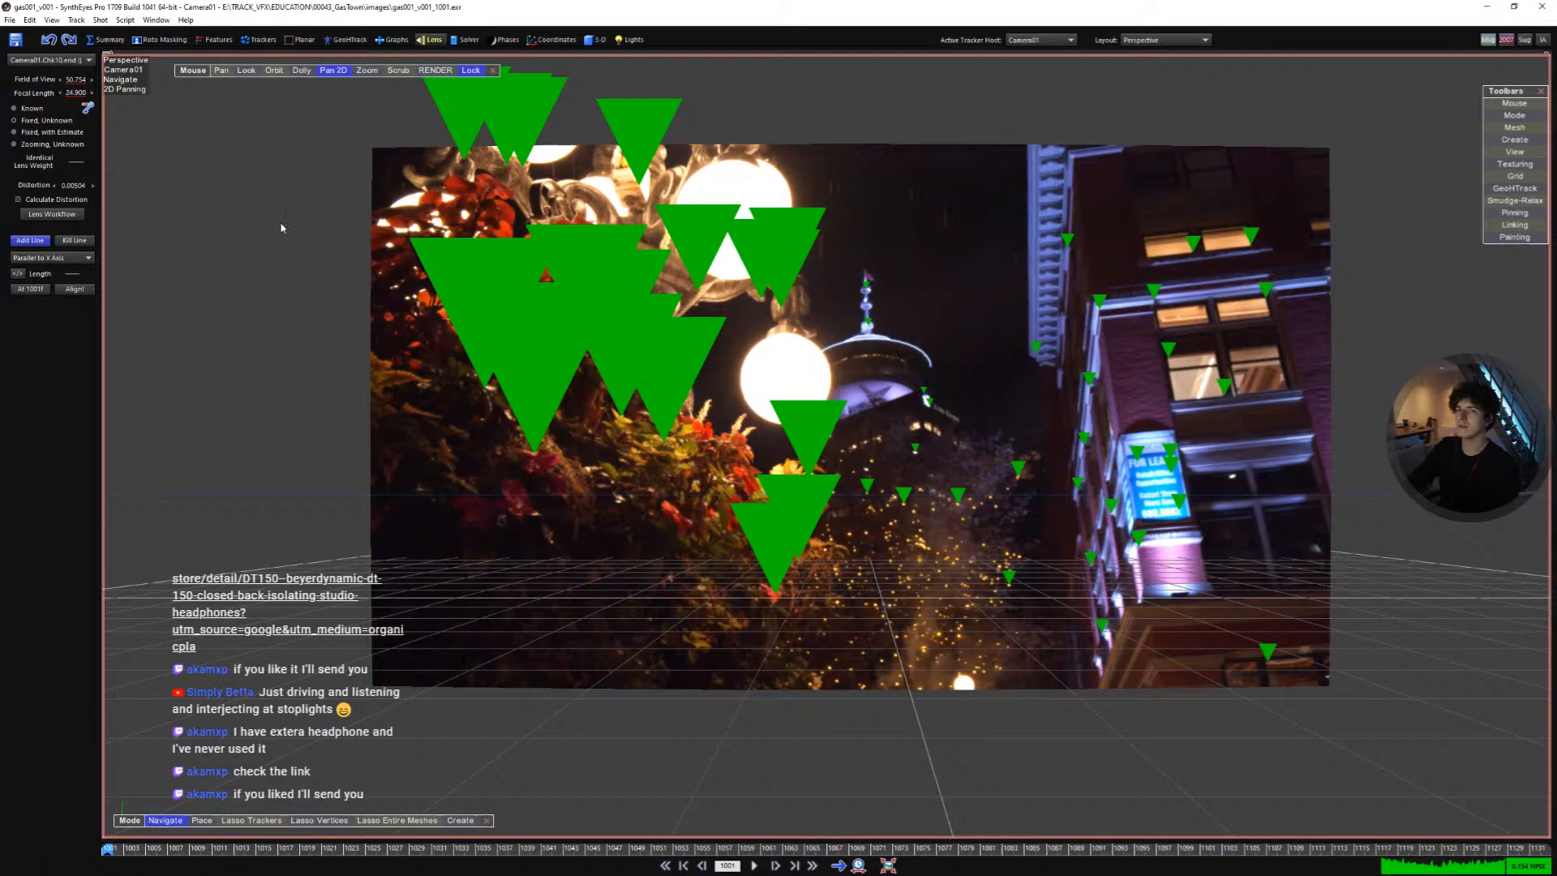
- Align the scene coordinate system to the lens alignment lines
left_click(431, 40)
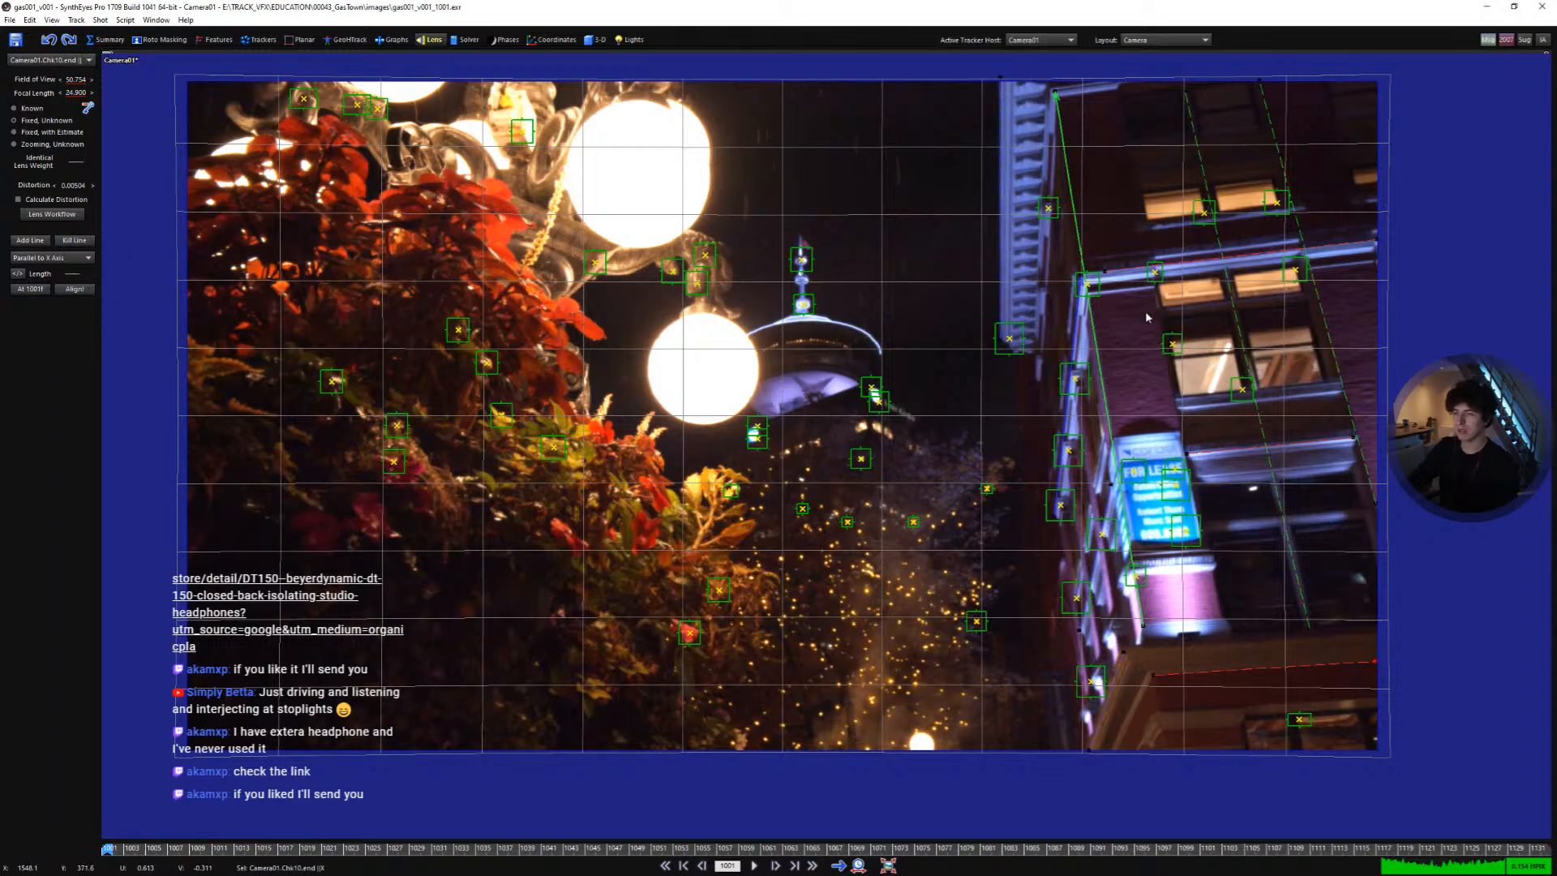
key("5")
scroll(926, 679, "down", 3)
middle_click_drag(926, 679, 904, 601)
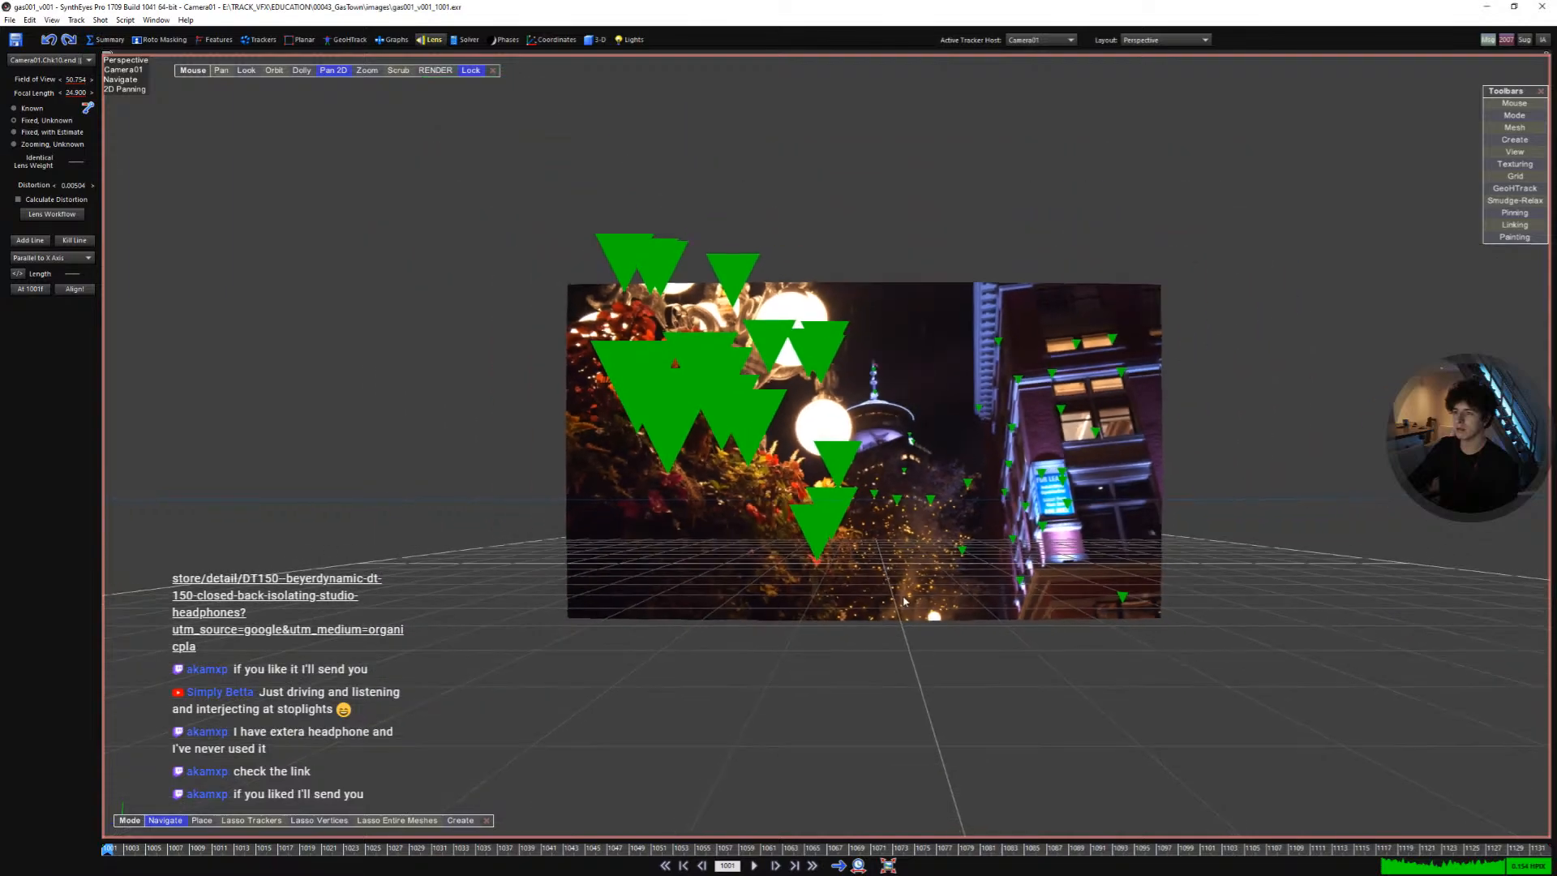
scroll(892, 567, "up", 2)
scroll(1075, 384, "up", 2)
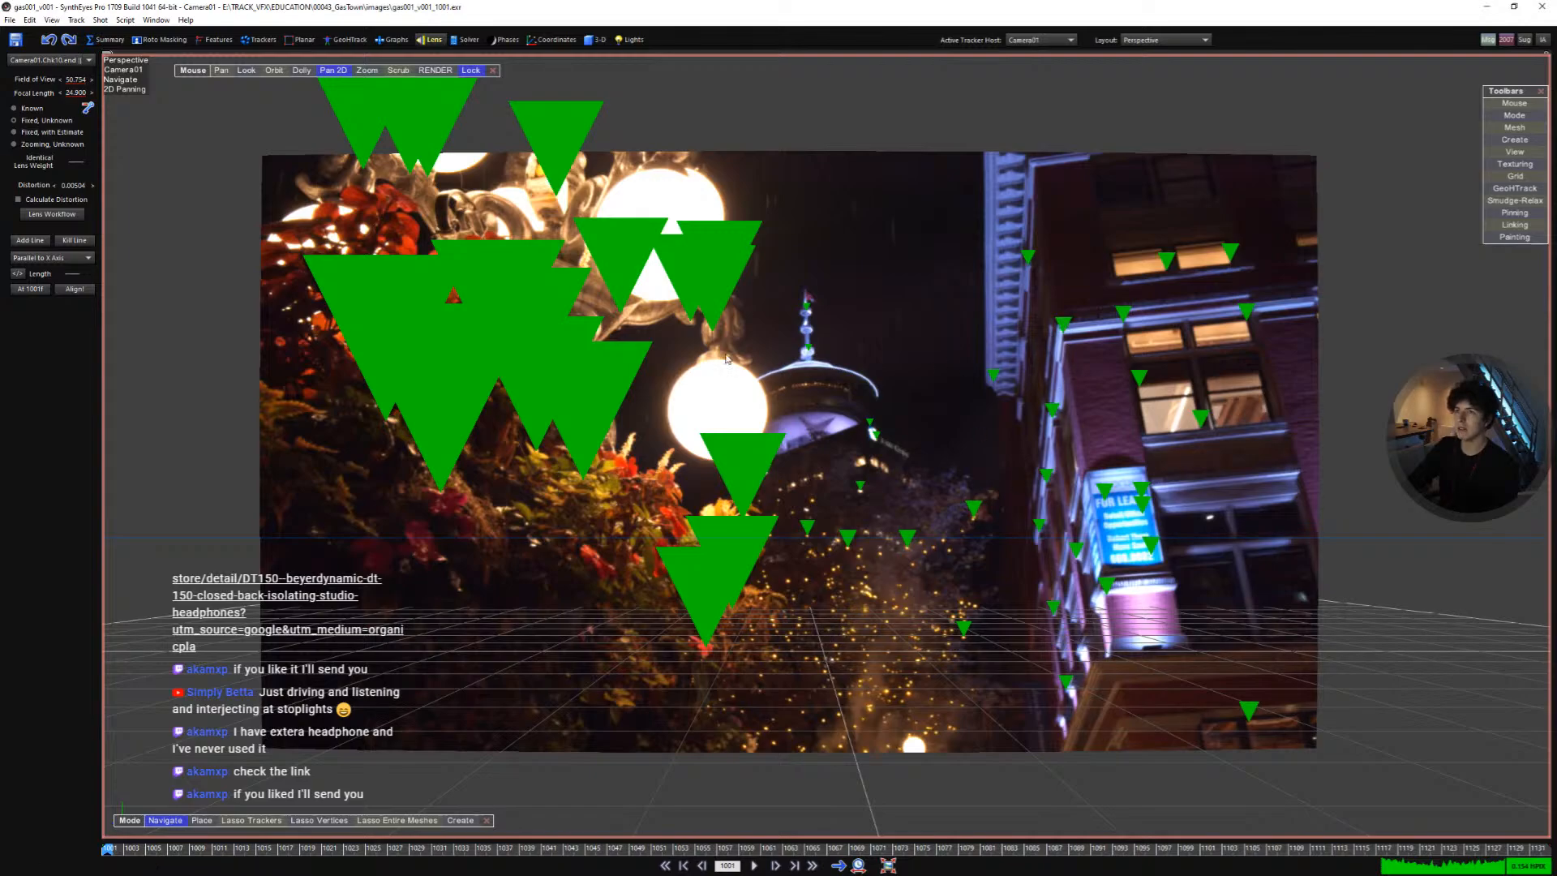
left_click(76, 290)
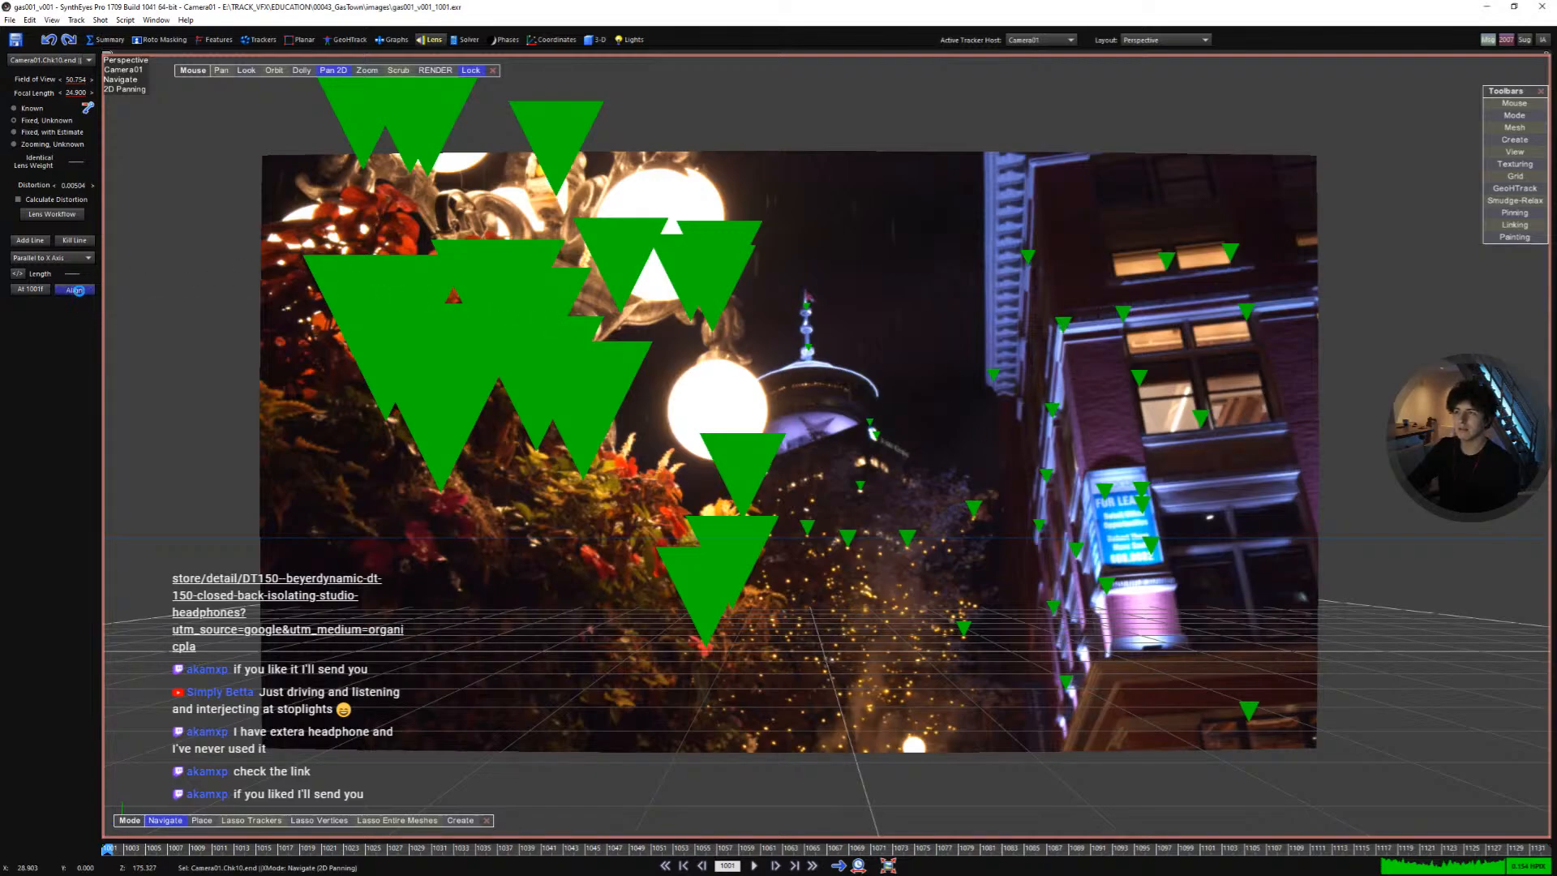
- Inspect the aligned scene grid against the footage in the perspective and camera views
scroll(1108, 390, "up", 4)
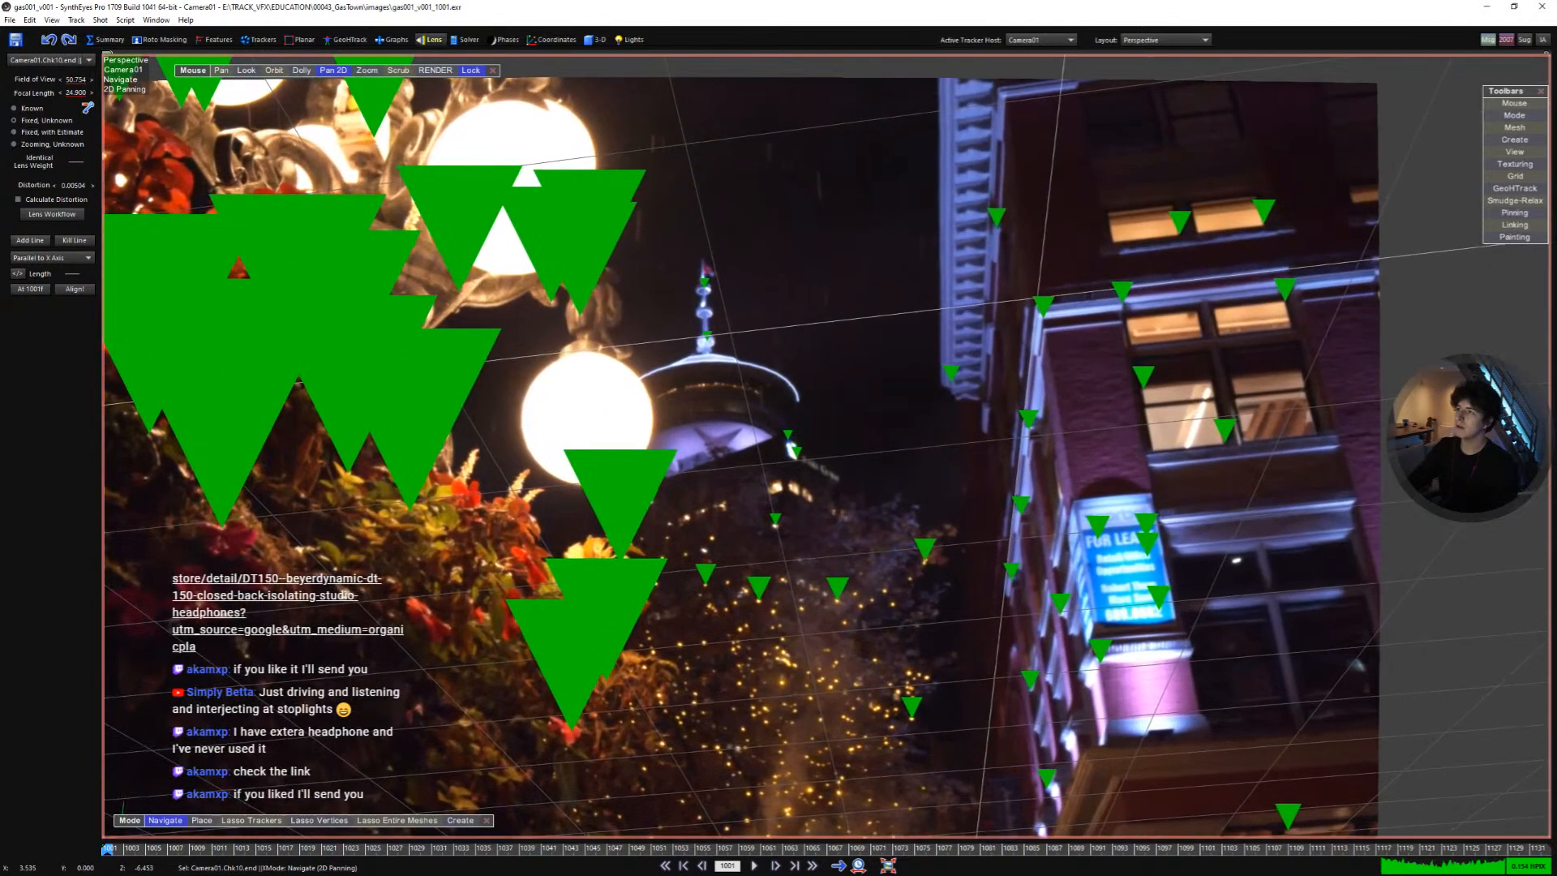
scroll(1091, 379, "down", 4)
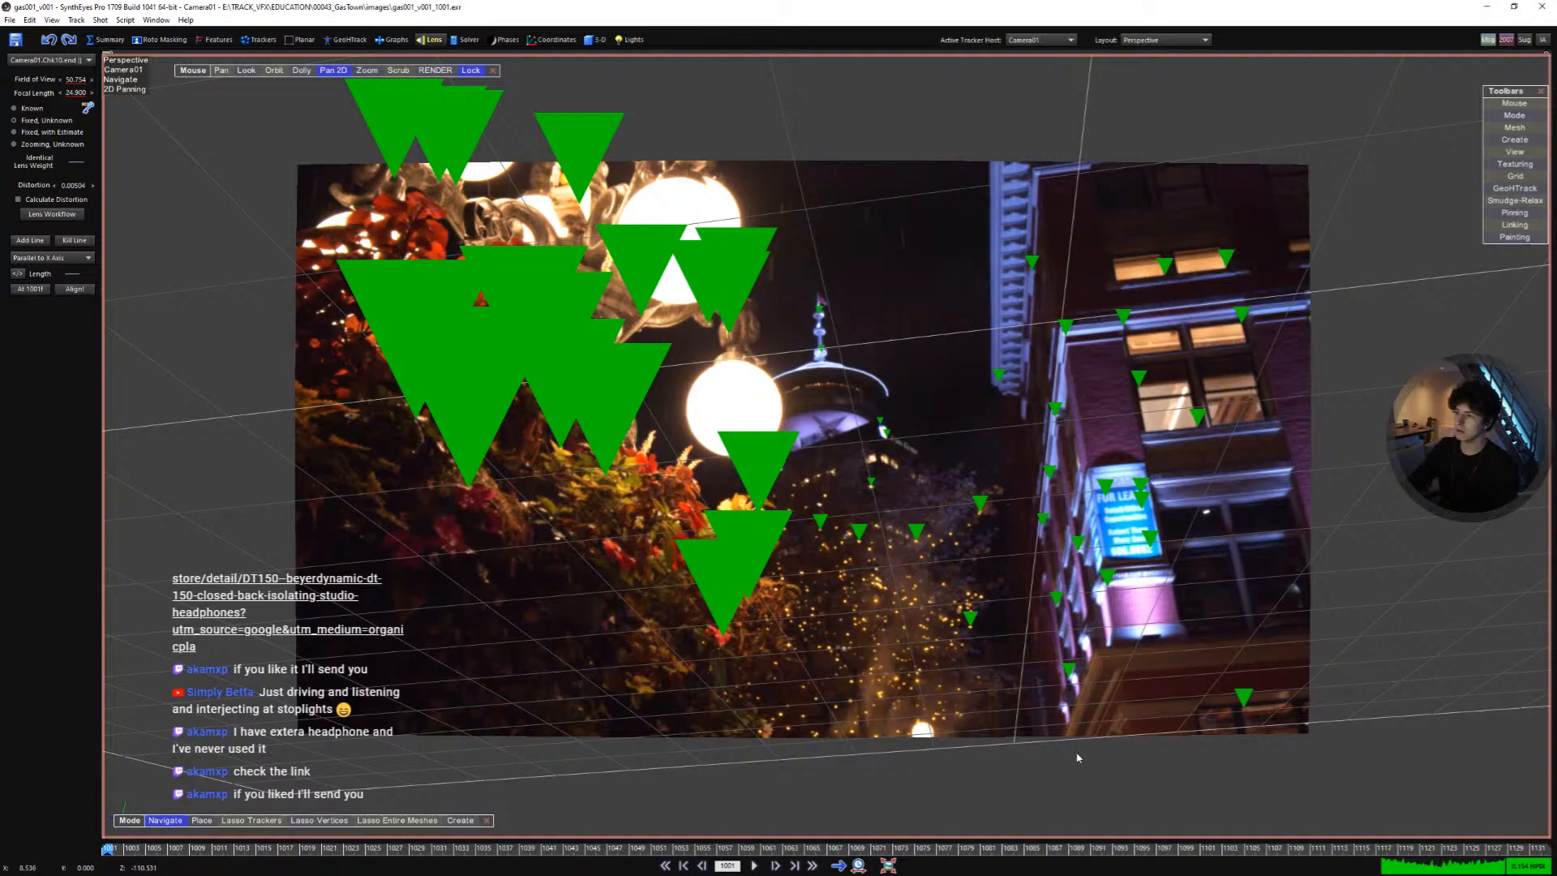
middle_click_drag(1076, 758, 987, 738)
middle_click_drag(1059, 252, 1089, 309)
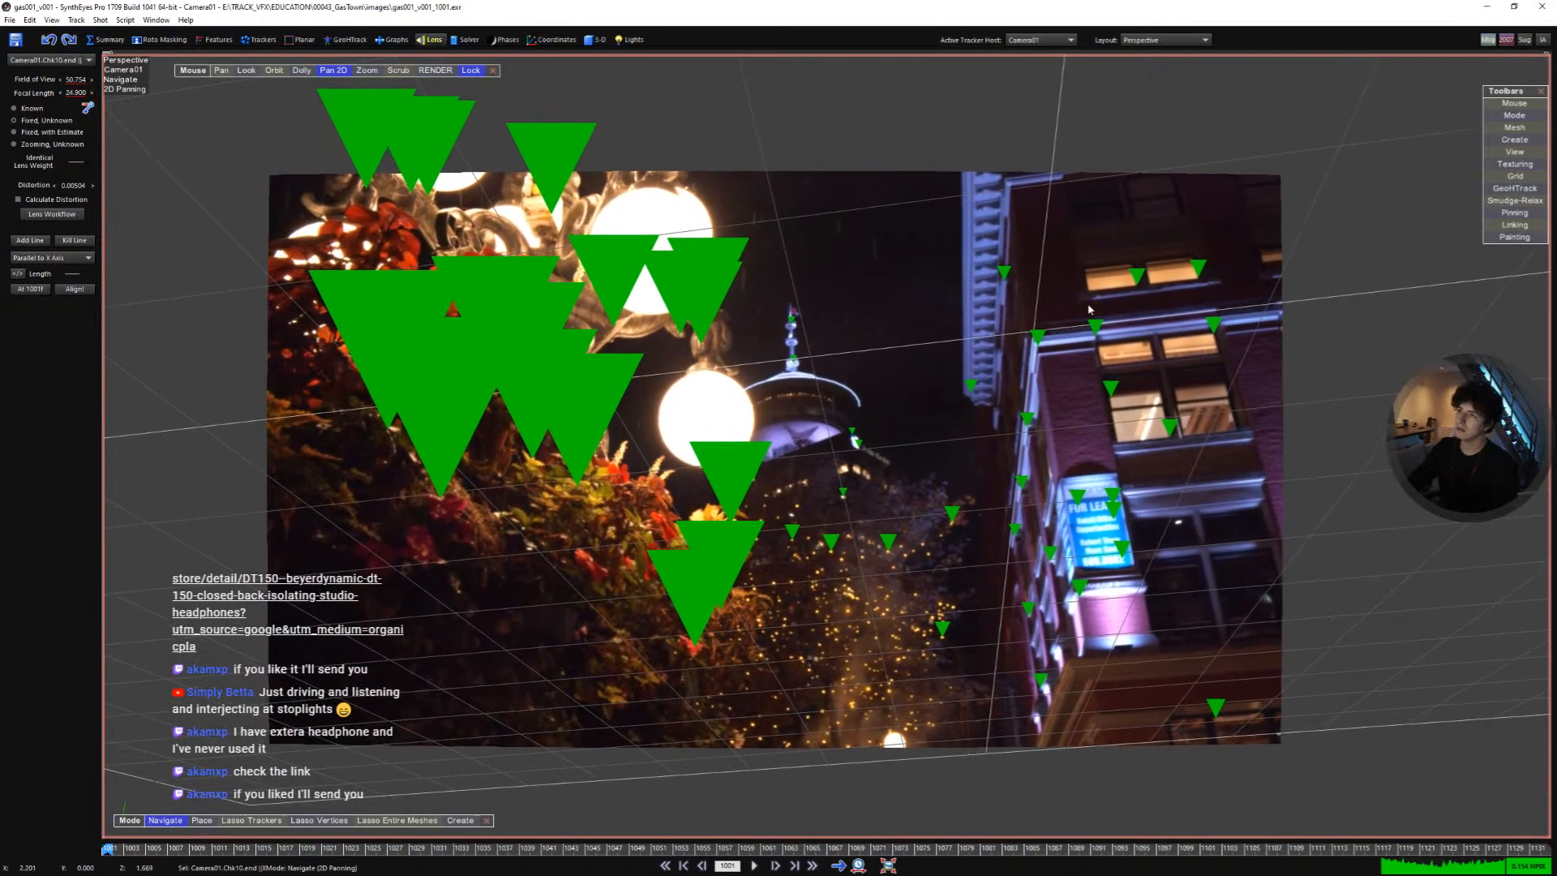
key("1")
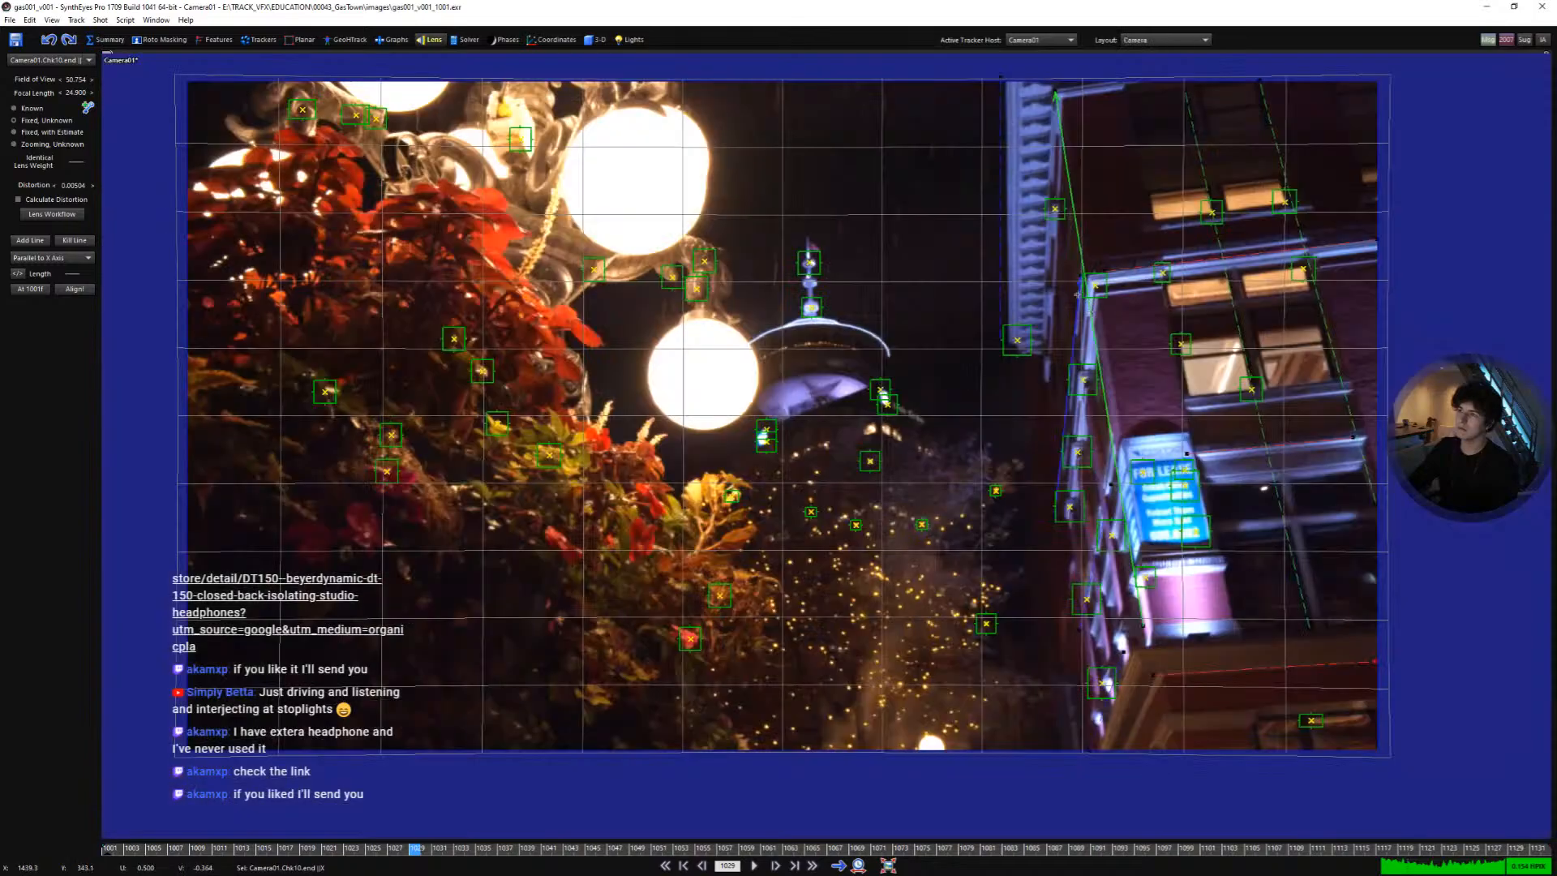
key("5")
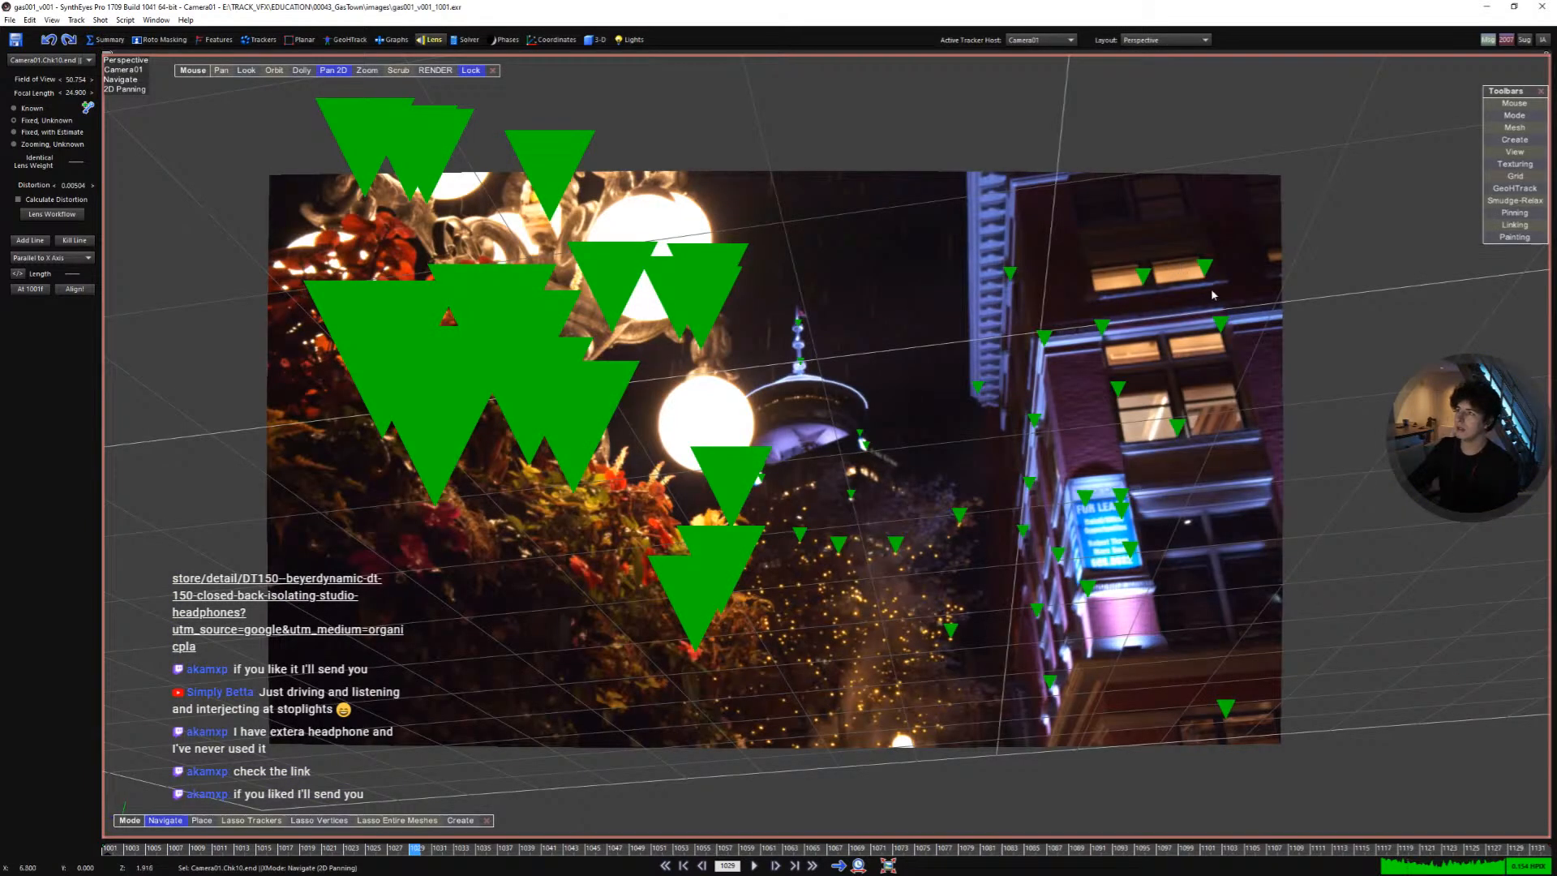
scroll(1210, 289, "up", 5)
scroll(1210, 289, "down", 2)
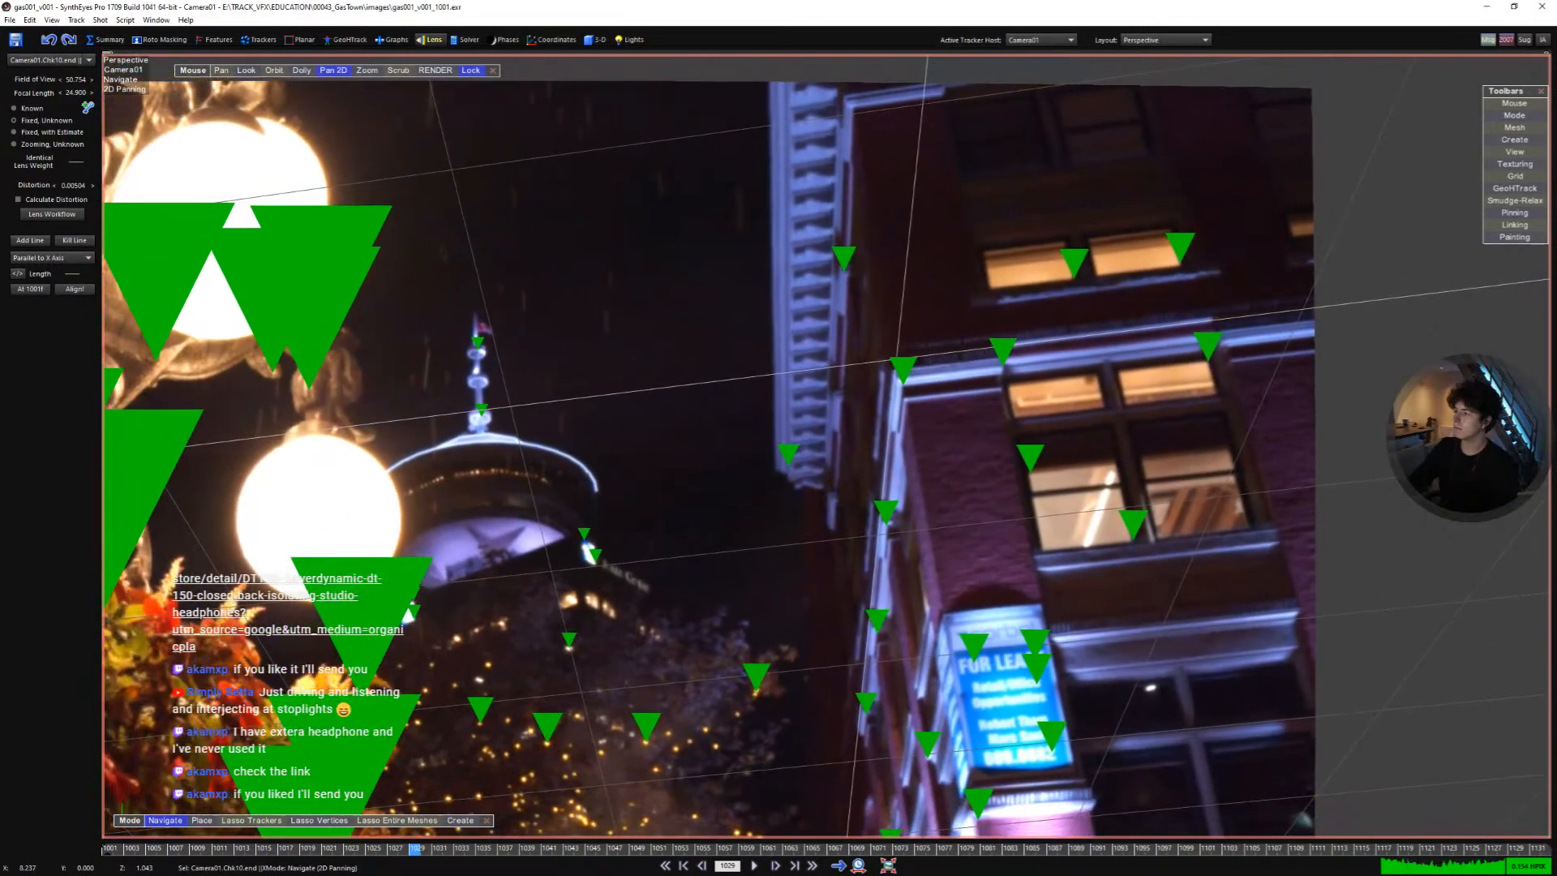
scroll(1225, 292, "down", 5)
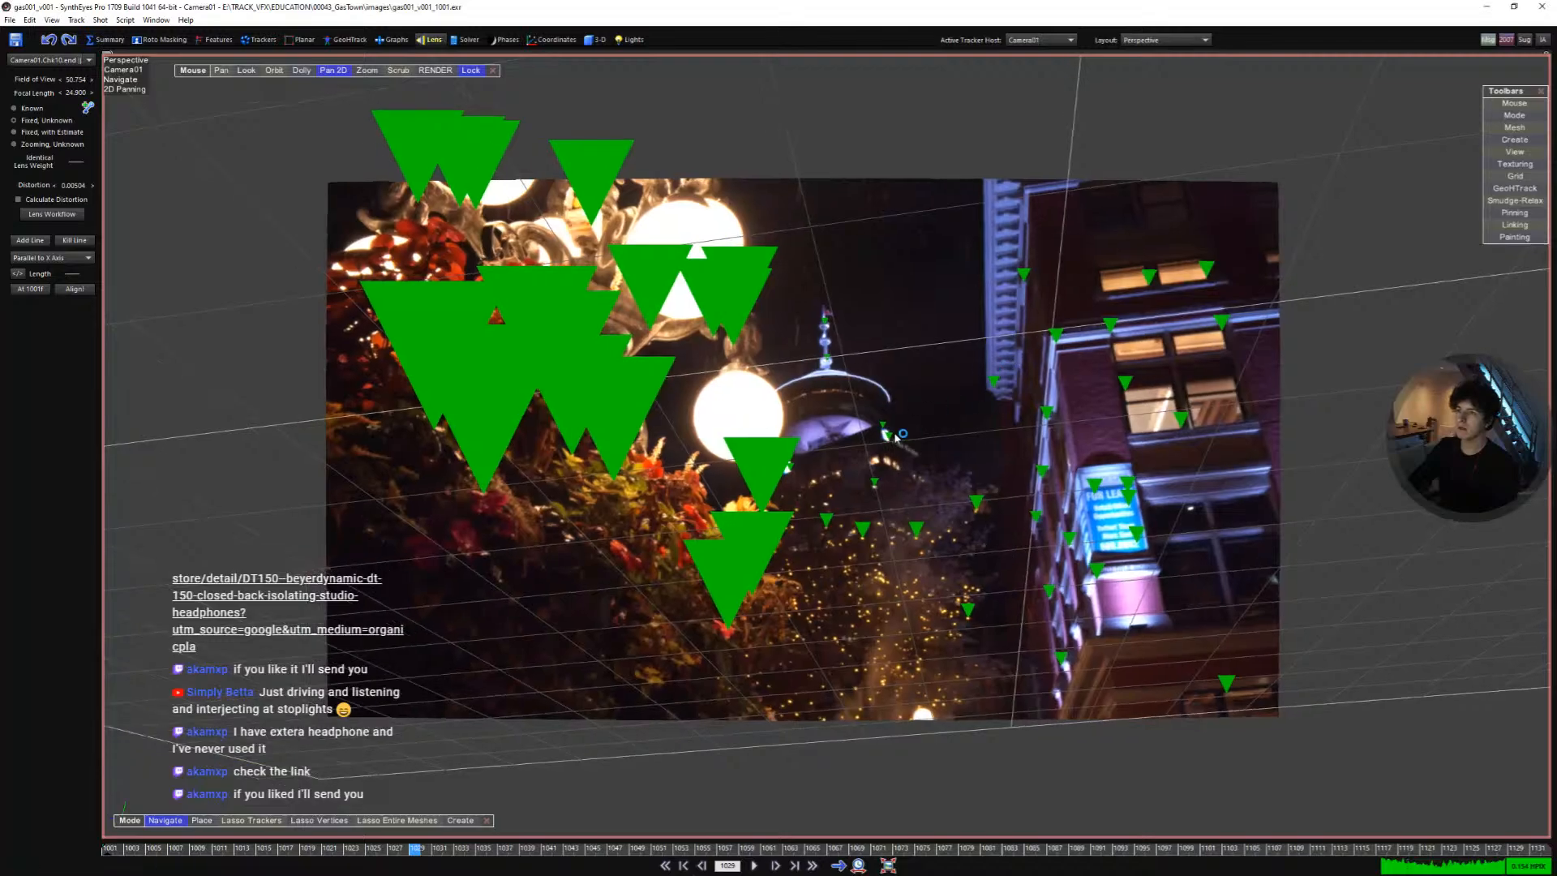
scroll(895, 437, "up", 2)
key("5")
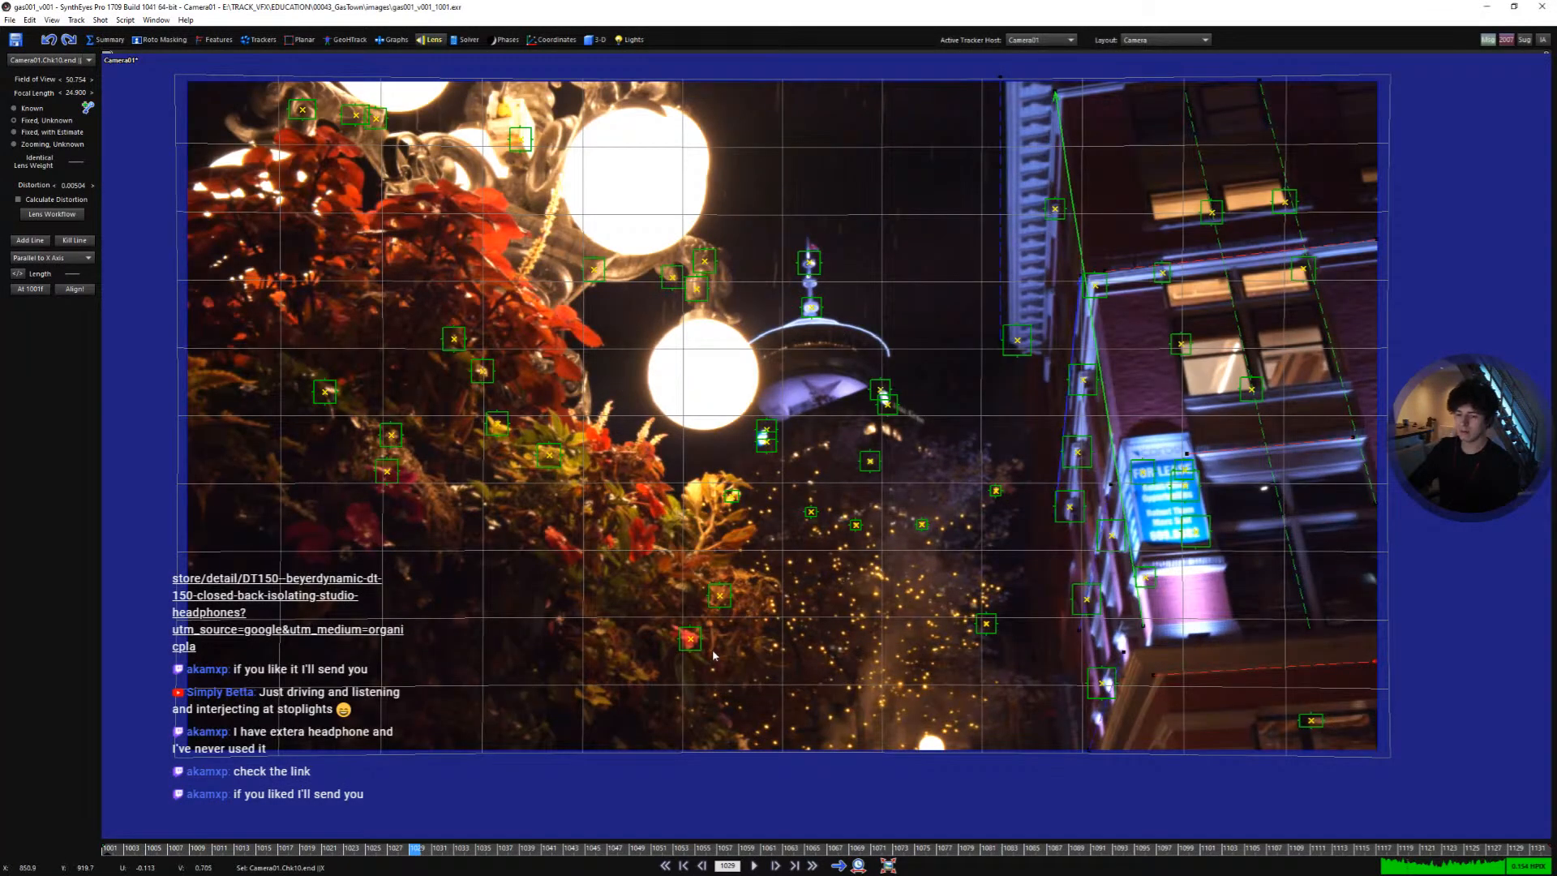
- Switch to the quad 3D layout and move the whole scene with the camera in the side view
key("7")
left_click(594, 40)
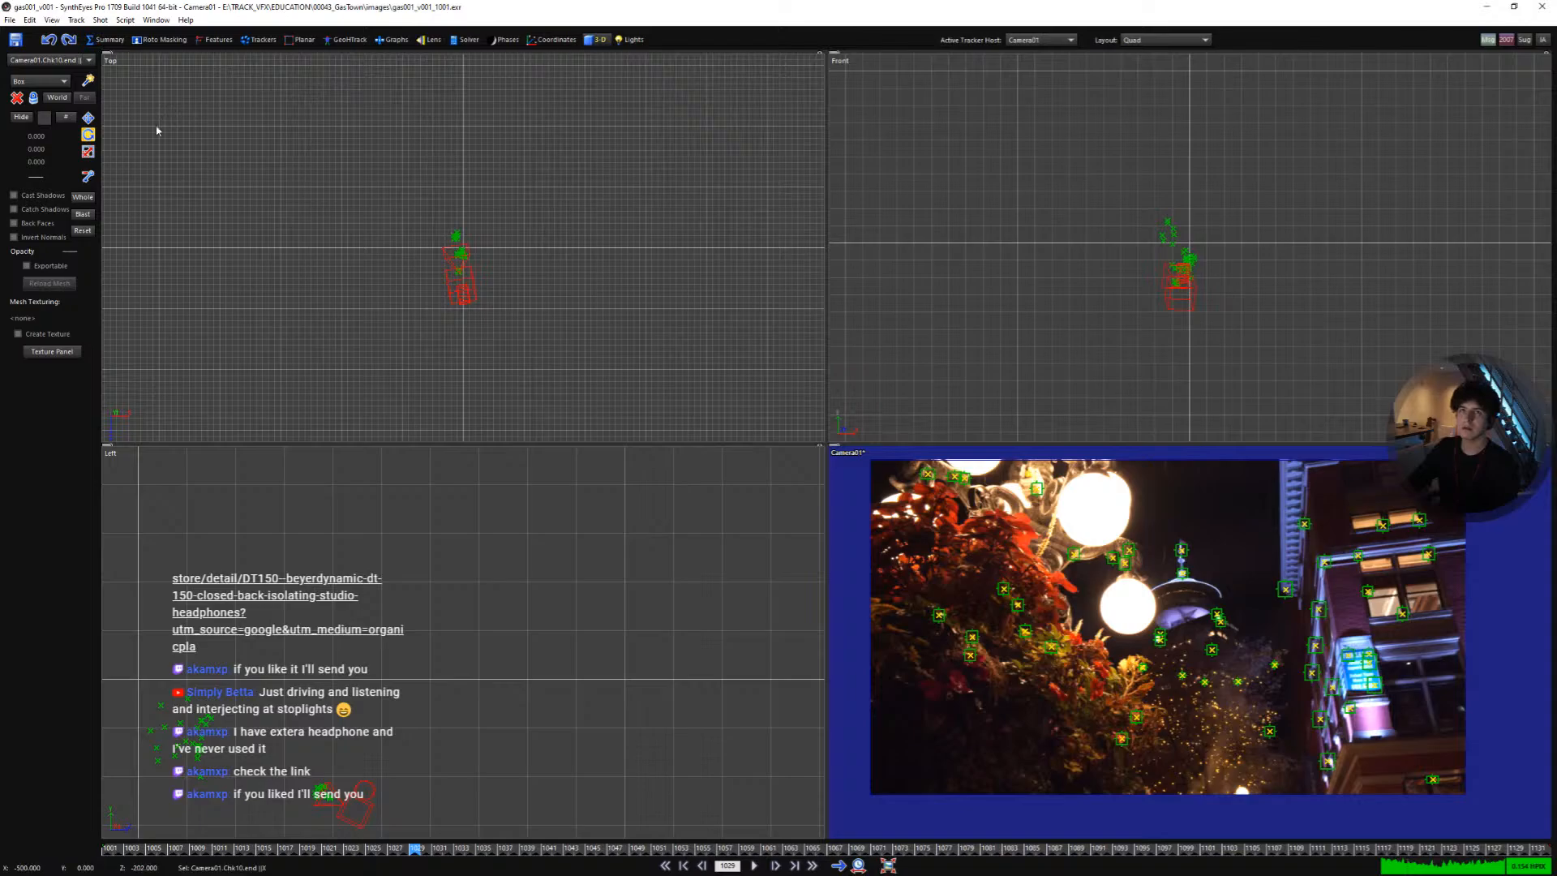
left_click(83, 197)
scroll(624, 547, "down", 3)
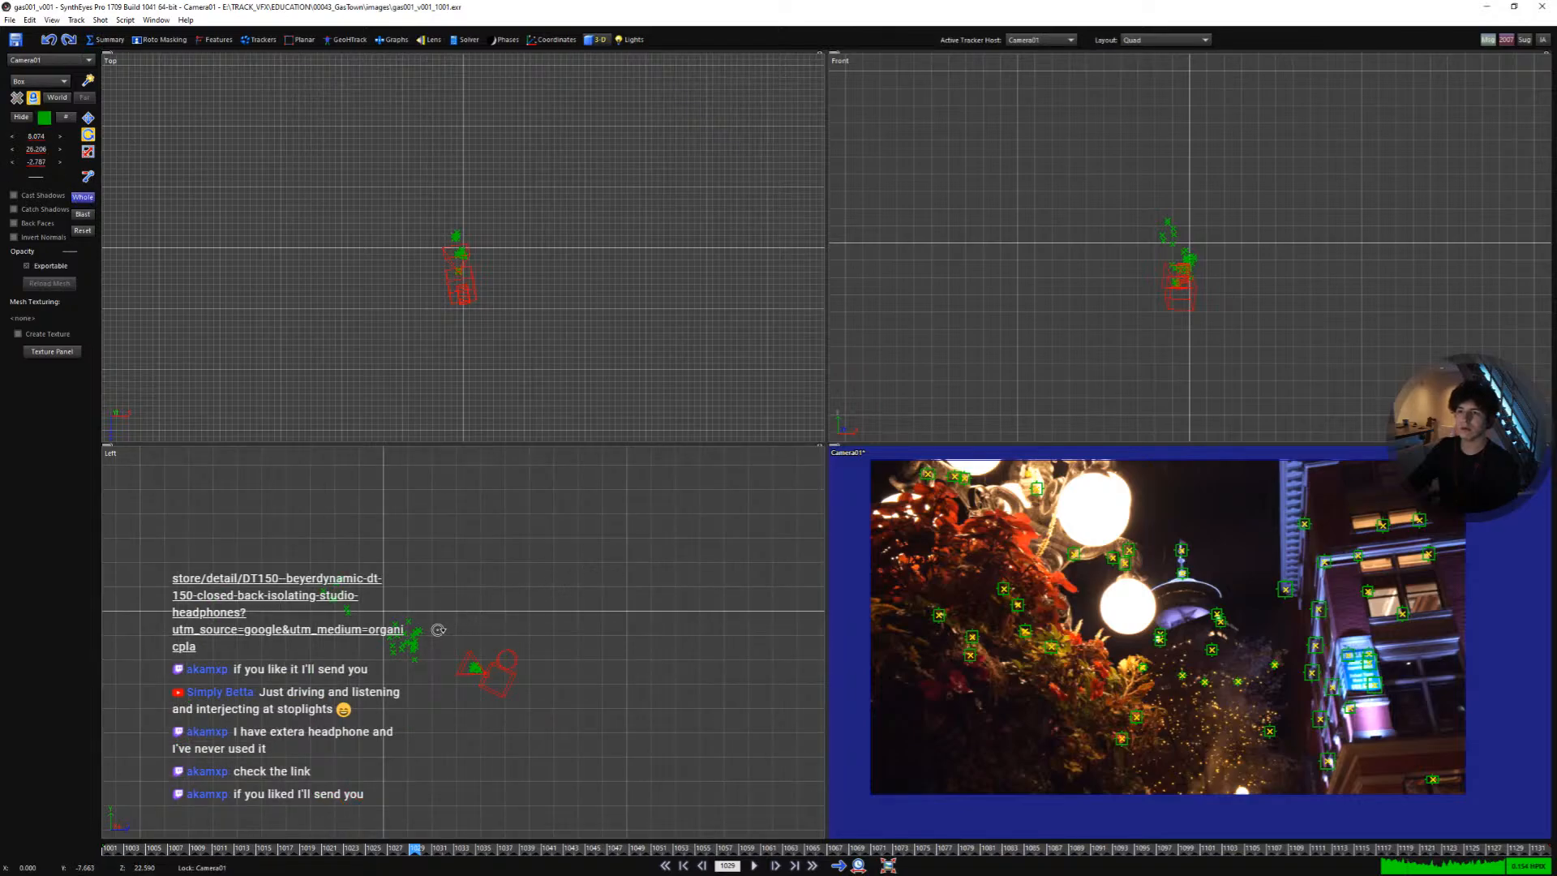
scroll(438, 629, "up", 3)
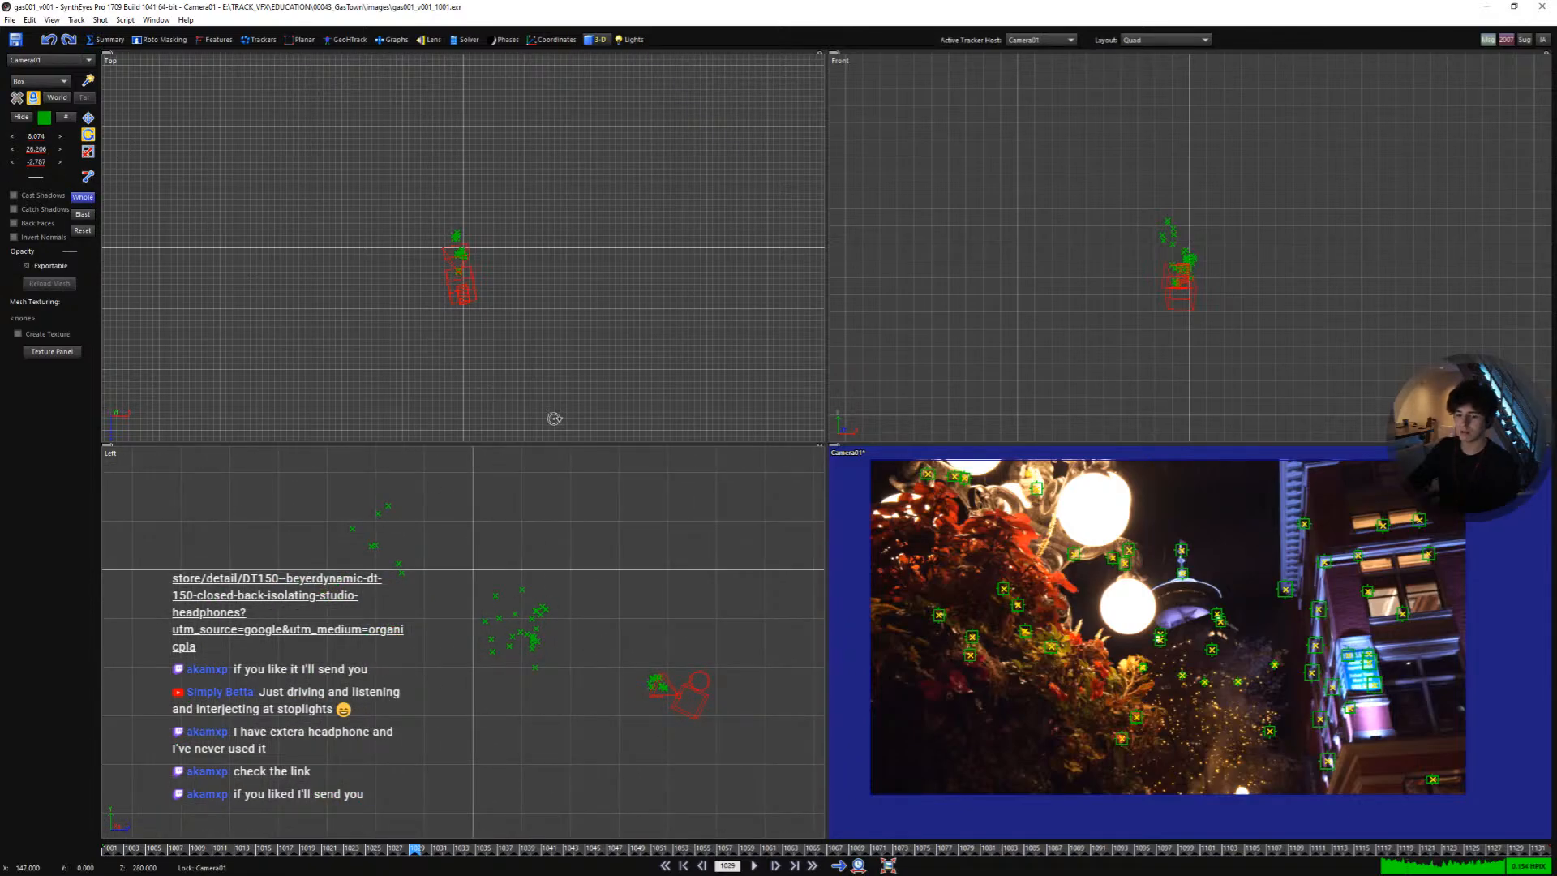
key("w")
left_click_drag(670, 591, 605, 526)
scroll(536, 582, "up", 2)
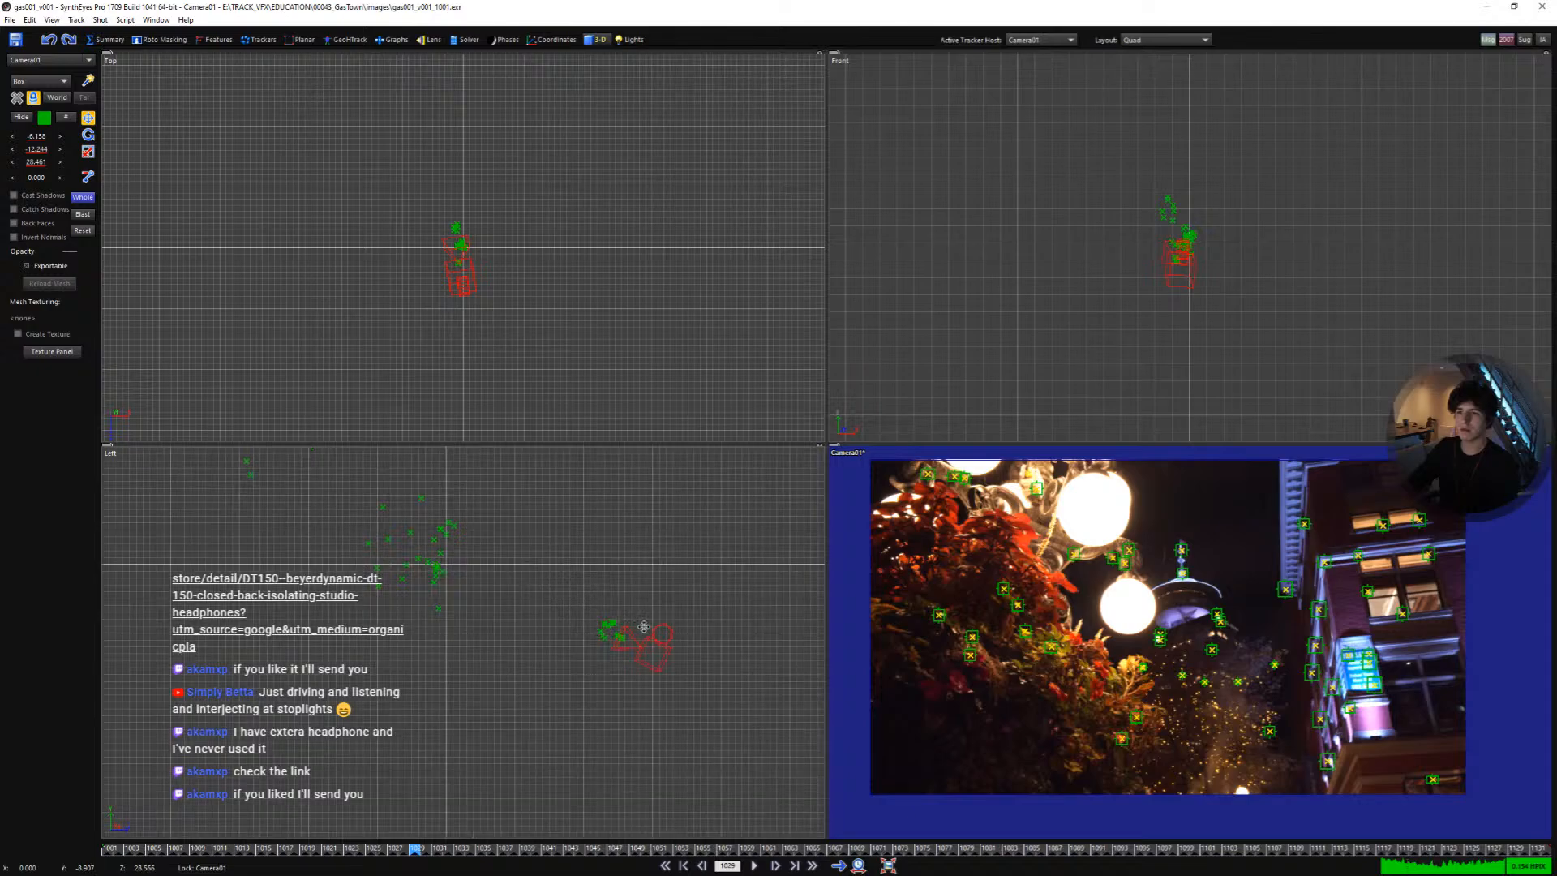
left_click_drag(643, 627, 645, 656)
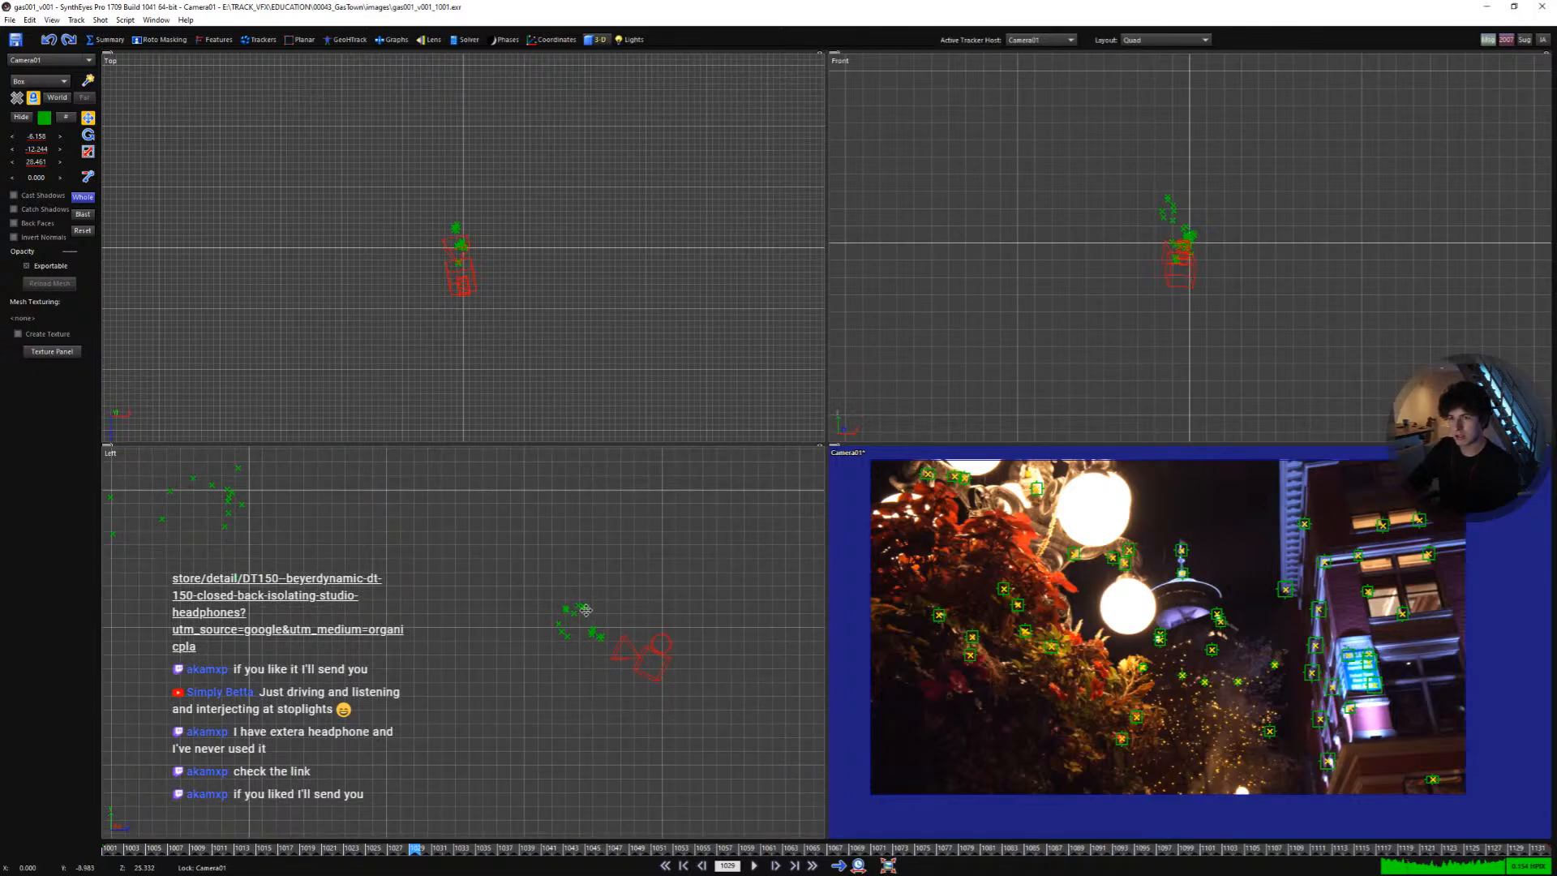
- Adjust the whole scene's position further in the side and top views
middle_click_drag(543, 576, 732, 665)
mouse_move(491, 590)
left_mouse_down()
mouse_move(507, 549)
mouse_move(506, 598)
left_mouse_up()
scroll(440, 511, "up", 2)
scroll(465, 260, "up", 8)
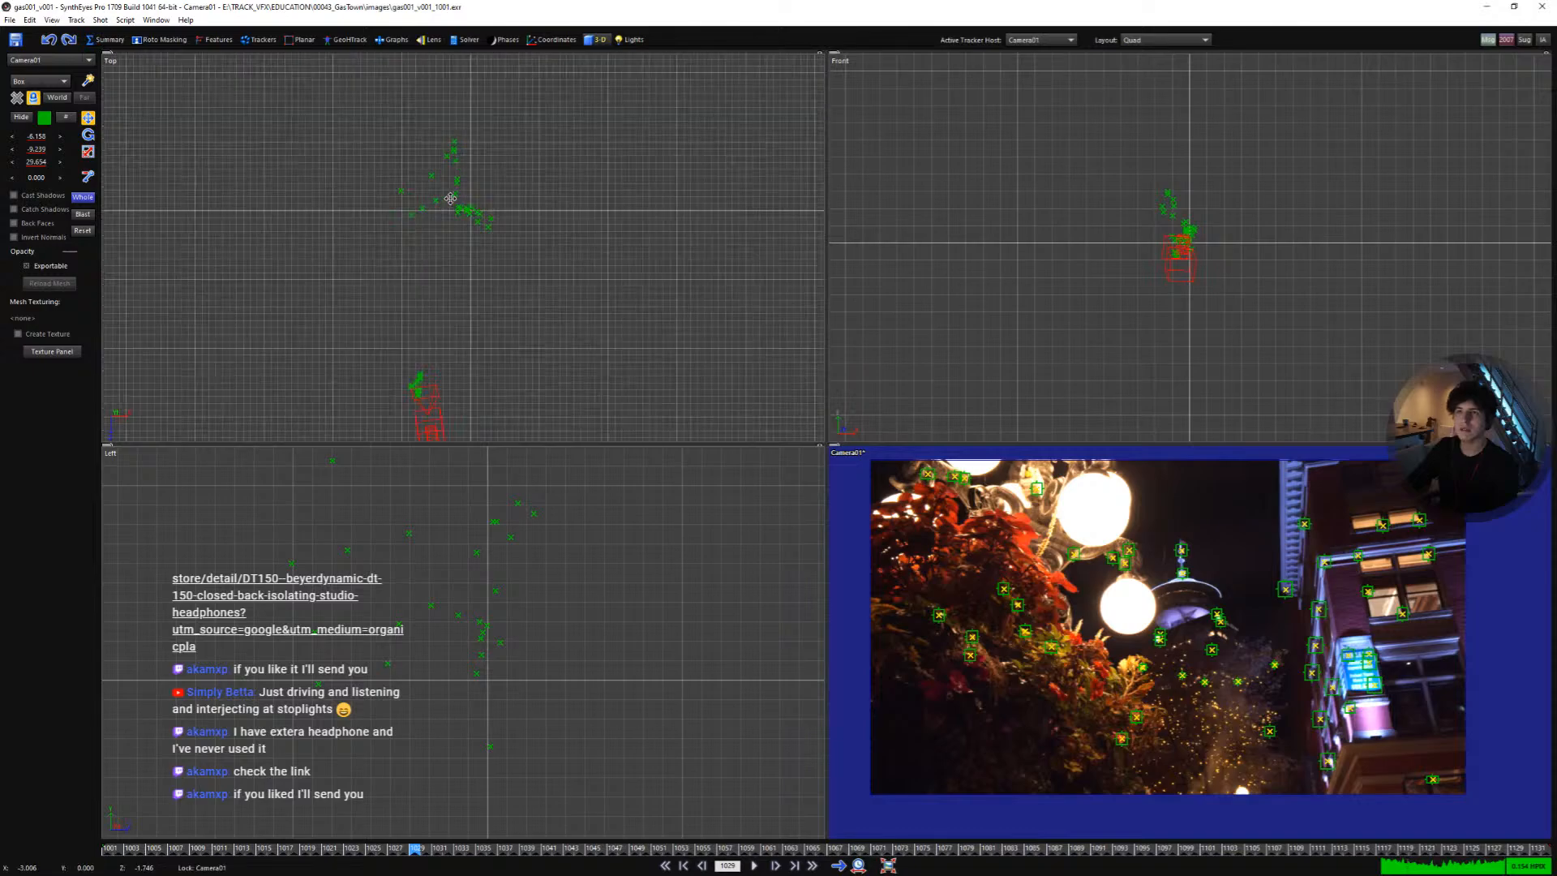
left_click_drag(459, 212, 480, 209)
scroll(479, 193, "up", 2)
middle_click_drag(457, 198, 439, 208)
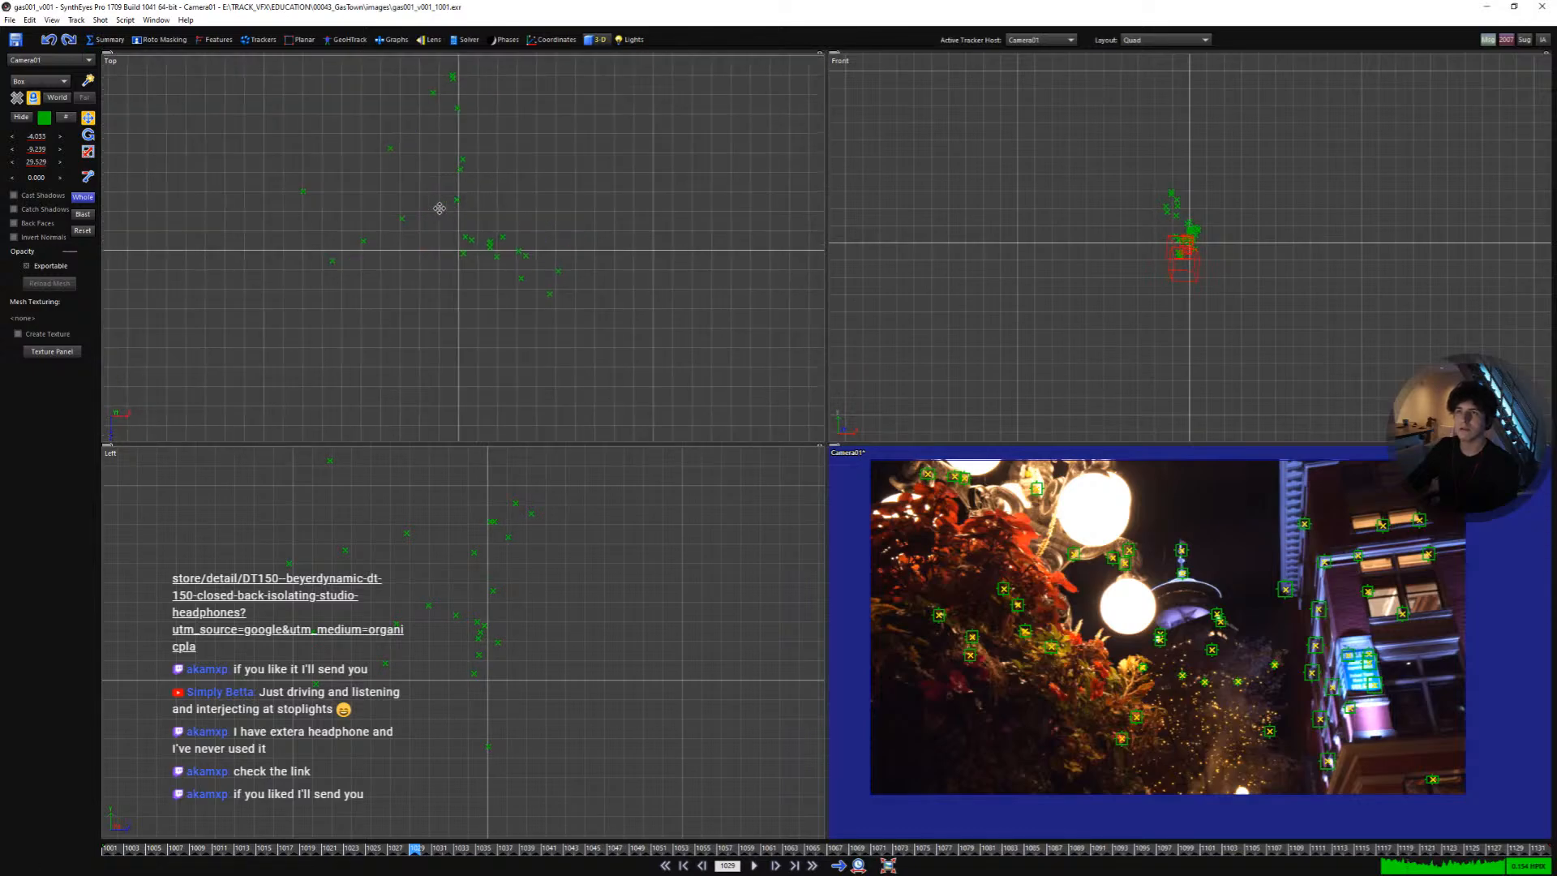
- Examine the trackers on the building's corner and windows closely in the camera view
scroll(1323, 614, "up", 5)
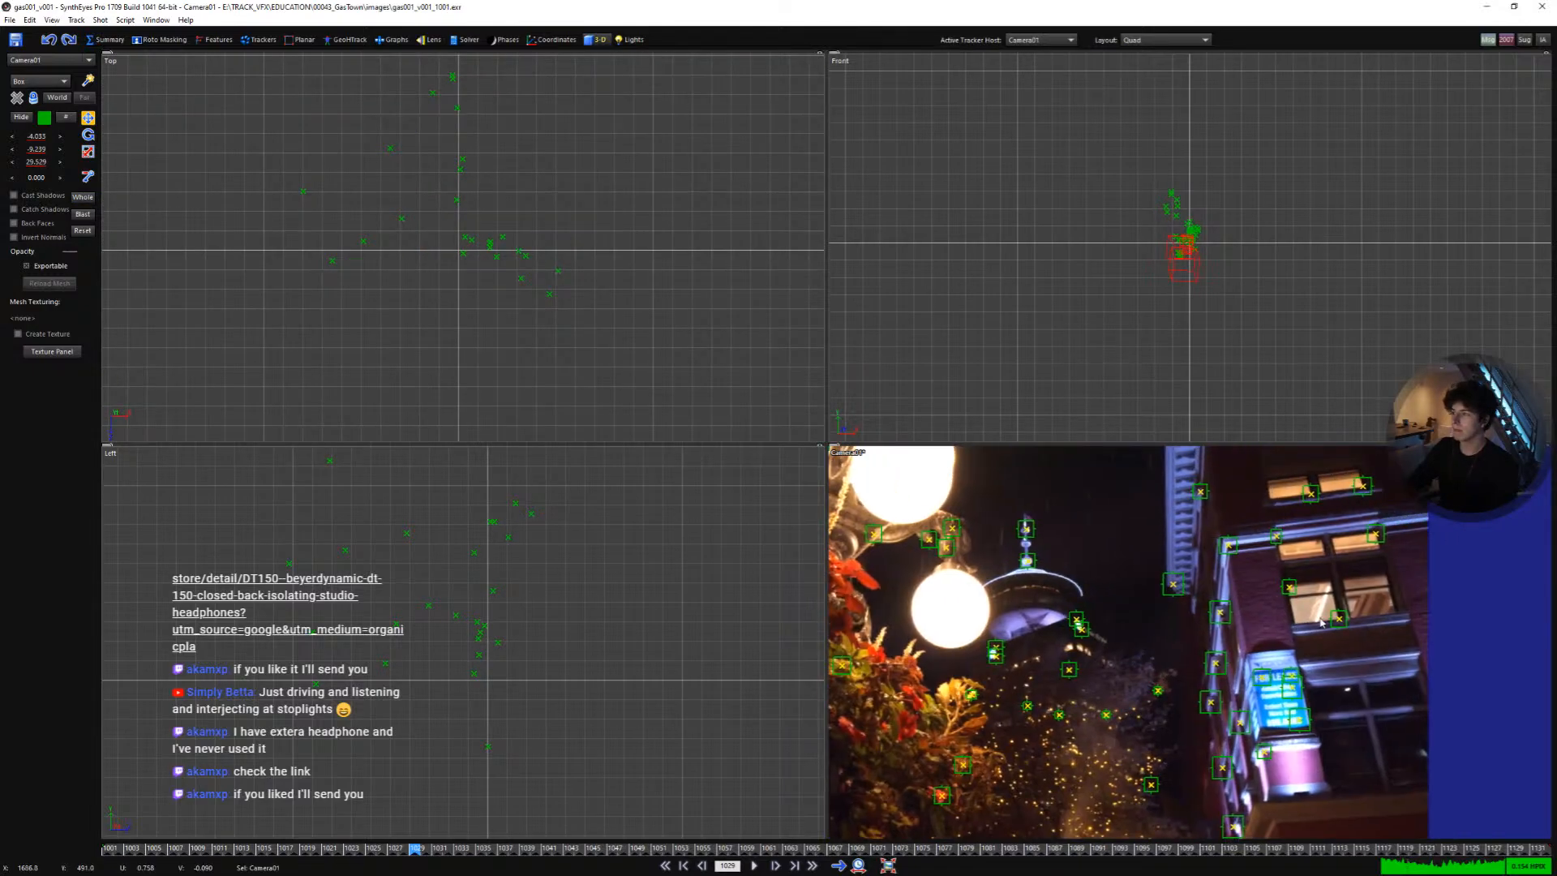
middle_click_drag(1281, 661, 1259, 827)
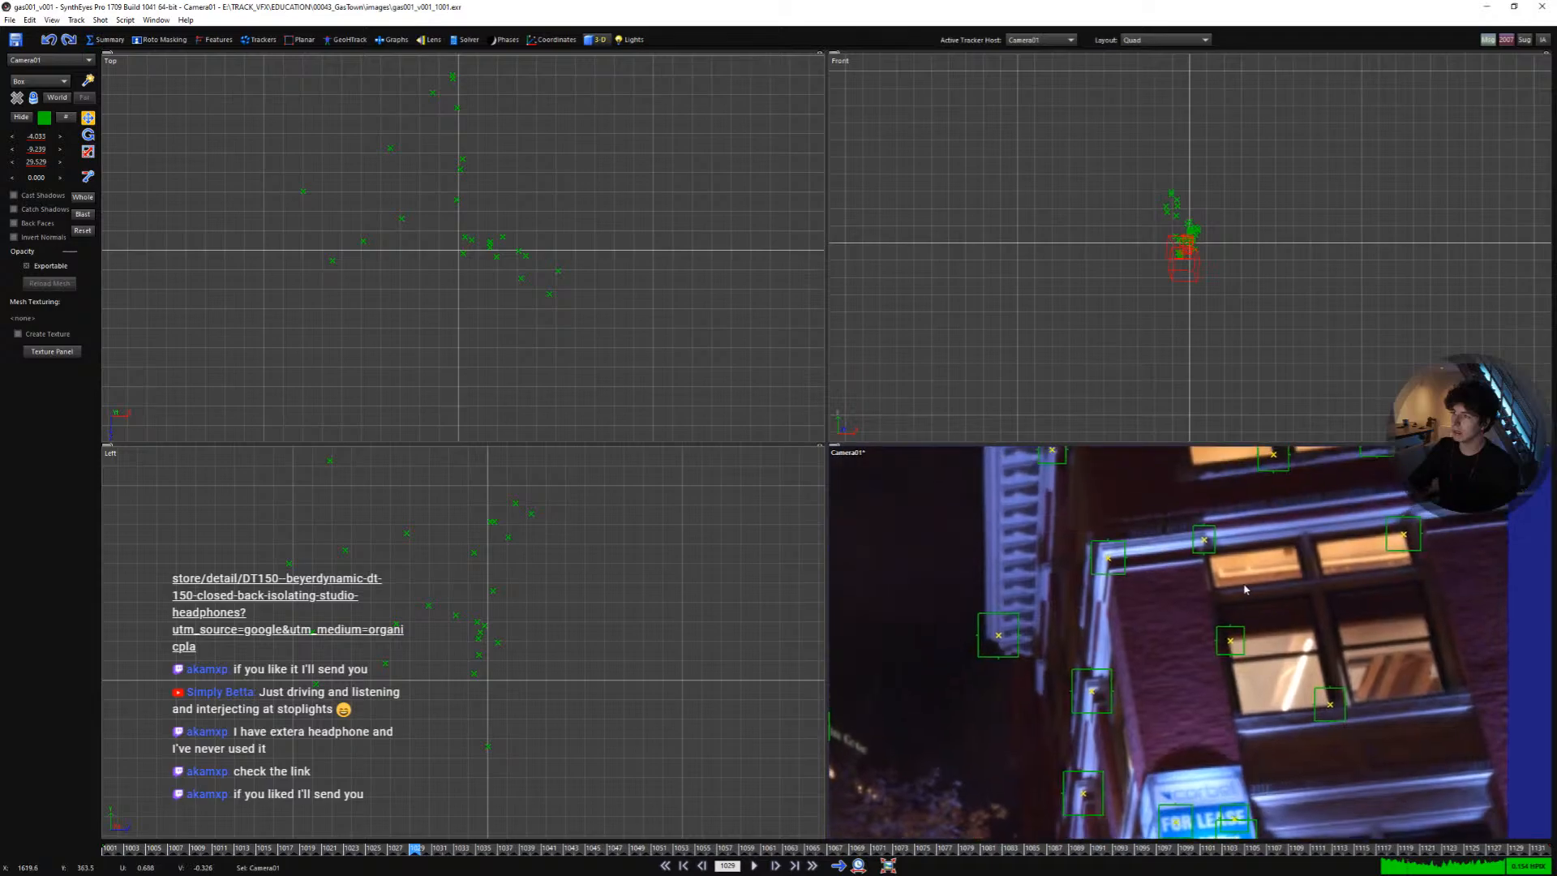
middle_click_drag(1225, 553, 1228, 748)
middle_click_drag(1282, 697, 1157, 549)
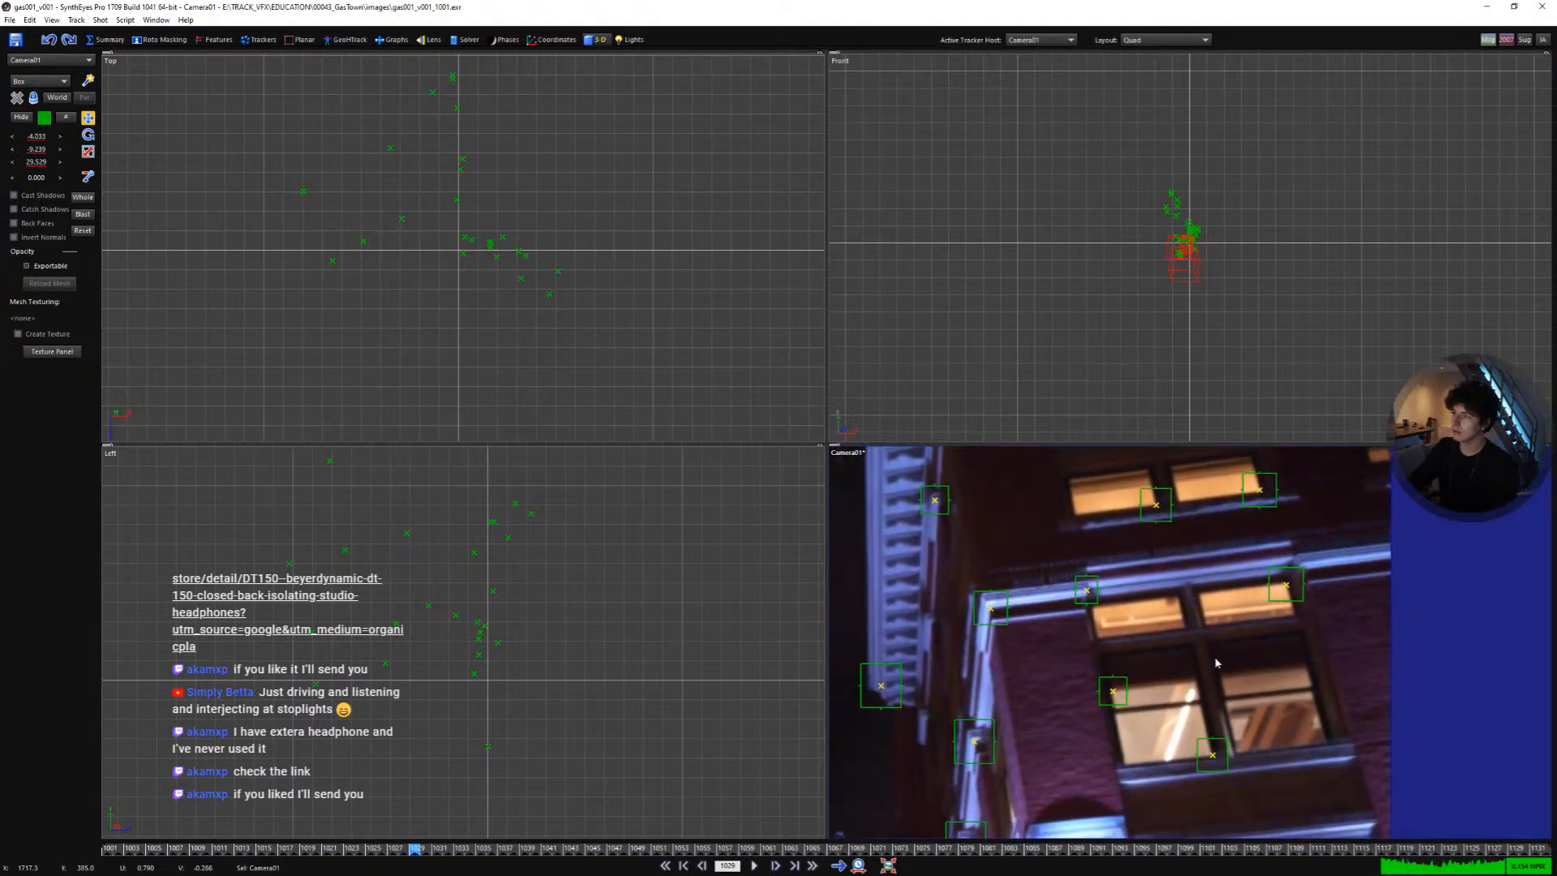
left_click_drag(1281, 584, 1271, 641)
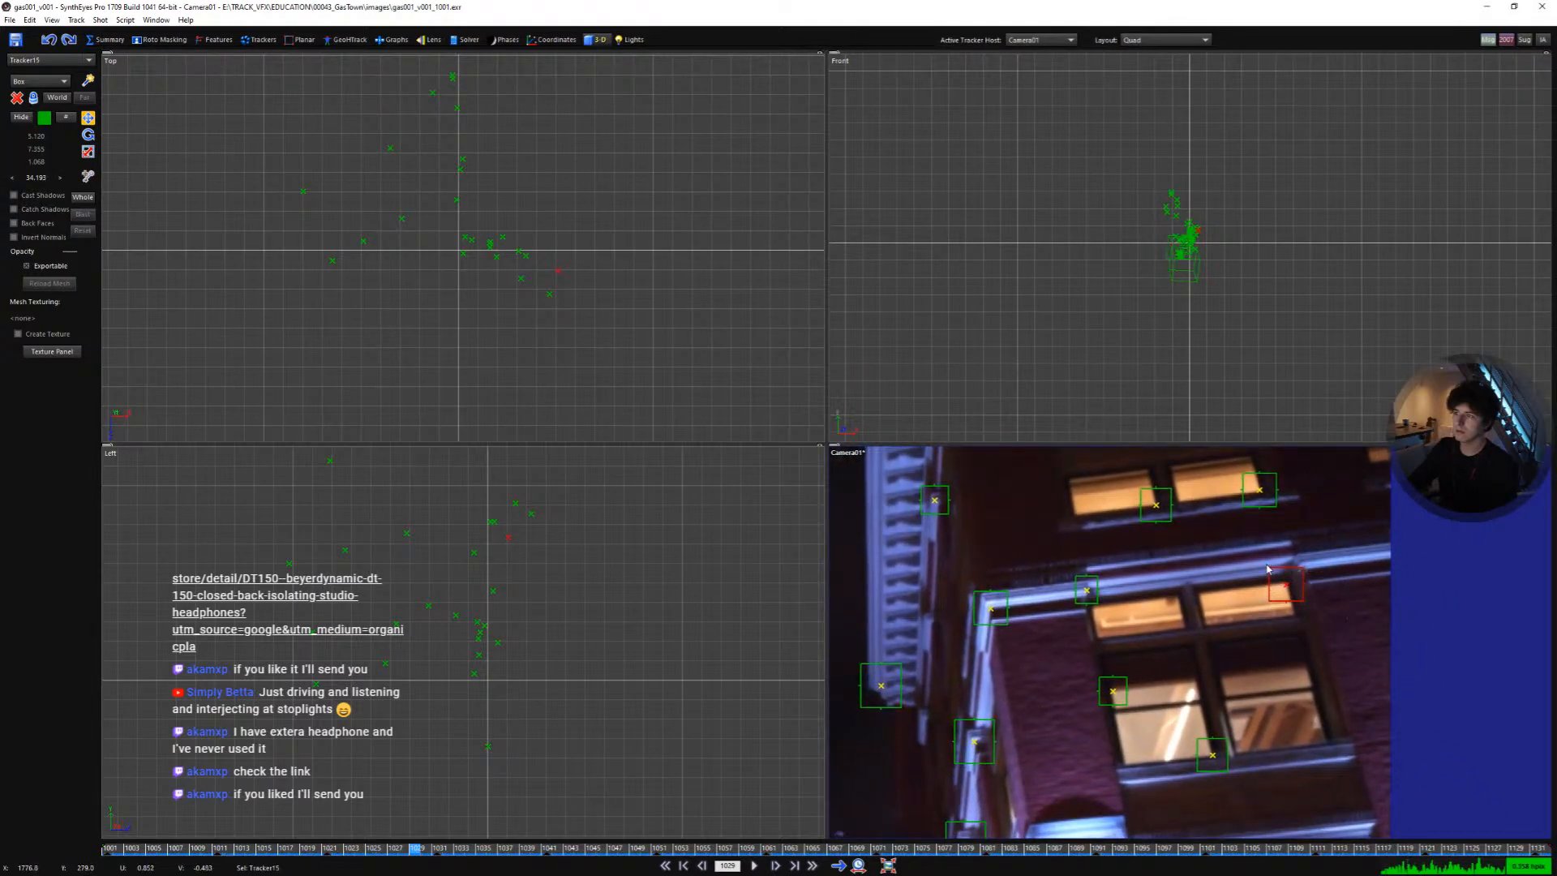
middle_click_drag(1267, 567, 1234, 620)
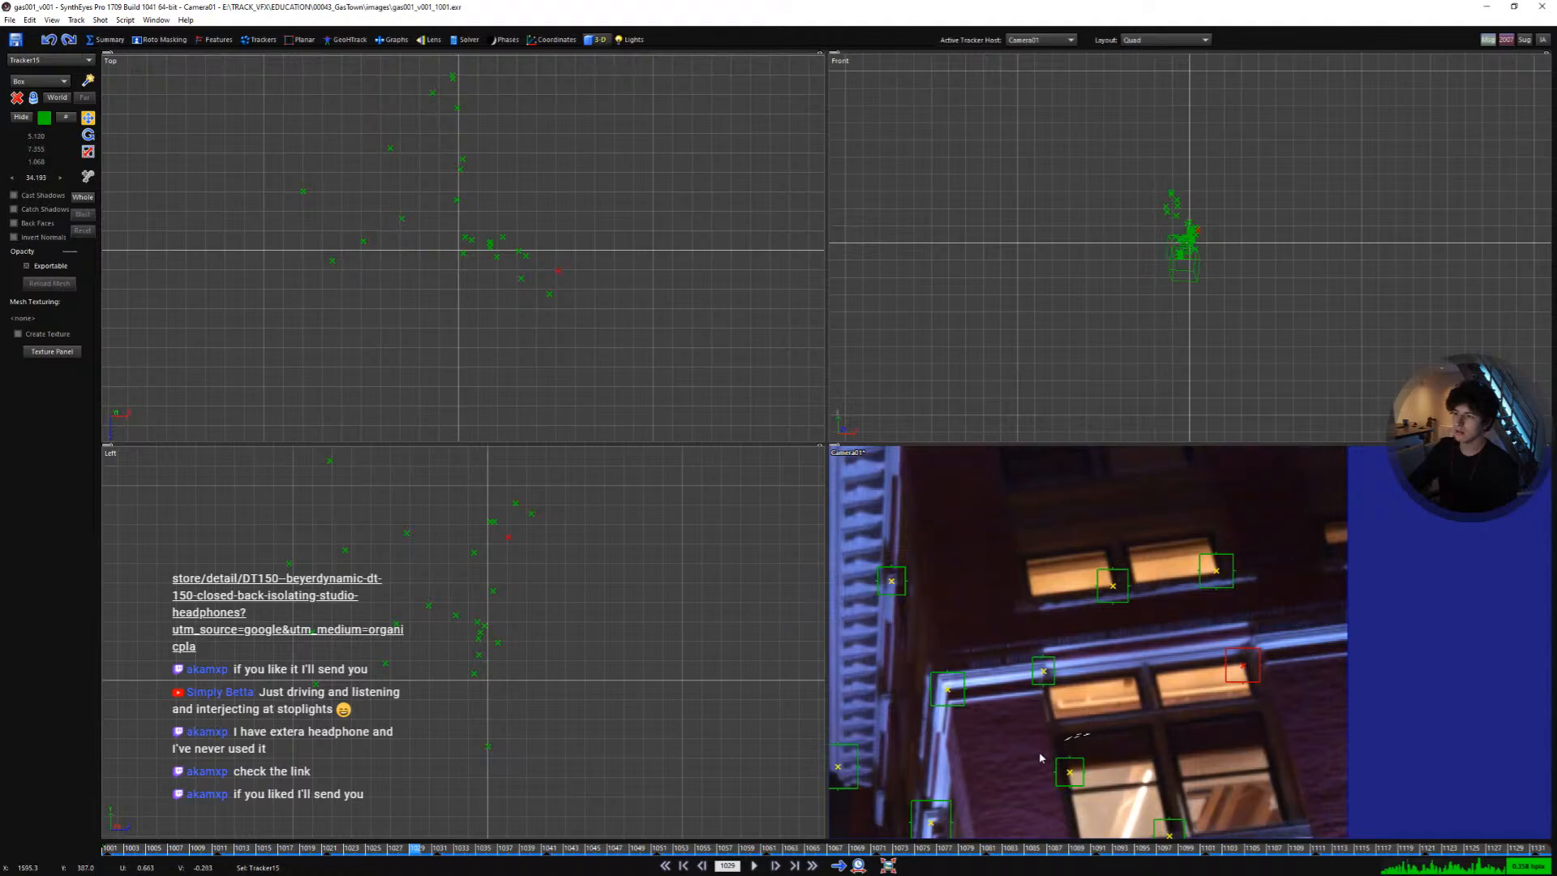
left_click_drag(1040, 758, 1137, 776, "shift")
middle_click_drag(1132, 732, 1161, 581)
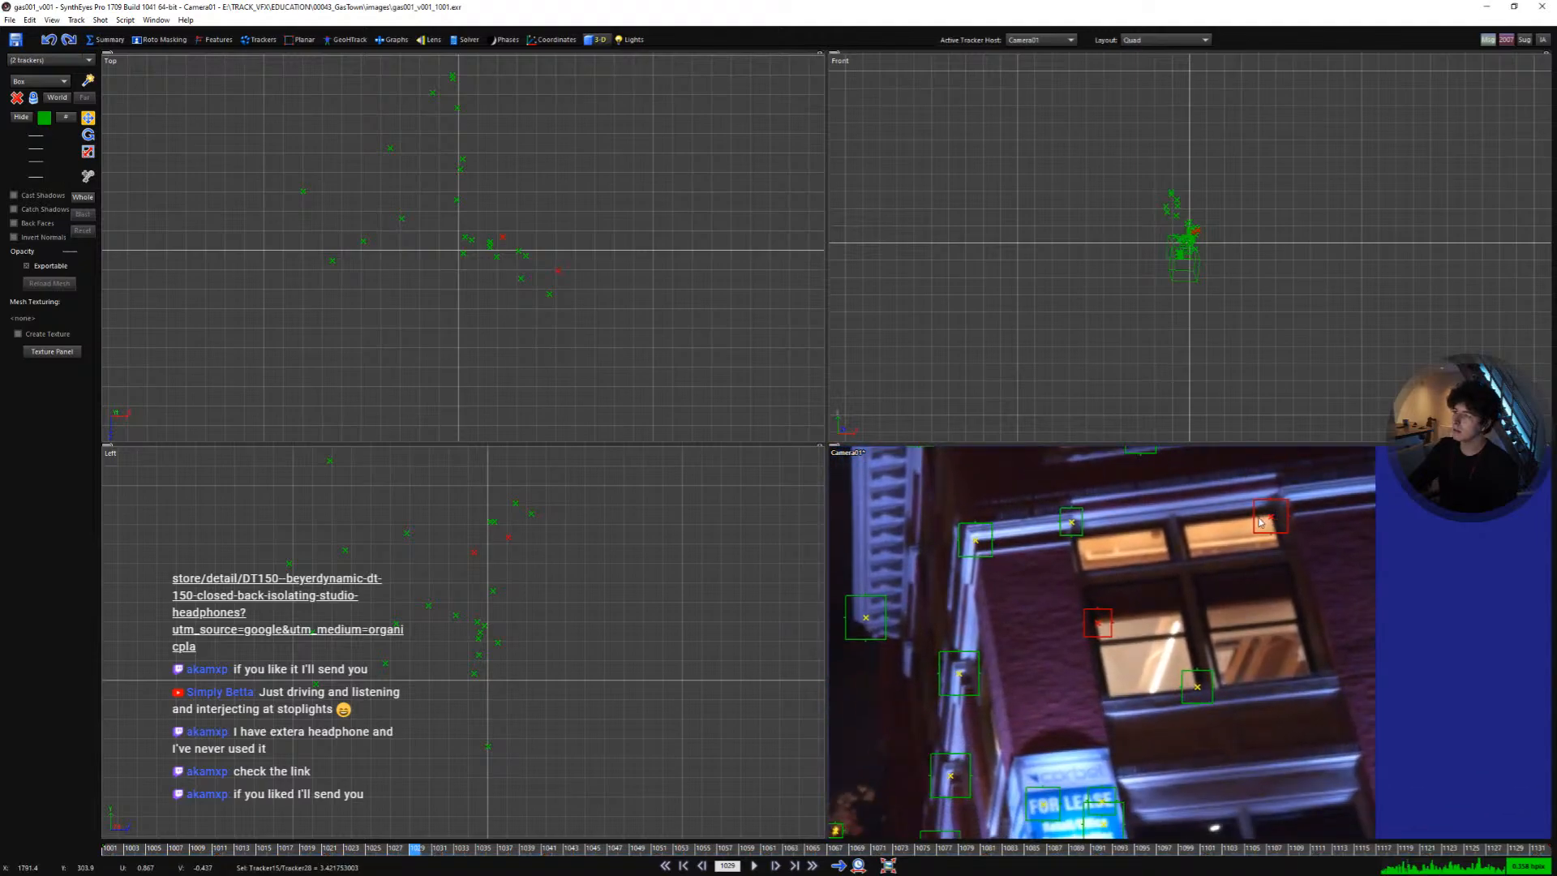
scroll(496, 541, "up", 2)
mouse_move(503, 542)
left_mouse_down()
mouse_move(524, 528)
mouse_move(505, 545)
left_mouse_up()
scroll(504, 545, "up", 2)
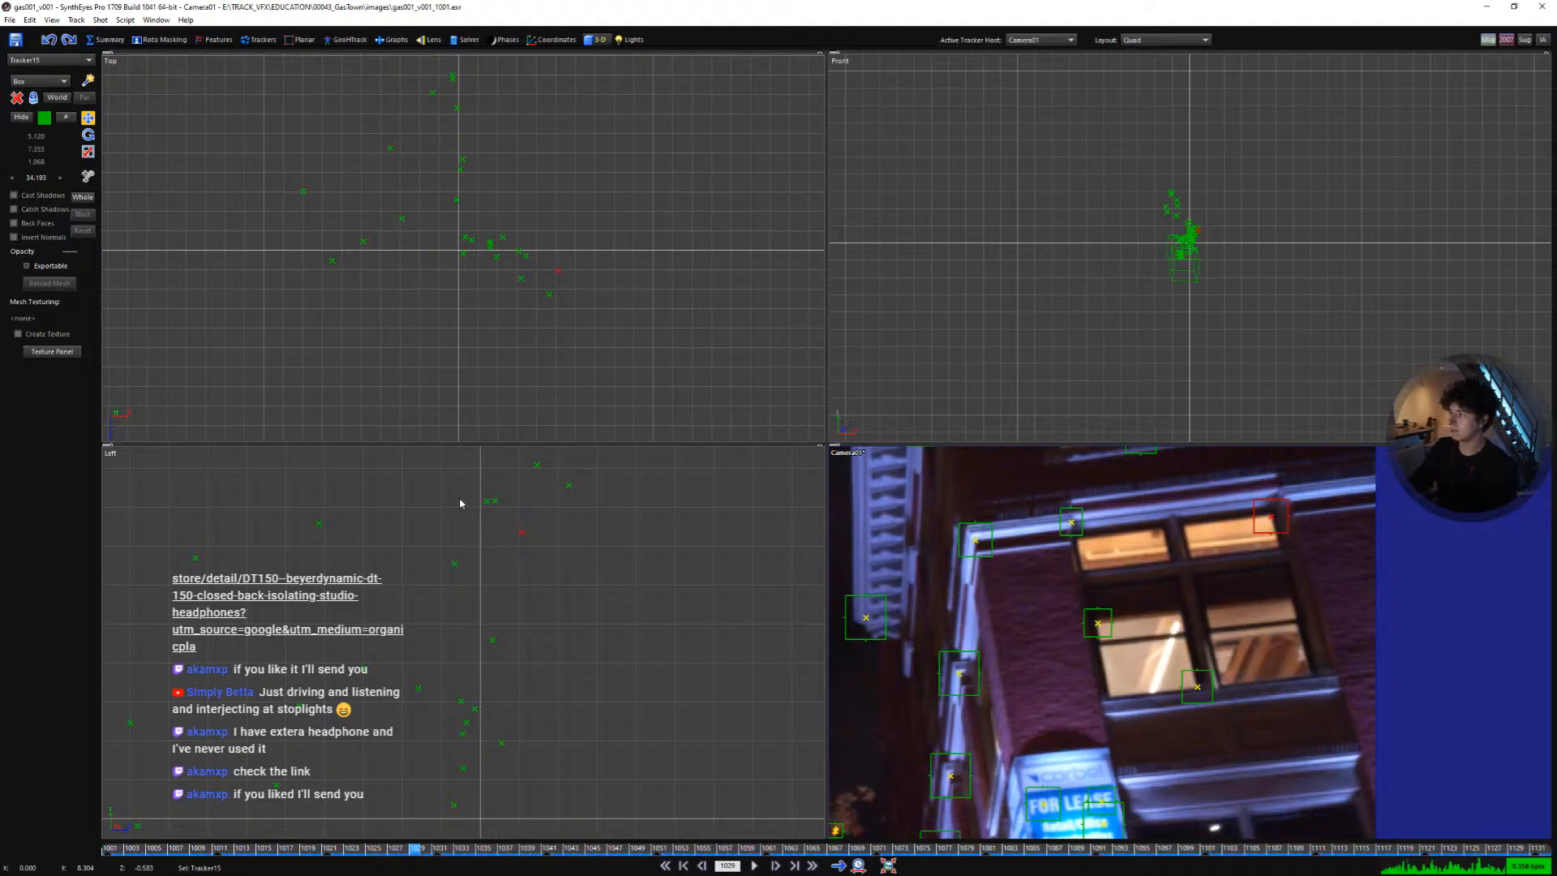
scroll(505, 547, "down", 3)
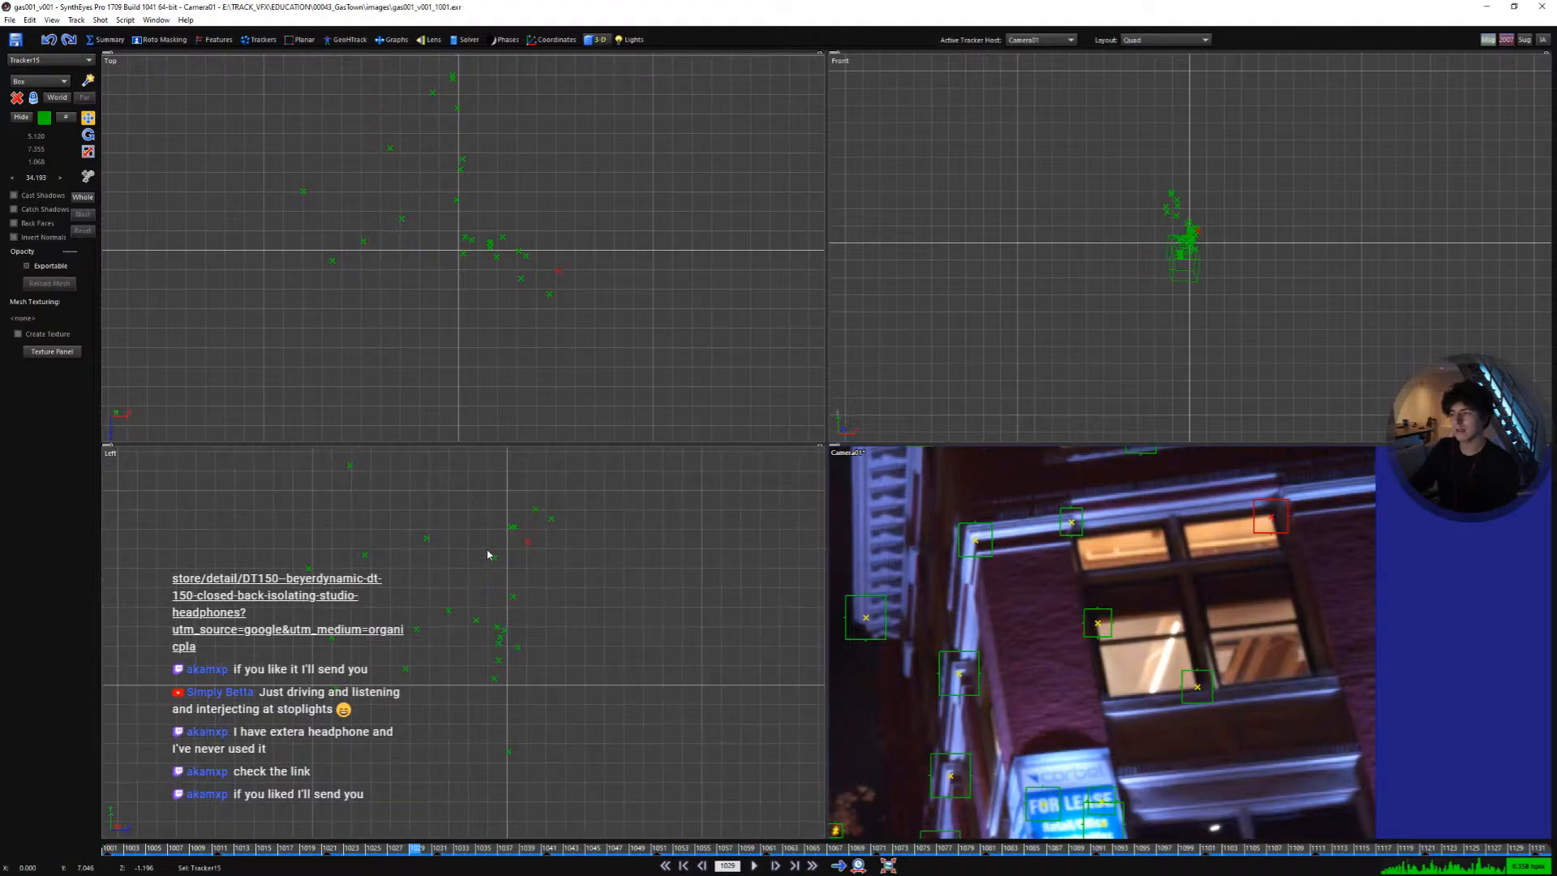
- Play back the shot and check the trackers in the camera and perspective views
key("space")
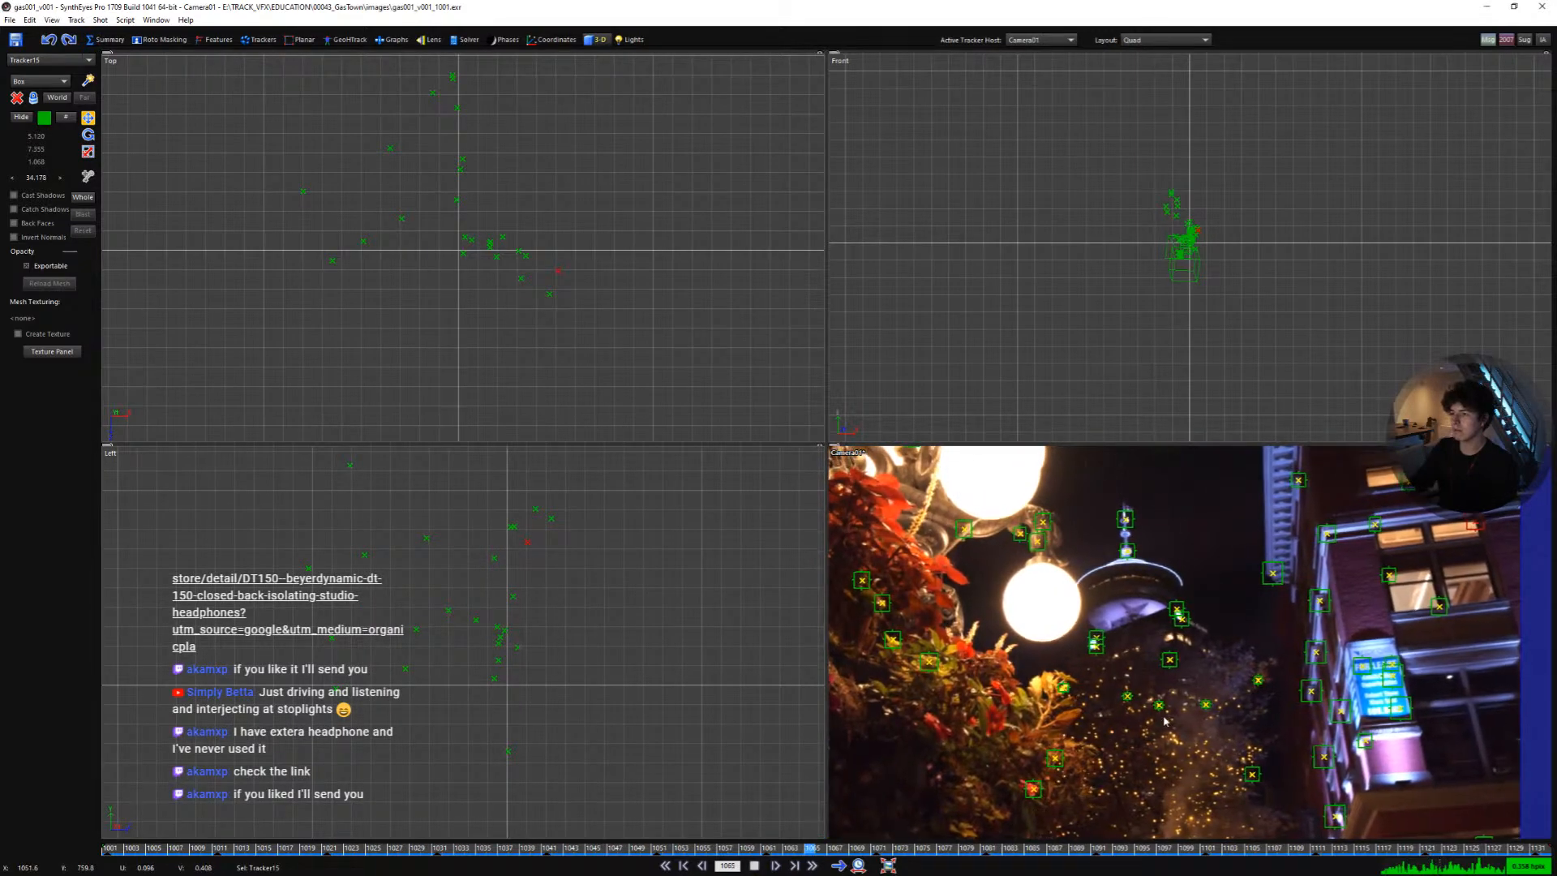
middle_click_drag(1355, 606, 1162, 682)
scroll(1238, 636, "up", 4)
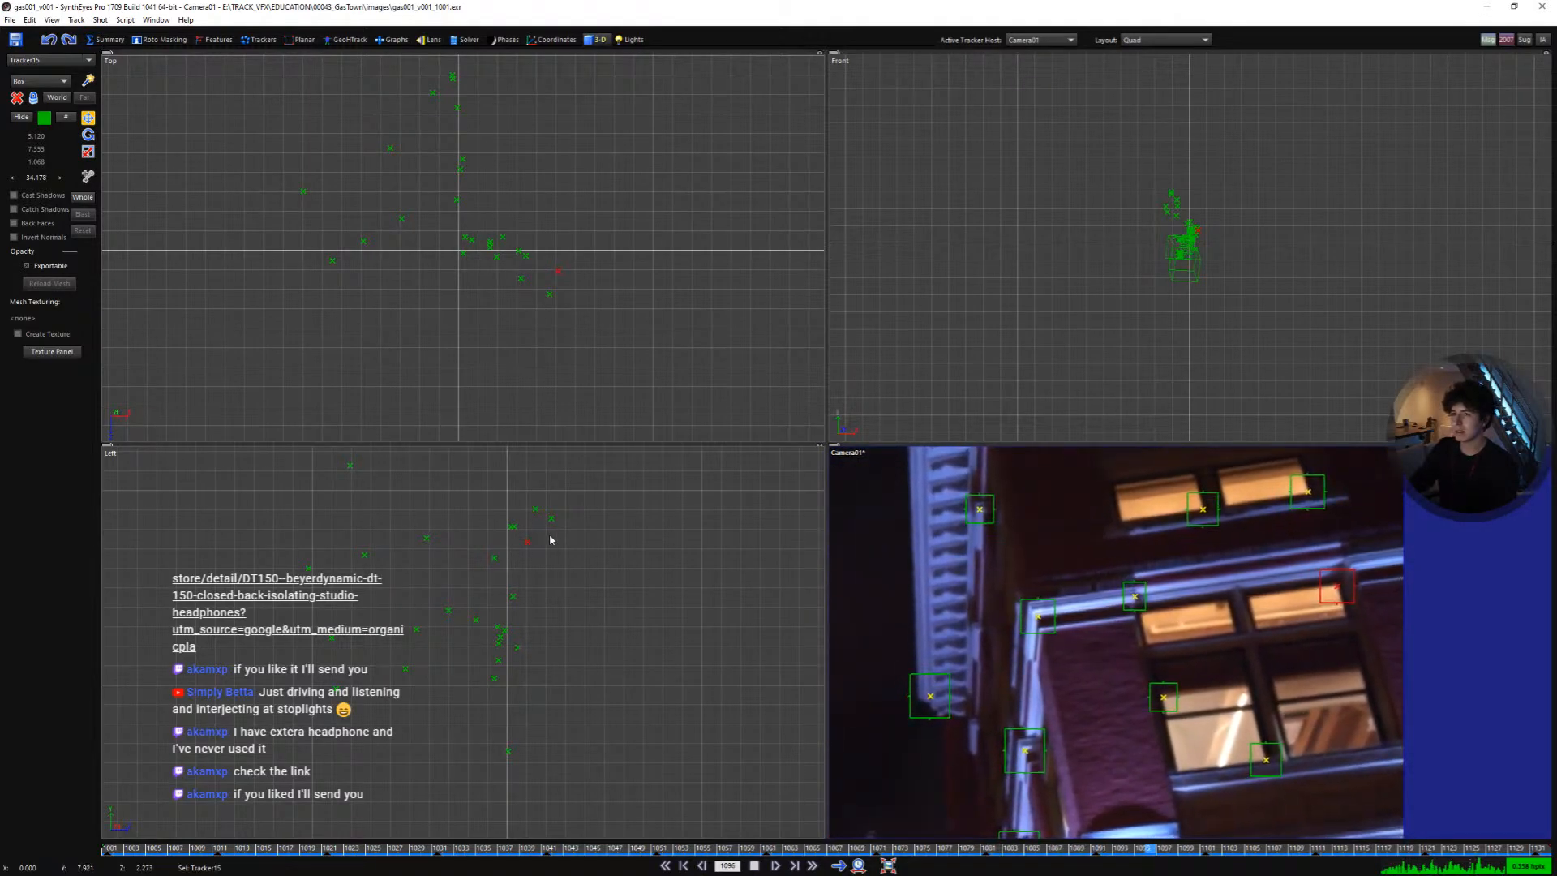
scroll(519, 552, "up", 2)
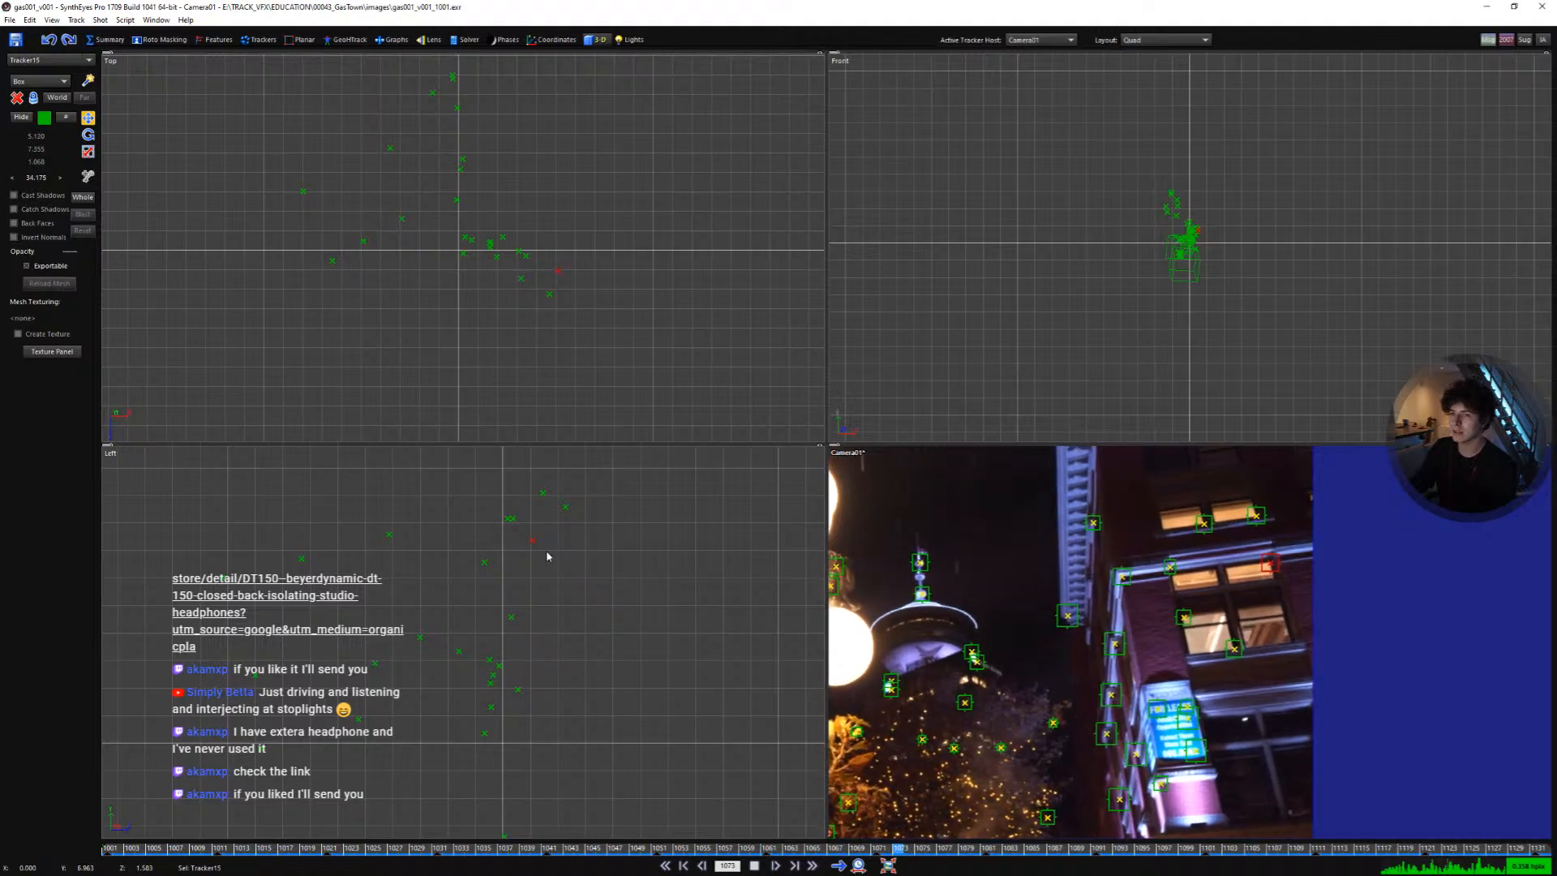
key("space")
mouse_move(538, 566)
left_mouse_down()
mouse_move(479, 577)
mouse_move(517, 533)
mouse_move(497, 546)
left_mouse_up()
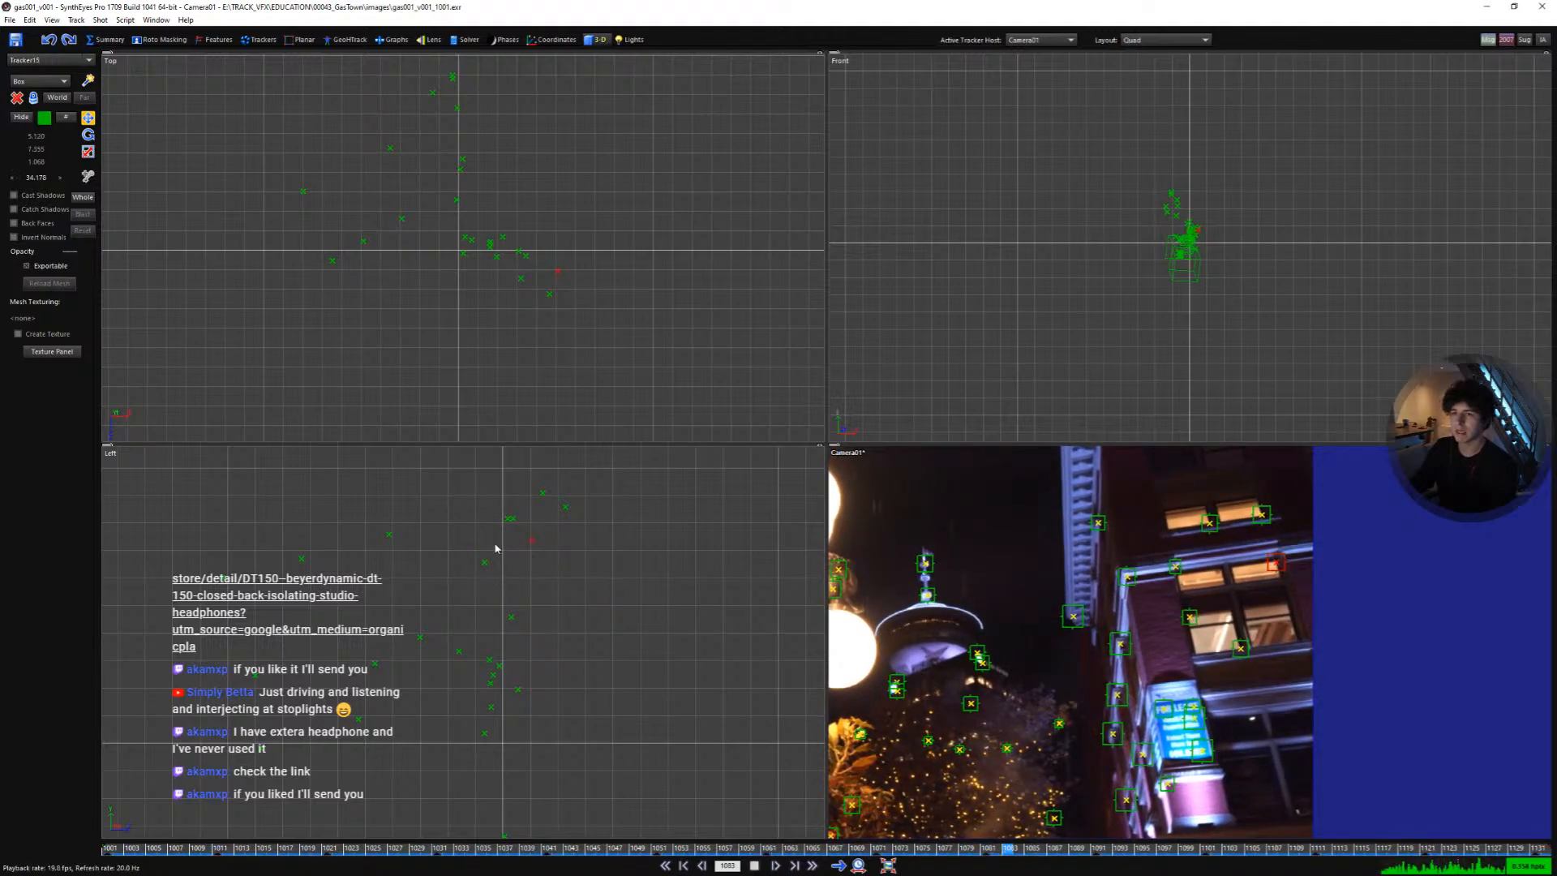
key("space")
key("space")
left_click_drag(1136, 845, 105, 734)
key("p")
scroll(894, 469, "down", 1)
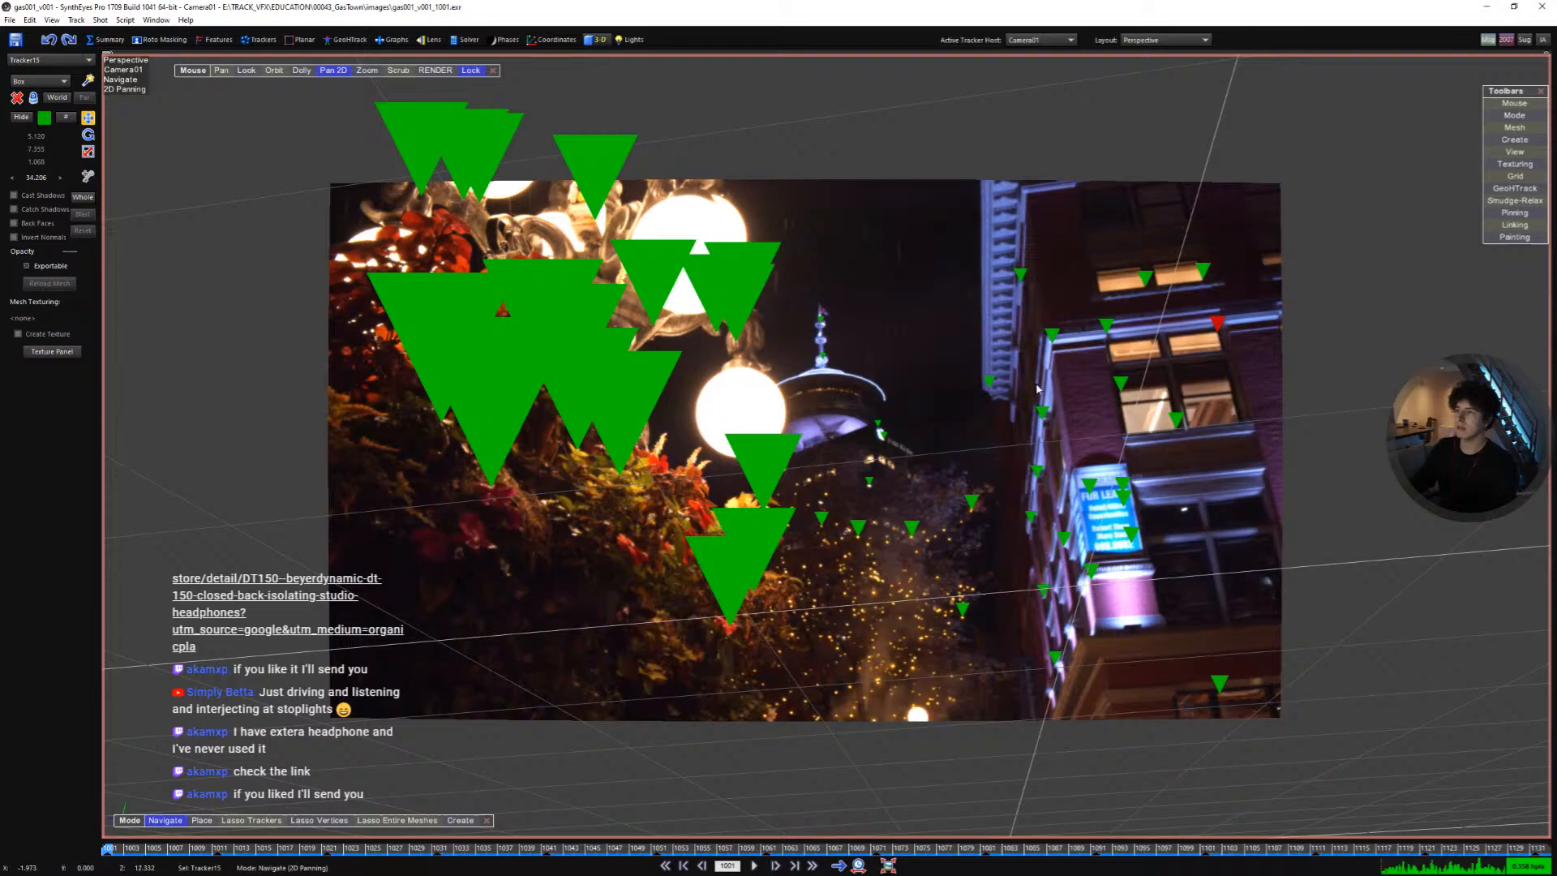
key("space")
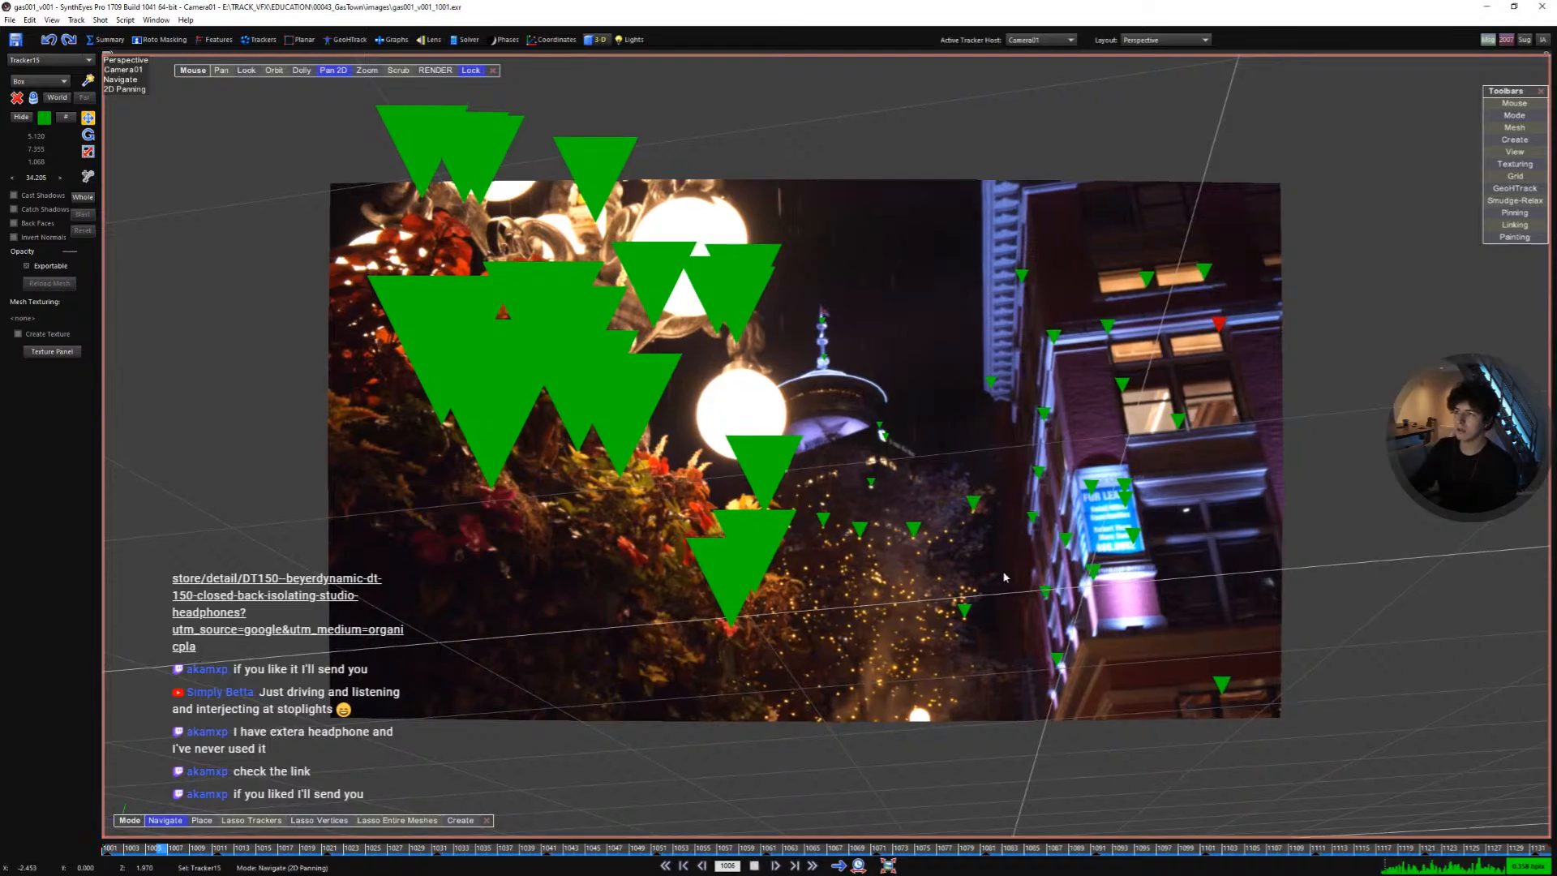
key("space")
key("Home")
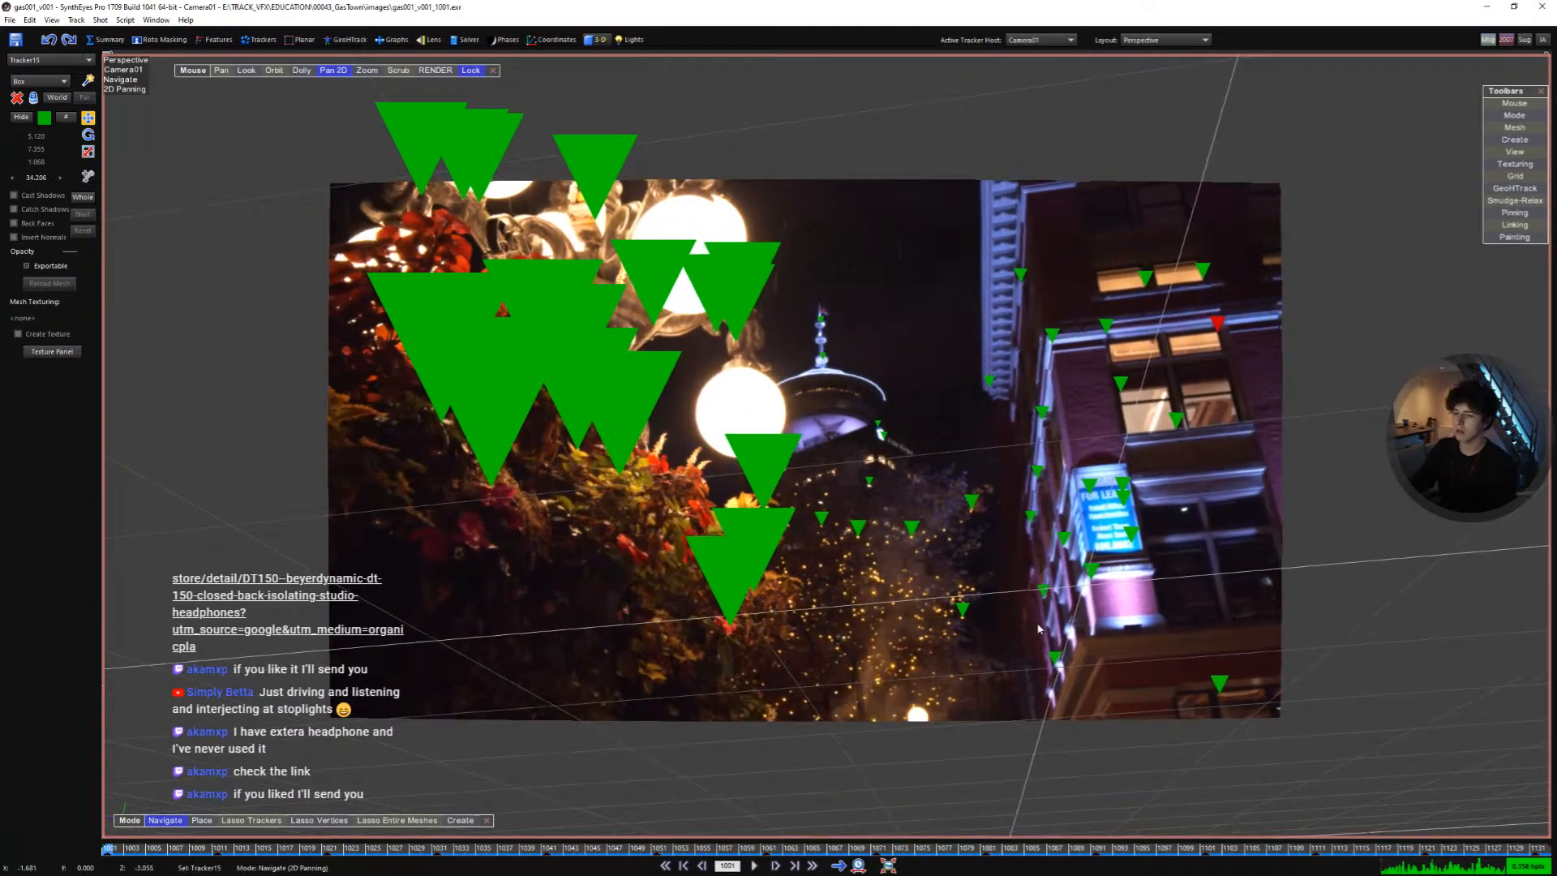
key("q")
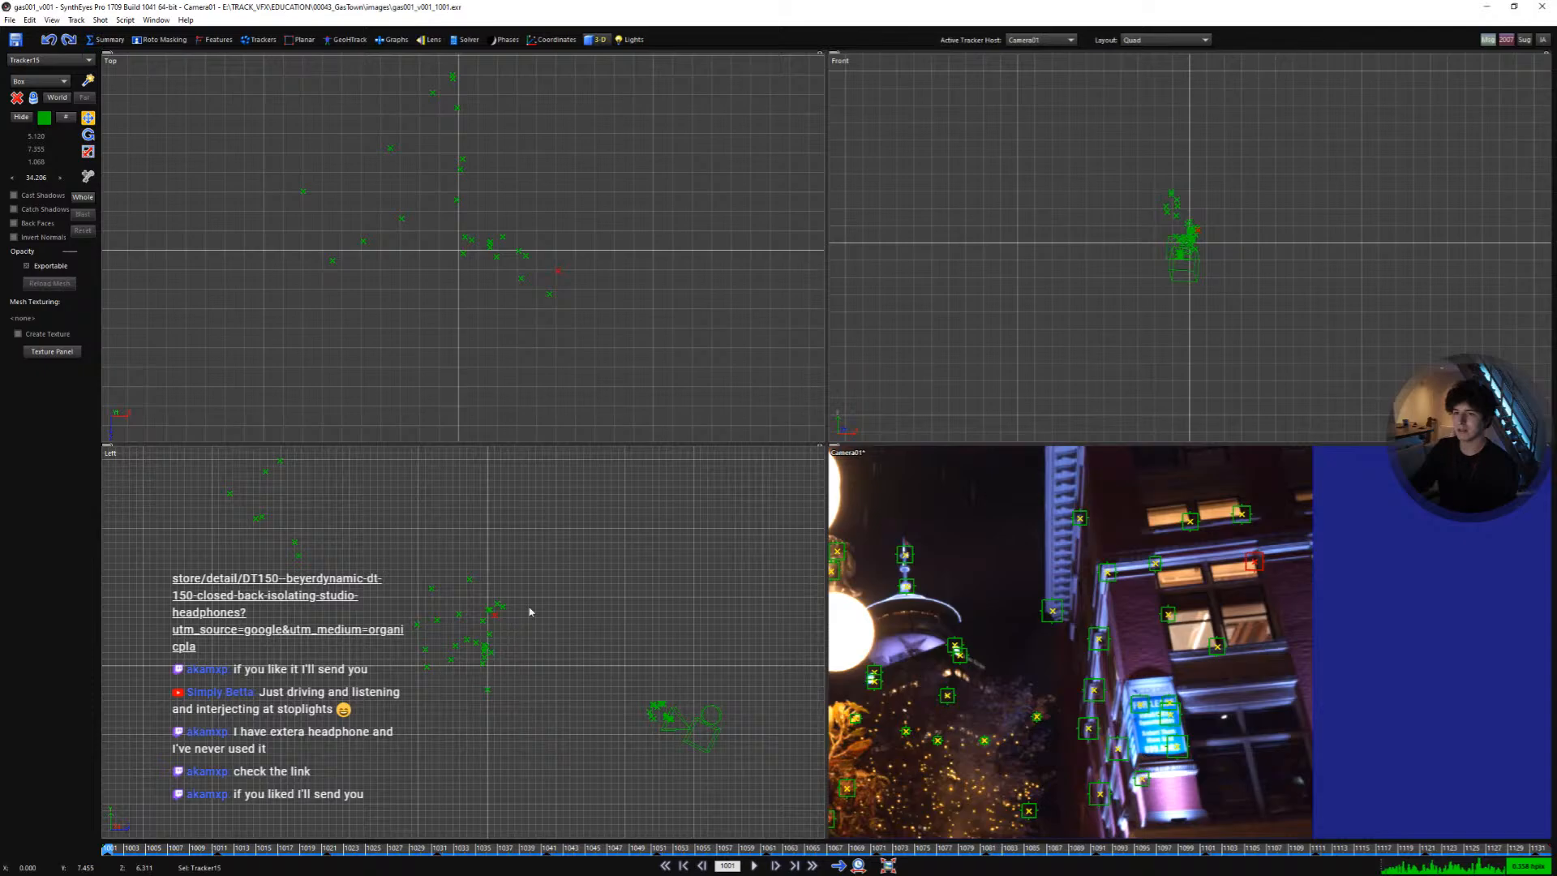
- Move the whole scene with the camera again in the side and top views
left_click(83, 197)
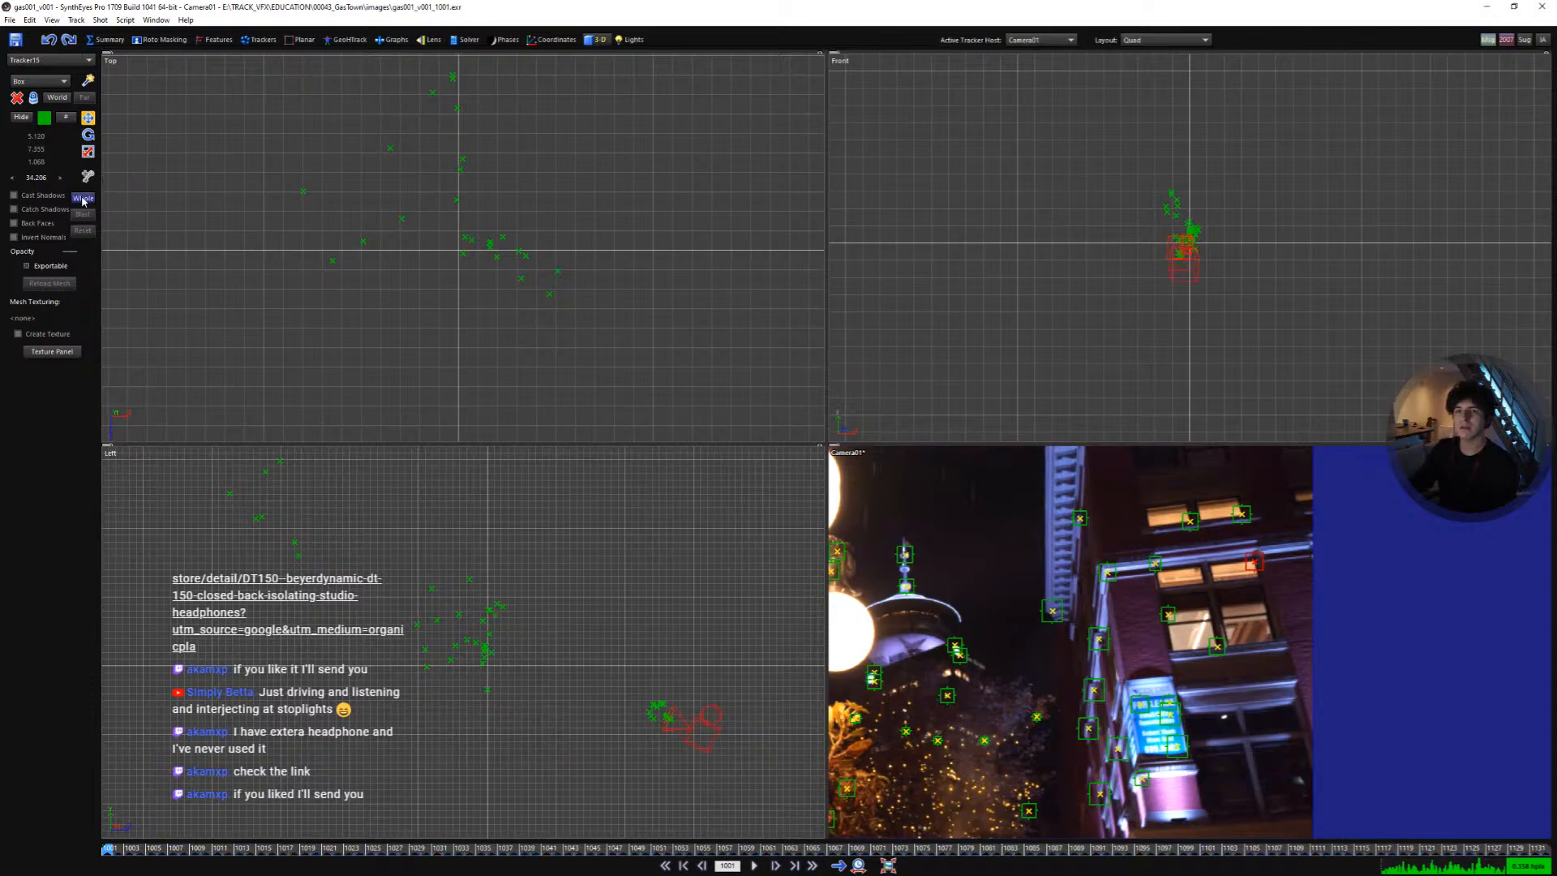
left_click_drag(711, 672, 497, 667)
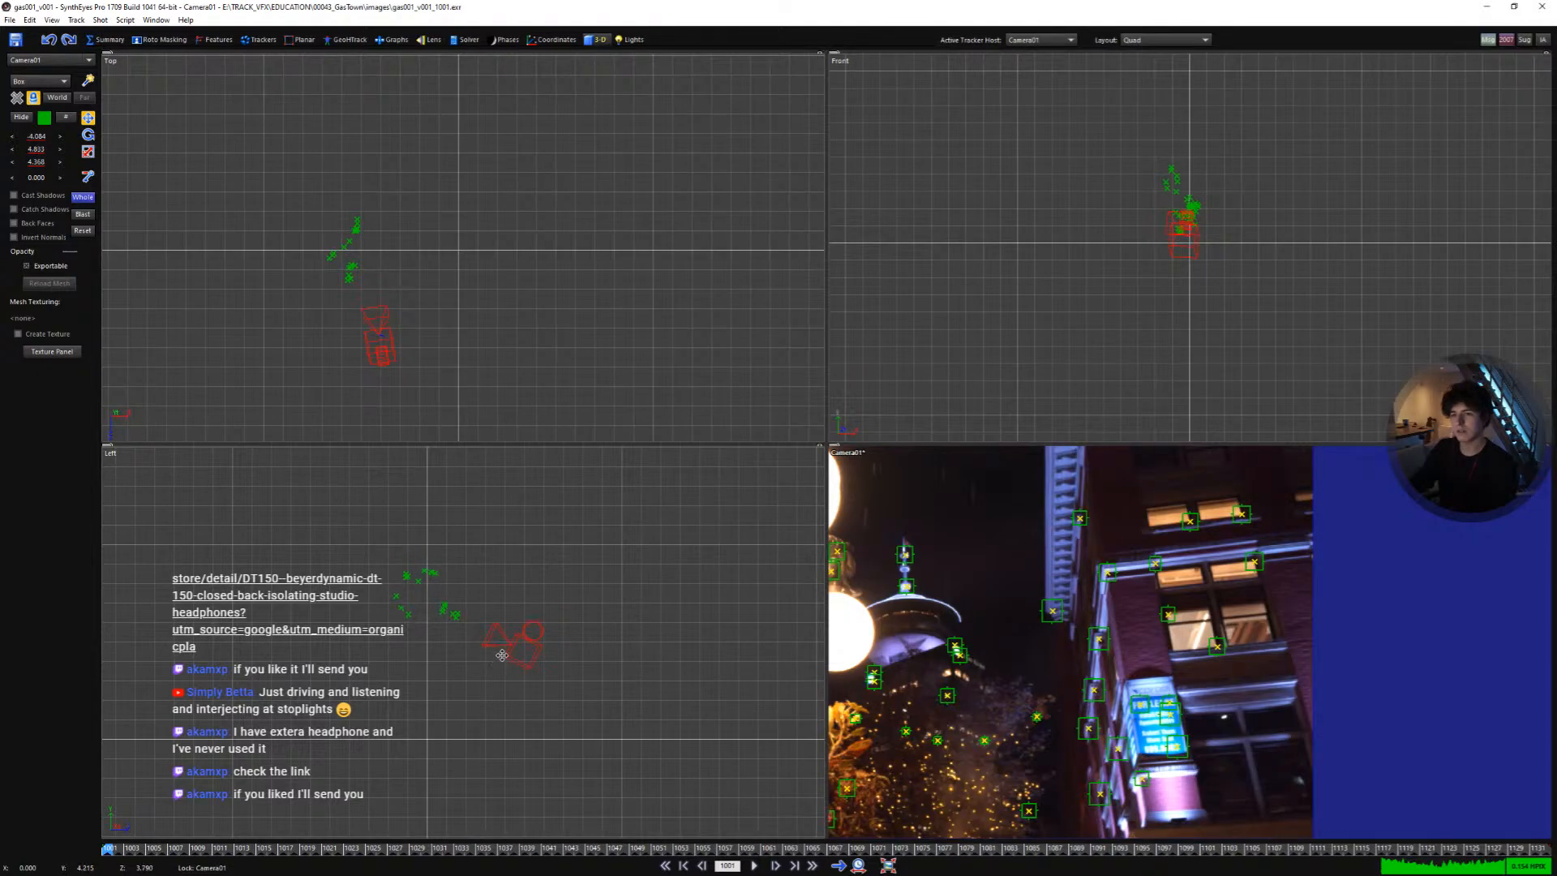
scroll(502, 655, "down", 4)
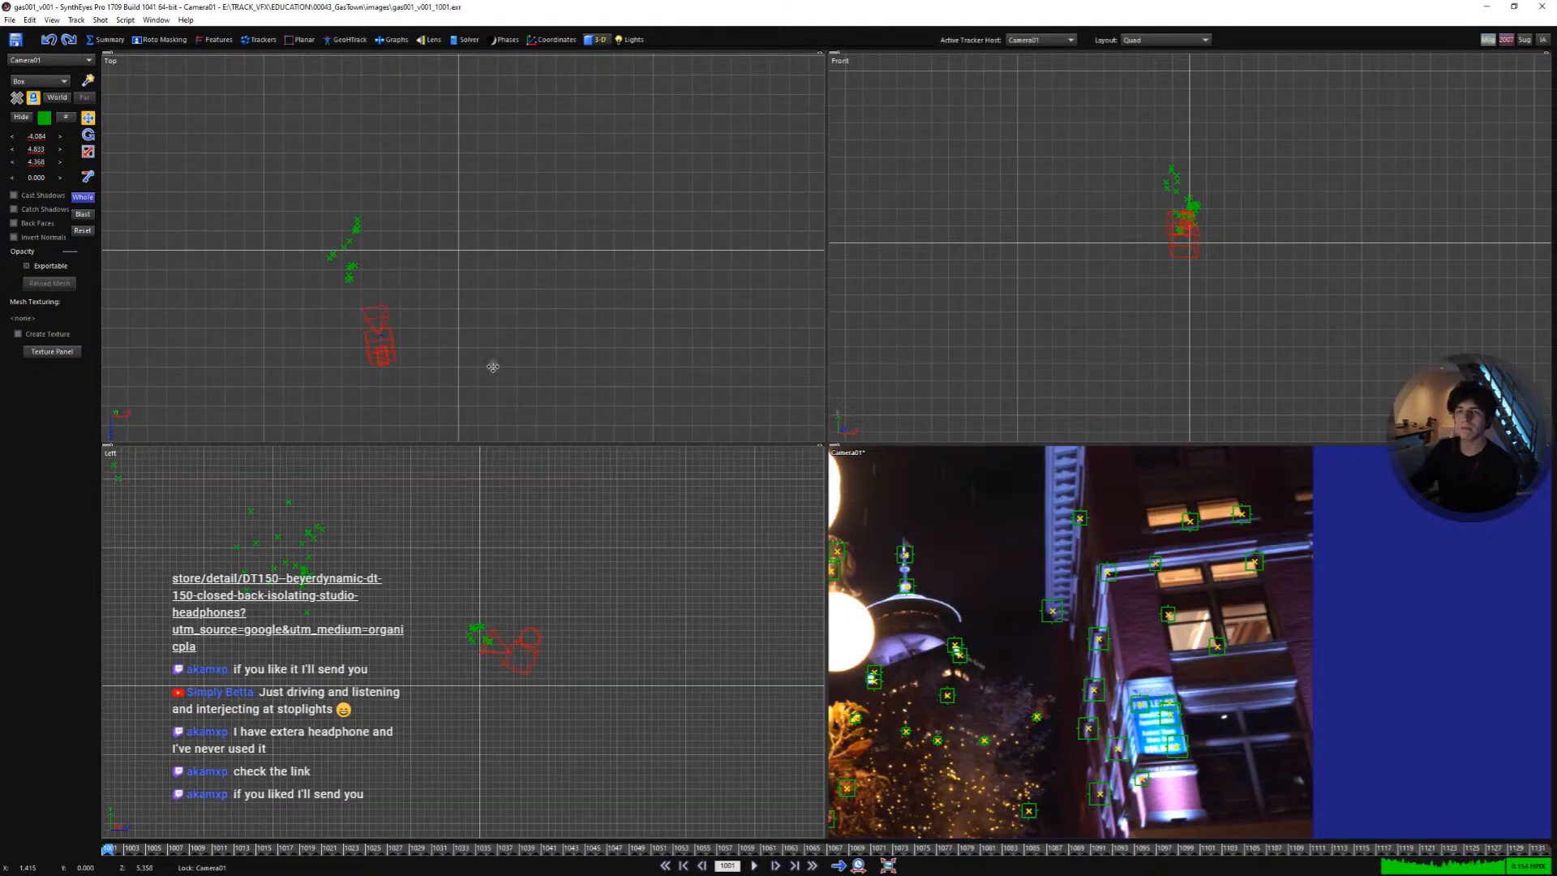
left_click_drag(396, 326, 488, 325)
scroll(487, 318, "down", 5)
scroll(495, 296, "down", 2)
scroll(472, 213, "up", 4)
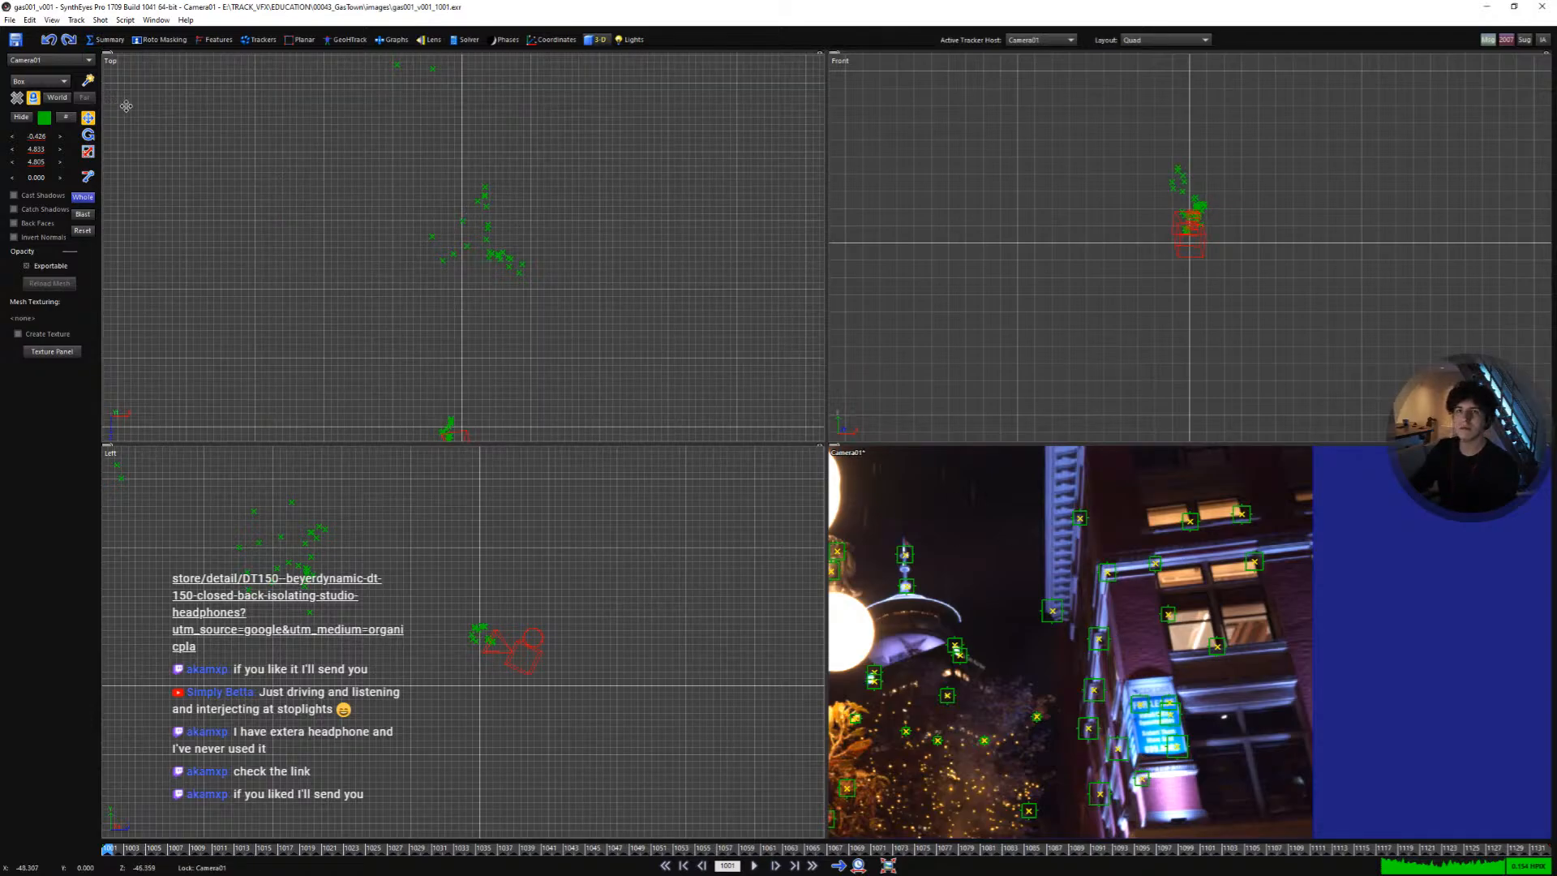
- Create a box about 21 × 44.5 × 20 units beside the building trackers in the top view
left_click(88, 80)
scroll(511, 248, "down", 3)
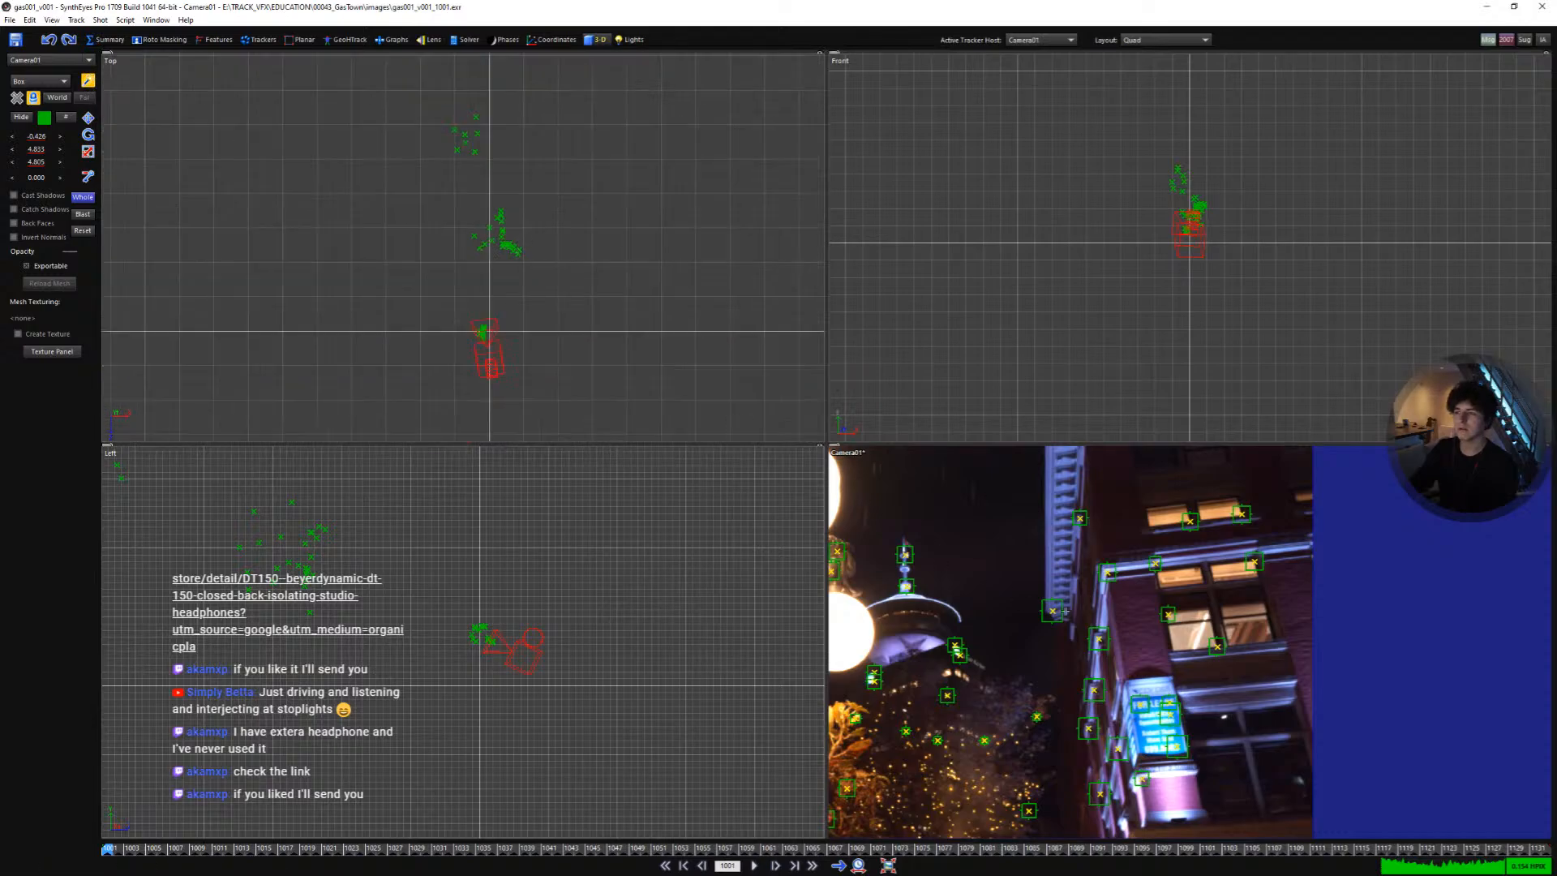
mouse_move(1097, 590)
middle_mouse_down()
mouse_move(1119, 540)
mouse_move(1117, 578)
middle_mouse_up()
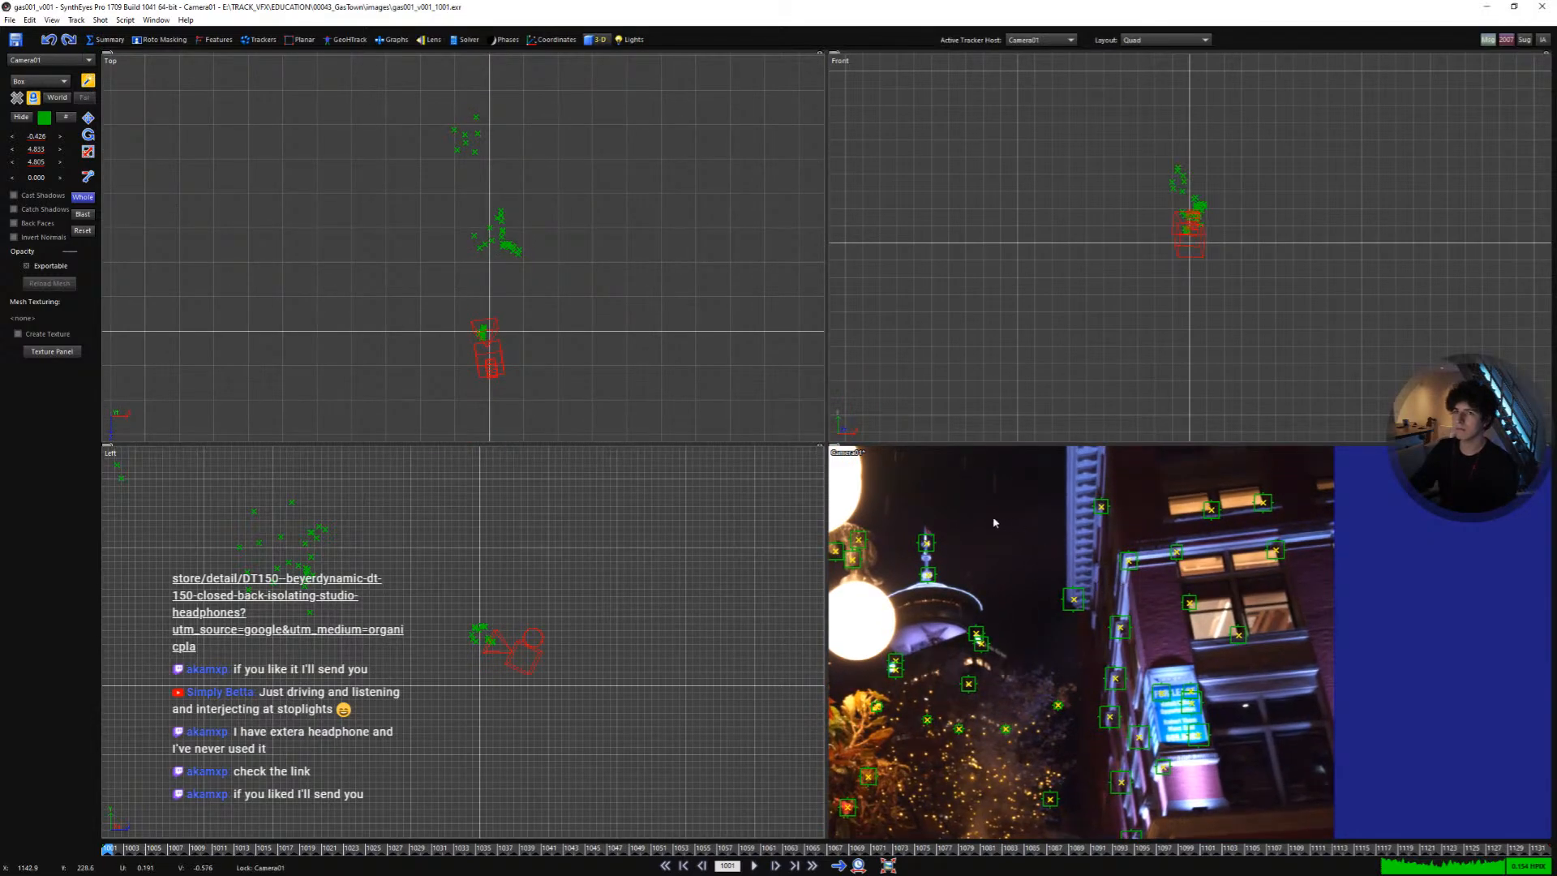
scroll(504, 237, "up", 3)
middle_click_drag(537, 230, 424, 307)
scroll(427, 310, "up", 1)
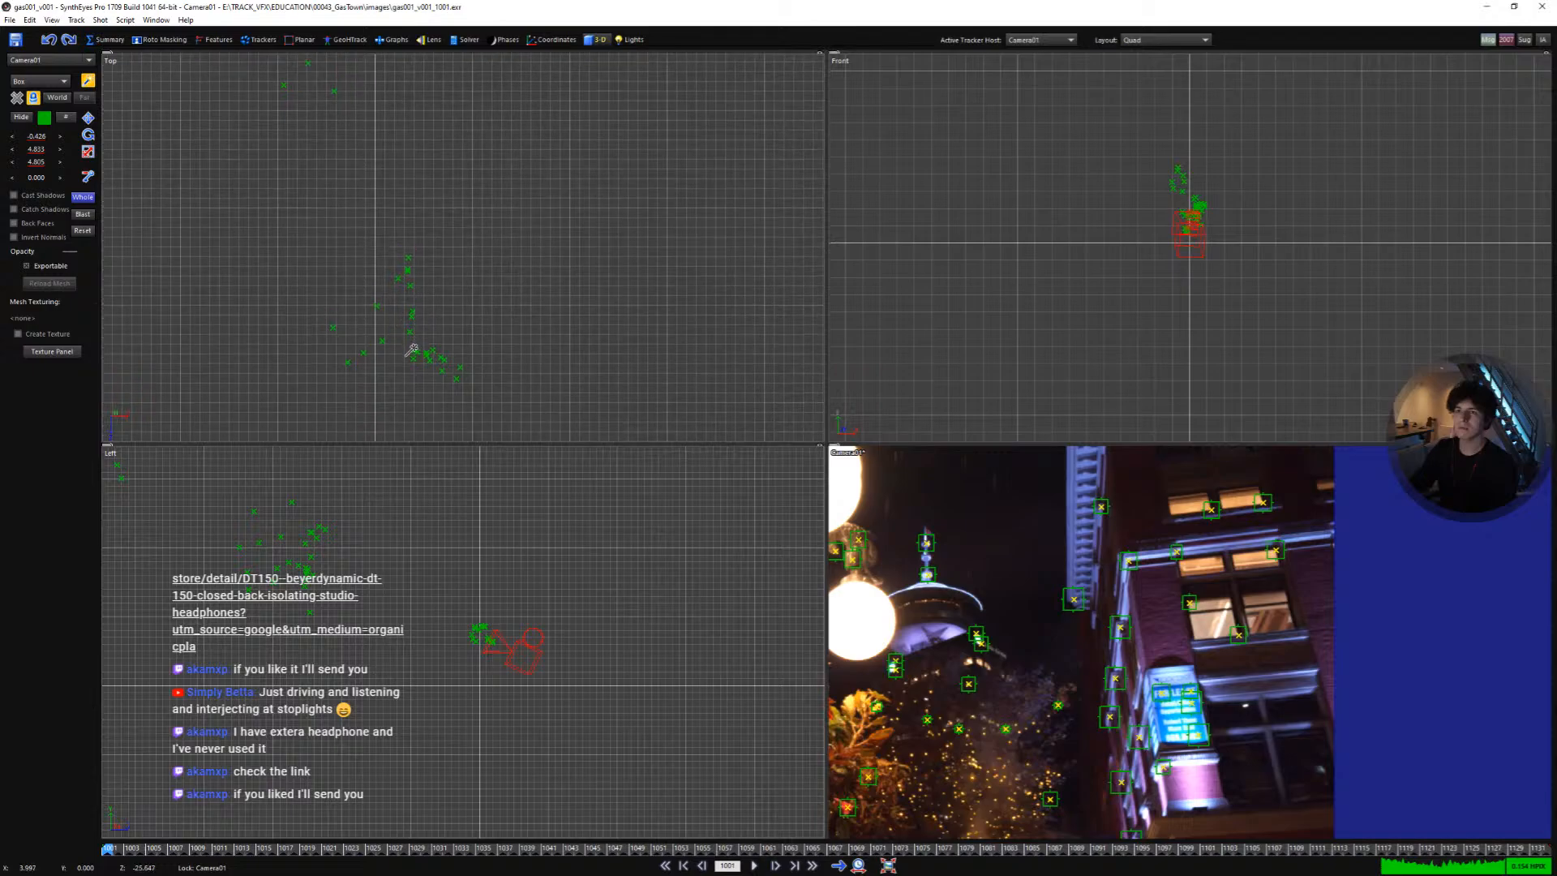
left_click_drag(414, 350, 454, 316)
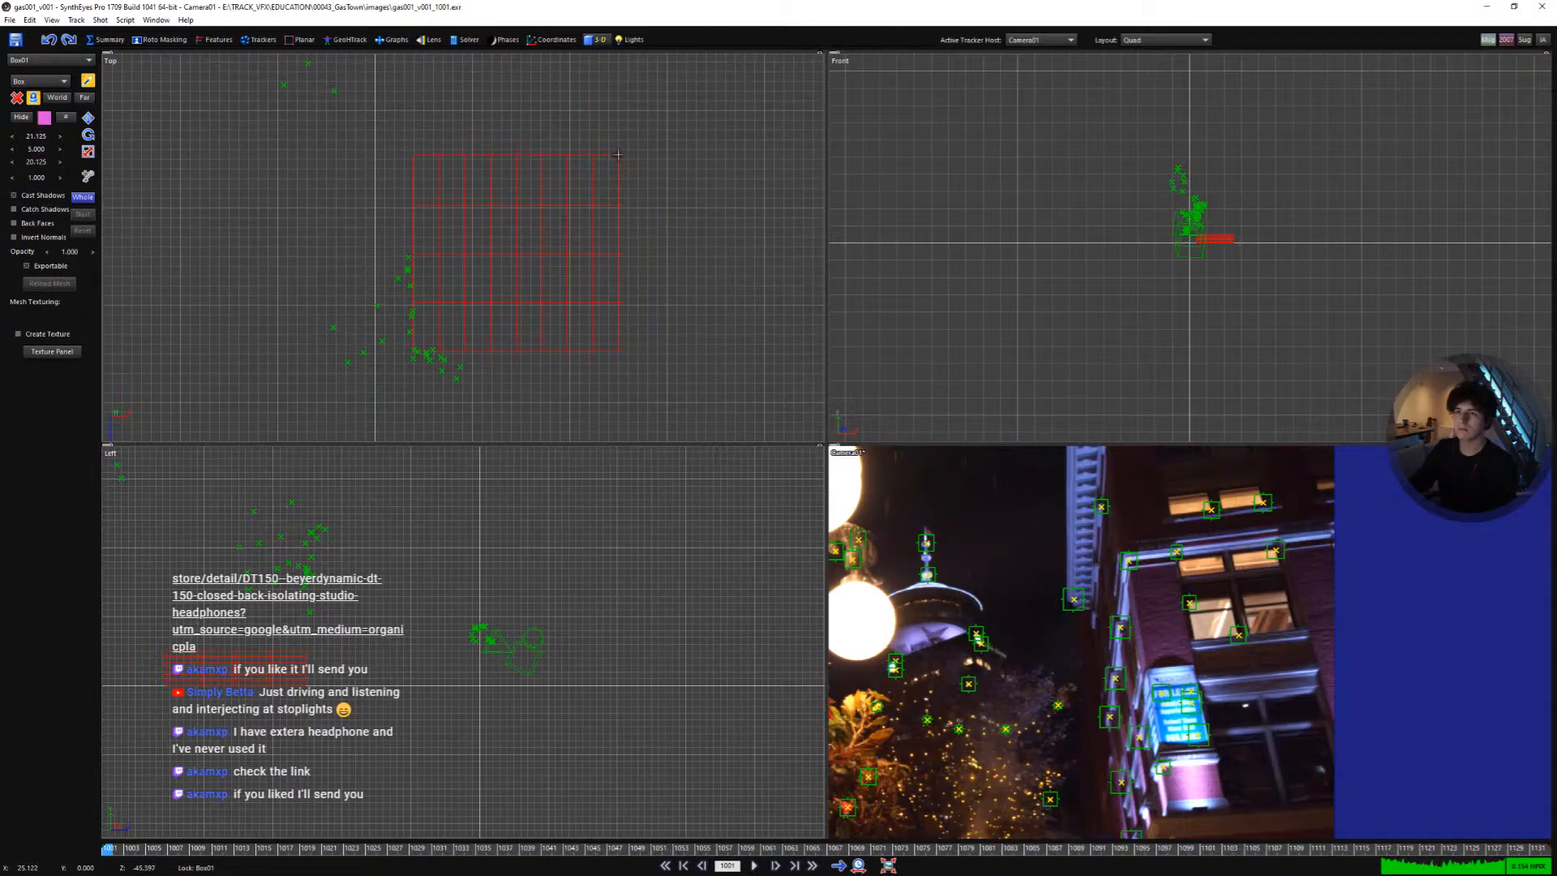
left_click_drag(615, 175, 618, 585)
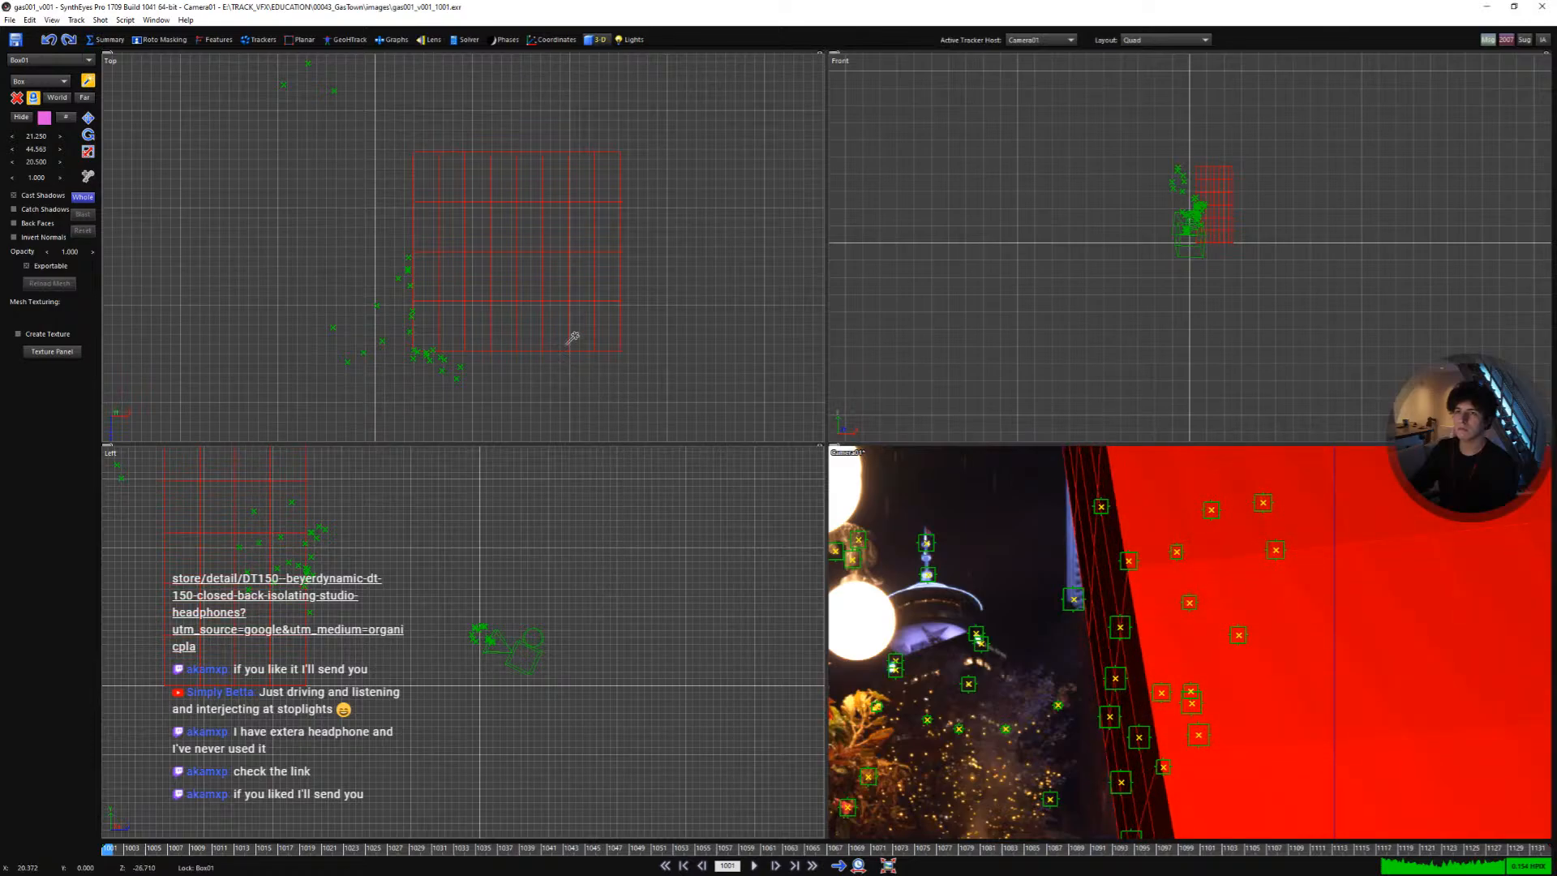
- Move the proxy box onto the building in the camera view and show it as a wireframe instead of a solid mesh
left_click(89, 118)
middle_click_drag(1198, 623, 1286, 661)
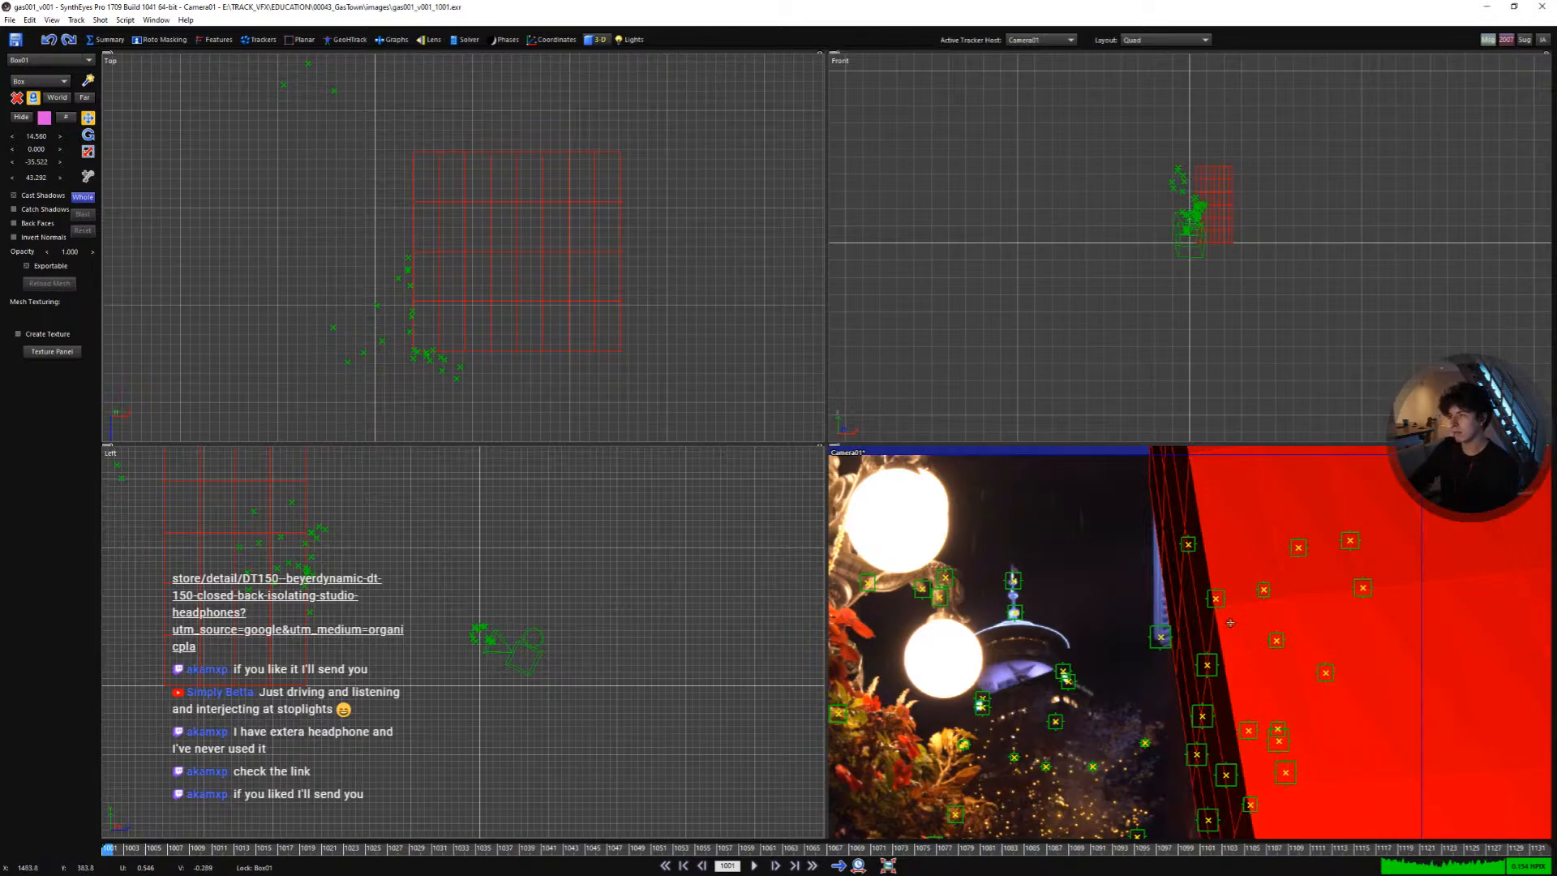
key("w")
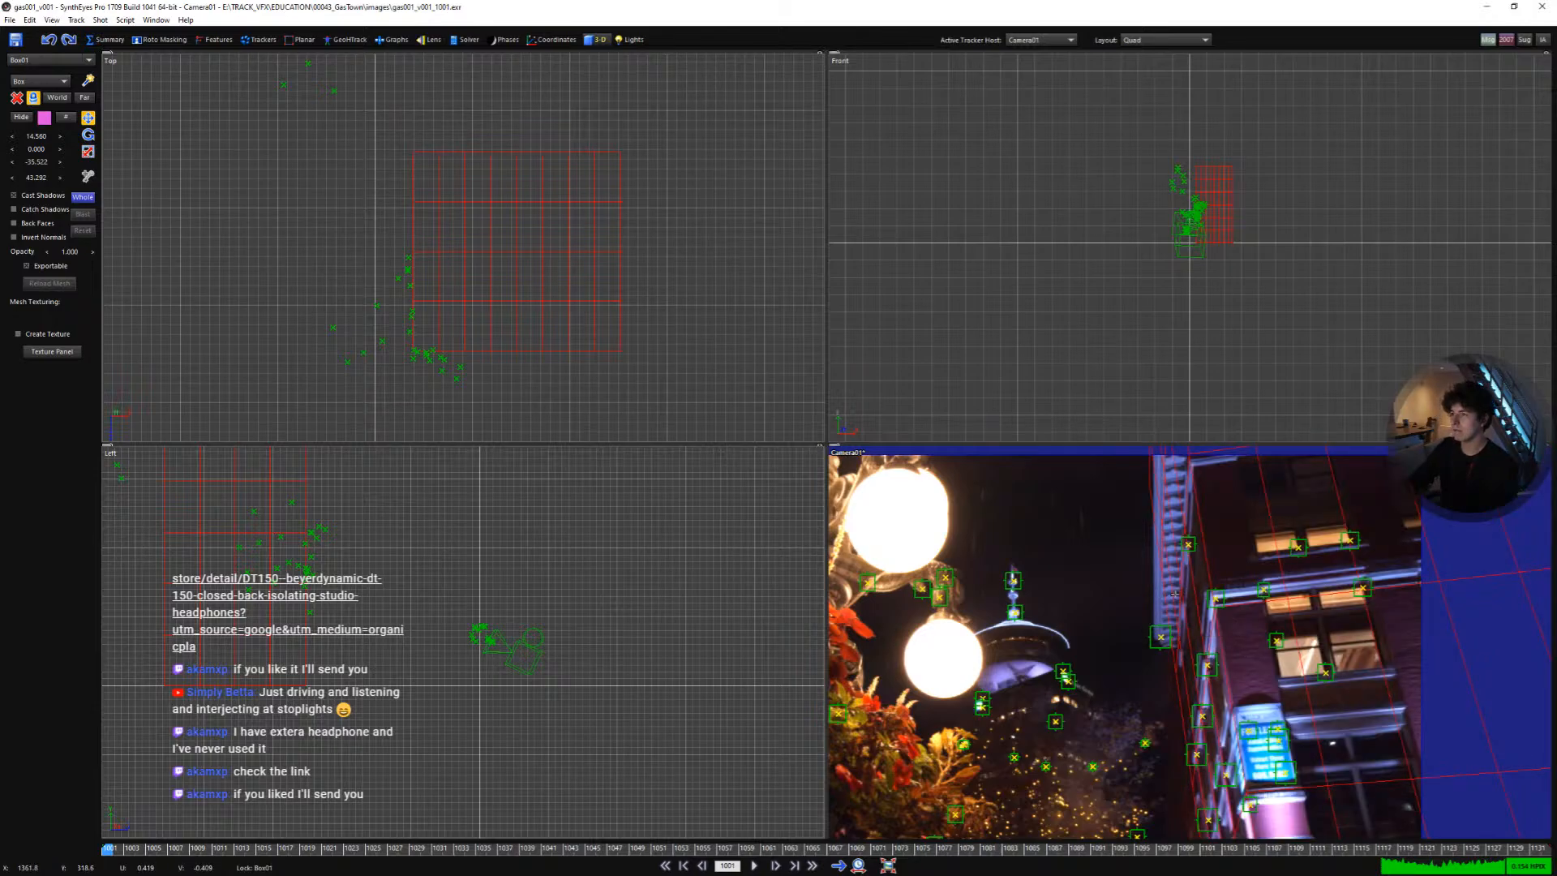
right_click(1076, 551)
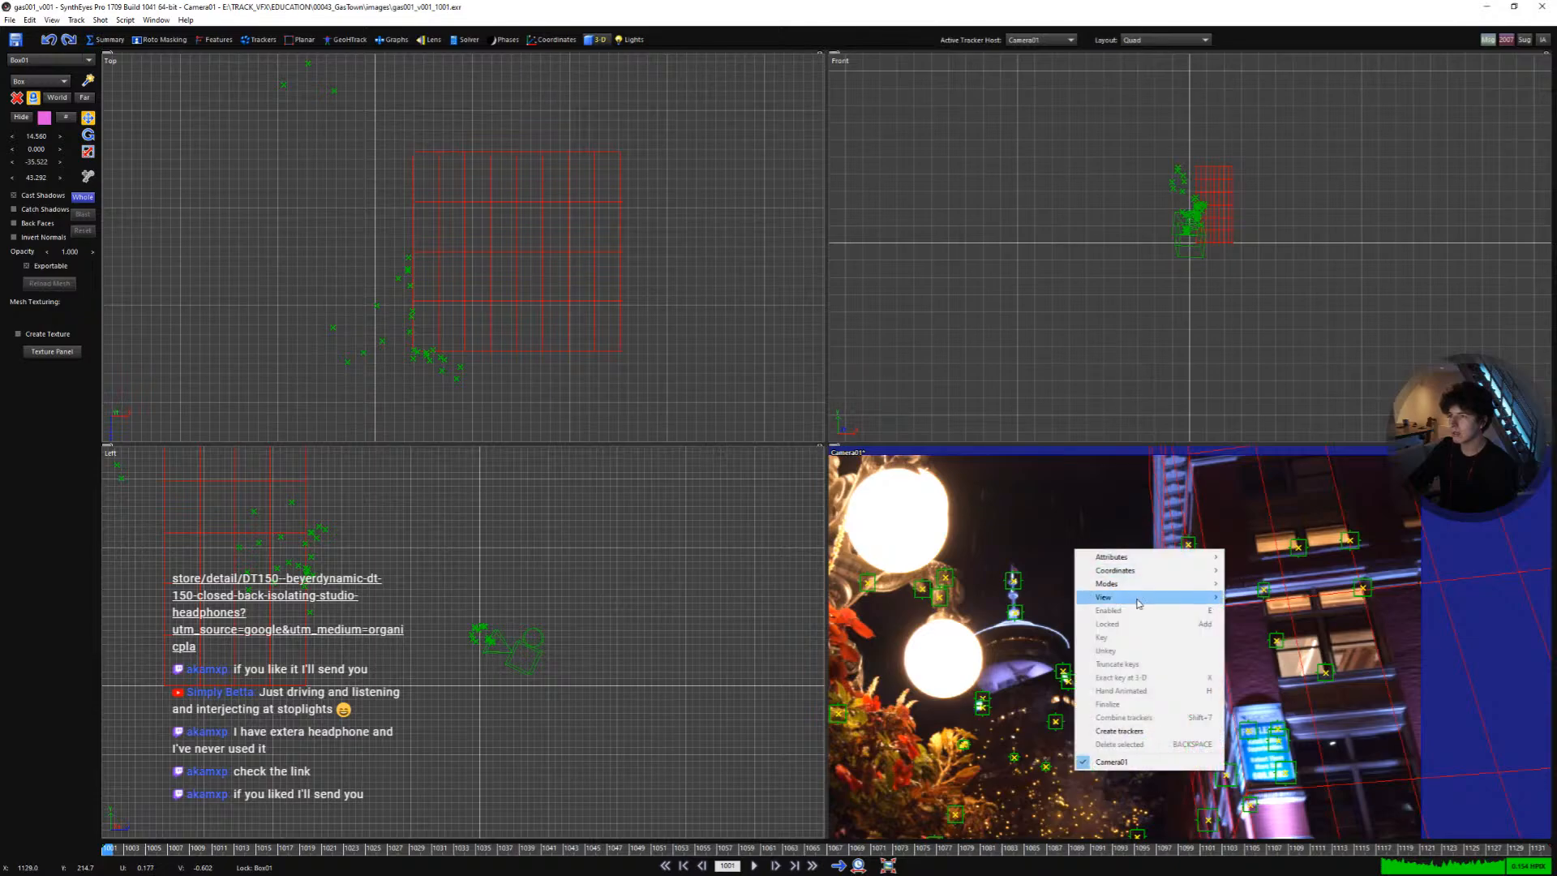
mouse_move(1153, 598)
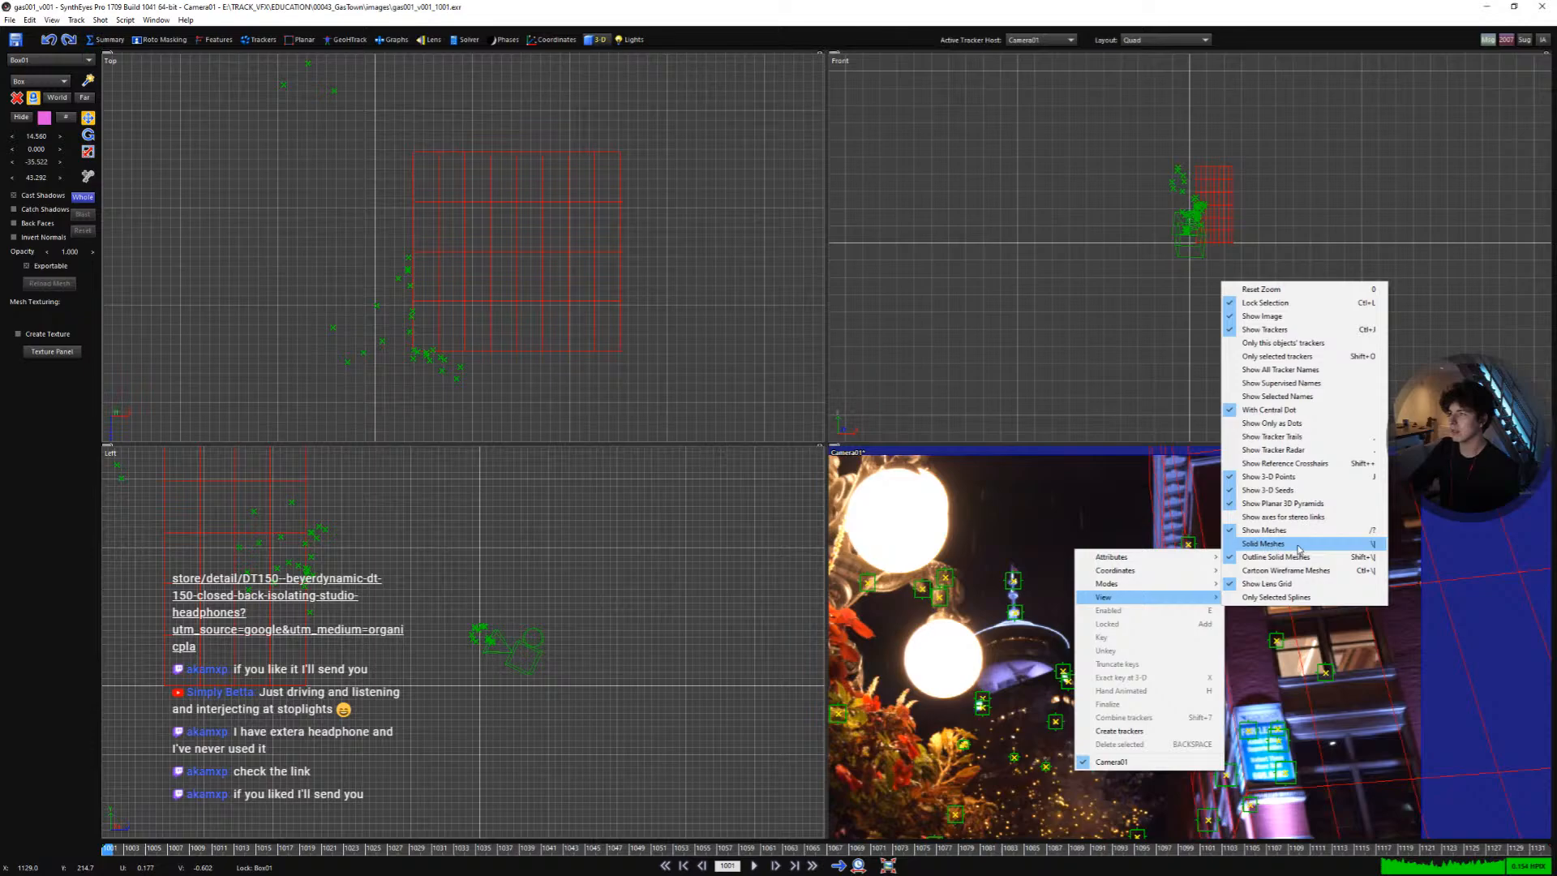
left_click(1291, 545)
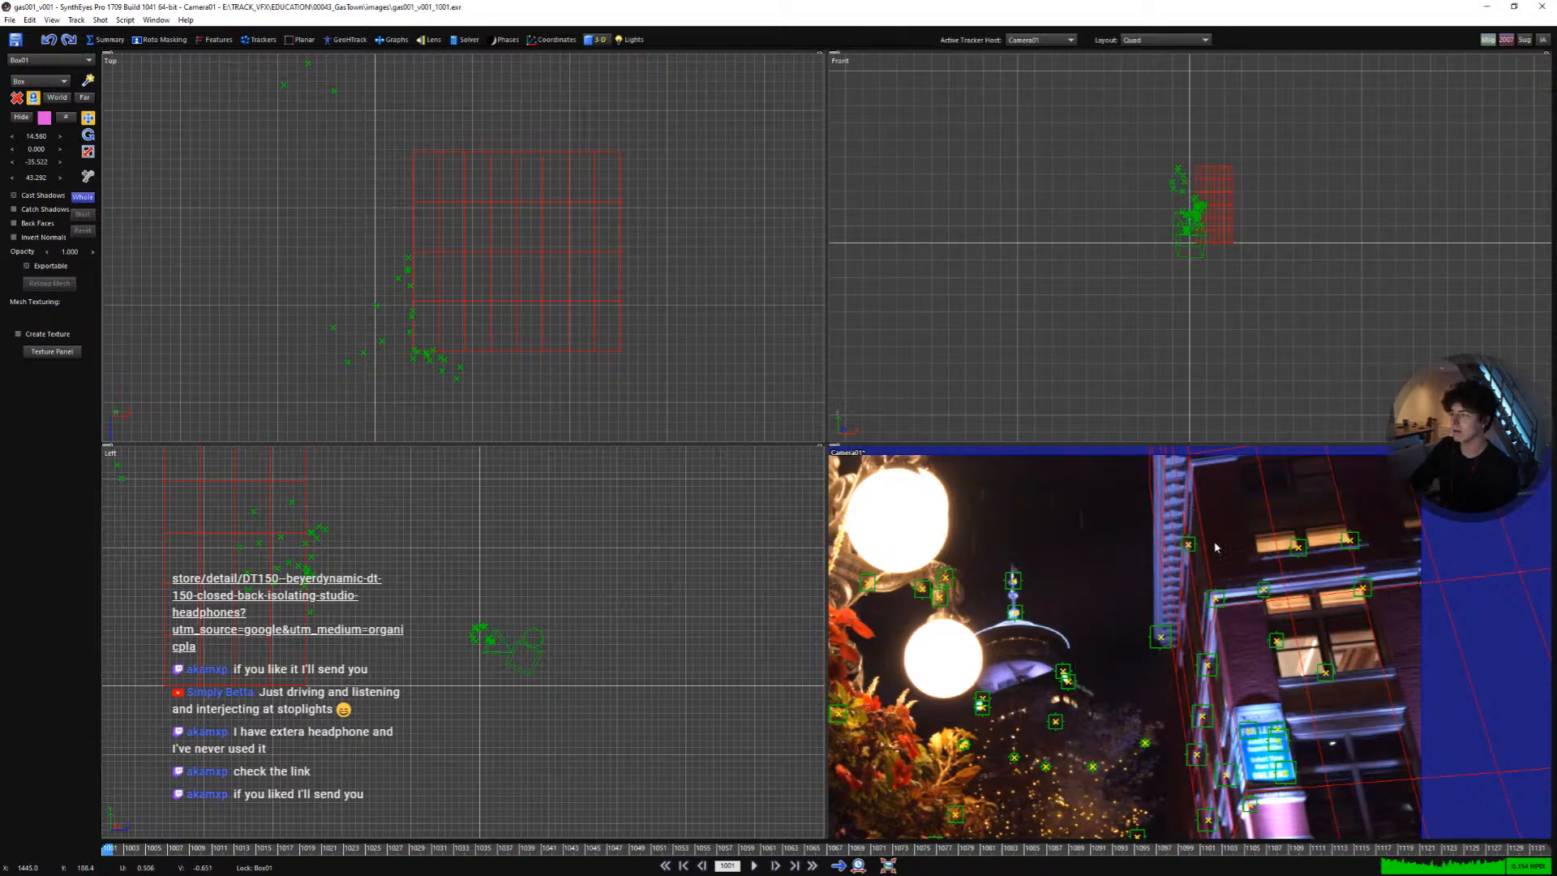
- Switch to a single large camera viewport and toggle the OpenGL camera view rendering
middle_click_drag(1205, 590, 1165, 602)
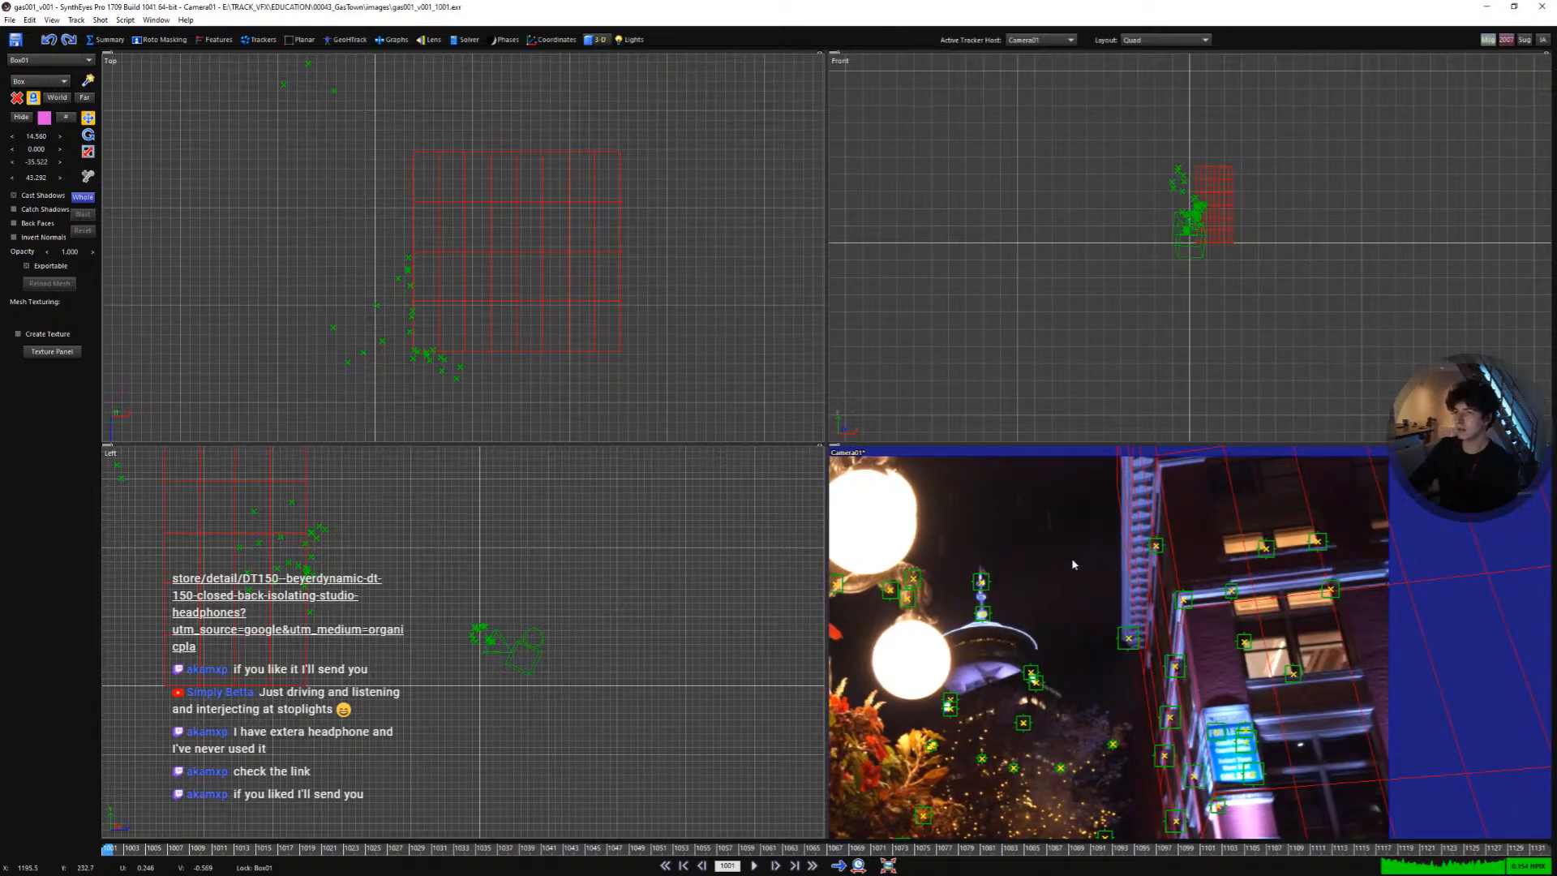
middle_click_drag(1075, 565, 1033, 553)
key("7")
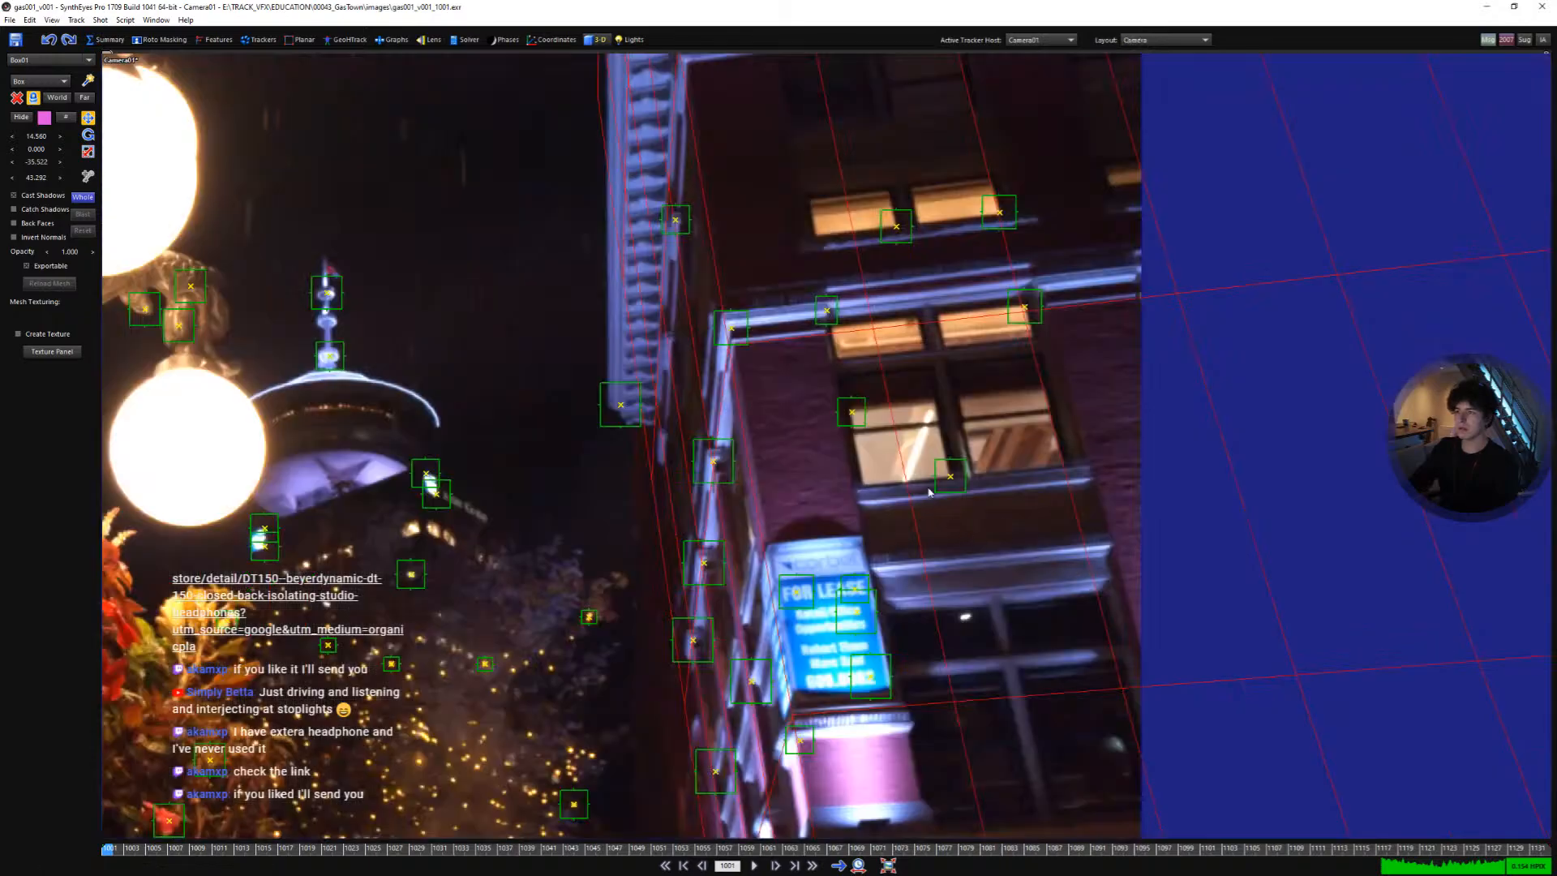
middle_click_drag(929, 492, 1025, 493)
scroll(1019, 490, "down", 2)
middle_click_drag(1017, 557, 1044, 474)
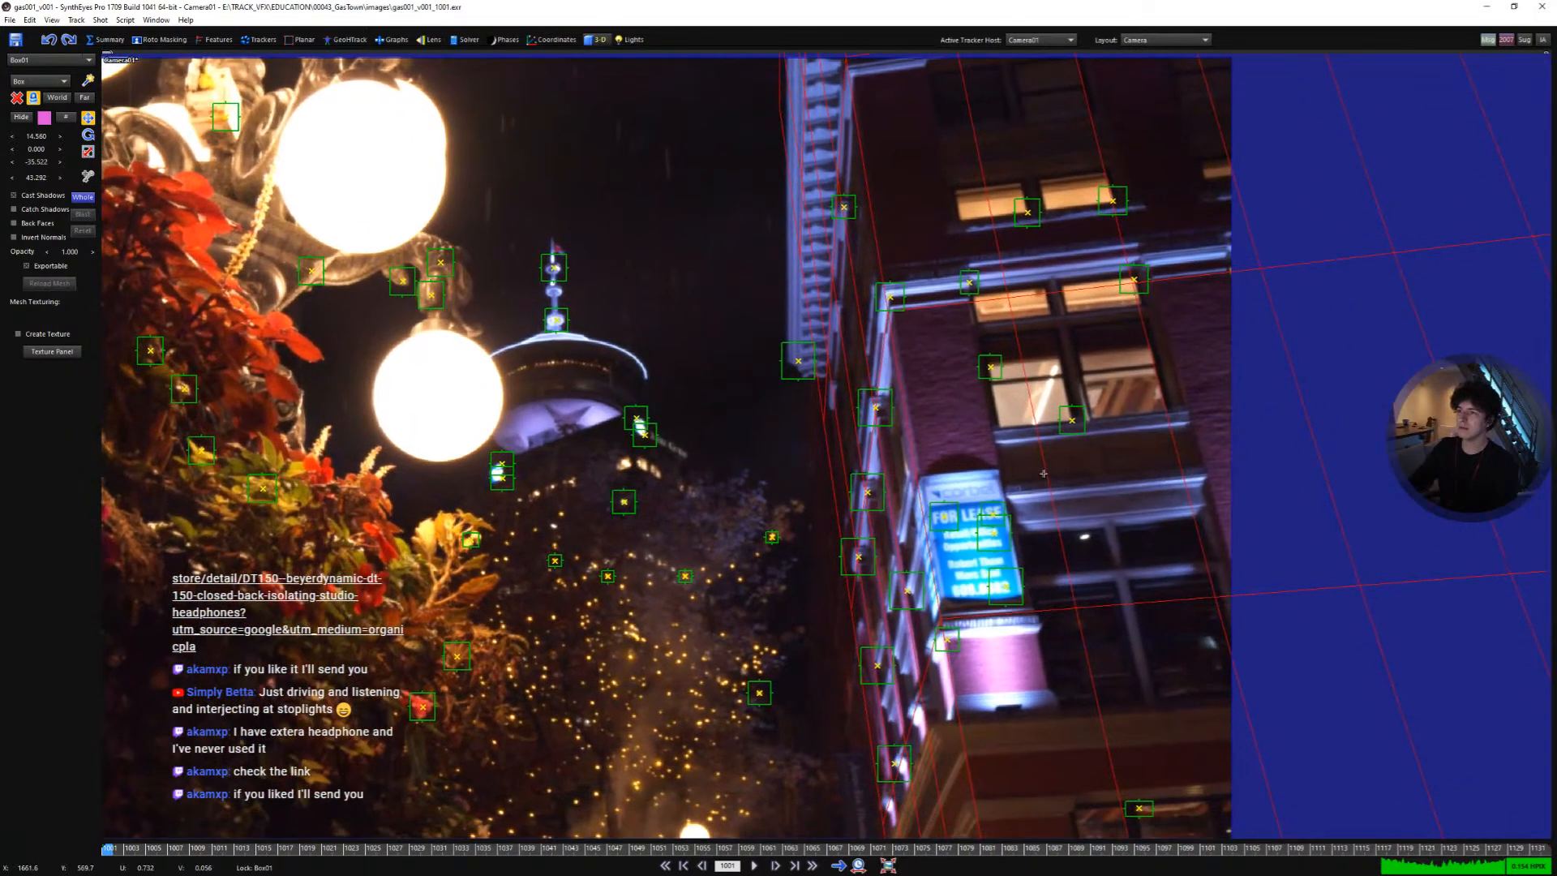
left_click(51, 20)
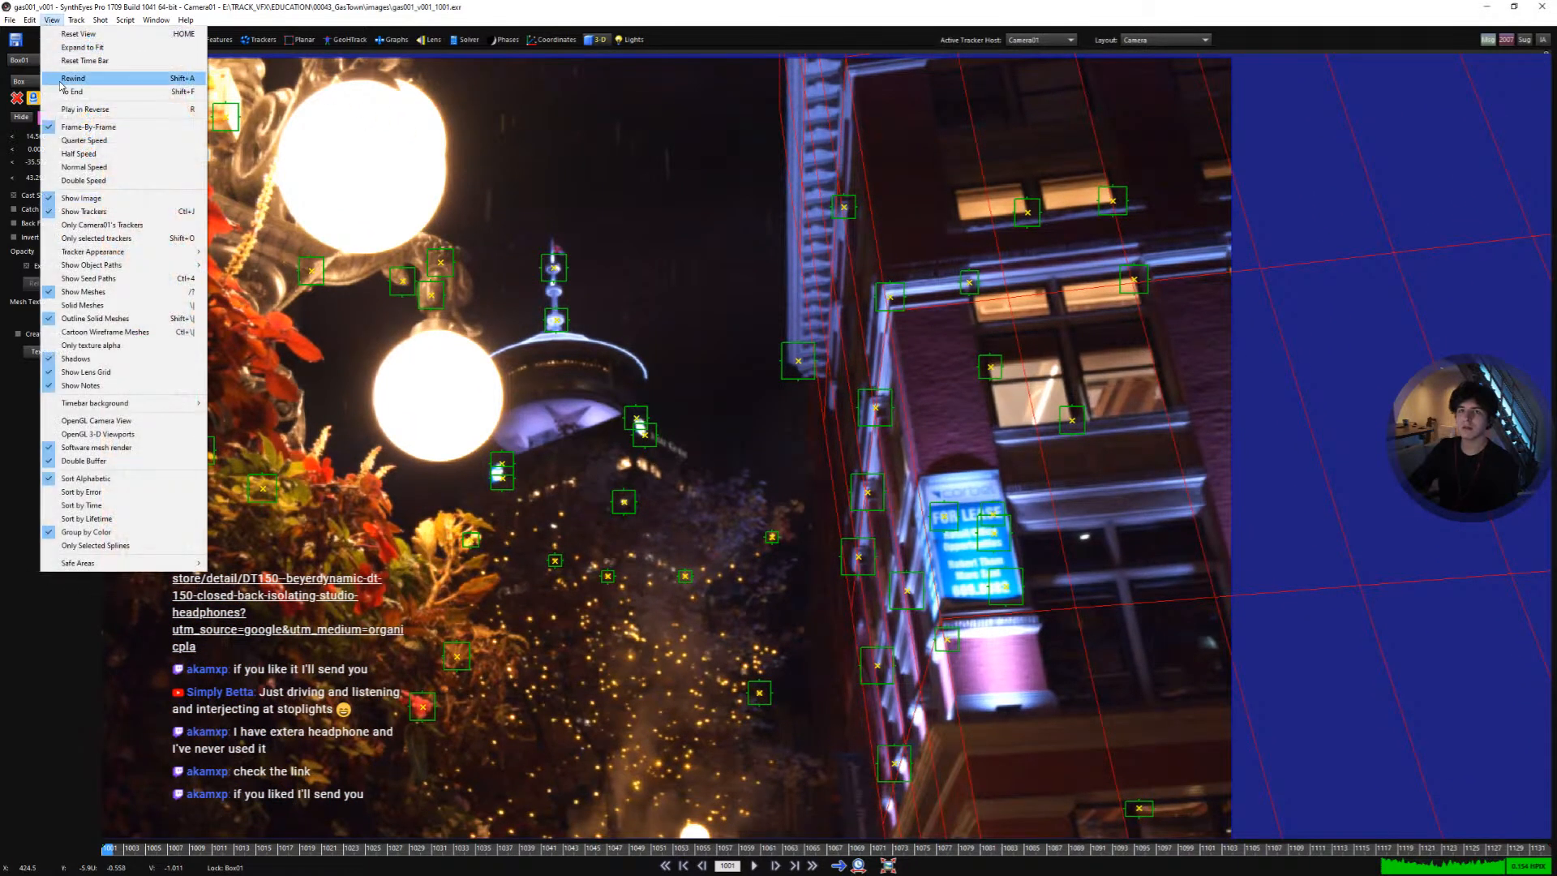
left_click(132, 421)
- Zoom, pan and play through the camera view to check how the box lines up with the building
scroll(881, 346, "up", 1)
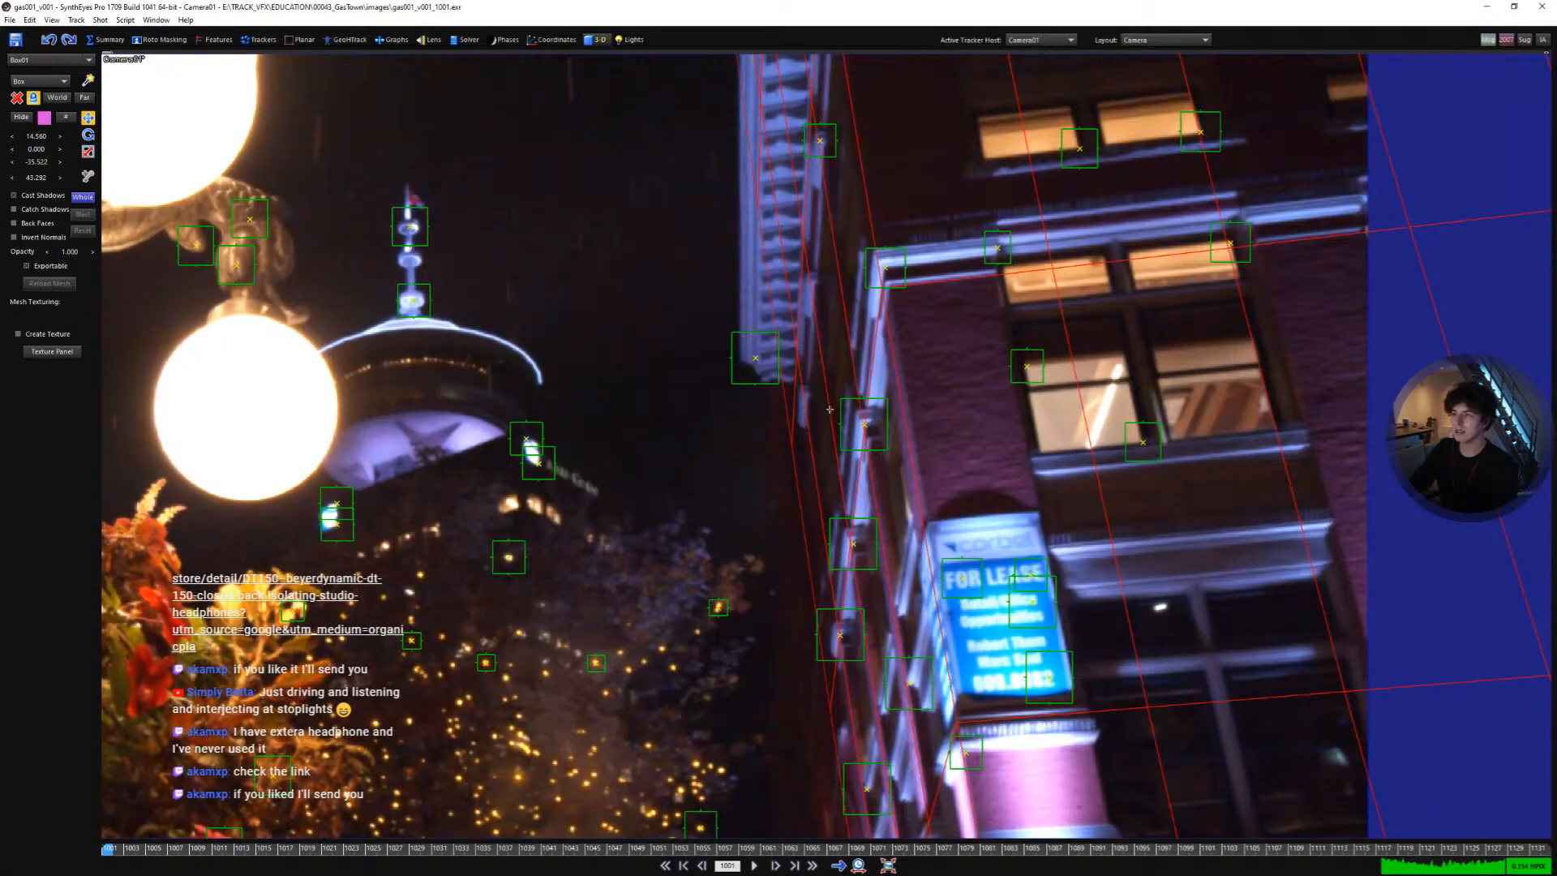
scroll(943, 445, "down", 6)
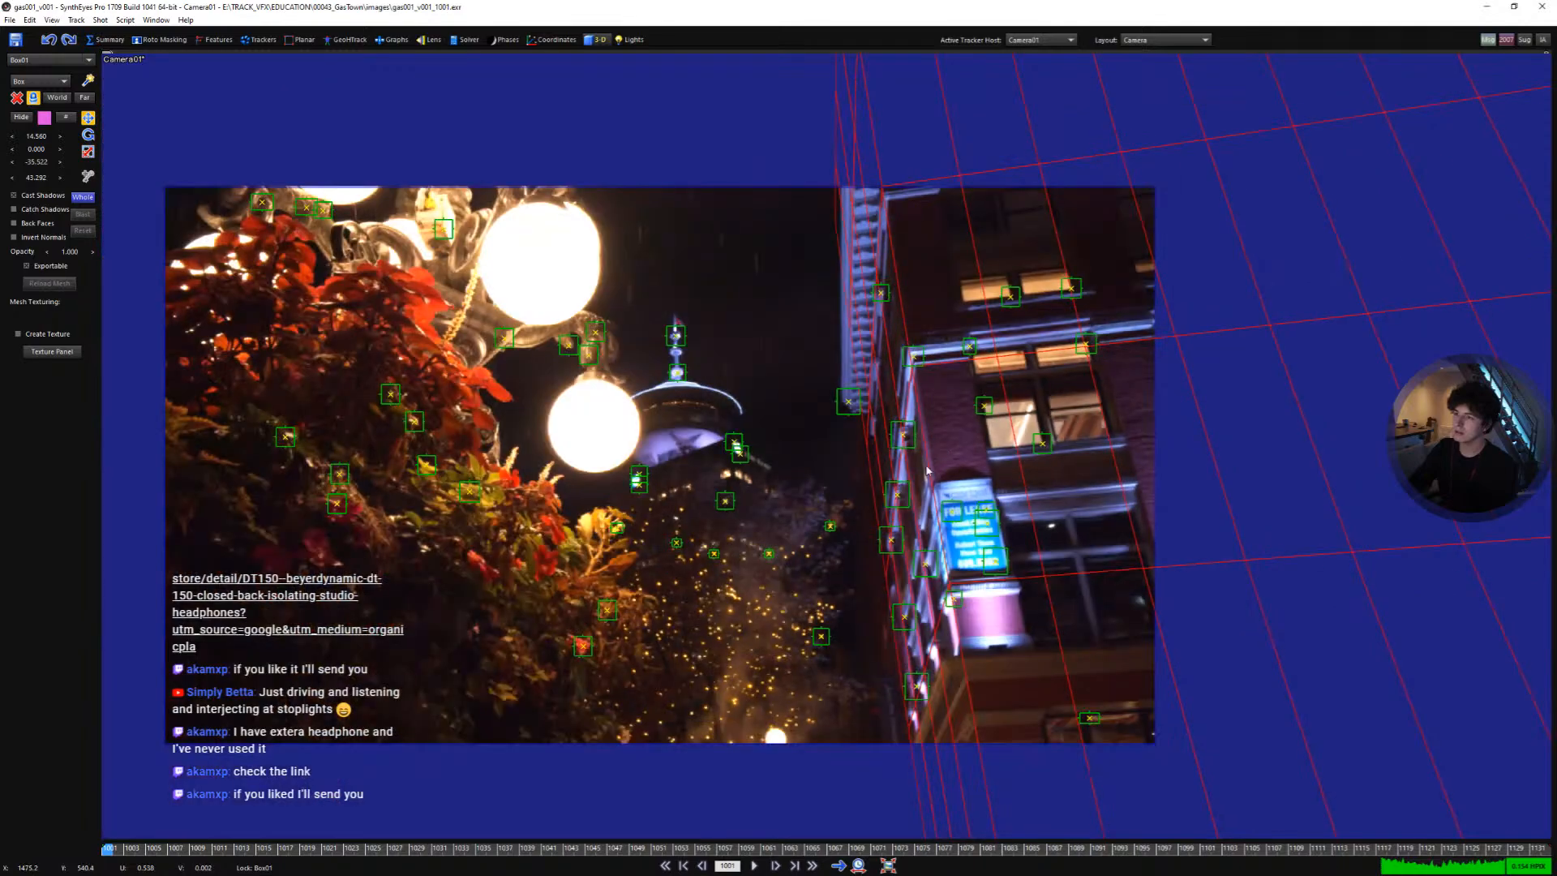
scroll(921, 444, "up", 3)
scroll(898, 389, "up", 1)
scroll(898, 389, "down", 1)
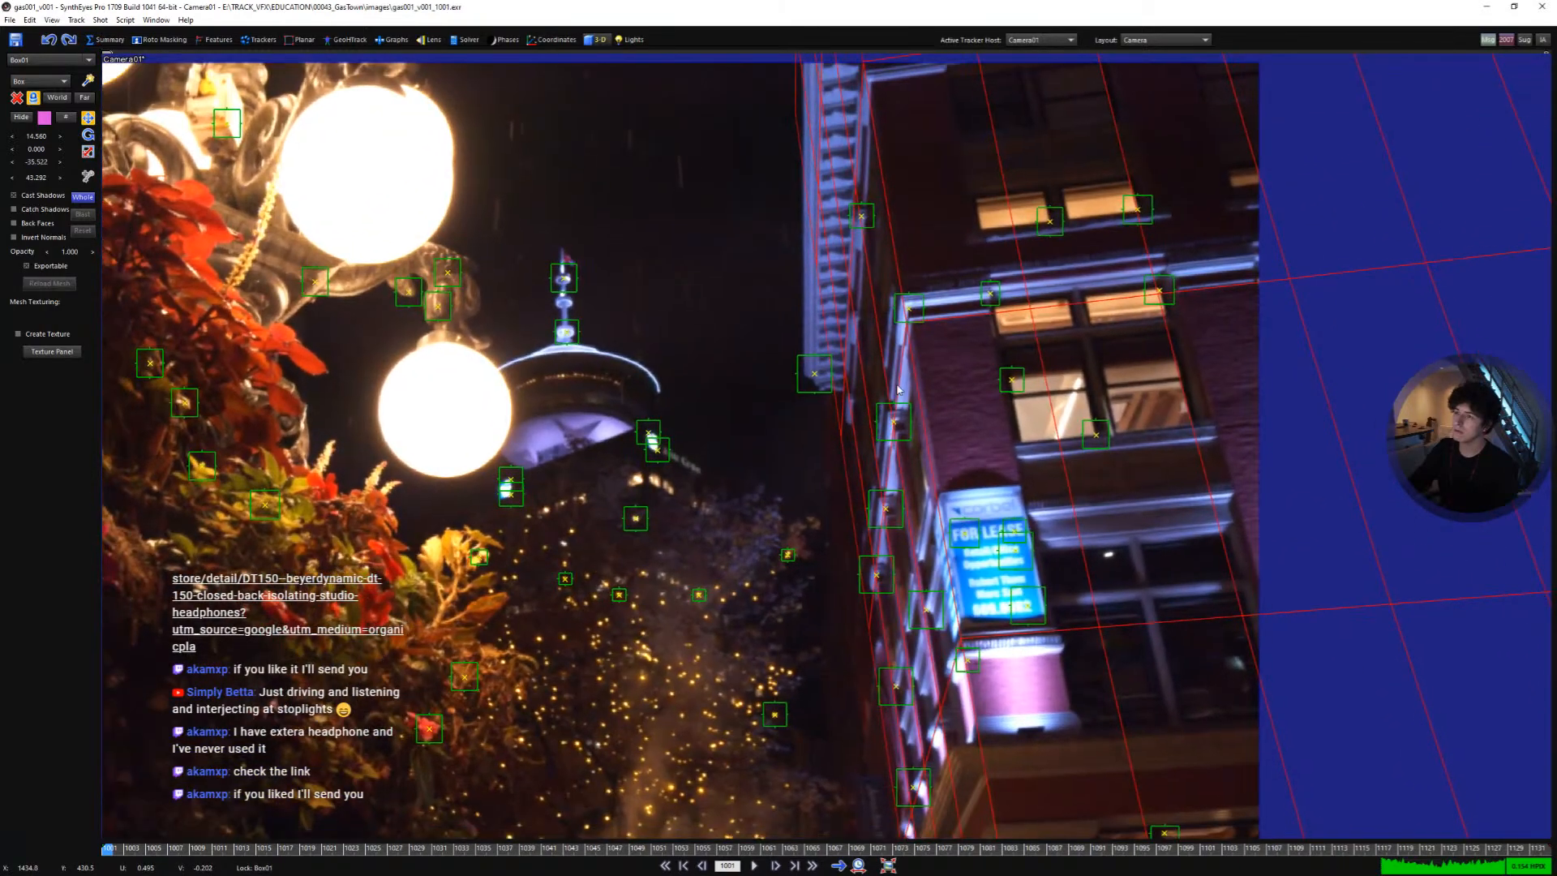
key("space")
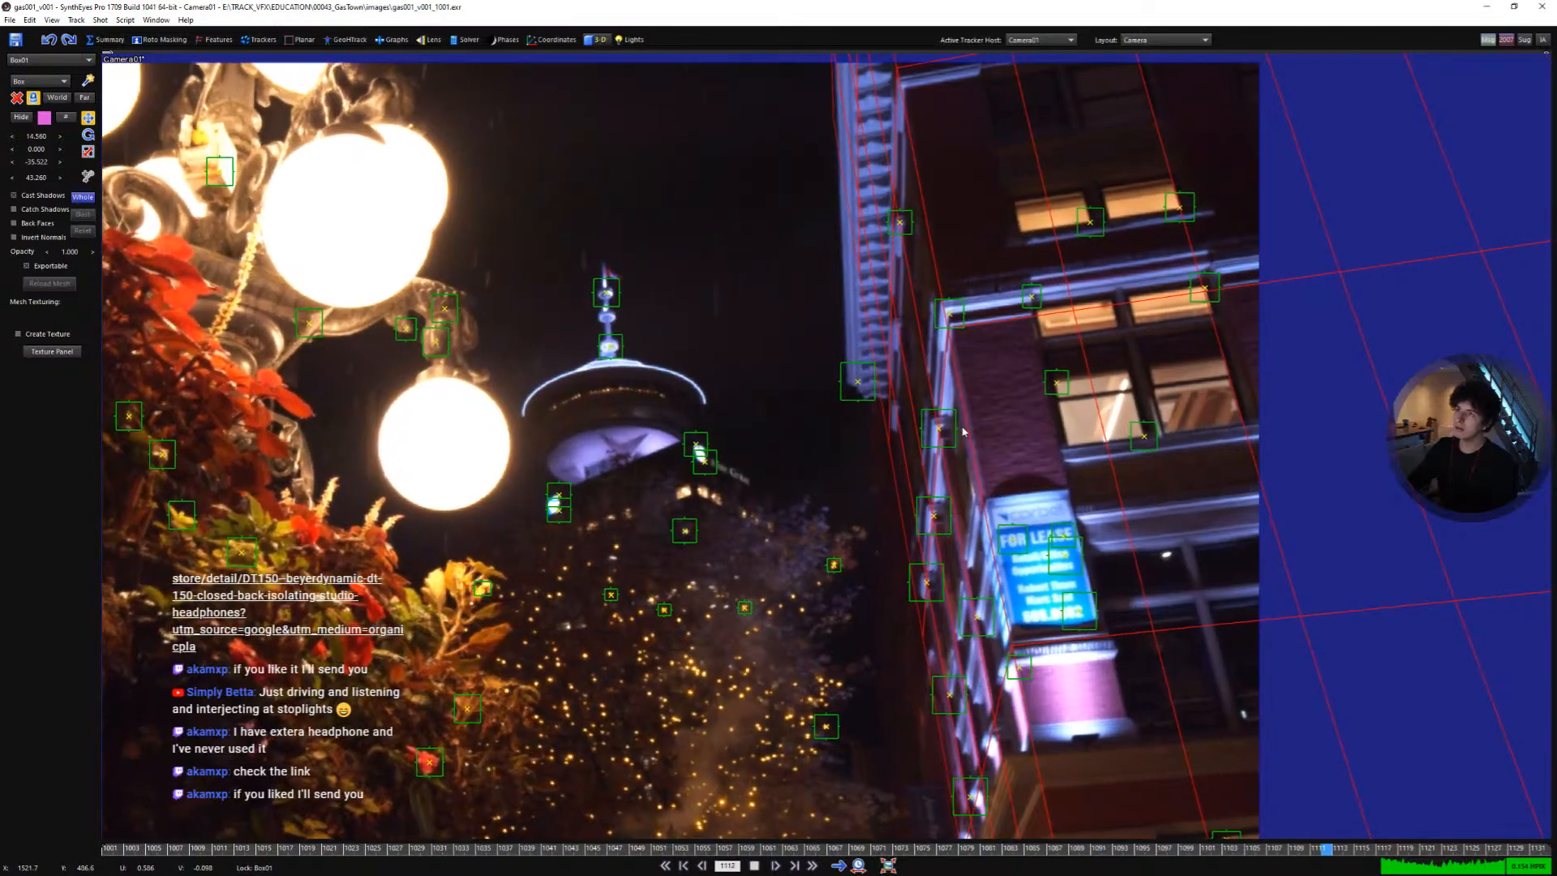
scroll(961, 427, "down", 1)
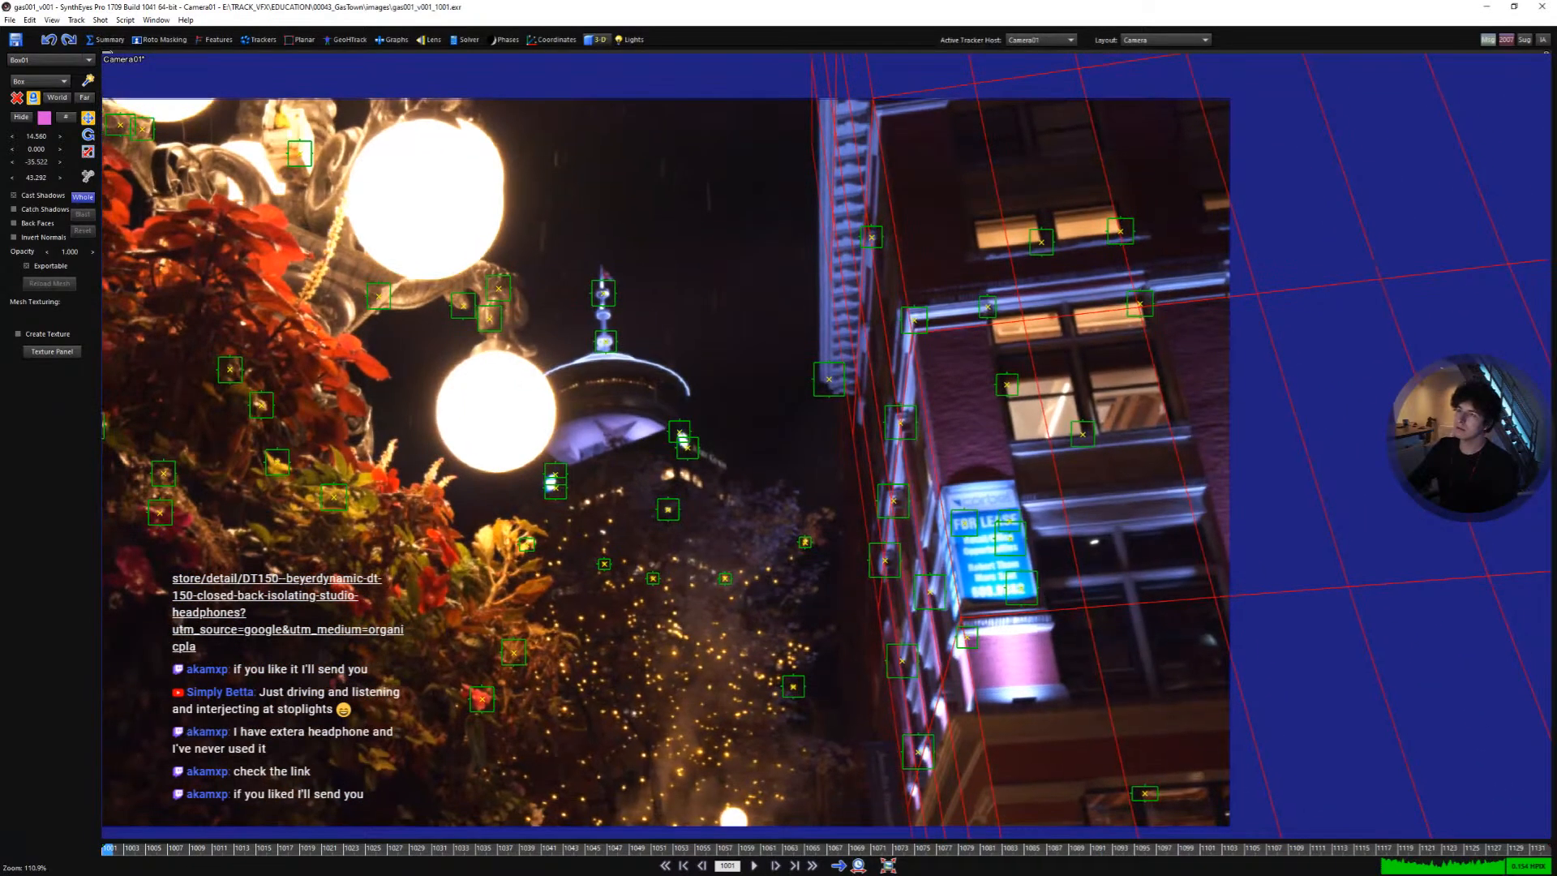
scroll(941, 438, "down", 1)
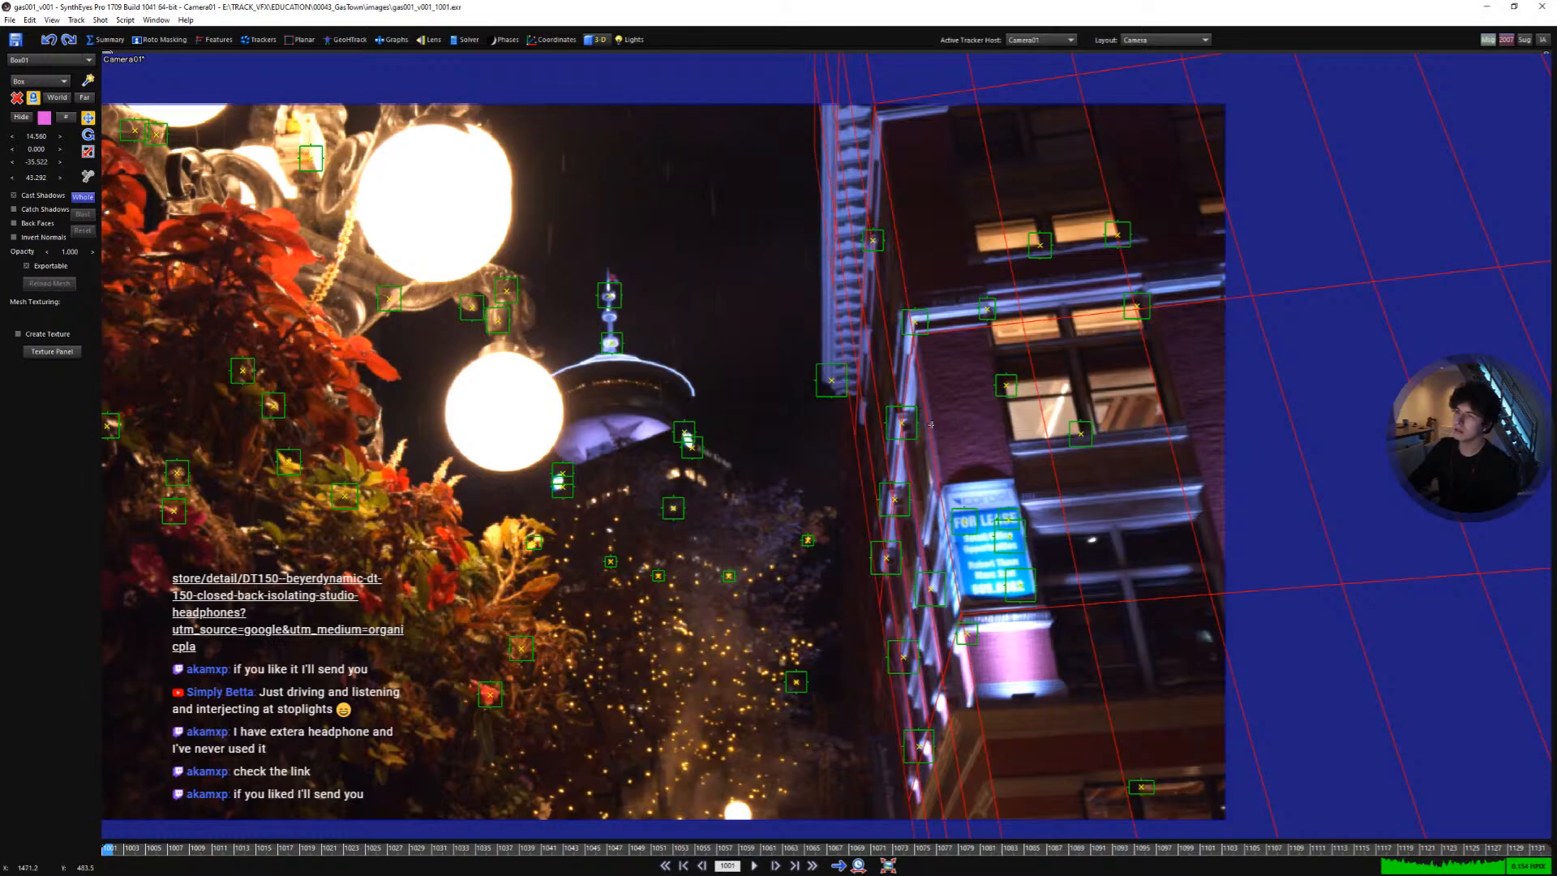
scroll(988, 690, "up", 1)
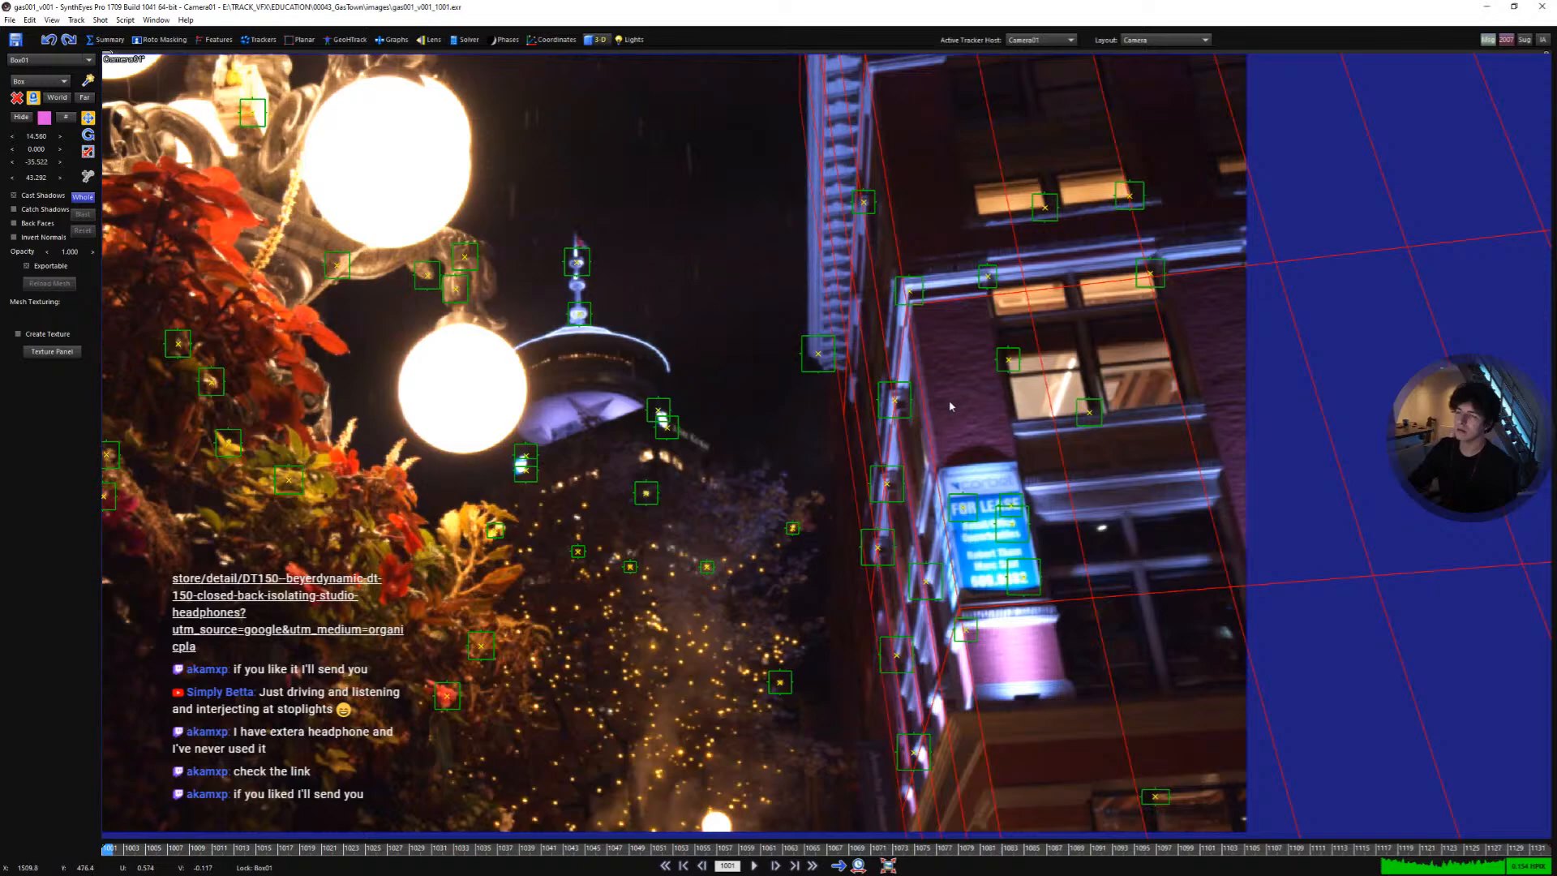
mouse_move(970, 681)
middle_mouse_down()
mouse_move(977, 774)
mouse_move(956, 679)
middle_mouse_up()
scroll(975, 774, "up", 1)
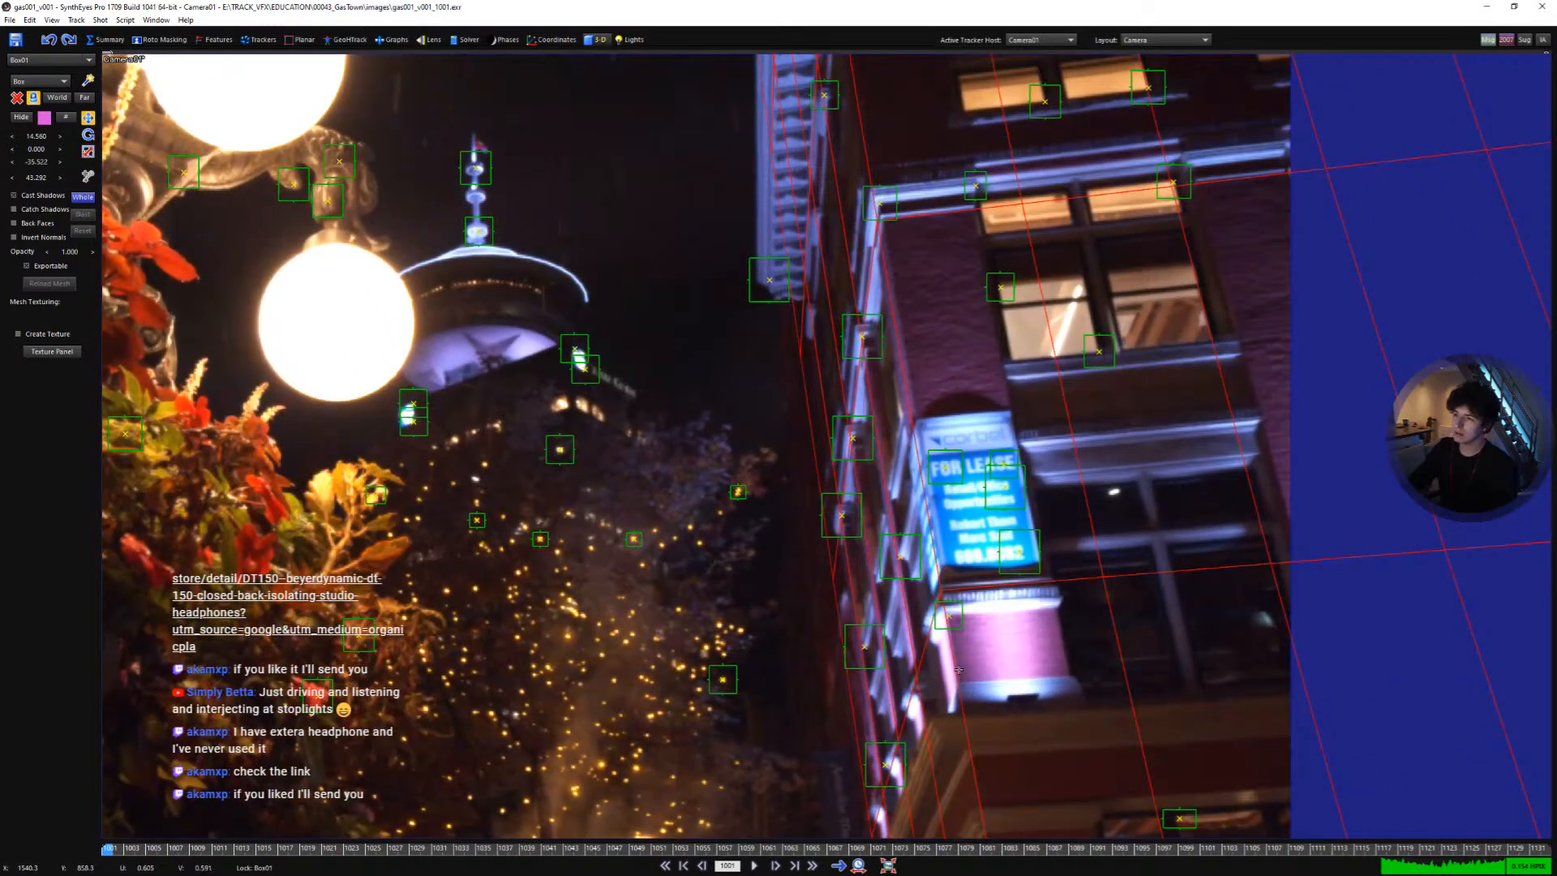
middle_click_drag(888, 280, 892, 413)
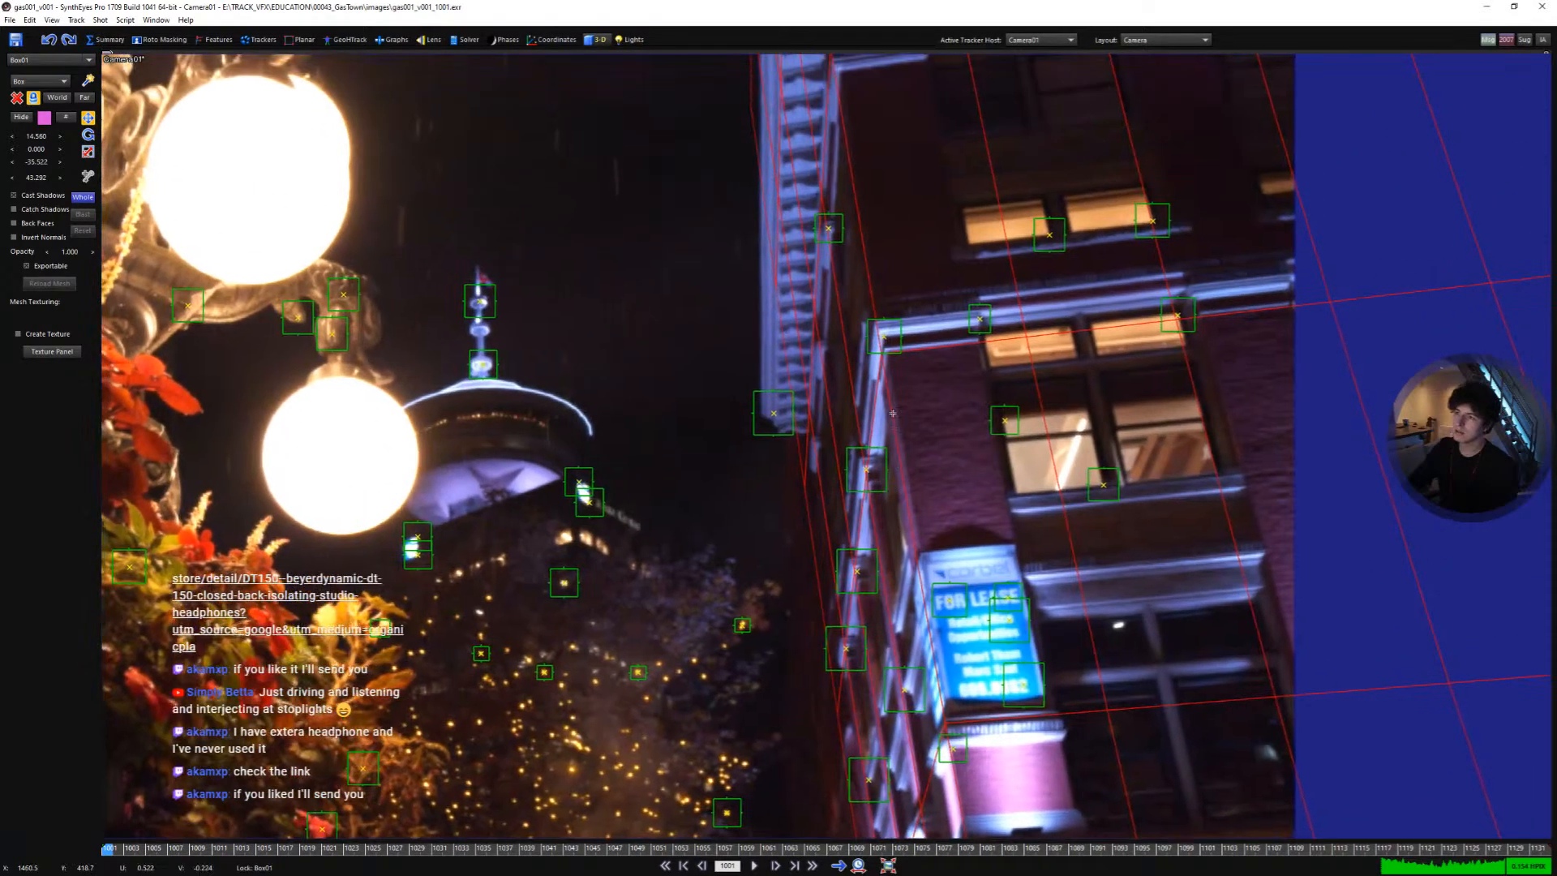
middle_click_drag(855, 161, 877, 287)
scroll(876, 287, "up", 2)
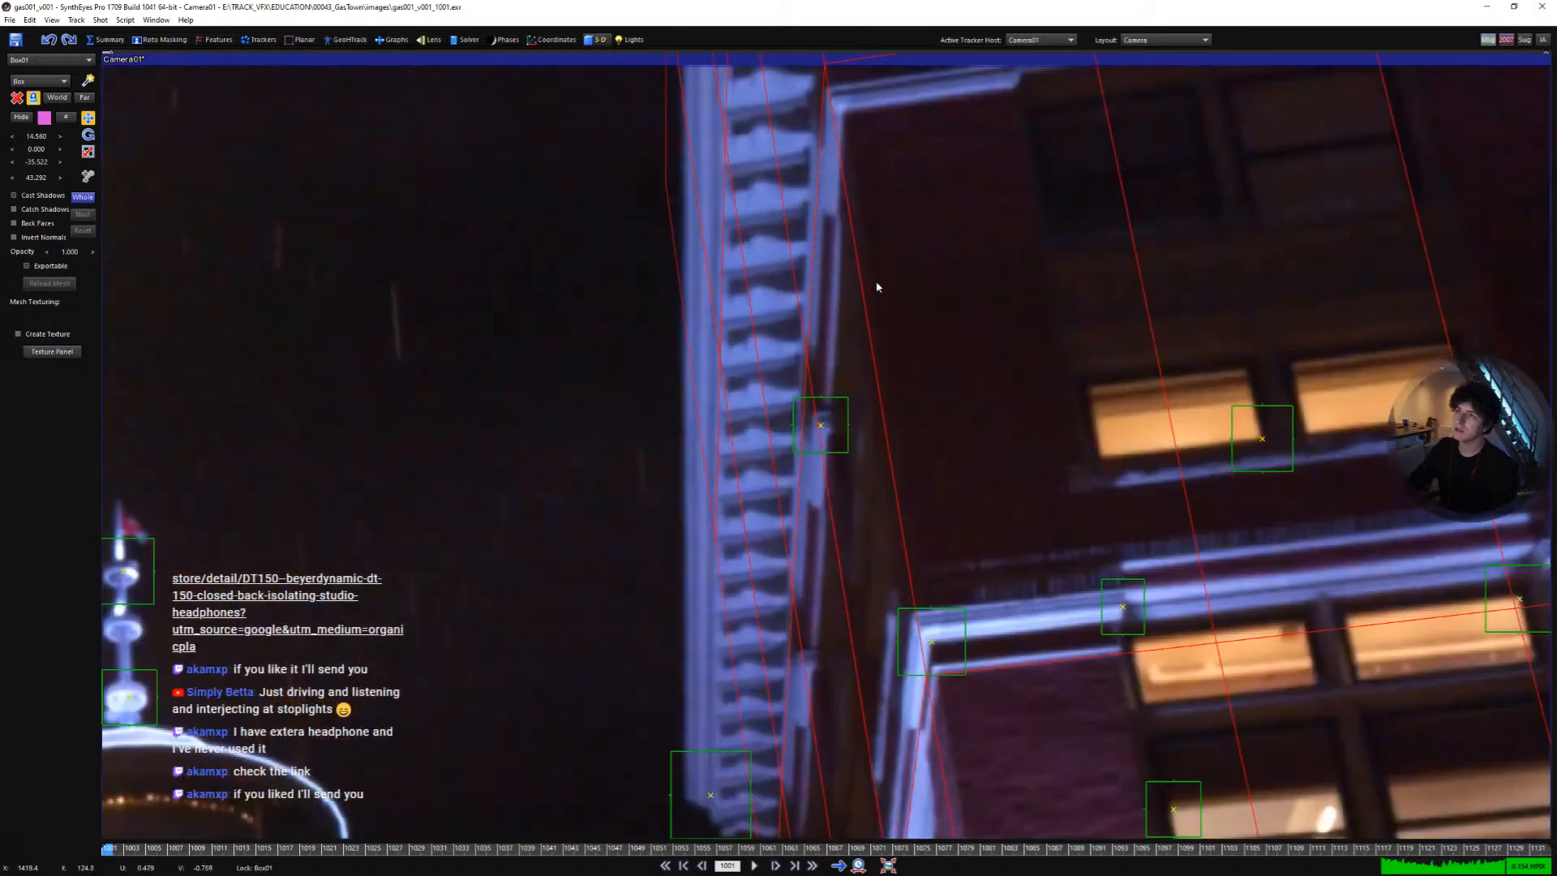
scroll(848, 139, "down", 3)
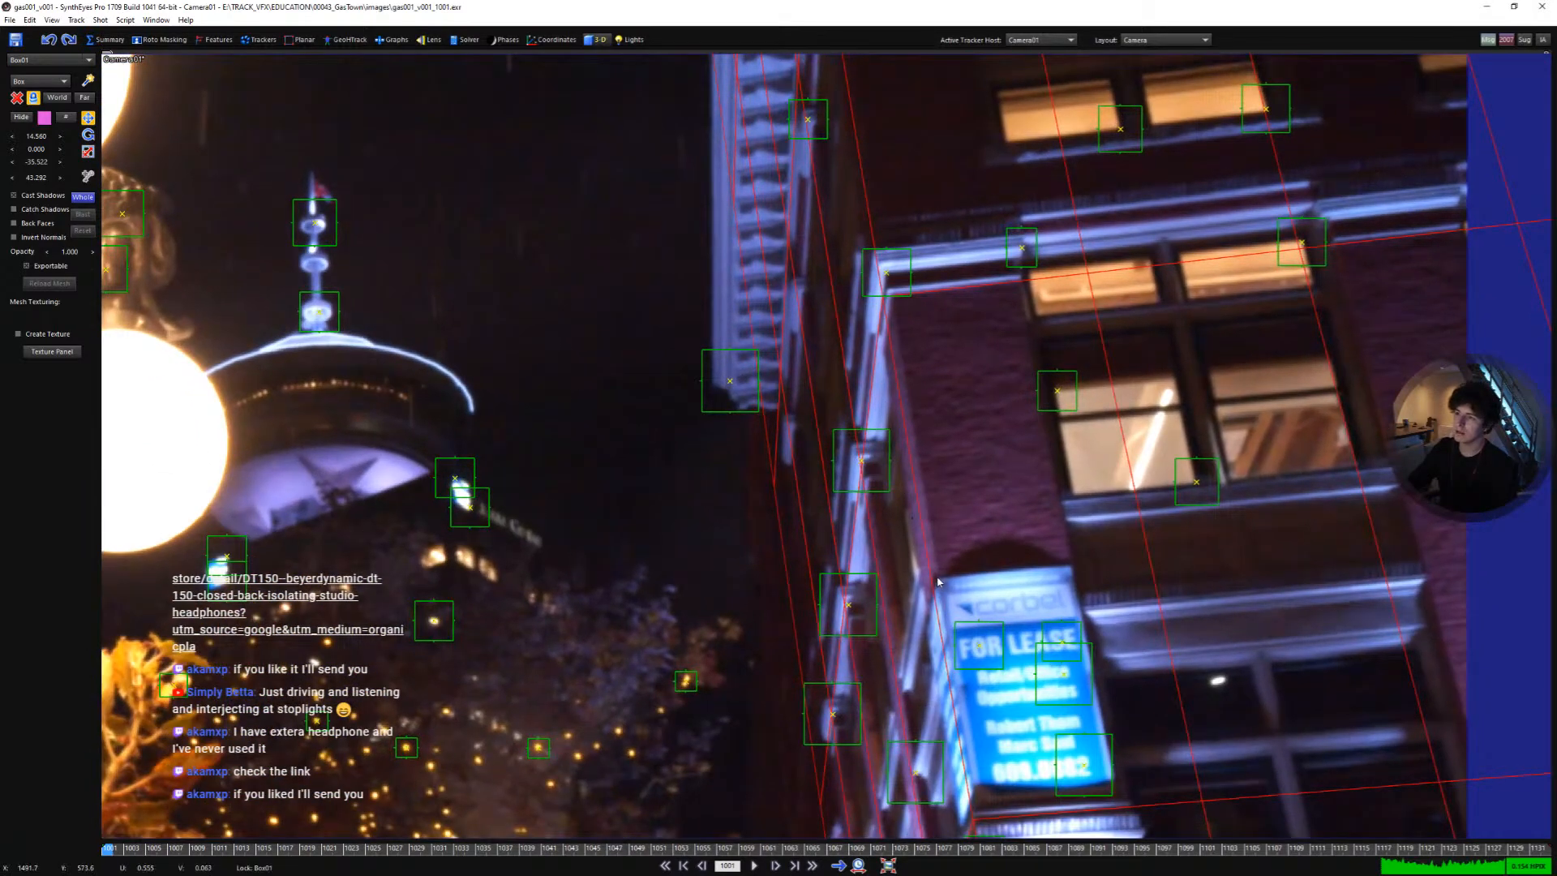
scroll(938, 581, "down", 4)
scroll(833, 511, "up", 2)
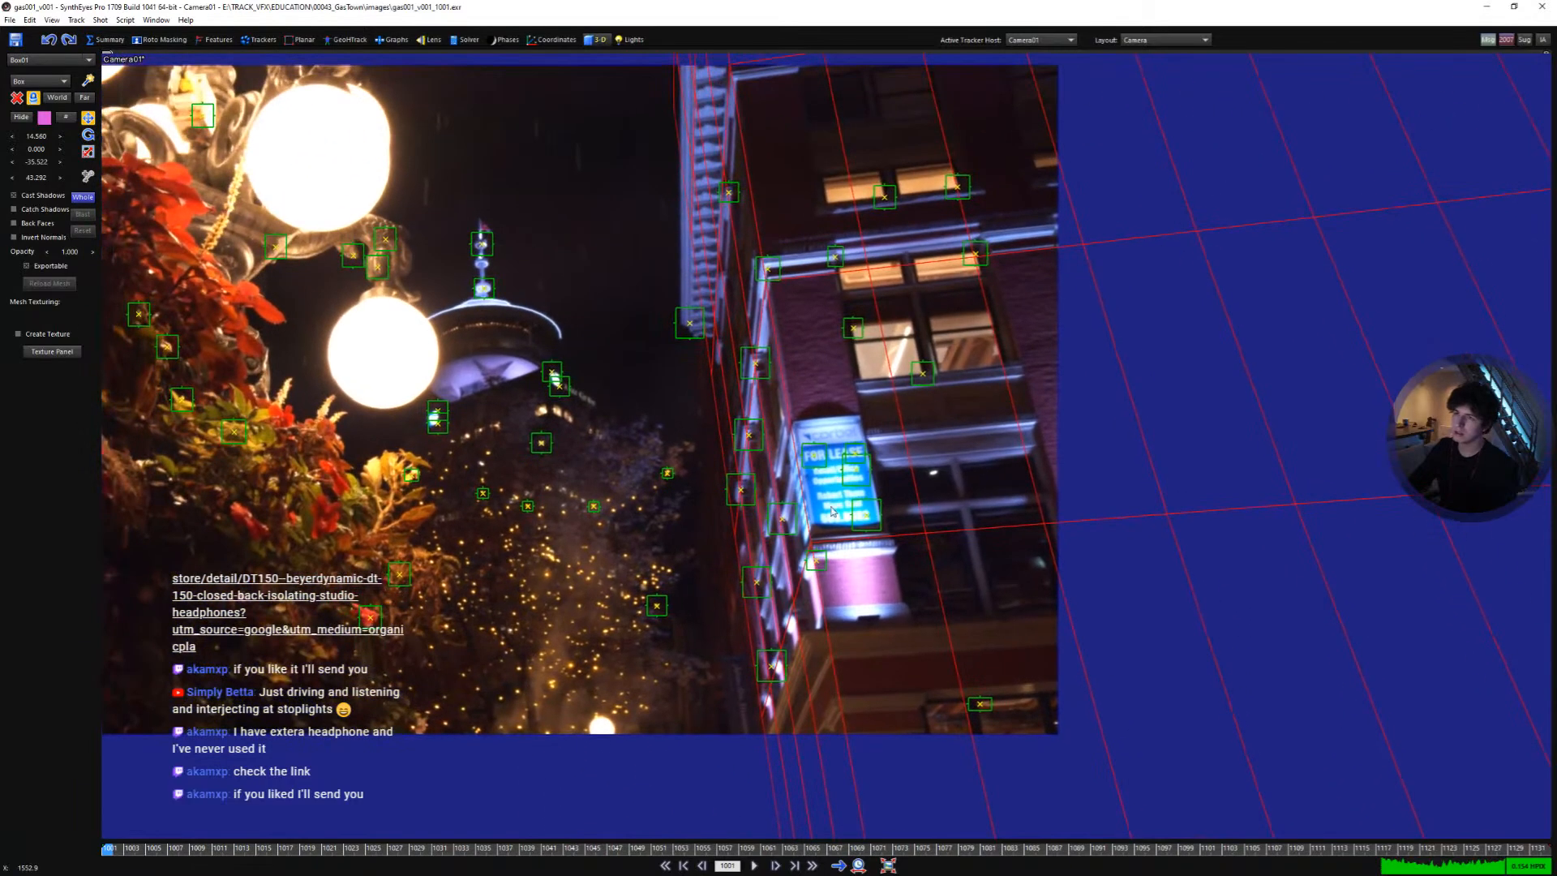
scroll(833, 548, "up", 1)
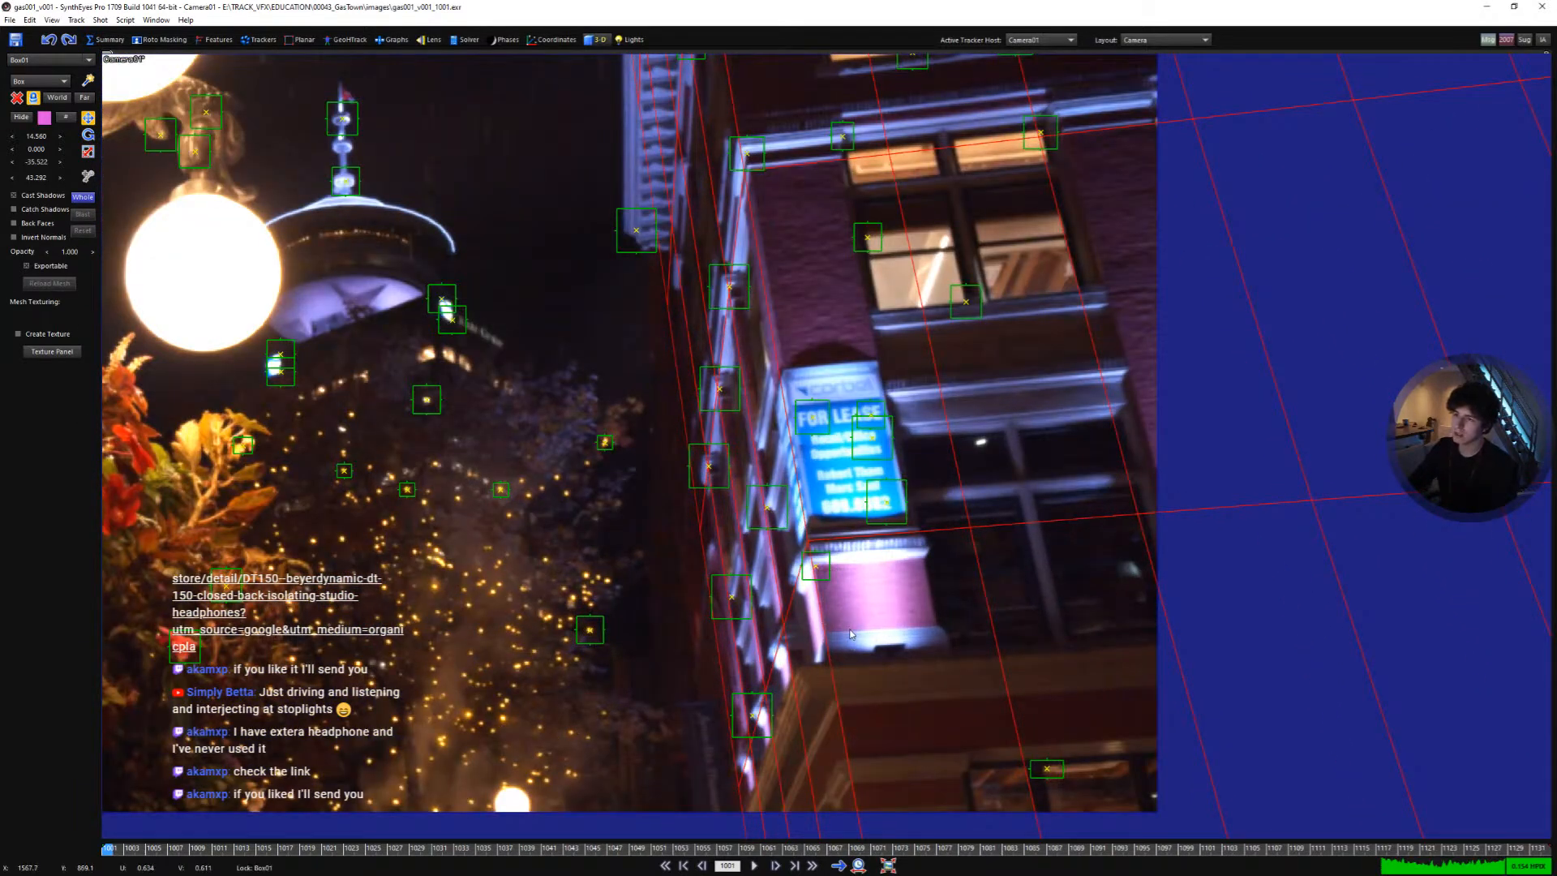
scroll(851, 634, "up", 3)
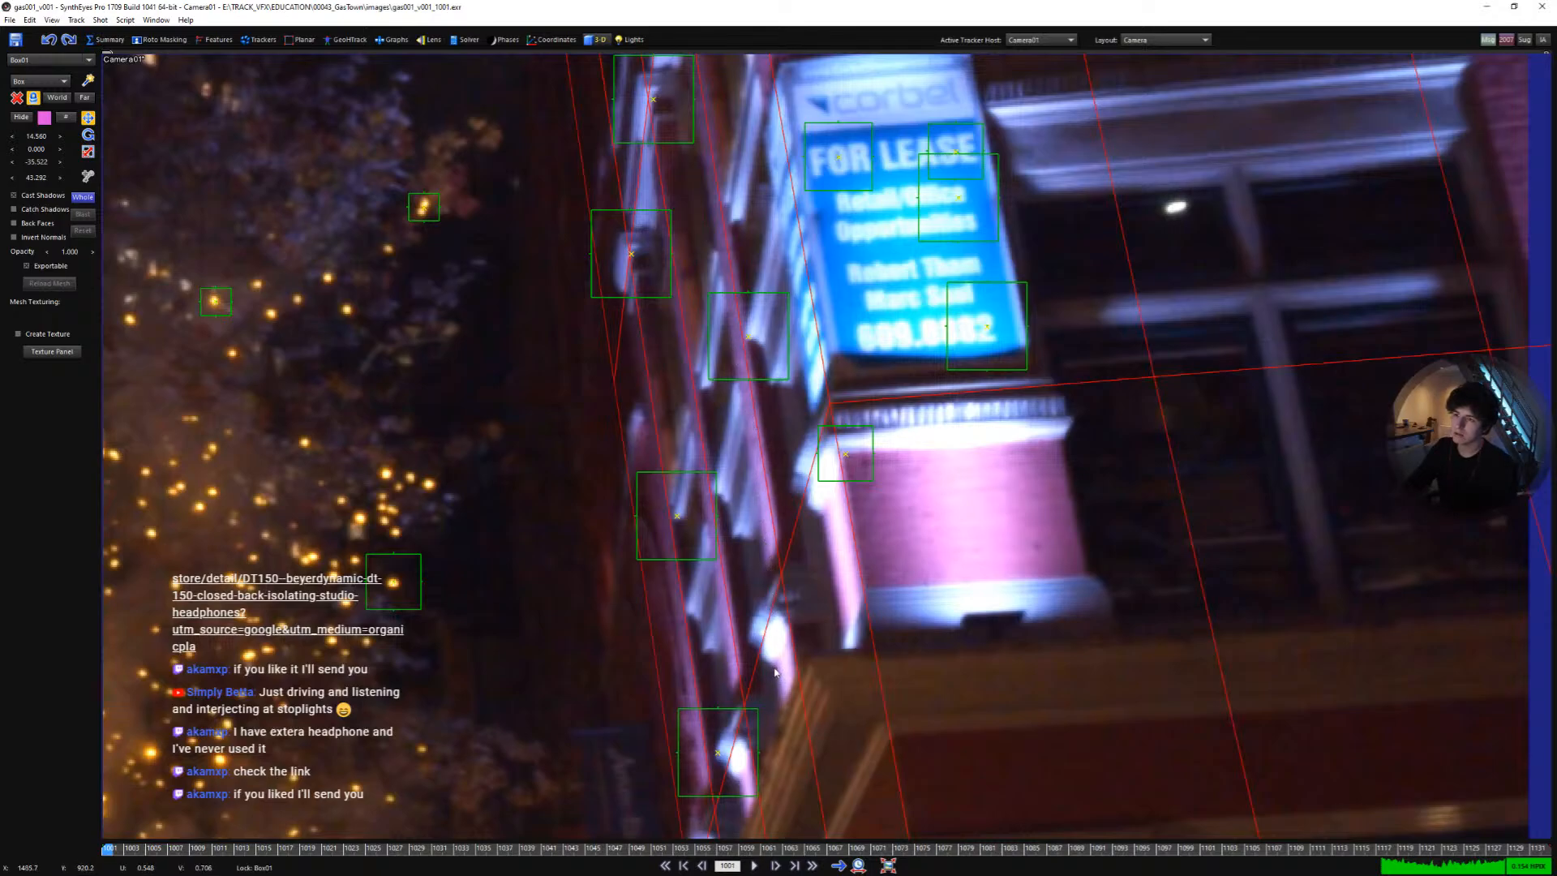
scroll(774, 672, "down", 5)
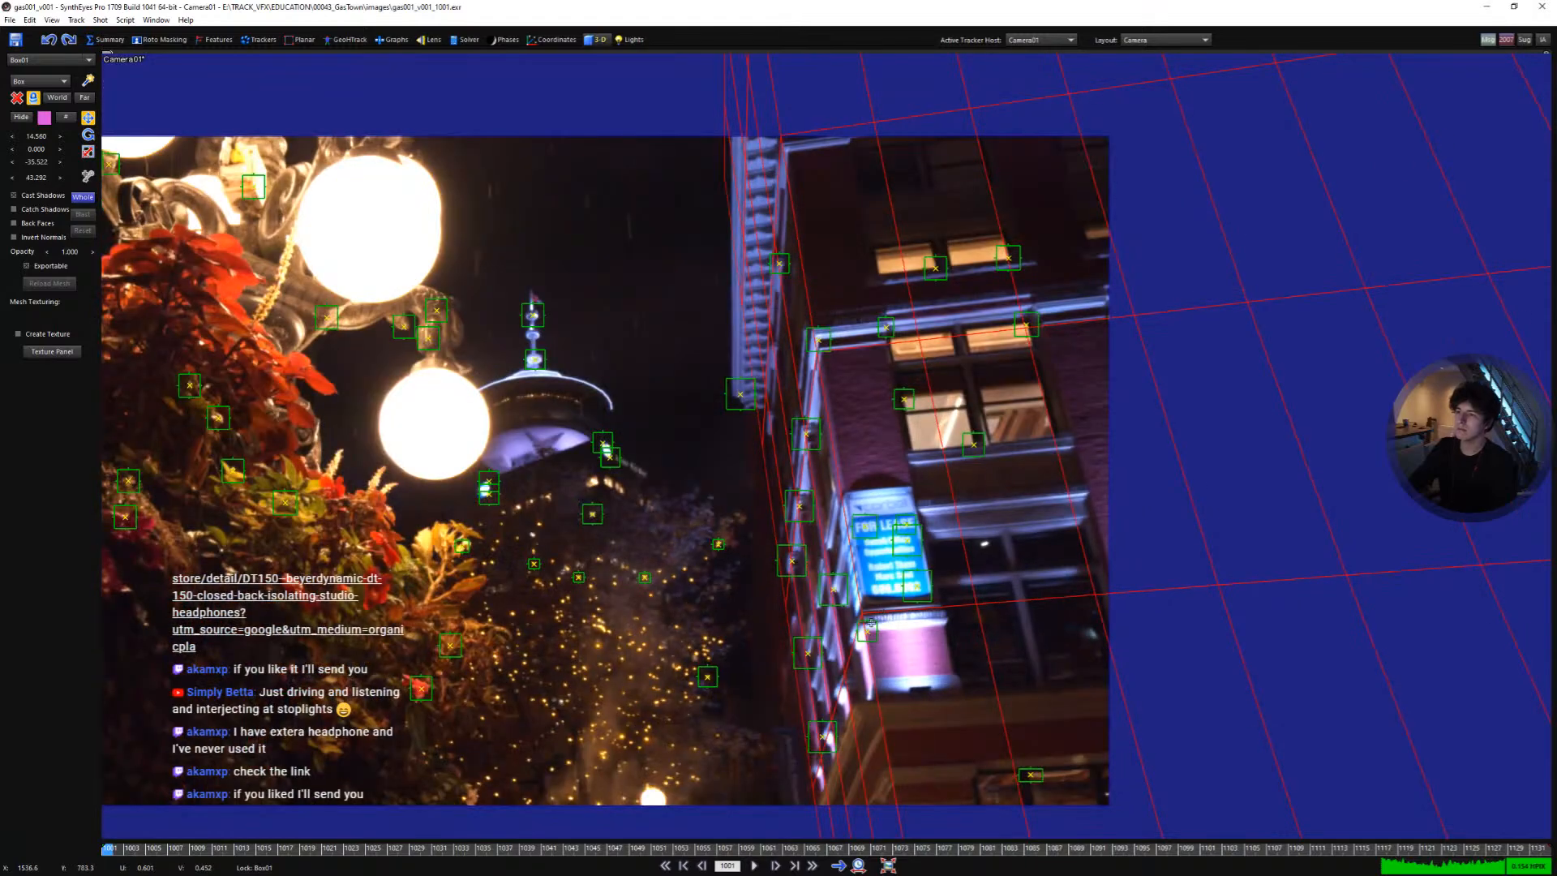
scroll(869, 626, "up", 1)
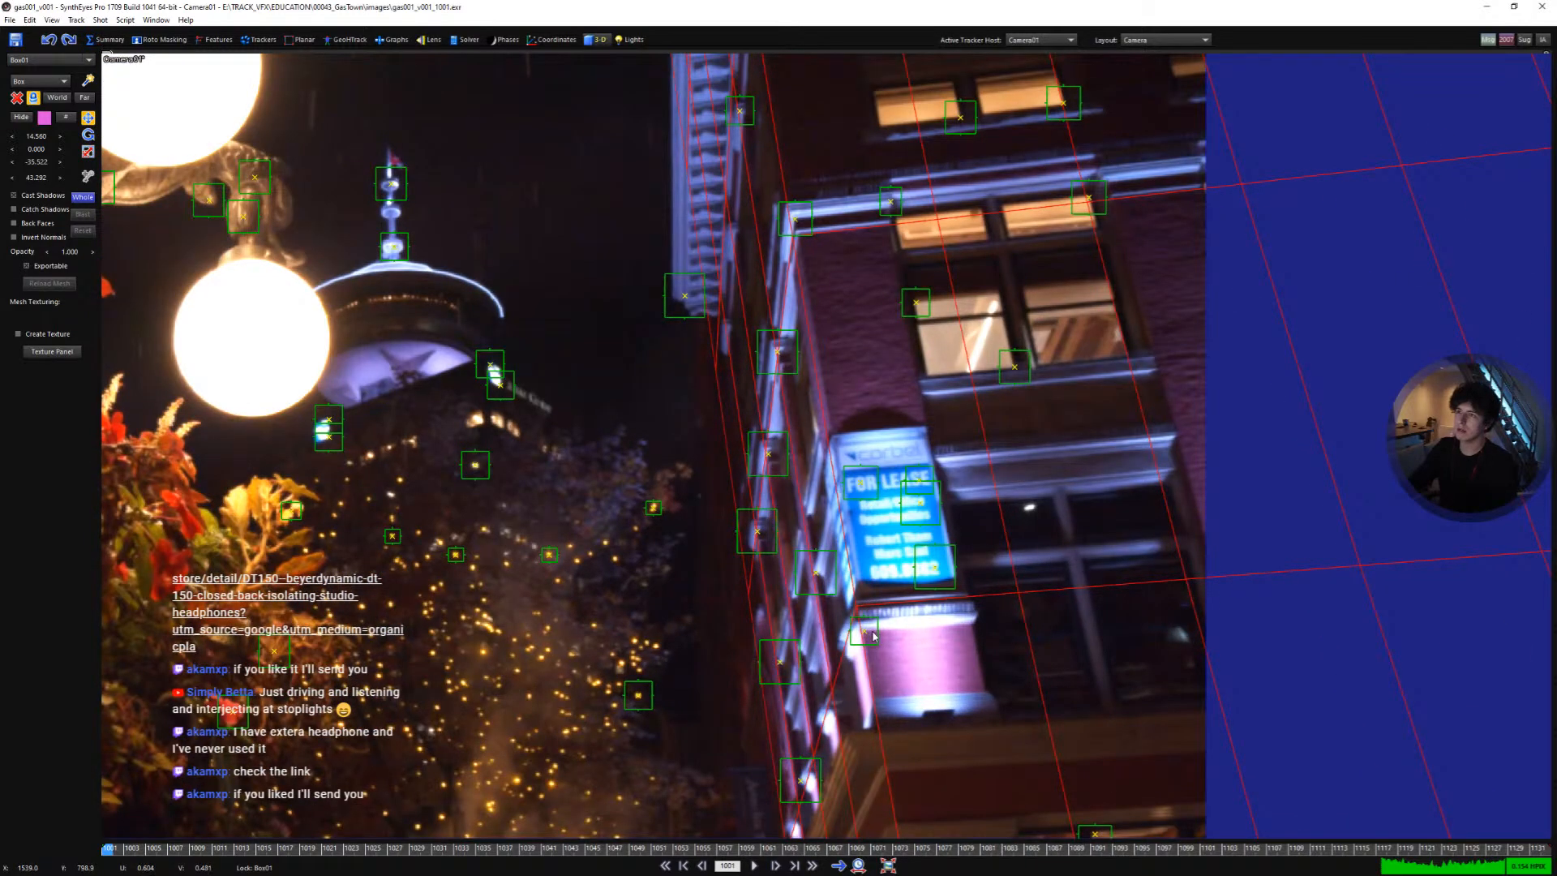
scroll(876, 618, "down", 1)
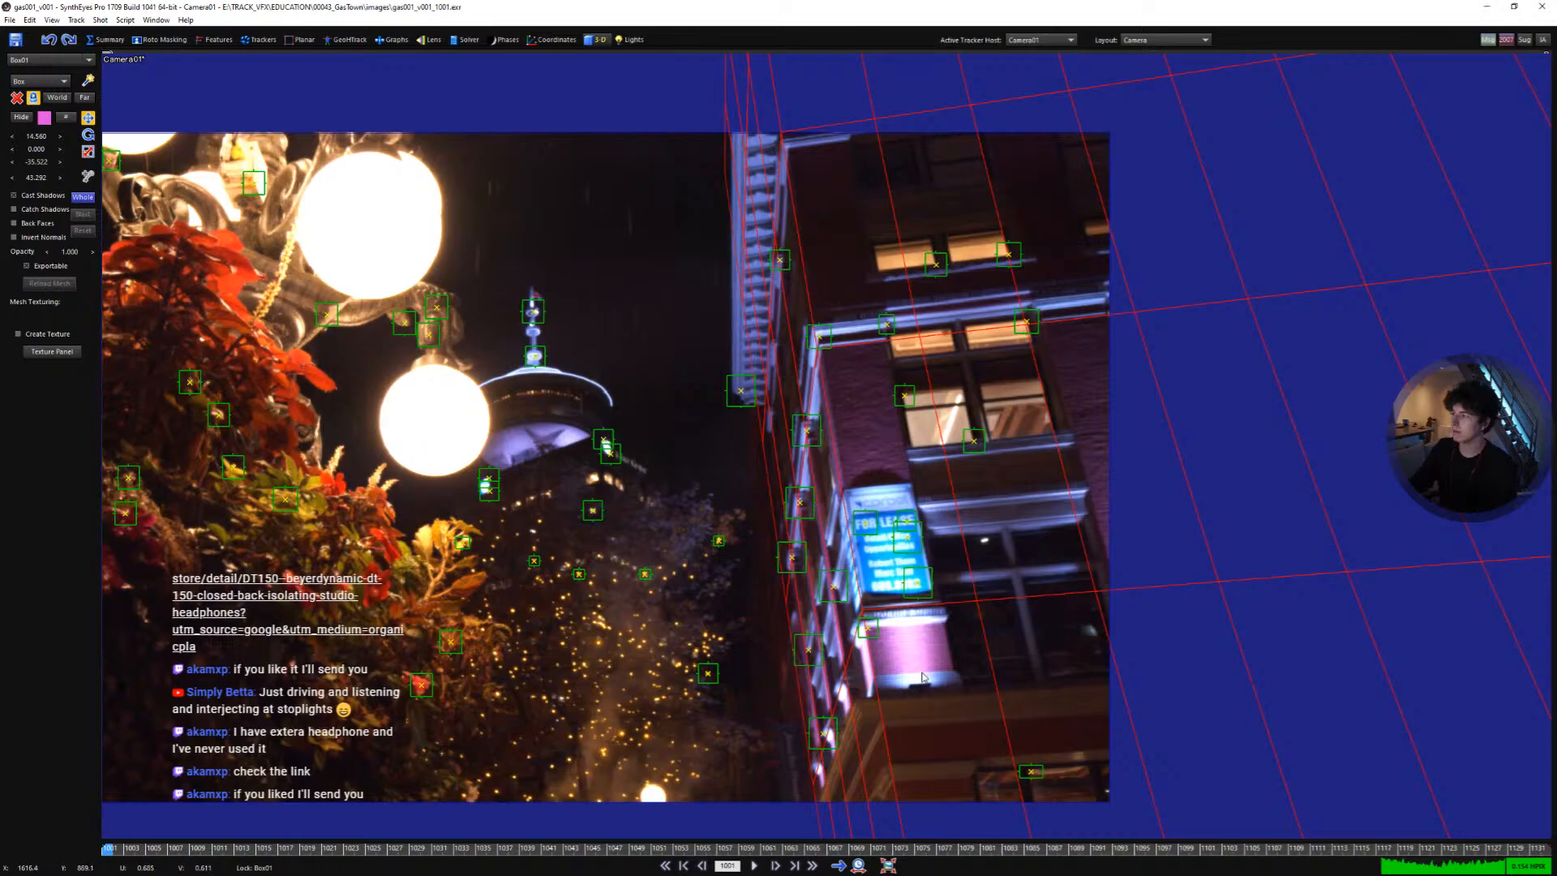
middle_click_drag(884, 519, 986, 502)
scroll(1026, 478, "down", 1)
scroll(1035, 685, "up", 1)
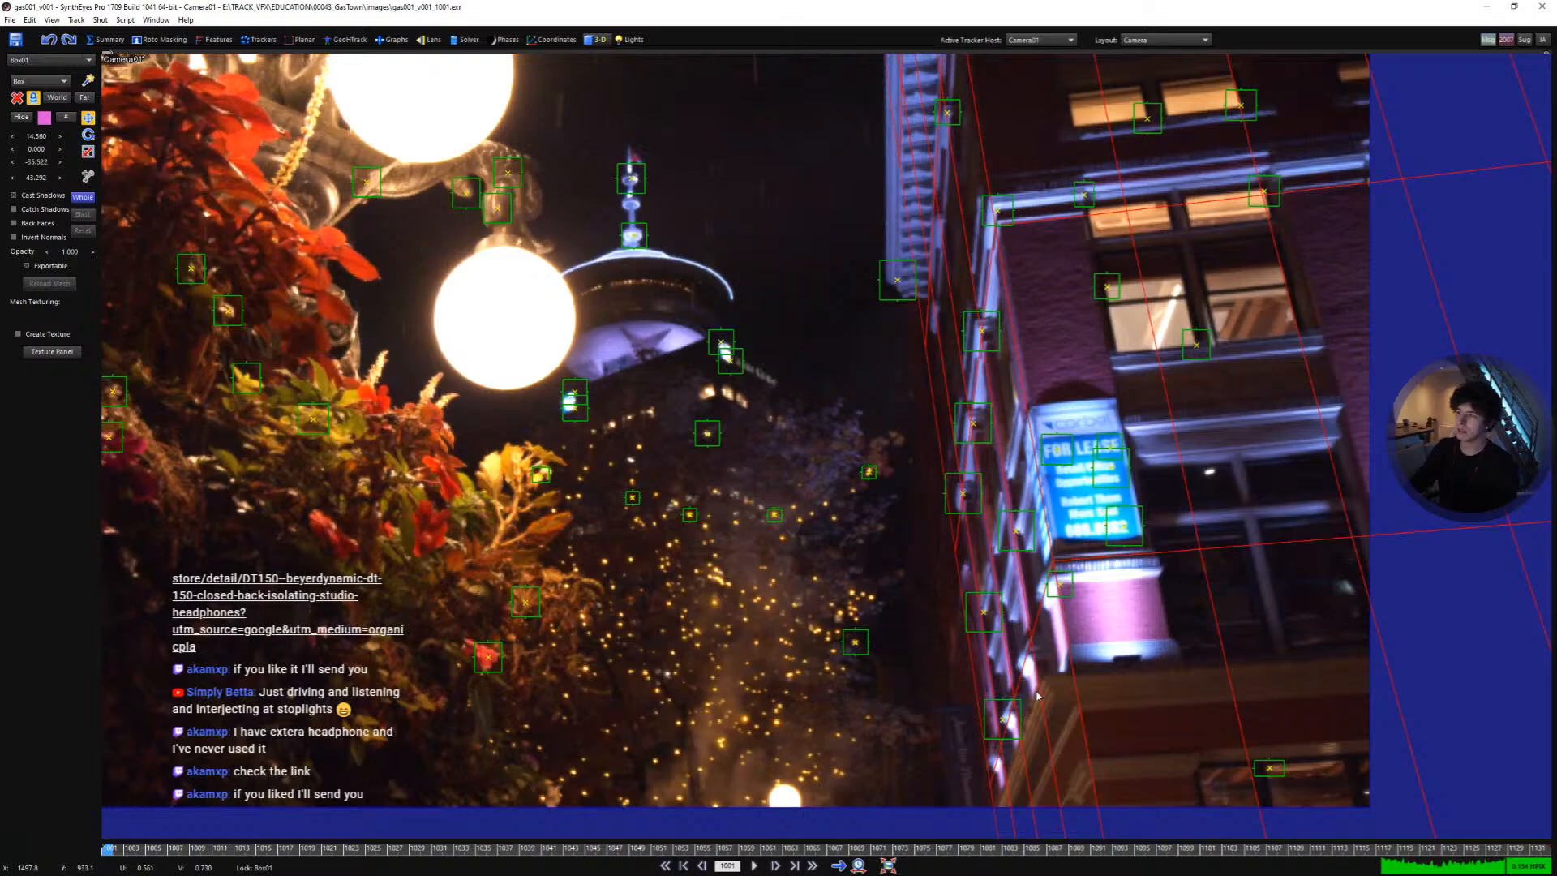
- Open the Trackers room and select trackers on the building's upper ledge
left_click(259, 39)
scroll(990, 396, "up", 3)
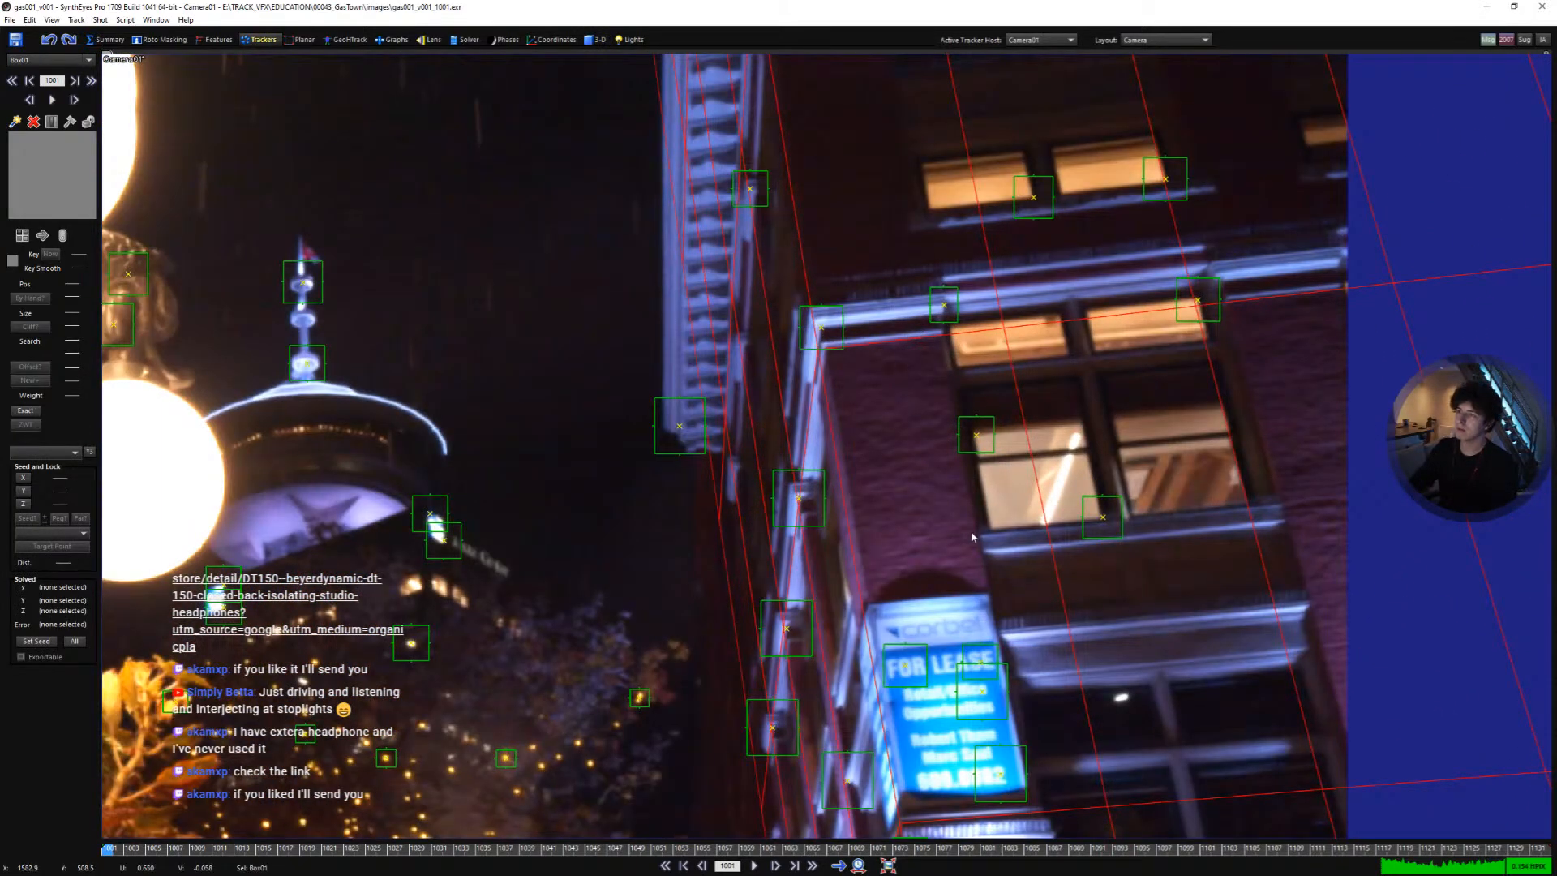
scroll(972, 537, "down", 3)
scroll(1092, 408, "up", 6)
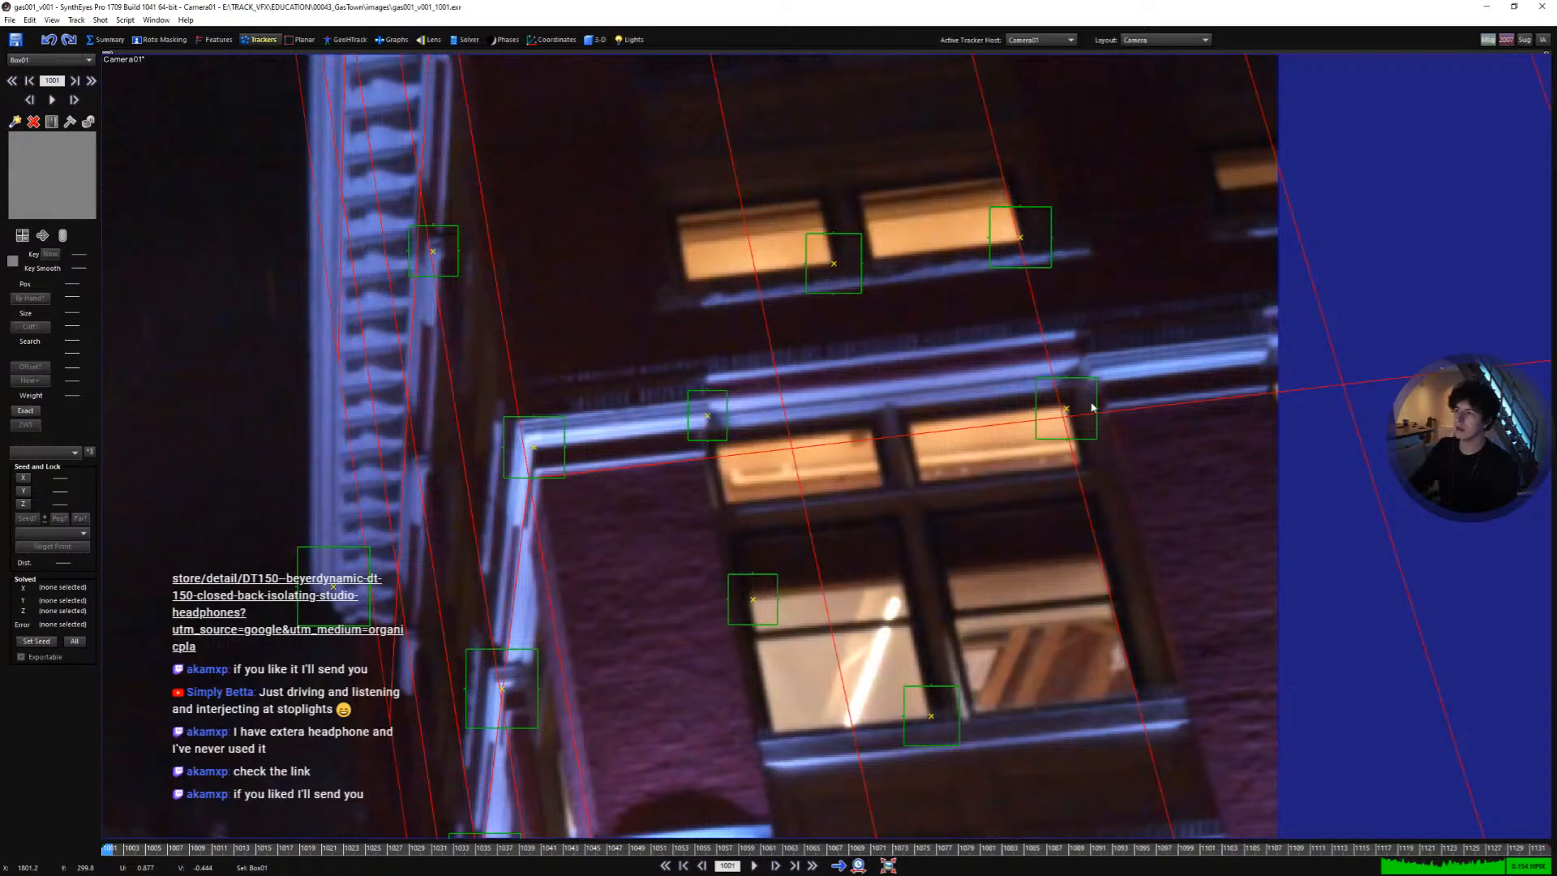
left_click(706, 411)
left_click(1036, 381)
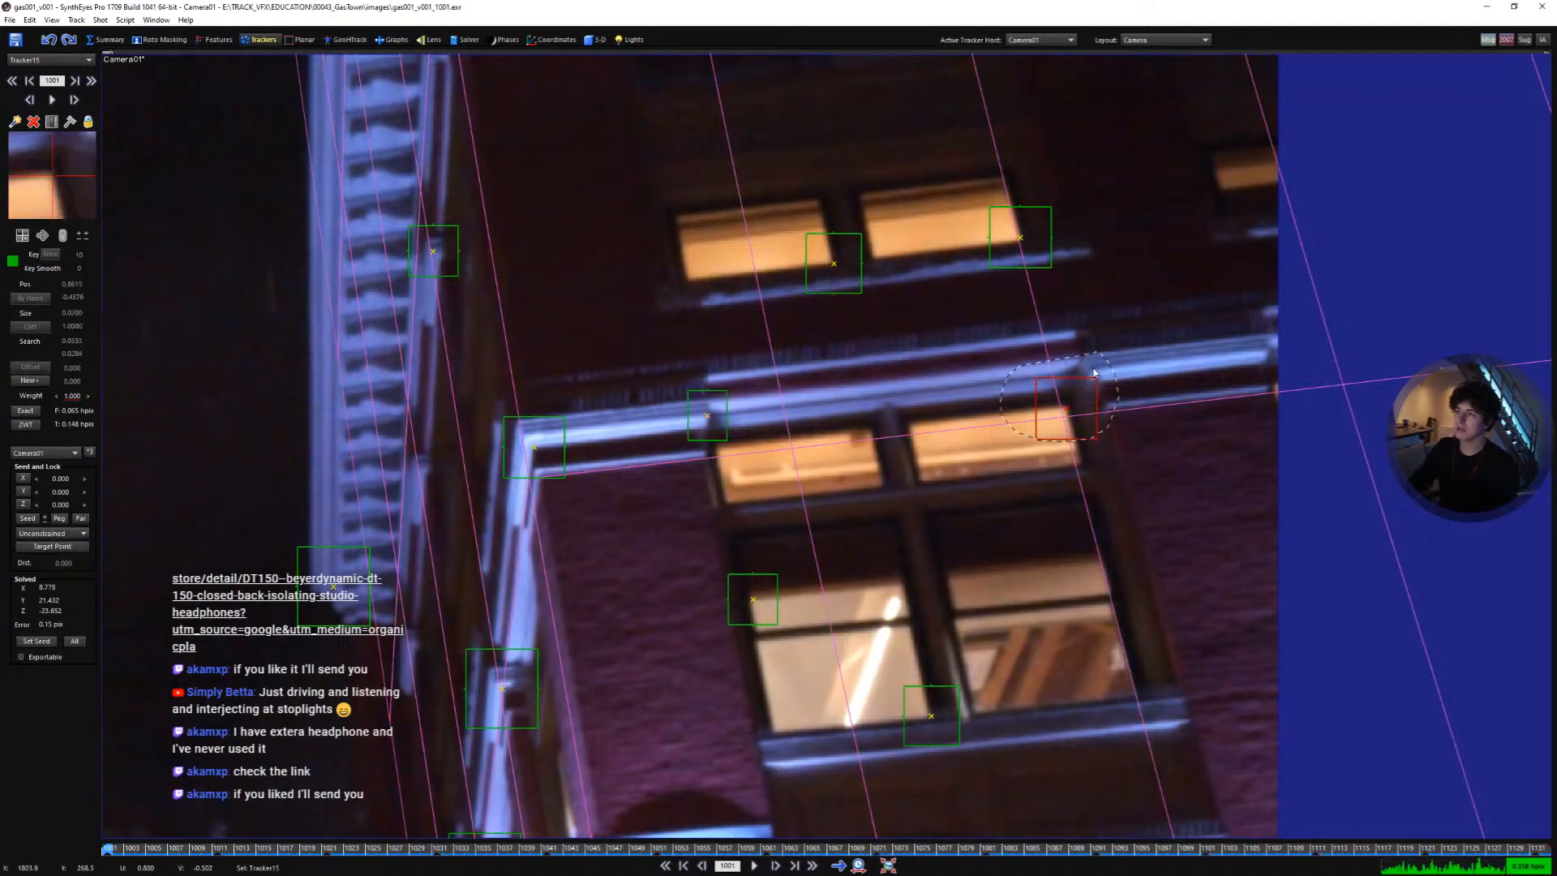
scroll(906, 419, "down", 2)
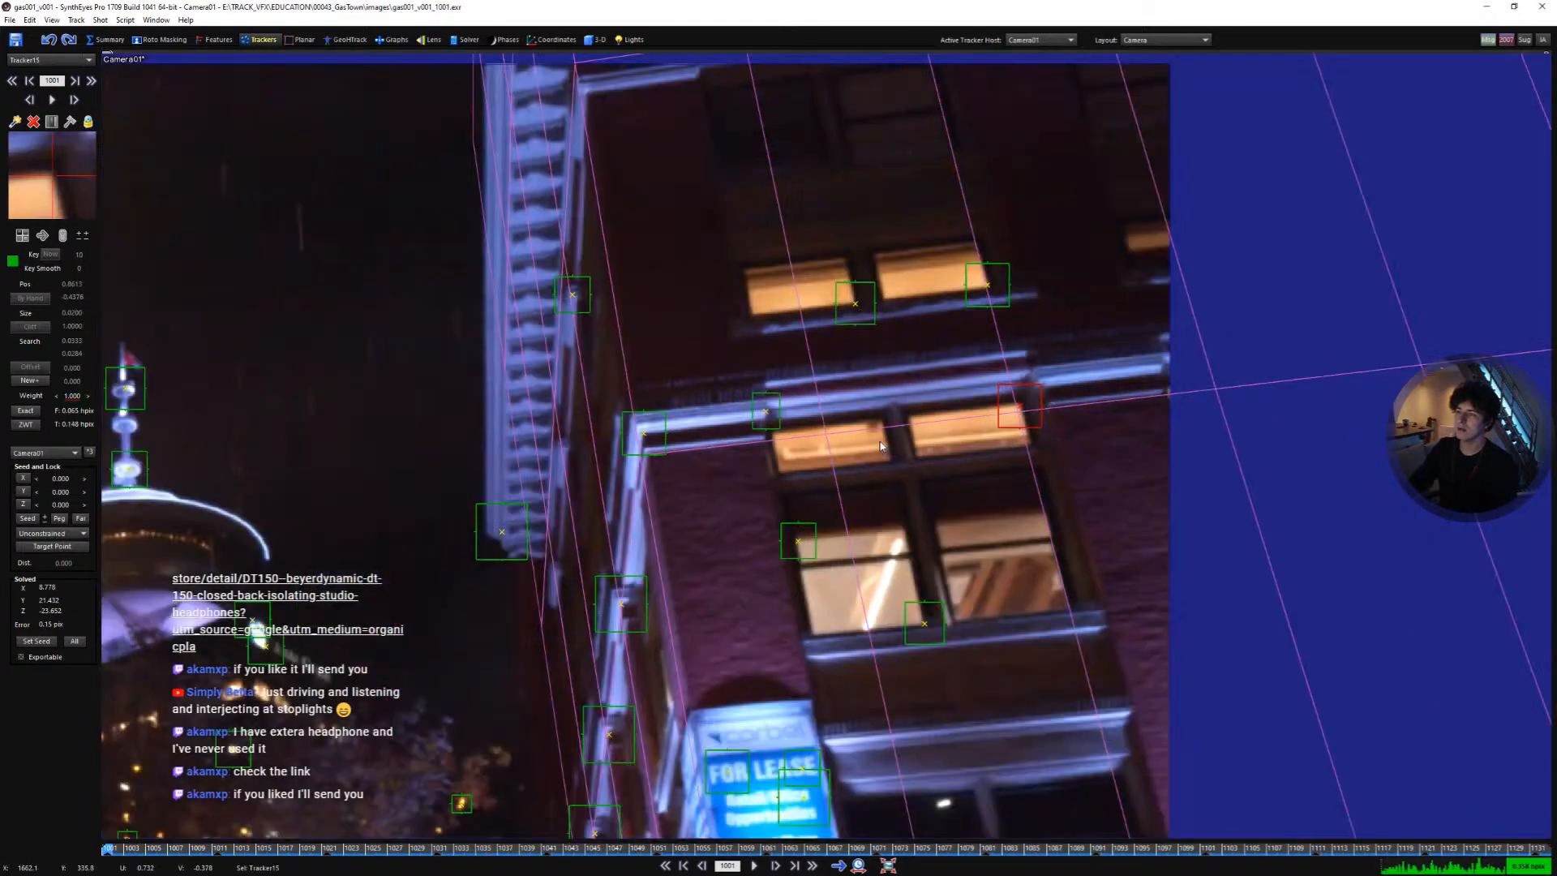
middle_click_drag(791, 488, 869, 378)
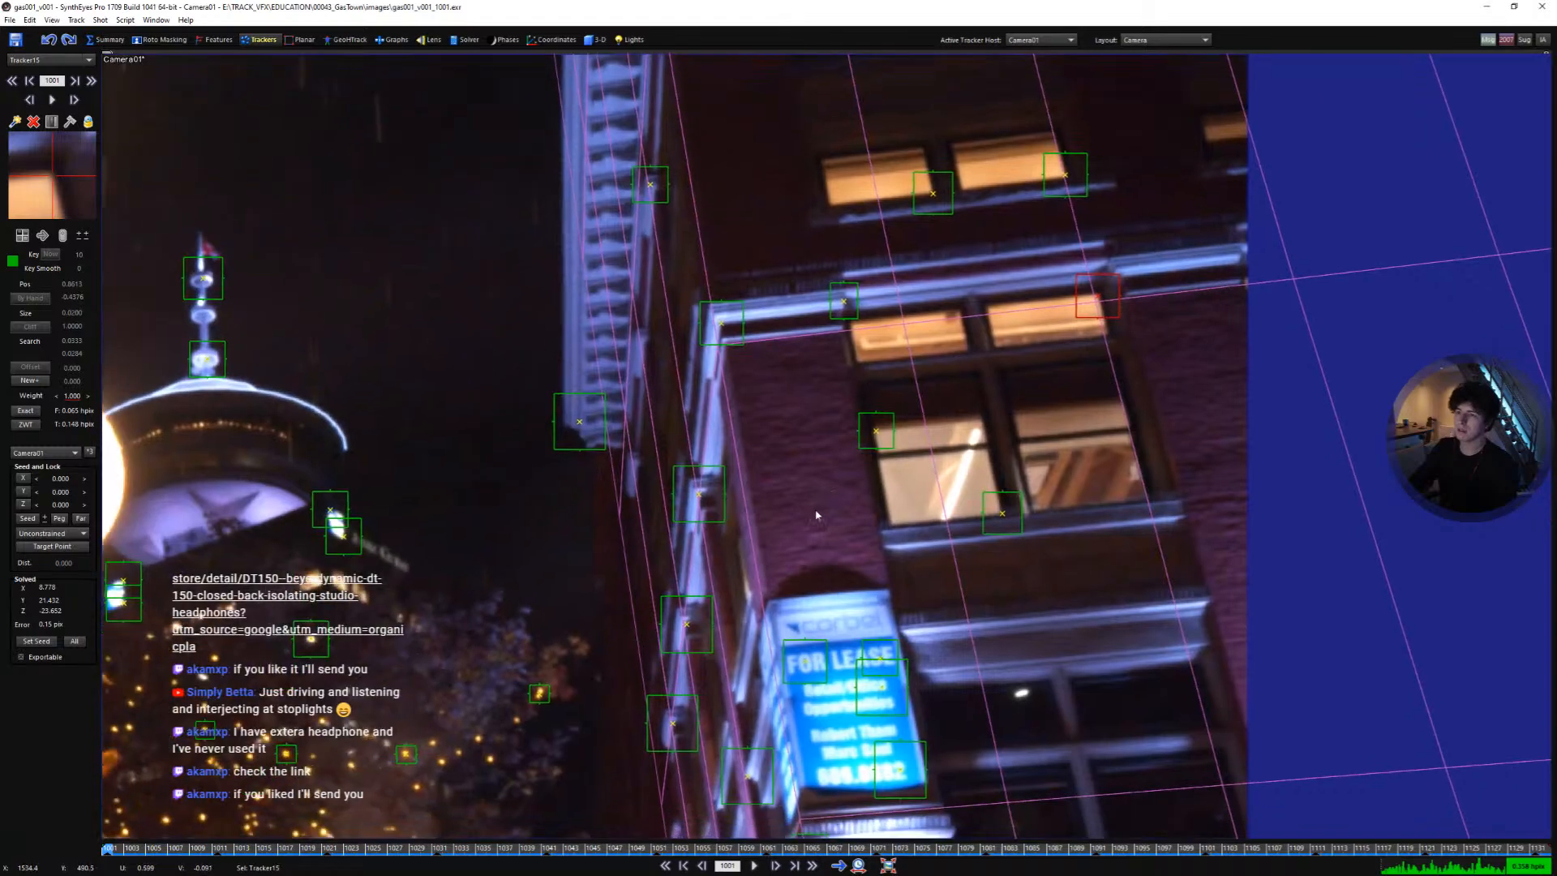
- Create a new tracker on the brick wall above the FOR LEASE sign and track it forward
key("c")
left_click_drag(818, 515, 854, 575)
scroll(910, 474, "down", 2)
middle_click_drag(910, 476, 903, 413)
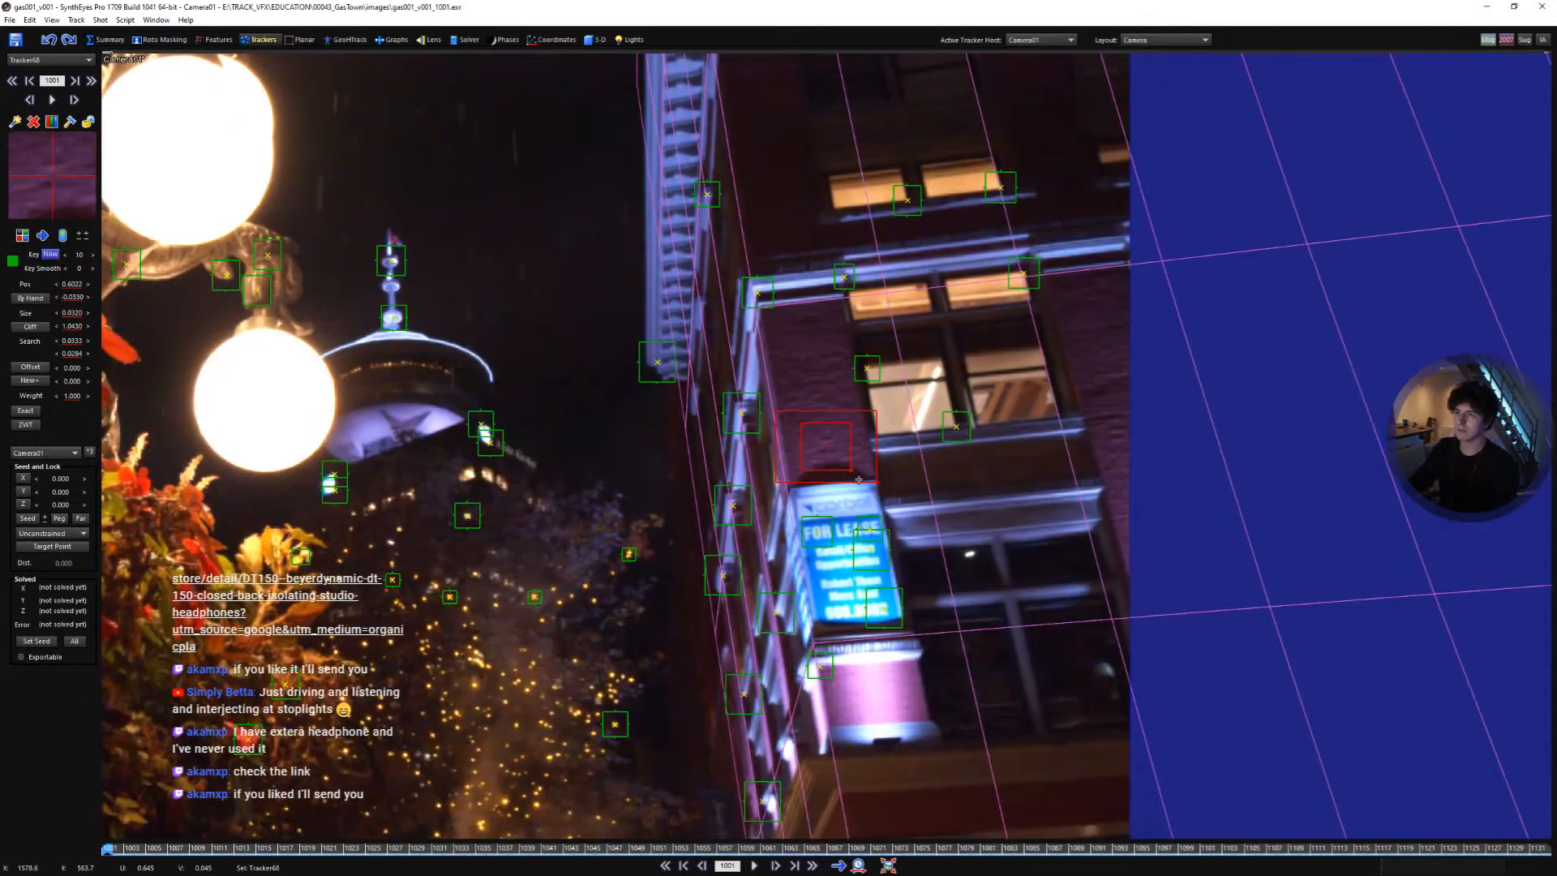
scroll(875, 477, "up", 2)
left_click_drag(894, 500, 895, 505)
key("space")
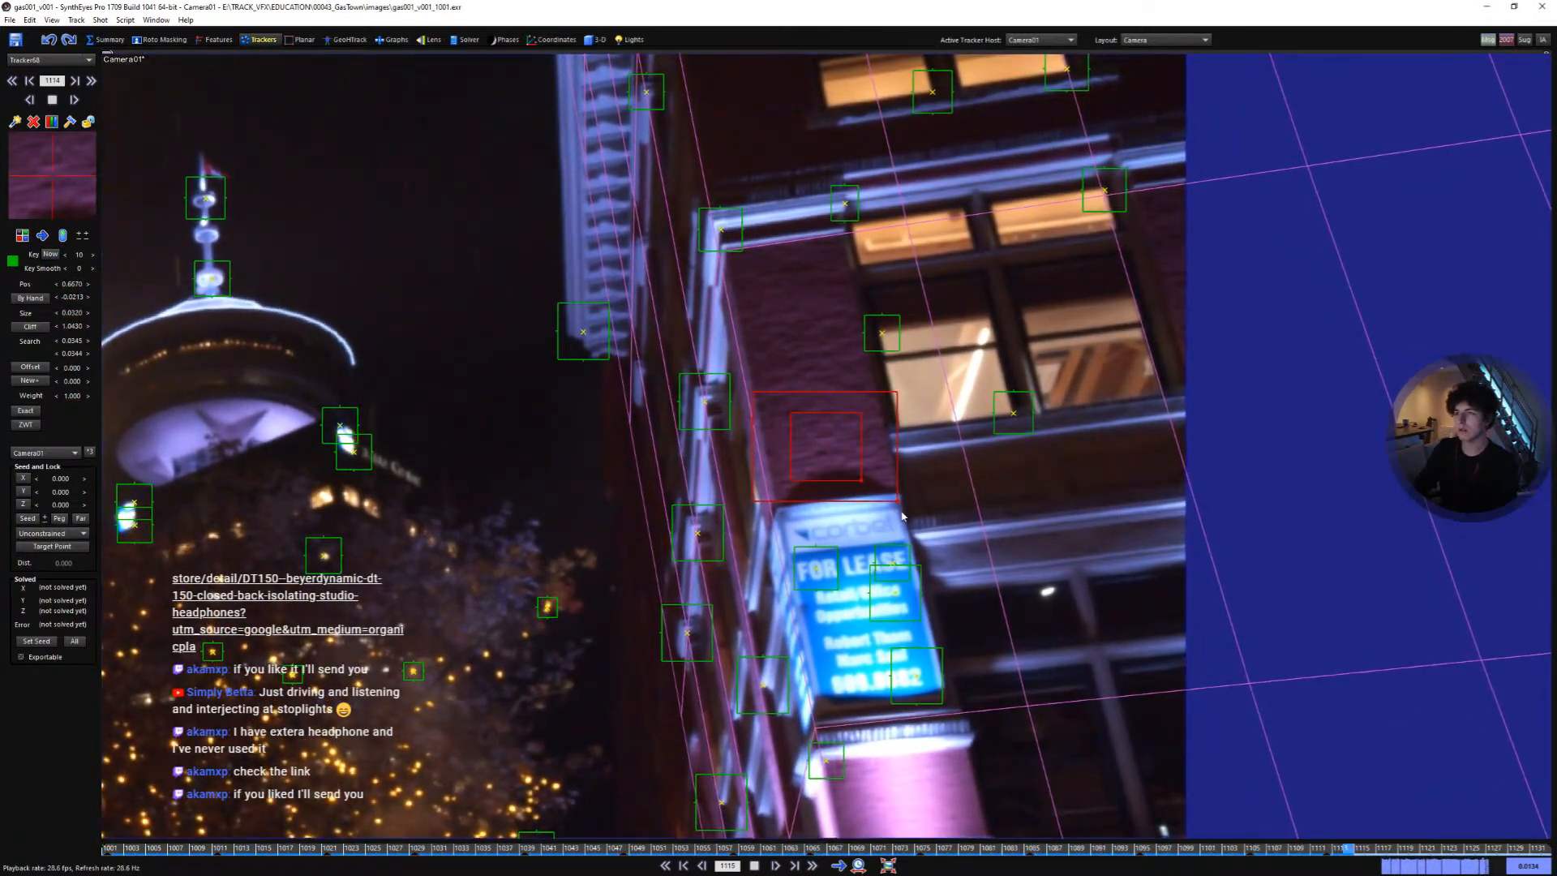
- Reposition the new wall tracker from the first frame and track it forward again
key("l")
key("shift+a")
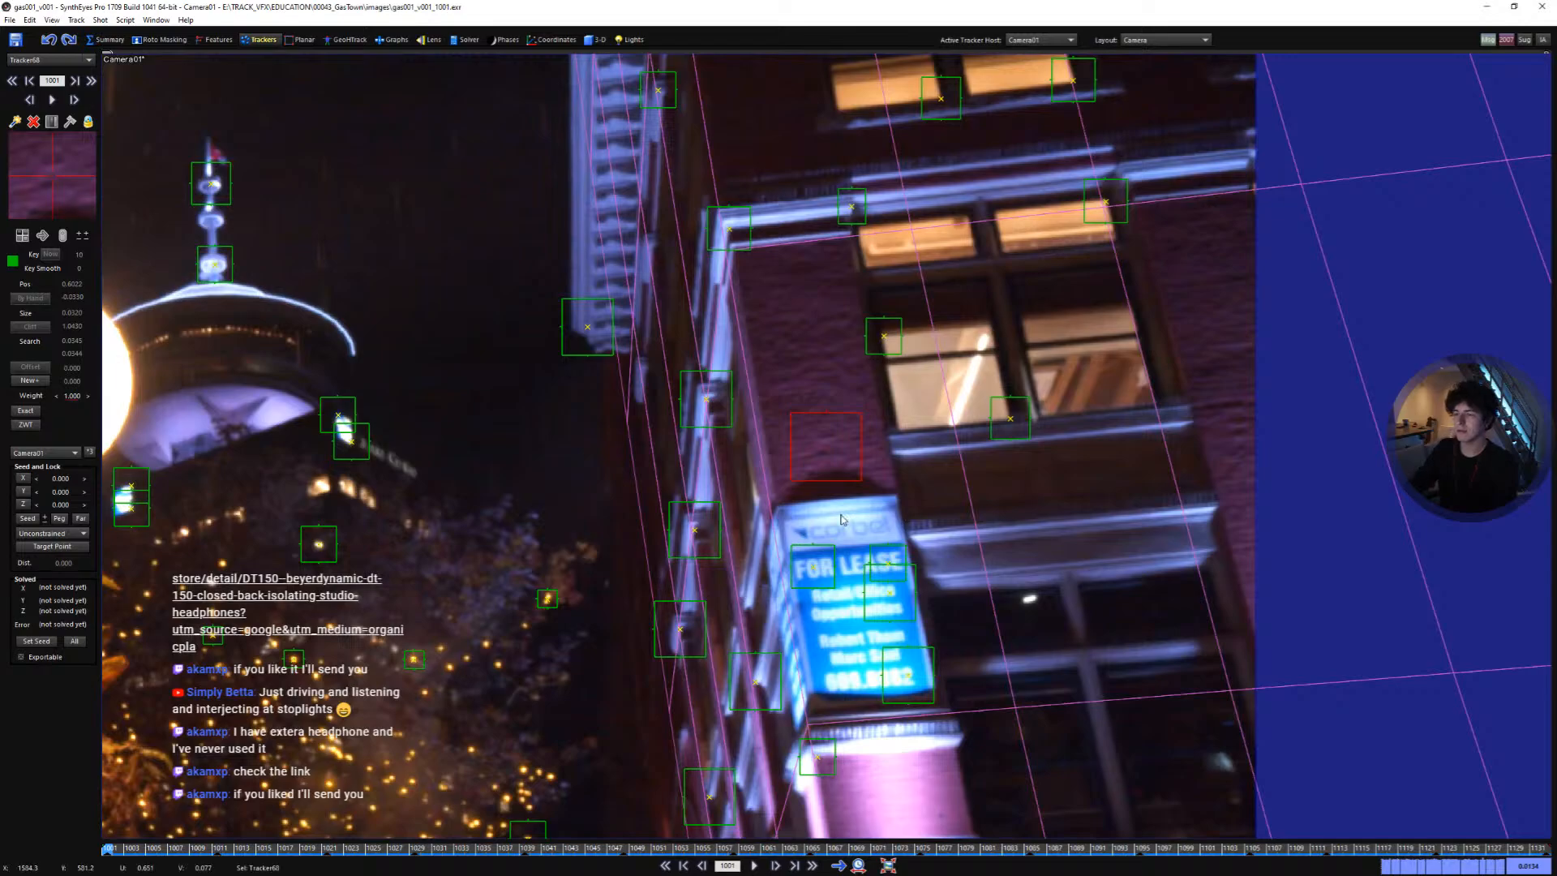
middle_click_drag(863, 613, 876, 396)
key("c")
left_click_drag(952, 603, 955, 600)
key("space")
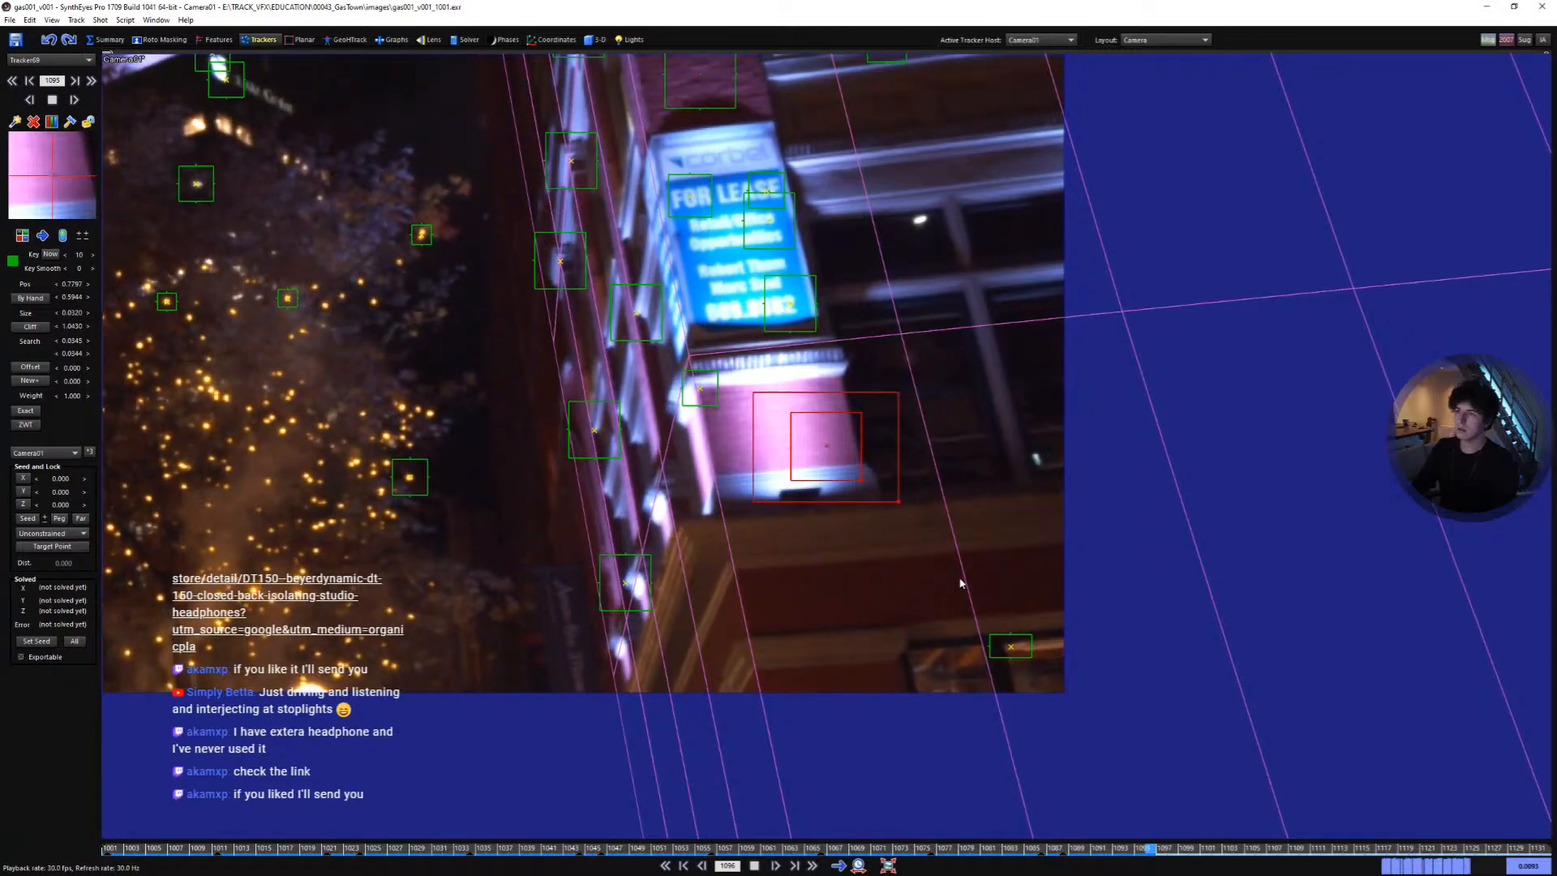
- Lock the wall tracker and play the shot from the first frame to review the tracking
key("l")
key("shift+a")
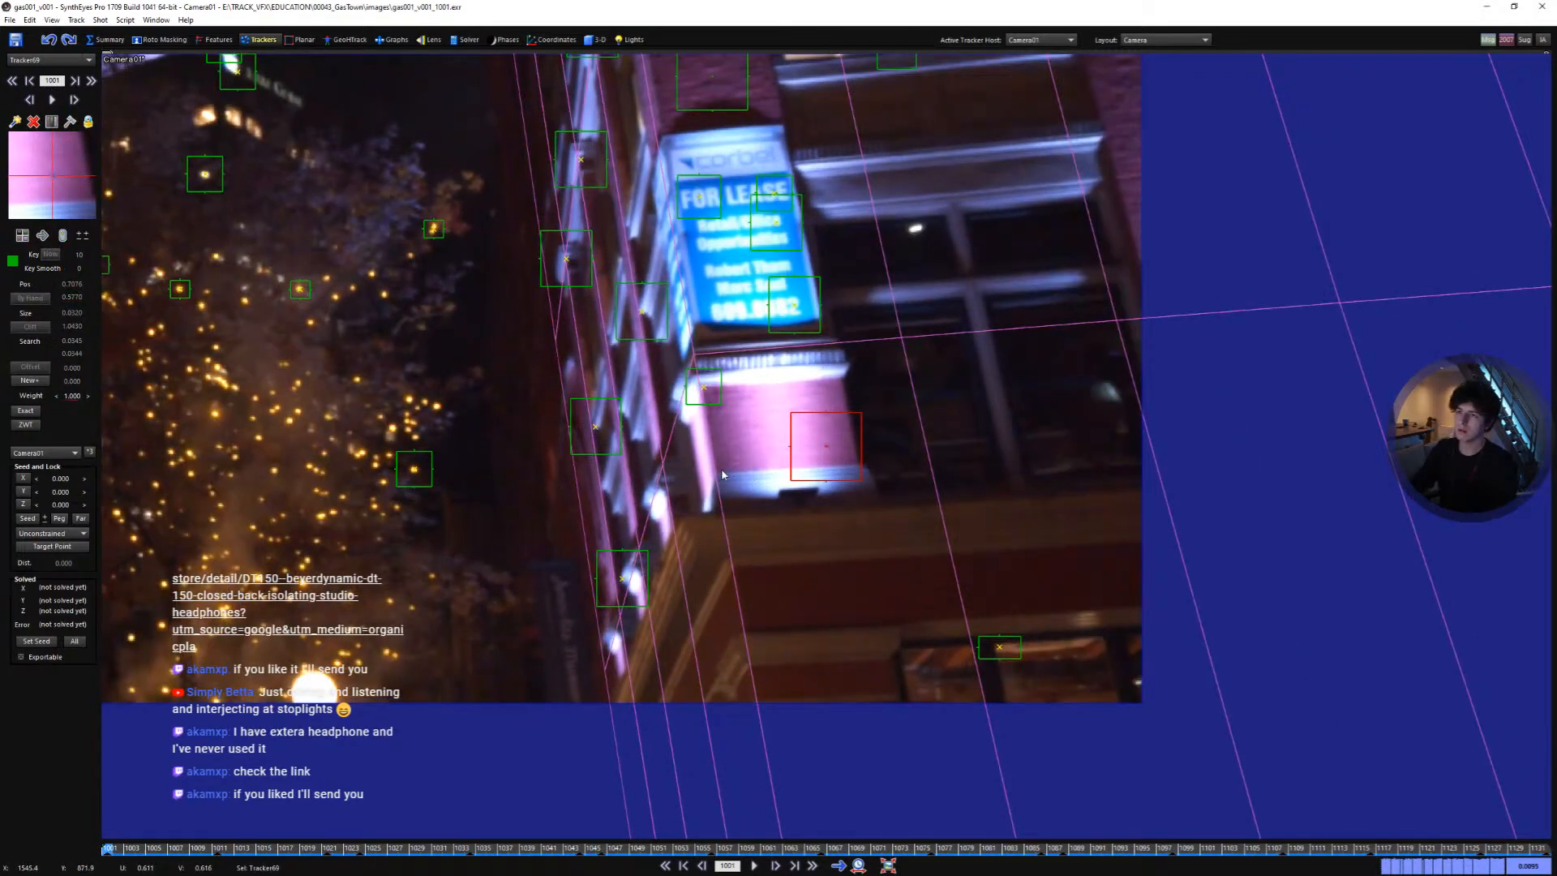
middle_click_drag(779, 313, 762, 549)
middle_click_drag(833, 340, 758, 535)
key("space")
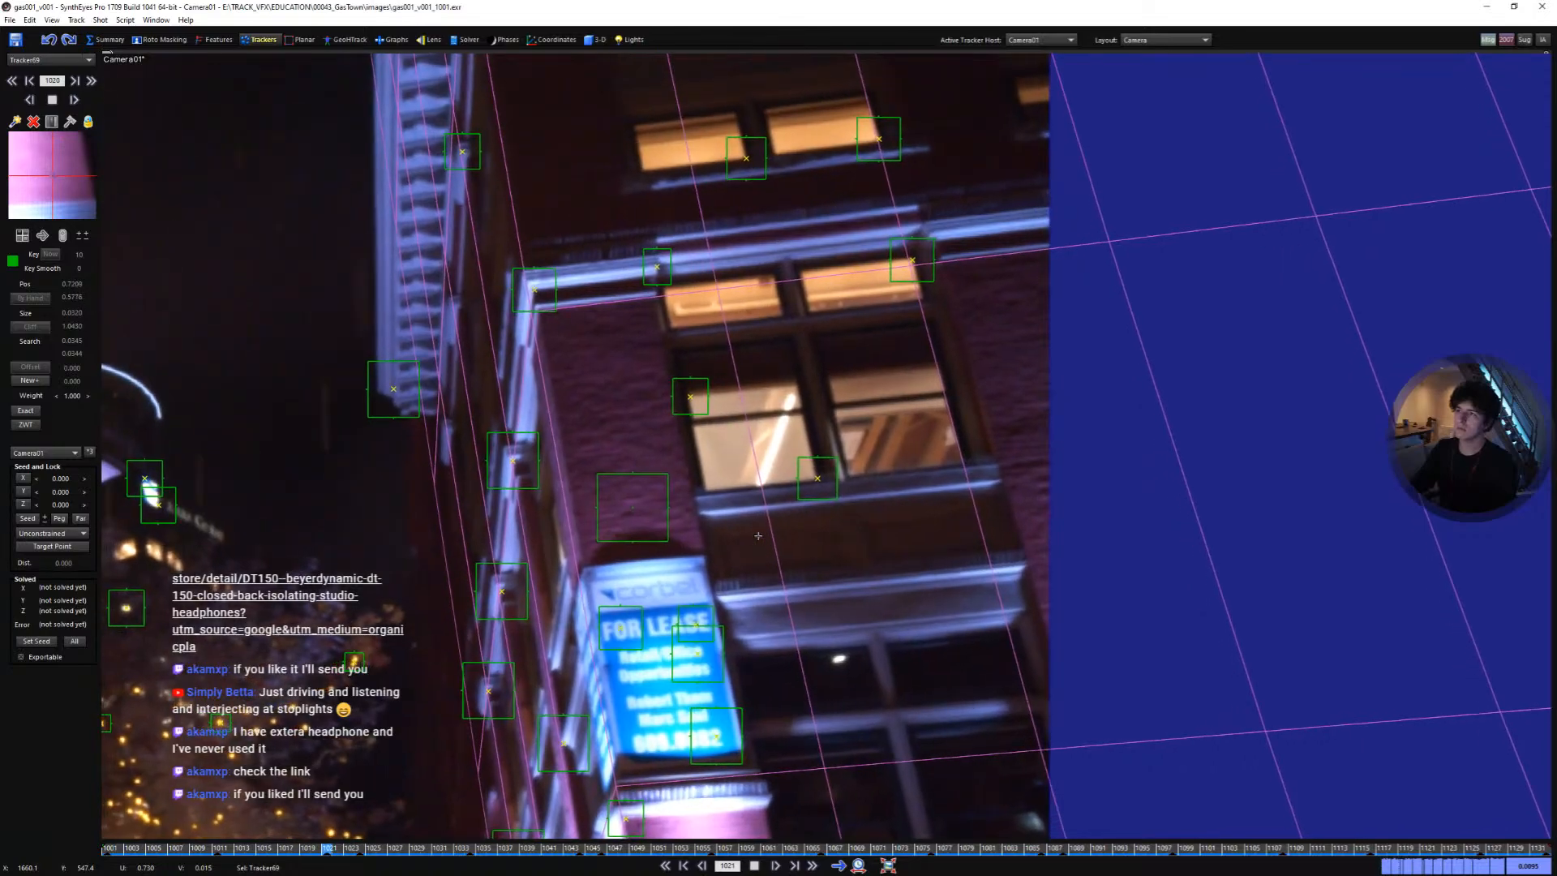
key("space")
key("shift+a")
- Create a tracker on the ledge corner above the lit windows, resize its search area, and track it forward
scroll(638, 324, "up", 3)
left_click_drag(627, 323, 639, 314)
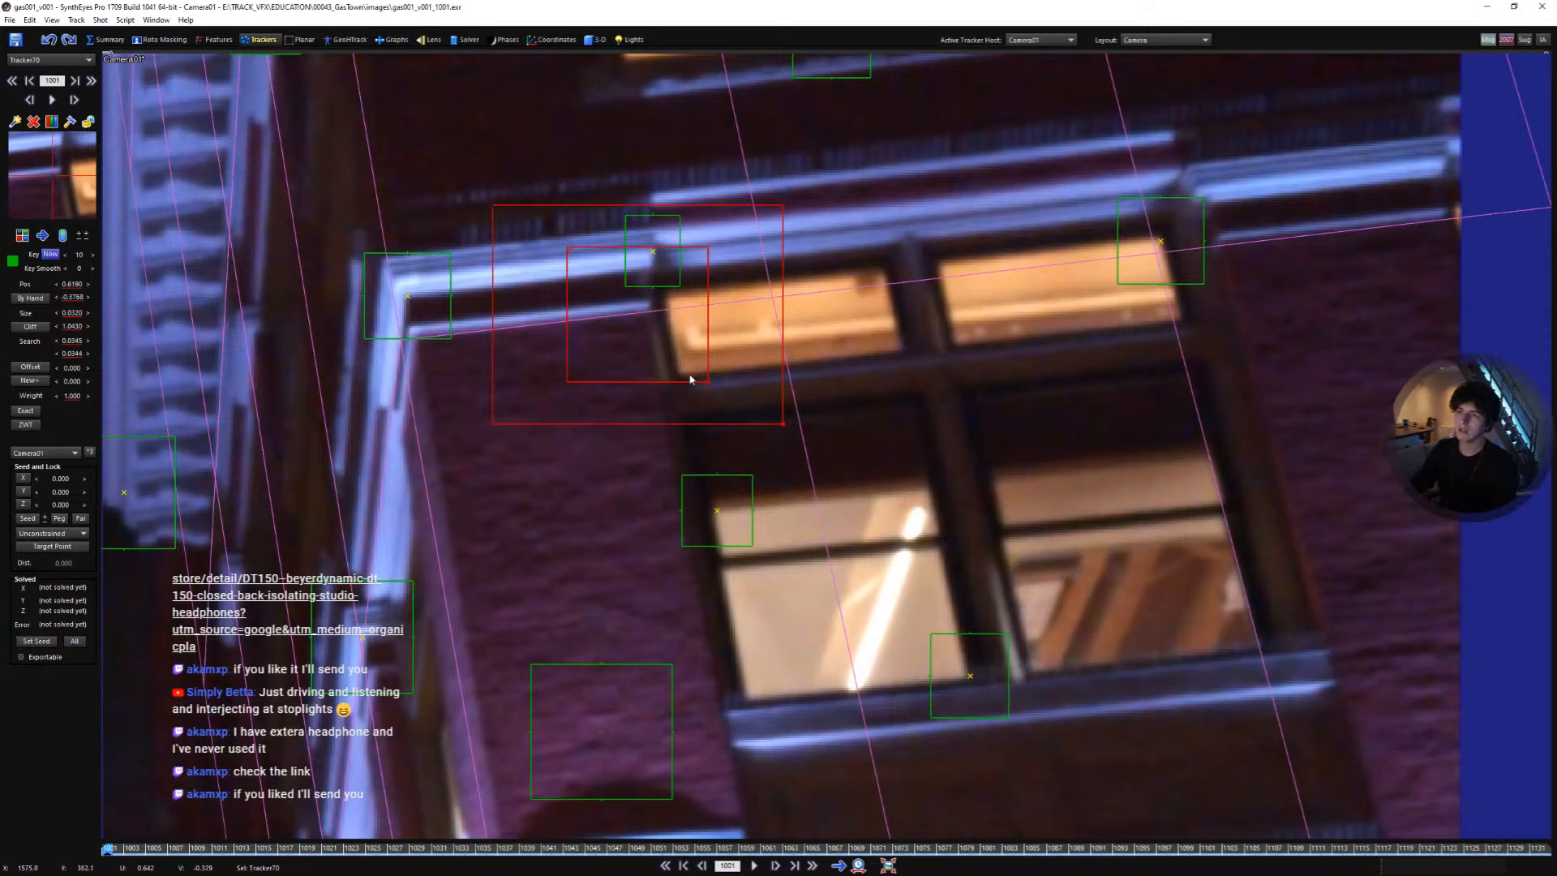
left_click_drag(706, 380, 667, 357)
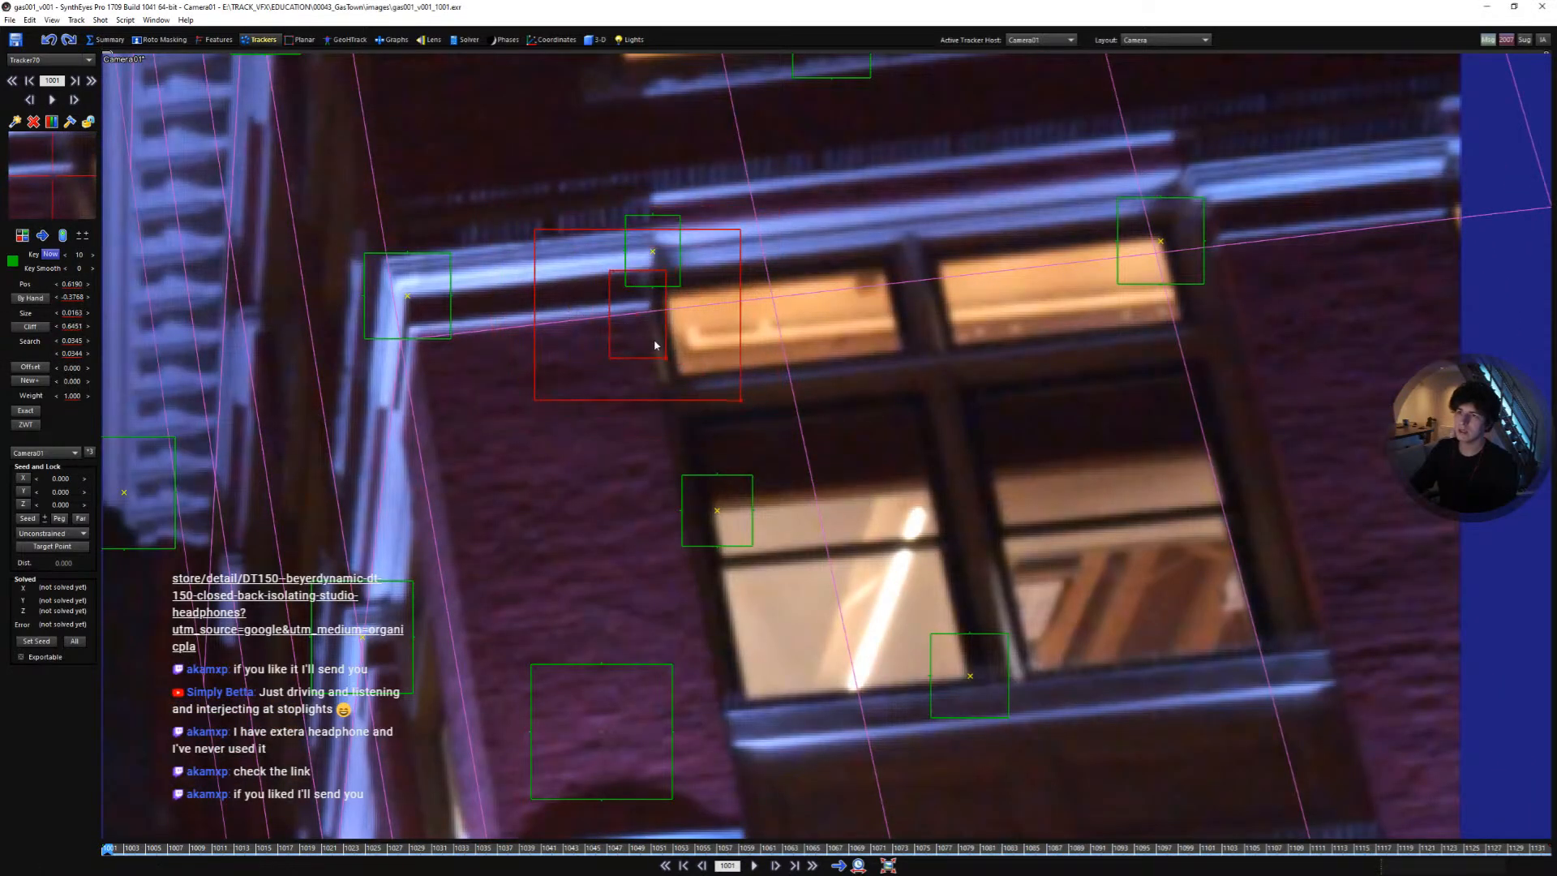
scroll(624, 316, "down", 2)
middle_click_drag(548, 244, 741, 377)
key("space")
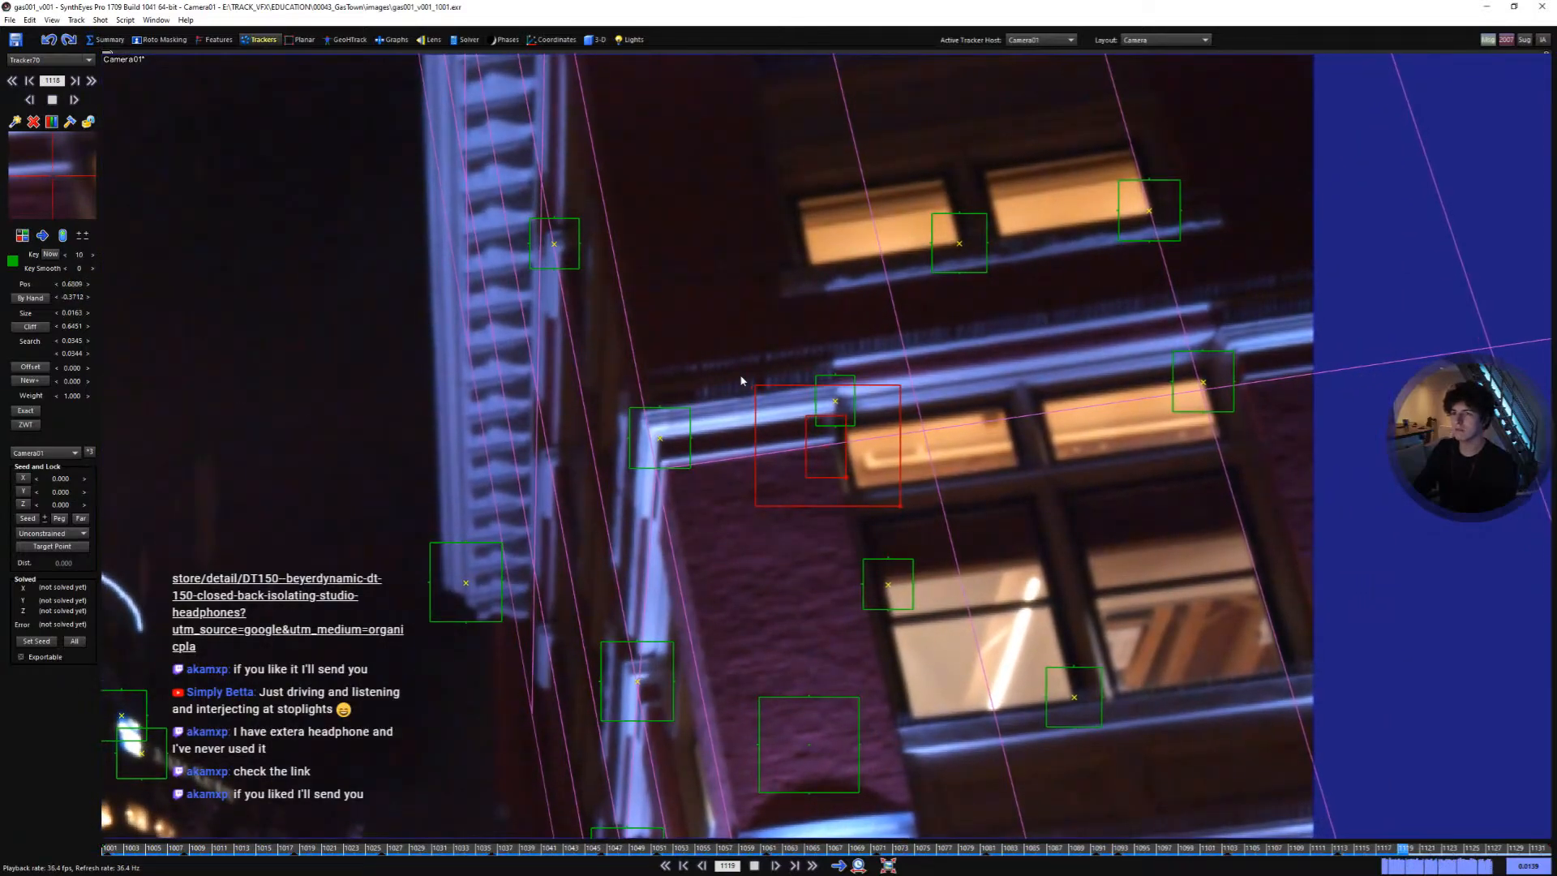
- Create a tracker at the ledge corner on the building's left edge and track it forward from the first frame
key("Home")
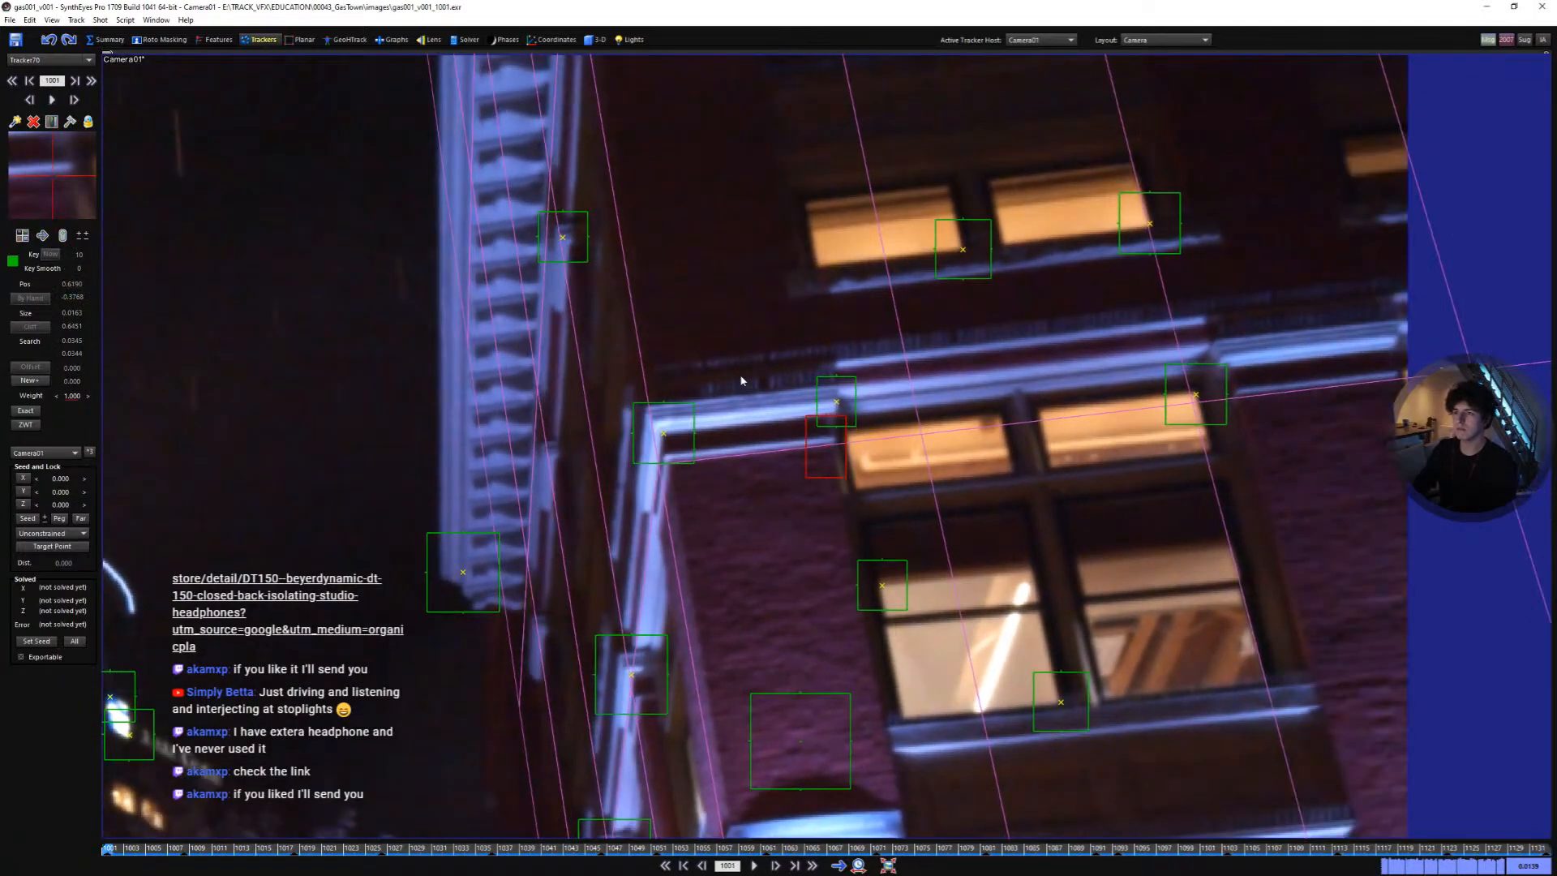
key("c")
left_click(674, 471)
key("space")
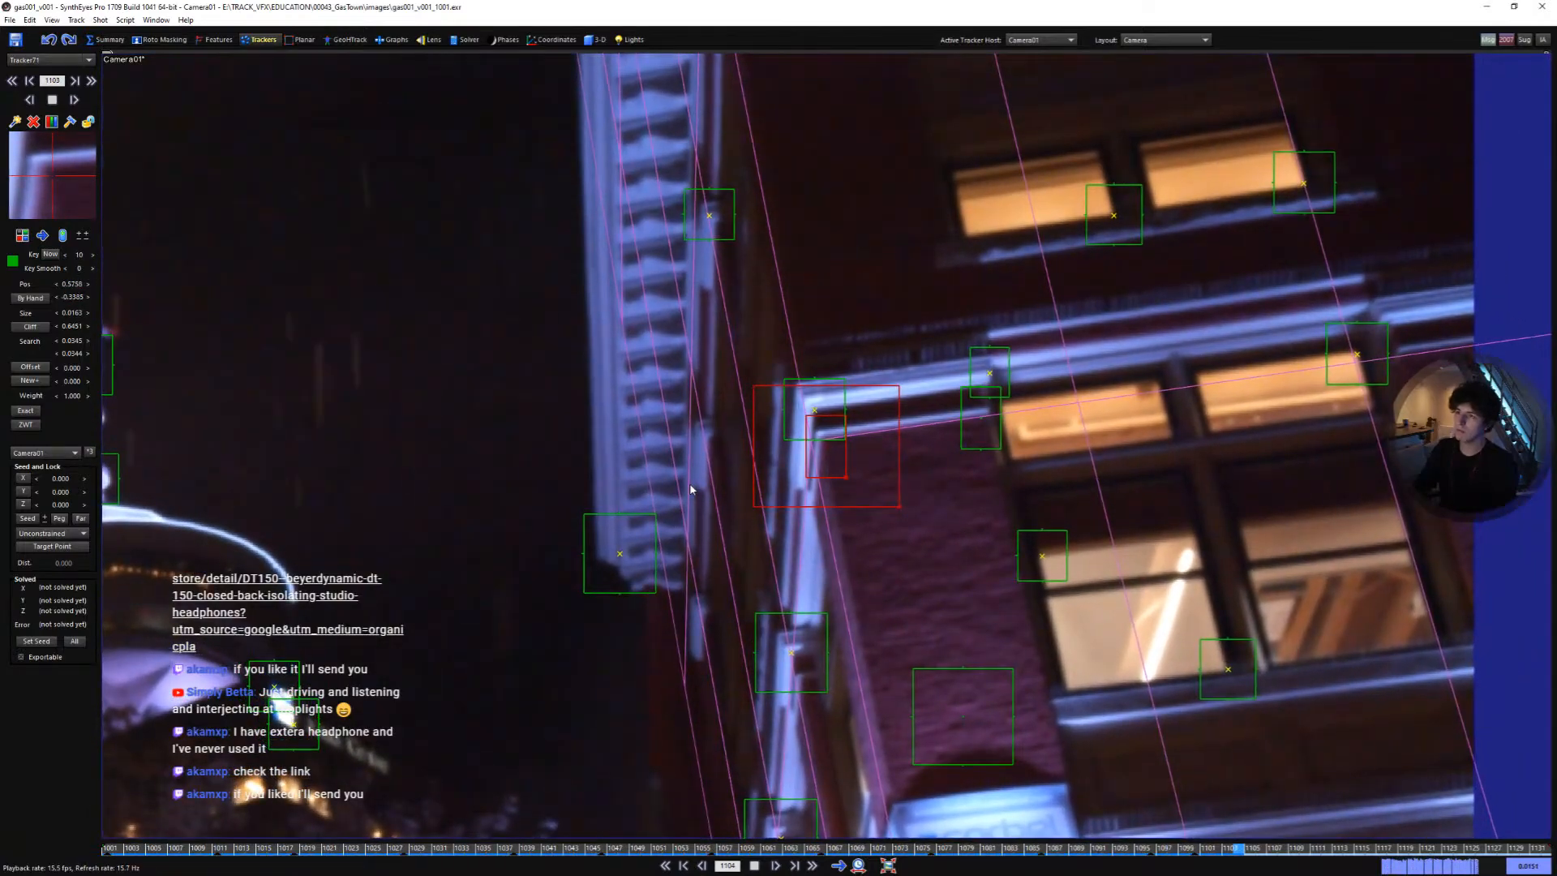
key("Home")
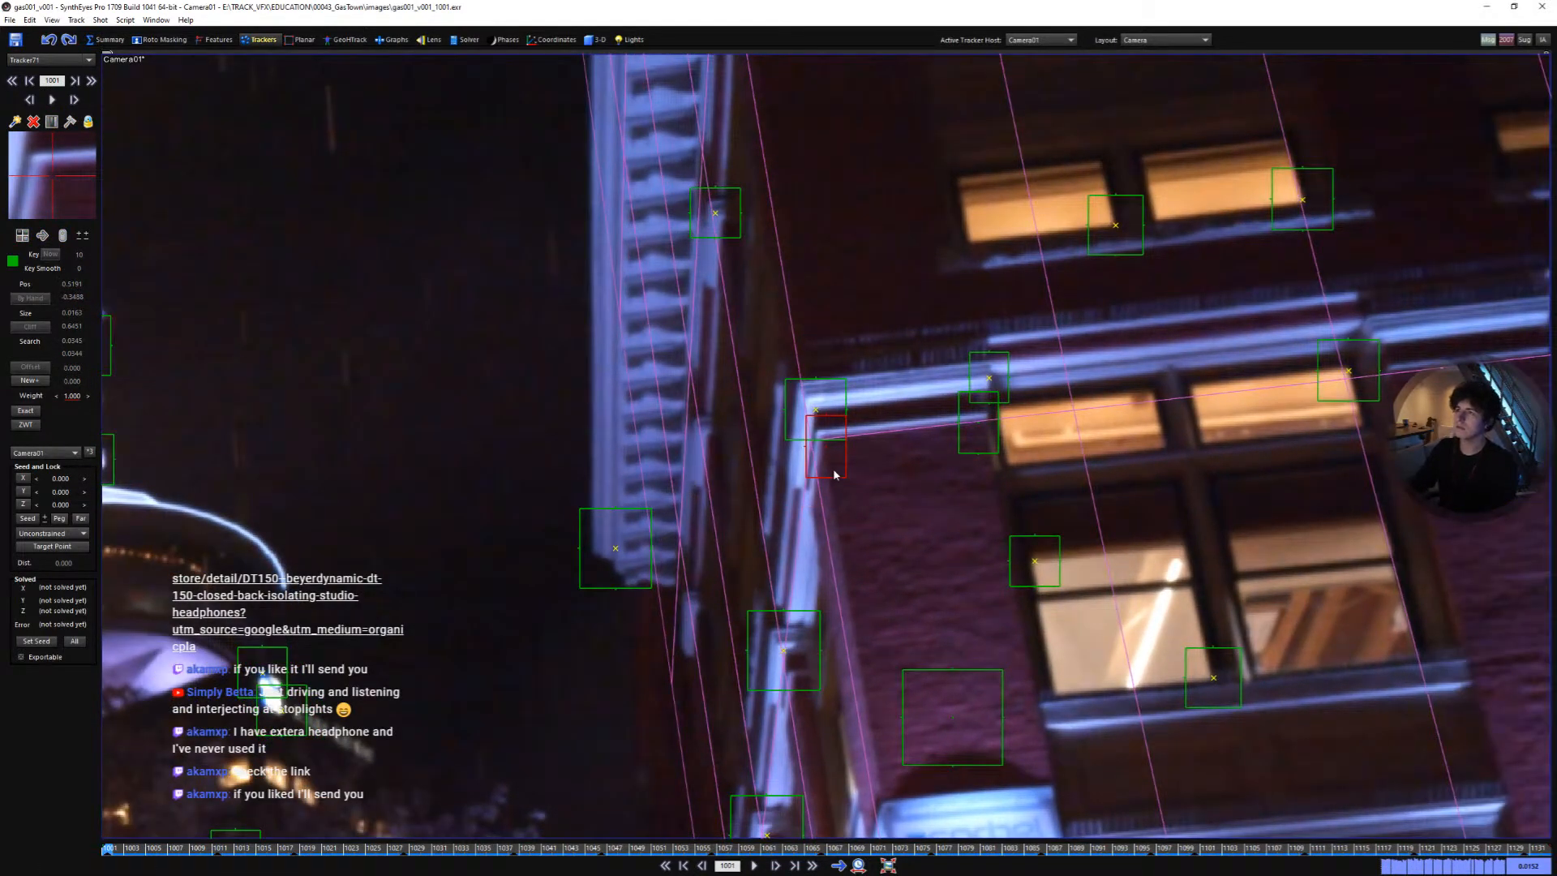
key("space")
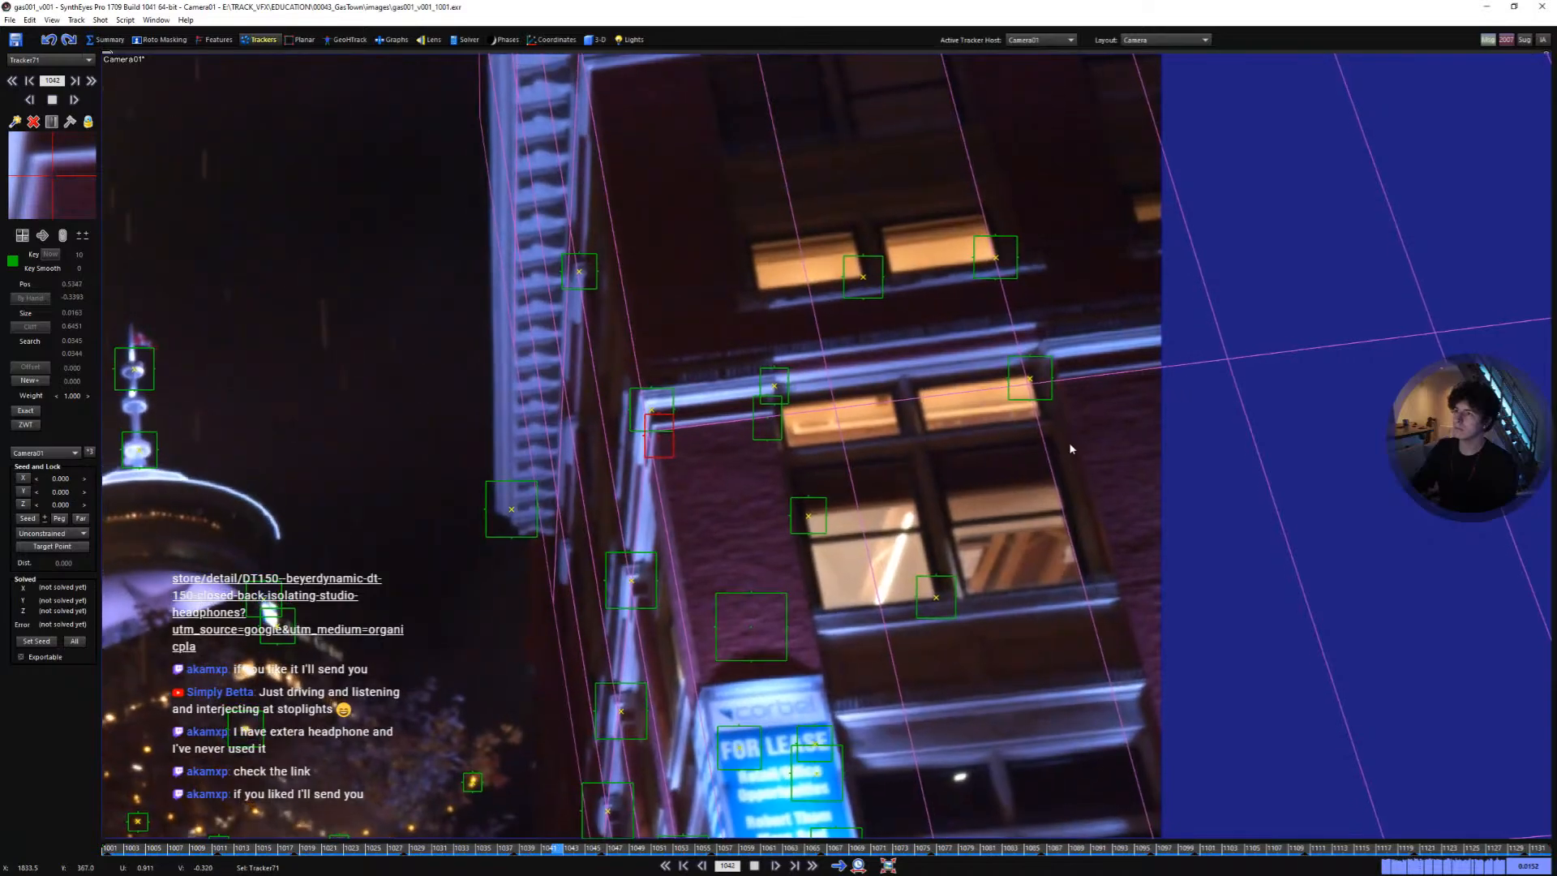
- Add a tracker at the right end of the ledge above the lit windows, track it forward, and lock it
key("Home")
scroll(1062, 376, "up", 2)
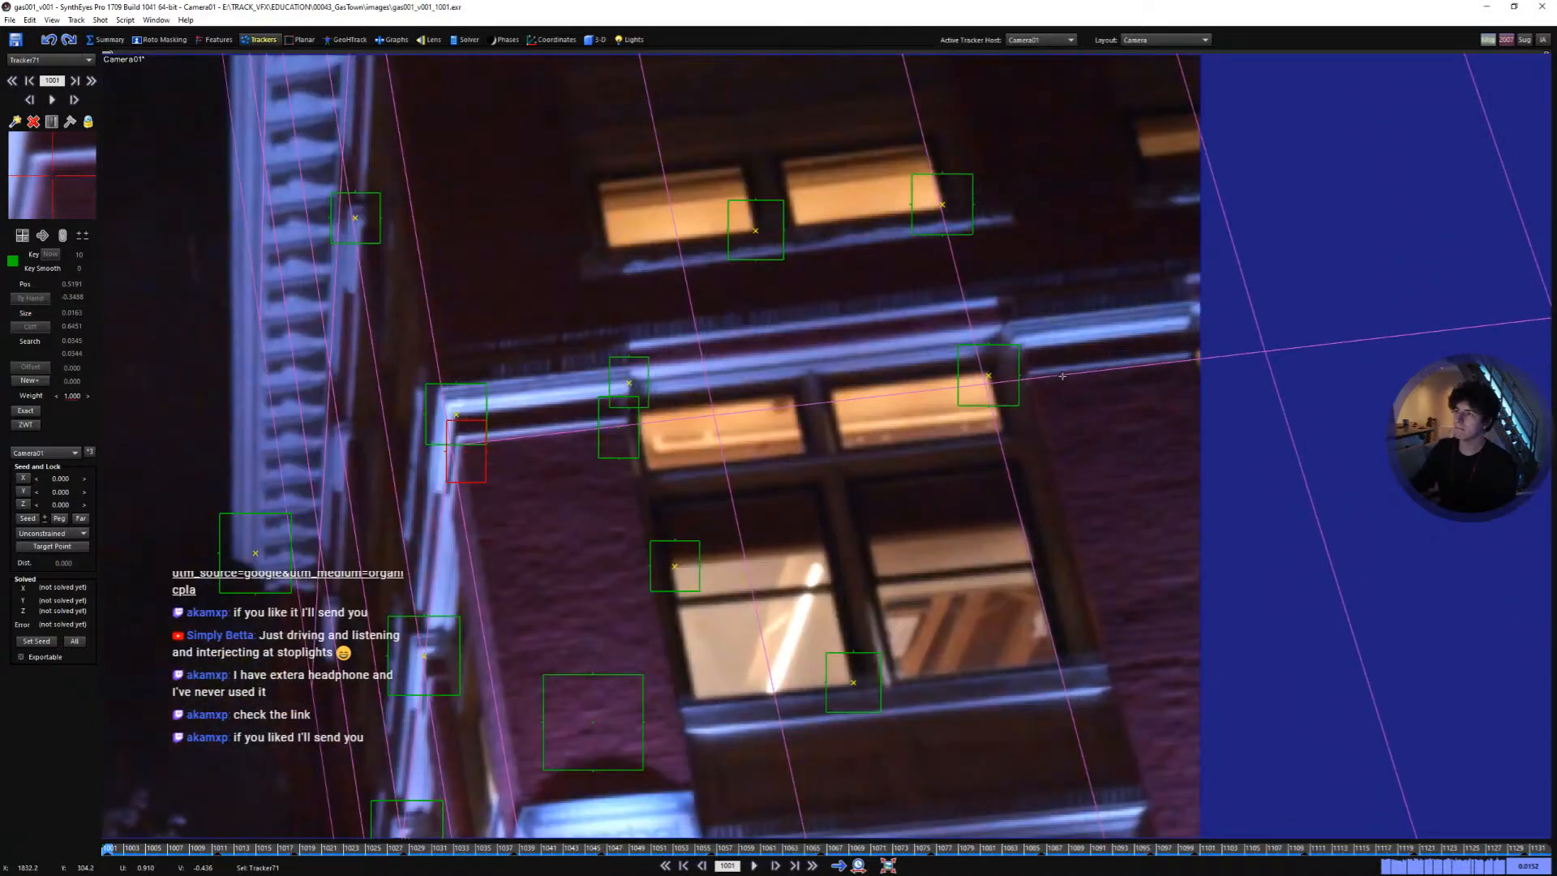
scroll(1062, 376, "up", 2)
key("c")
left_click_drag(1042, 399, 1022, 368)
key("space")
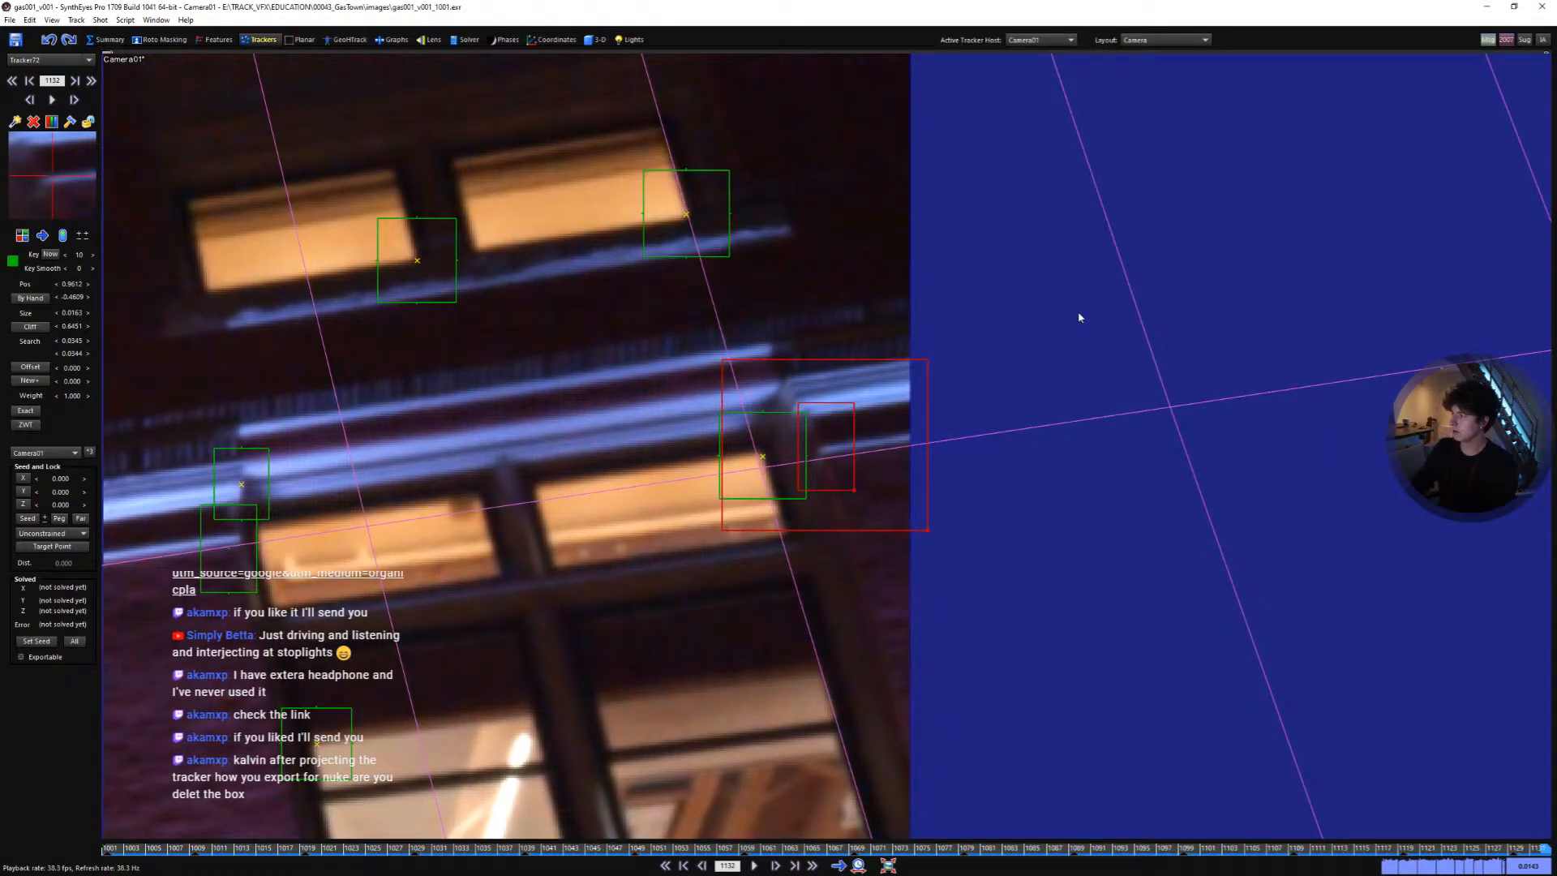
key("l")
key("shift+a")
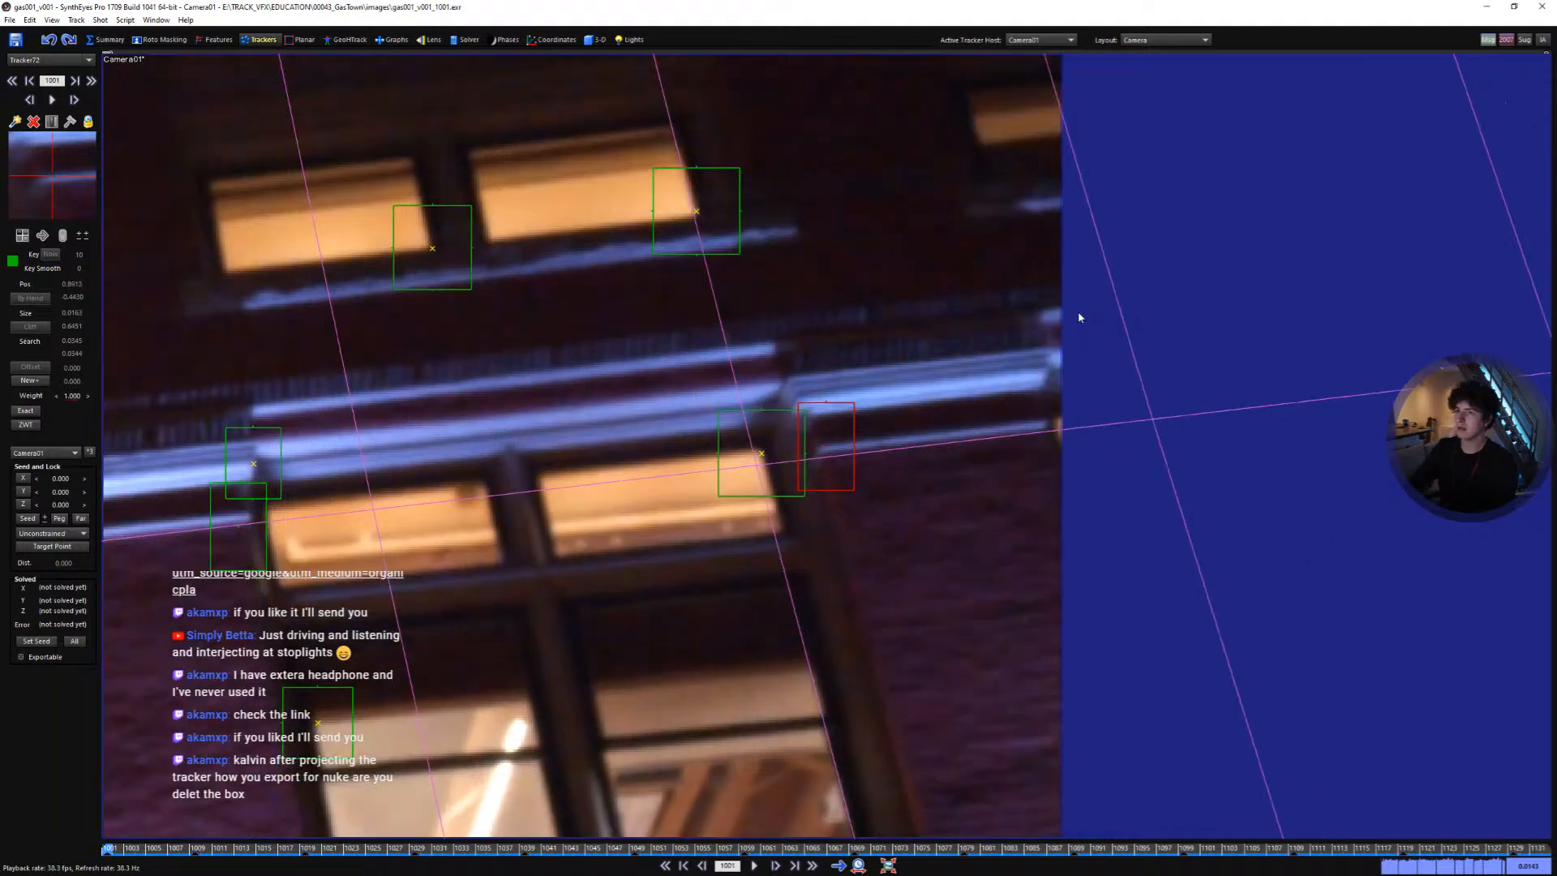
scroll(1077, 318, "down", 6)
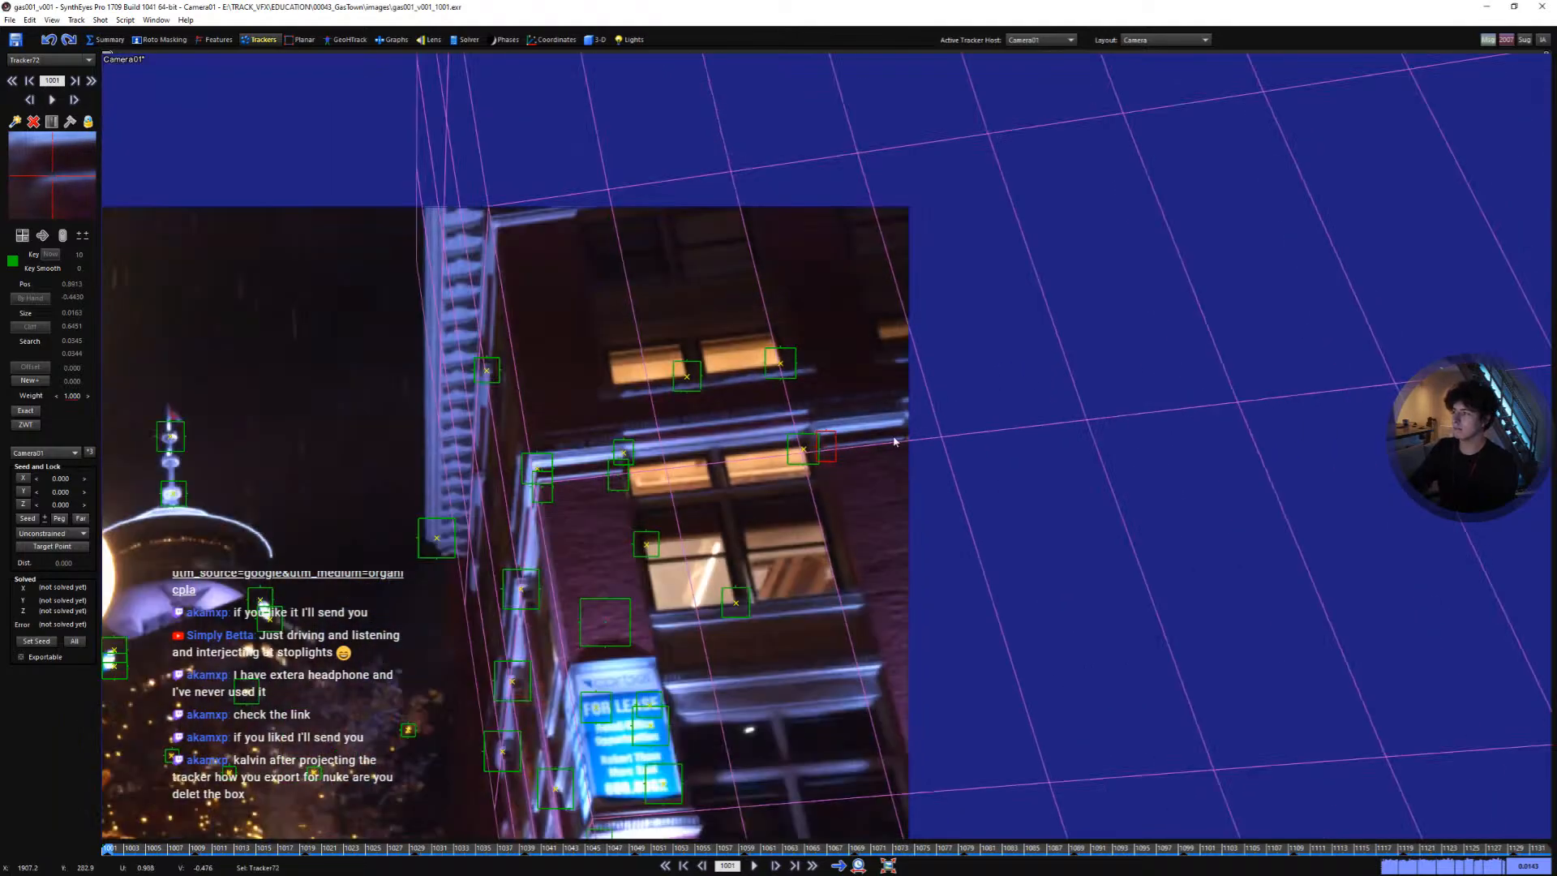
scroll(894, 441, "down", 4)
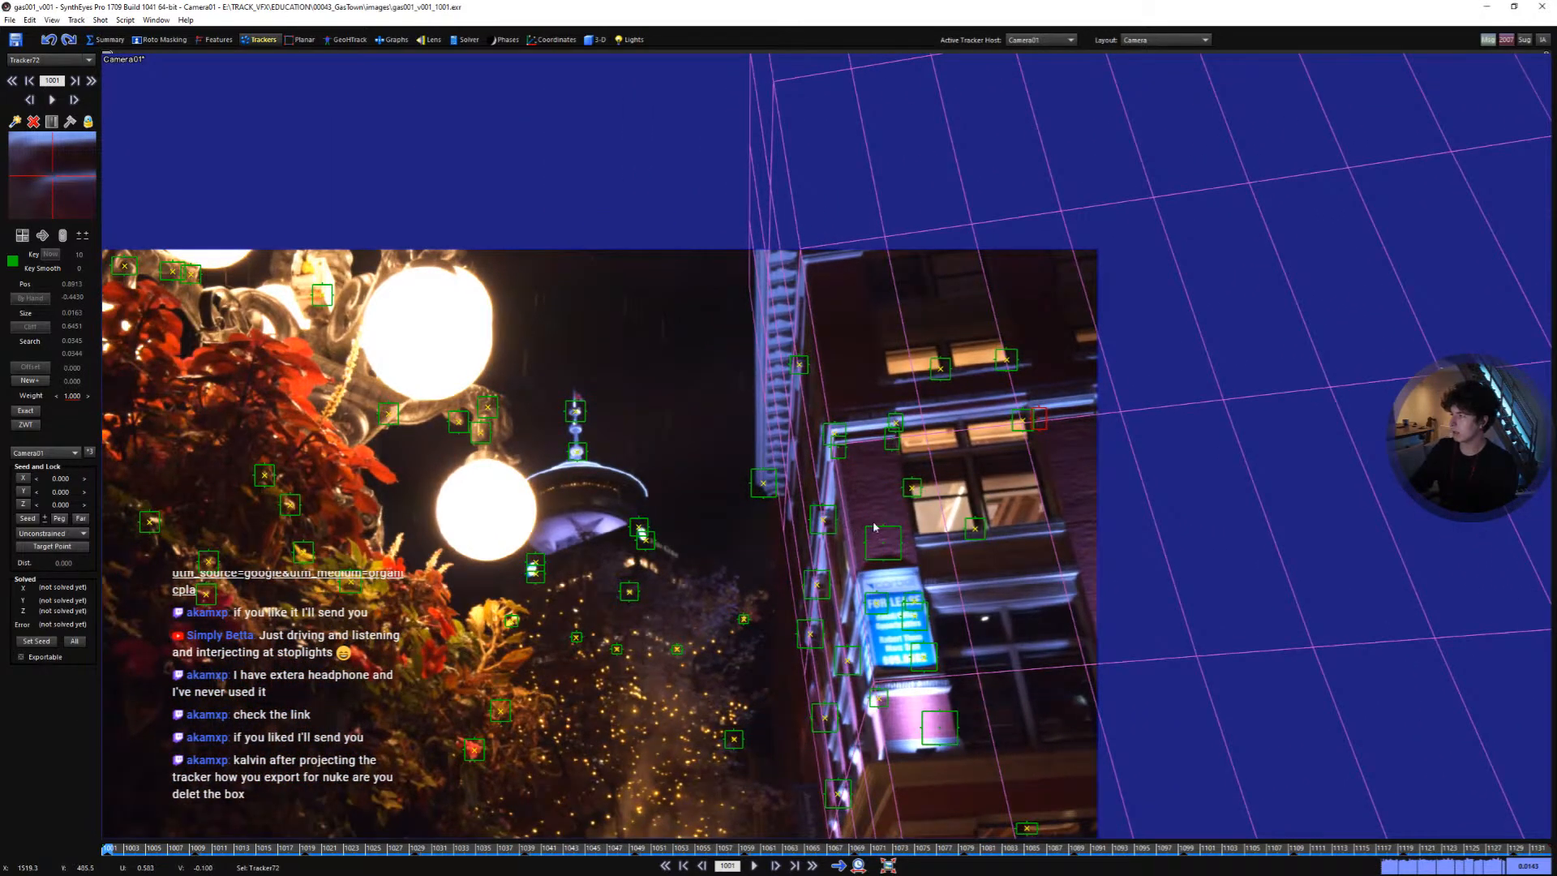
scroll(839, 548, "down", 2)
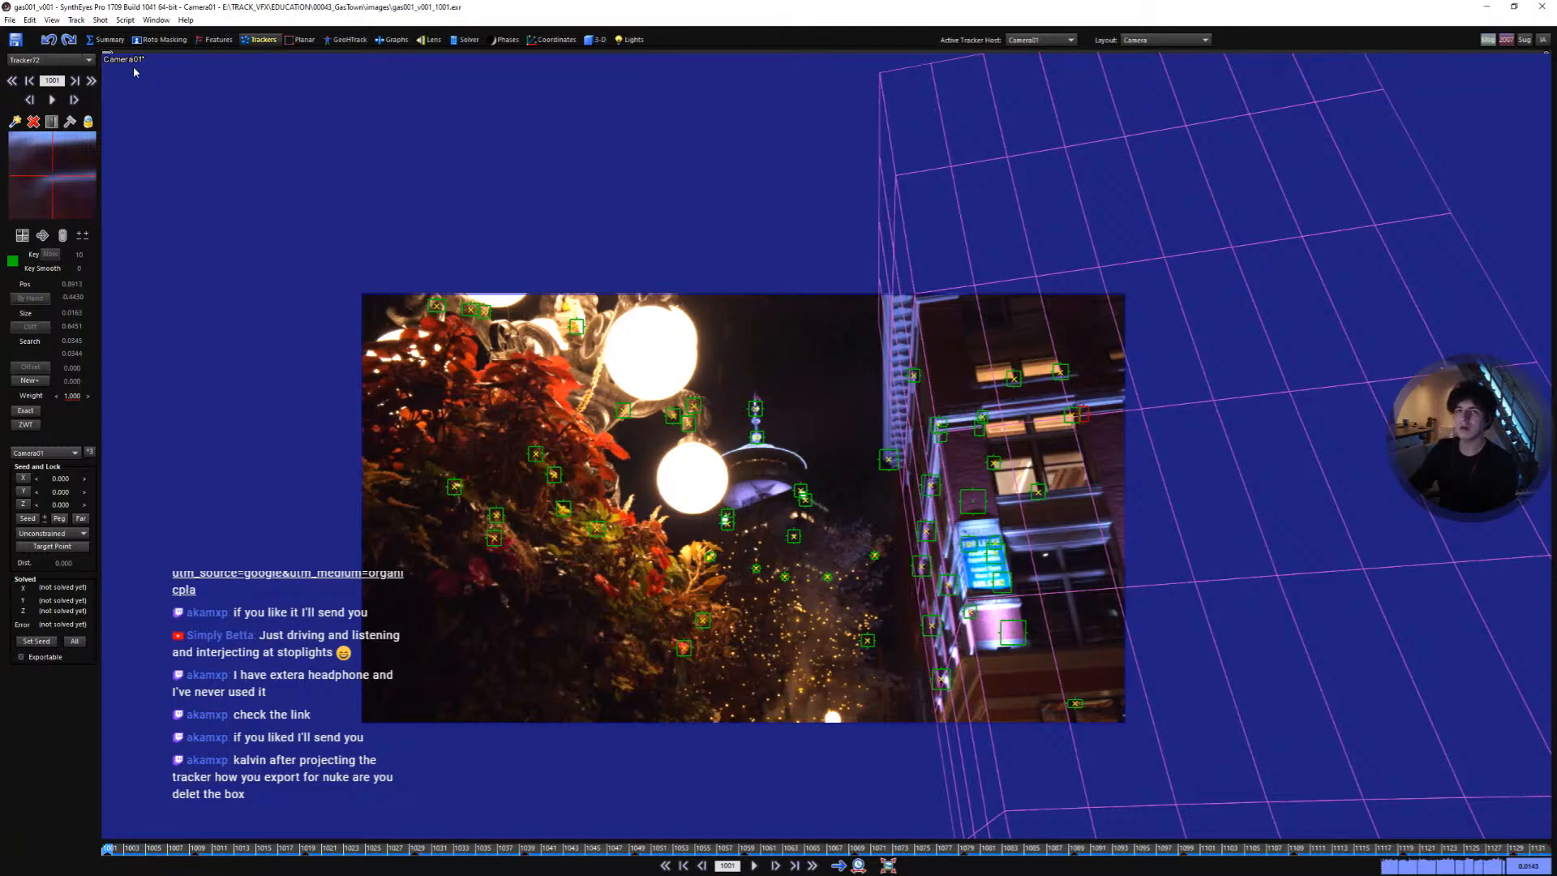
left_click(10, 20)
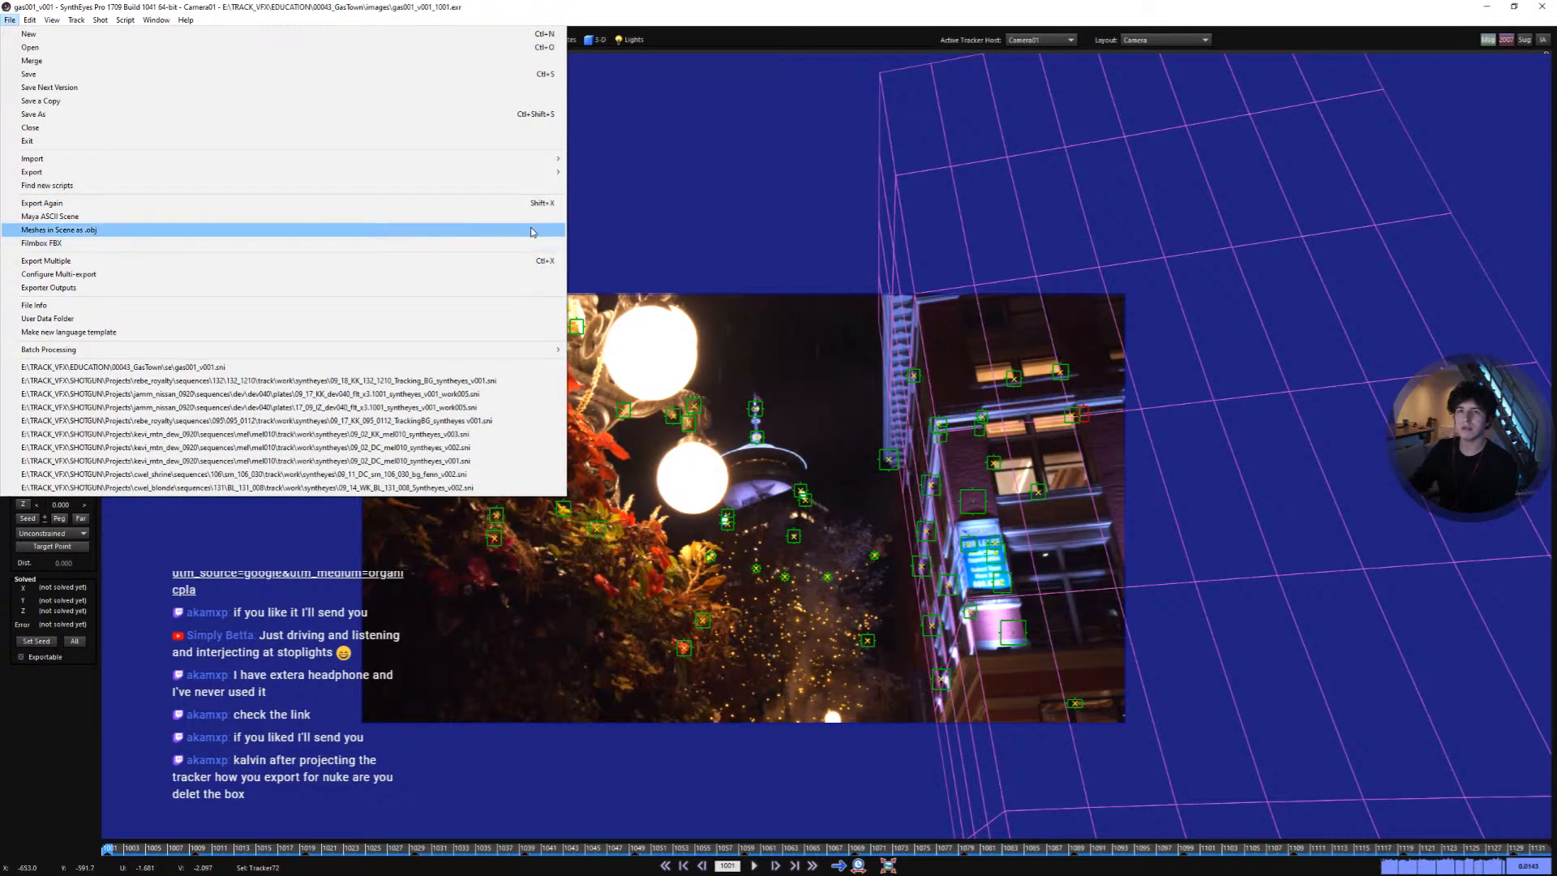
mouse_move(534, 172)
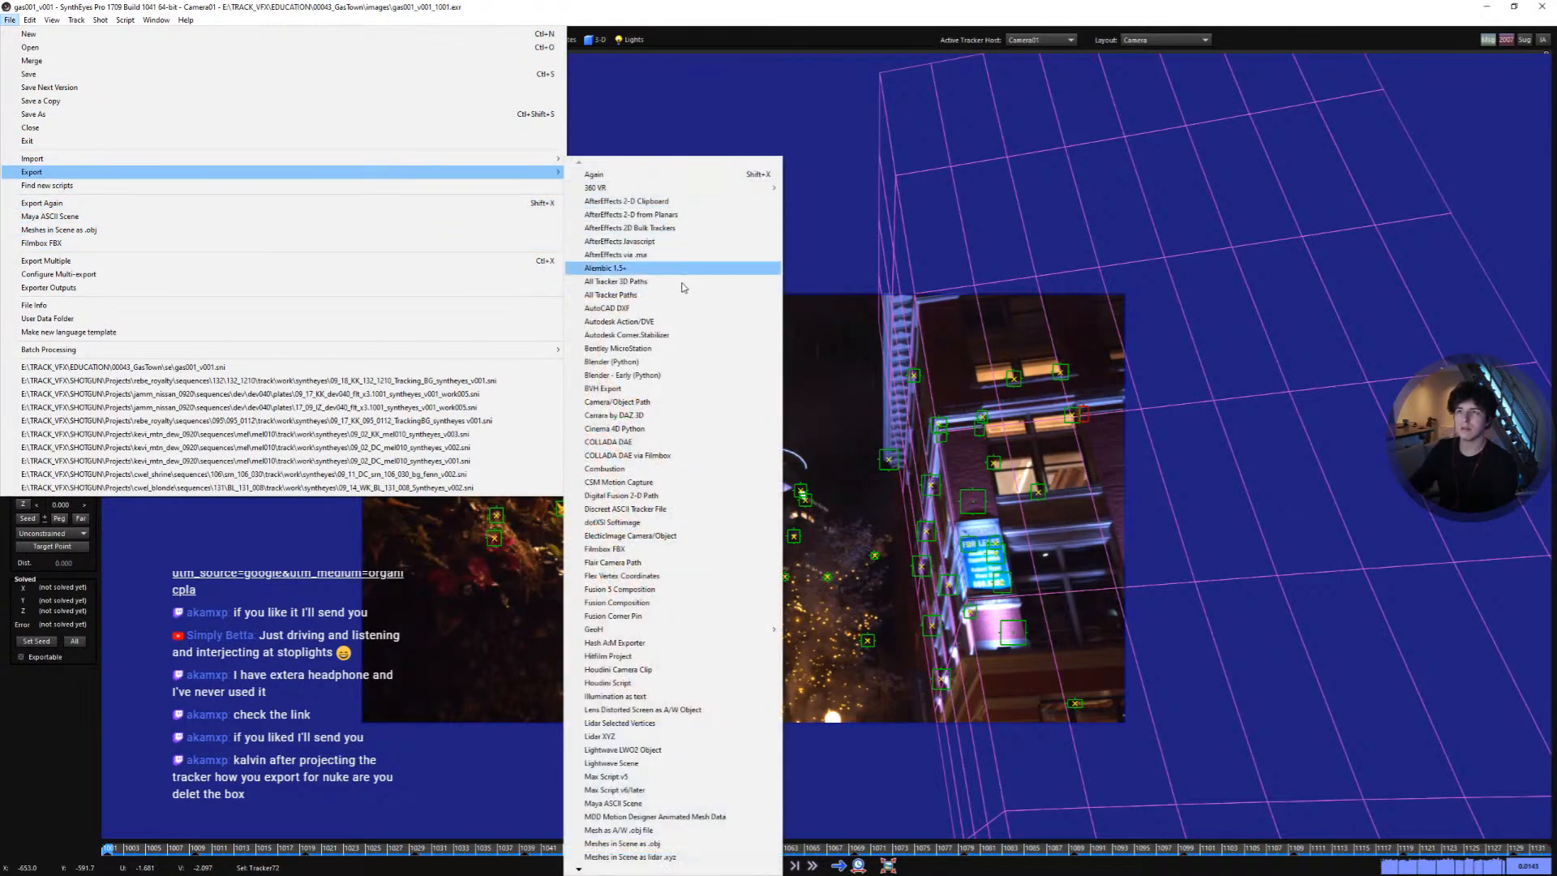
mouse_move(614, 871)
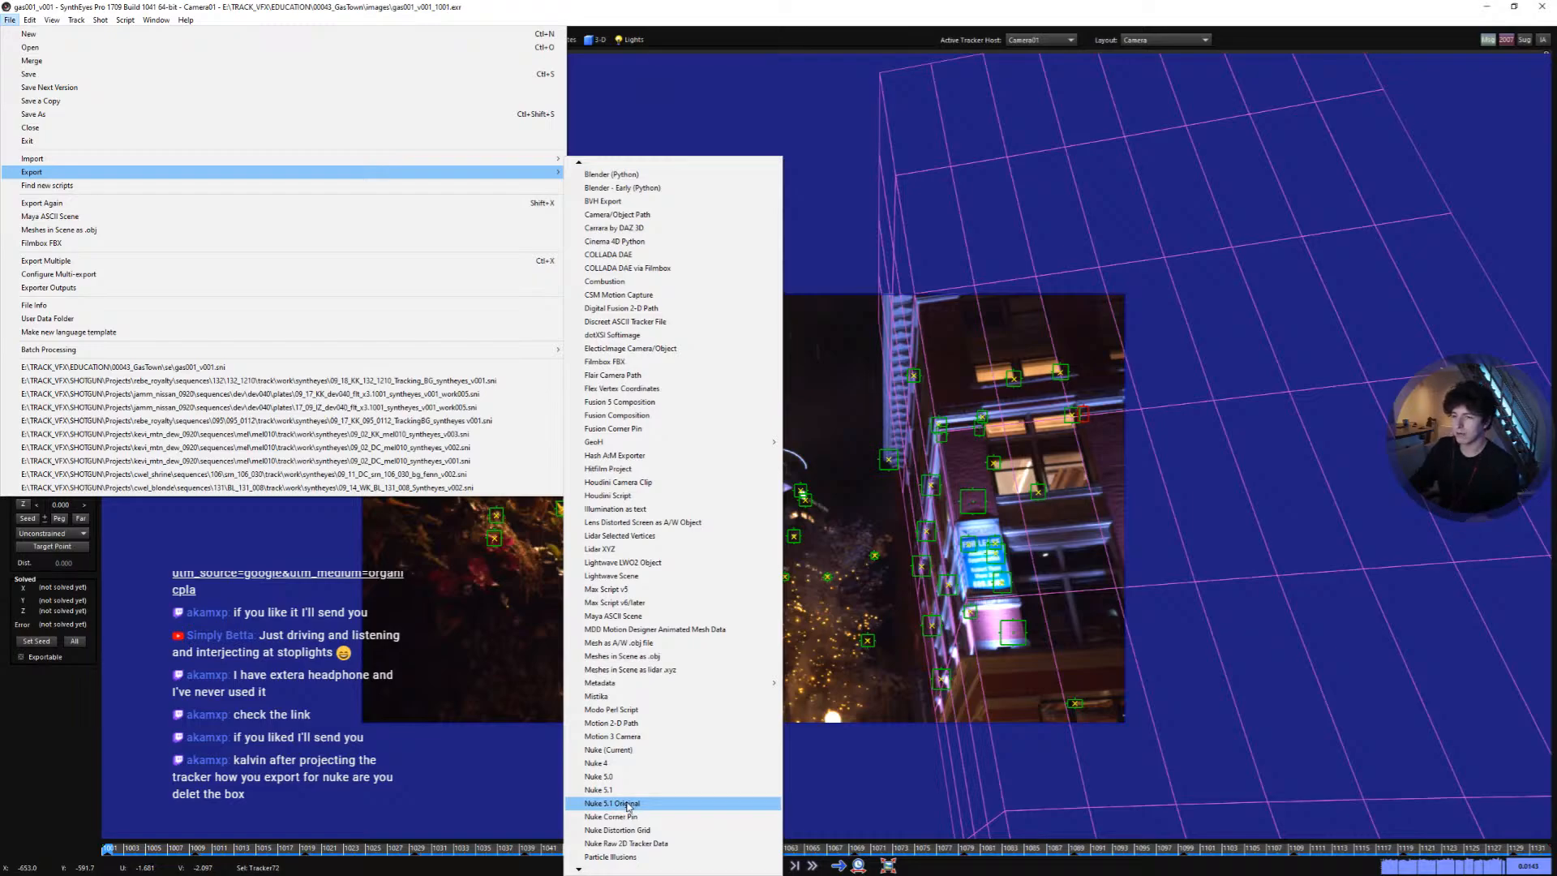
left_click(818, 699)
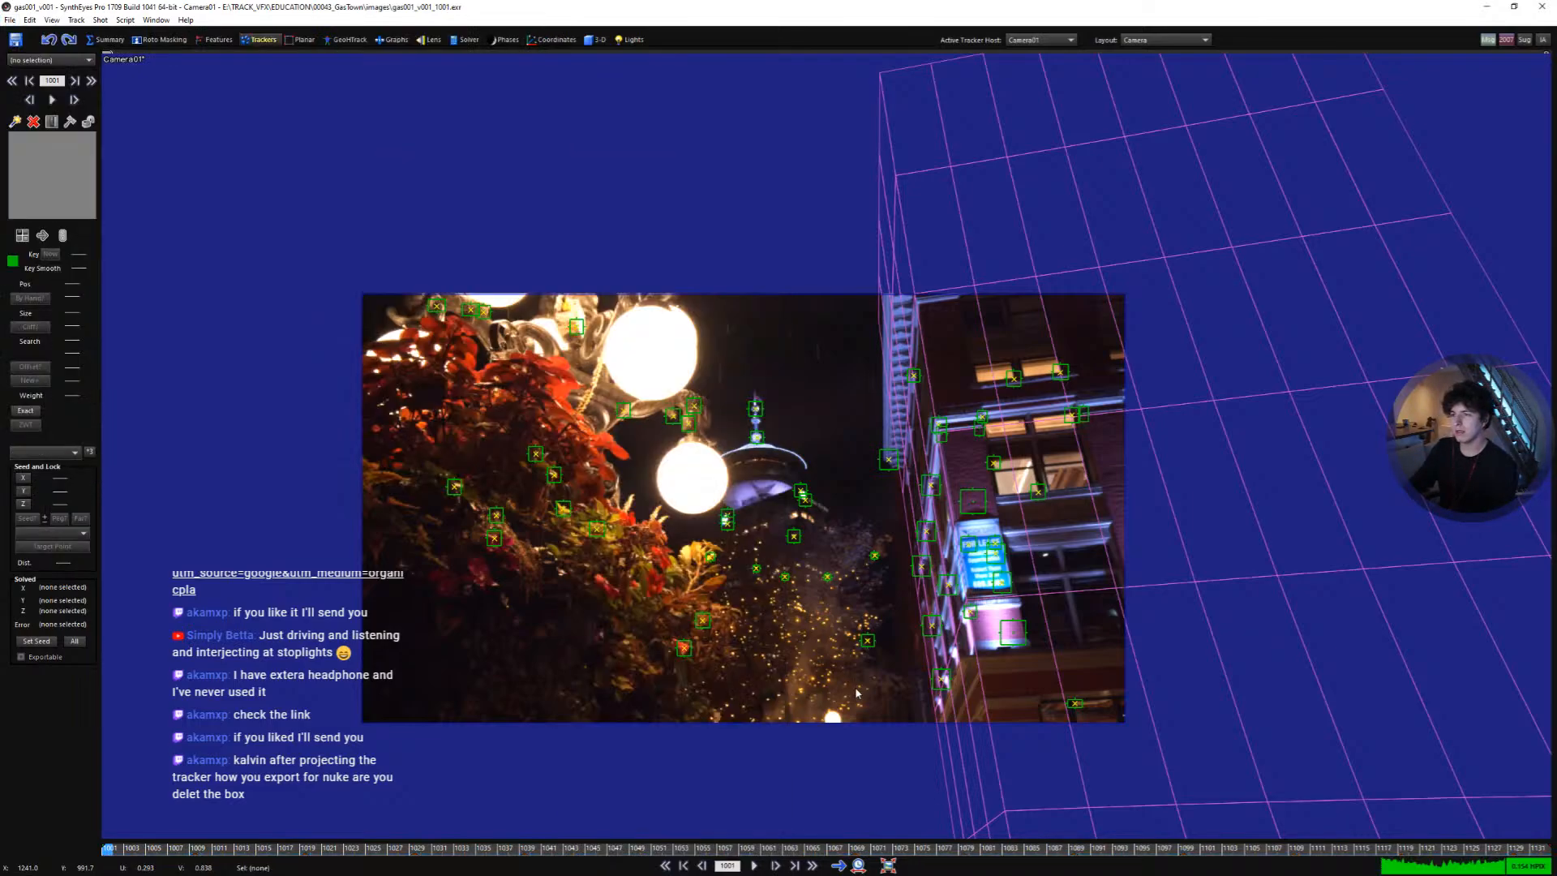
- Inspect the proxy box and the trackers around the tower in the camera view
middle_click_drag(723, 630, 792, 632)
scroll(791, 632, "up", 2)
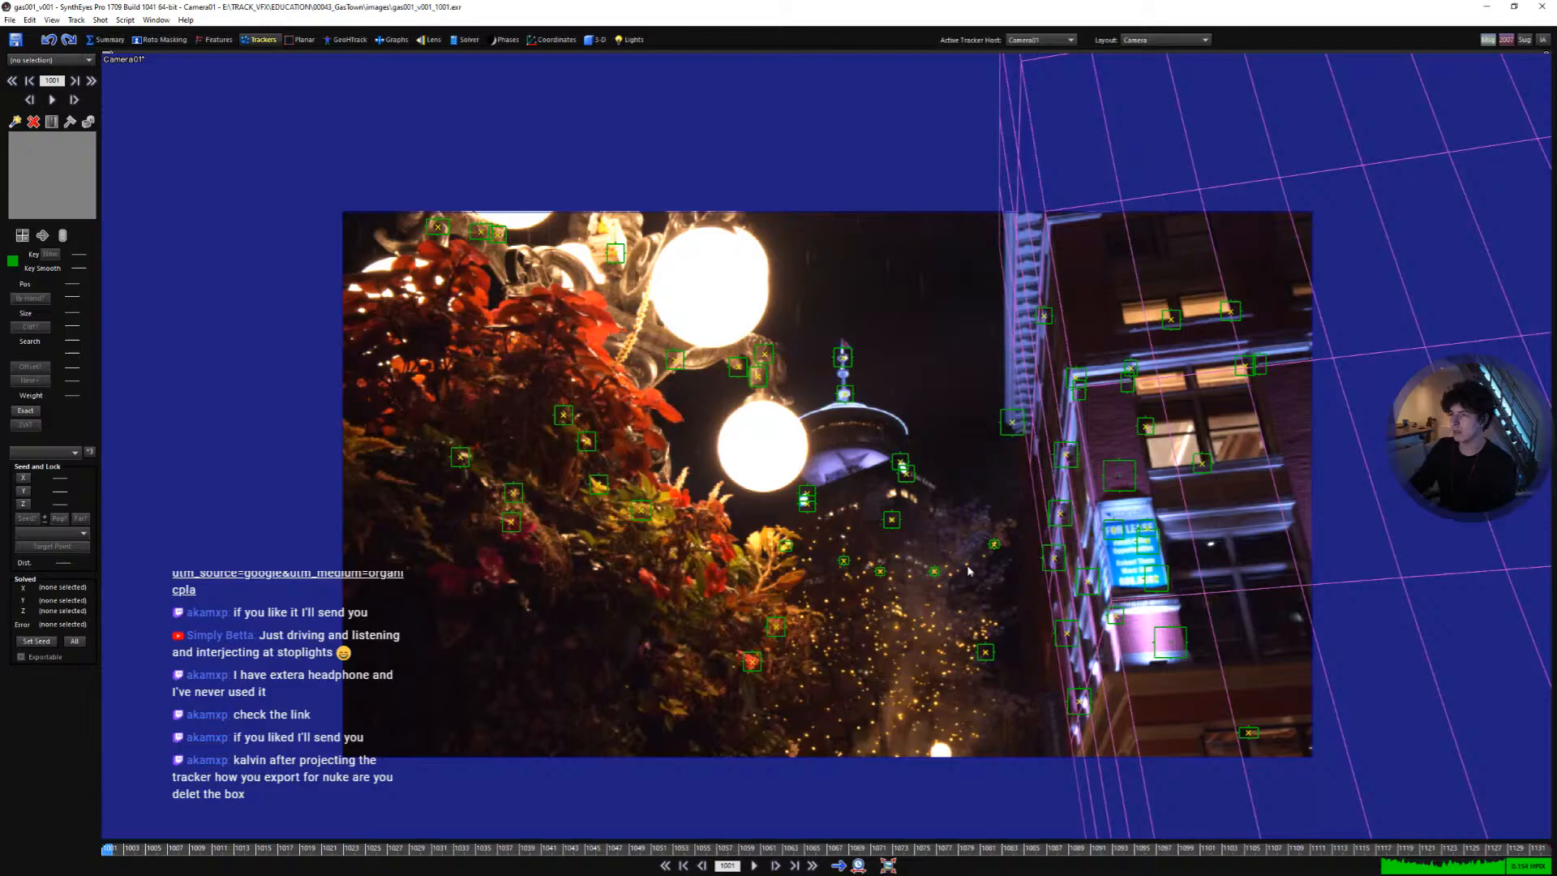
left_click(1068, 337)
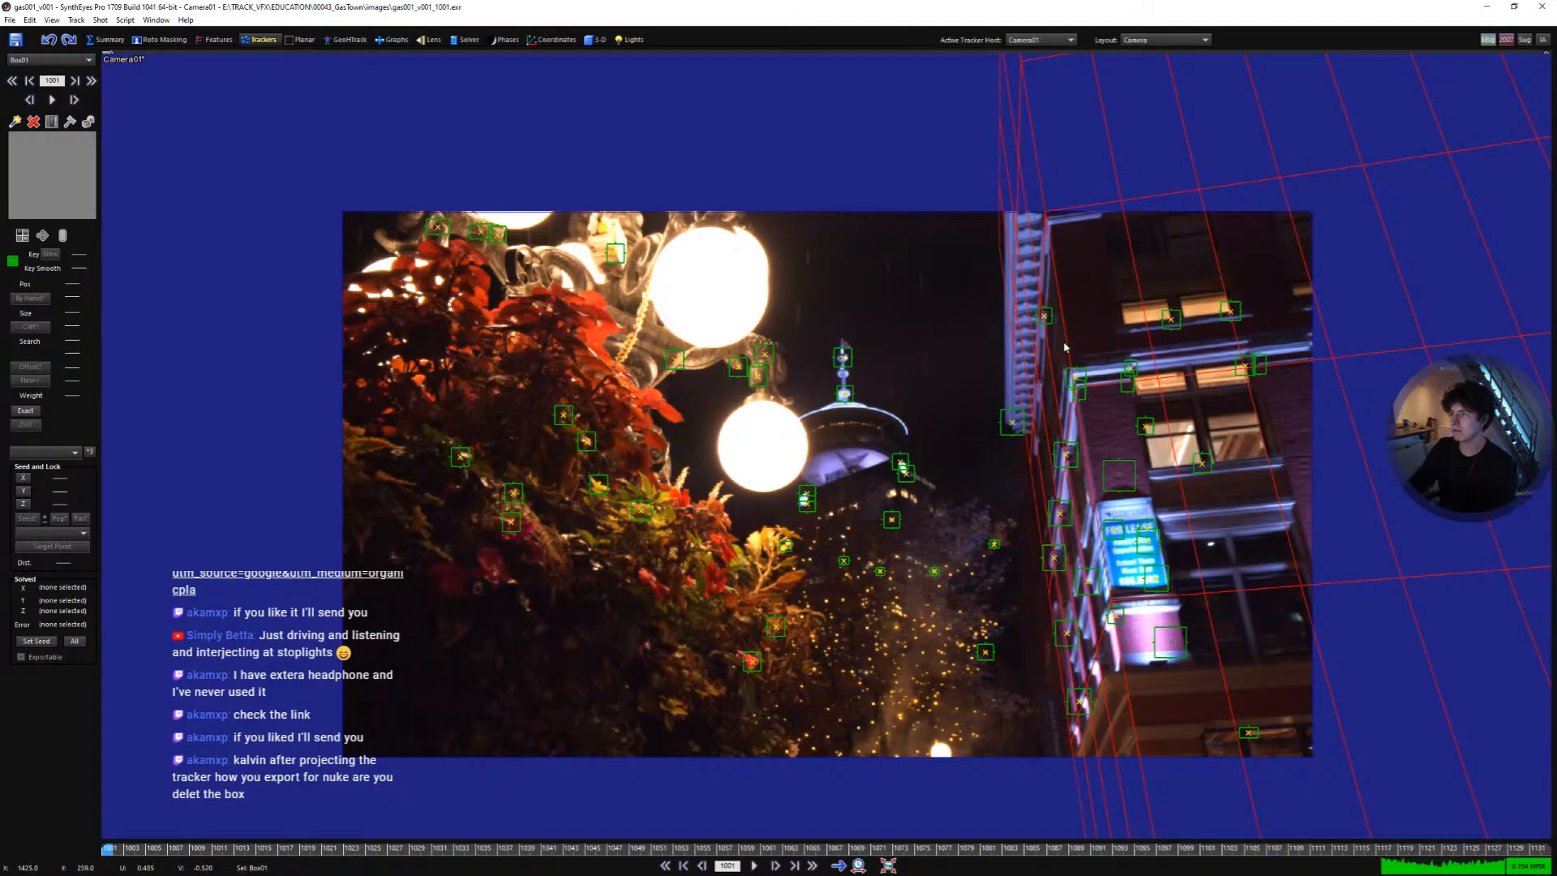
middle_click_drag(1065, 346, 1010, 357)
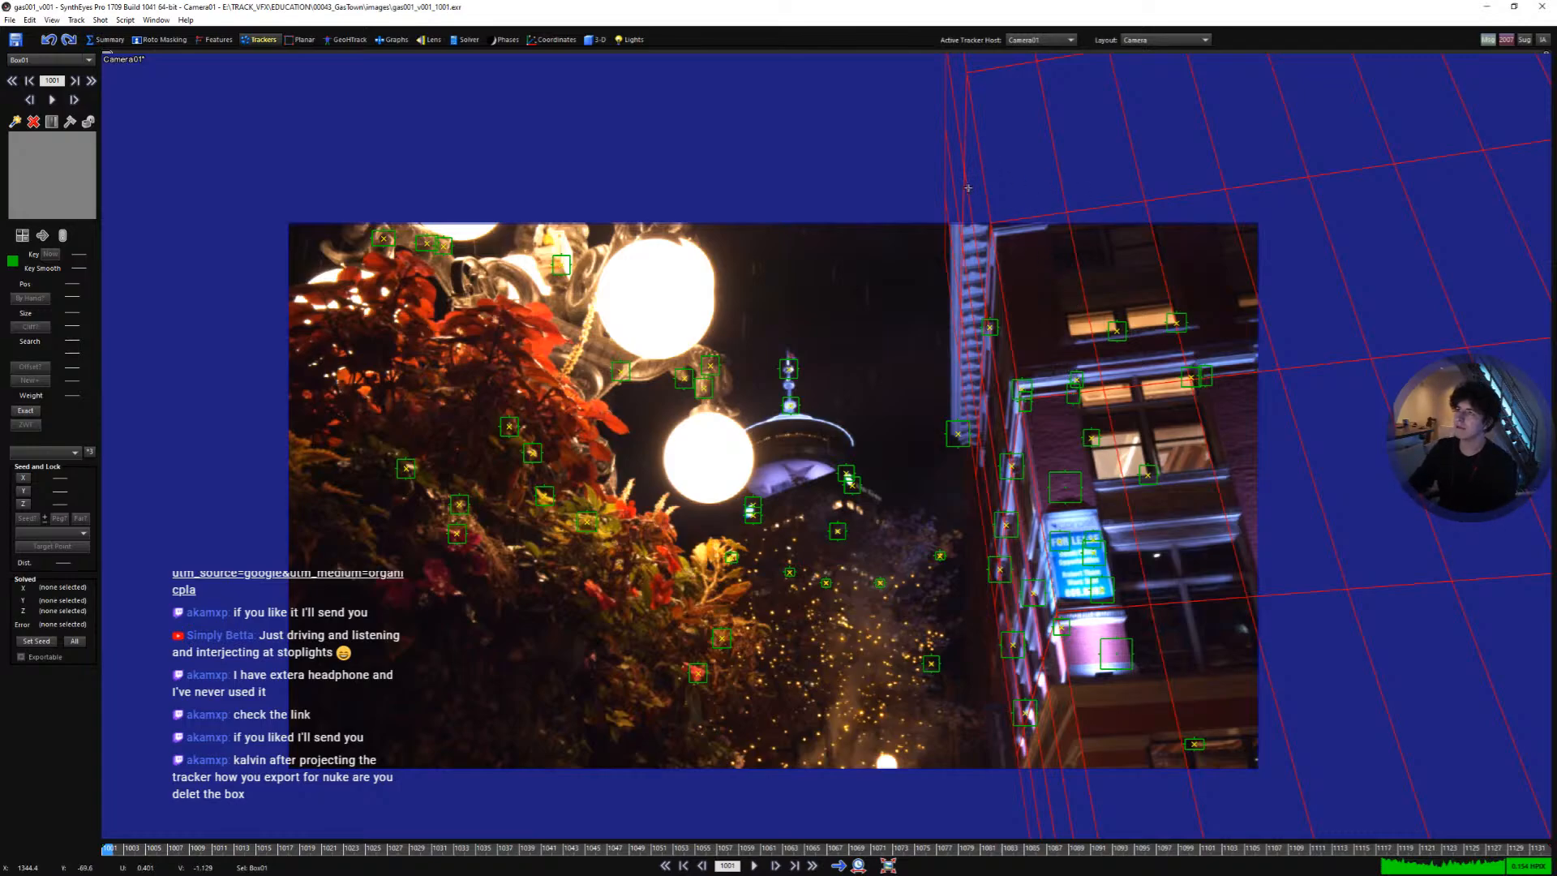
middle_click_drag(968, 188, 940, 262)
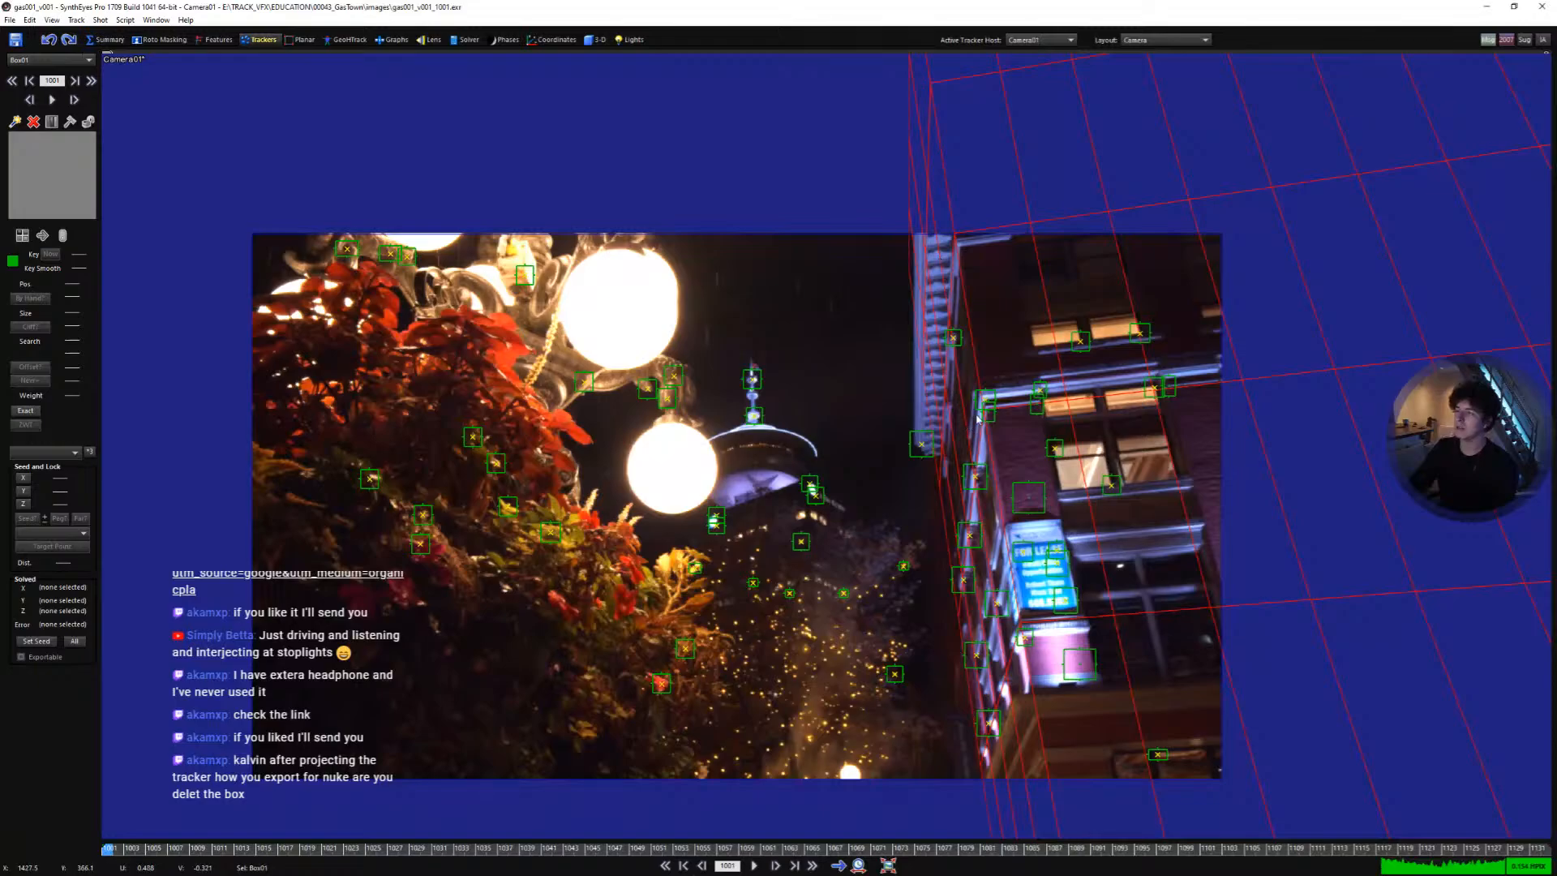
middle_click_drag(977, 419, 1044, 373)
scroll(945, 429, "up", 1)
middle_click_drag(941, 470, 987, 465)
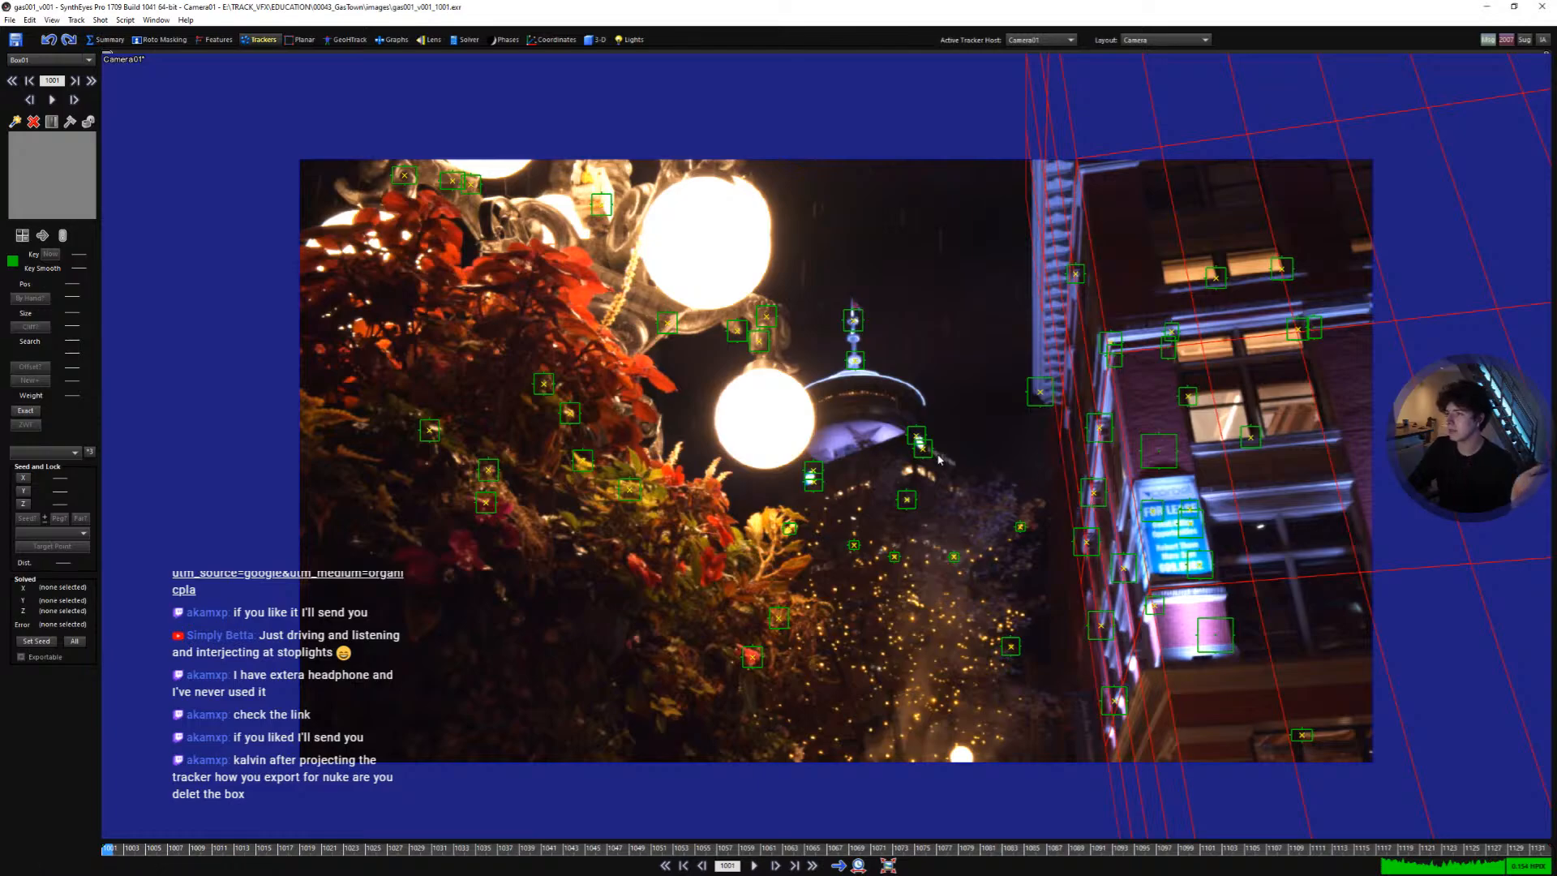
left_click_drag(915, 474, 872, 528)
left_click(960, 421)
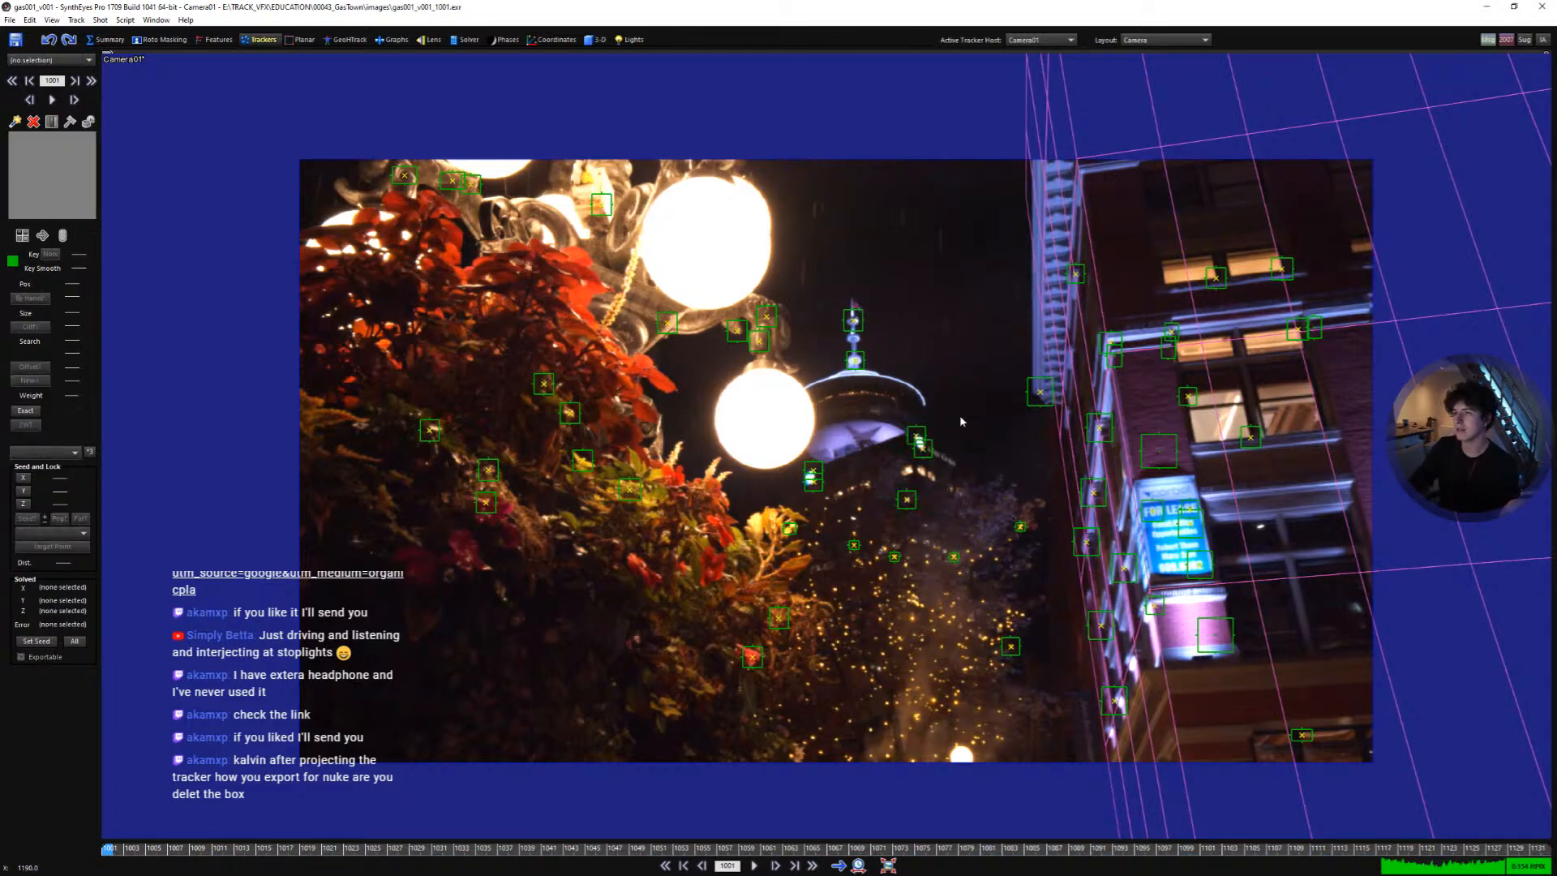
mouse_move(906, 408)
left_mouse_down()
mouse_move(847, 540)
mouse_move(1013, 481)
left_mouse_up()
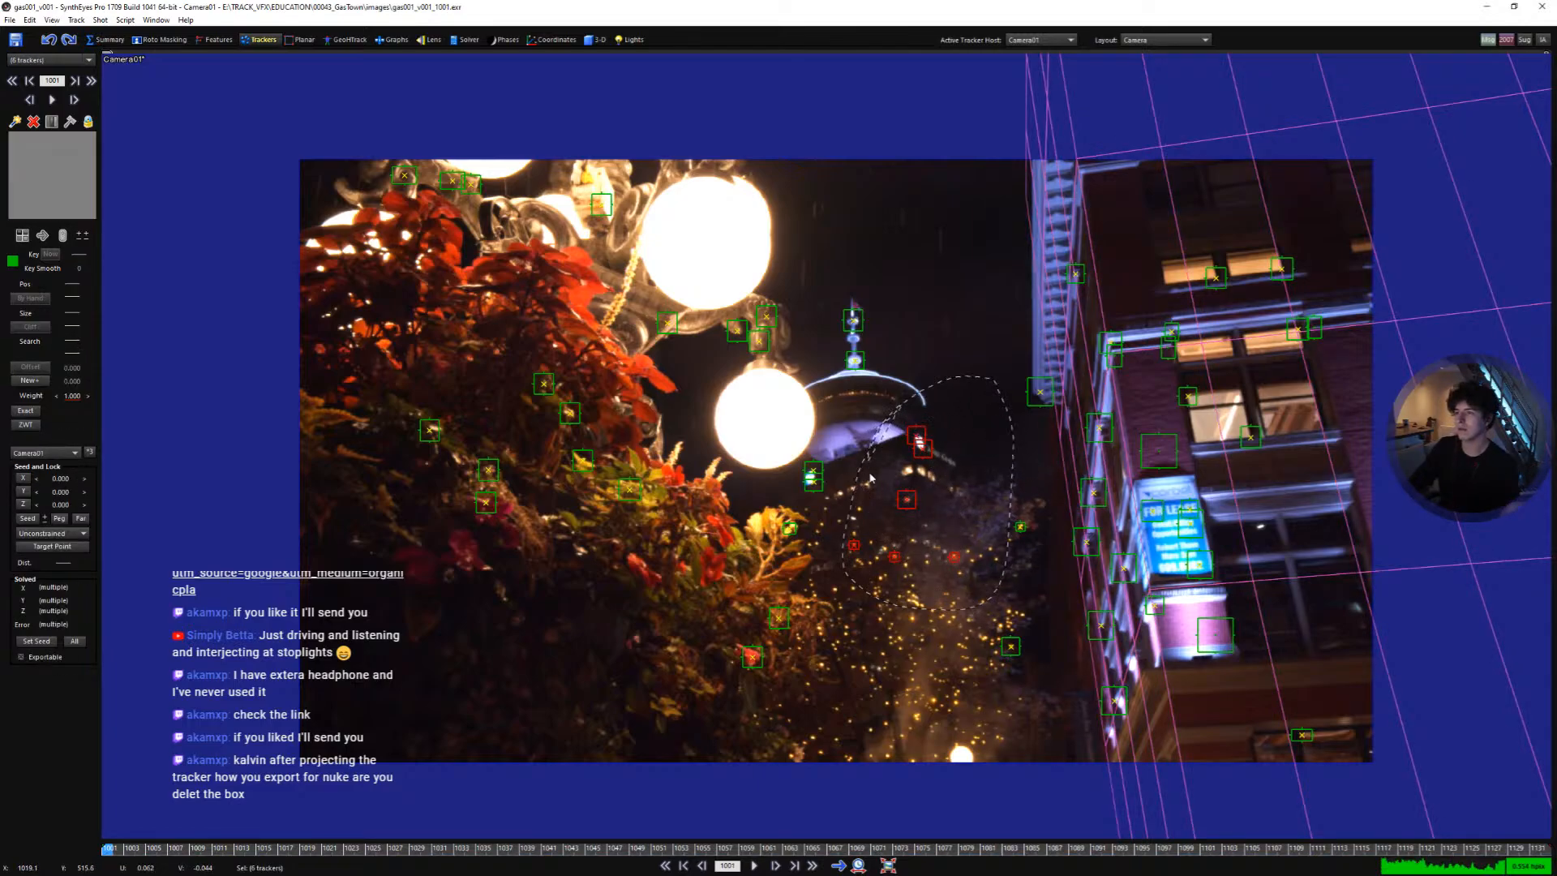
left_click(971, 499)
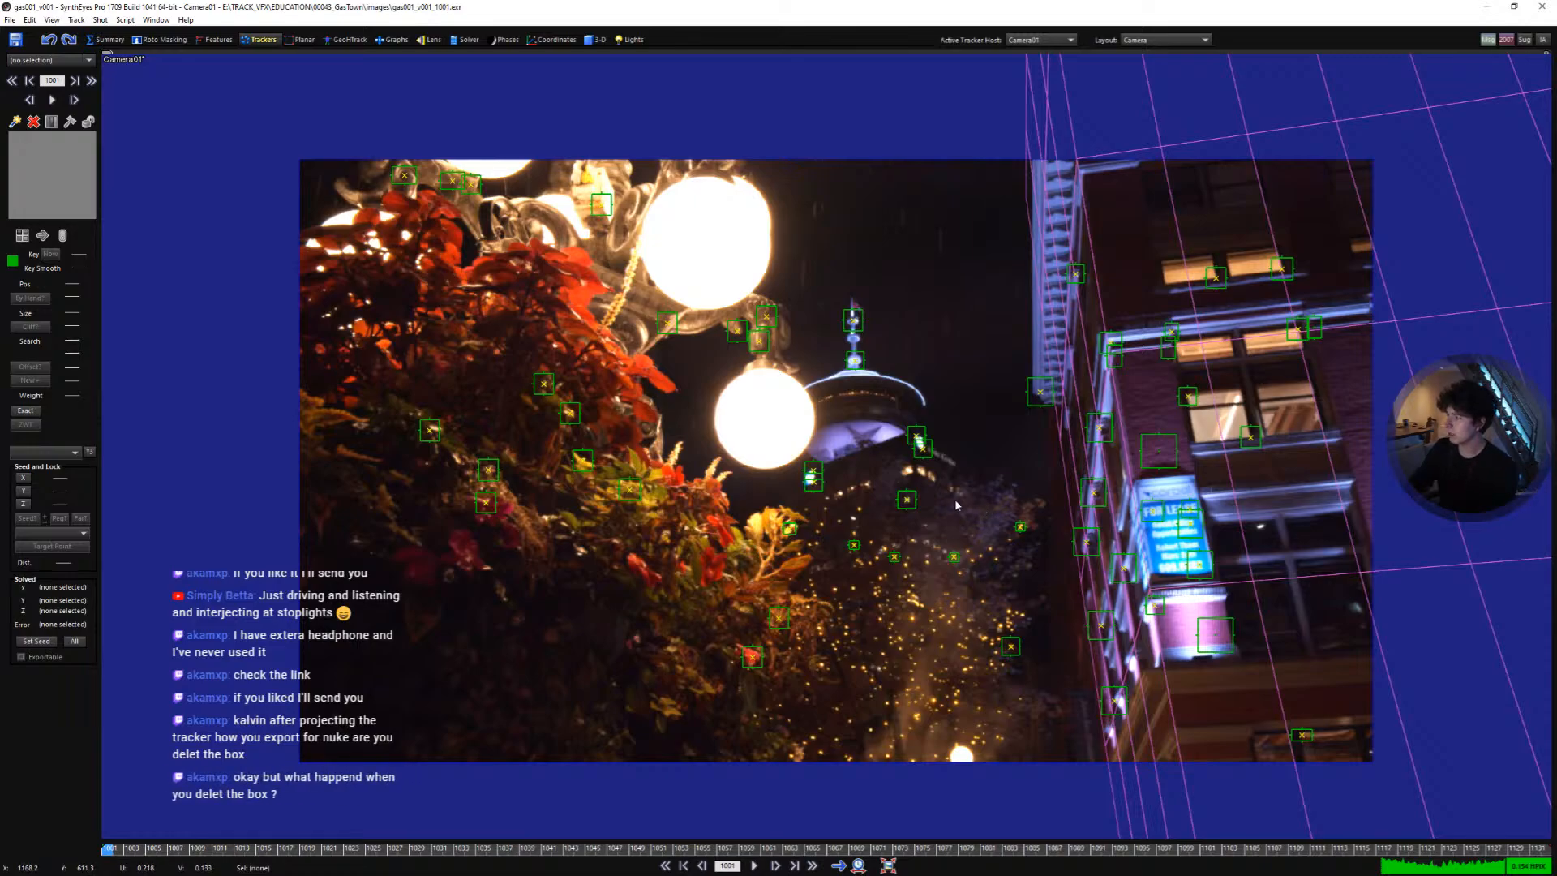
middle_click_drag(1058, 498, 1022, 493)
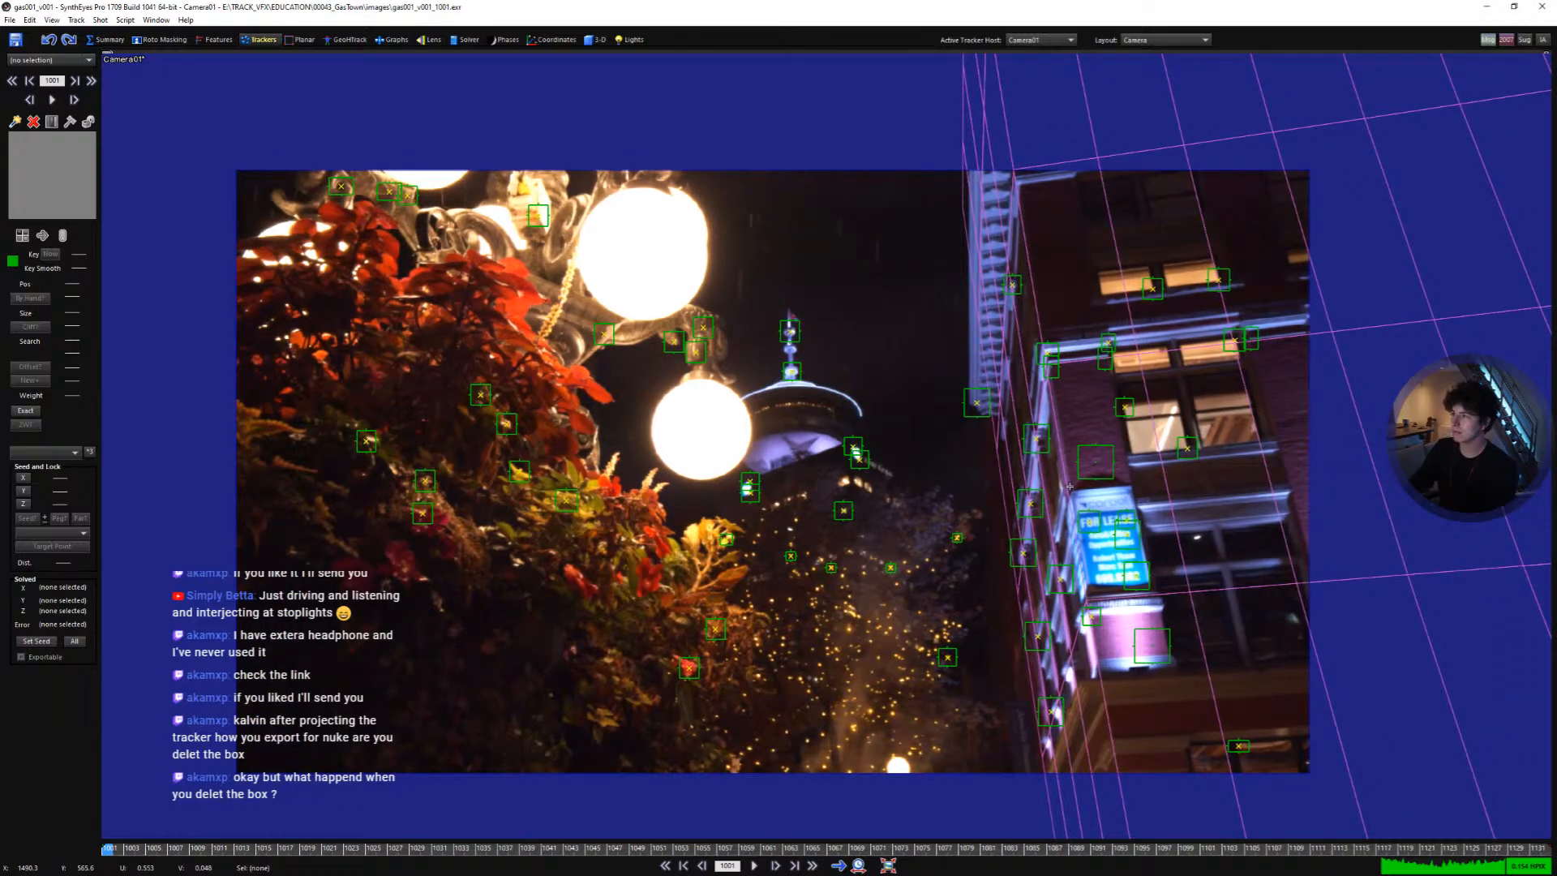
- Create a tracker on the fire escape edge beside the ledge corner, track it forward, and lock it
mouse_move(1140, 523)
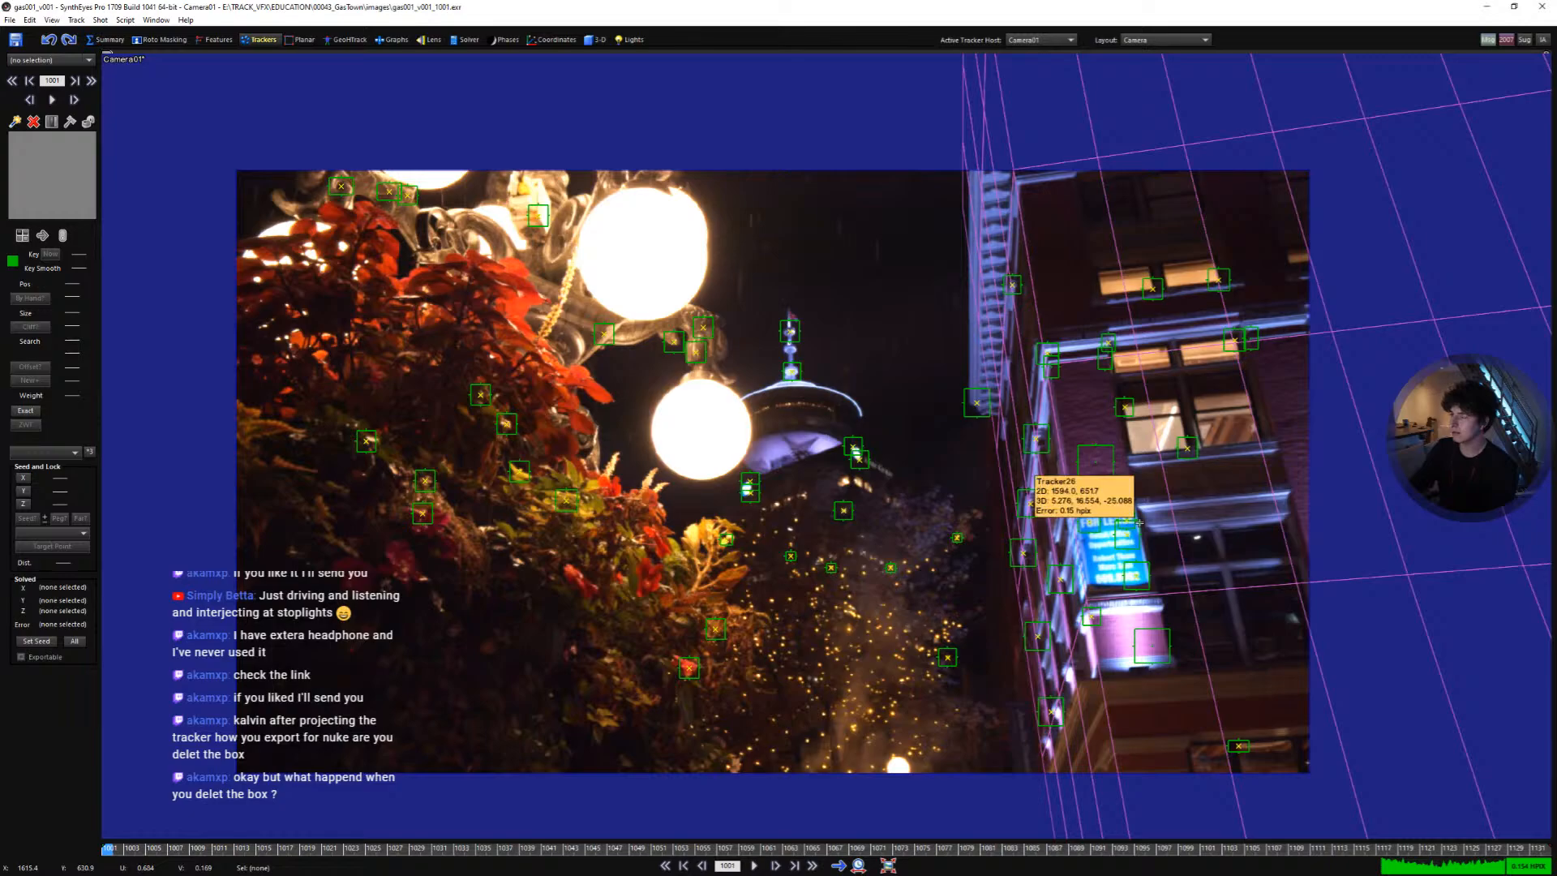
scroll(1088, 435, "up", 1)
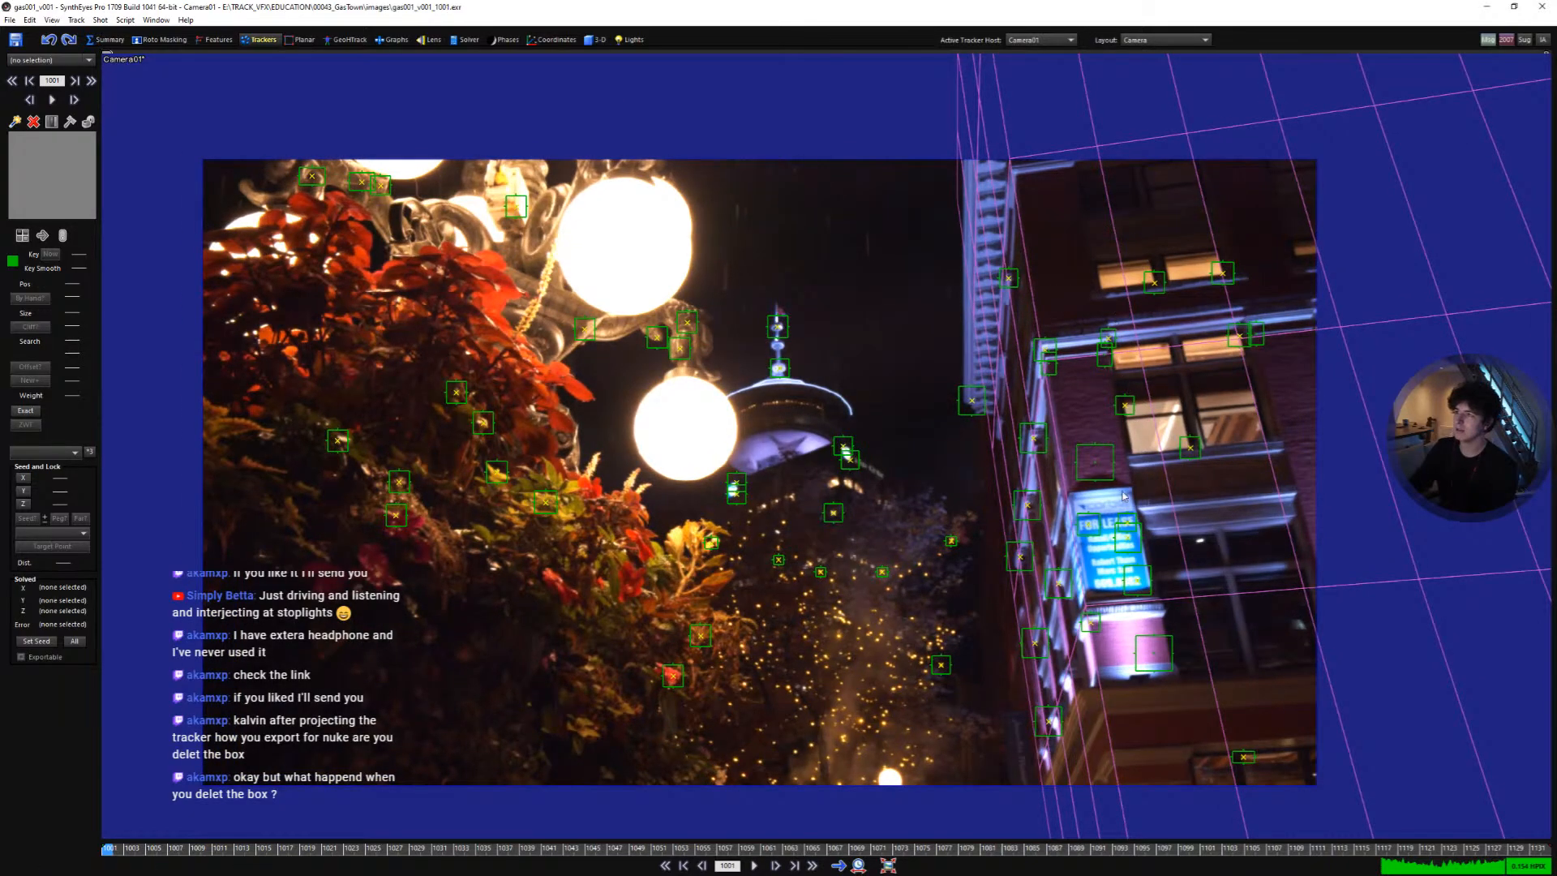
scroll(1088, 456, "up", 2)
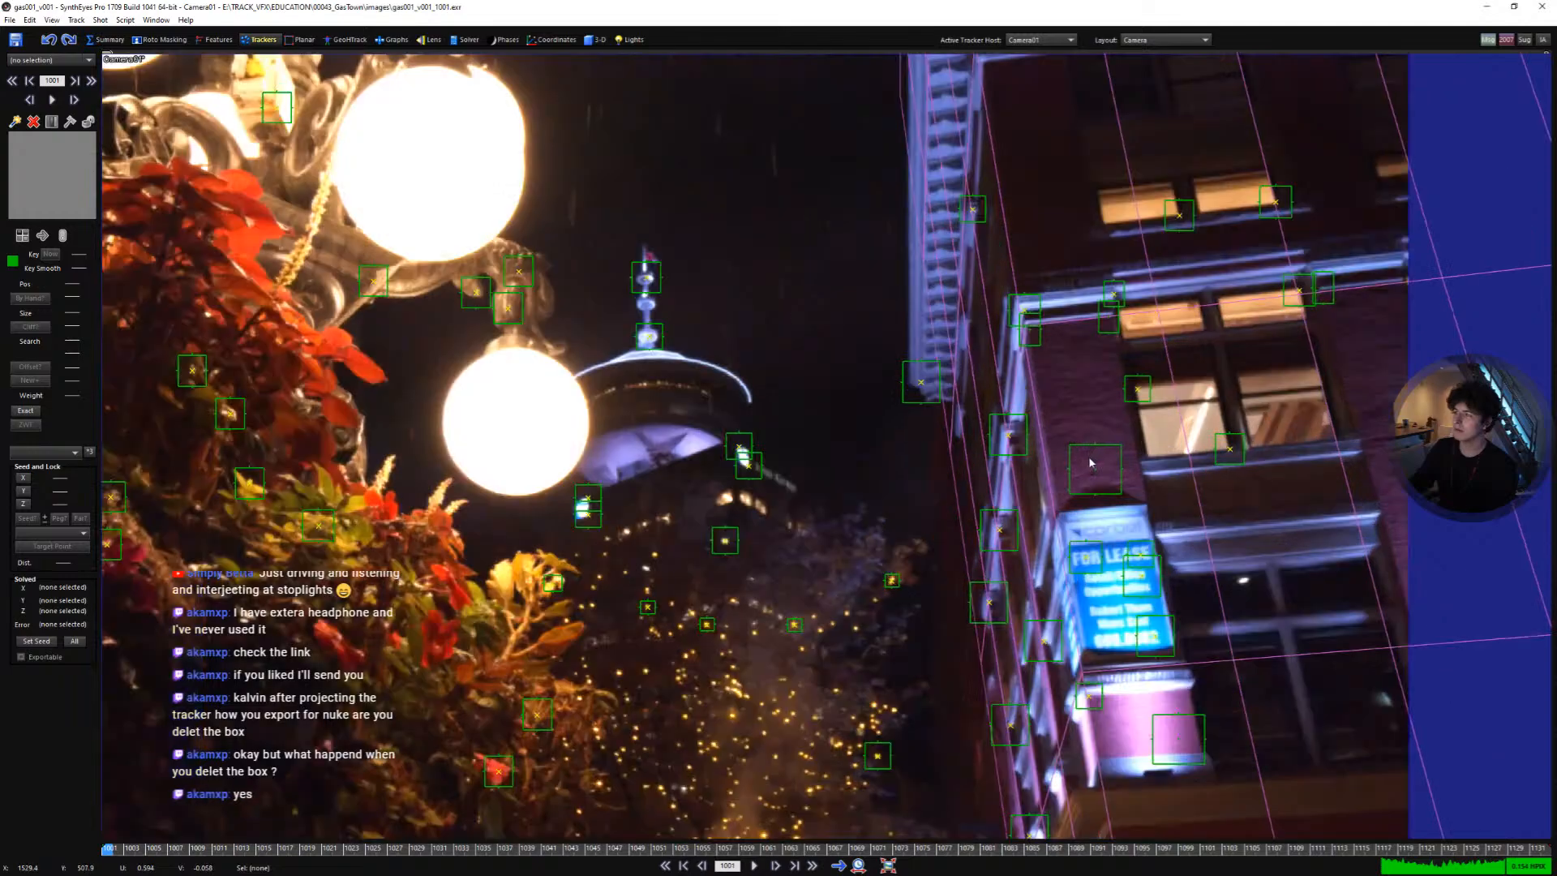
scroll(1057, 485, "up", 3)
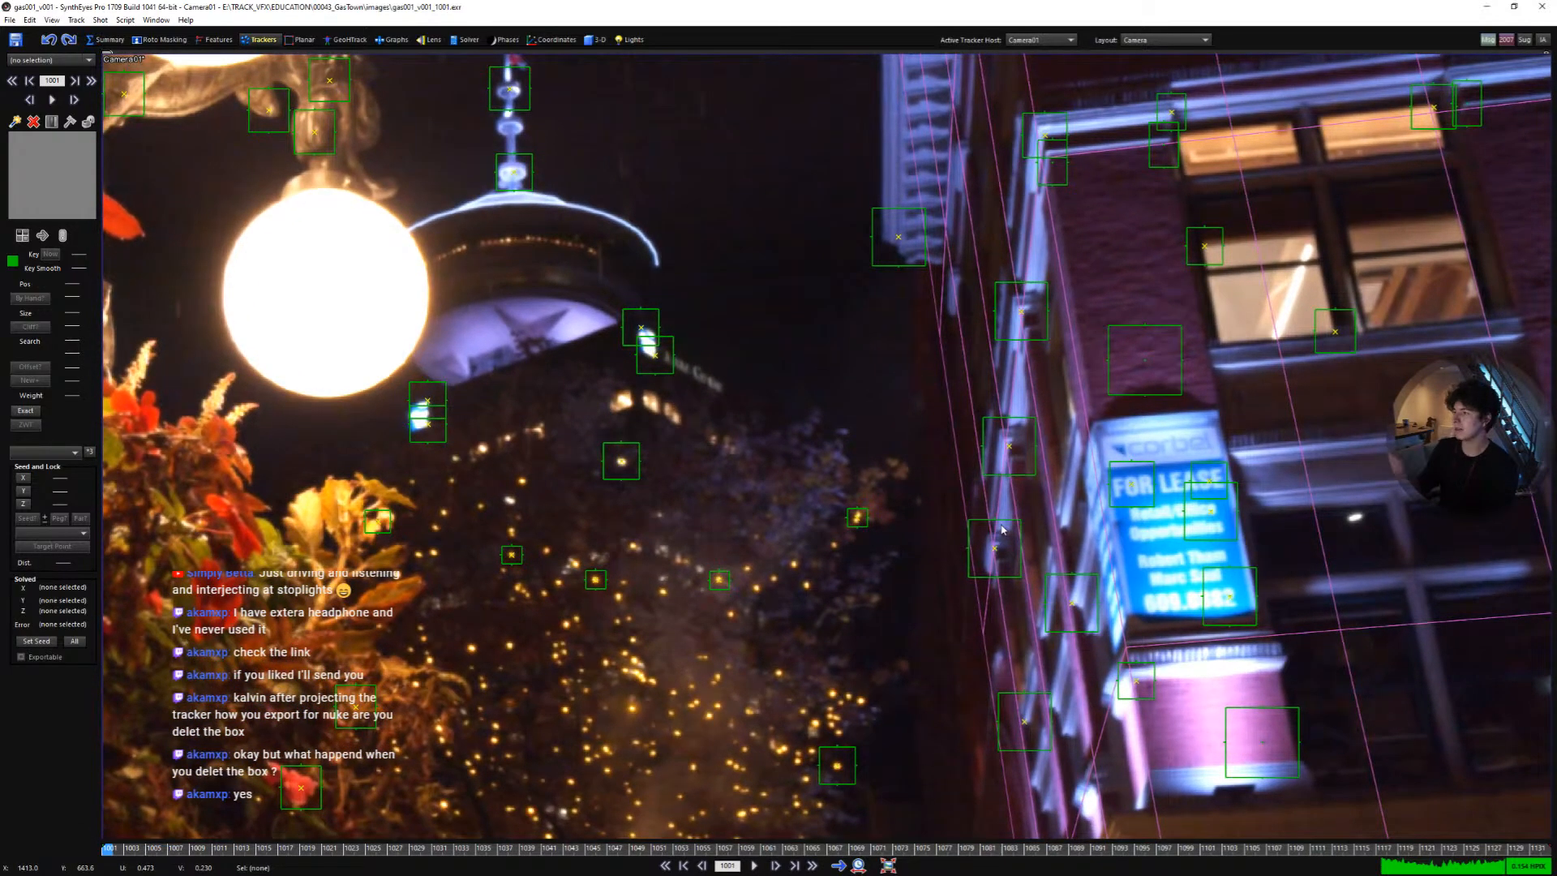
middle_click_drag(1021, 240, 994, 371)
middle_click_drag(951, 303, 965, 386)
left_click(949, 370)
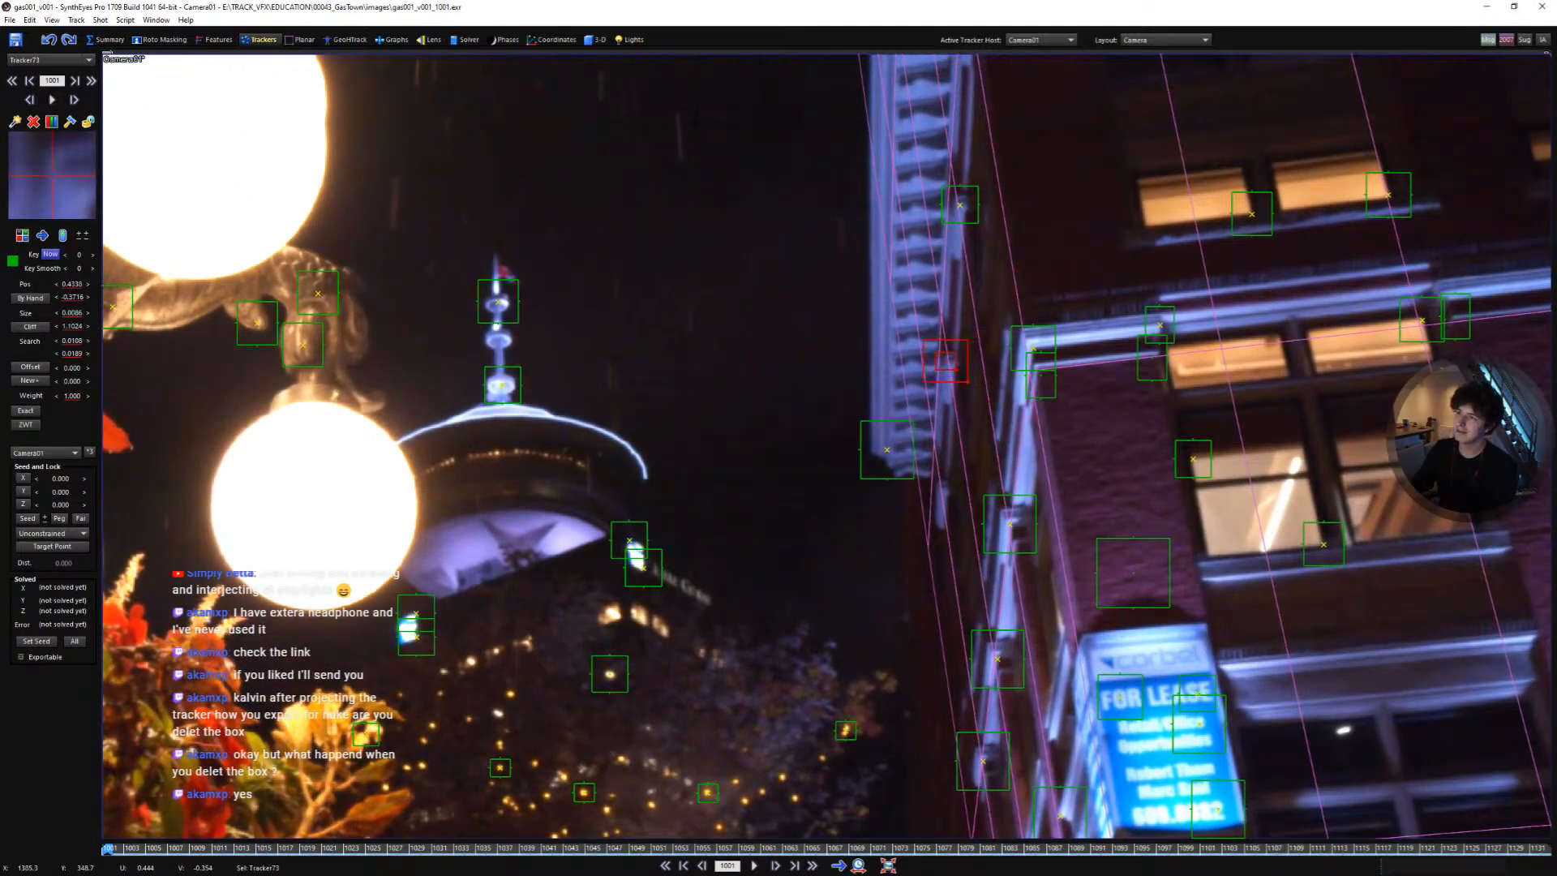
left_click_drag(956, 371, 960, 375)
left_click_drag(84, 209, 64, 209)
key("space")
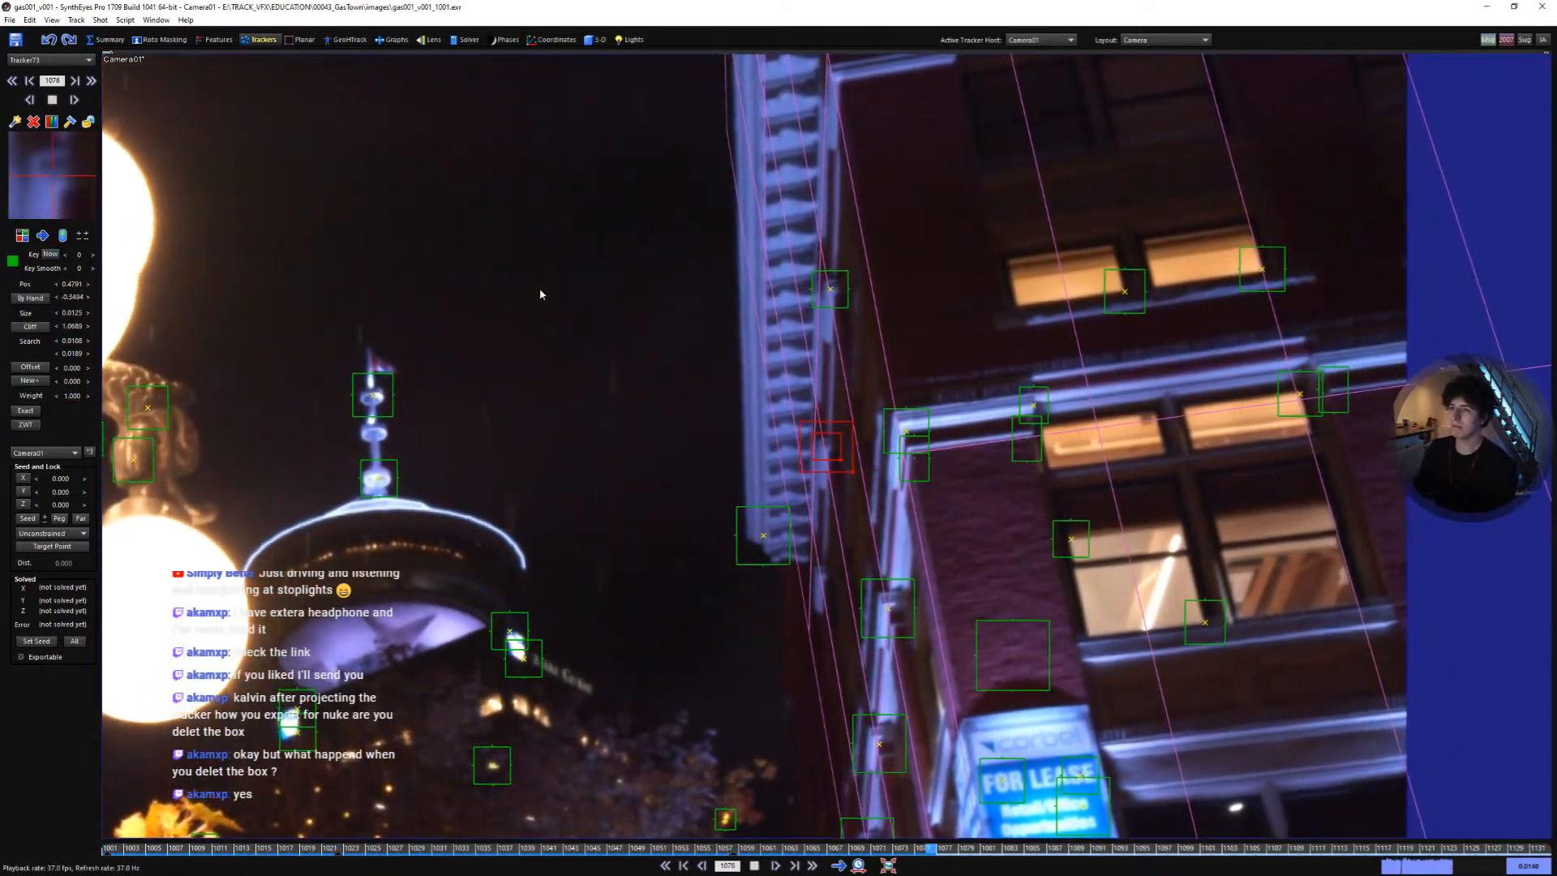
key("l")
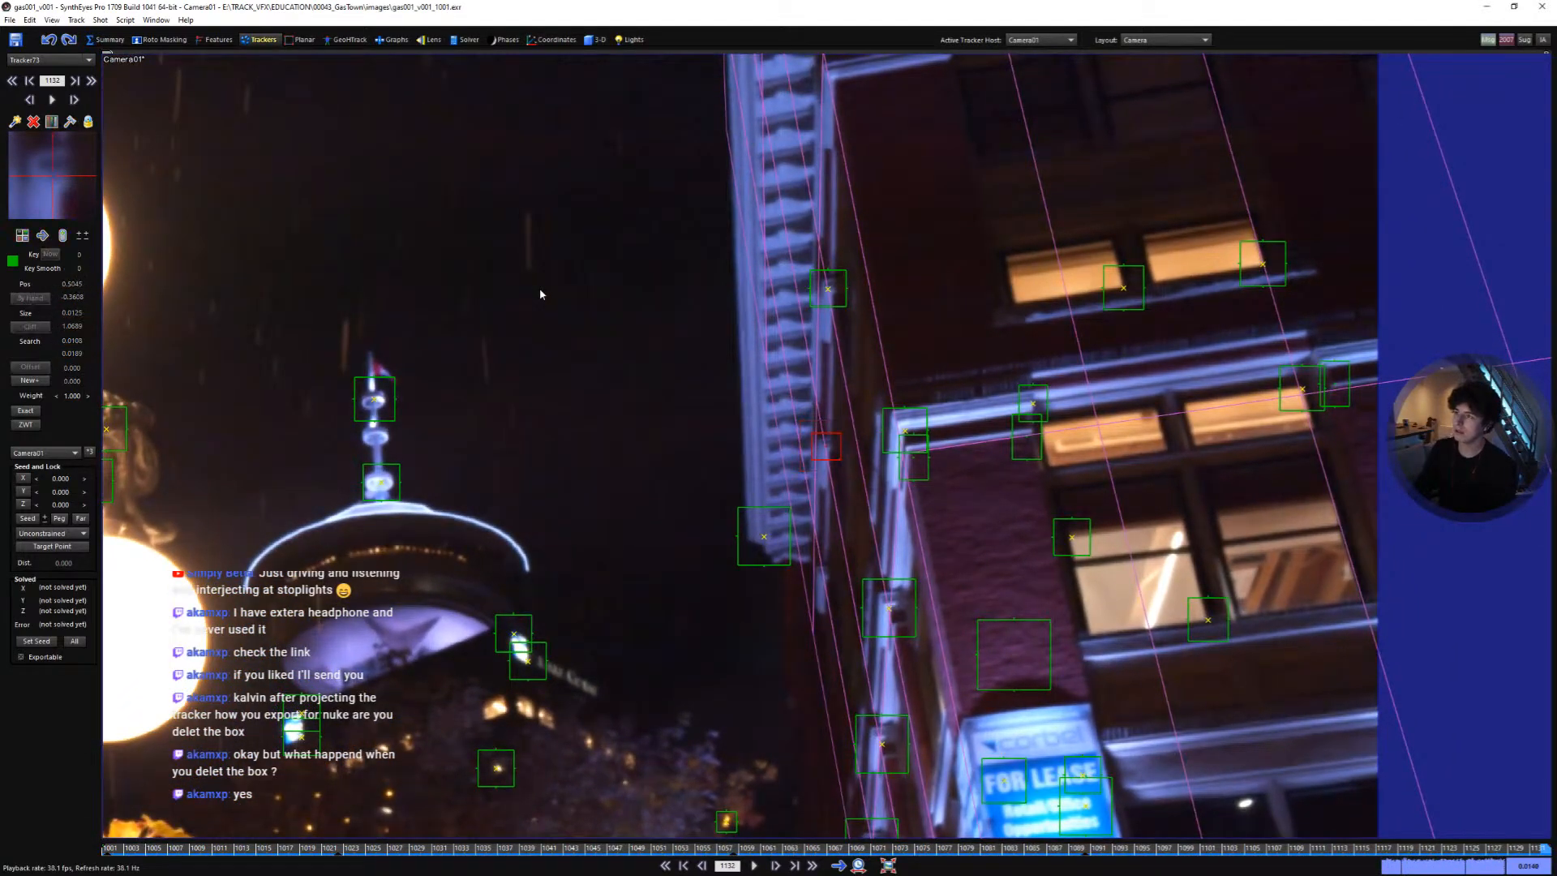
key("shift+a")
- Create a tracker at the right end of the lower ledge beside the windows and track it forward
scroll(1347, 440, "down", 2)
scroll(1225, 588, "up", 3)
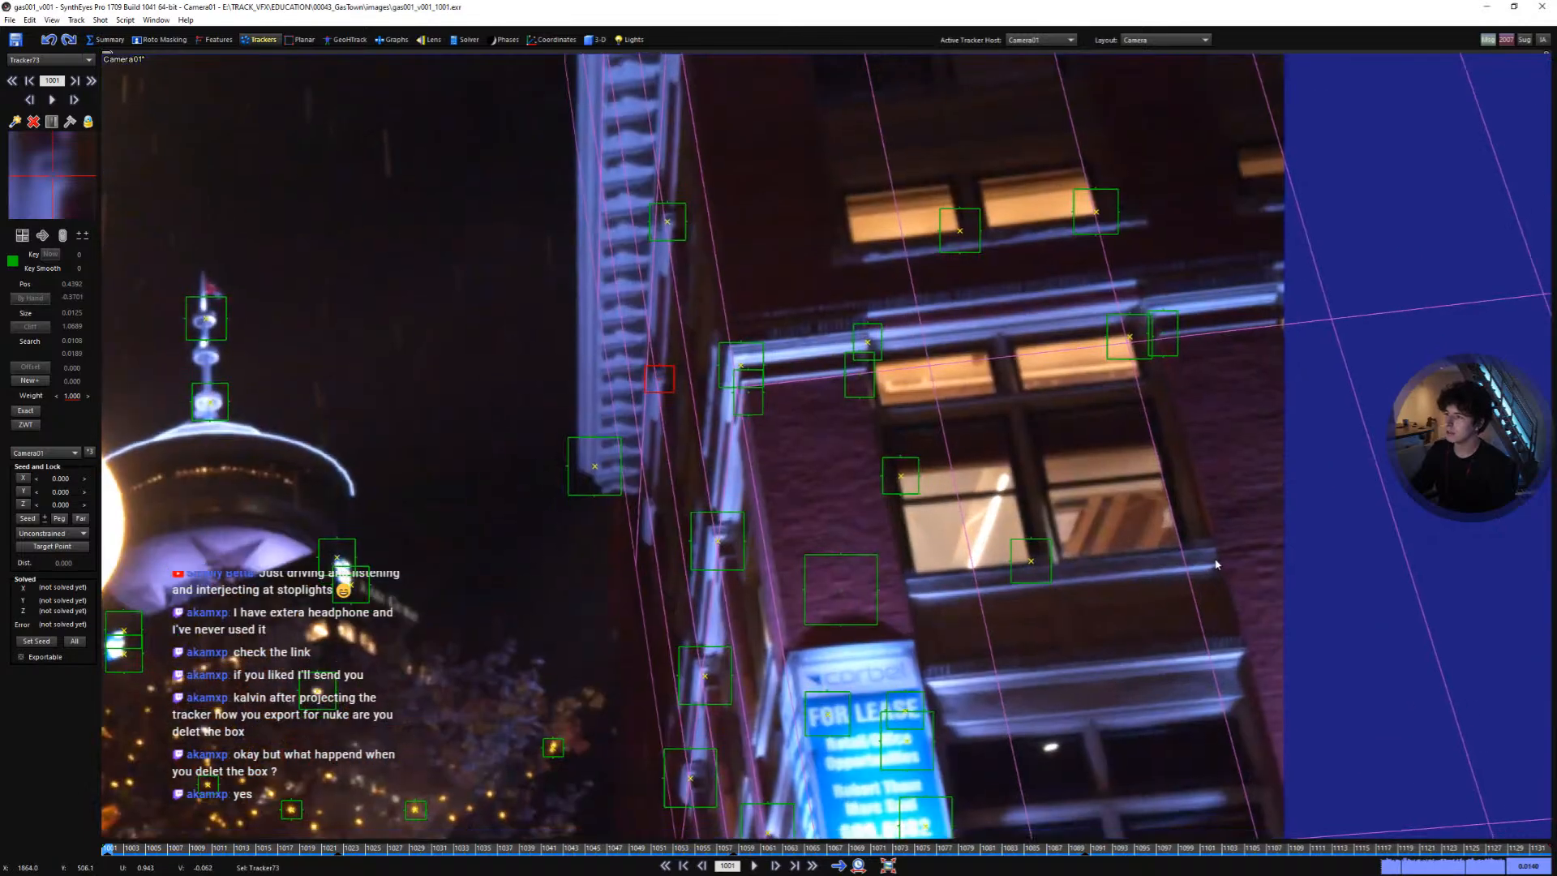
left_click(1190, 500)
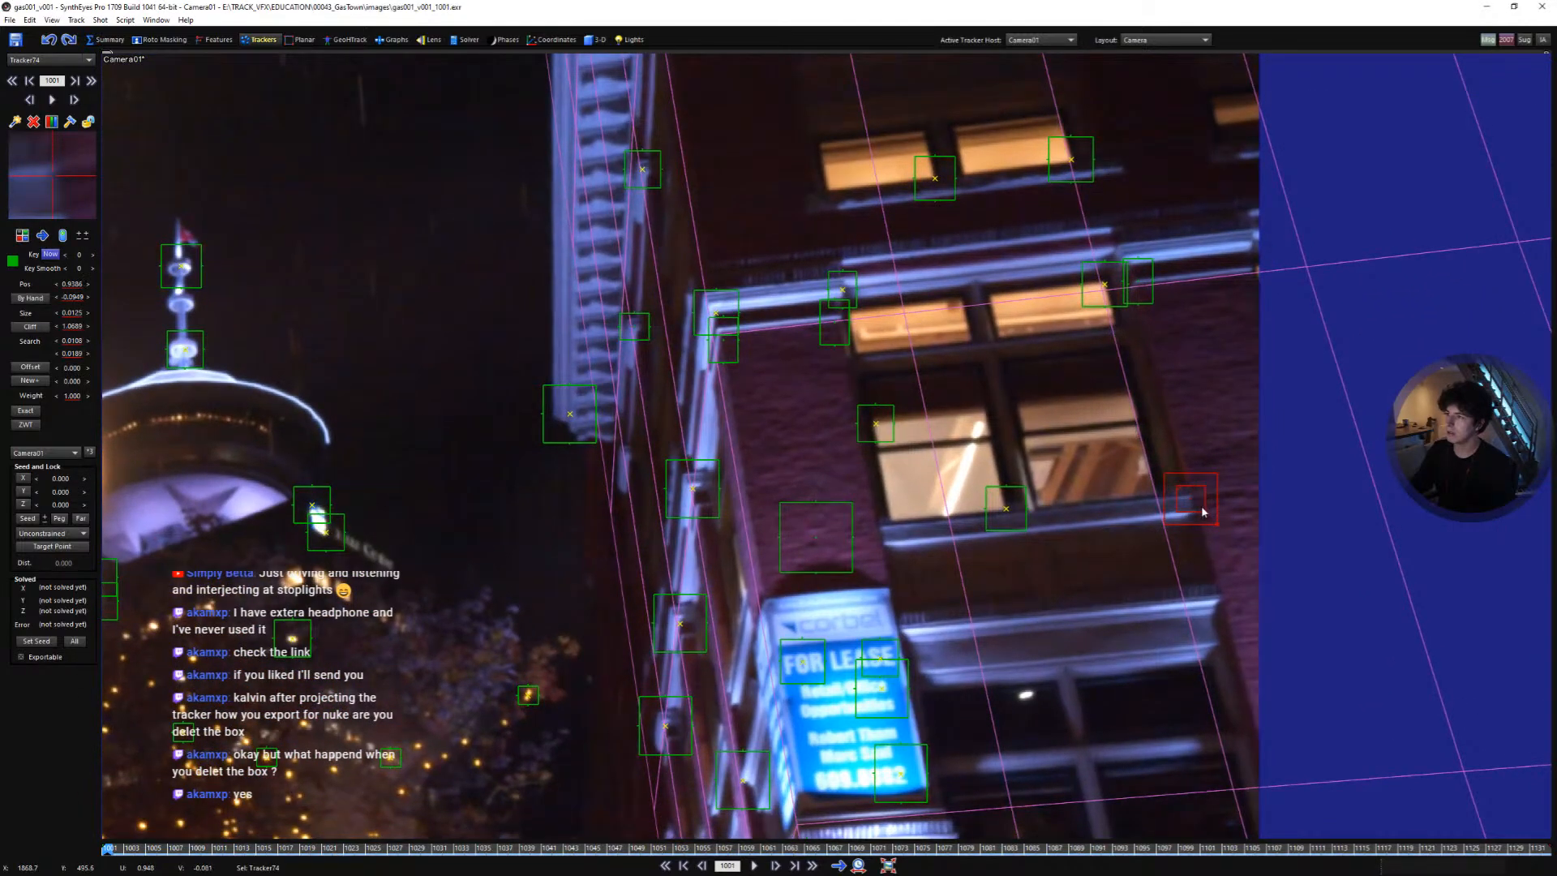
left_click_drag(1205, 511, 1211, 522)
key("space")
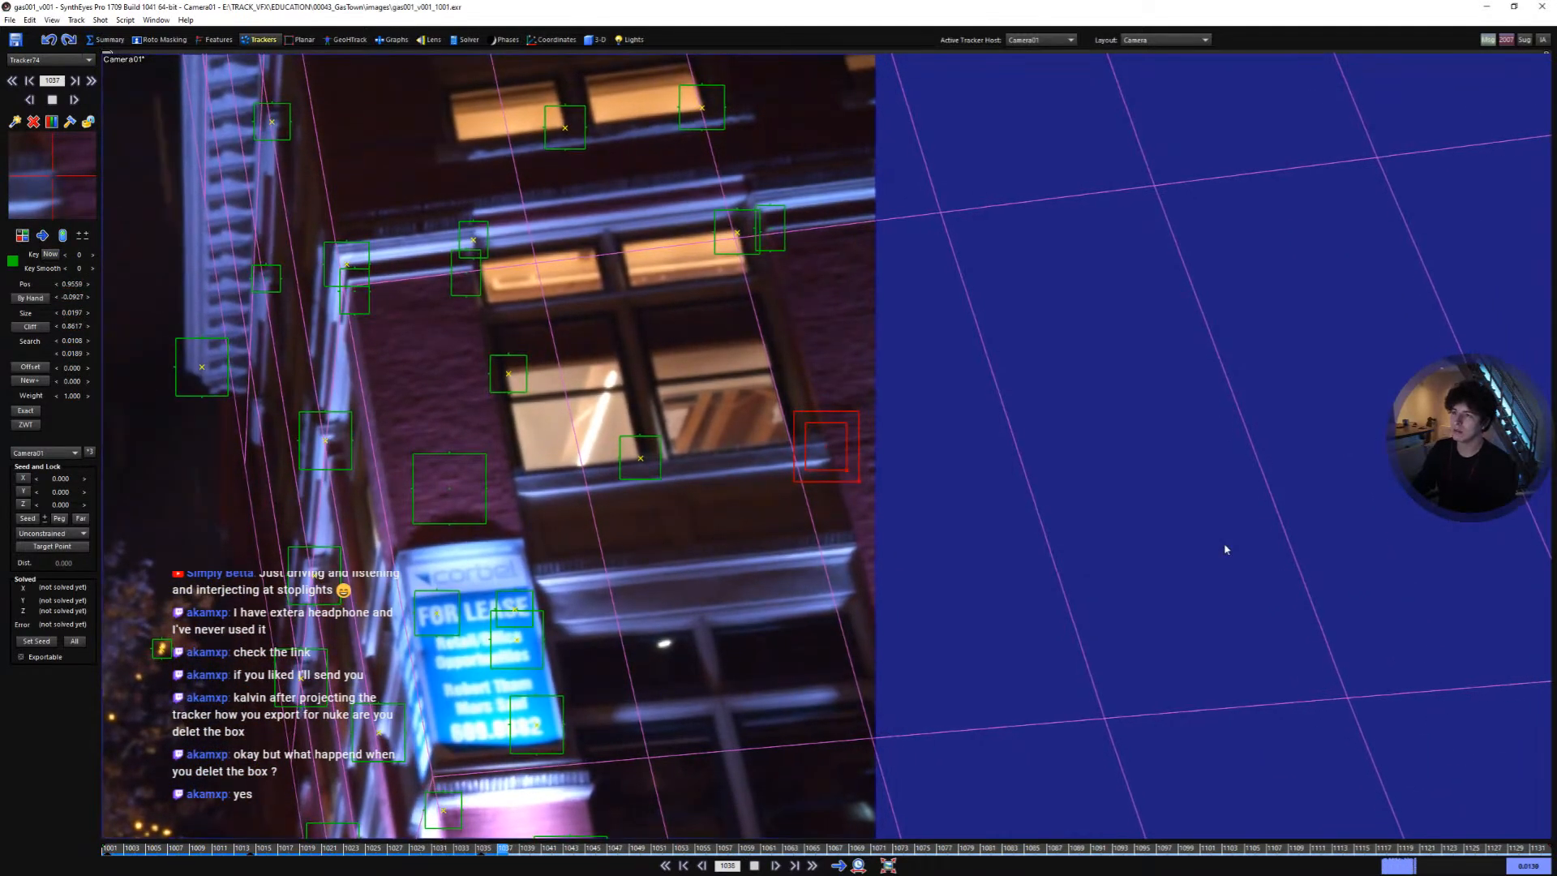
key("space")
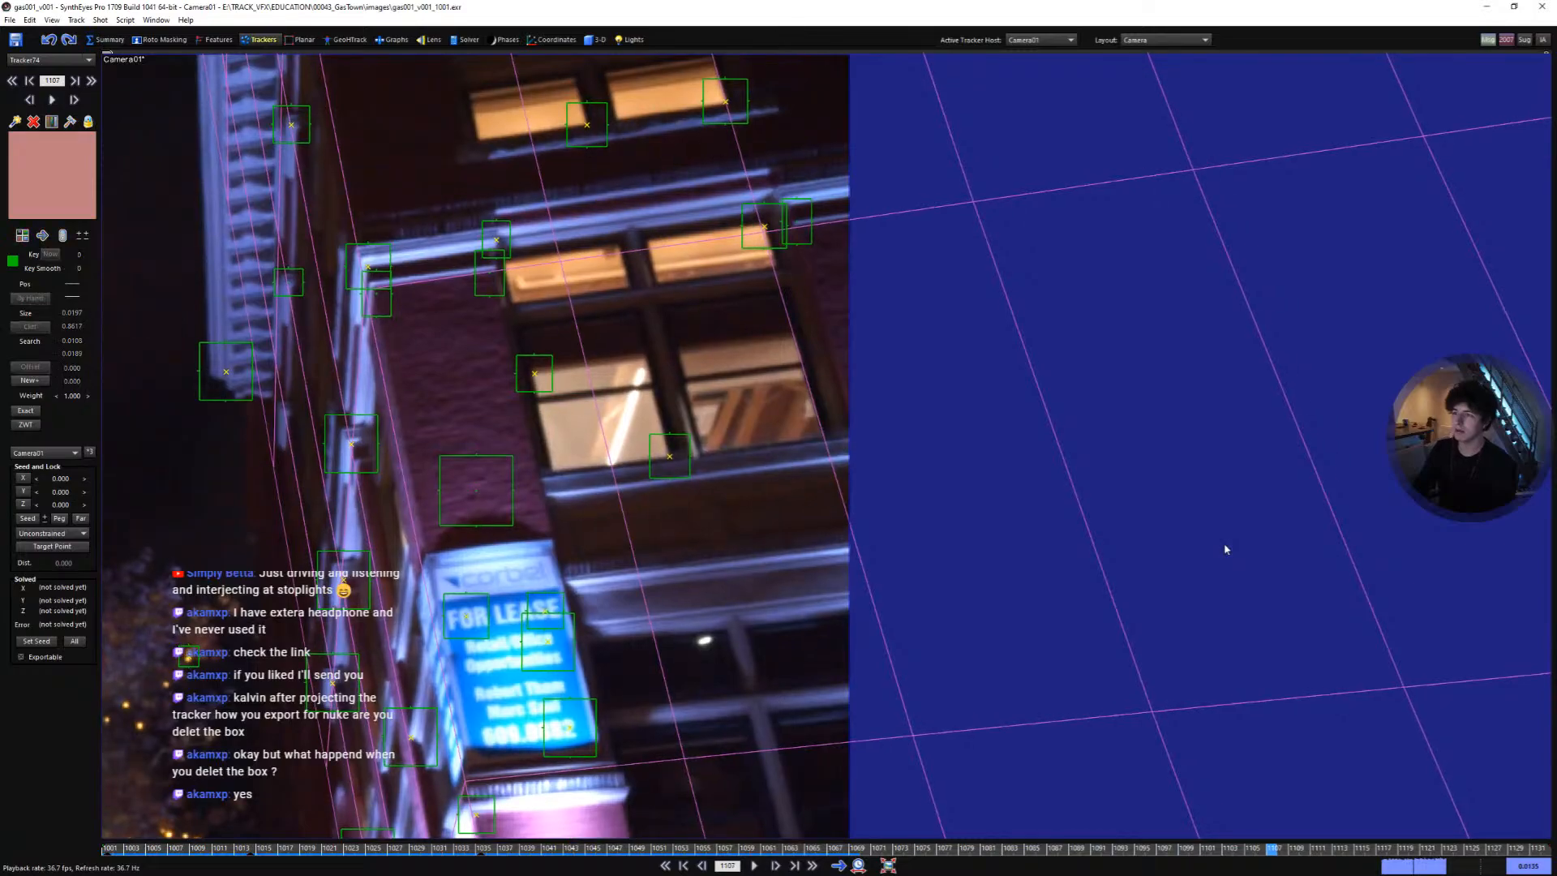
- Select the trackers on the building's wall, ledges and fire escape and drop them onto the proxy box mesh
key("shift+a")
scroll(1380, 543, "down", 3)
middle_click_drag(835, 484, 1085, 466)
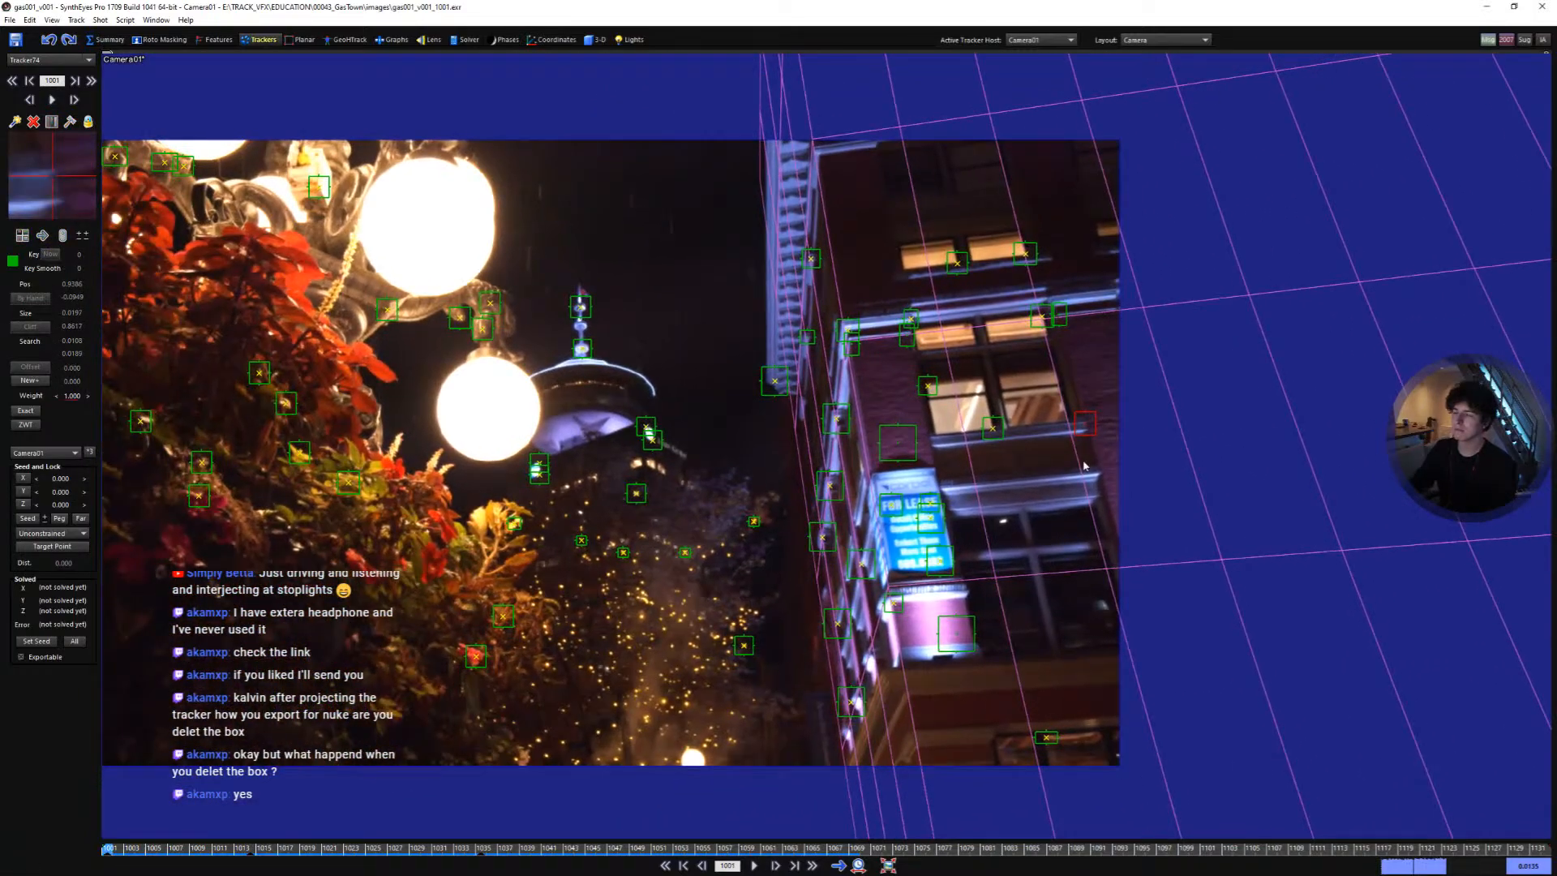
scroll(966, 473, "up", 5)
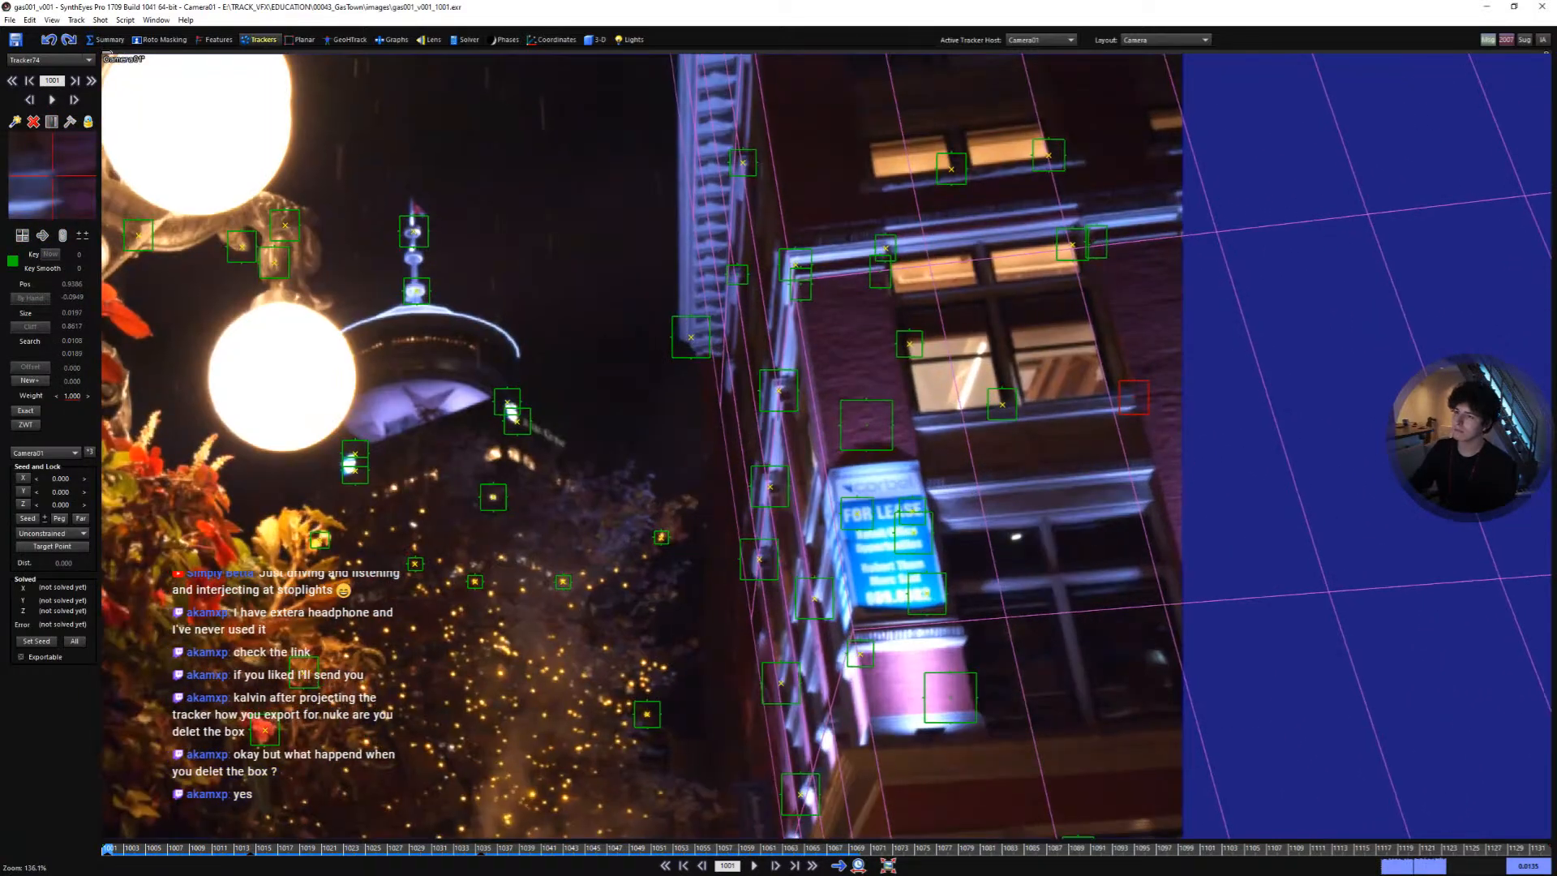
middle_click_drag(966, 474, 1107, 398)
scroll(1107, 398, "down", 2)
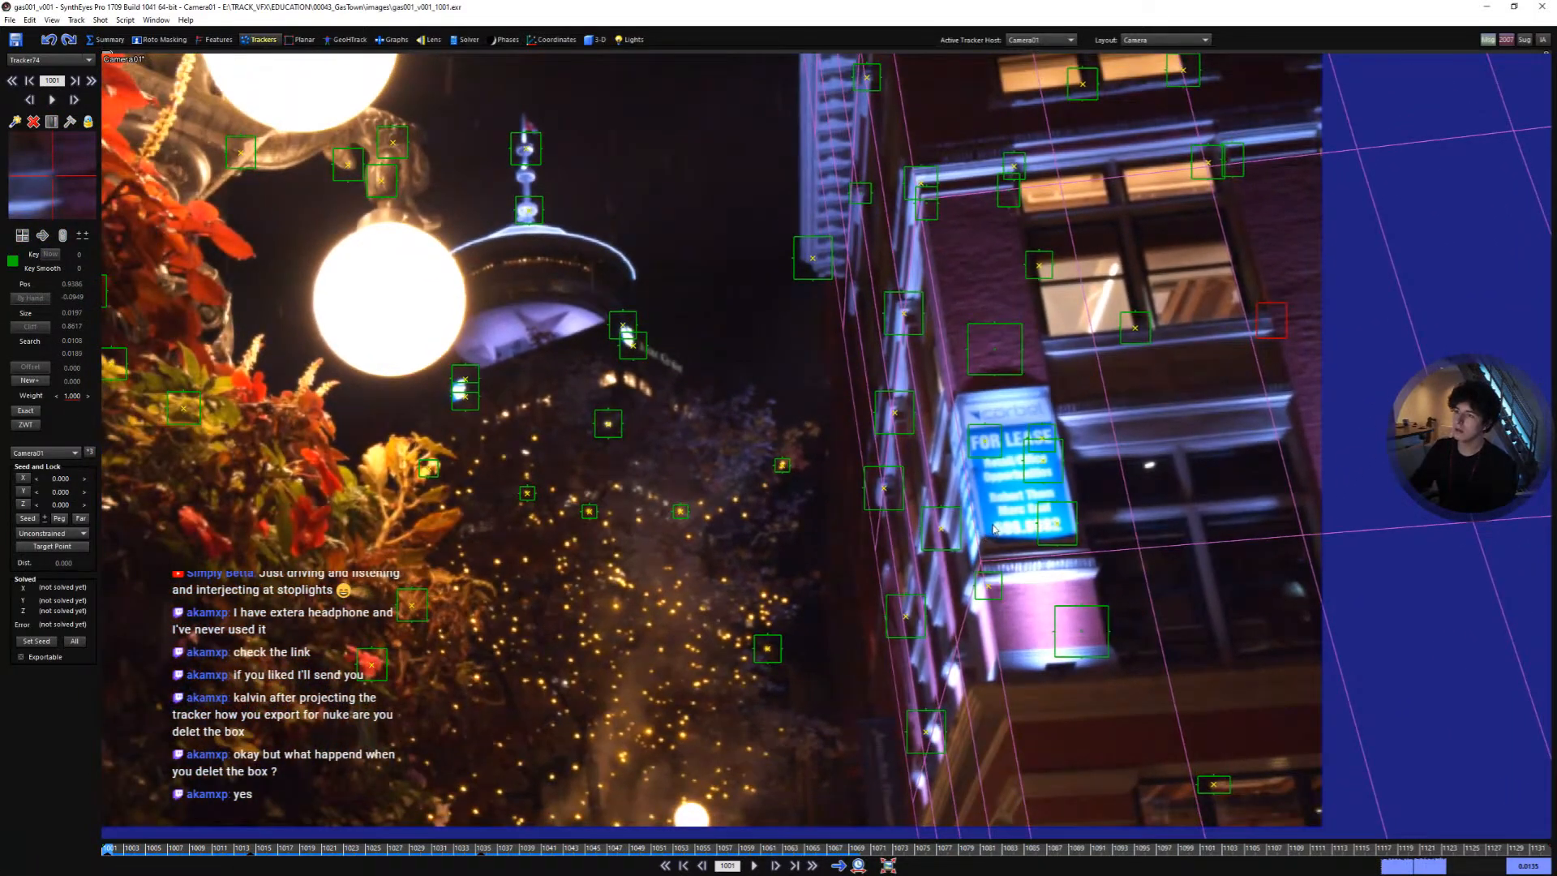
middle_click_drag(993, 529, 896, 559)
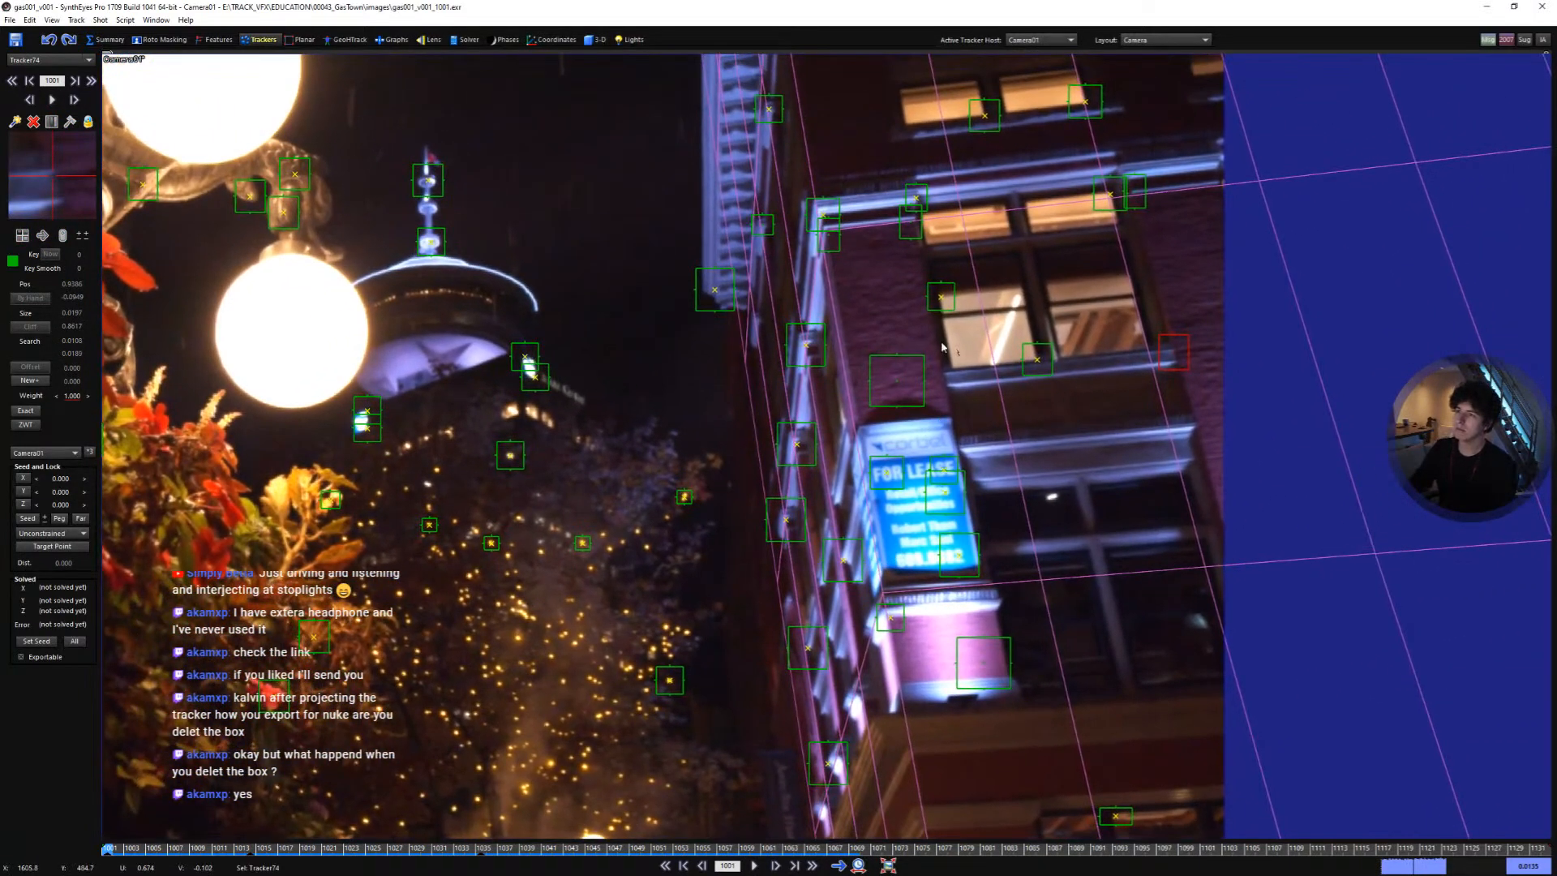
left_click(921, 359, "ctrl")
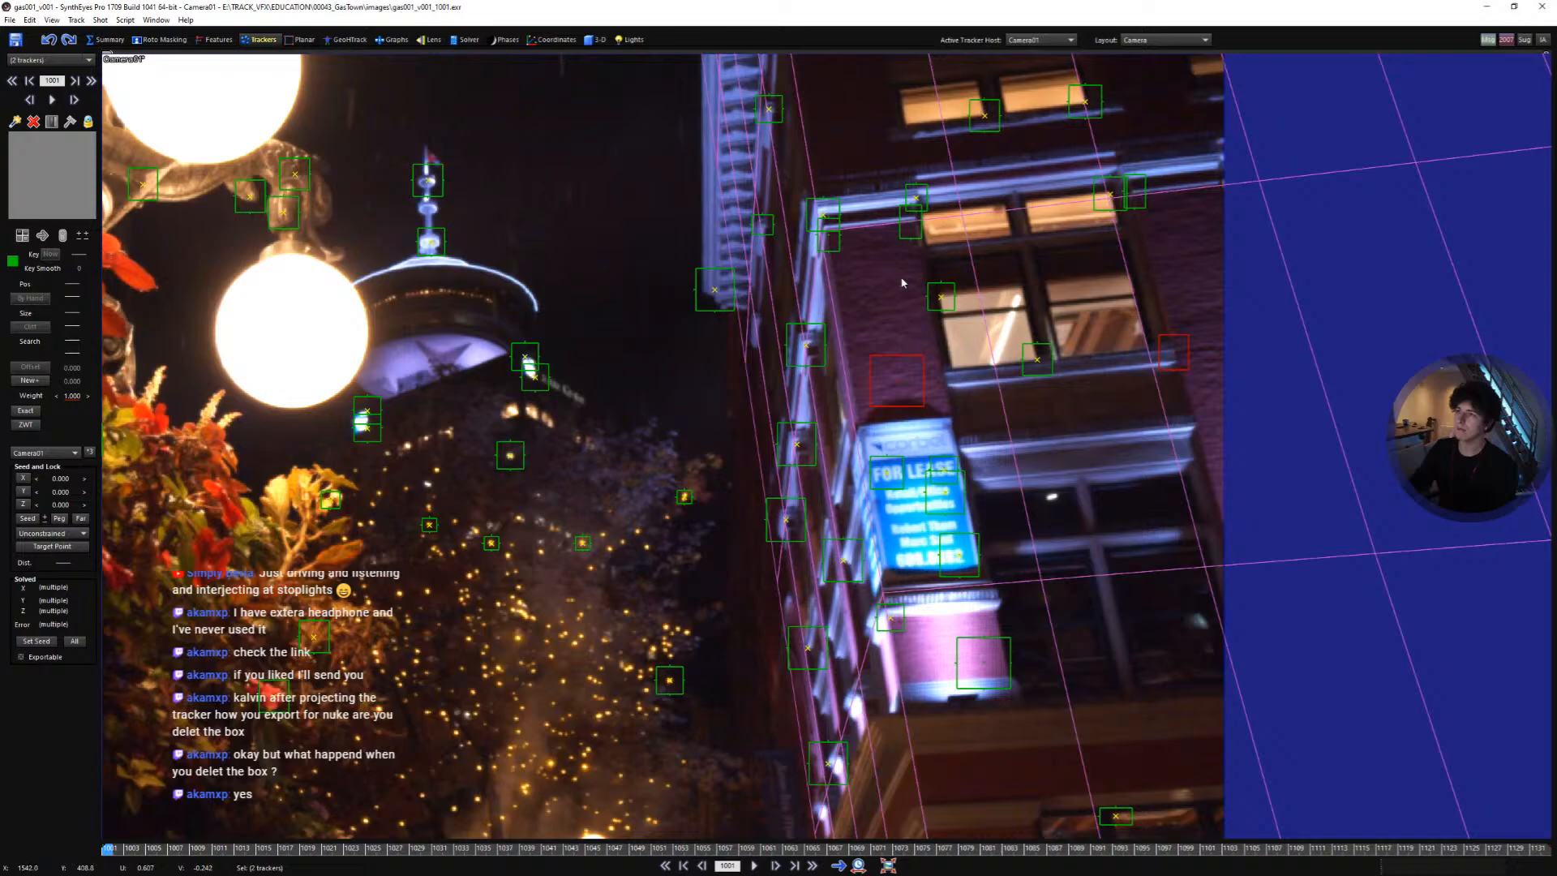
mouse_move(921, 213)
left_mouse_down("shift")
mouse_move(833, 223)
mouse_move(810, 243)
left_mouse_up("shift")
middle_click_drag(893, 315, 825, 459)
middle_click_drag(935, 304, 907, 371)
scroll(966, 332, "up", 2)
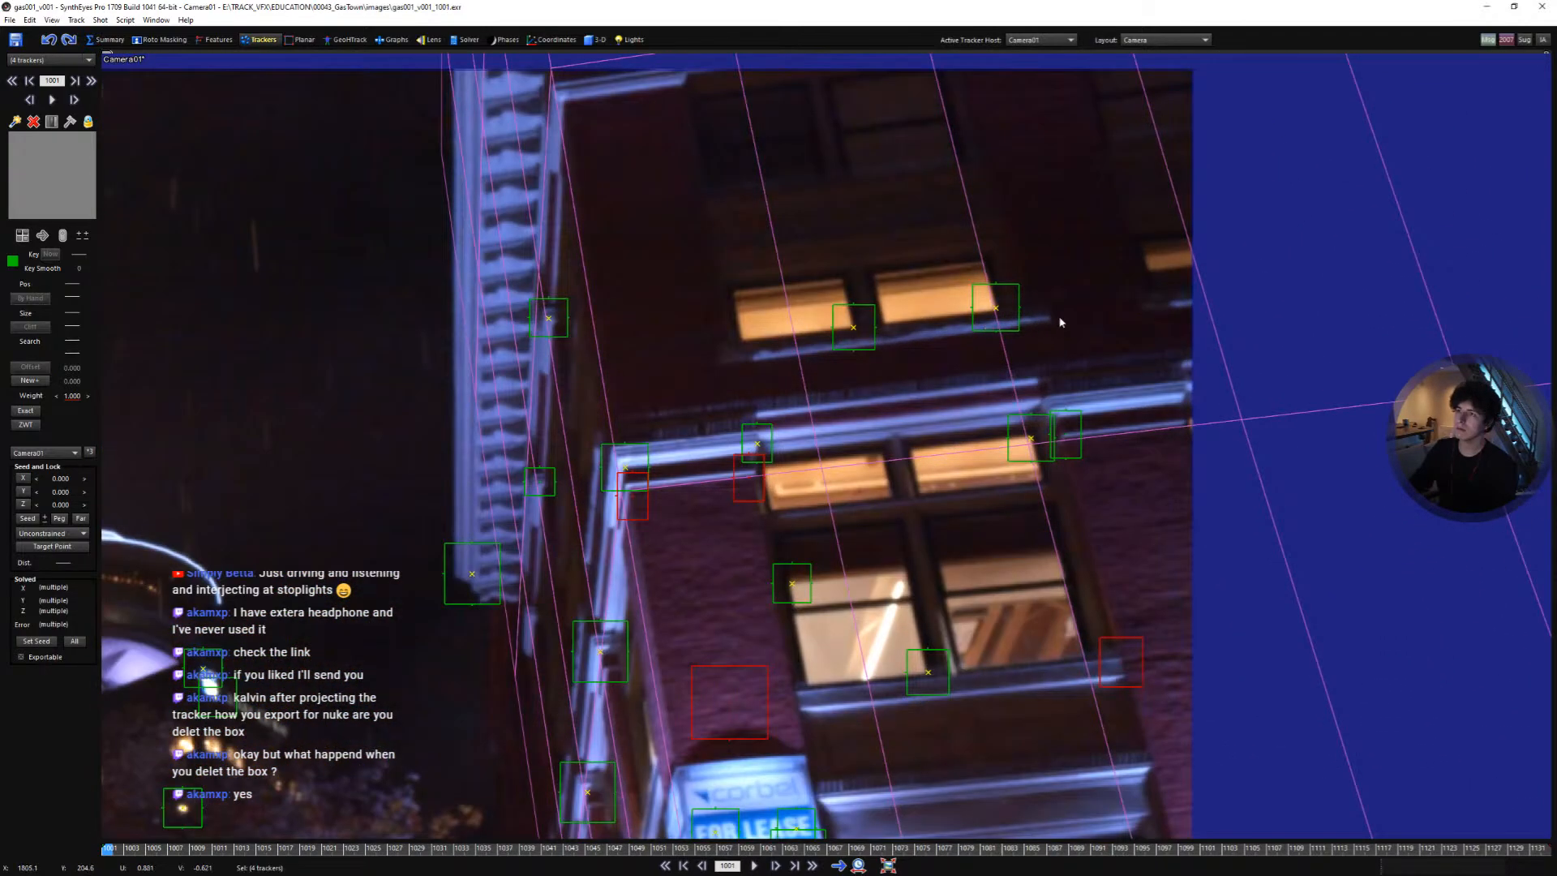
left_click_drag(1061, 322, 952, 340, "shift")
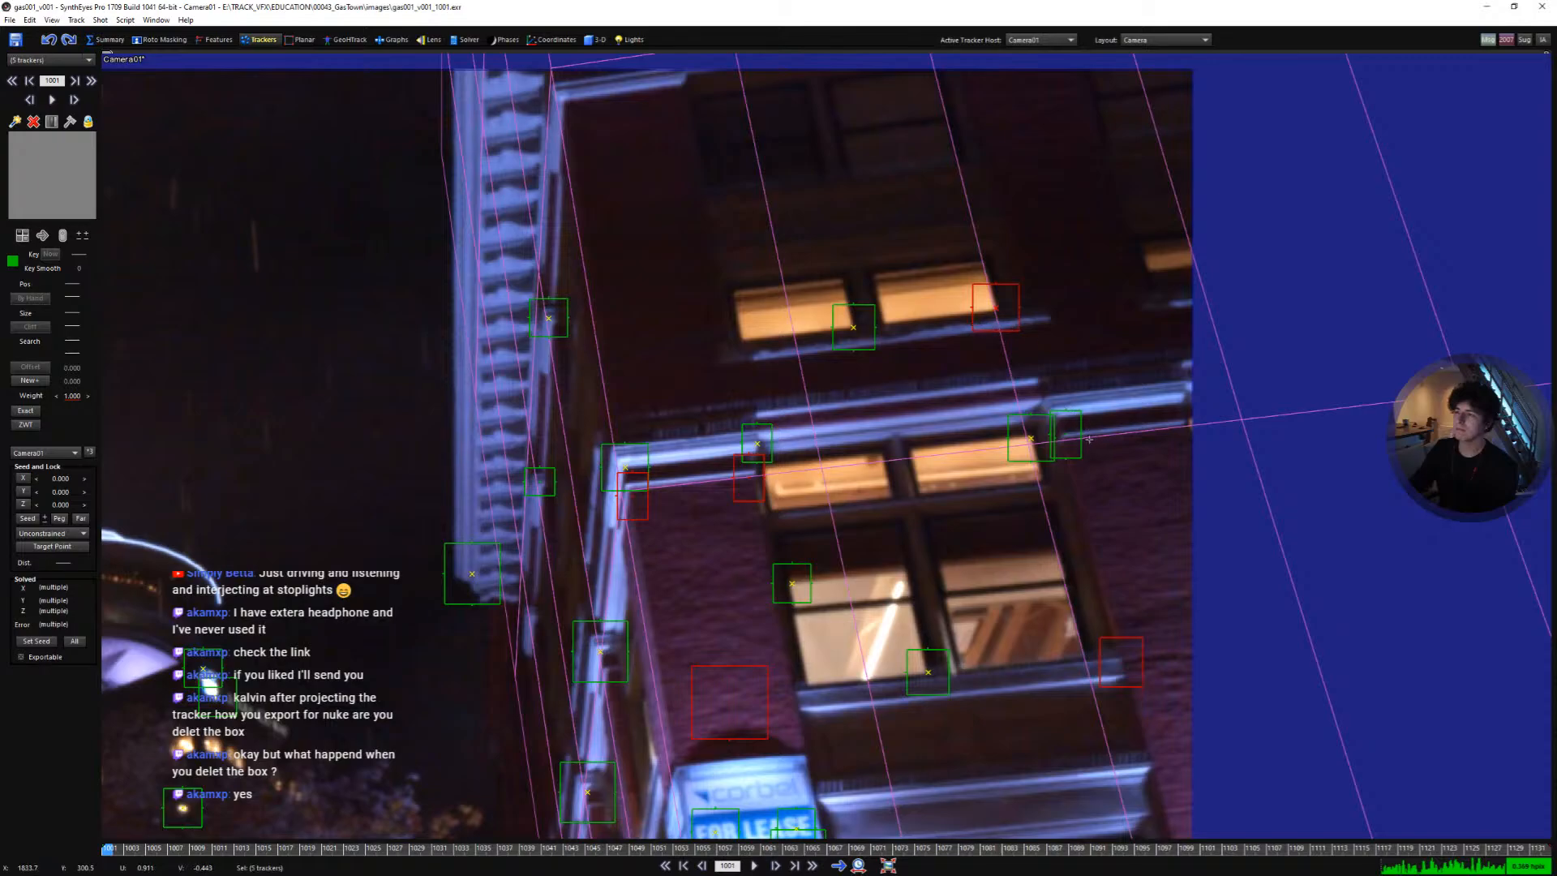
left_click_drag(1090, 439, 1059, 433, "shift")
scroll(991, 316, "down", 3)
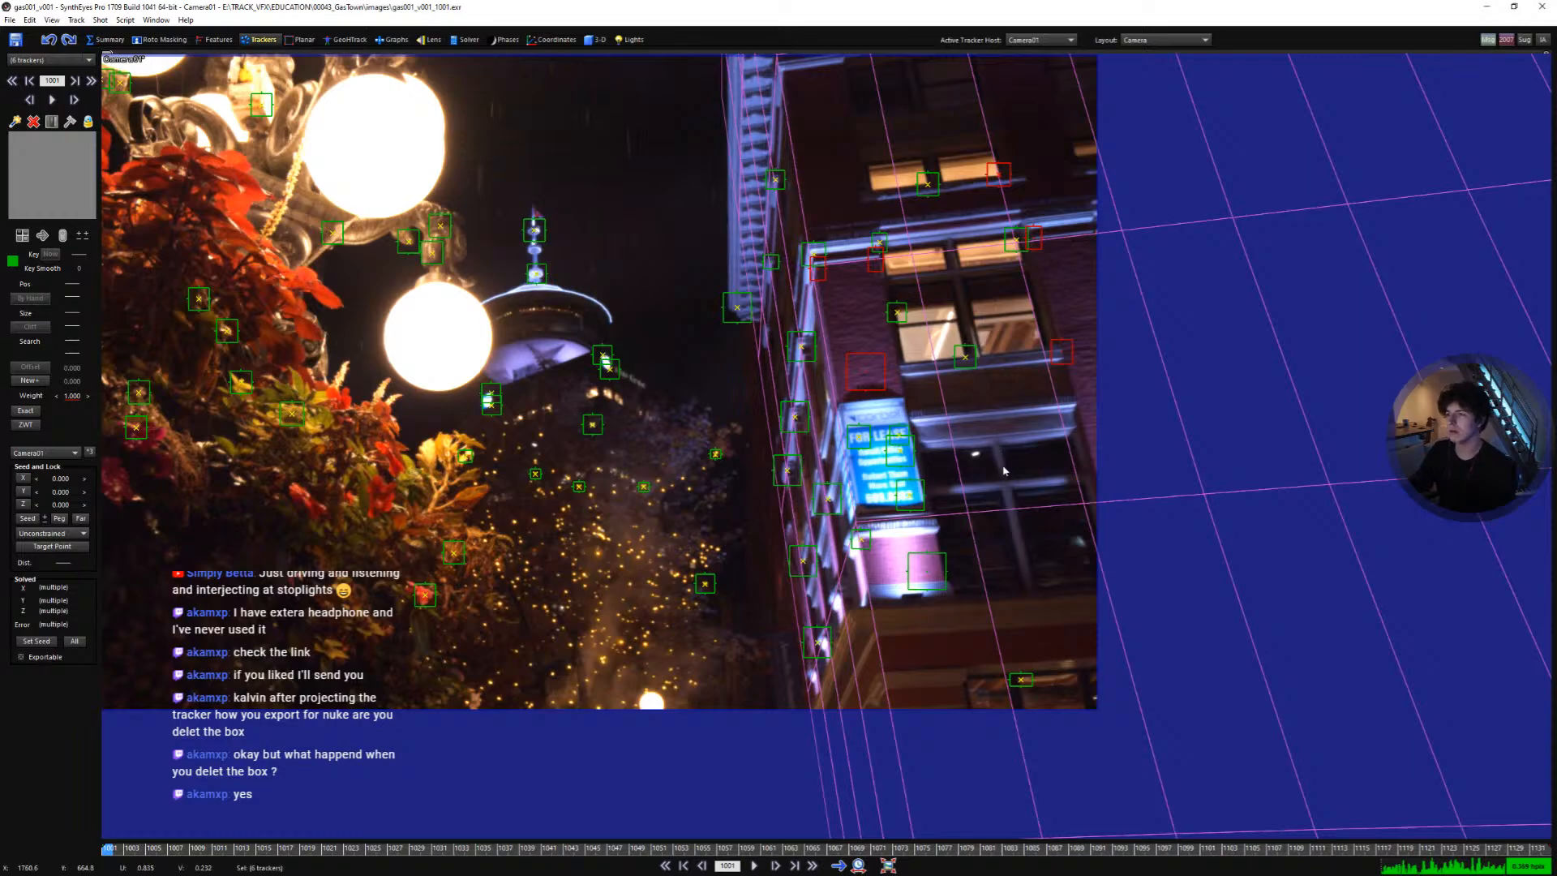
scroll(974, 625, "up", 5)
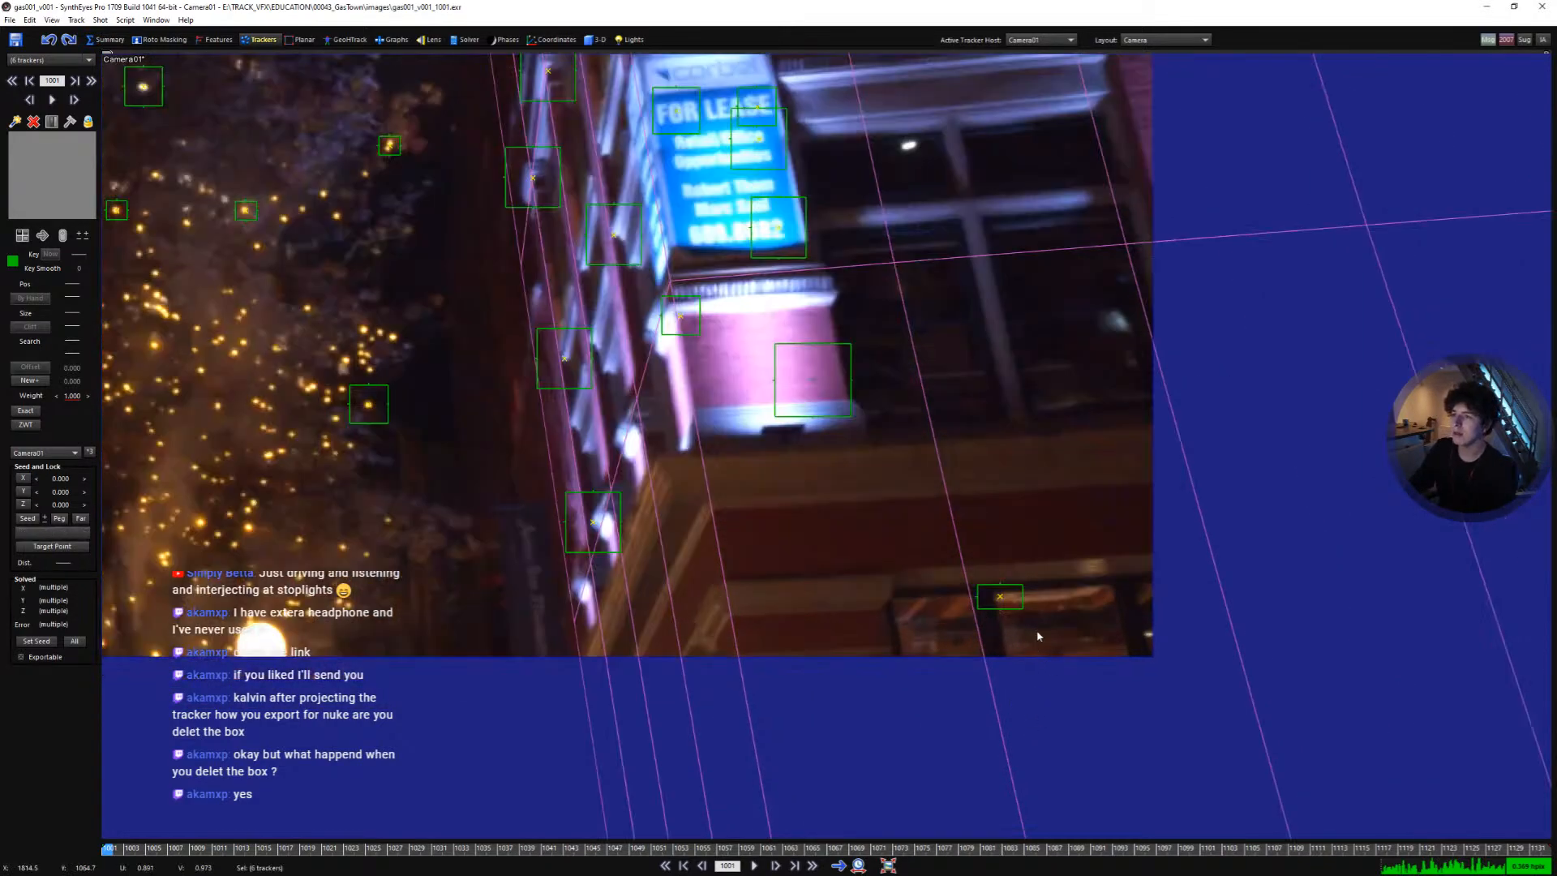
left_click_drag(932, 604, 929, 622)
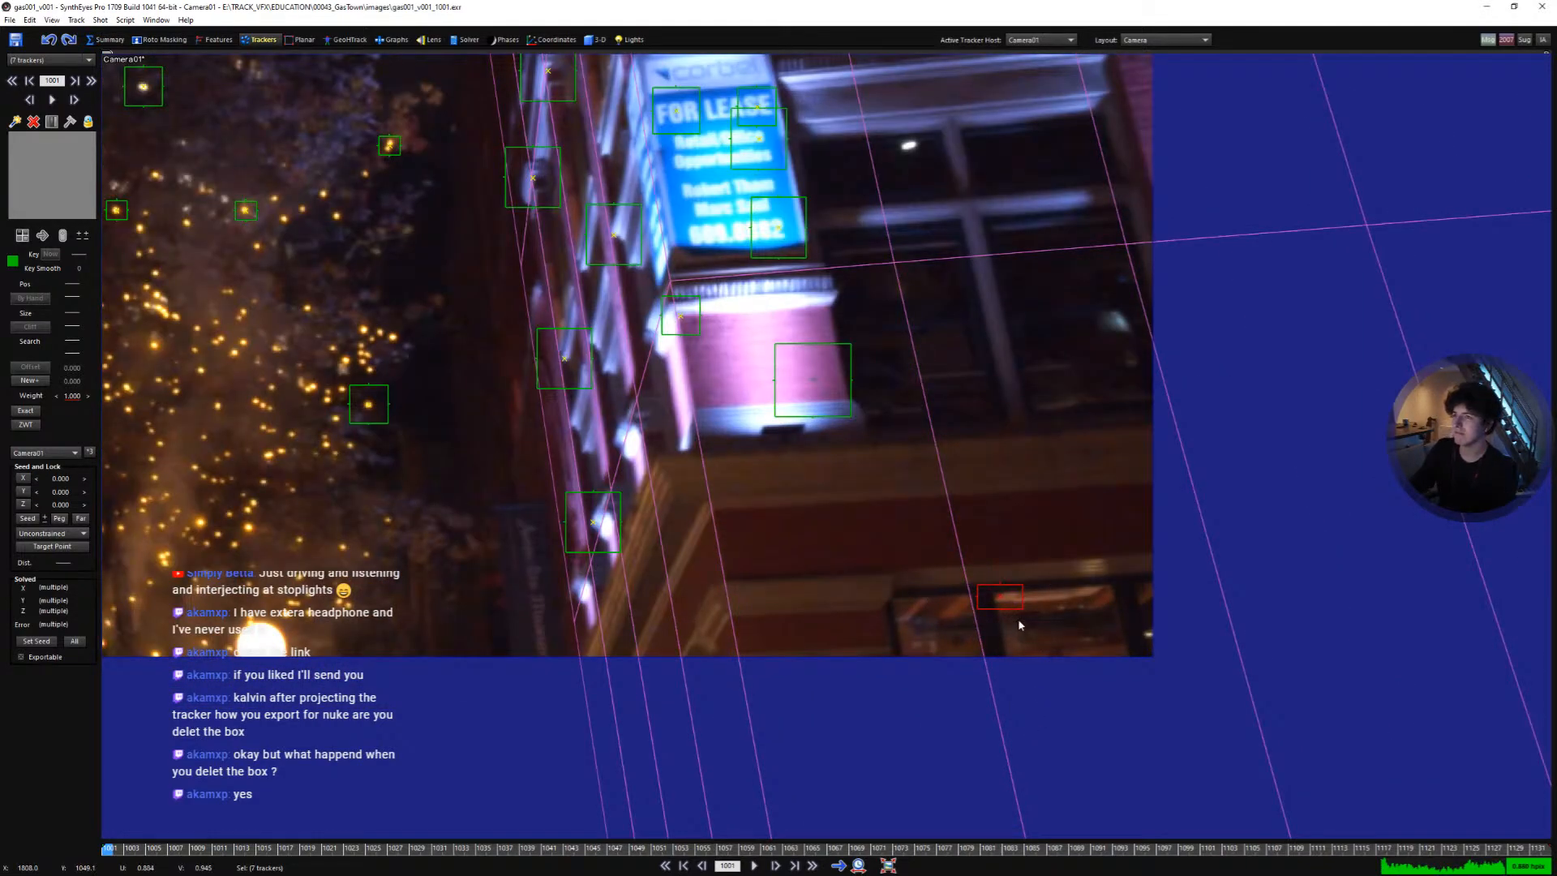
key("ctrl+z")
middle_click_drag(886, 483, 967, 616)
scroll(961, 523, "down", 2)
middle_click_drag(951, 523, 960, 542)
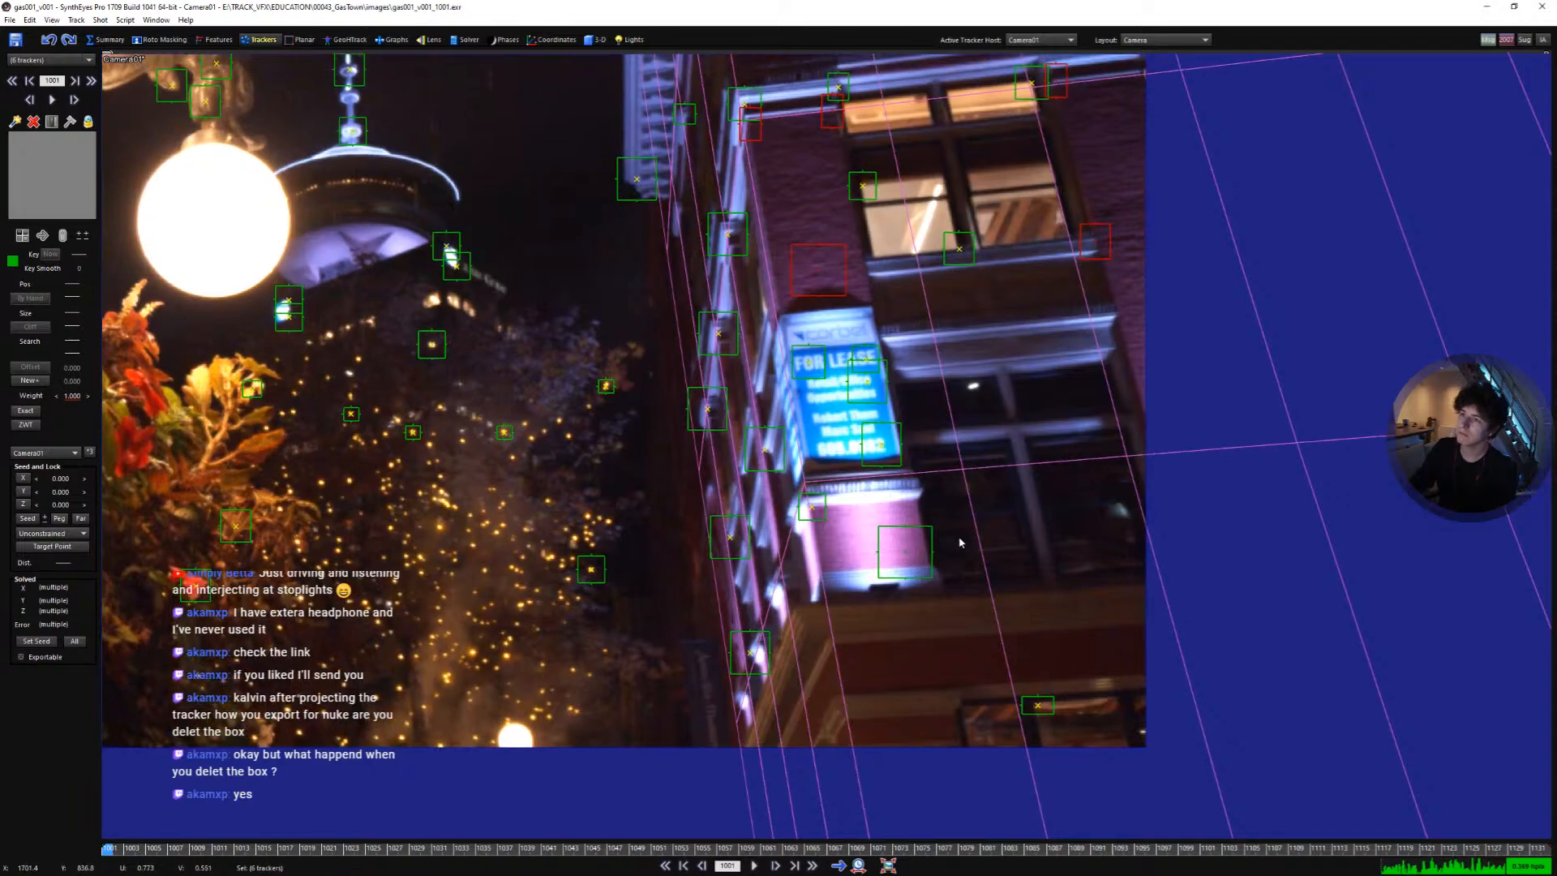
left_click_drag(917, 513, 912, 582)
scroll(865, 532, "up", 3)
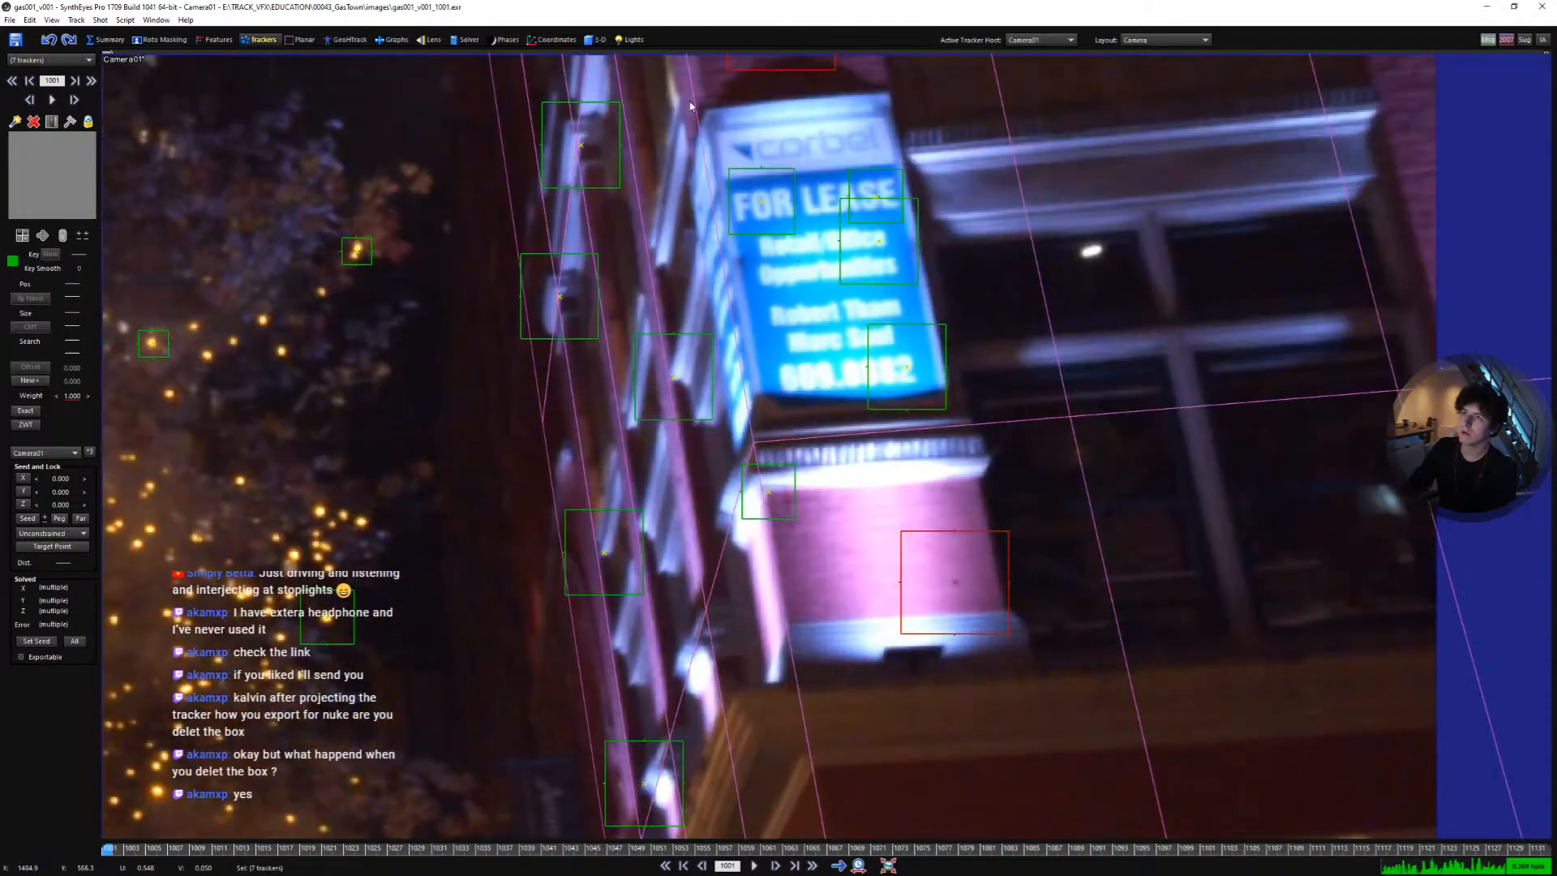
middle_click_drag(691, 106, 694, 268)
scroll(734, 411, "down", 2)
middle_click_drag(839, 604, 877, 554)
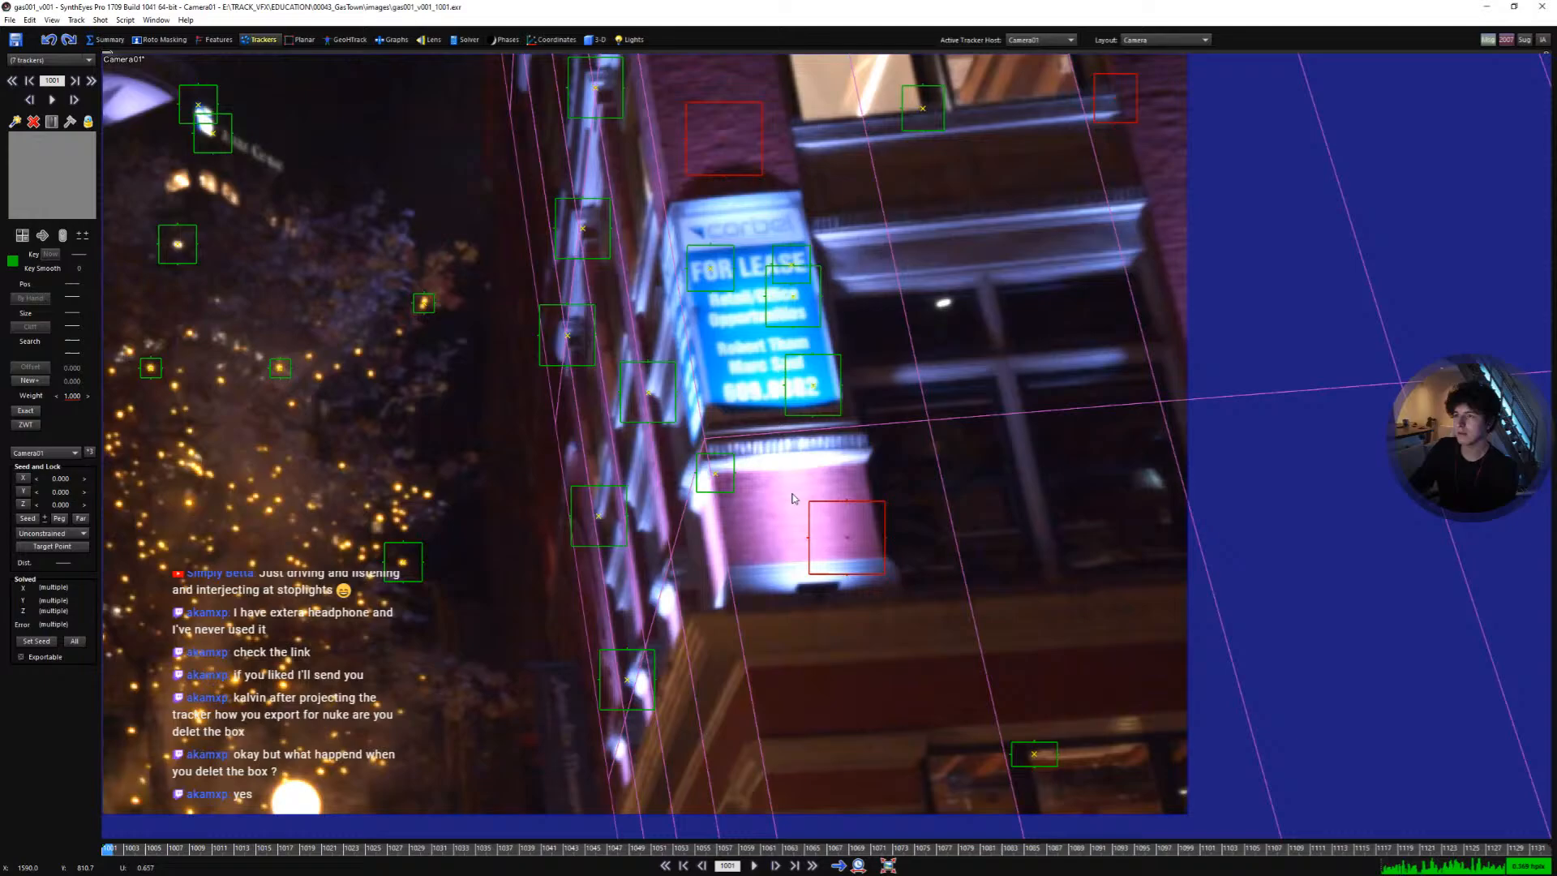
scroll(838, 525, "down", 3)
scroll(878, 554, "up", 2)
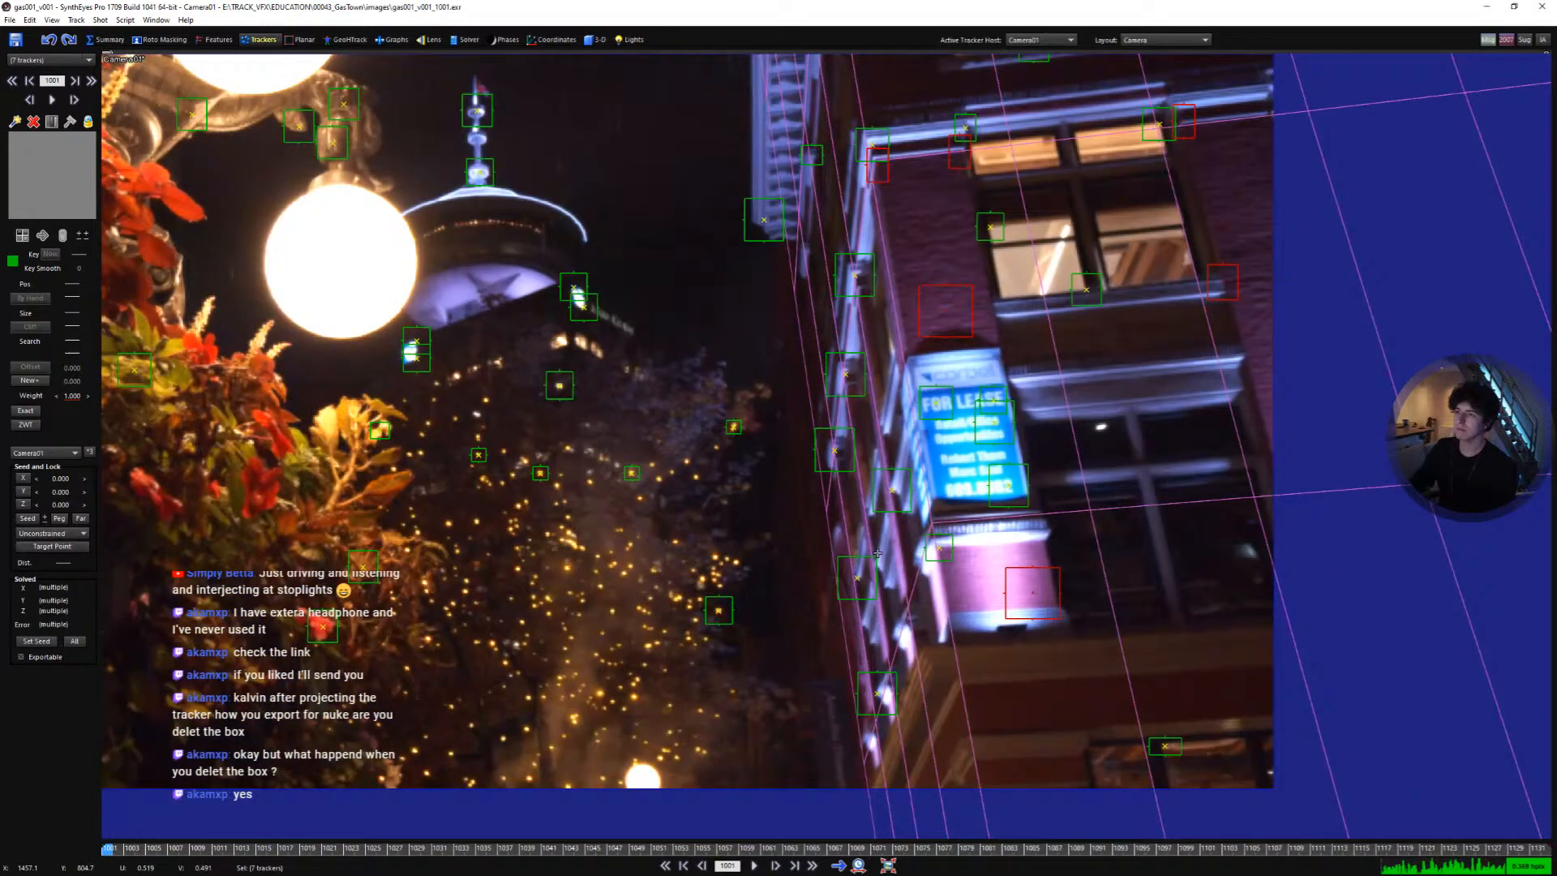
scroll(877, 554, "up", 2)
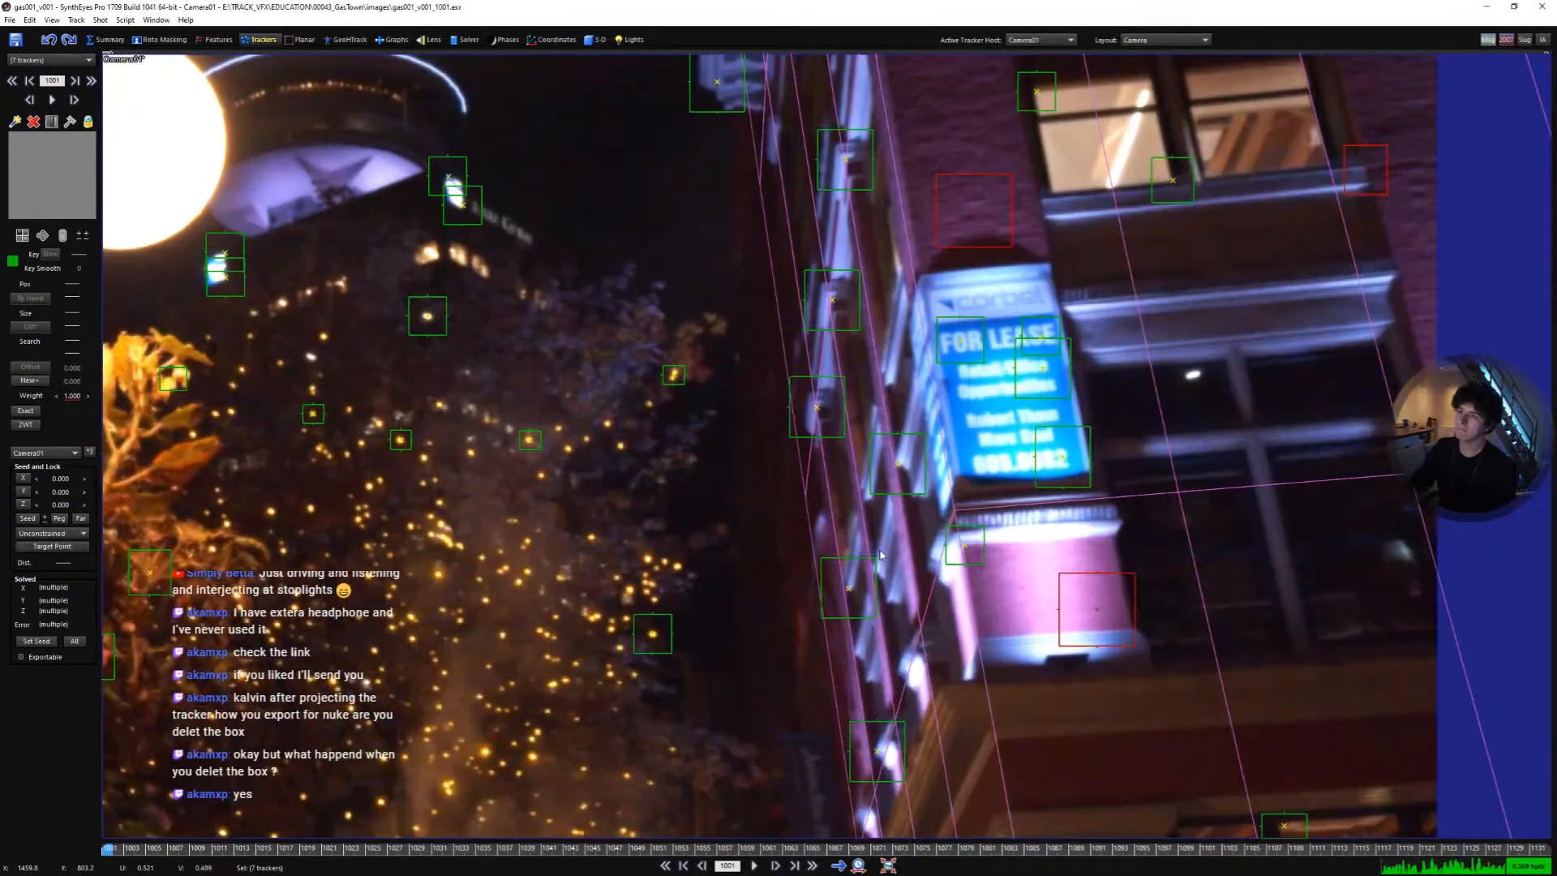
left_click(840, 592, "shift")
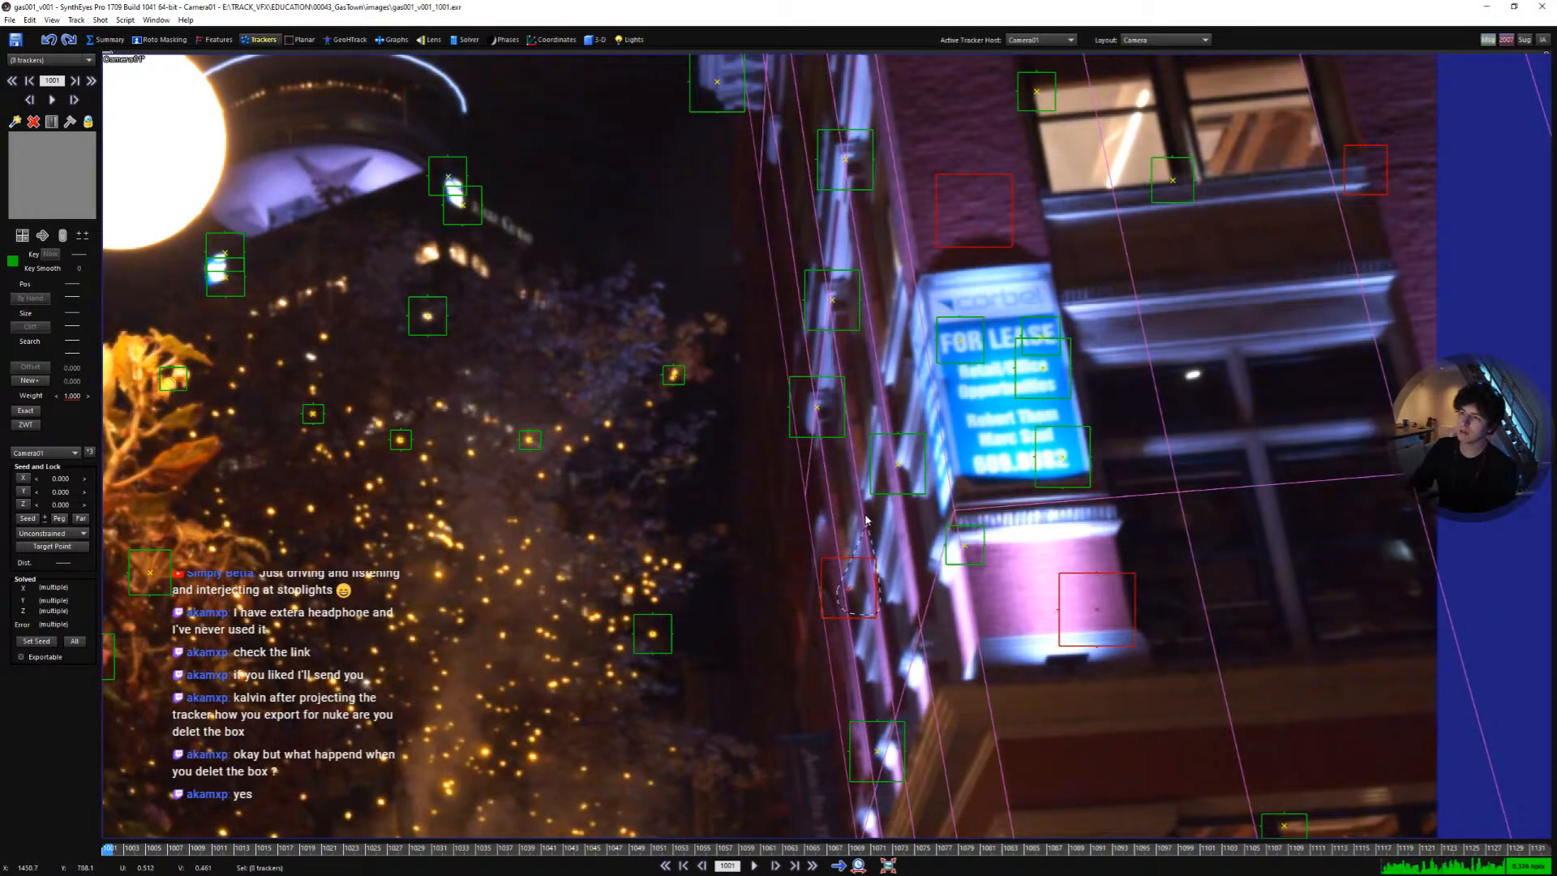
left_click(817, 405, "shift")
scroll(851, 506, "down", 2)
scroll(839, 536, "up", 2)
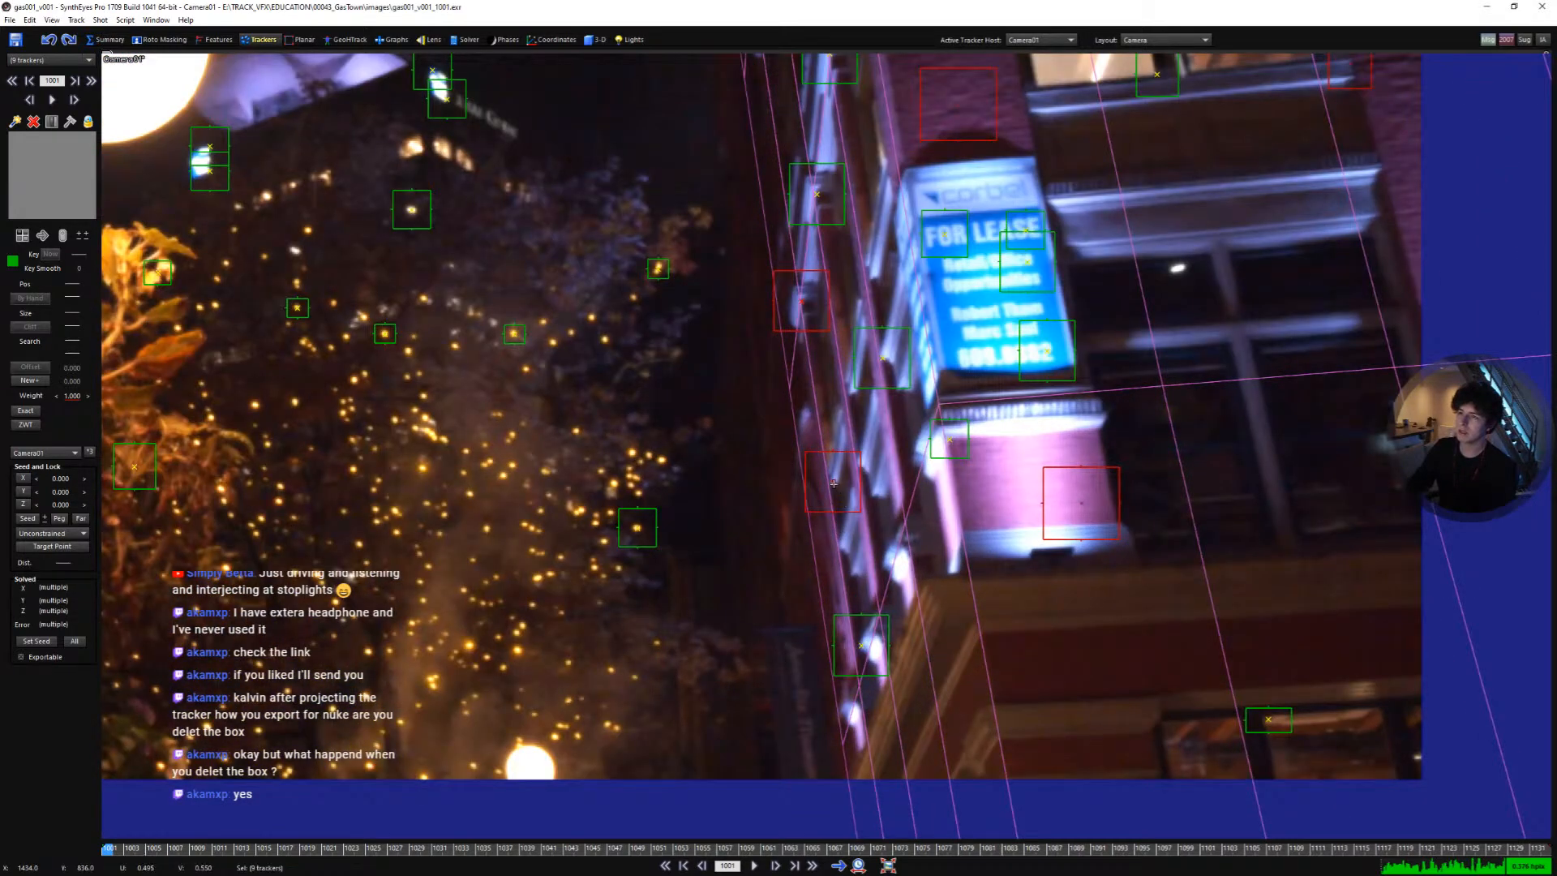
scroll(880, 572, "down", 1)
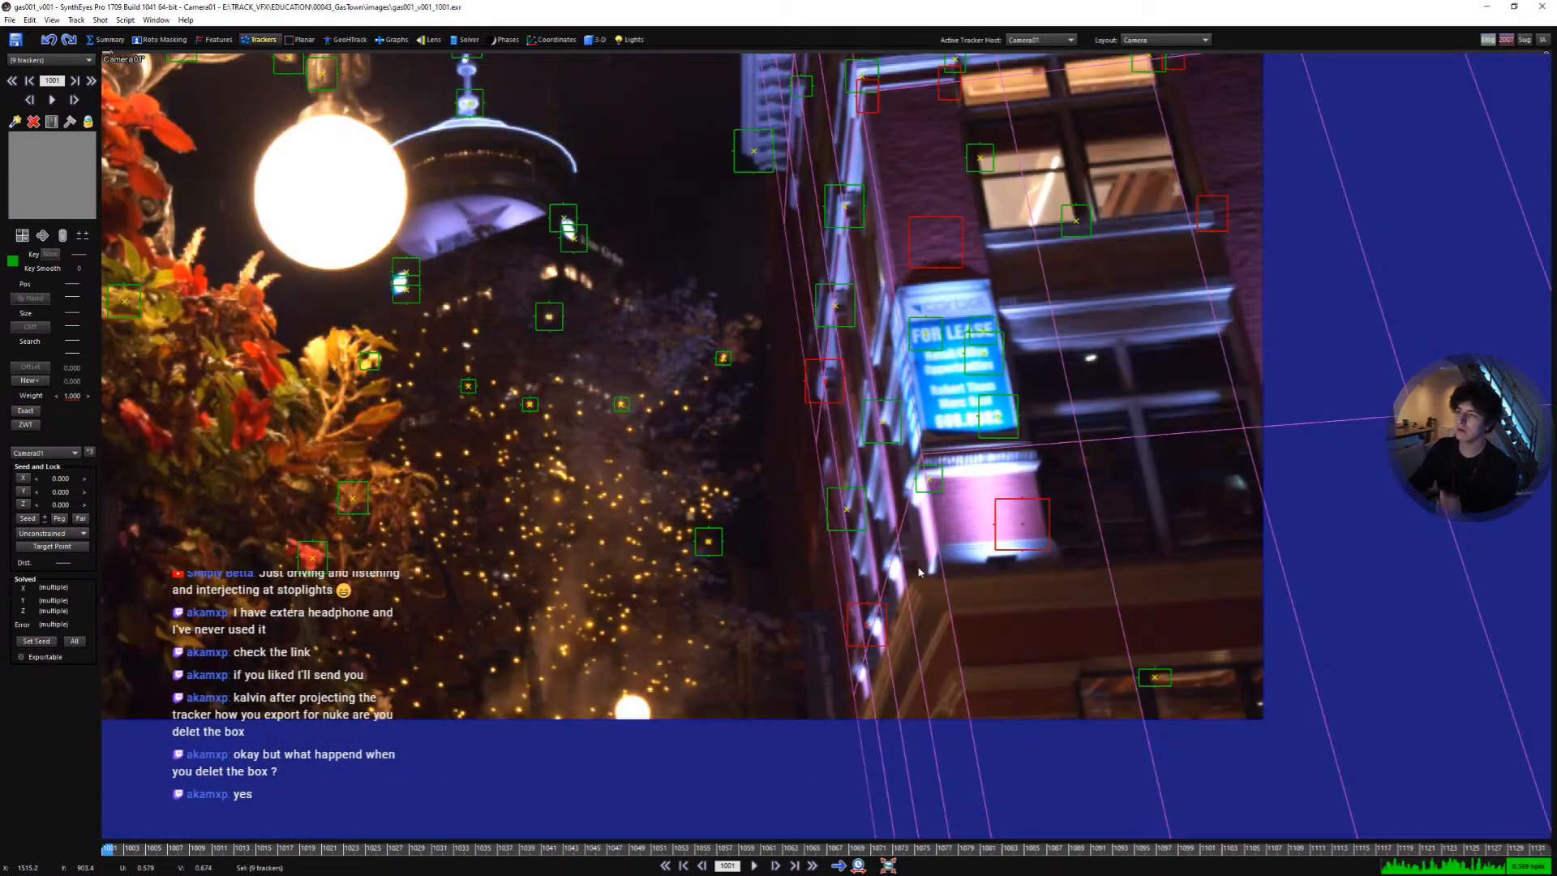
scroll(824, 377, "up", 2)
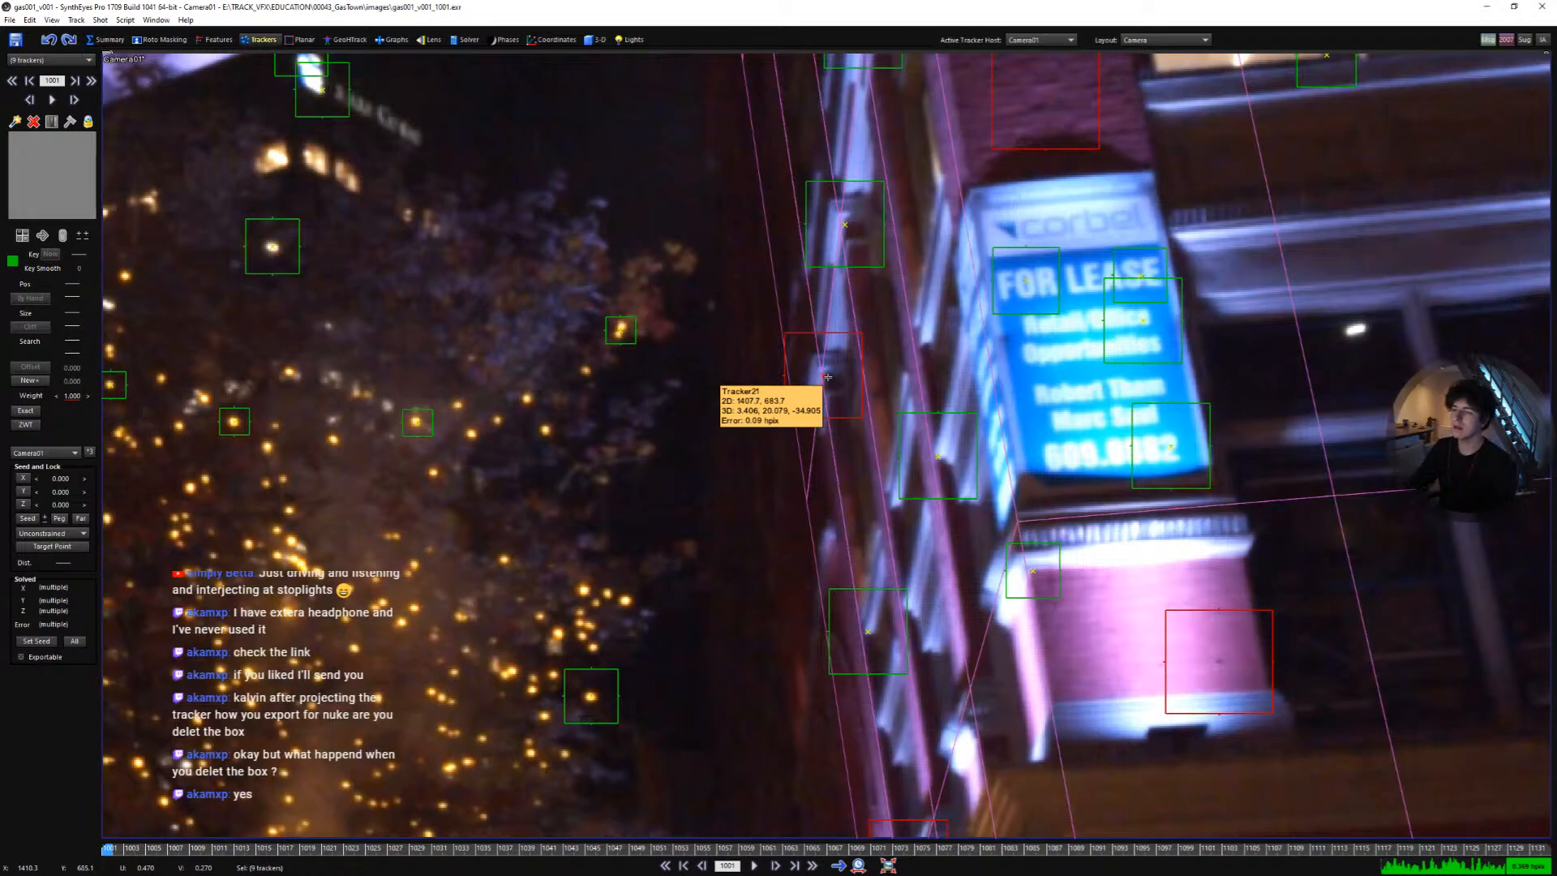
scroll(827, 377, "down", 5)
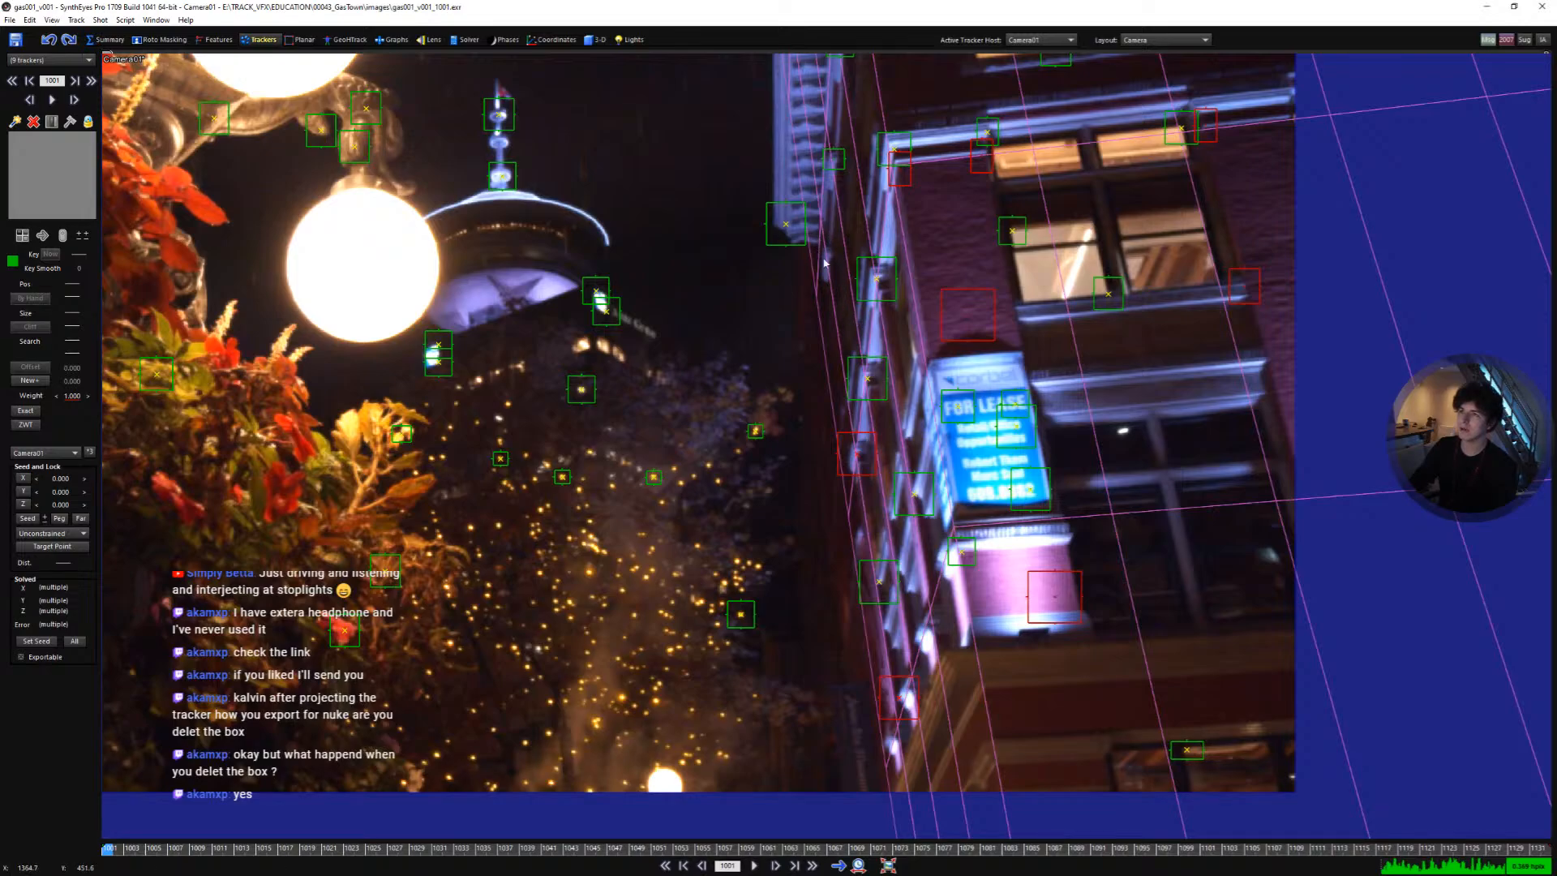
middle_click_drag(833, 607, 861, 637)
scroll(620, 357, "down", 7)
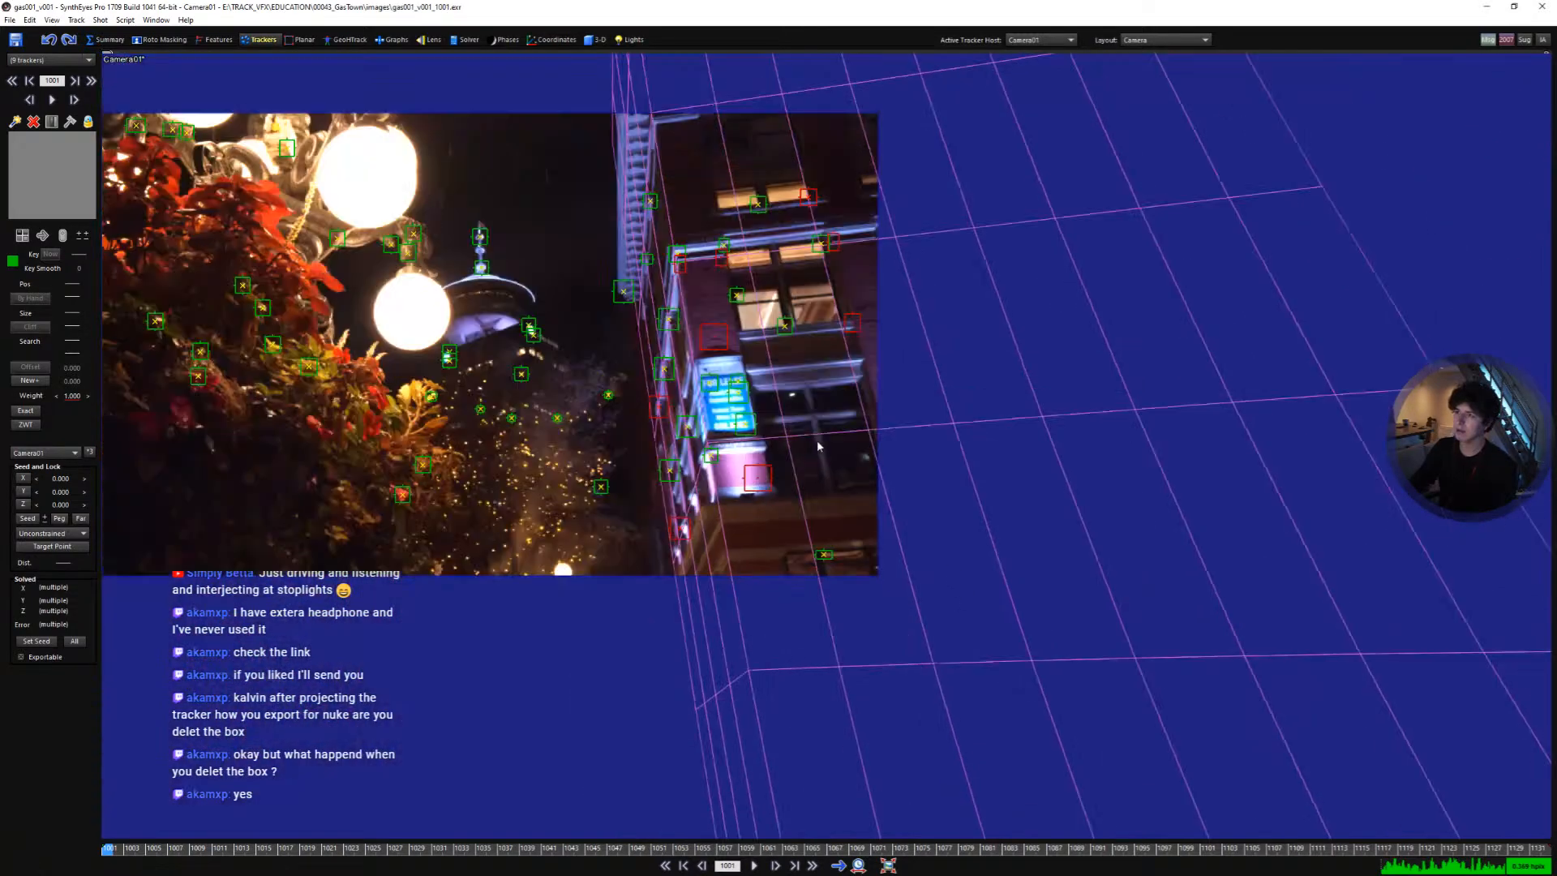
middle_click_drag(620, 356, 915, 471)
scroll(916, 471, "up", 1)
scroll(899, 435, "up", 2)
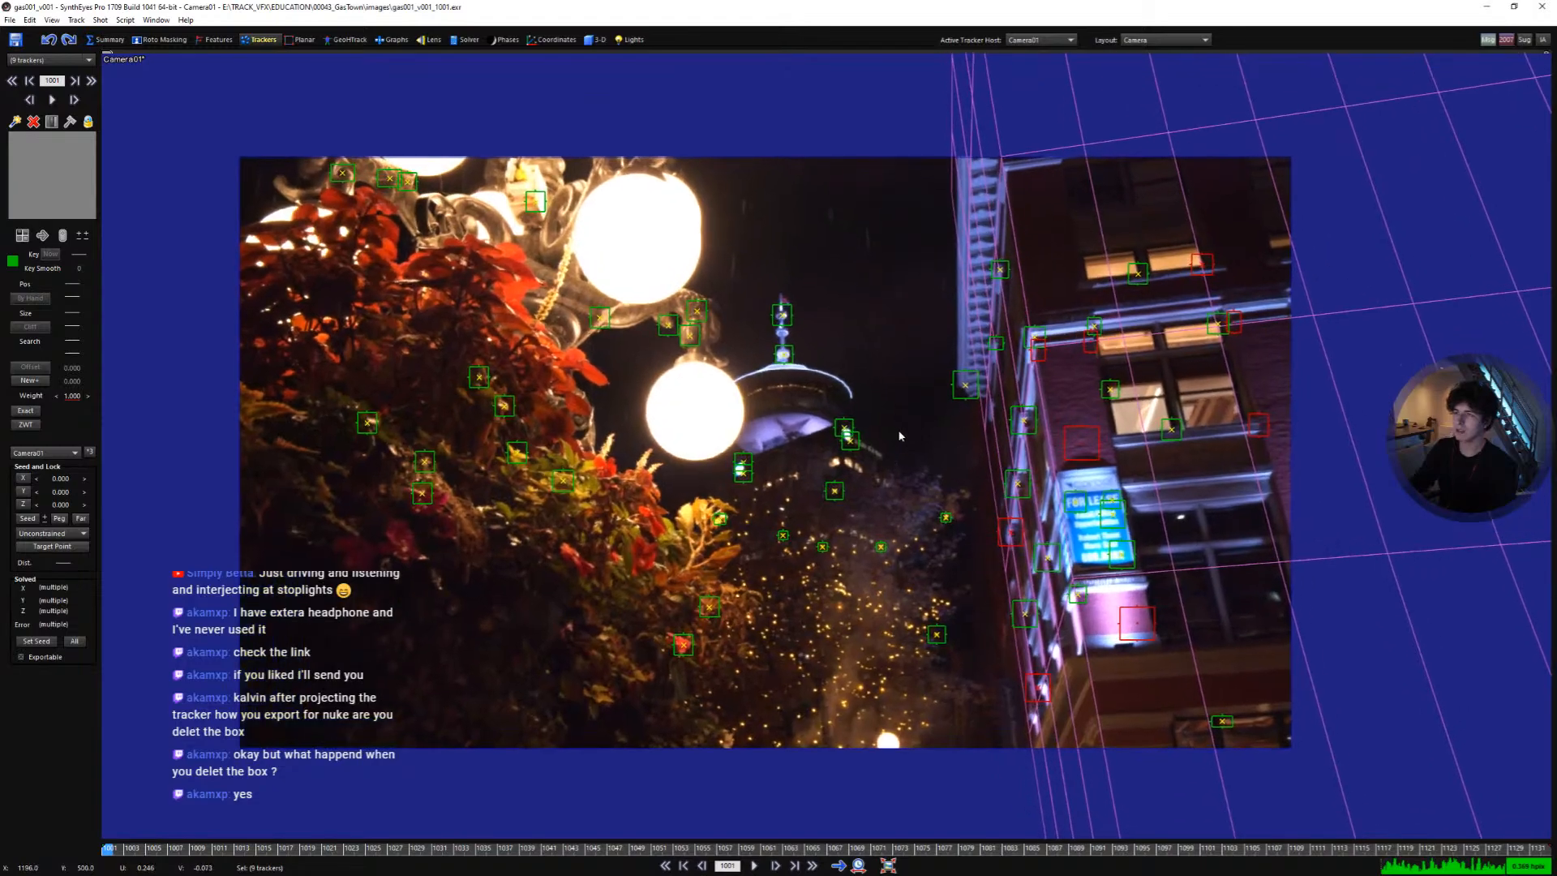
scroll(1009, 494, "up", 2)
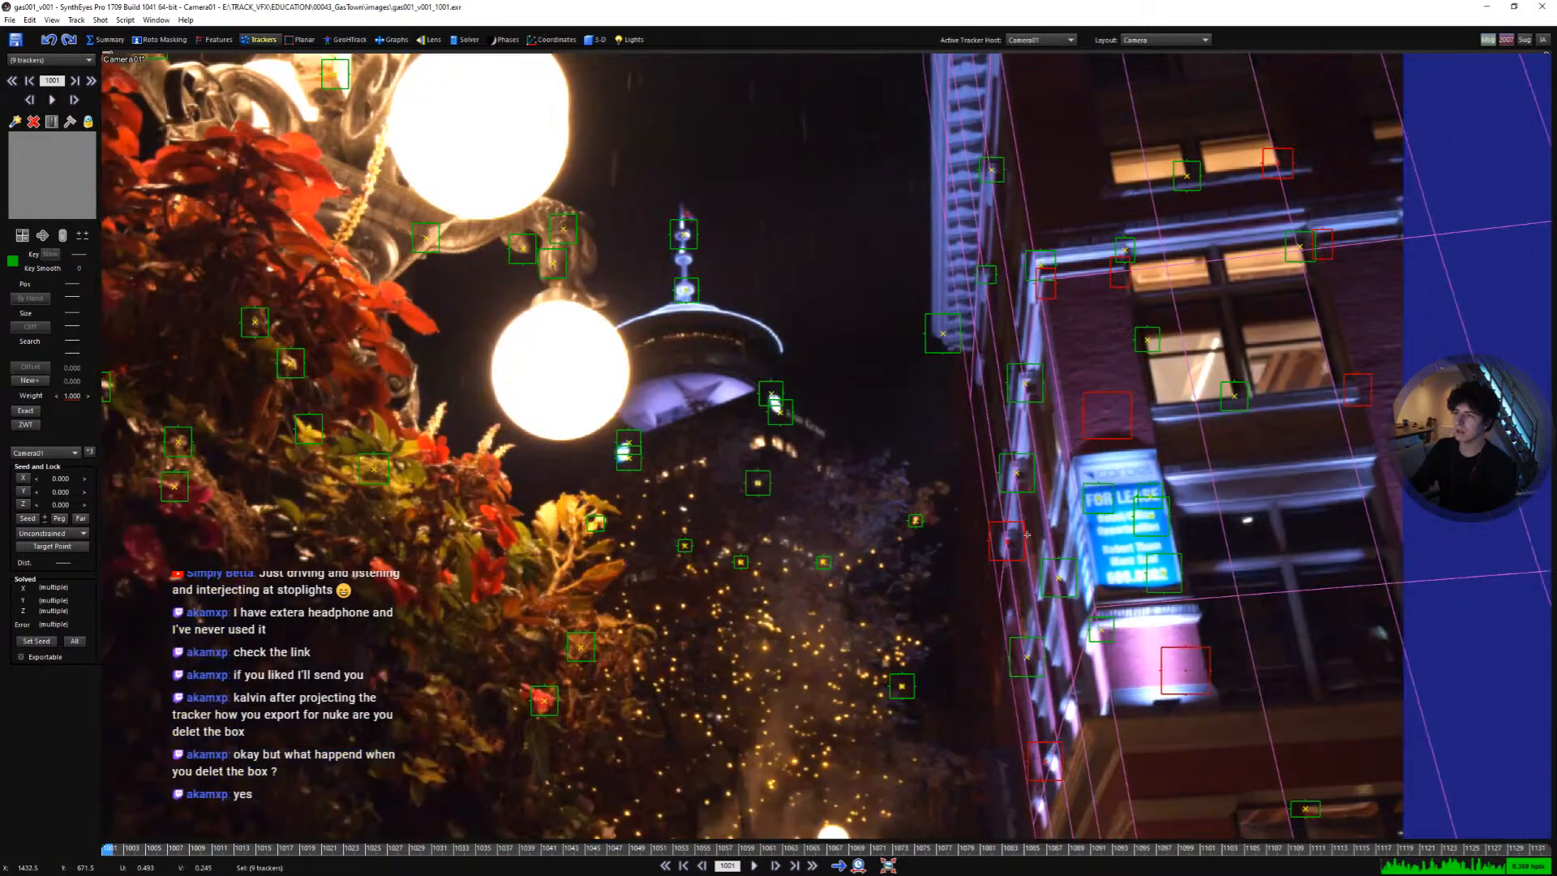
left_click(1024, 535, "ctrl")
scroll(987, 263, "up", 1)
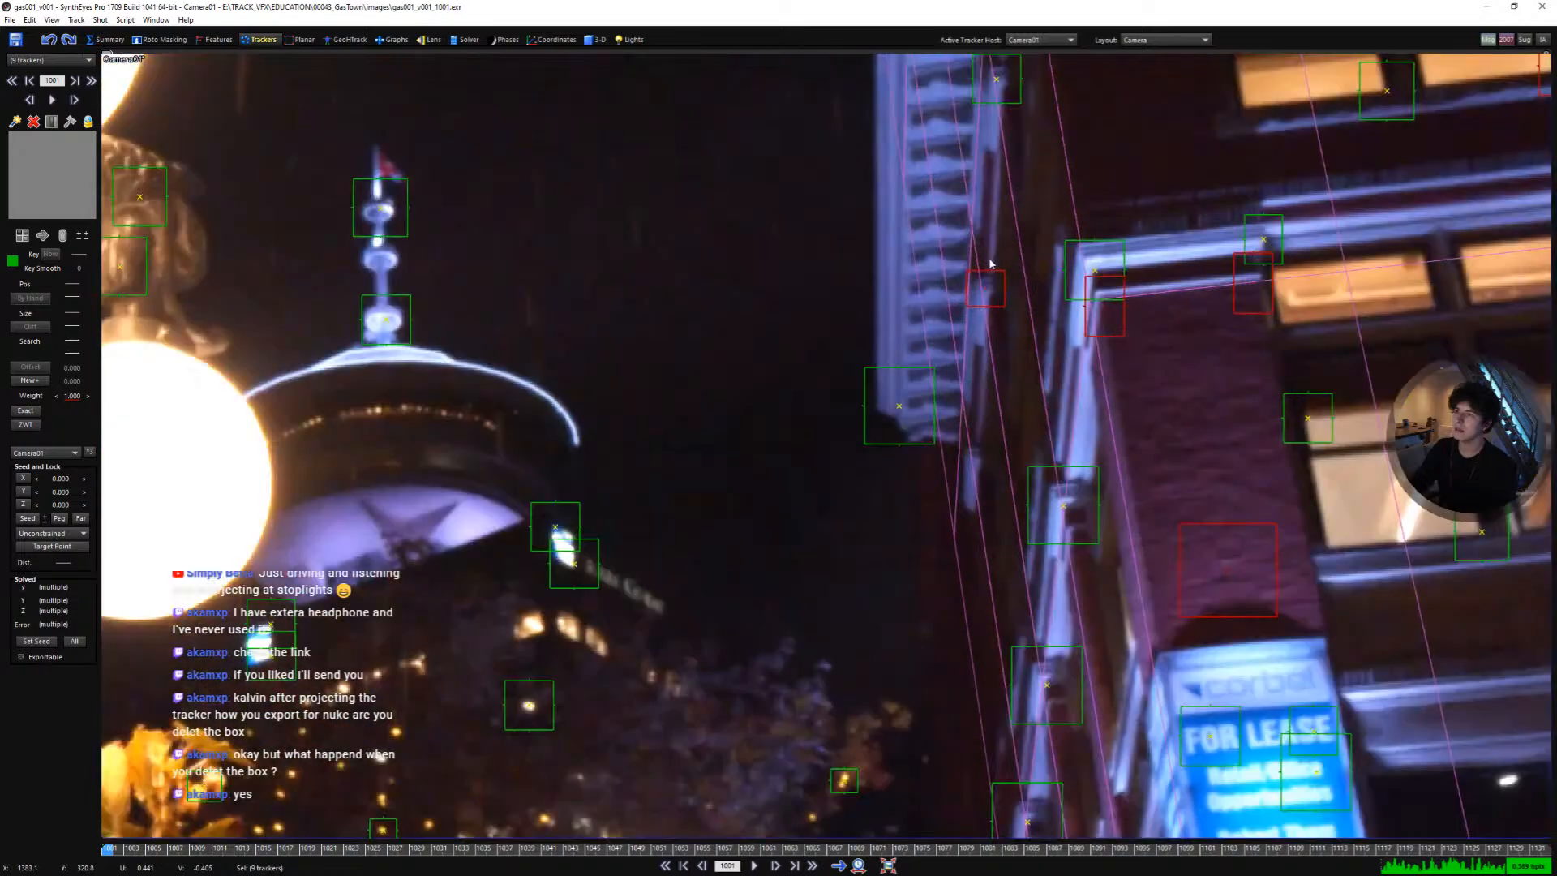
scroll(987, 264, "down", 4)
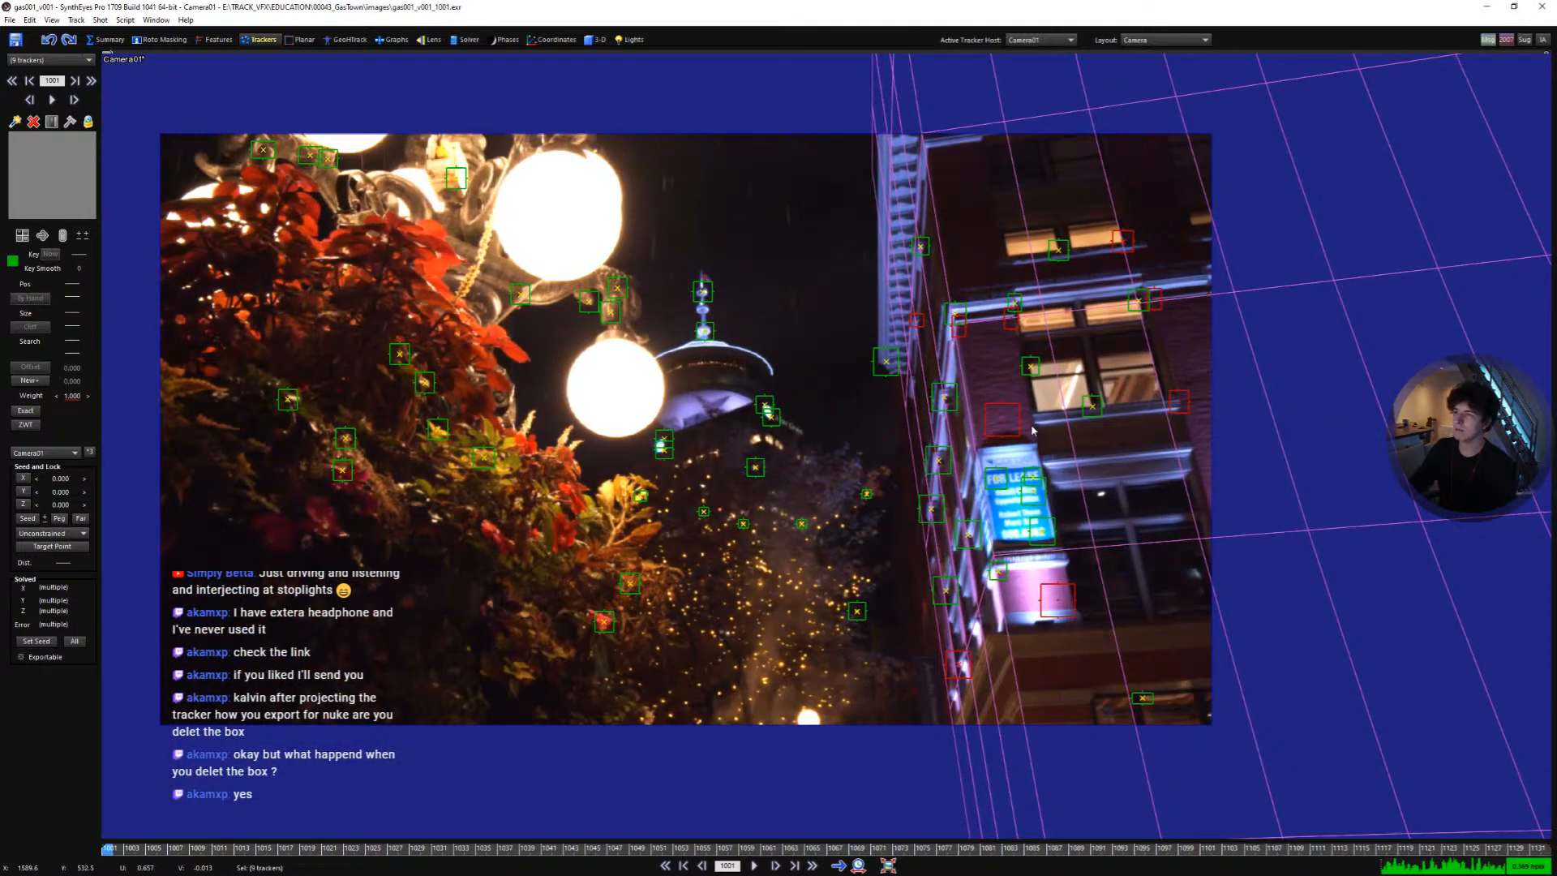
middle_click_drag(1022, 435, 1066, 437)
scroll(1065, 436, "up", 1)
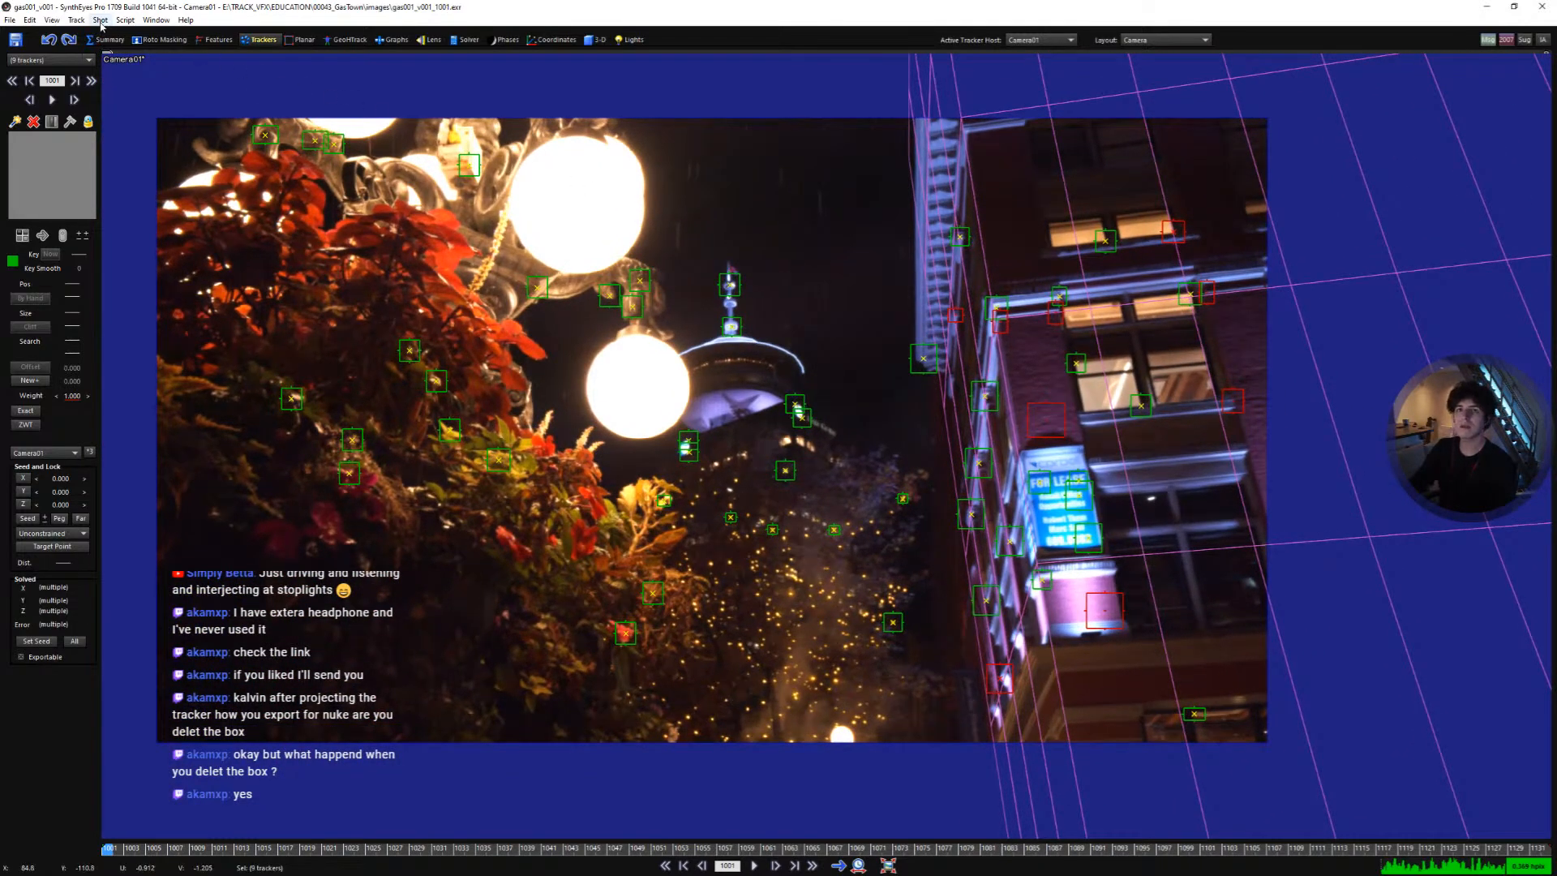
left_click(76, 20)
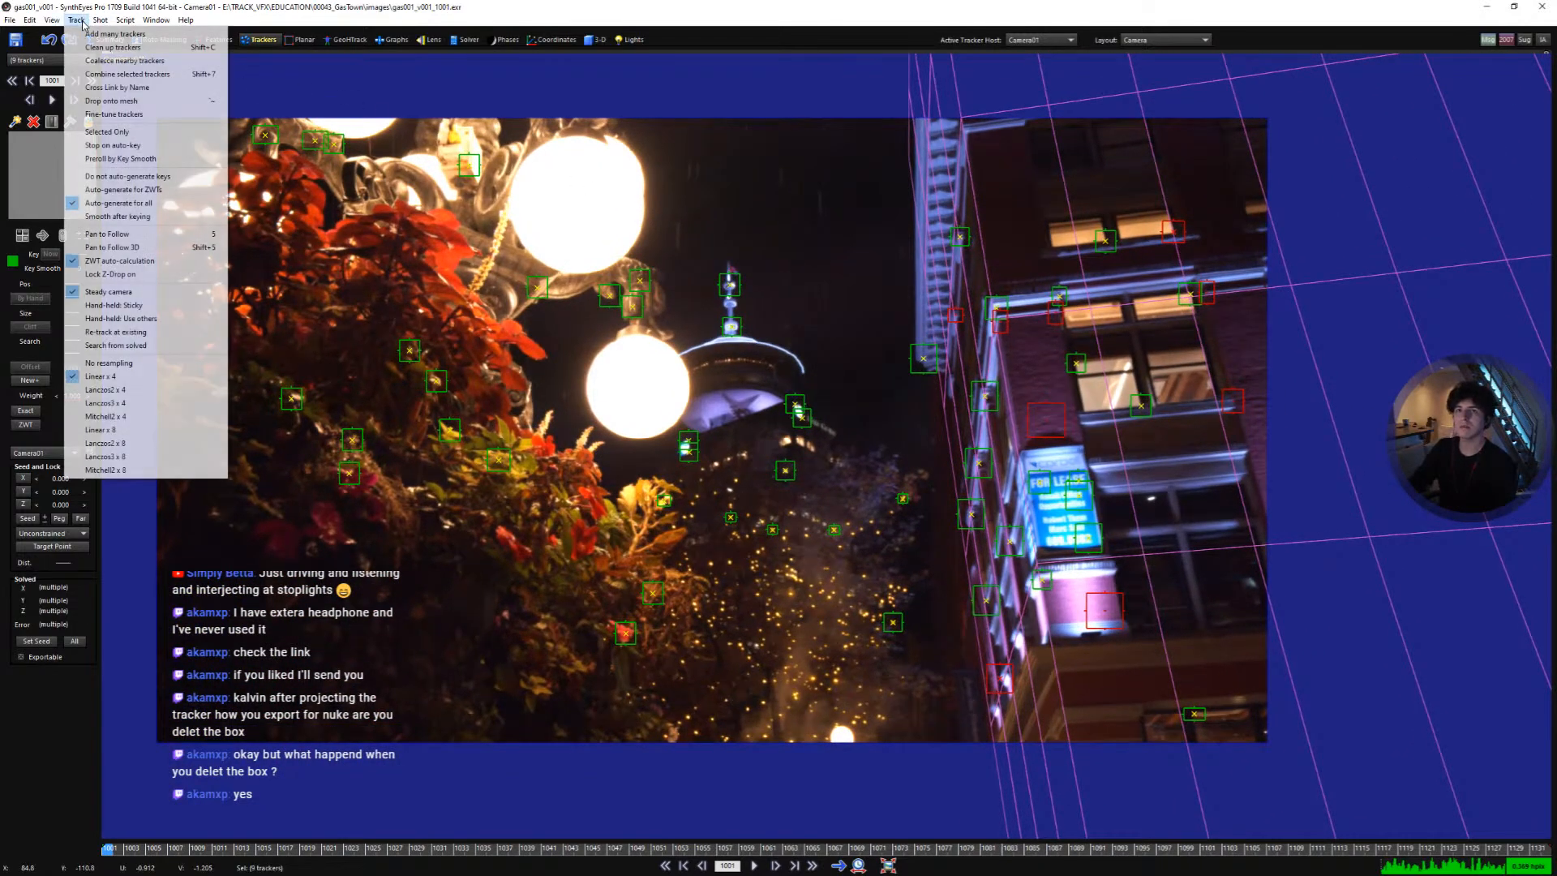
left_click(135, 101)
middle_click_drag(824, 319, 893, 328)
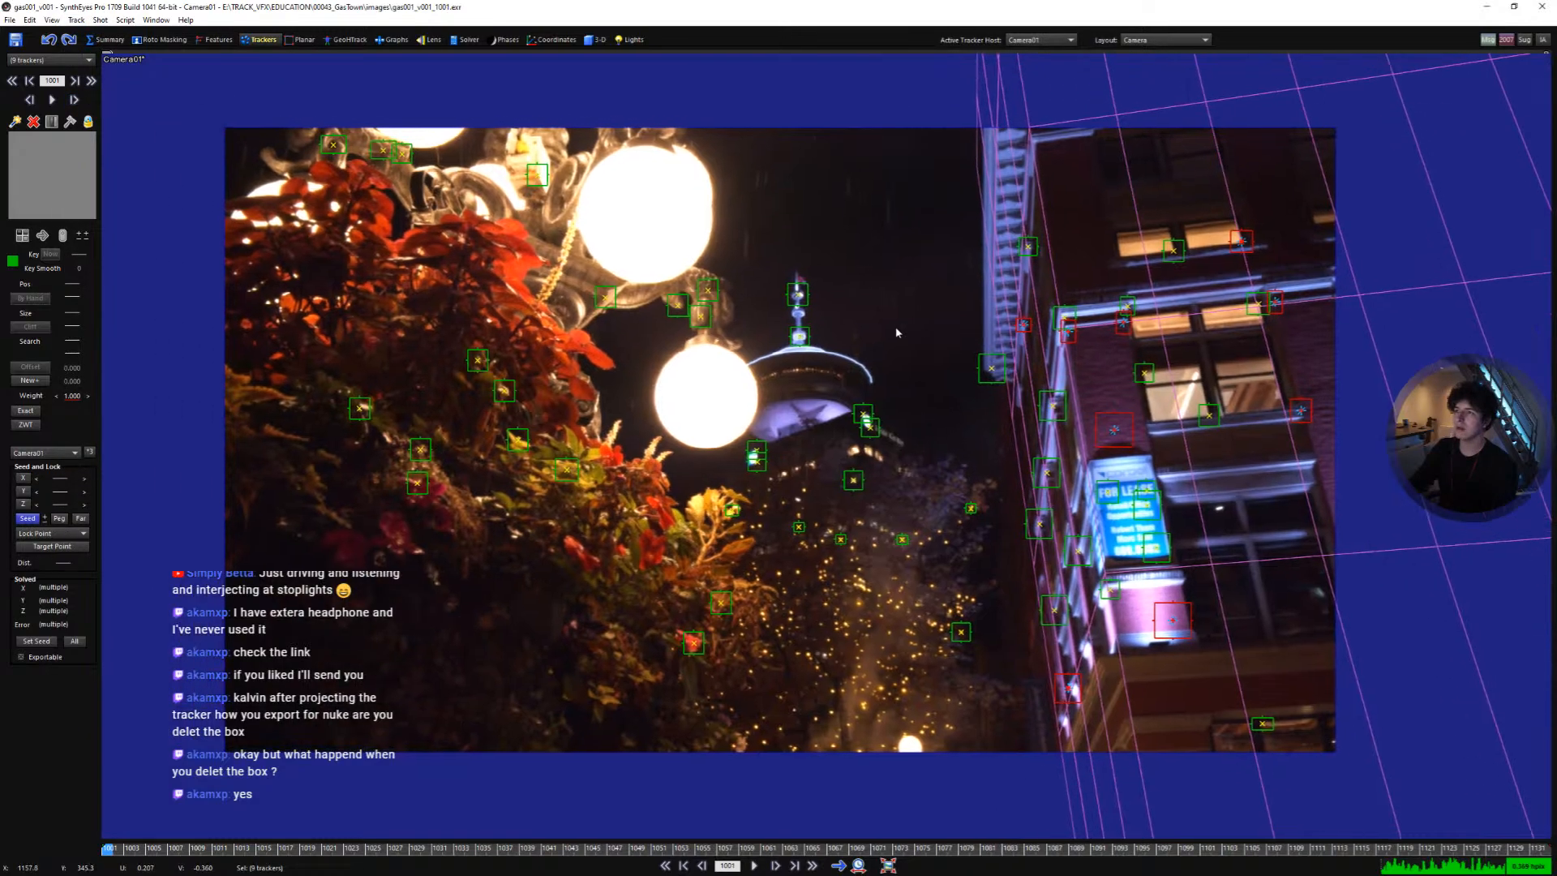
- Run the automatic solve again with the dropped trackers and close the solving report
left_click(466, 39)
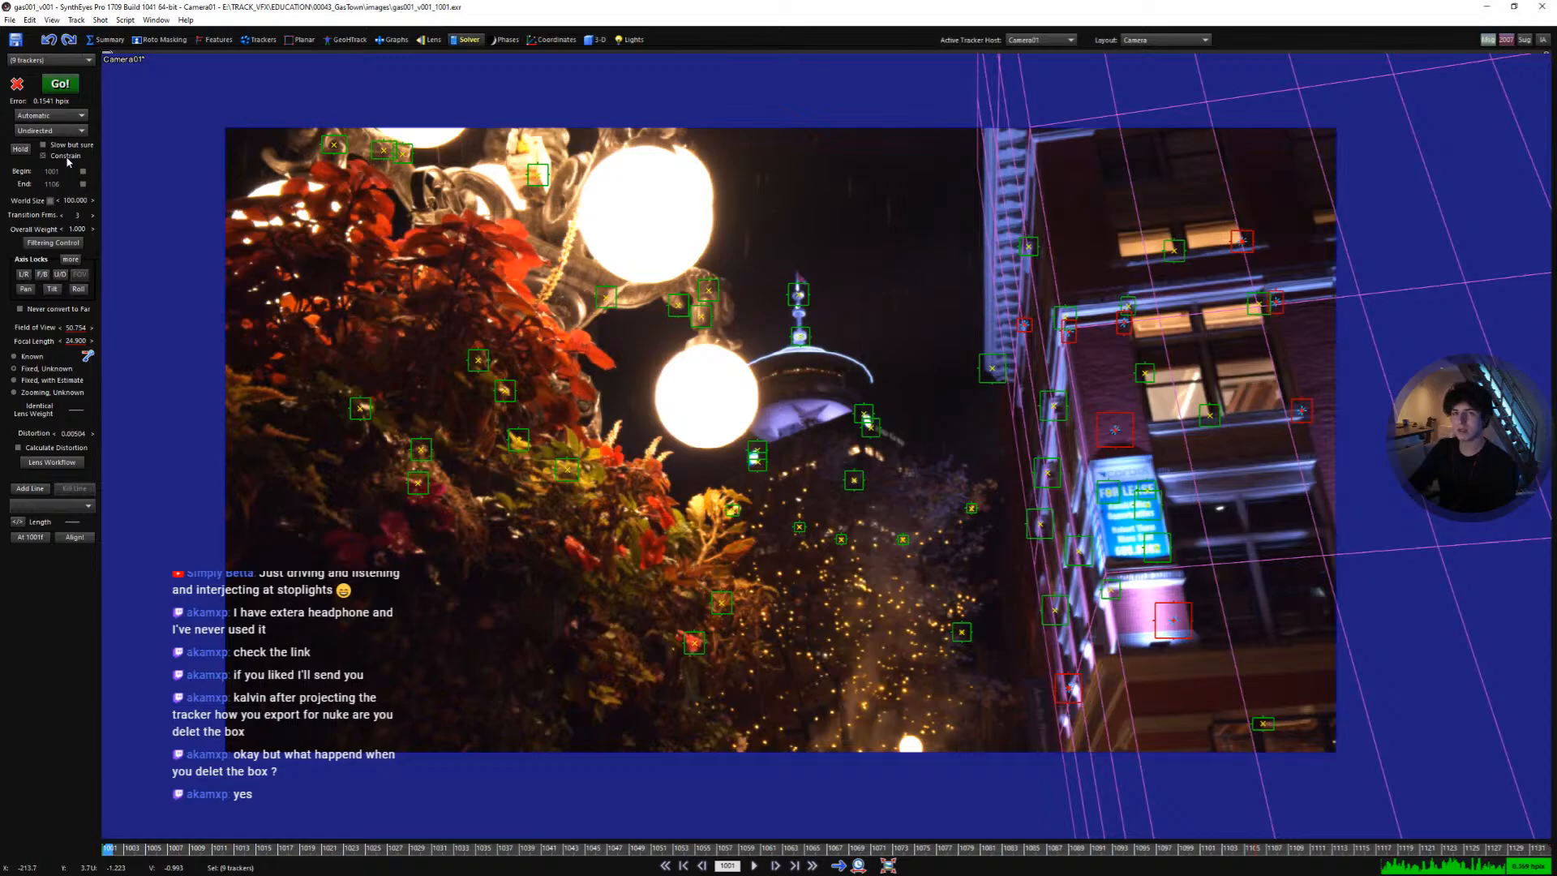
left_click(73, 89)
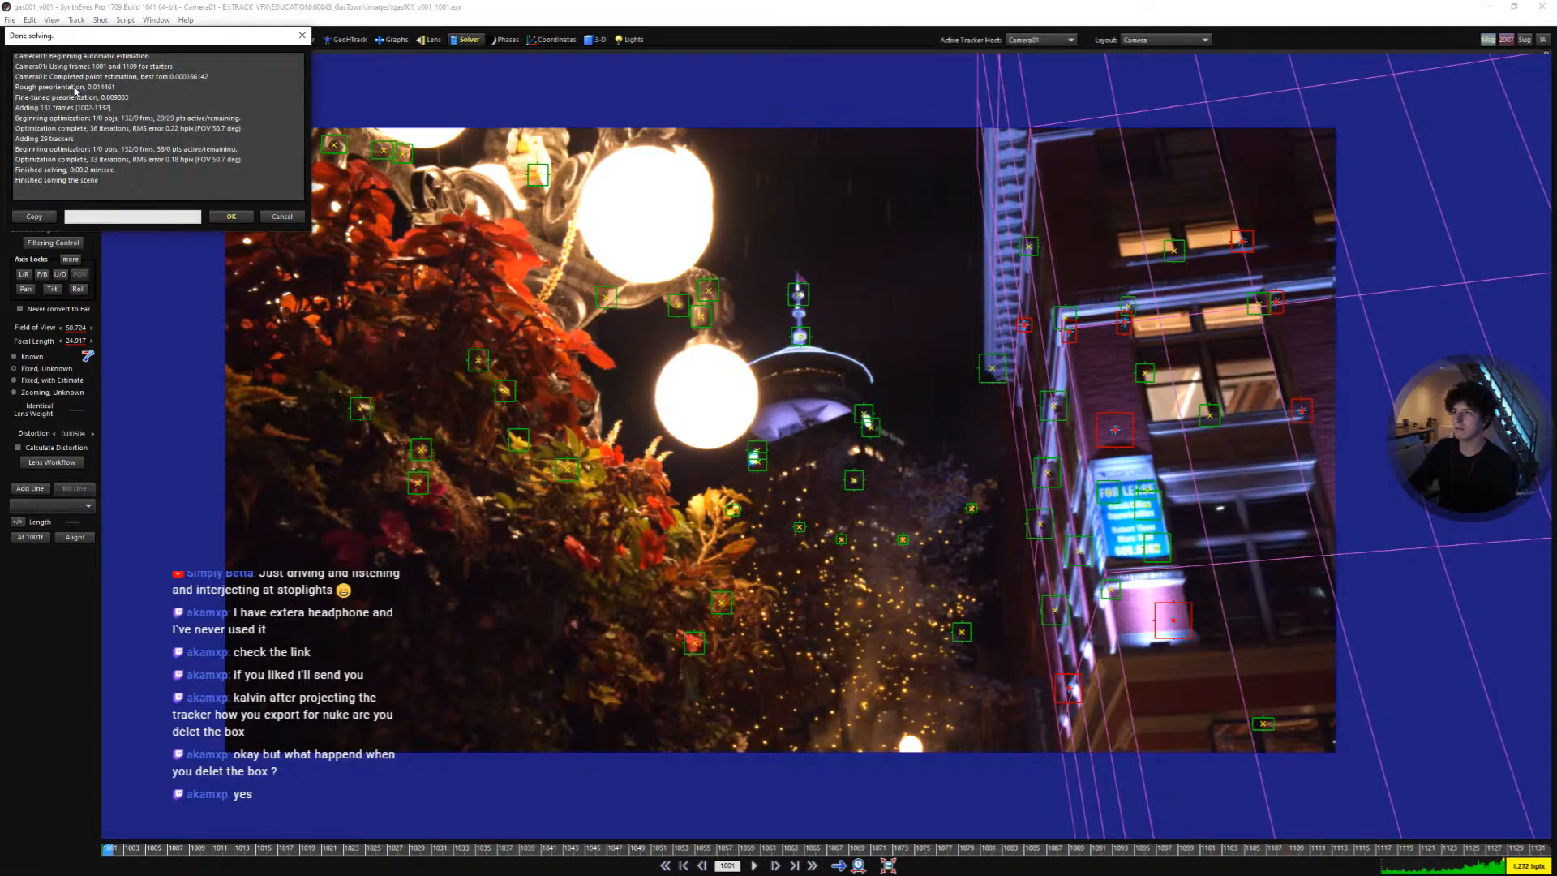
left_click(231, 216)
scroll(620, 312, "up", 2)
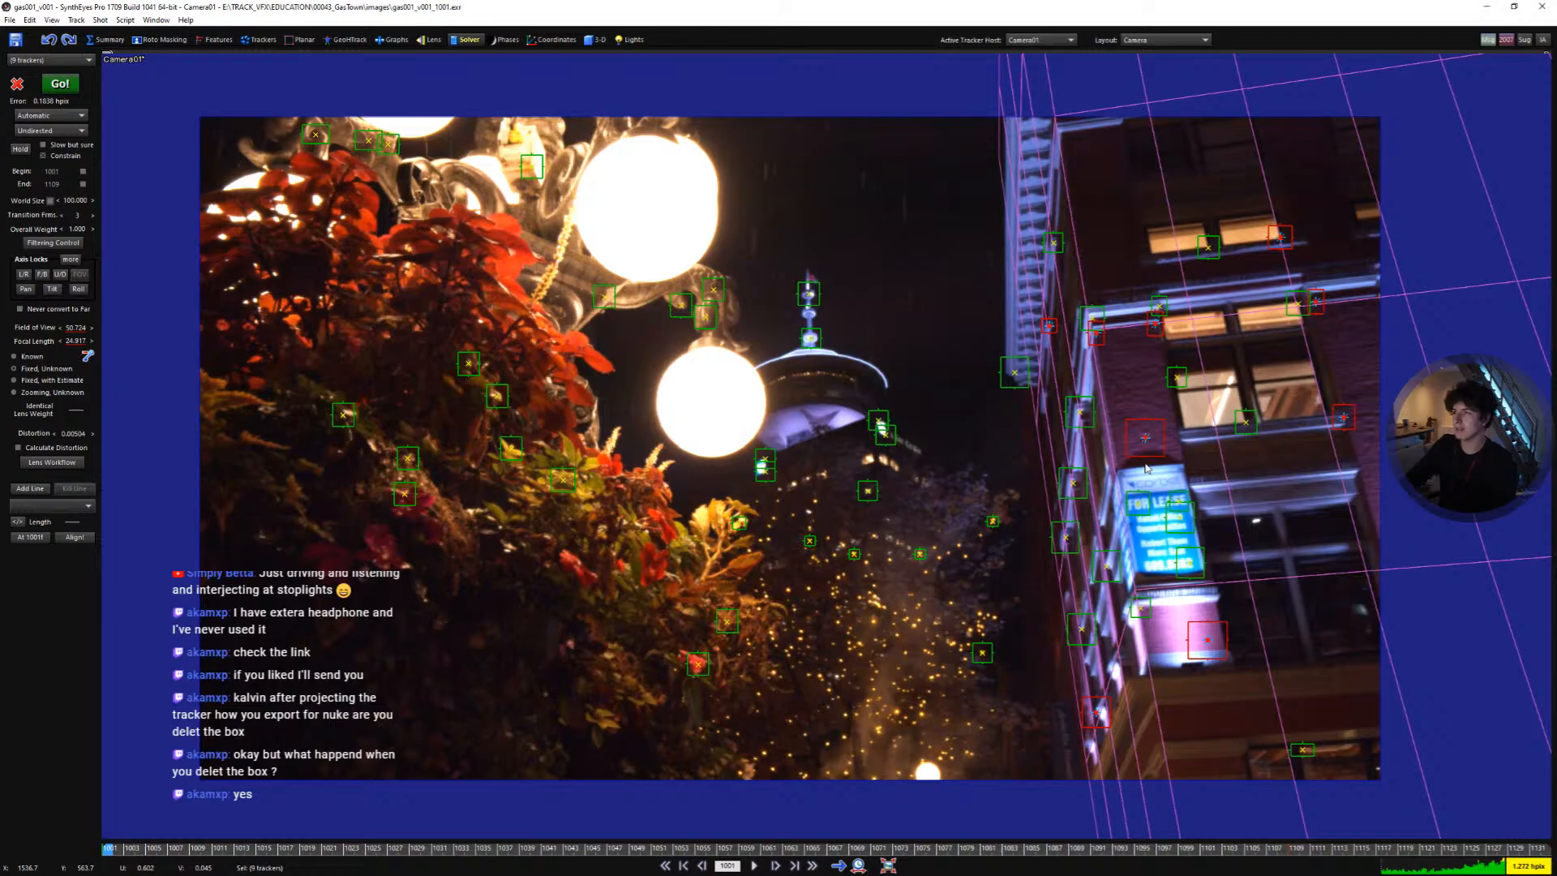
- Switch to the quad layout and compare the solved tracker points against the box in the orthographic views
key("space")
key("a")
key("7")
middle_click_drag(357, 540, 566, 598)
scroll(434, 591, "up", 5)
key("ctrl+z")
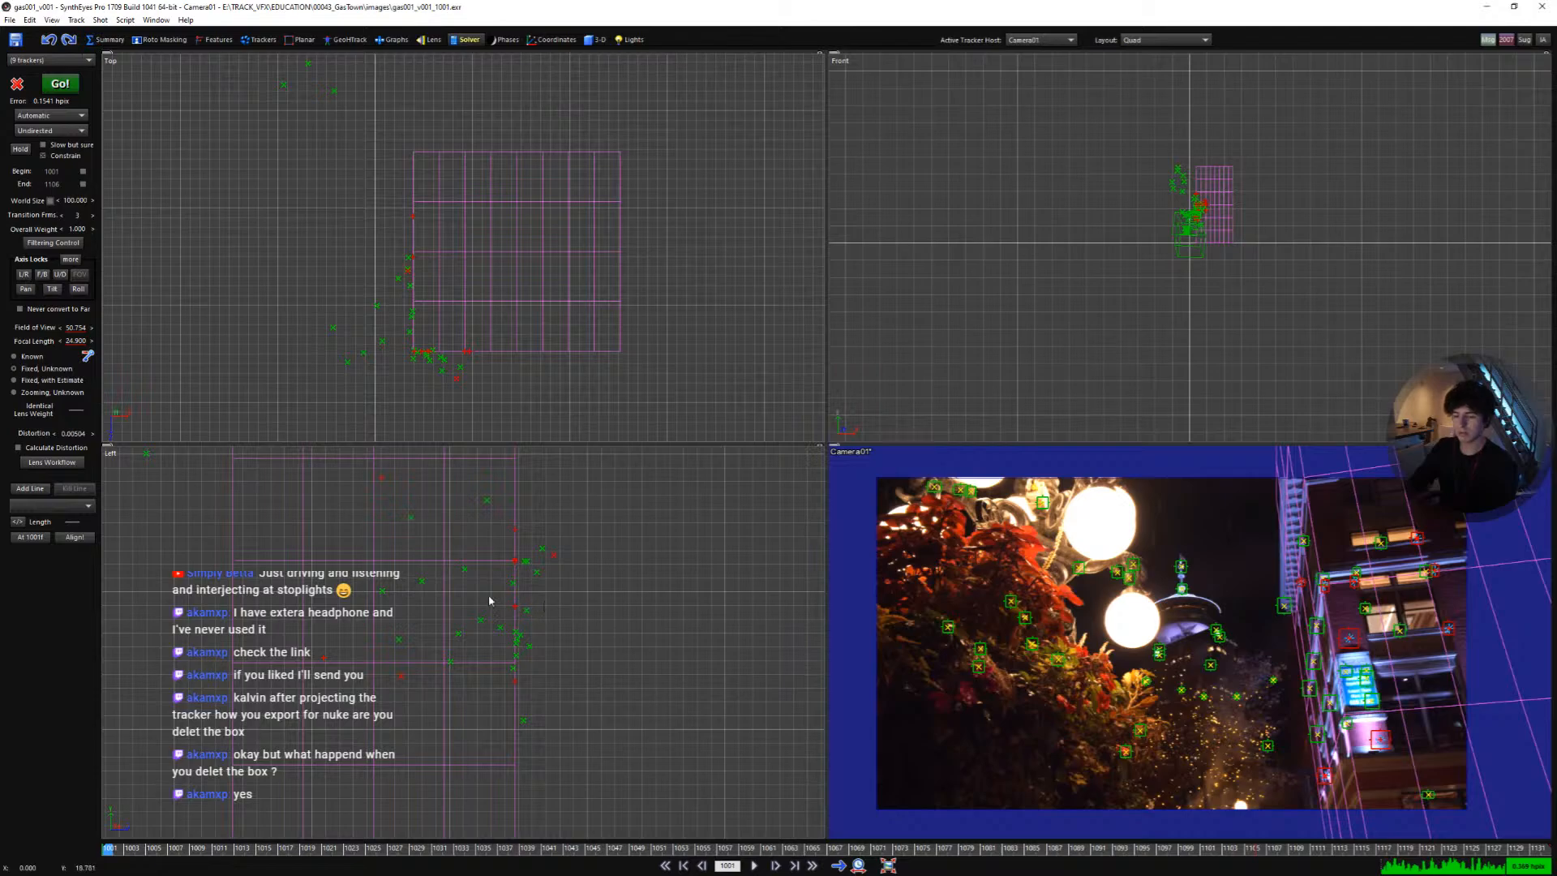
scroll(496, 597, "up", 2)
key("ctrl+y")
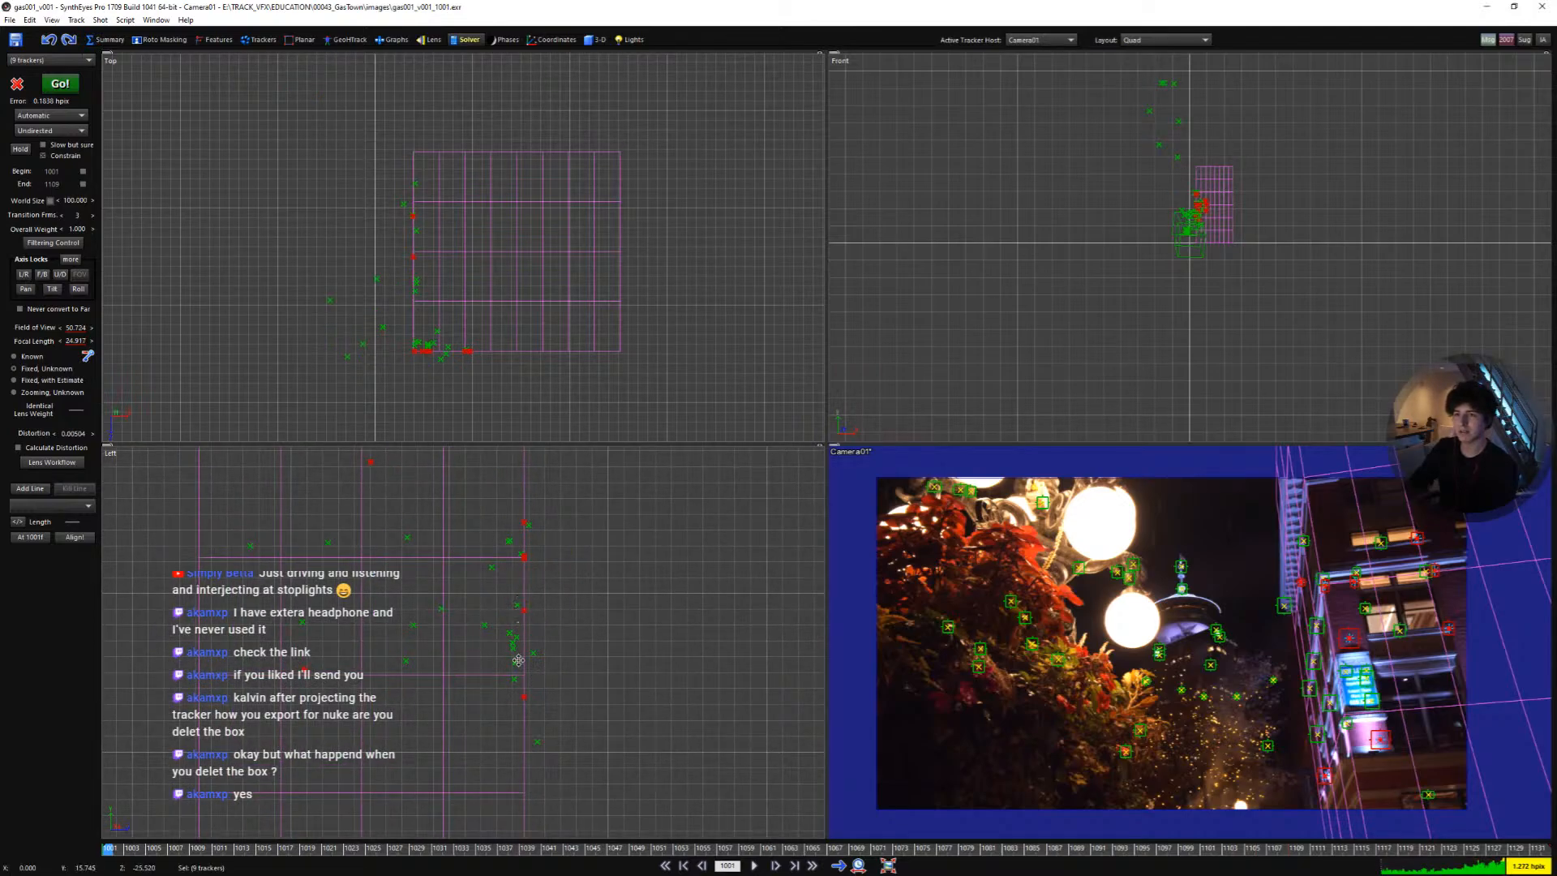
middle_click_drag(513, 648, 513, 642)
scroll(514, 641, "up", 3)
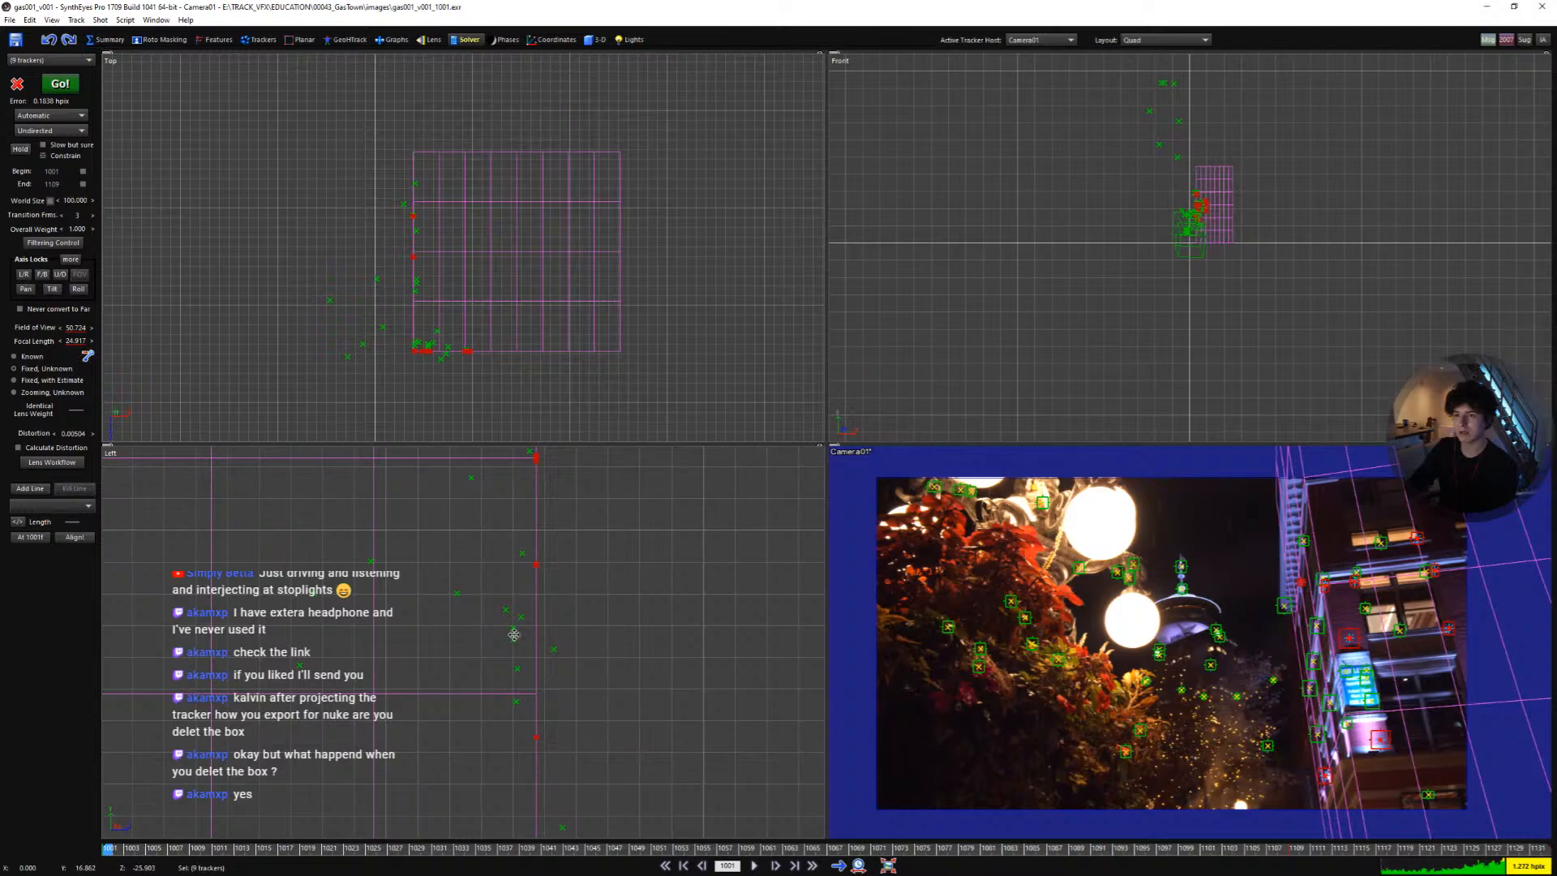
left_click(521, 654)
left_click_drag(514, 649, 506, 626)
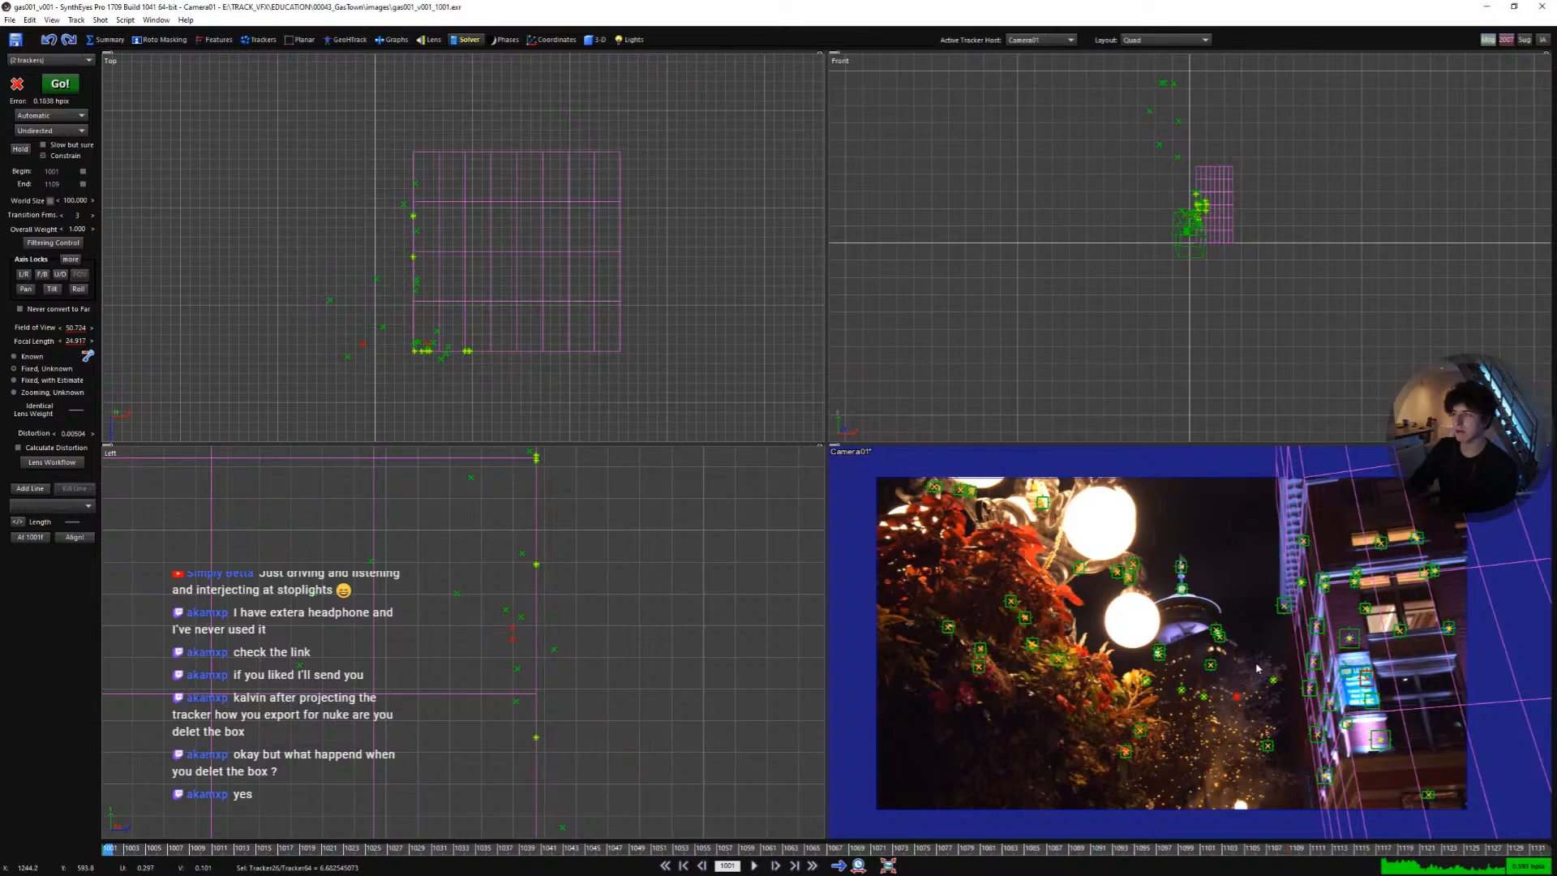
- Inspect the trackers on the building wall and windows in the camera view, selecting individual trackers to identify them
scroll(1249, 669, "up", 2)
left_click(1231, 707)
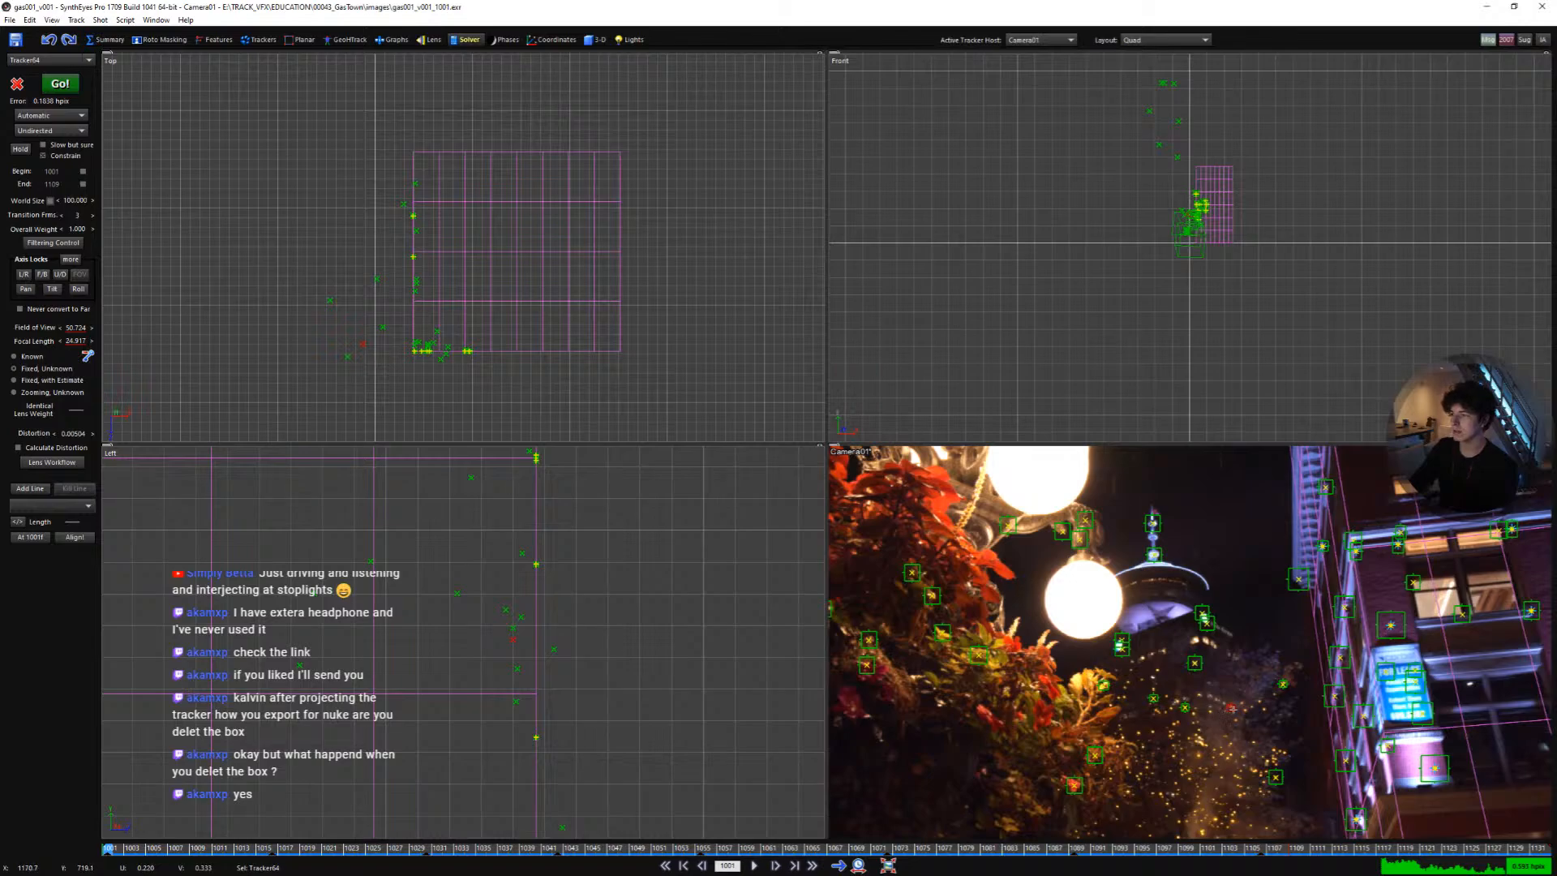
scroll(1232, 708, "down", 1)
scroll(661, 639, "down", 3)
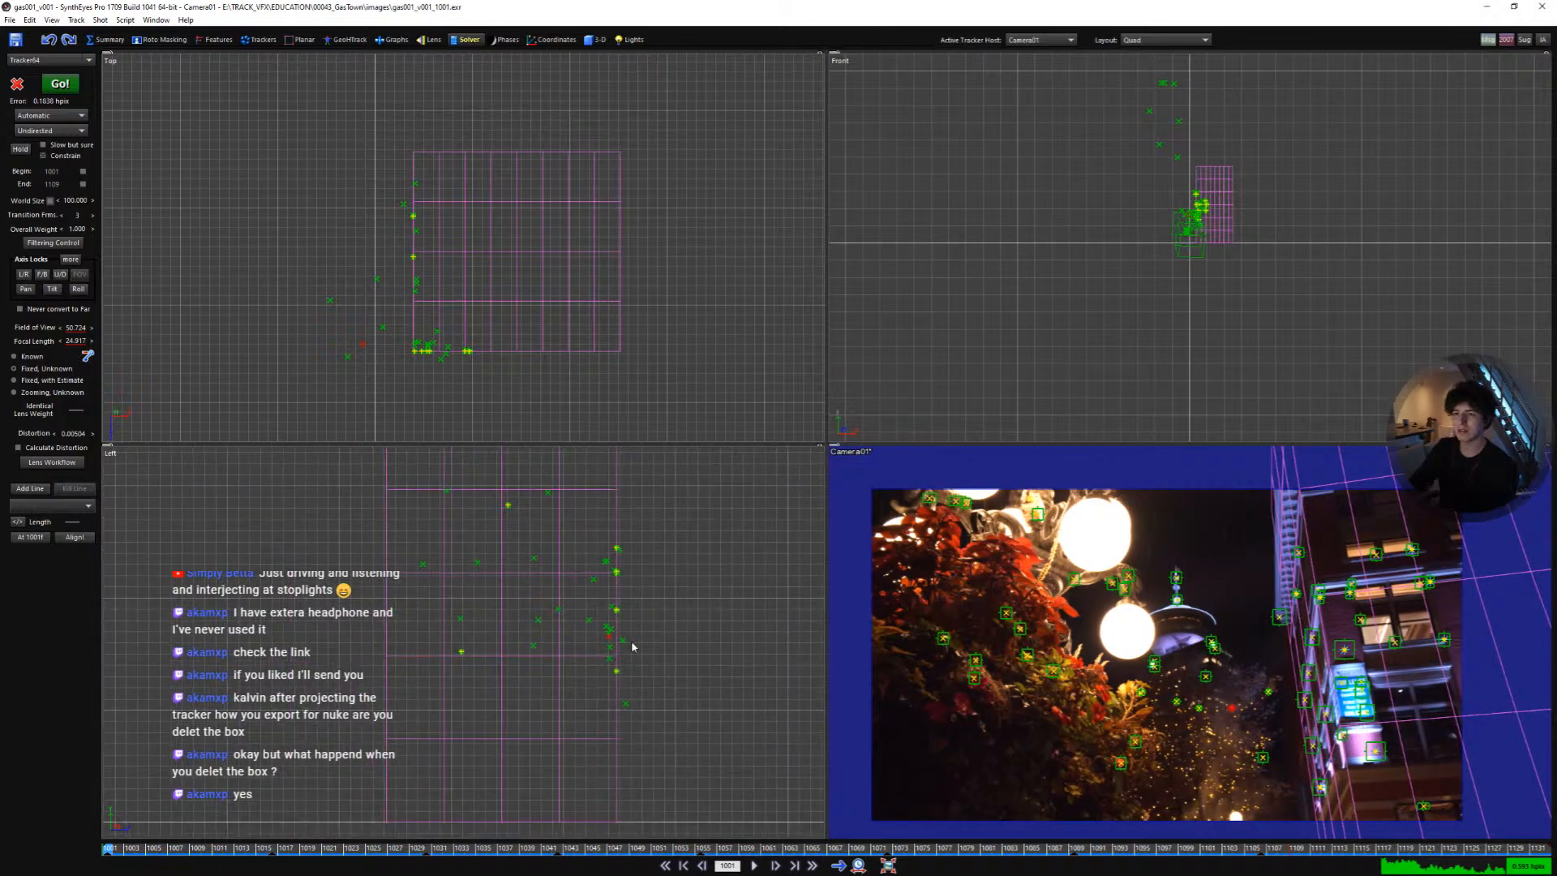
scroll(633, 647, "down", 3)
scroll(703, 658, "up", 3)
scroll(1396, 640, "up", 2)
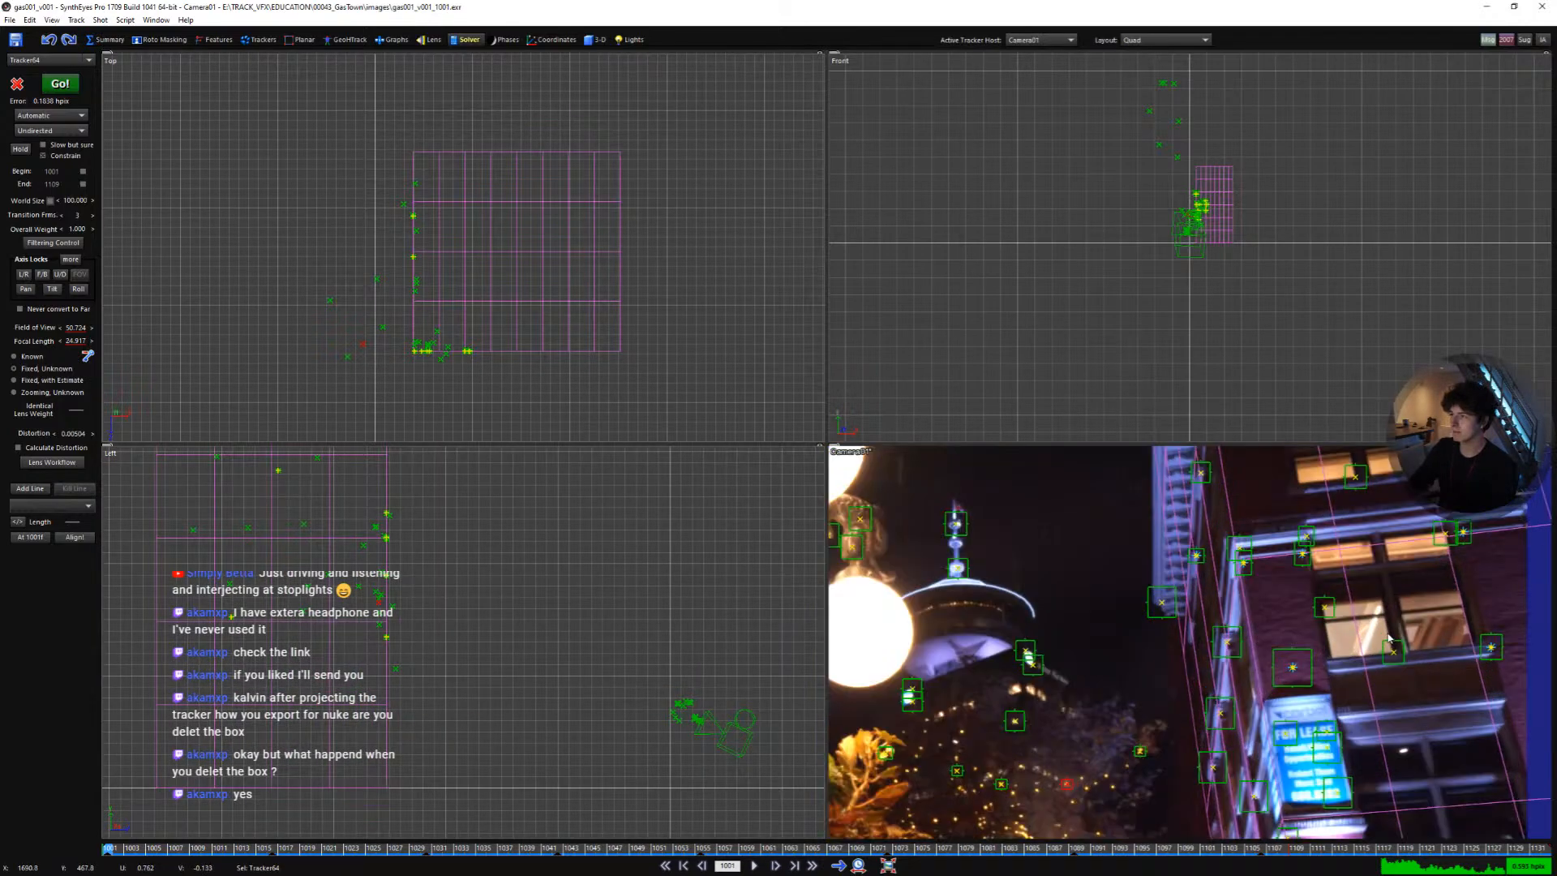
left_click(1392, 649)
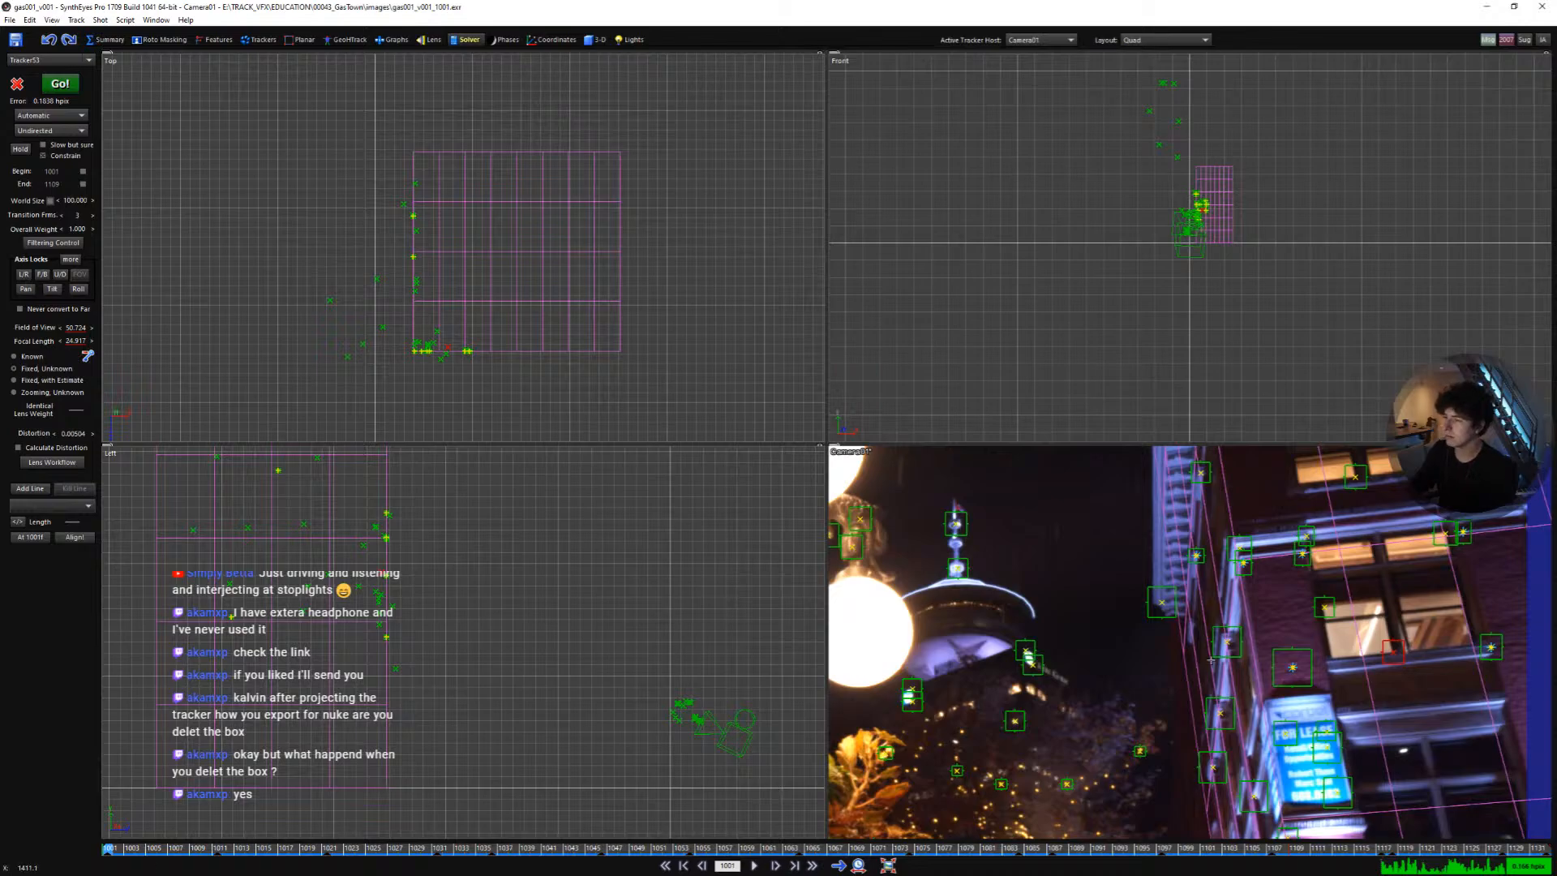
left_click(1293, 666)
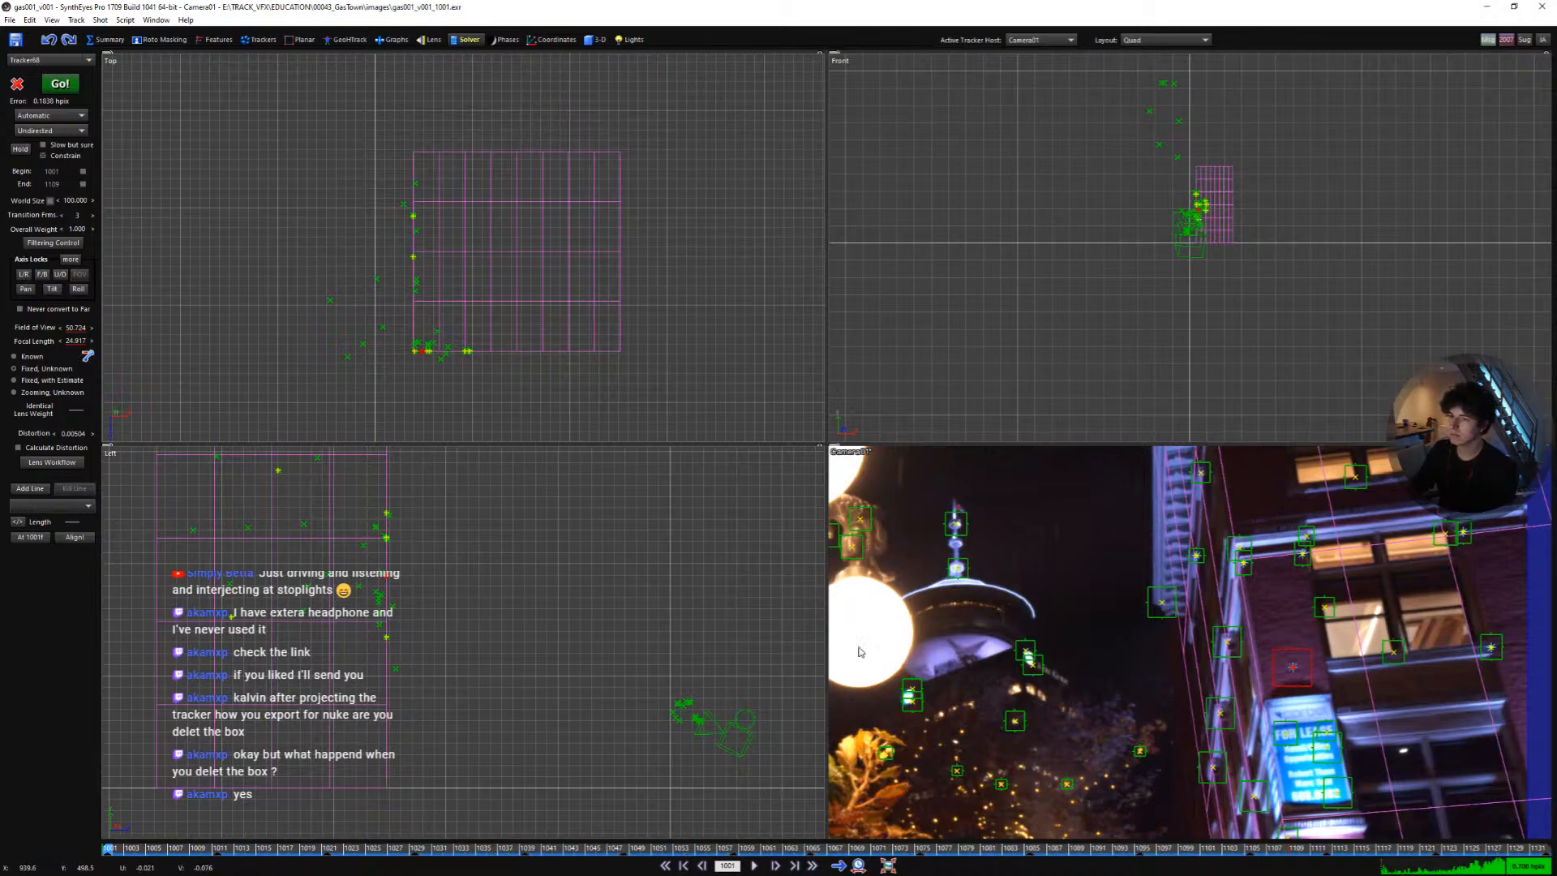
- Select the stray trackers lying off the box in the side view and play the shot in the camera view to check them
scroll(464, 622, "down", 10)
middle_click_drag(464, 622, 553, 709)
mouse_move(442, 570)
left_mouse_down()
mouse_move(582, 617)
mouse_move(601, 660)
left_mouse_up()
middle_click_drag(834, 683, 883, 604)
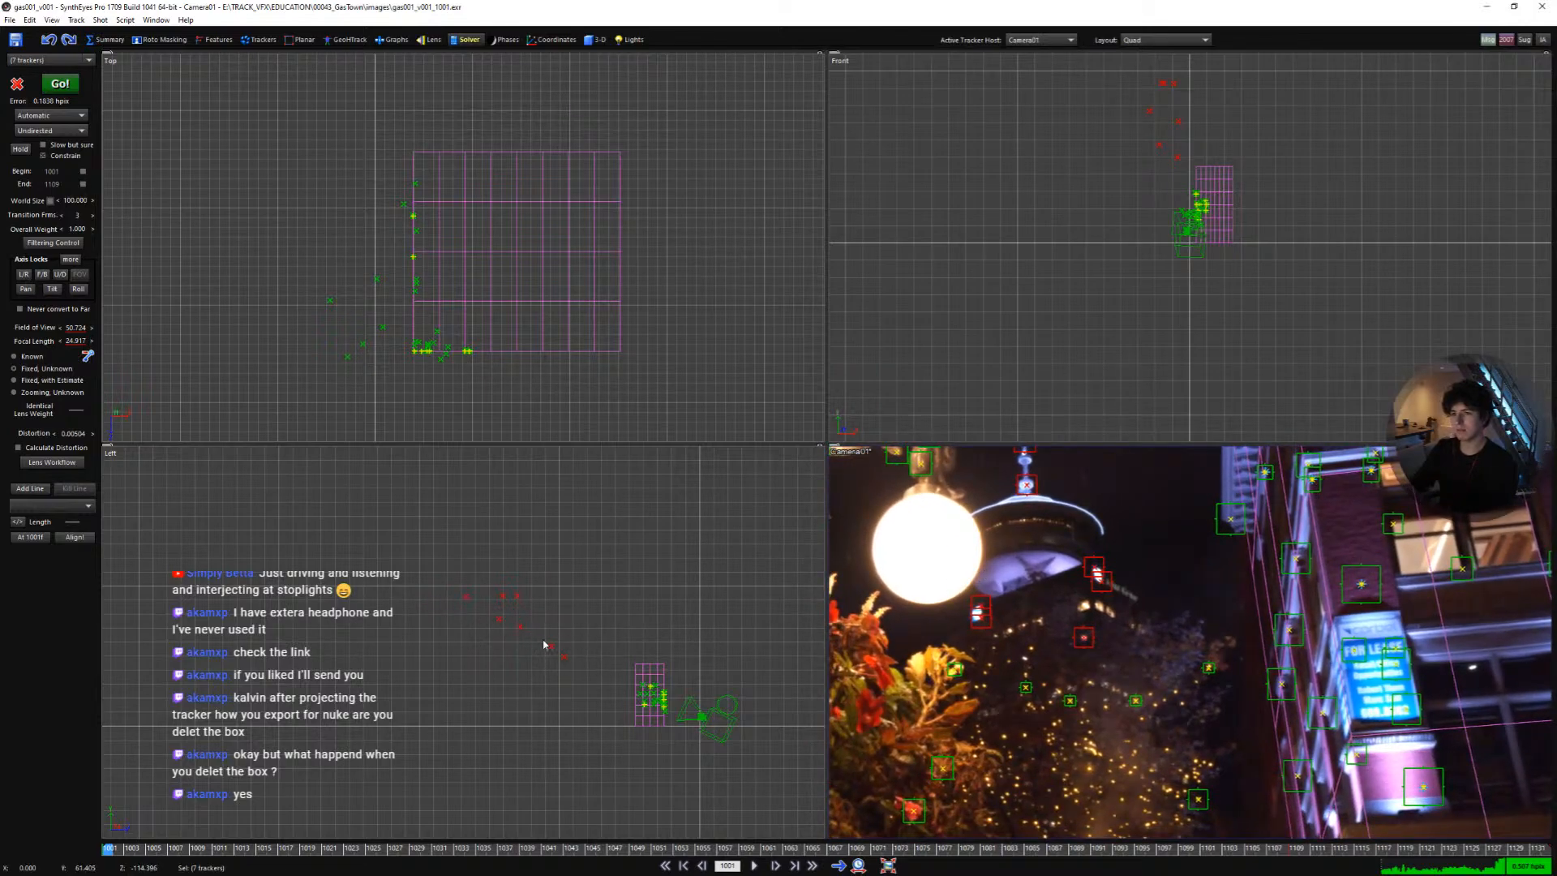
key("space")
key("5")
scroll(879, 563, "down", 6)
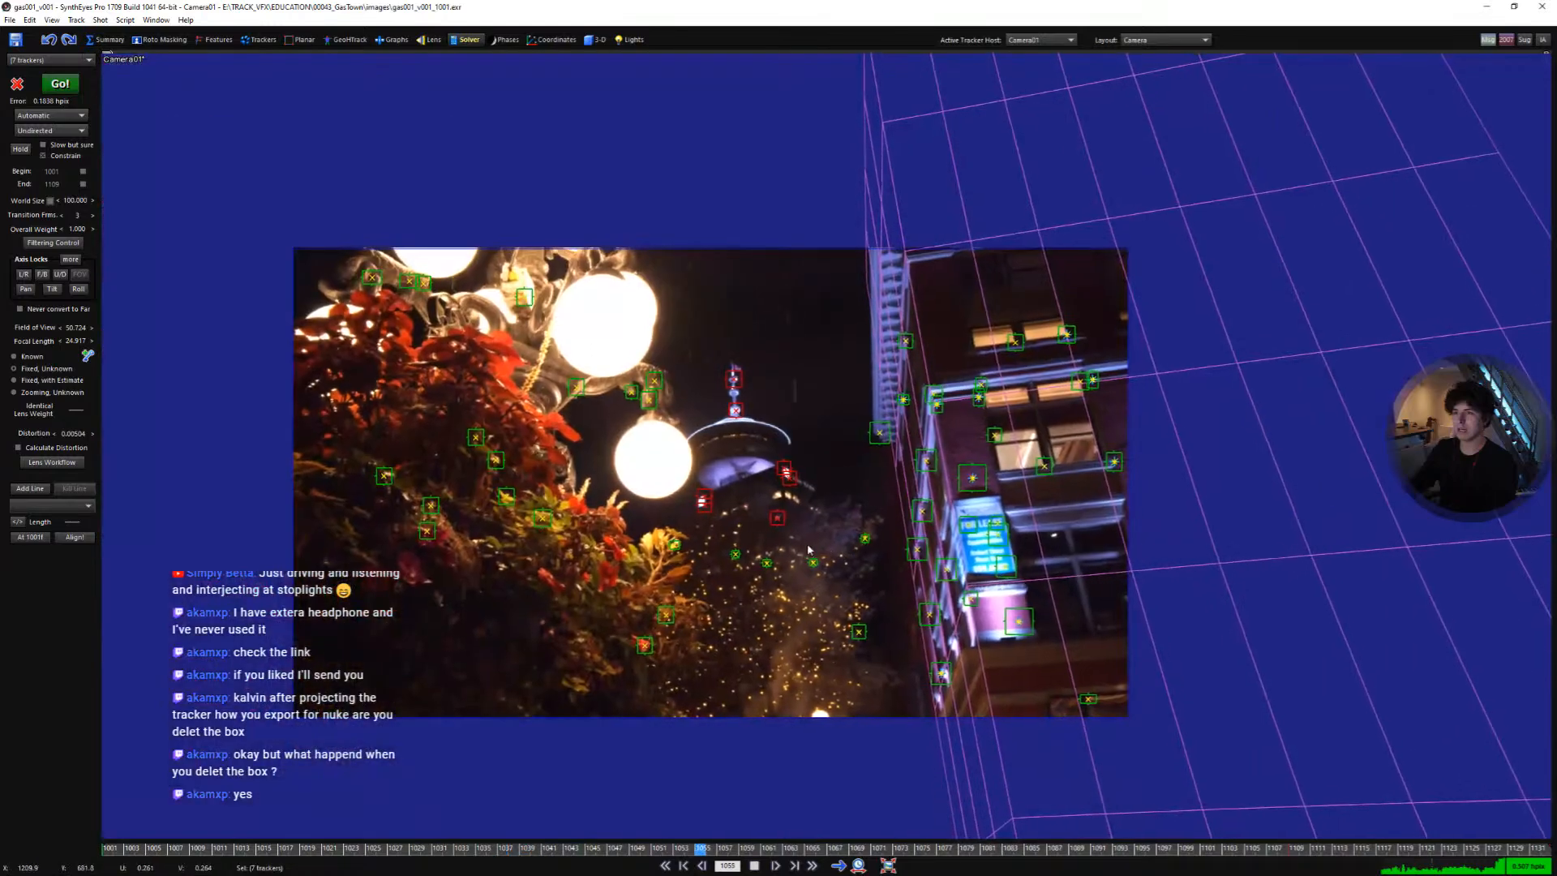
scroll(810, 543, "up", 3)
key("space")
mouse_move(764, 606)
left_mouse_down()
mouse_move(788, 623)
mouse_move(733, 563)
mouse_move(754, 438)
mouse_move(680, 514)
left_mouse_up()
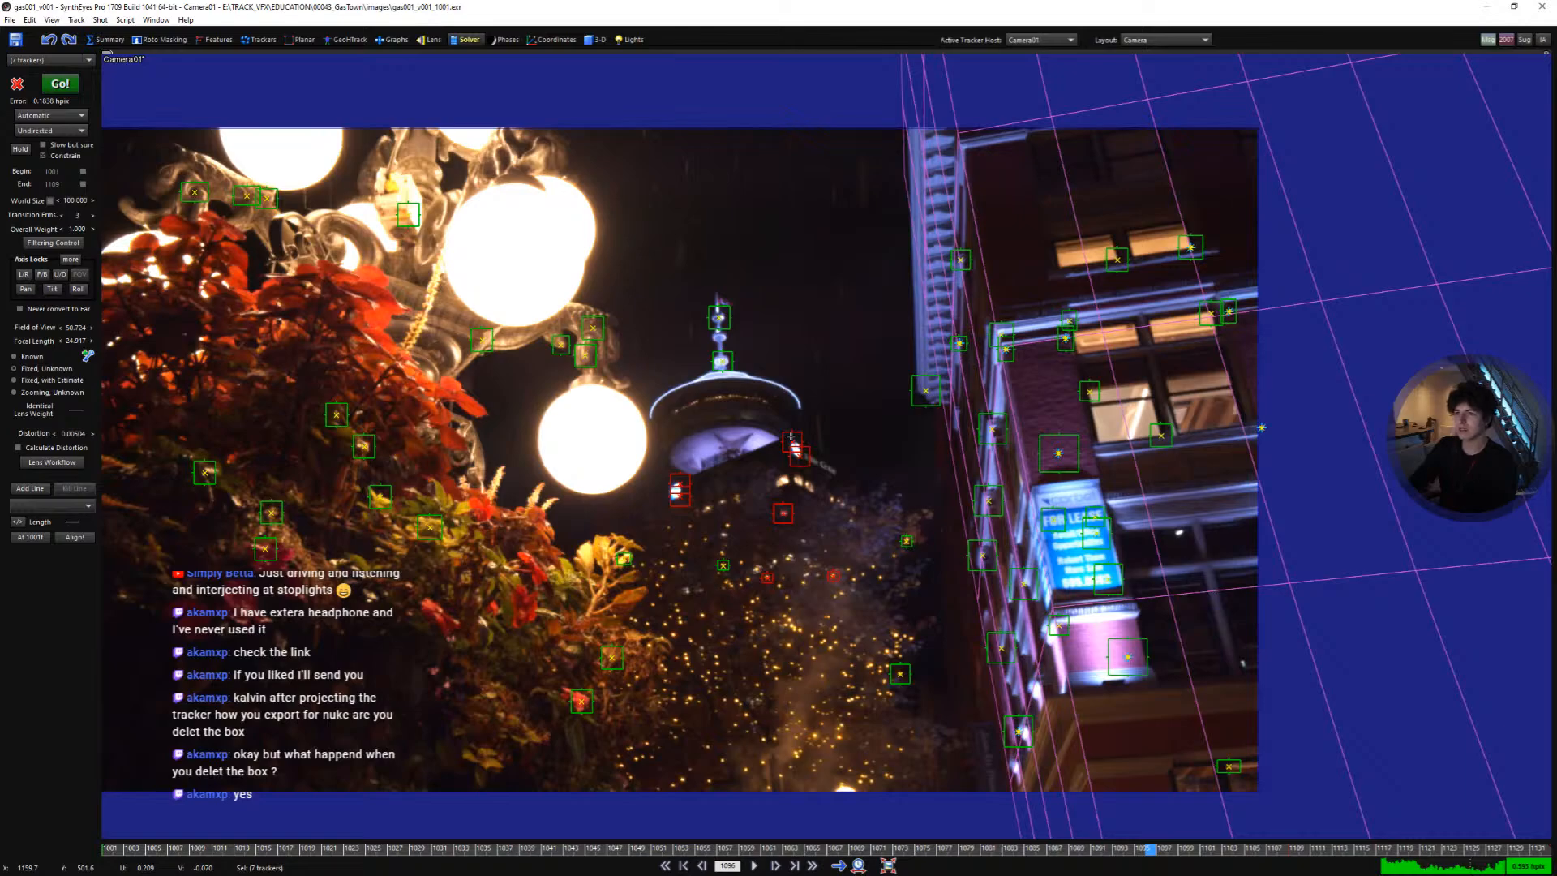
mouse_move(790, 436)
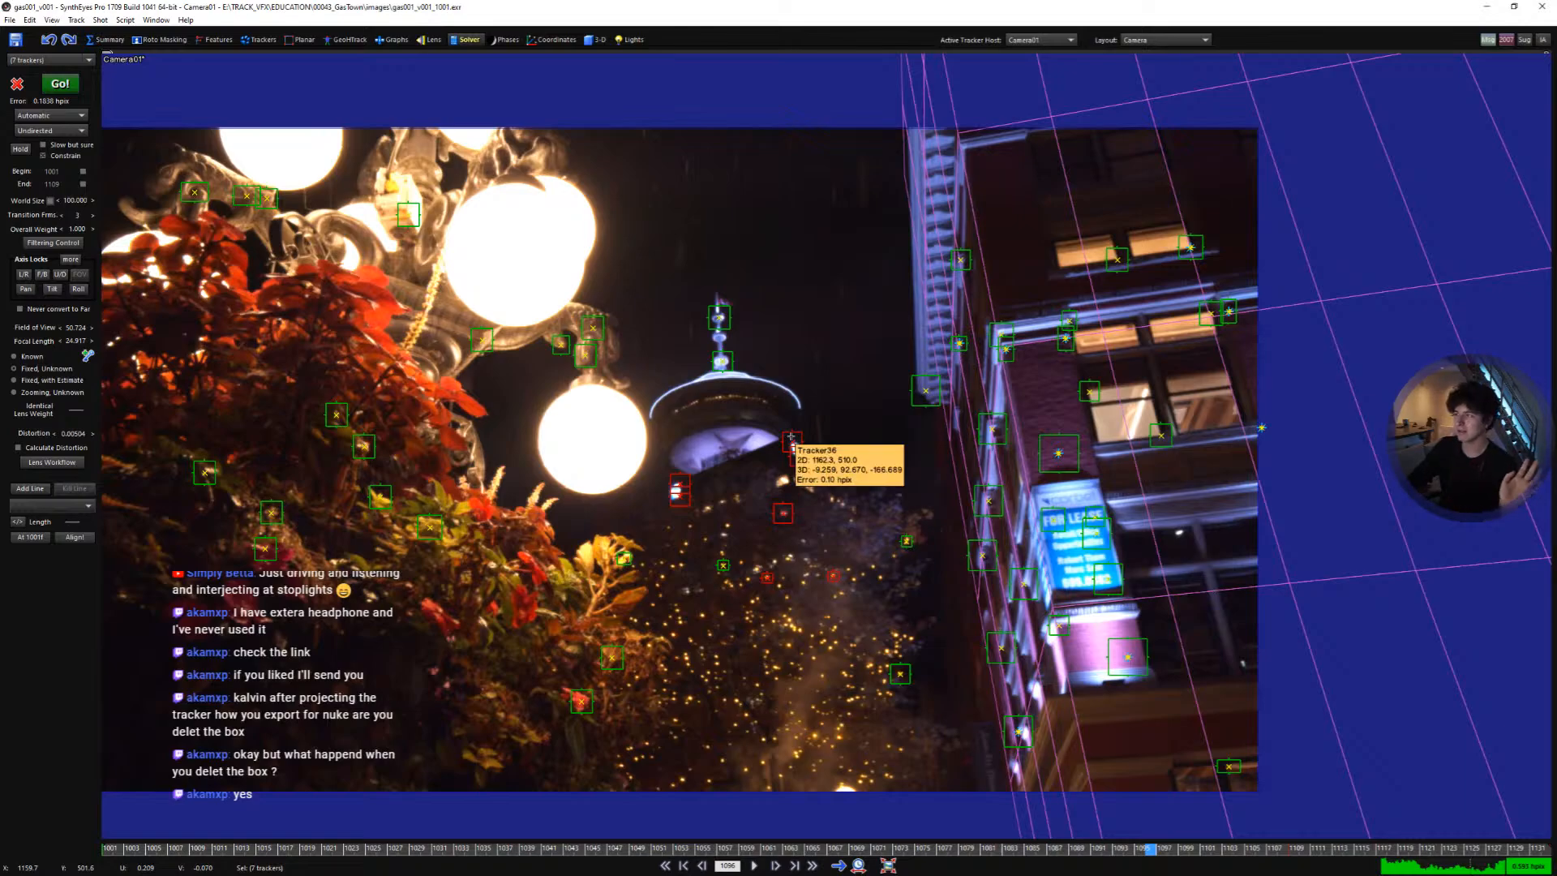
- Examine individual trackers around the tower and wall in the camera view while playing through the shot
middle_click_drag(808, 539, 774, 496)
left_click(866, 630)
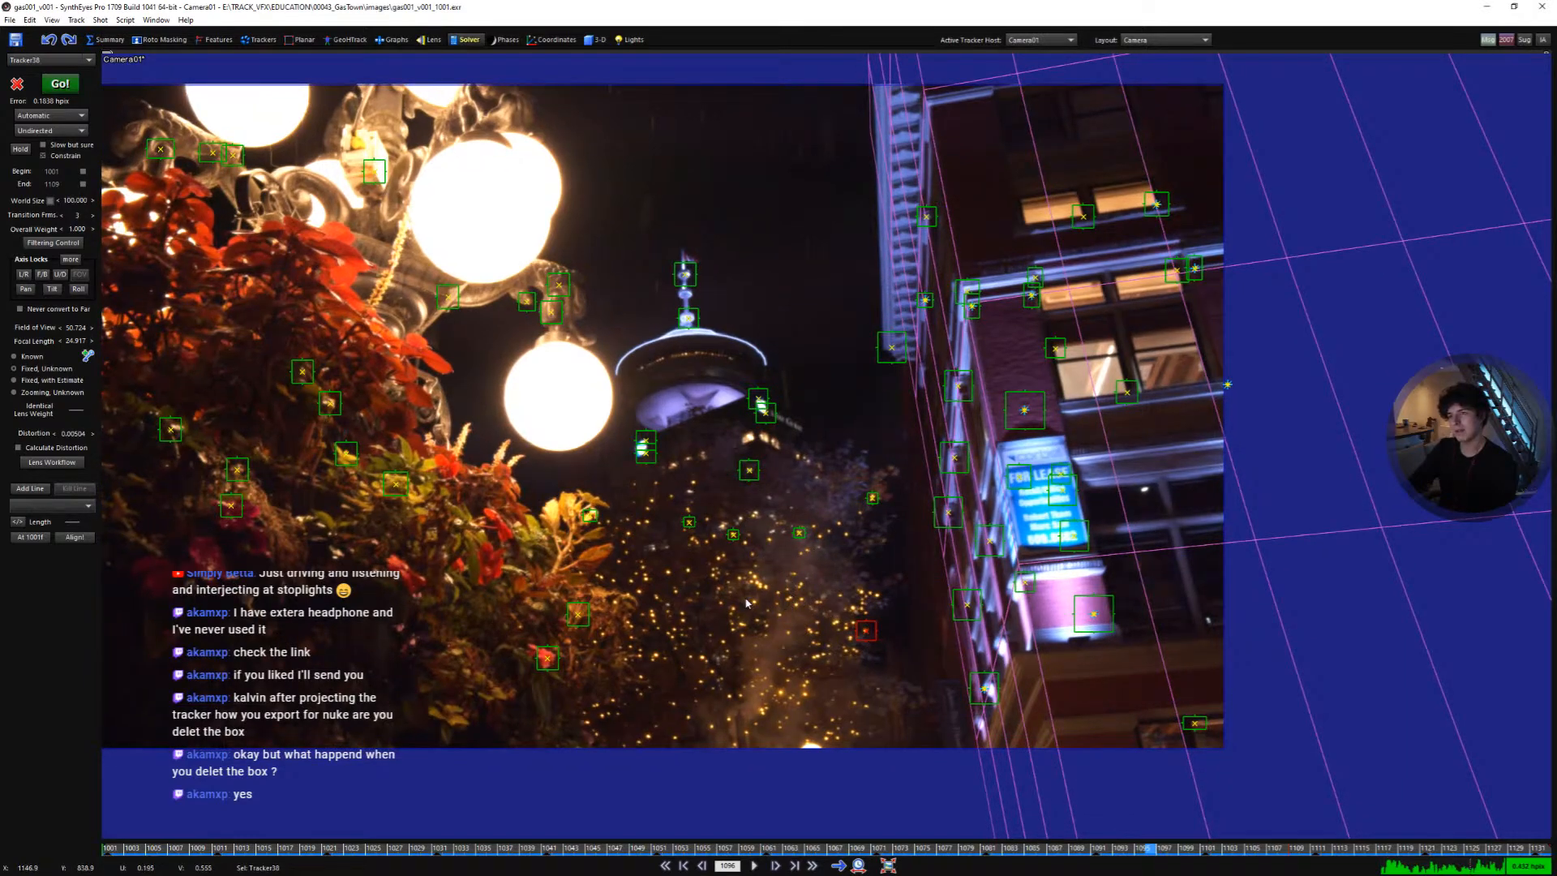
left_click_drag(815, 458, 674, 545)
left_click(865, 630)
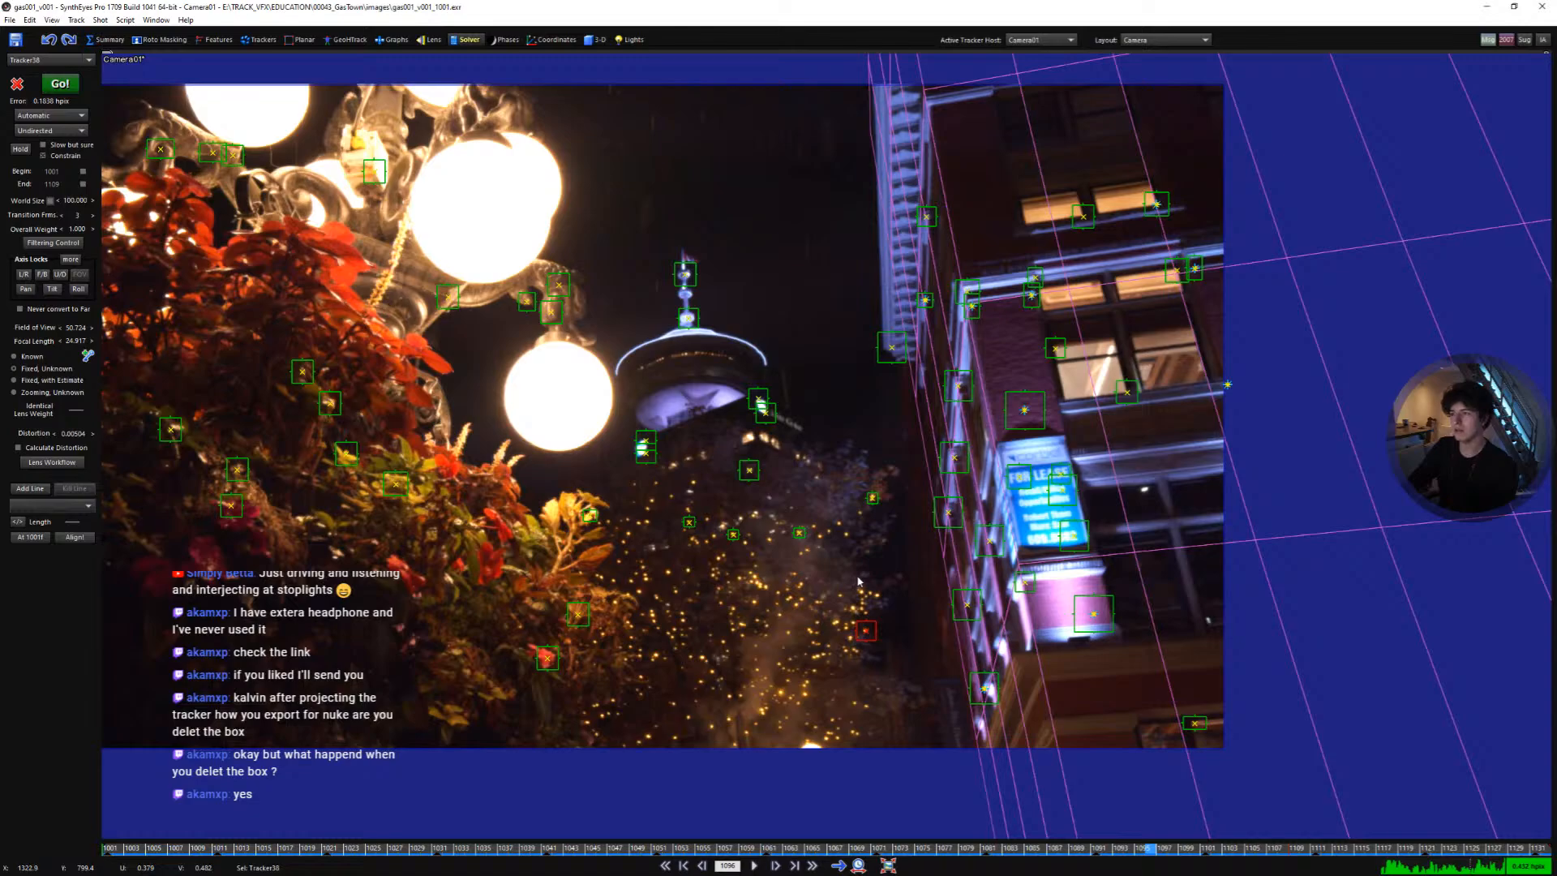
key("q")
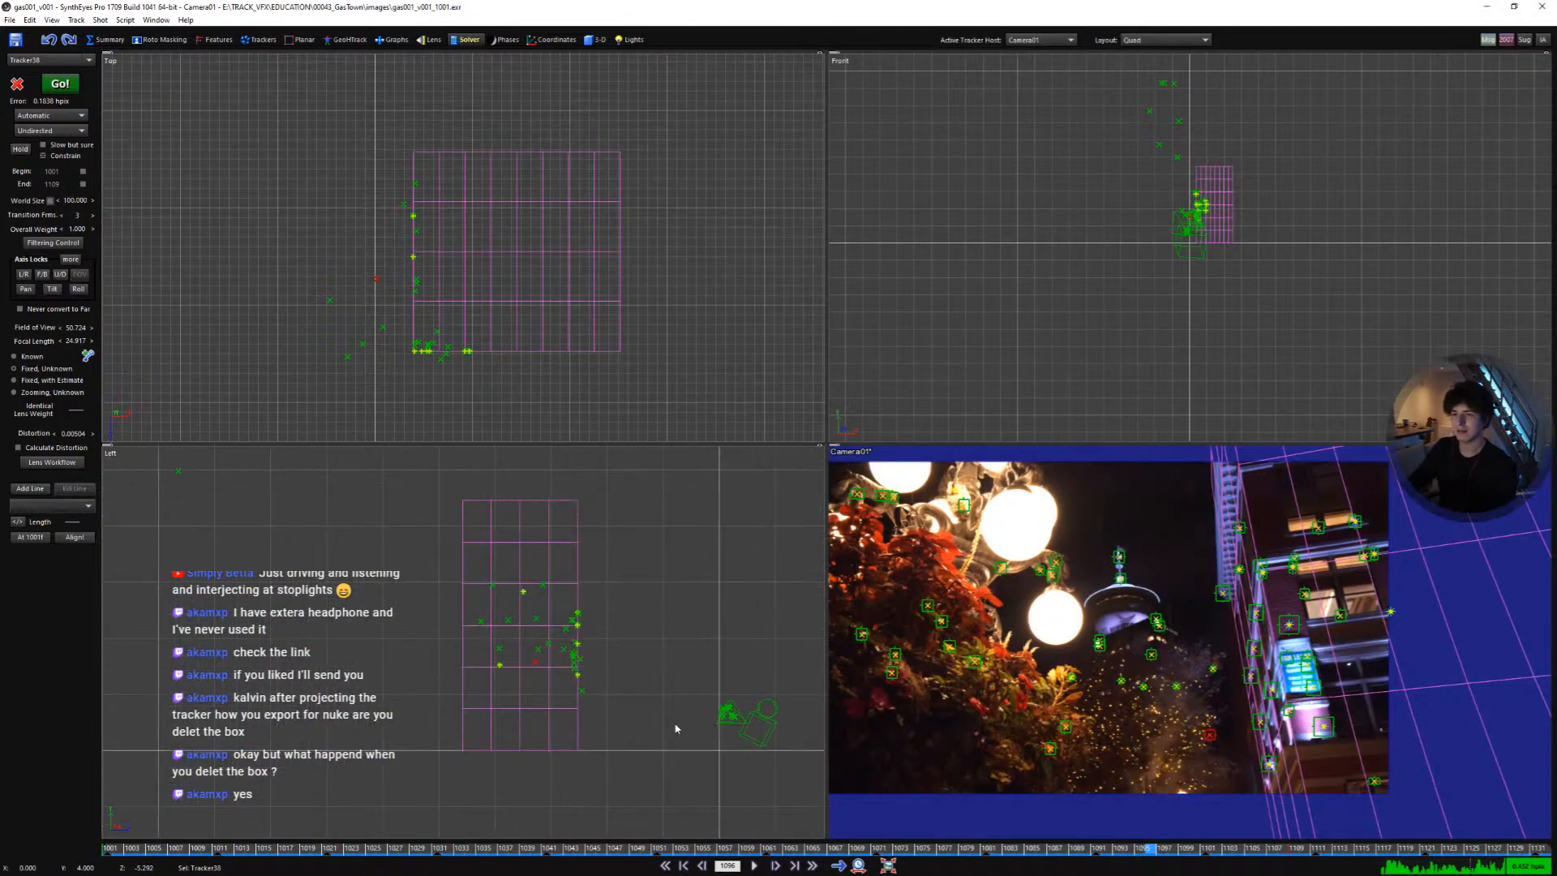
key("space")
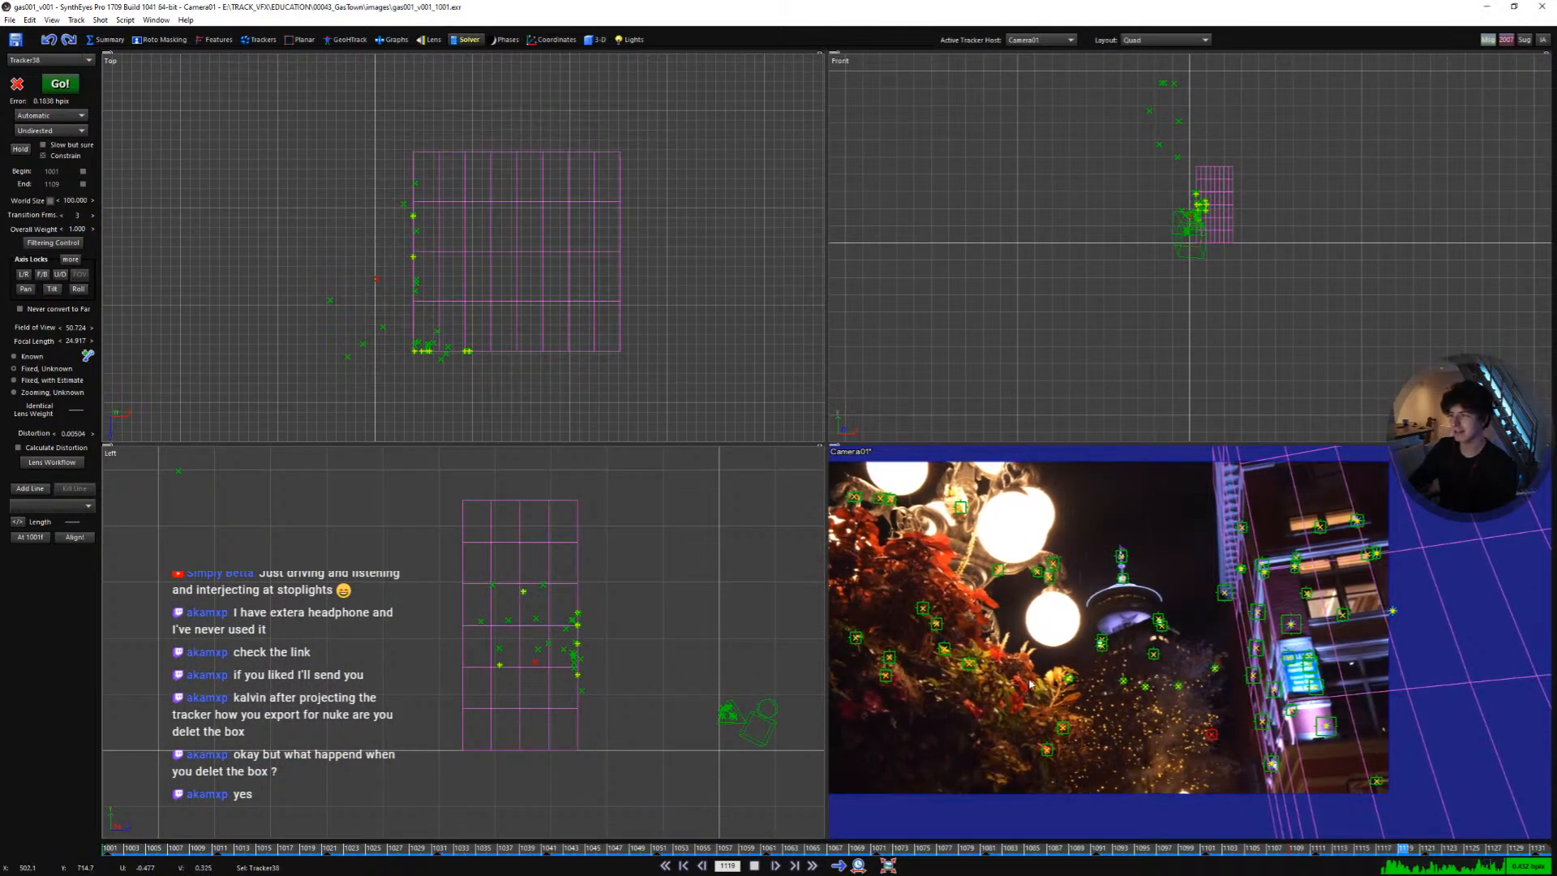
key("q")
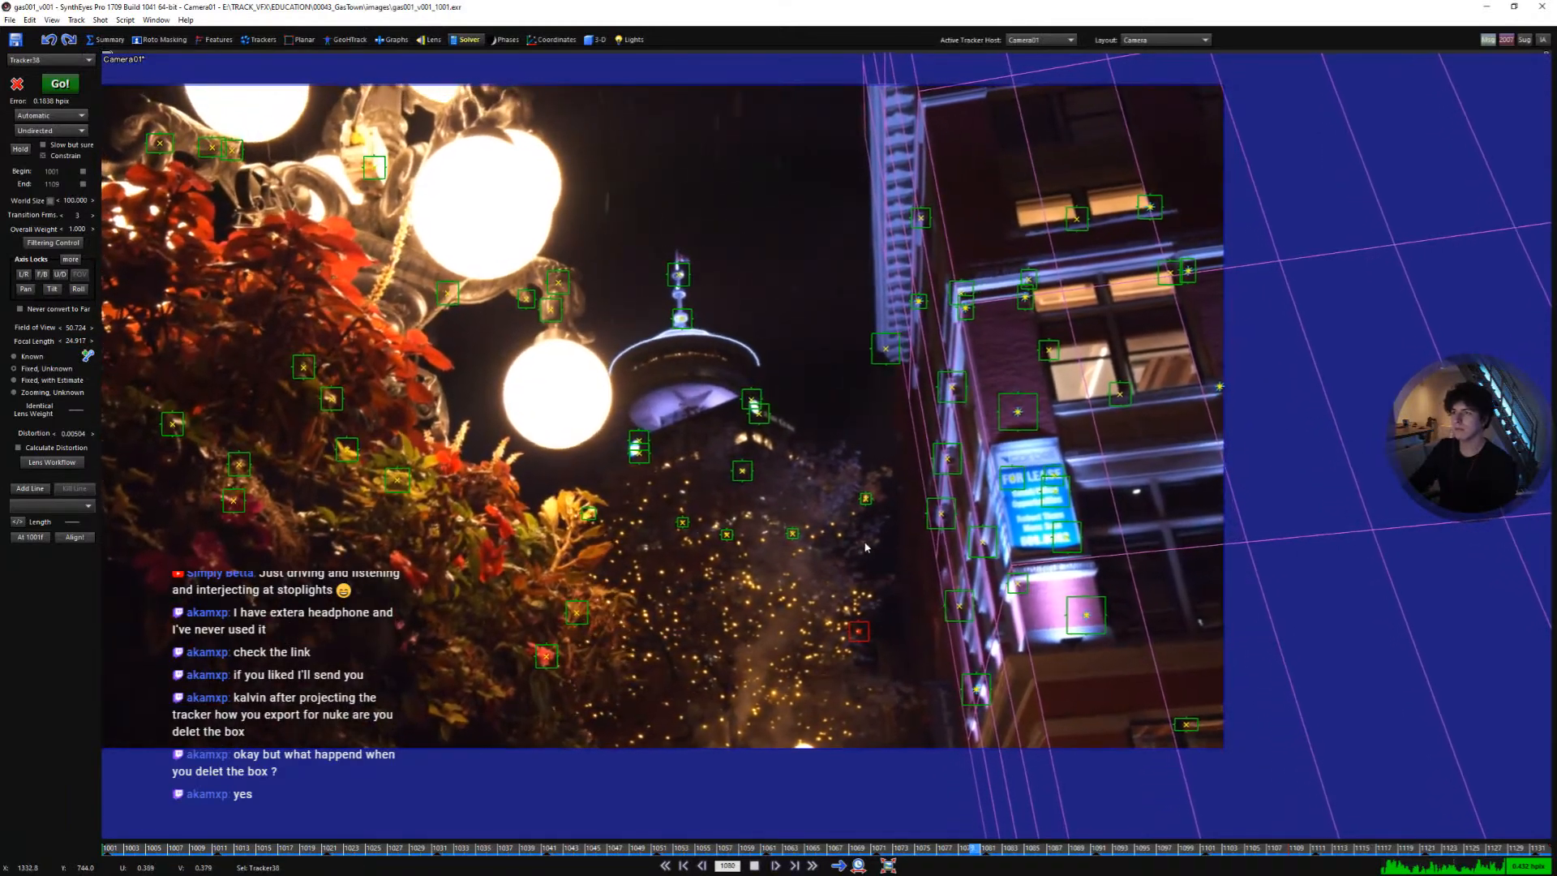
key("q")
key("space")
- Toggle undo and redo repeatedly to compare the earlier and refined solves' tracker positions against the box in the side view
scroll(578, 663, "up", 3)
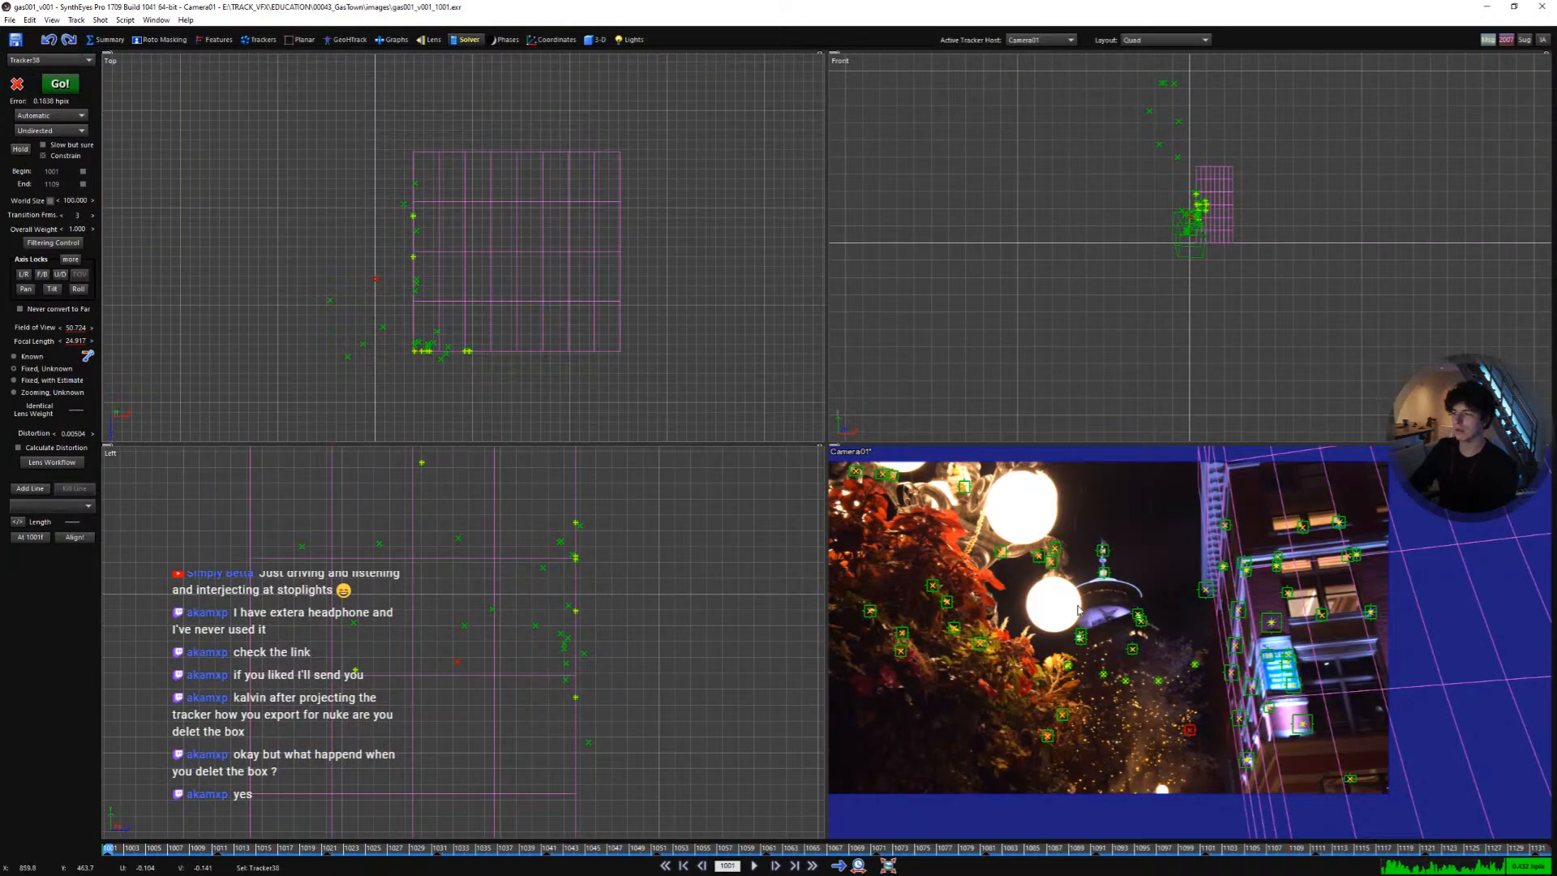
scroll(660, 652, "down", 3)
middle_click_drag(777, 707, 601, 681)
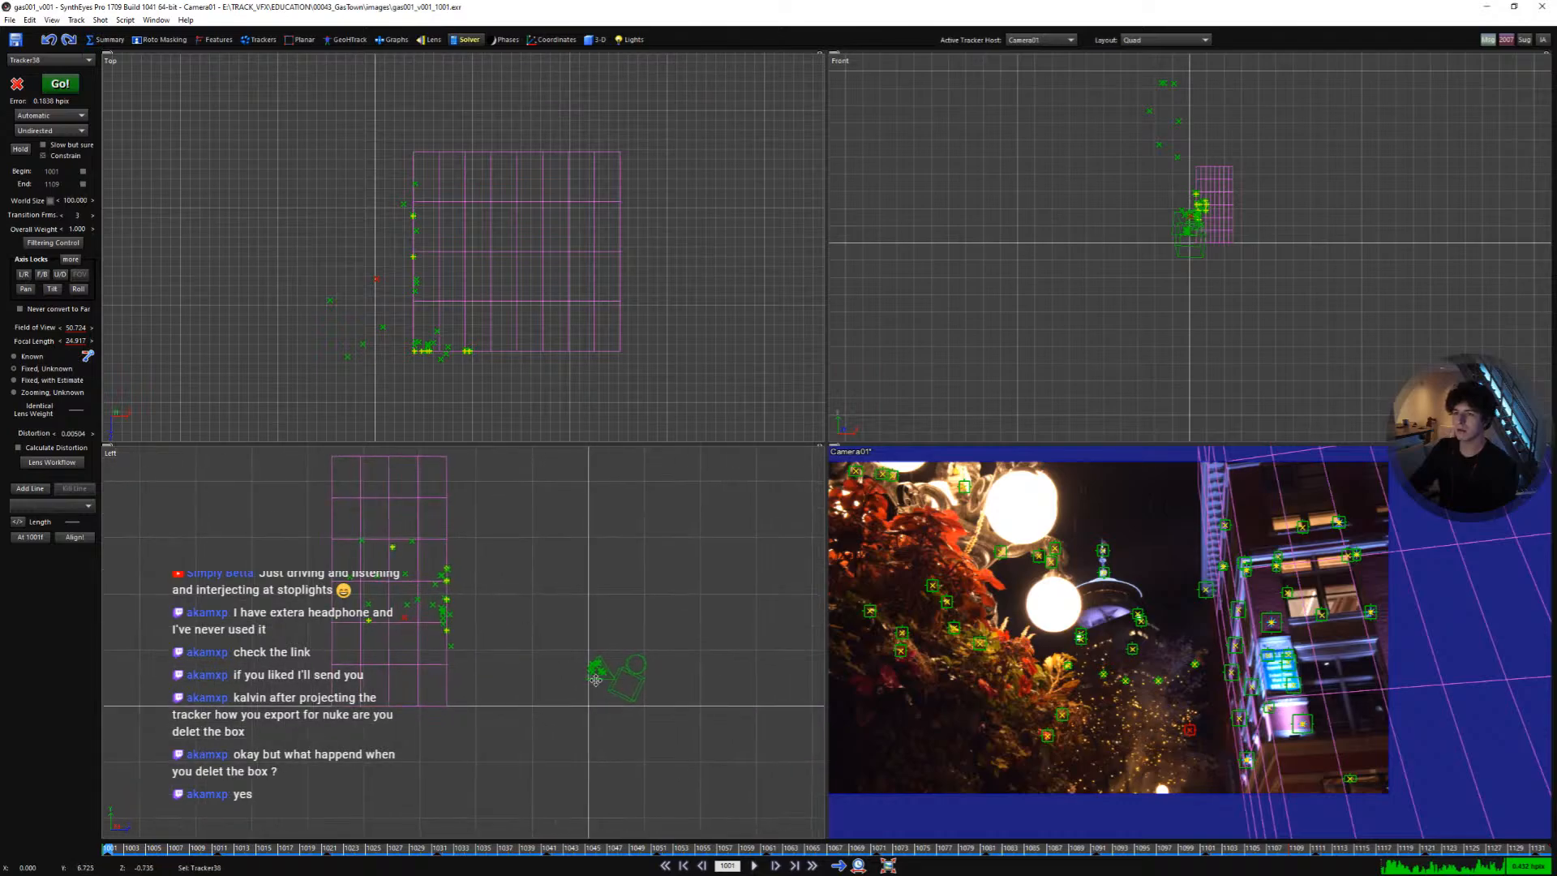
scroll(602, 682, "up", 3)
key("ctrl+z")
left_click(610, 628)
left_click_drag(596, 633, 605, 628)
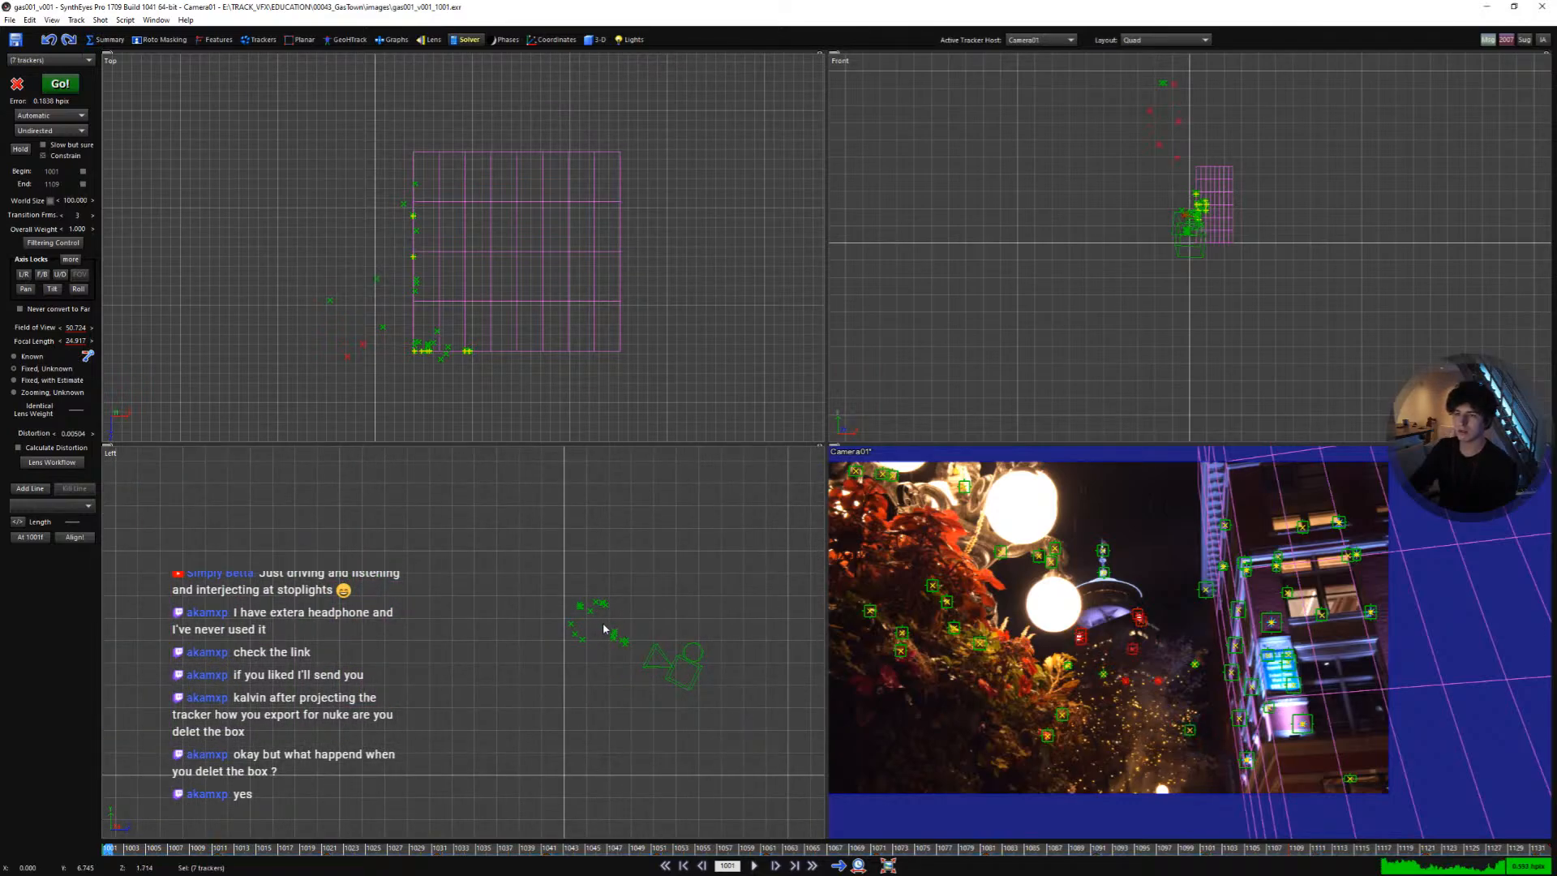
key("ctrl+z")
key("ctrl+z")
key("ctrl+z")
key("ctrl+z")
key("ctrl+z")
key("ctrl+z")
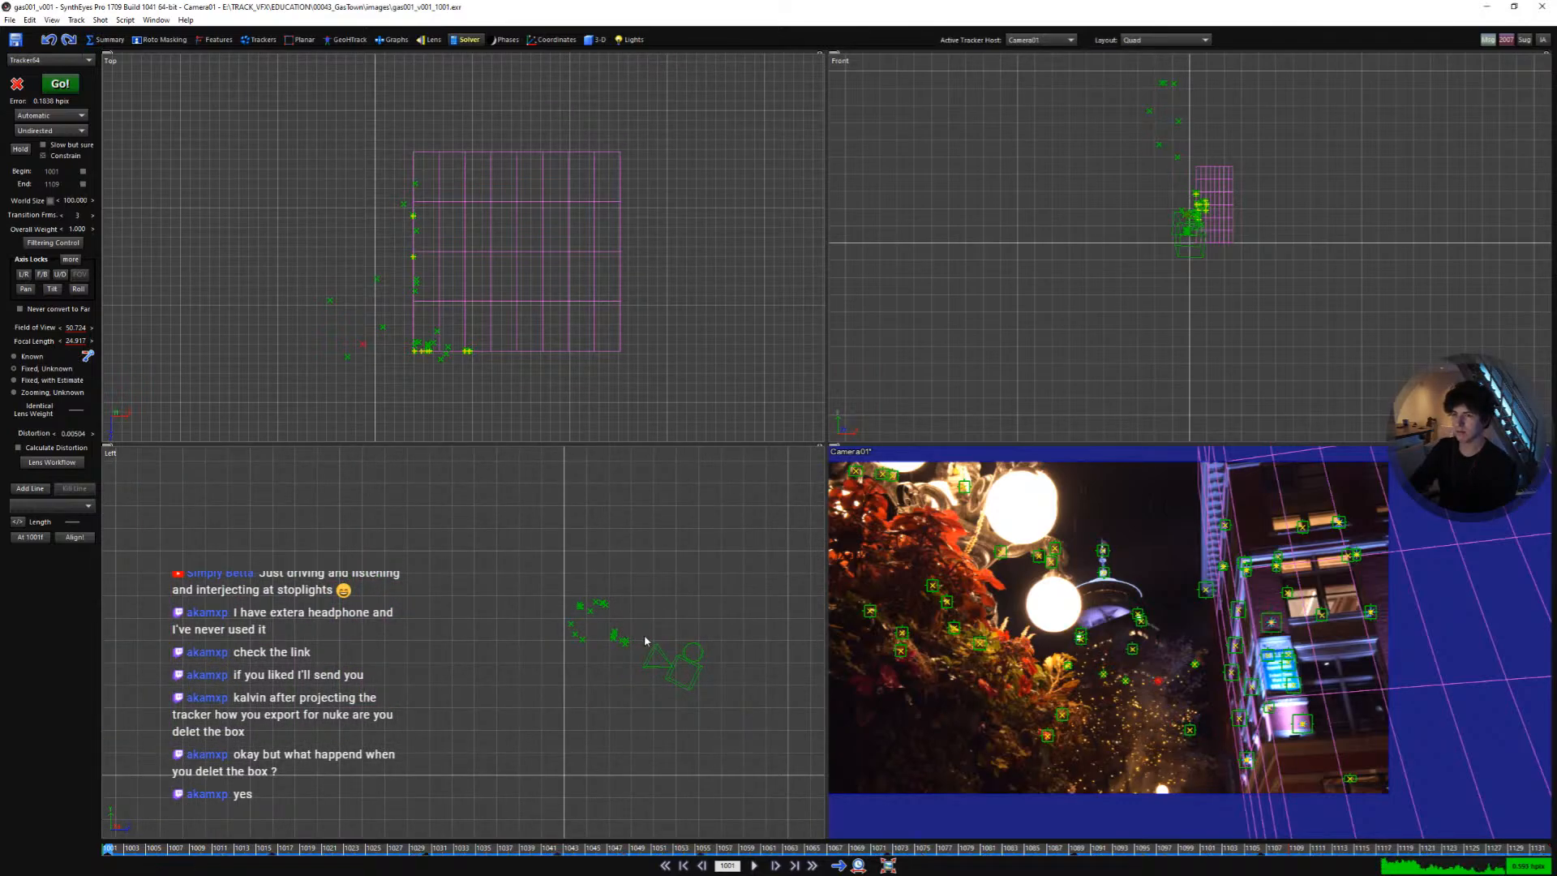
key("ctrl+y")
middle_click_drag(625, 640, 720, 697)
scroll(717, 696, "down", 3)
key("ctrl+z")
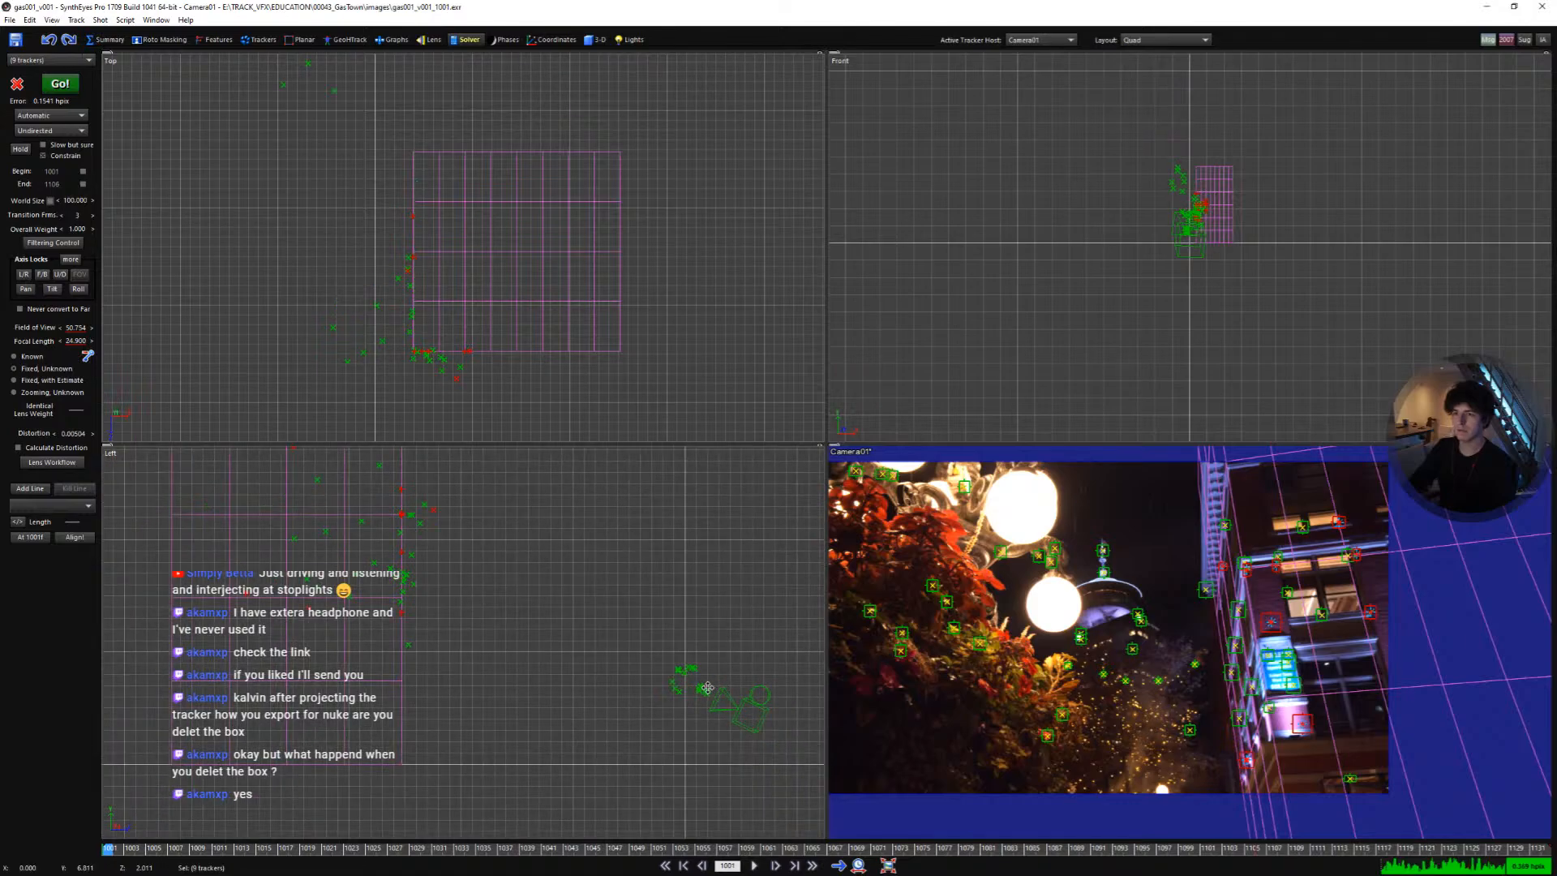
key("ctrl+y")
scroll(713, 694, "up", 3)
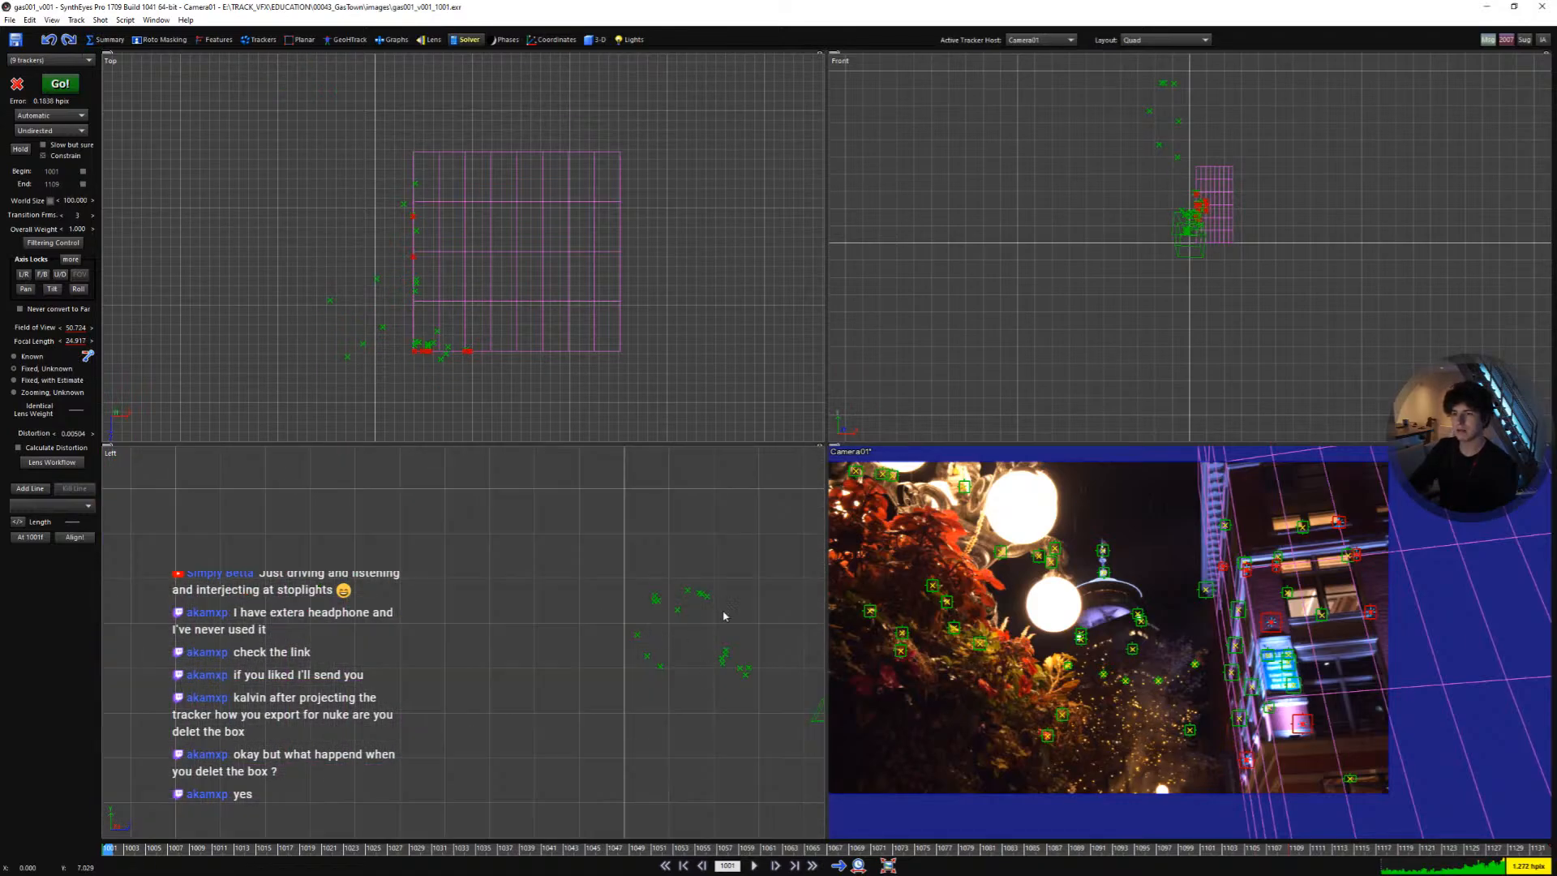
middle_click_drag(715, 695, 577, 598)
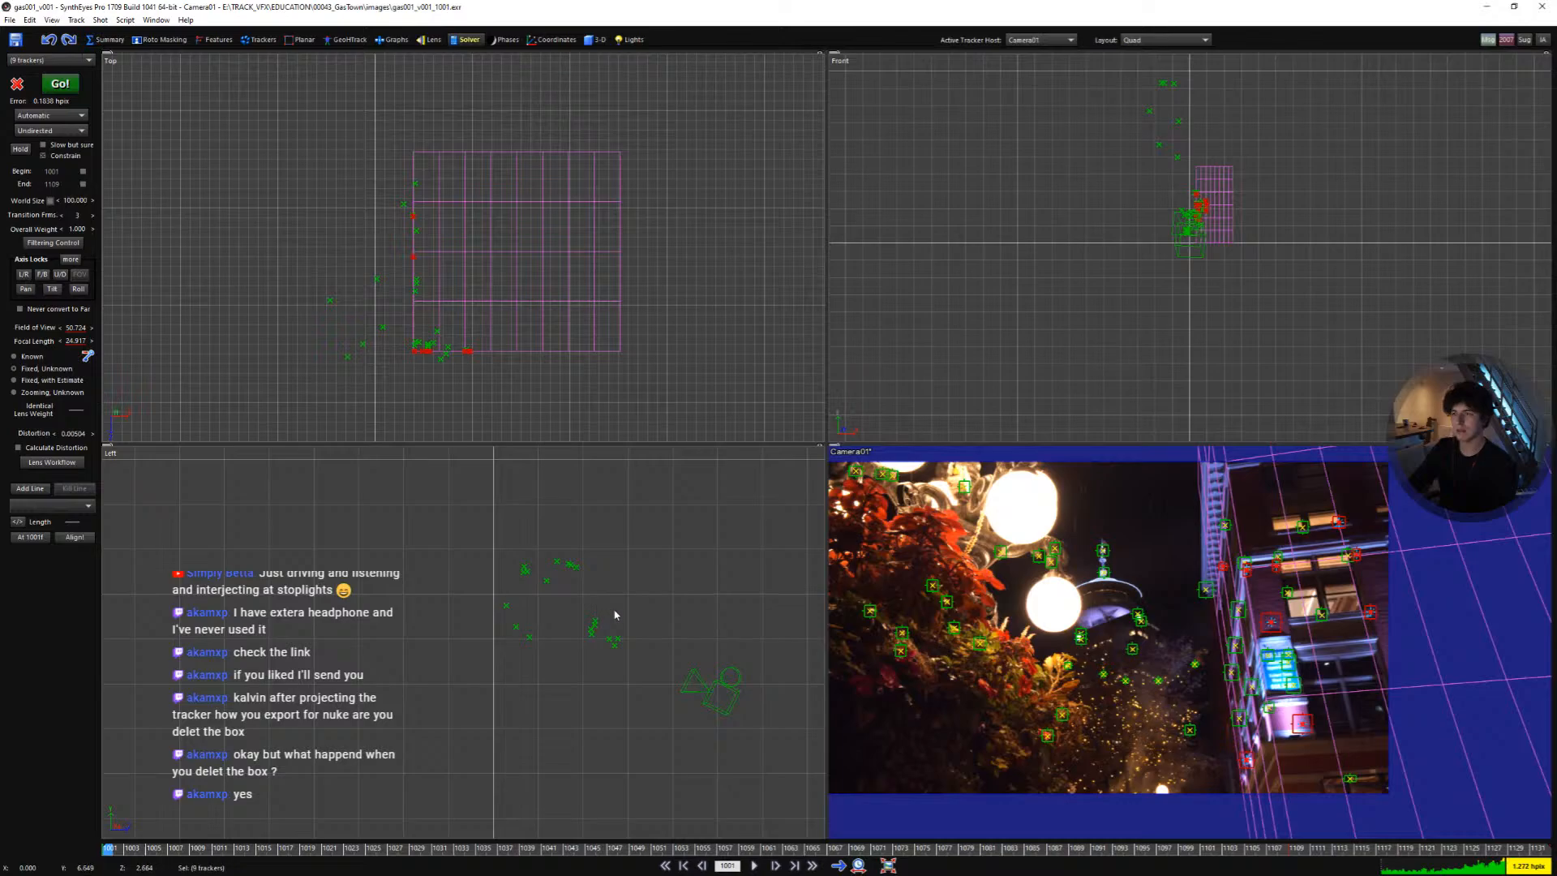
scroll(568, 620, "up", 5)
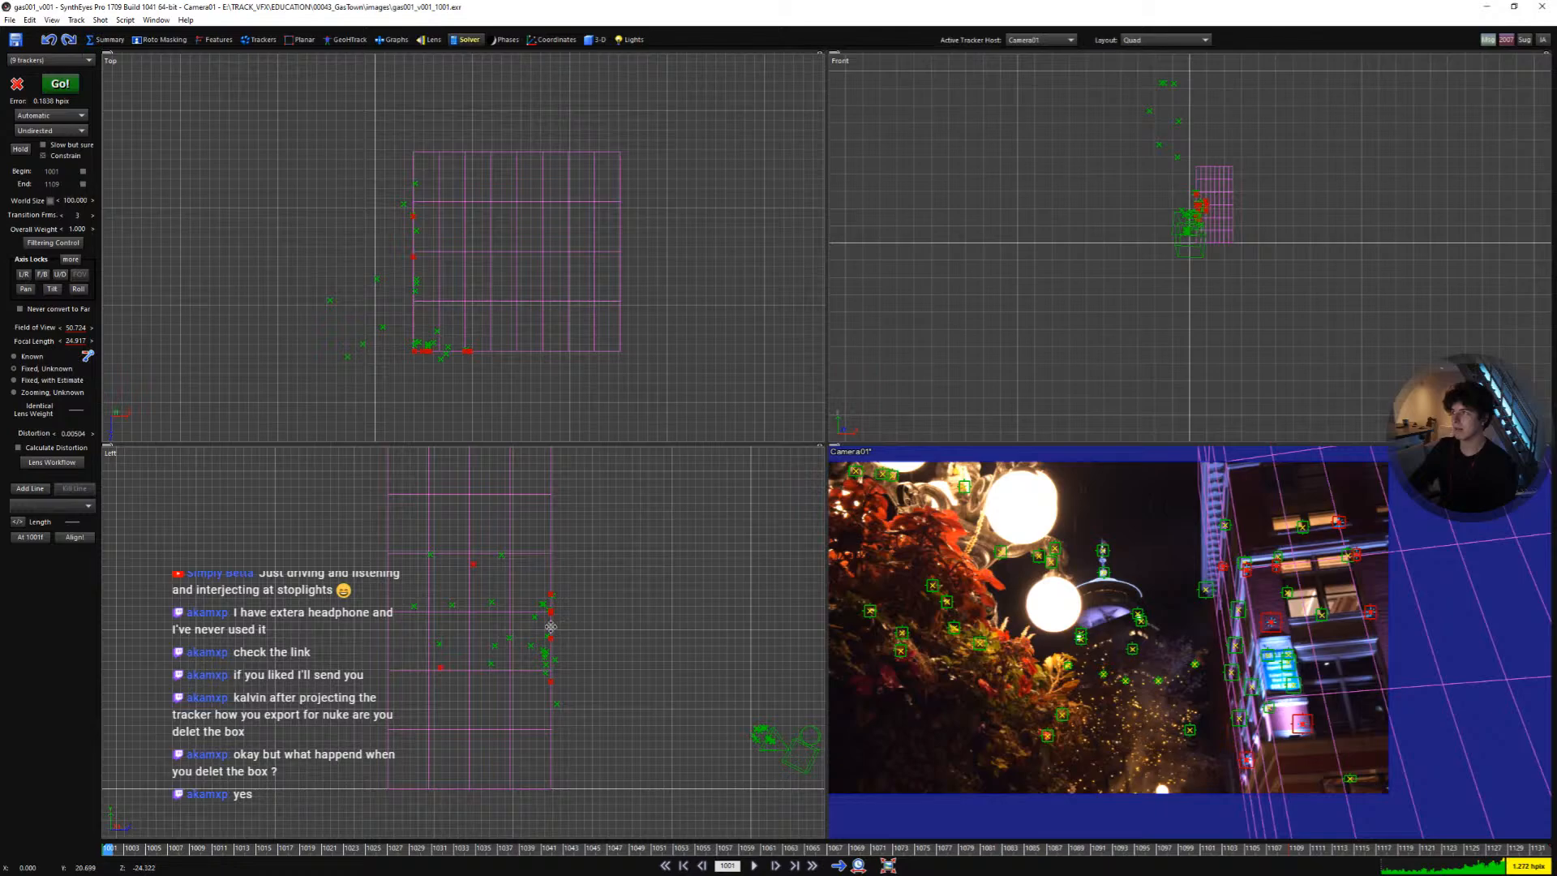
middle_click_drag(560, 618, 446, 618)
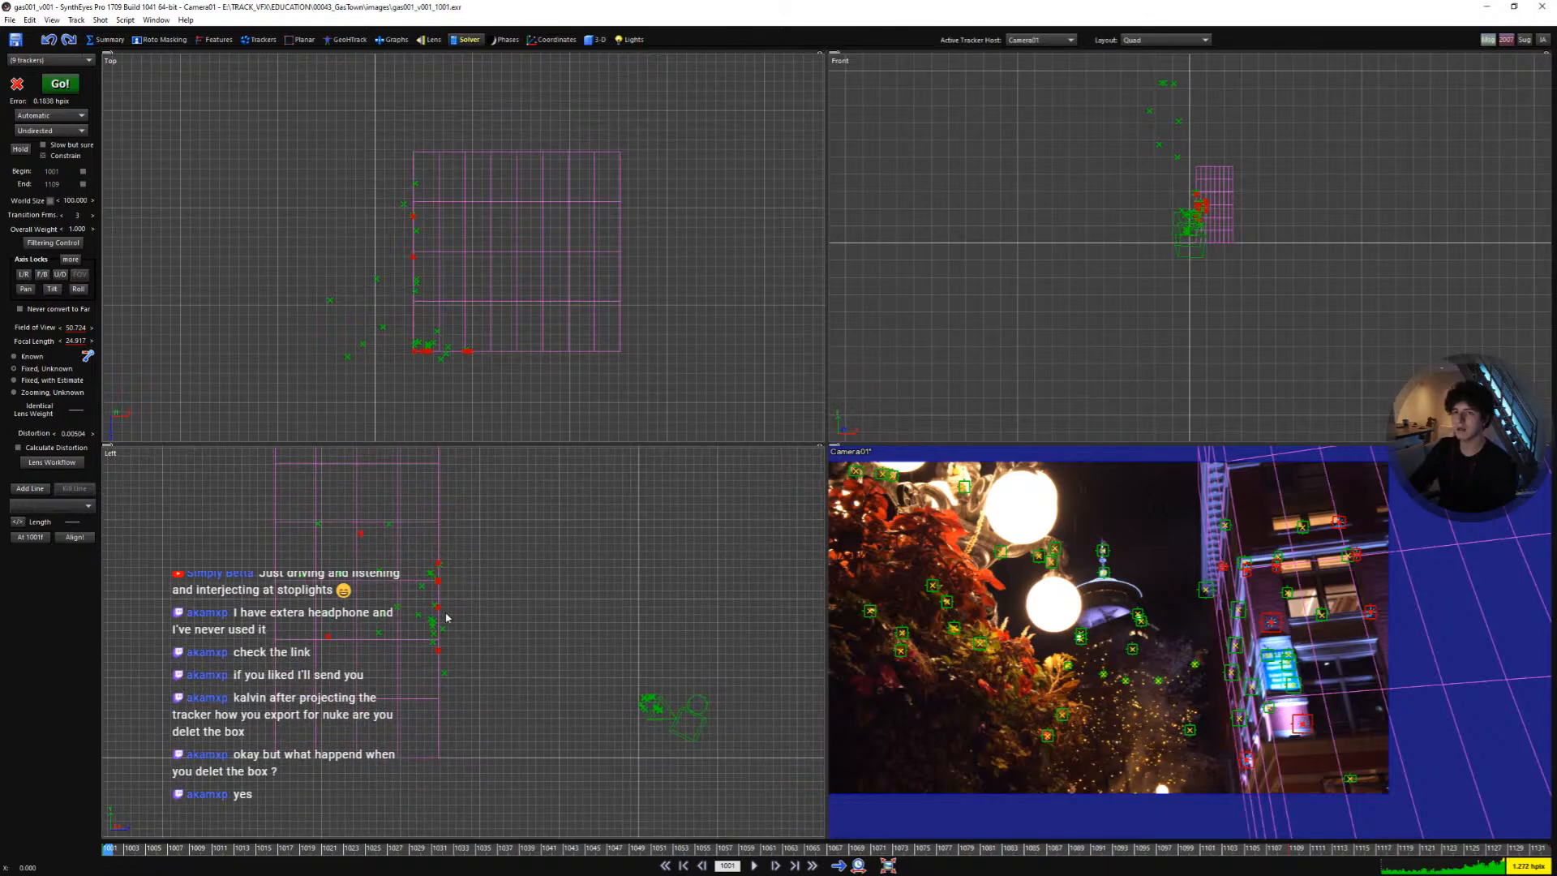
key("ctrl+z")
key("ctrl+y")
key("ctrl+z")
key("ctrl+y")
key("ctrl+z")
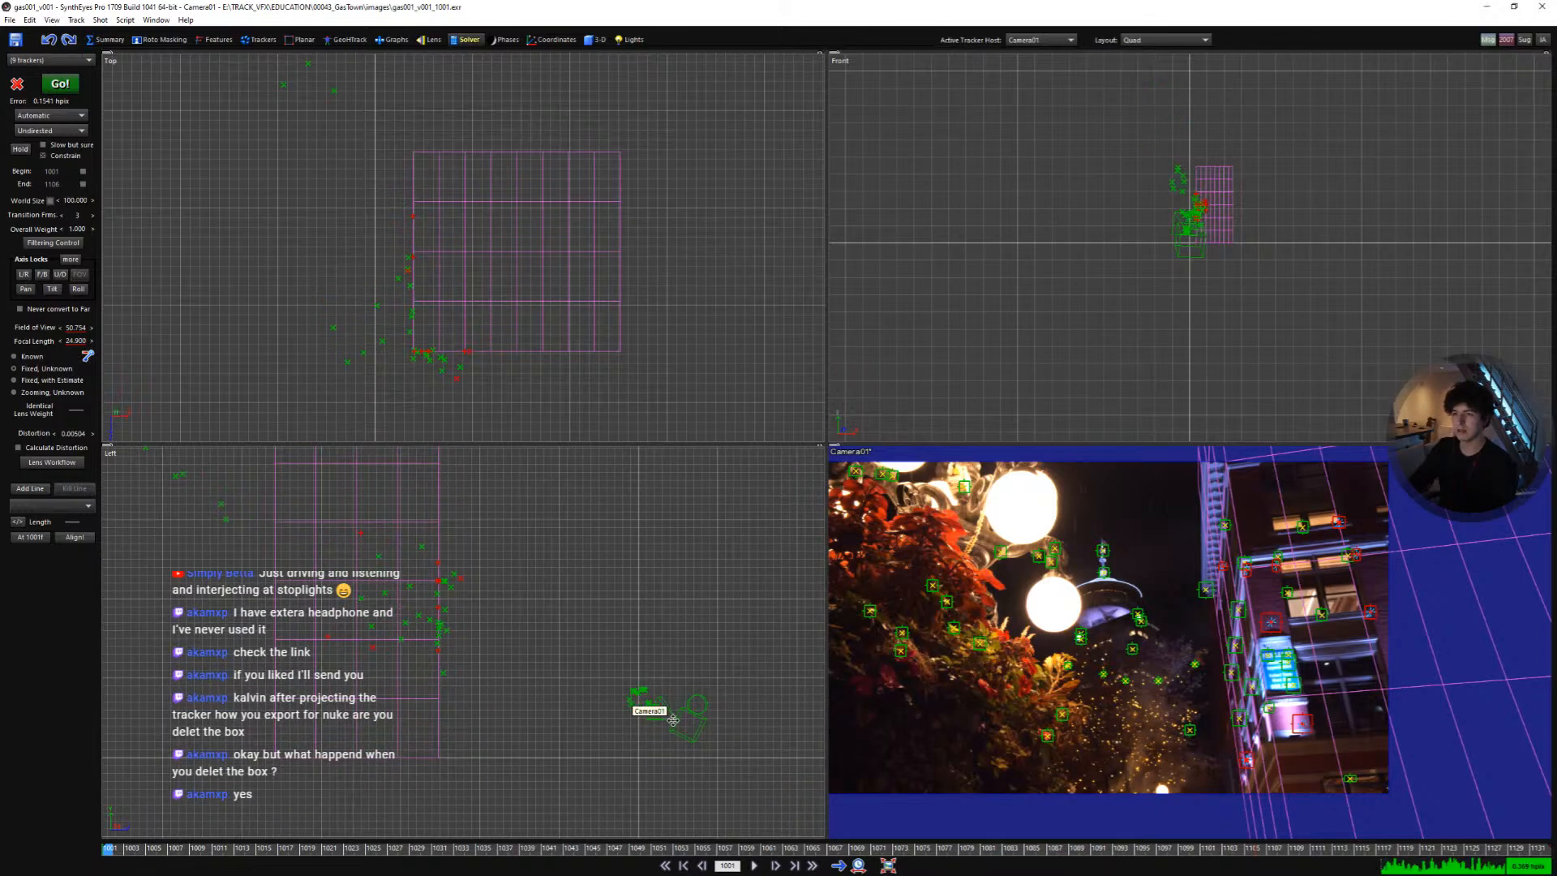
key("ctrl+y")
key("ctrl+z")
key("ctrl+y")
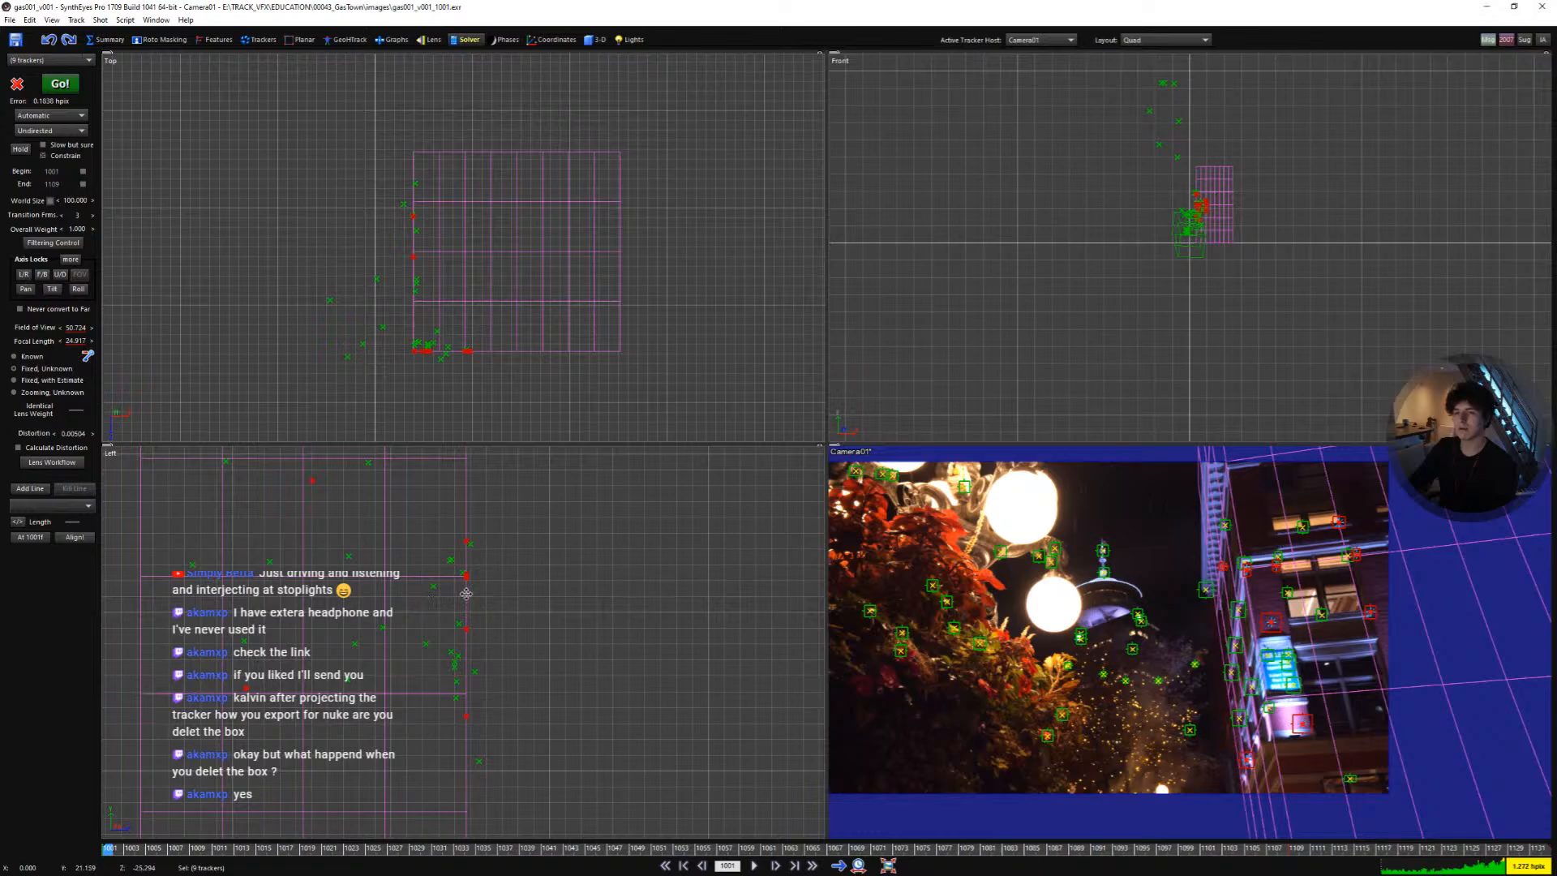
- Examine how the solved trackers sit on the building wall in the camera view while playing the shot
scroll(502, 626, "down", 2)
key("5")
left_click(1135, 617)
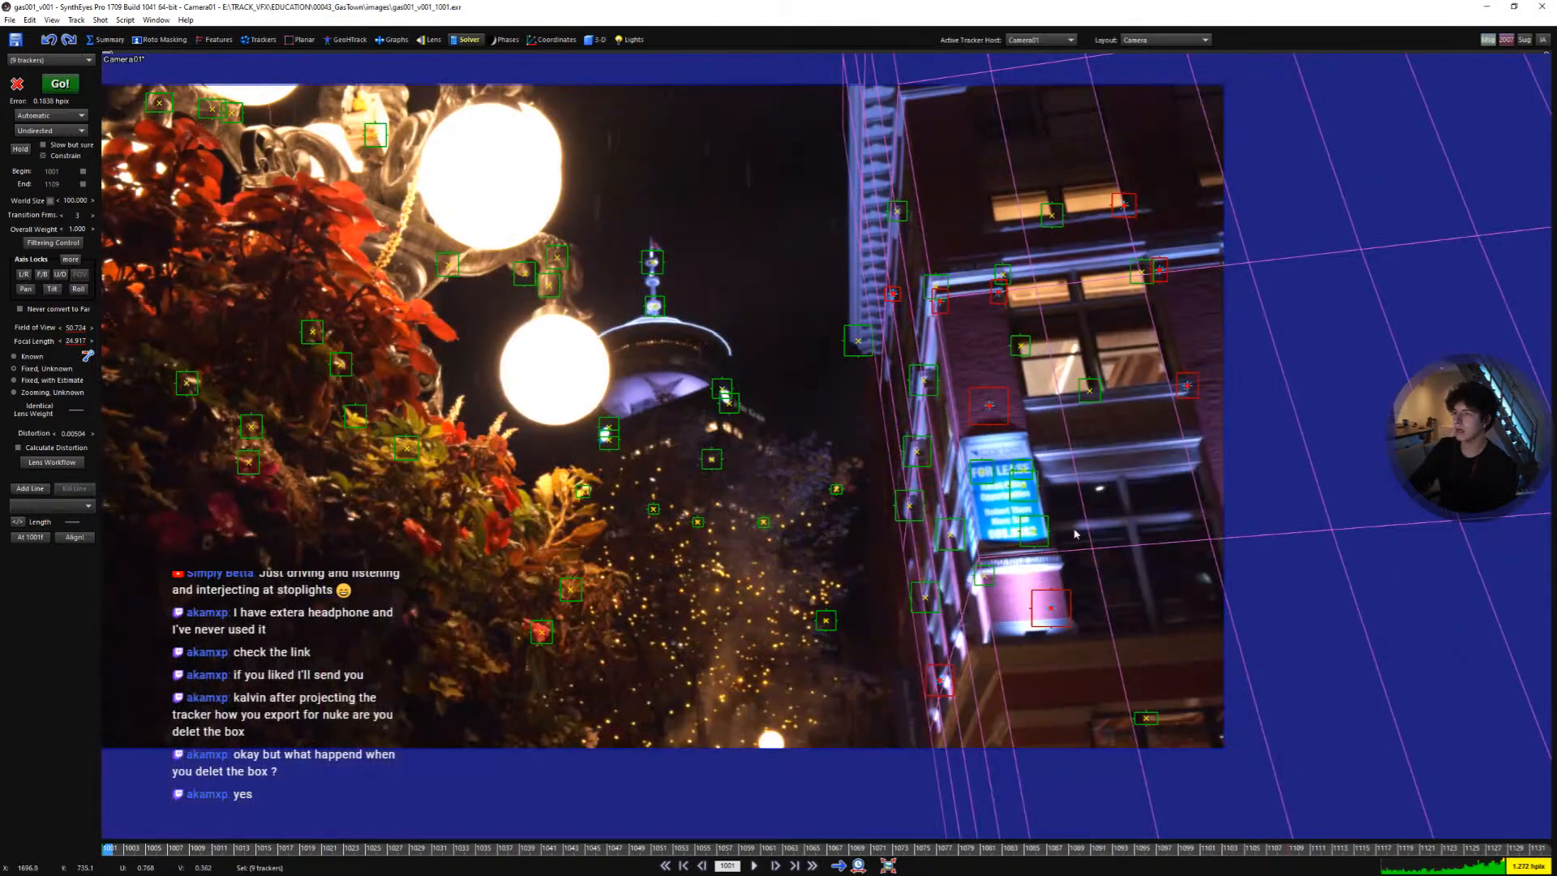
middle_click_drag(1042, 409, 929, 547)
scroll(929, 547, "up", 2)
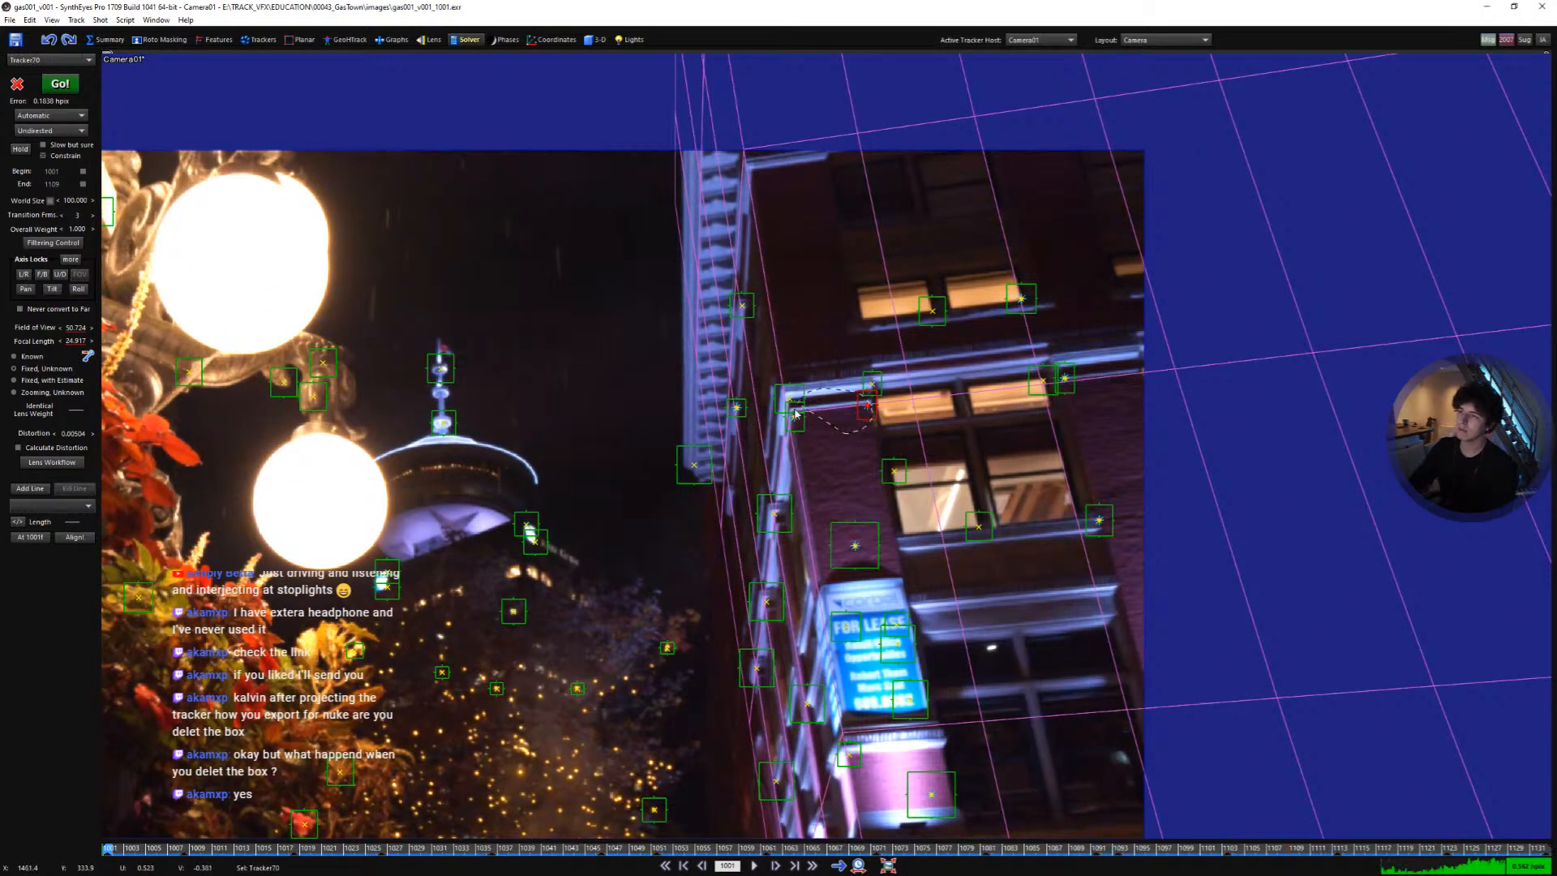
scroll(861, 409, "down", 2)
scroll(806, 570, "up", 1)
middle_click_drag(807, 570, 882, 600)
key("space")
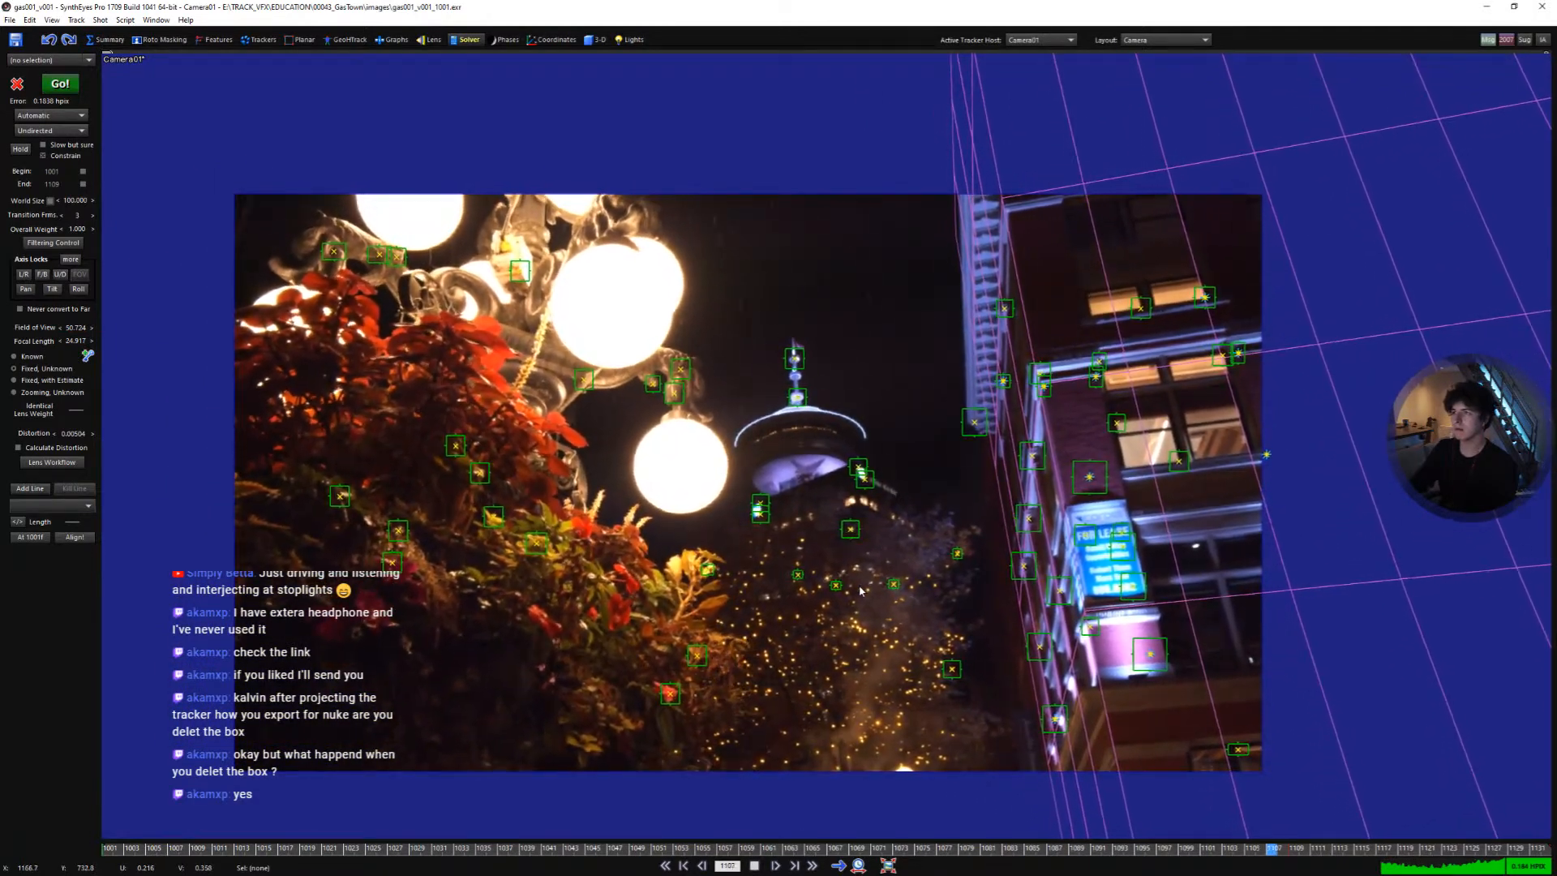
middle_click_drag(675, 548, 722, 561)
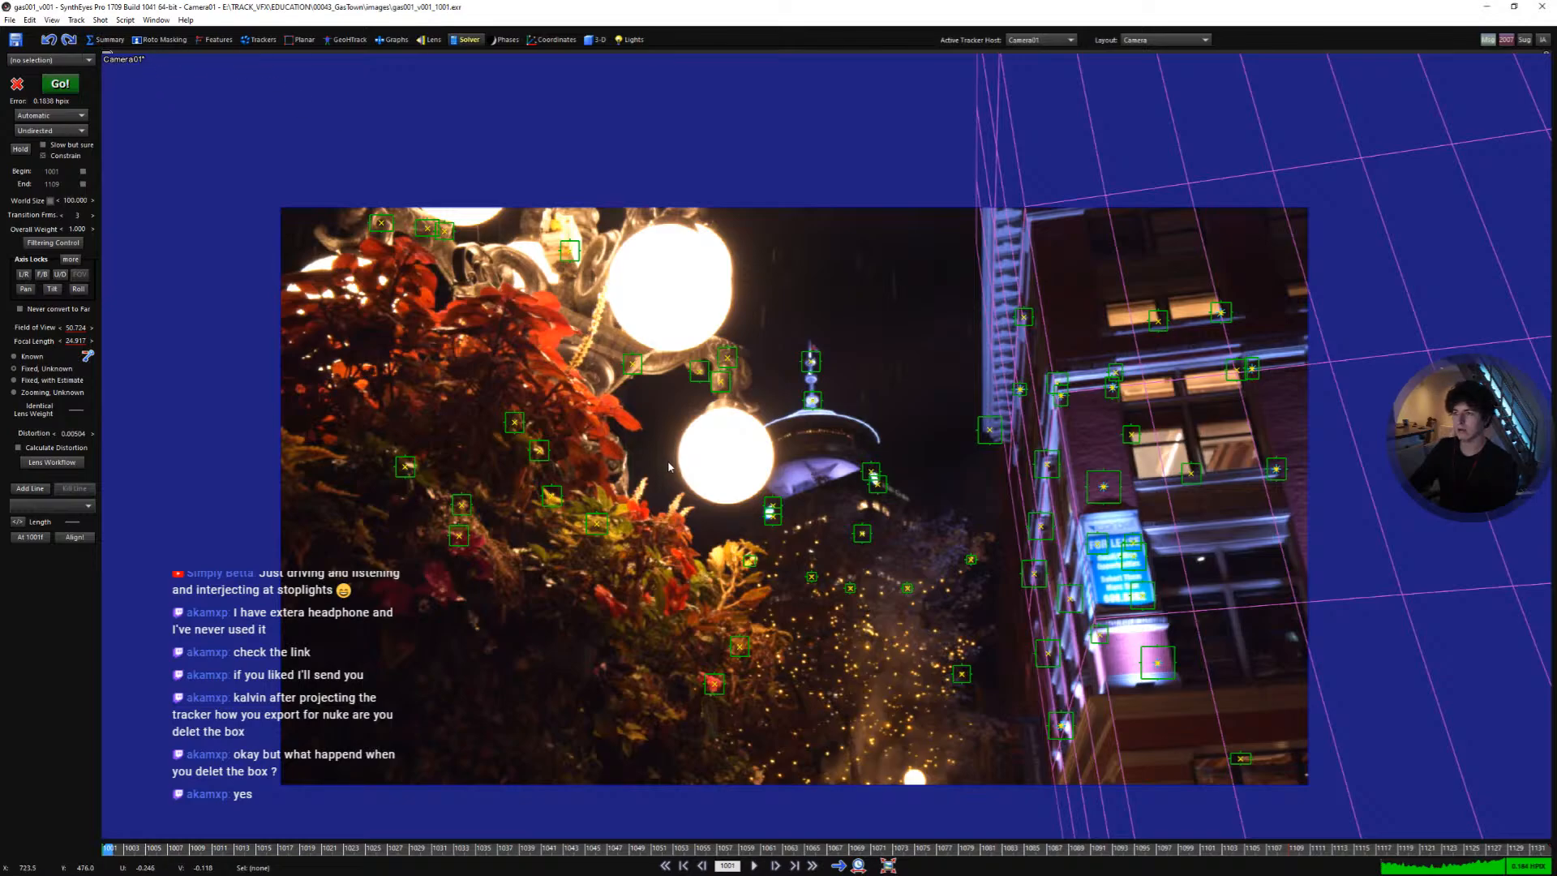
- Delete the proxy box mesh from the scene
key("q")
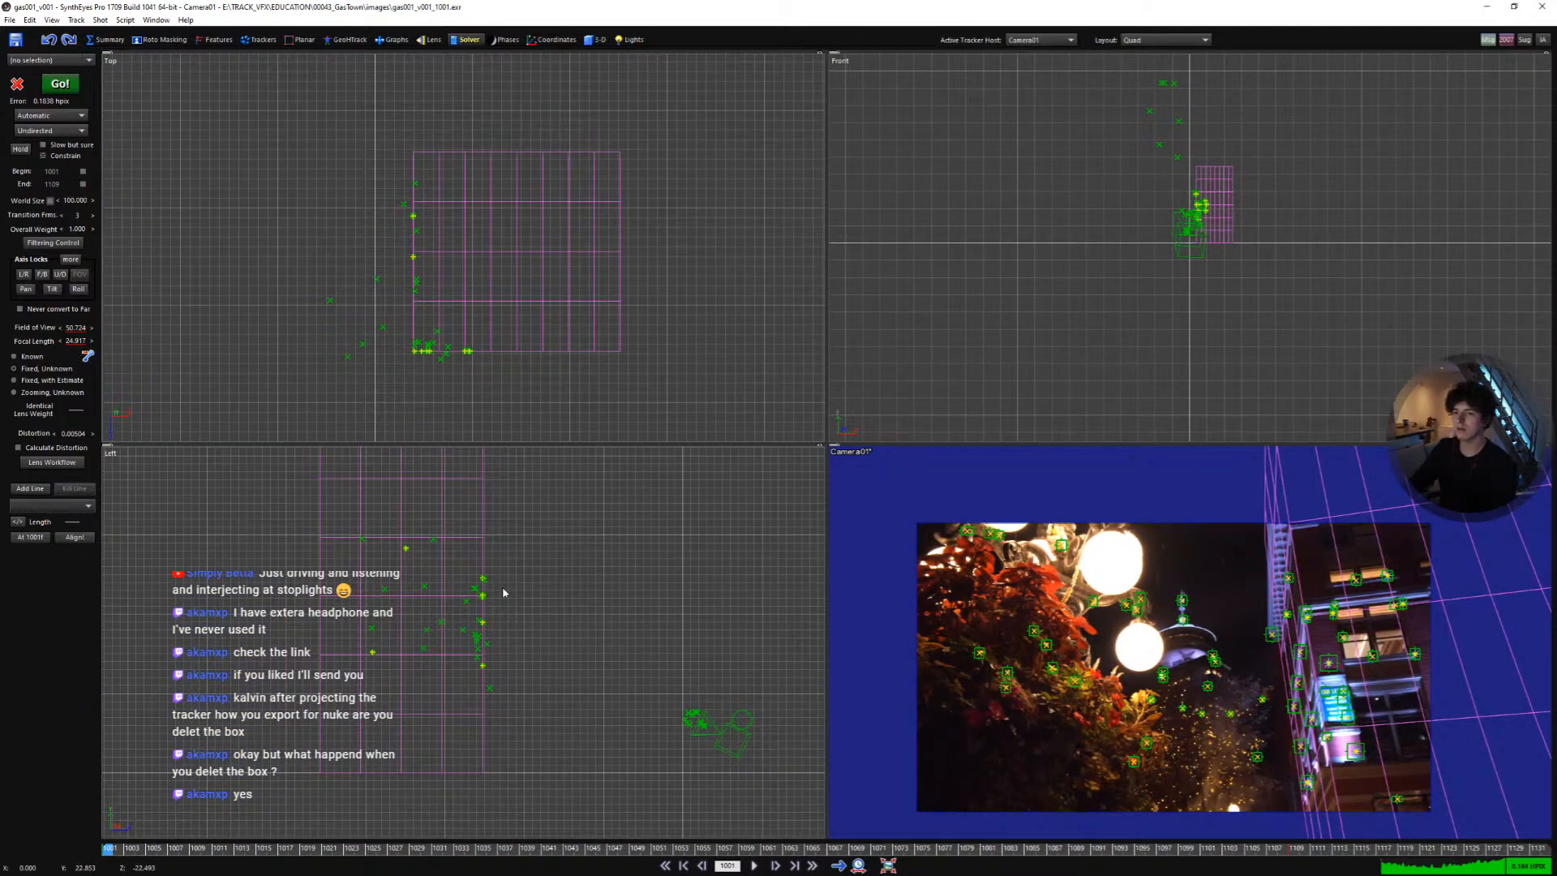
left_click(480, 540)
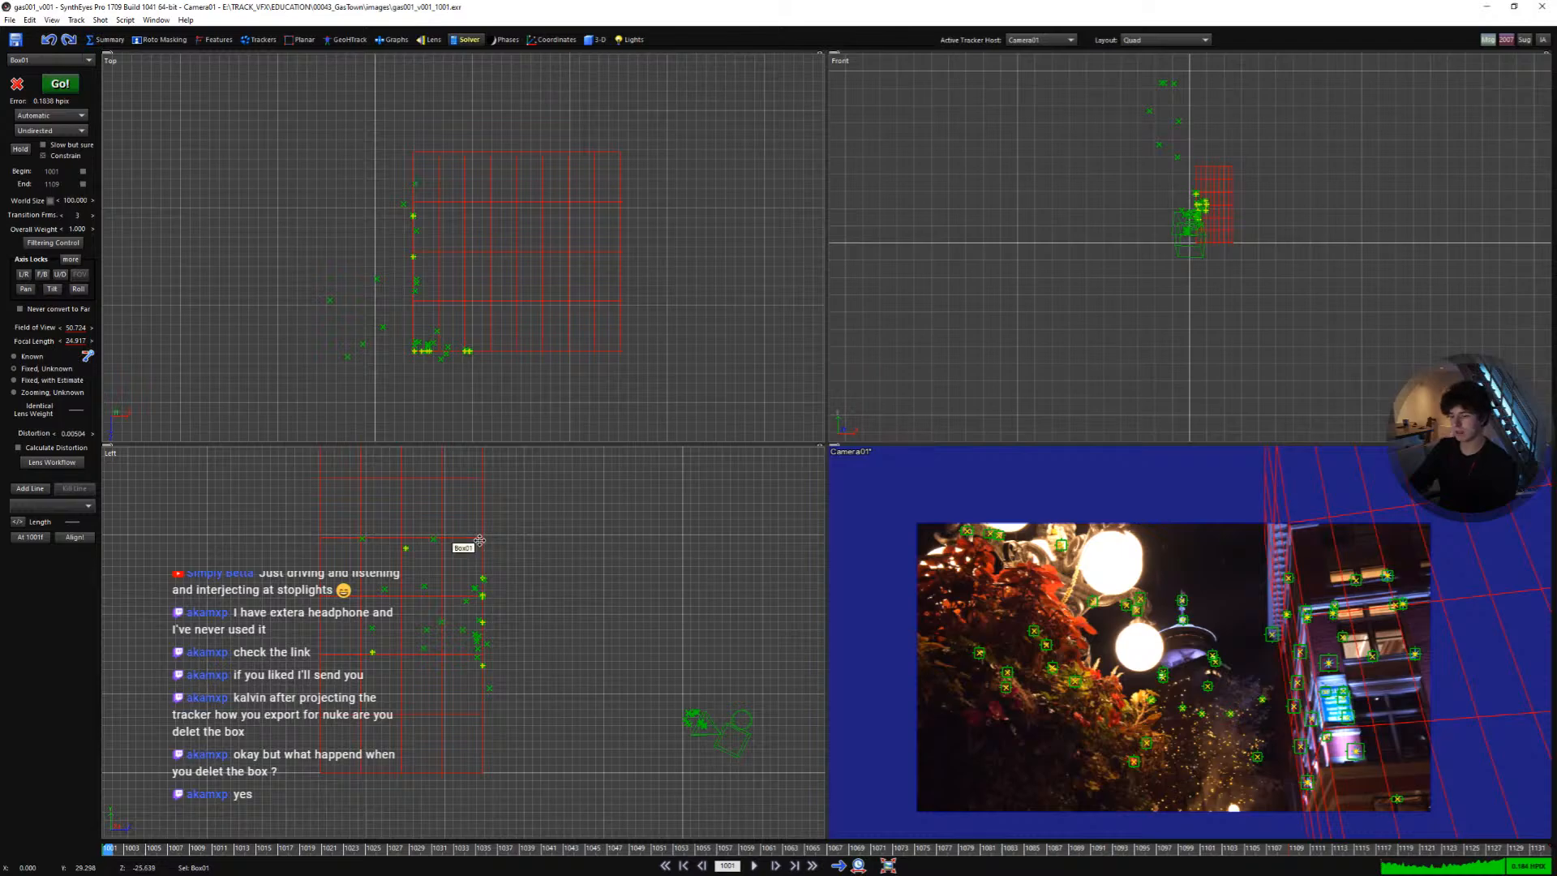
key("Delete")
- Play the shot in the quad views, select a tracker in the top view and open its tracker settings to review its coordinates
scroll(430, 339, "up", 4)
key("space")
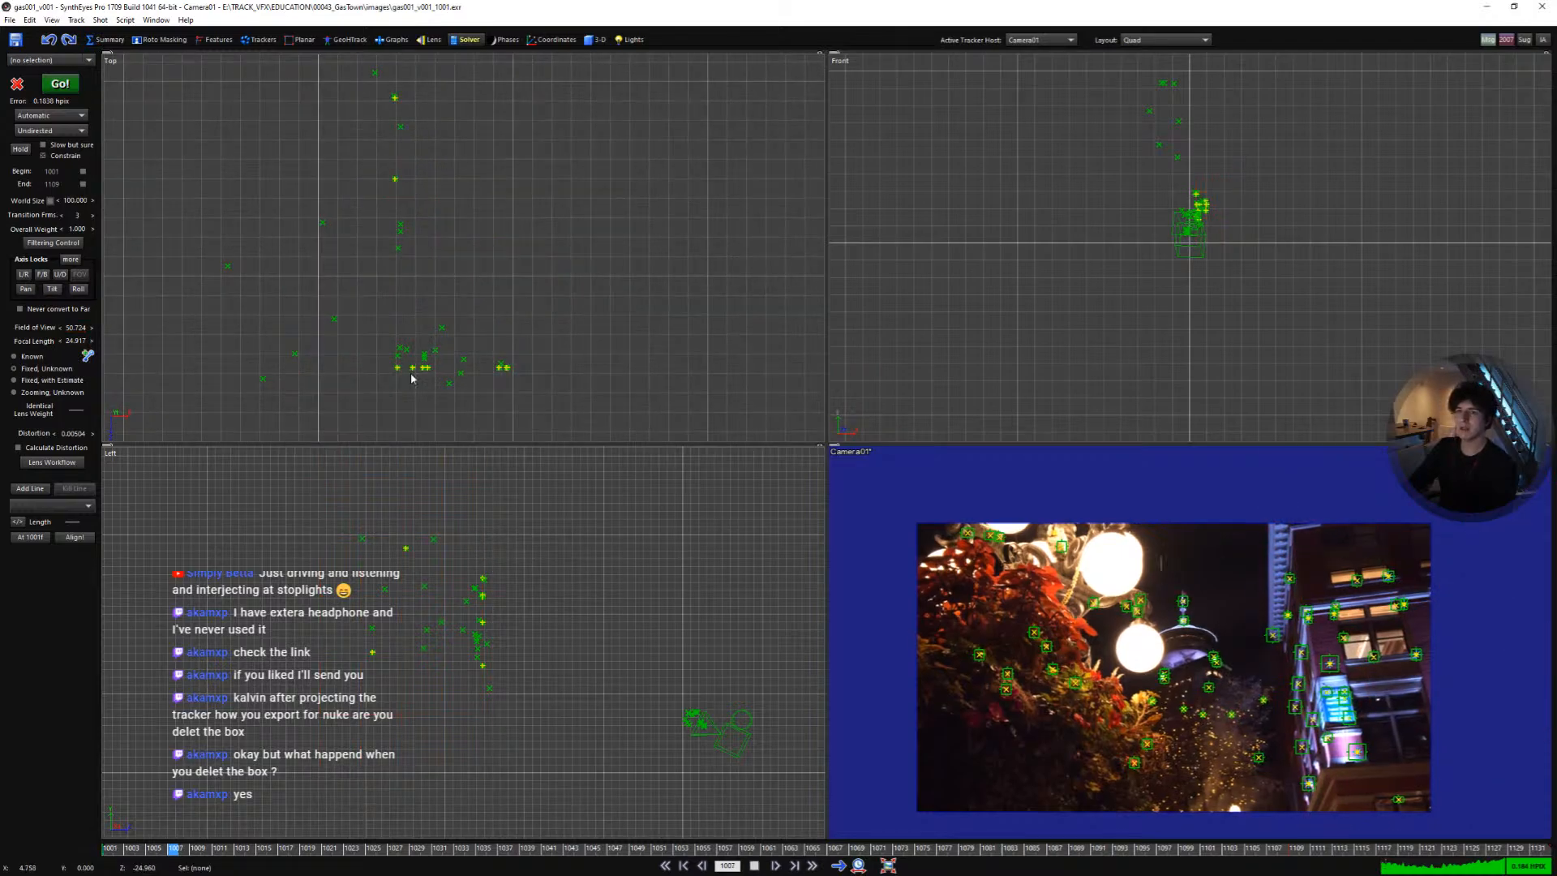
scroll(409, 371, "up", 6)
key("space")
left_click(417, 358)
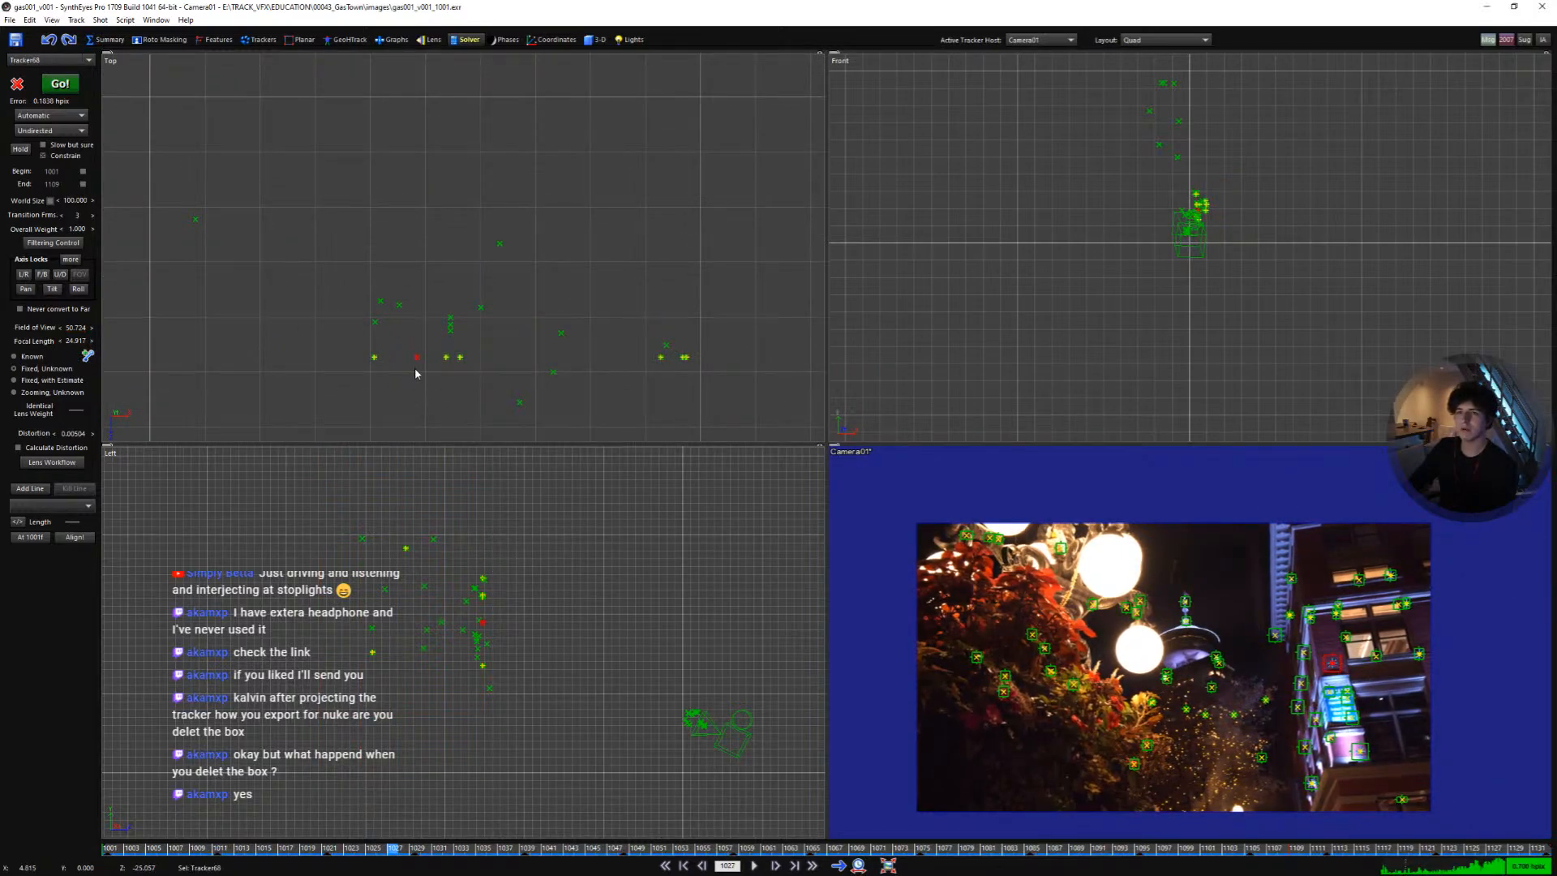
left_click(262, 40)
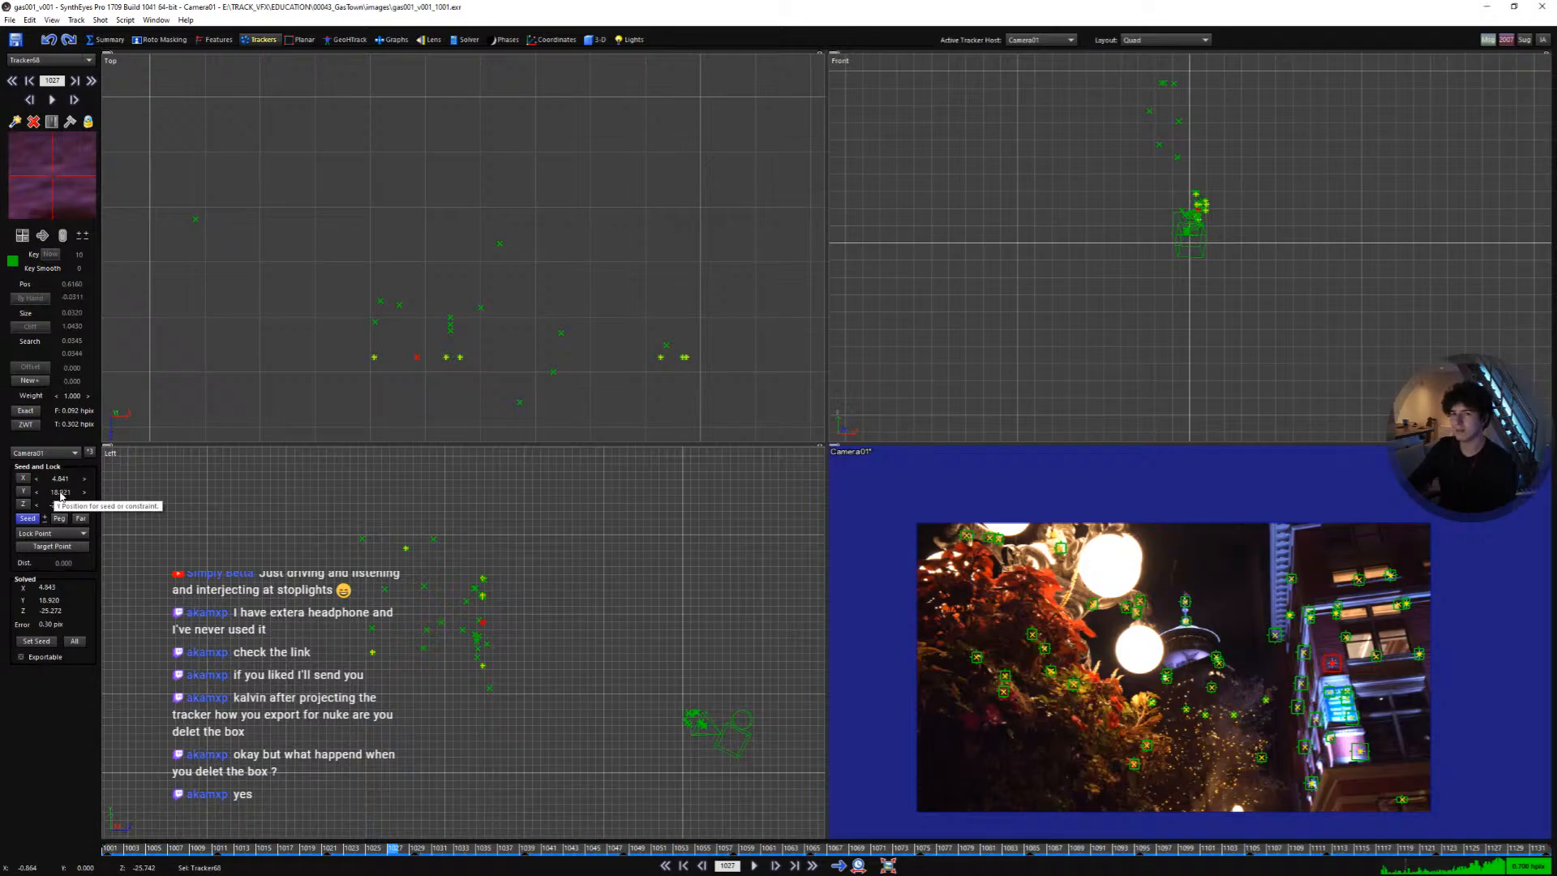
scroll(424, 362, "up", 3)
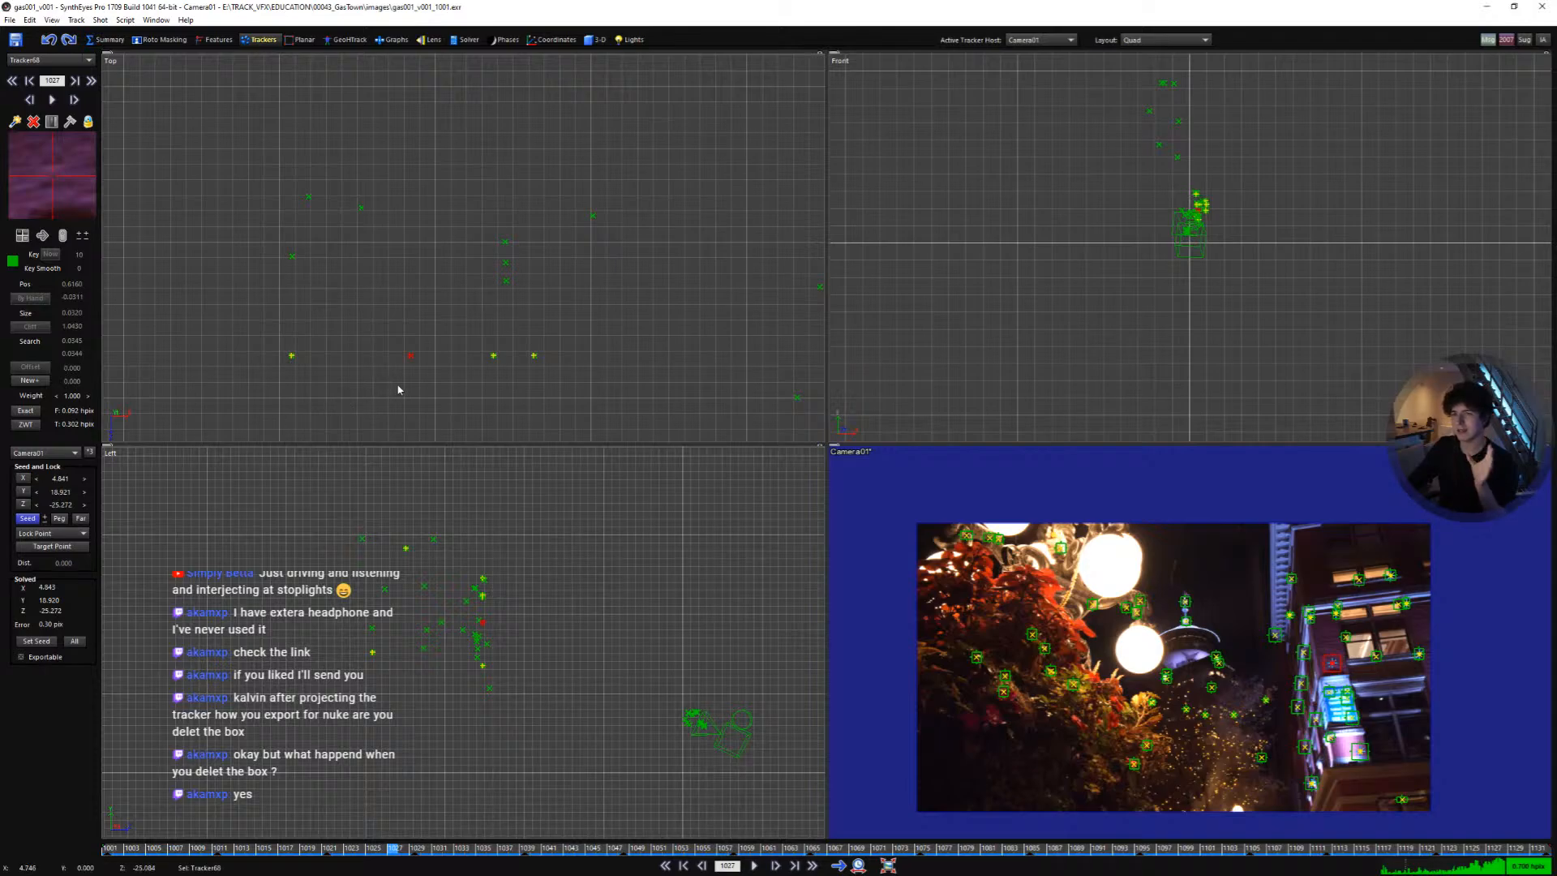
- Switch to the single camera view and play the shot to review the tracker placement
mouse_move(401, 386)
left_mouse_down()
mouse_move(392, 360)
mouse_move(424, 377)
left_mouse_up()
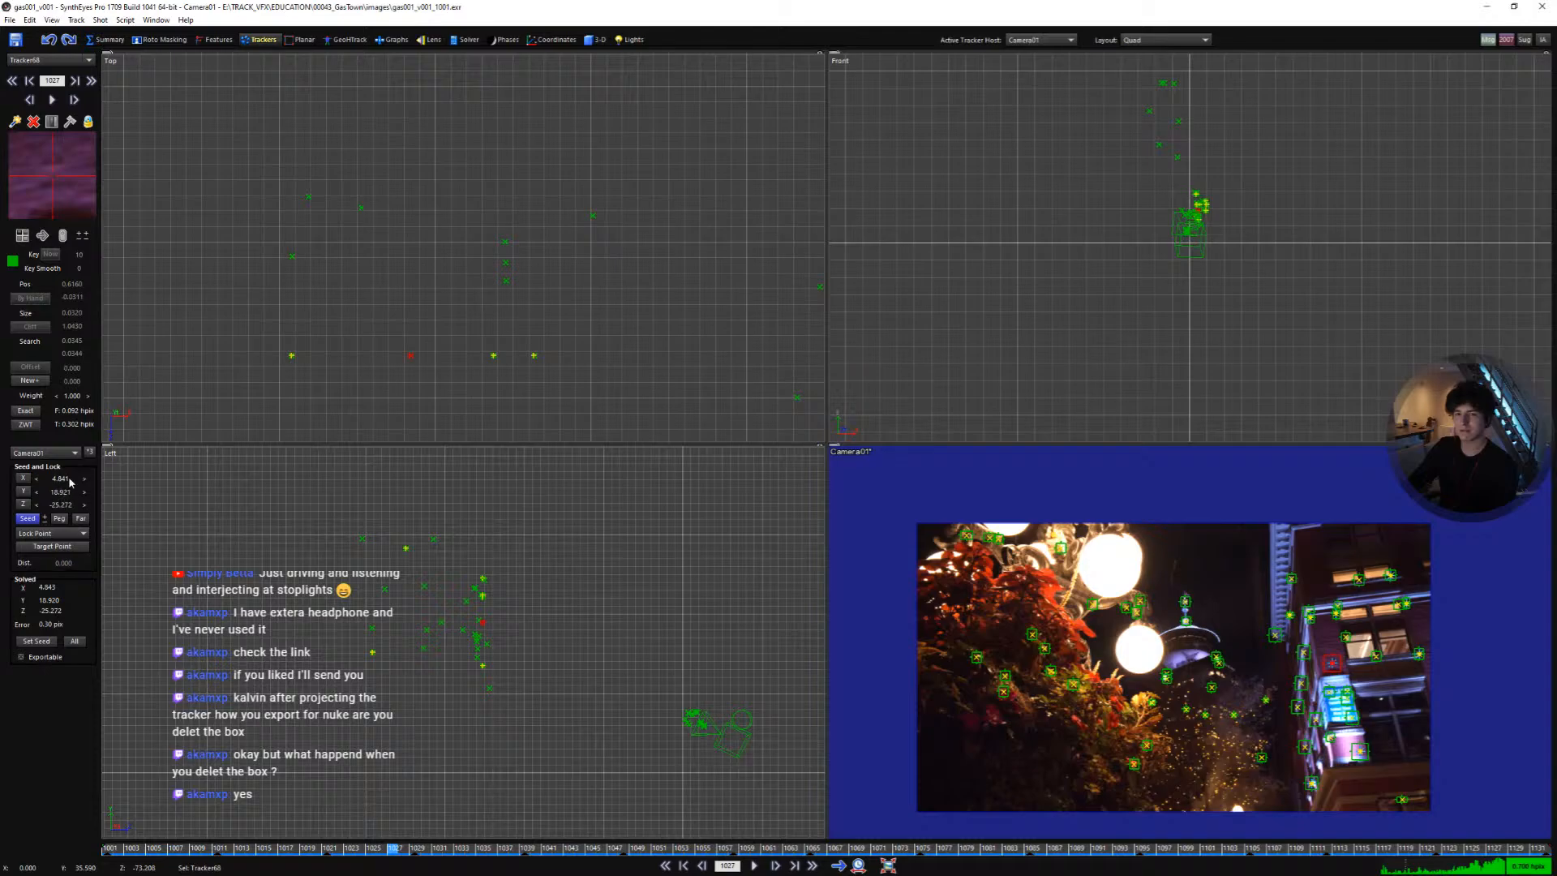
left_click(469, 498)
key("c")
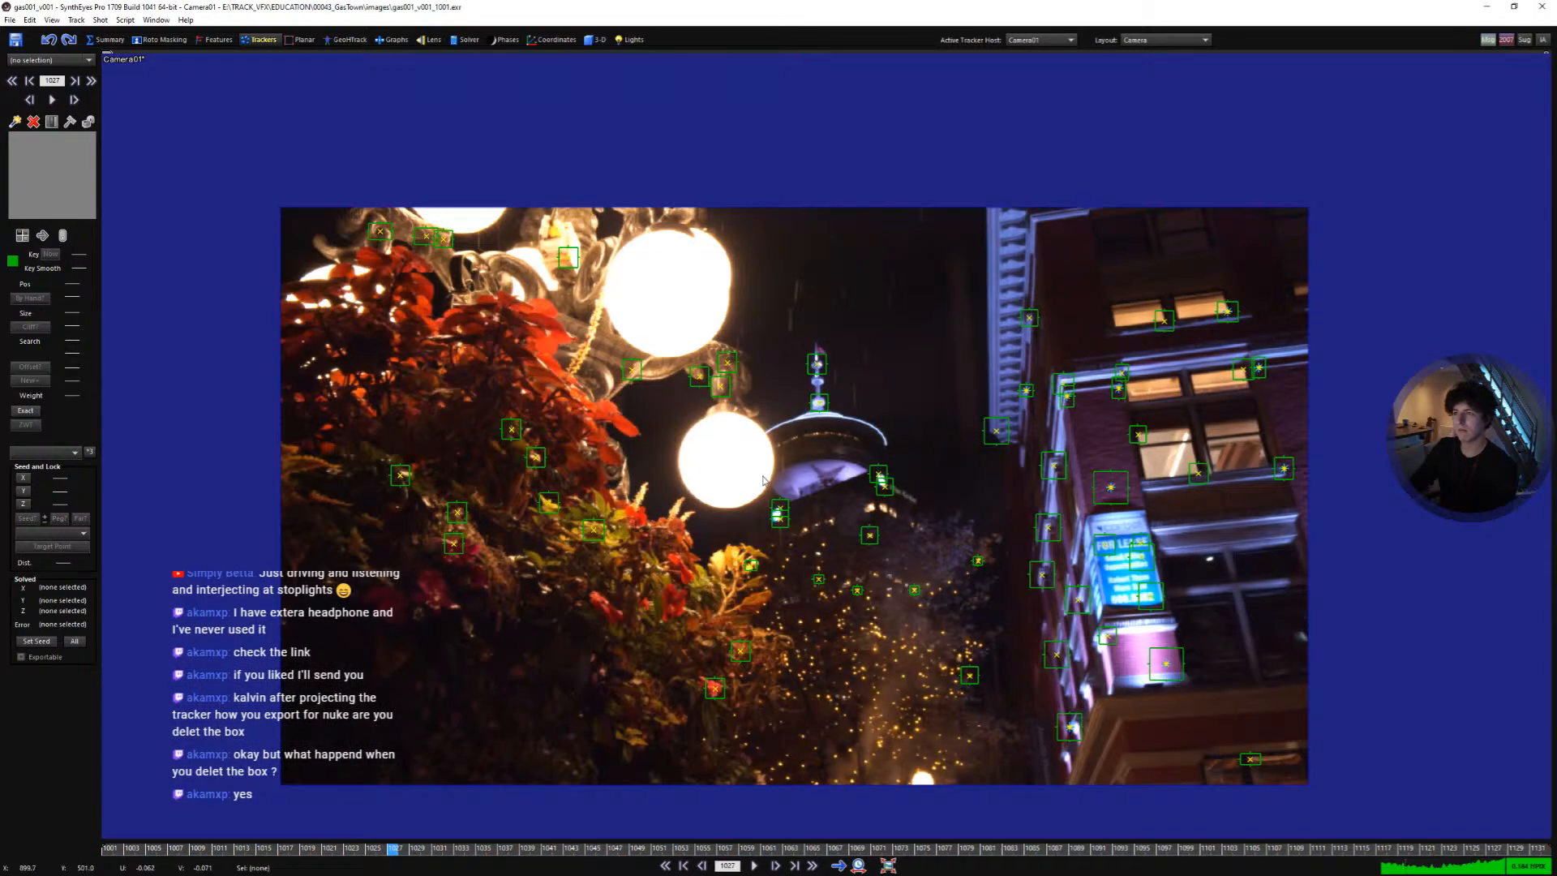
key("space")
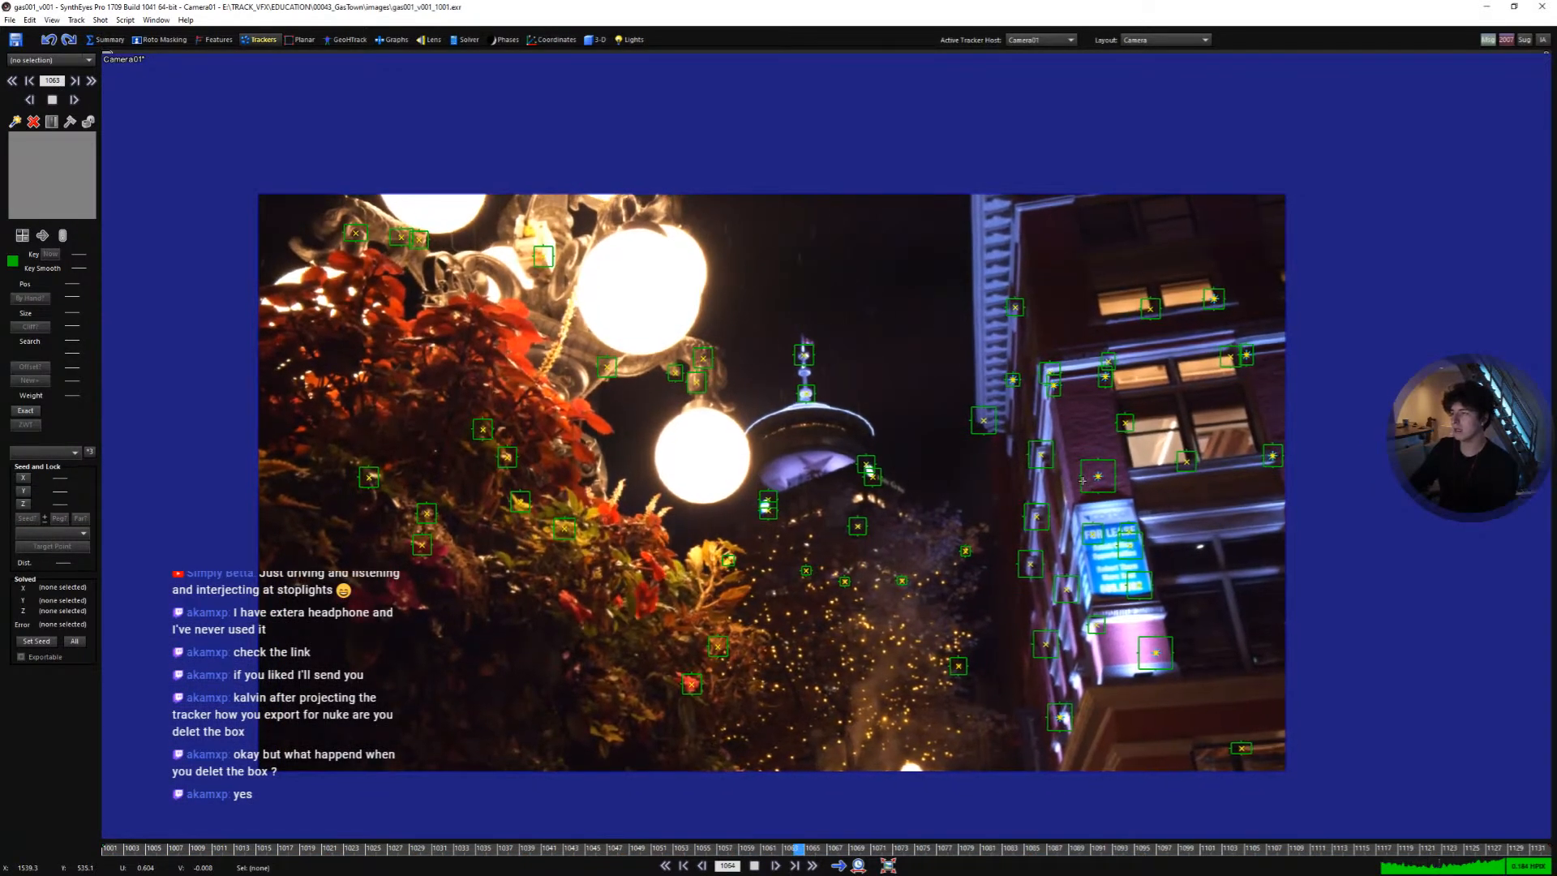
key("space")
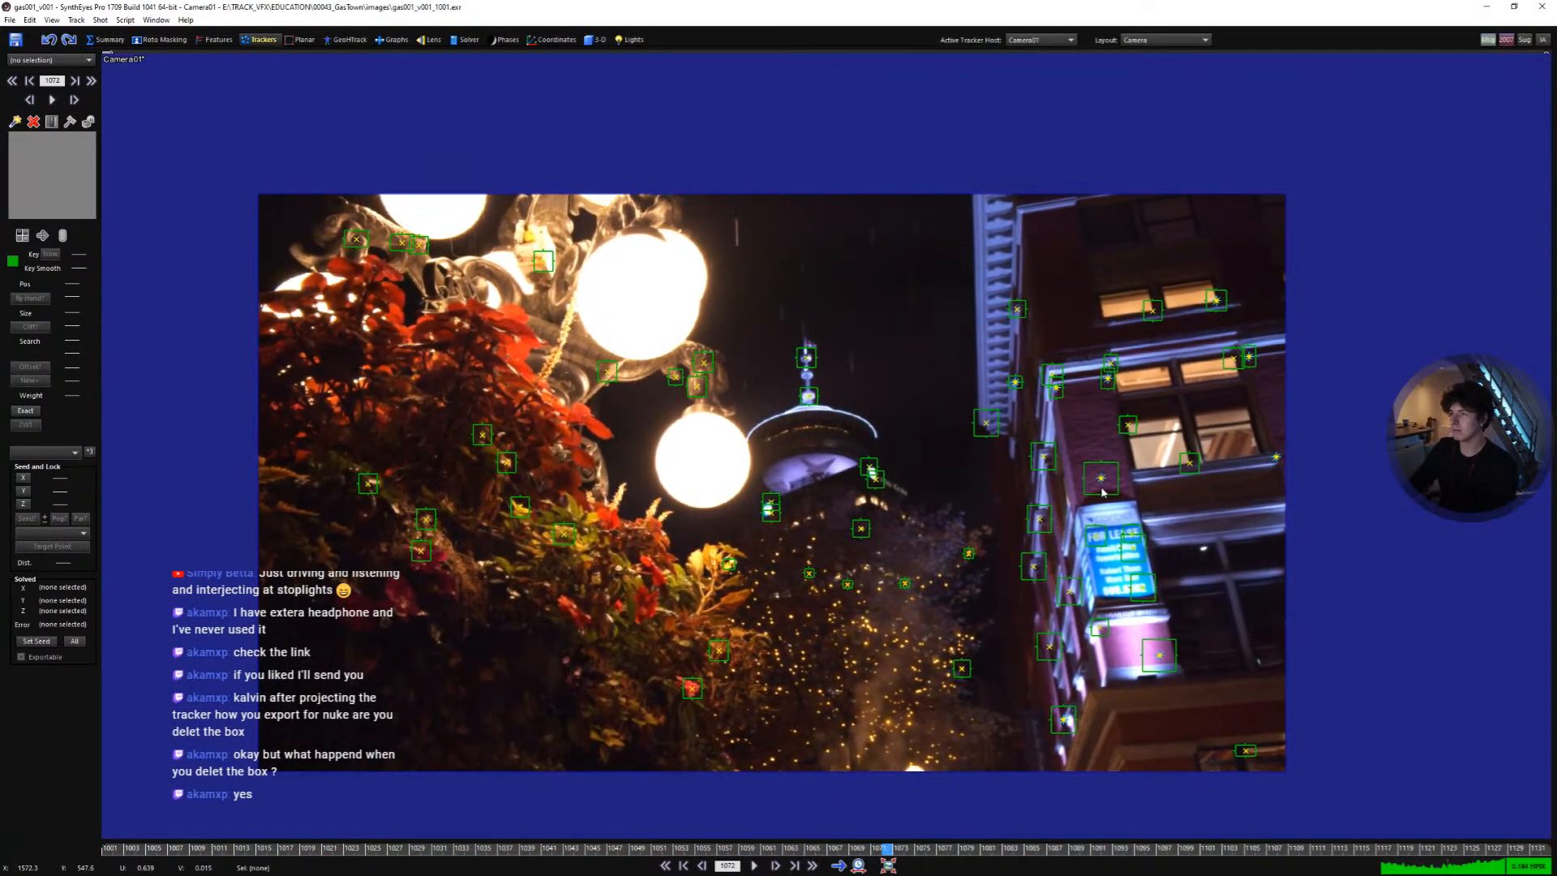
- Bring back the proxy box mesh and change its display colour and wireframe density in the 3D panel
left_click(1102, 415)
key("space")
key("shift+a")
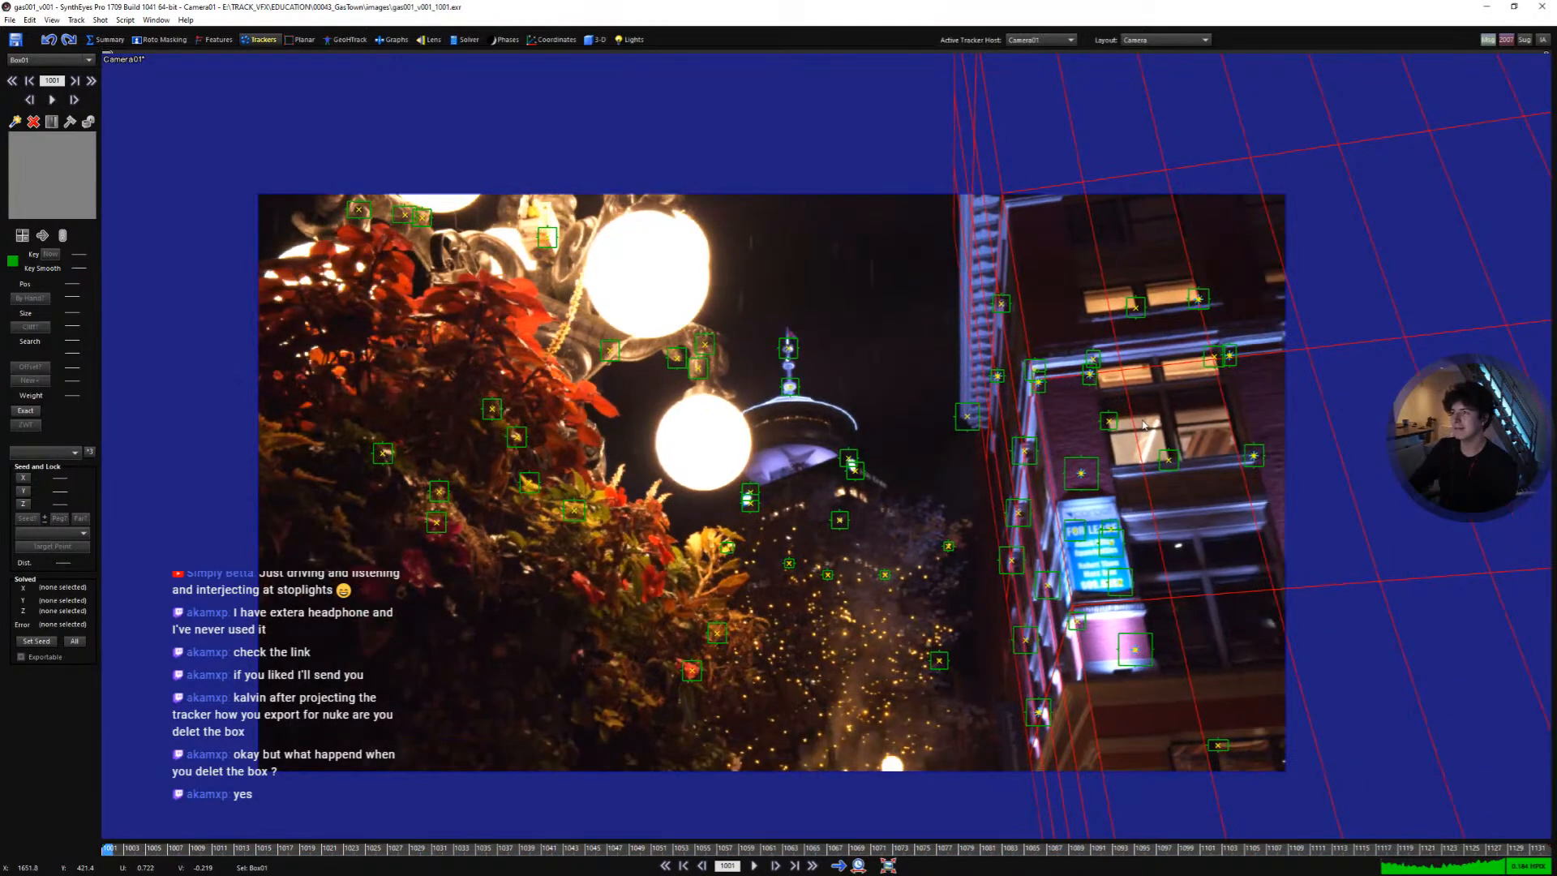
left_click(592, 42)
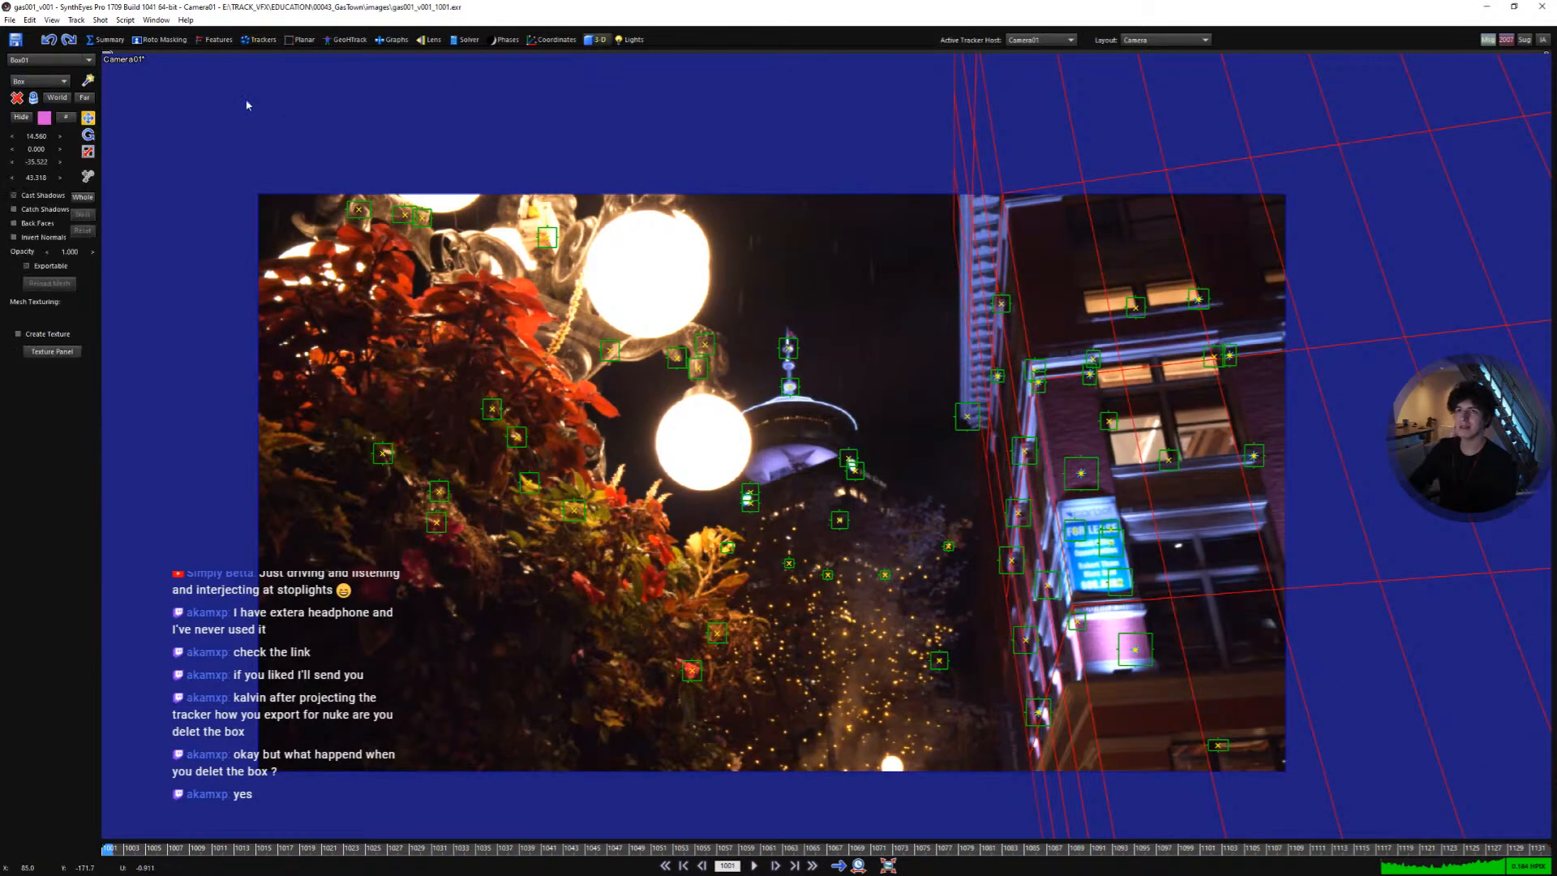
left_click(66, 118)
left_click_drag(35, 139, 62, 166)
left_click(917, 382)
key("space")
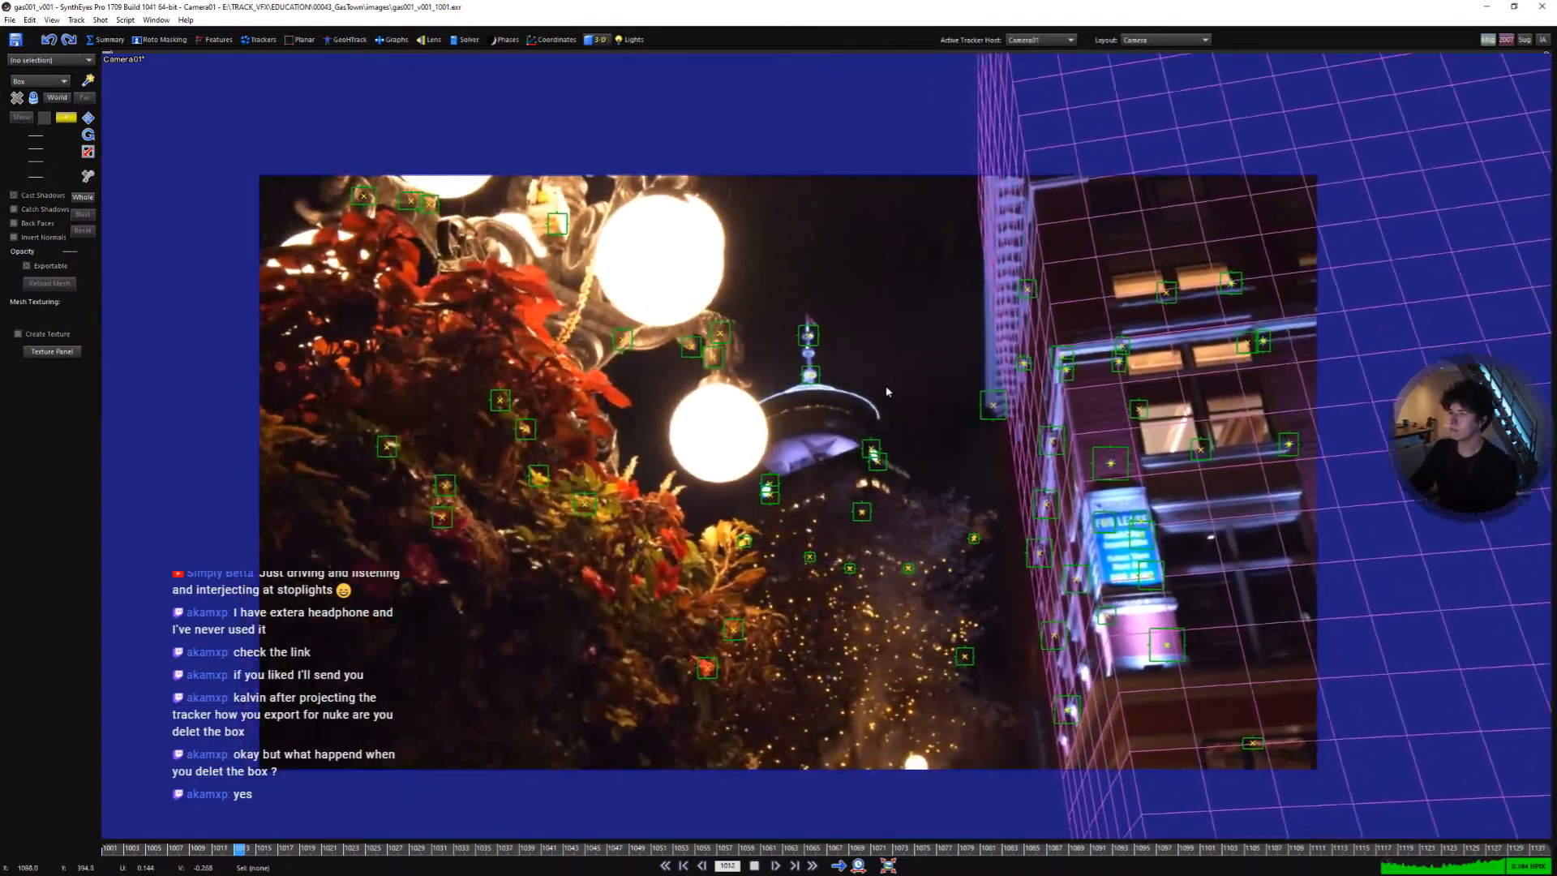
- Play the shot with the box overlay, then return to the quad layout and zoom the side view onto the camera path
middle_click_drag(886, 392, 935, 381)
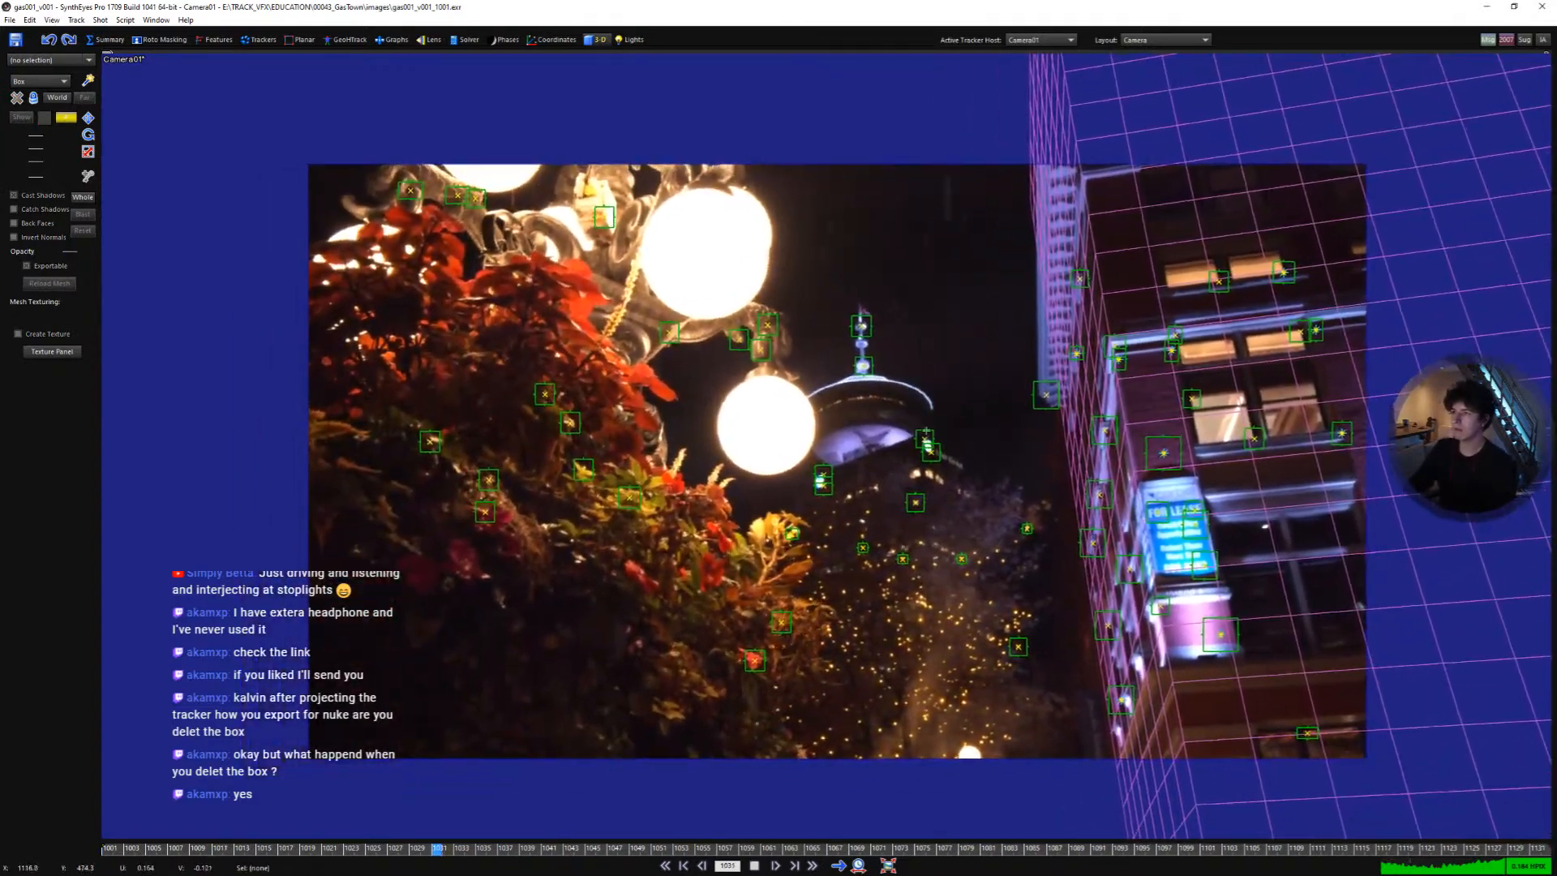
key("space")
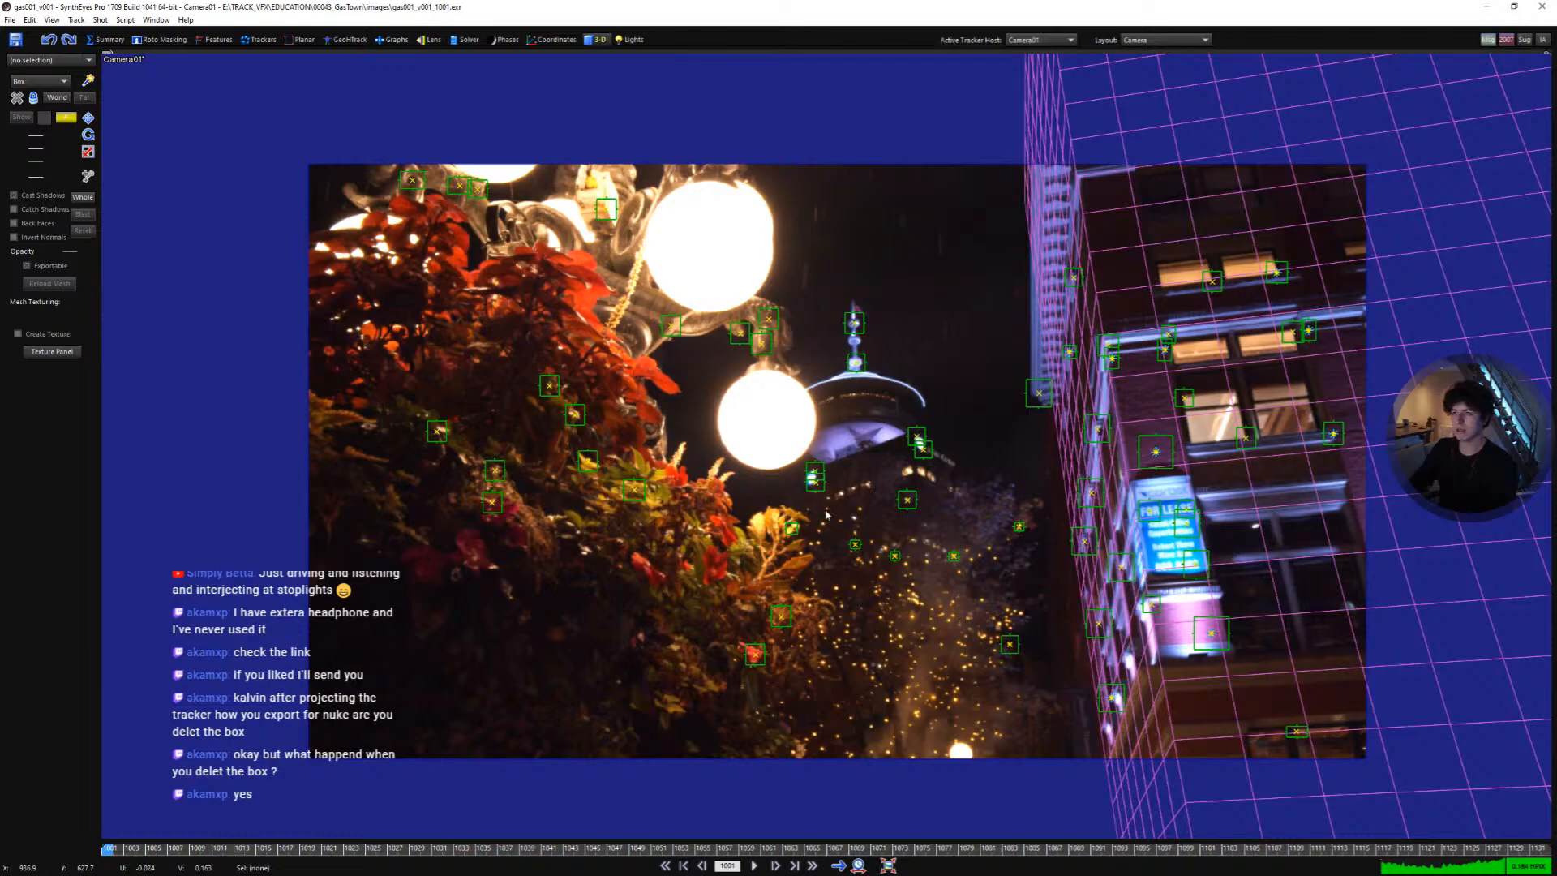
key("space")
key("q")
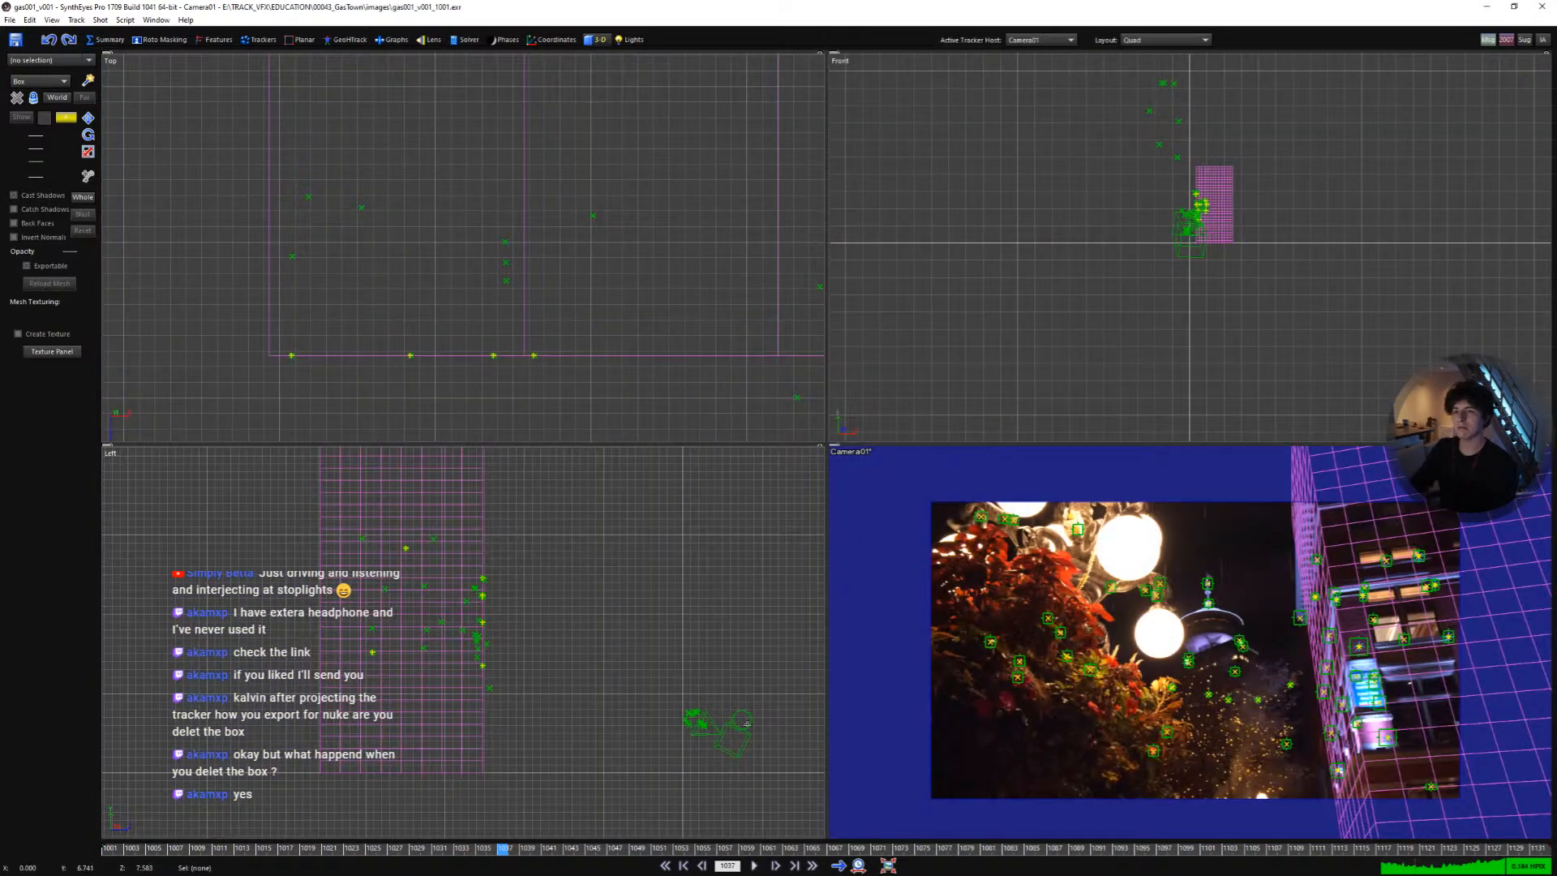
scroll(747, 724, "up", 5)
middle_click_drag(693, 779, 695, 702)
scroll(695, 702, "up", 6)
middle_click_drag(668, 770, 622, 664)
scroll(695, 660, "up", 4)
key("space")
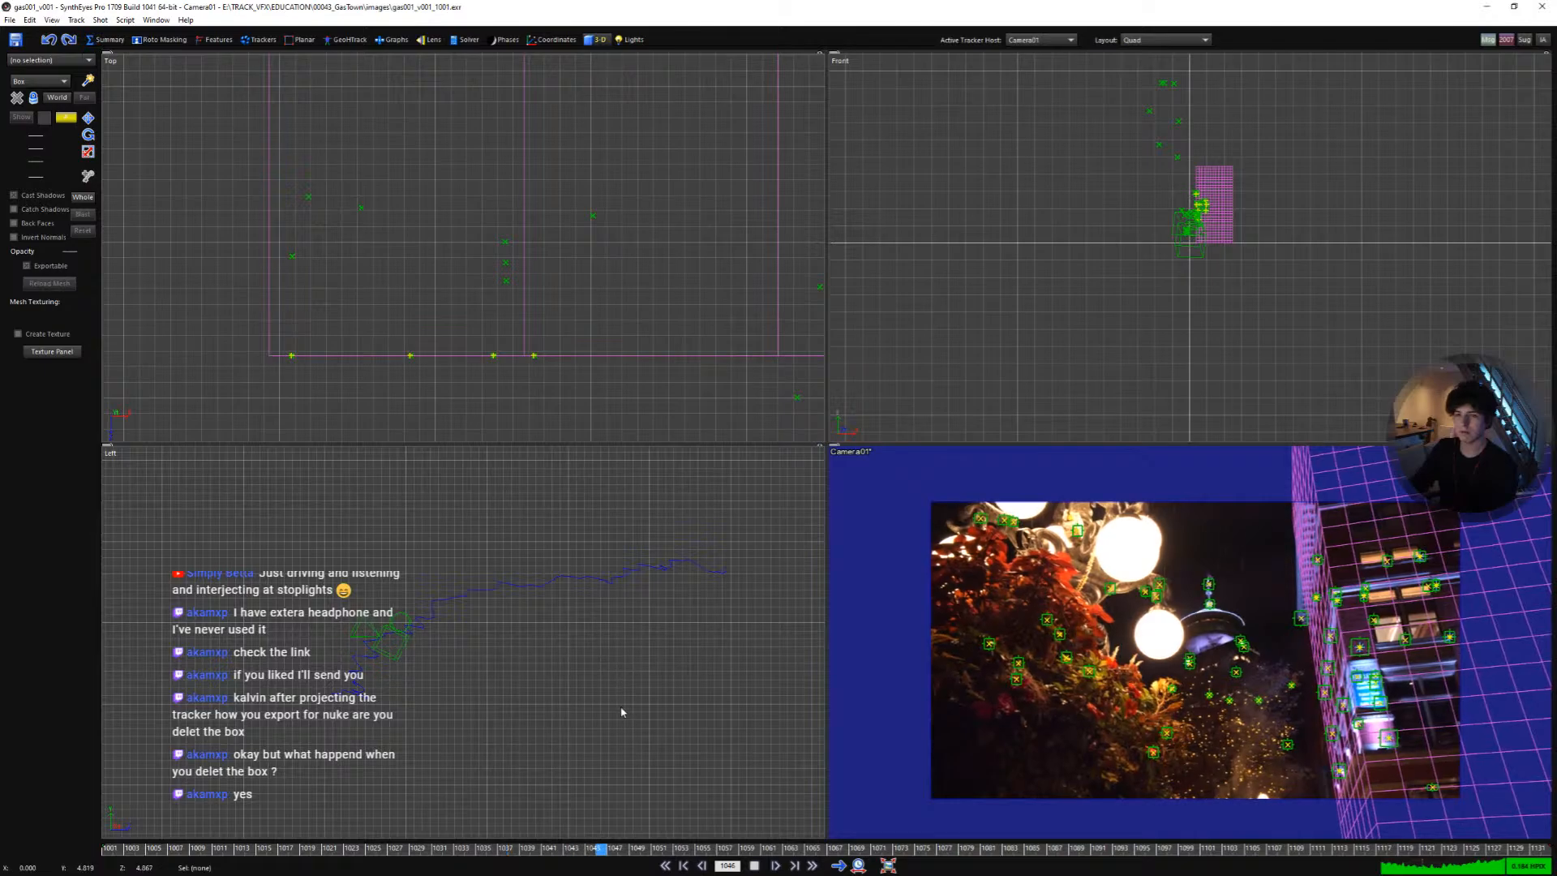
- Examine the solved camera path in the top view while the shot plays
scroll(536, 200, "down", 6)
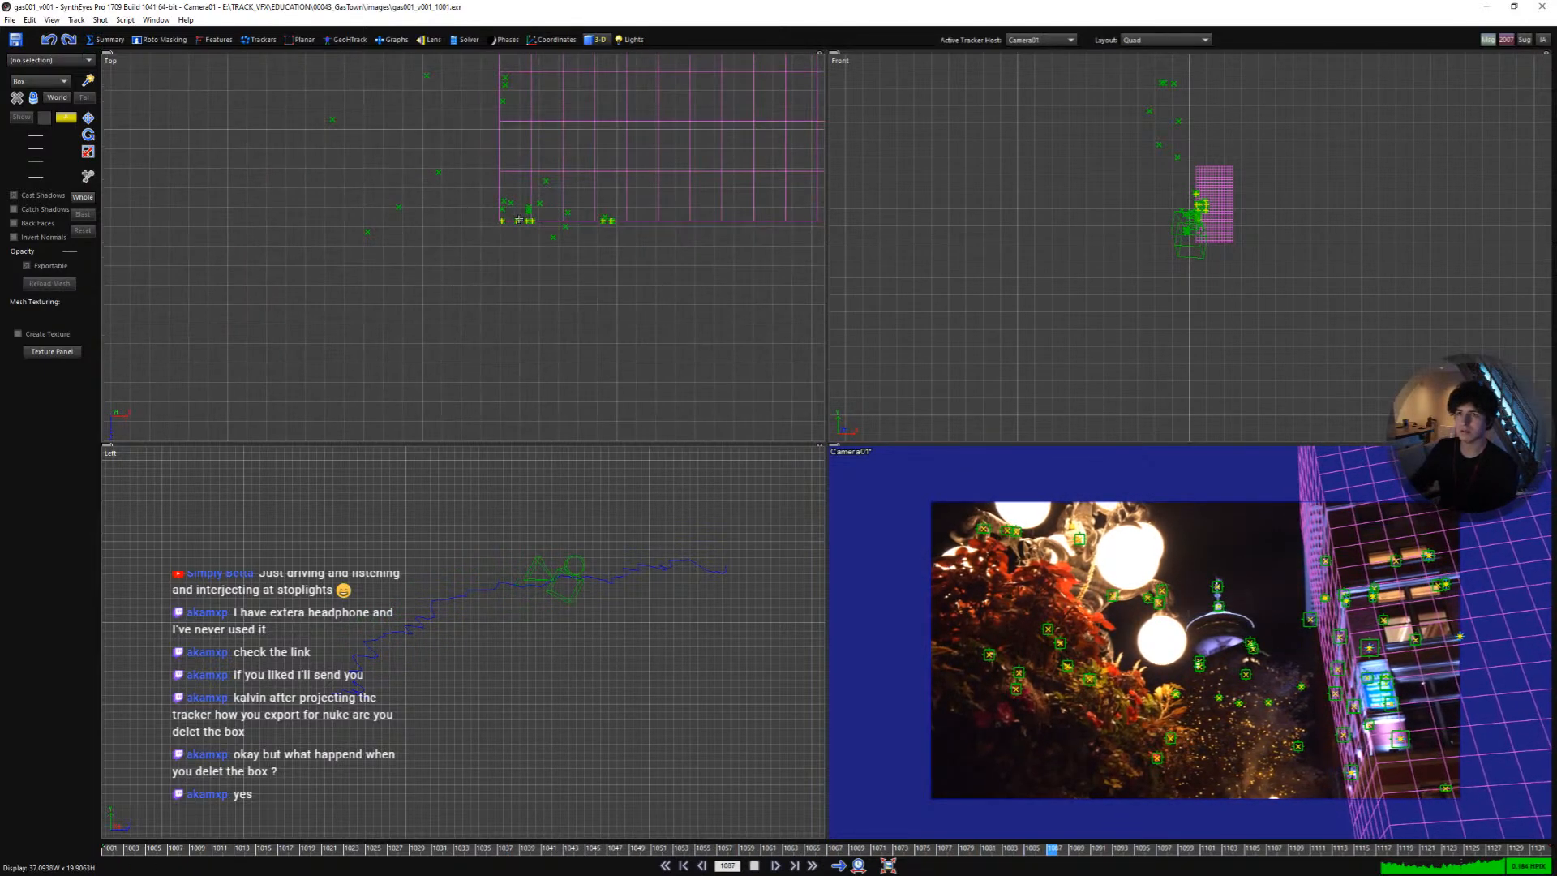
scroll(518, 220, "down", 4)
scroll(490, 347, "up", 4)
middle_click_drag(563, 350, 563, 202)
scroll(560, 201, "up", 7)
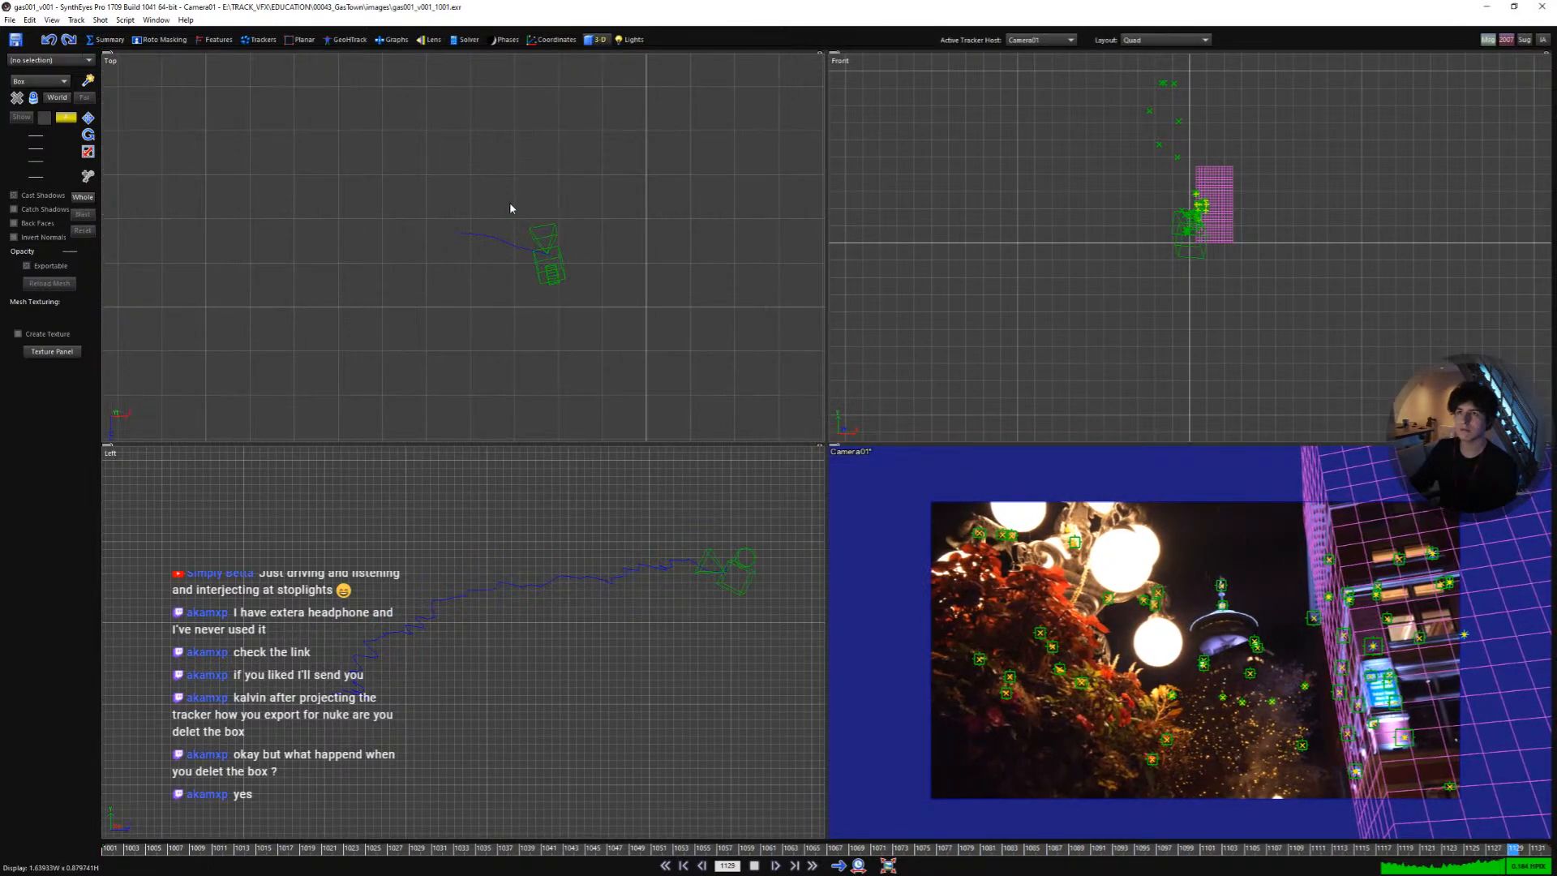
scroll(509, 203, "up", 3)
scroll(543, 349, "up", 2)
middle_click_drag(498, 344, 556, 345)
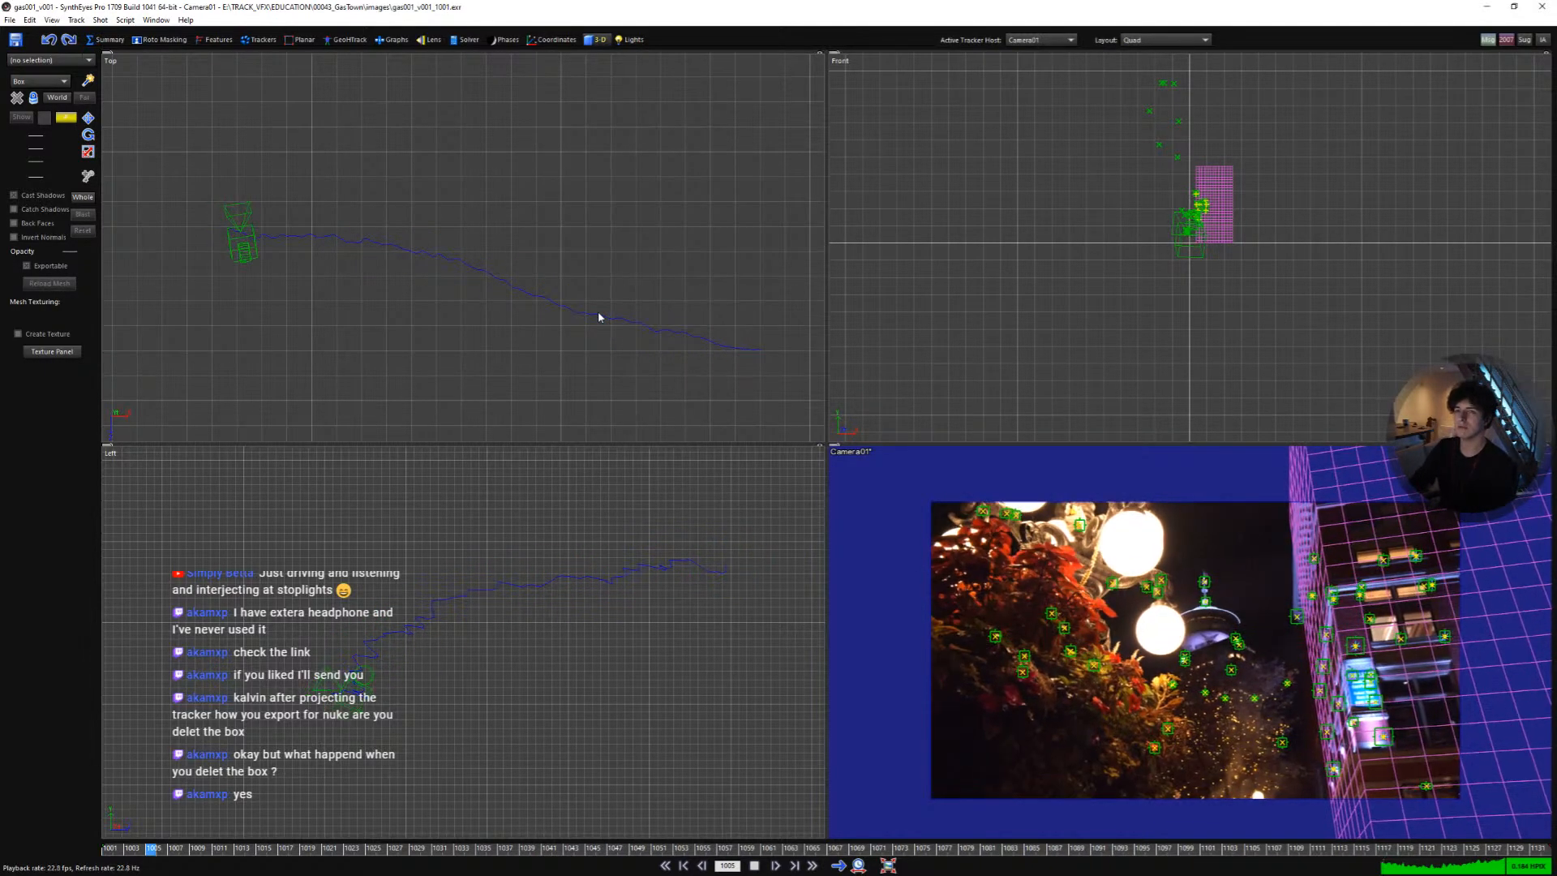
key("space")
- Open the solver's Path Filtering Control dialog to smooth the camera path
key("shift+a")
left_click(456, 40)
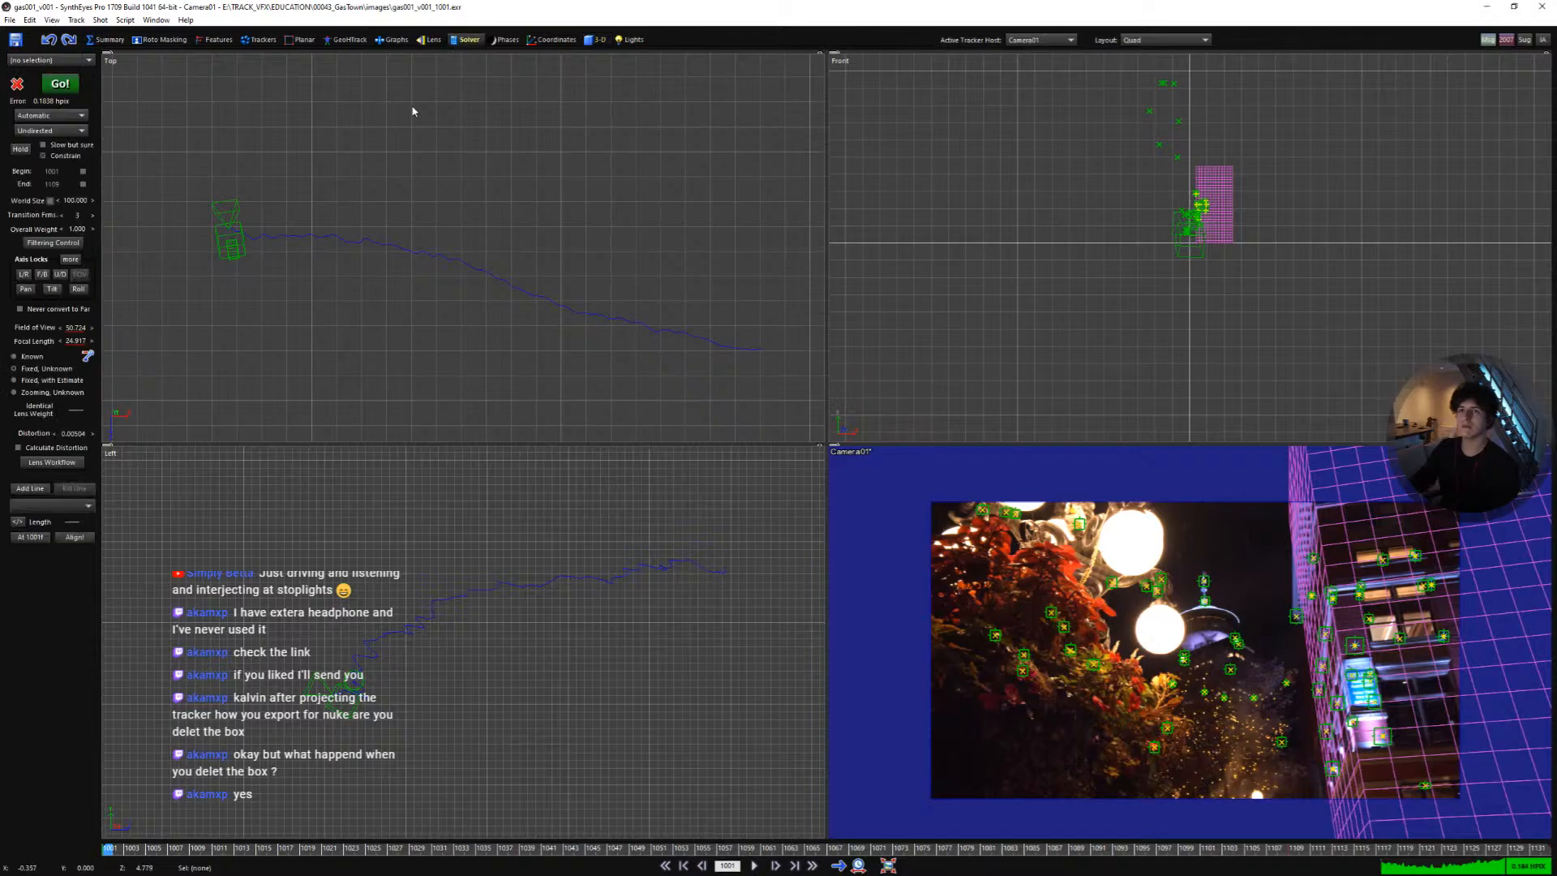
left_click(53, 242)
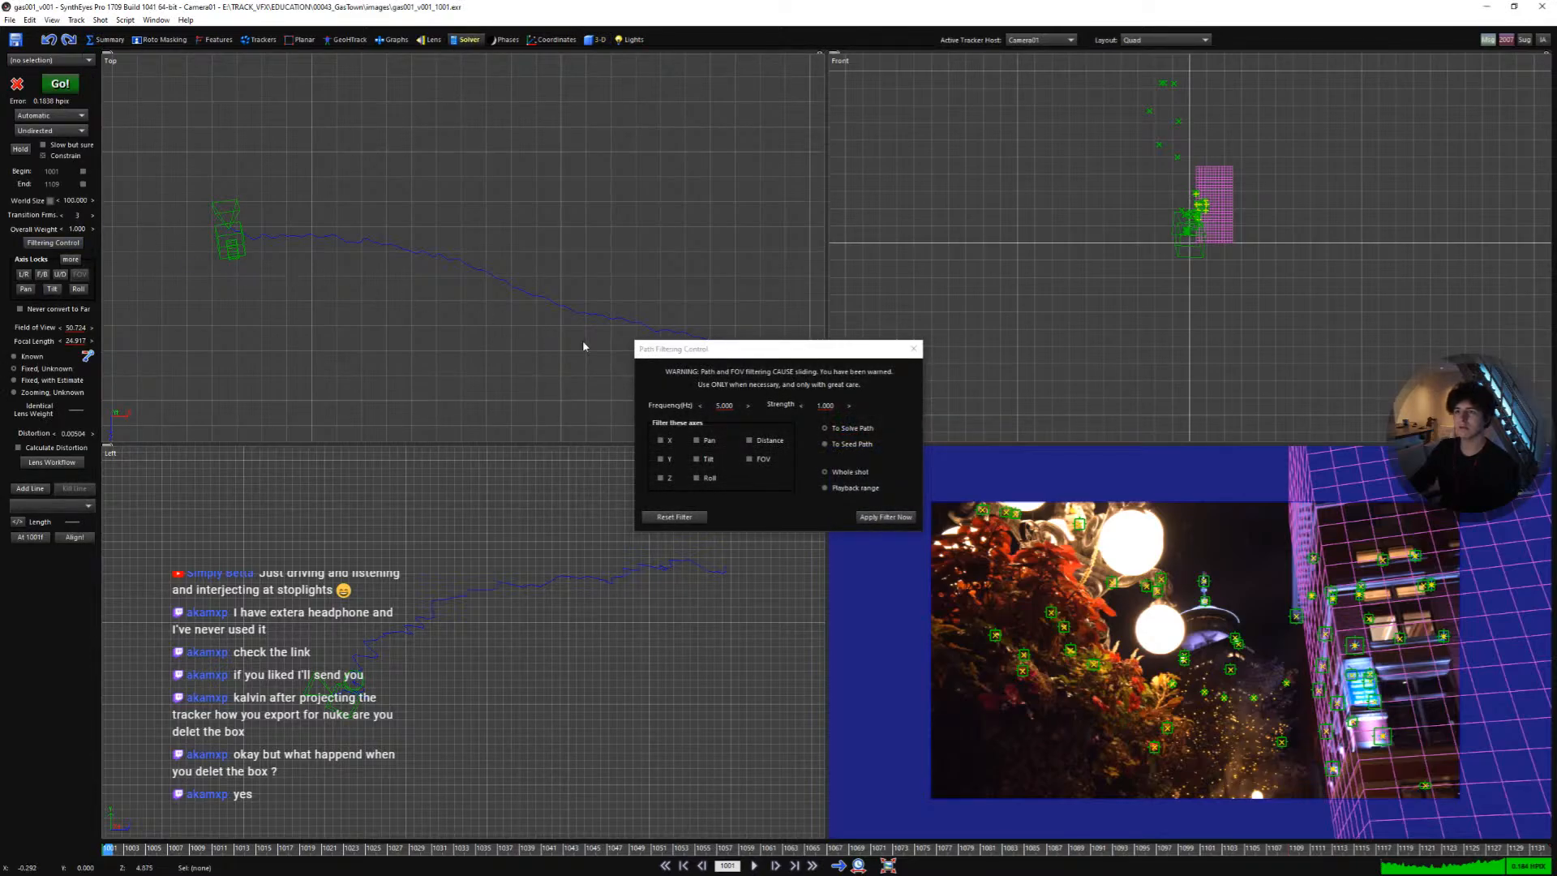
left_click_drag(633, 357, 483, 365)
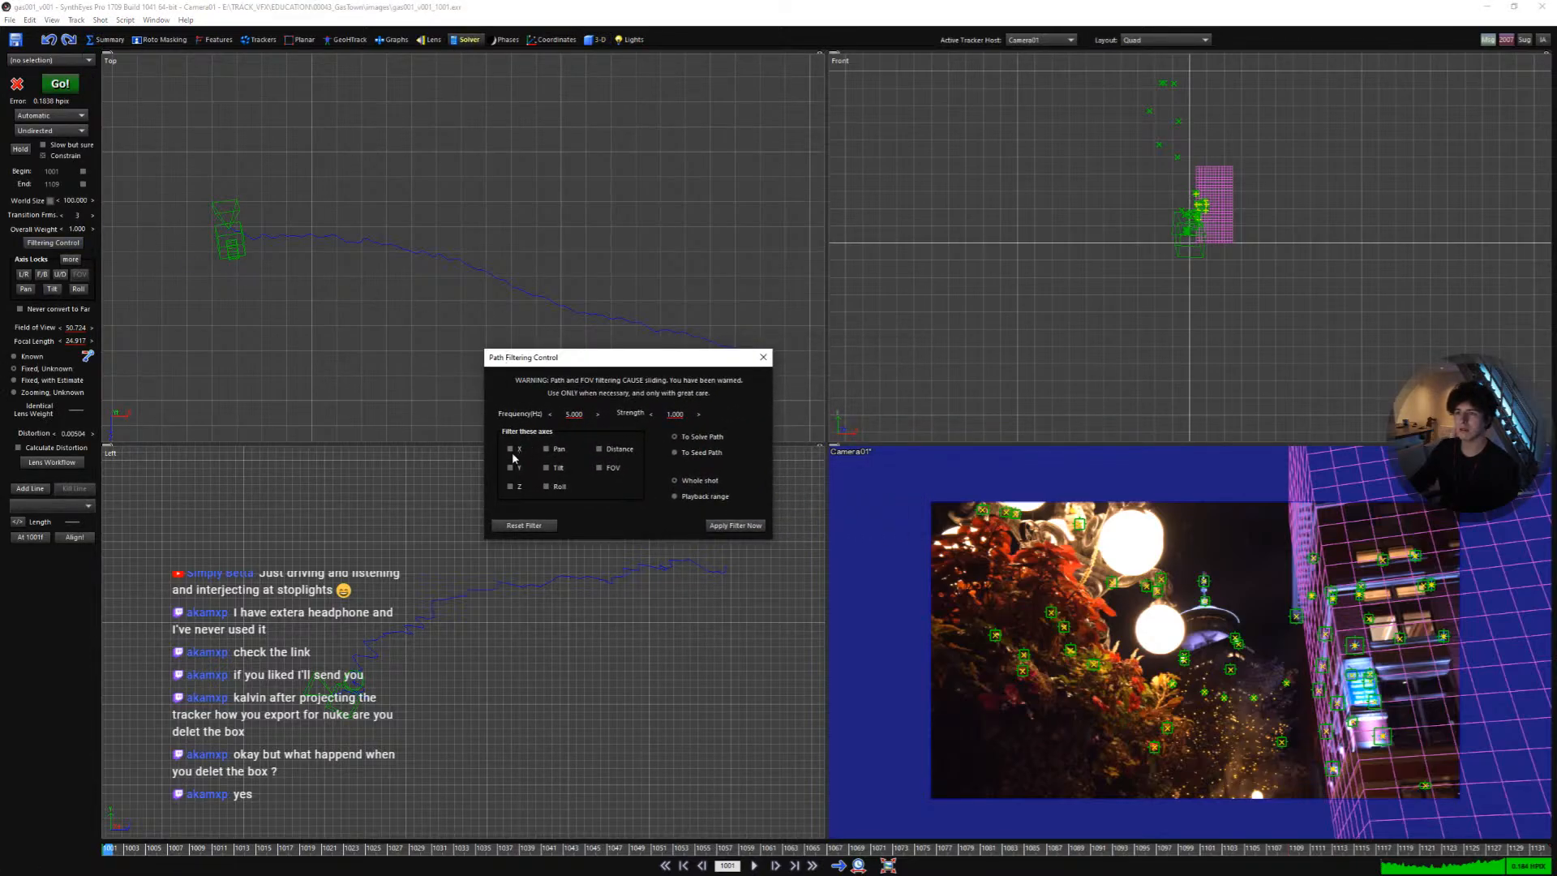
left_click(428, 584)
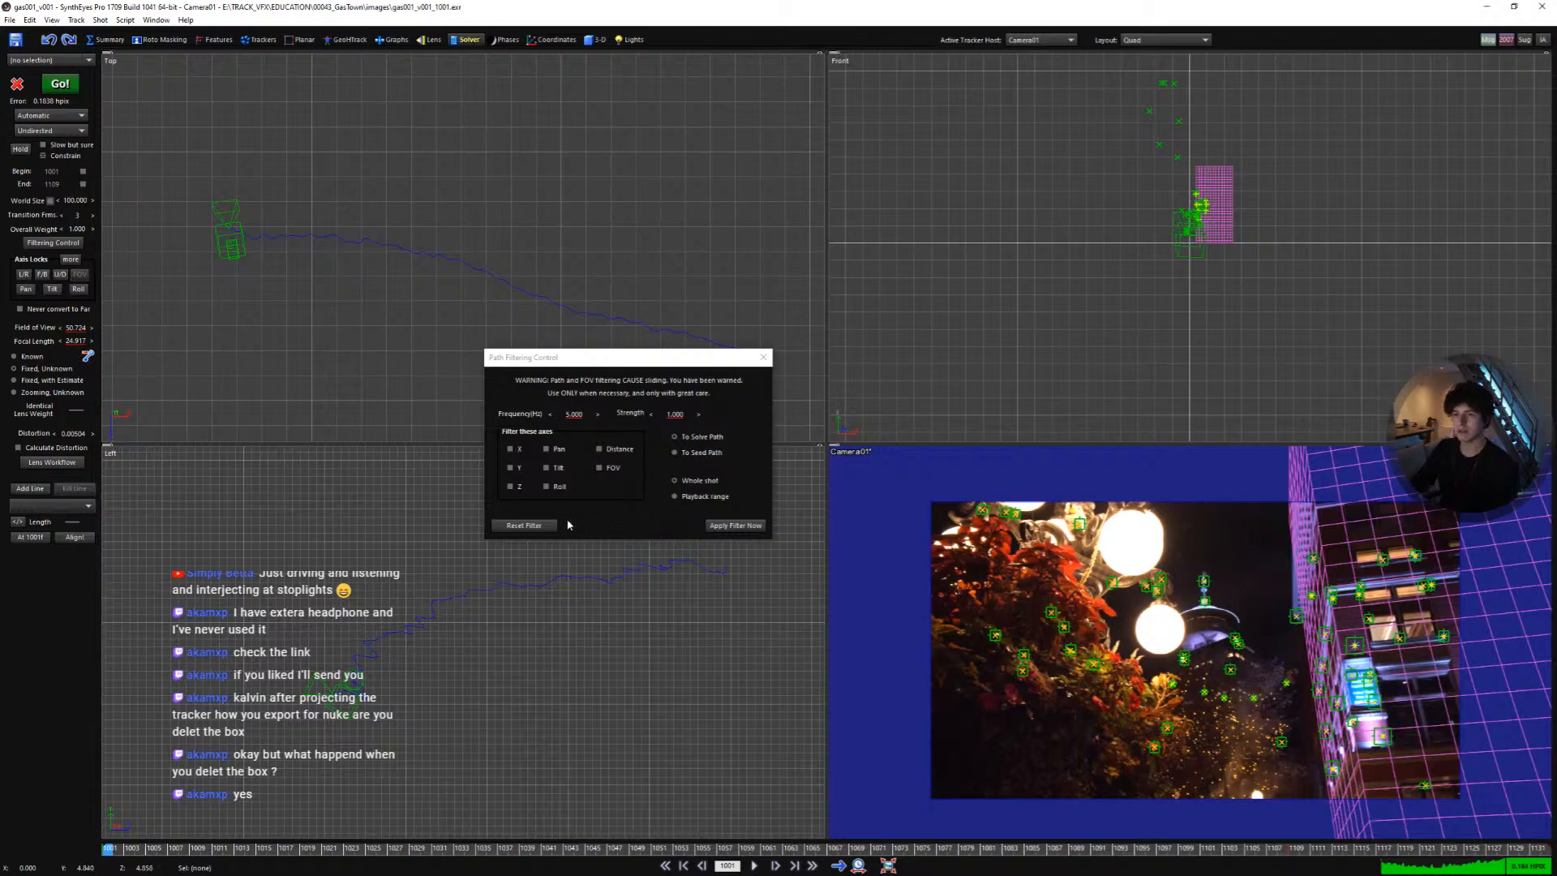
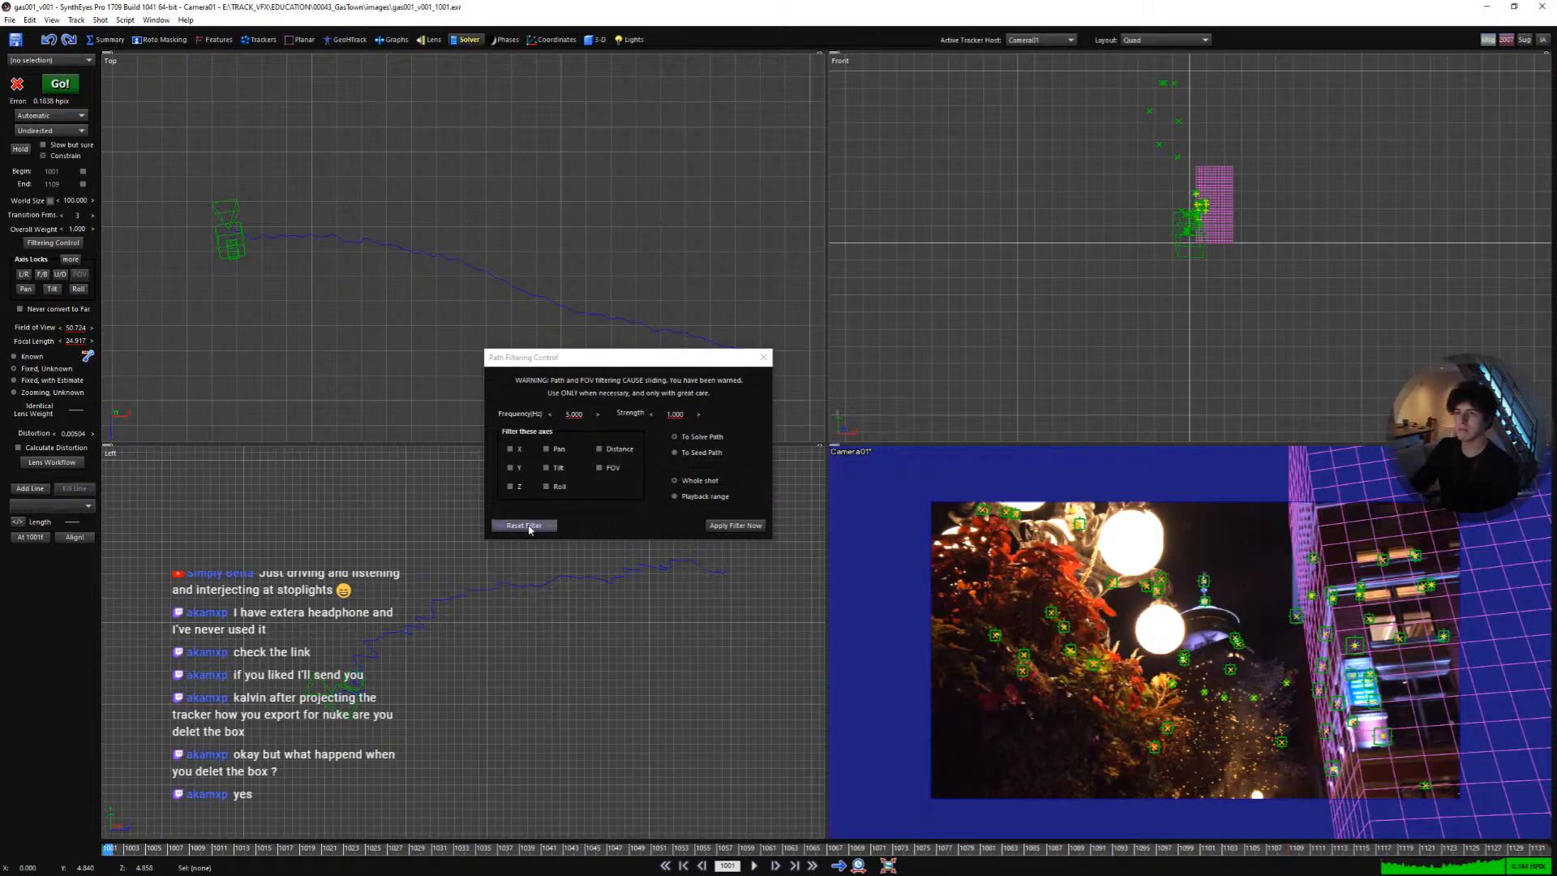
- Filter the camera path on the X and Z axes and play the shot to review the smoothing
left_click(511, 449)
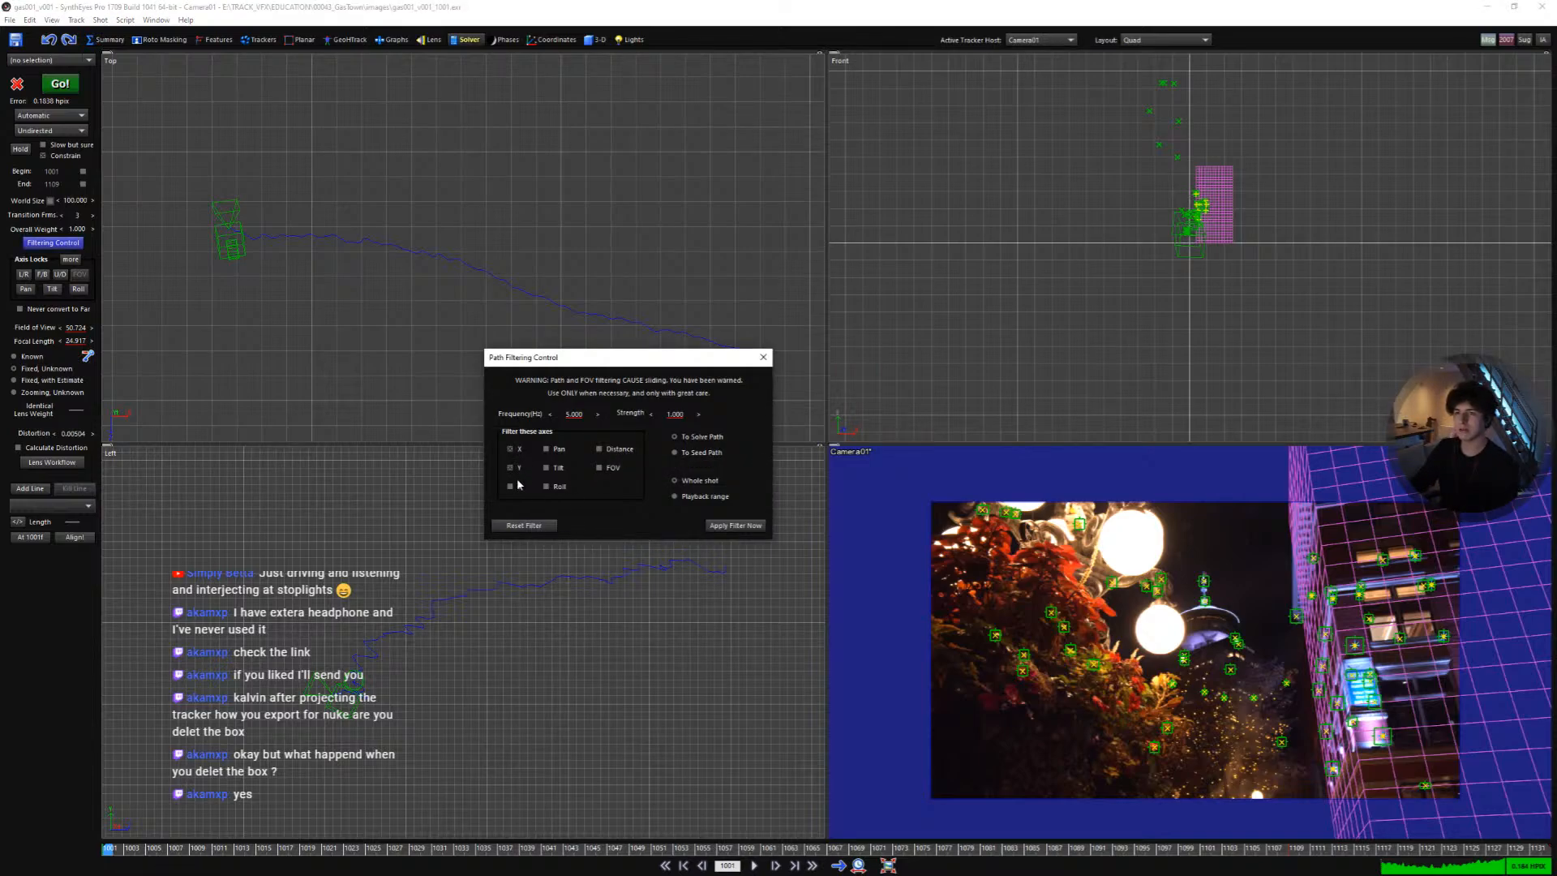
left_click(517, 489)
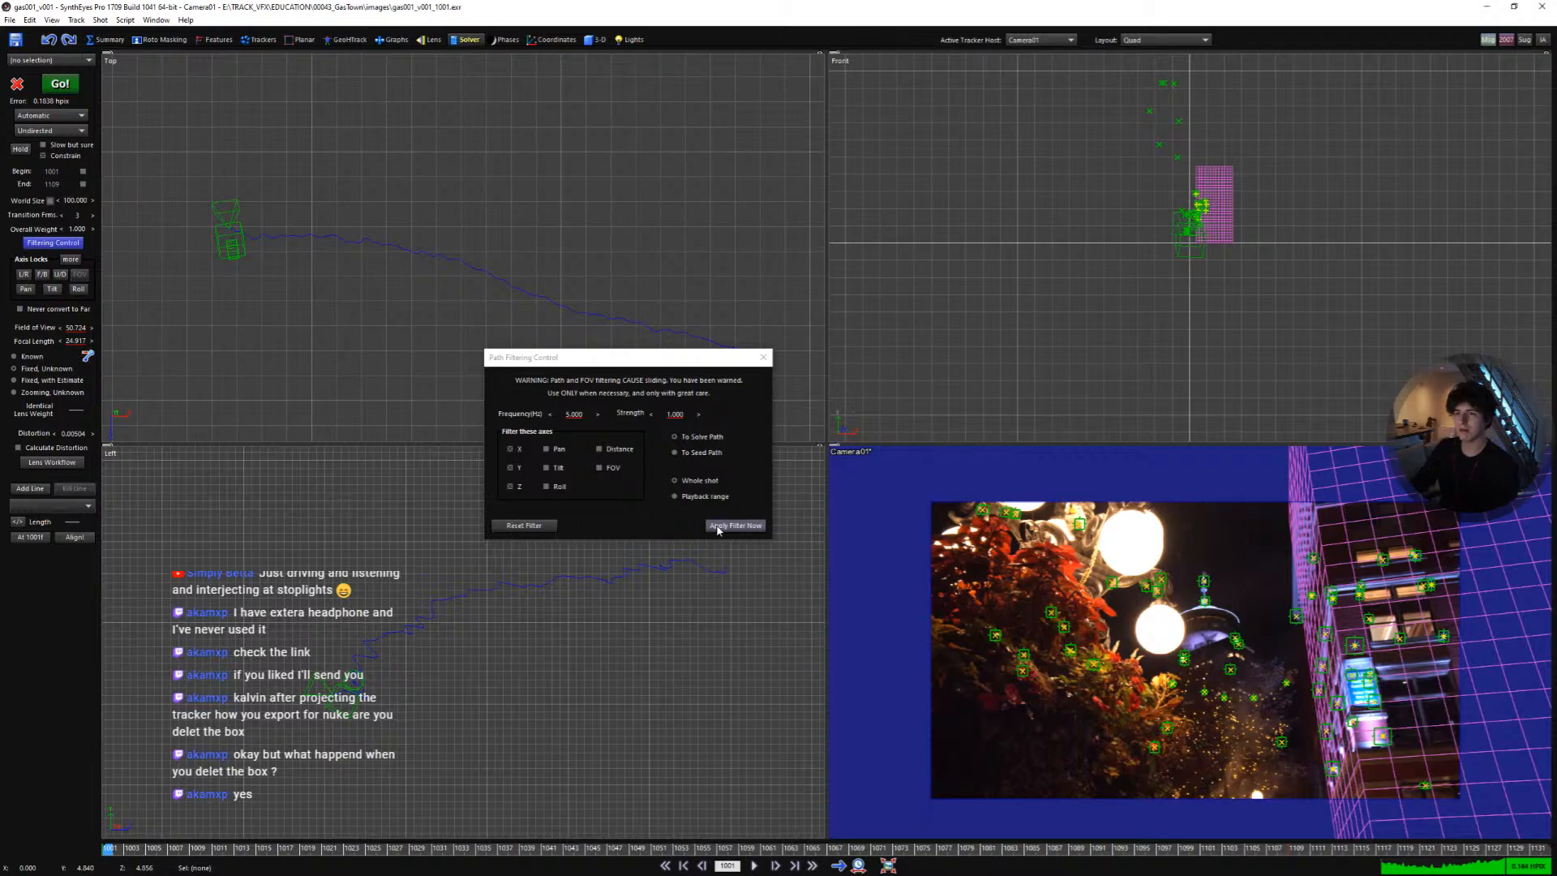
scroll(350, 241, "up", 3)
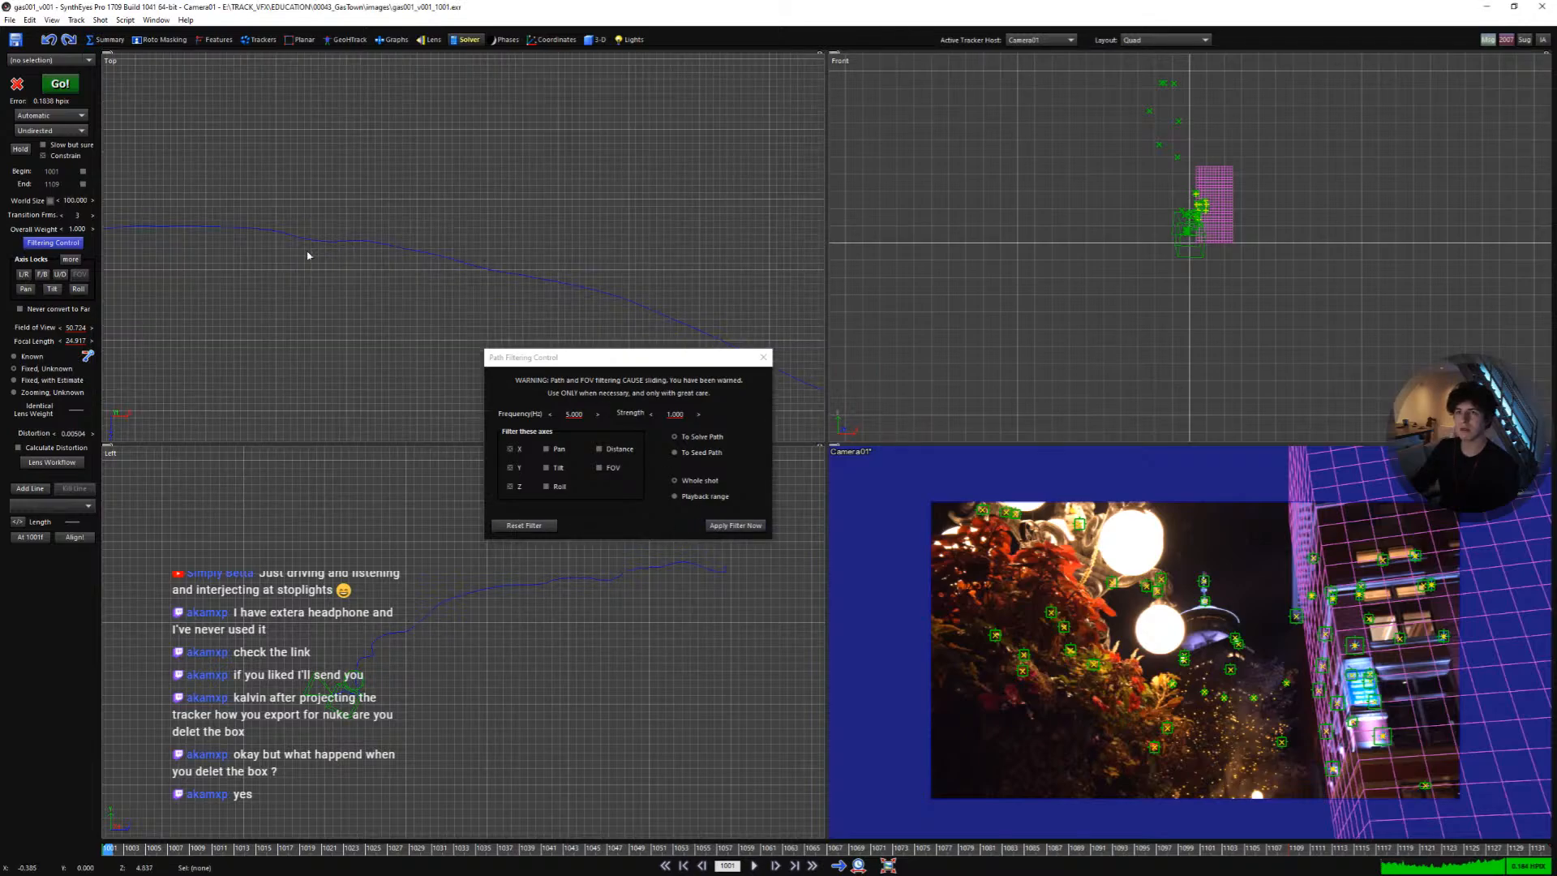
middle_click_drag(305, 252, 513, 249)
key("space")
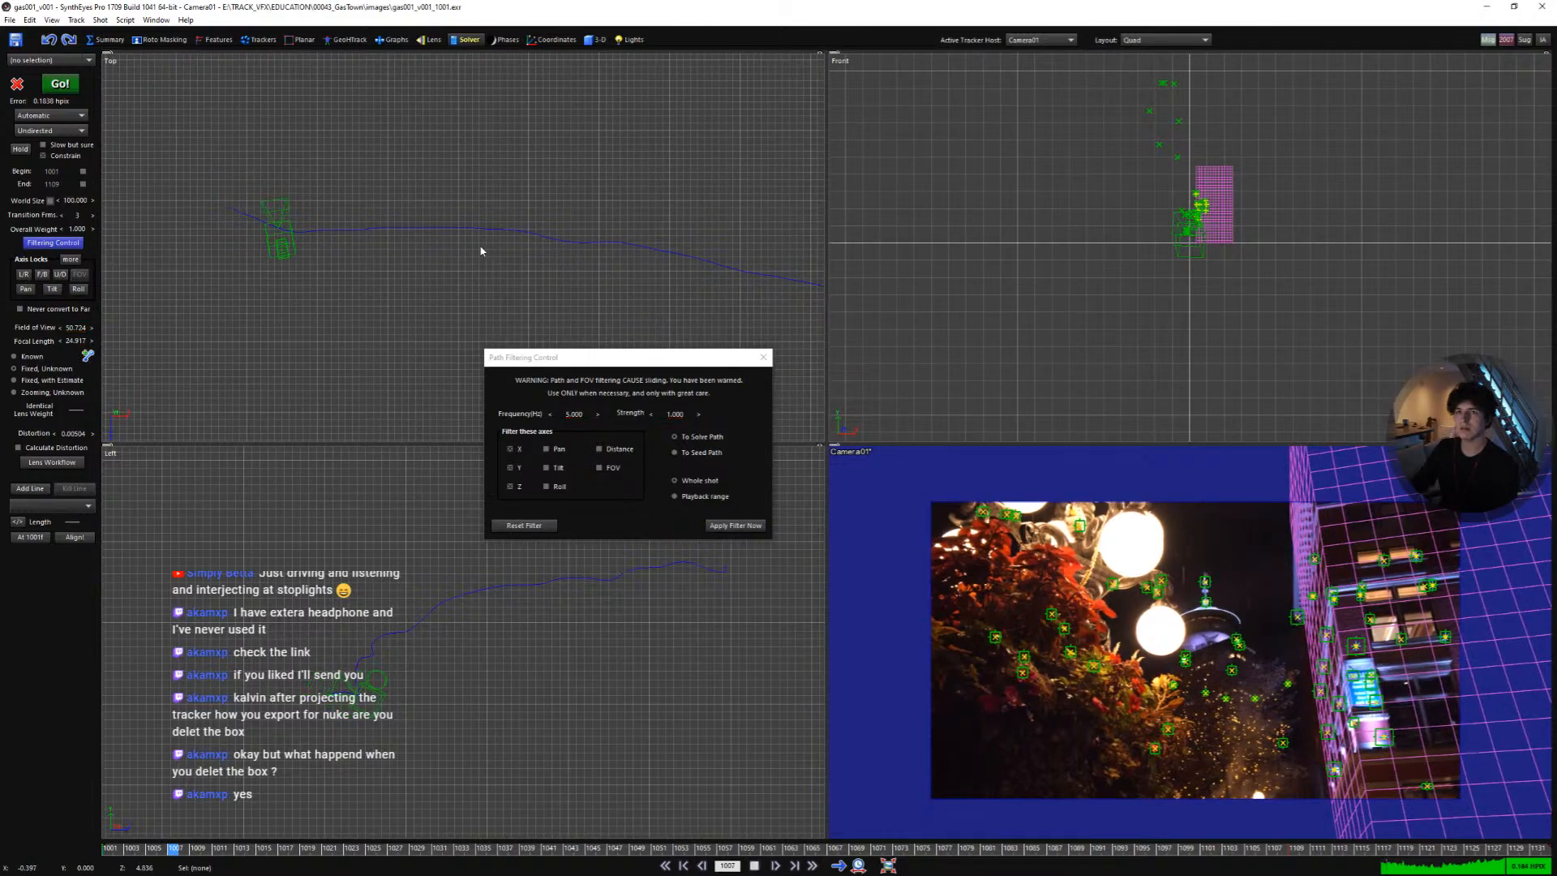
scroll(454, 238, "down", 1)
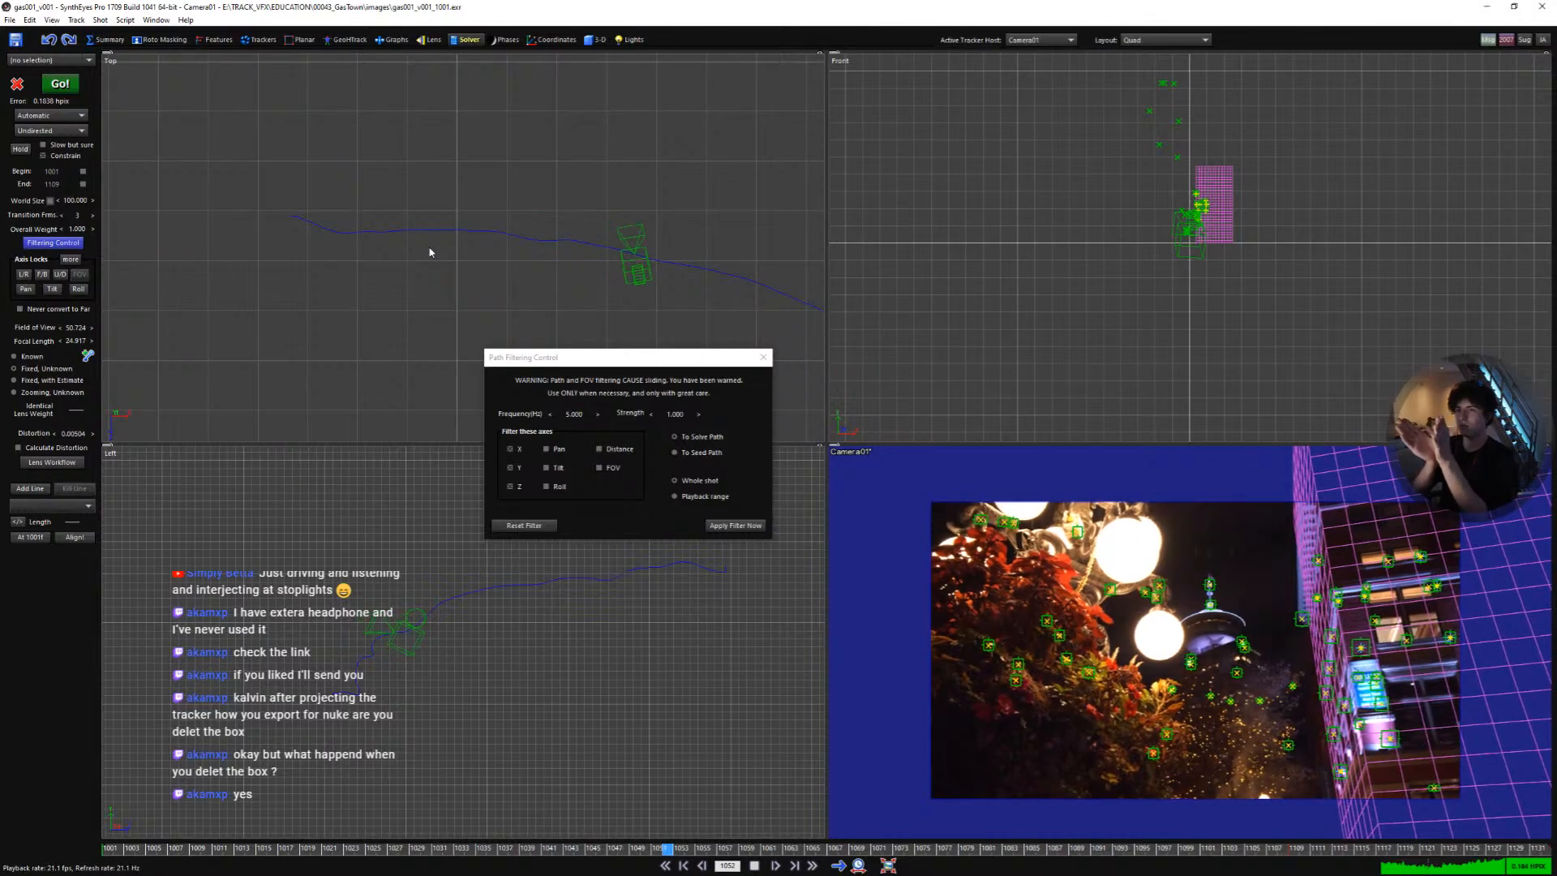
scroll(294, 199, "down", 2)
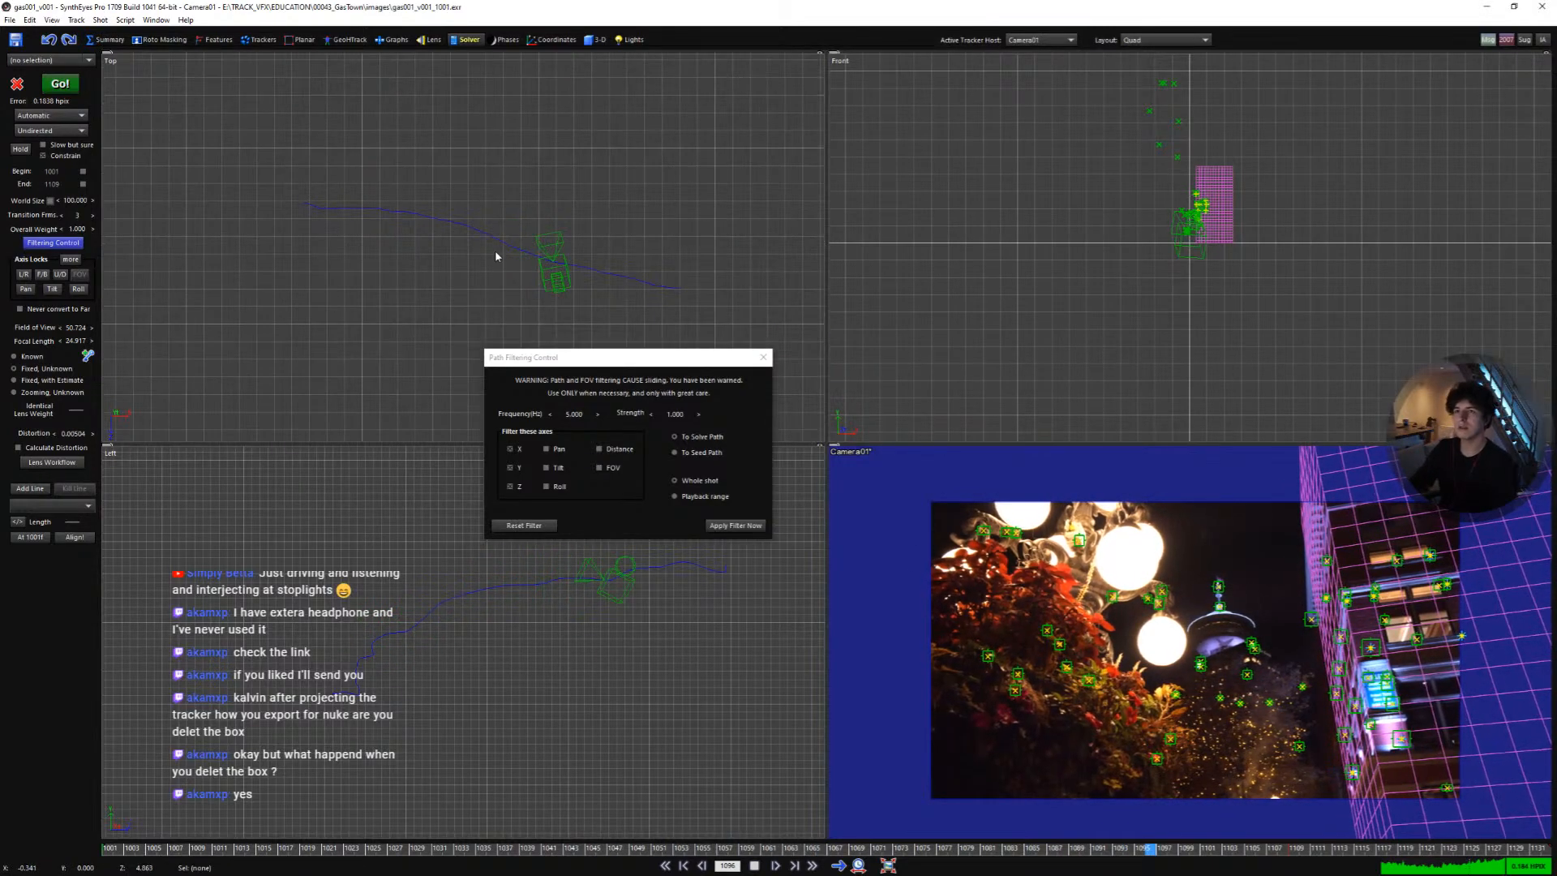
key("space")
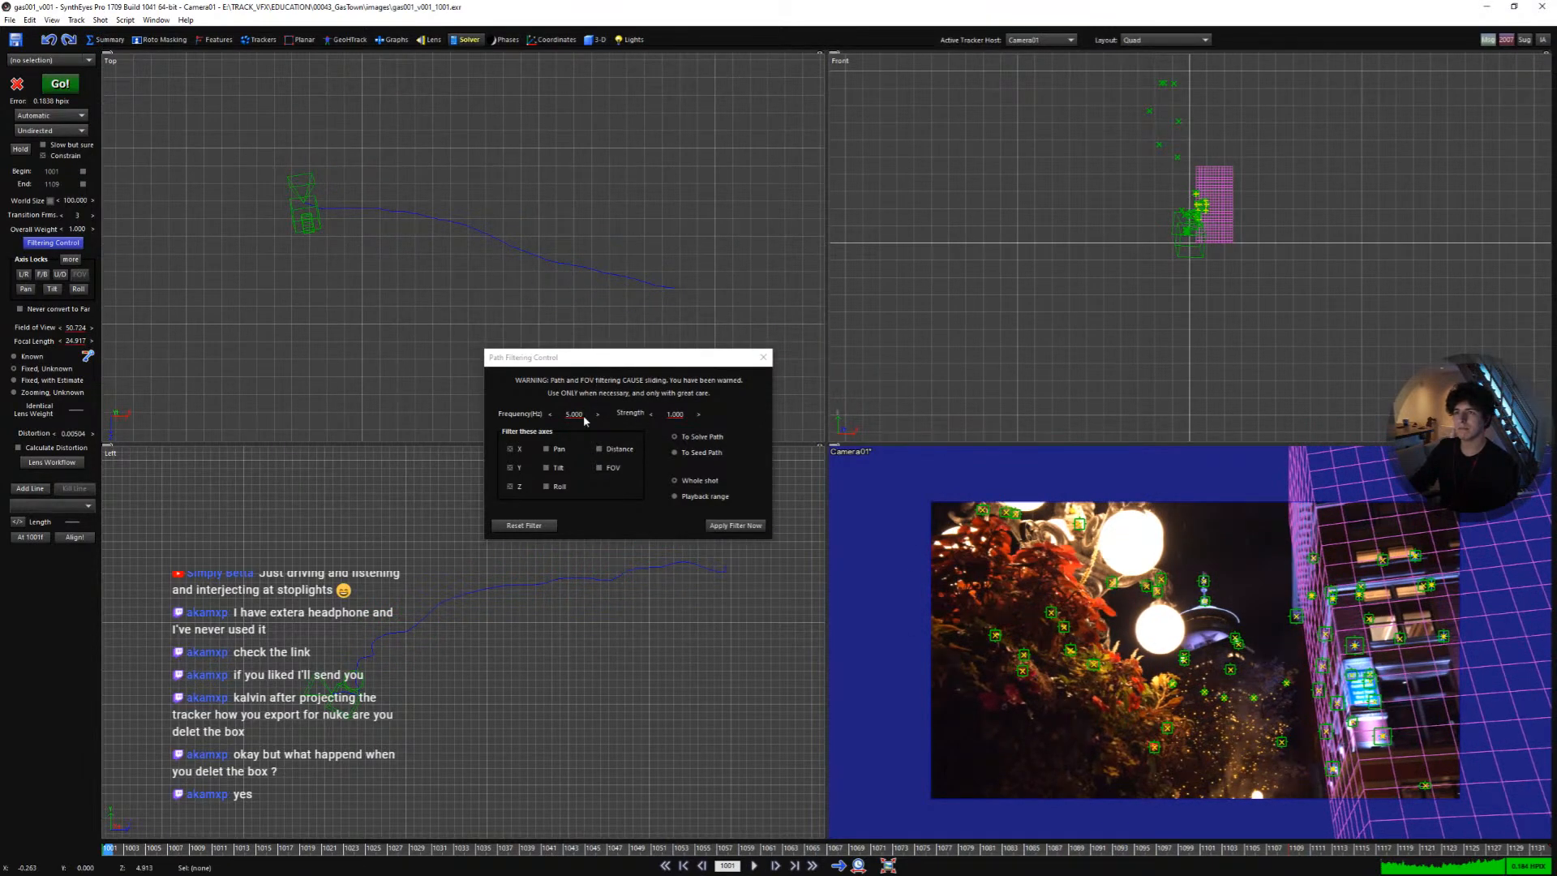
- Reset the path filter and close the Path Filtering Control dialog
left_click(526, 525)
left_click(762, 358)
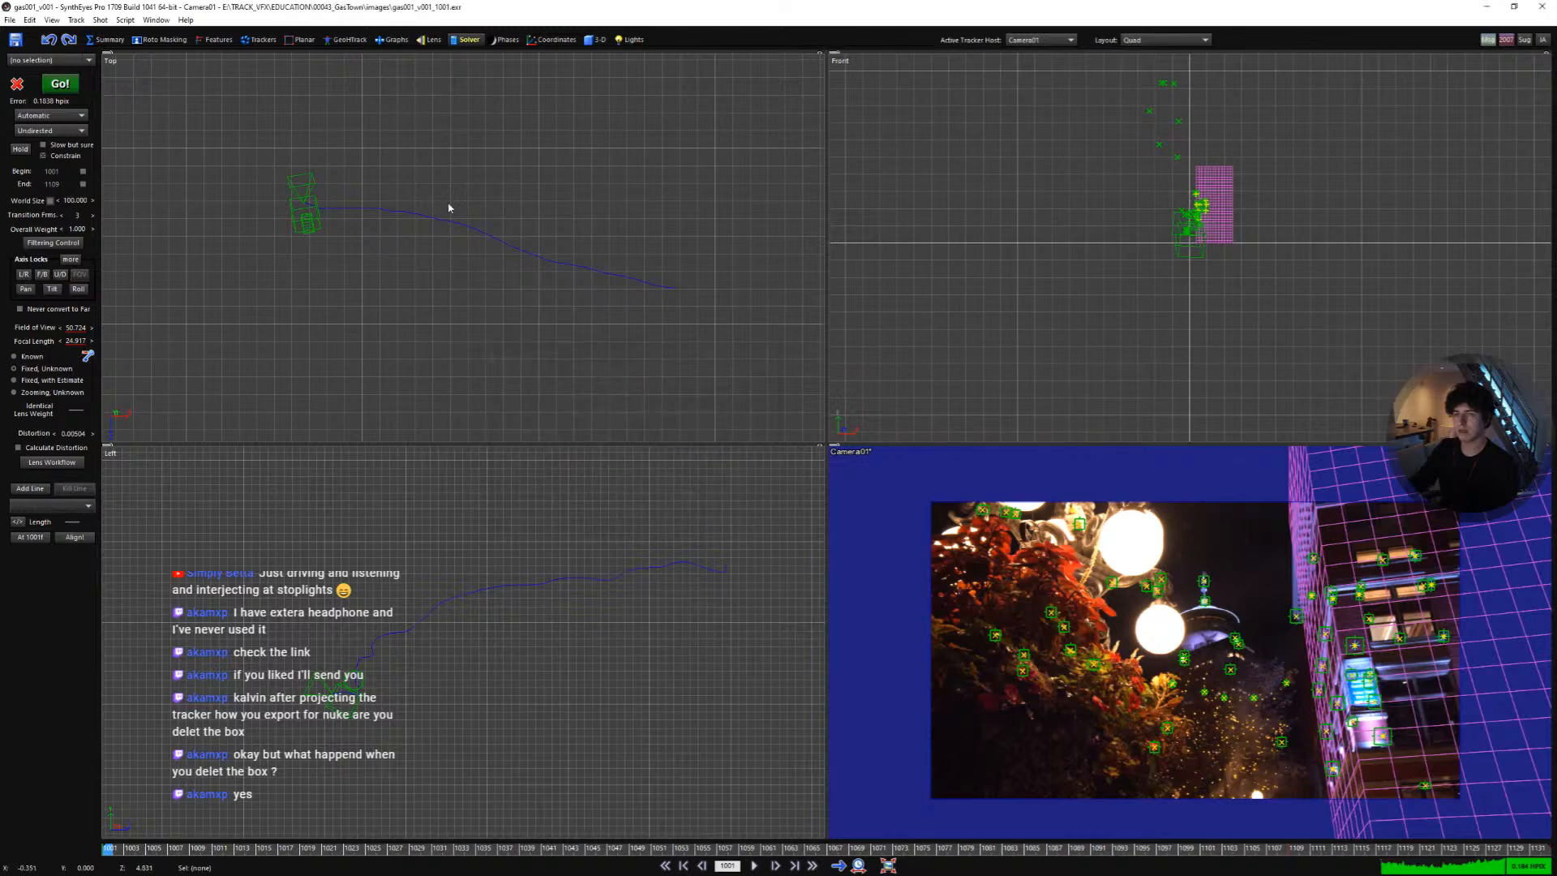
- Play the shot and zoom into the camera view to inspect how the trackers hold
key("space")
scroll(1096, 604, "up", 3)
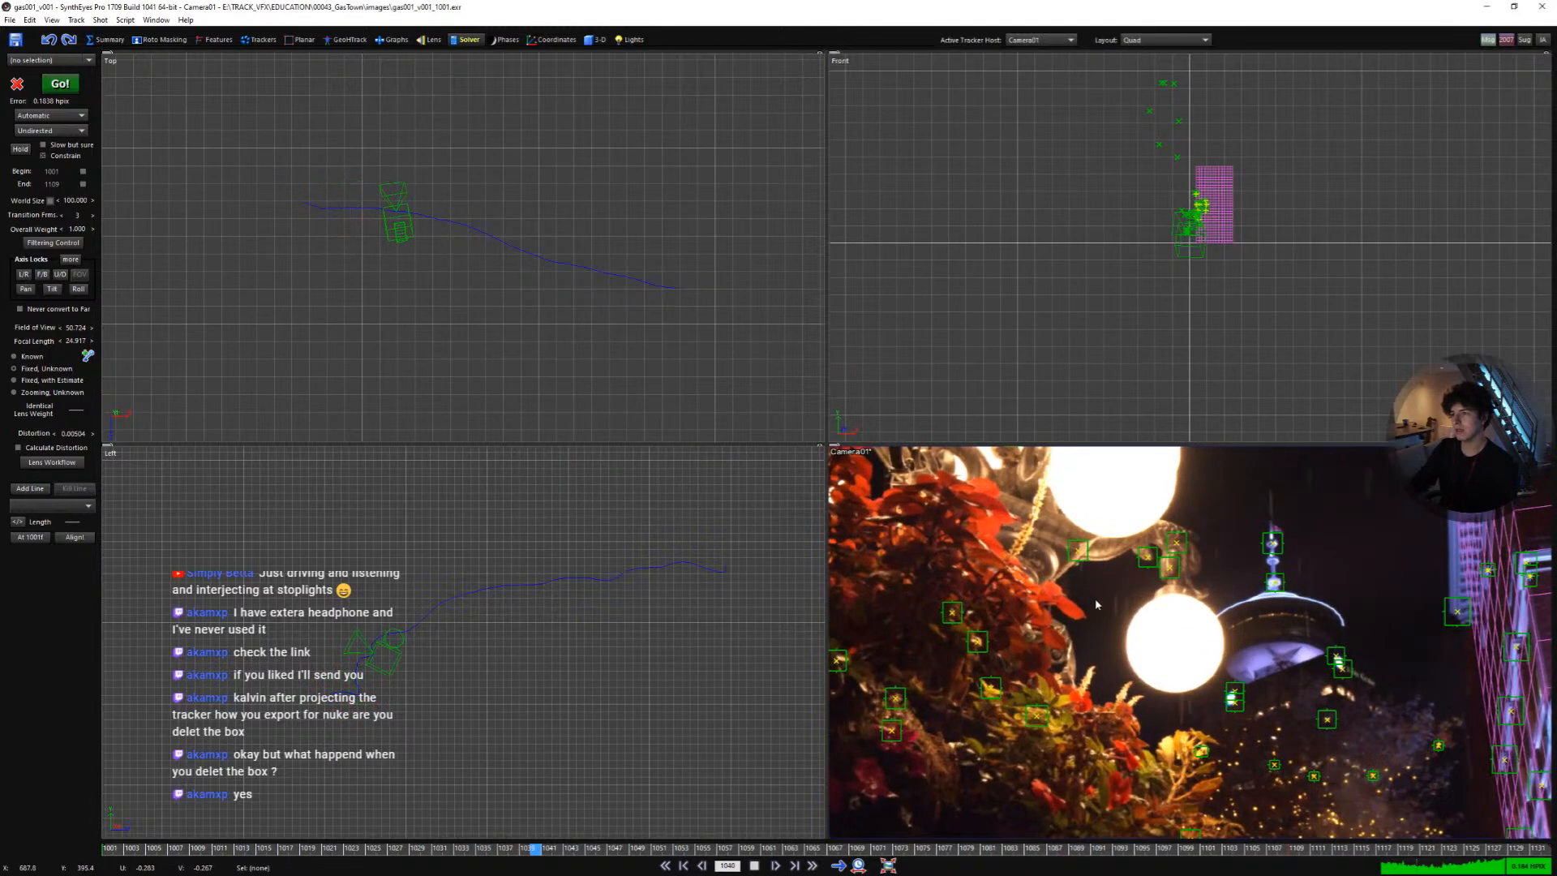
scroll(1072, 659, "up", 3)
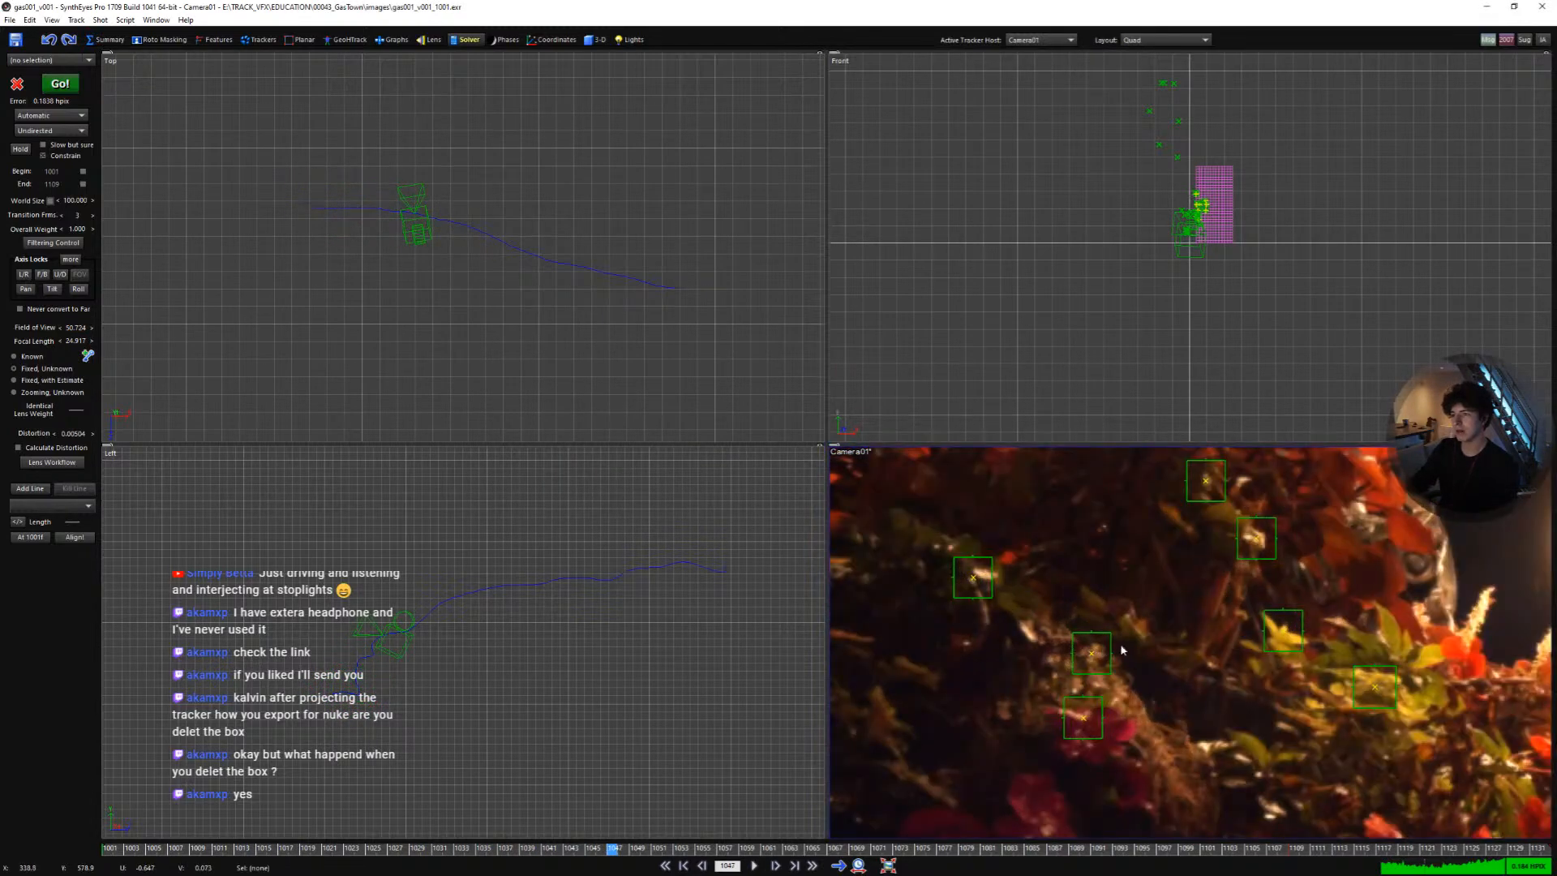
scroll(1122, 649, "down", 5)
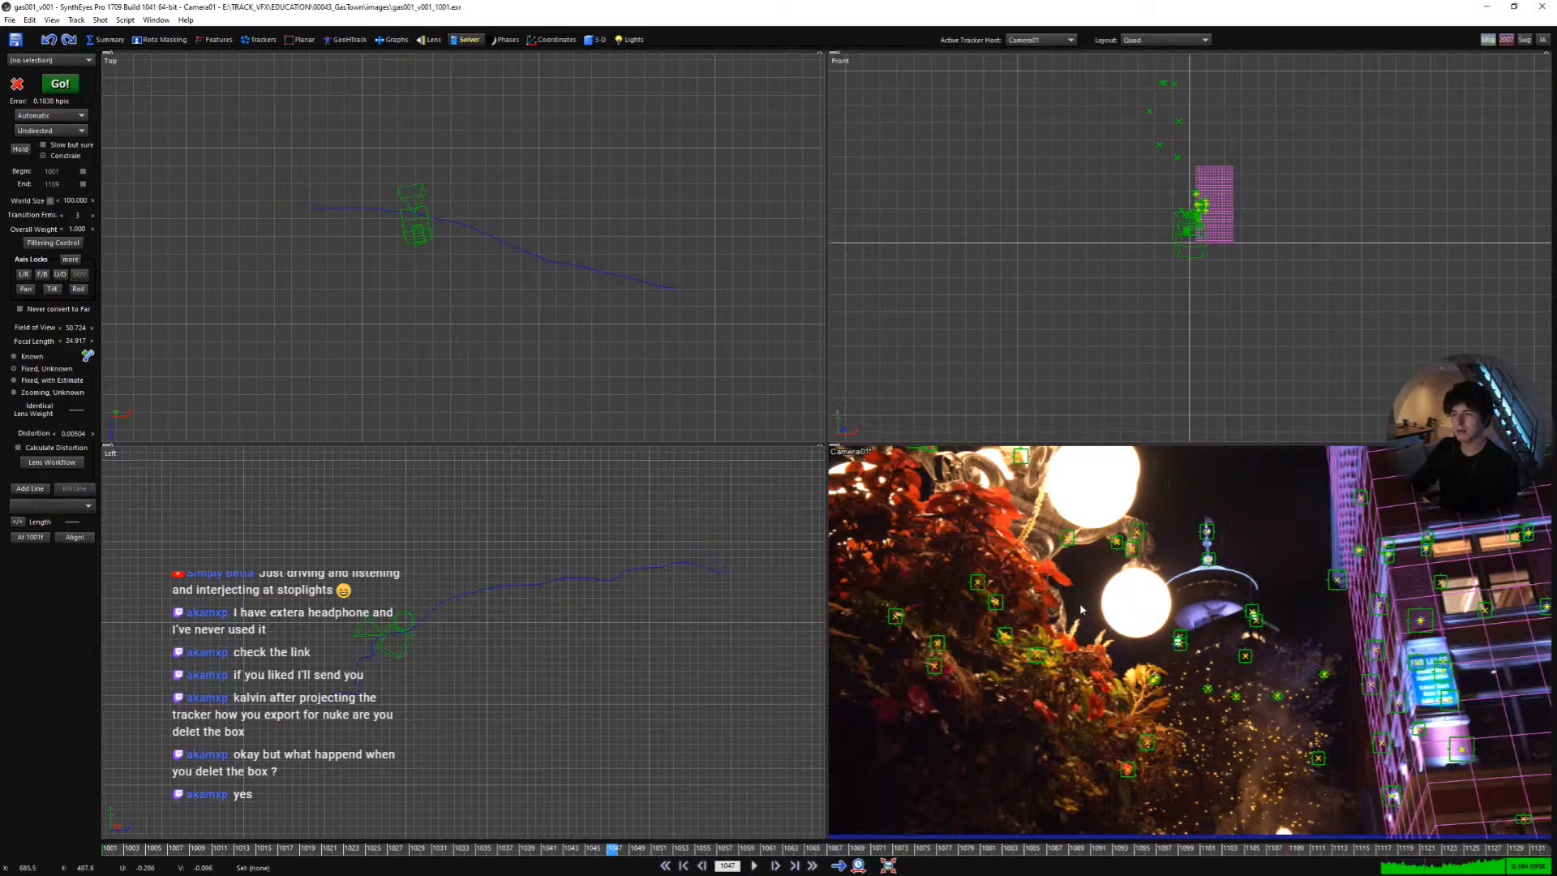
key("shift+a")
scroll(1085, 615, "down", 2)
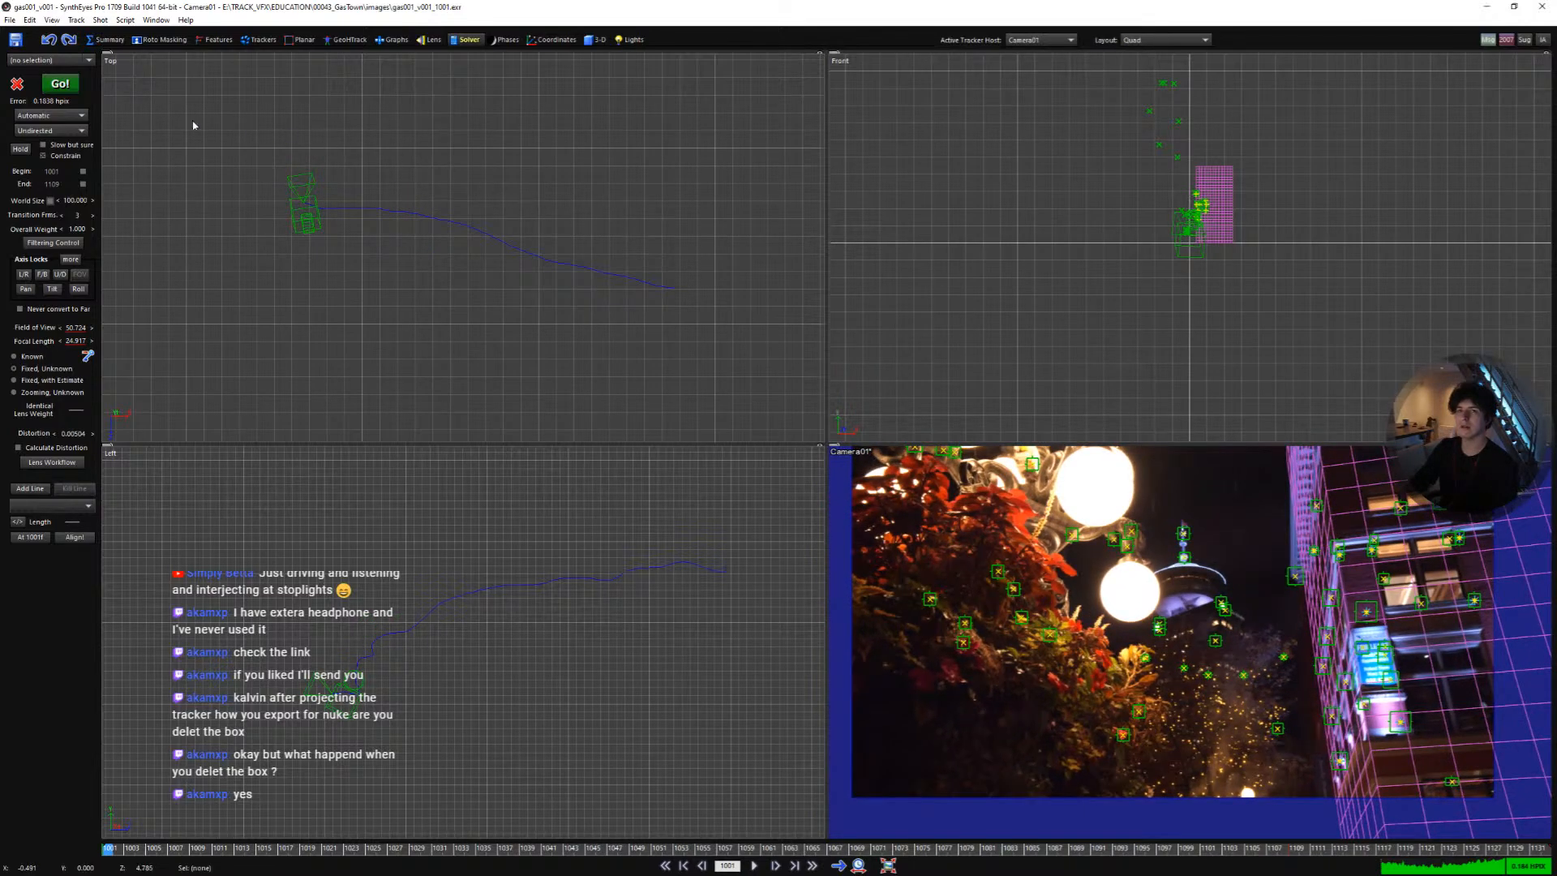
- Switch the solver mode to Refine and open the Hard and Soft Lock Controls
left_click(49, 115)
left_click(65, 156)
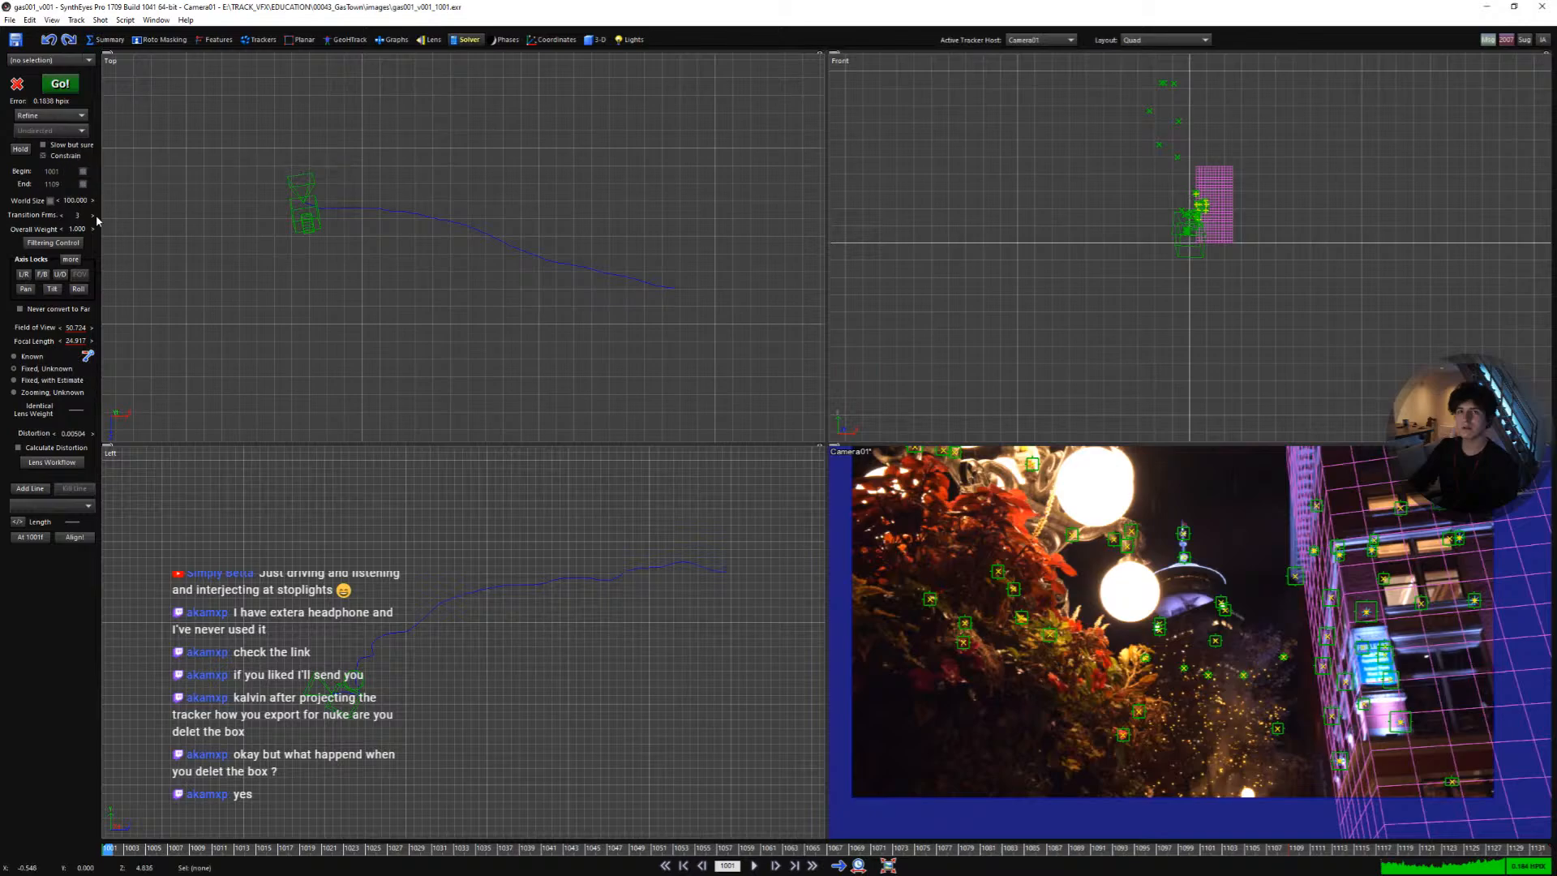
left_click(71, 260)
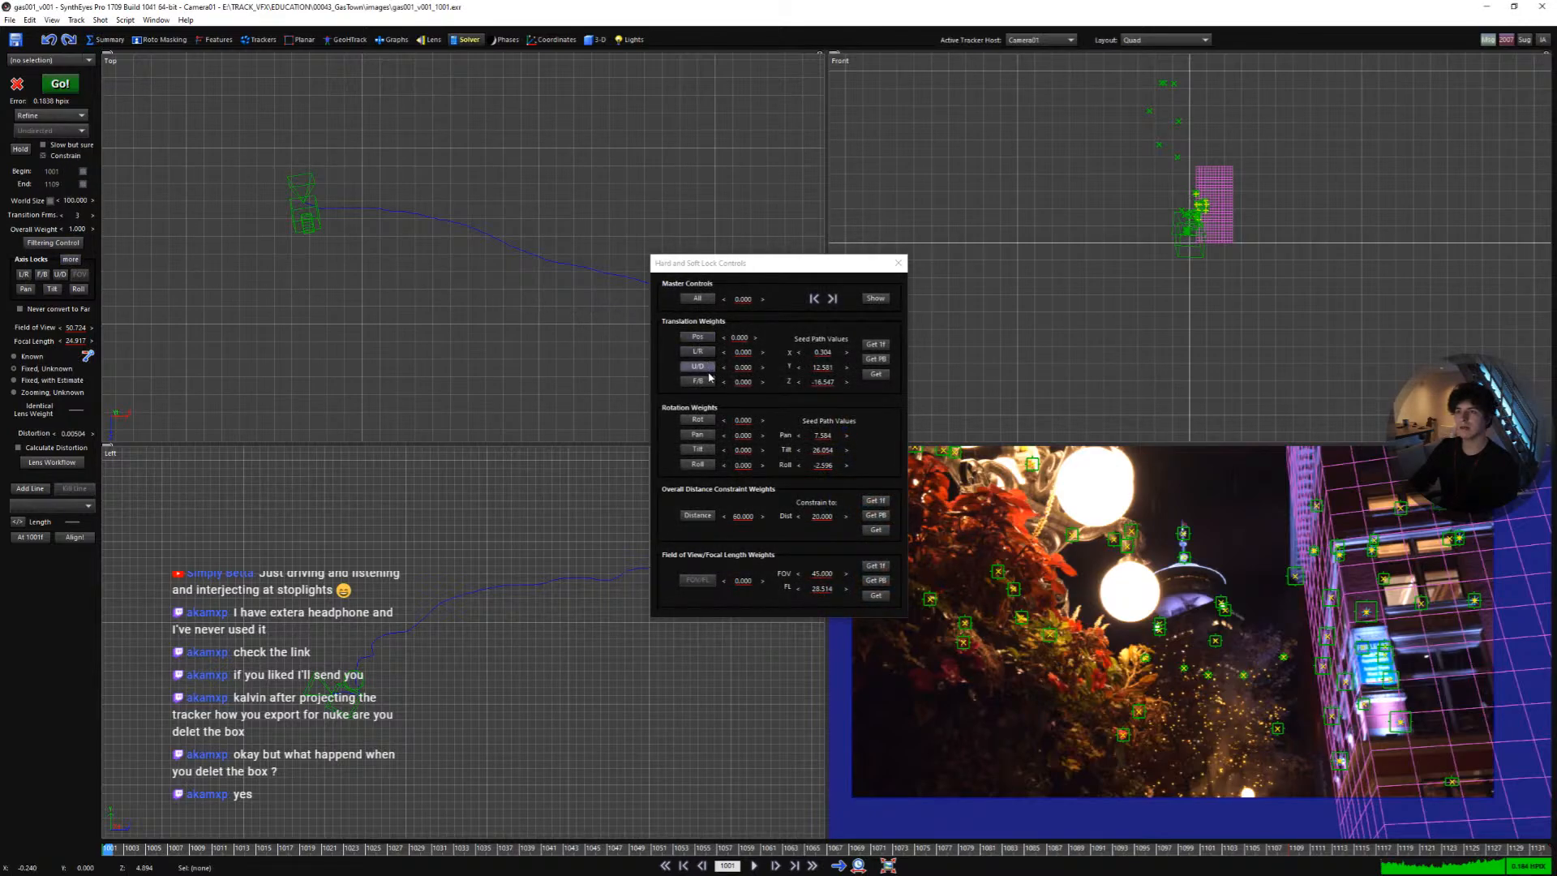
- Enable the translation position locks for L/R, U/D and F/B while scrubbing the shot
left_click(700, 339)
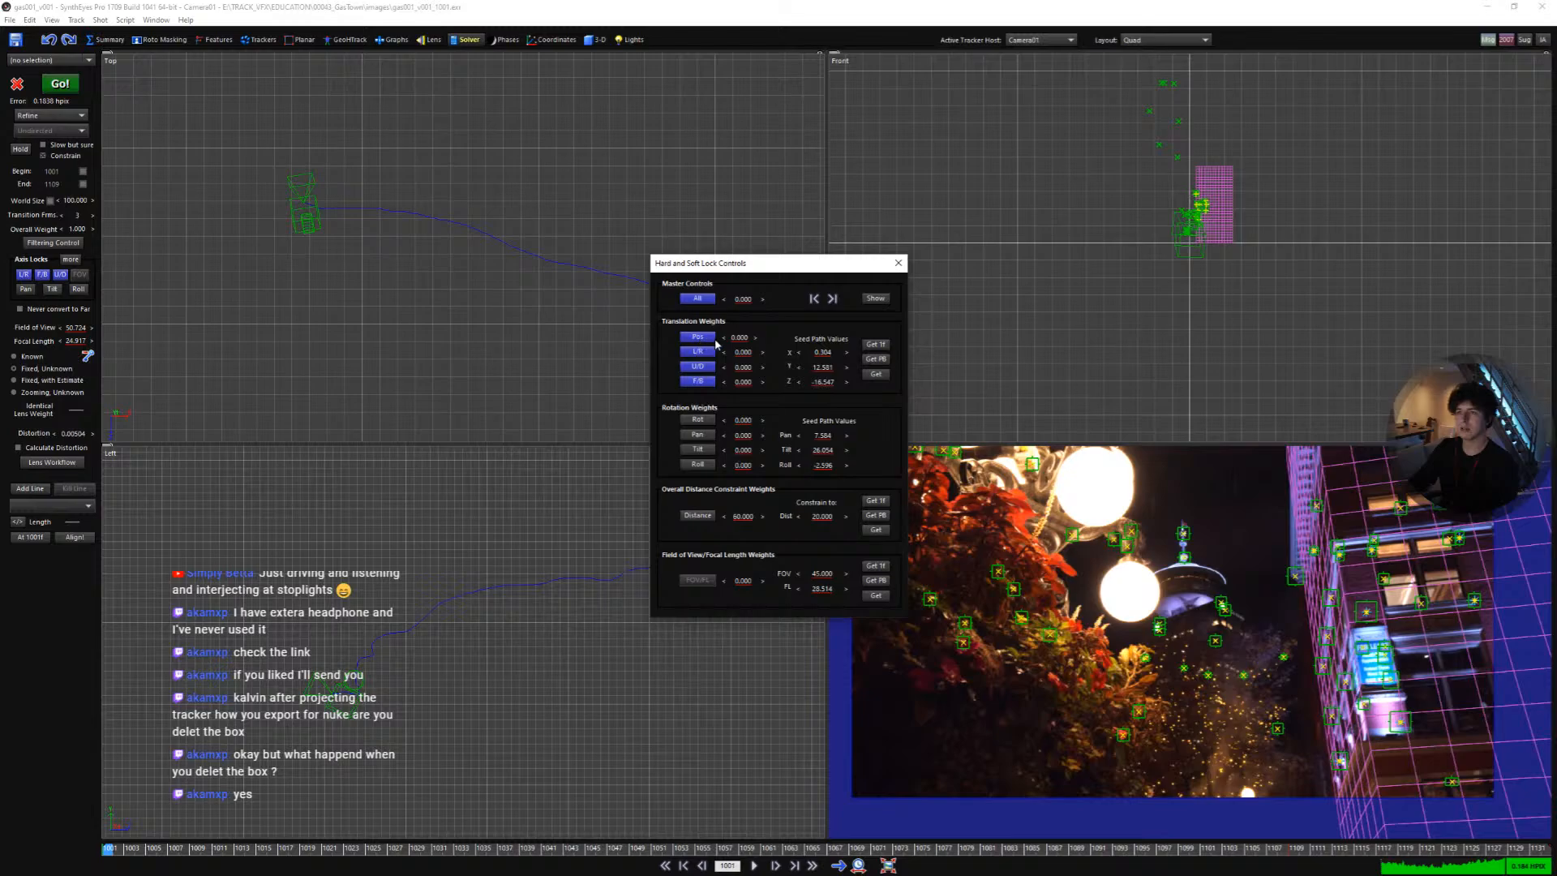
left_click(336, 499)
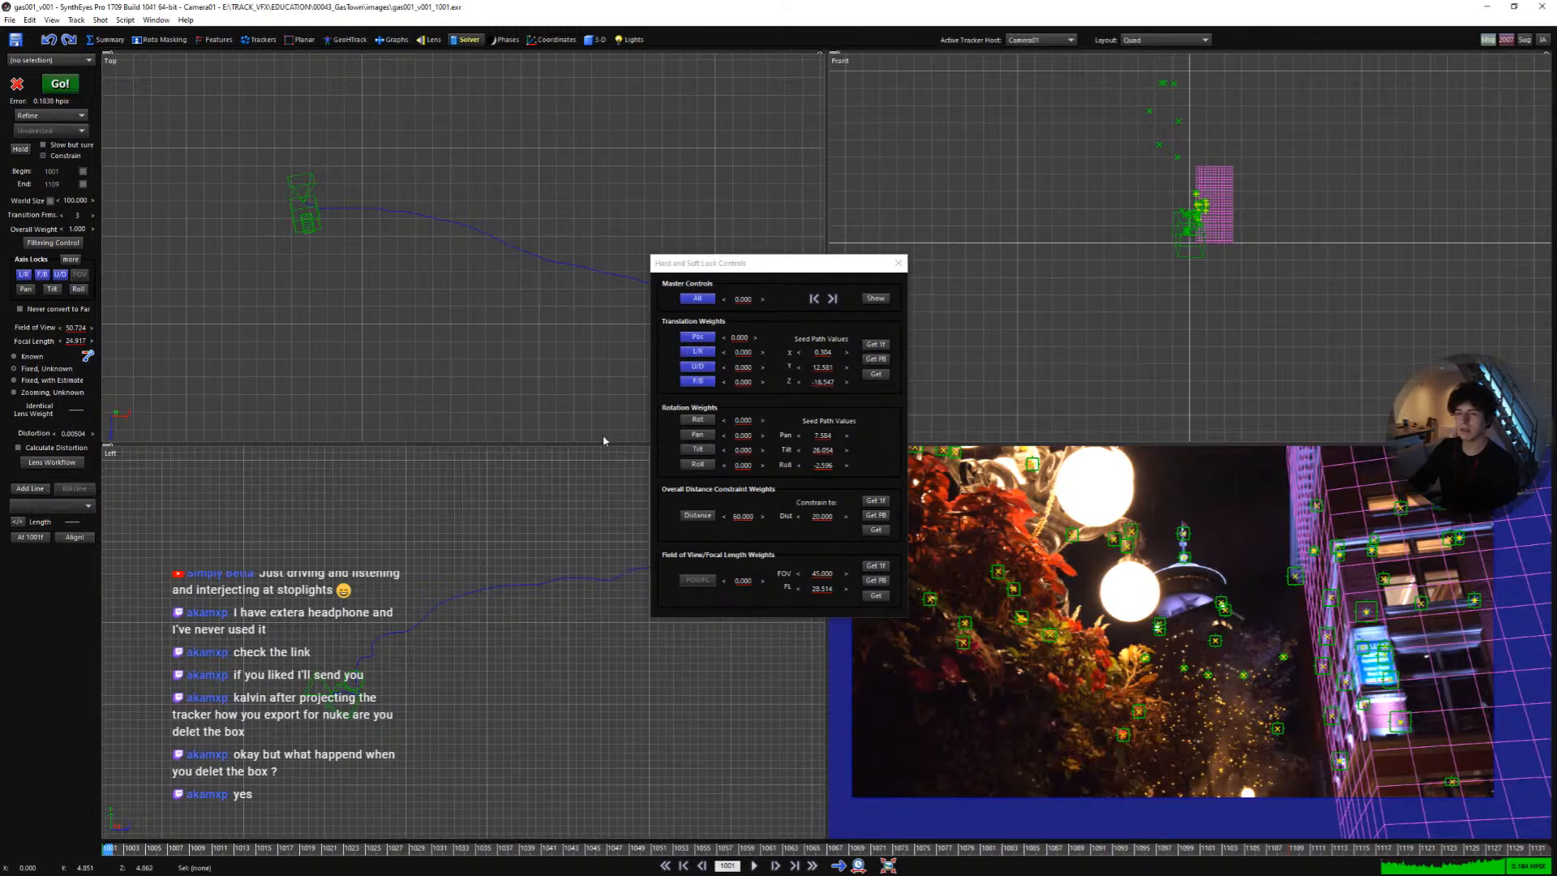
left_click(698, 338)
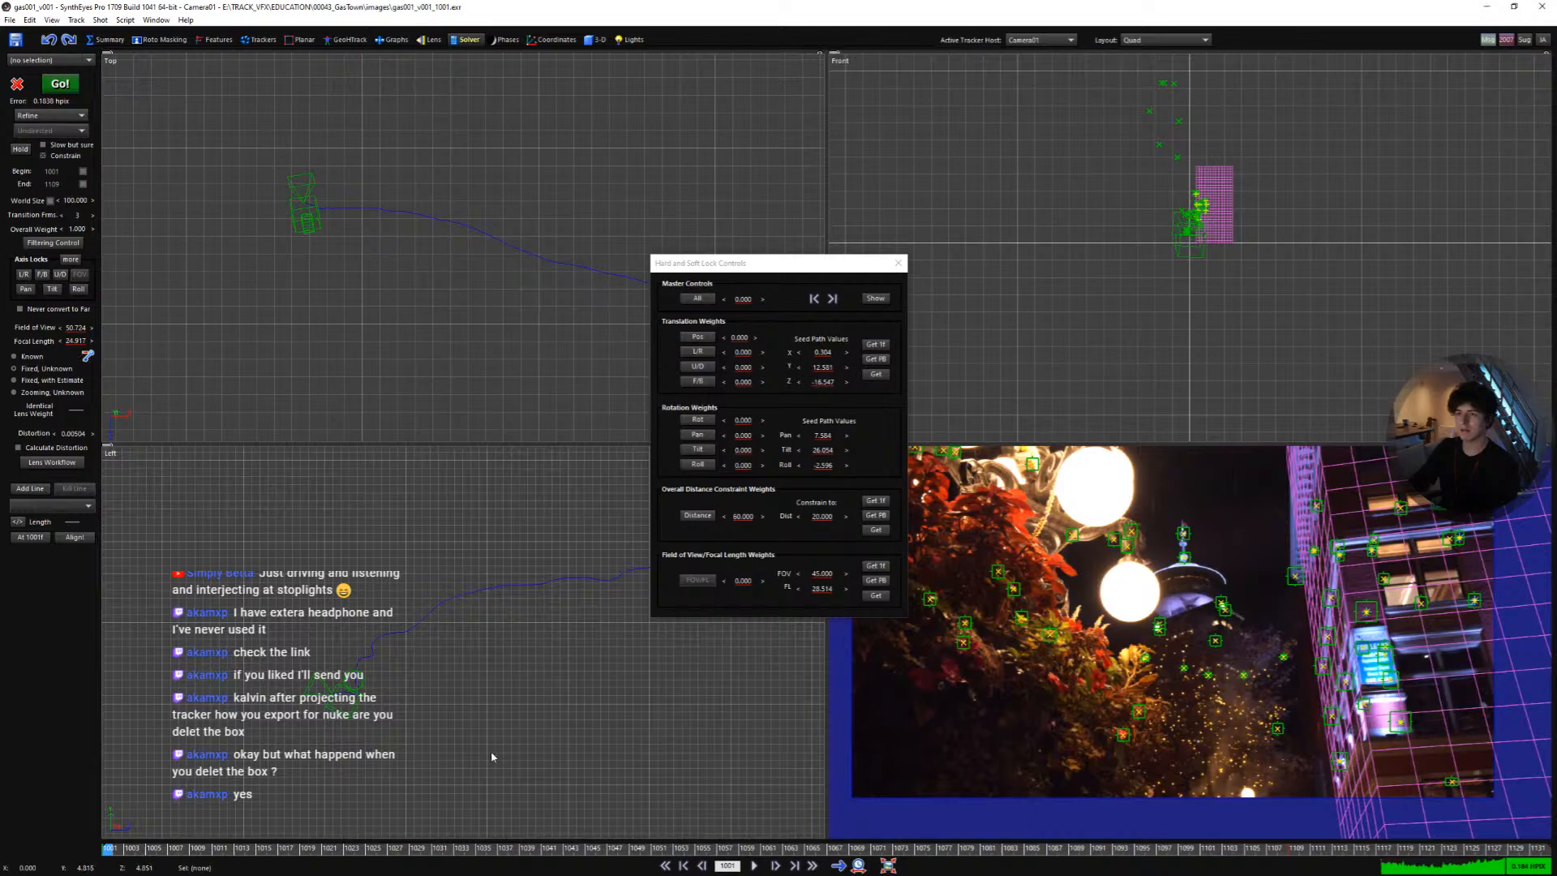
left_click_drag(394, 849, 447, 843)
left_click(702, 339)
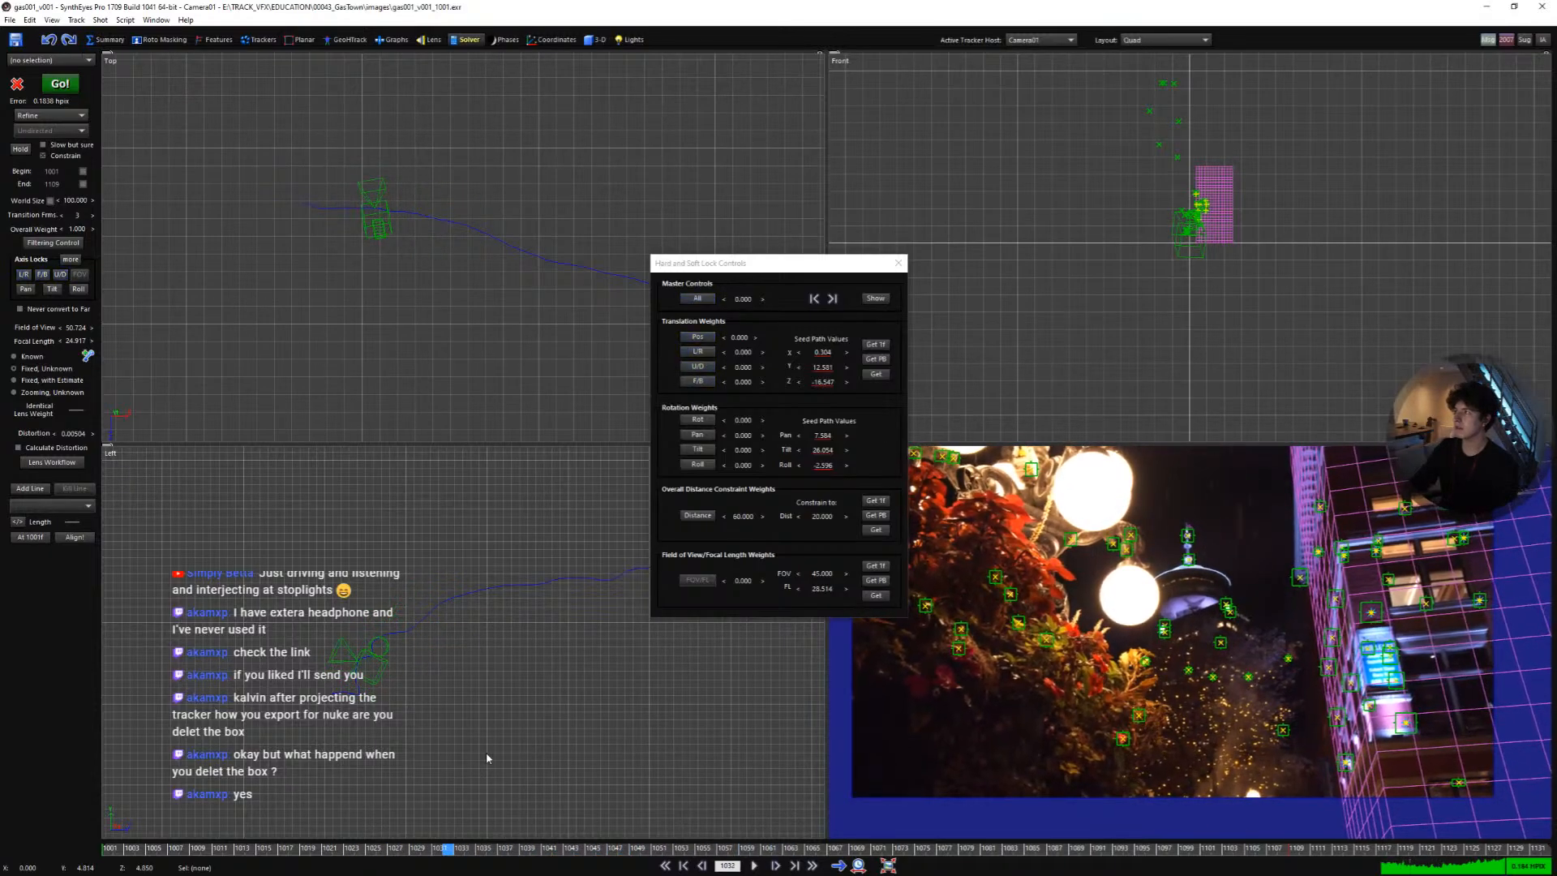
left_click_drag(549, 858, 107, 819)
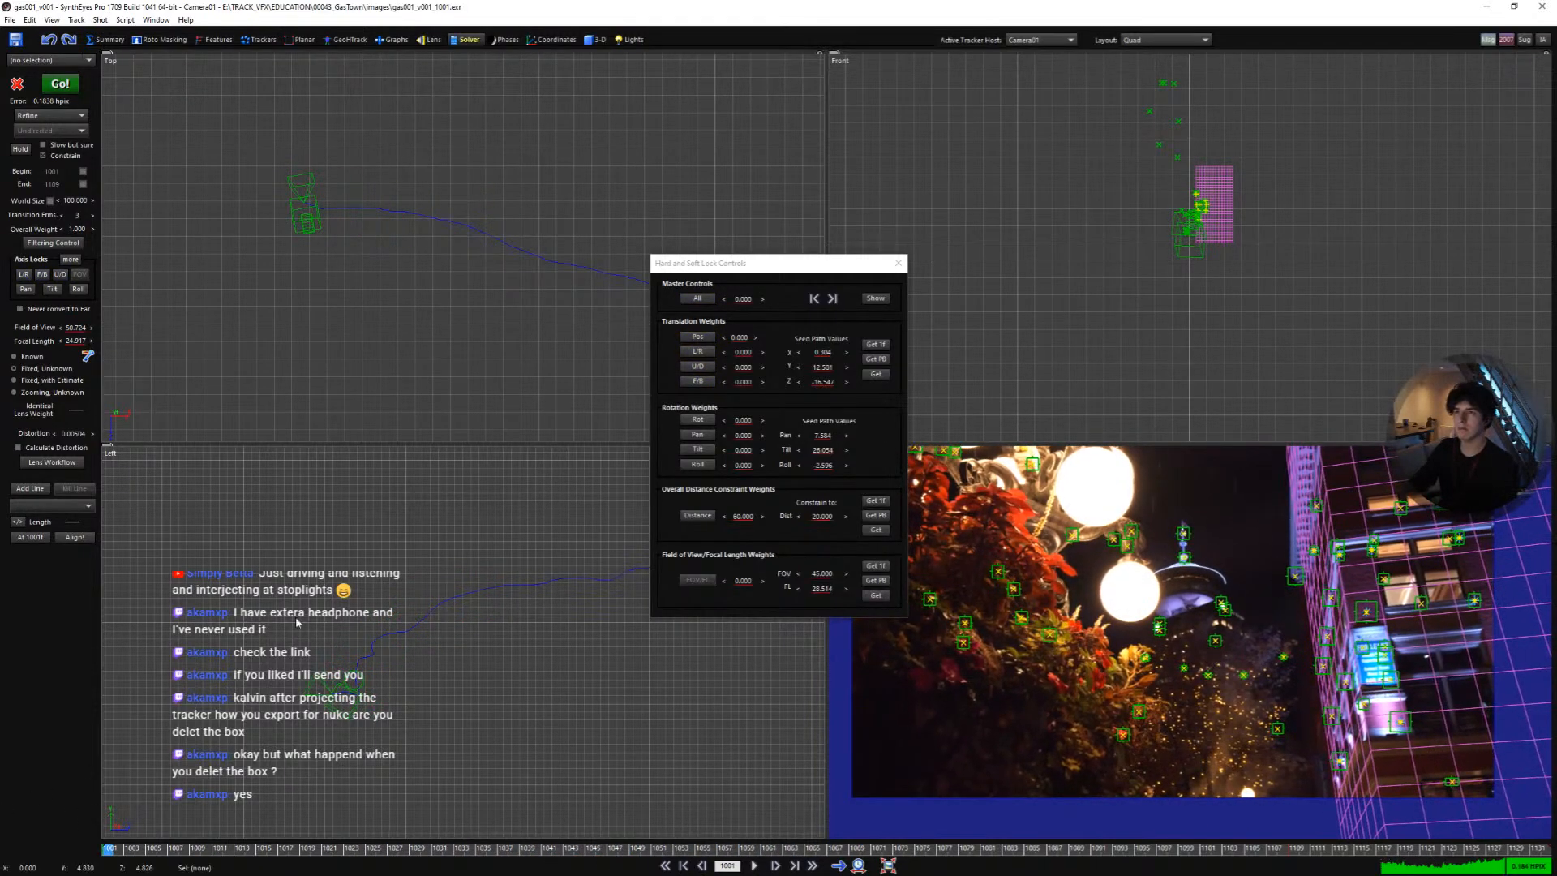
left_click(703, 337)
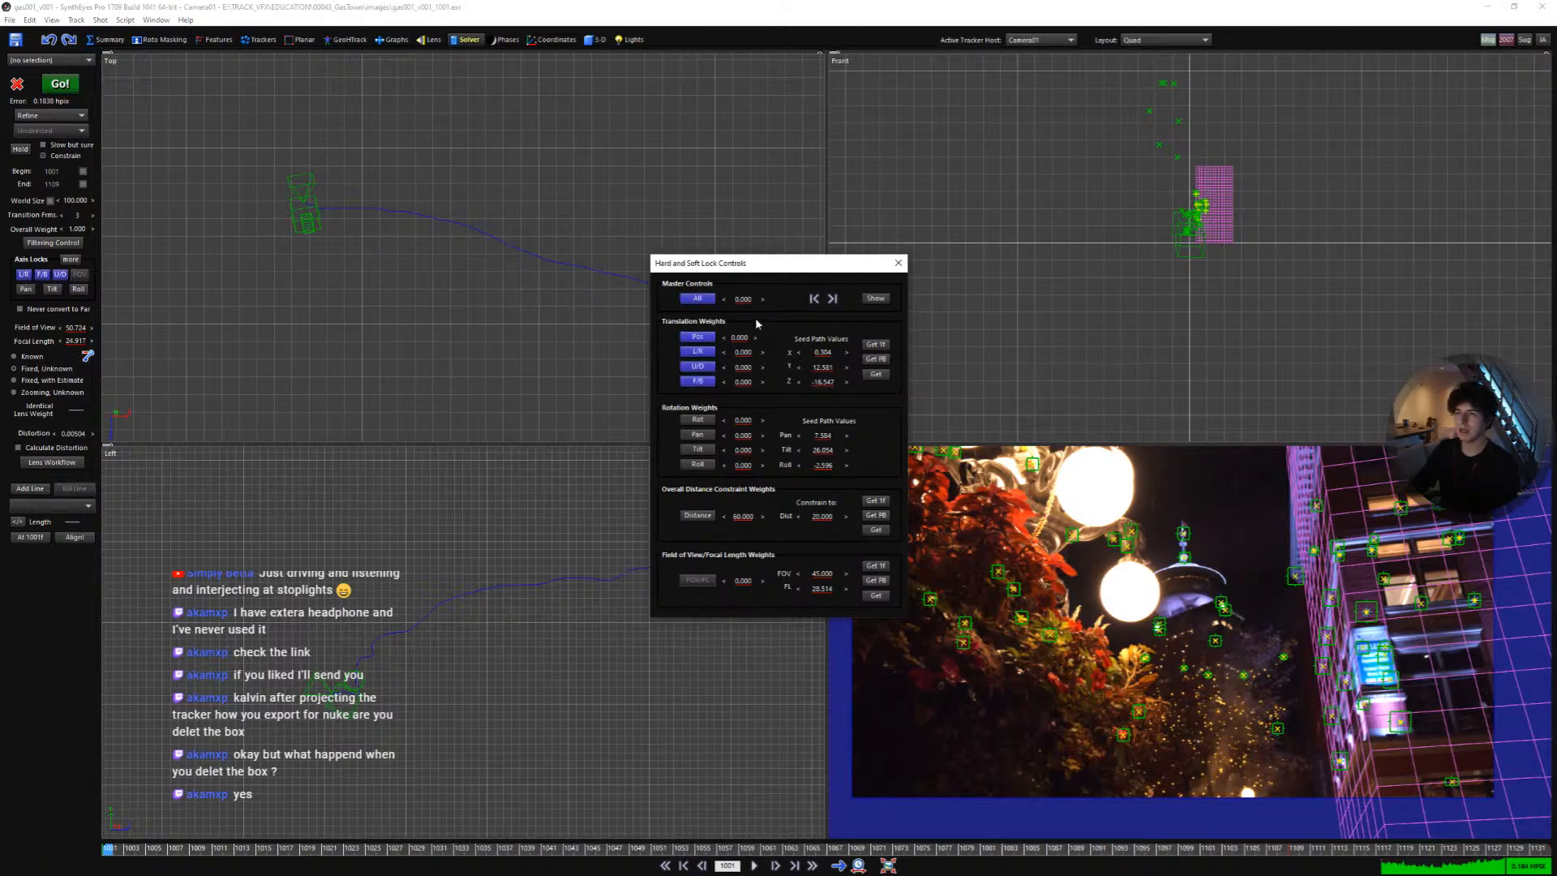
- Load the seed path values from the solved camera path, then close the lock controls
left_click_drag(760, 268, 773, 280)
left_click(527, 604)
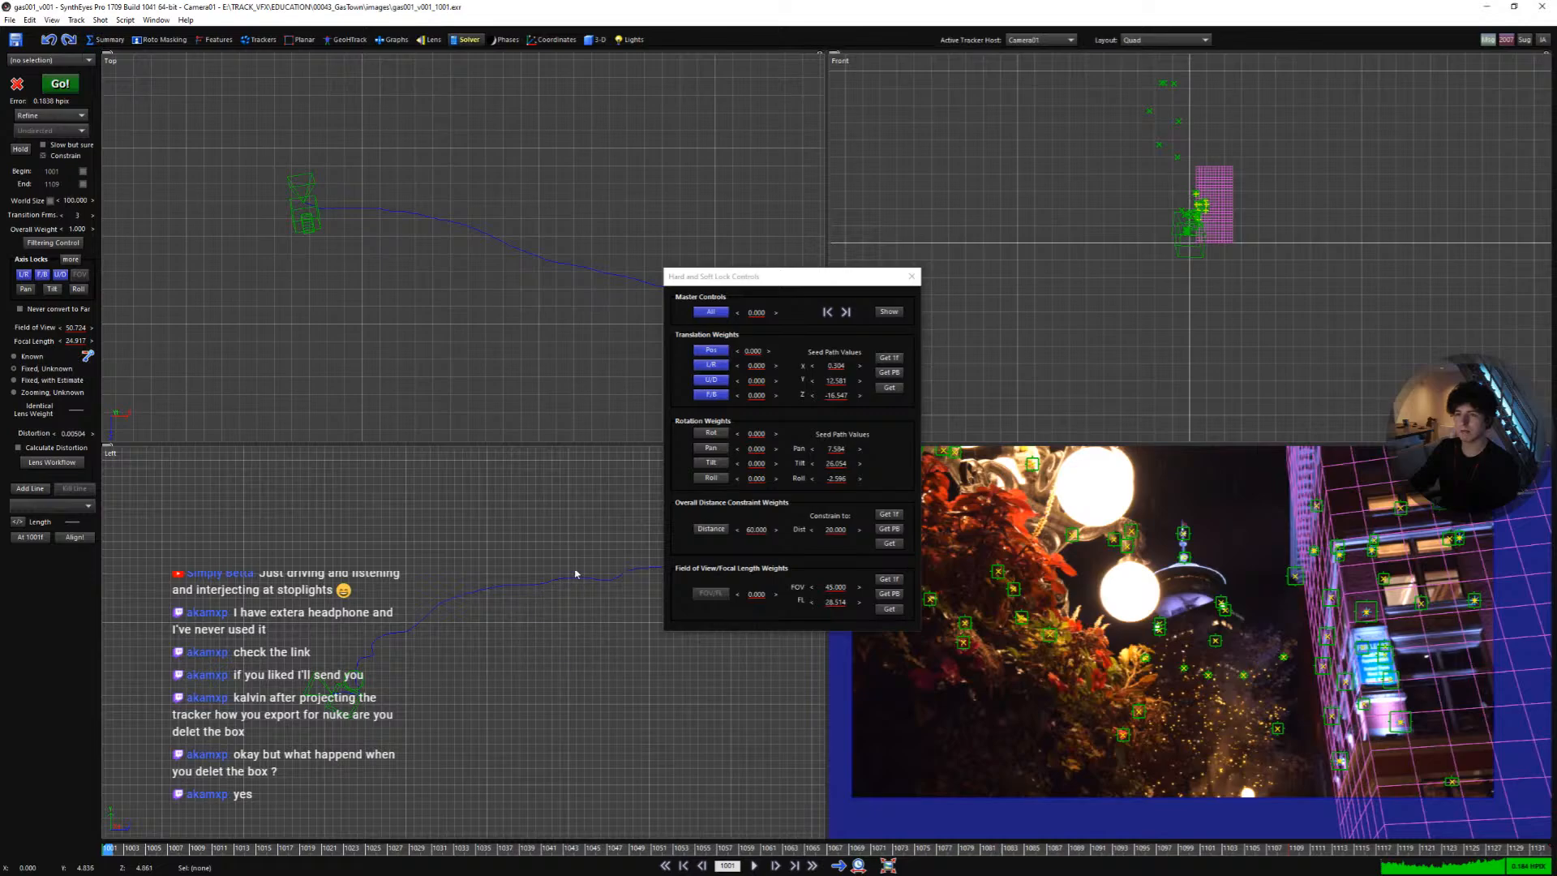
left_click_drag(818, 278, 785, 306)
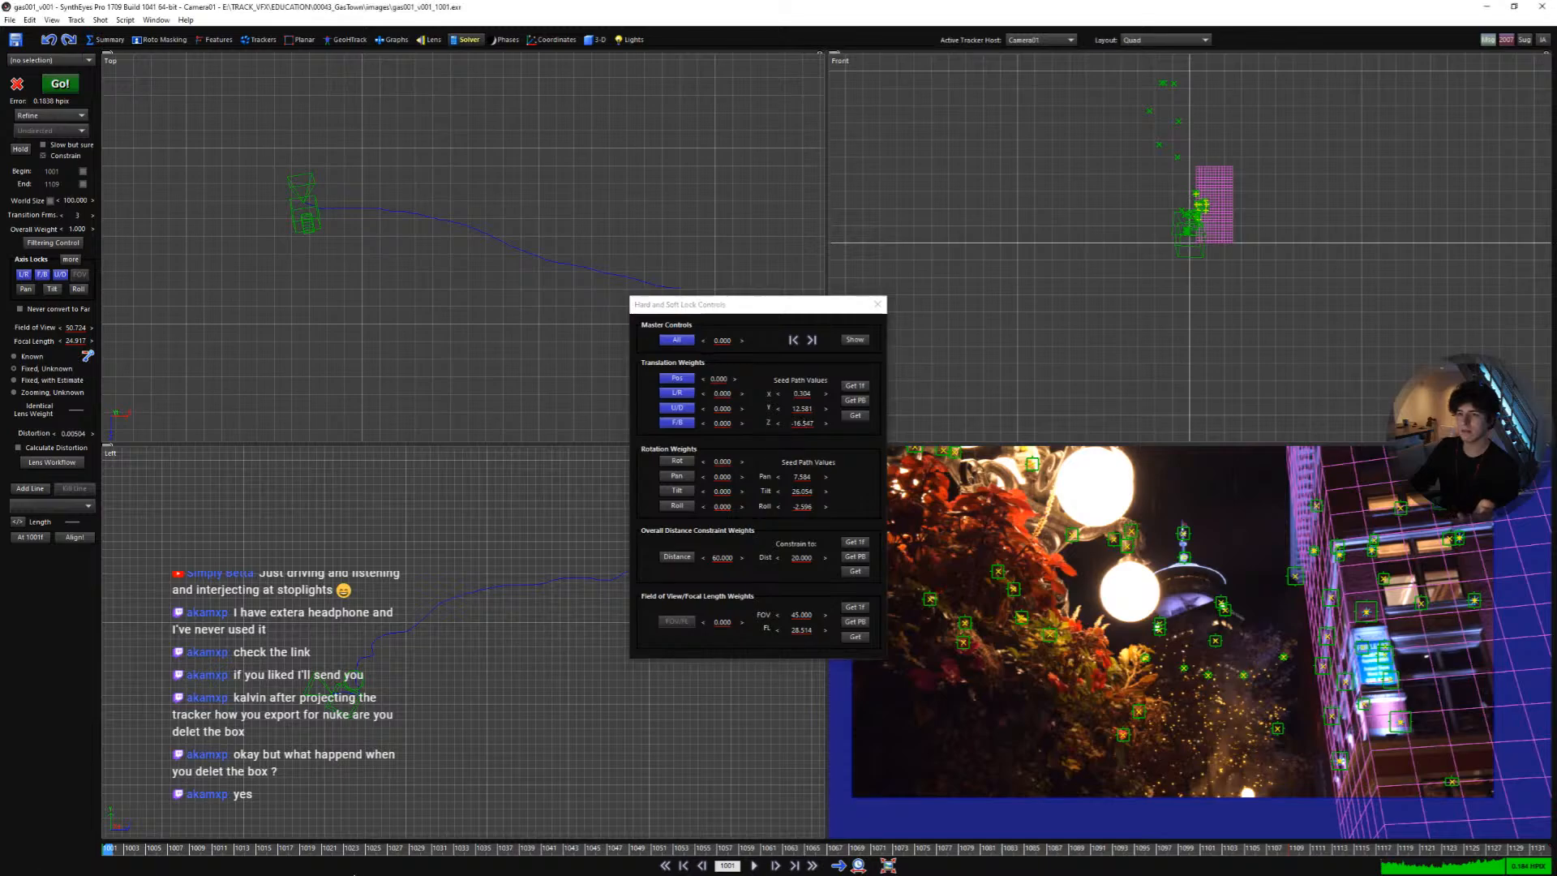
left_click_drag(377, 847, 511, 848)
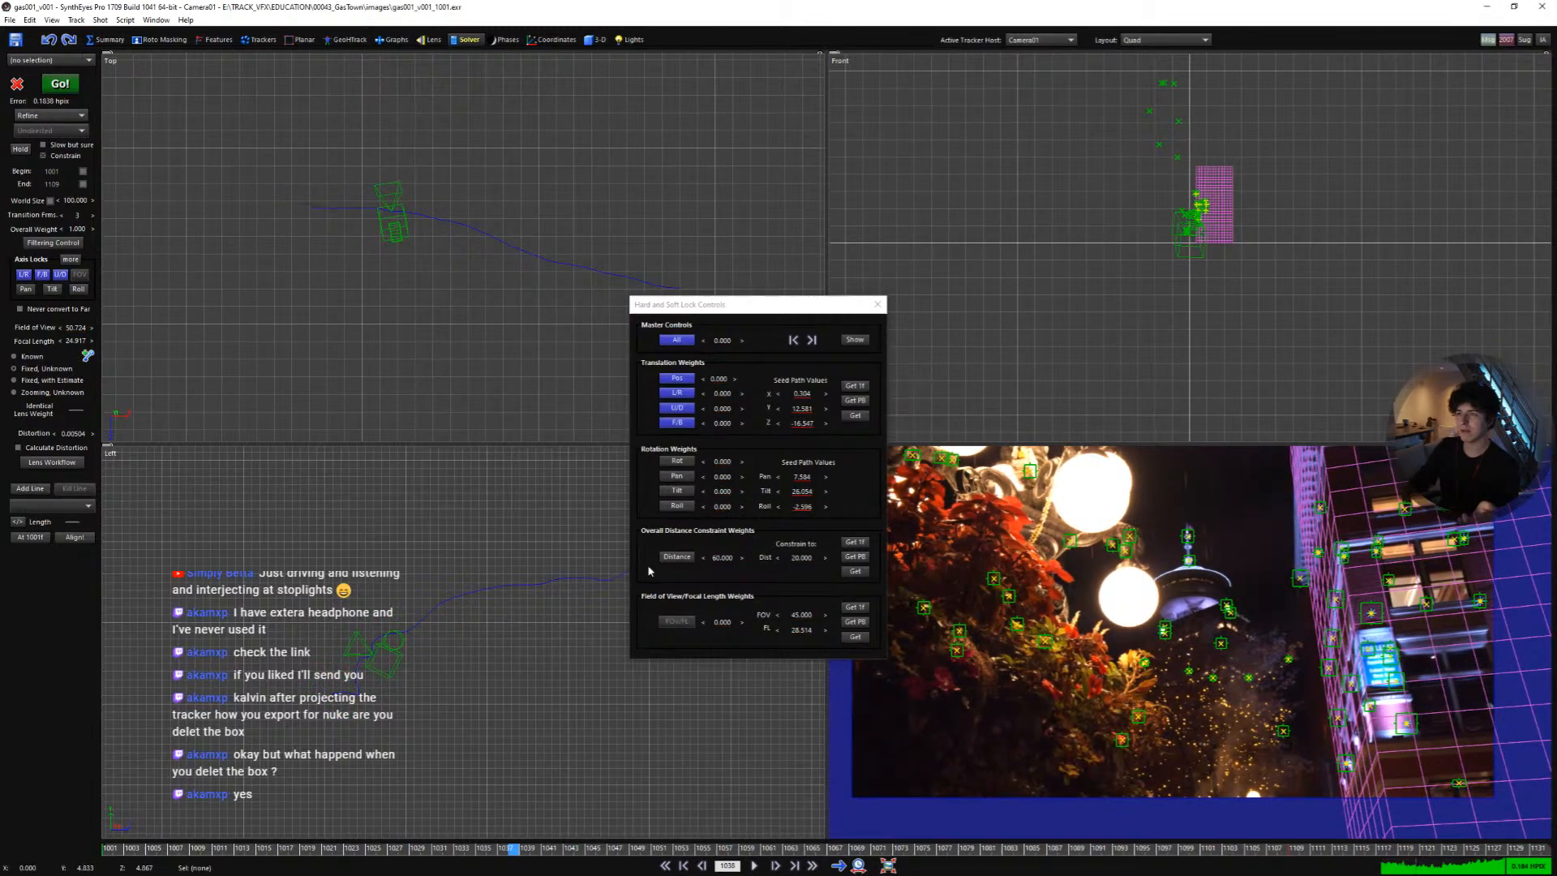
left_click(854, 415)
left_click(776, 483)
left_click_drag(529, 849, 469, 772)
left_click_drag(1103, 824, 38, 762)
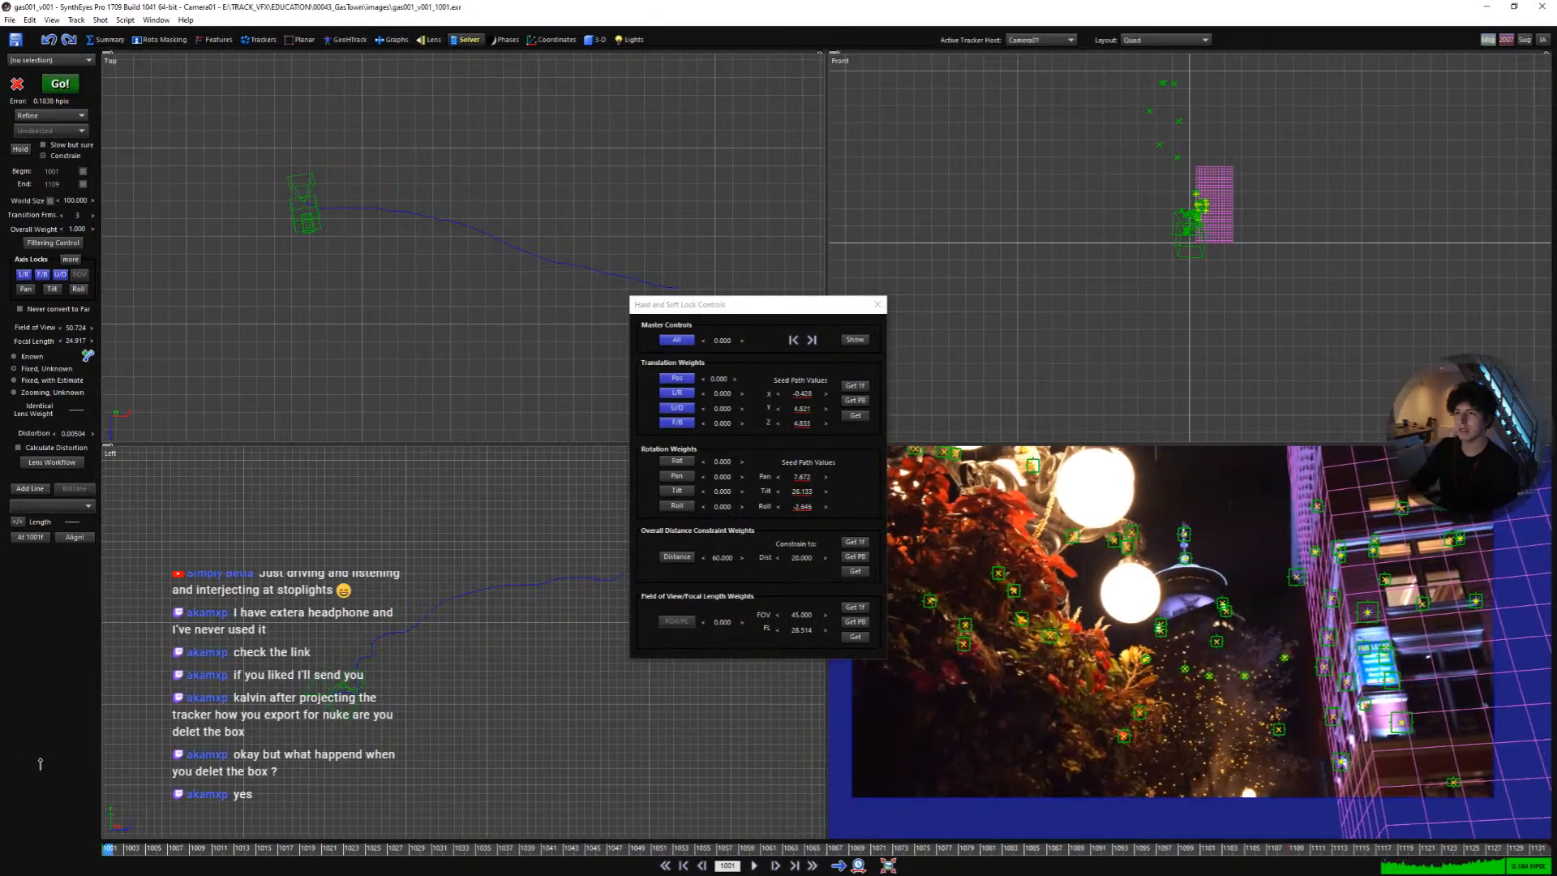
left_click(877, 305)
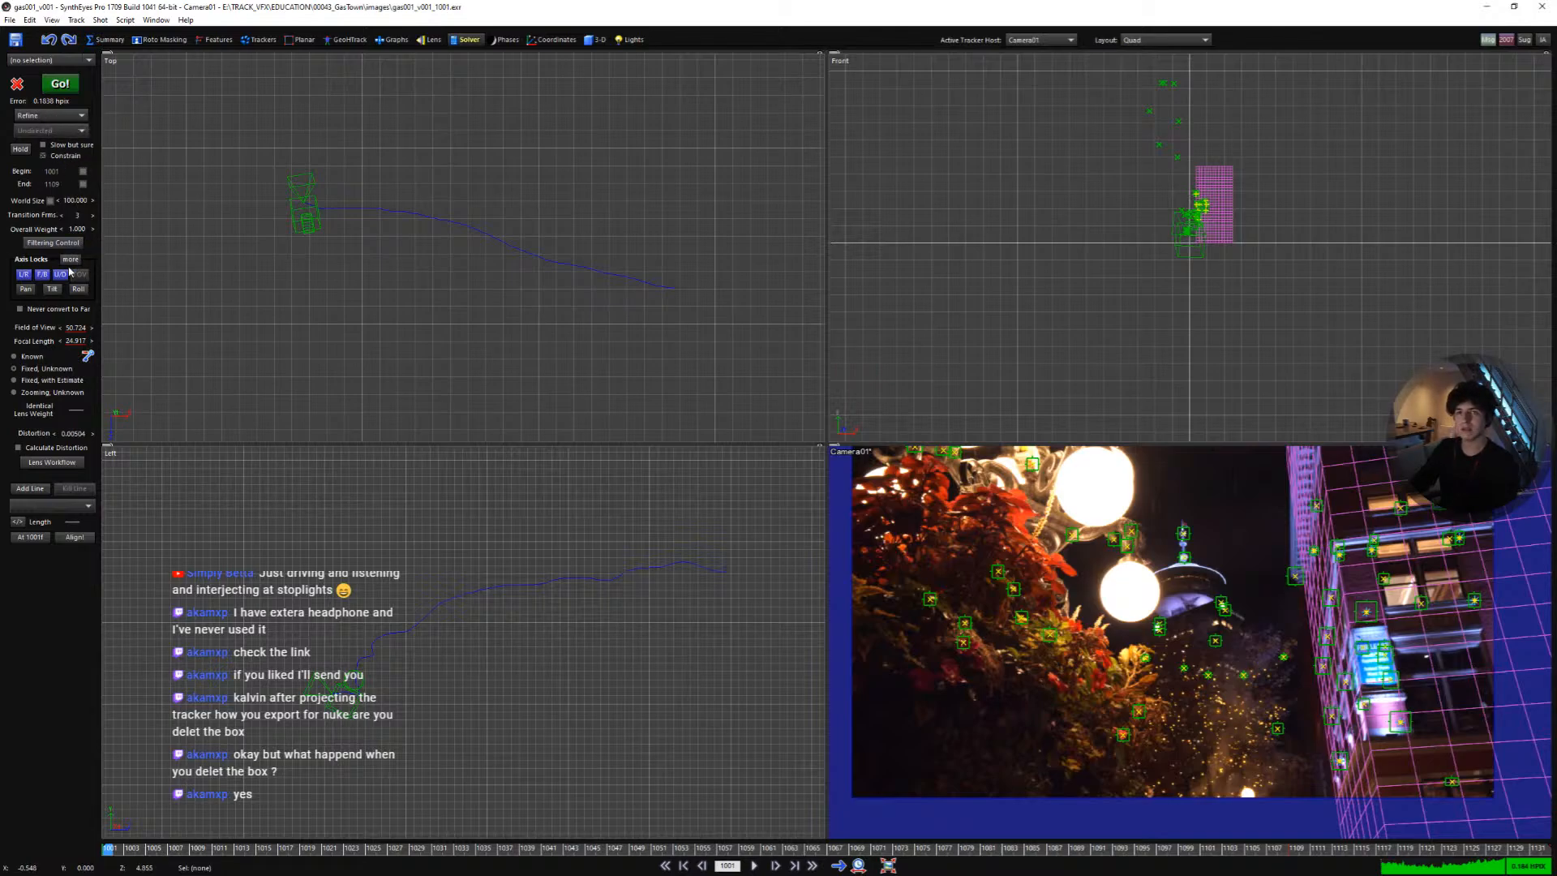
- Run the Refine solve and dismiss the solving report
left_click(62, 89)
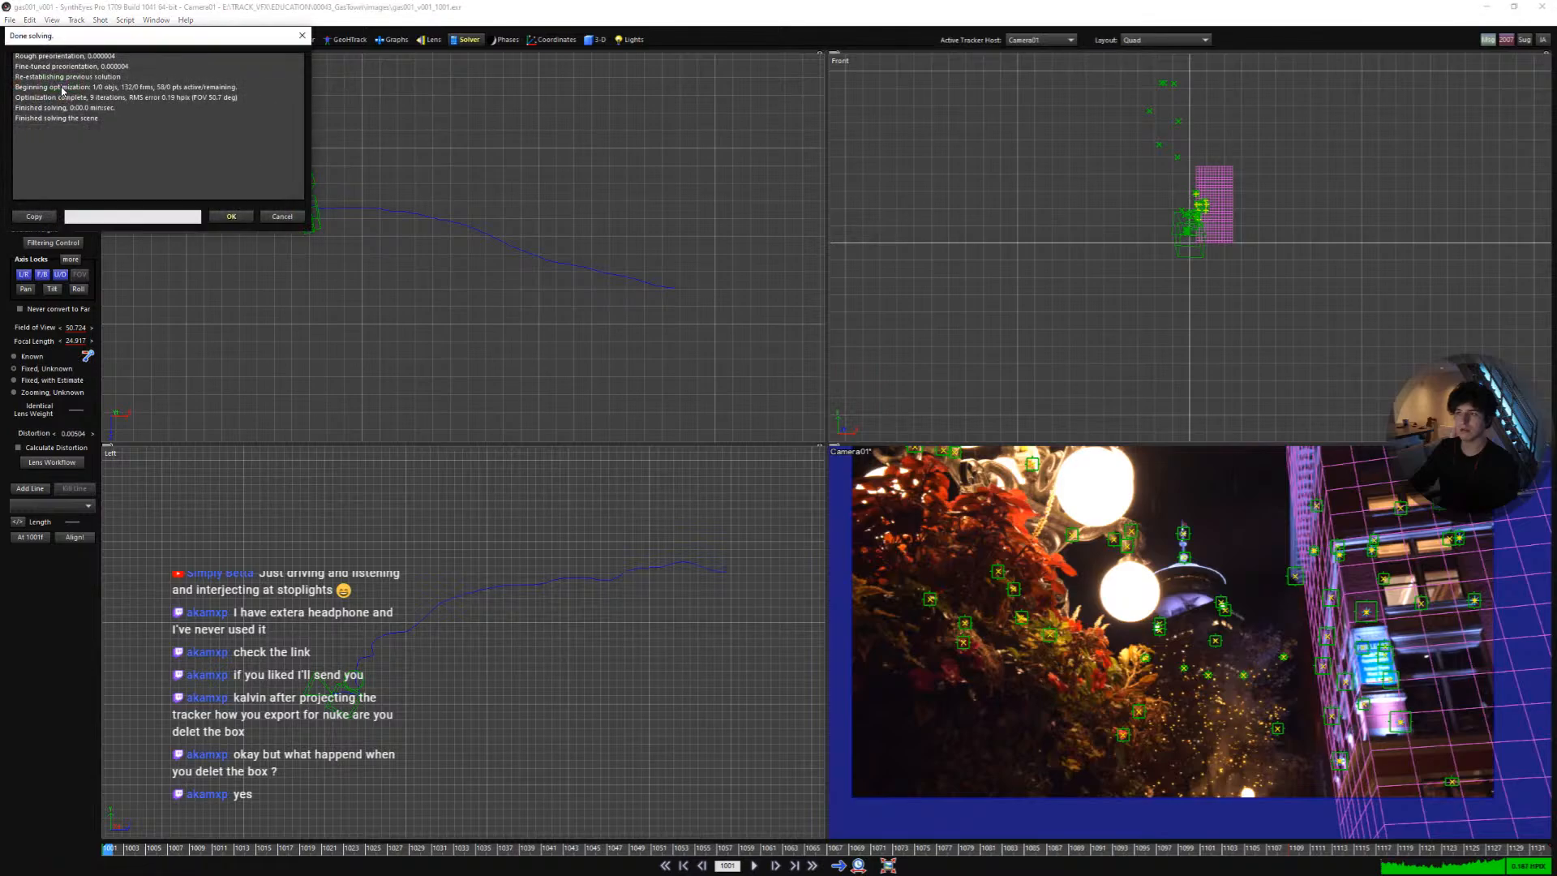
left_click(231, 216)
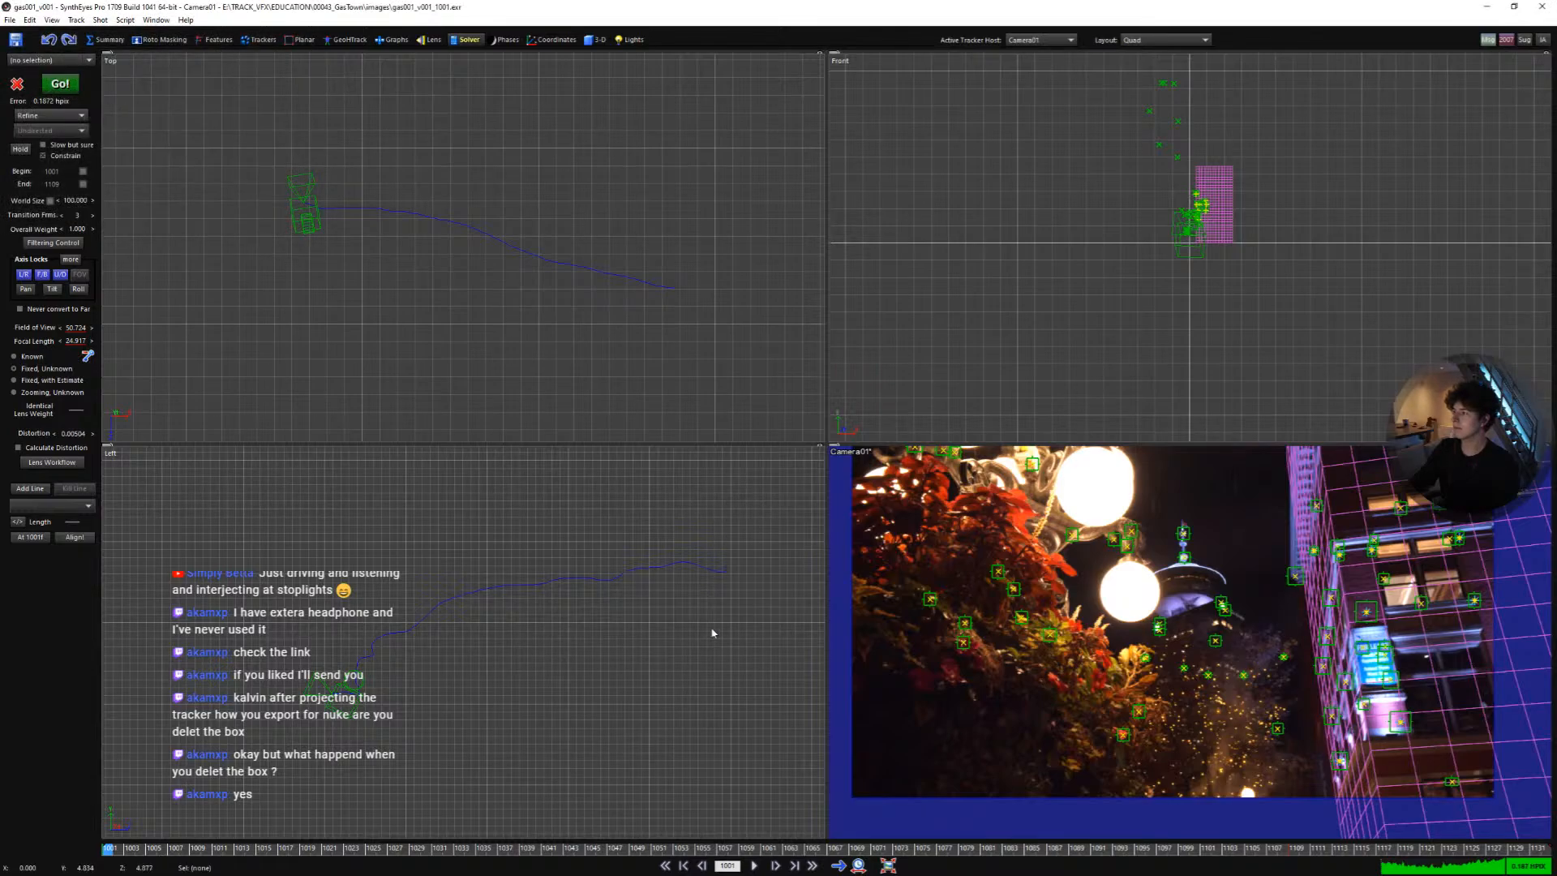
- Scrub and play the refined shot in a full camera view, then return to the quad layout
left_click_drag(754, 848, 1014, 846)
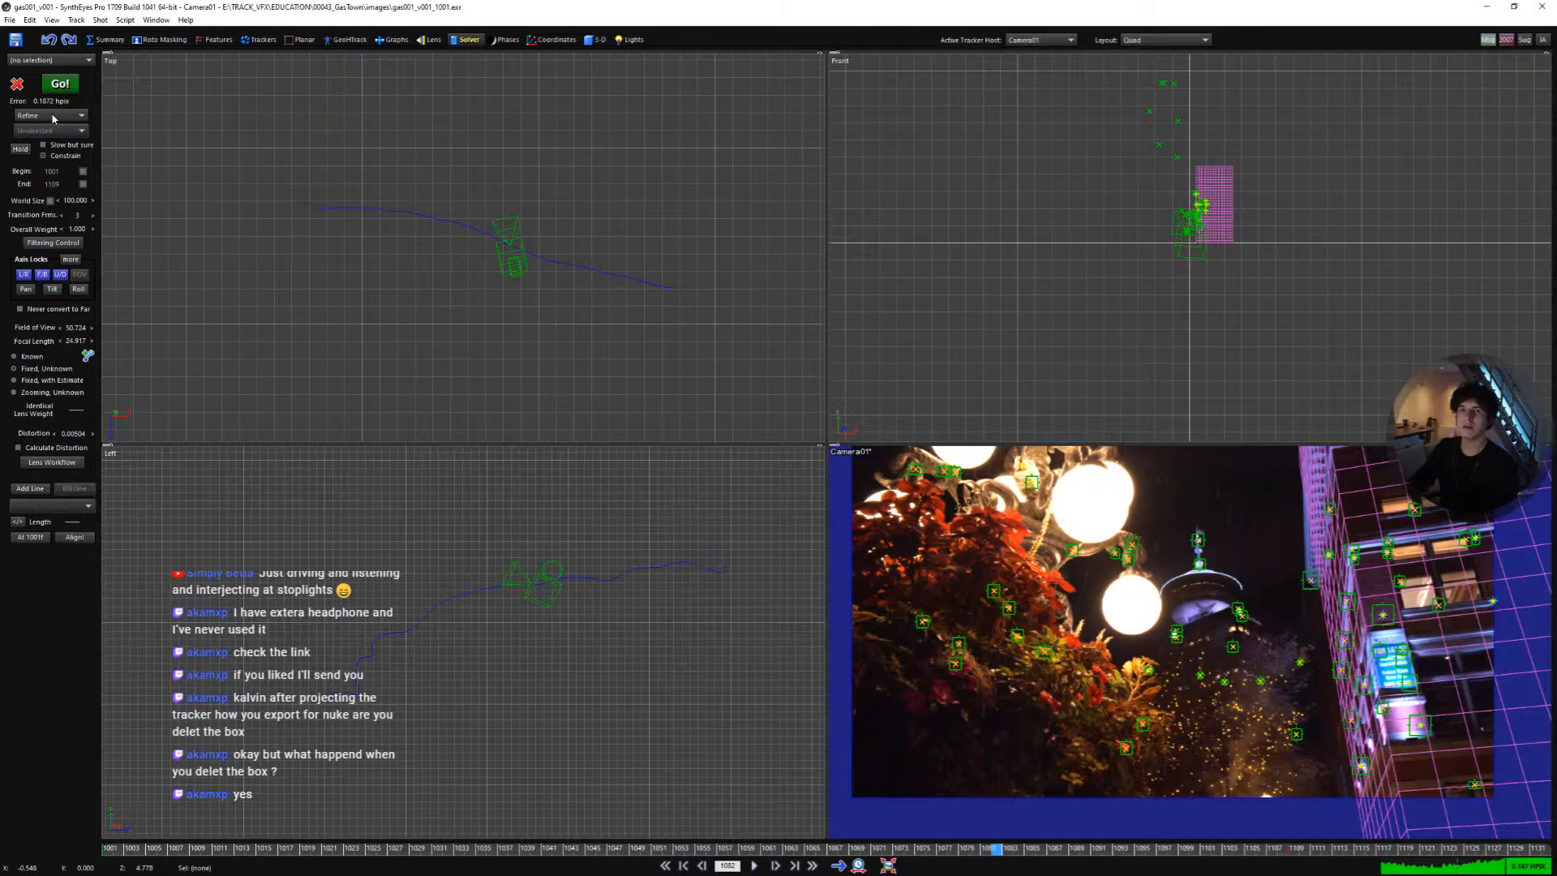
key("c")
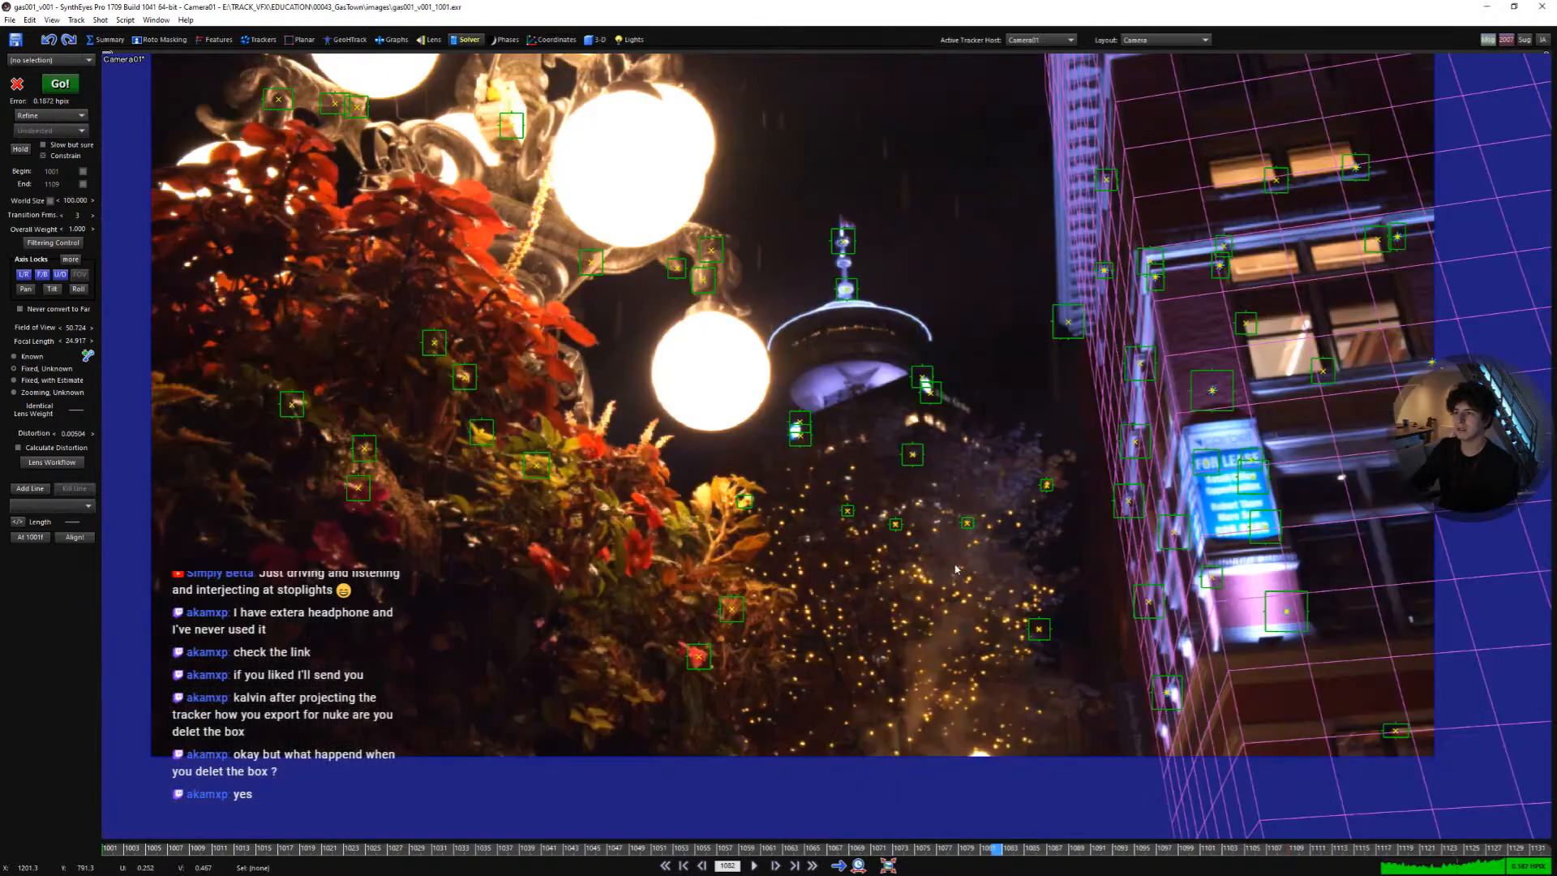
key("space")
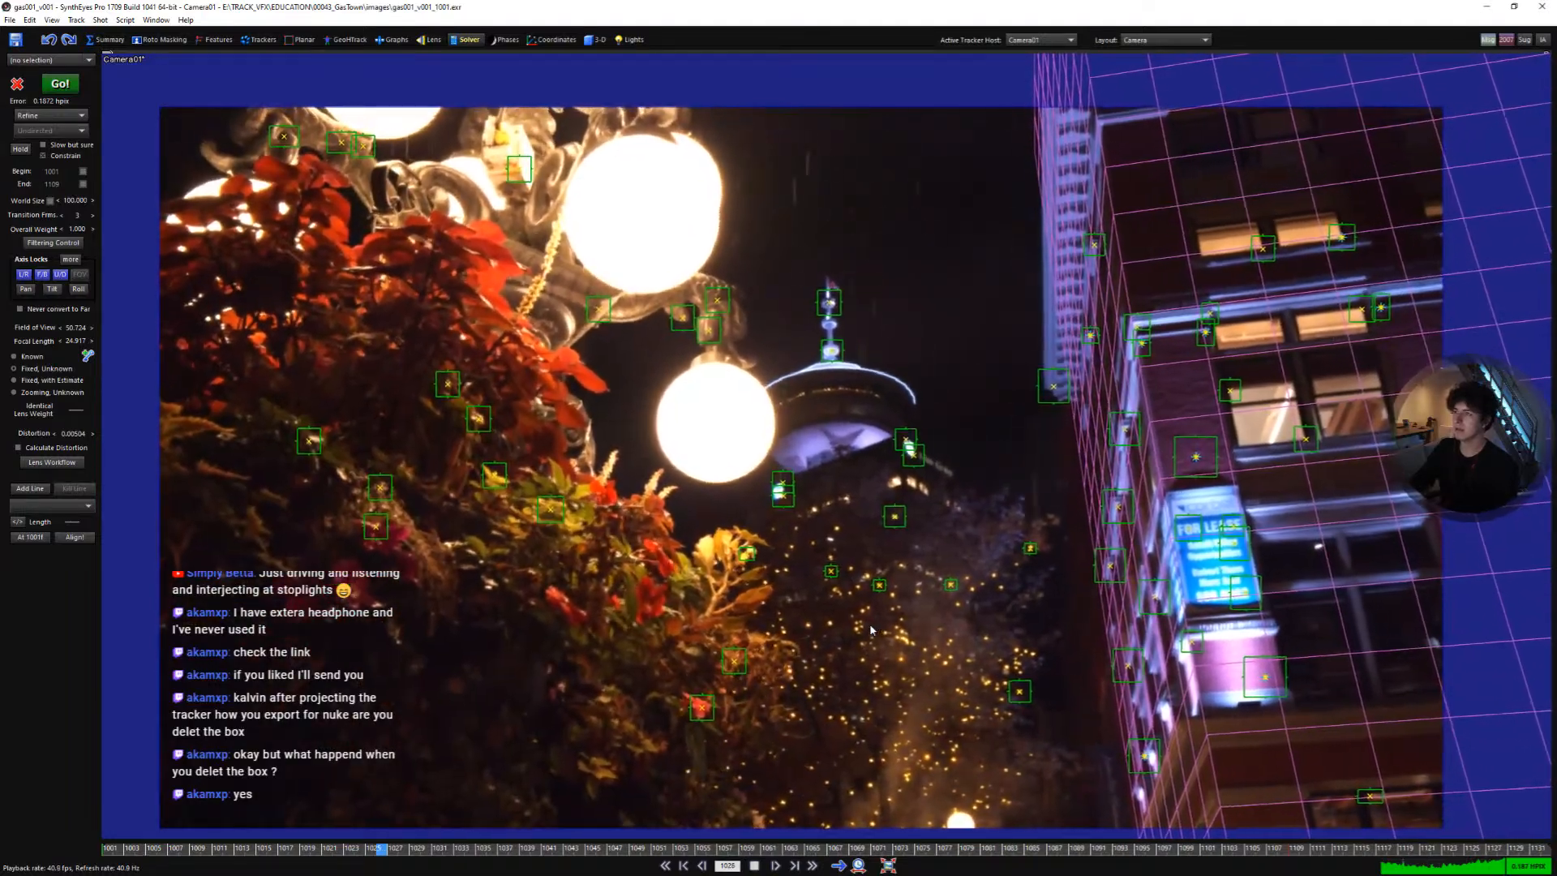
key("space")
key("shift+a")
key("q")
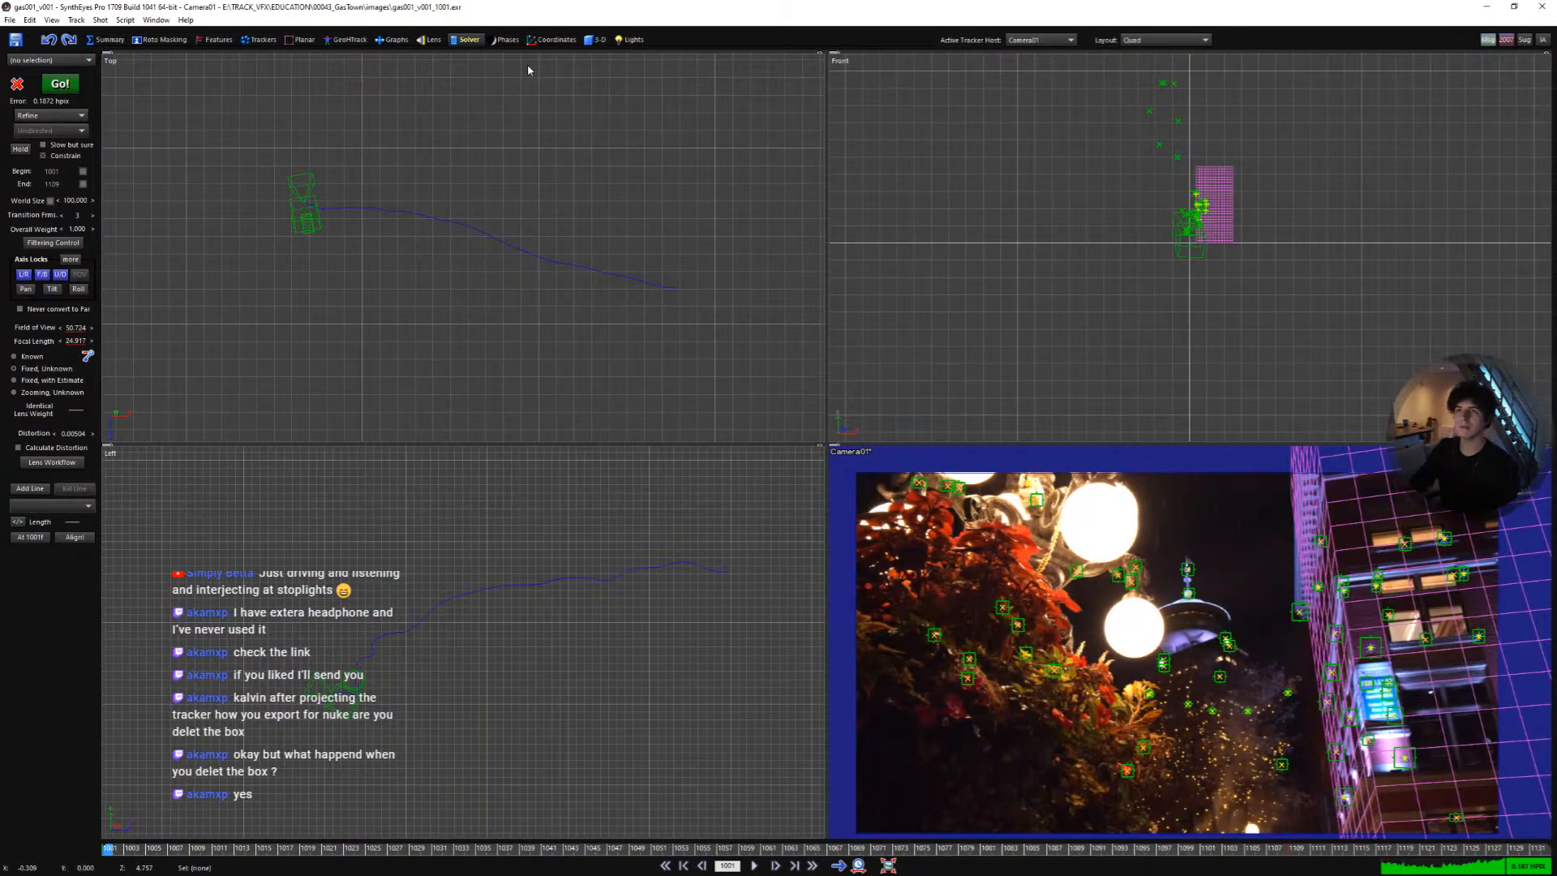
- Place a Mebox object in the top view and scale it up to about 6.5 units
left_click(596, 39)
left_click(39, 81)
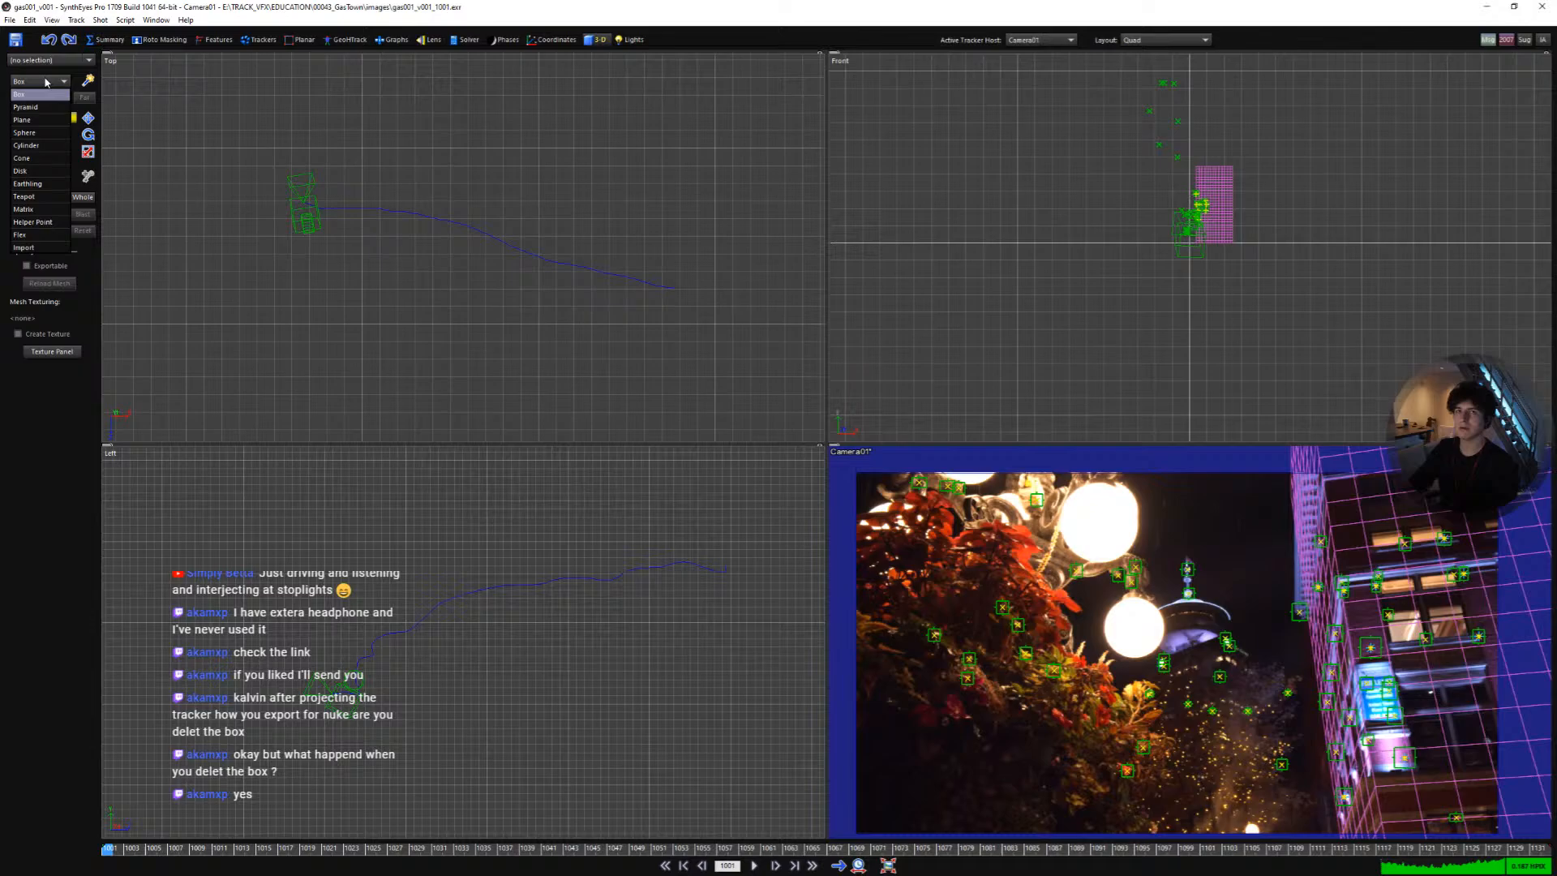
left_click(42, 213)
scroll(395, 282, "down", 5)
scroll(397, 224, "down", 7)
middle_click_drag(424, 268, 489, 378)
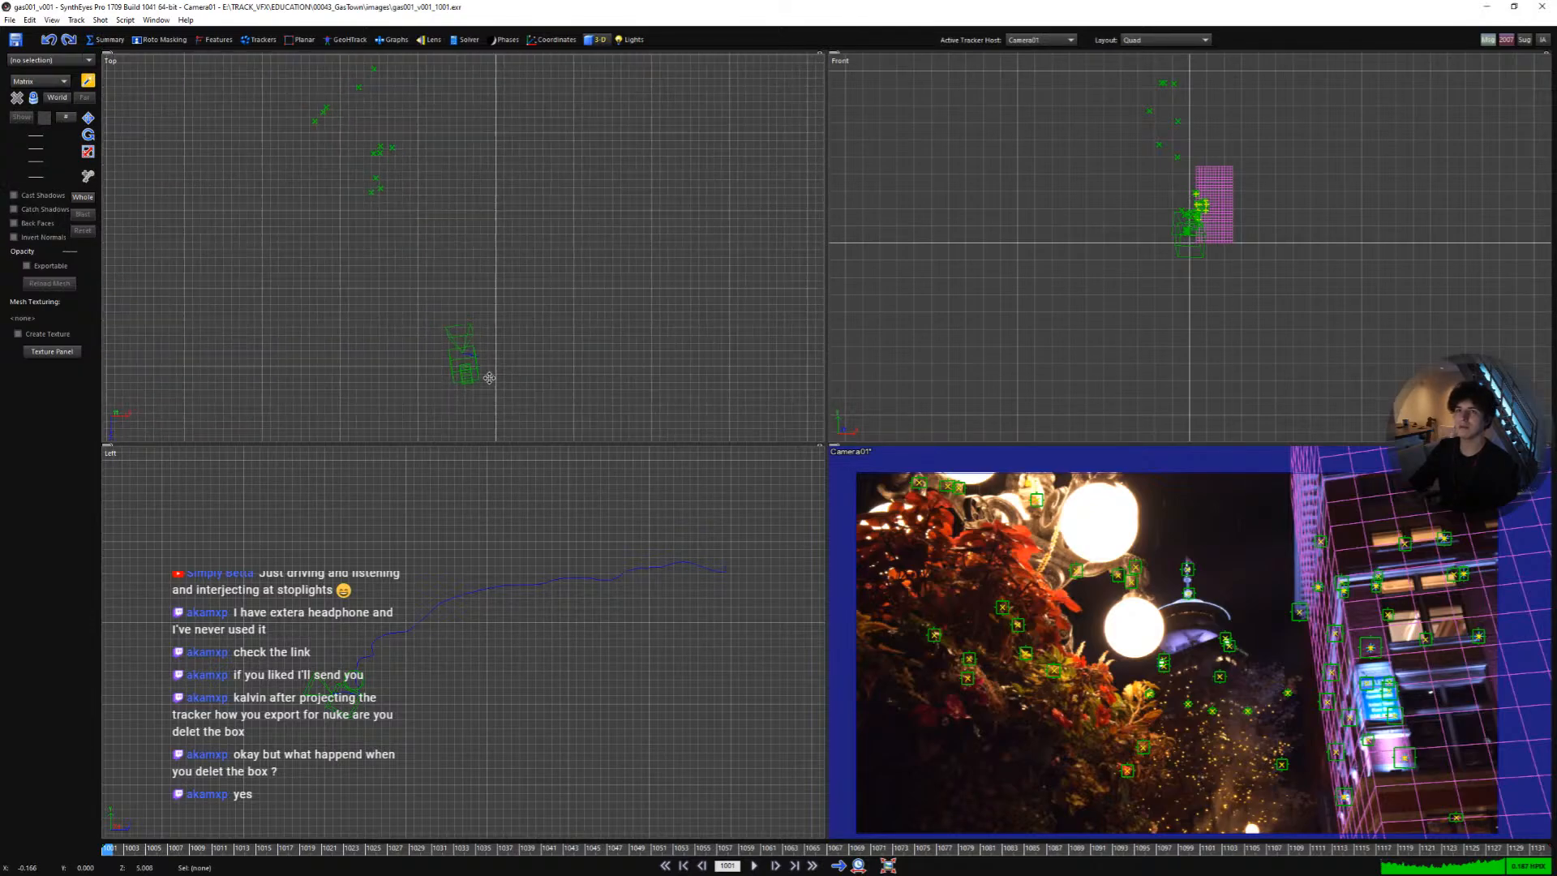
scroll(434, 297, "up", 3)
left_click(336, 150)
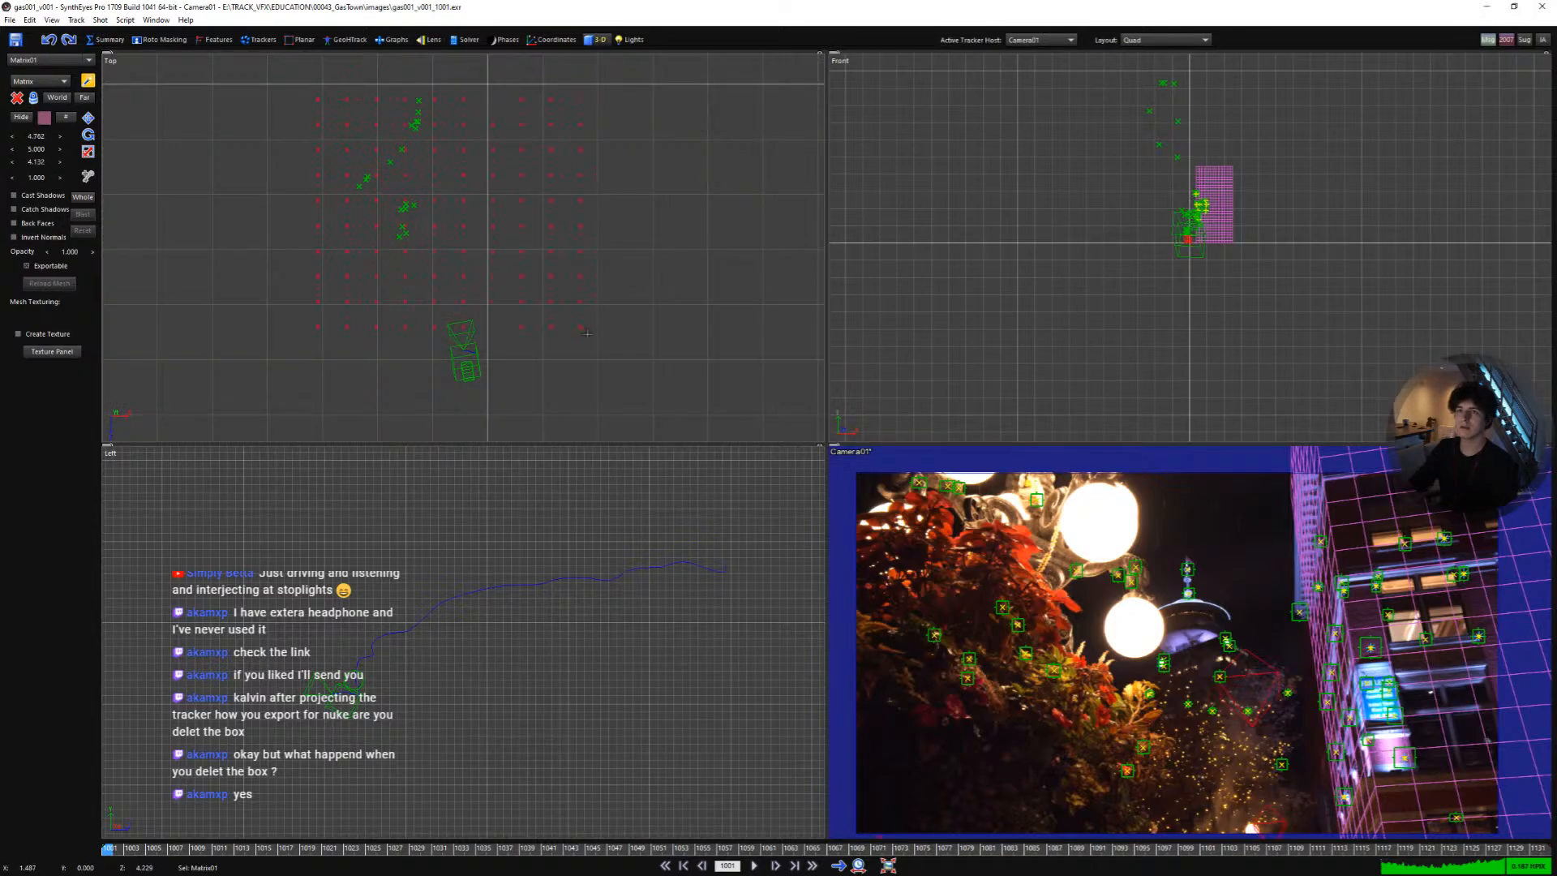
left_click_drag(678, 442, 692, 512)
left_click_drag(712, 598, 736, 798)
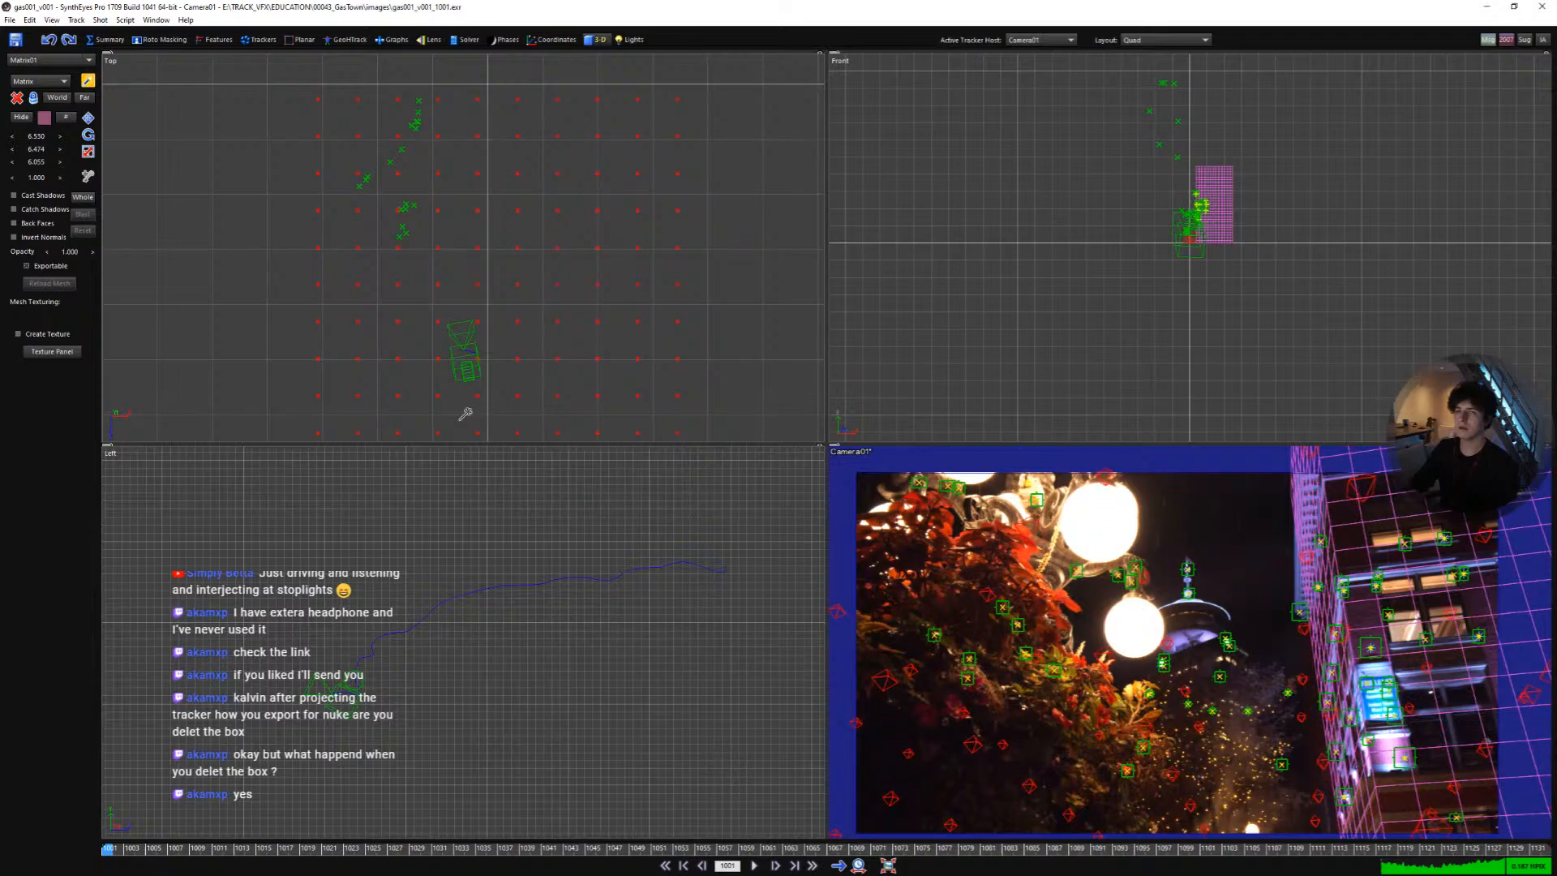
- Reposition the Mebox, lifting it in the front view and moving it back in the top view
left_click(89, 118)
scroll(1209, 226, "up", 12)
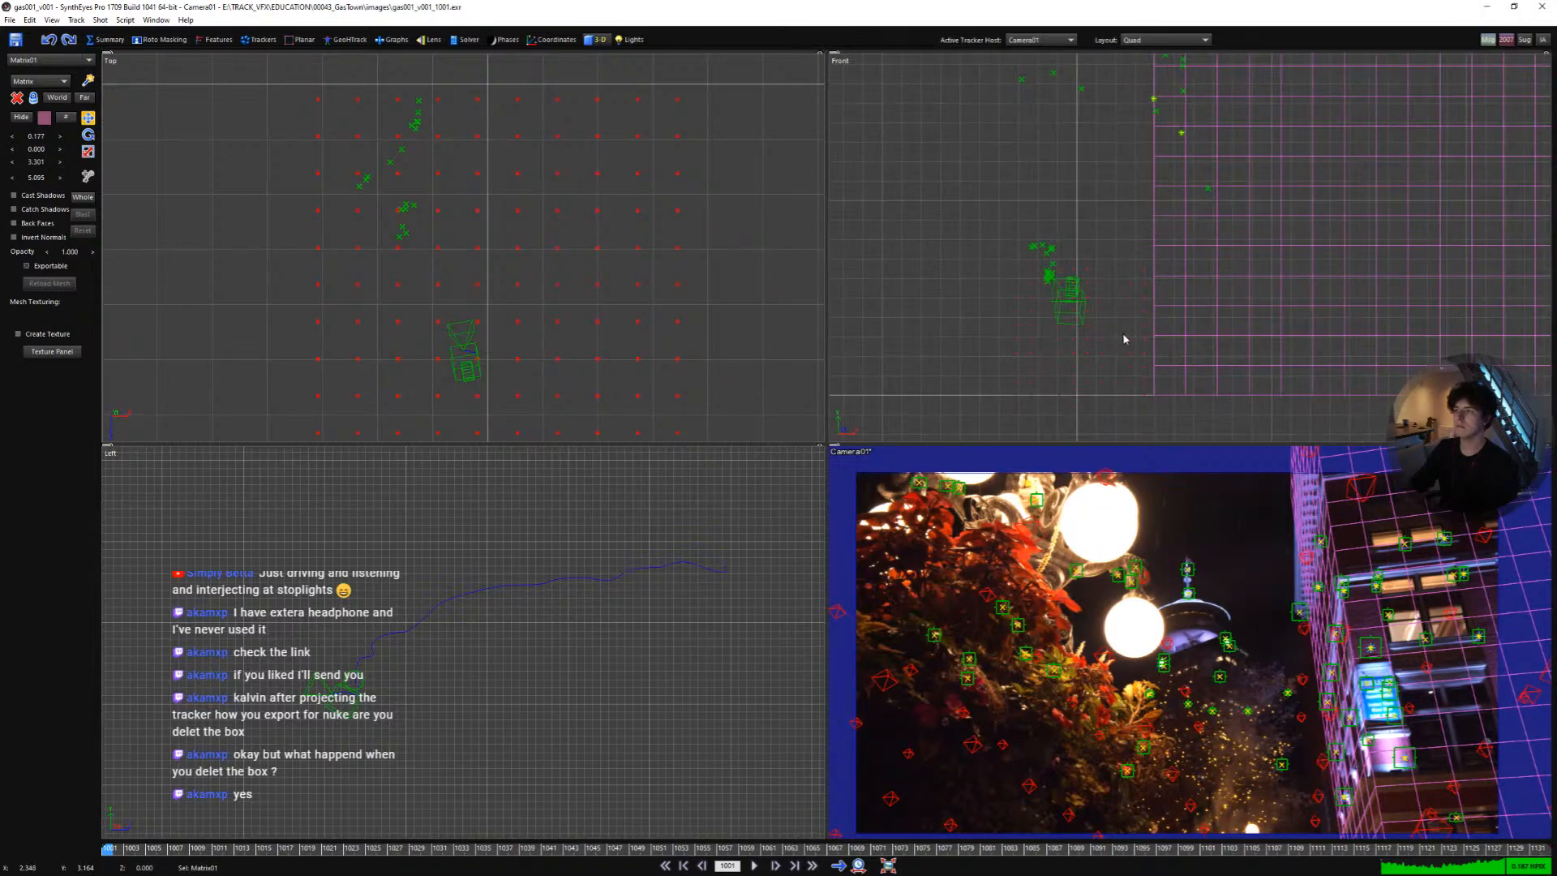
left_click_drag(1124, 339, 1133, 257)
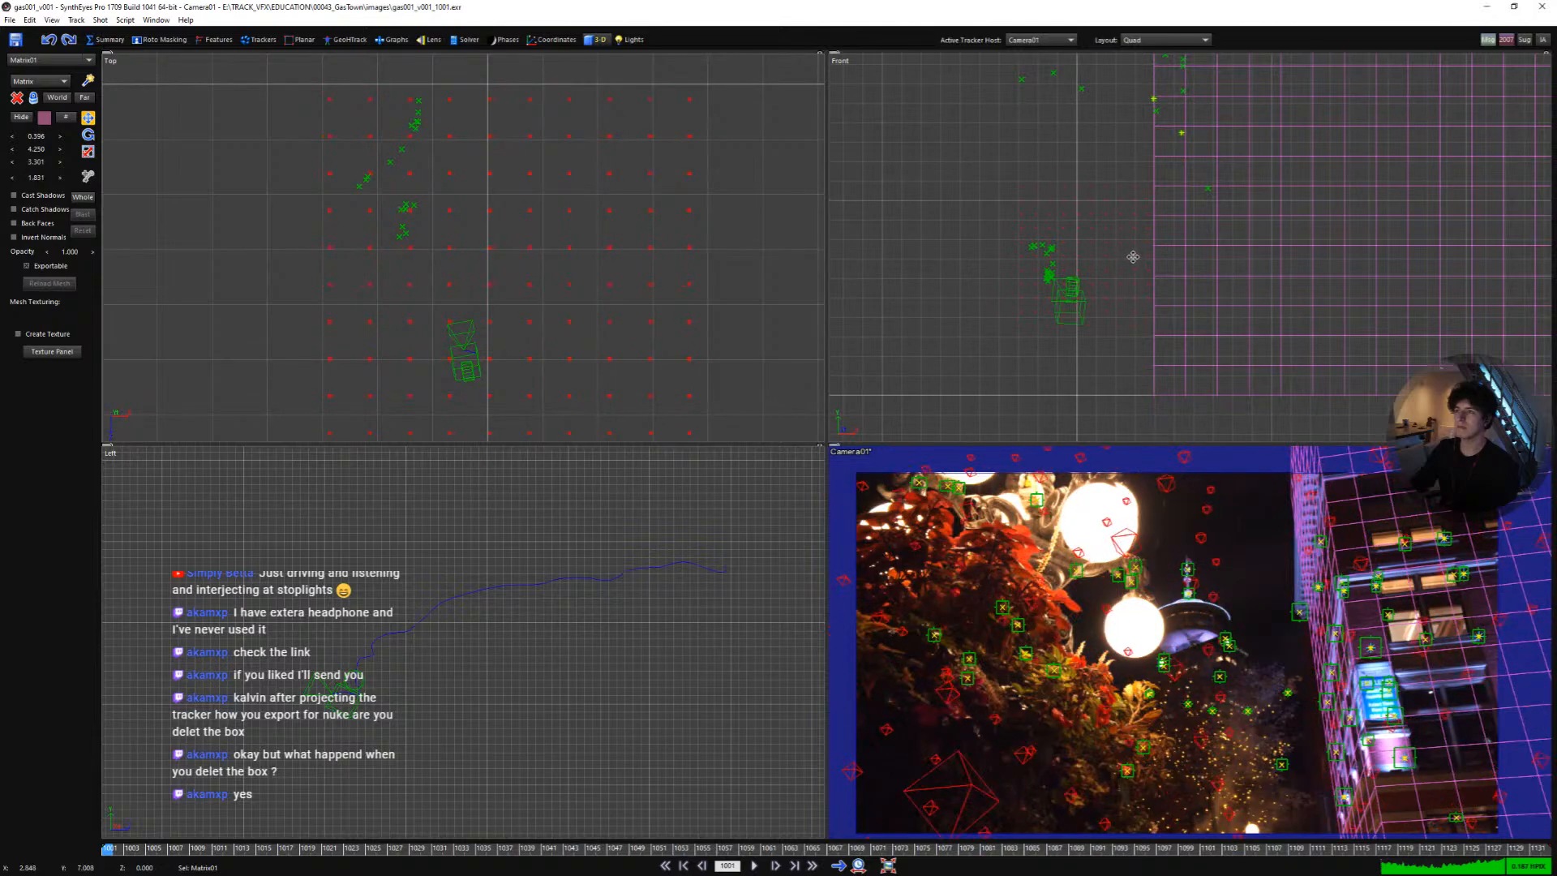
scroll(580, 306, "down", 2)
left_click_drag(576, 307, 573, 241)
- Play the shot in a full camera view to check the box's placement, then return to the quad layout
key("5")
scroll(847, 427, "down", 3)
scroll(847, 428, "up", 2)
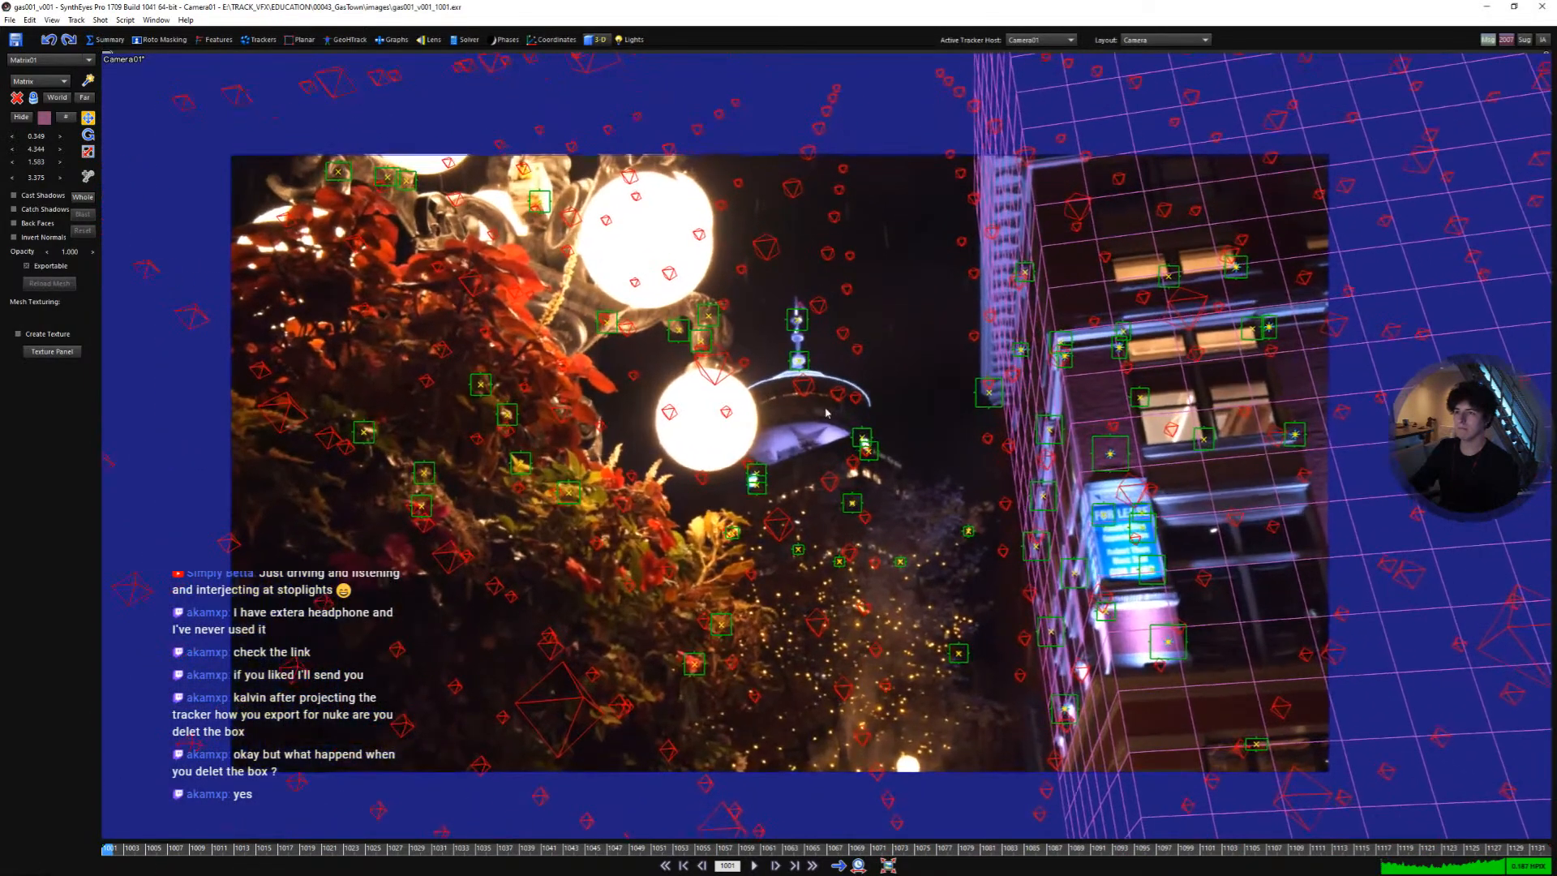
middle_click_drag(848, 427, 905, 419)
key("space")
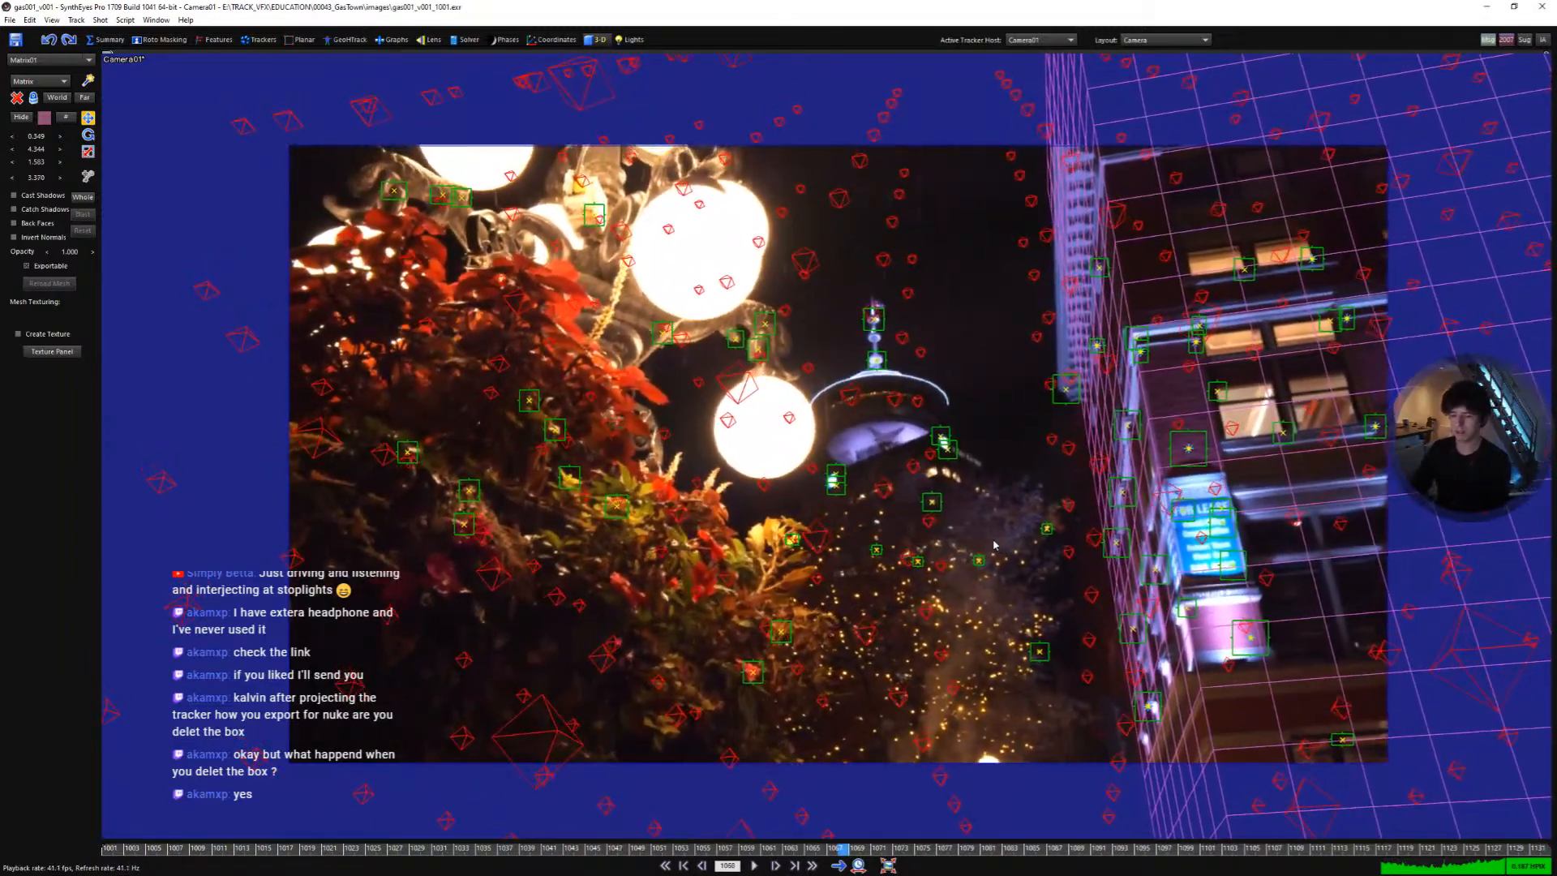
key("space")
key("4")
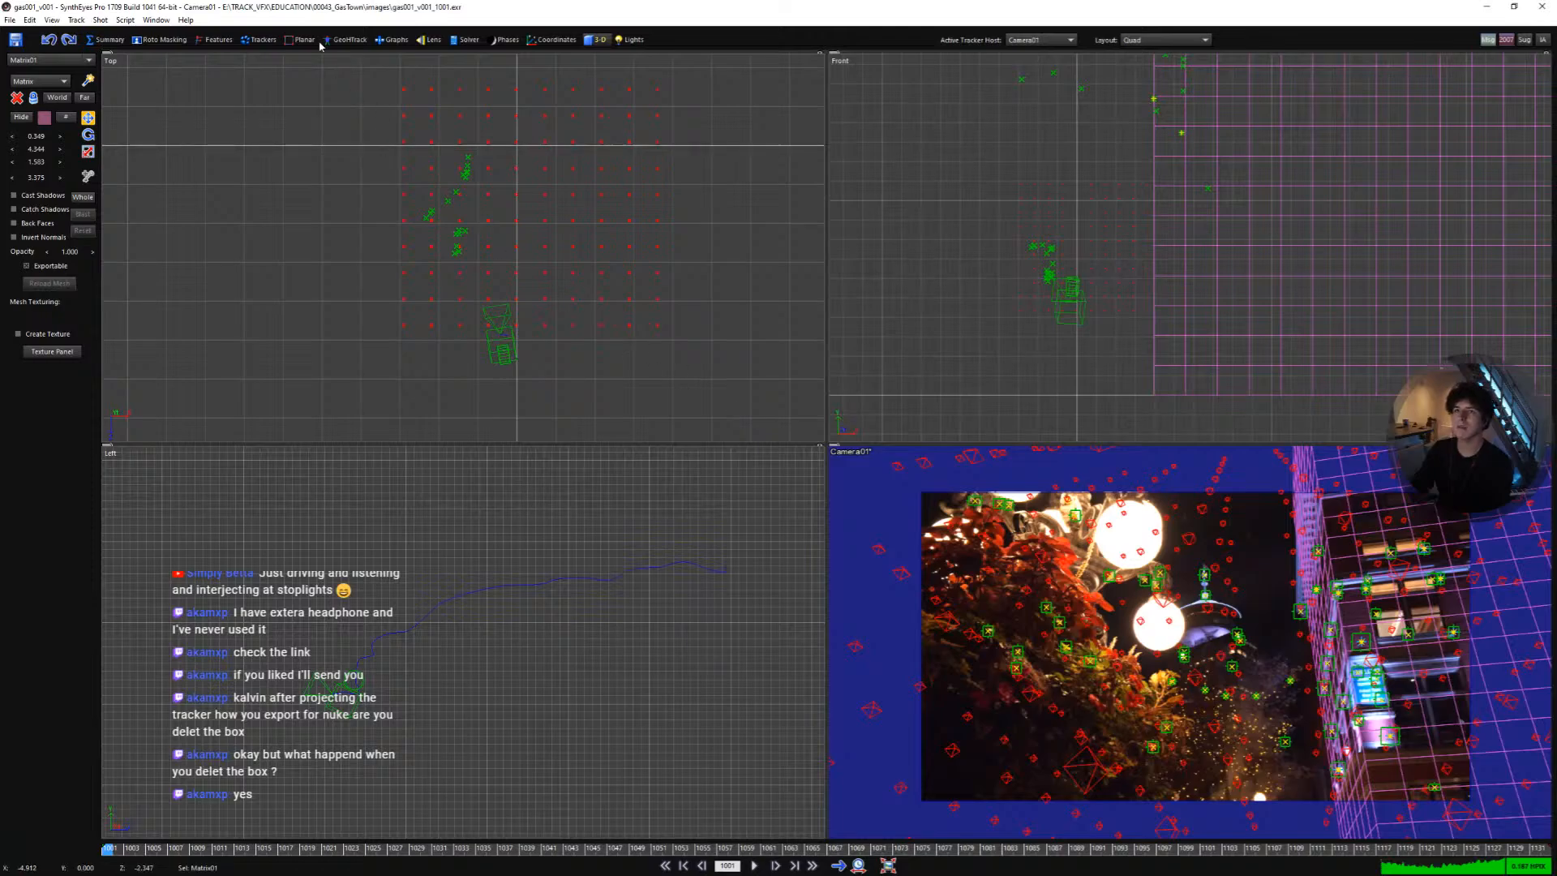
- Edit the shot settings and apply the BMPCC4K image format preset
left_click(100, 19)
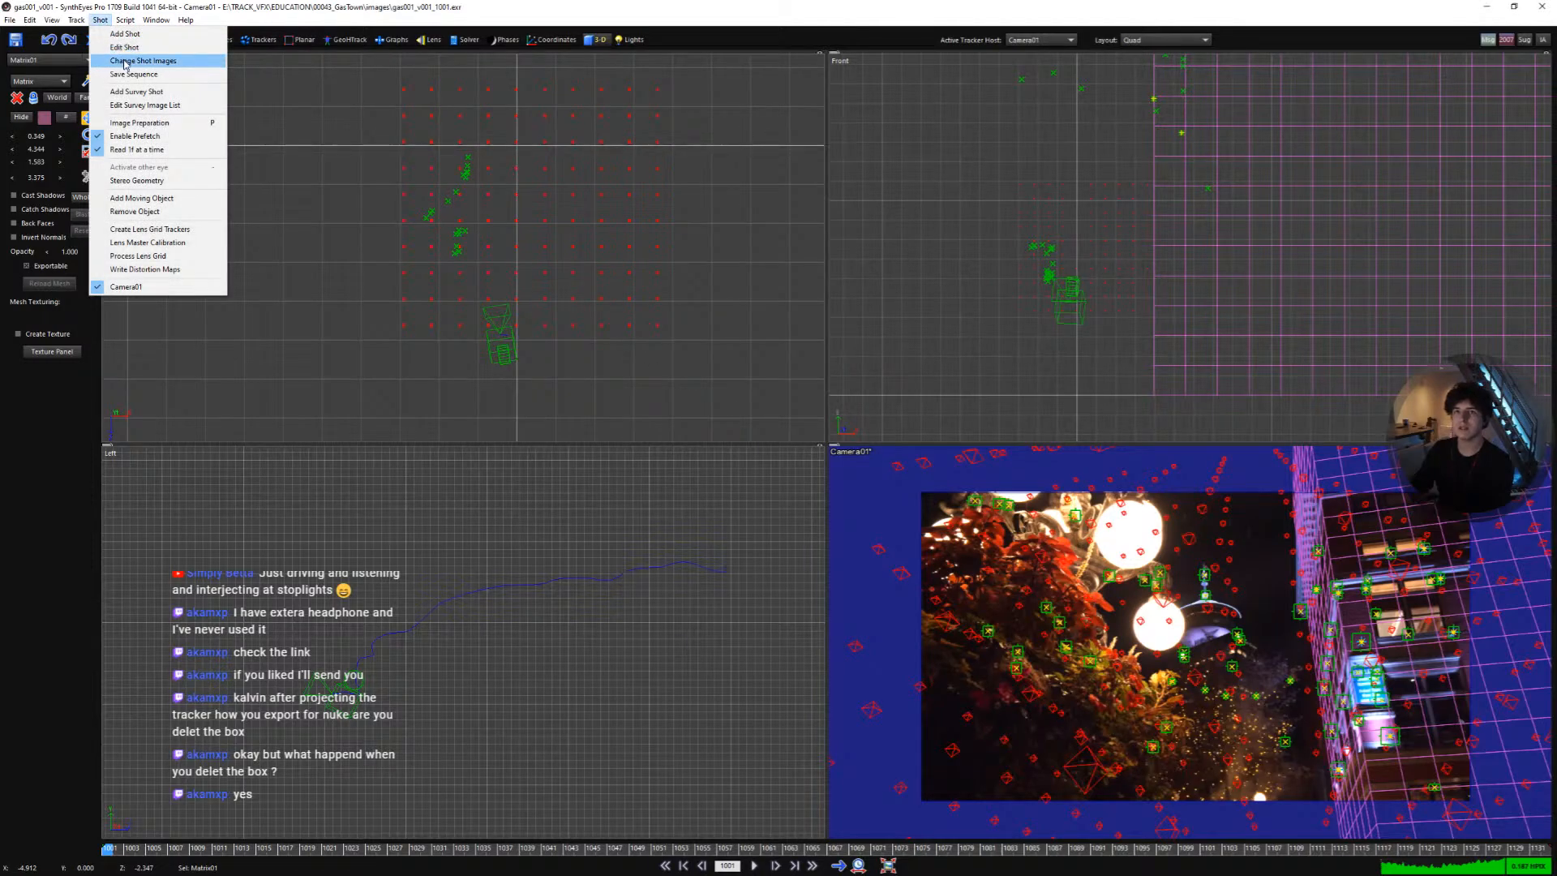
left_click(120, 47)
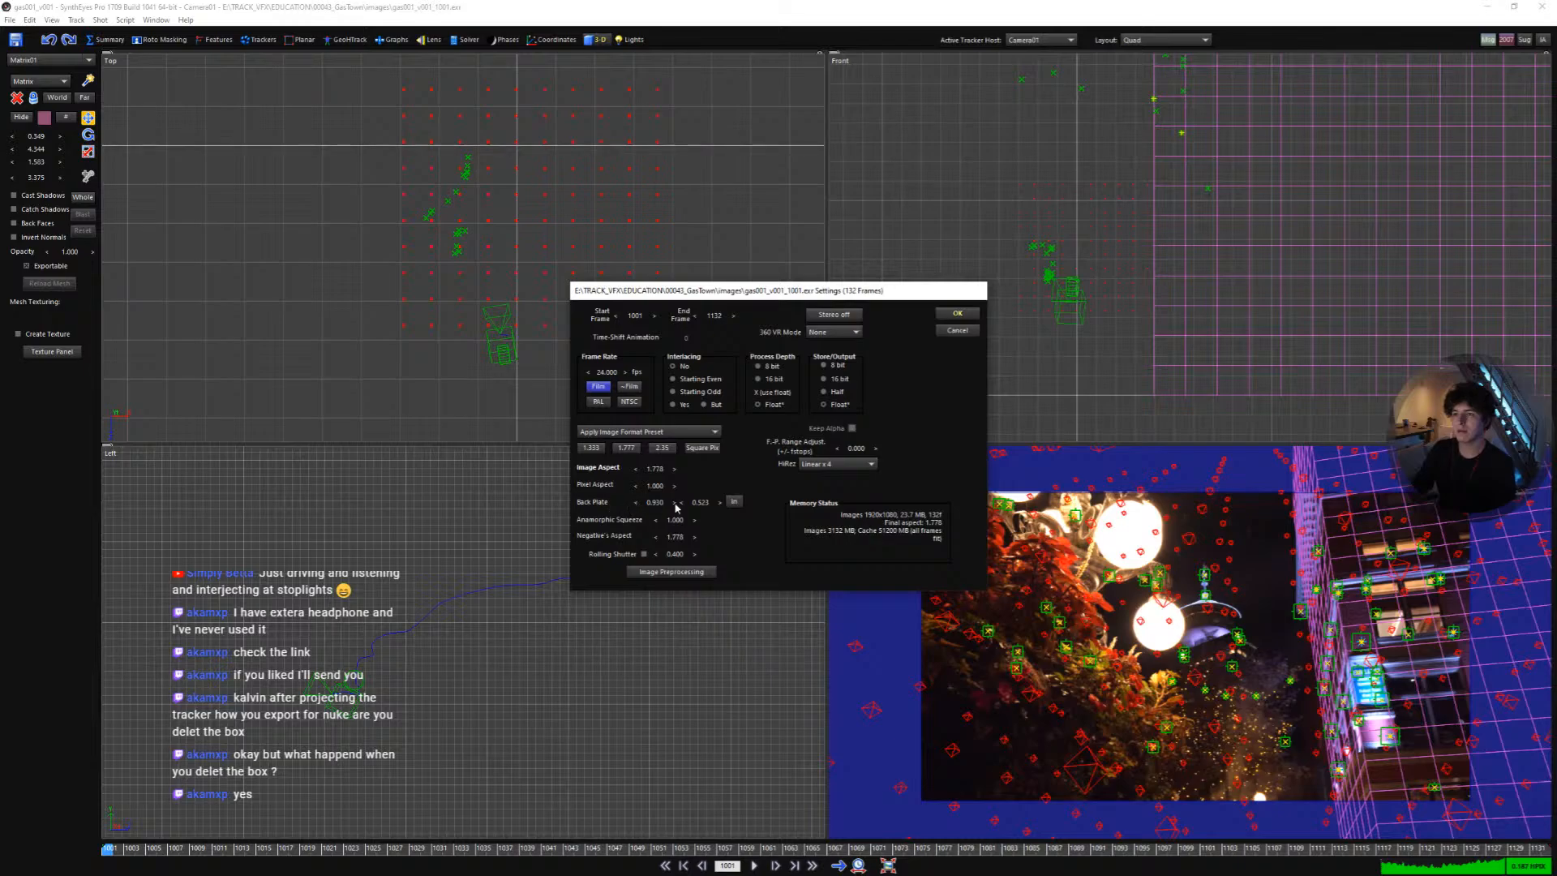
left_click(657, 433)
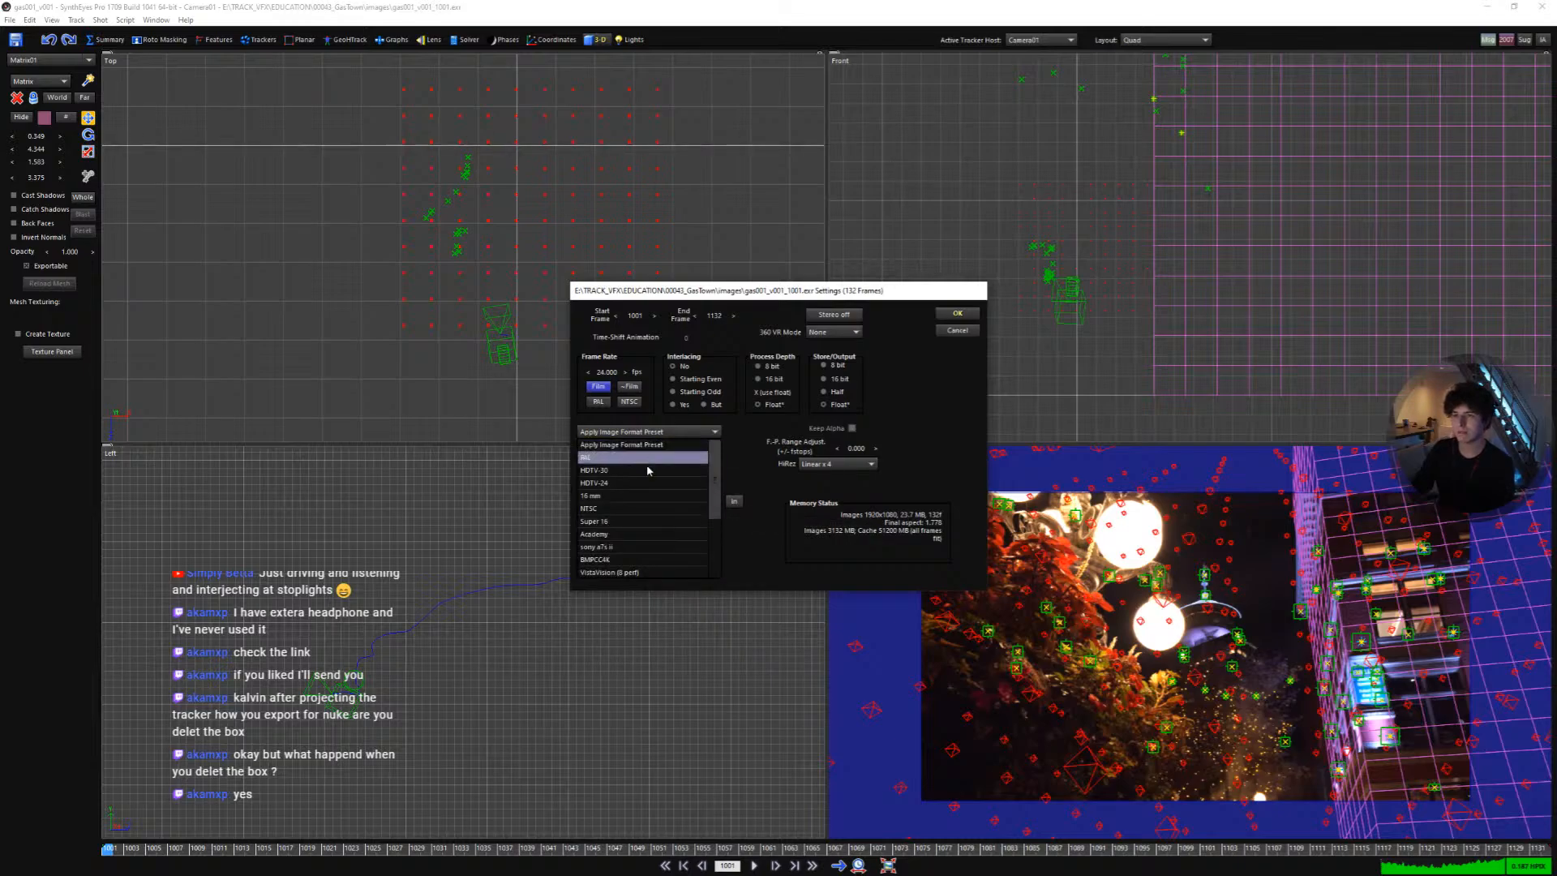
left_click(614, 559)
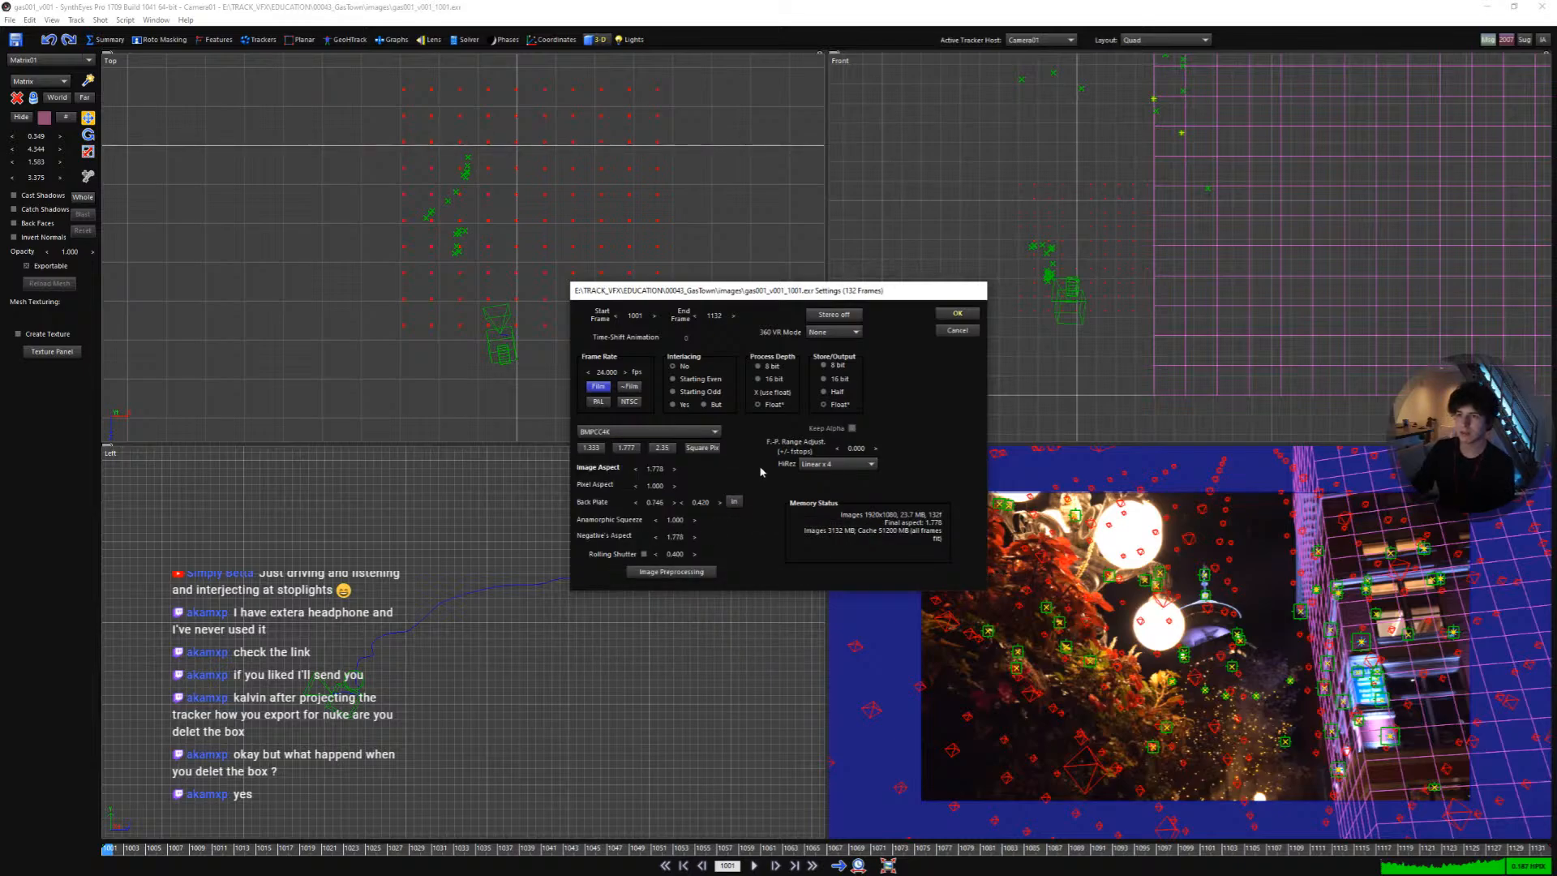
left_click(957, 314)
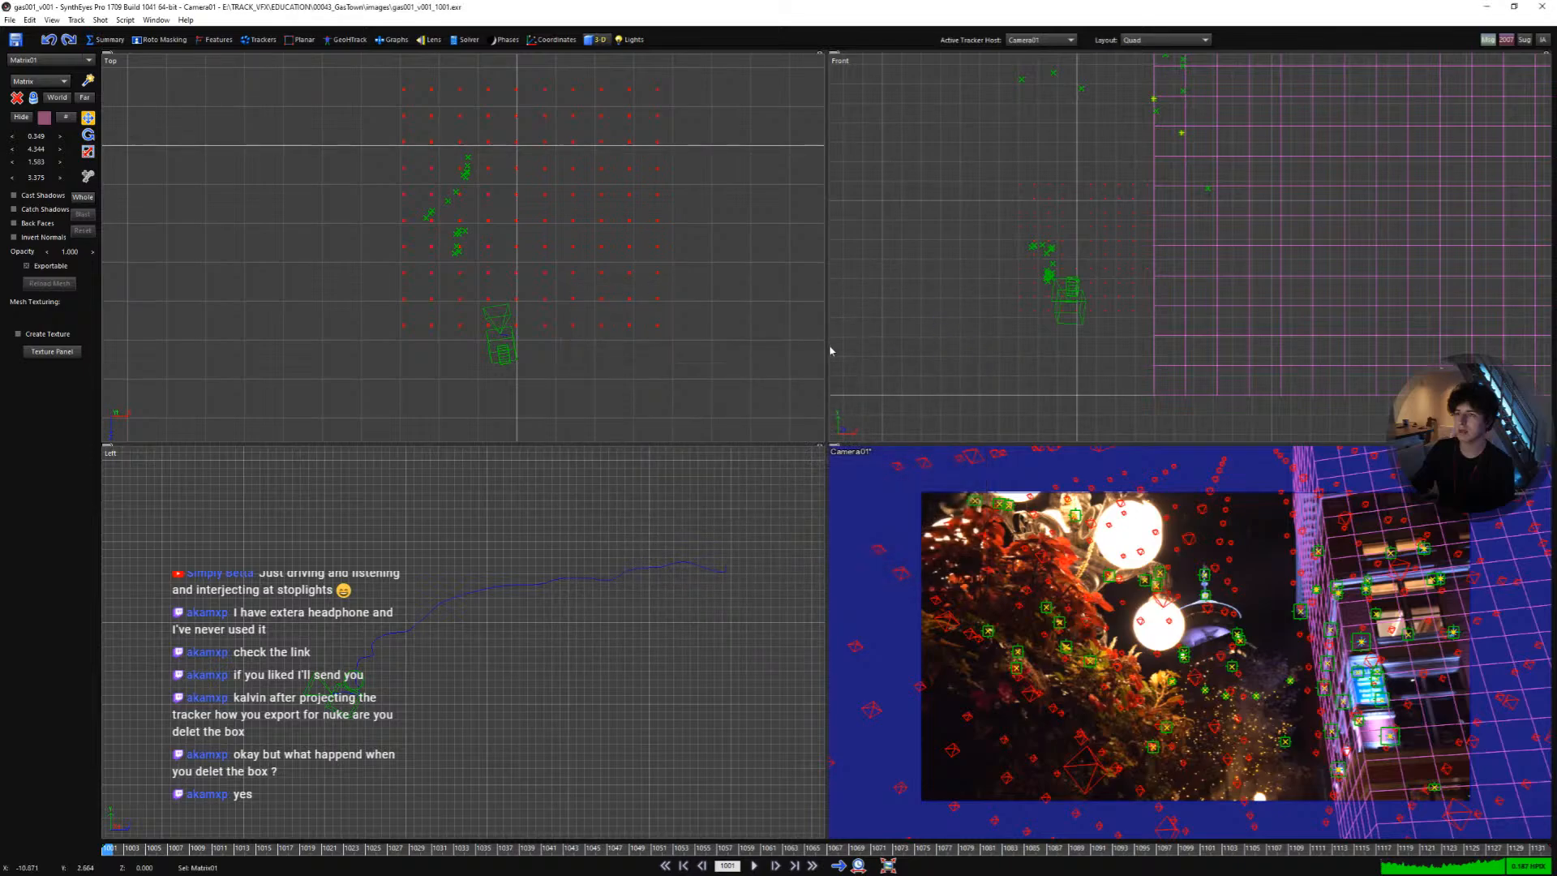
- Play back the shot in a full camera view with the Solver panel open
left_click(463, 39)
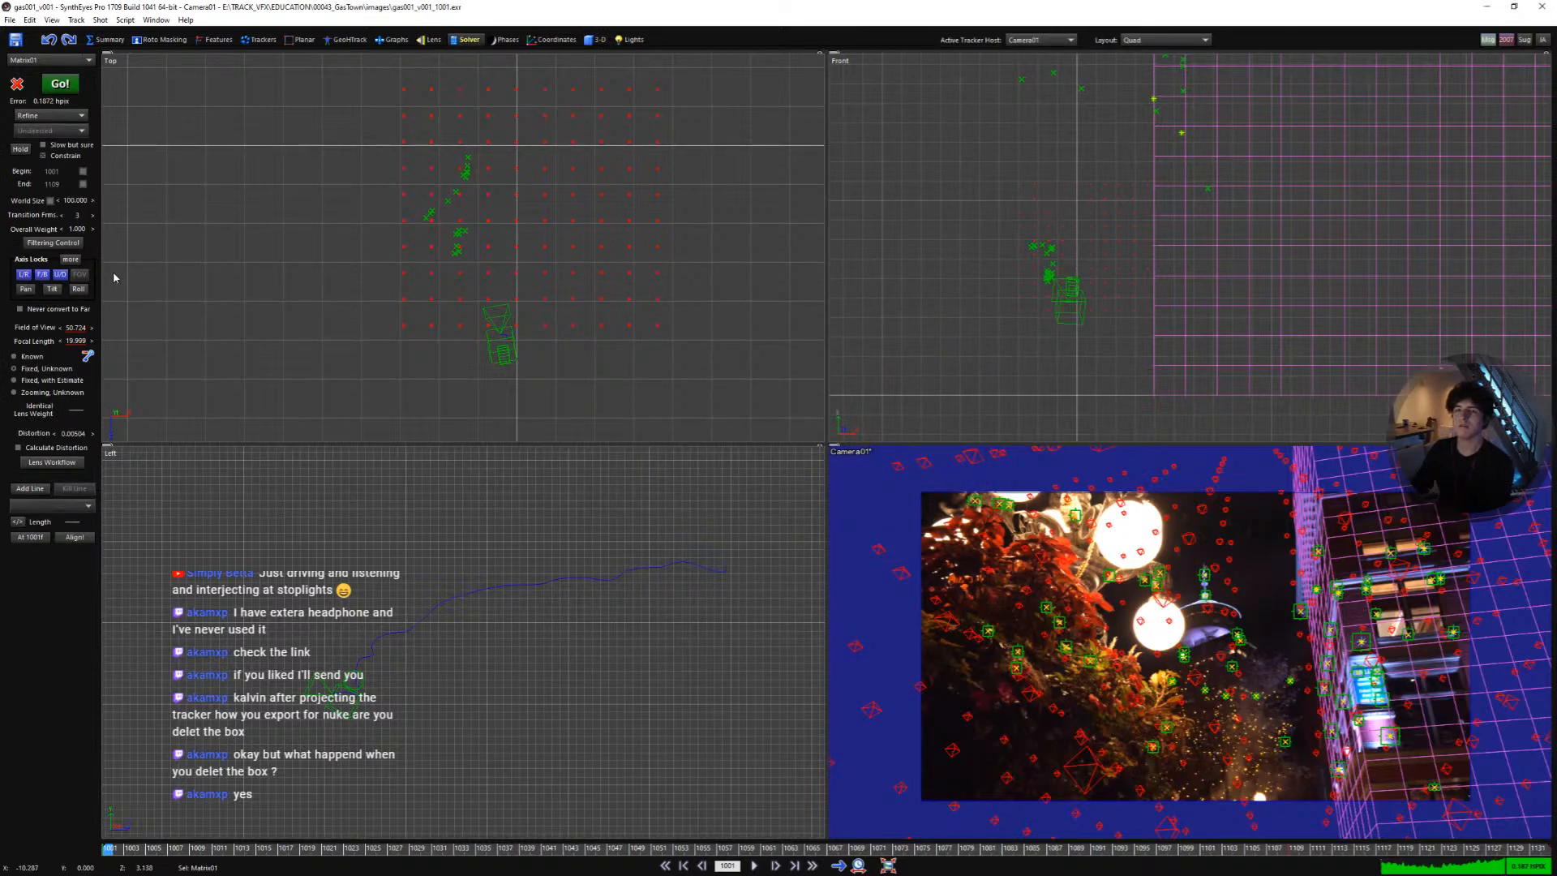
key("space")
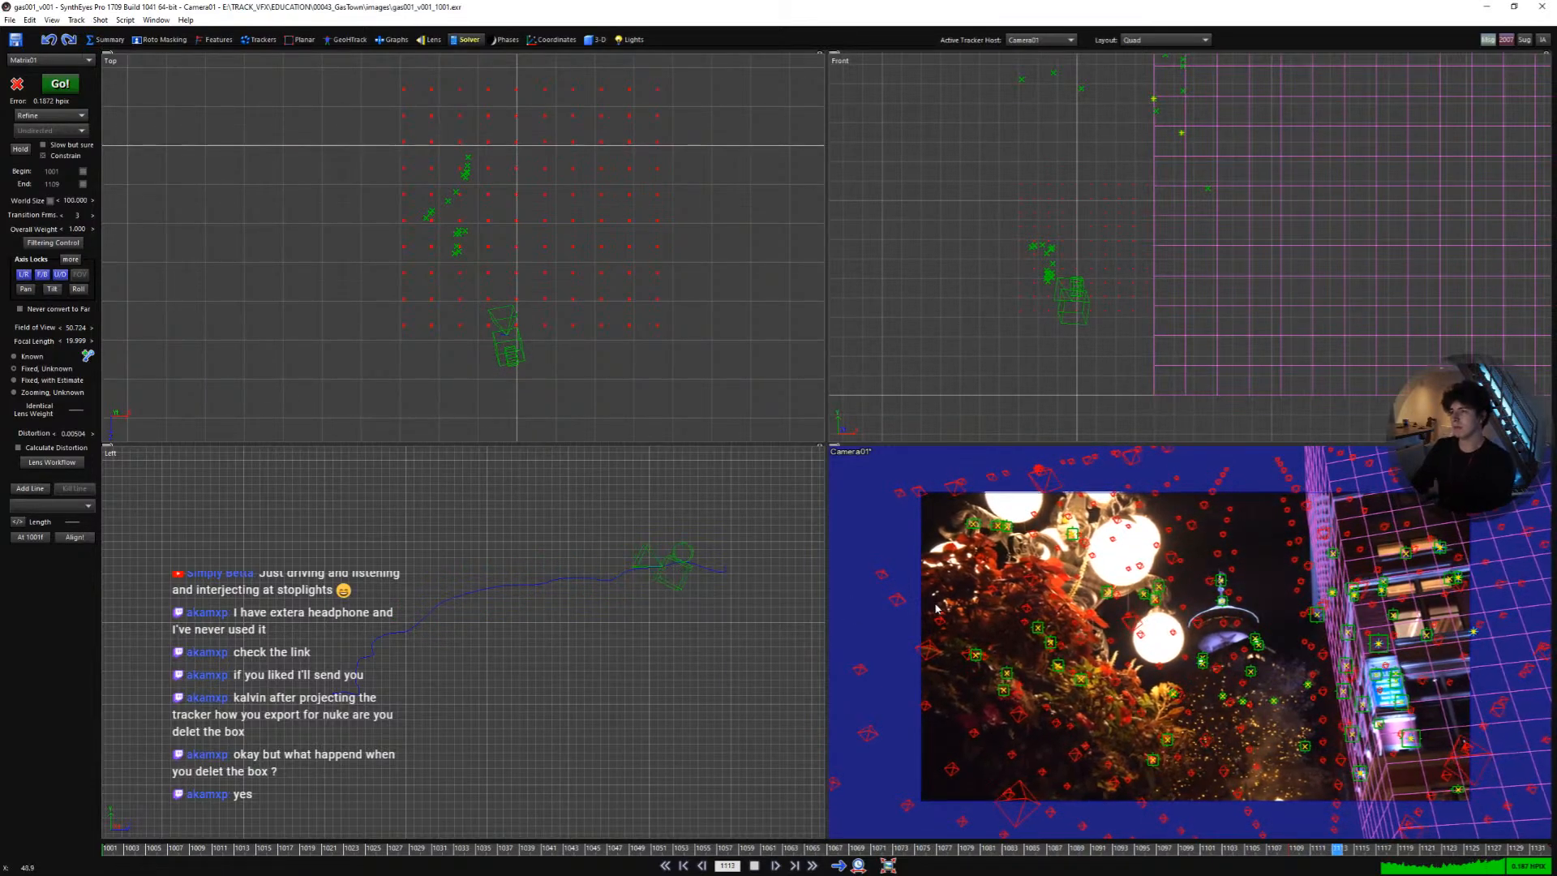
key("Tab")
right_click_drag(961, 504, 961, 461)
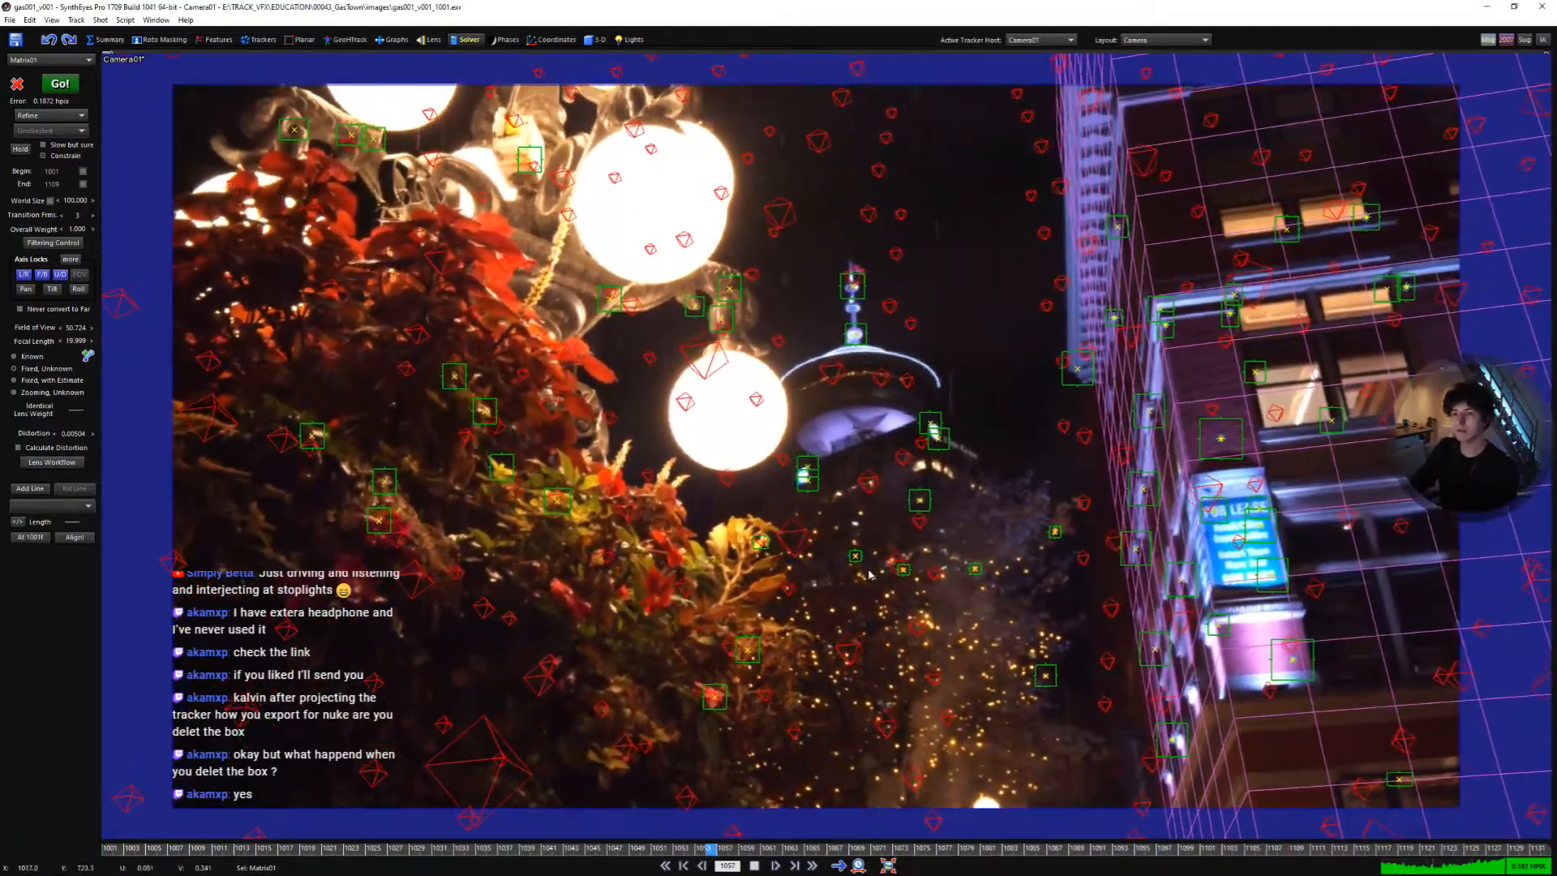
left_click(754, 865)
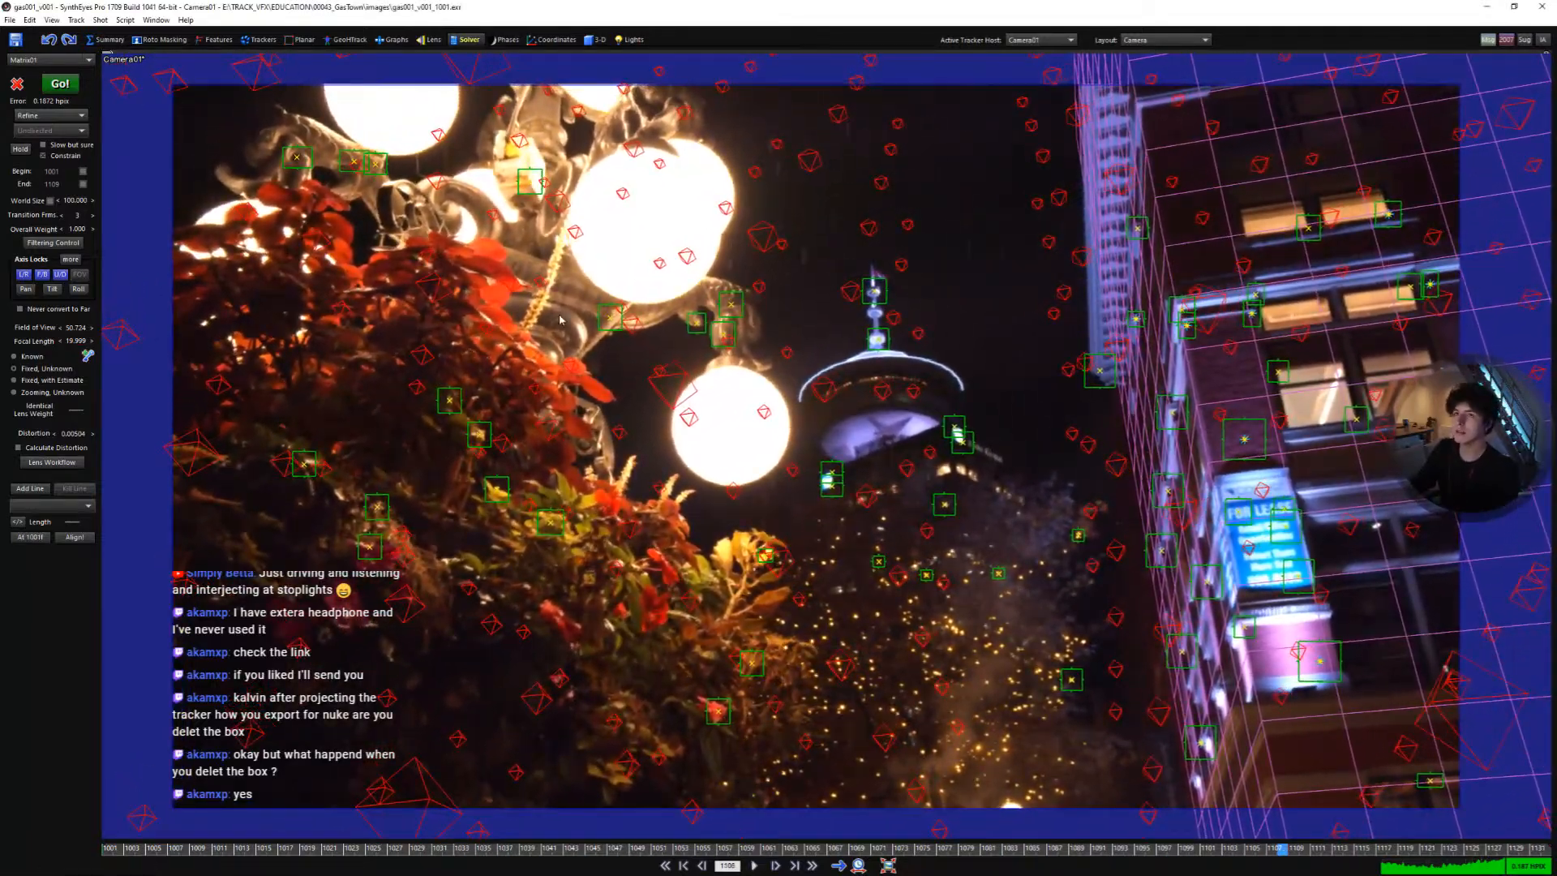
- Run the Lens Workflow with Redistorted final output, then play back the shot to review it
left_click(103, 40)
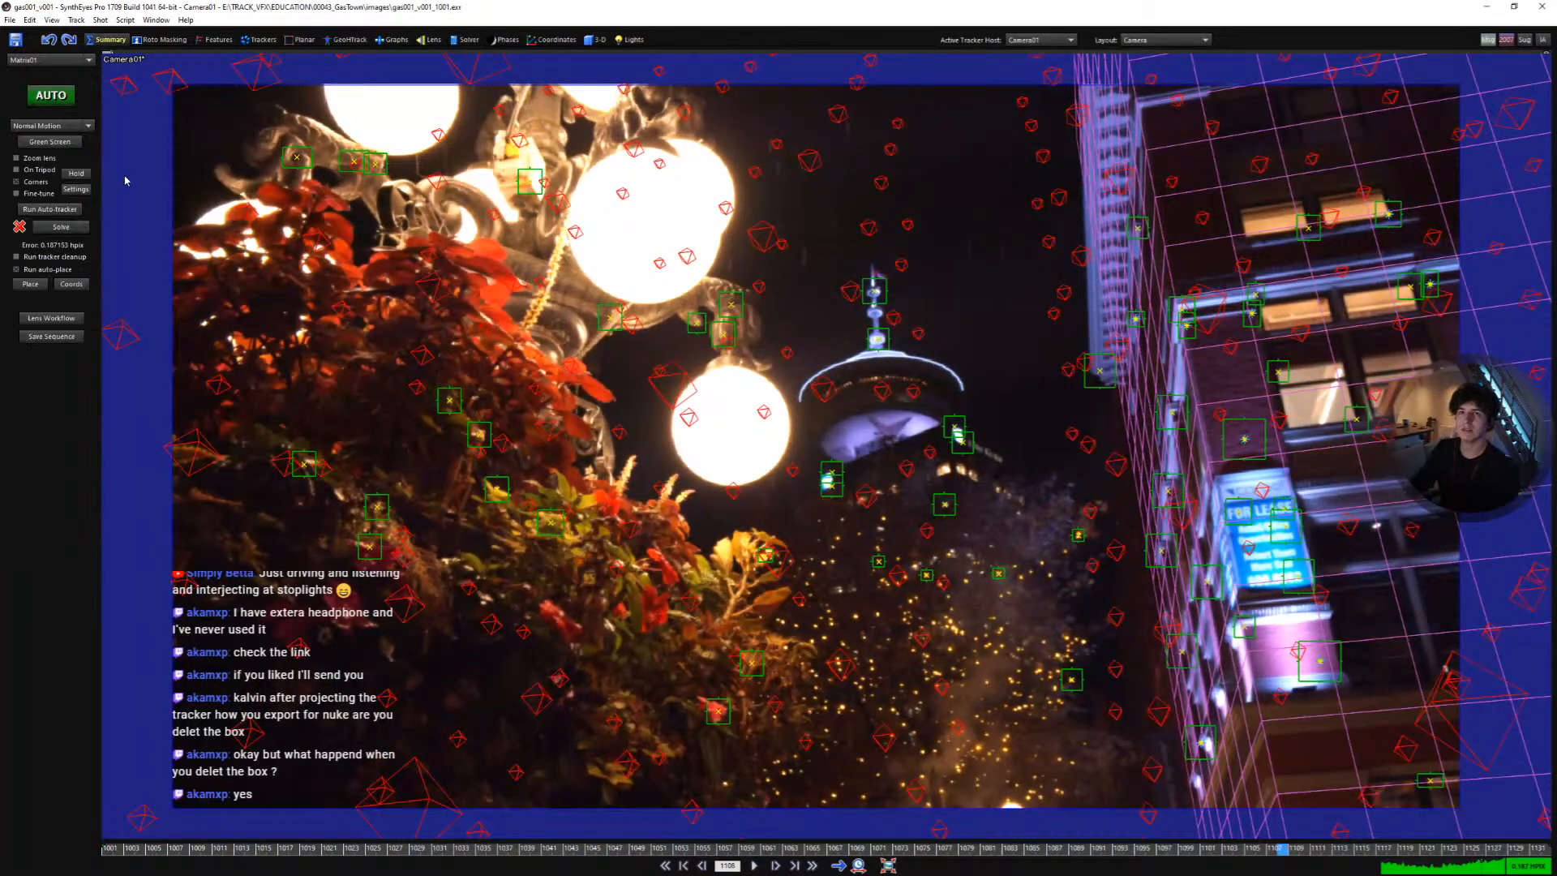
left_click(51, 318)
left_click_drag(322, 38, 592, 246)
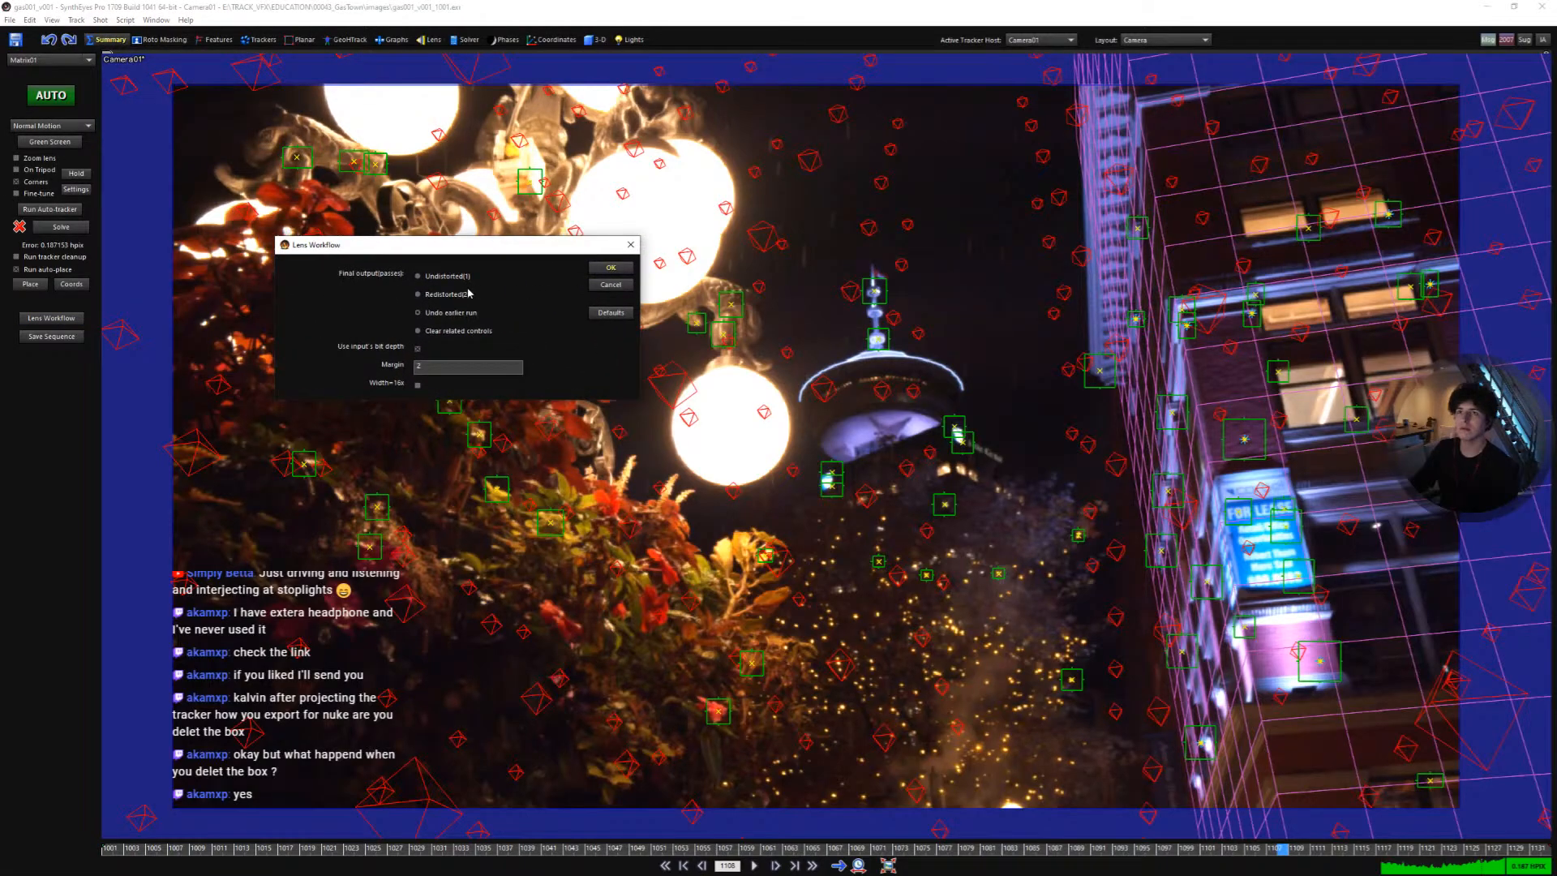
left_click(610, 270)
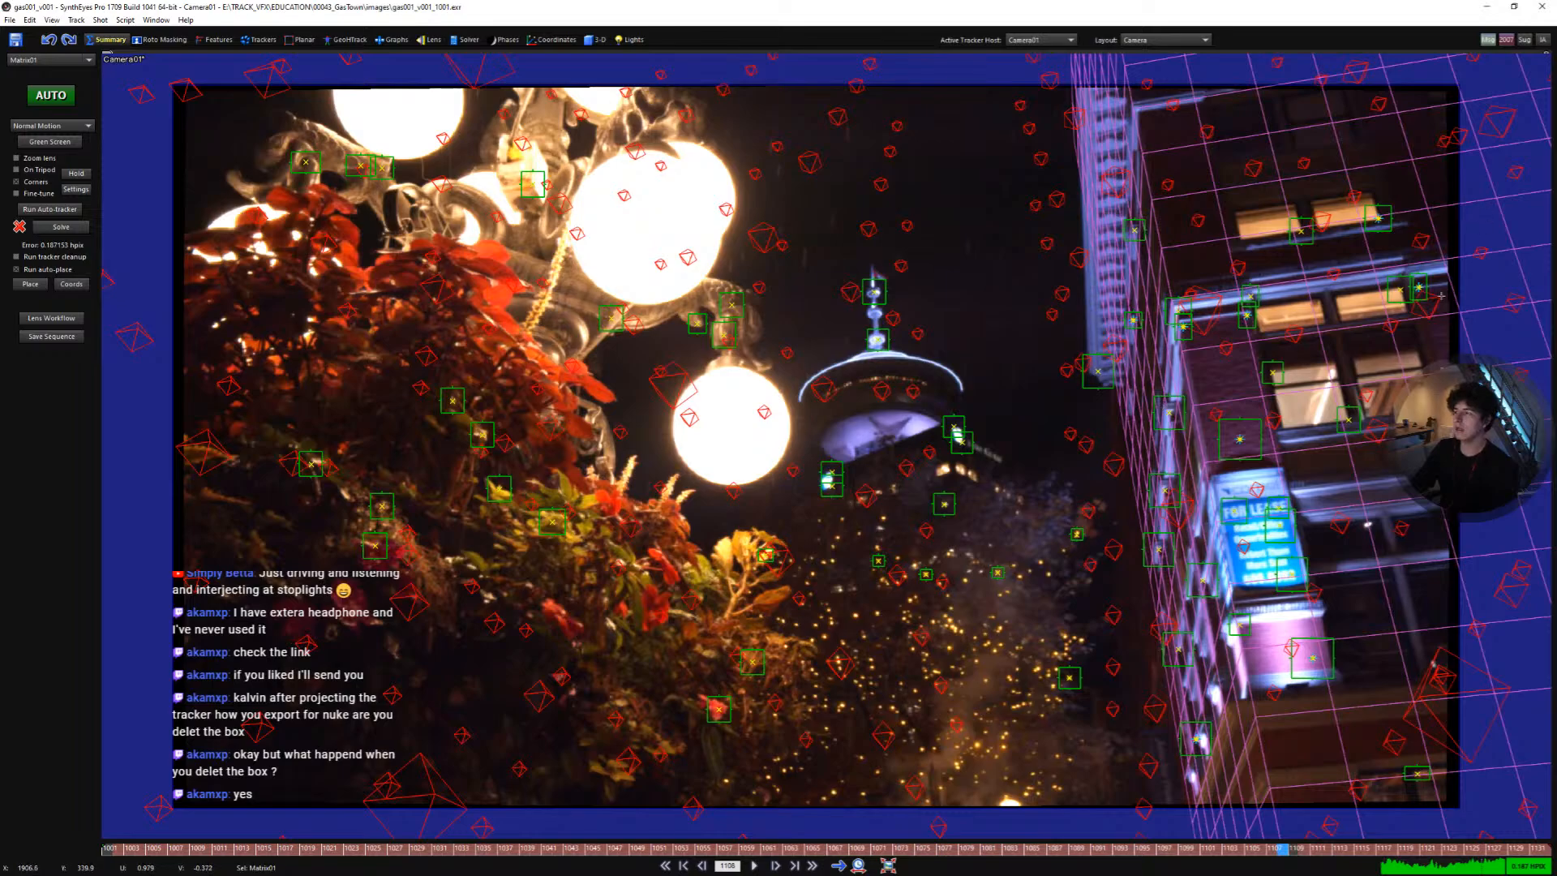
middle_click_drag(1238, 416, 1263, 417)
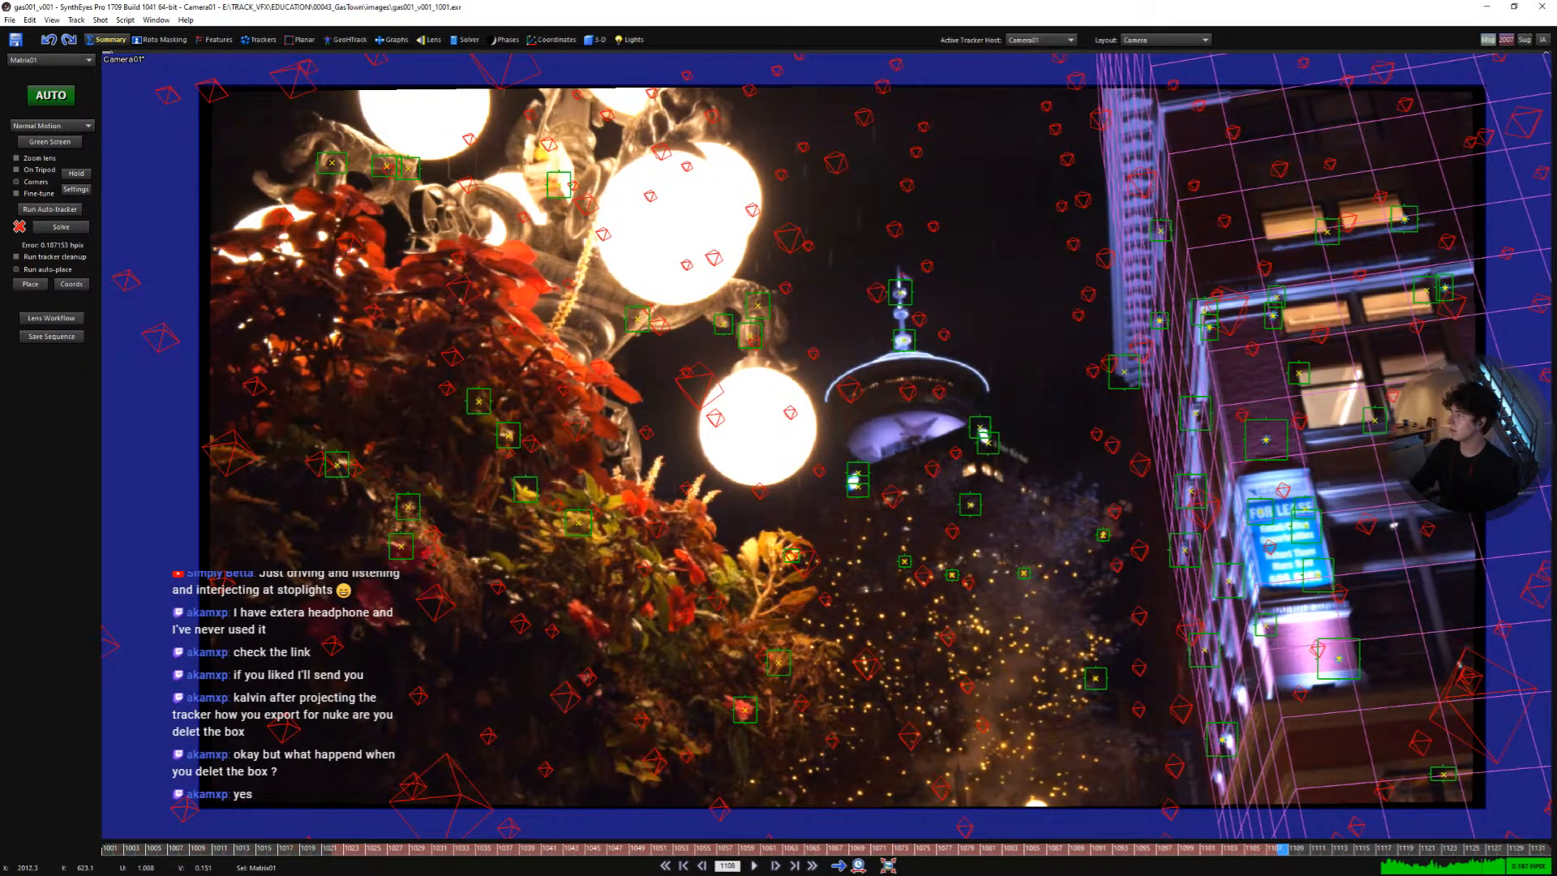
key("space")
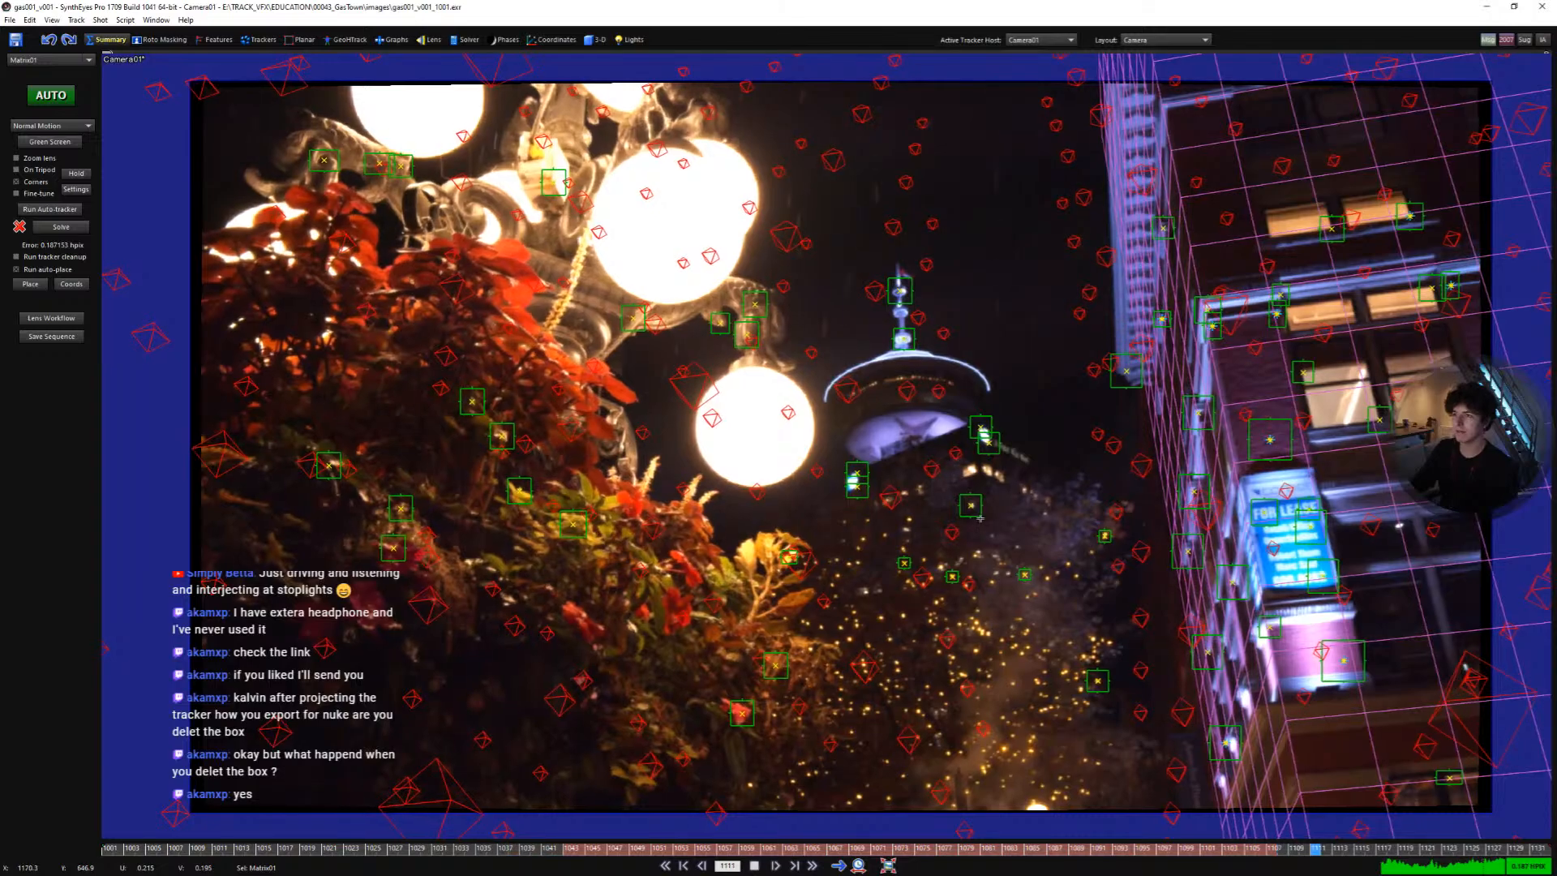